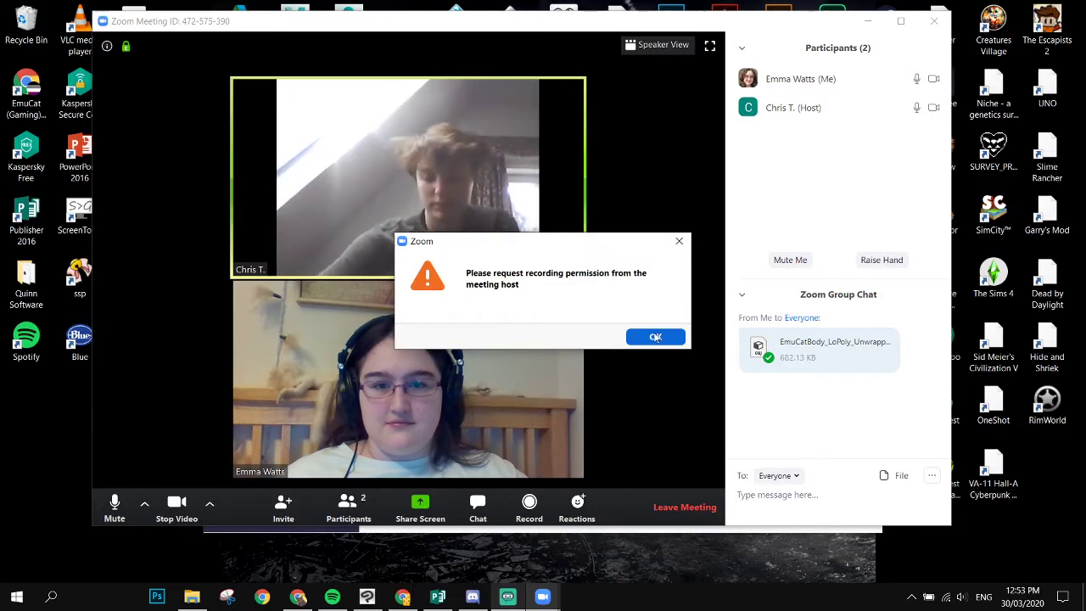
- Dismiss the recording permission alert, and go up to the EmuCat Model folder in File Explorer before returning to the meeting
left_click(655, 337)
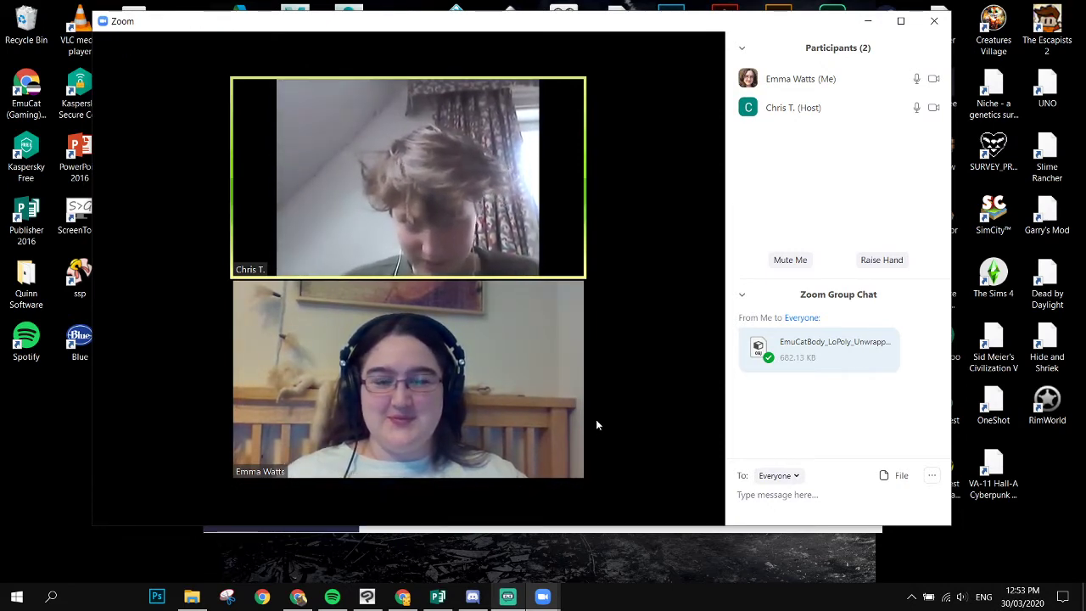
mouse_move(596, 419)
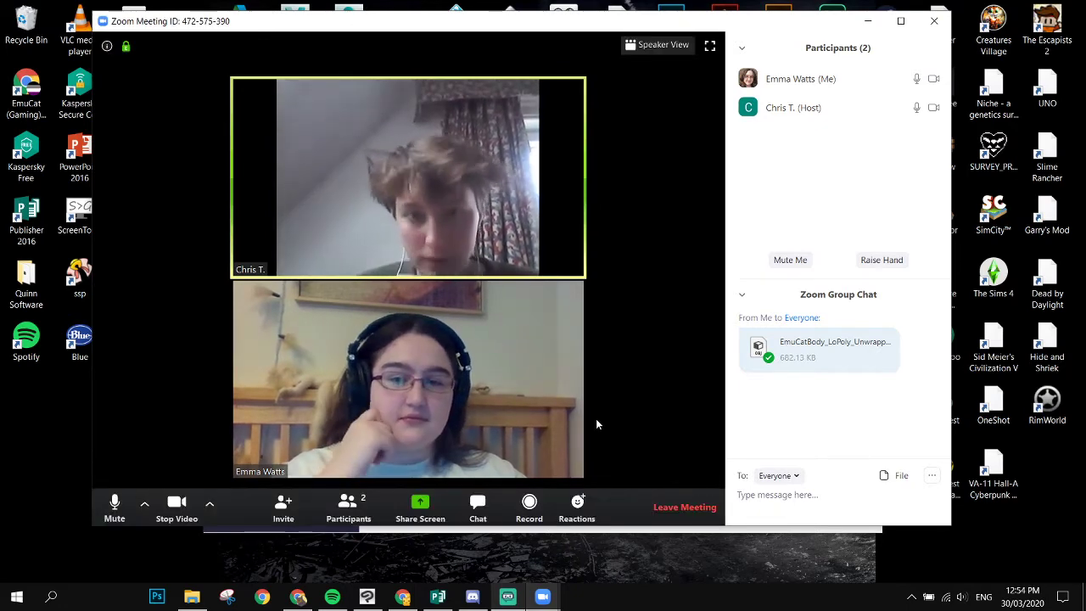
left_click(192, 596)
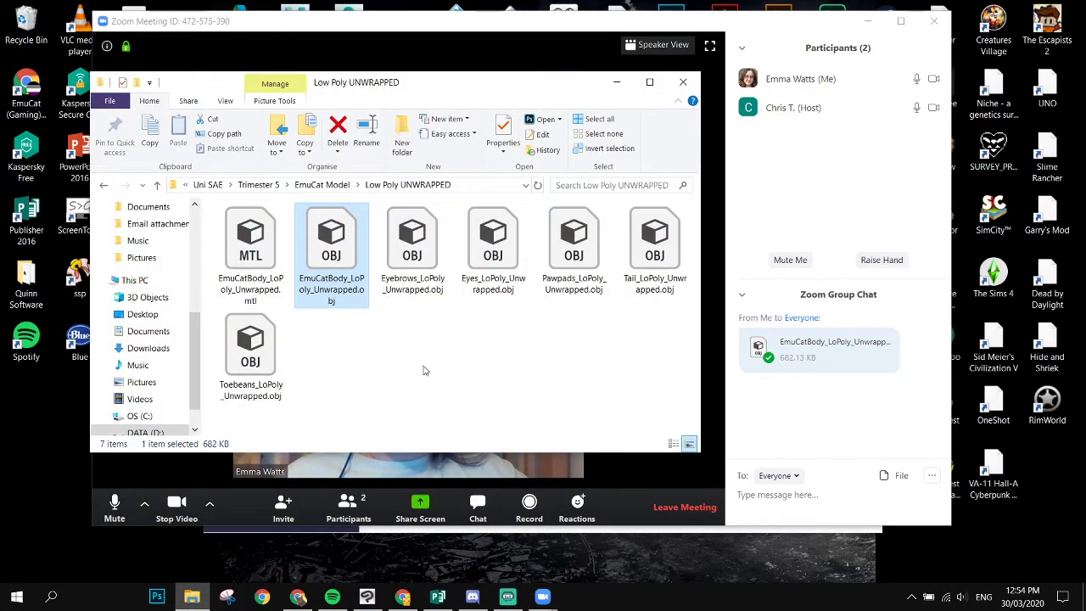
left_click(320, 185)
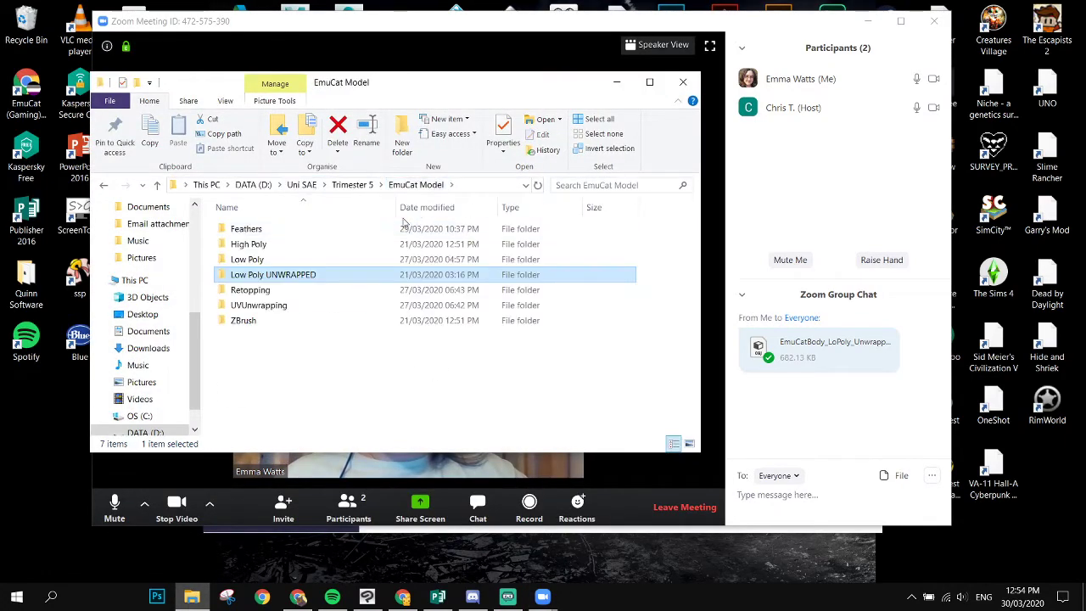
left_click(608, 72)
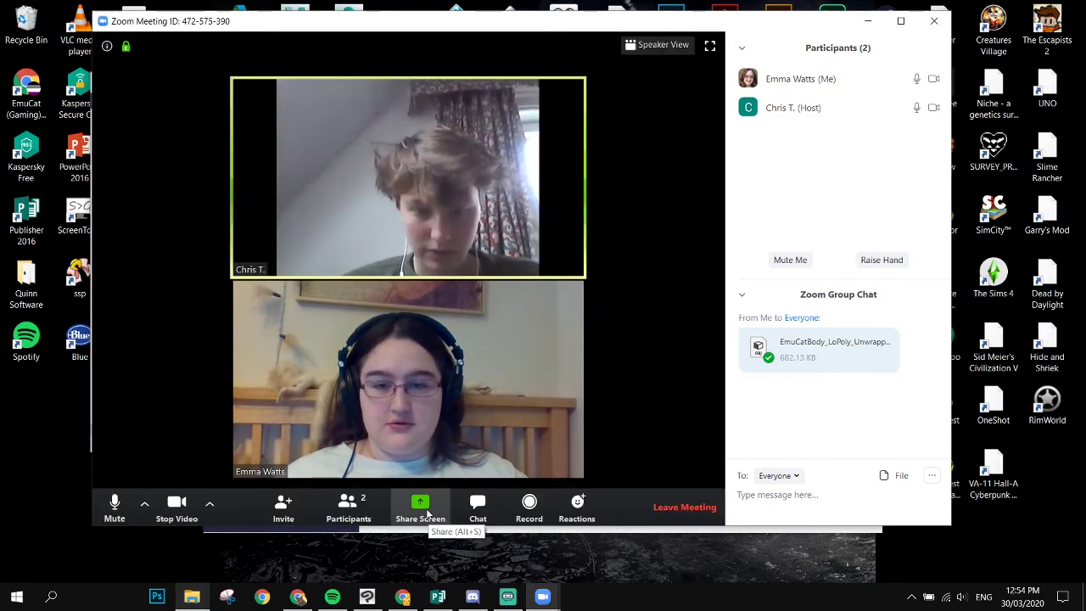
- Share the entire screen with the Zoom meeting participants
left_click(209, 504)
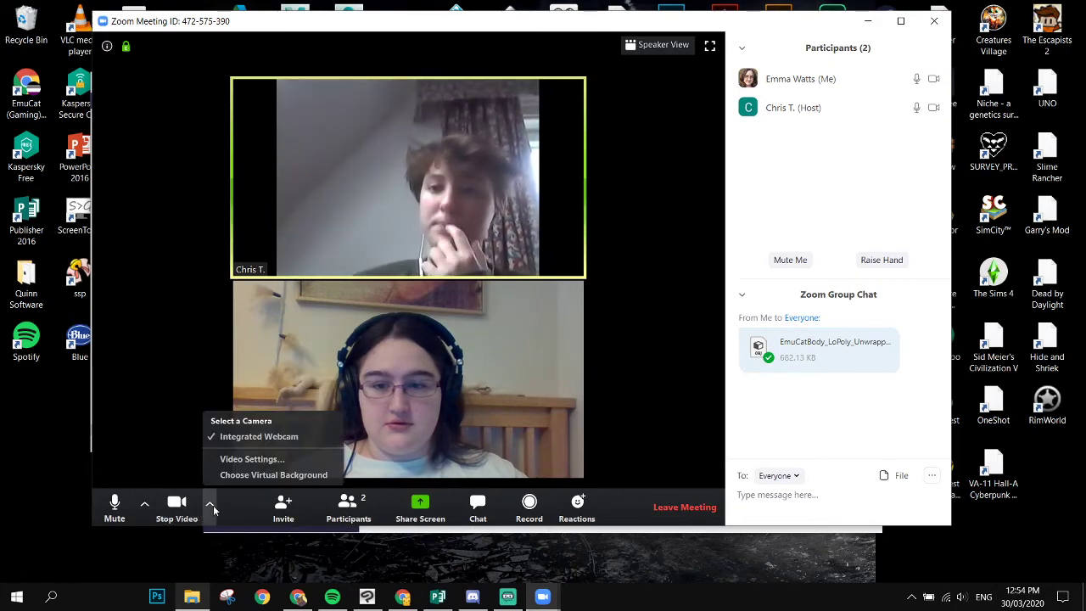
left_click(427, 479)
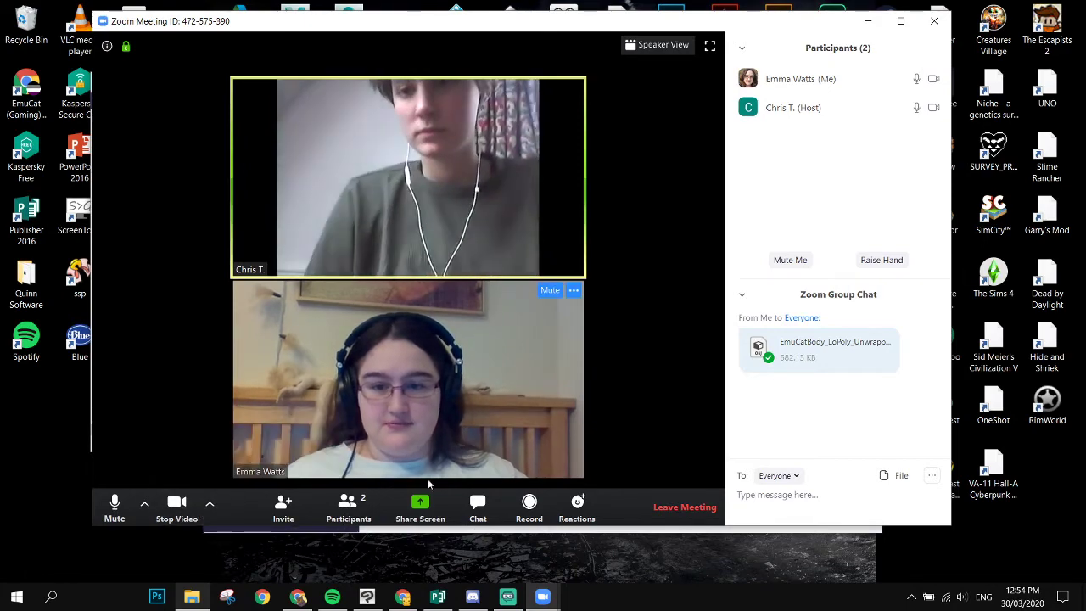
left_click(421, 505)
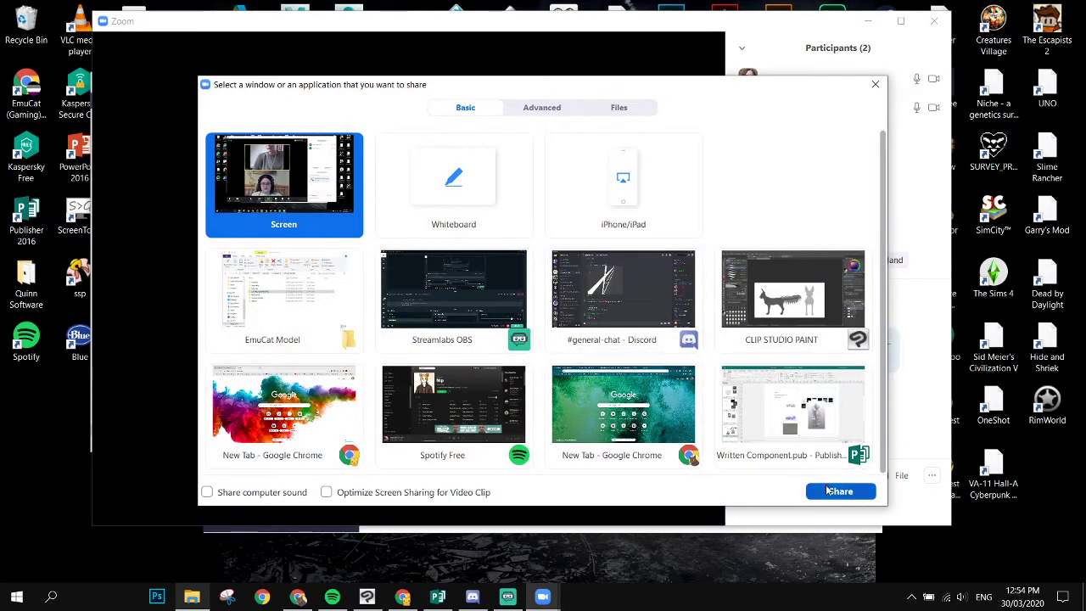
left_click(828, 491)
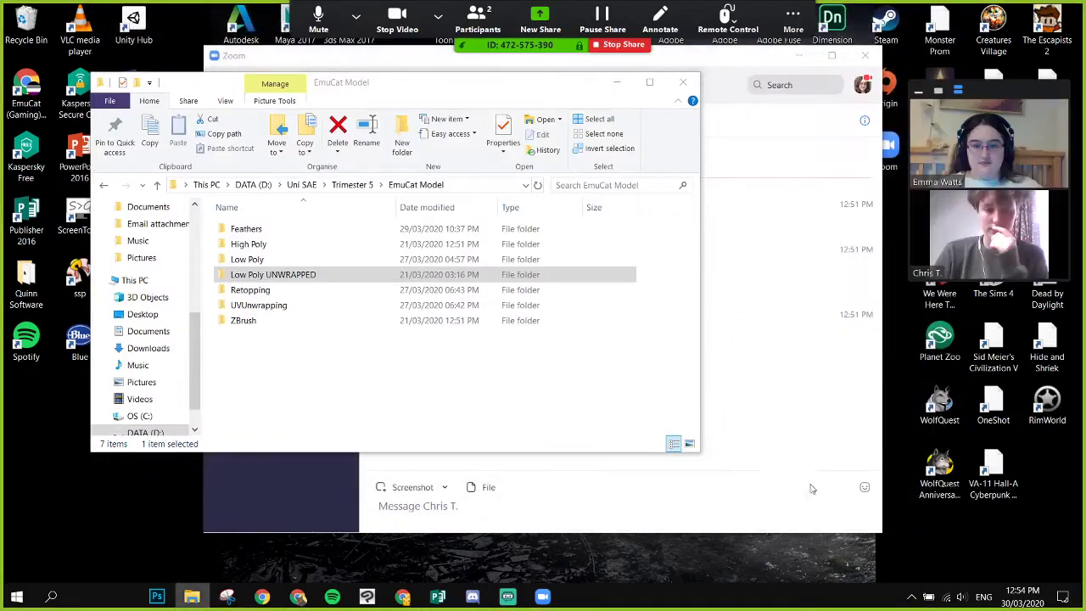
- Minimise the EmuCat Model folder and Zoom chat windows to clear the desktop, and stop sharing the screen
left_click(615, 84)
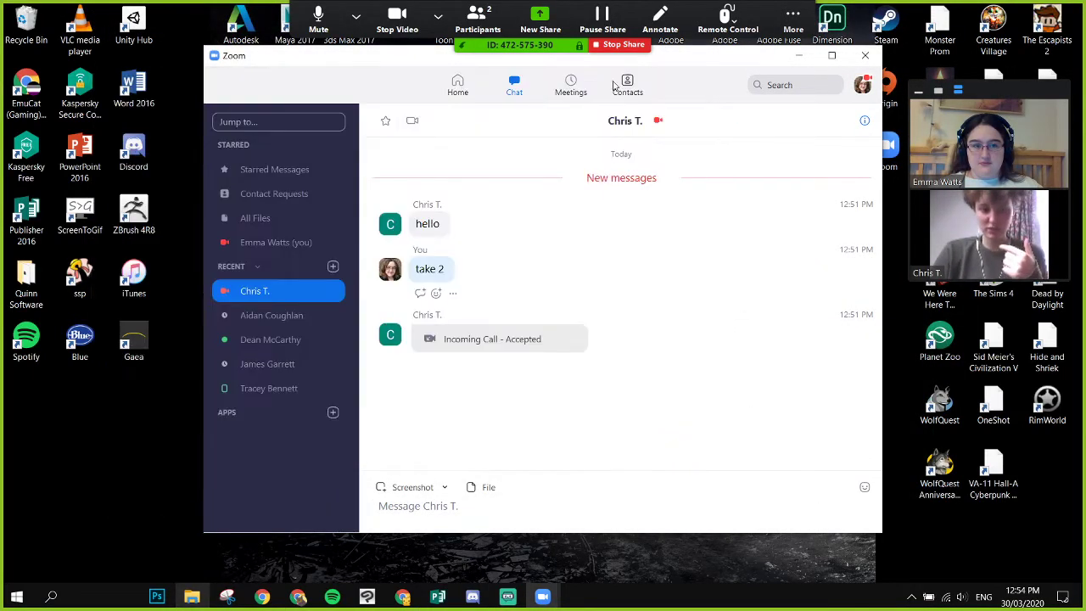
left_click(797, 58)
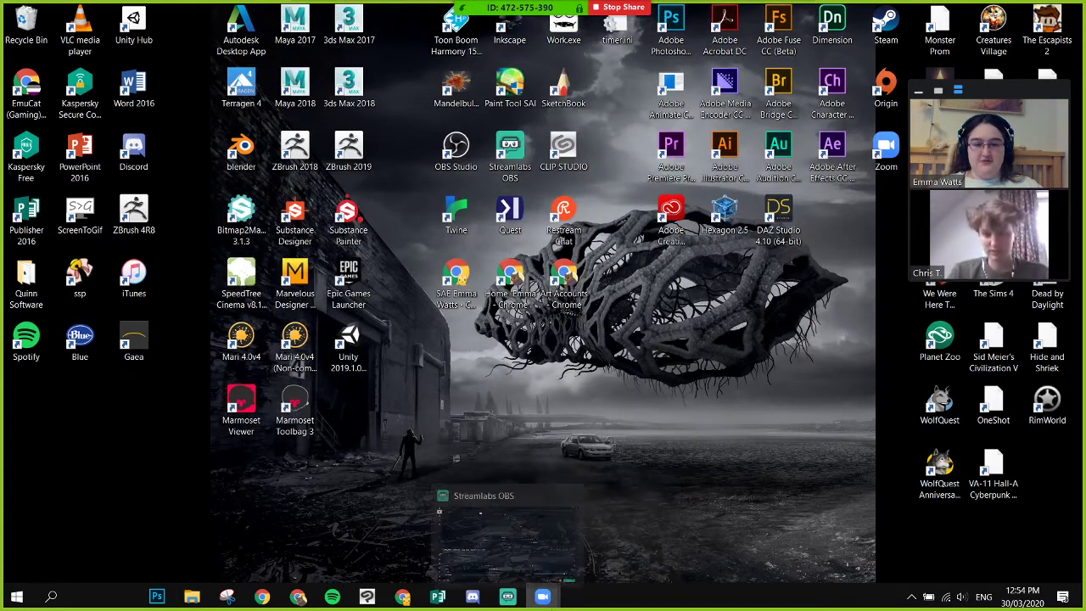
left_click(541, 597)
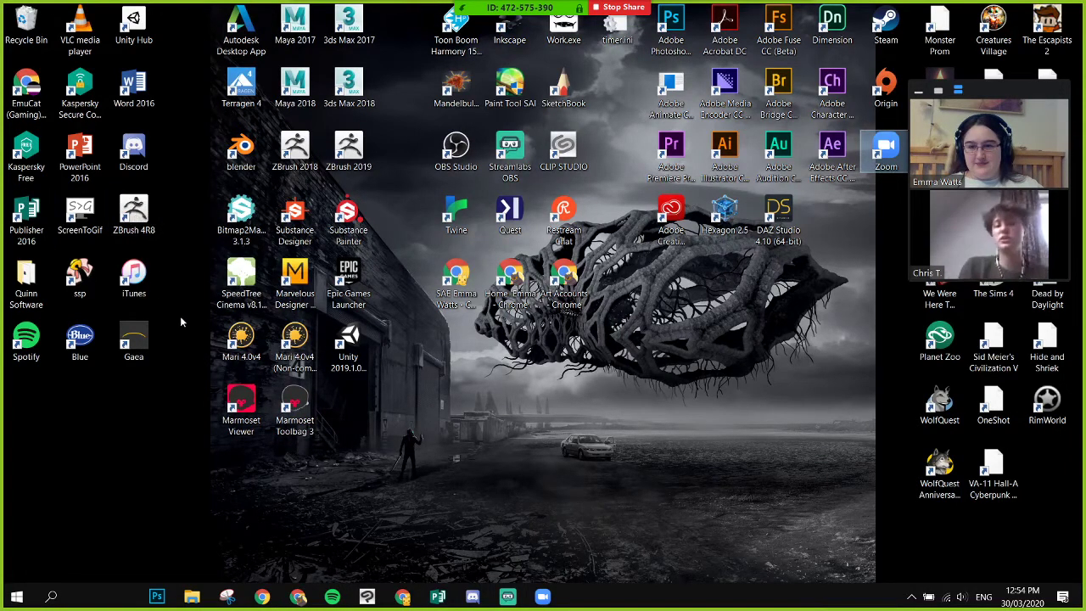
left_click(623, 7)
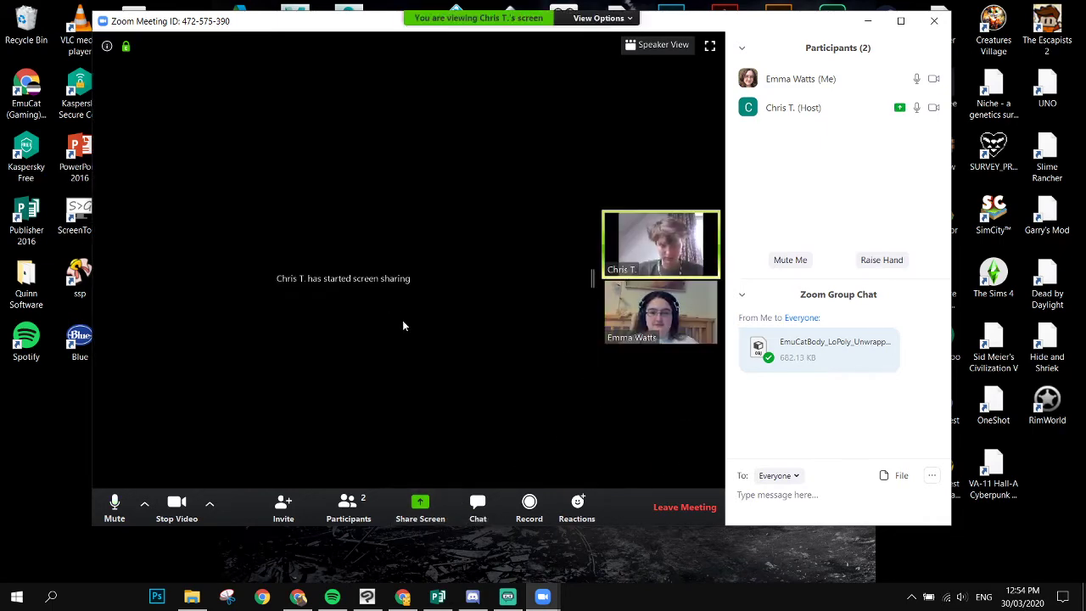
- Take the shared-screen view out of full screen and move the meeting window aside to uncover the Blender desktop icon
mouse_move(620, 272)
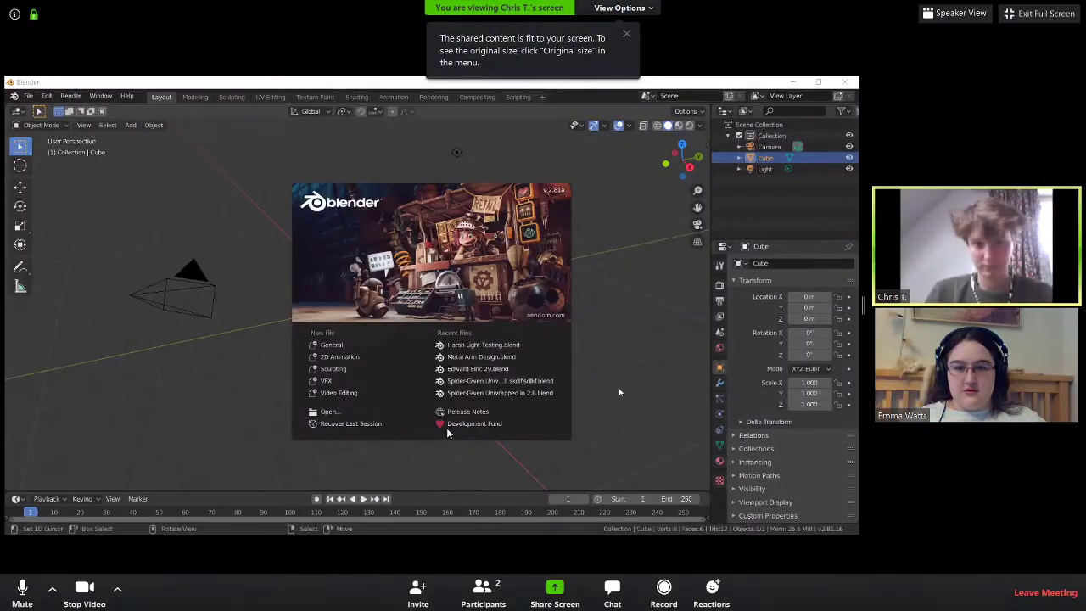
key("Escape")
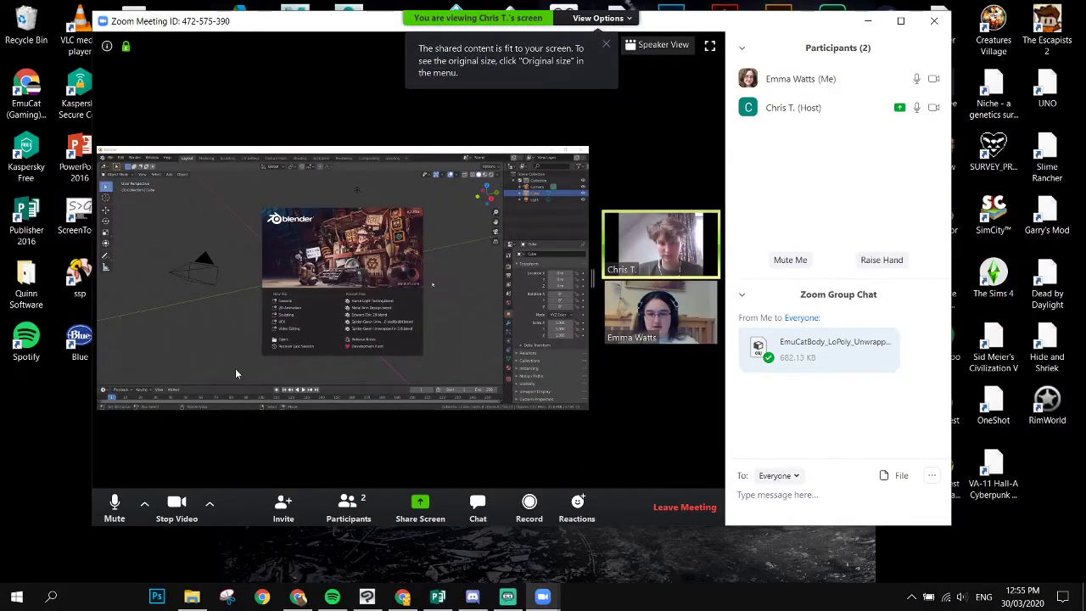
left_click_drag(254, 26, 519, 39)
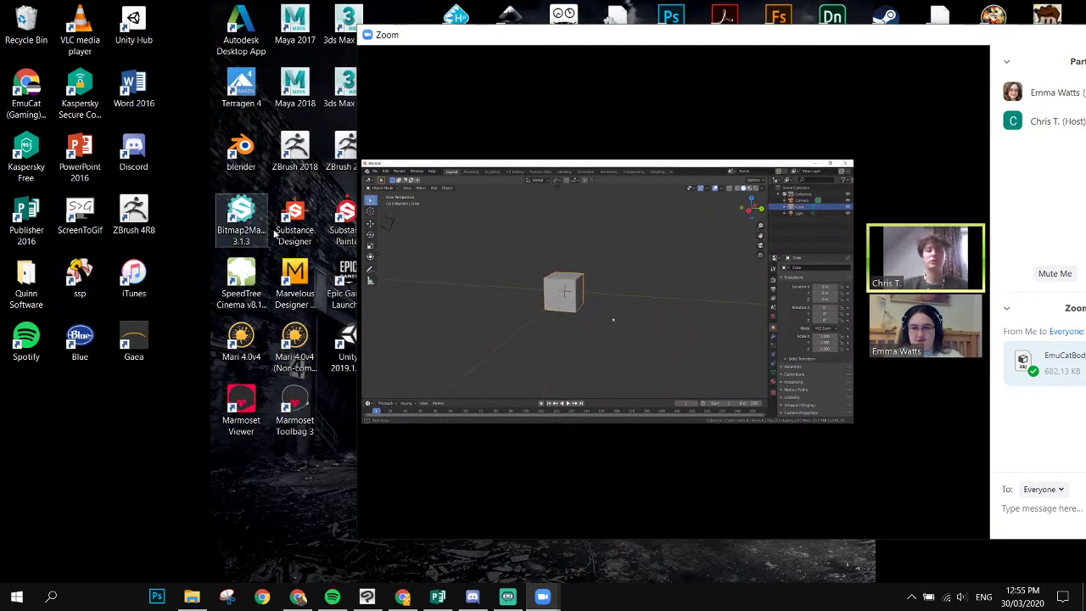
- Launch Blender from the desktop and dismiss its splash screen
double_click(250, 155)
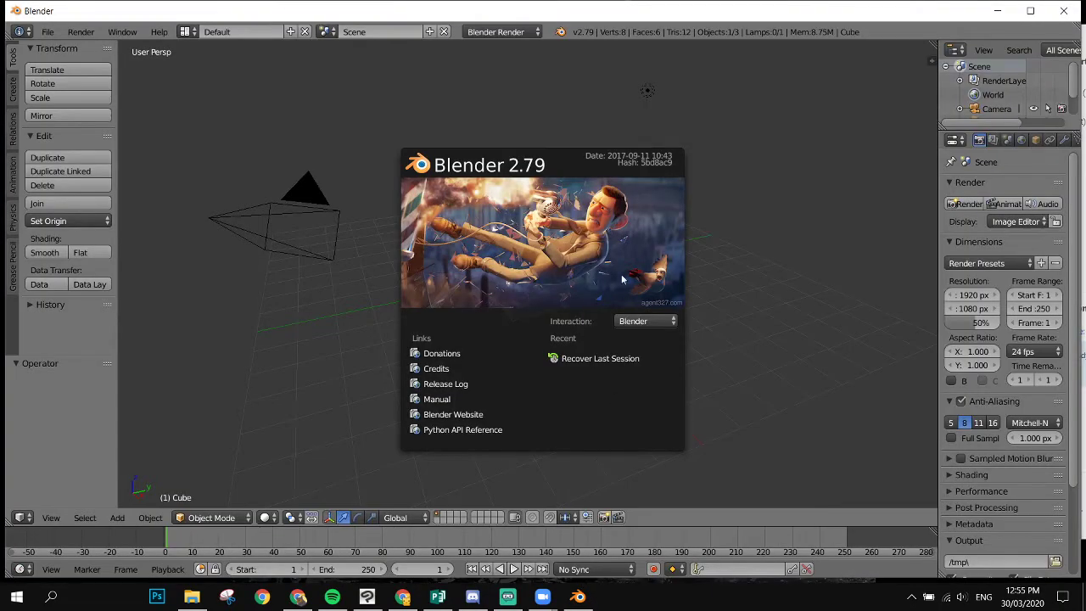
left_click(781, 274)
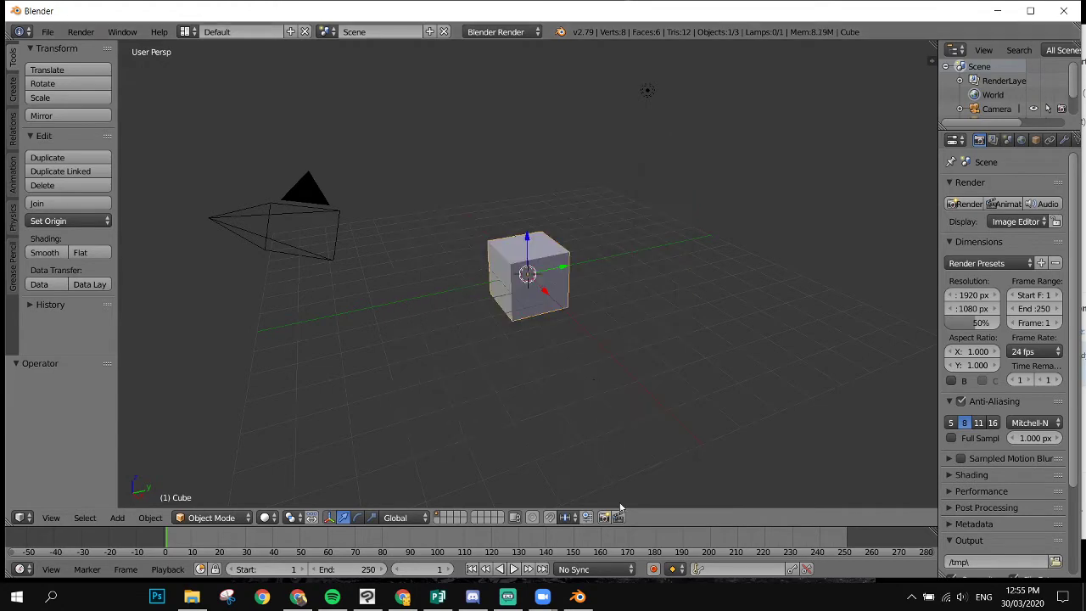
- Switch to the Zoom meeting, turn off the webcam video and minimise the meeting to its floating thumbnail over Blender
mouse_move(578, 596)
mouse_move(543, 596)
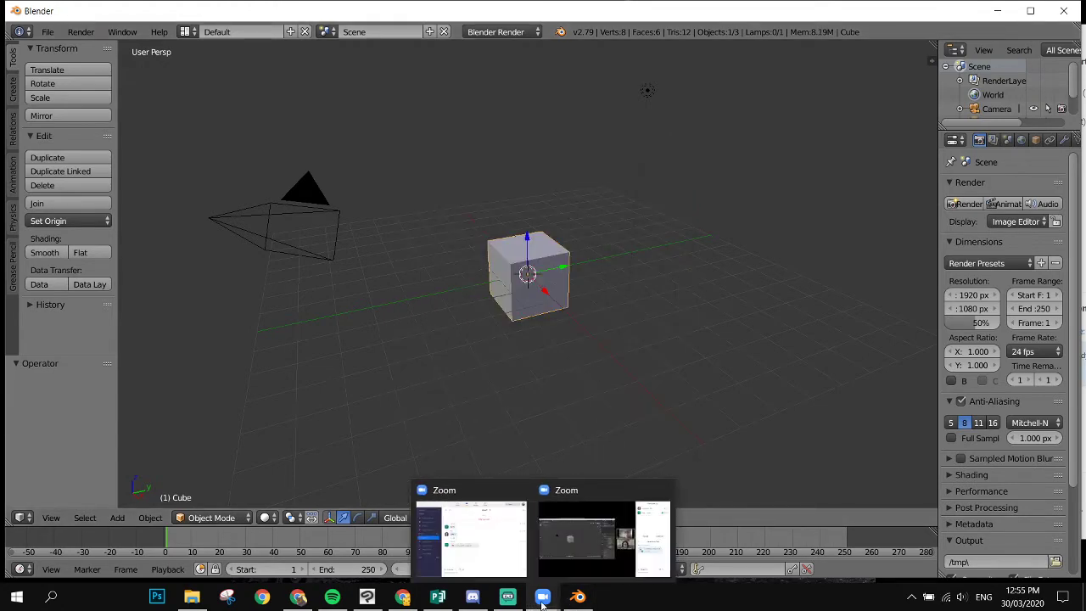
left_click(577, 532)
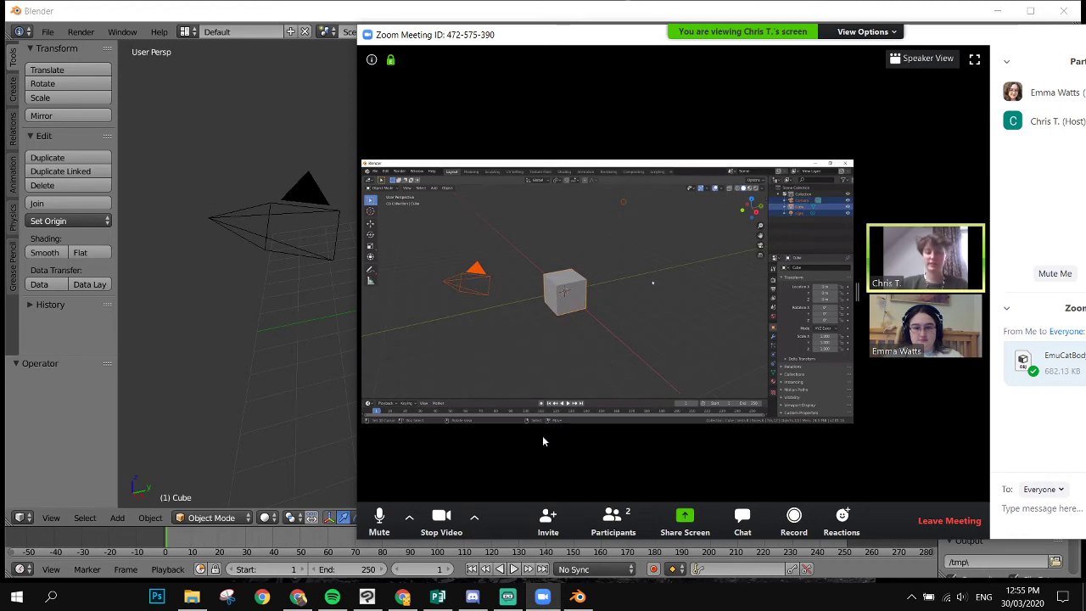
left_click(441, 519)
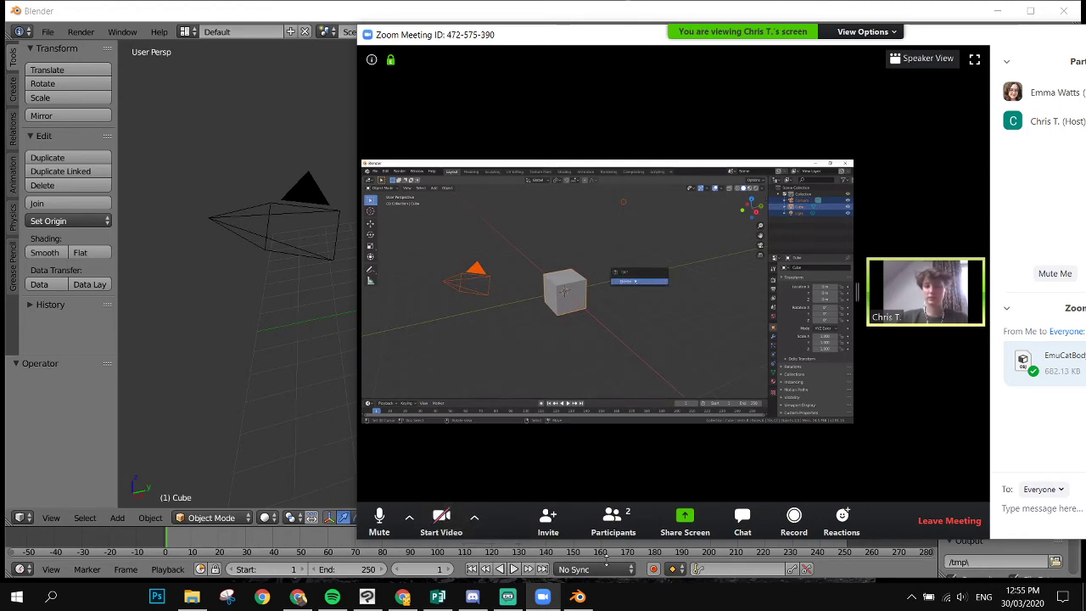
left_click(540, 604)
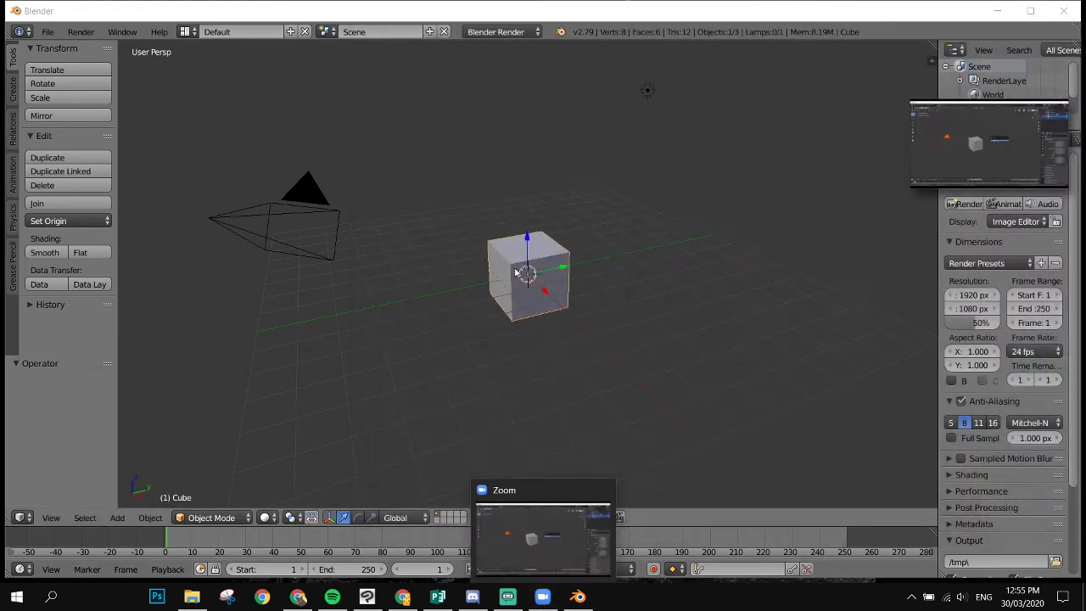
- Select all default objects in the scene, including the cube, camera and lamp, and delete them
right_click_drag(542, 289, 540, 290)
key("a")
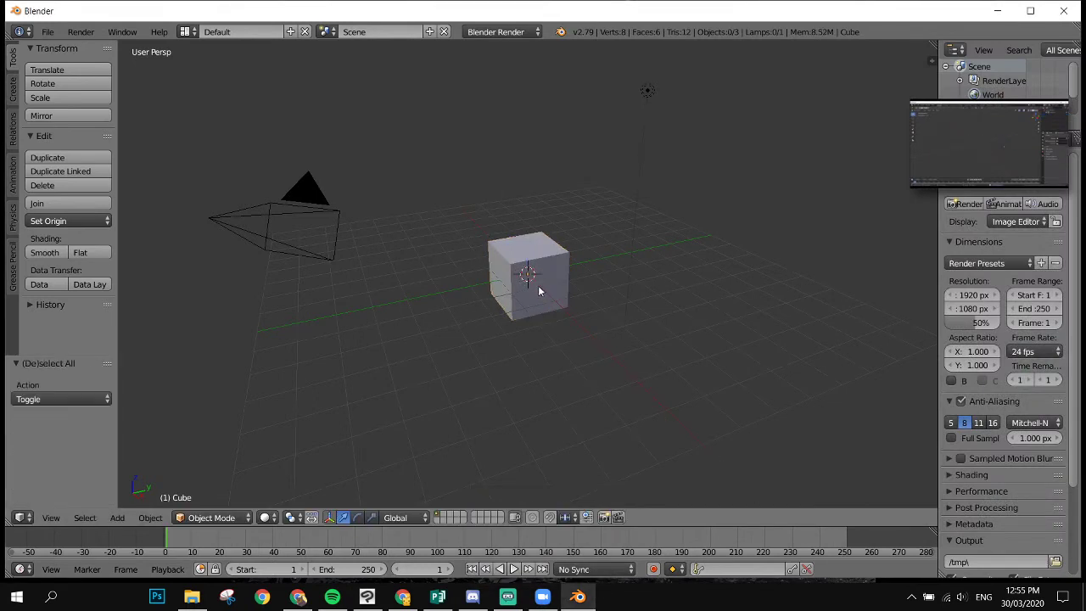
key("a")
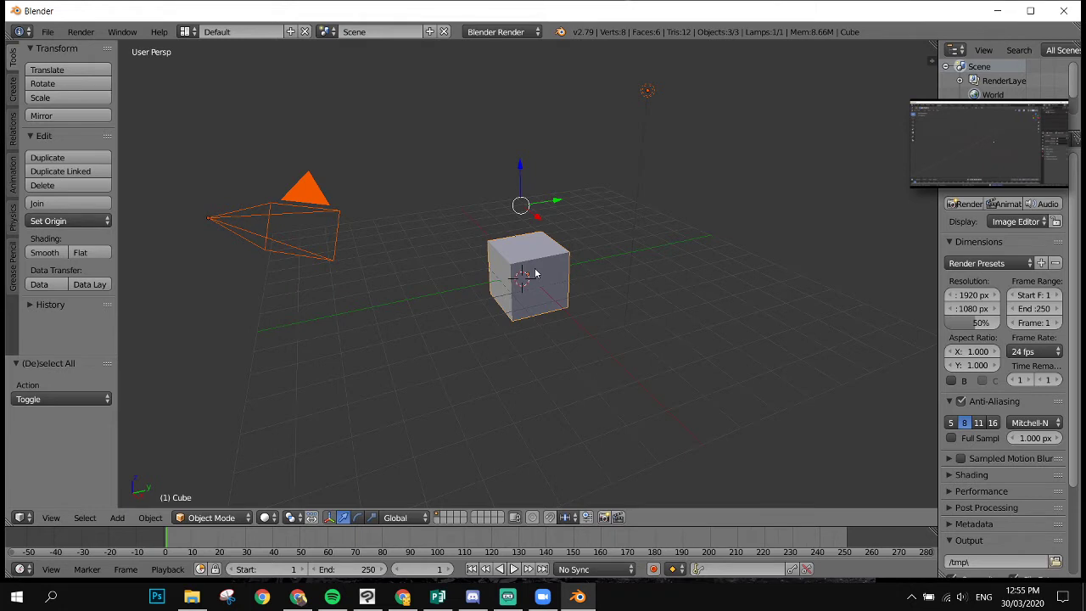
key("x")
left_click(524, 270)
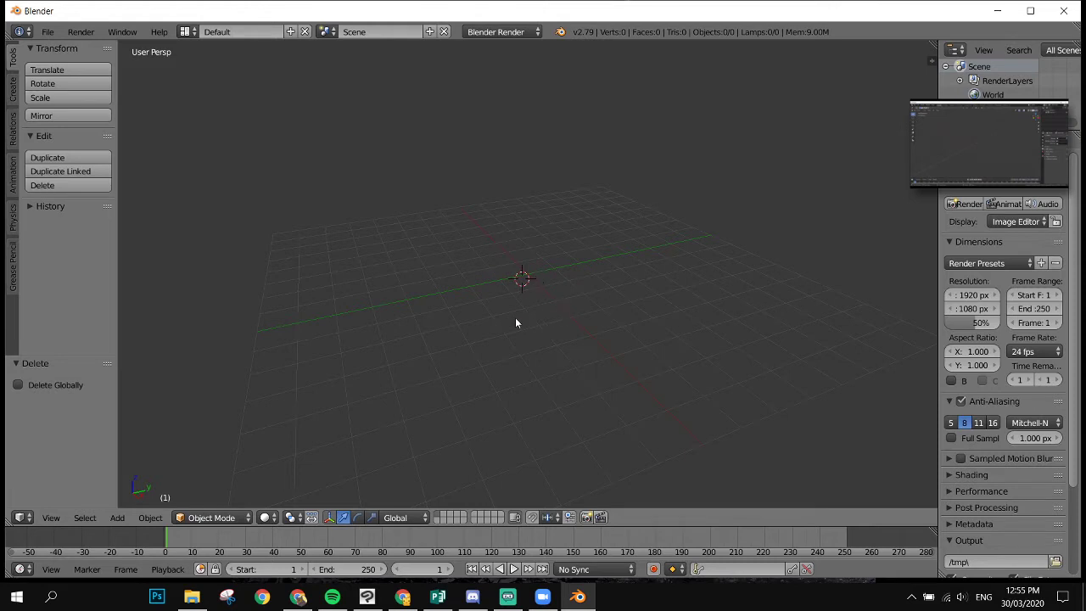
- Start a Wavefront (.obj) import and switch the file browser to the DATA (D:) drive
left_click(44, 32)
mouse_move(95, 299)
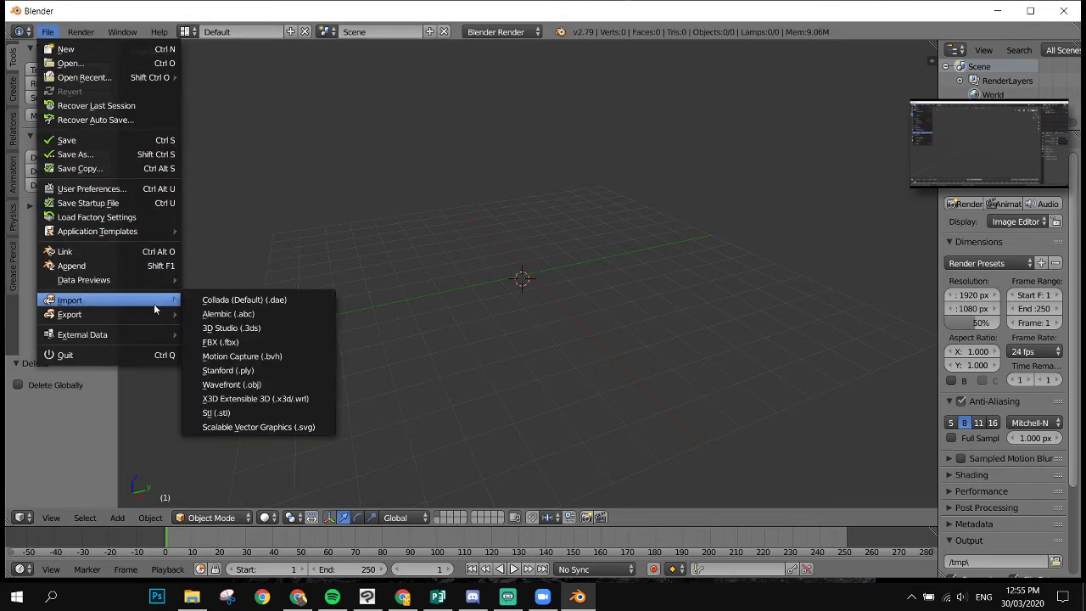
left_click(269, 386)
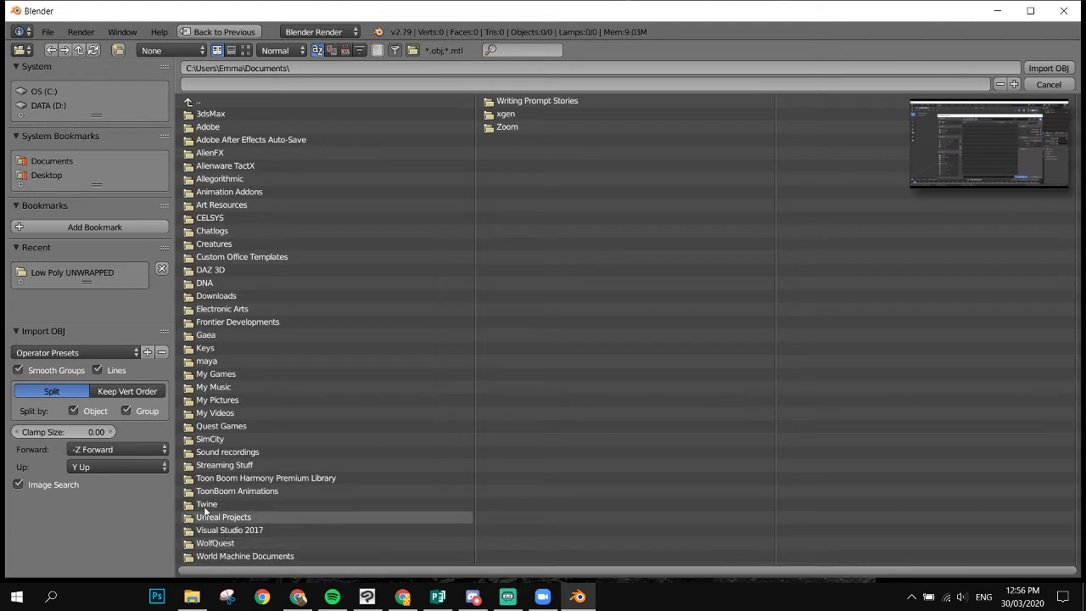
left_click(188, 103)
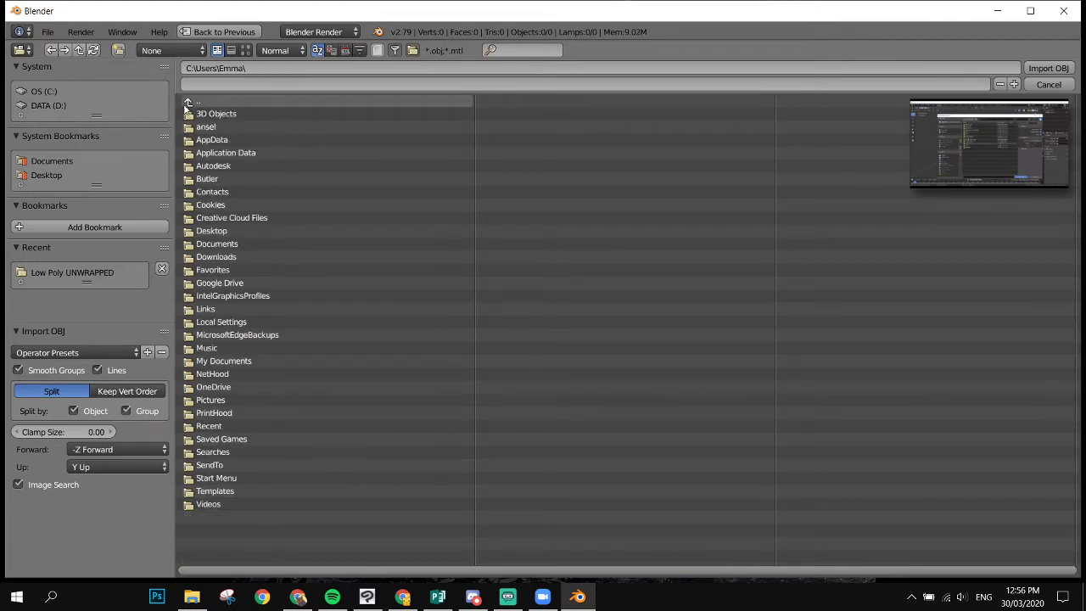
left_click(188, 103)
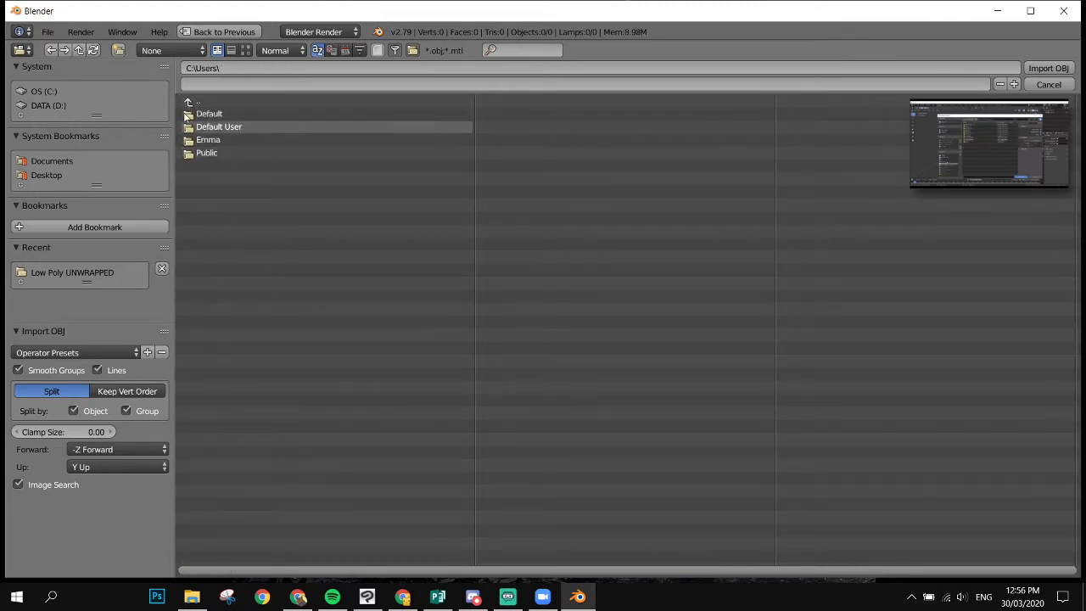
left_click(190, 103)
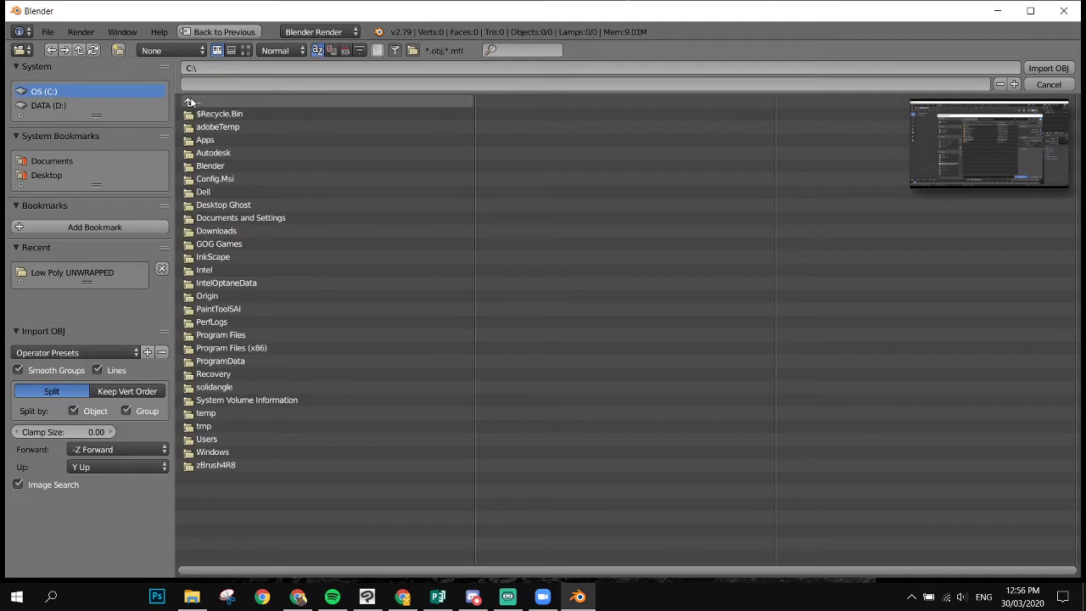
left_click(66, 107)
- Import EmuCatBody_LoPoly_Unwrapped.obj from the Uni SAE\Trimester 5\EmuCat Model\Low Poly UNWRAPPED folder
left_click(225, 335)
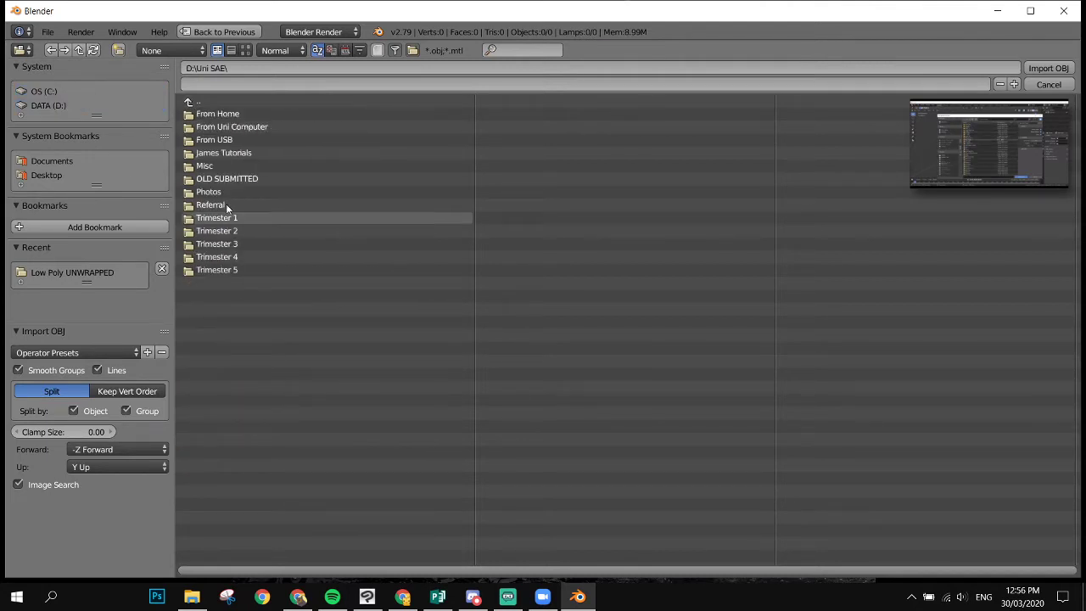
left_click(231, 272)
left_click(226, 127)
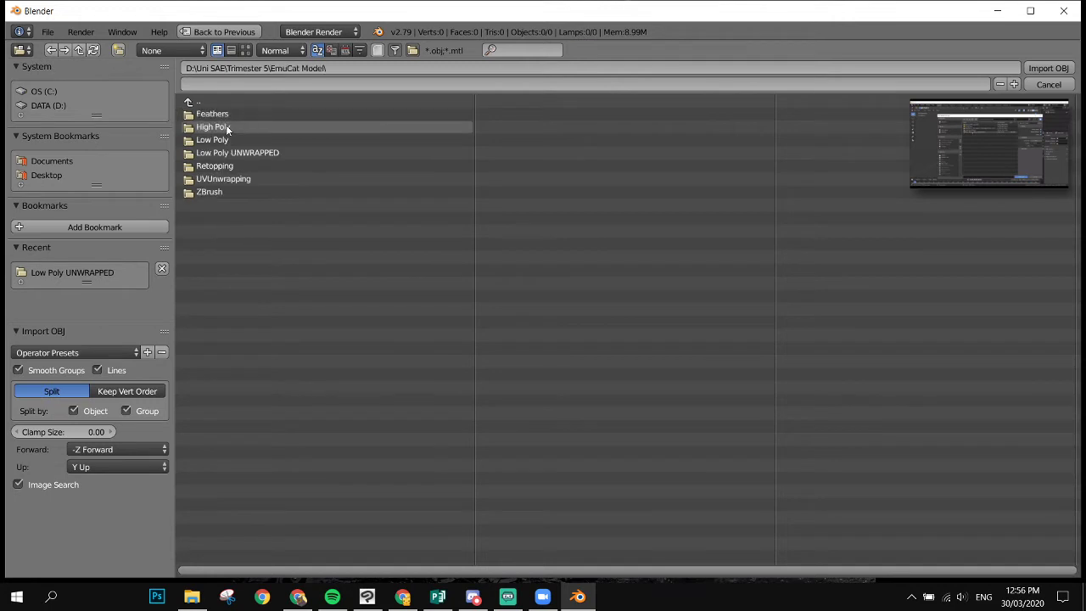
left_click(235, 153)
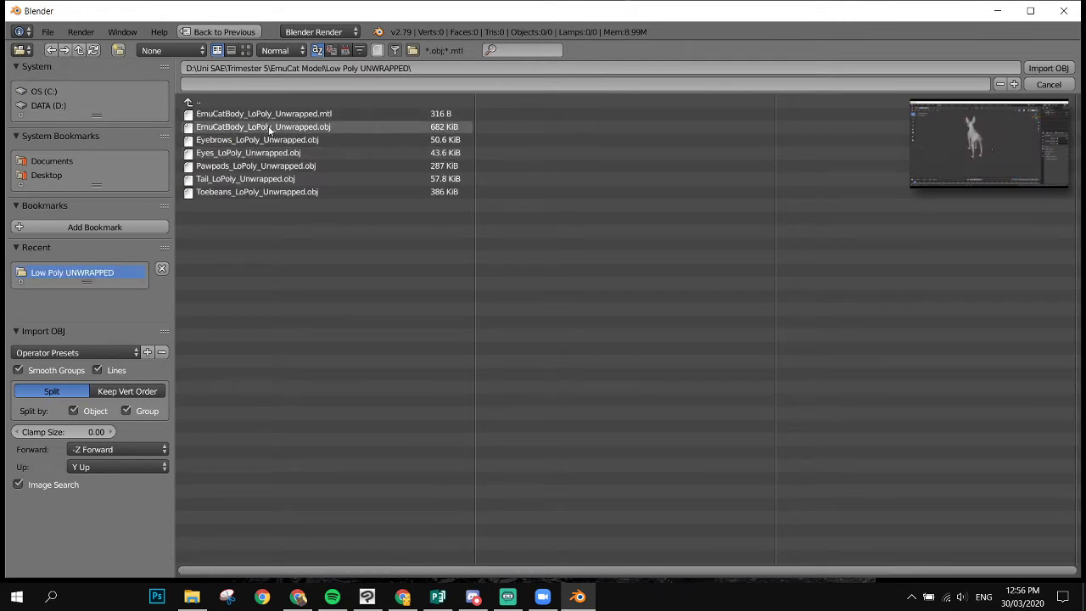
double_click(270, 128)
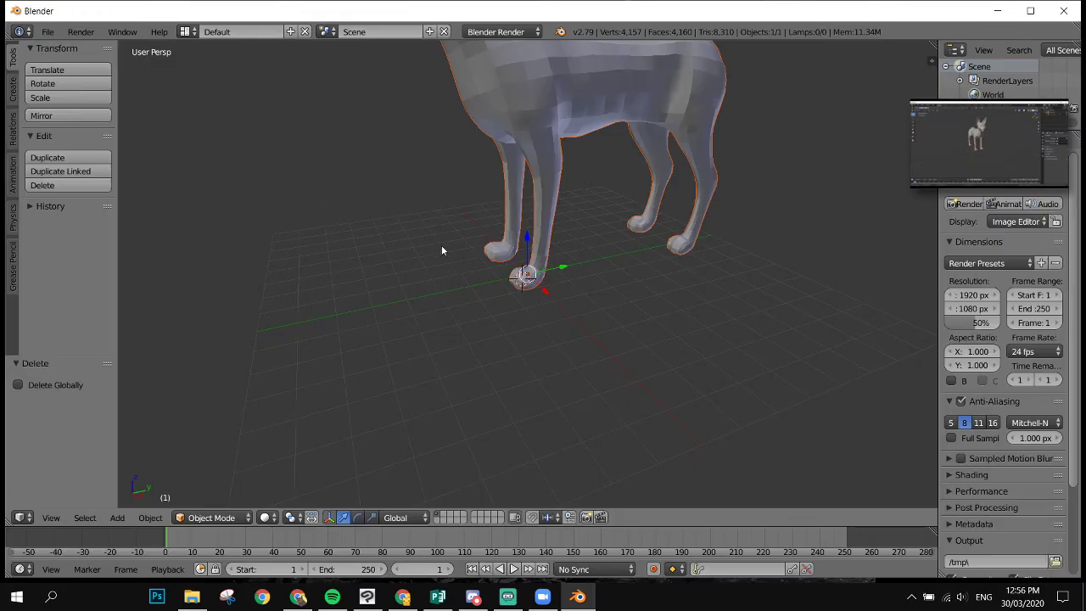
scroll(485, 263, "down", 2)
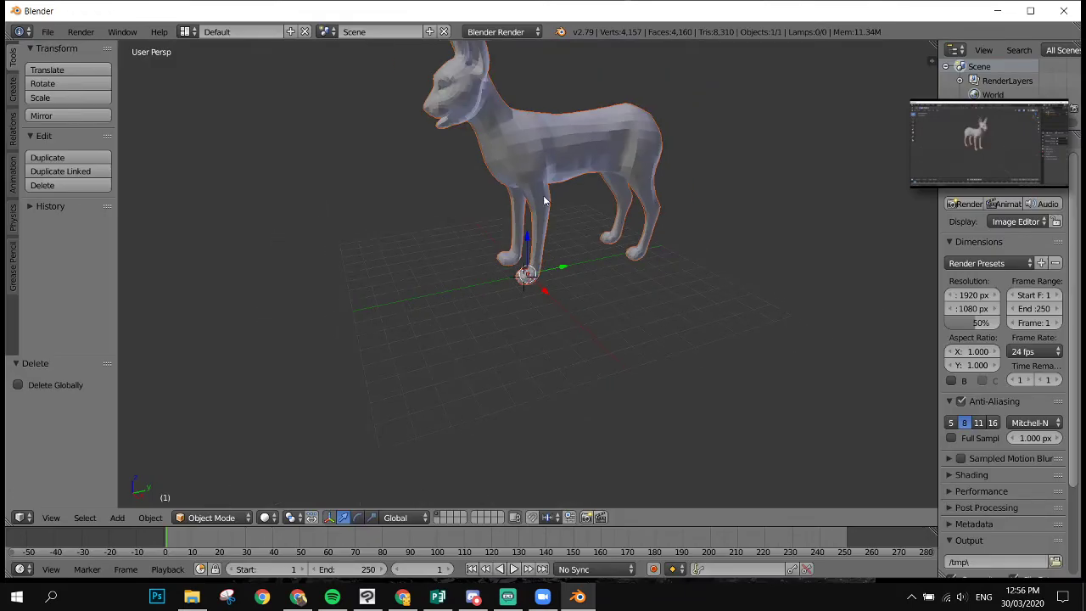
- Examine the imported low-poly cat model from several angles and distances
scroll(509, 238, "up", 4)
scroll(515, 206, "down", 3)
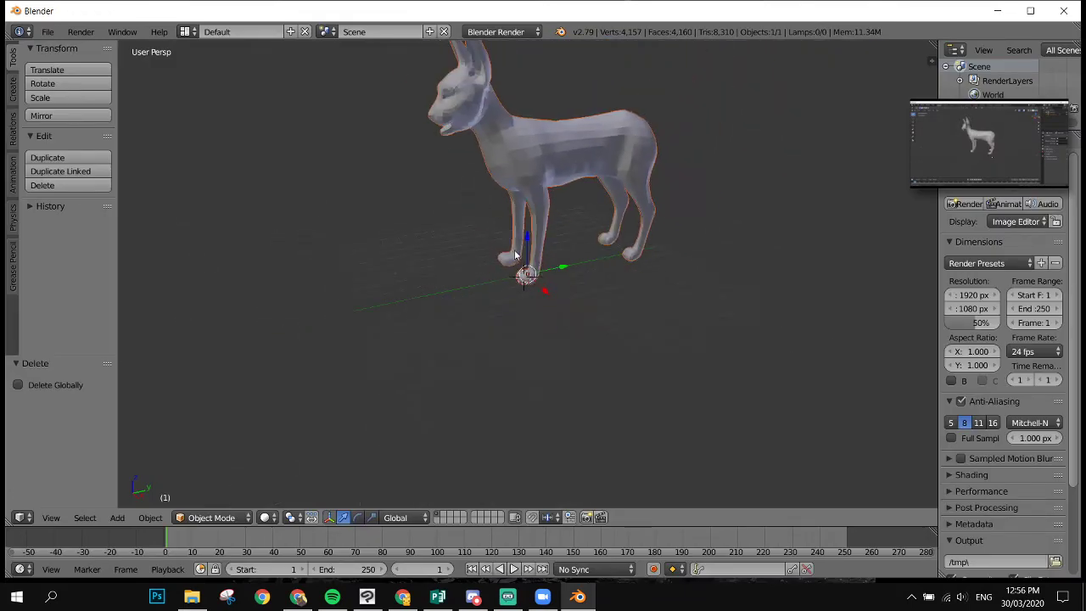
middle_click_drag(515, 207, 439, 384)
middle_click_drag(427, 341, 471, 320)
scroll(462, 348, "up", 2)
scroll(470, 315, "down", 1)
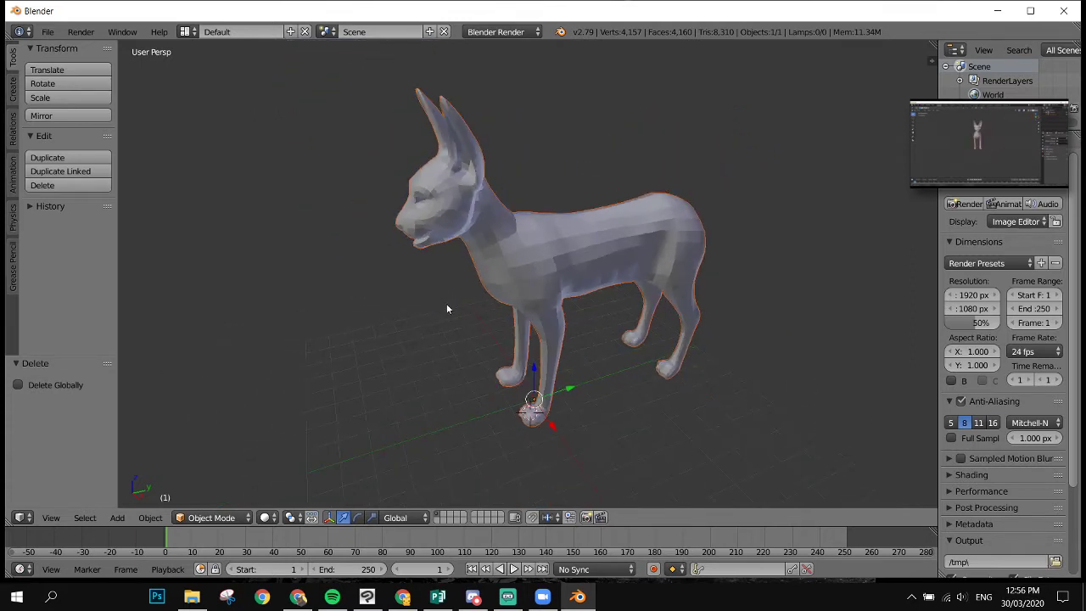
scroll(431, 329, "up", 1)
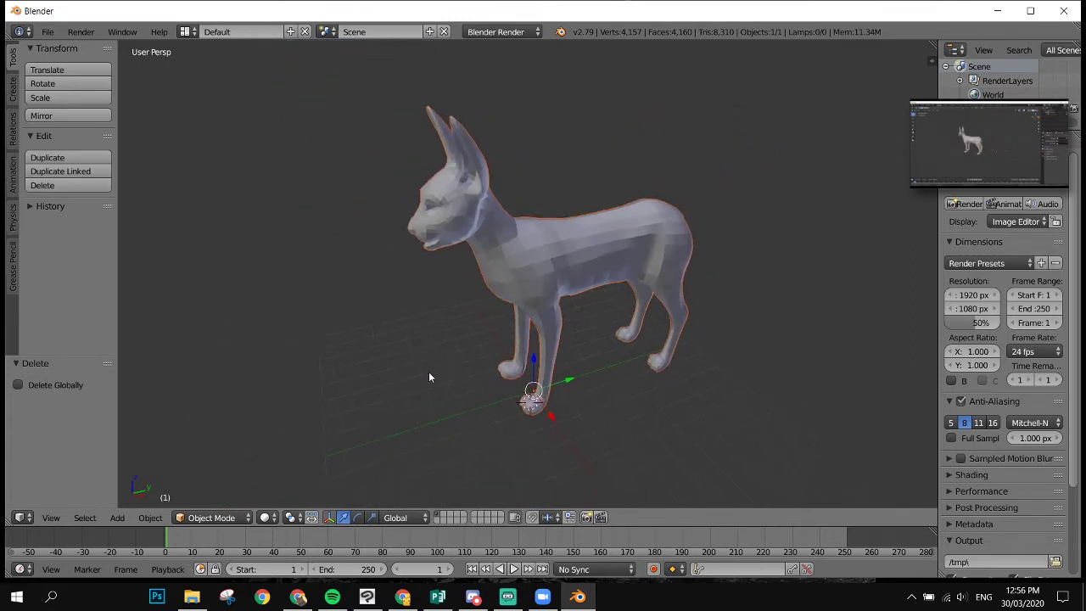
middle_click_drag(427, 330, 431, 351)
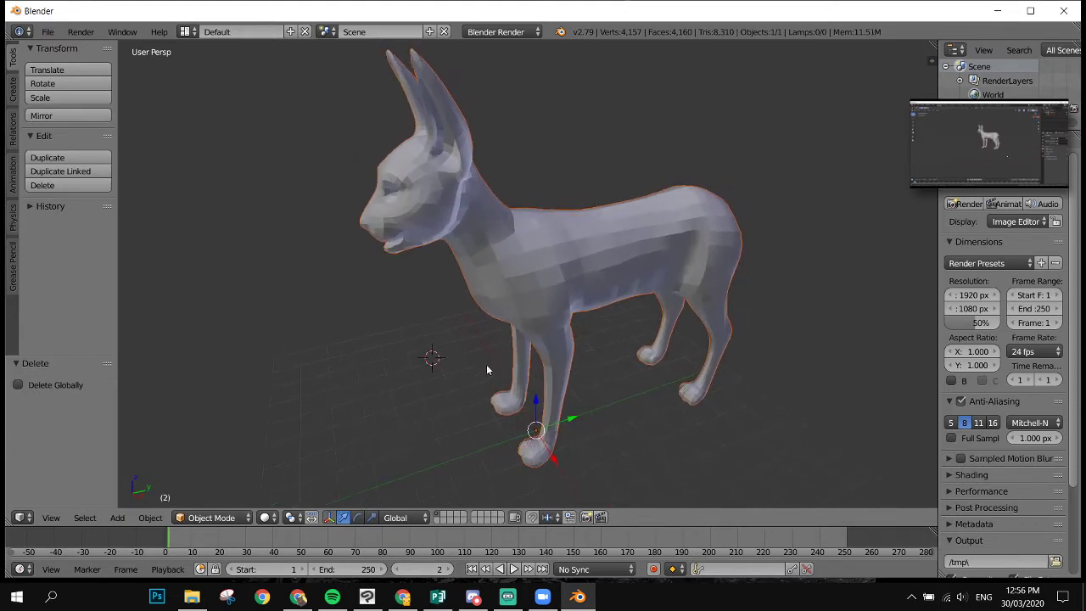
- Try to move the cat model vertically along the global Z axis
key("g")
key("z")
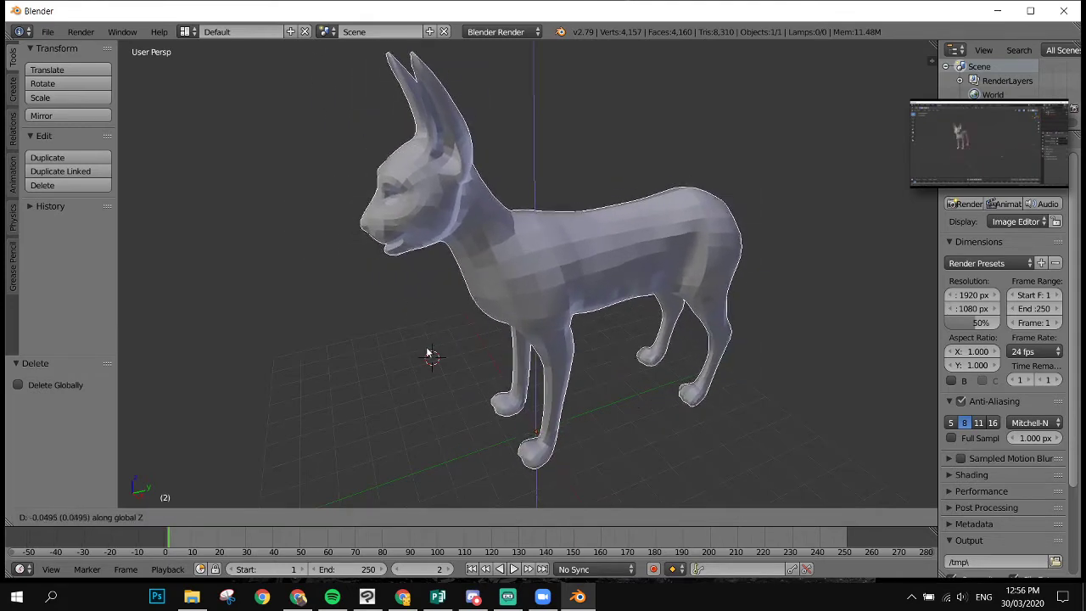
left_click(432, 343)
key("ctrl+z")
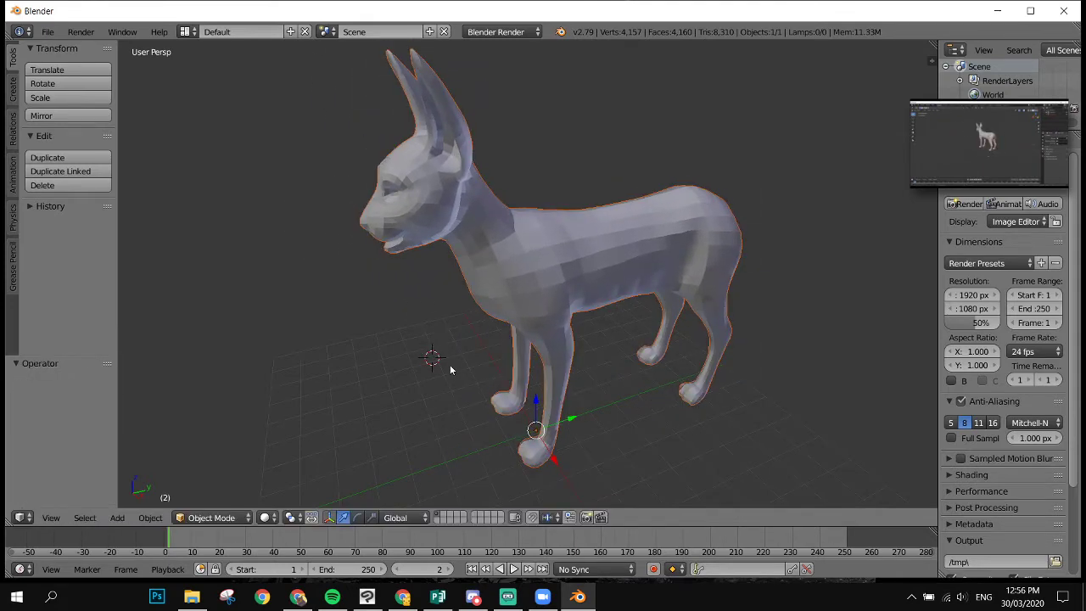
- Try switching the viewport from layer 1 to layer 2, and undo the layer change
middle_click_drag(415, 351, 513, 362)
middle_click_drag(451, 336, 482, 325)
key("1")
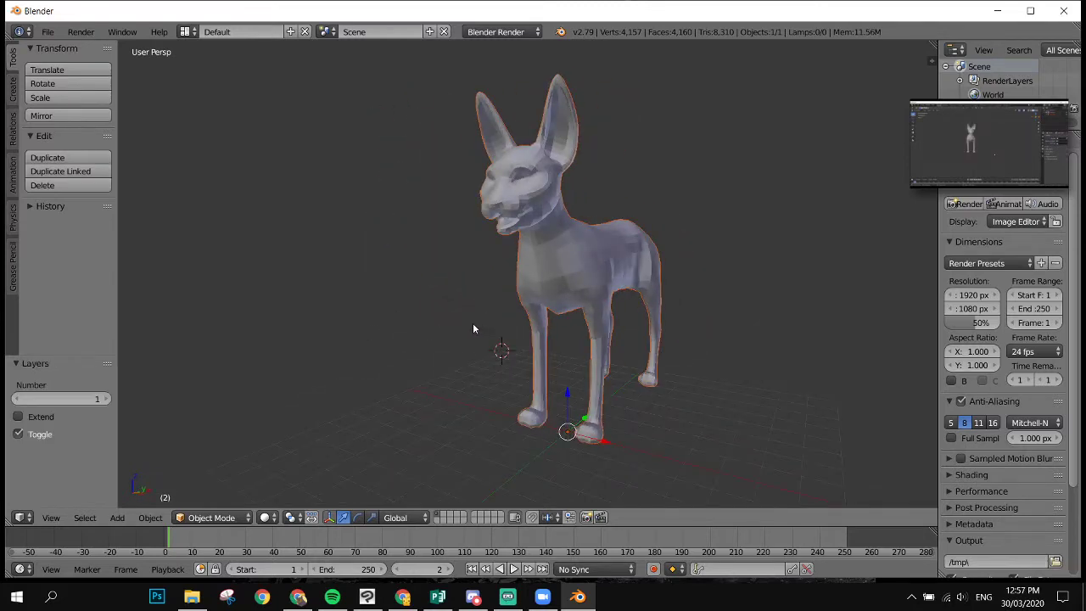
left_click(329, 303)
left_click(105, 397)
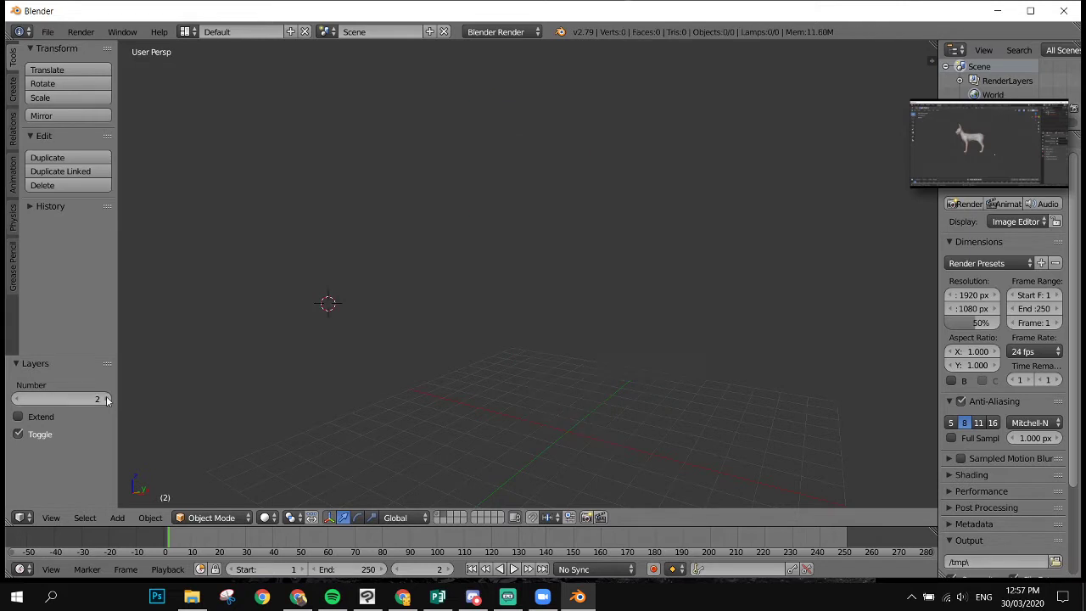
key("ctrl+z")
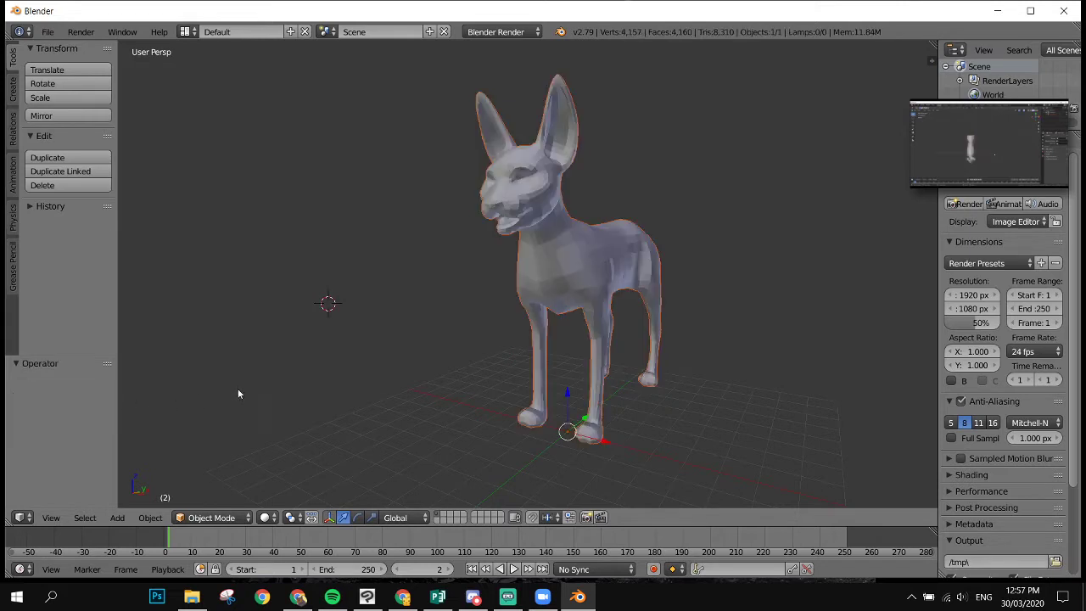
- Show layer 1 and collapse the Layers operator settings
left_click(337, 363)
key("1")
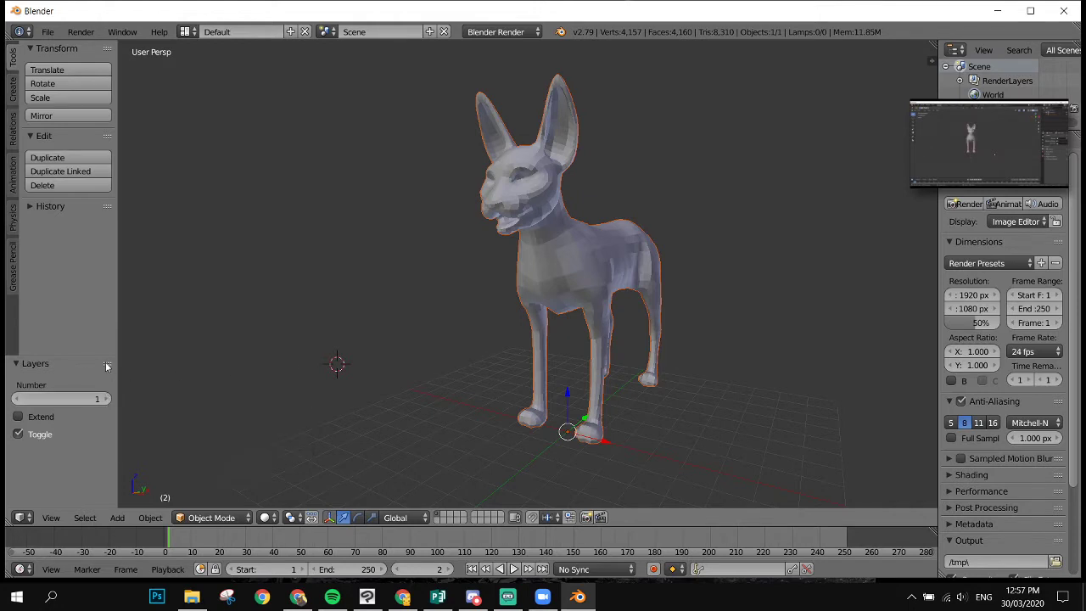
left_click(201, 366)
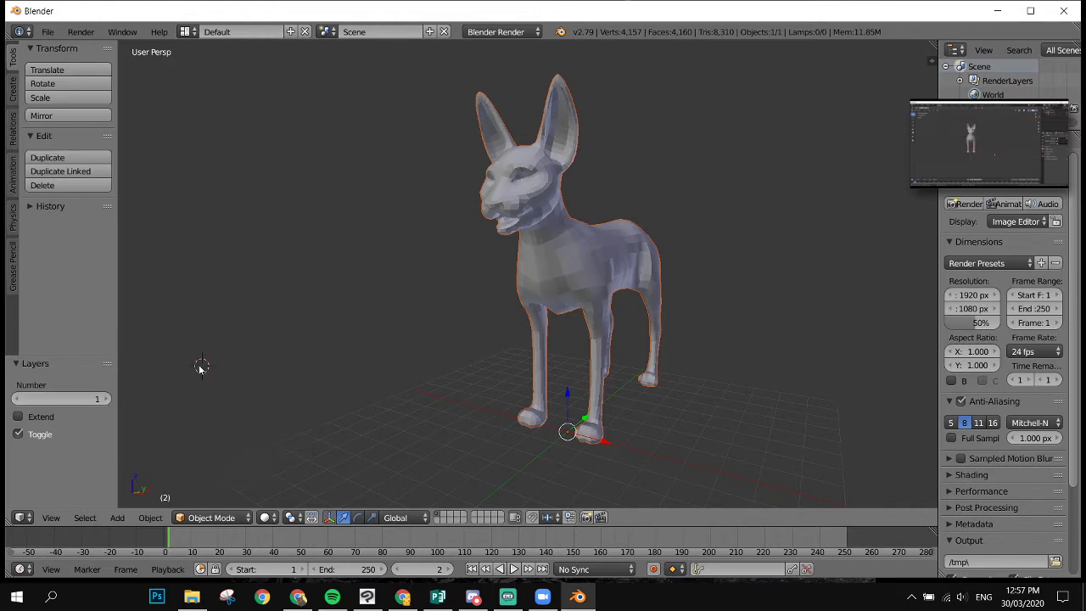
left_click(21, 366)
left_click(254, 349)
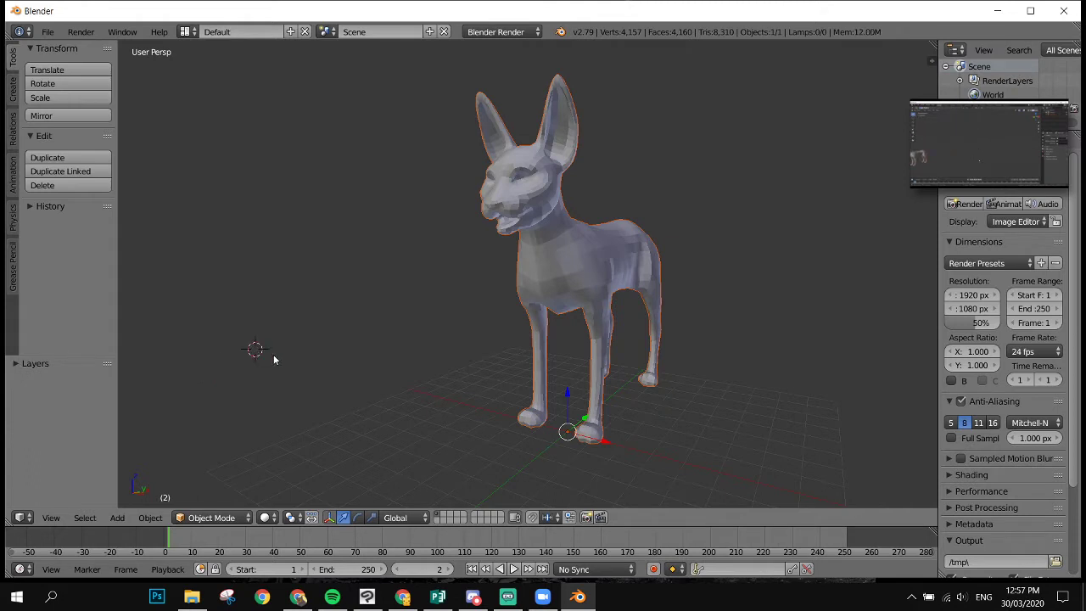
- Place the 3D cursor on the cat's chest and make it the pivot point for the transform manipulator
left_click(550, 262)
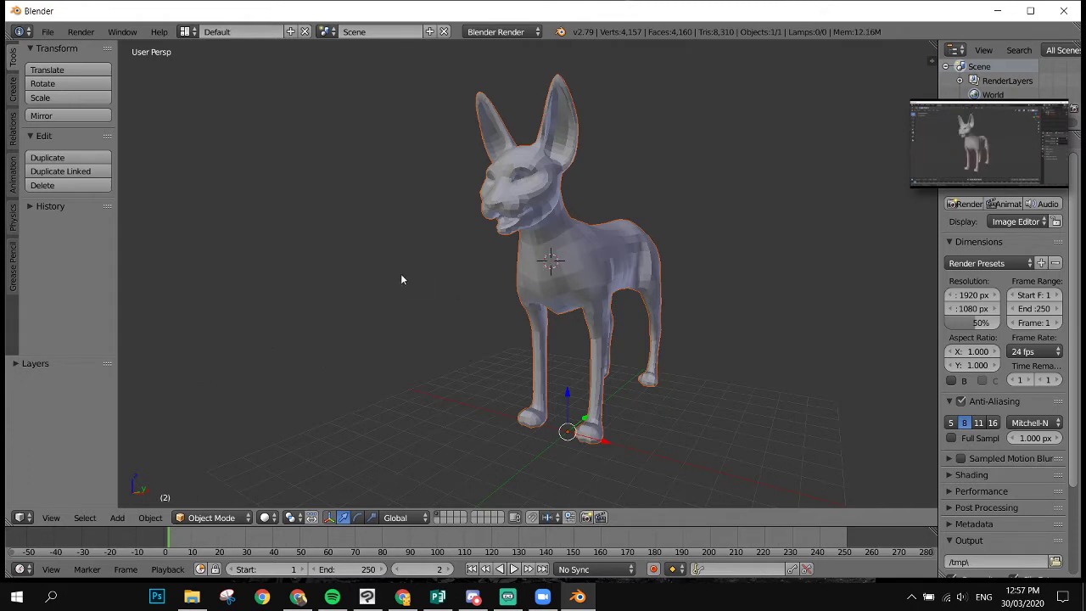
key("shift+ctrl+alt+c")
scroll(403, 281, "down", 3)
scroll(403, 281, "up", 4)
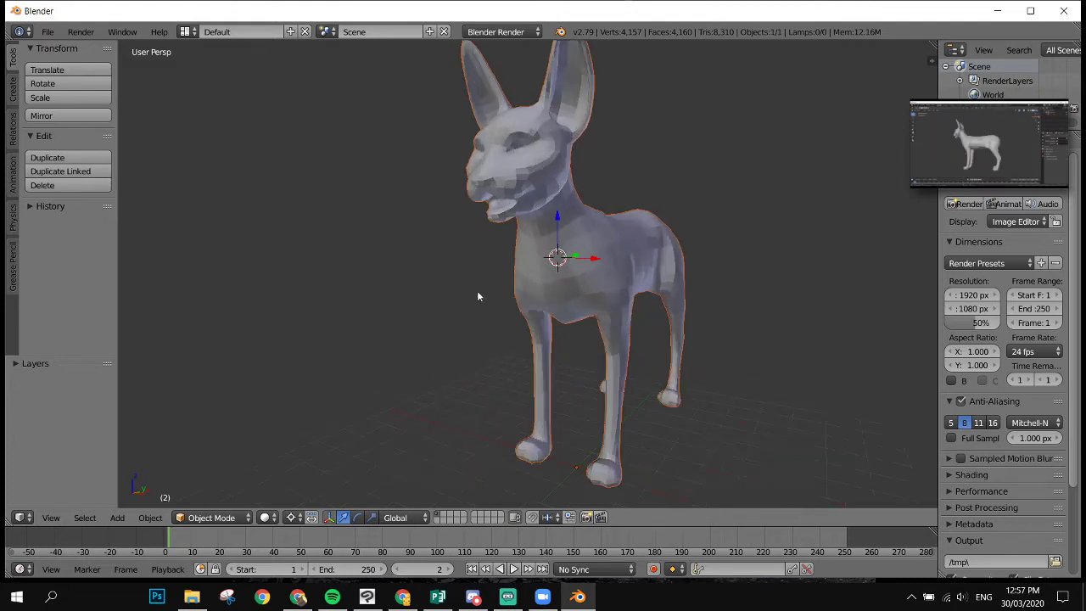
scroll(468, 314, "down", 1)
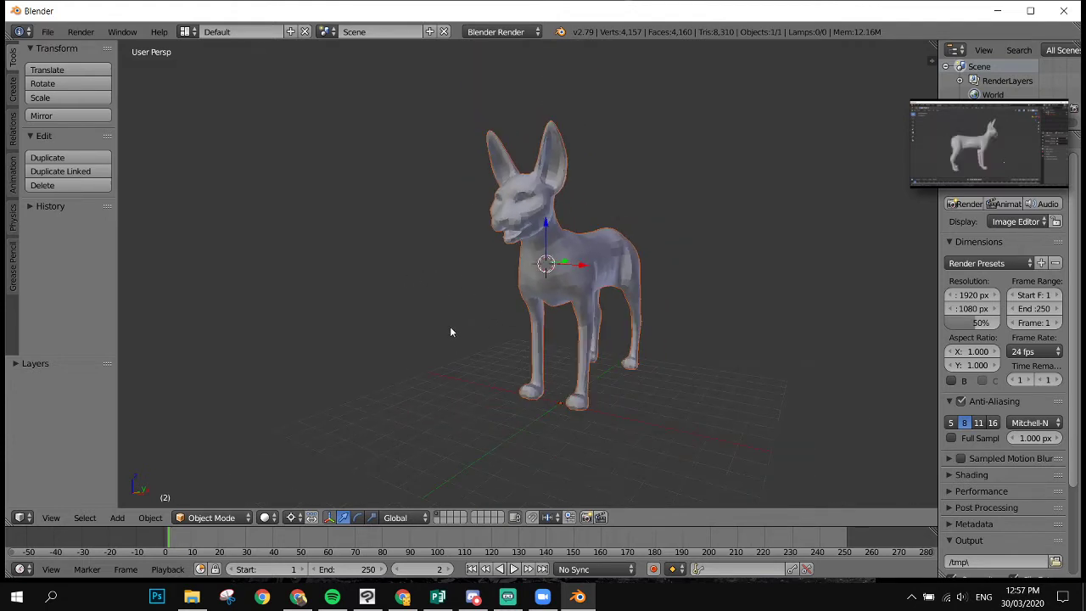
scroll(450, 327, "down", 1)
scroll(448, 318, "up", 1)
scroll(431, 327, "down", 1)
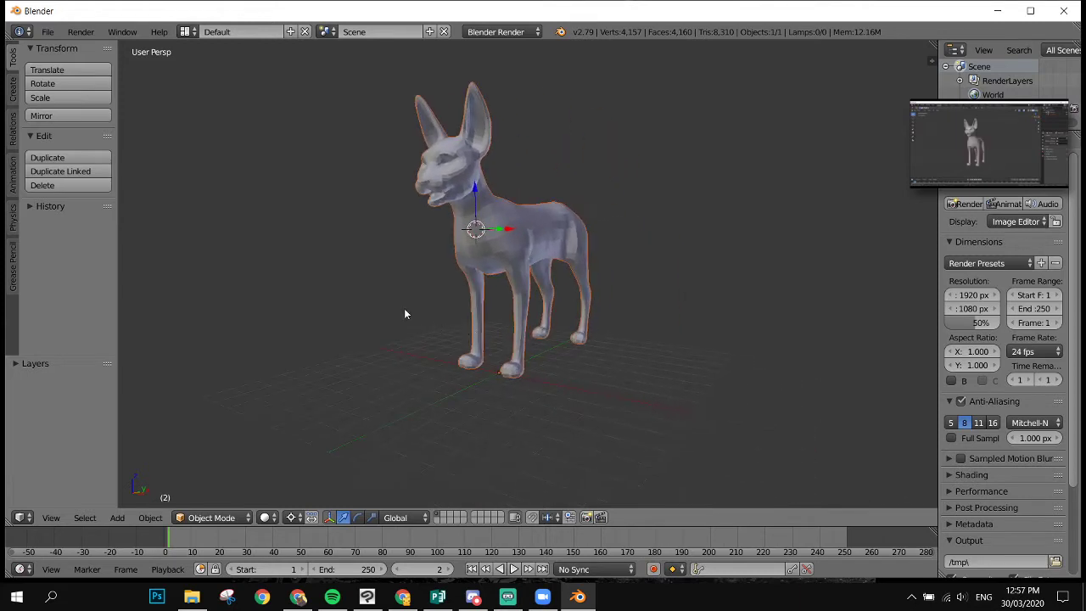
- Place the 3D cursor in the empty space in front of the cat model
left_click(404, 308)
middle_click_drag(414, 314, 389, 261)
scroll(378, 225, "up", 2)
scroll(416, 274, "down", 2)
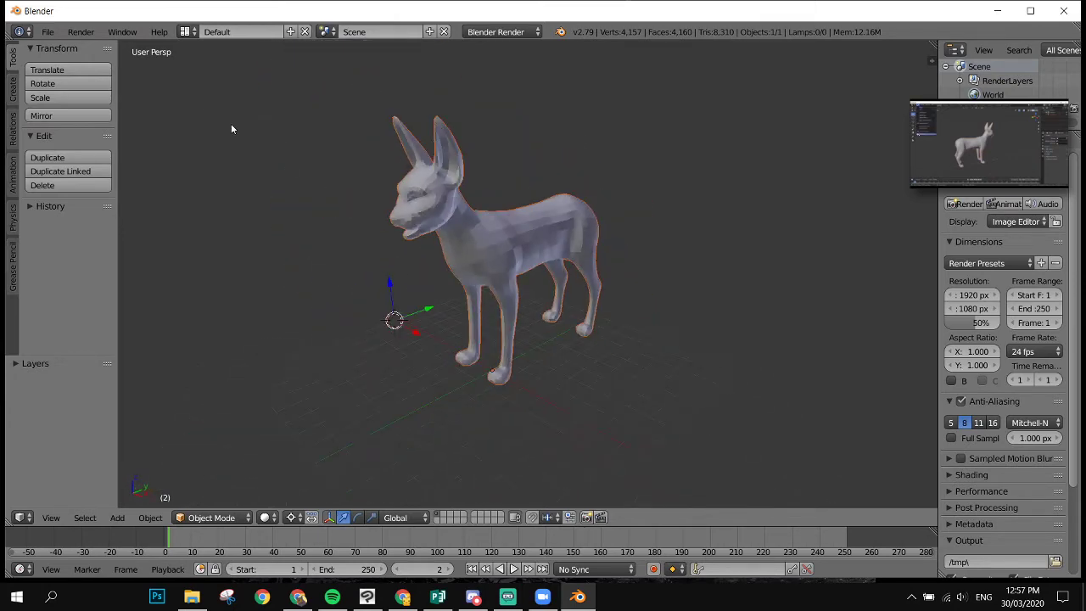
- Look through the file, render, window, help and editor-type commands for the equivalent of the command list shown in the lesson
left_click(48, 32)
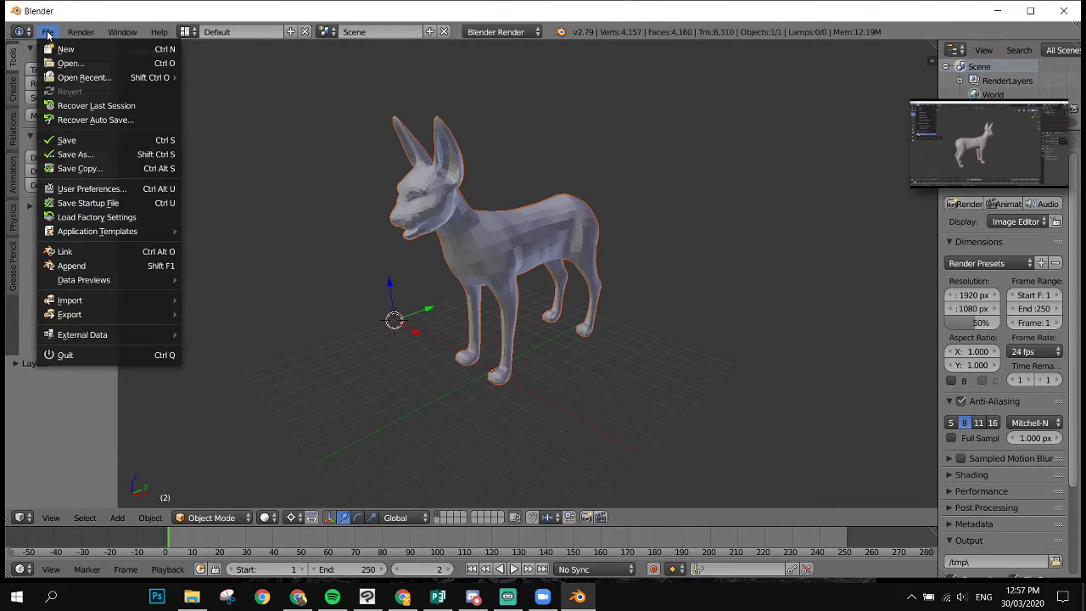
left_click(50, 32)
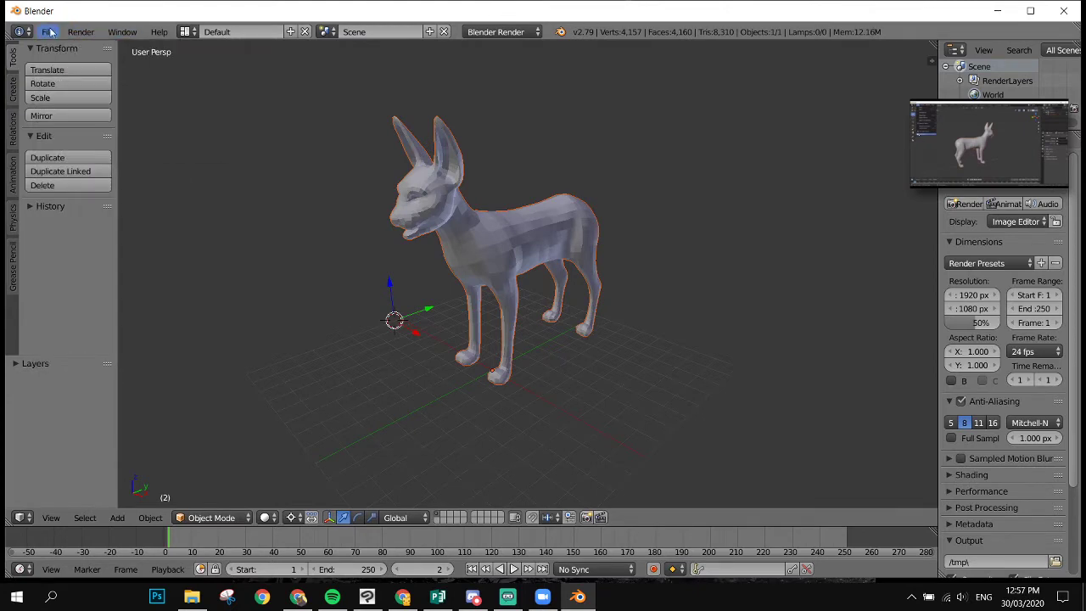
left_click(50, 32)
mouse_move(140, 40)
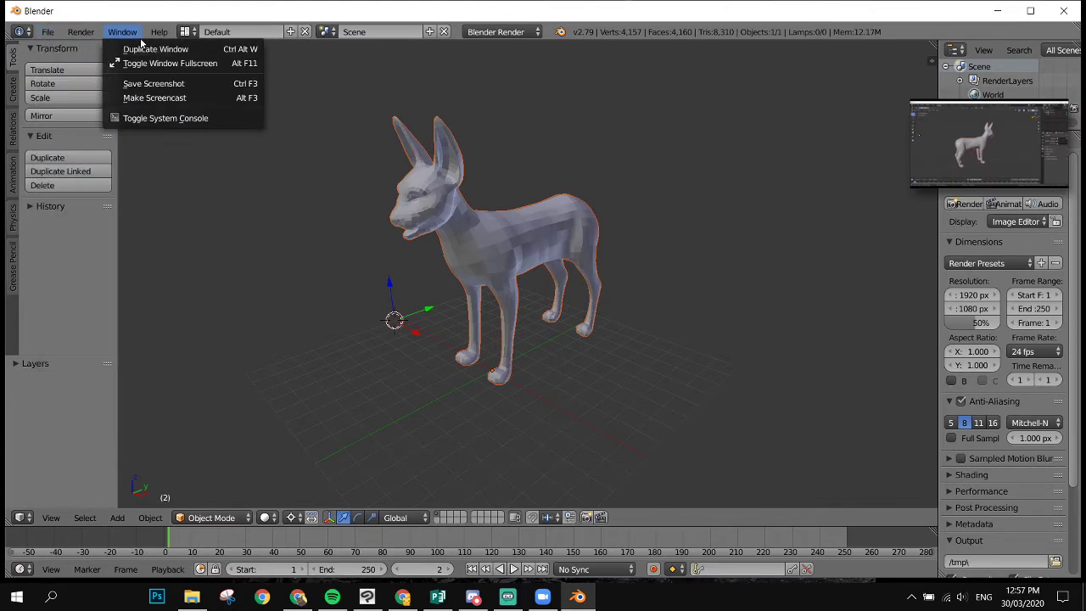
mouse_move(21, 34)
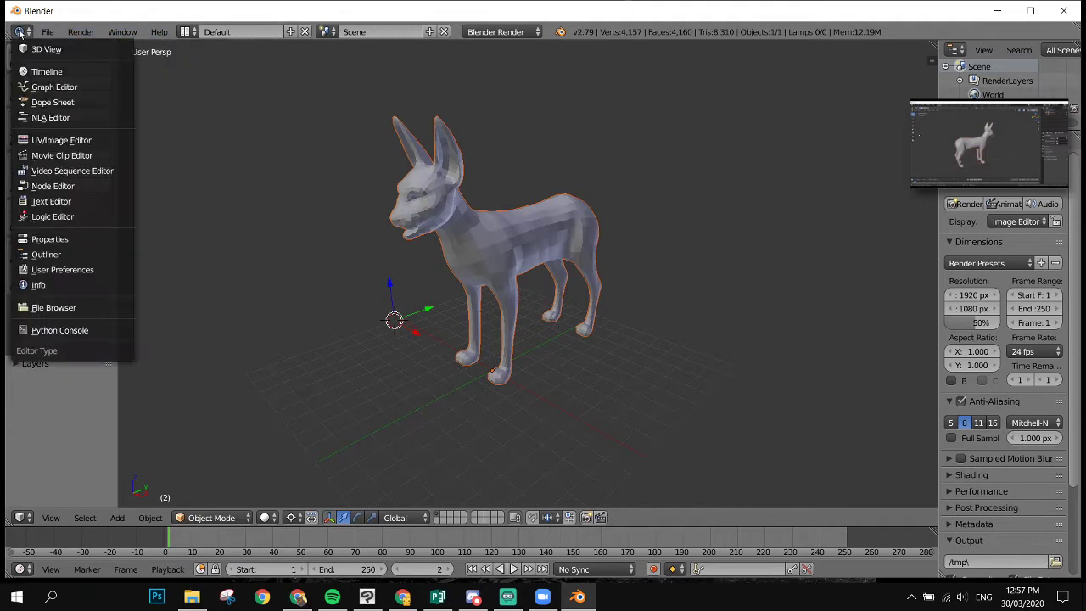
left_click(48, 33)
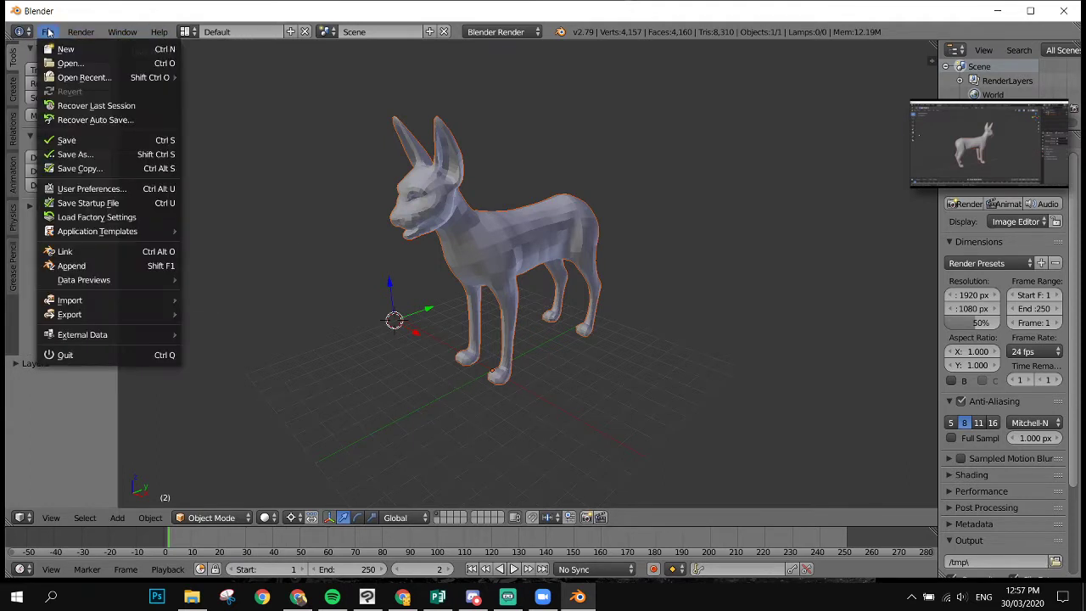
mouse_move(75, 34)
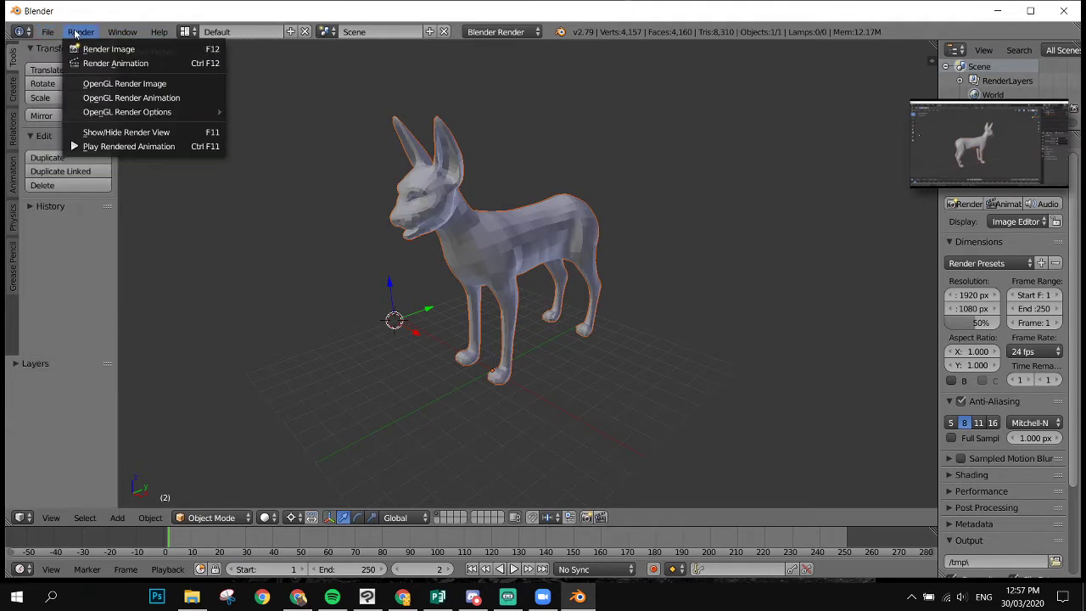
mouse_move(165, 39)
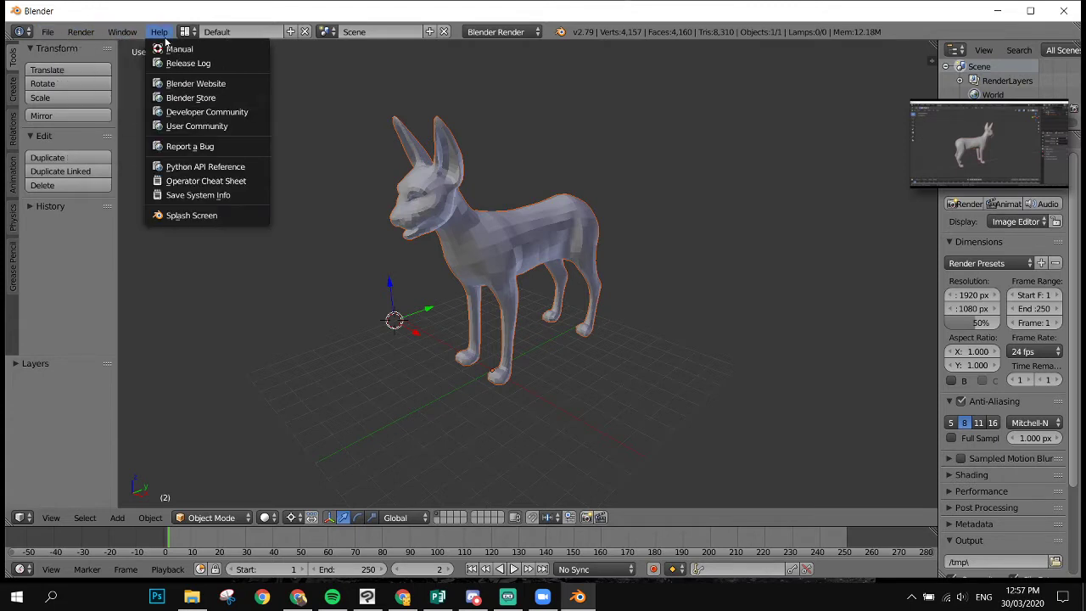
left_click(75, 40)
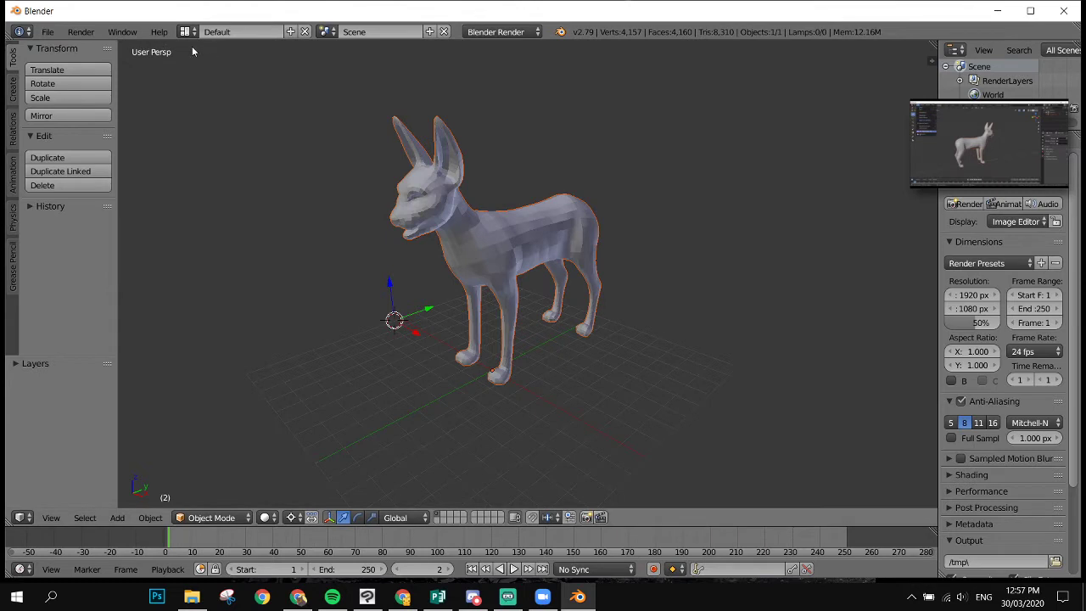
- Enlarge the Zoom meeting to examine the command list on the shared screen, and compare it with Blender's file commands
mouse_move(940, 165)
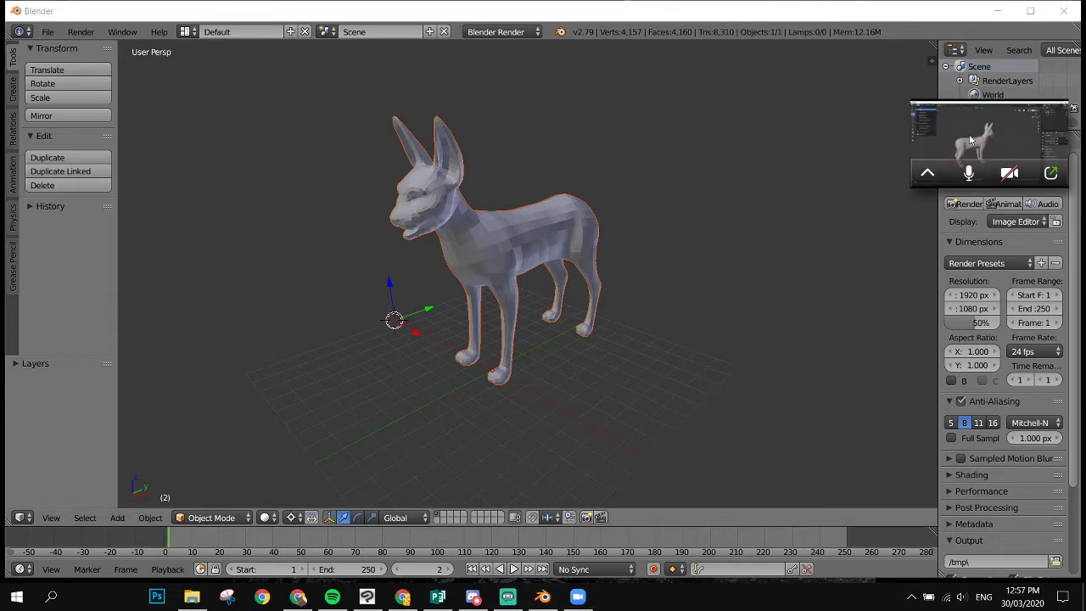
double_click(994, 177)
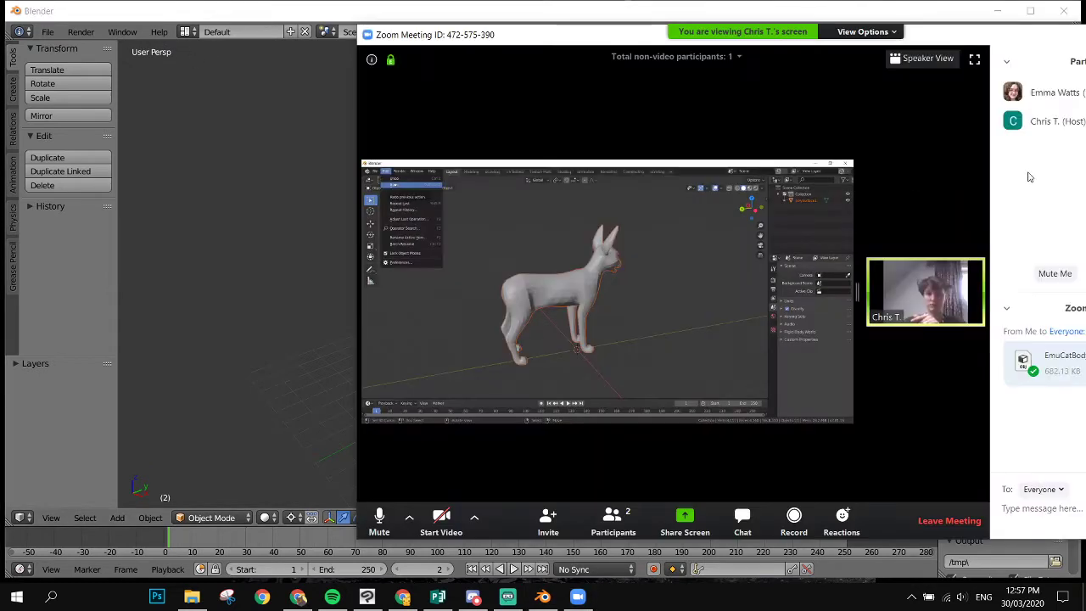
left_click(47, 32)
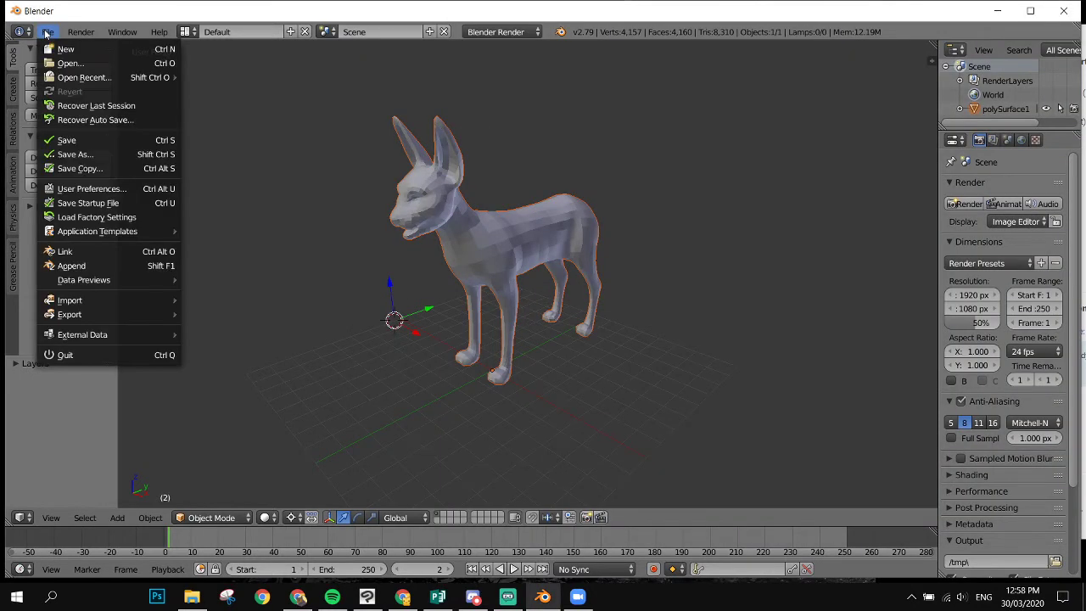
mouse_move(68, 34)
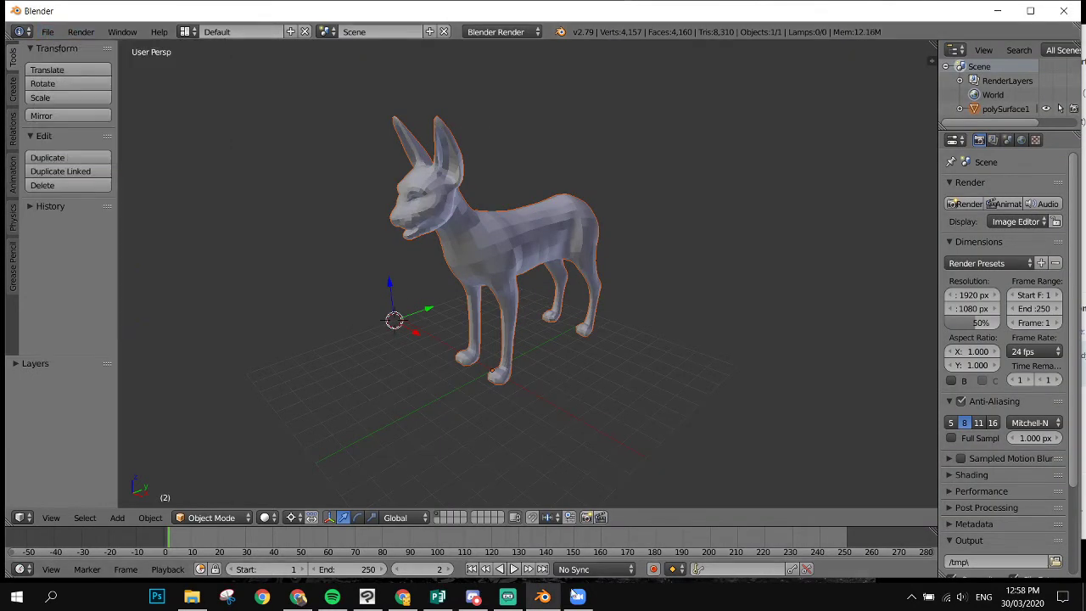
- Switch to the Zoom meeting and share the entire screen with the other participant
left_click(577, 596)
left_click(677, 535)
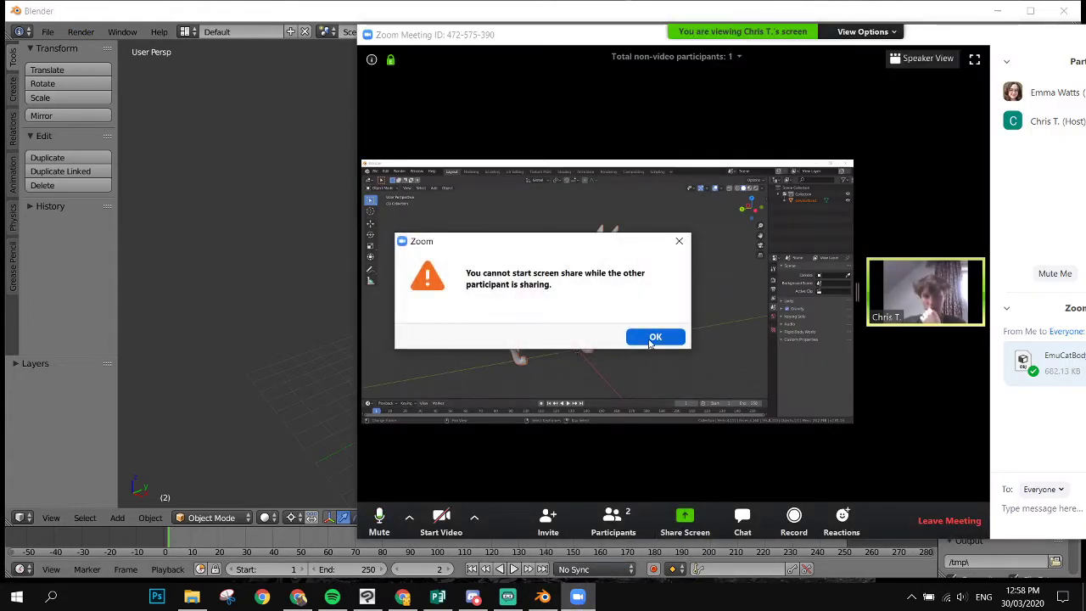
left_click(654, 338)
left_click(684, 518)
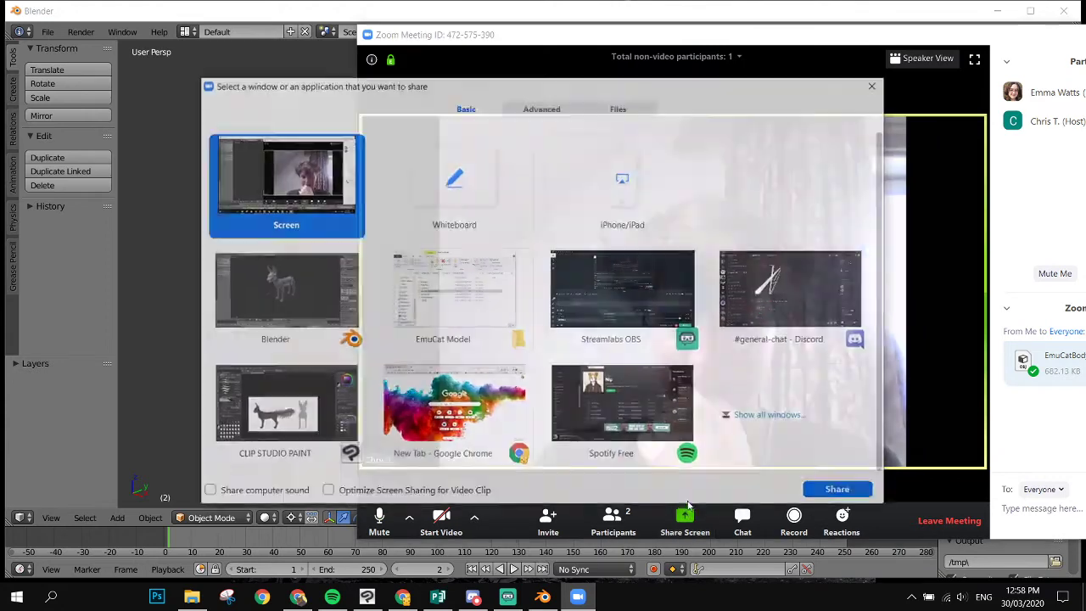
left_click(840, 492)
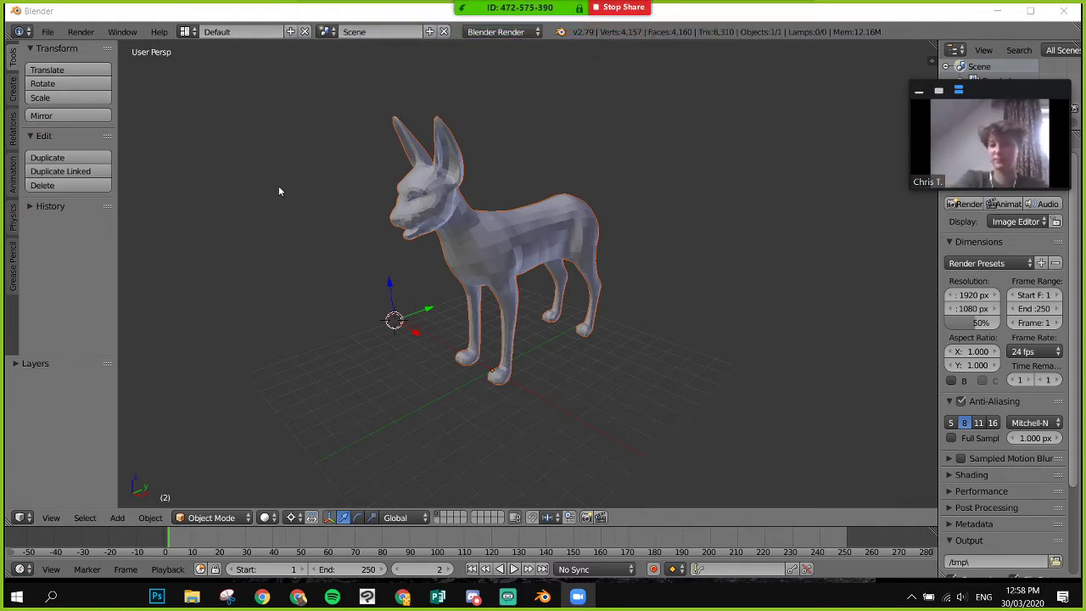
middle_click_drag(278, 191, 345, 194)
middle_click_drag(383, 225, 405, 265)
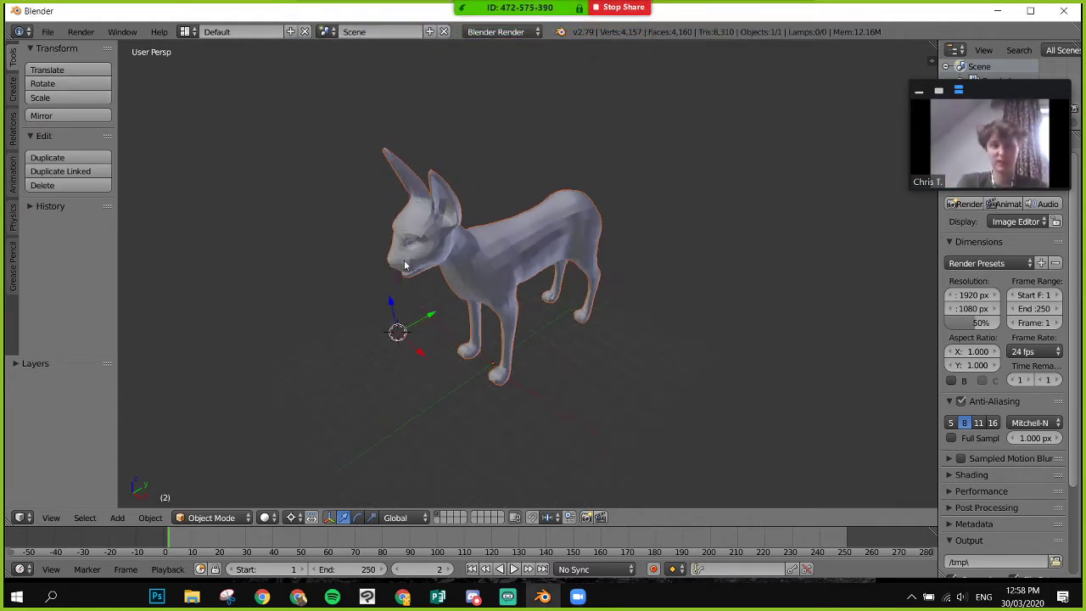
scroll(355, 240, "down", 1)
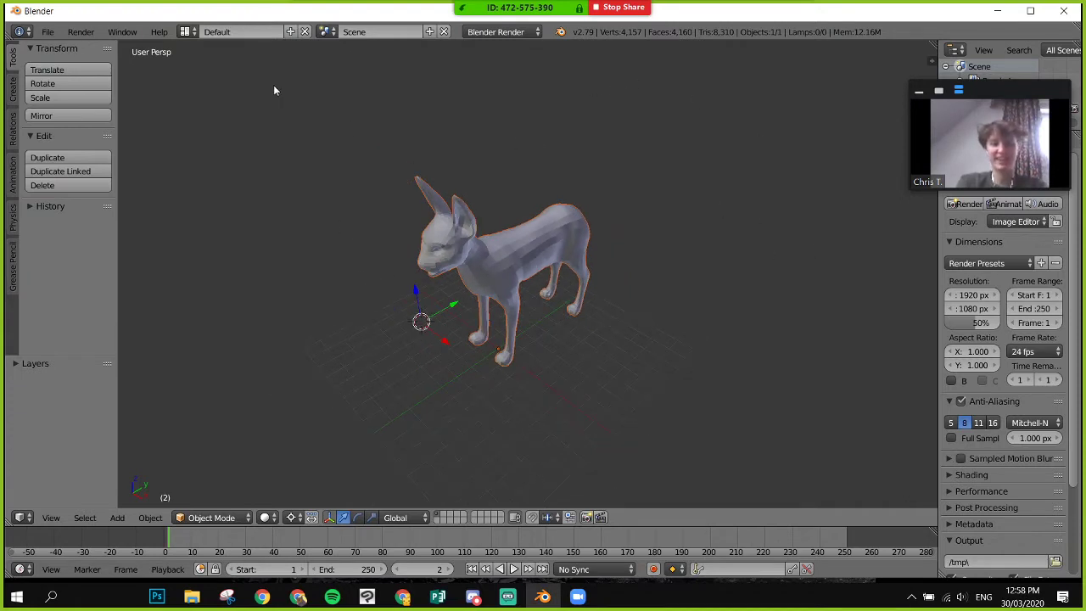
left_click(46, 32)
left_click(47, 32)
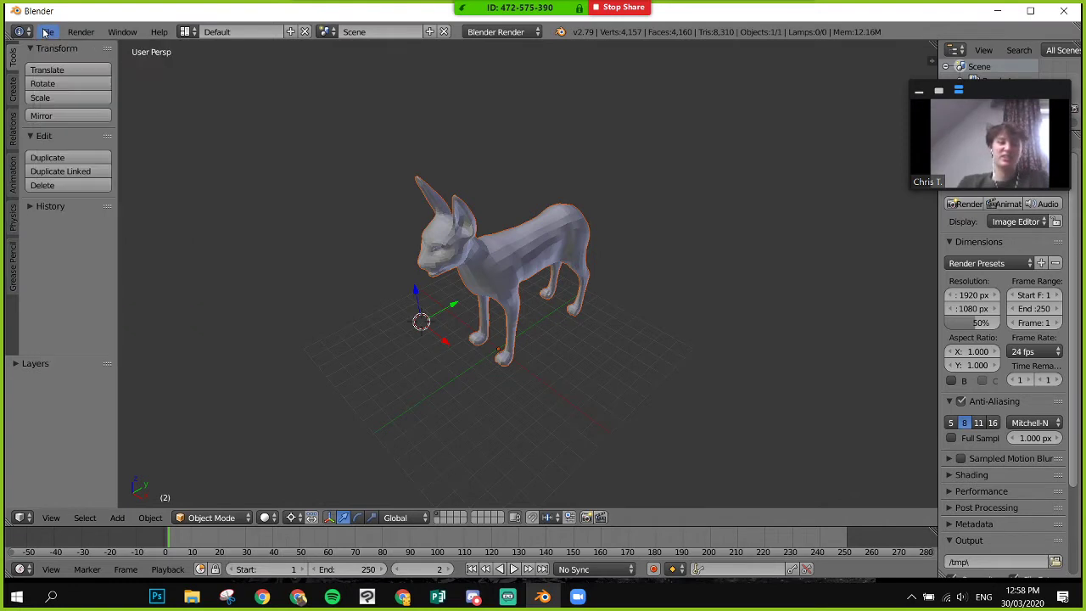
- Quit Blender 2.79 without saving the changes to the cat scene
left_click(27, 33)
left_click(27, 33)
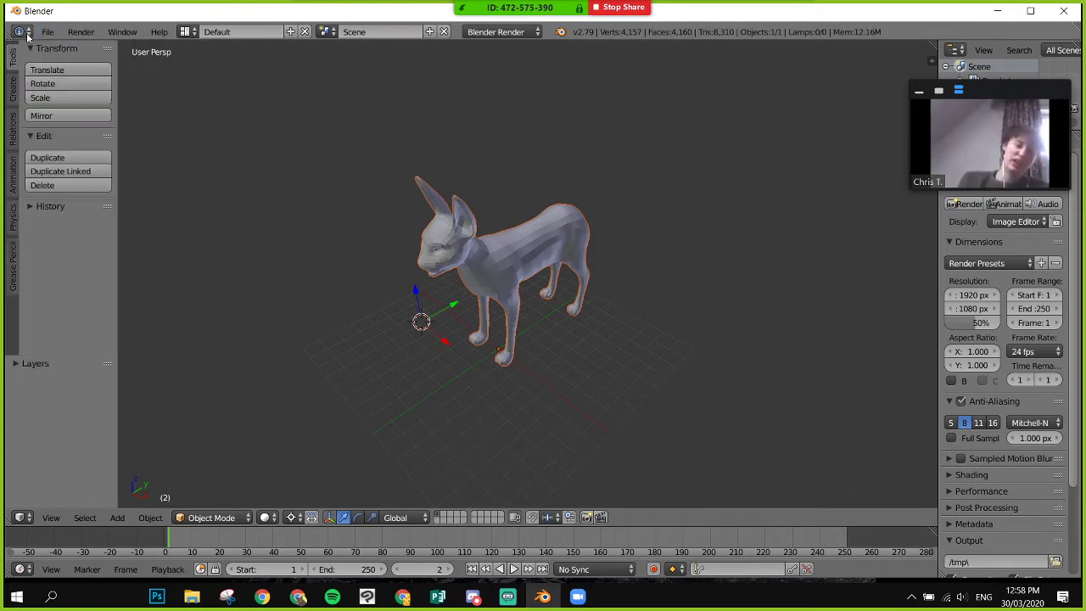
left_click(1064, 10)
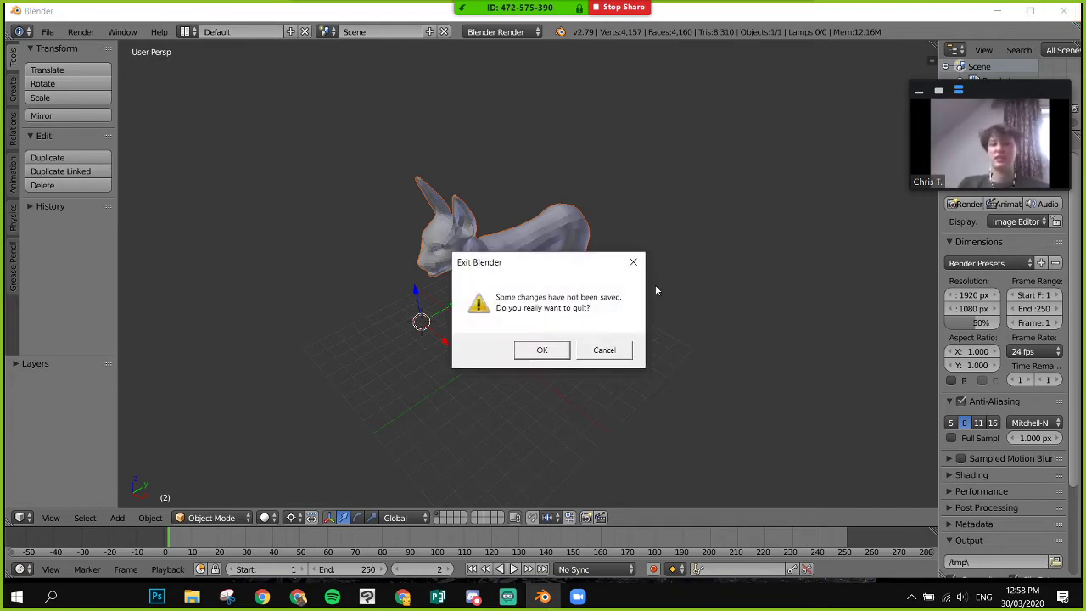
left_click(541, 351)
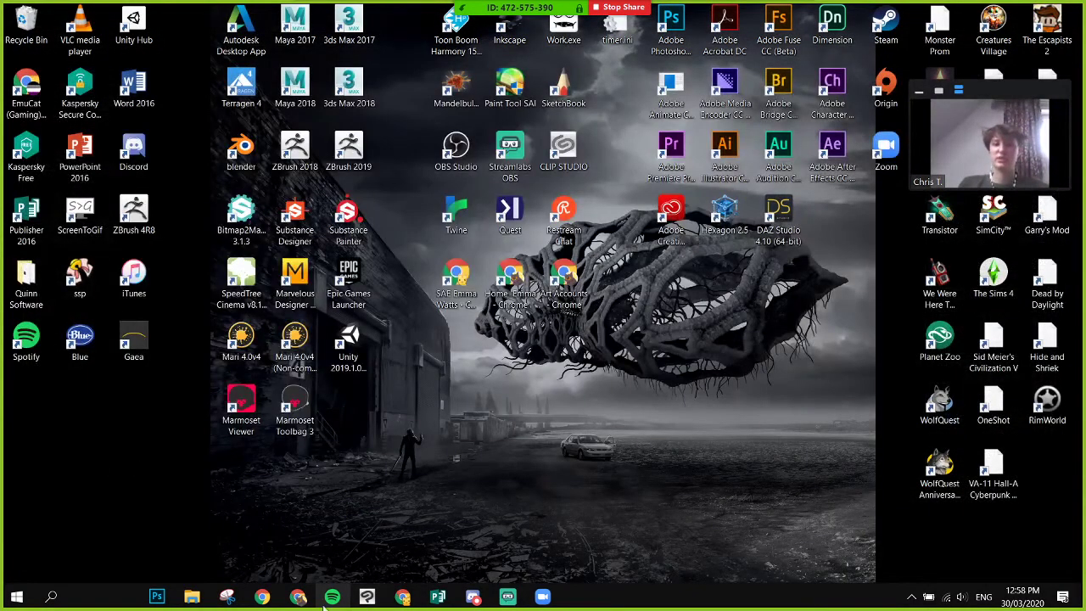
- Switch to Chrome, search Google for "blender" and open the official blender.org home page
left_click(263, 597)
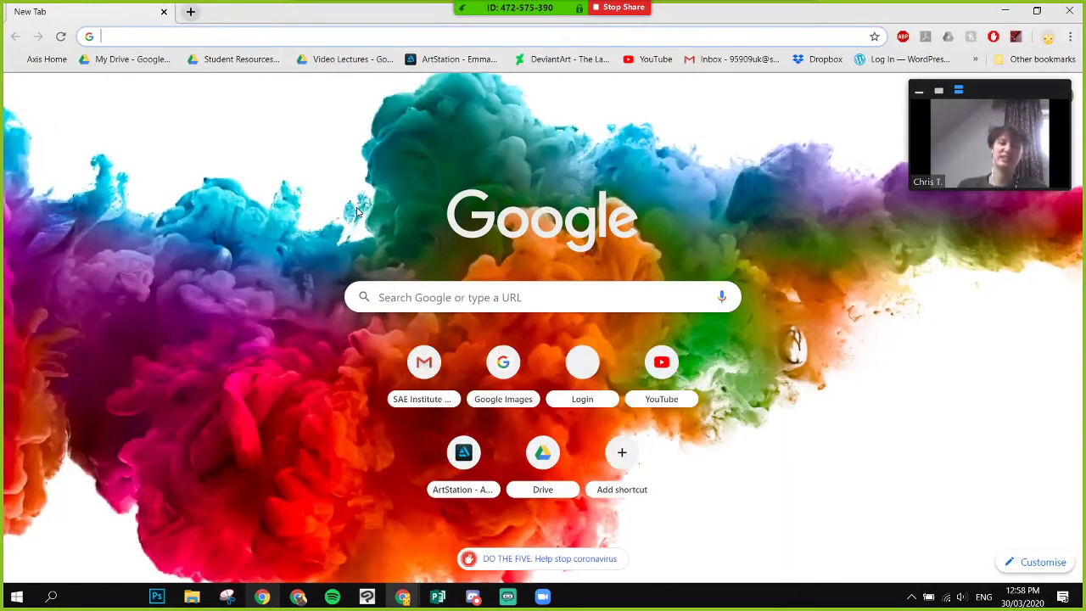
type("blender")
key("Return")
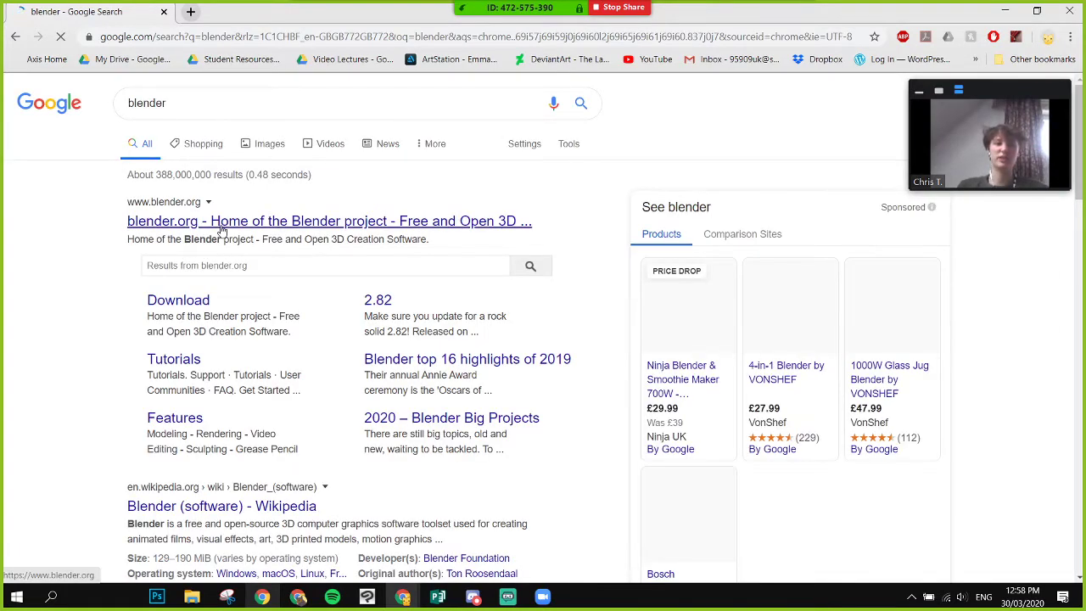
left_click(220, 223)
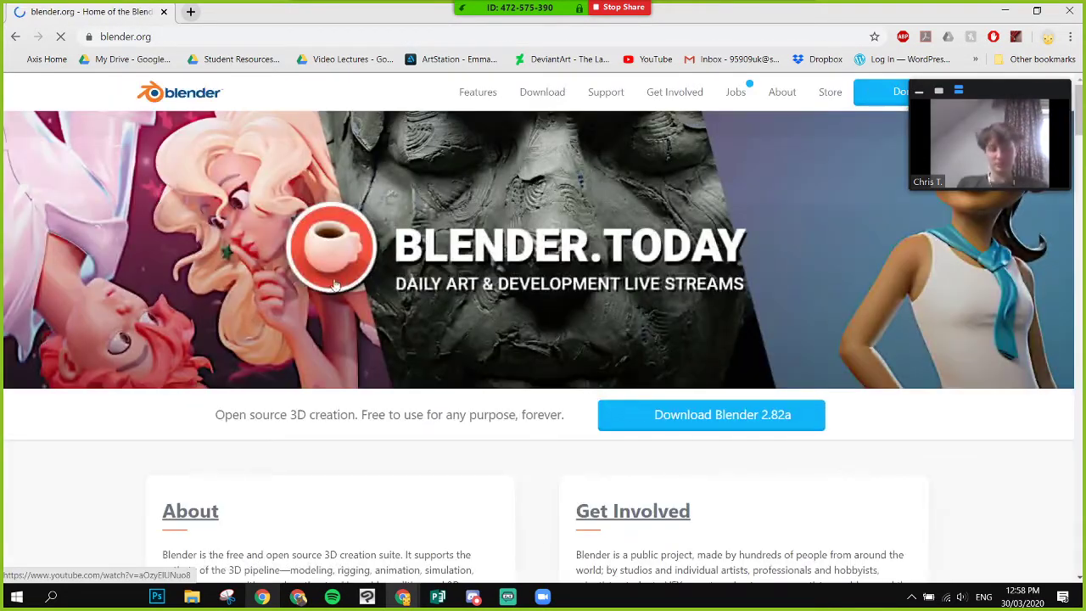
- Download the Windows Installer version of Blender 2.82a from the blender.org download page
left_click(679, 427)
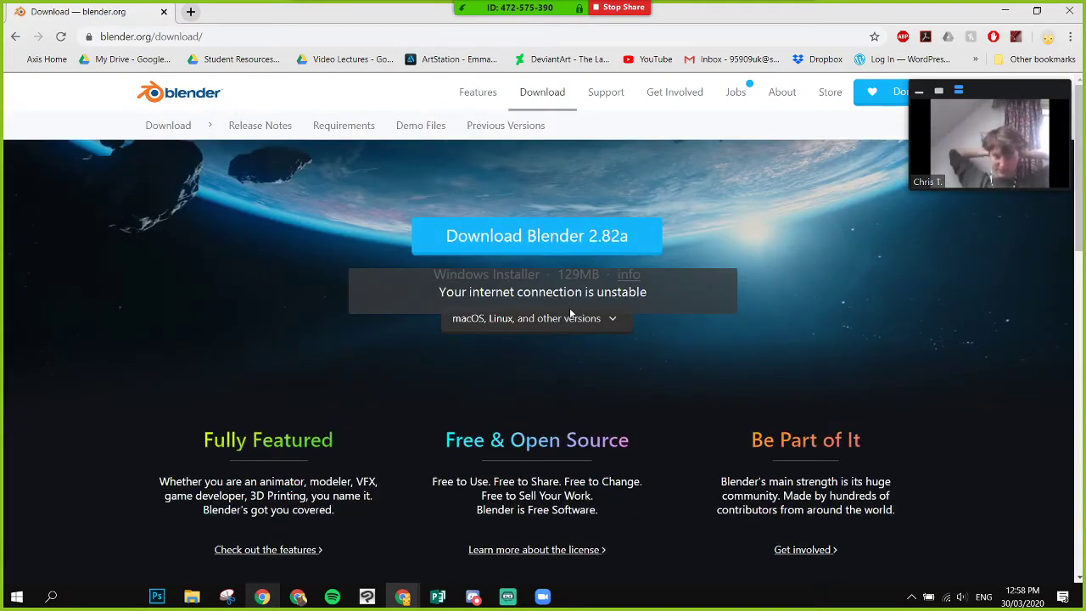
left_click(568, 324)
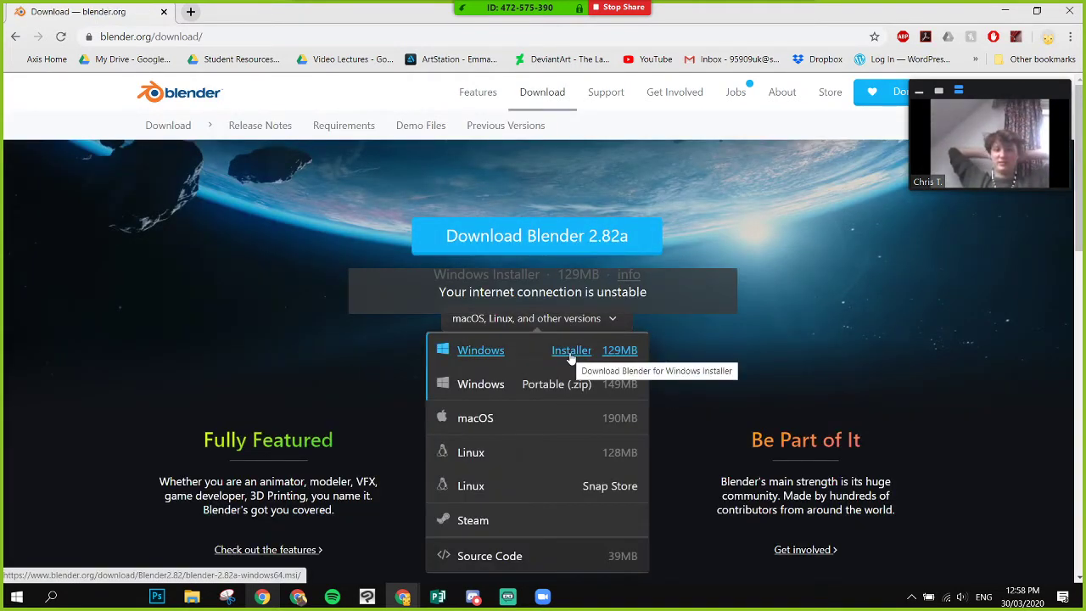
left_click(571, 356)
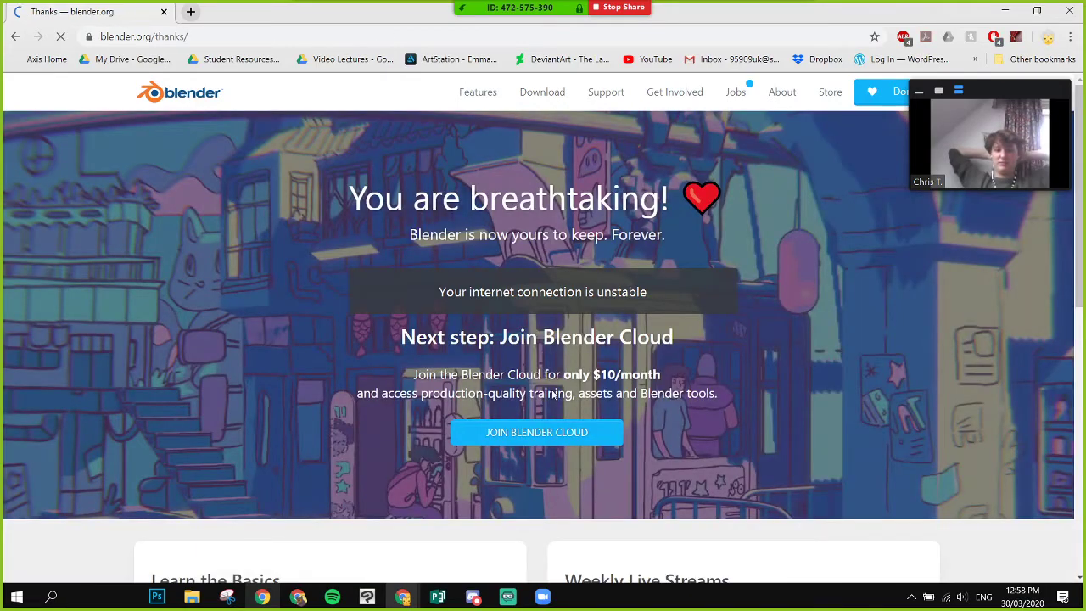
scroll(549, 404, "down", 3)
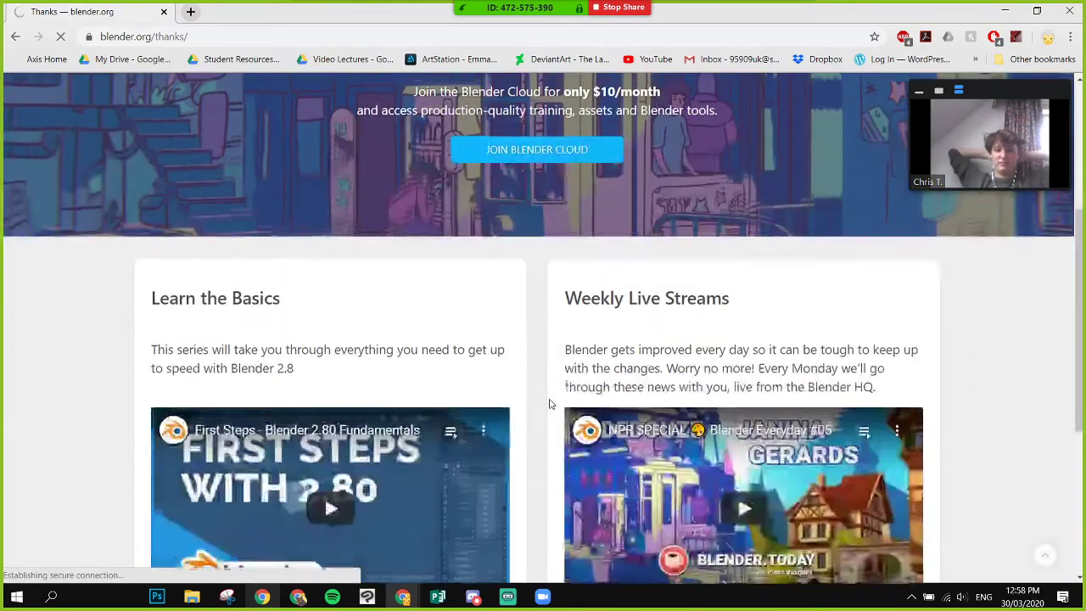
scroll(549, 404, "down", 4)
scroll(526, 381, "up", 8)
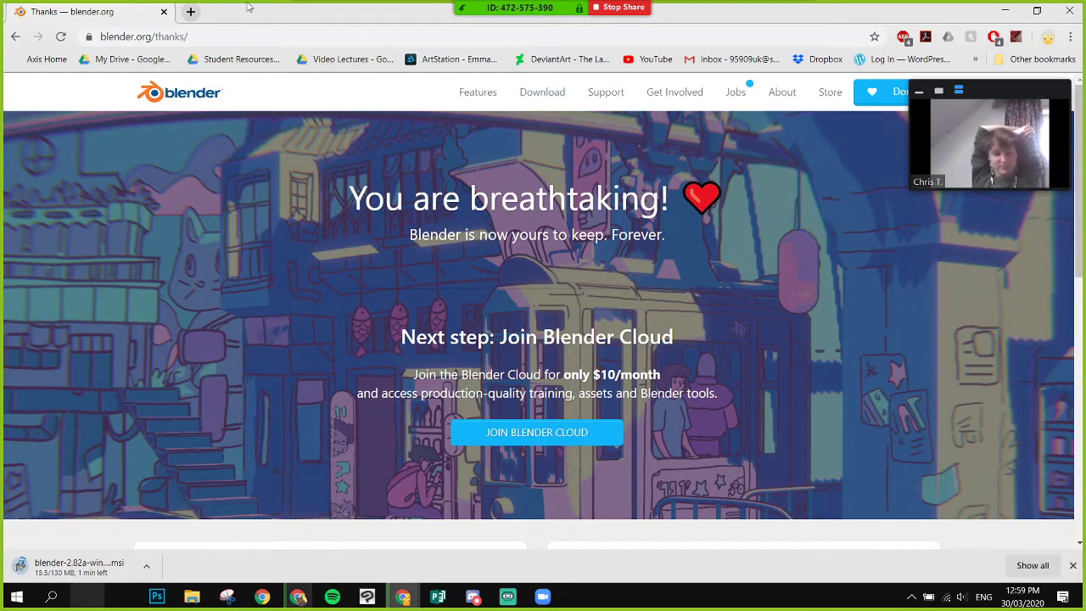
- Put the download page's window away and show the downloads list in the other Chrome window to follow the installer's progress
mouse_move(543, 9)
left_click(793, 17)
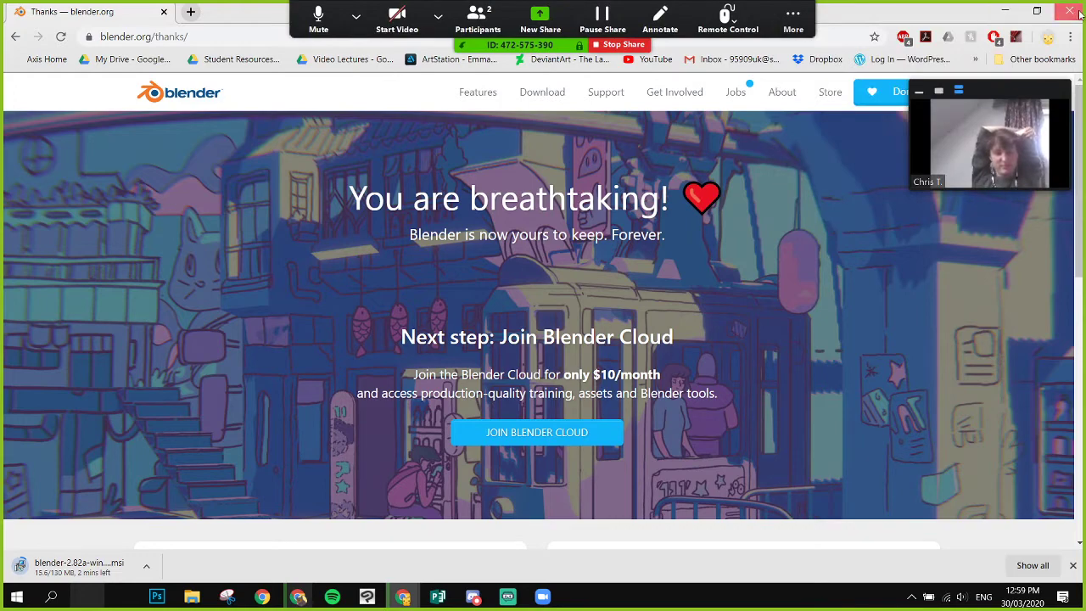
left_click(1013, 12)
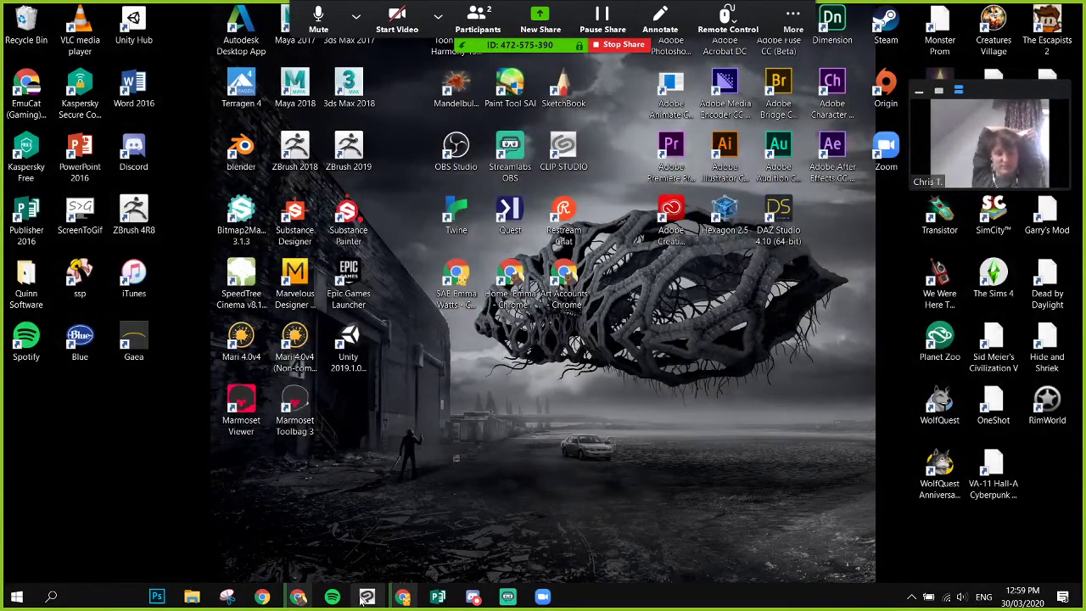
left_click(399, 595)
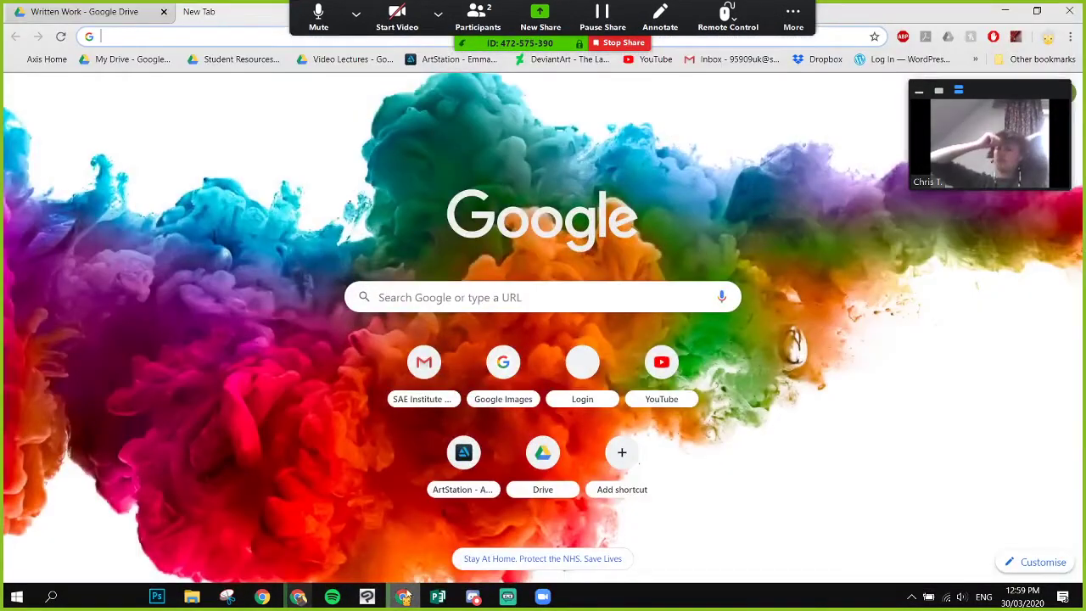
left_click(1070, 37)
left_click(933, 131)
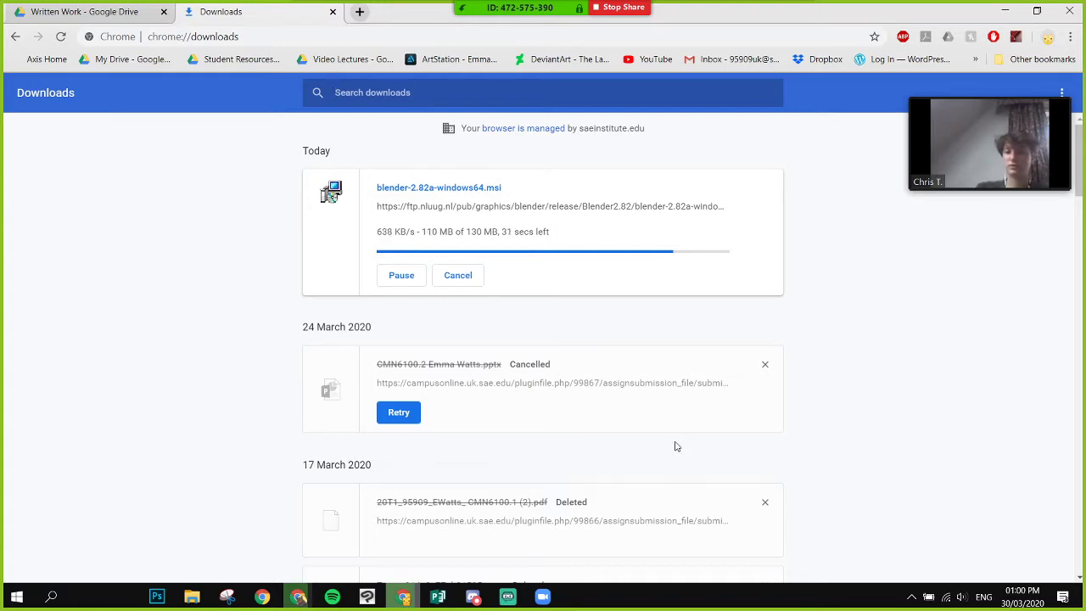
- Switch to Discord and look through the general-chat and emucat-wips-and-sketches channels of the EmuCat Art server
left_click(472, 596)
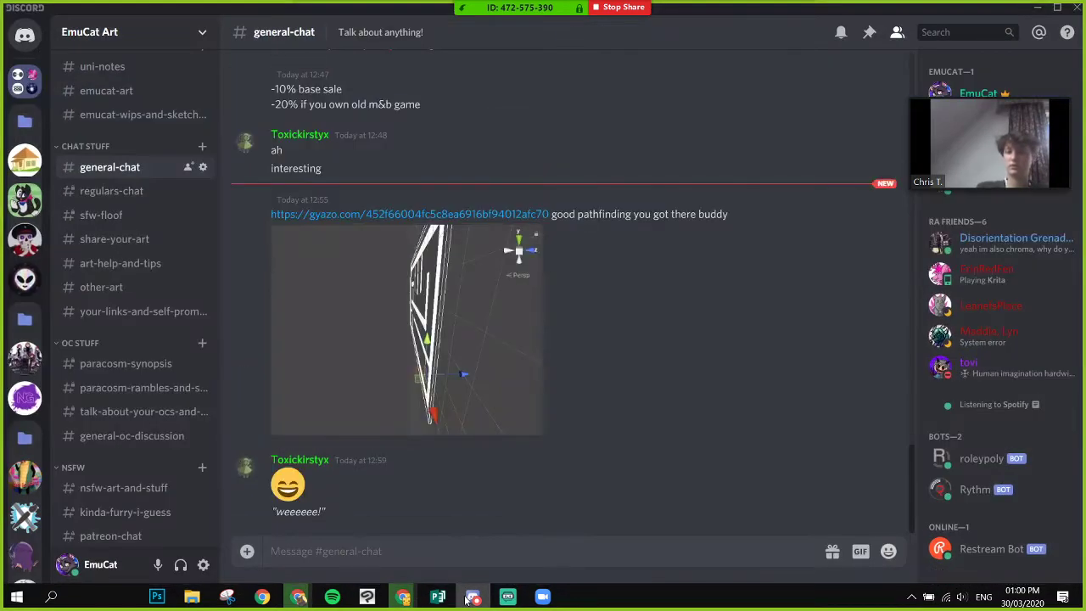
left_click(161, 116)
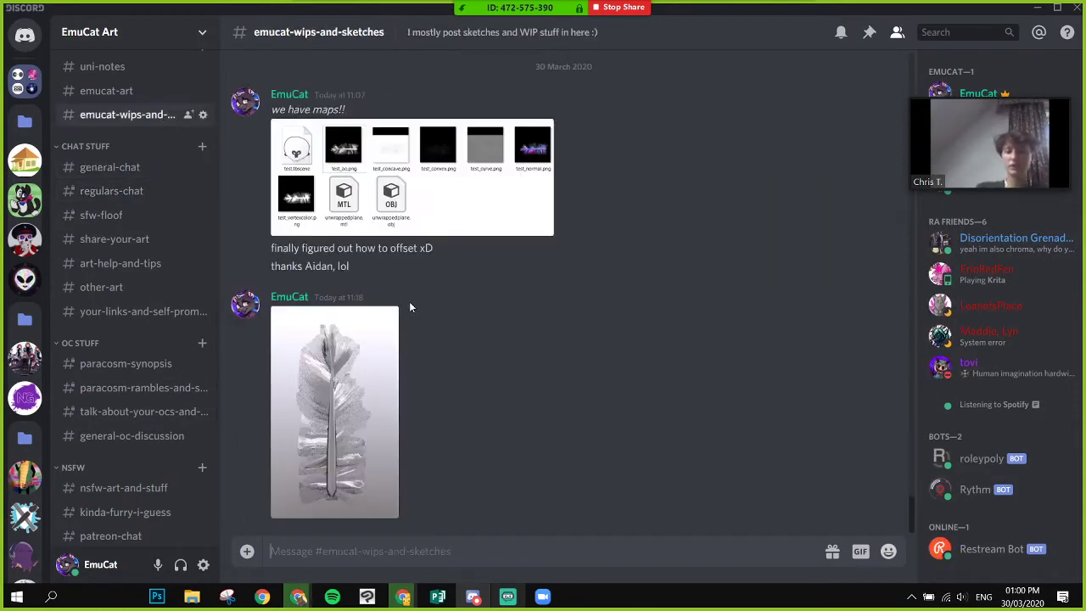
left_click(109, 168)
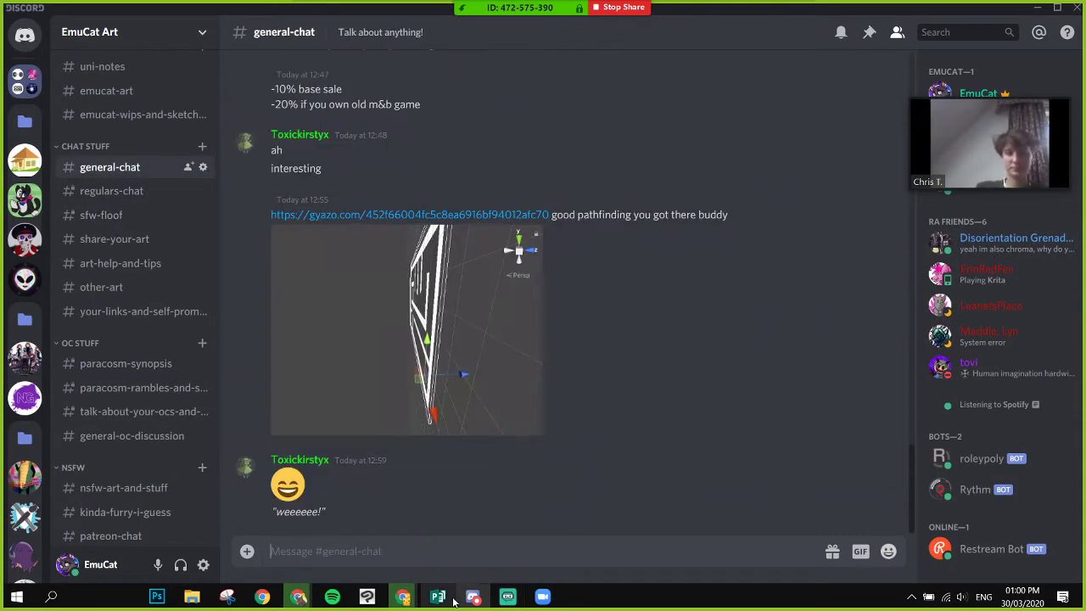
left_click(471, 597)
- Switch to the Publisher document and view the Week 11 spread, then the Week 10 spread on pages 22 and 23
left_click(438, 596)
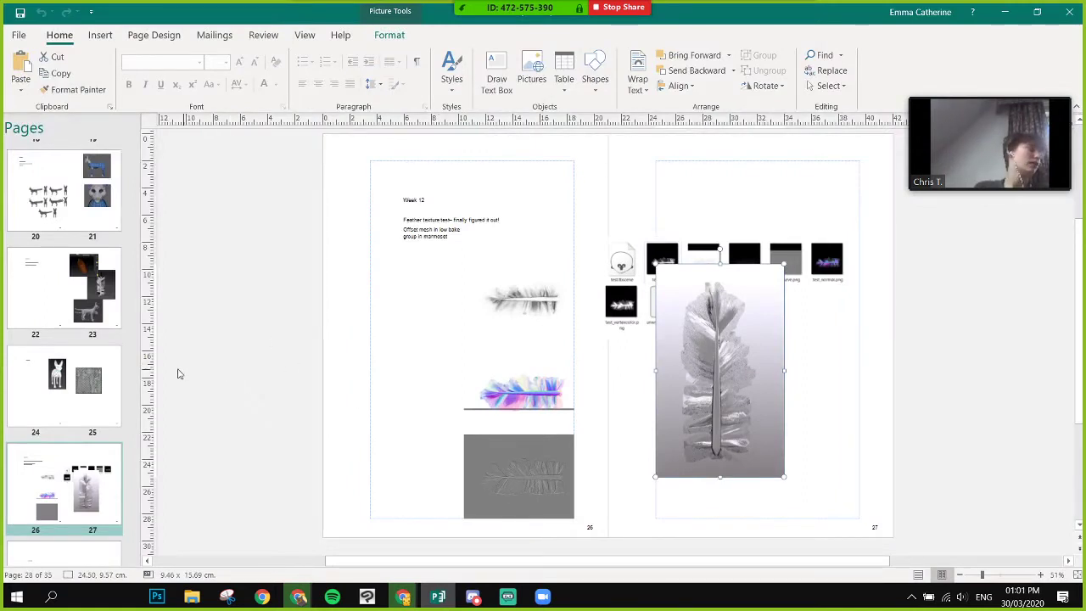
left_click(68, 382)
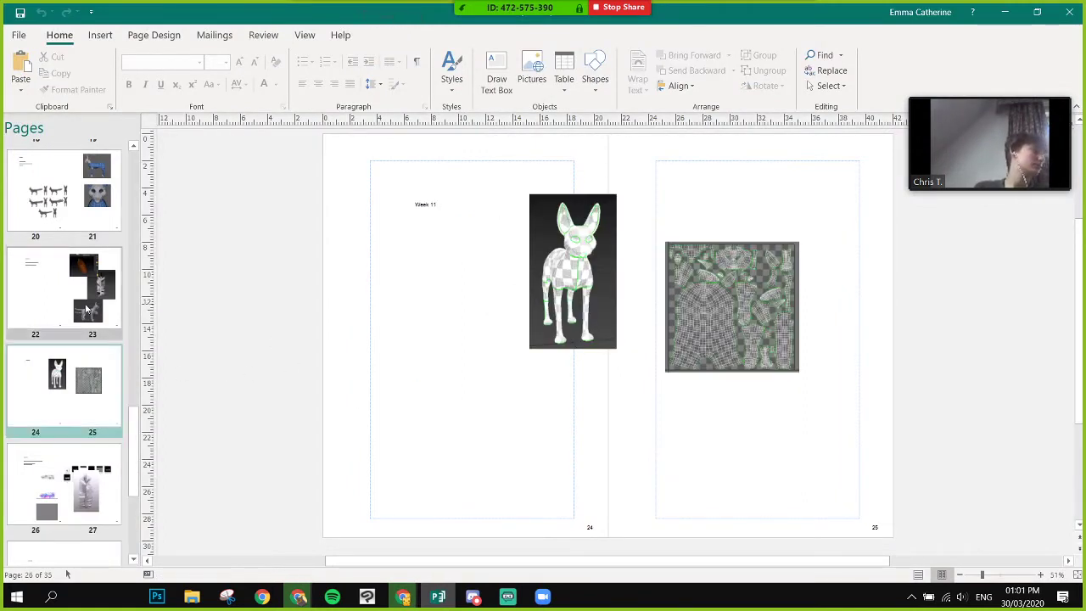
left_click(86, 310)
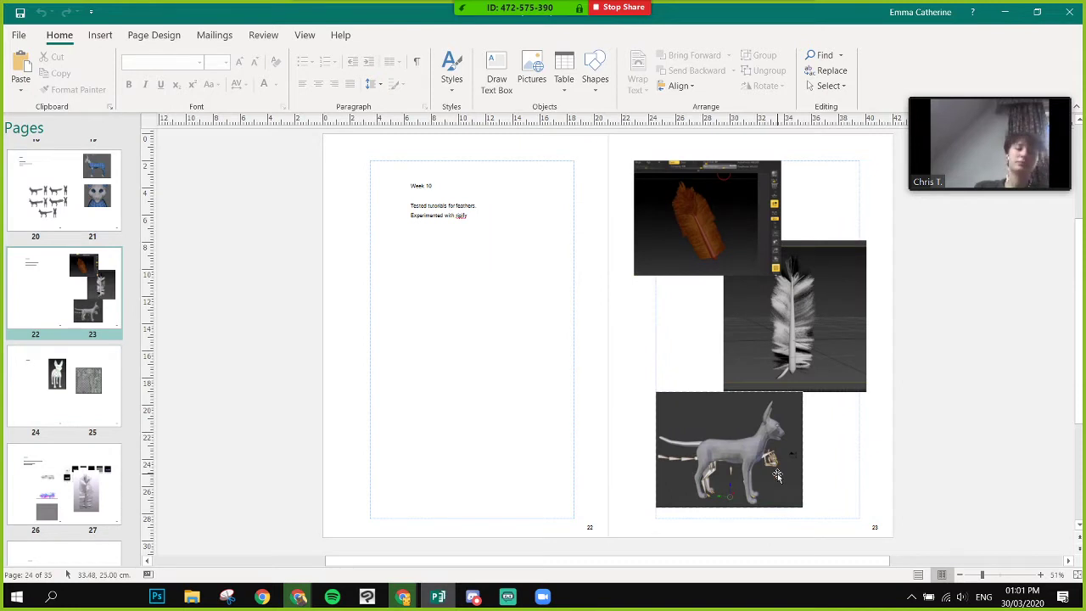
- Examine the rigged cat picture on page 23 up close, view the whole spread again and return to Chrome's downloads list
scroll(914, 507, "up", 2, "ctrl")
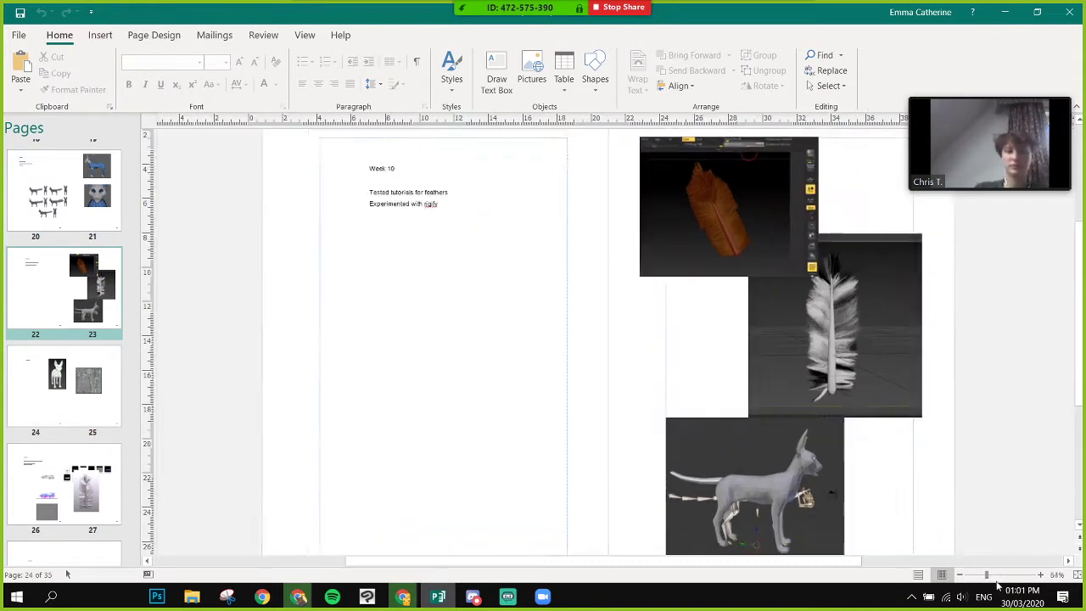
scroll(941, 508, "down", 2)
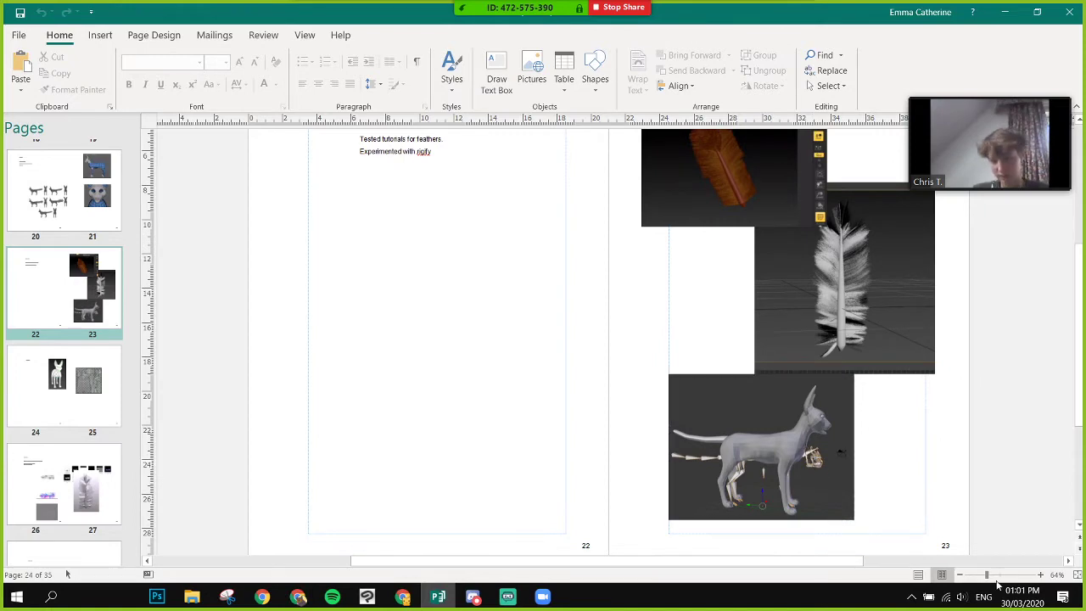
scroll(991, 509, "up", 3, "ctrl")
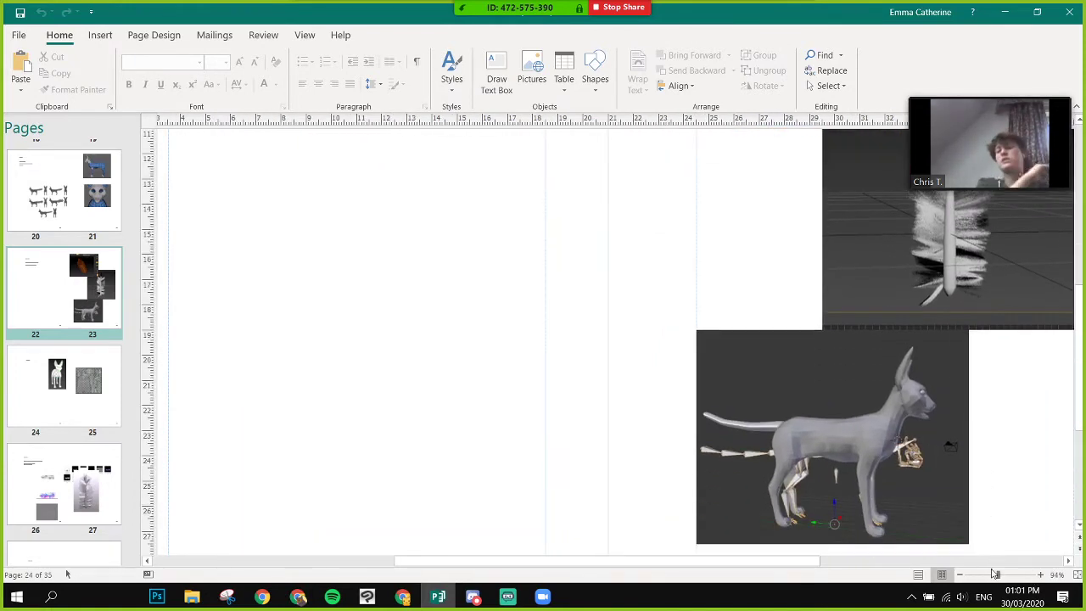
left_click(997, 576)
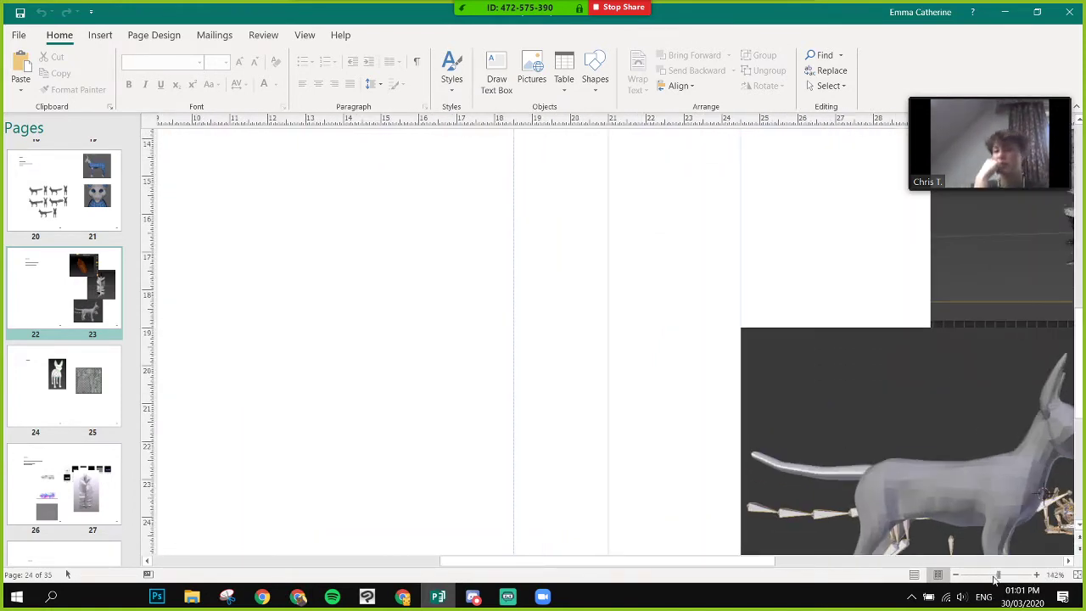
left_click(996, 577)
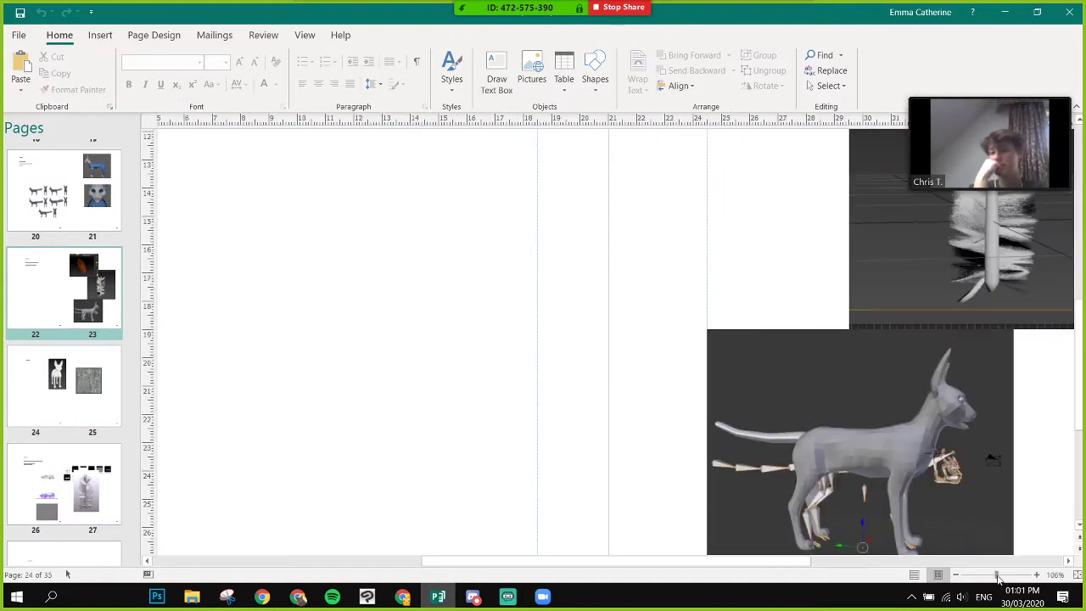
left_click(955, 574)
left_click(955, 575)
left_click(1036, 574)
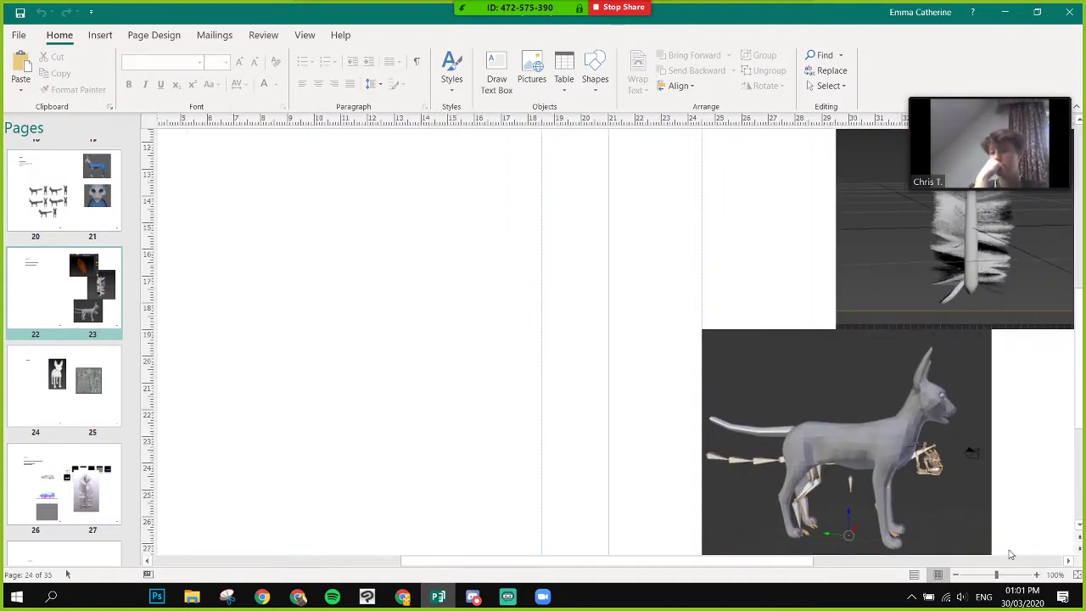
left_click(955, 574)
left_click(955, 574)
left_click(955, 574)
left_click(955, 575)
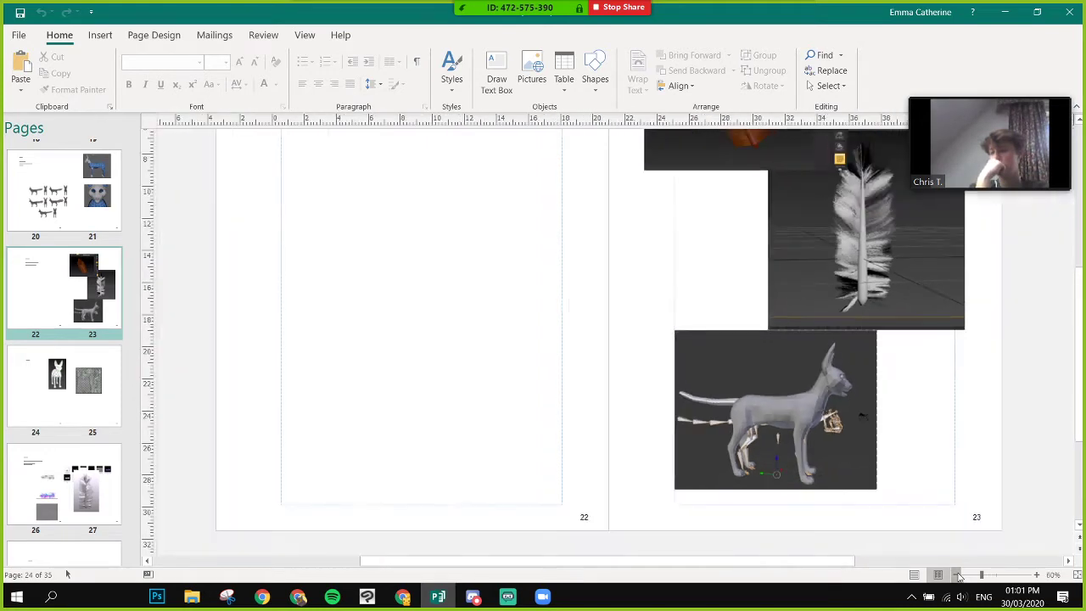
left_click(956, 575)
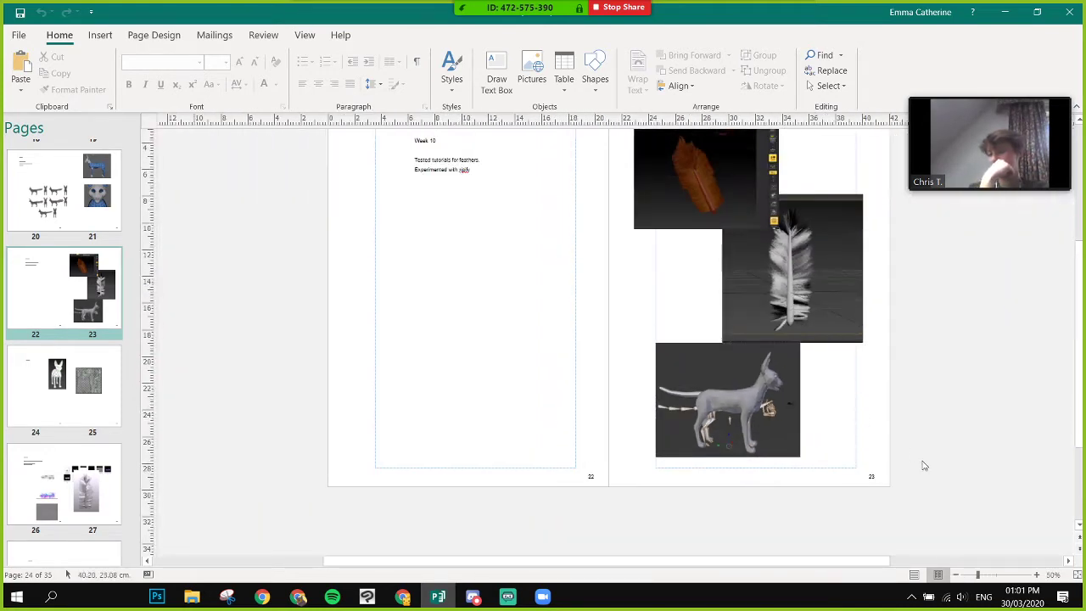
scroll(1004, 452, "up", 3)
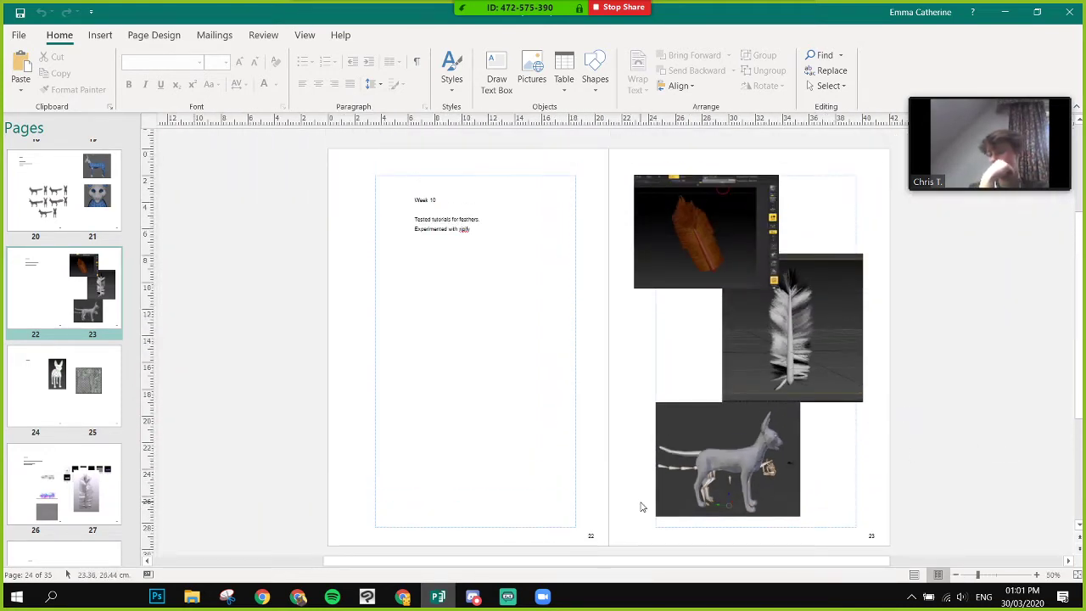
left_click(436, 596)
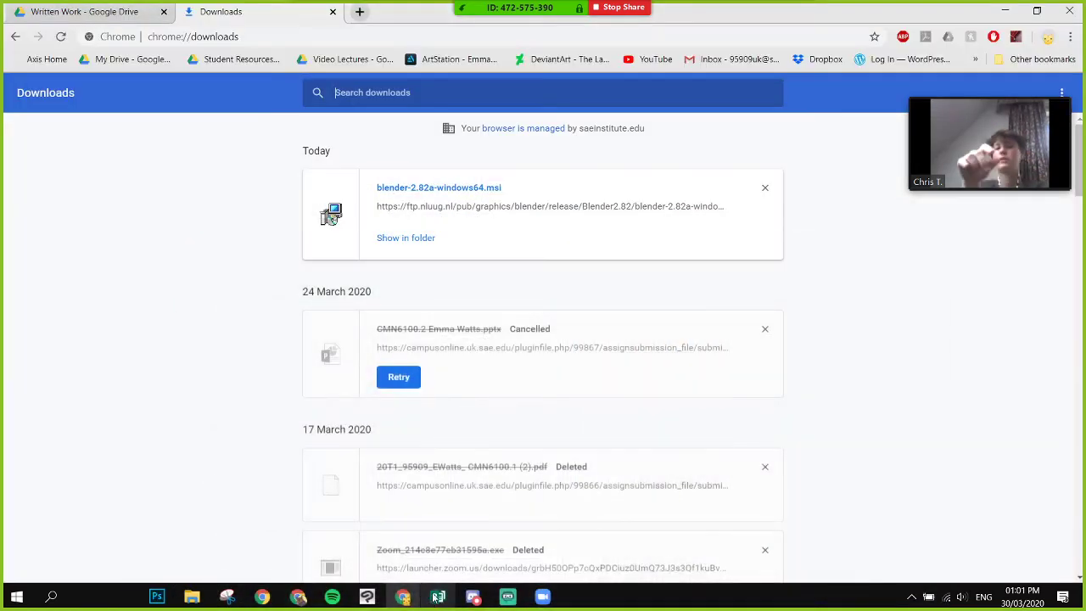
- Run blender-2.82a-windows64.msi from the Downloads folder, accept the licence agreement and start the installation with the default features and location
left_click(402, 245)
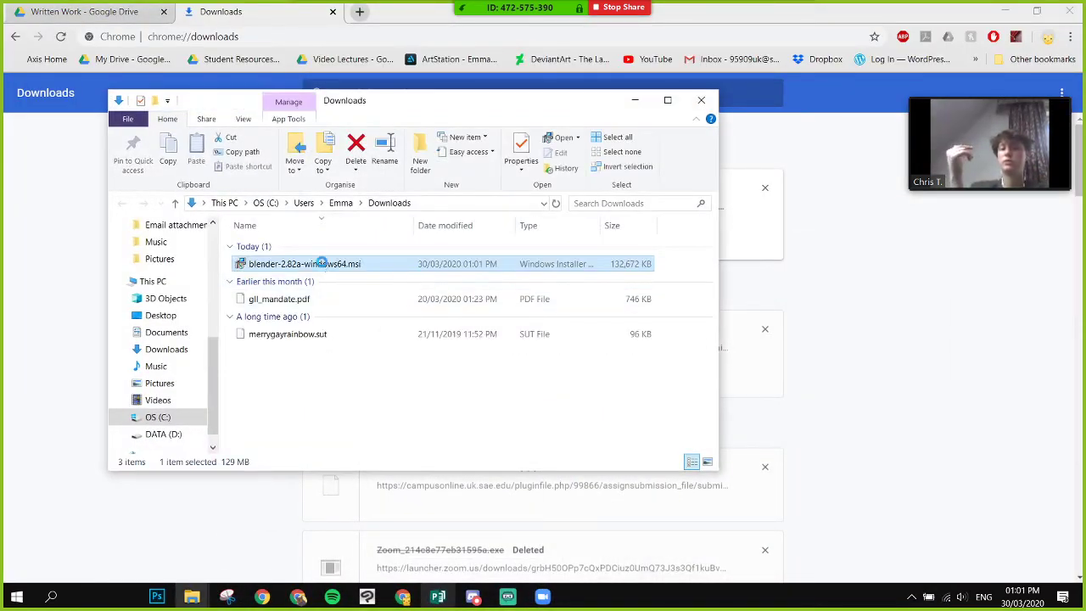
double_click(322, 263)
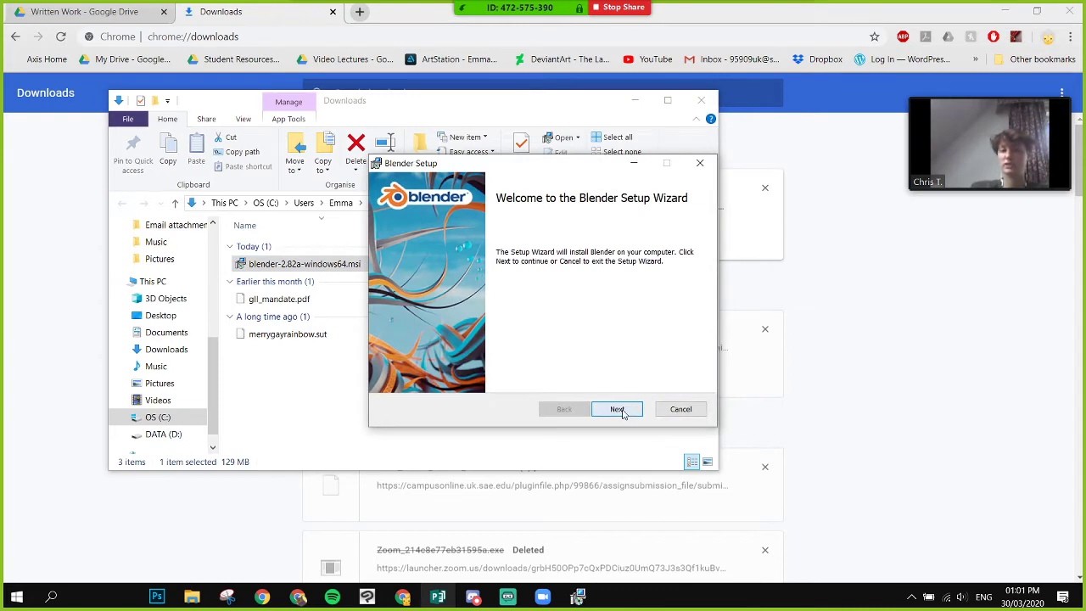
left_click(618, 408)
left_click(426, 380)
left_click(619, 408)
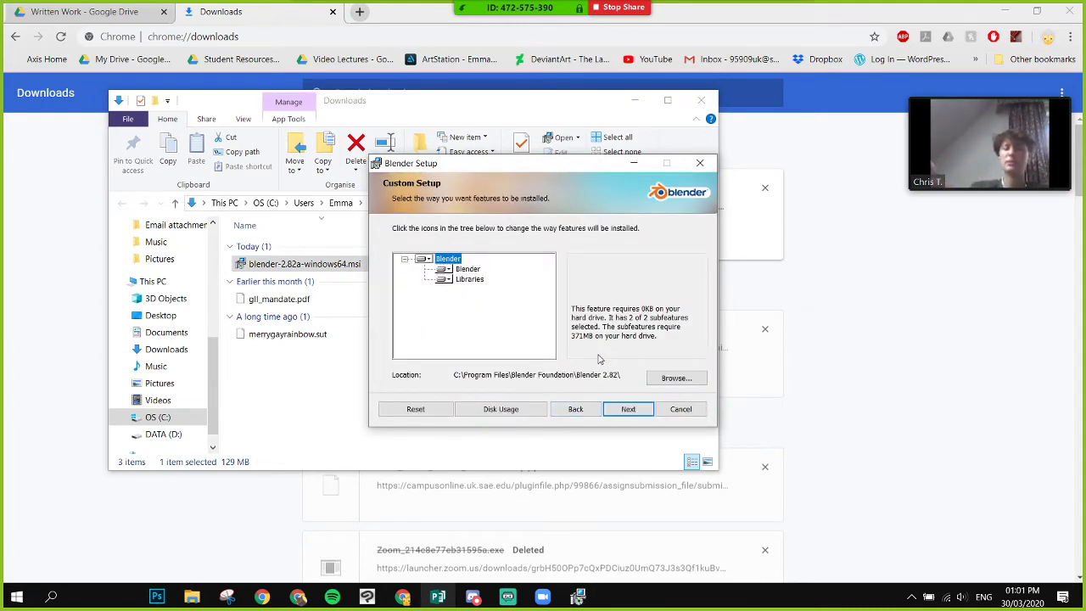
left_click(624, 407)
left_click(618, 408)
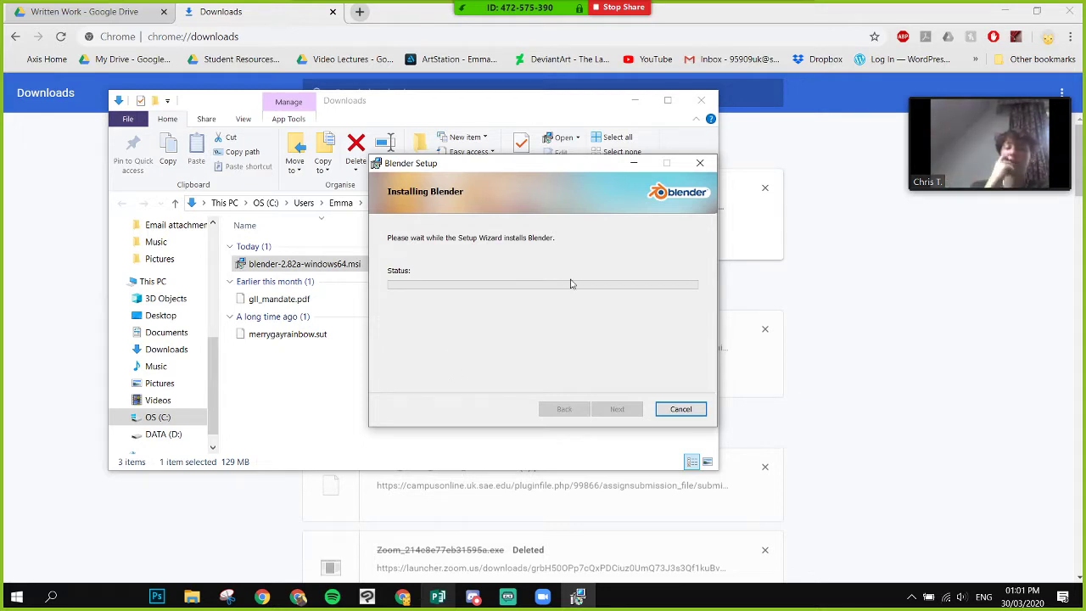
- Close the Downloads folder window and finish the Blender Setup Wizard once the installation completes
left_click(700, 101)
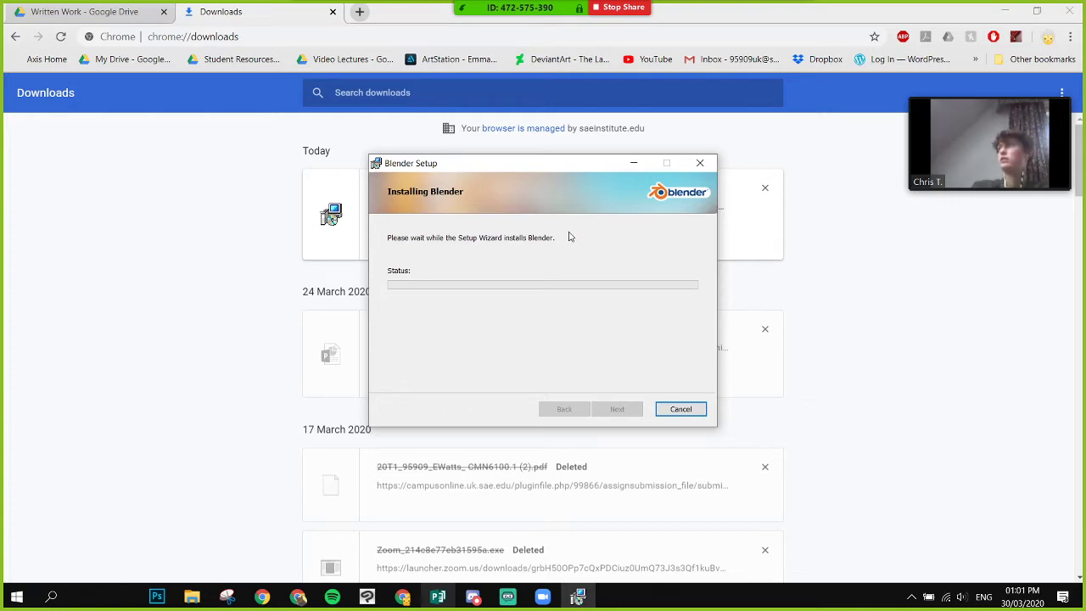
left_click(475, 596)
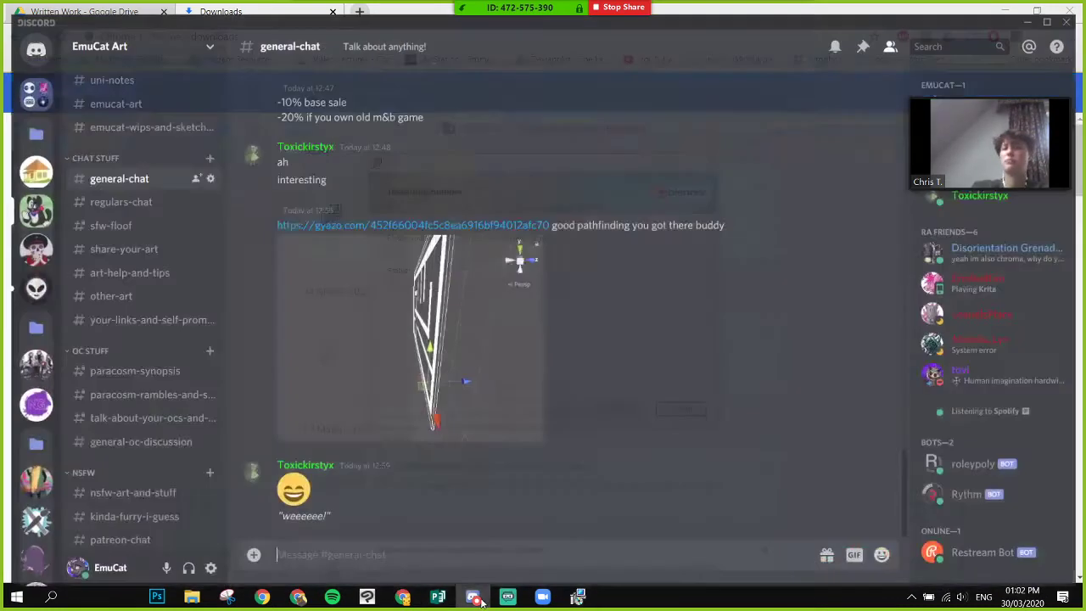
left_click(475, 597)
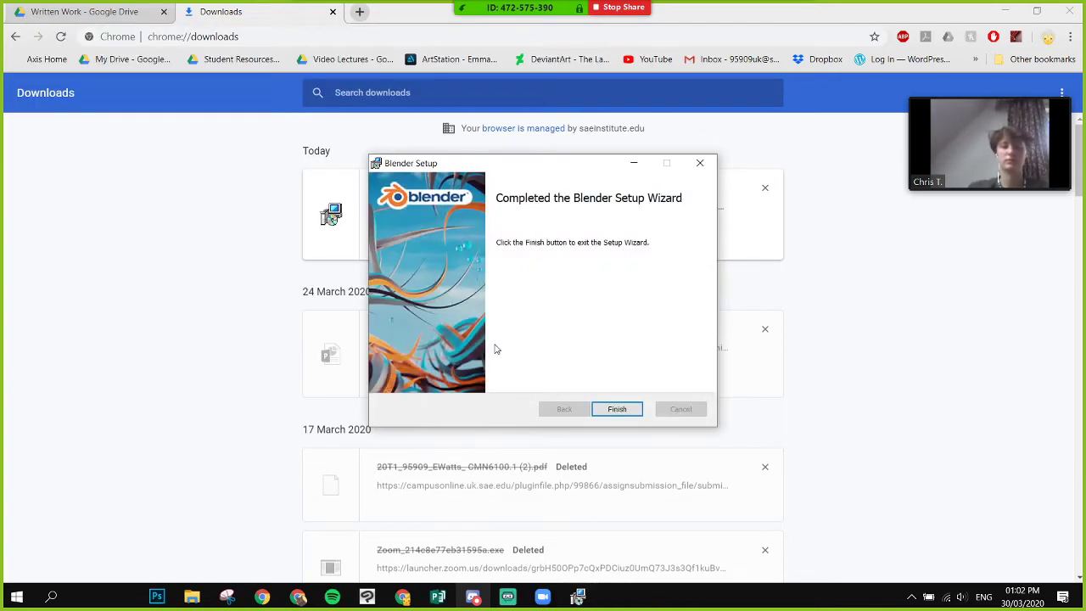
left_click(616, 409)
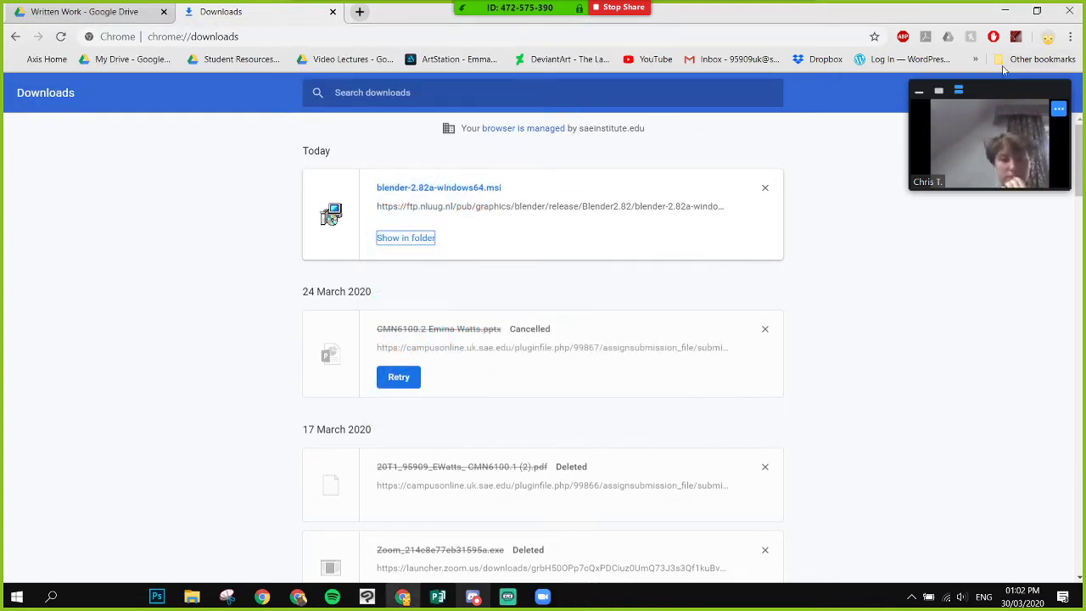
- Minimise Chrome, place the blender desktop shortcut beside the ZBrush 2018 icon and launch Blender from it
left_click(1004, 10)
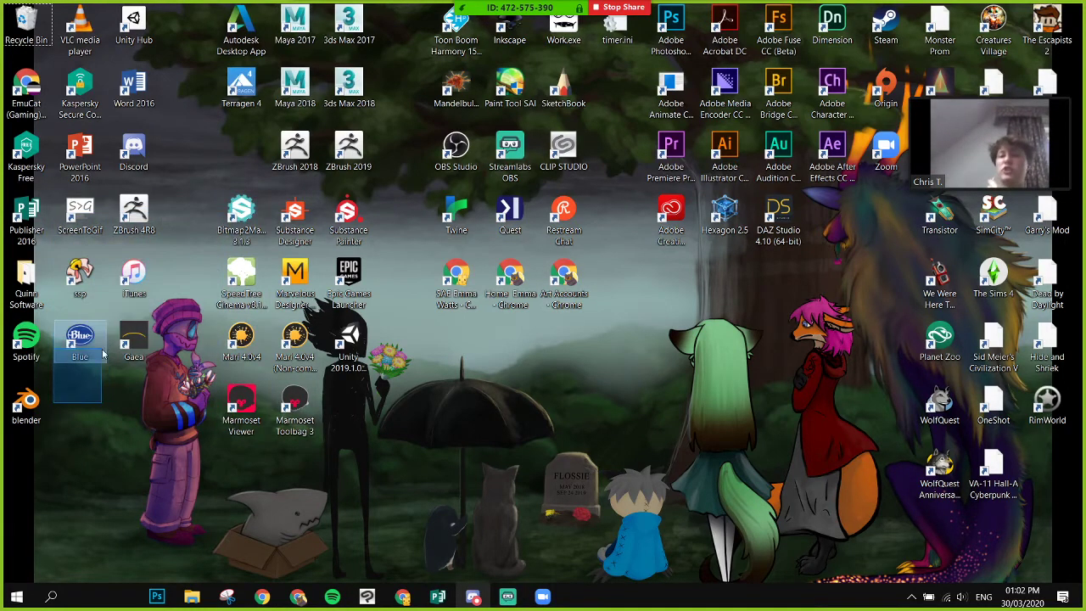
left_click_drag(34, 398, 241, 155)
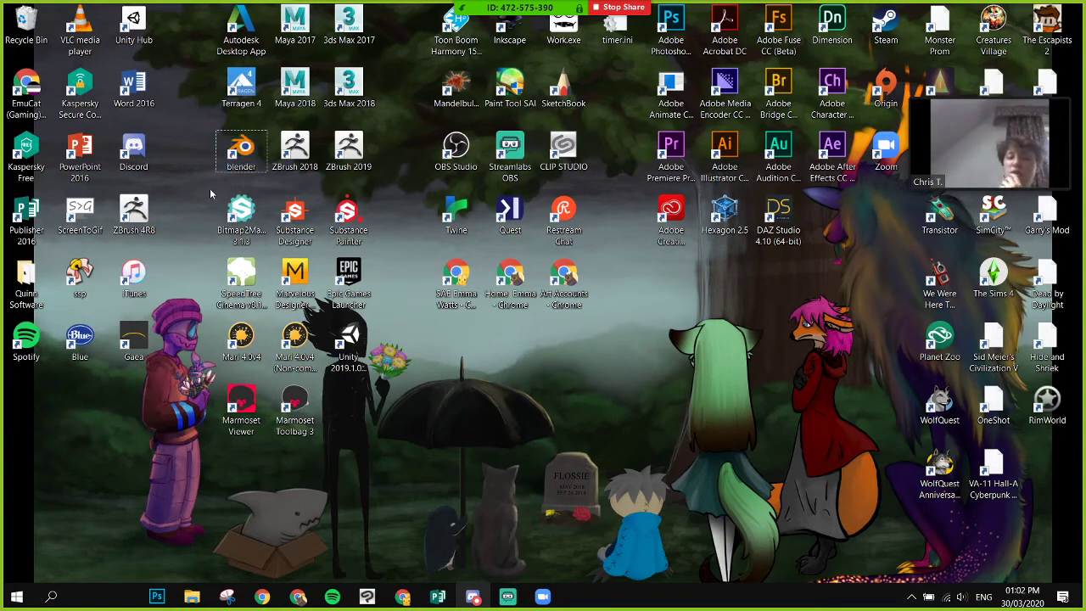
double_click(249, 160)
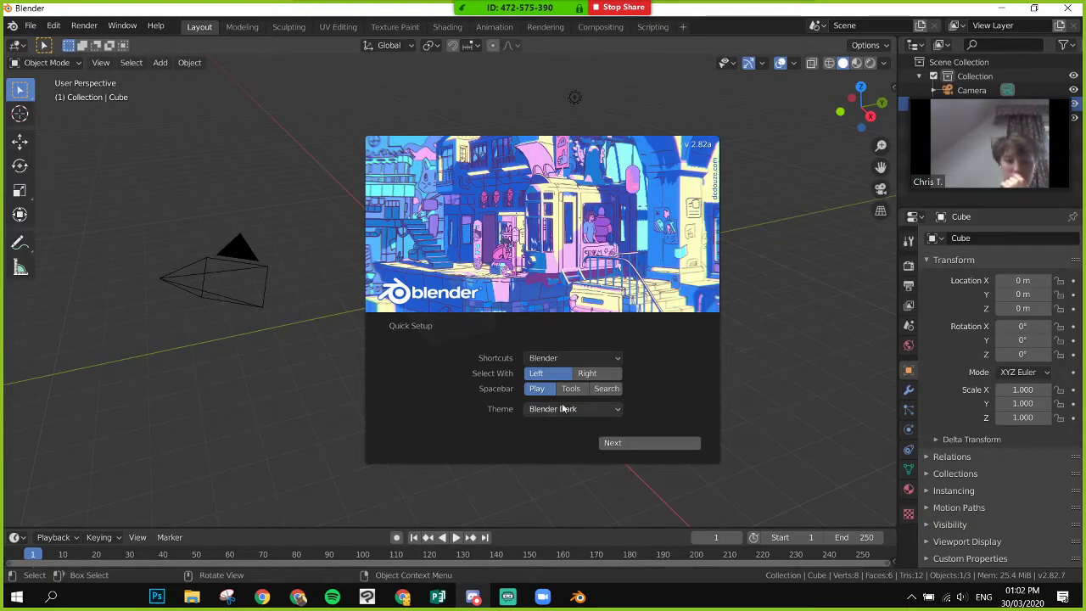
- Accept the default Quick Setup options, dismiss the splash screen and delete the default cube
left_click(637, 446)
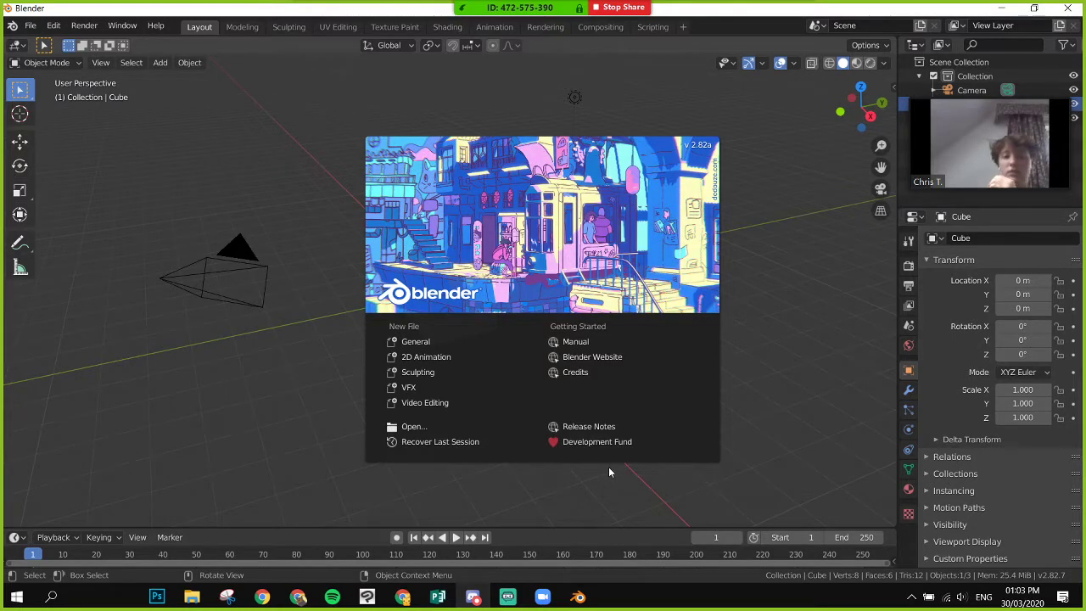
left_click(607, 471)
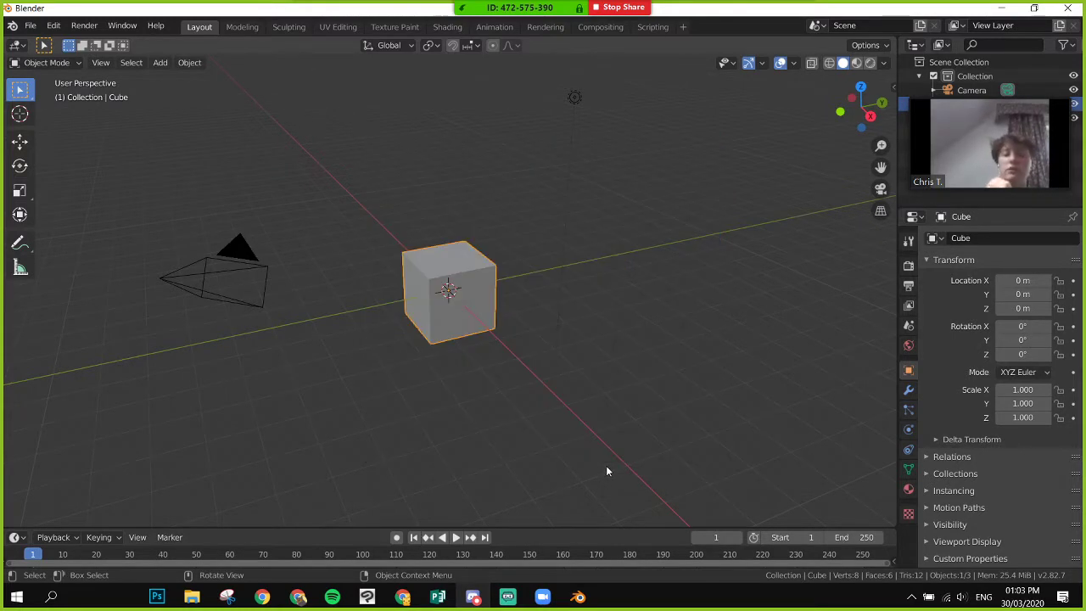
key("x")
left_click(437, 293)
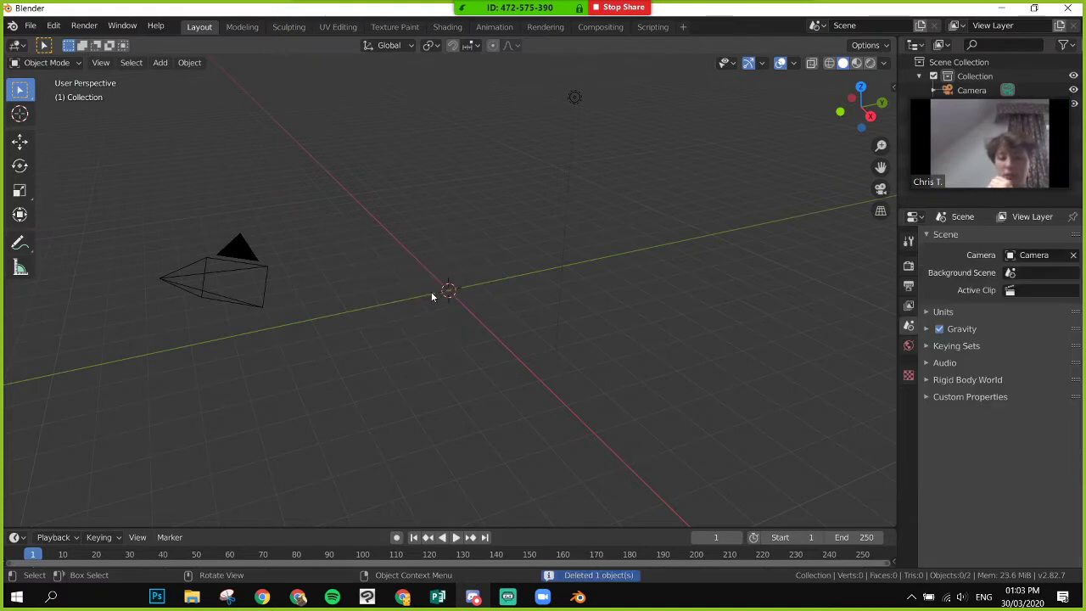
- Import EmuCatBody_LoPoly_Unwrapped.obj as a Wavefront file from D:\Uni SAE\Trimester 5\EmuCat Model\Low Poly UNWRAPPED
left_click(29, 26)
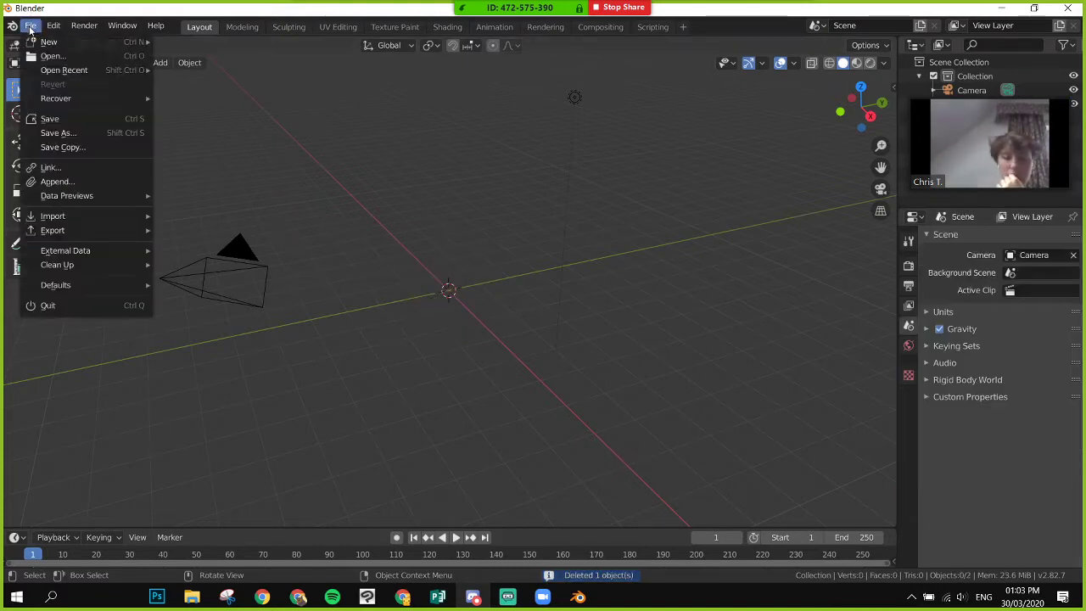
mouse_move(86, 217)
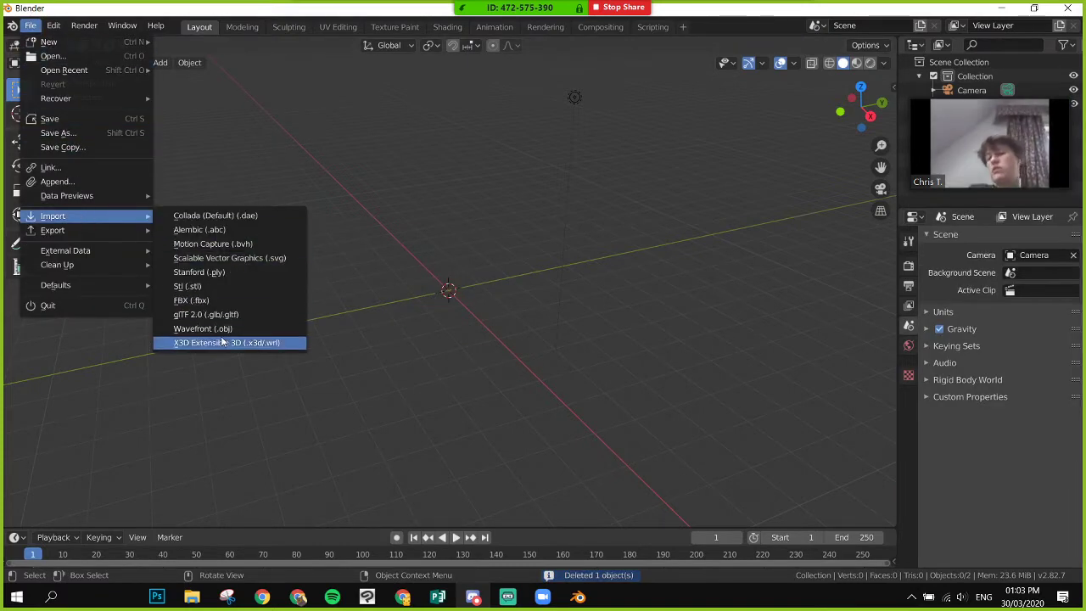
left_click(203, 328)
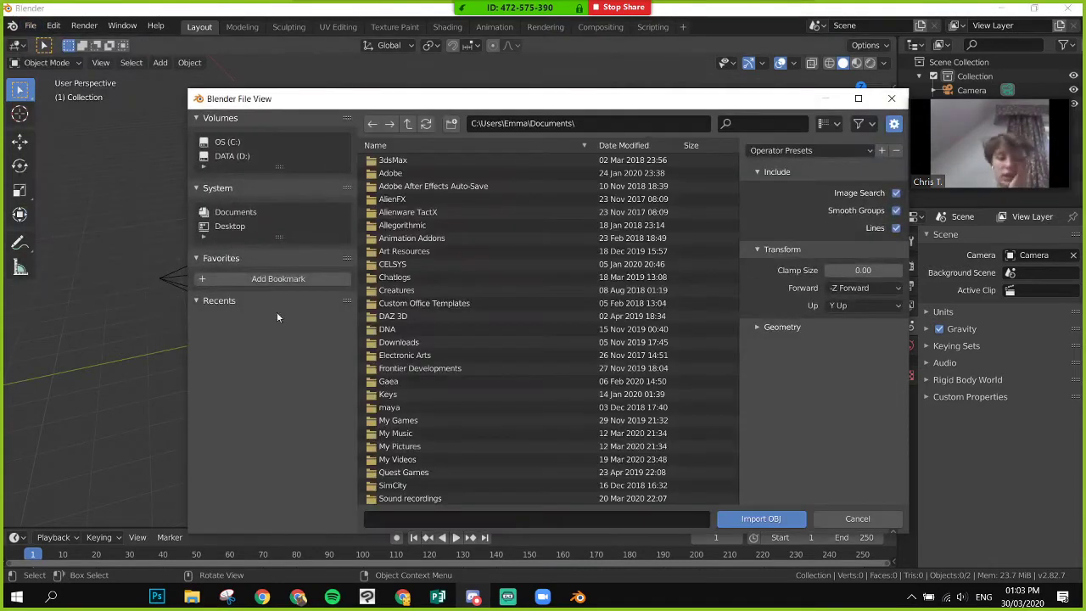
left_click(217, 156)
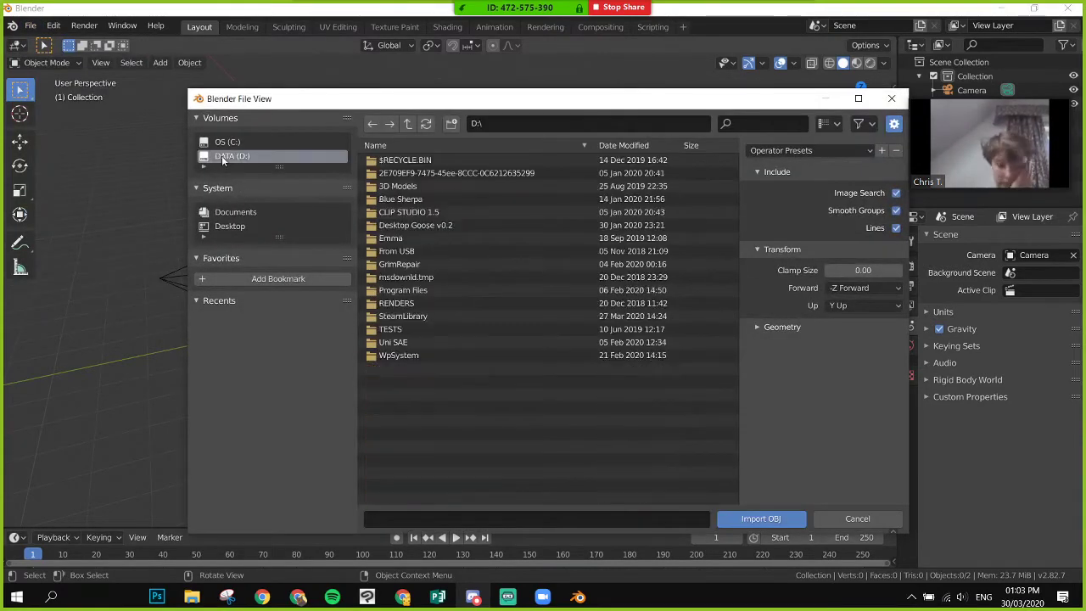
left_click(401, 344)
left_click(404, 316)
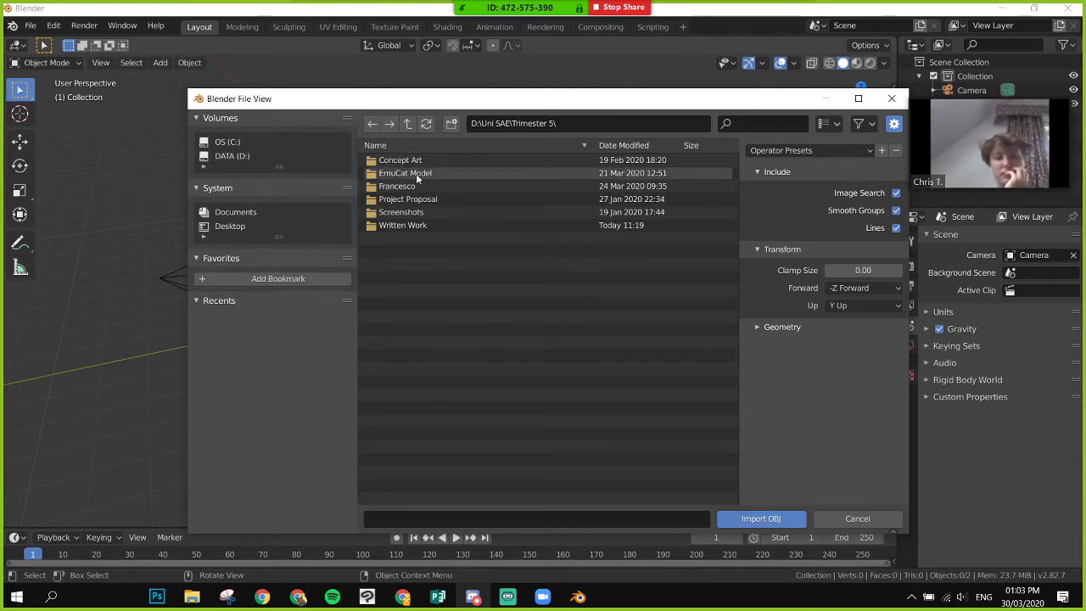
left_click(416, 173)
left_click(411, 198)
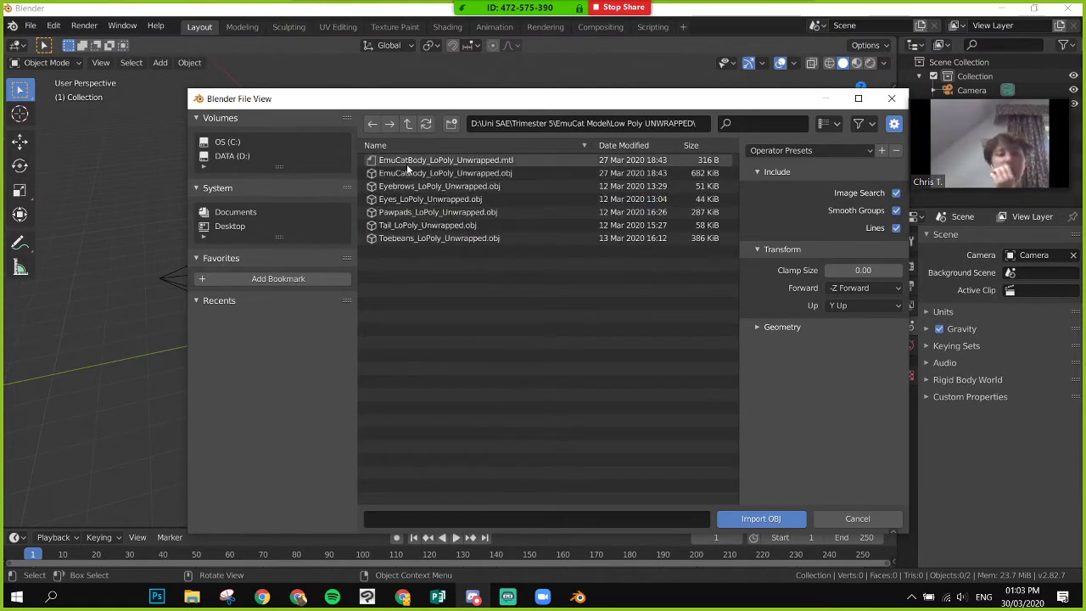
double_click(407, 175)
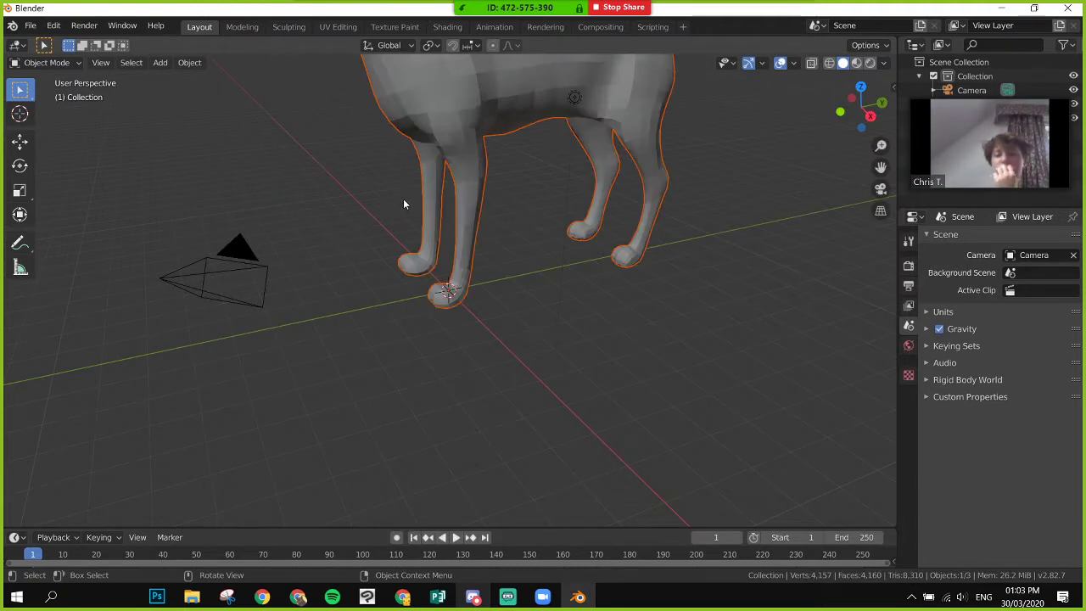
- Deselect the imported cat body and show the whole model from its side in perspective
middle_click_drag(403, 201, 414, 250, "alt")
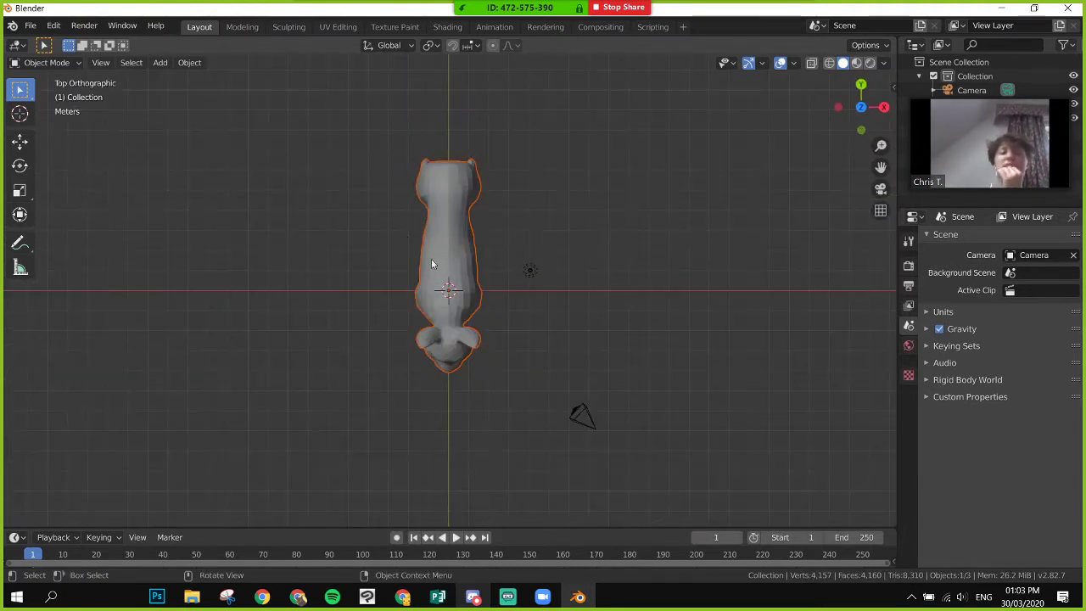
left_click(340, 289)
middle_click_drag(340, 288, 313, 155)
middle_click_drag(345, 267, 331, 254)
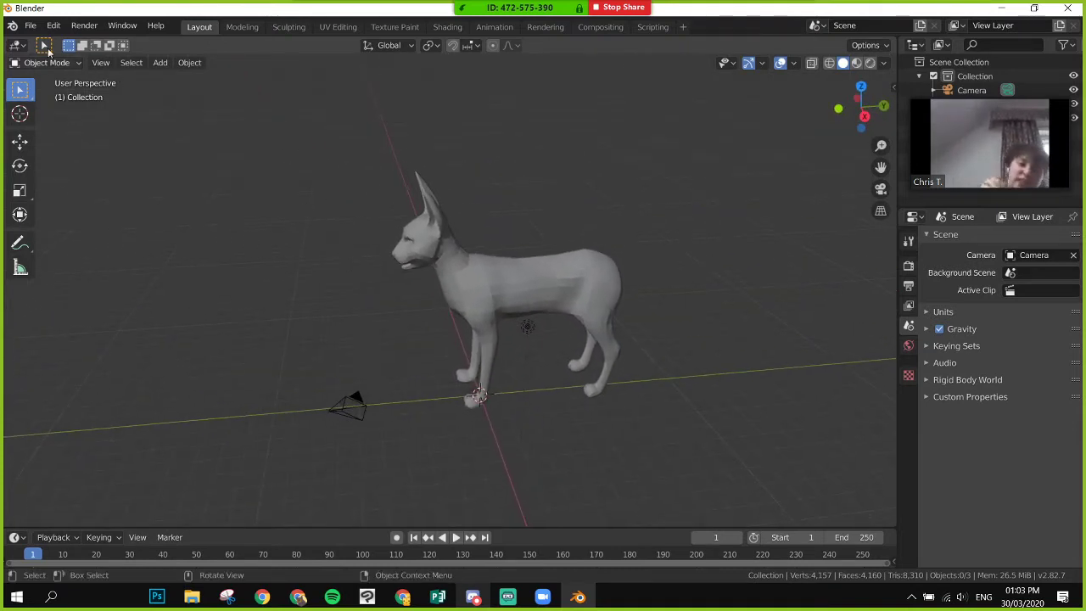
- Bring up the add-ons section of the Blender Preferences and filter the list by "rig"
left_click(53, 26)
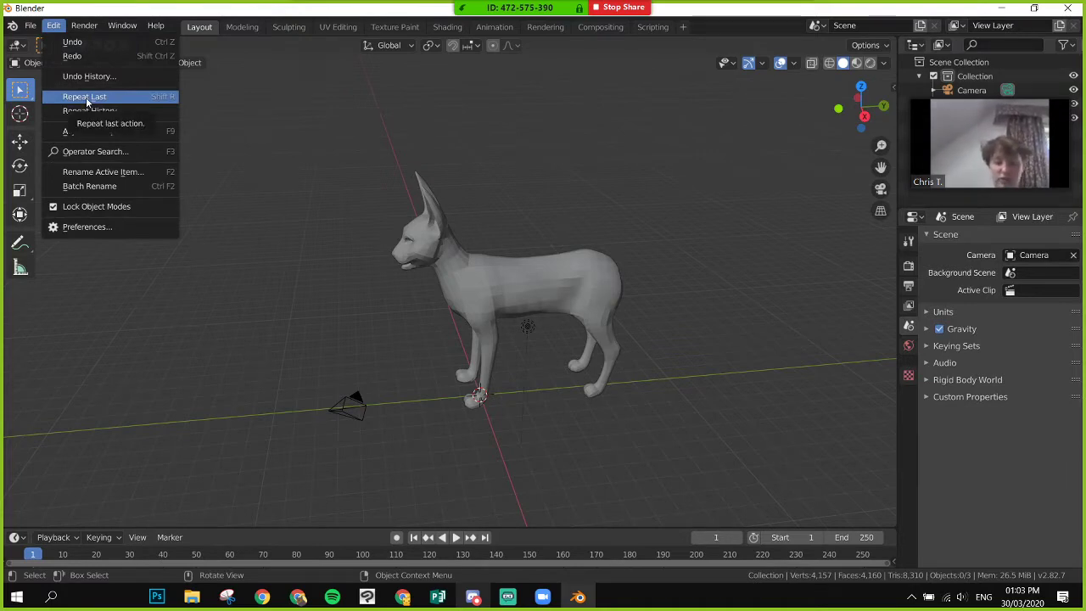
mouse_move(585, 7)
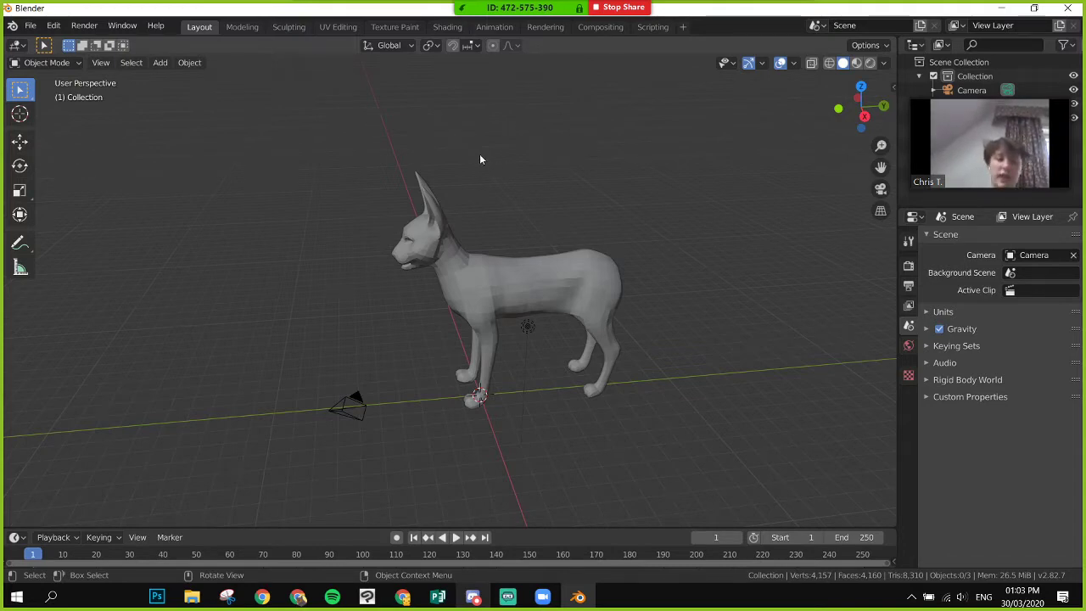
left_click(53, 27)
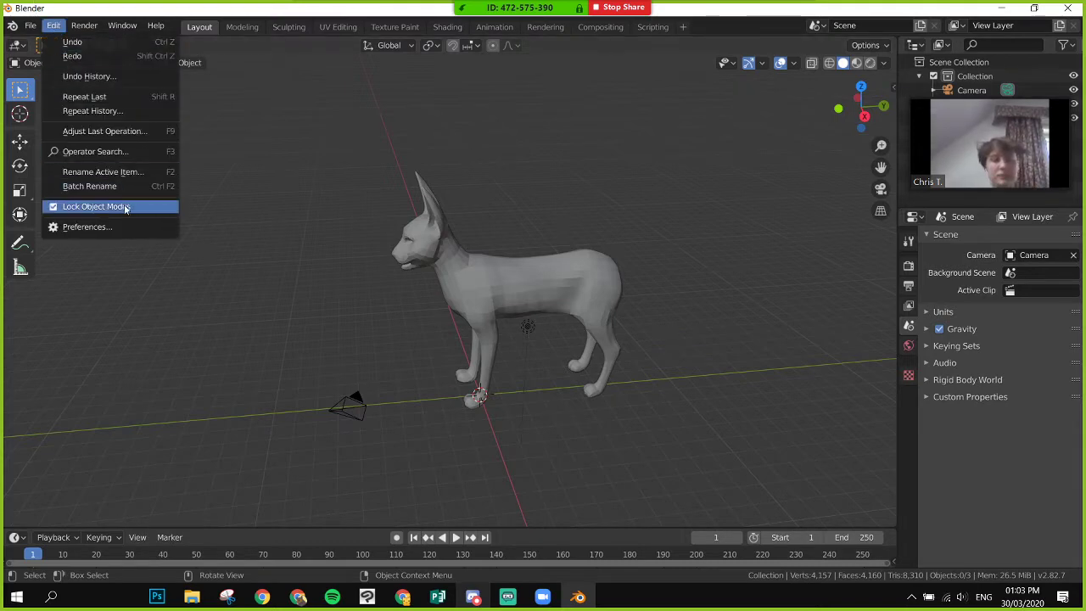
left_click(145, 226)
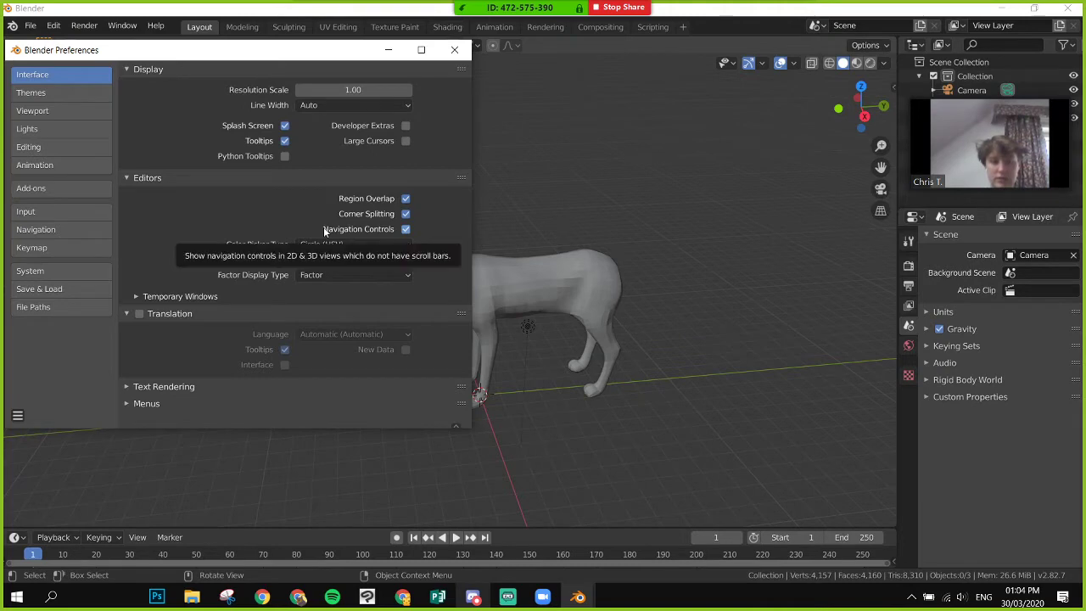
left_click_drag(257, 55, 353, 72)
left_click(151, 205)
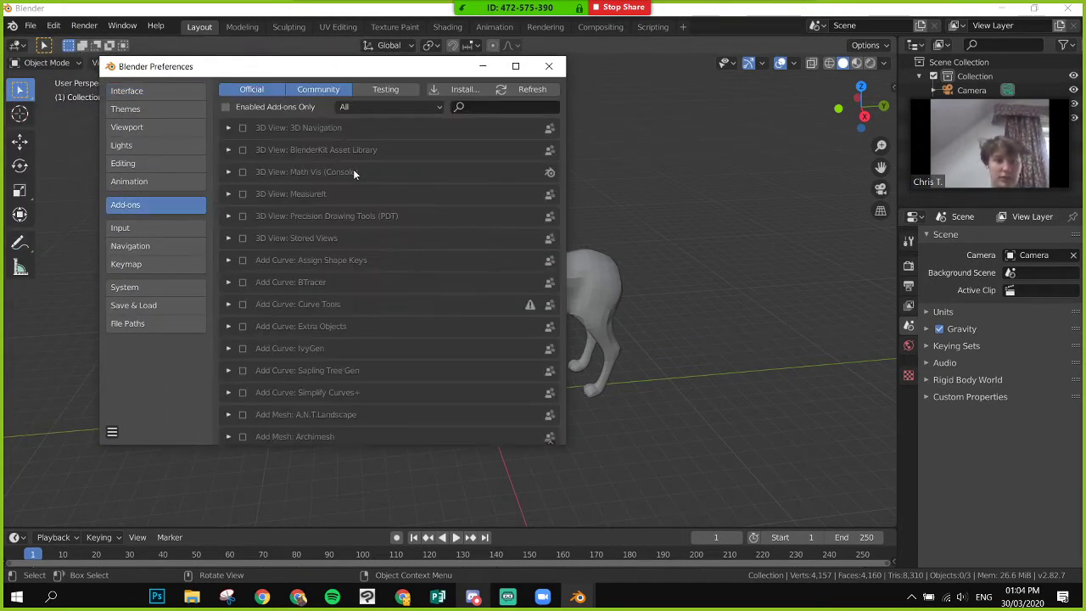
scroll(351, 173, "down", 3)
scroll(350, 173, "up", 3)
scroll(350, 173, "down", 1)
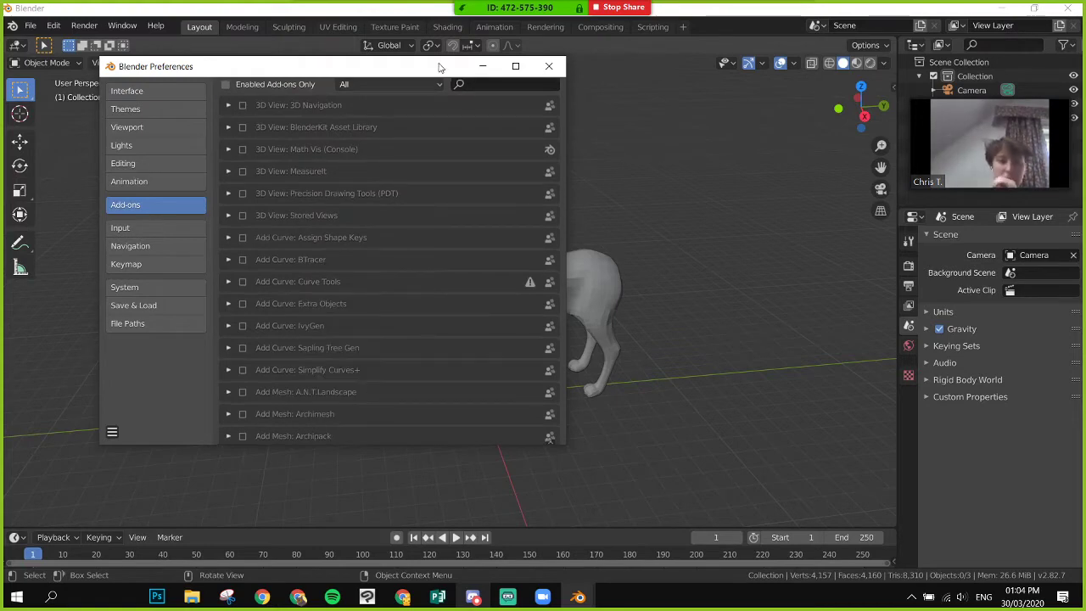
left_click(475, 85)
type("rig")
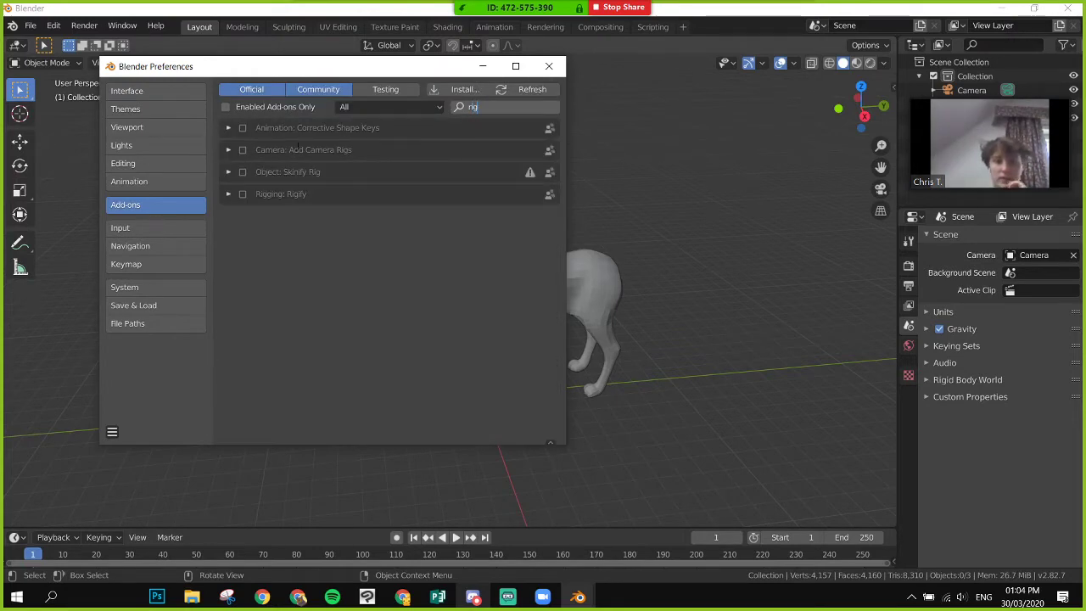
- Expand the Rigging: Rigify add-on, enable it and check its external feature sets
left_click(226, 192)
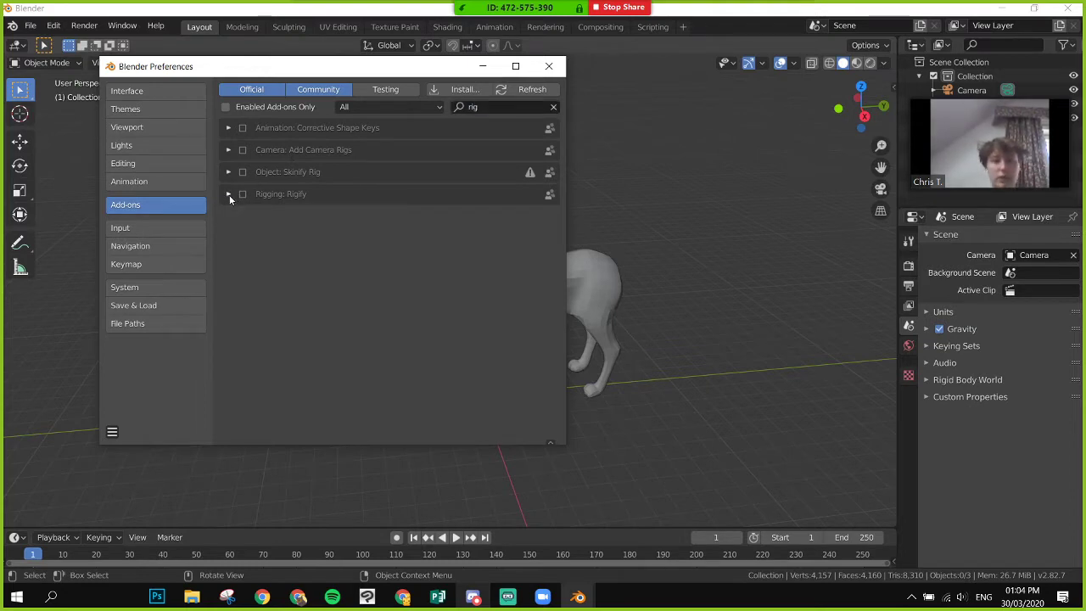
left_click(228, 195)
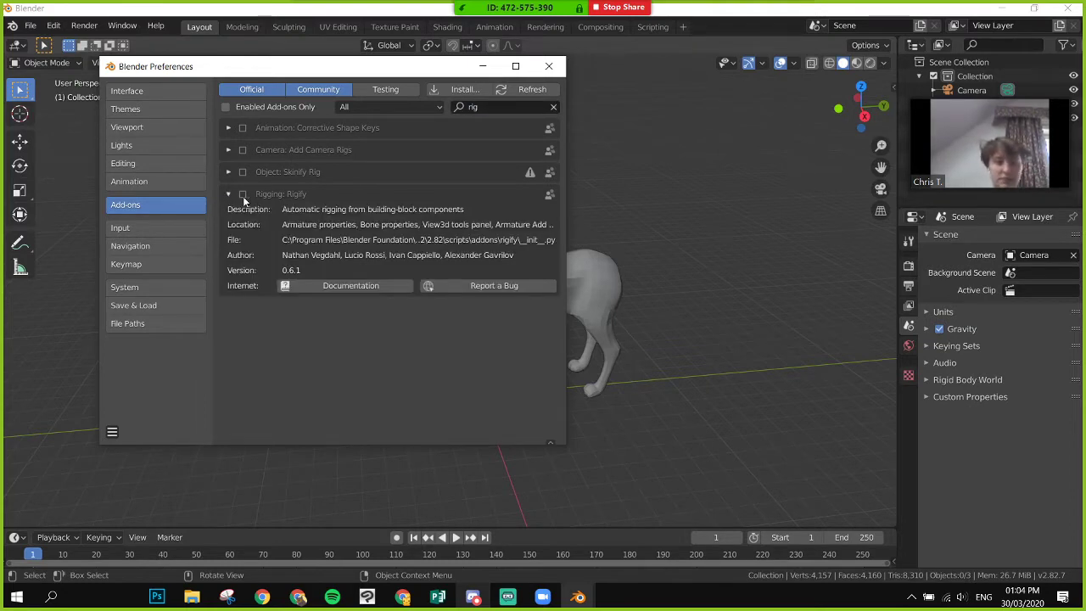
left_click(242, 194)
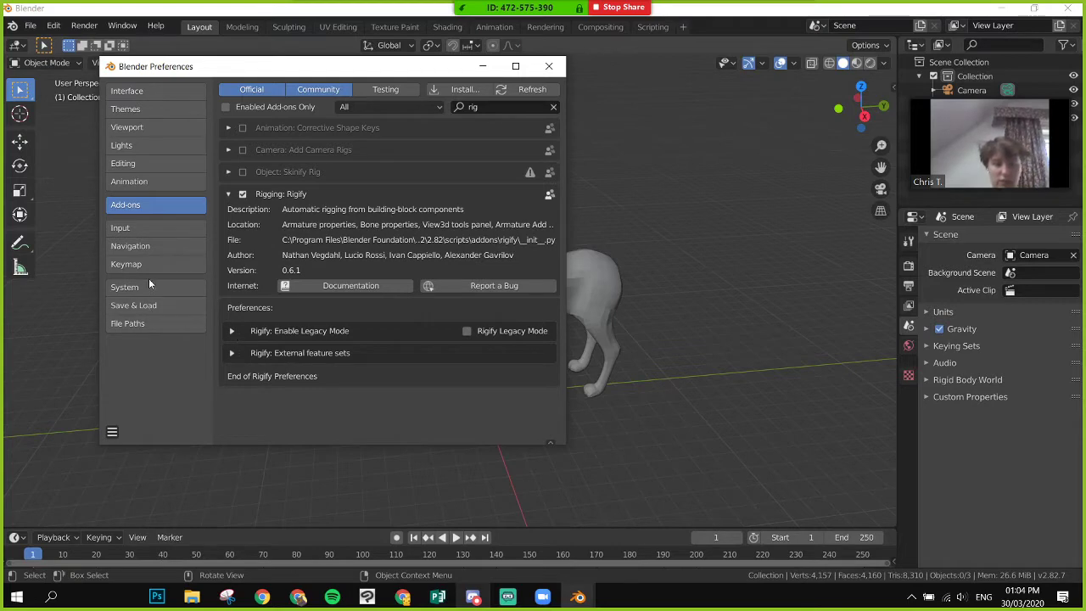
left_click(231, 353)
left_click(231, 353)
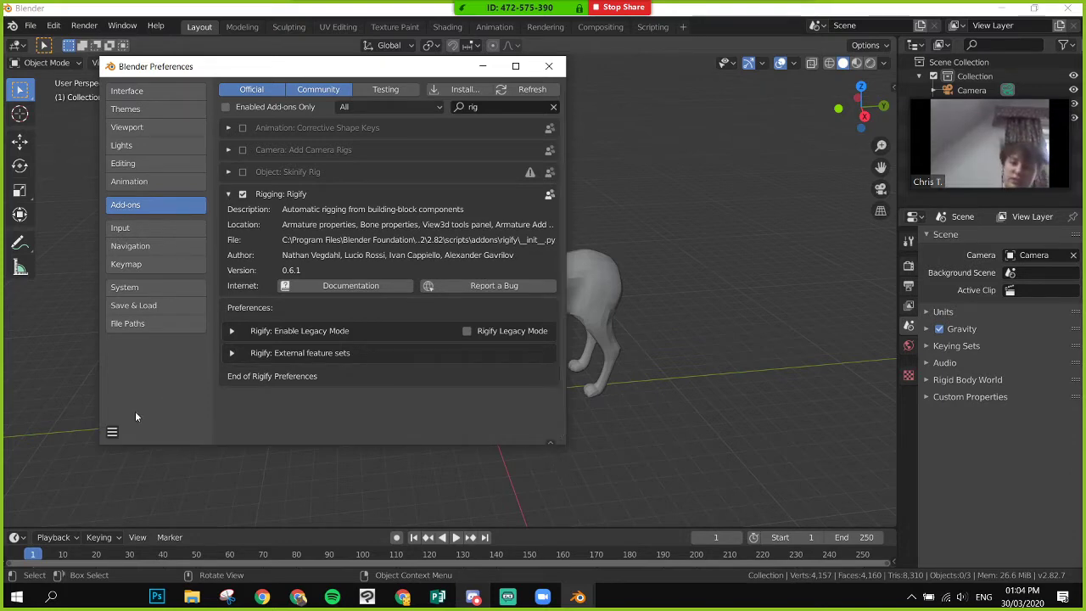
- Save the preferences, close the Preferences window and bring the cat model closer in the viewport
left_click(112, 433)
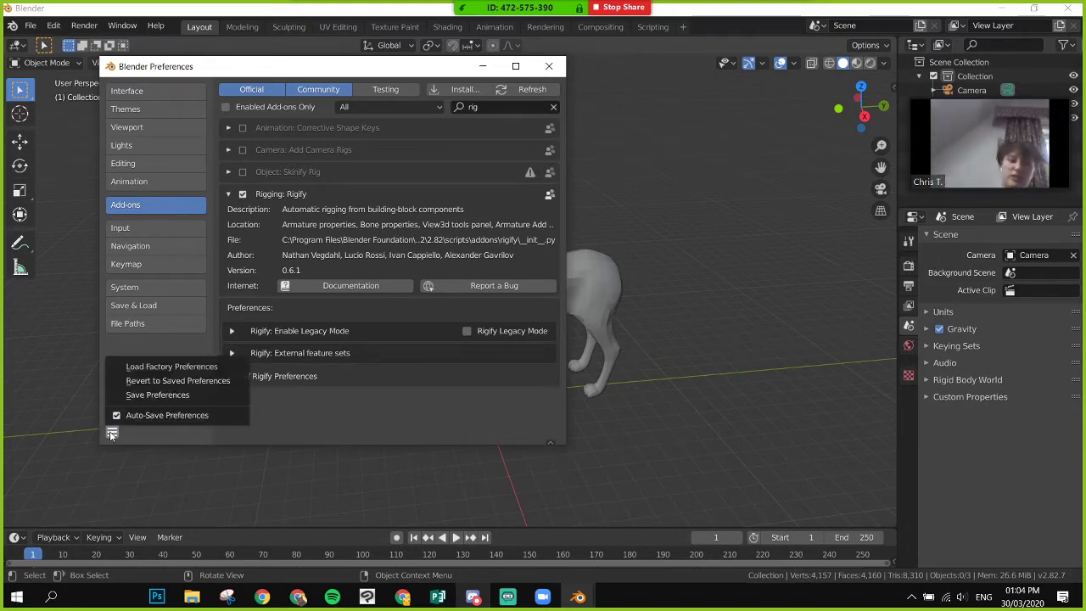
left_click(138, 396)
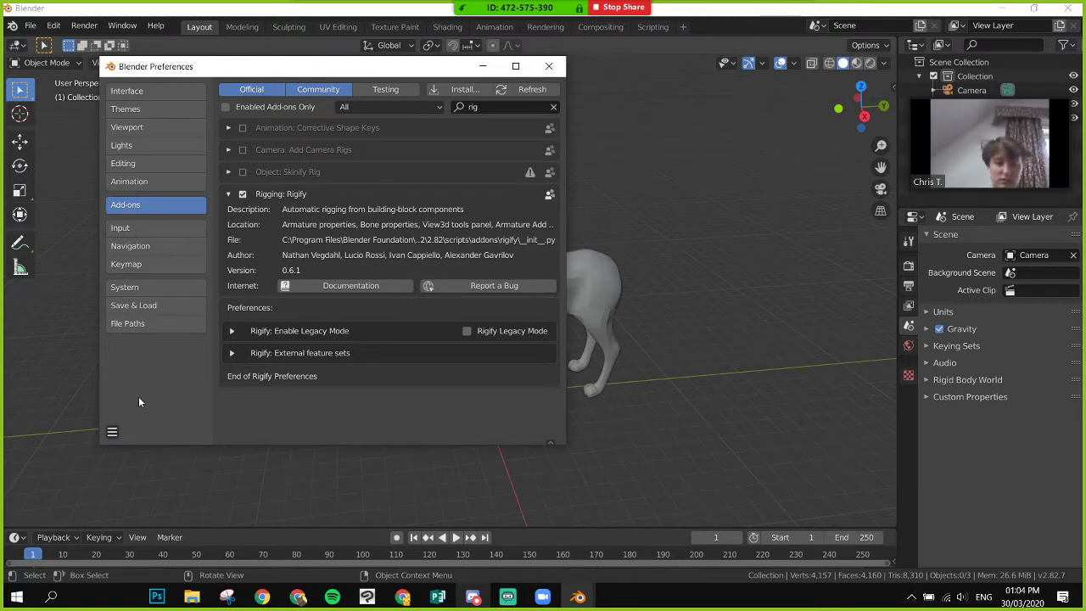
left_click(549, 66)
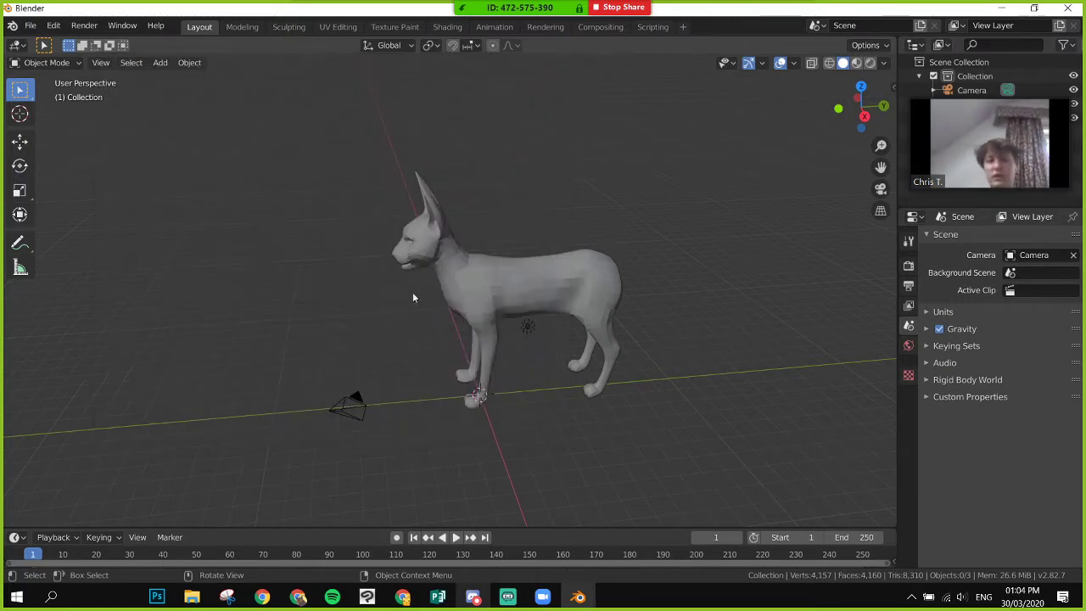
scroll(519, 319, "up", 2)
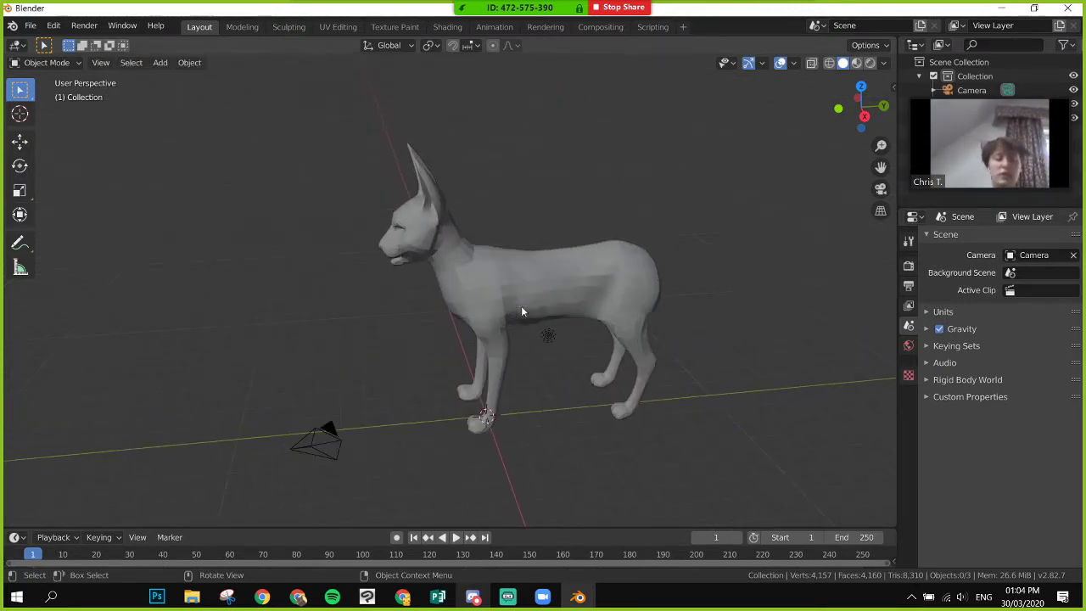
scroll(522, 312, "up", 2)
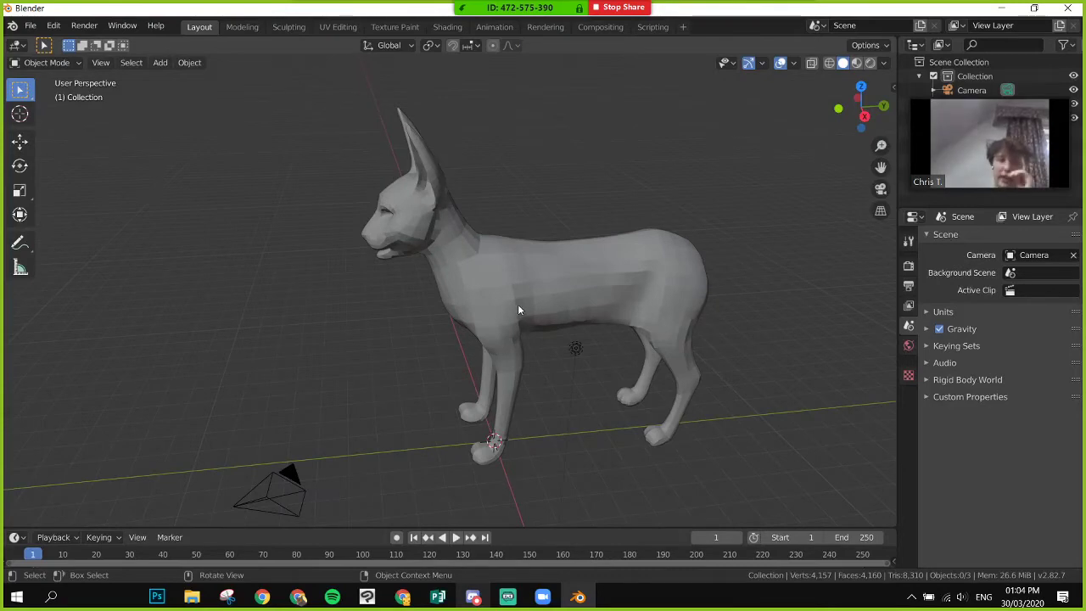
- Add a Cat (Meta-Rig) armature from the animal presets to the scene
key("ctrl+a")
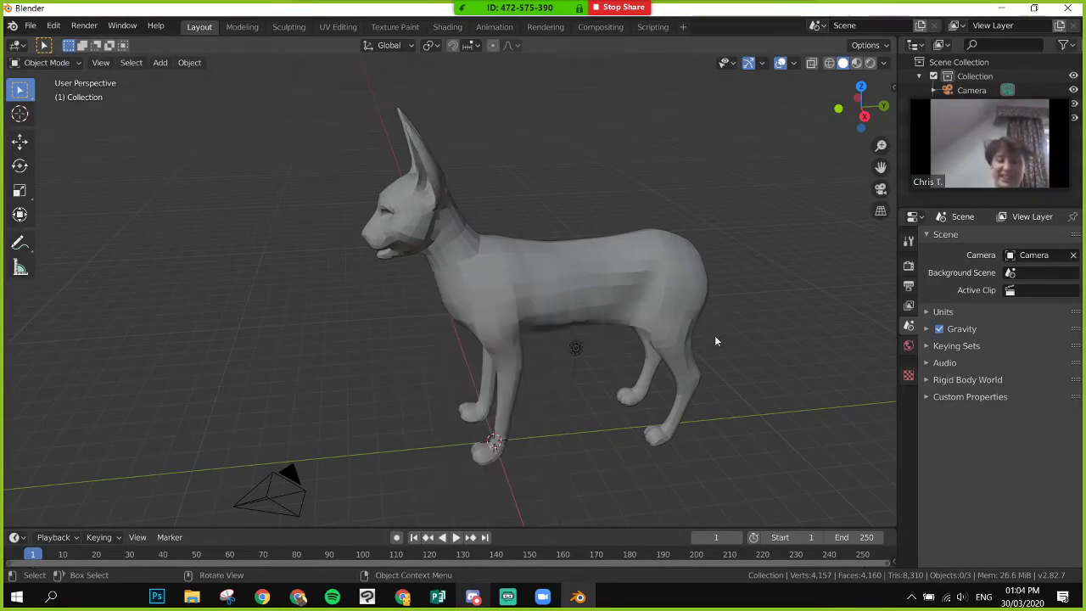
key("shift+a")
mouse_move(547, 312)
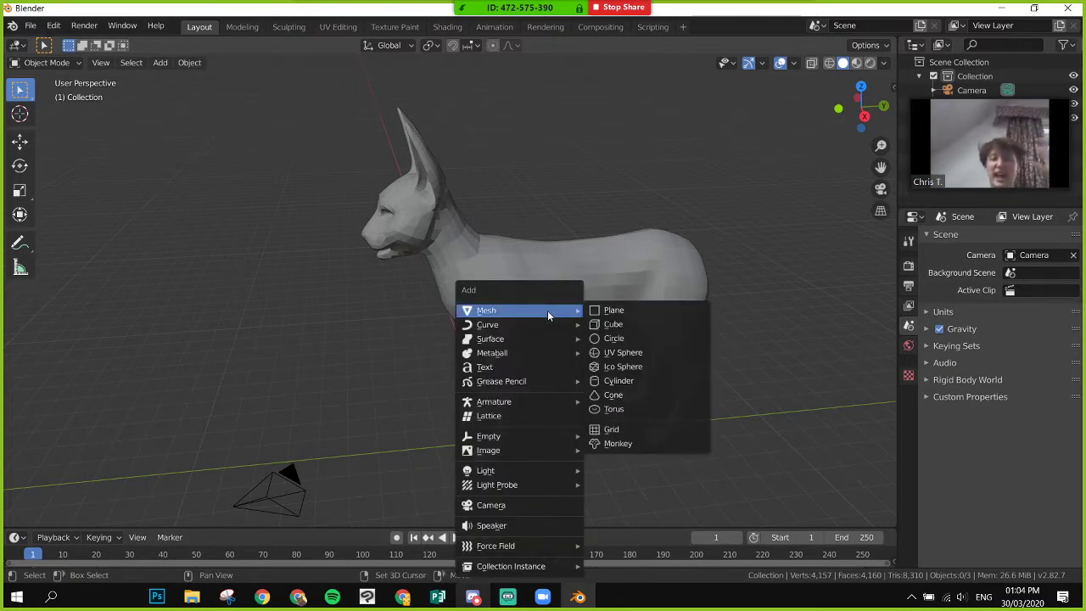
mouse_move(551, 344)
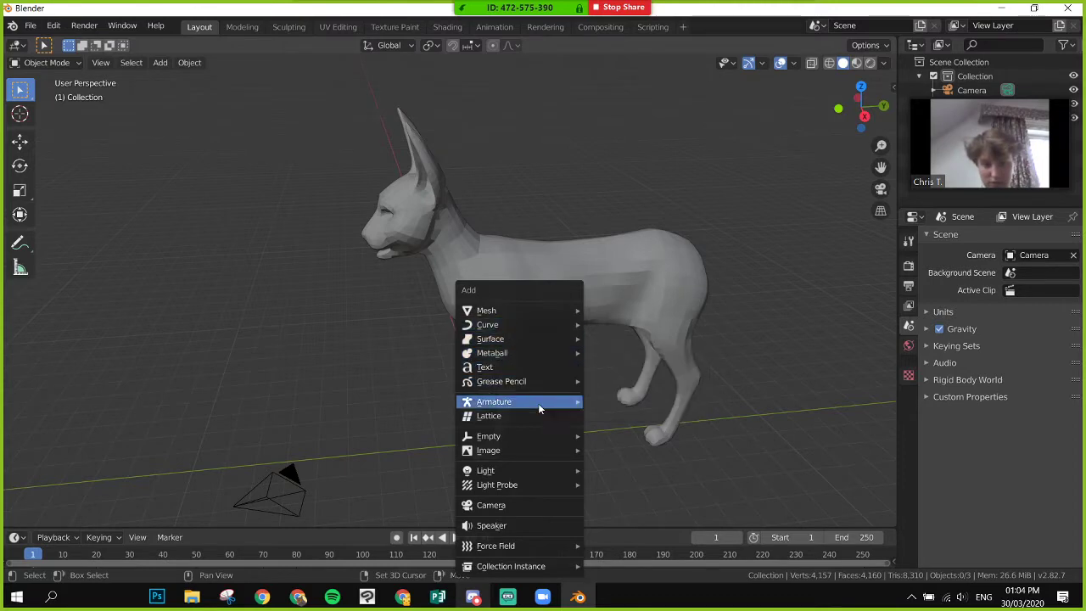
mouse_move(555, 402)
mouse_move(644, 429)
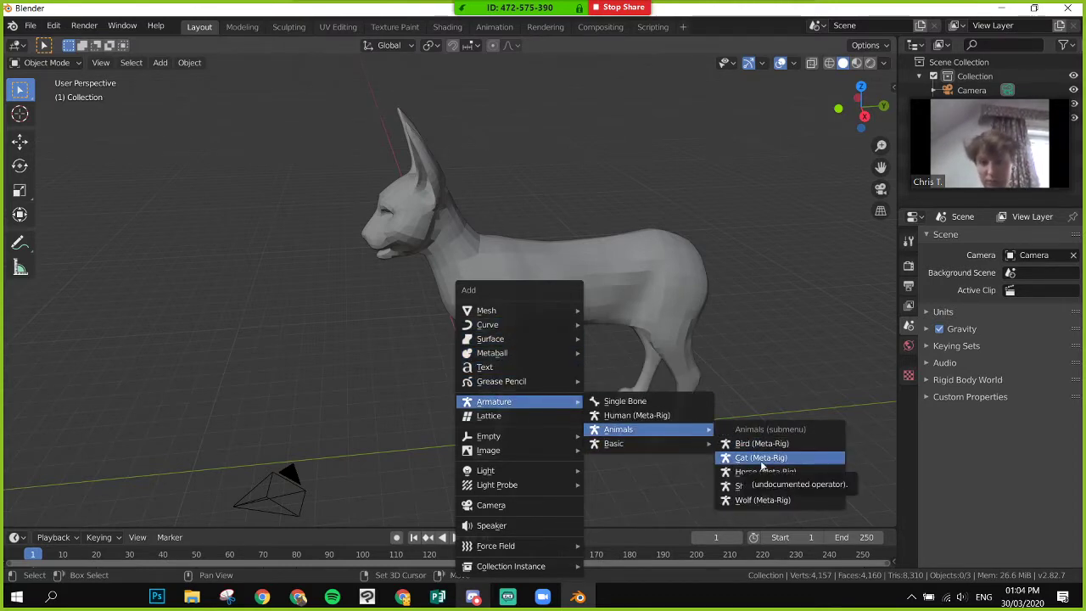
left_click(761, 459)
key("shift+a")
key("shift+a")
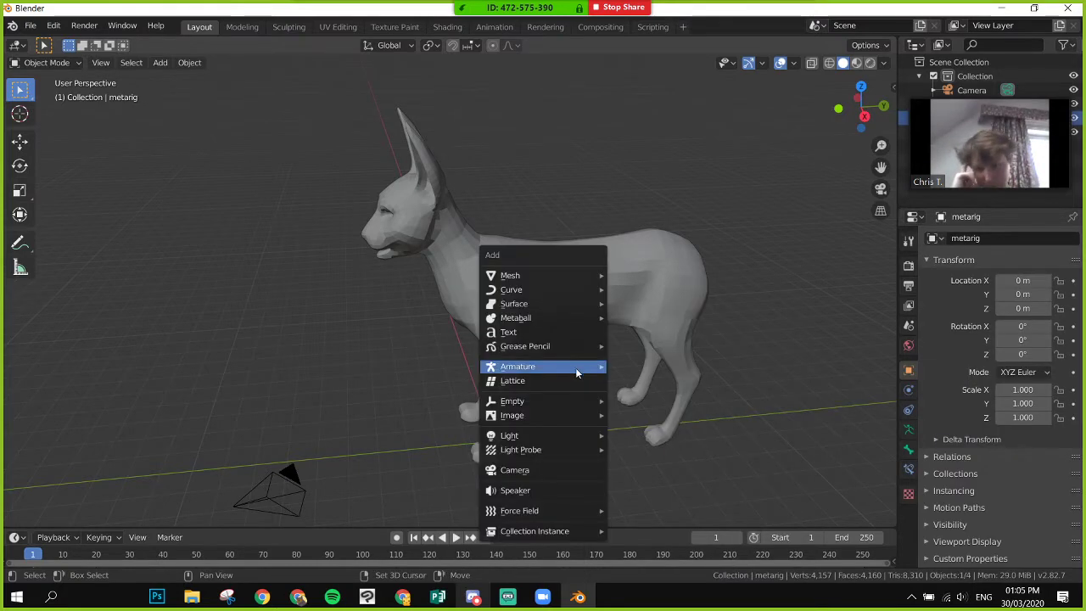
mouse_move(576, 369)
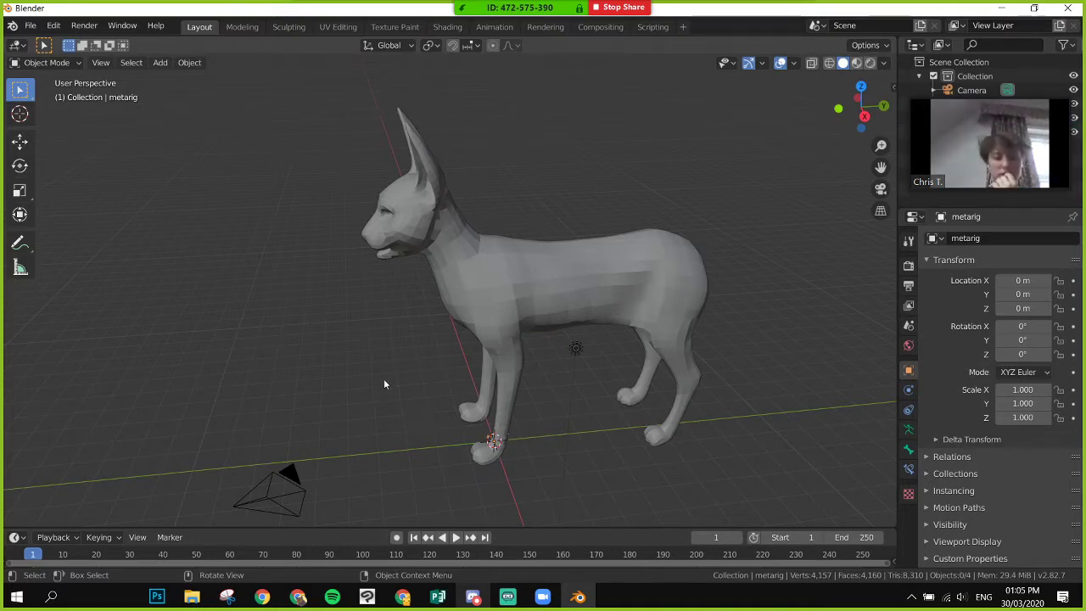
- Examine the cat body from its side and rear to find the newly added rig
left_click(557, 282)
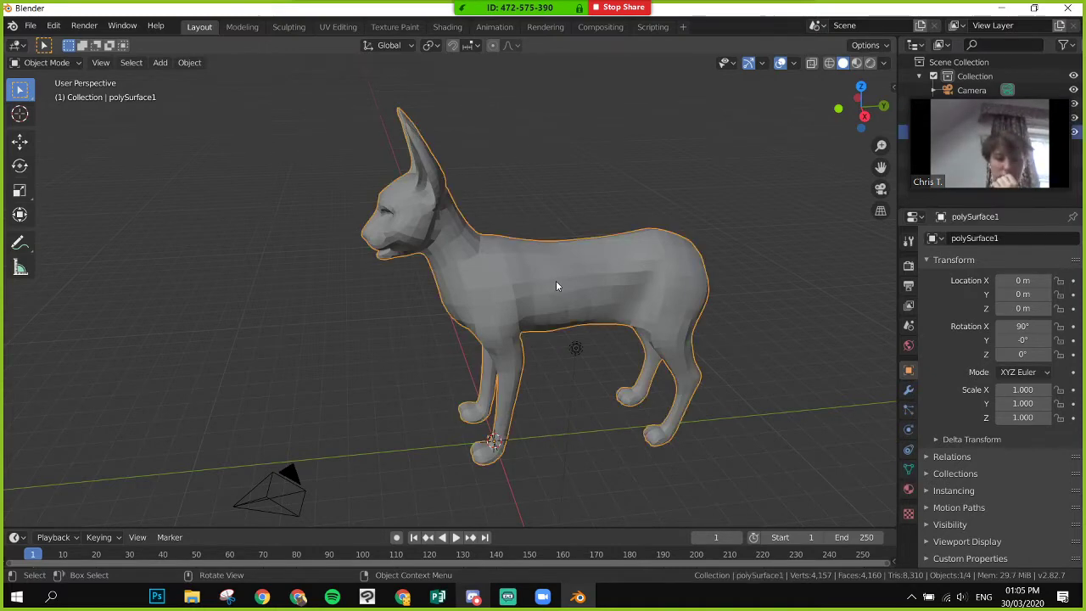
right_click(536, 198)
left_click(611, 197)
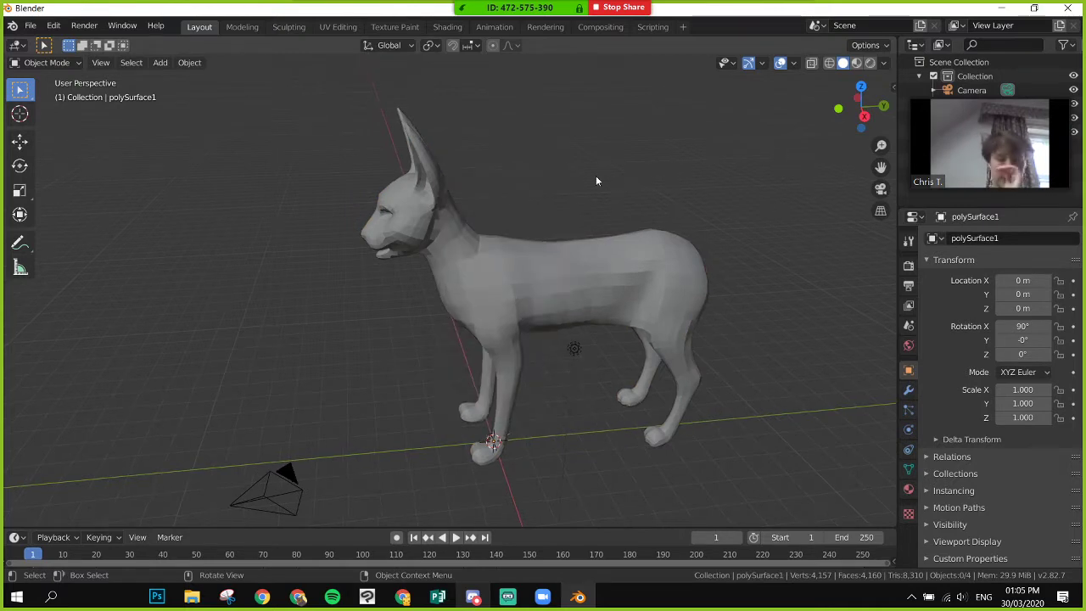
middle_click_drag(595, 181, 472, 308)
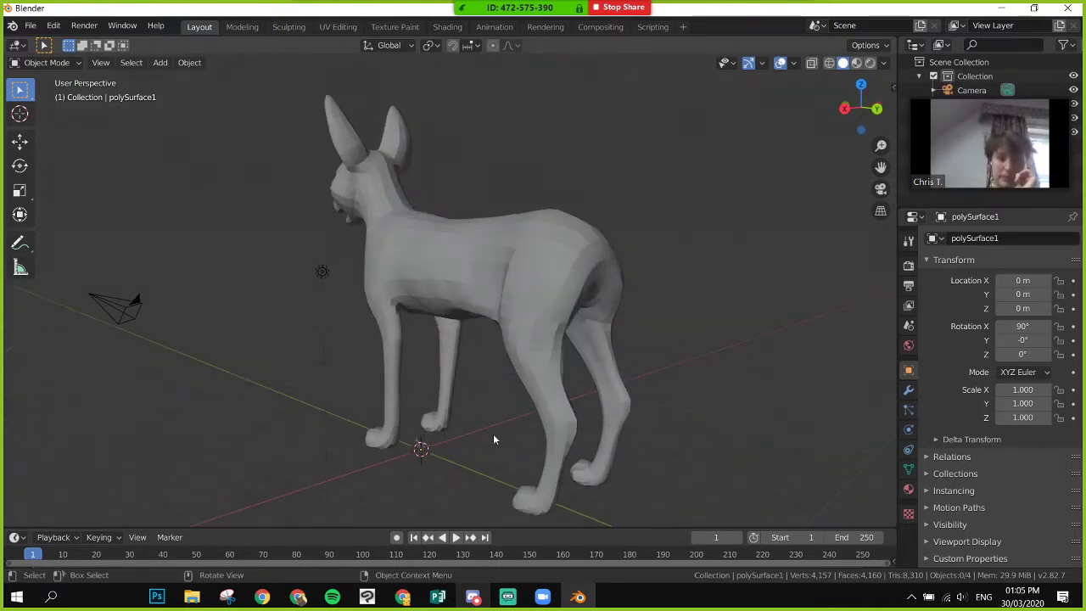
left_click(473, 293)
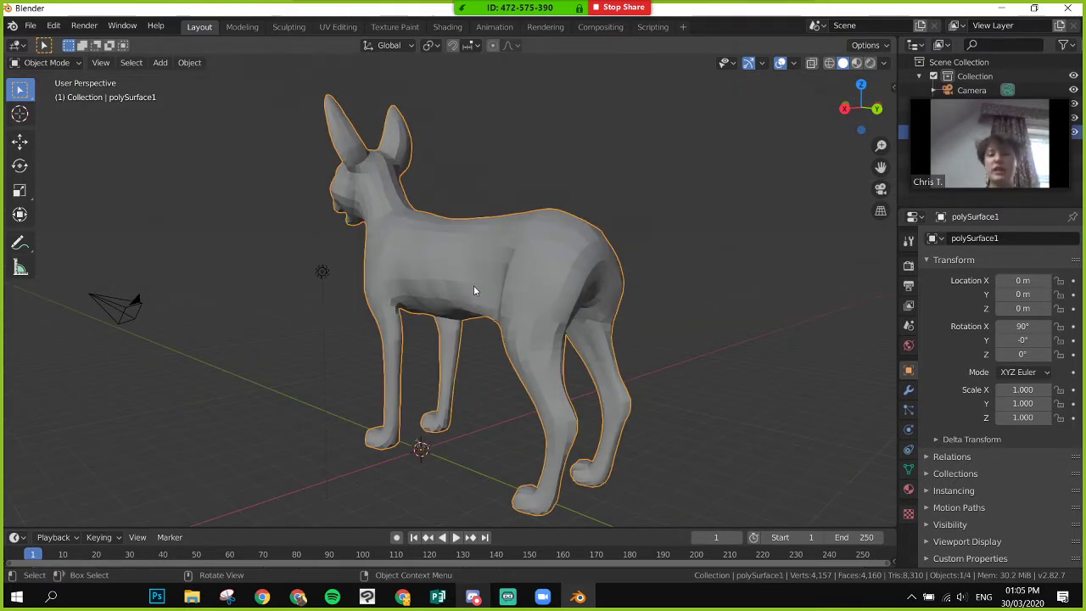
left_click(264, 349)
left_click(406, 291)
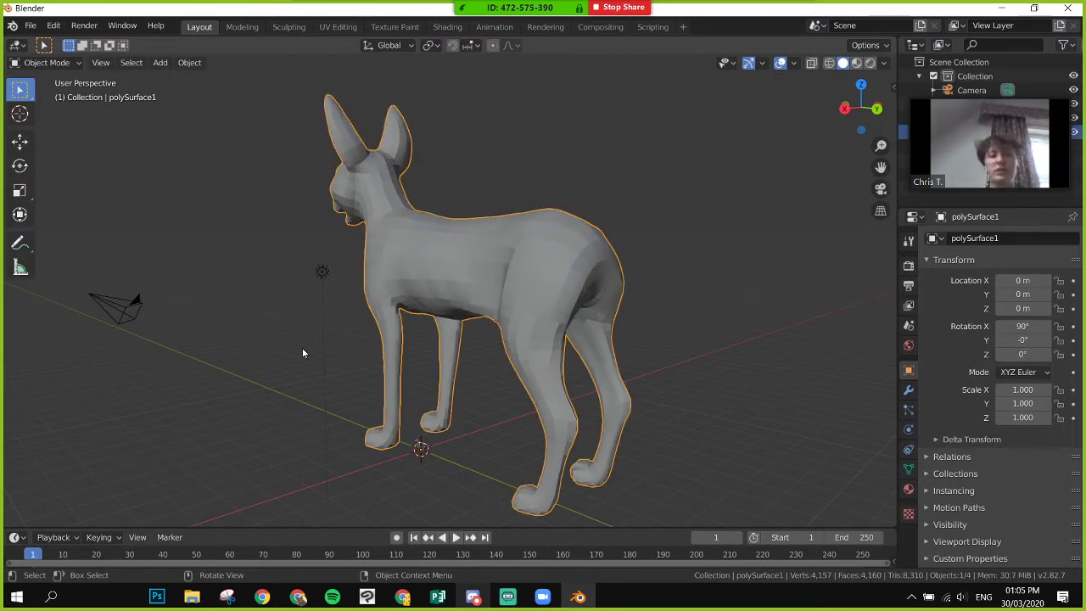
right_click(418, 280)
left_click(418, 280)
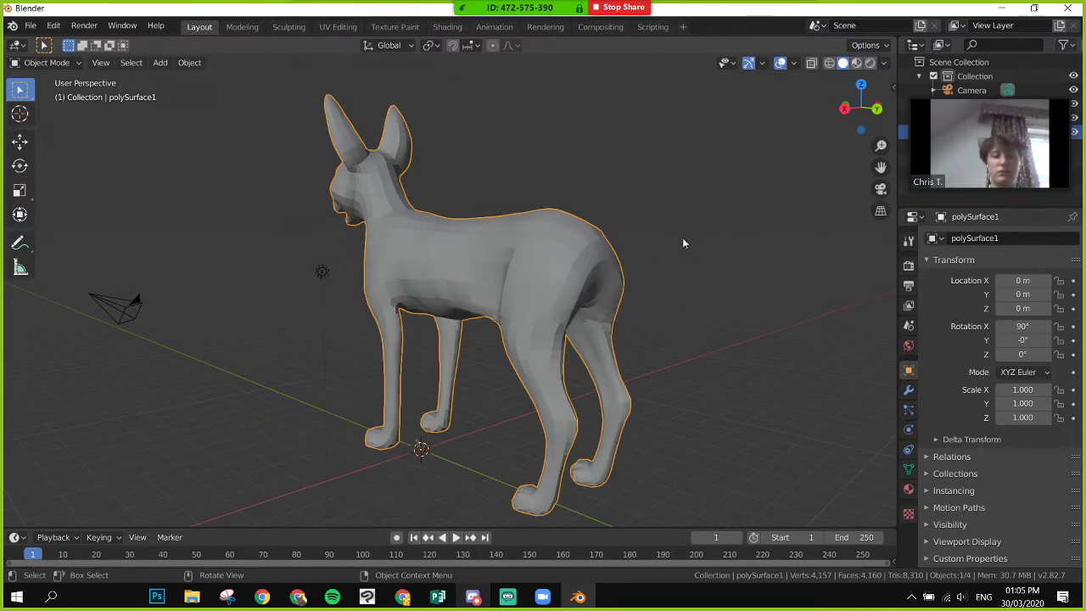
left_click(736, 318)
right_click(720, 315)
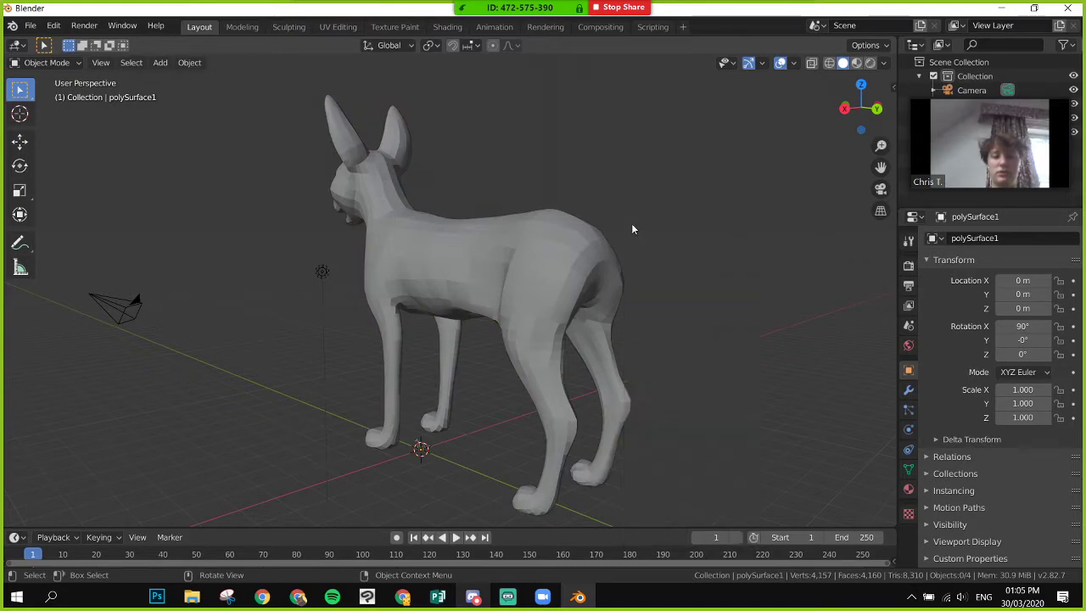
right_click(702, 249)
left_click(702, 249)
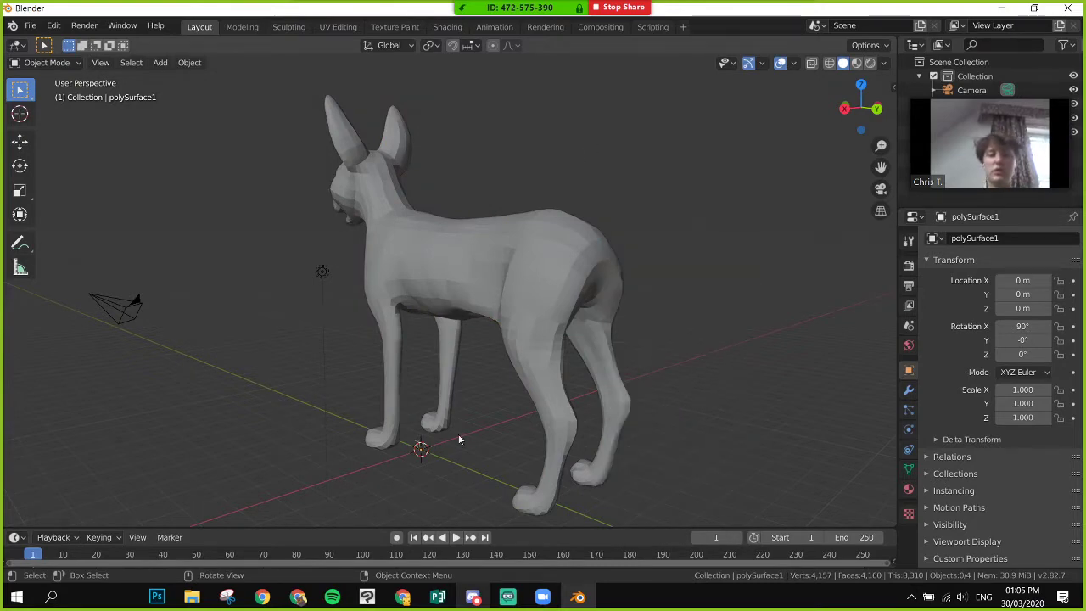
- Select the tiny metarig at the world origin and inspect its size against the cat body
left_click(422, 450)
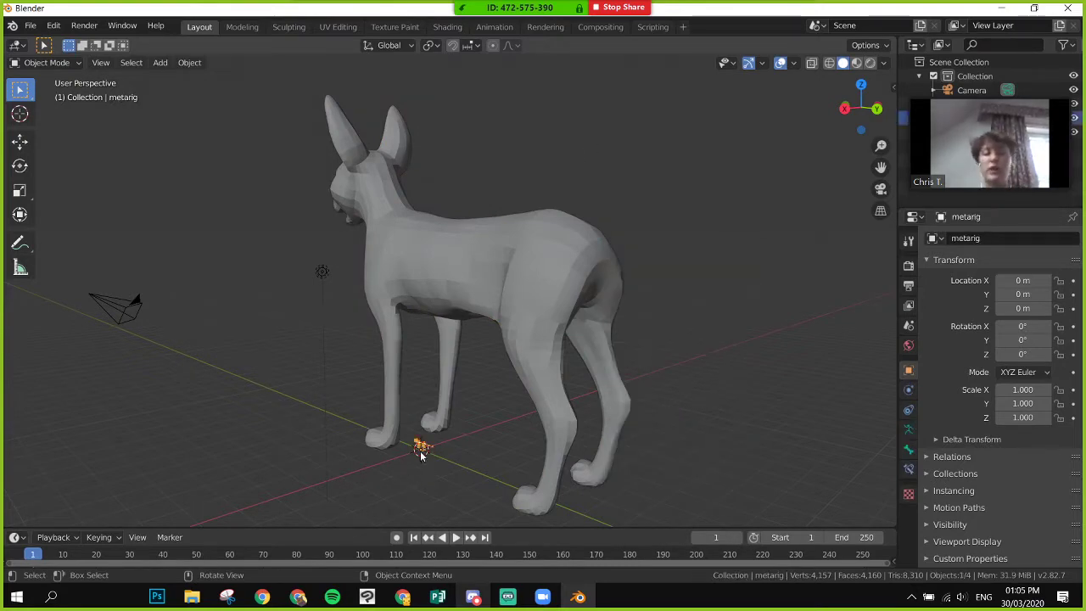
scroll(421, 453, "up", 5)
scroll(489, 421, "down", 2)
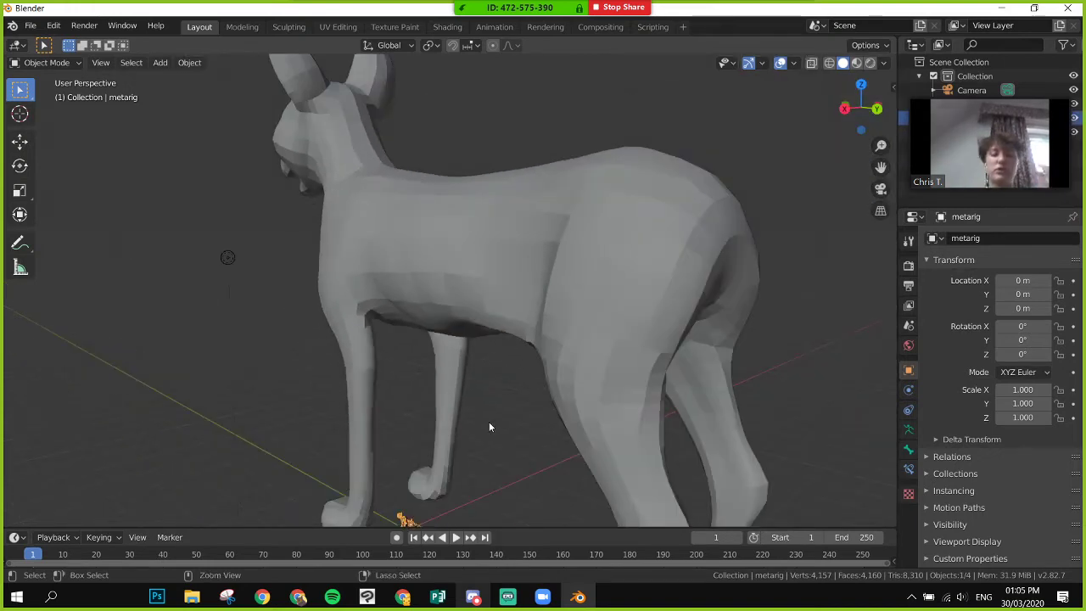
scroll(457, 447, "down", 2)
- Delete the metarig at the world origin along with the cat body
left_click(443, 483)
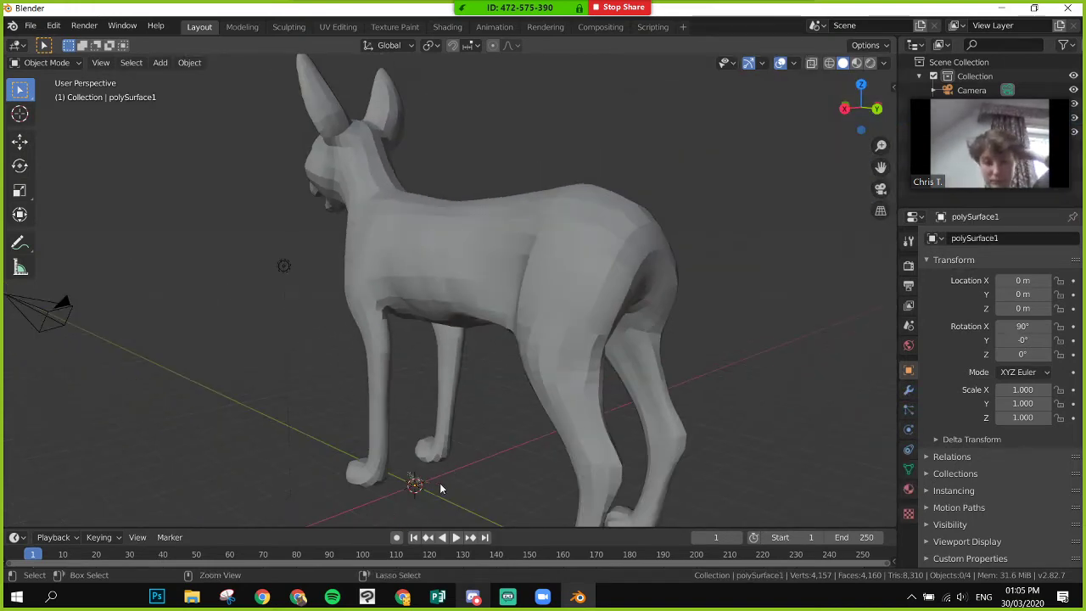
left_click(414, 486)
left_click(415, 486)
left_click(415, 487)
left_click(414, 487)
left_click(415, 488)
left_click(414, 488)
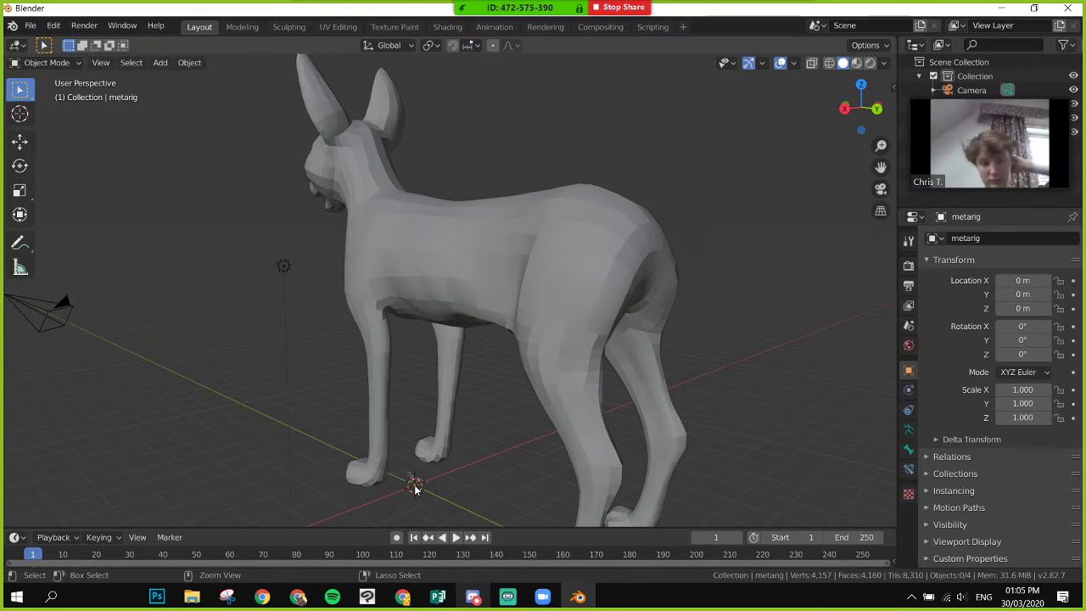
key("Delete")
key("Delete")
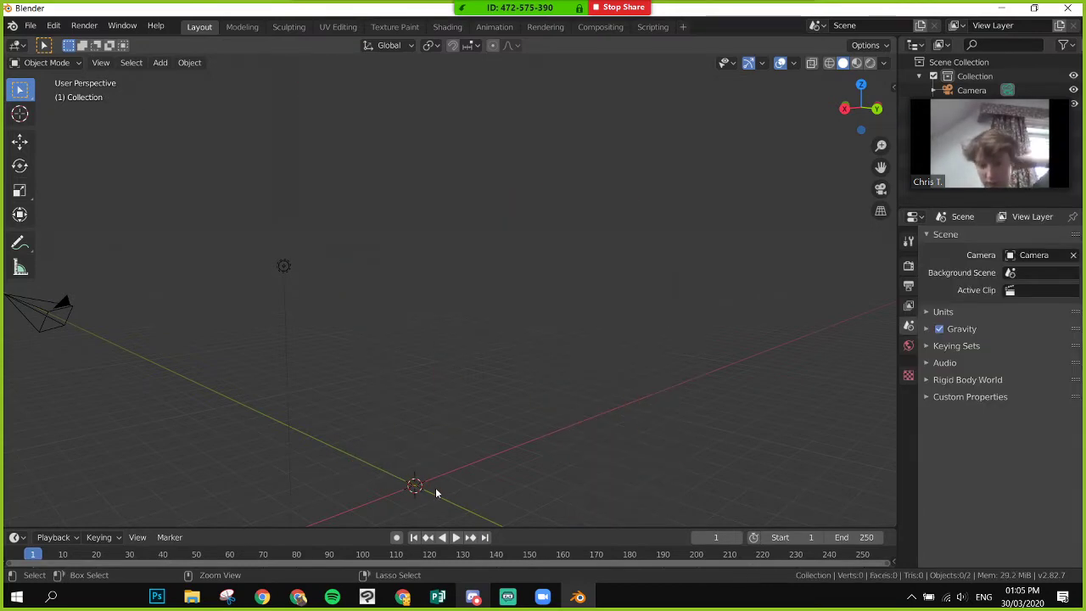
- Add a cube at the origin, and undo it together with the deletion to bring back the cat body without the rig
key("shift+a")
left_click(430, 485)
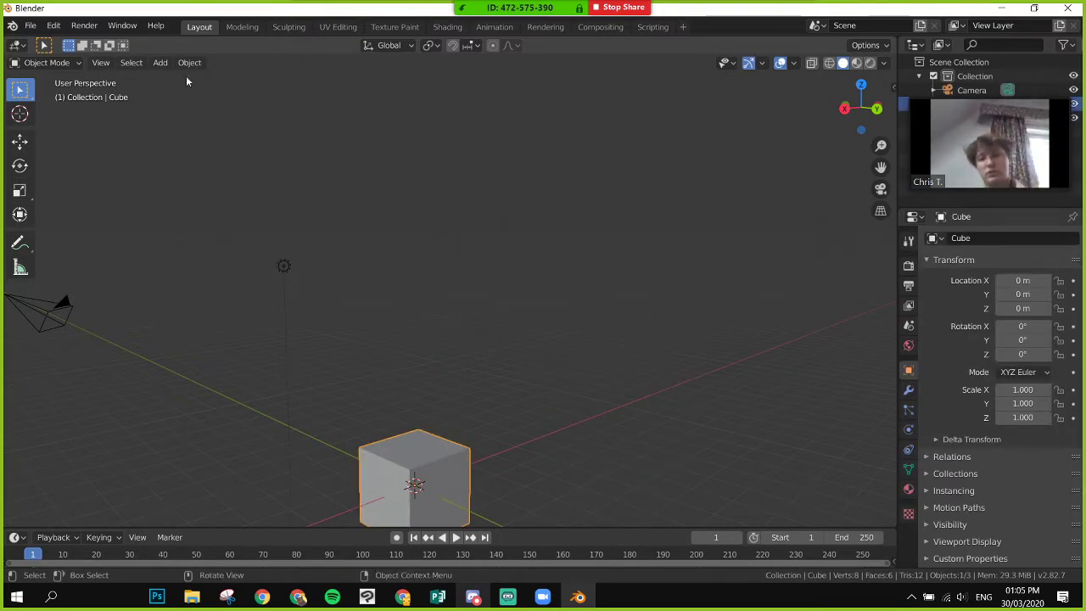
left_click(53, 26)
left_click(73, 41)
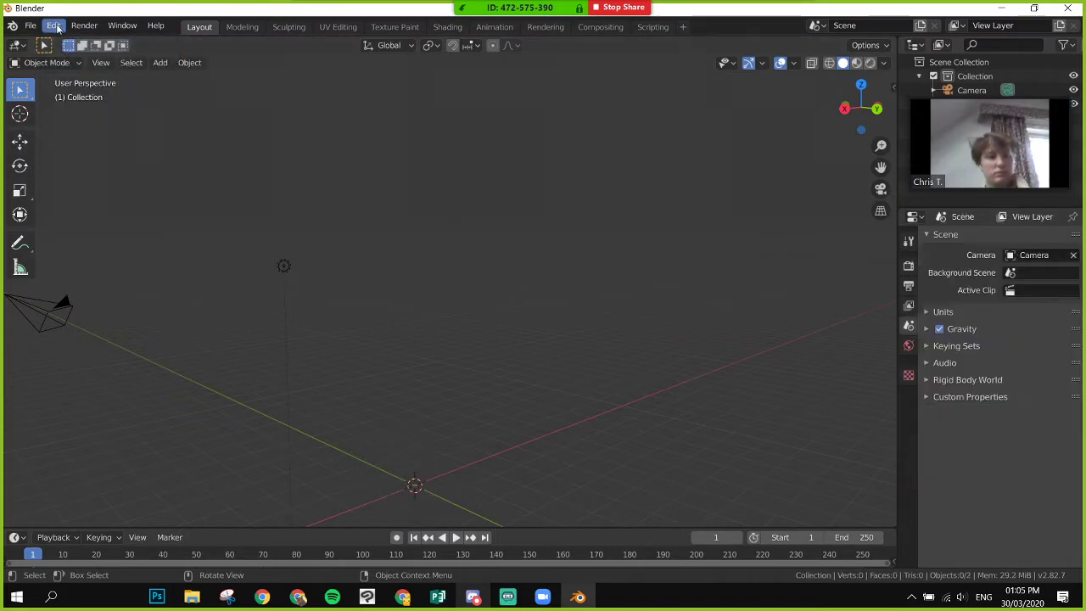
left_click(54, 26)
left_click(72, 41)
key("ctrl+z")
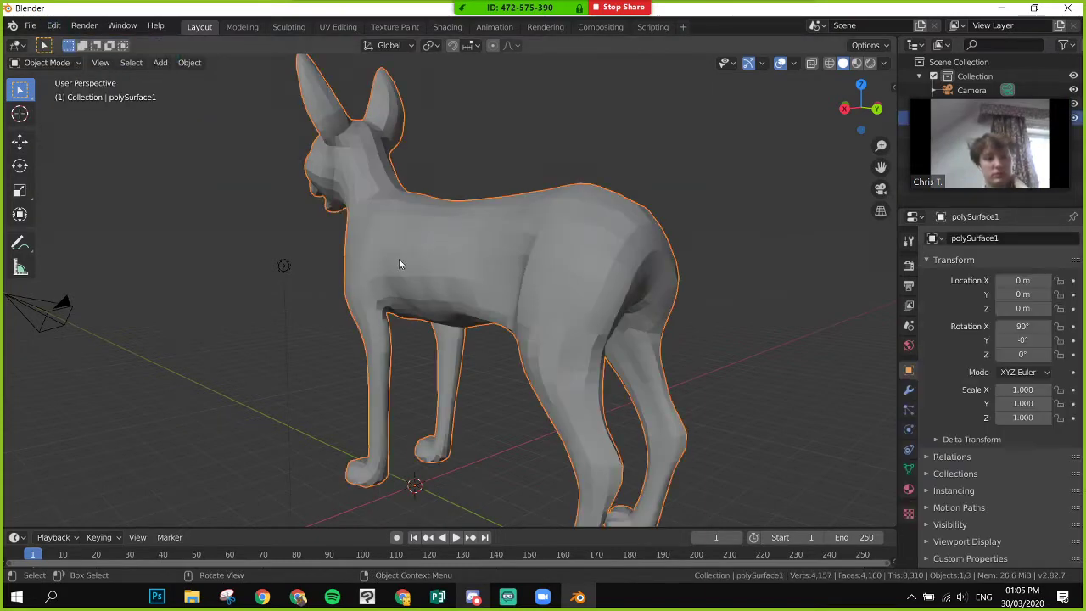
key("ctrl+z")
left_click(267, 407)
key("ctrl+z")
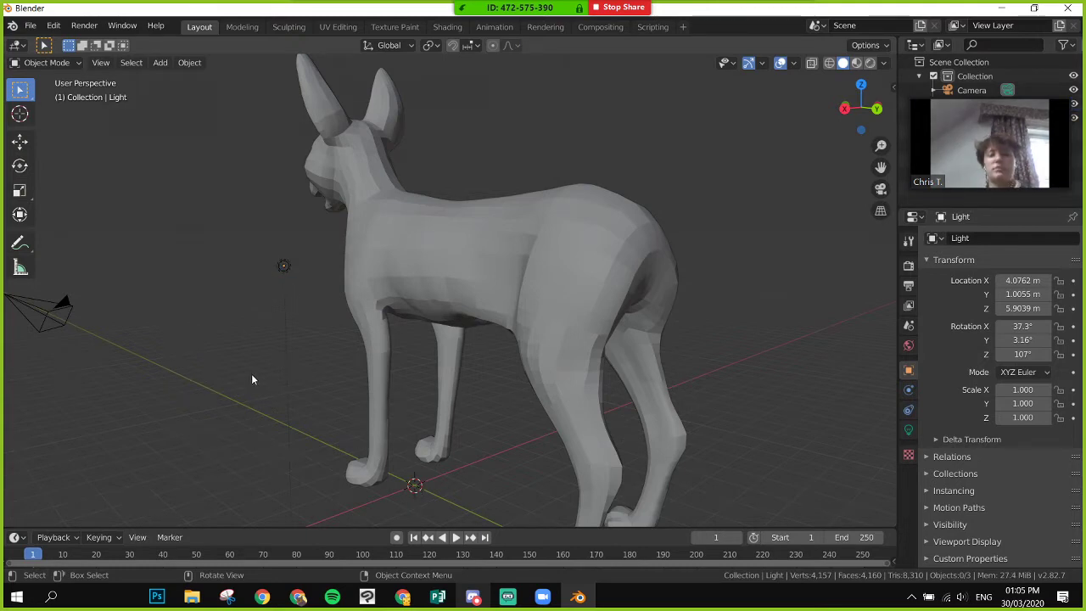
- View the whole cat model from the front and deselect it
left_click(442, 287)
scroll(174, 309, "down", 2)
scroll(195, 316, "up", 1)
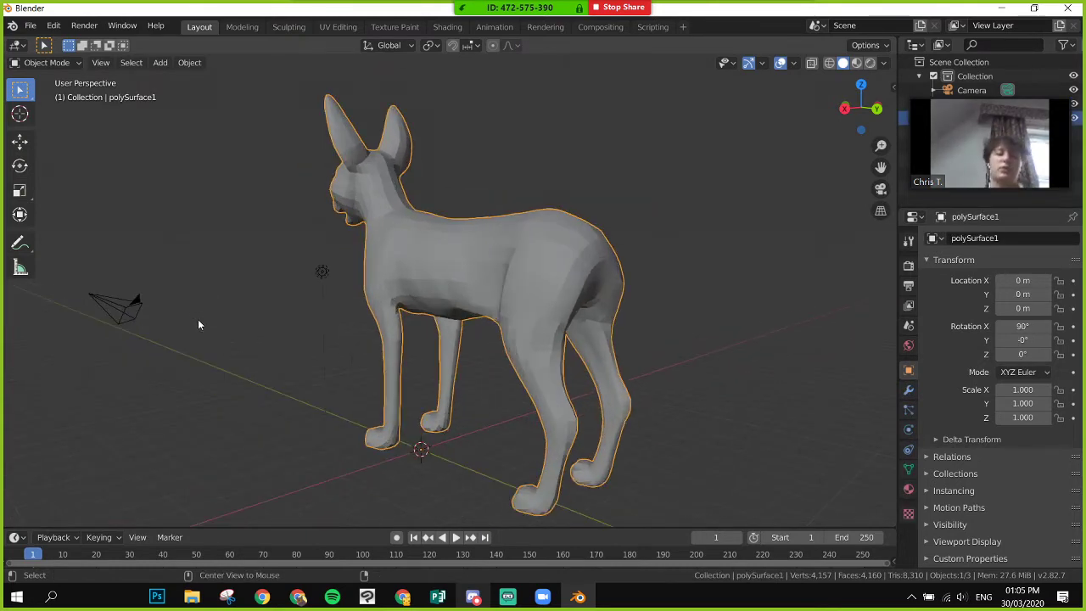
middle_click_drag(313, 339, 475, 338)
left_click(418, 434)
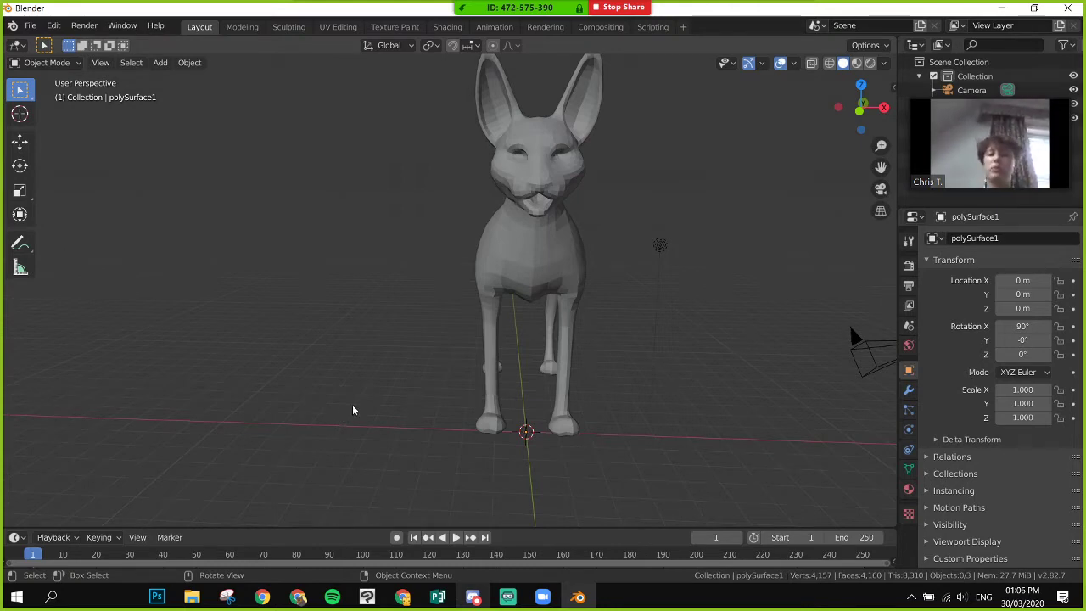
scroll(356, 408, "down", 2)
scroll(599, 428, "up", 1)
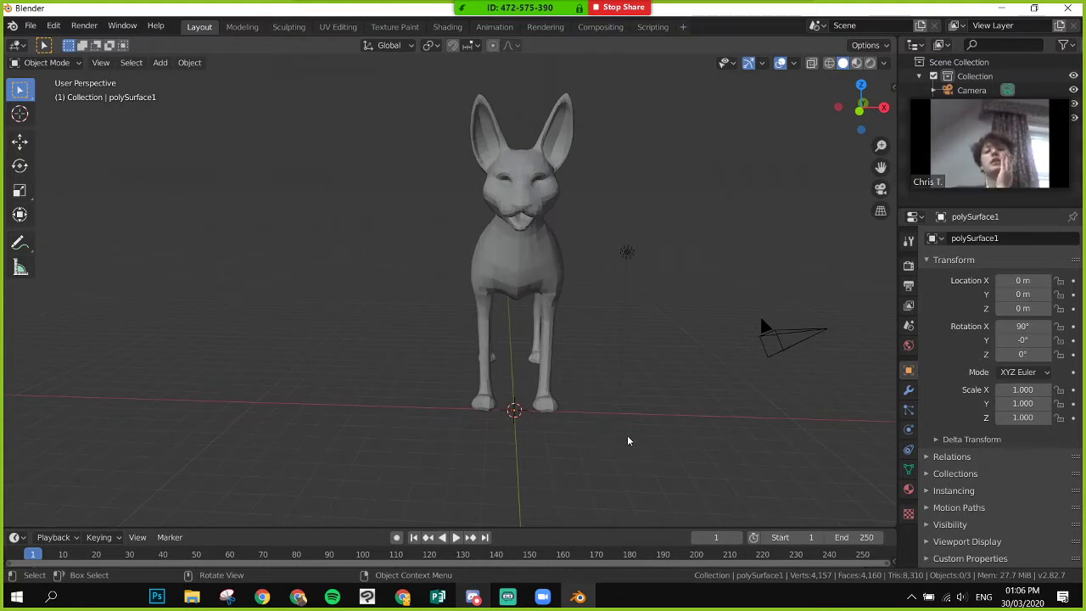
- Show the cat in right orthographic view and add a Cat (Meta-Rig) armature at the world origin
key("KP_3")
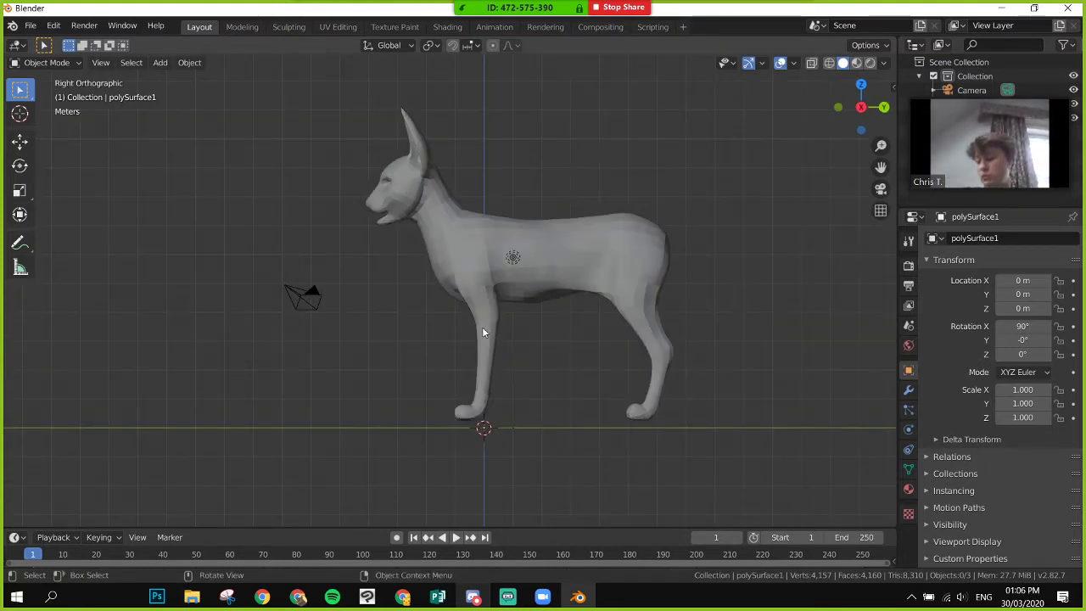
key("shift+a")
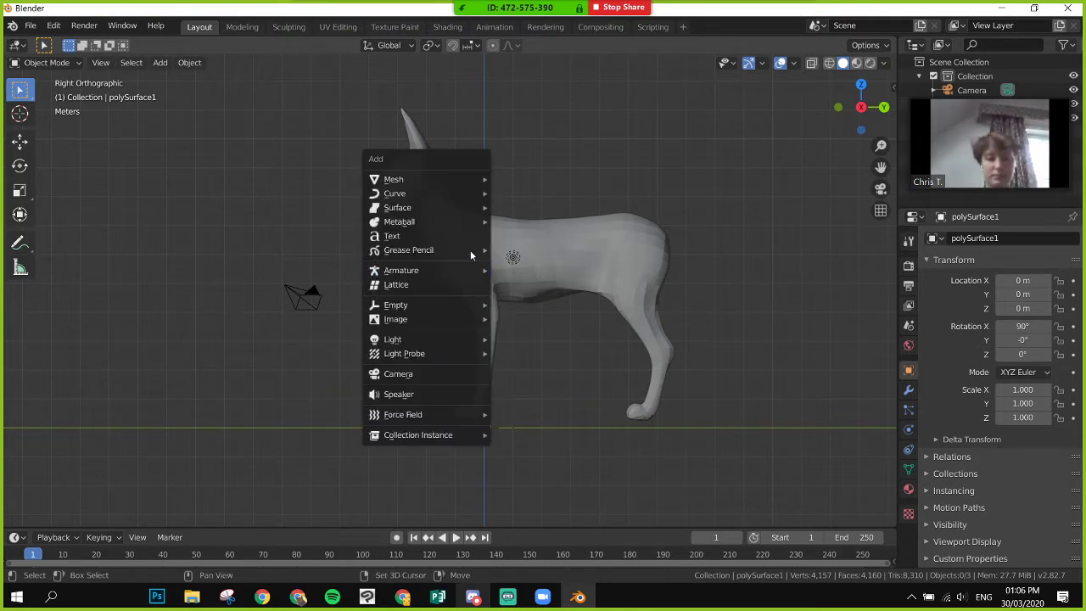
mouse_move(474, 254)
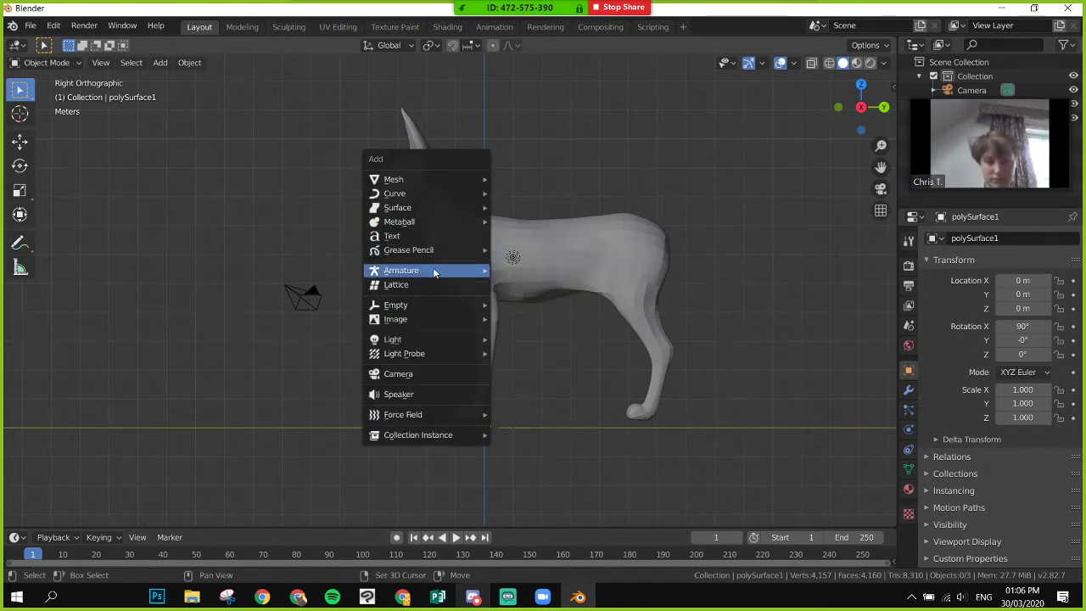
mouse_move(433, 269)
mouse_move(585, 311)
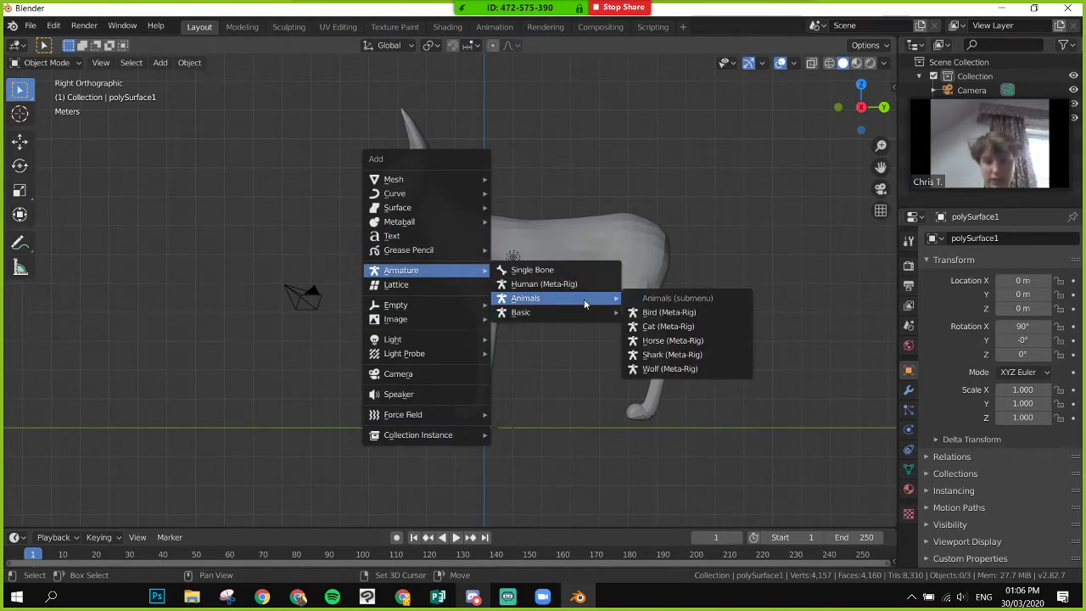
left_click(668, 327)
- Scale the metarig up along Y and Z until its back roughly reaches the height of the cat's back, and select the cat body
scroll(491, 434, "up", 1)
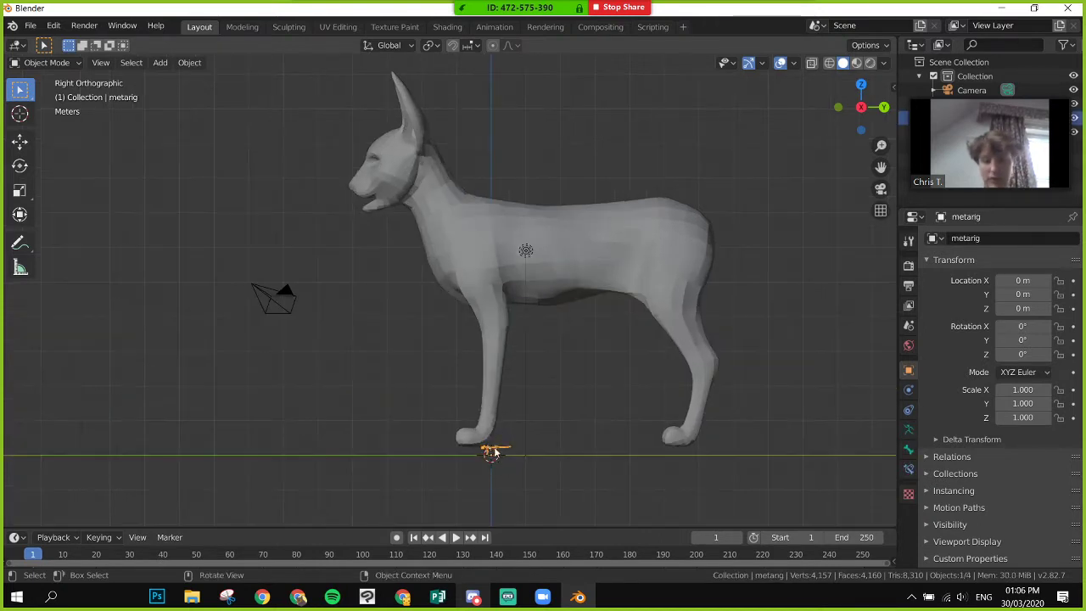
scroll(505, 466, "up", 2)
scroll(516, 471, "down", 3)
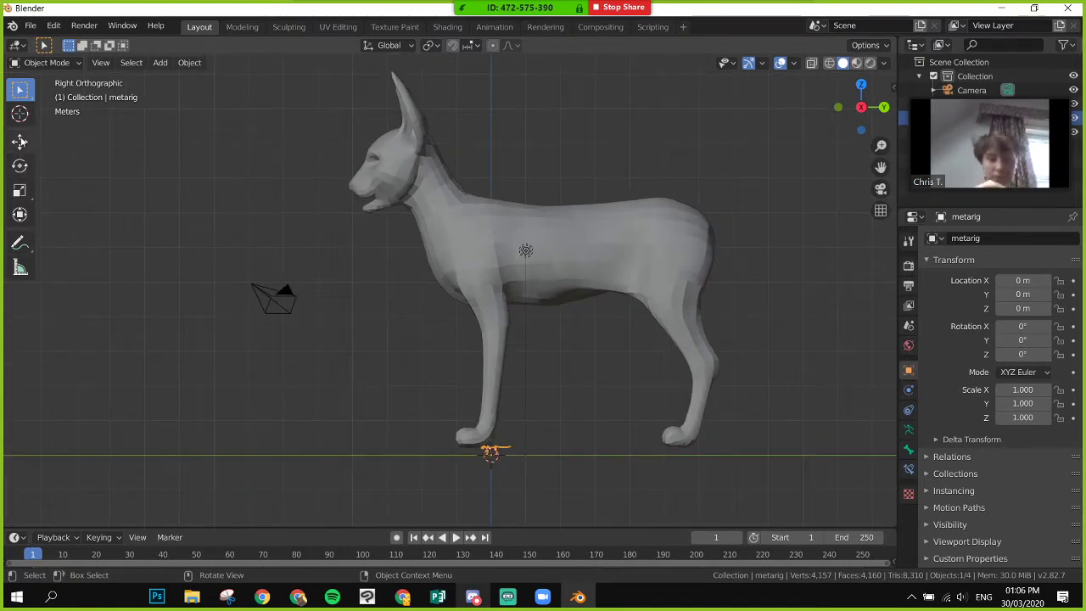
left_click(20, 191)
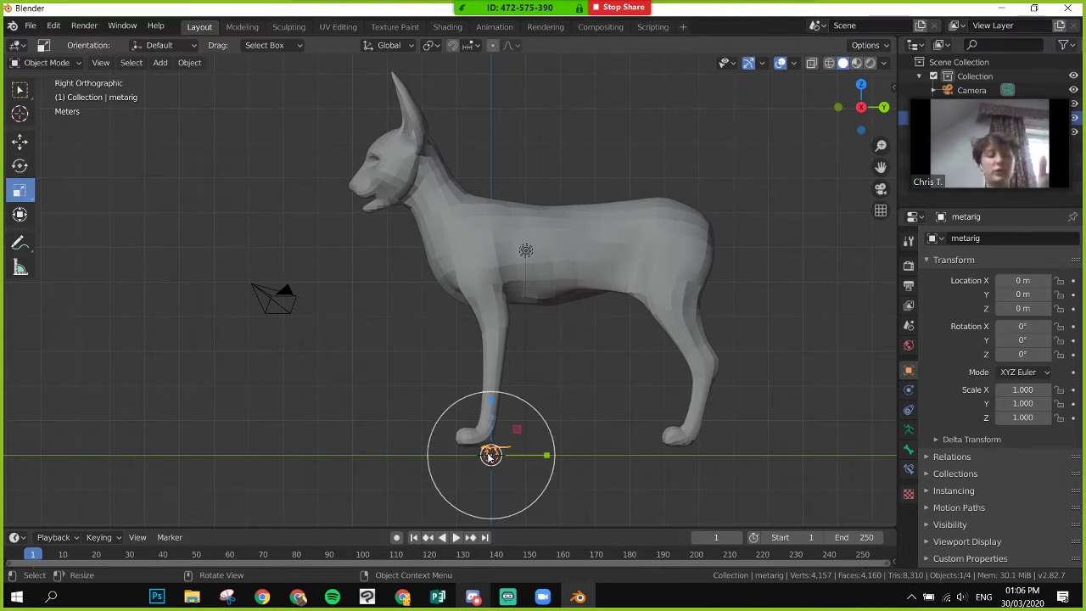
left_click_drag(521, 439, 102, 79)
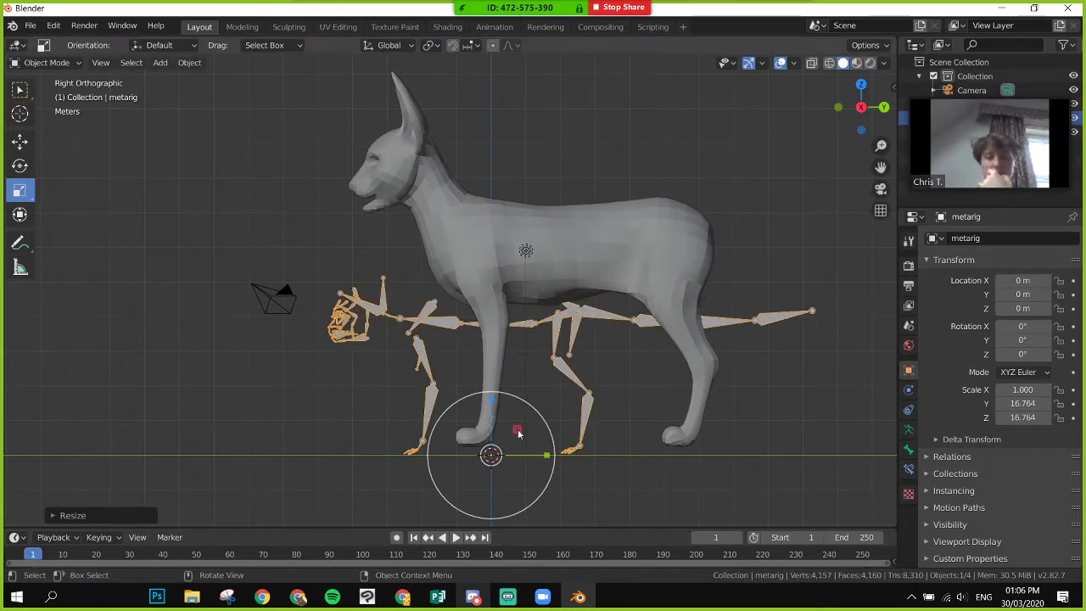
left_click_drag(521, 434, 538, 405)
left_click(536, 261)
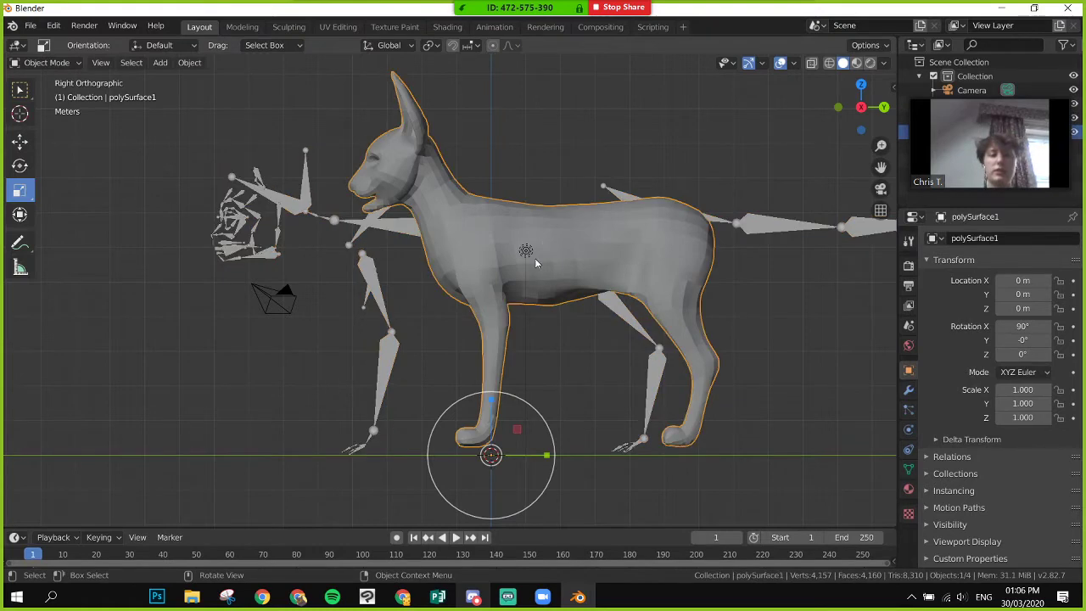
- Move the metarig to about 3.07 m in Y and 0.41 m in Z, and scale it uniformly down to about 27.11 in Y and Z
left_click(20, 141)
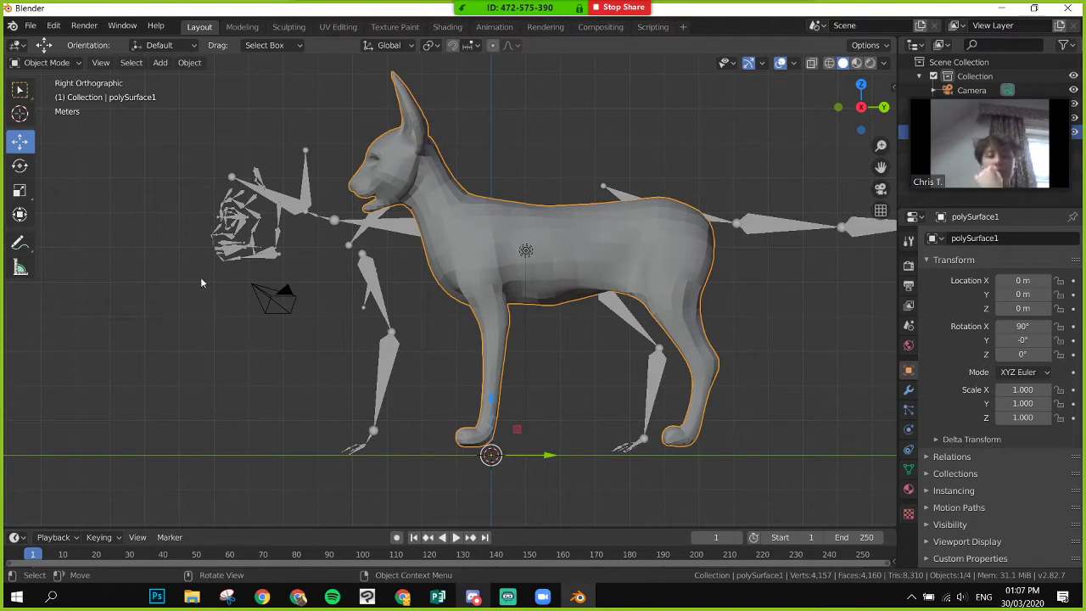
left_click(289, 212)
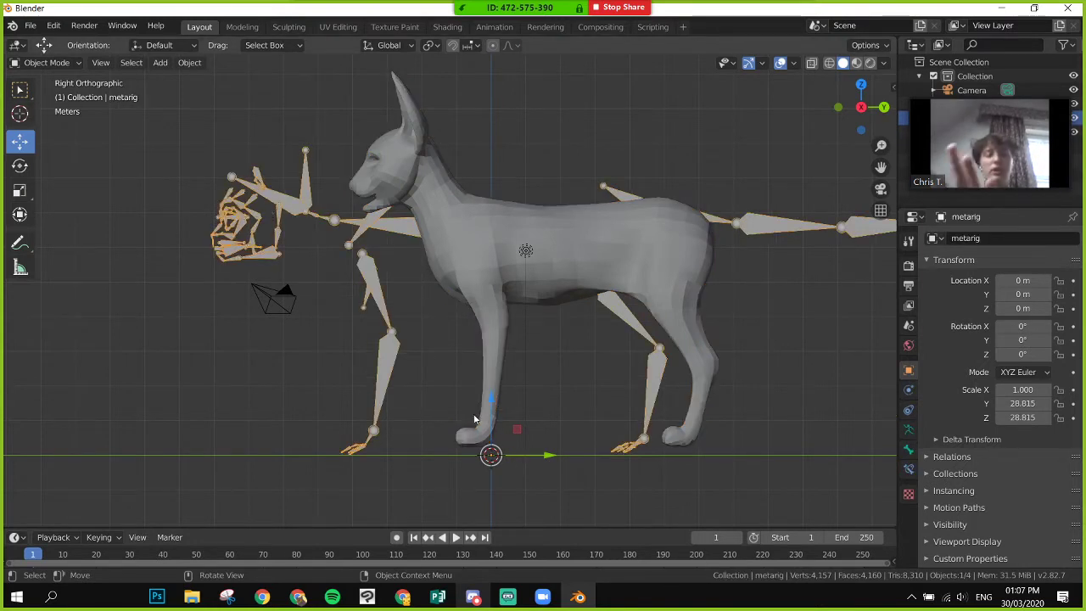
left_click_drag(490, 402, 507, 388)
left_click_drag(548, 439, 654, 456)
key("s")
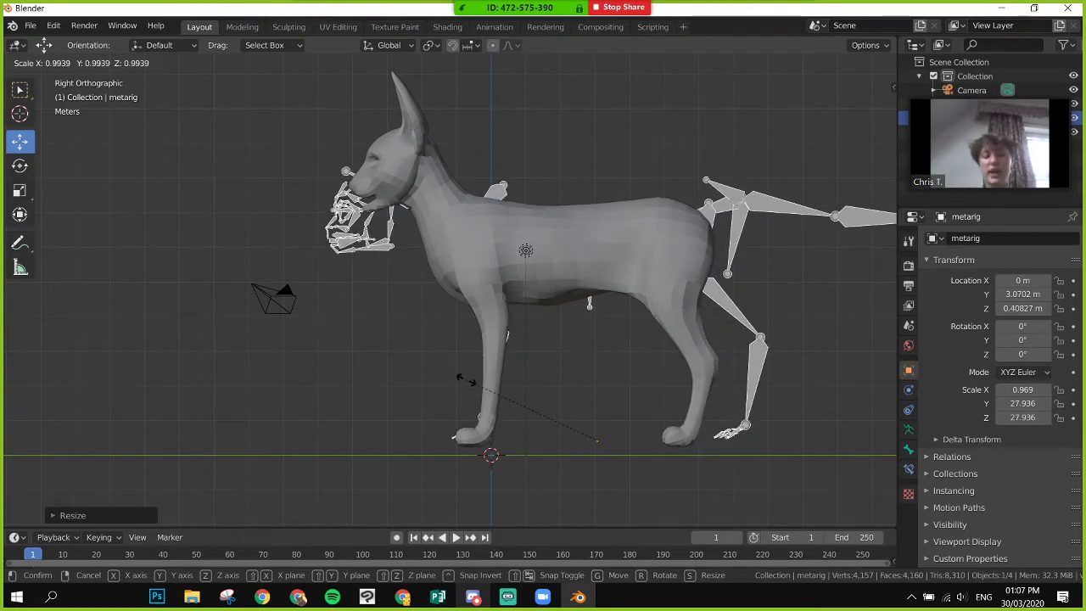
left_click(471, 386)
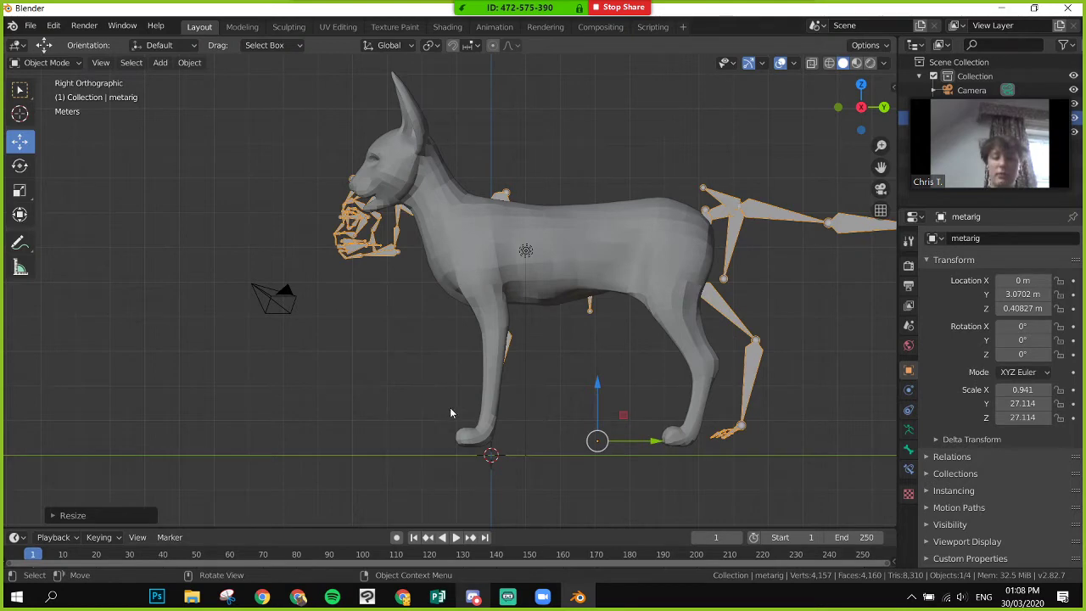
- Undo the metarig's moves, scaling and creation so that only the cat body remains, deselected
middle_click_drag(398, 400, 528, 412)
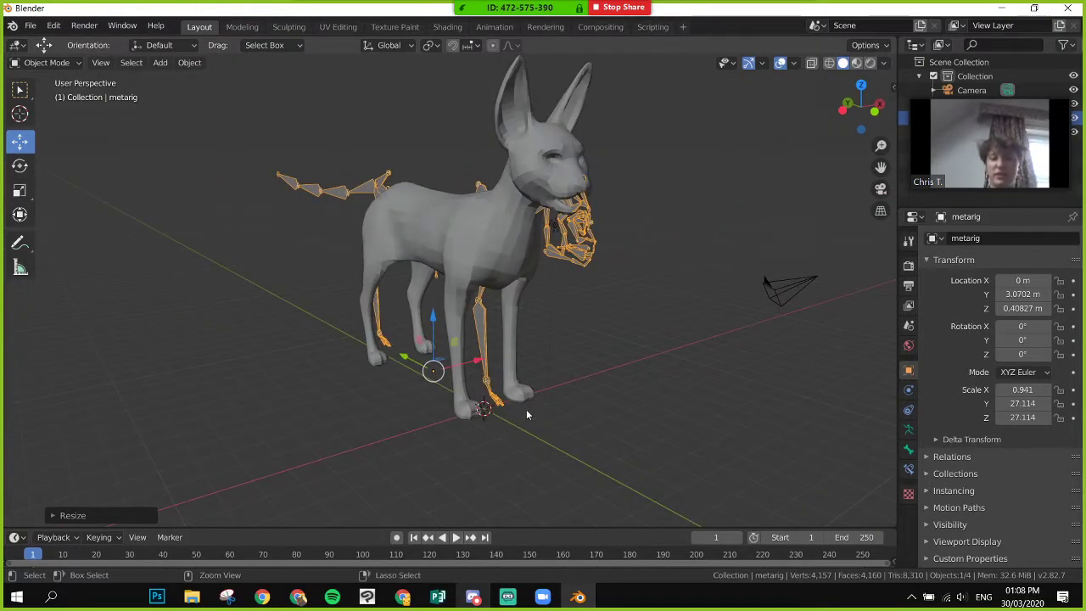
key("ctrl+z")
key("ctrl+z")
key("ctrl+z")
key("ctrl+z")
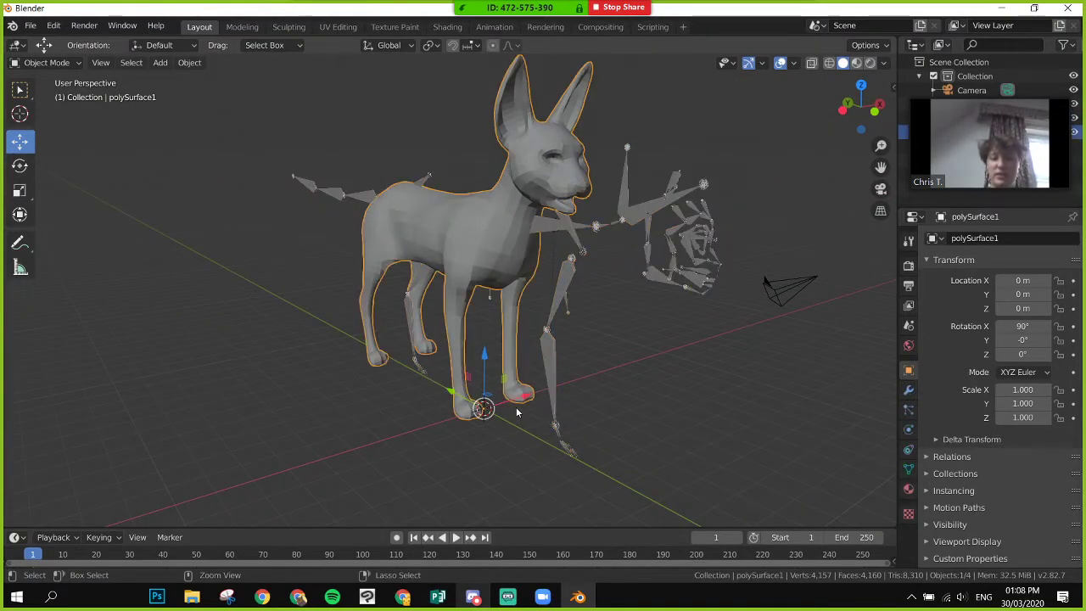
key("ctrl+z")
key("ctrl+z")
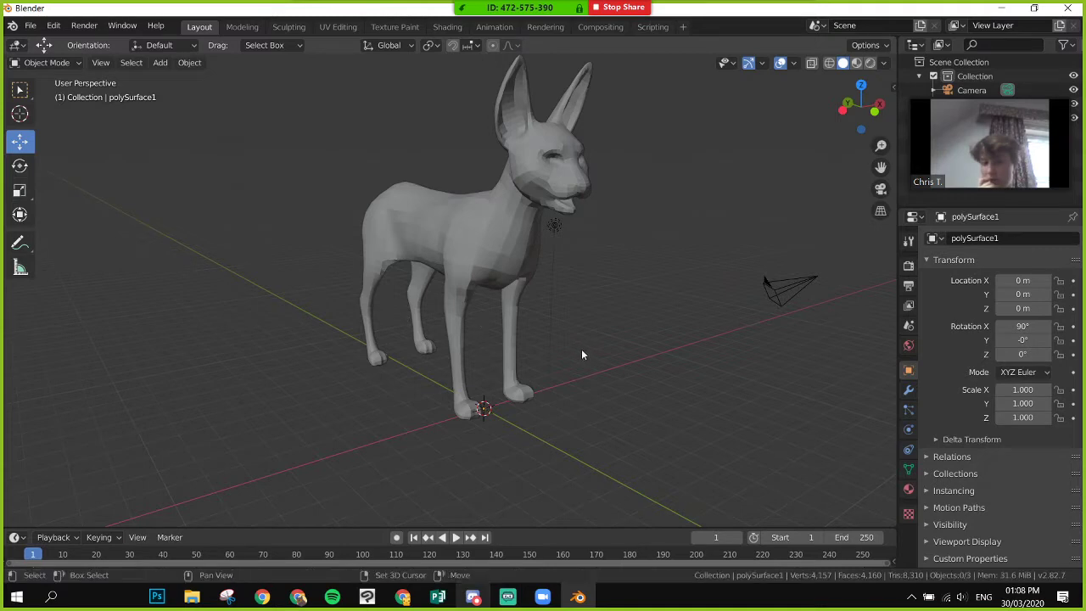
- Add a Cat (Meta-Rig) armature at the world origin, scale it uniformly to about 28.27, and deselect it
key("shift+s")
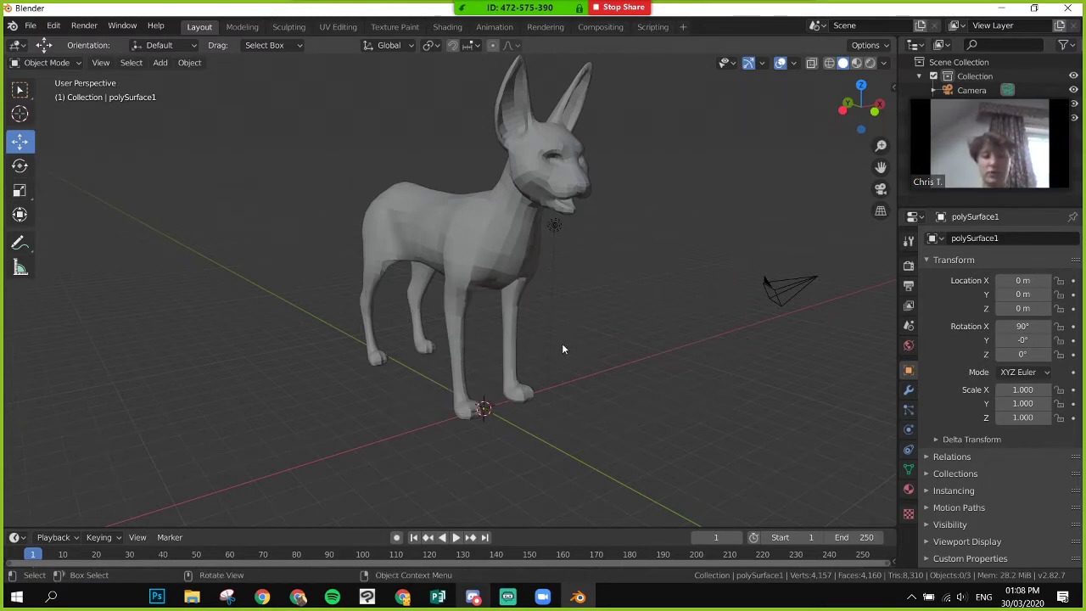
key("shift+a")
mouse_move(535, 342)
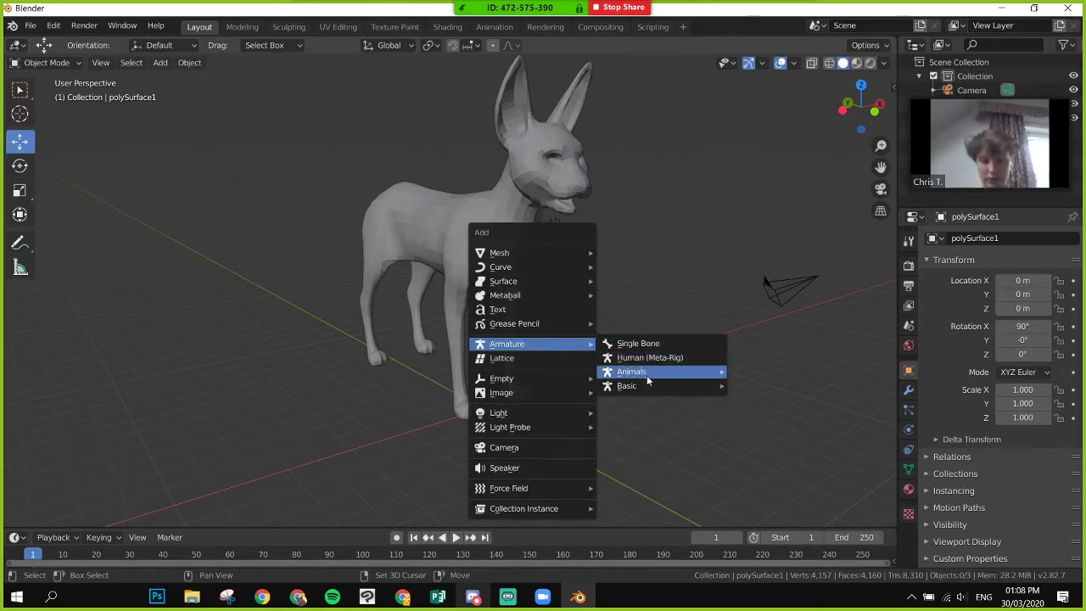
mouse_move(649, 373)
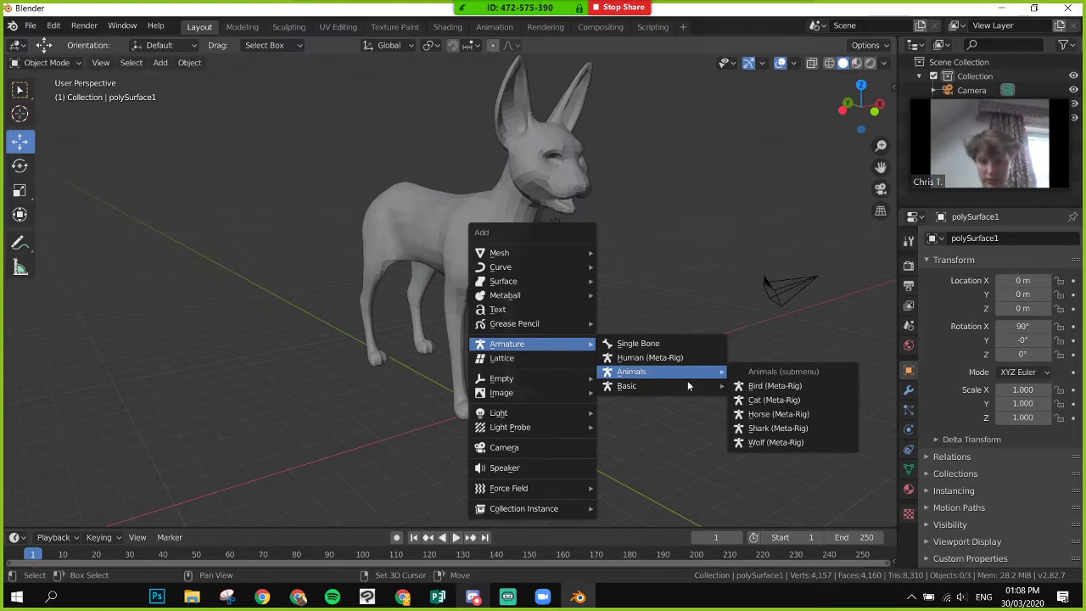
left_click(777, 400)
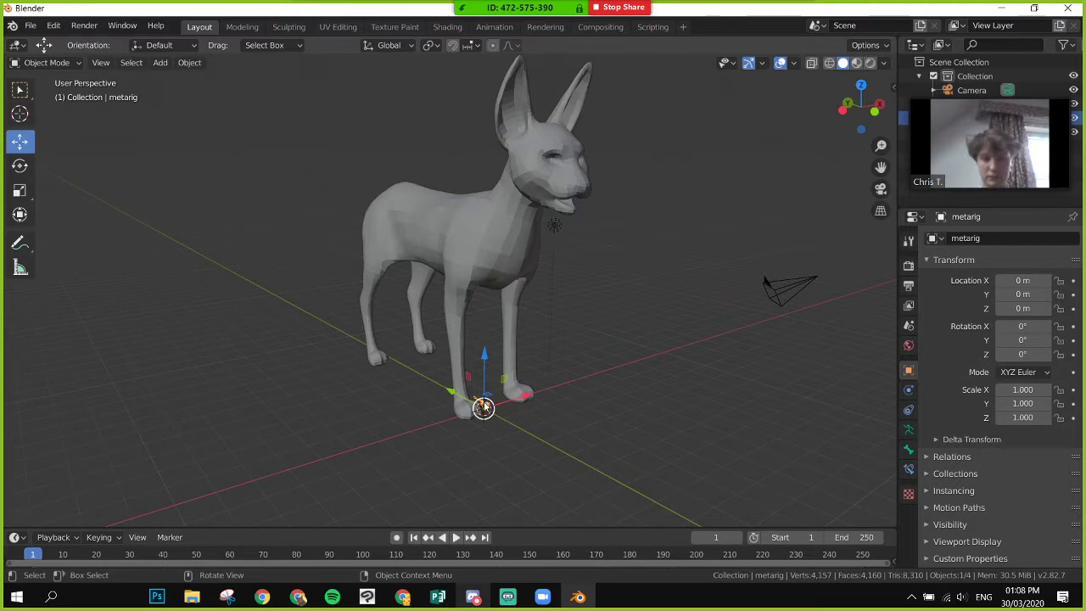
key("s")
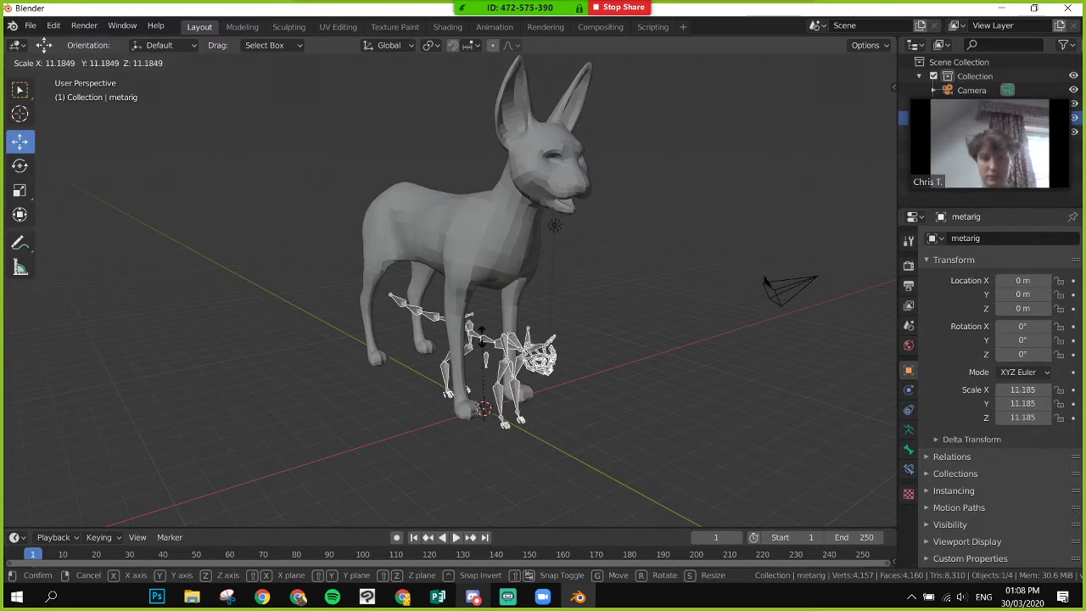
left_click(483, 226)
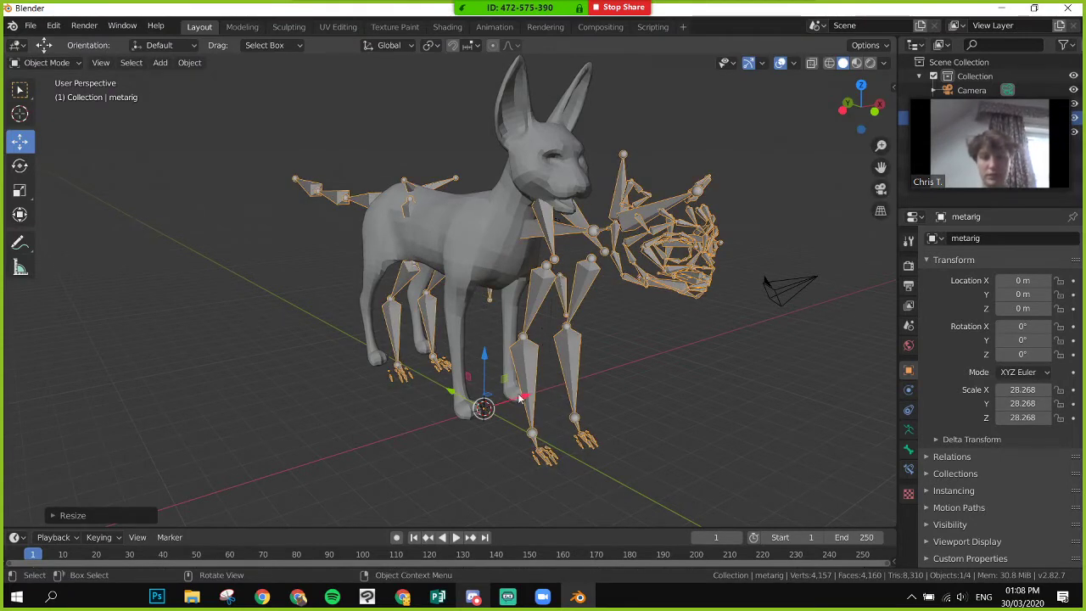
left_click(396, 421)
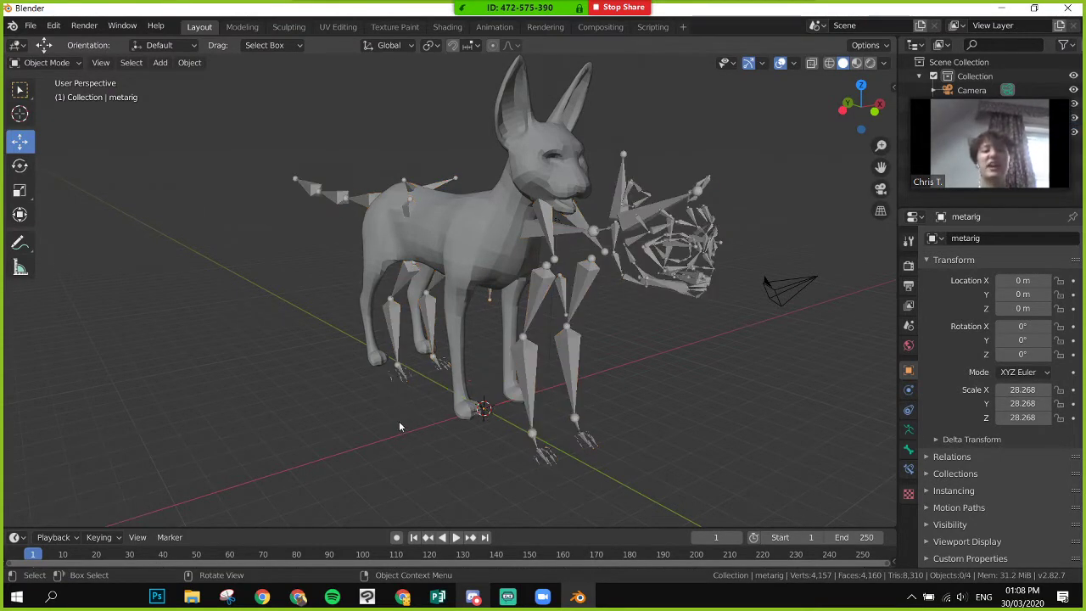
- Move the metarig towards the cat's rear to about 1.61 m in Y and raise it to about 0.33 m in Z
middle_click_drag(398, 421, 488, 410, "alt")
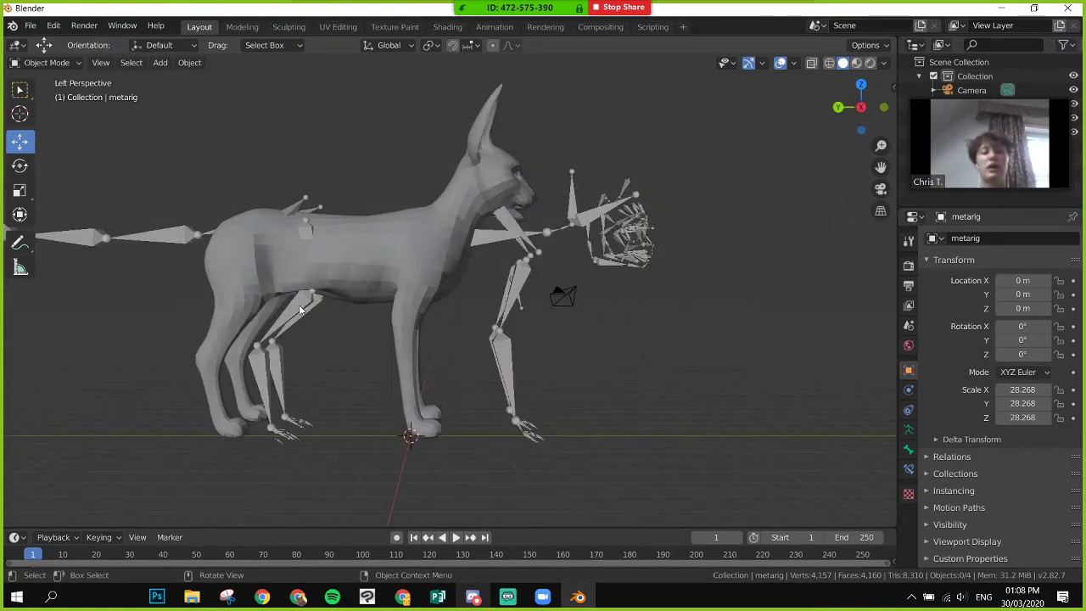
middle_click_drag(424, 380, 607, 356)
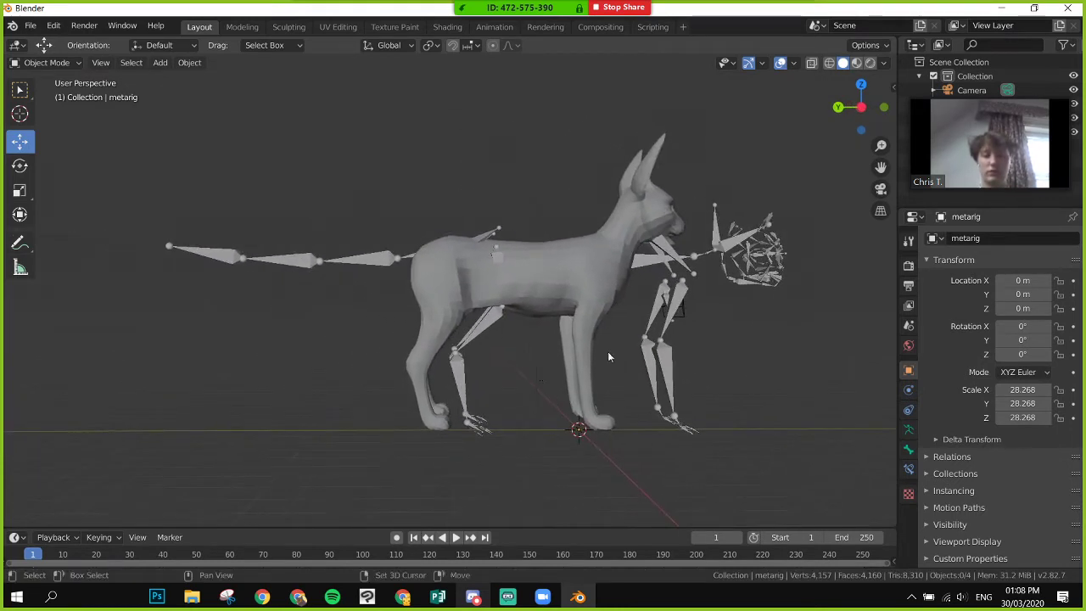
left_click(645, 265)
left_click_drag(524, 434, 479, 439)
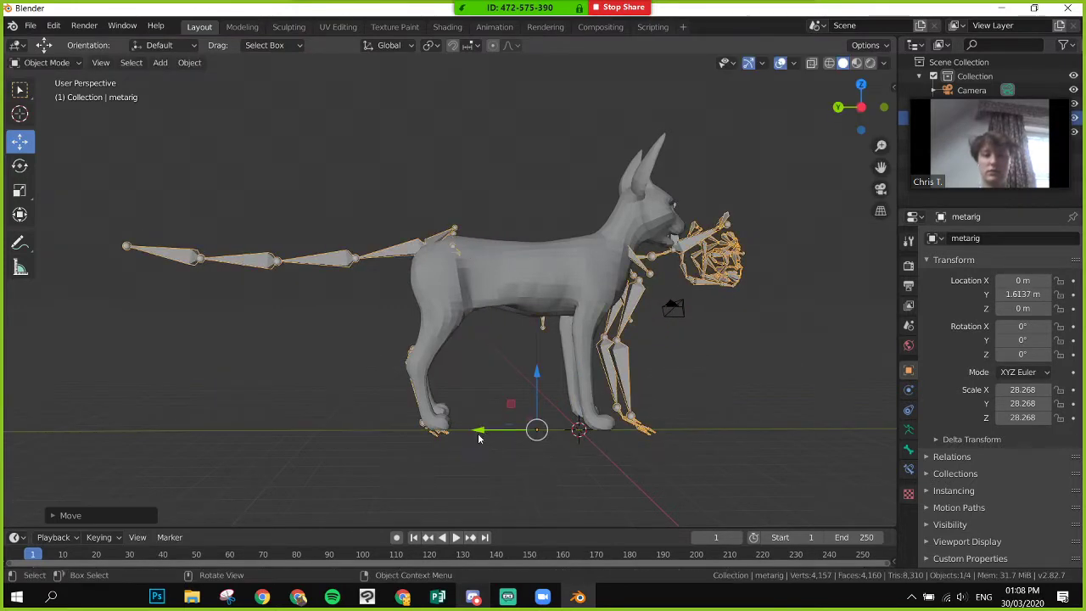
left_click_drag(536, 375, 533, 363)
middle_click_drag(526, 416, 519, 469)
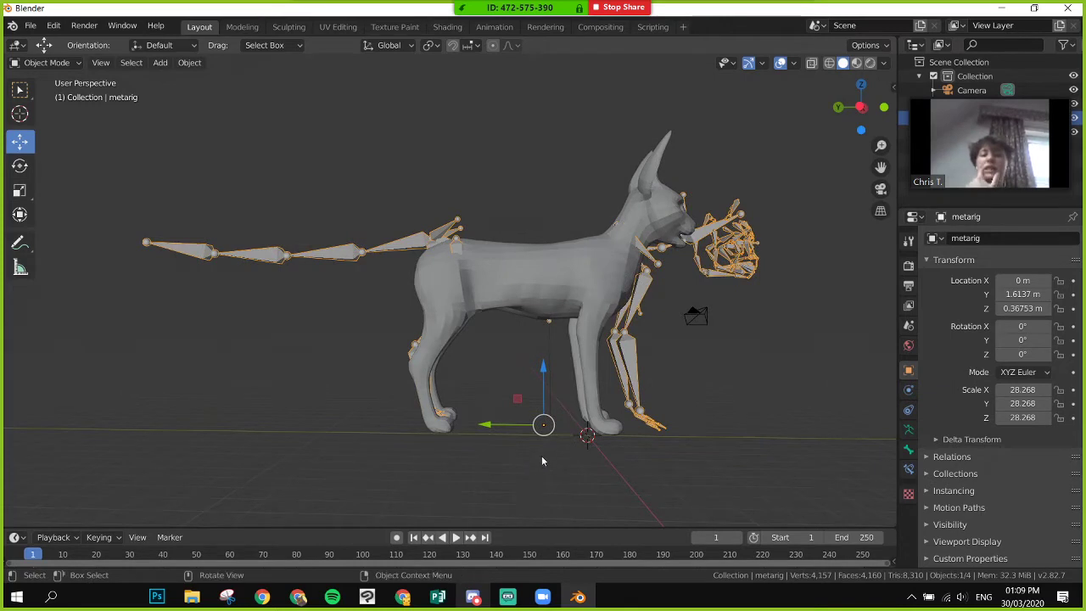
left_click_drag(543, 368, 539, 373)
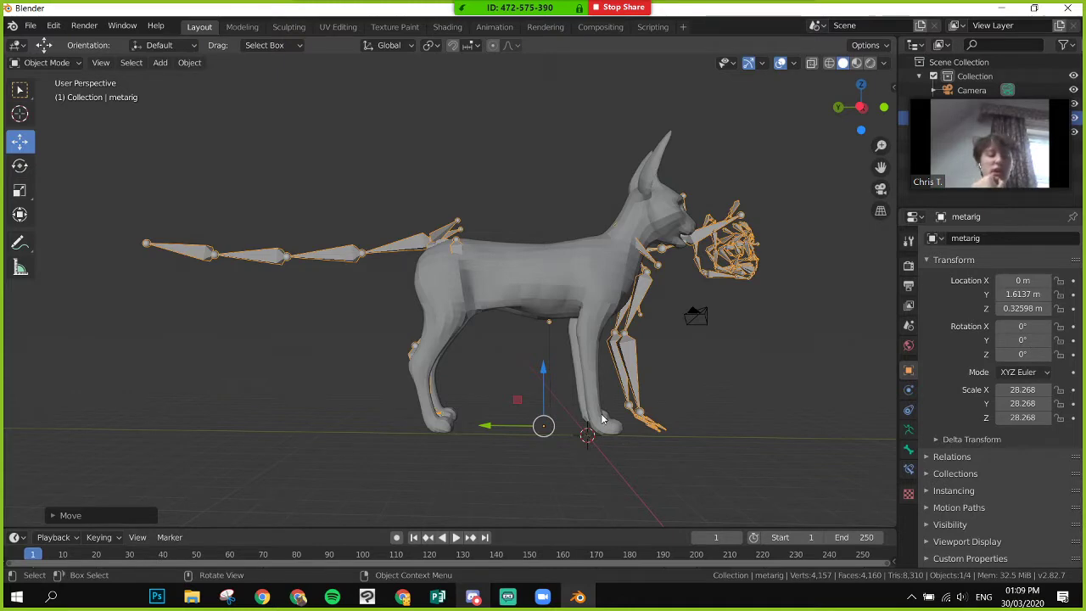
- Try scaling the metarig up uniformly and squeezing it along Y alone, and undo both attempts
key("s")
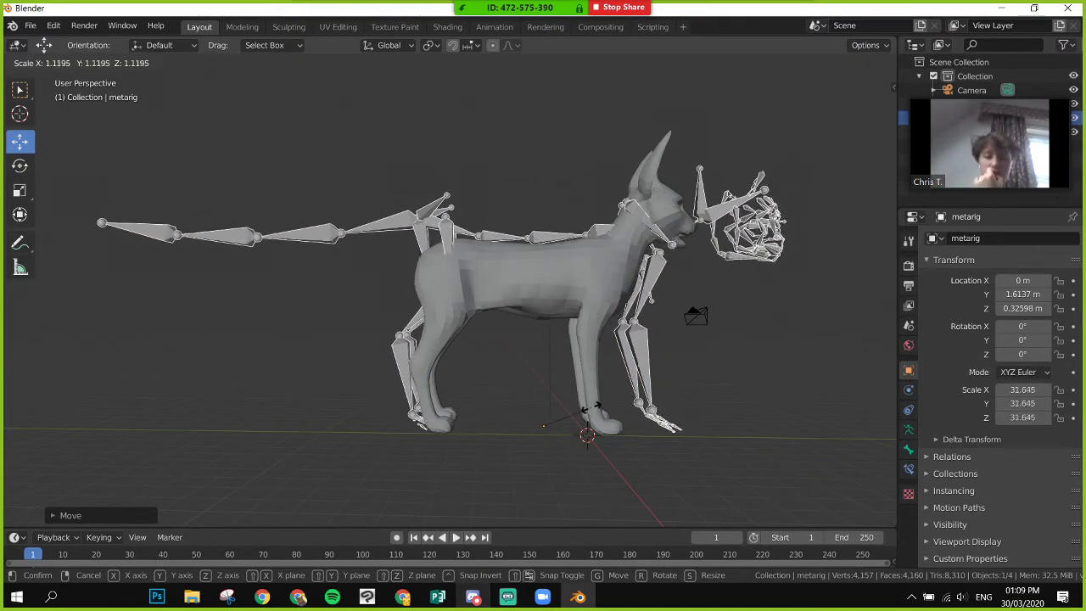
left_click(588, 408)
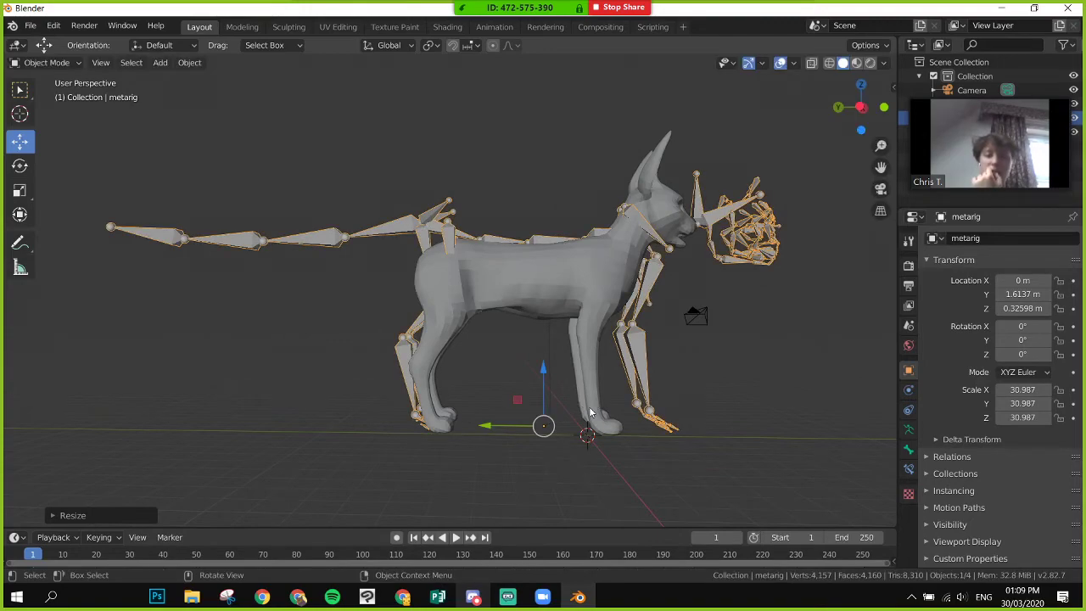
key("ctrl+z")
key("s")
key("y")
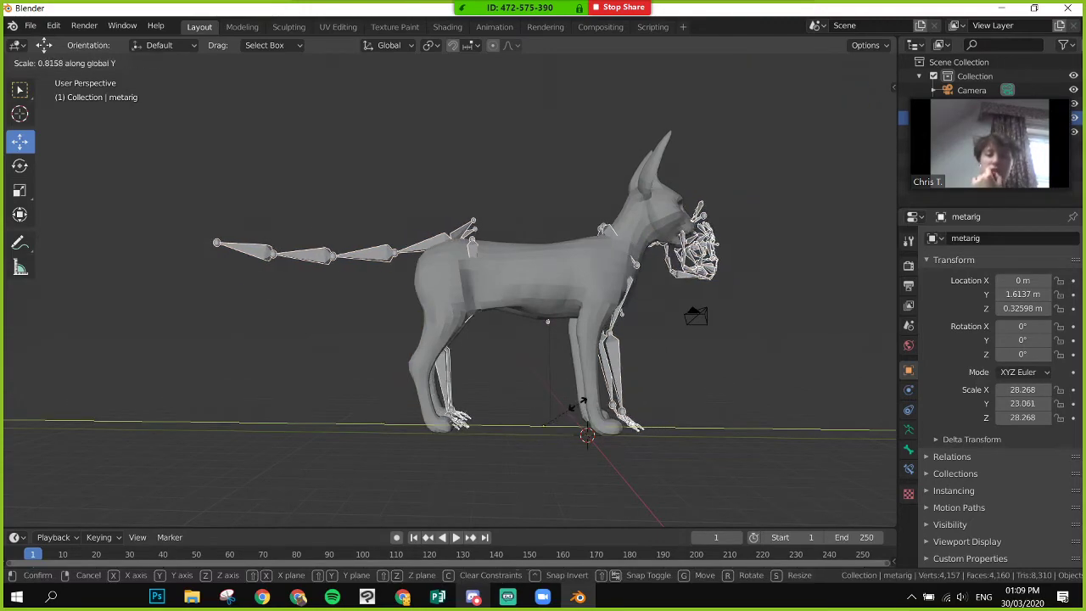
key("y")
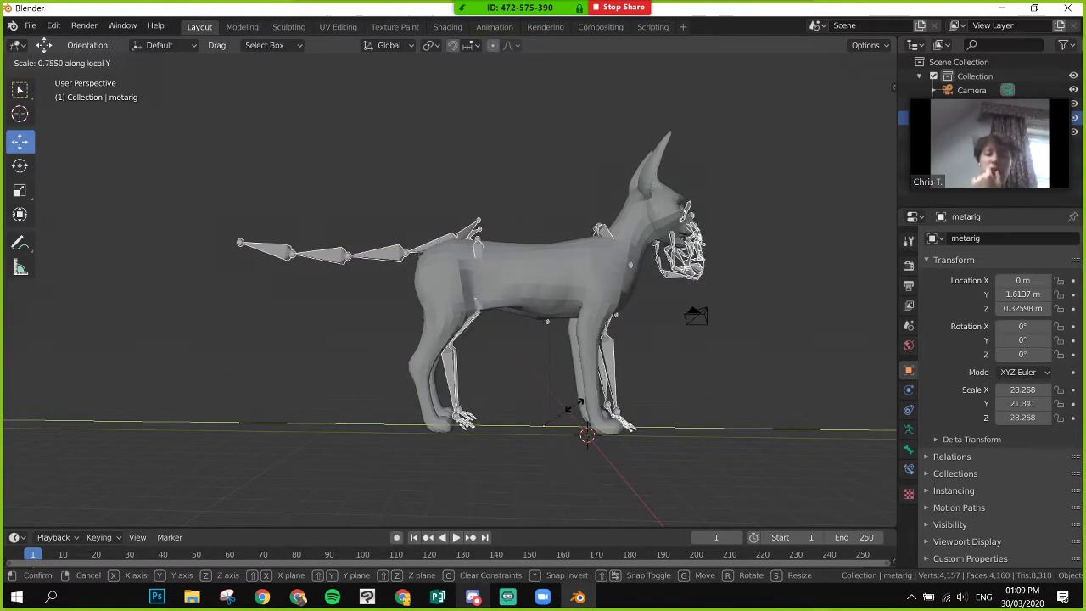
key("y")
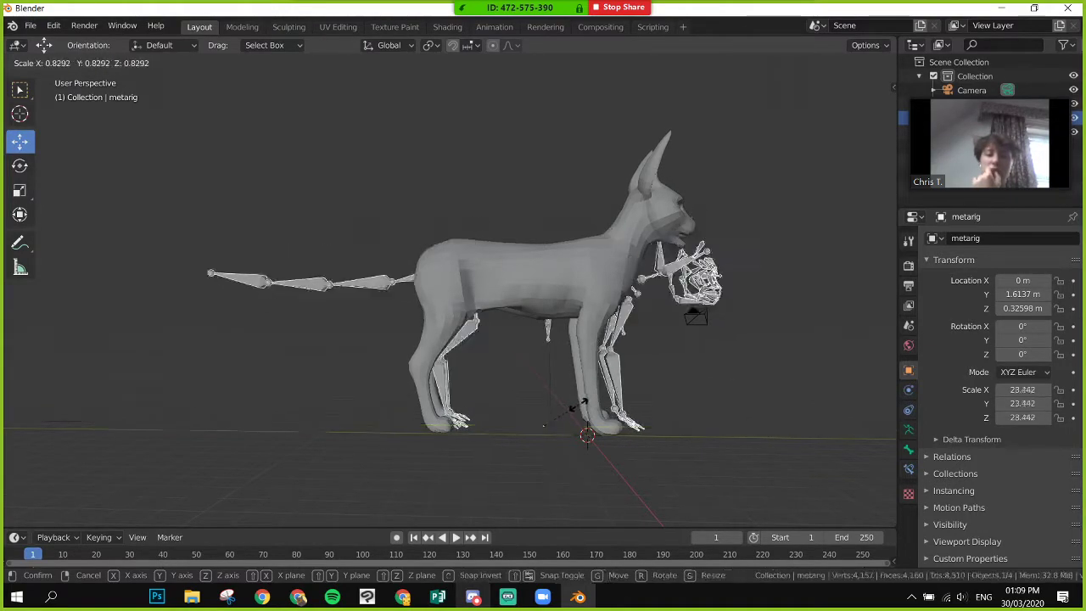
key("y")
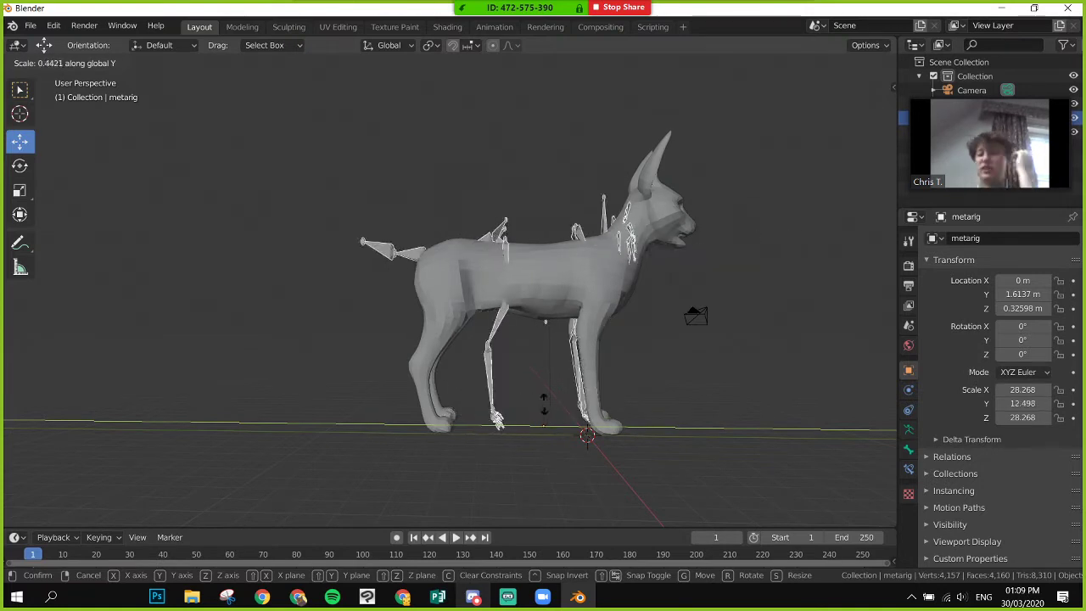
left_click(564, 407)
key("ctrl+z")
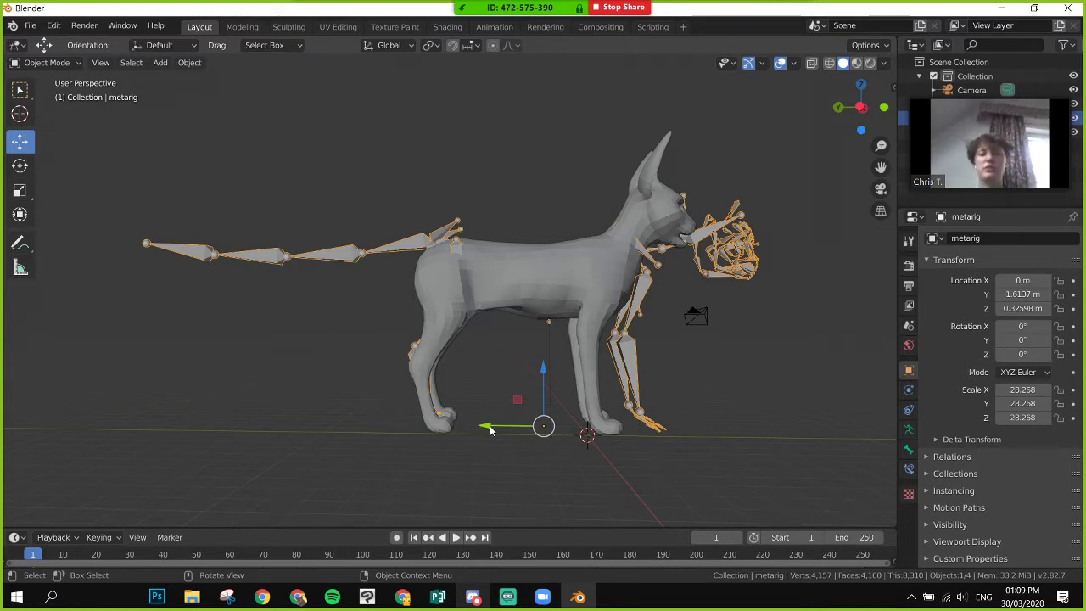
- Move the metarig farther back to about 2.40 m in Y, and put it in Edit Mode with X-ray display on
left_click_drag(485, 426, 466, 428)
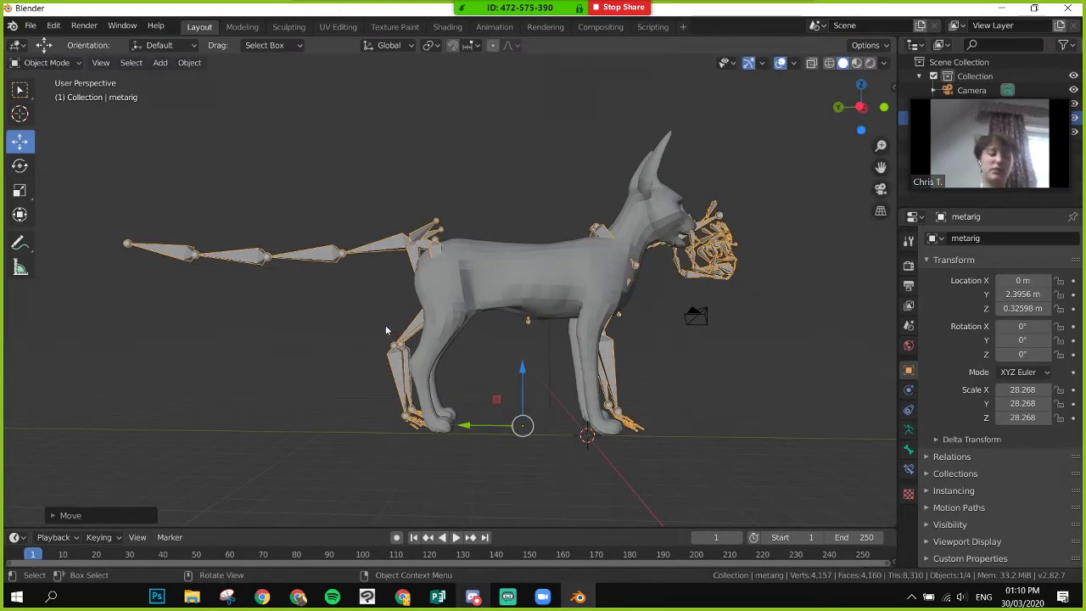
key("Tab")
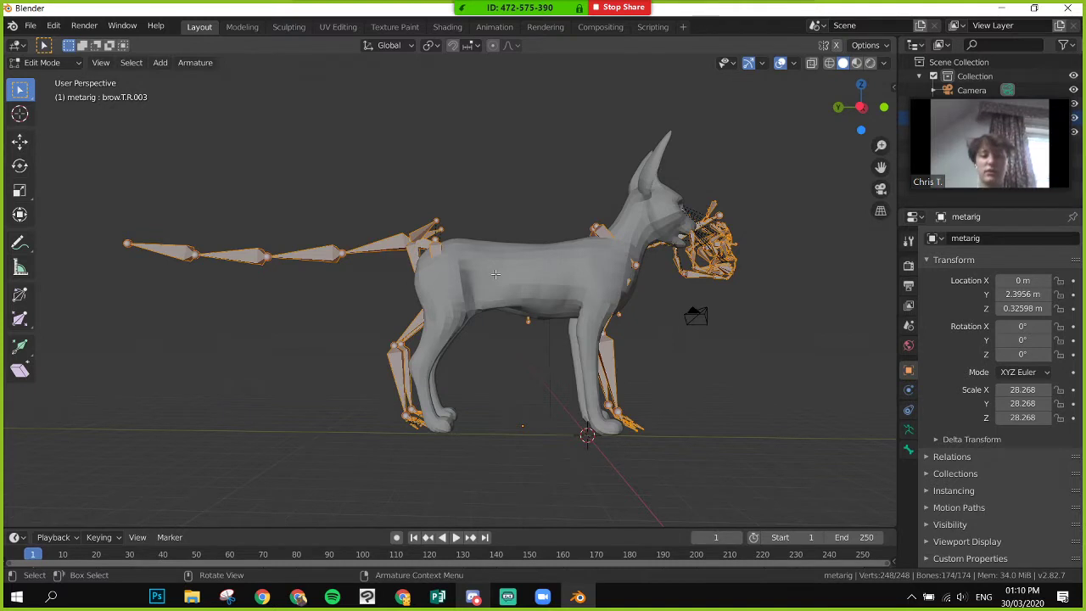
key("alt+z")
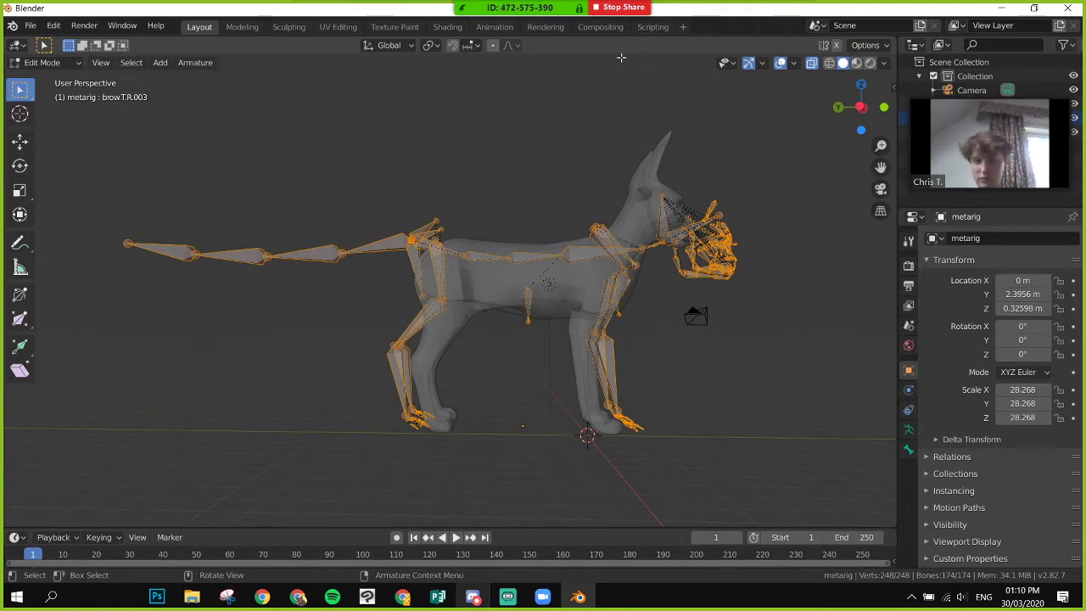
- Stop sharing the screen in Zoom and examine the host's shared Blender demonstration in full-screen view
left_click(617, 8)
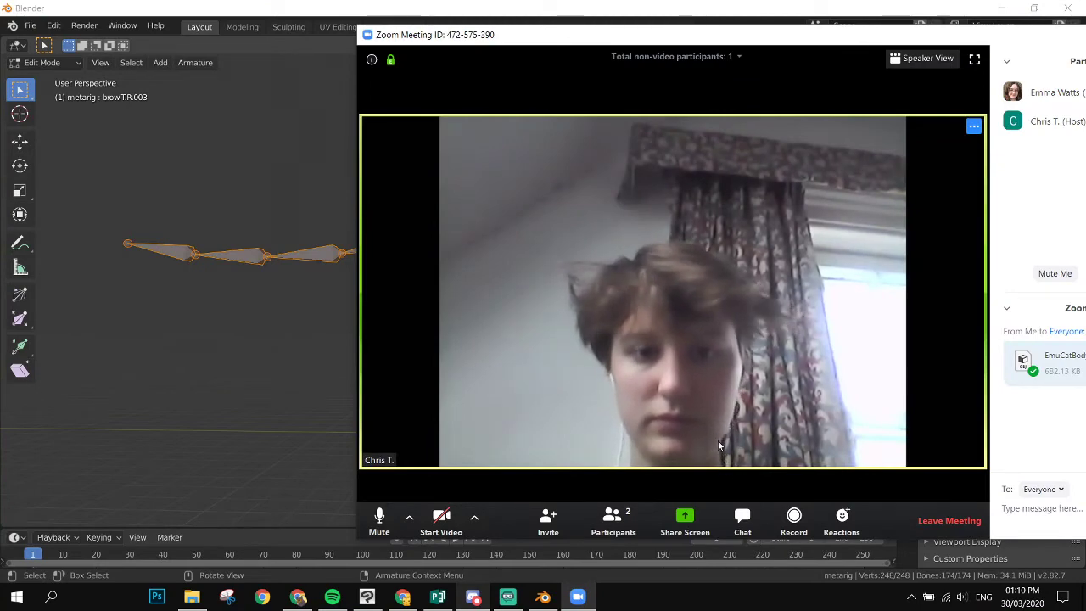
double_click(665, 364)
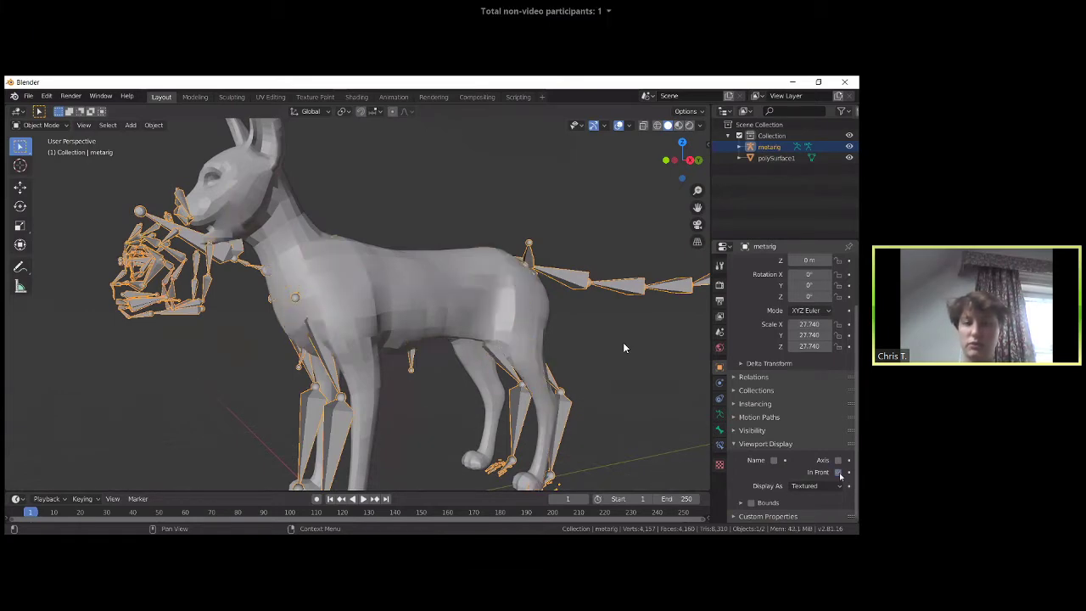
key("Escape")
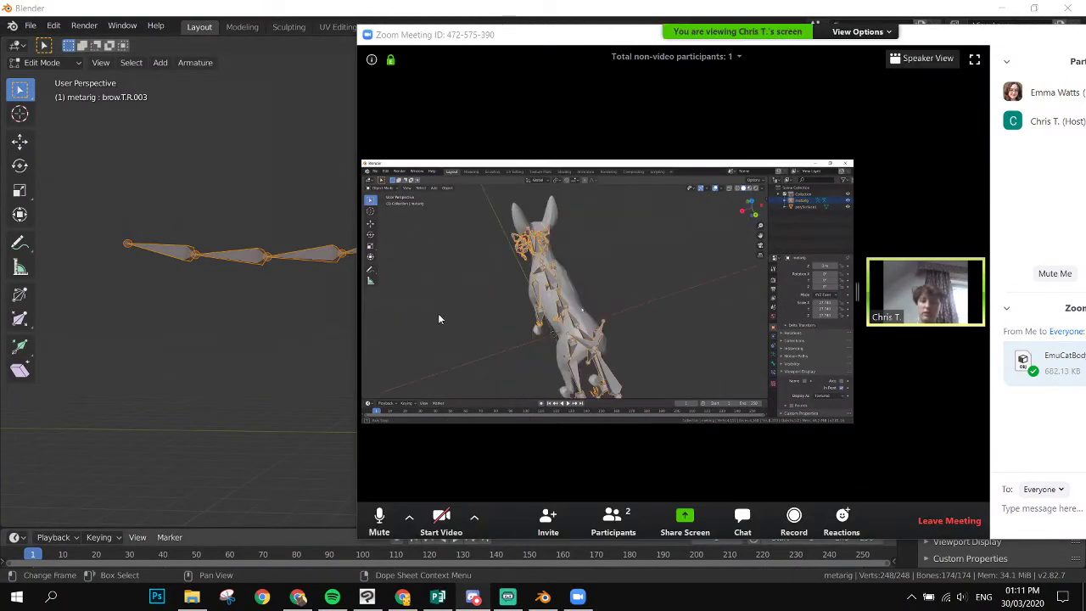
- Shrink and move the Zoom window to uncover Blender's object properties, and show Blender's World properties before returning to Zoom
left_click_drag(358, 543, 543, 437)
left_click_drag(691, 38, 329, 70)
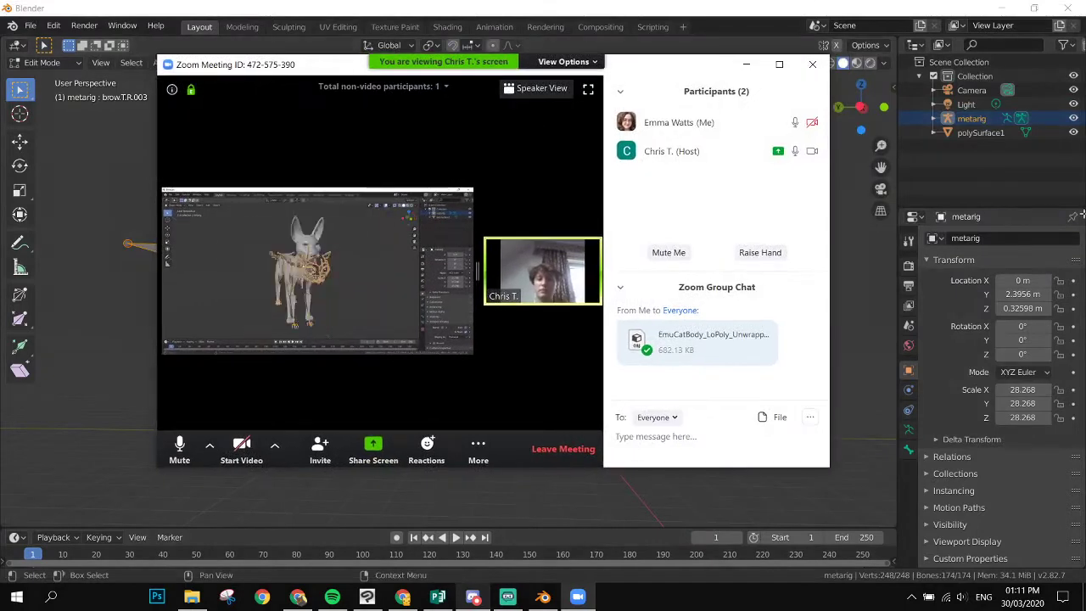
left_click(907, 348)
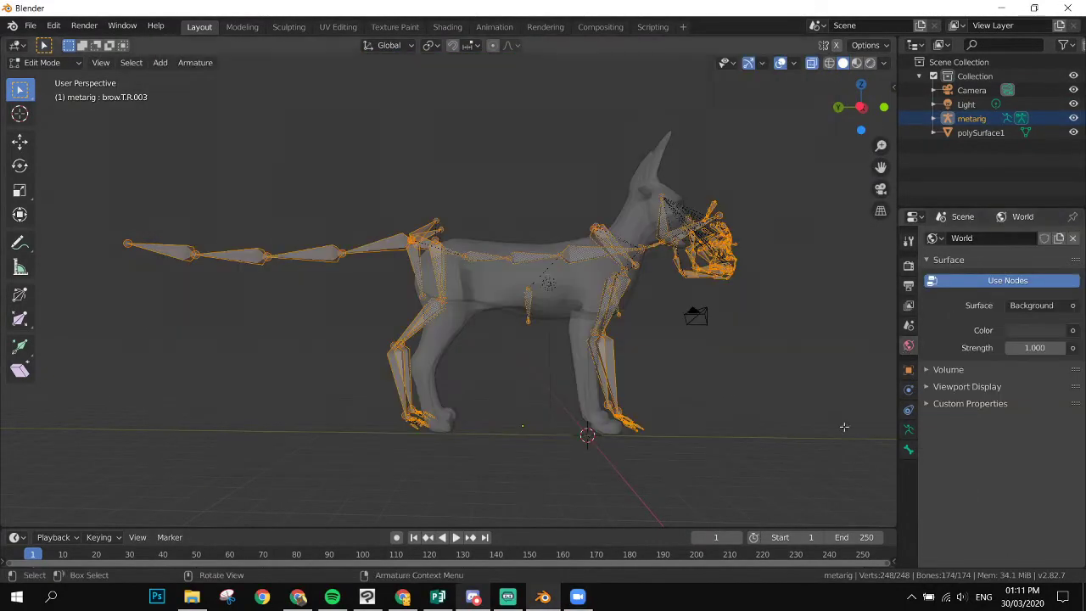
left_click(580, 600)
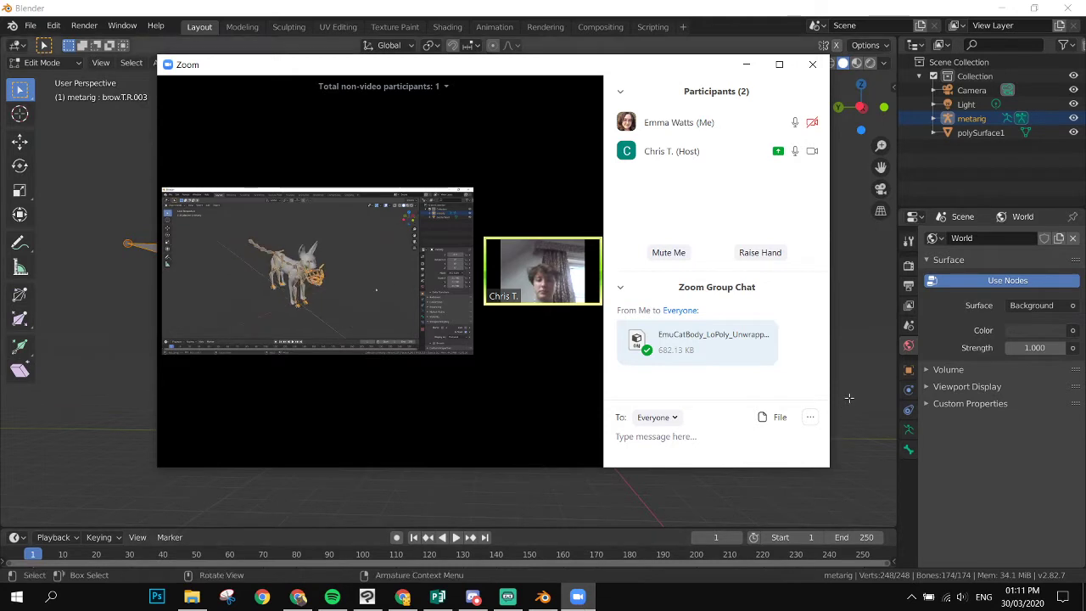
- Show the metarig's object properties and Blender's World properties before returning to the Zoom meeting
left_click(906, 372)
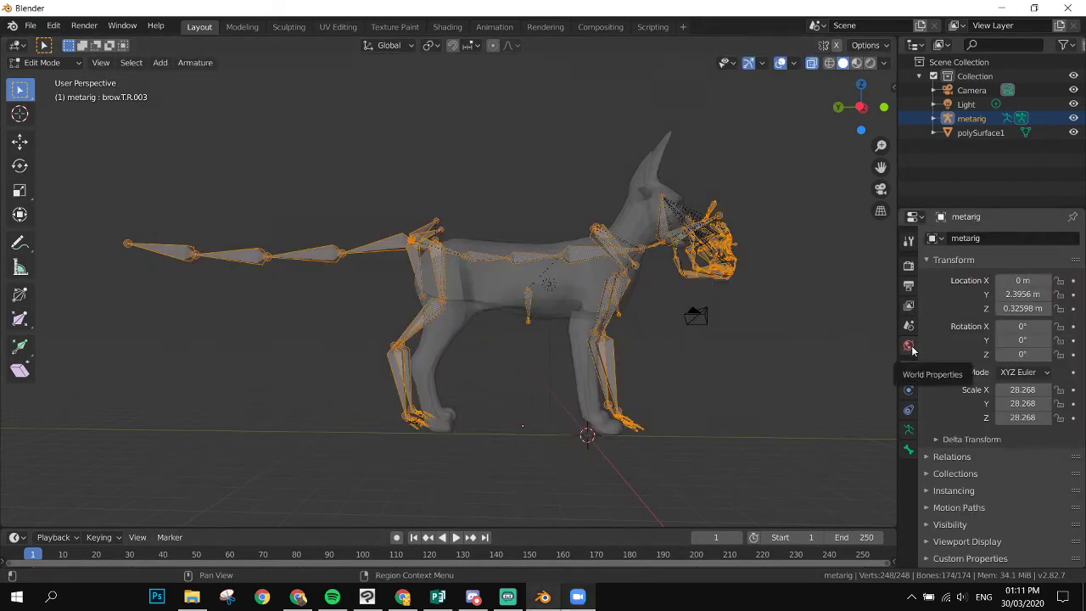
left_click(910, 346)
left_click(929, 388)
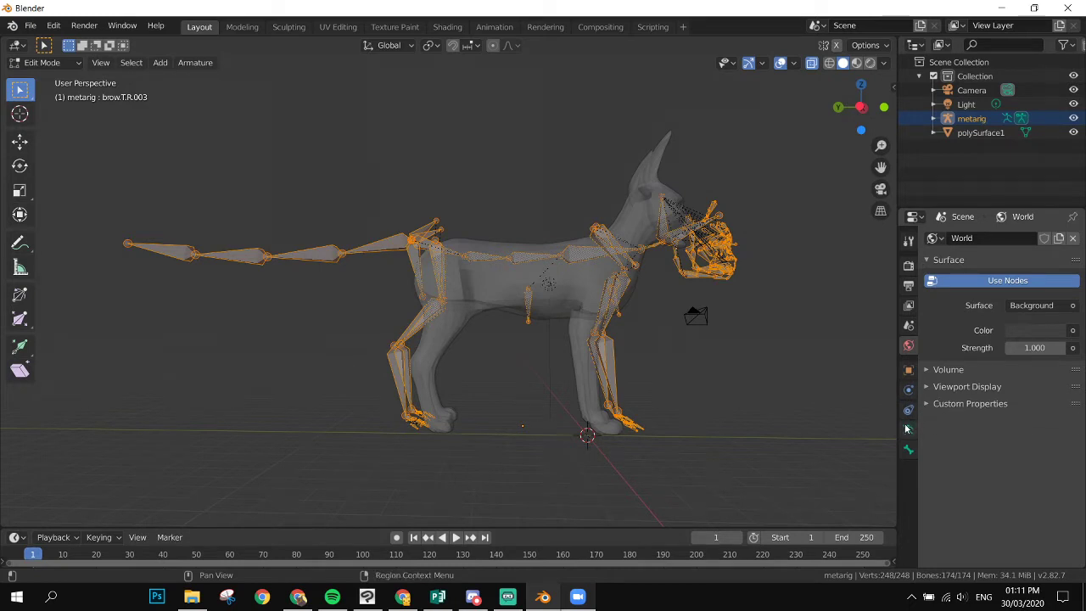
left_click(578, 596)
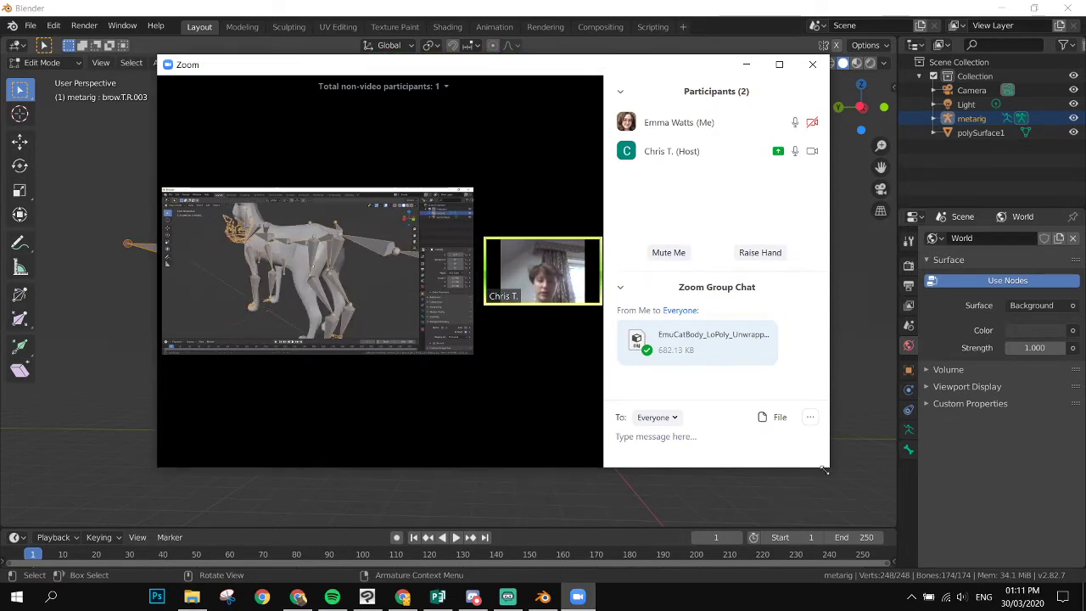
- Enlarge the Zoom window and examine the host's shared Blender rigging demonstration, switching it to full-screen view
left_click_drag(828, 466, 976, 527)
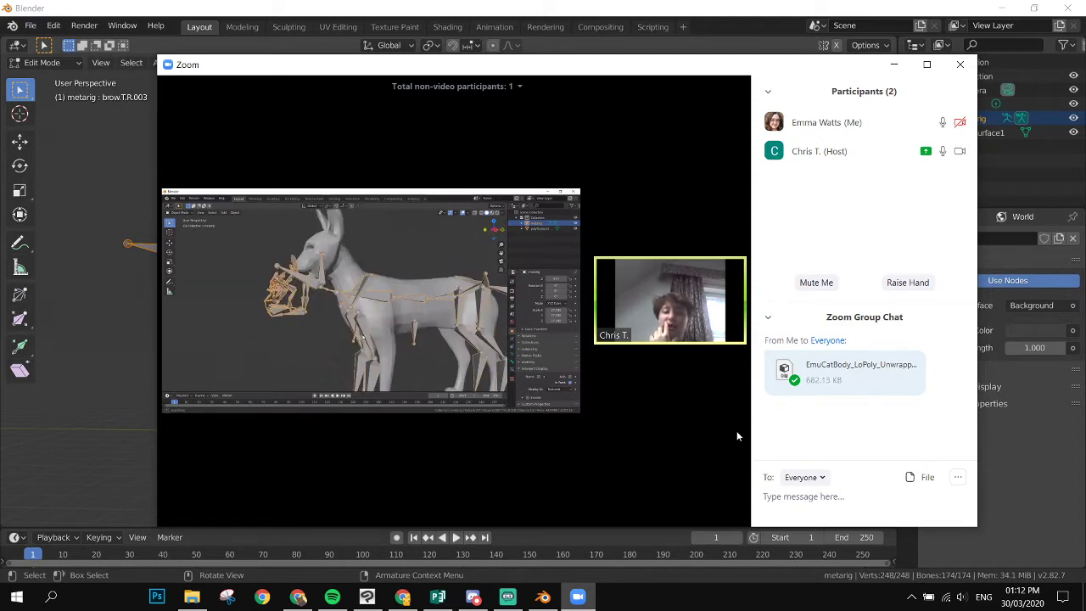
mouse_move(734, 435)
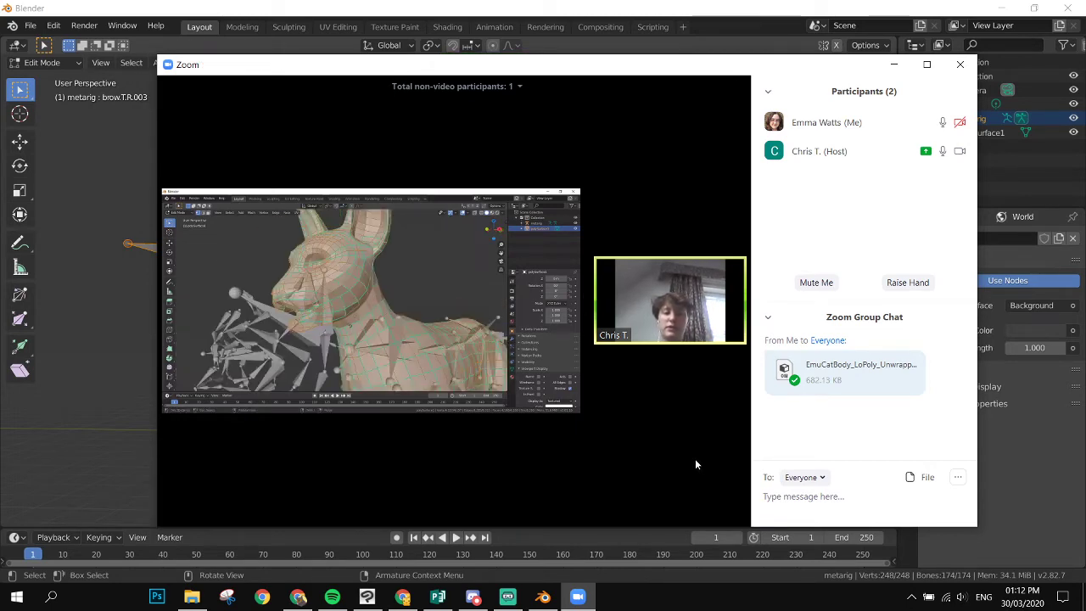
mouse_move(692, 462)
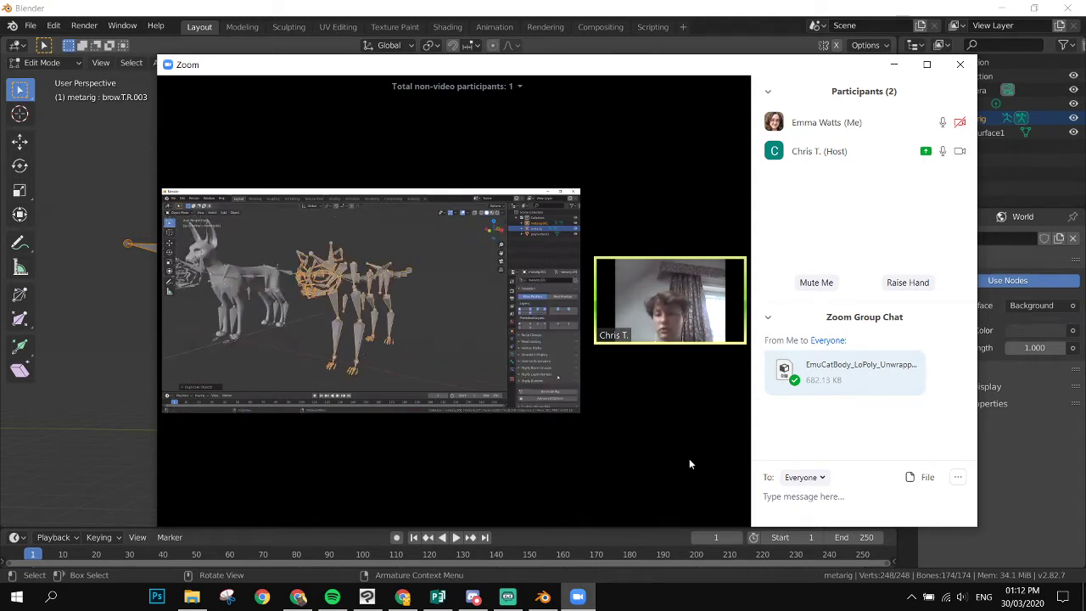
double_click(641, 424)
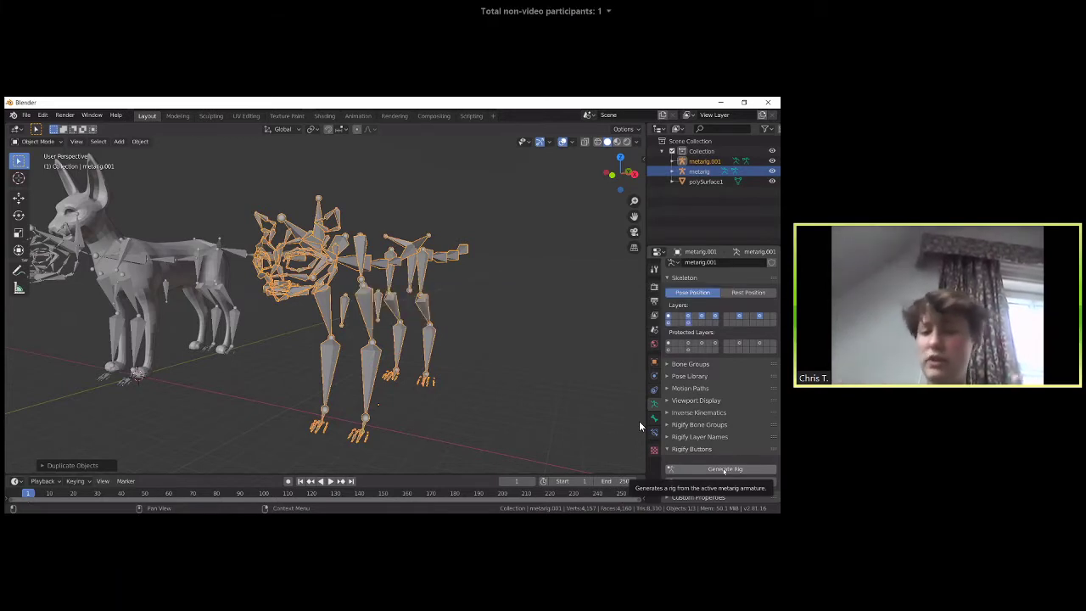
- Generate a Rigify rig from the duplicated metarig, inspect its controls beside the cat, and undo the generation
left_click(724, 469)
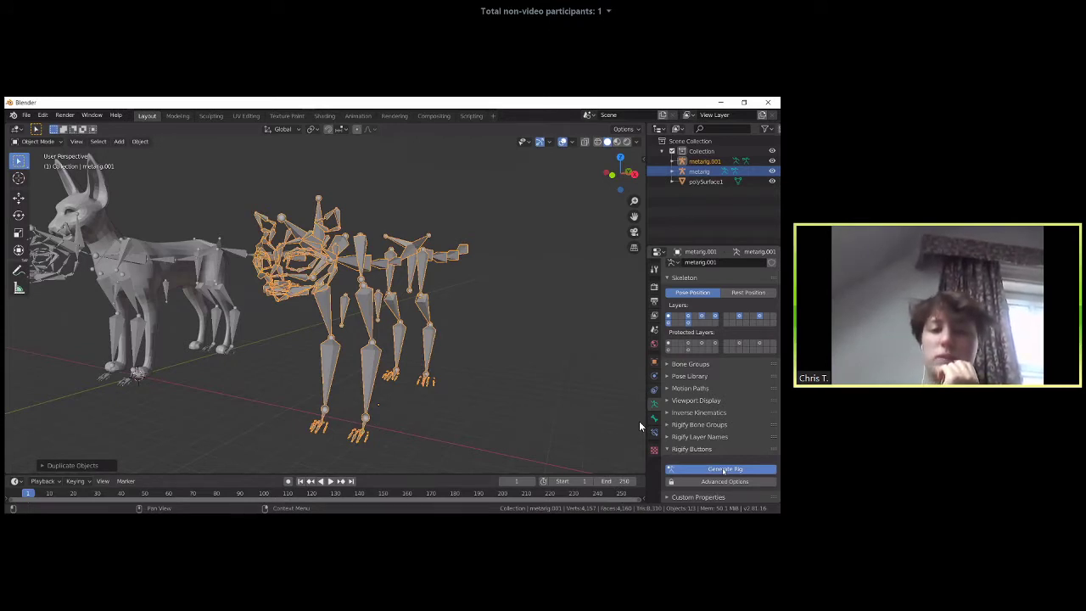
key("alt+Tab")
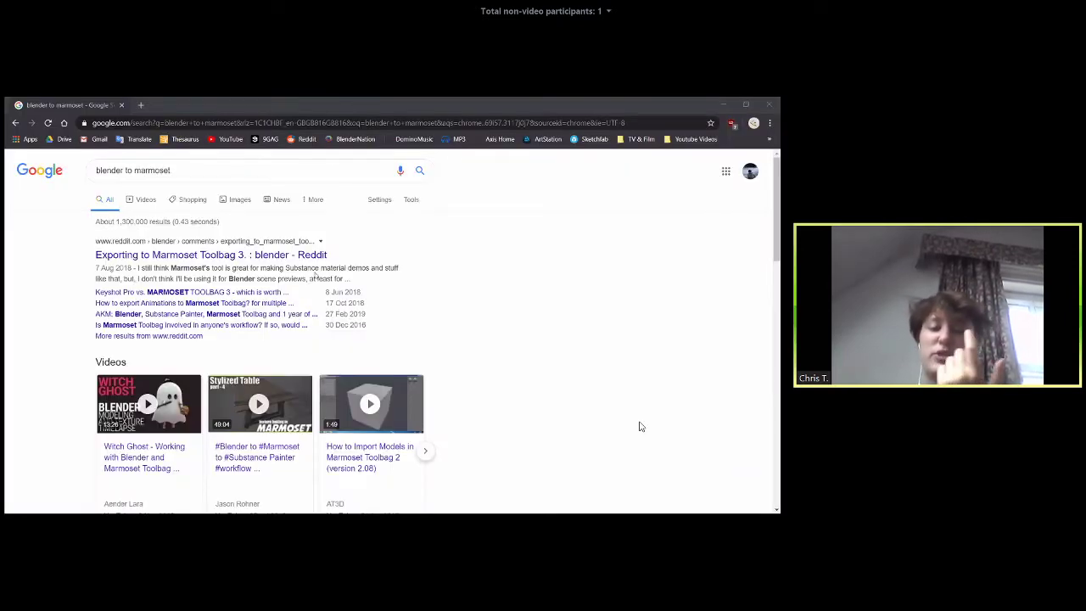
key("alt+Tab")
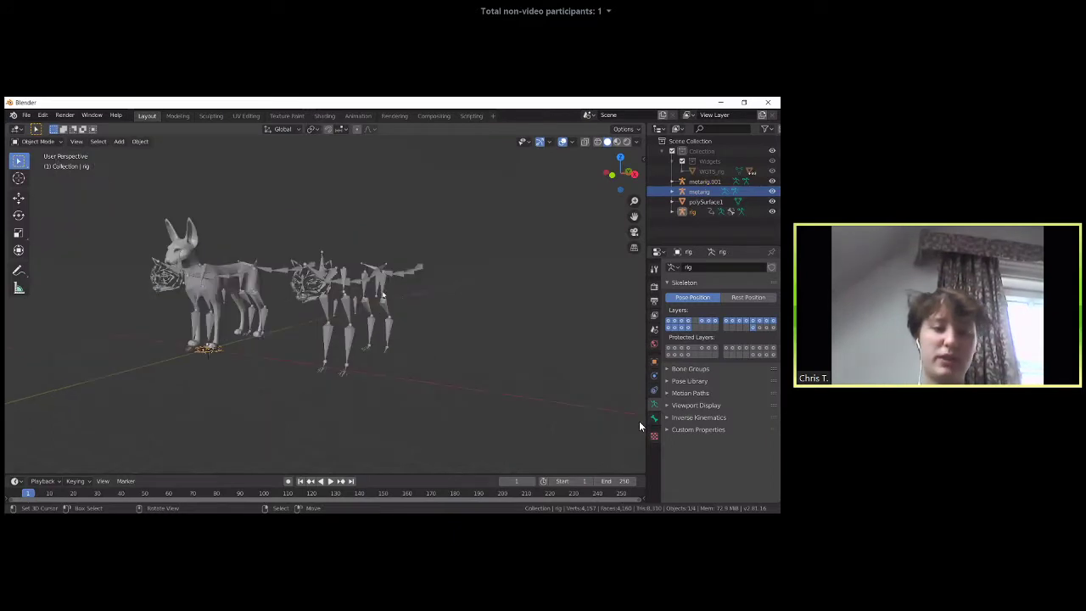
middle_click_drag(382, 294, 403, 300)
middle_click_drag(498, 330, 475, 332)
scroll(475, 331, "up", 3)
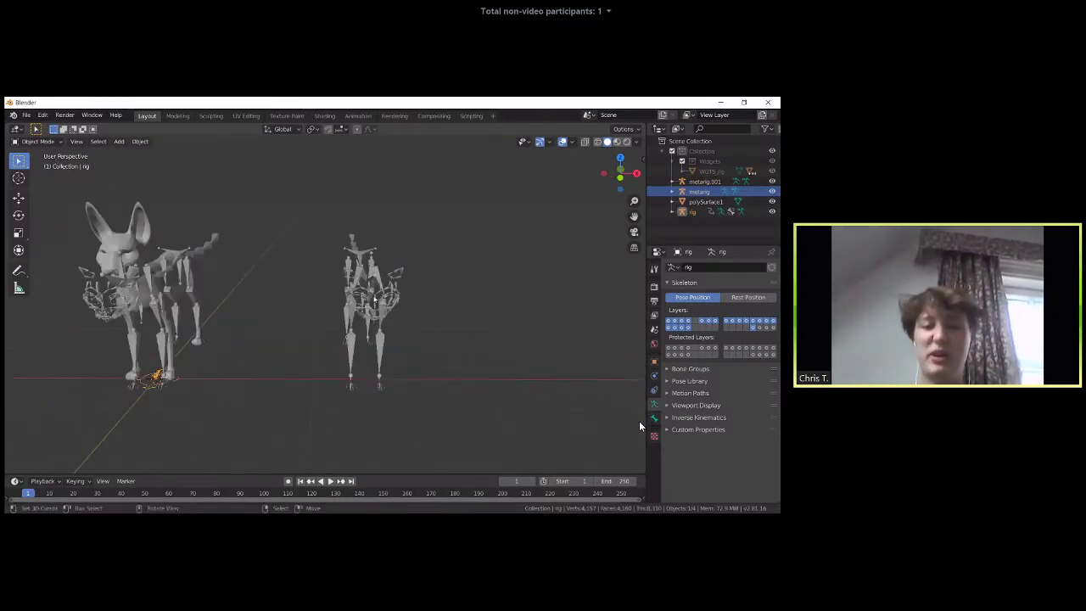
middle_click_drag(374, 299, 490, 340)
scroll(382, 306, "up", 4)
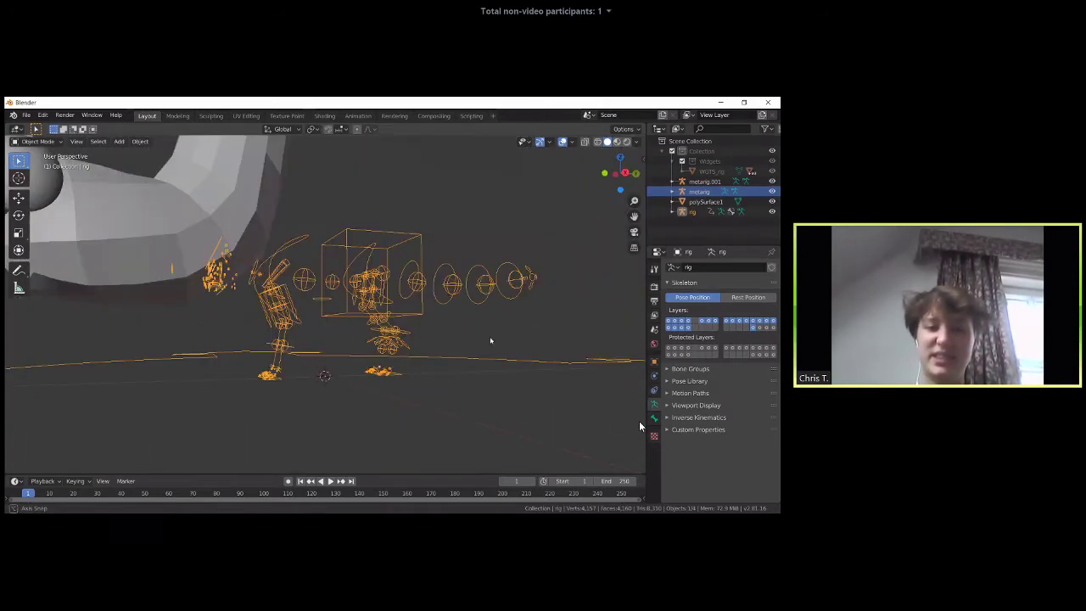
key("ctrl+z")
key("ctrl+z")
key("ctrl+z")
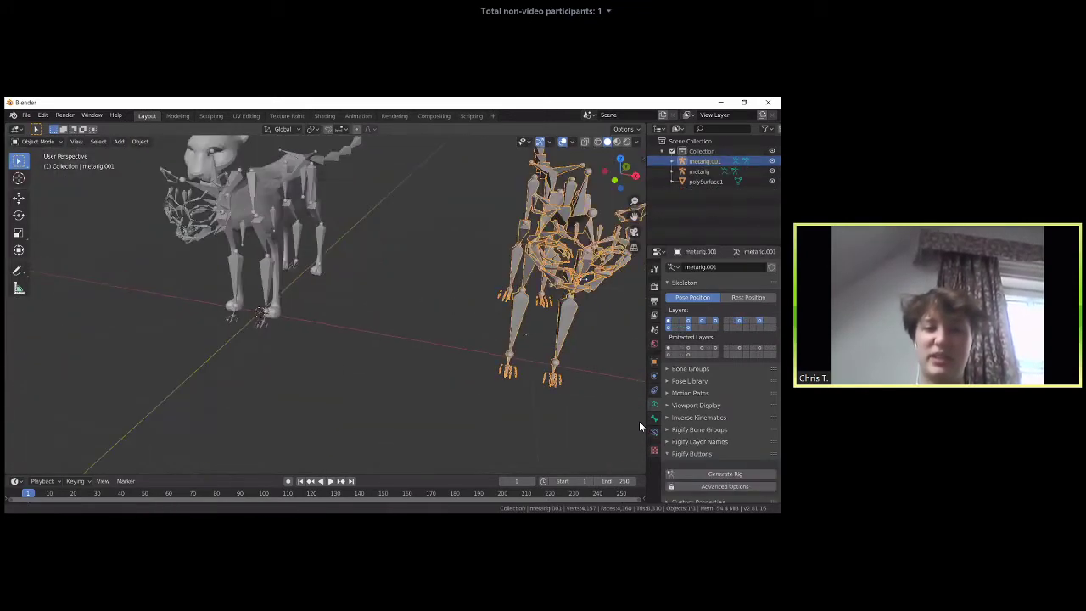
key("ctrl+z")
- Show the object transform values, select both metarigs and the cat mesh, and apply their scale
key("n")
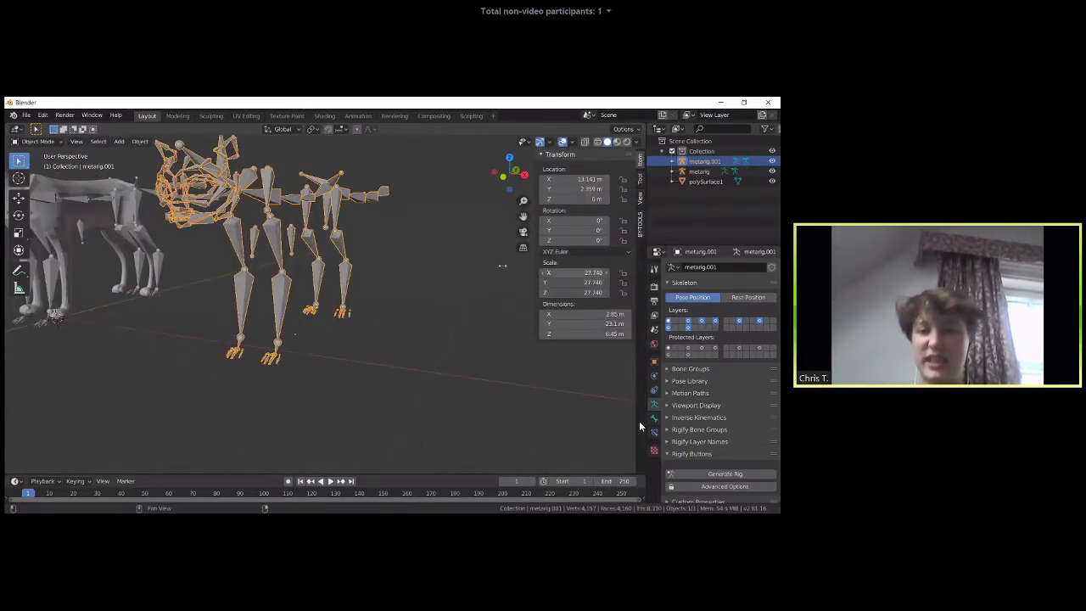
middle_click_drag(418, 288, 418, 281)
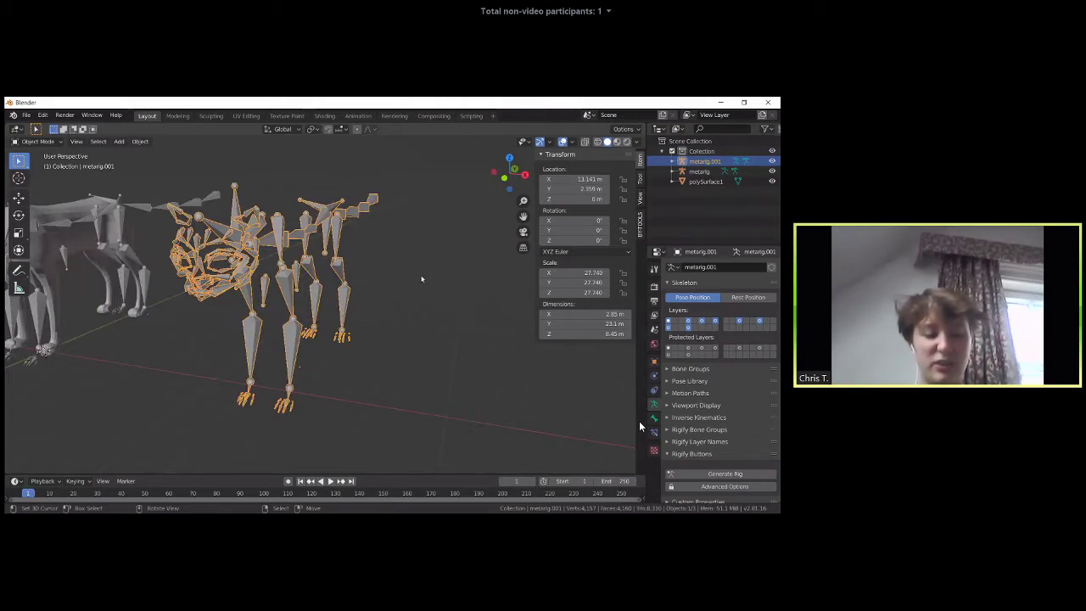
key("ctrl")
key("a")
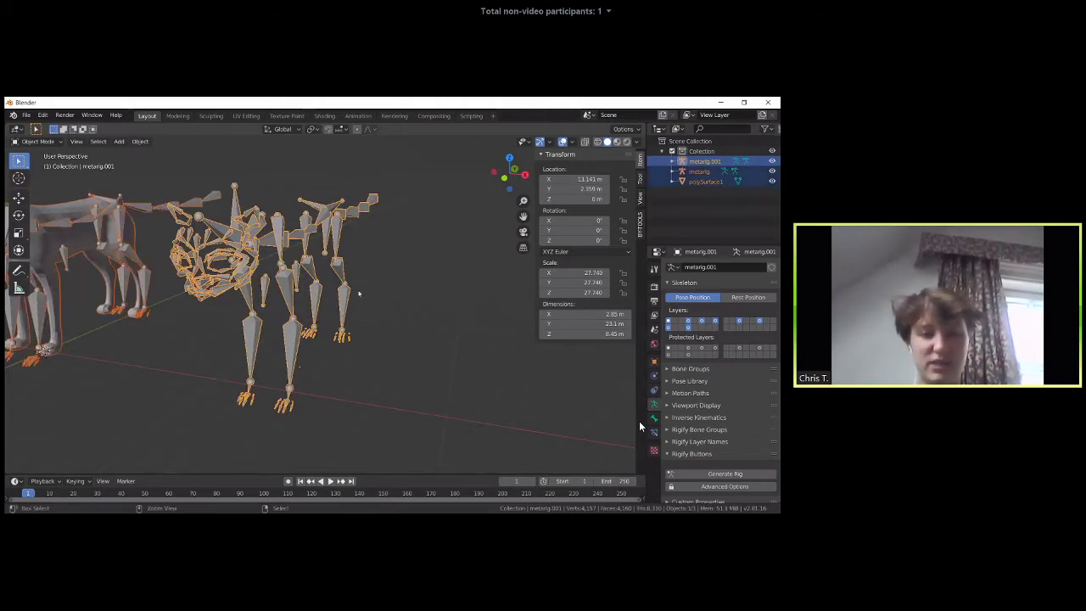
key("ctrl+a")
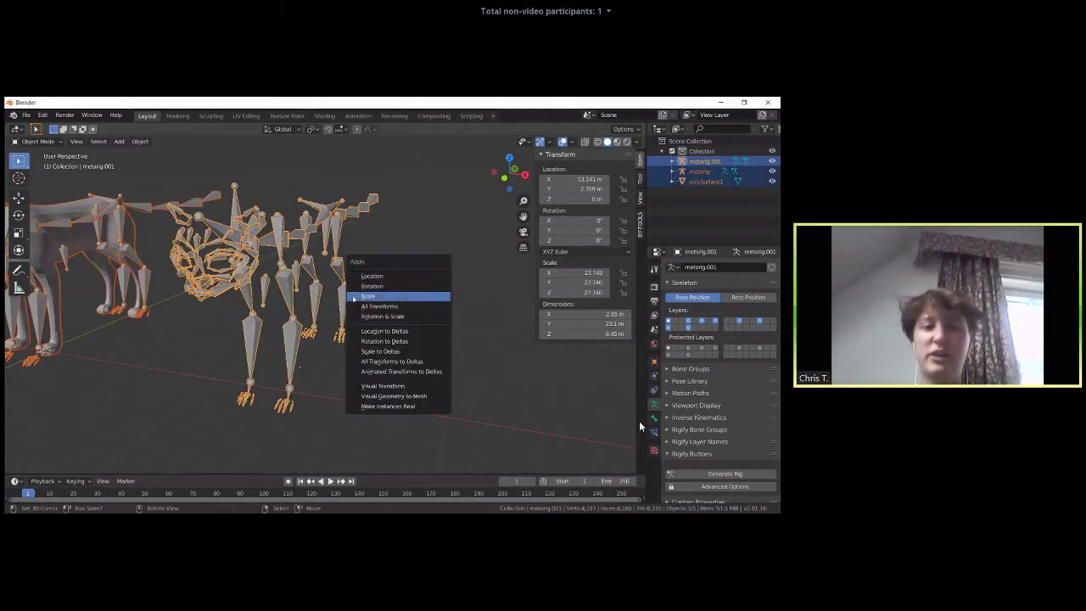
left_click(370, 297)
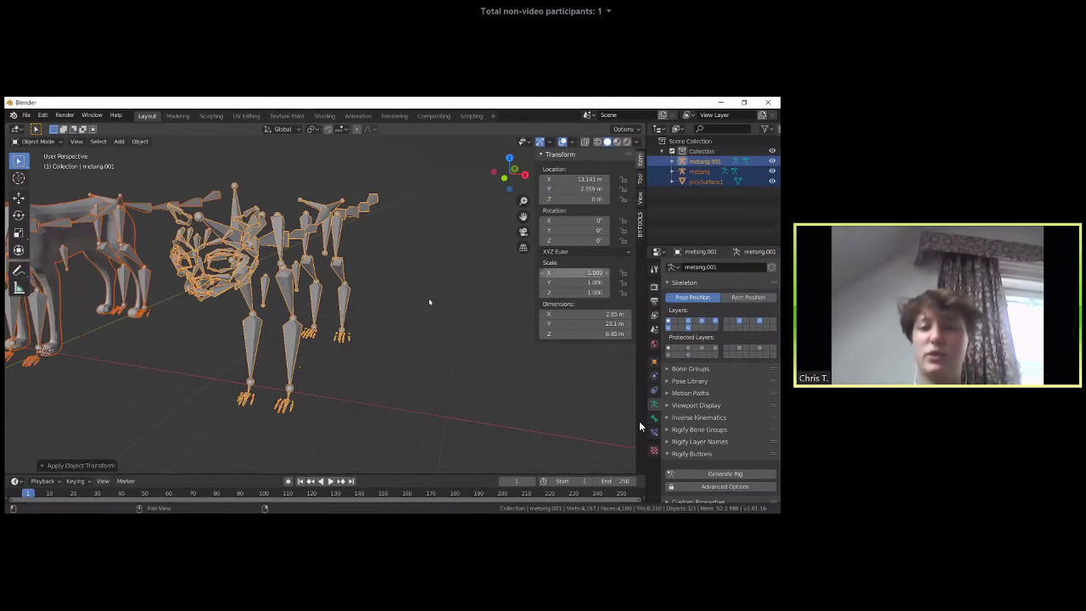
- Try applying the location of both metarigs and the cat mesh, and undo it
key("ctrl+a")
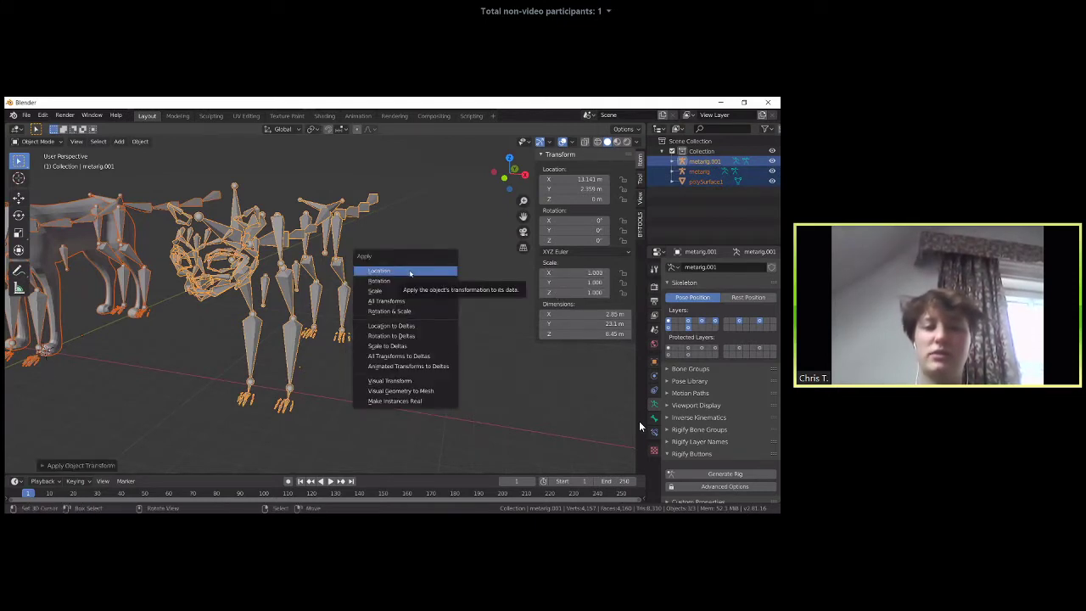
left_click(409, 271)
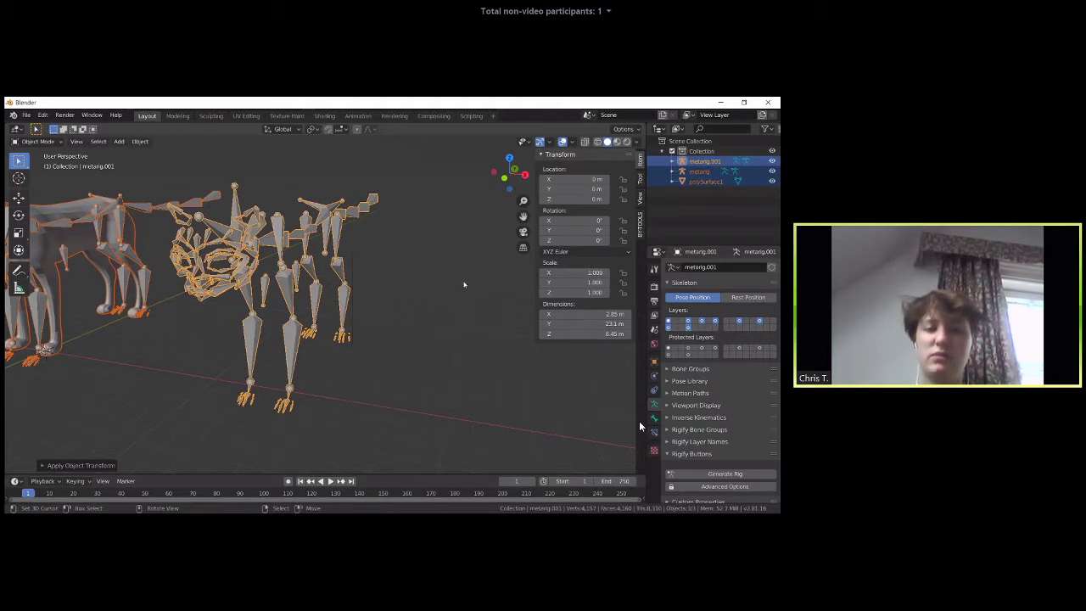
key("ctrl+z")
- Generate a rig from the duplicated metarig with only its scale applied, inspect where its controls land, and undo it
middle_click_drag(480, 313, 364, 321)
left_click(720, 475)
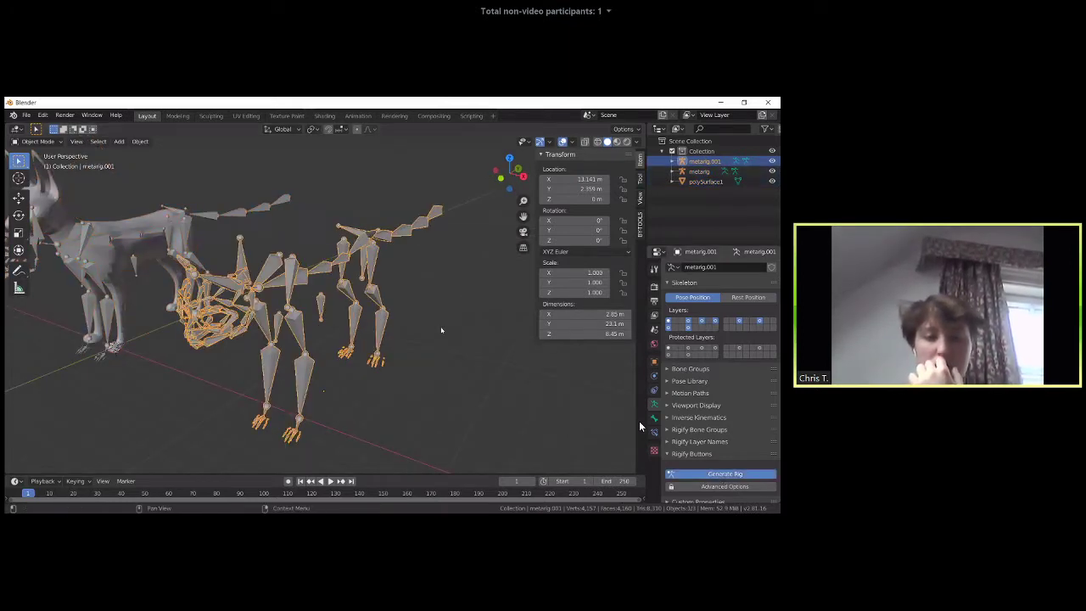
key("alt+Tab")
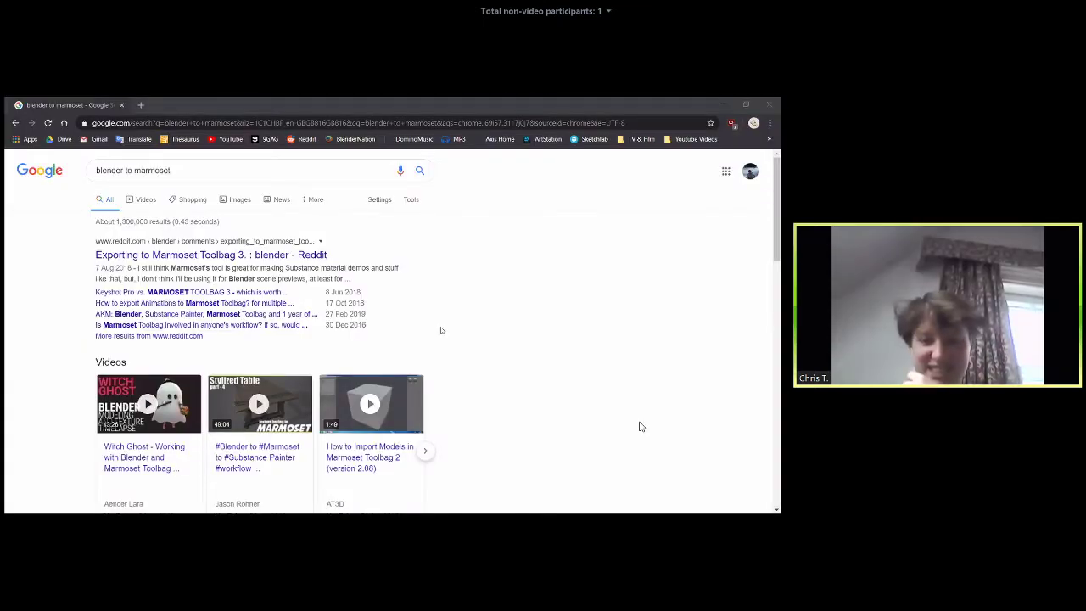
key("alt+Tab")
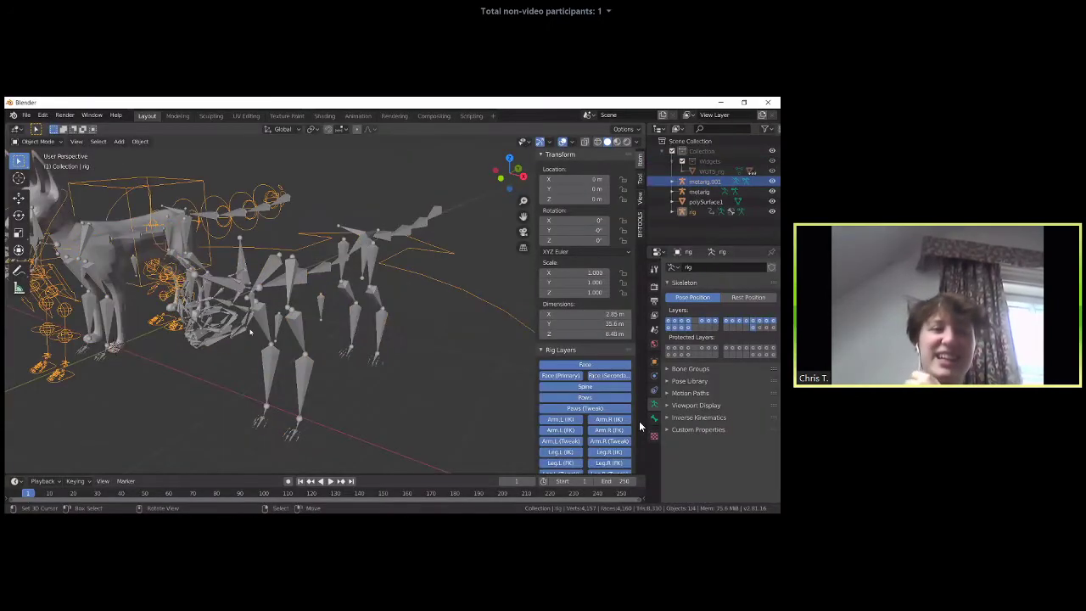
scroll(300, 324, "down", 3)
middle_click_drag(299, 324, 262, 351)
mouse_move(352, 346)
middle_mouse_down()
mouse_move(377, 339)
mouse_move(356, 336)
middle_mouse_up()
key("ctrl+z")
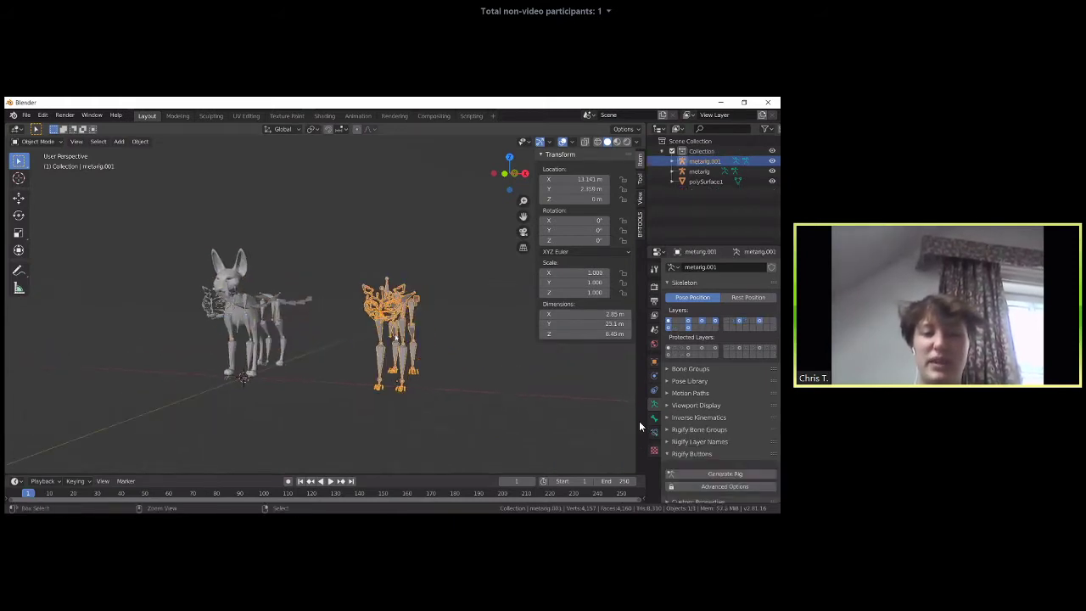
- Apply the duplicated metarig's location and generate its Rigify rig again
key("ctrl+a")
left_click(357, 334)
middle_click_drag(641, 426, 662, 441)
left_click(724, 473)
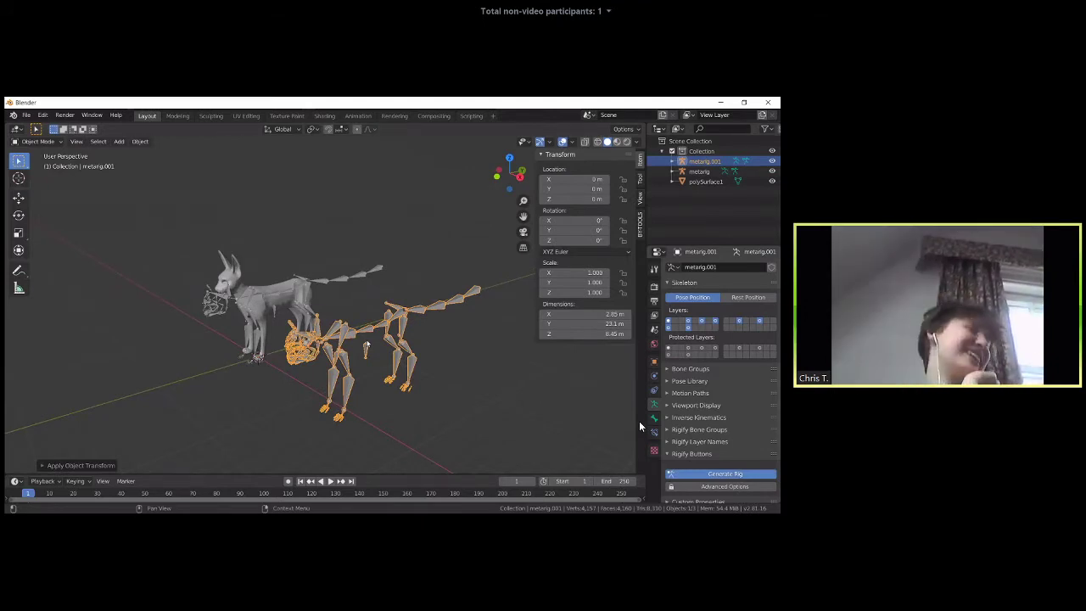
key("alt+Tab")
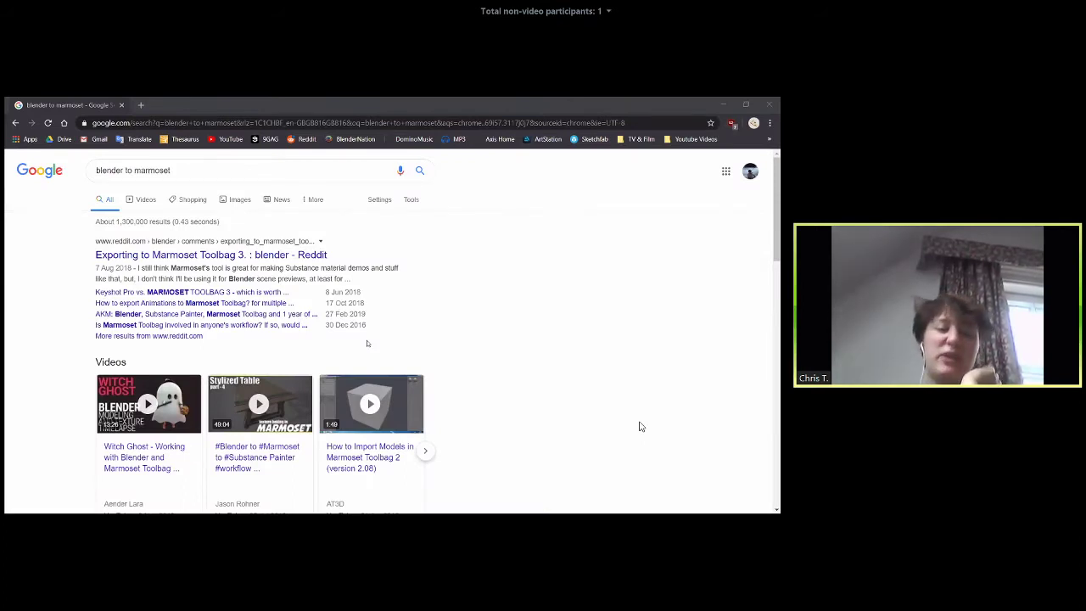
key("alt+Tab")
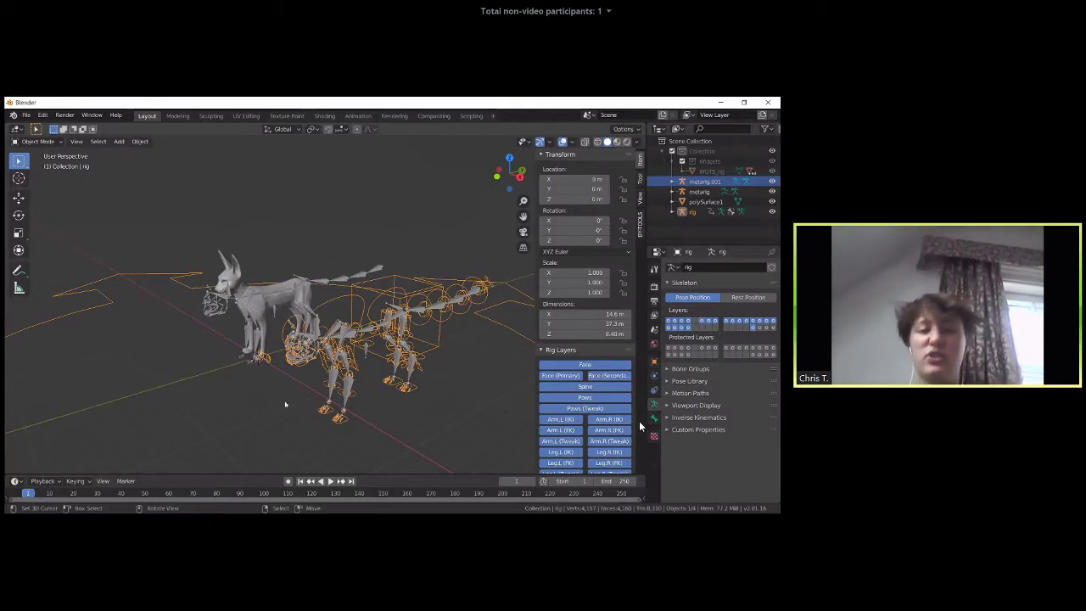
- Put the generated rig in Pose Mode, try moving its torso control along Z, and return to Object Mode
middle_click_drag(412, 392, 365, 373)
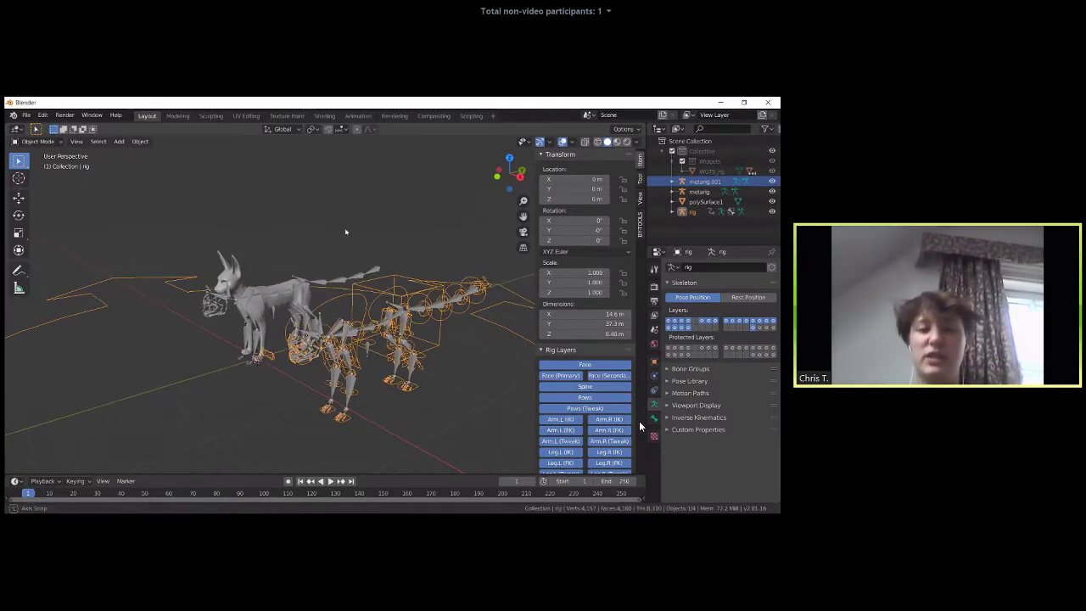
middle_click_drag(345, 232, 361, 223)
scroll(376, 239, "up", 5)
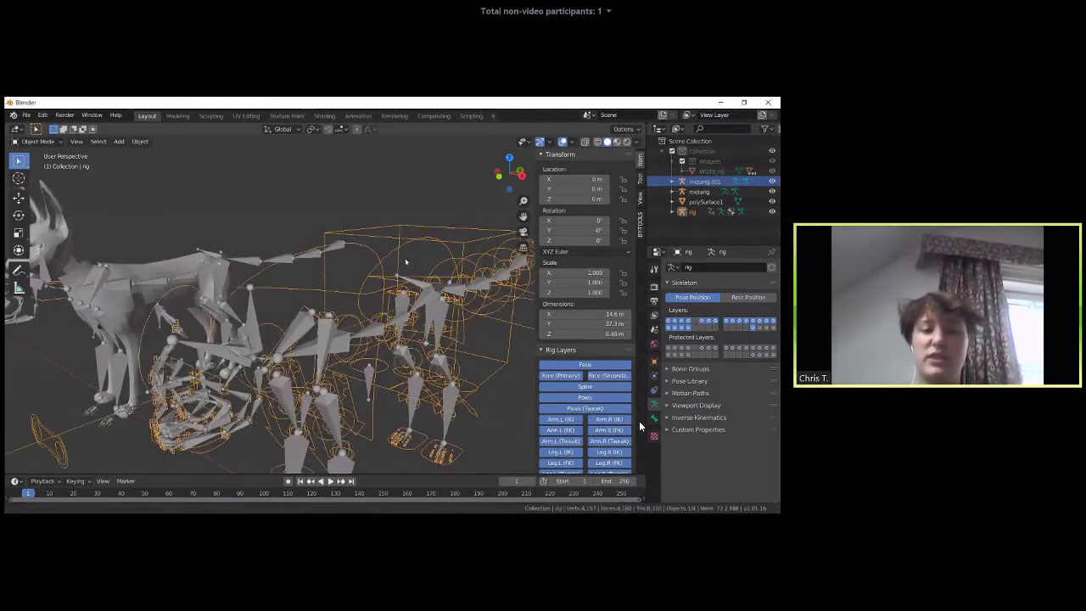
key("Tab")
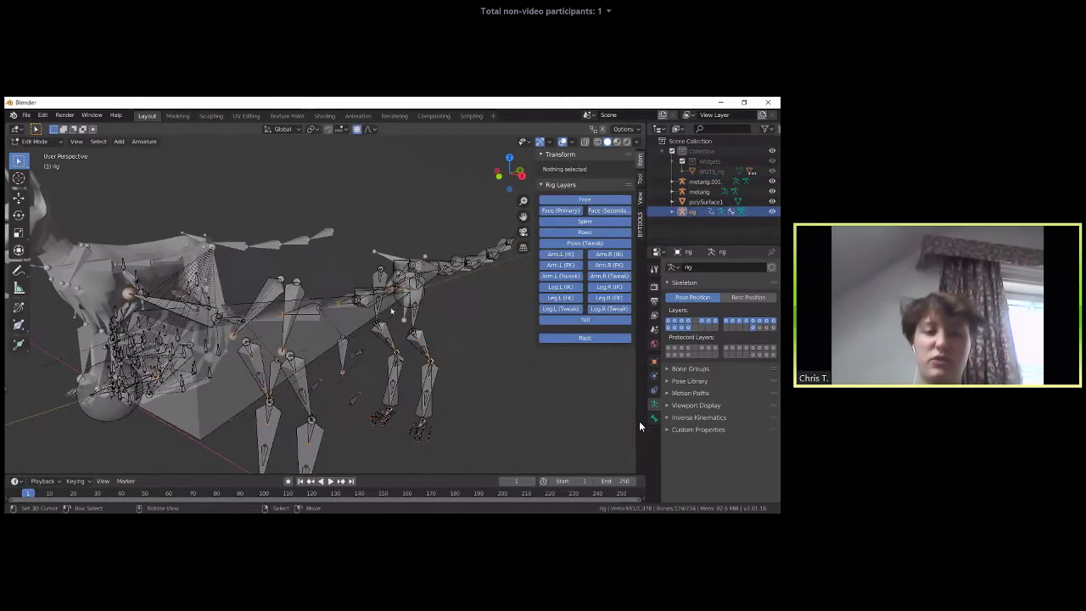
key("ctrl+Tab")
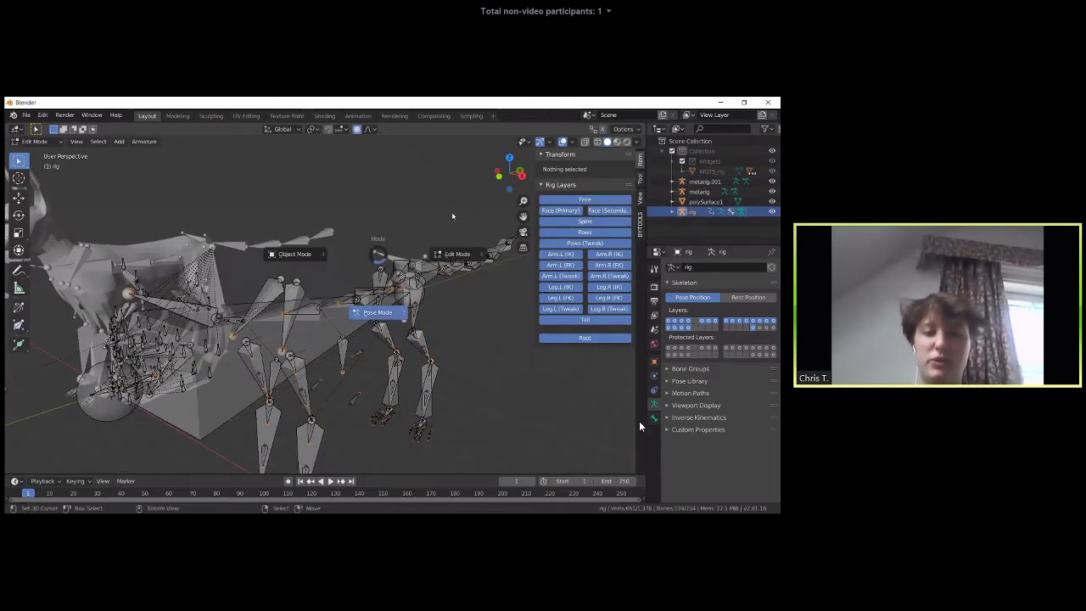
middle_click_drag(640, 427, 365, 261)
key("g")
key("z")
right_click(343, 265)
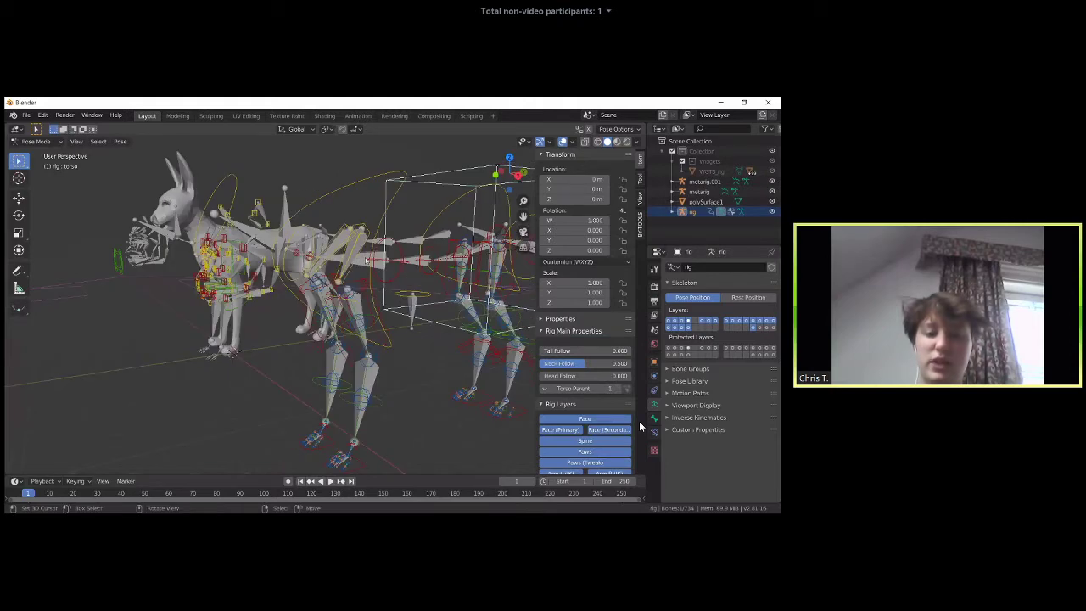
key("ctrl+Tab")
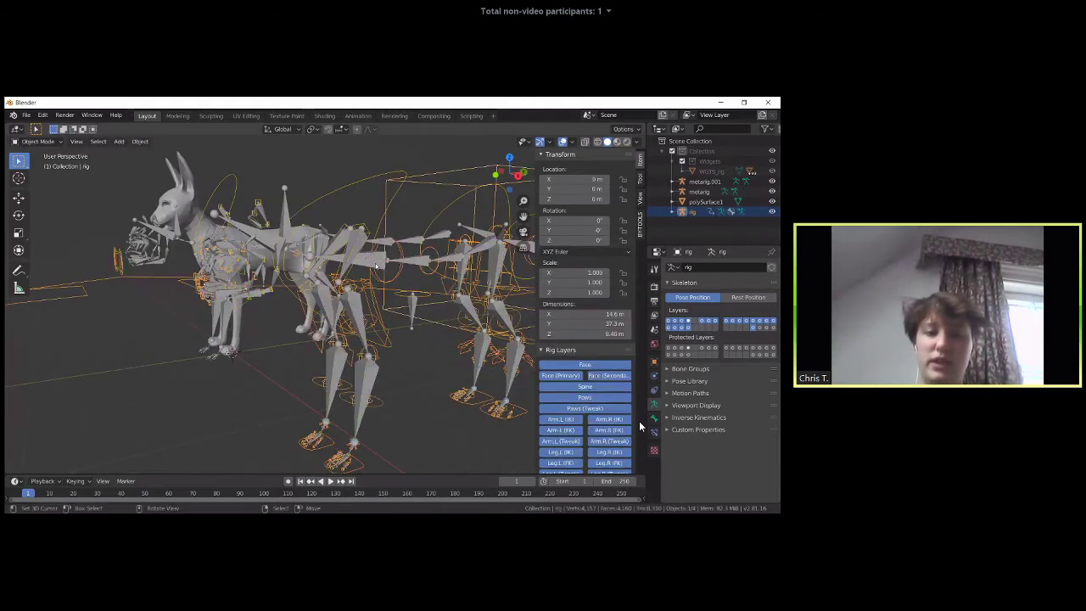
- Hide the duplicated metarig and put the generated rig back in Pose Mode to inspect its controls
key("ctrl+z")
key("ctrl+z")
key("ctrl+z")
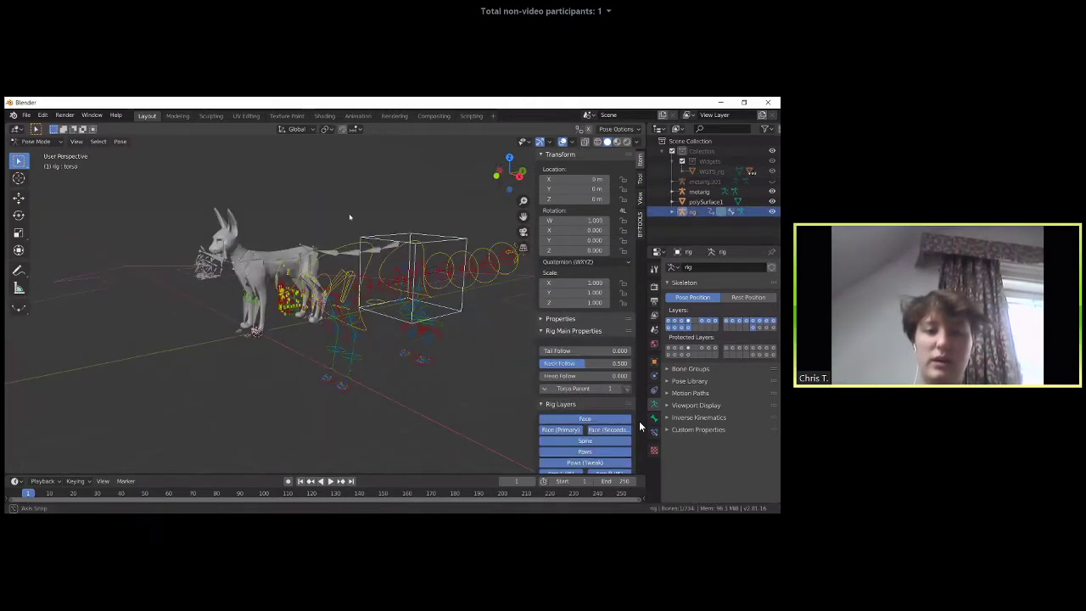
middle_click_drag(640, 426, 640, 427)
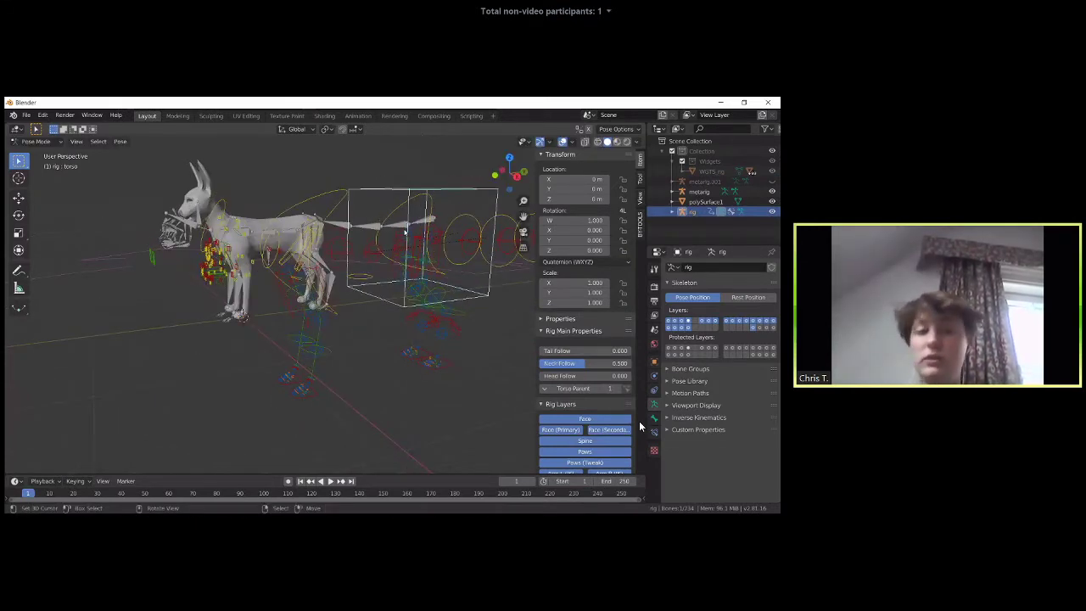
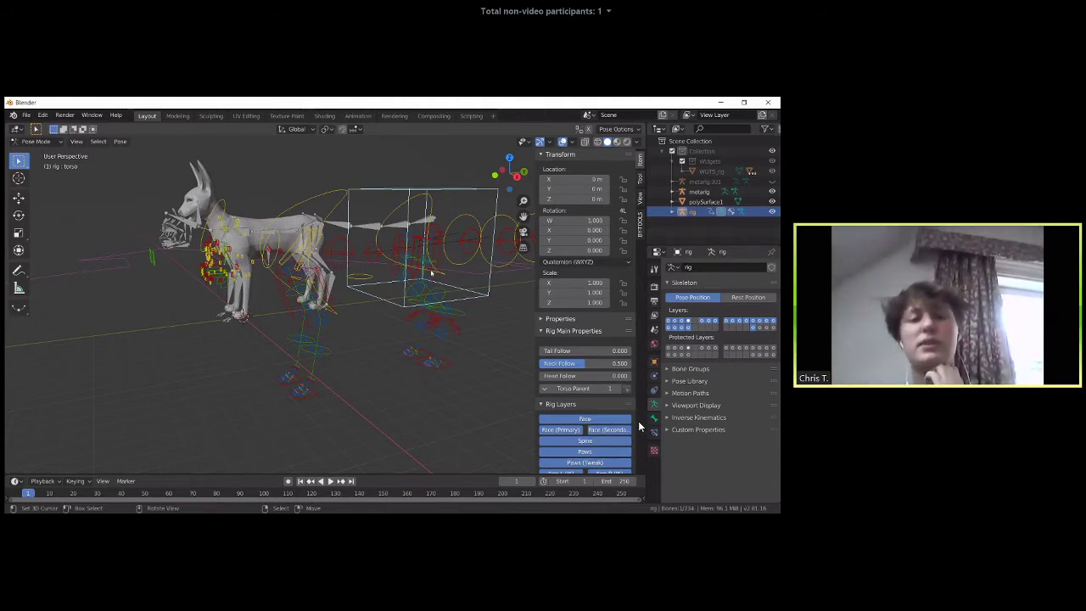
- Try moving the generated rig's shared eyes control freehand in Pose Mode
middle_click_drag(427, 278, 370, 333)
middle_click_drag(426, 282, 399, 265)
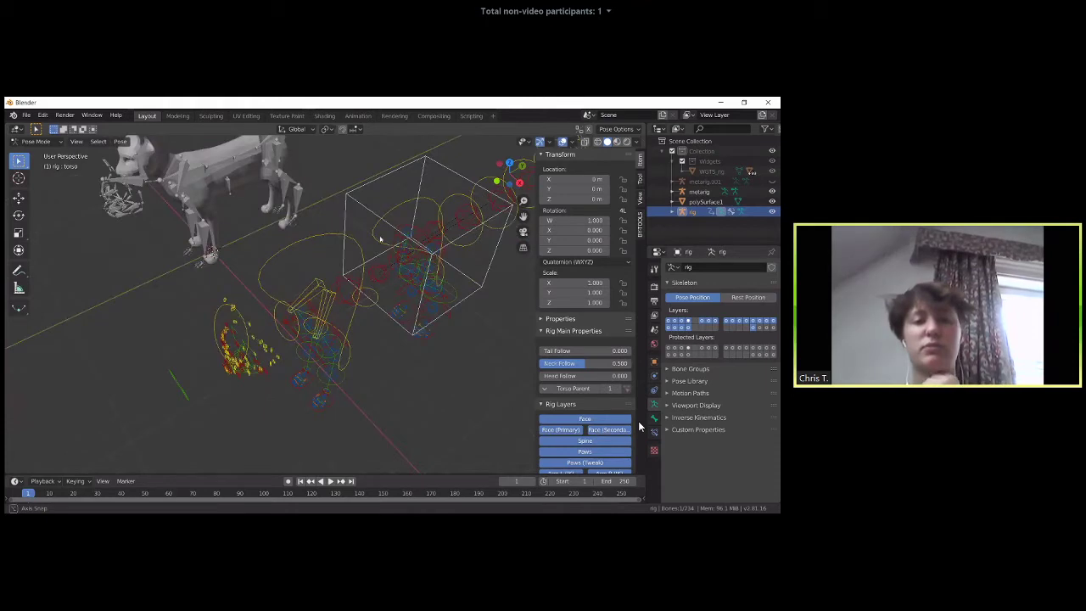
middle_click_drag(304, 291, 311, 226)
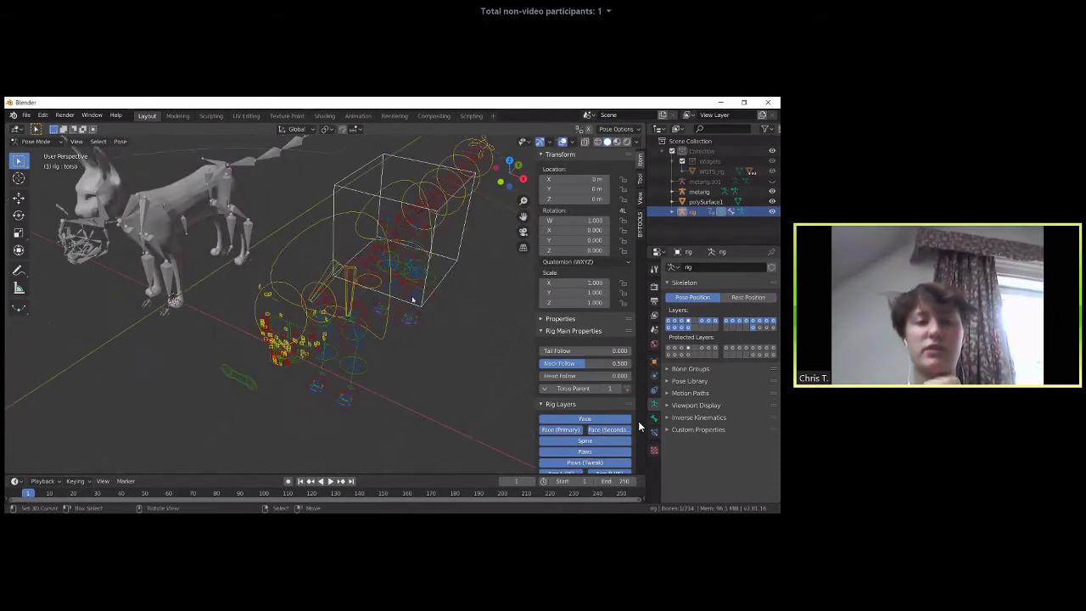
middle_click_drag(352, 286, 334, 295)
scroll(354, 266, "up", 4)
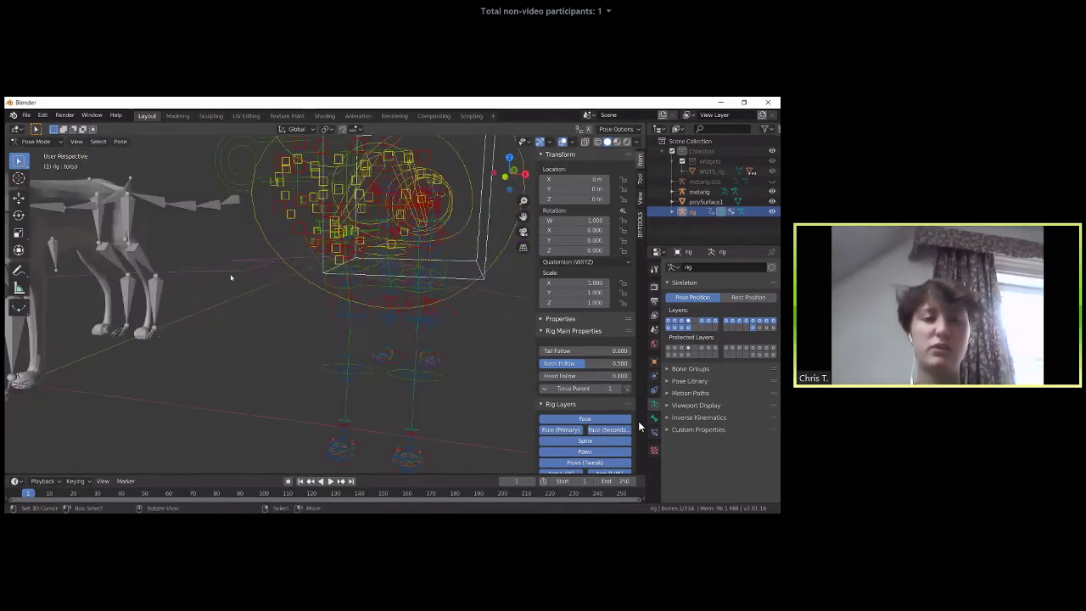
middle_click_drag(234, 298, 239, 263)
left_click(238, 263)
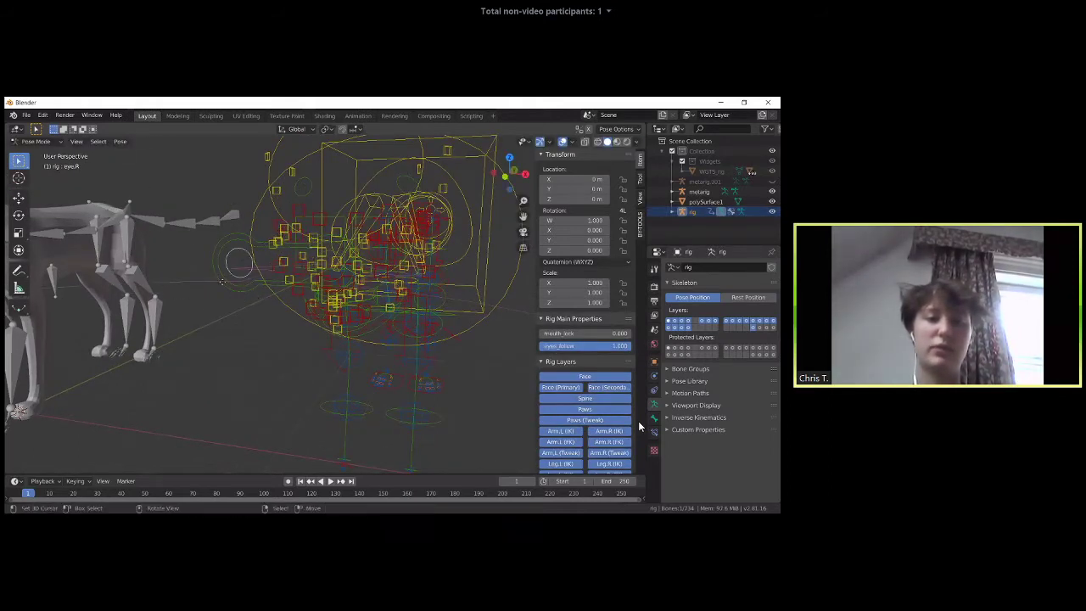
left_click(274, 311)
key("g")
left_click(279, 320)
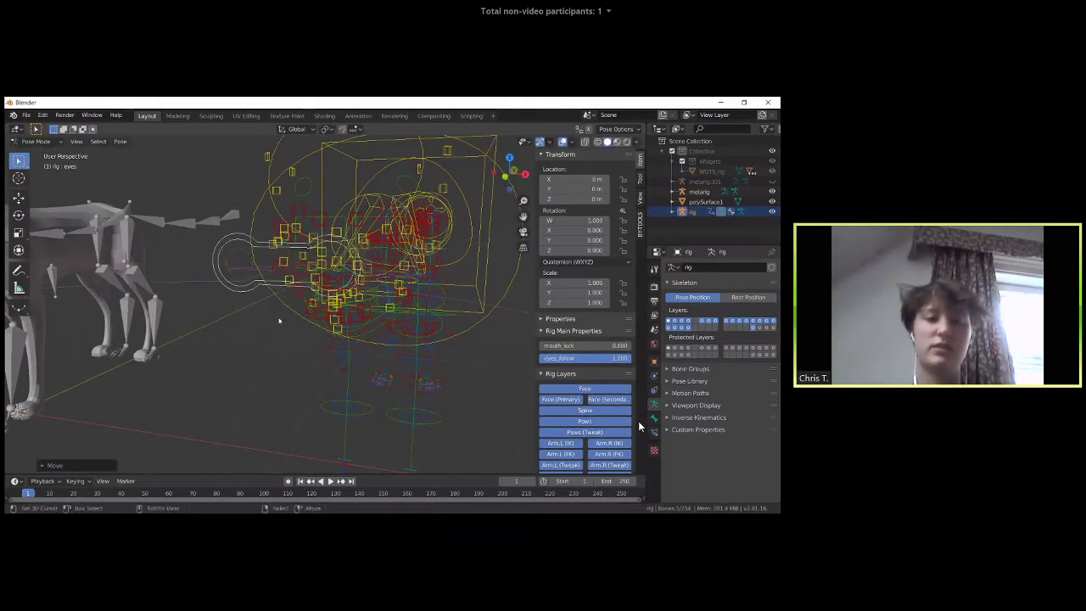
- Examine the generated rig's ear and face controls, selecting the left and right ear controls, and compare their placement with the cat body
middle_click_drag(313, 317, 351, 343)
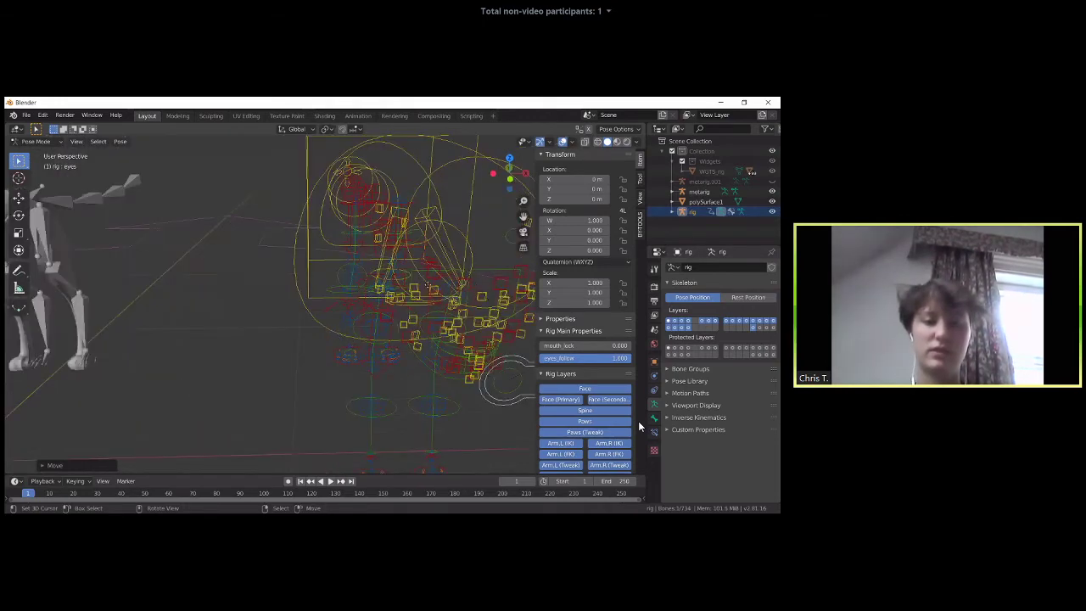
middle_click_drag(297, 310, 329, 307)
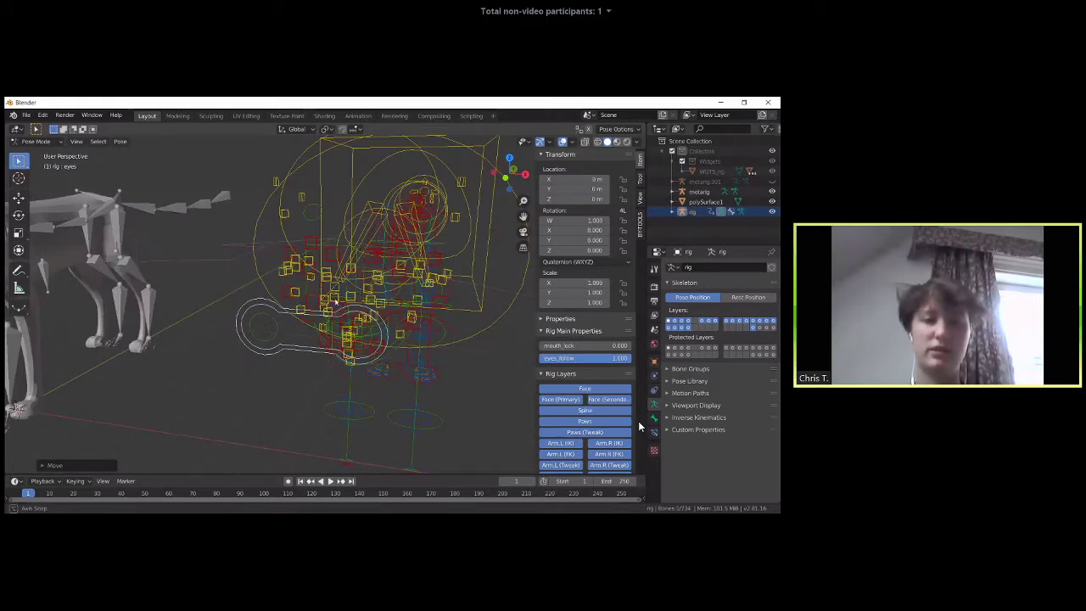
mouse_move(335, 302)
middle_mouse_down()
mouse_move(324, 296)
mouse_move(316, 307)
middle_mouse_up()
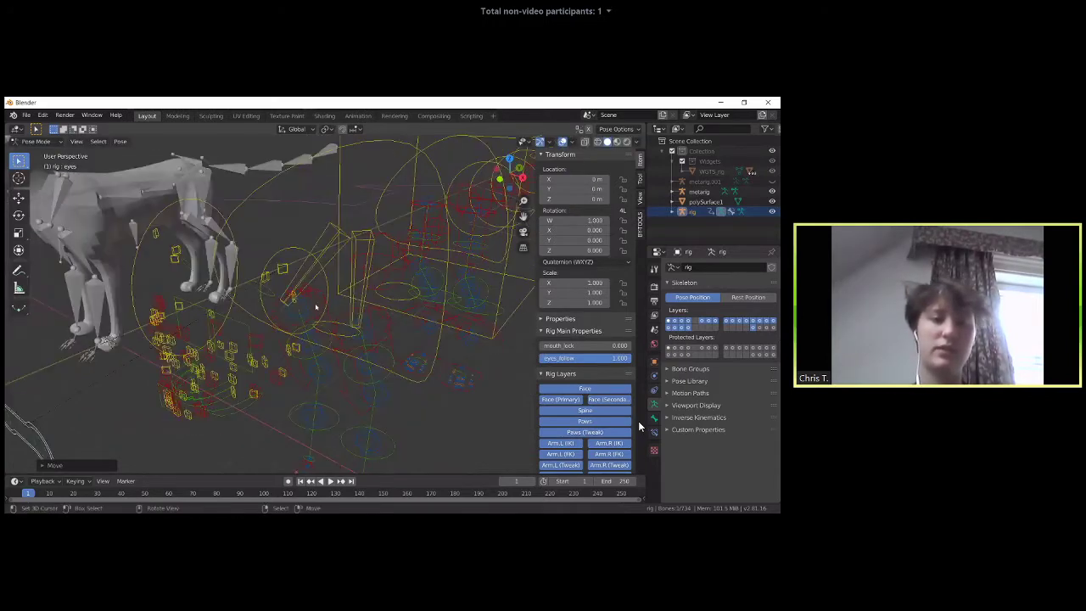
middle_click_drag(340, 266, 322, 255)
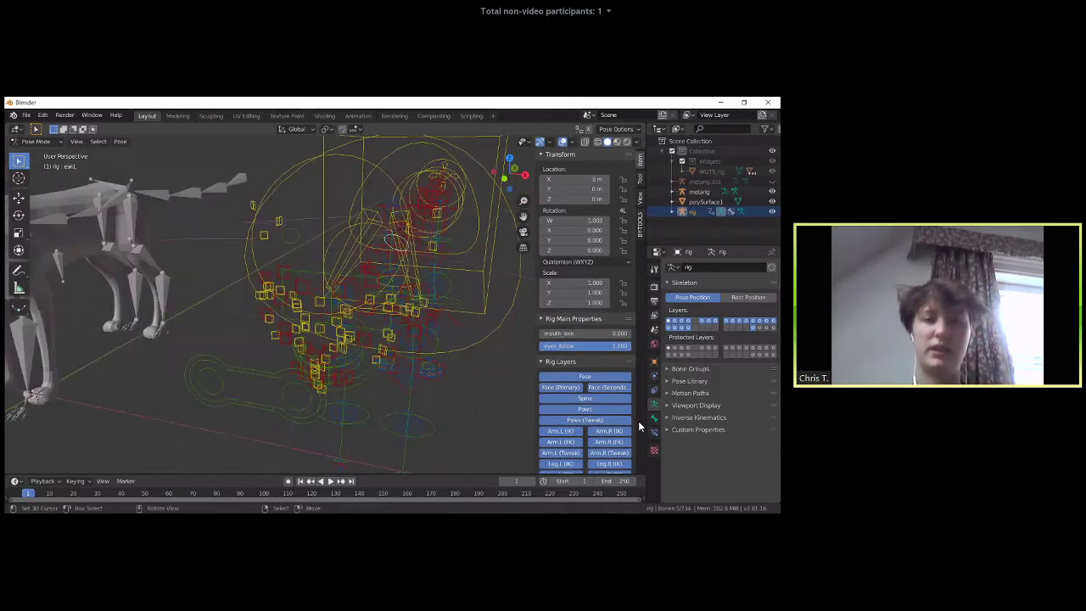
left_click(326, 288)
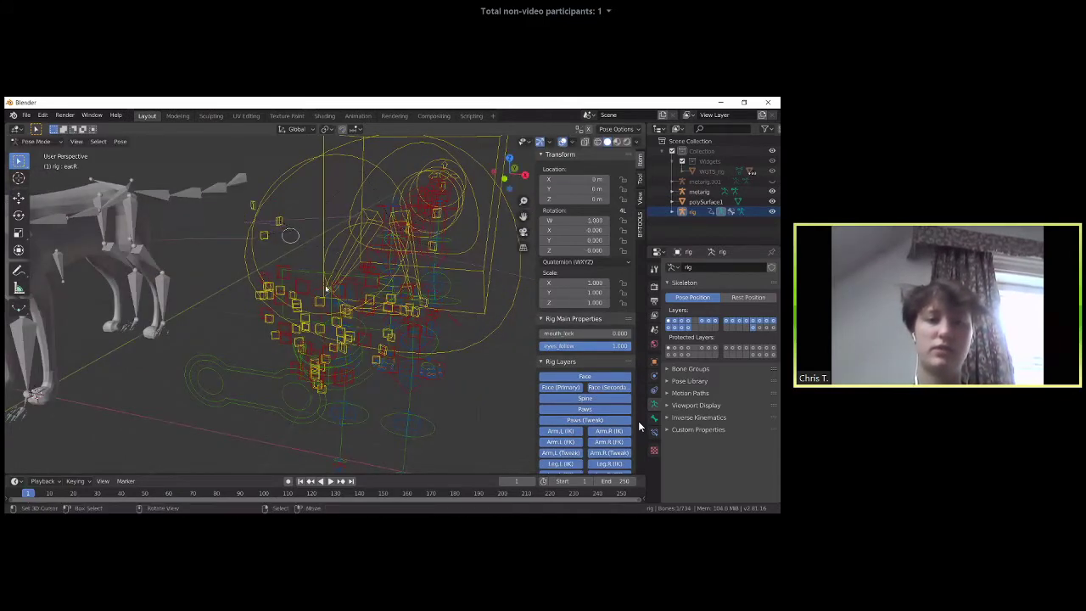
middle_click_drag(388, 289, 361, 265)
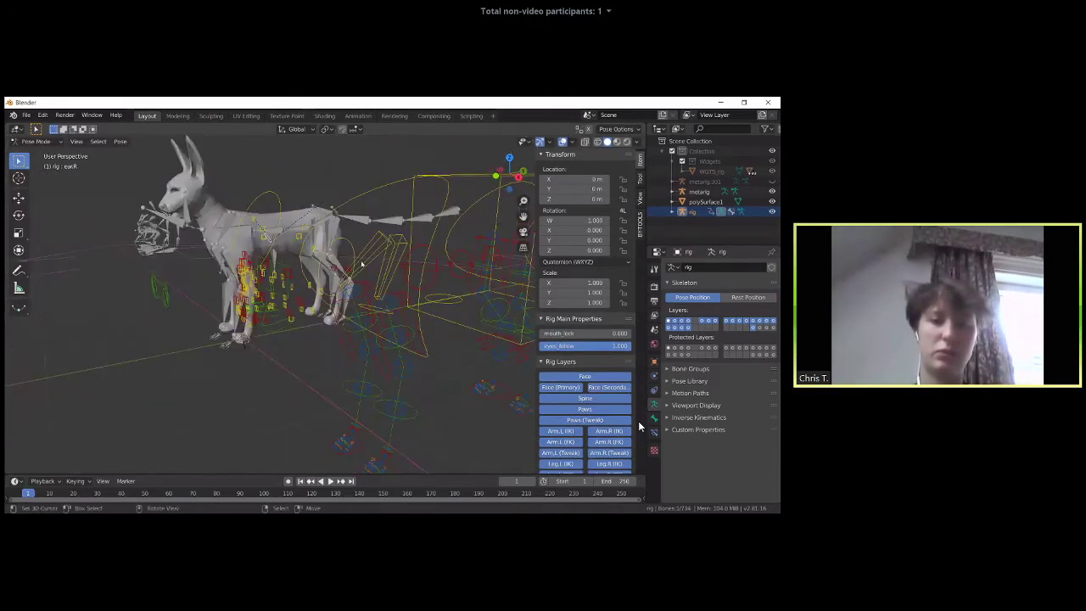
scroll(355, 350, "up", 2)
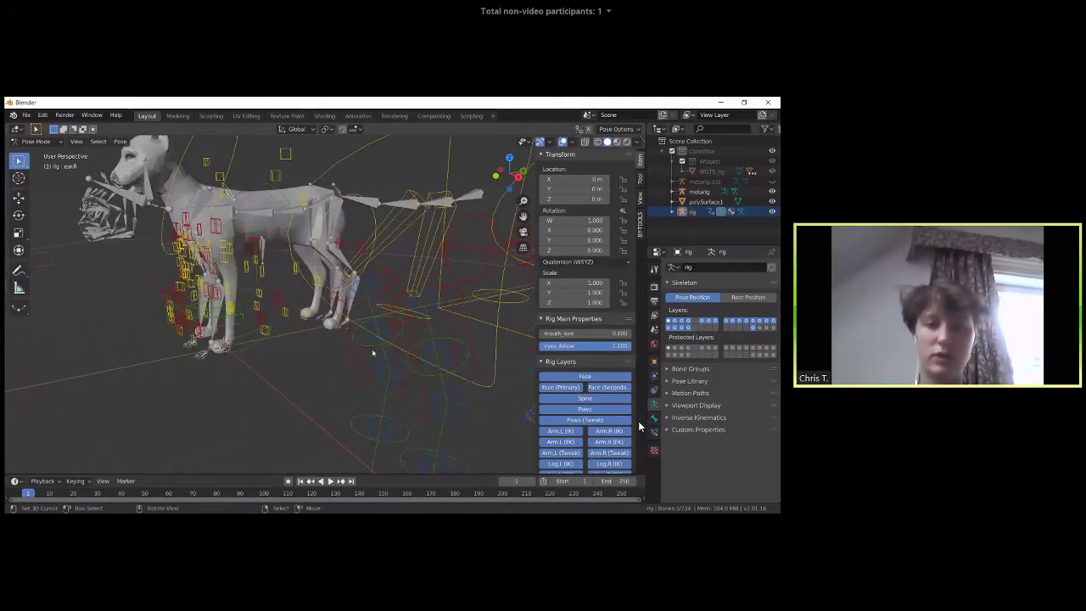
middle_click_drag(371, 357, 364, 360)
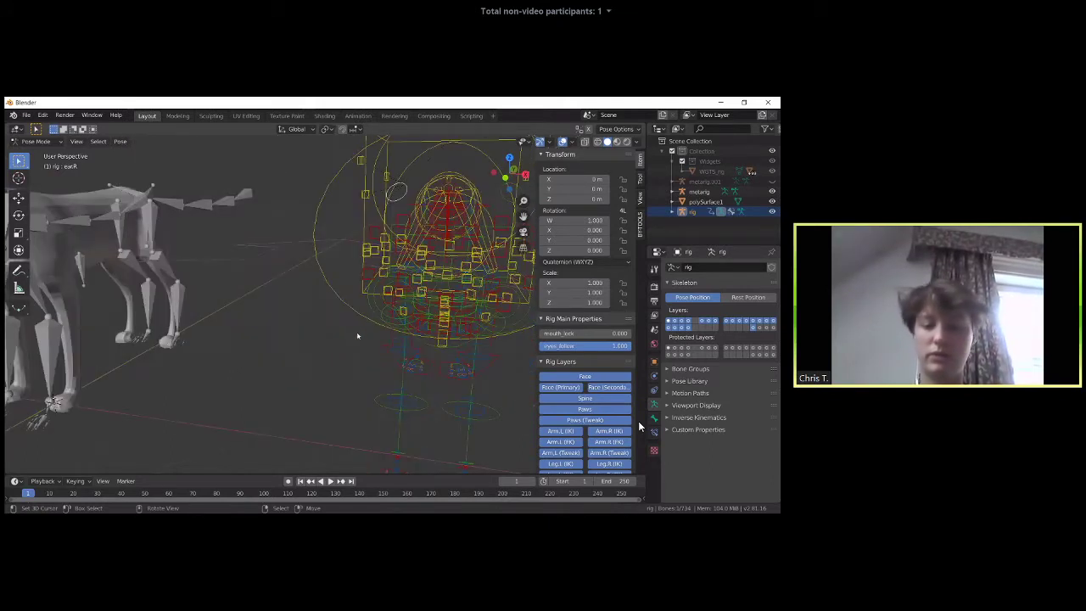
middle_click_drag(343, 337, 164, 200)
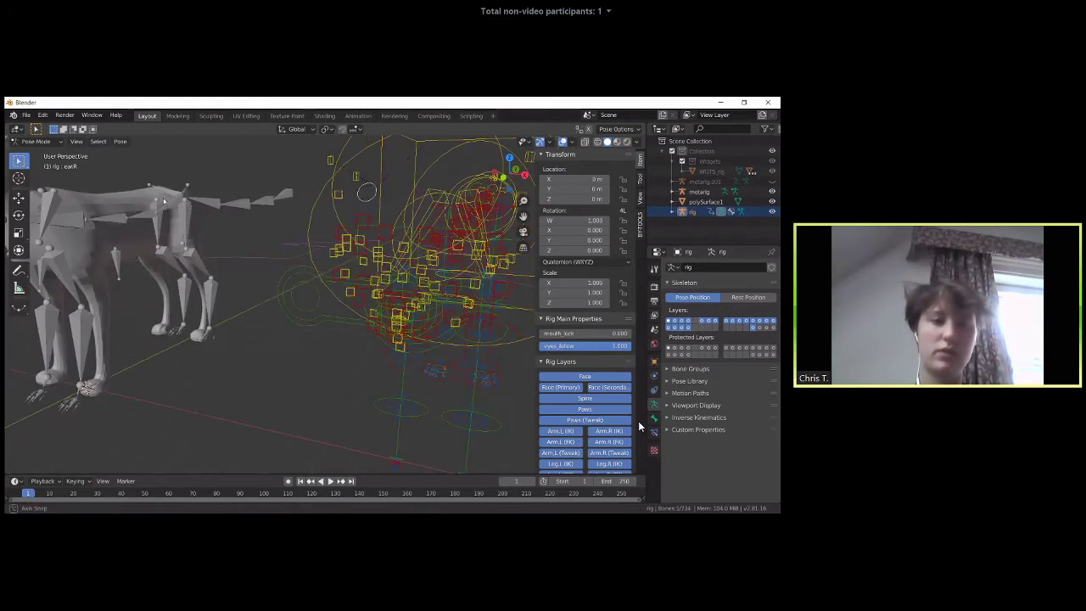
- Try rotating the generated rig's jaw_master control in the right orthographic view, cancelling the rotation
middle_click_drag(260, 249, 322, 254, "alt")
scroll(323, 255, "up", 4)
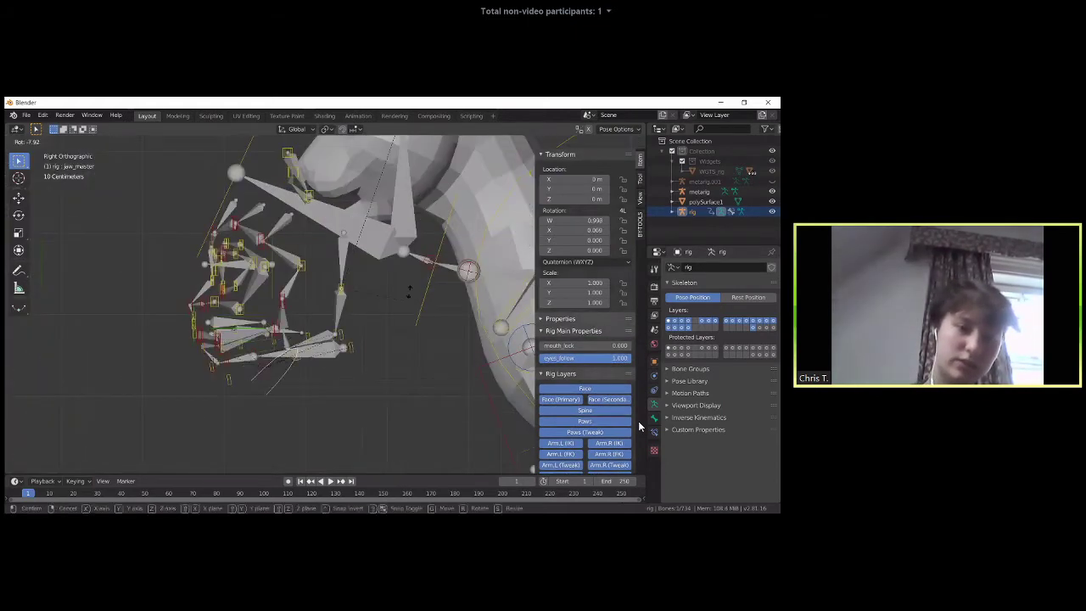
key("r")
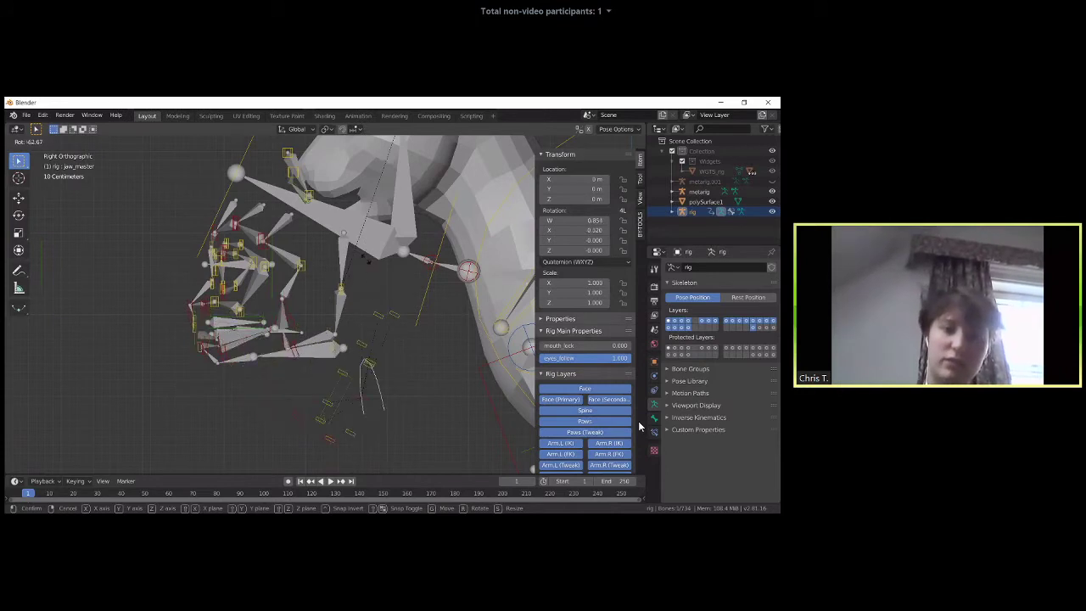
right_click(362, 289)
middle_click_drag(362, 288, 322, 300)
scroll(323, 301, "down", 5)
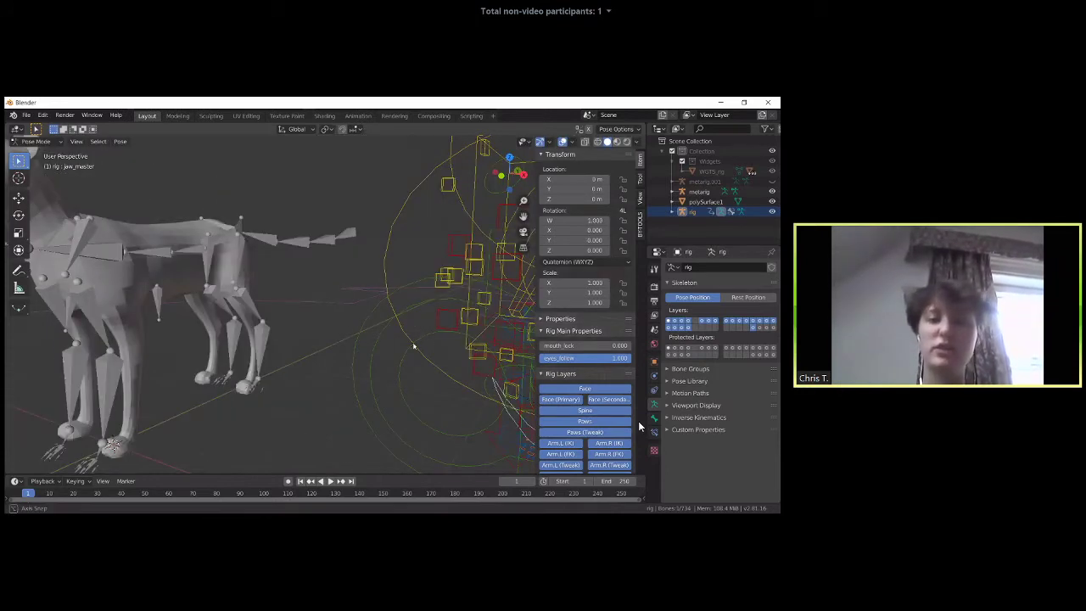
- Examine the generated rig's teeth.B, master_eye.R and neck controls from several angles
middle_click_drag(409, 338, 444, 327)
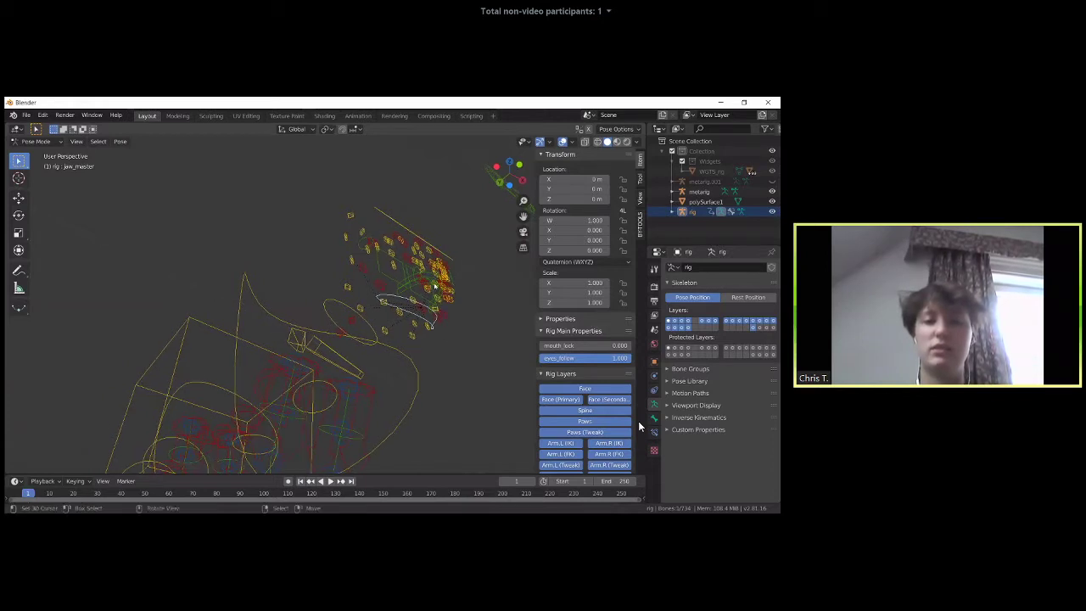
left_click(434, 286)
middle_click_drag(435, 286, 434, 262)
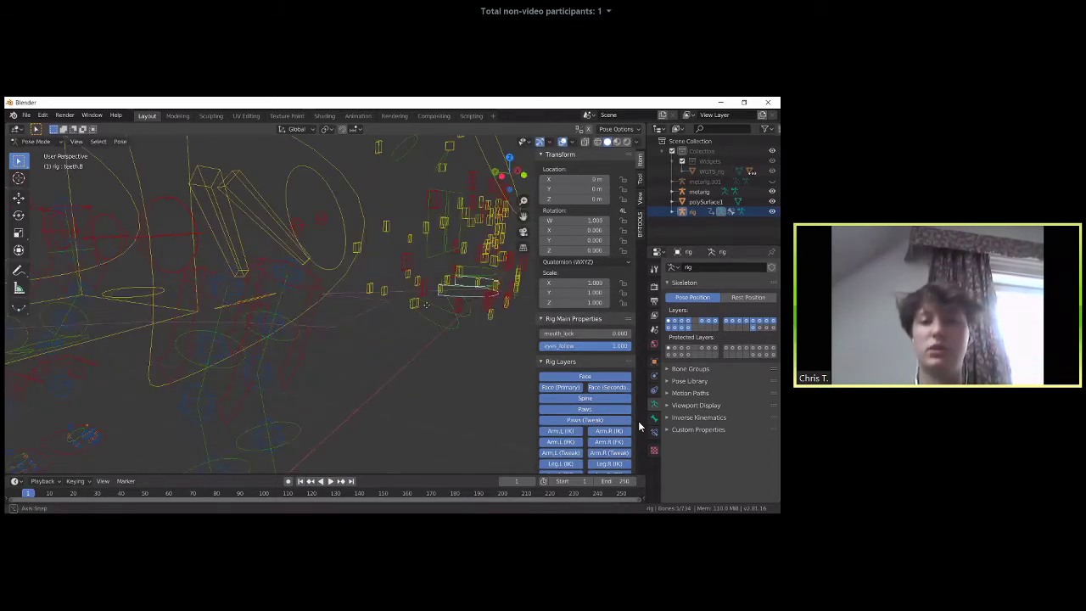
middle_click_drag(399, 310, 408, 291)
left_click(401, 290)
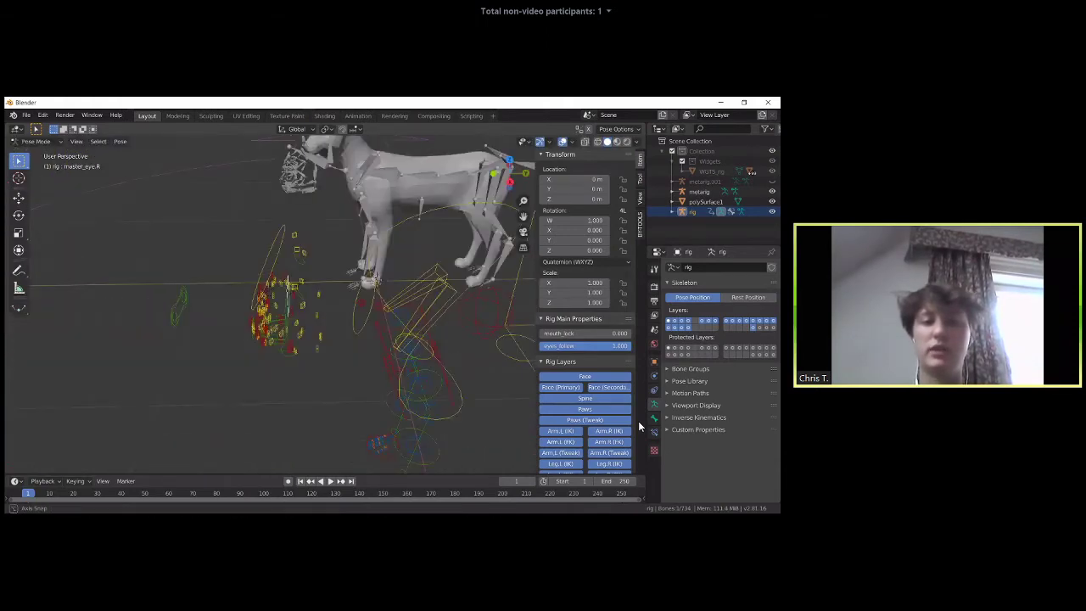
middle_click_drag(640, 426, 640, 425)
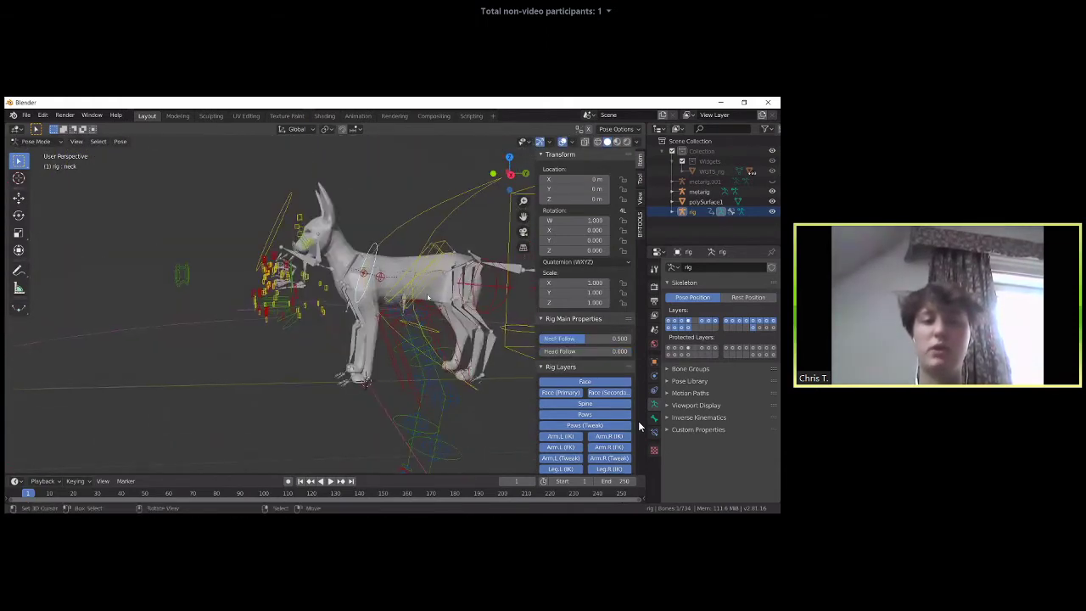
middle_click_drag(428, 296, 367, 319)
middle_click_drag(346, 246, 373, 280)
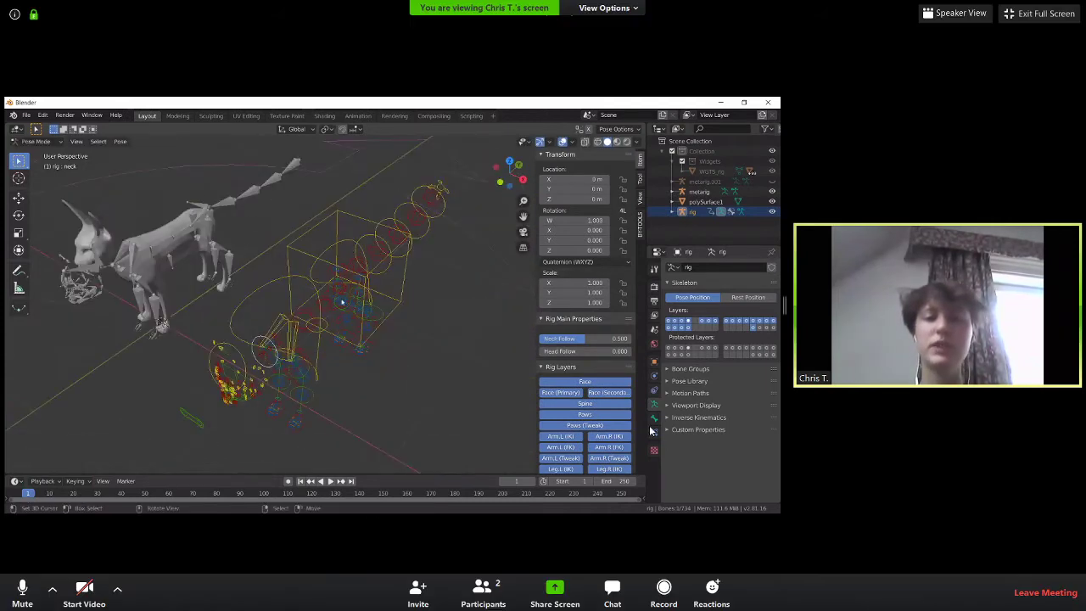
- Return the generated rig to Object Mode and examine how the original metarig's face bones and body bones fit the cat mesh
left_click(365, 327)
mouse_move(365, 326)
middle_mouse_down()
mouse_move(349, 297)
mouse_move(399, 309)
mouse_move(373, 322)
mouse_move(356, 315)
mouse_move(373, 307)
middle_mouse_up()
key("ctrl+Tab")
scroll(413, 278, "up", 3)
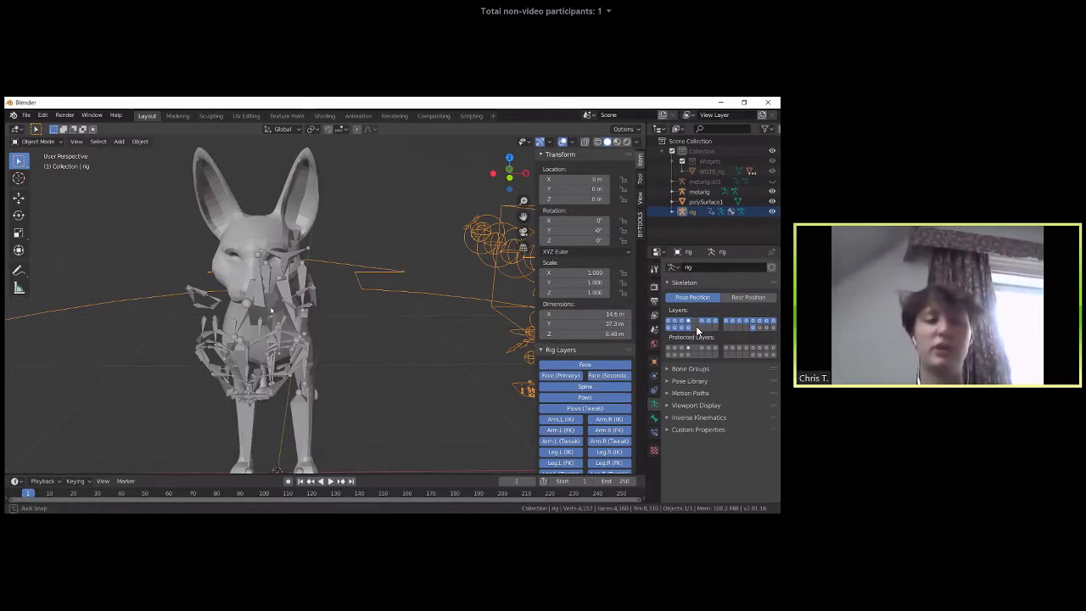
middle_click_drag(204, 326, 266, 337)
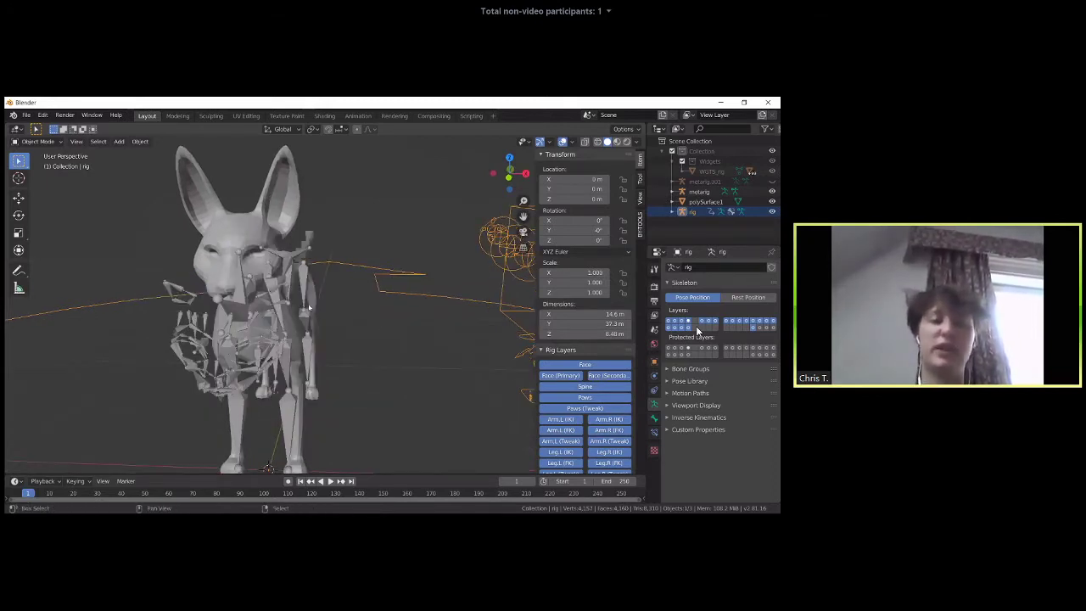
middle_click_drag(309, 307, 379, 292)
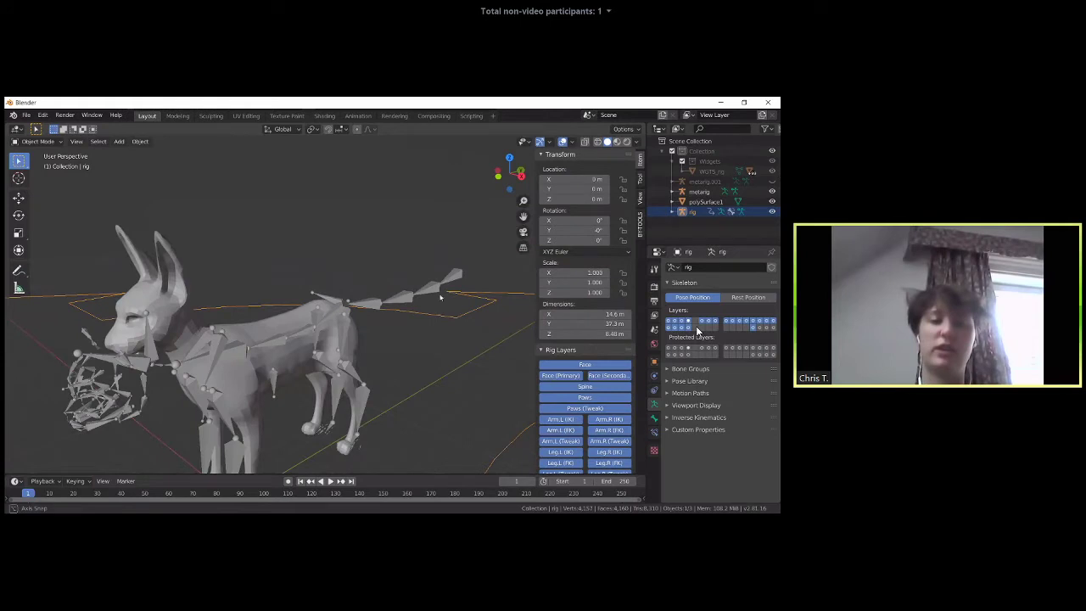
middle_click_drag(403, 304, 424, 301)
scroll(424, 301, "down", 3)
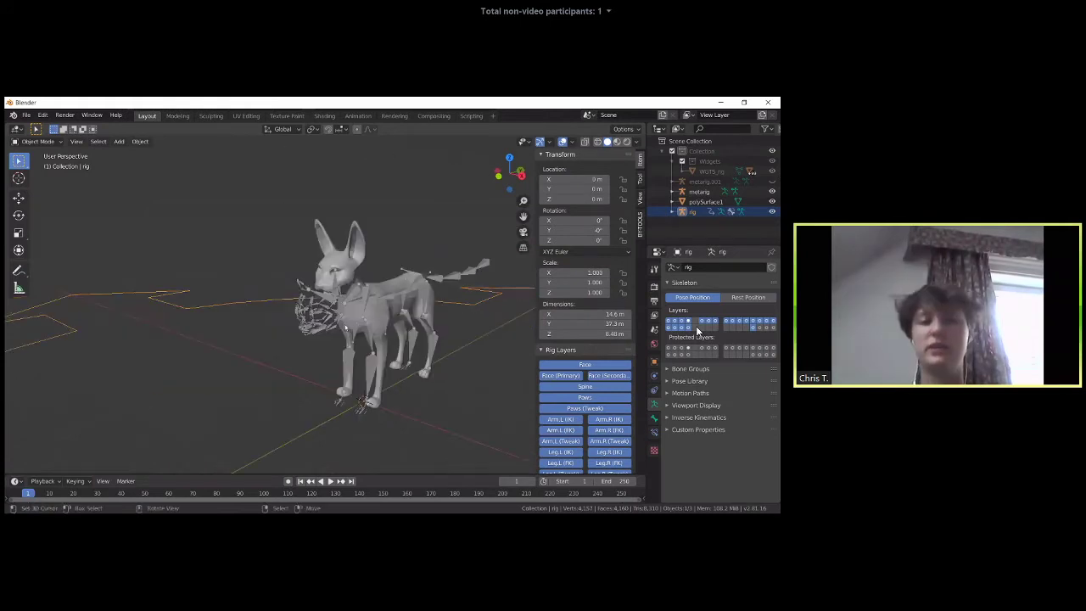
- Delete the generated rig from the scene
left_click(699, 192)
scroll(635, 289, "up", 3)
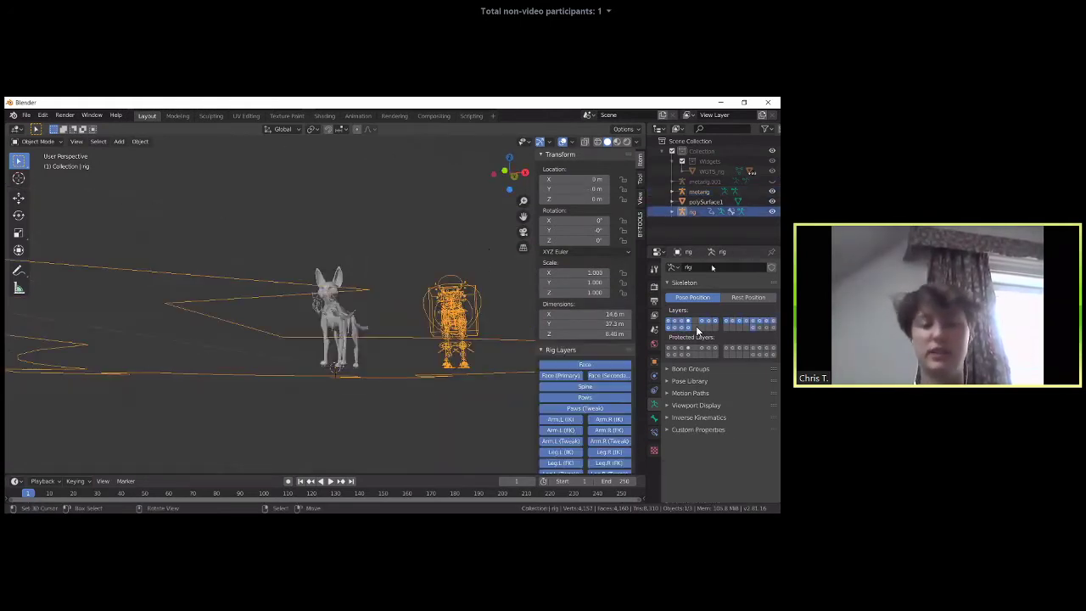
key("Delete")
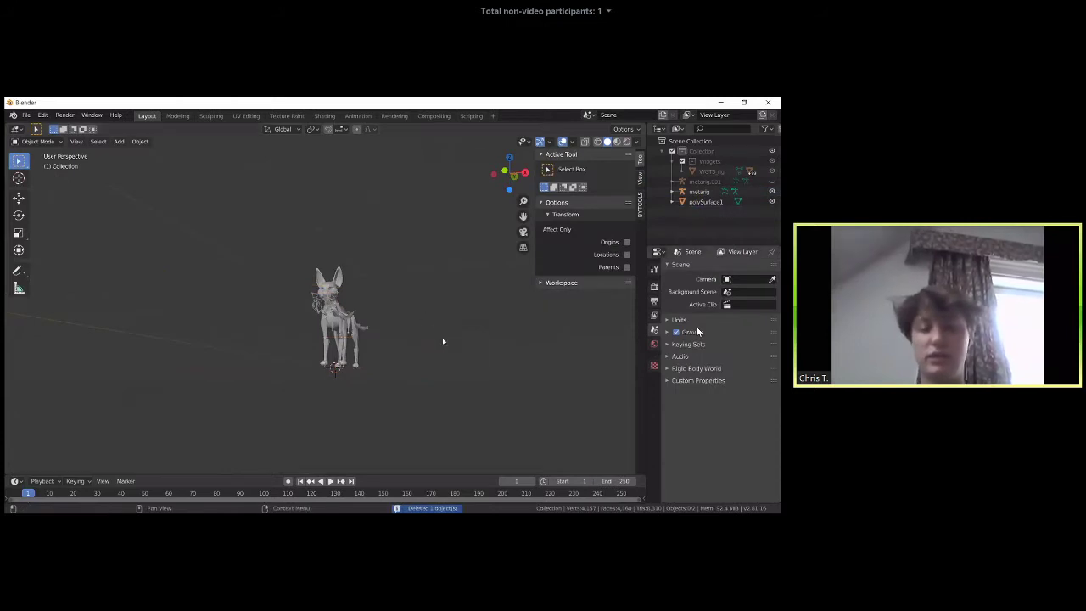
- Unhide and delete the duplicated metarig, and select the original metarig
key("alt+h")
key("x")
left_click(450, 311)
middle_click_drag(450, 310, 298, 415)
scroll(359, 304, "up", 5)
left_click(448, 357)
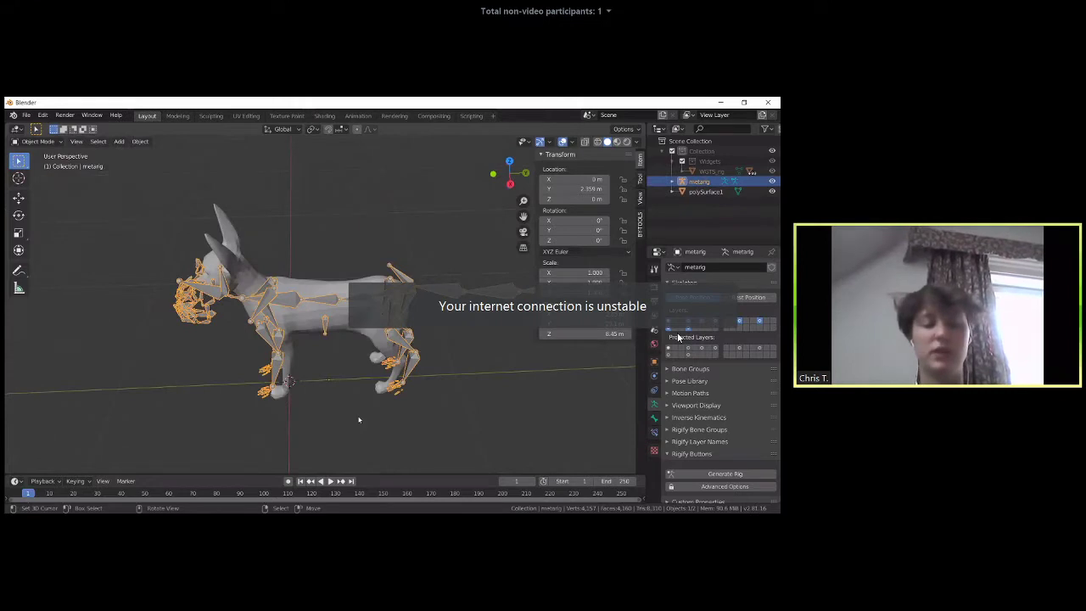
- Check the metarig's bones against the body in Pose Mode, and select the polySurface1 body mesh in Object Mode
key("Tab")
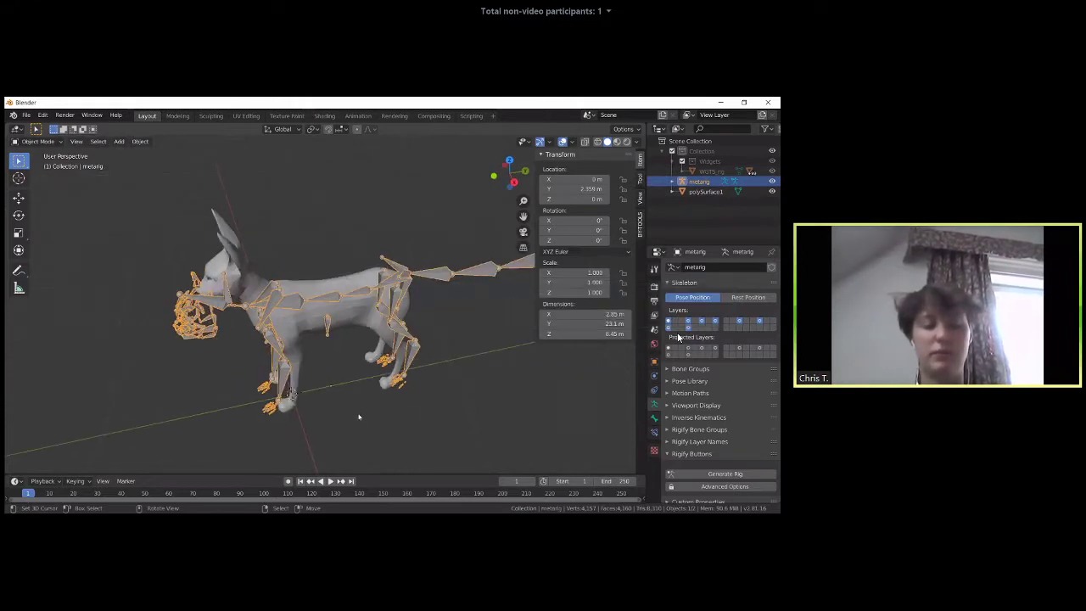
key("Tab")
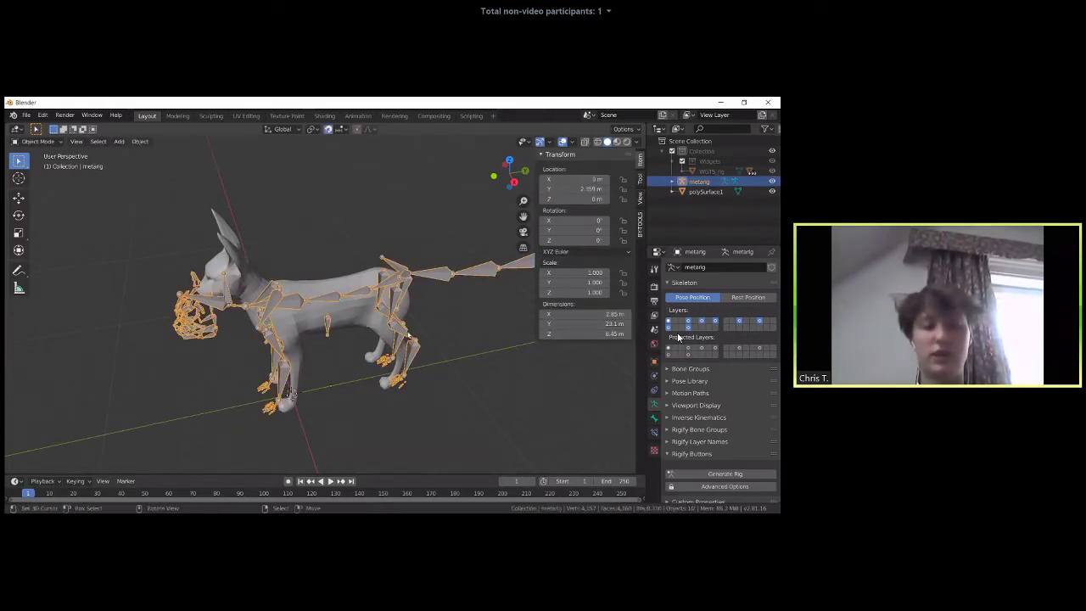
middle_click_drag(291, 392, 352, 316)
scroll(352, 316, "up", 3)
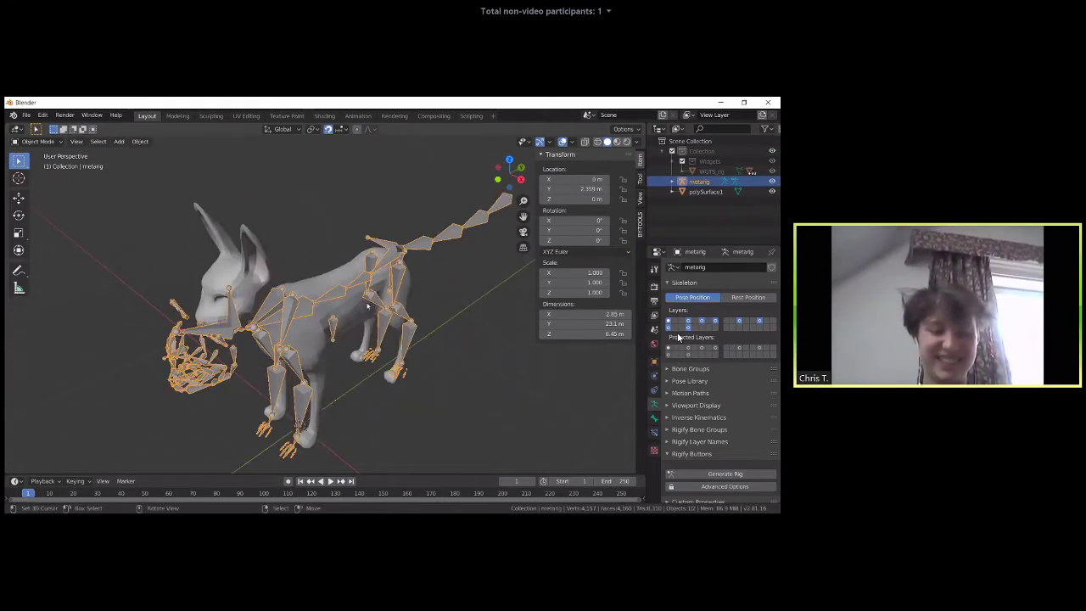
middle_click_drag(298, 422, 281, 425)
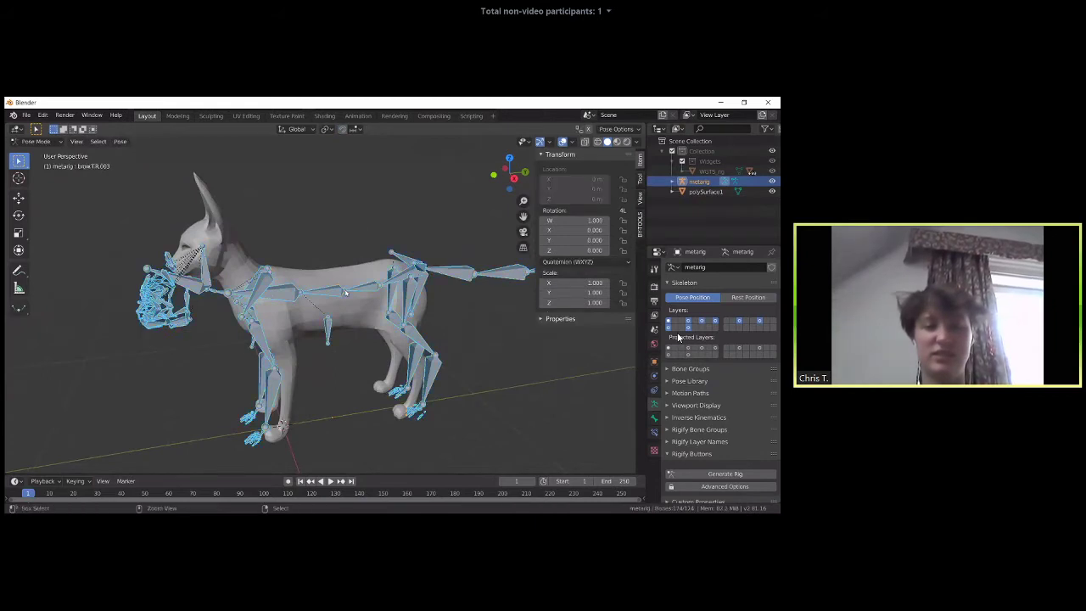
middle_click_drag(405, 345, 352, 280)
left_click(352, 277)
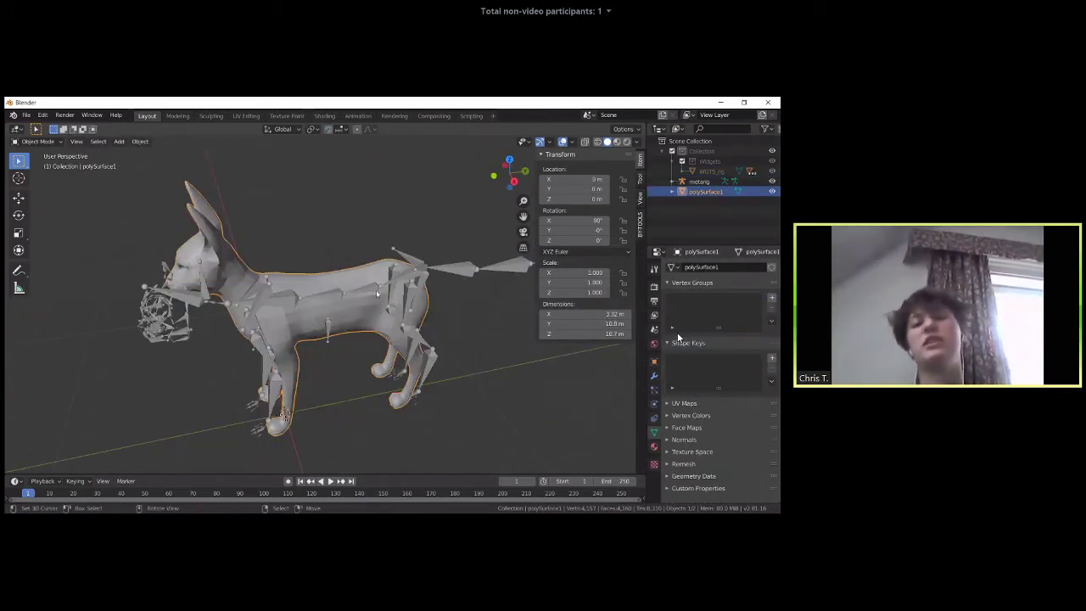
- Select the metarig and switch it to Edit Mode around the bones at the cat's hindquarters
left_click(440, 389)
key("ctrl+Tab")
middle_click_drag(440, 389, 496, 353)
scroll(496, 353, "up", 5)
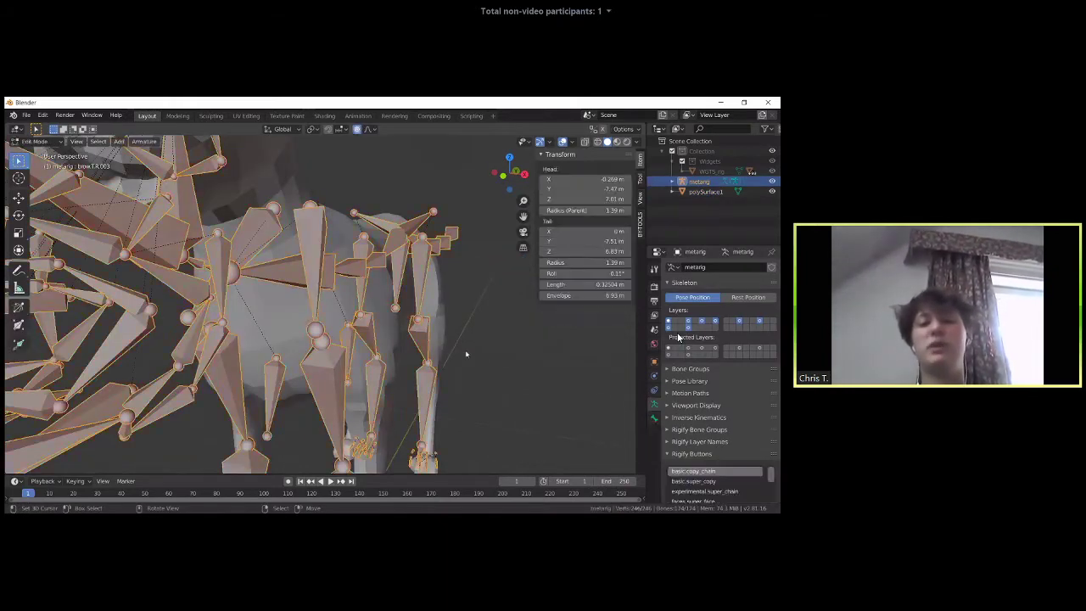
- Toggle the metarig repeatedly between Object Mode and Edit Mode to demonstrate the mode switching
key("ctrl+Tab")
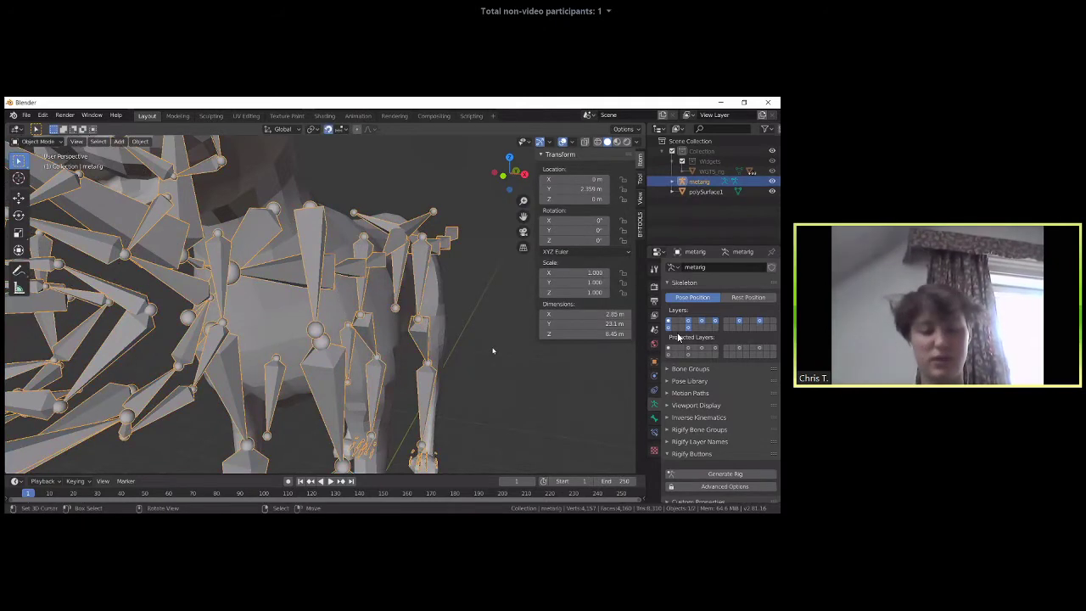
key("ctrl+Tab")
key("ctrl+Tab")
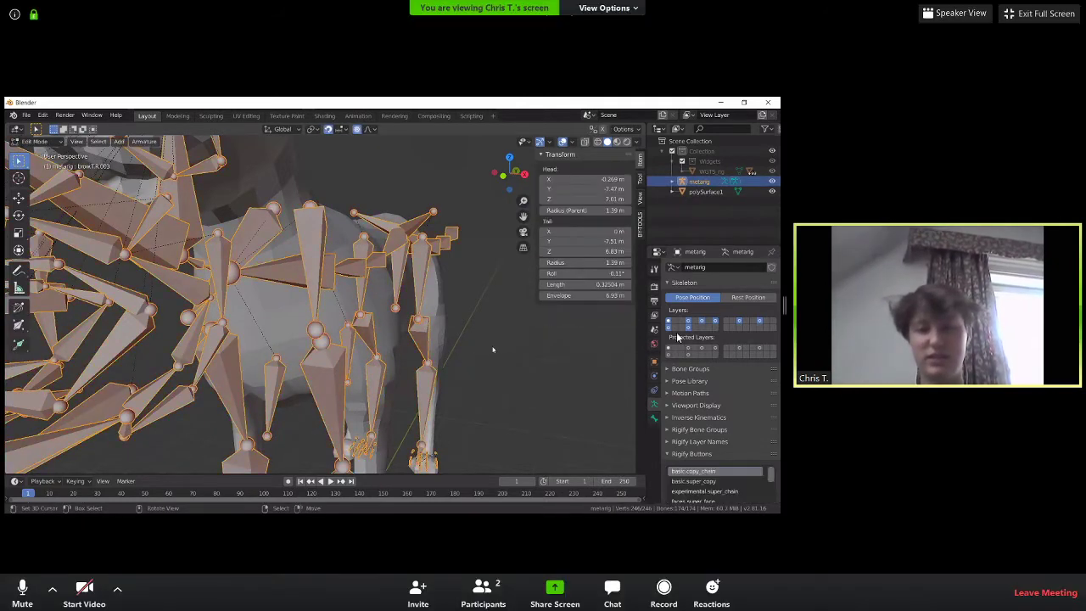
key("ctrl+Tab")
key("ctrl+Tab")
key("ctrl+Tab")
key("ctrl+Tab")
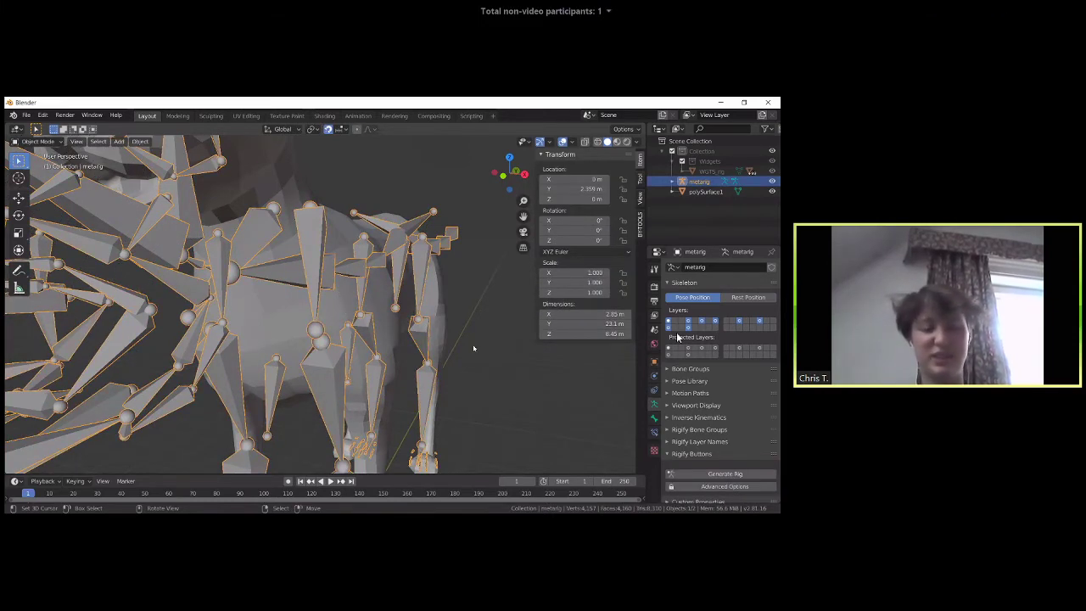
key("ctrl+Tab")
key("ctrl+Tab")
key("grave")
key("Escape")
key("ctrl+Tab")
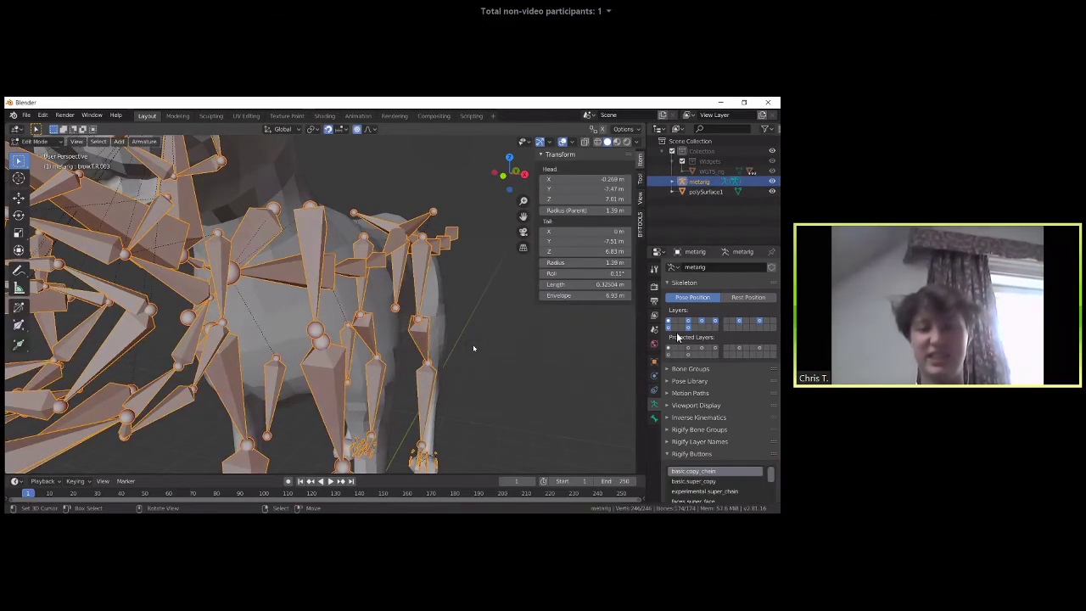
key("ctrl+Tab")
key("ctrl+Tab")
key("ctrl+Tab")
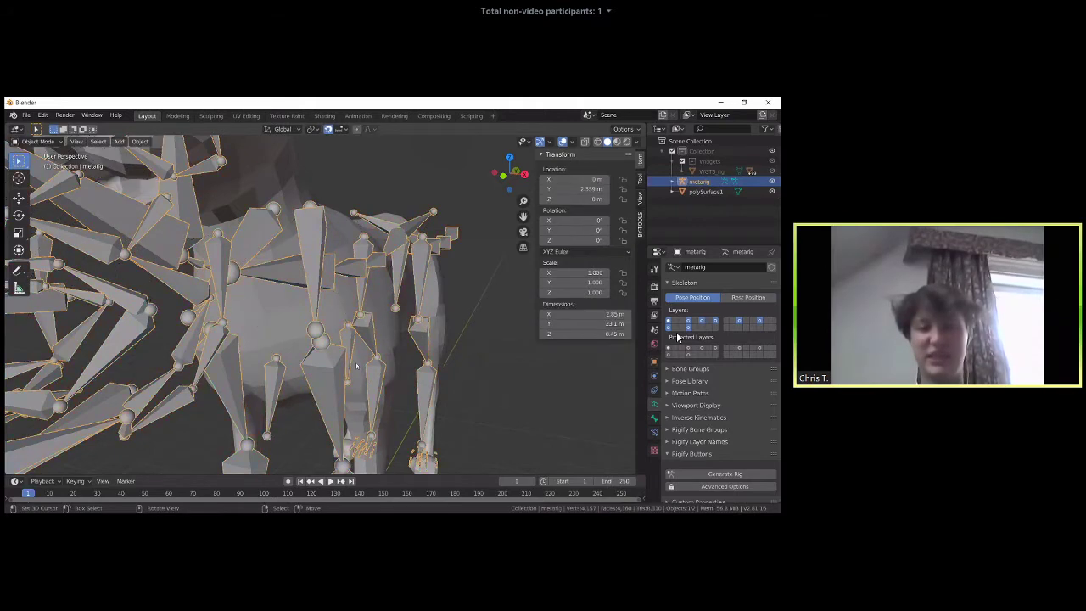
- Switch the metarig to Pose Mode and back to Edit Mode, viewing the torso from the side
middle_click_drag(369, 382, 316, 380)
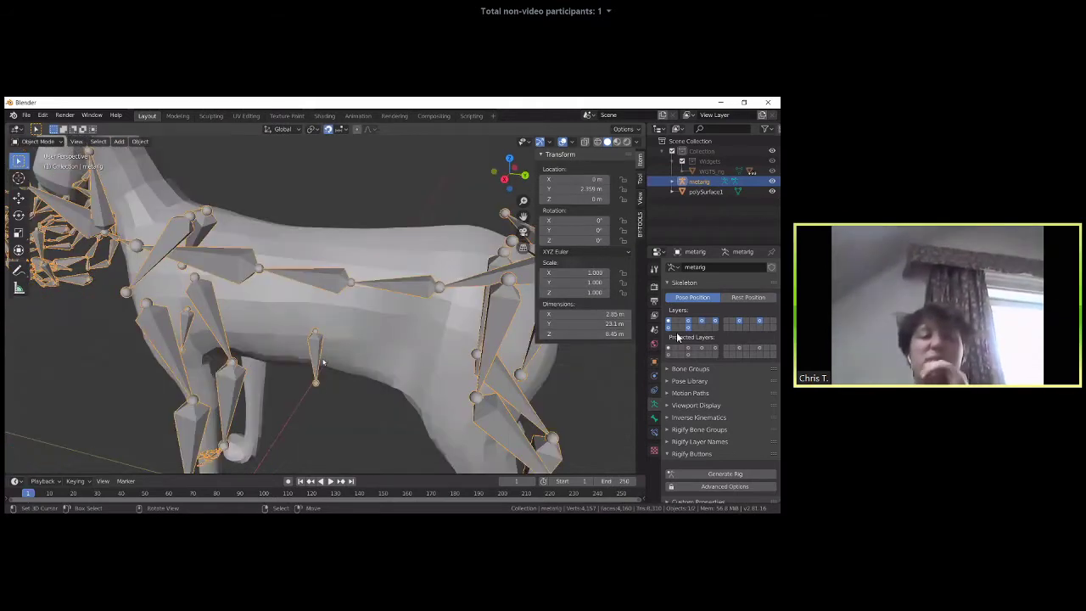
key("ctrl+Tab")
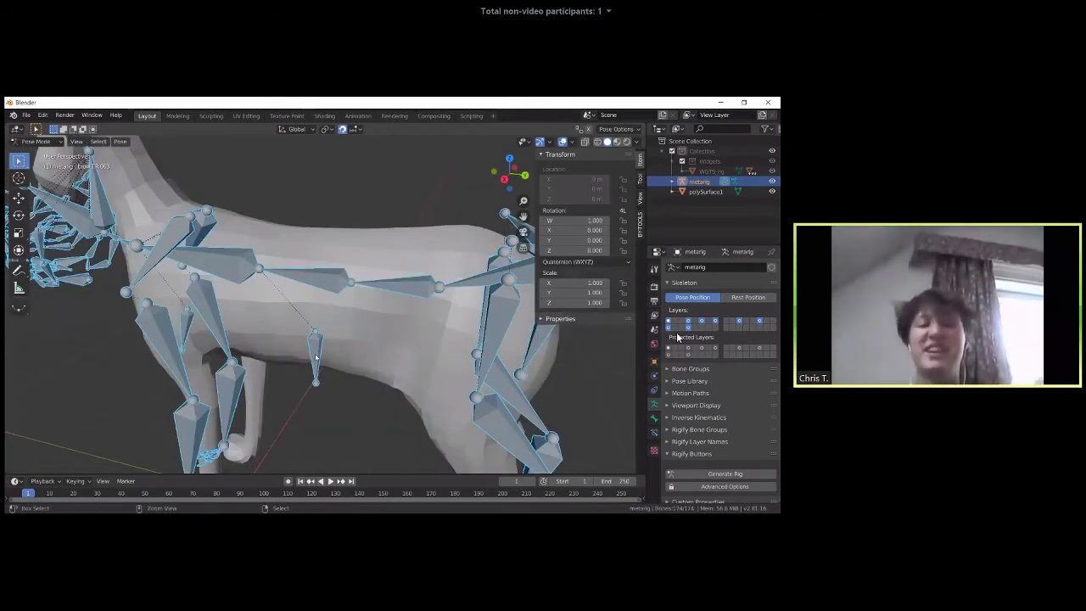
key("Tab")
key("ctrl+Tab")
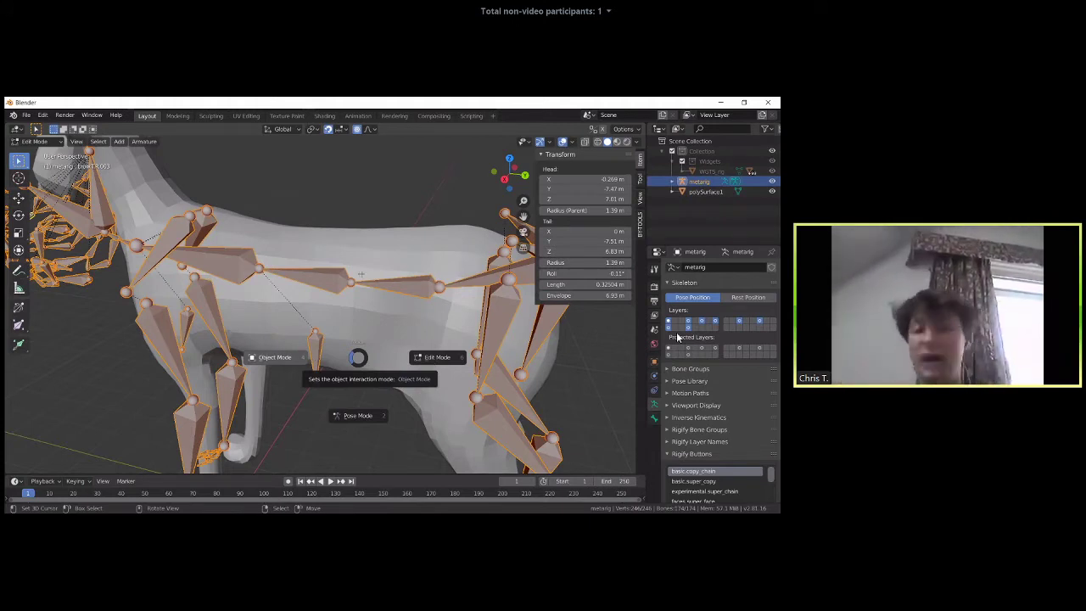
key("Escape")
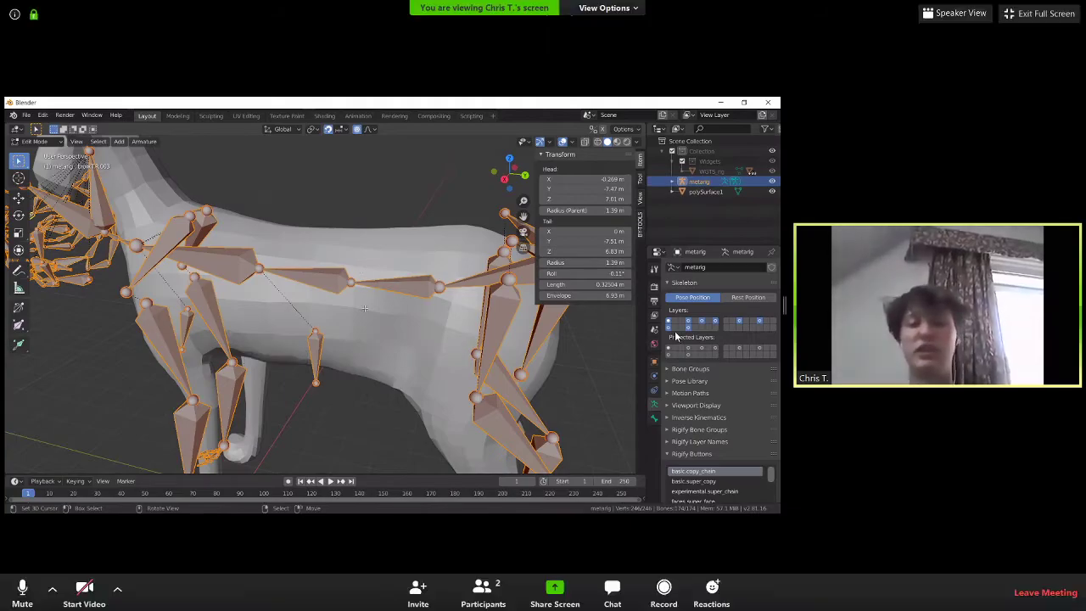
- Leave the full-screen Zoom view, shrink and minimise the meeting window, and deselect all metarig bones in the local Blender scene
key("Escape")
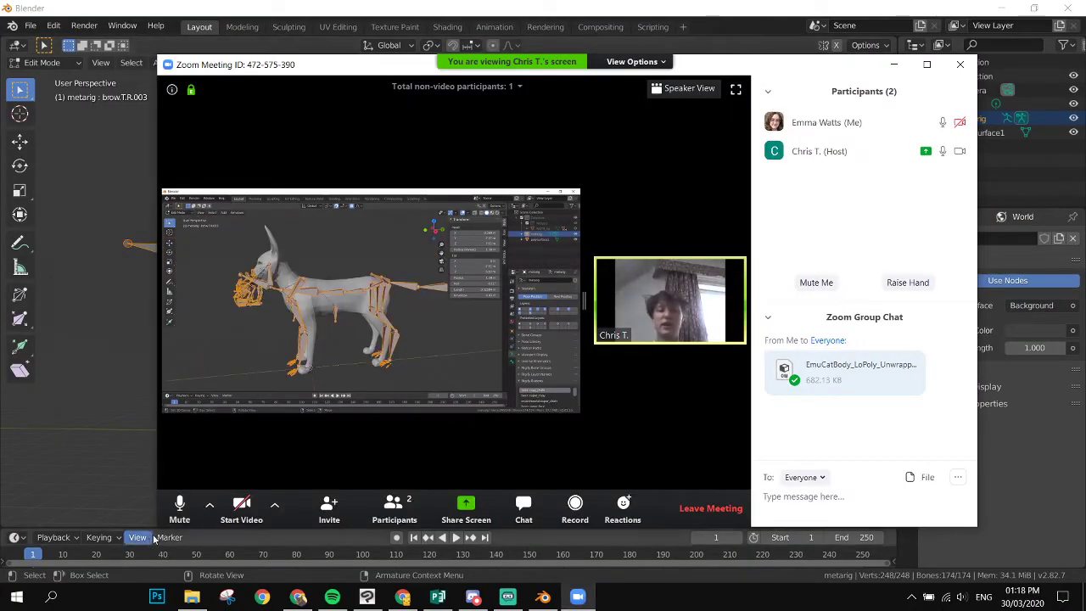
left_click_drag(157, 525, 385, 391)
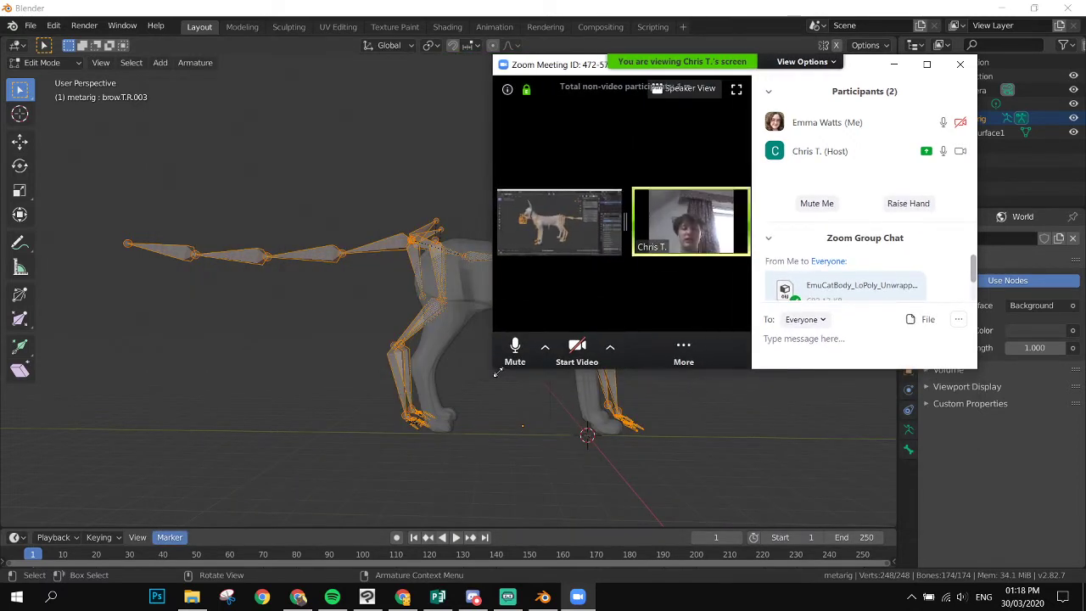
left_click(369, 351)
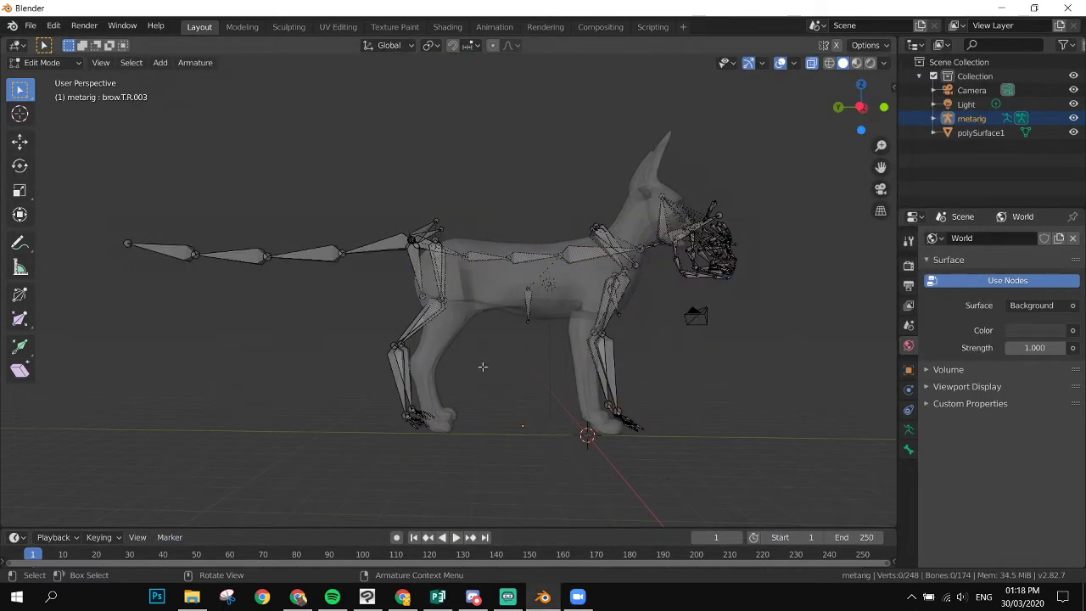
left_click(578, 597)
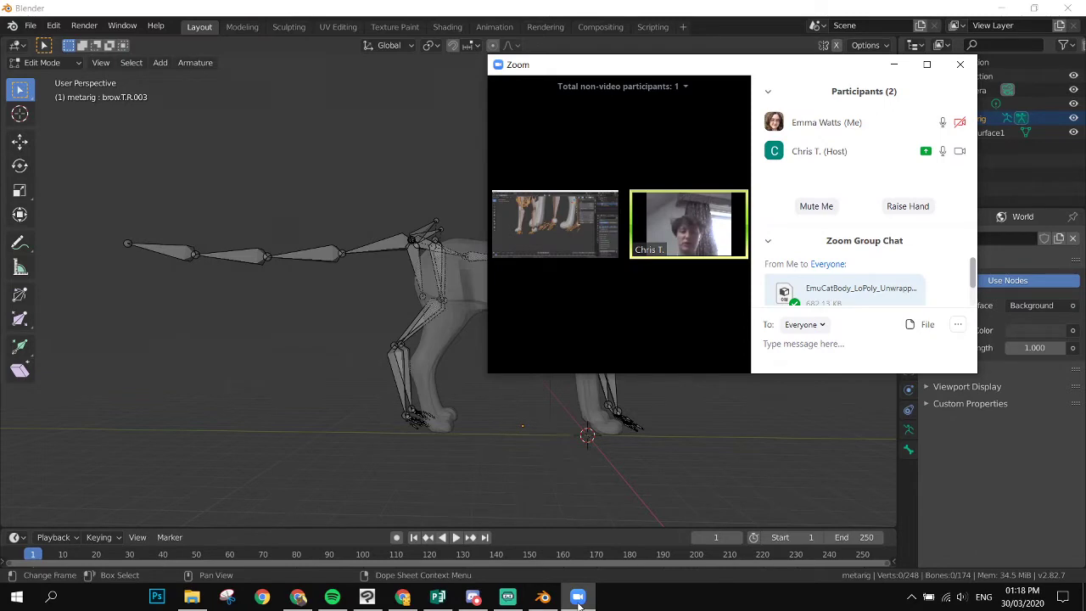
left_click(578, 597)
- Examine the metarig from both sides of the cat body and return it to Object Mode
scroll(552, 454, "up", 4)
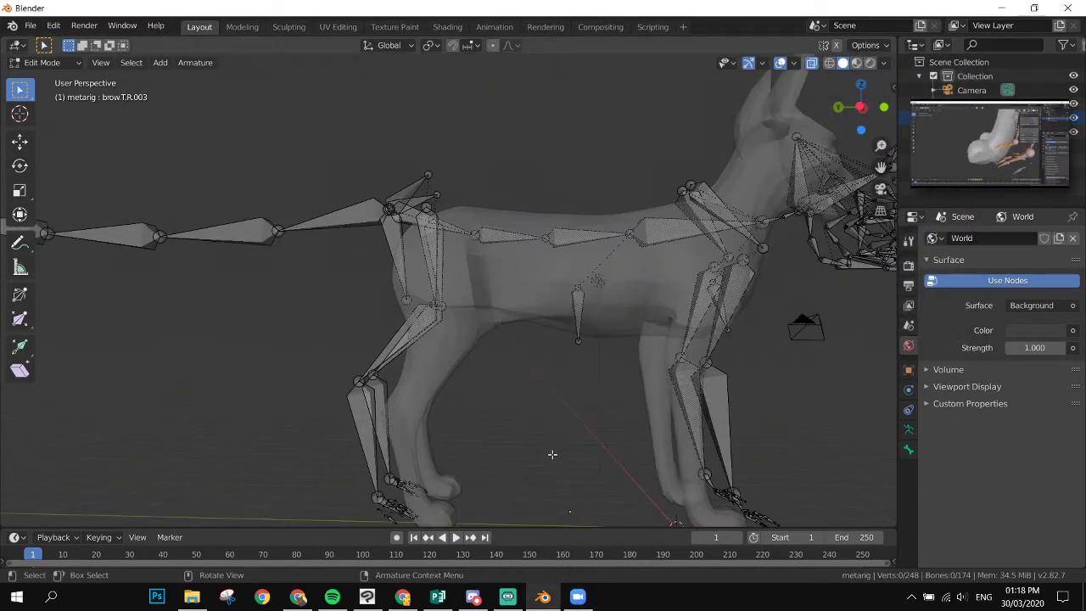
scroll(507, 409, "down", 1, "alt")
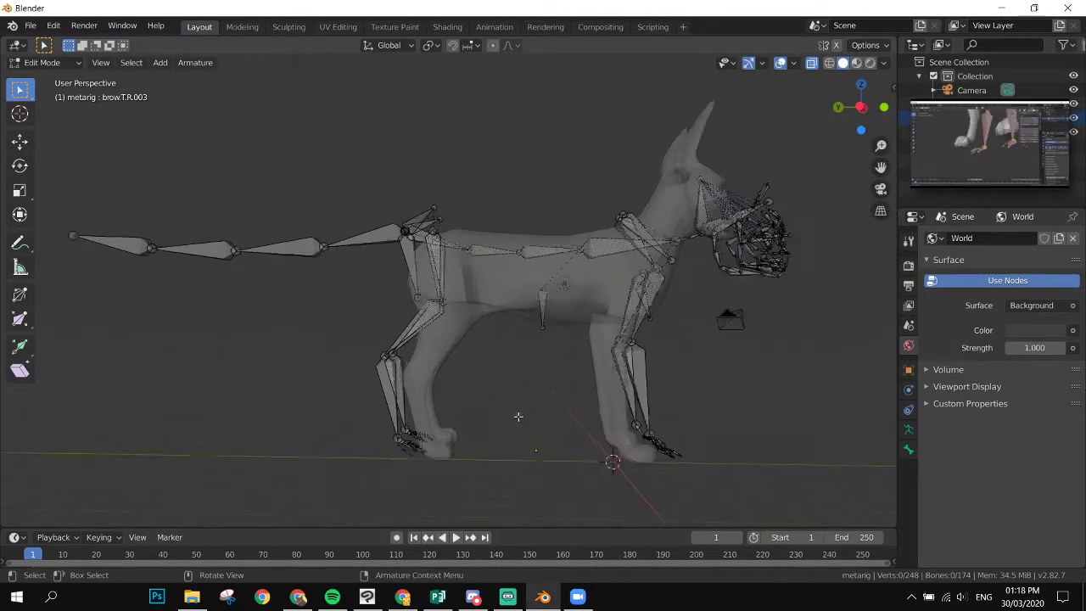
scroll(540, 435, "down", 2)
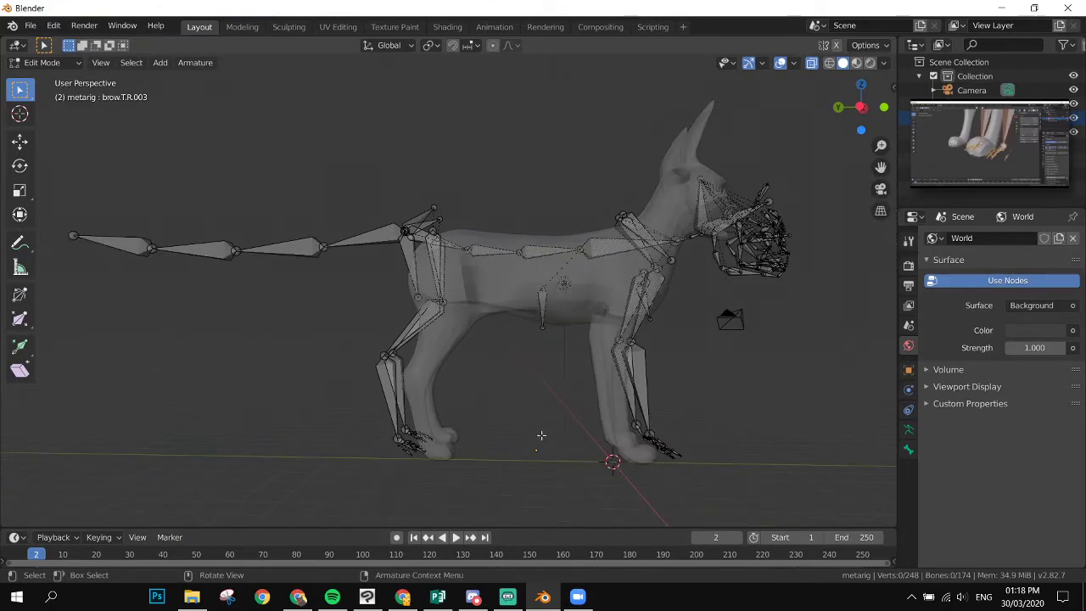
middle_click_drag(540, 435, 376, 392)
scroll(366, 389, "down", 1)
scroll(305, 409, "up", 4)
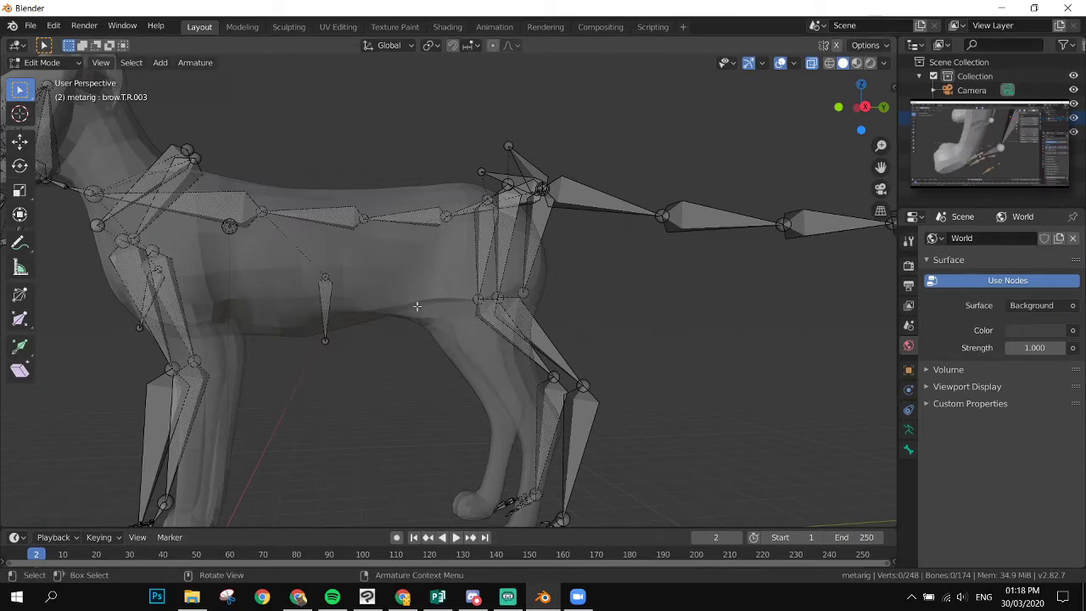
middle_click_drag(252, 344, 283, 359)
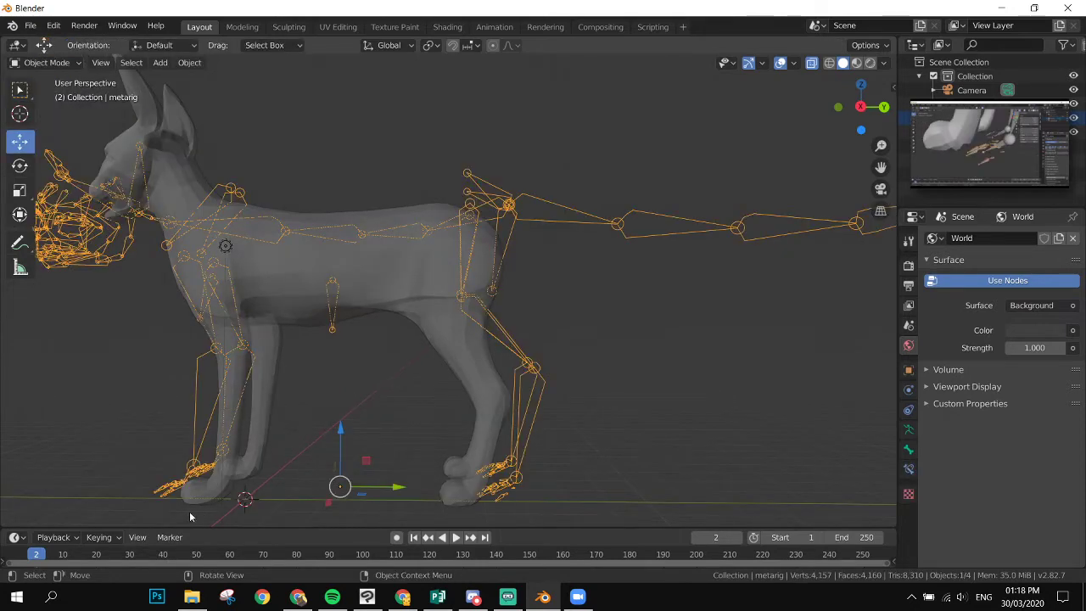
- Reselect the metarig in Object Mode and compare the front toe bones with the paw mesh
middle_click_drag(95, 468, 269, 227)
left_click(132, 428)
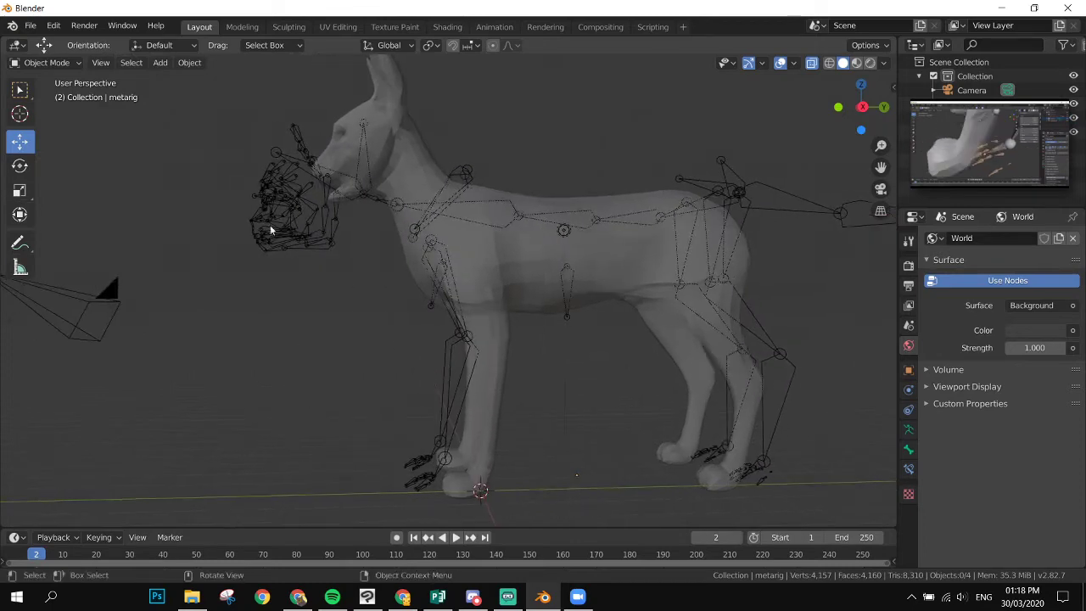
left_click(271, 229)
scroll(410, 544, "up", 1)
scroll(416, 489, "up", 4)
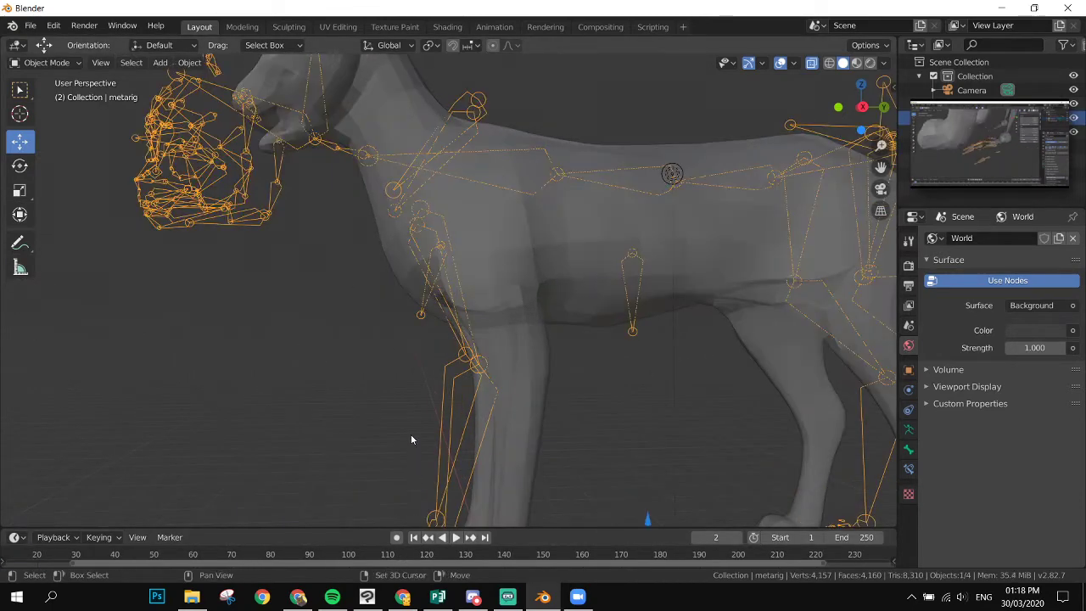
middle_click_drag(410, 434, 353, 386, "shift")
scroll(352, 386, "up", 4)
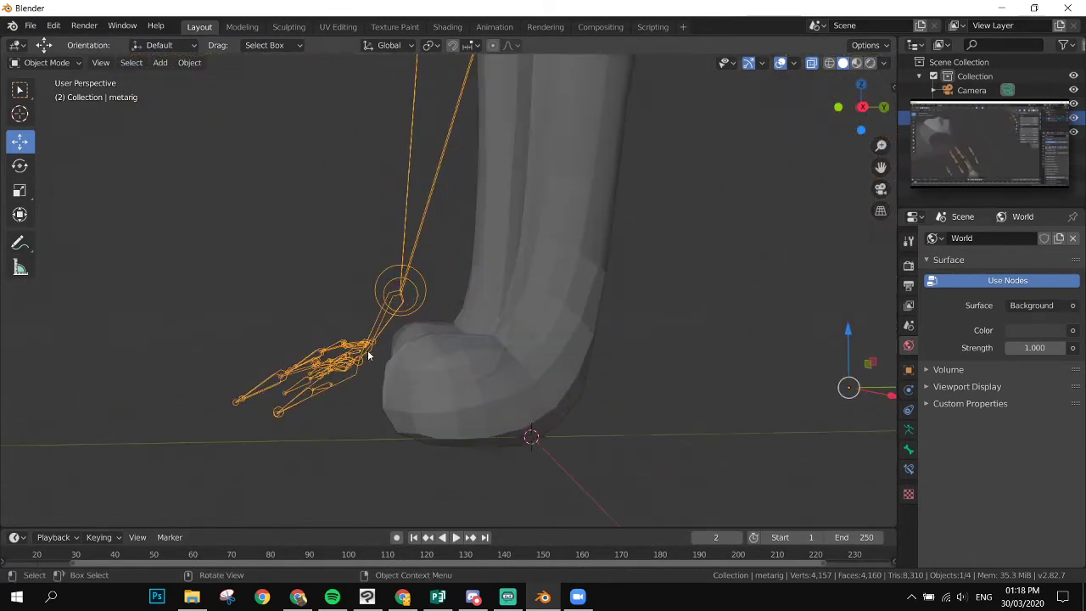
left_click(297, 436)
left_click(292, 408)
- Restore the Zoom meeting in full screen and enlarge the shared screen to follow the paw bone demonstration
mouse_move(947, 140)
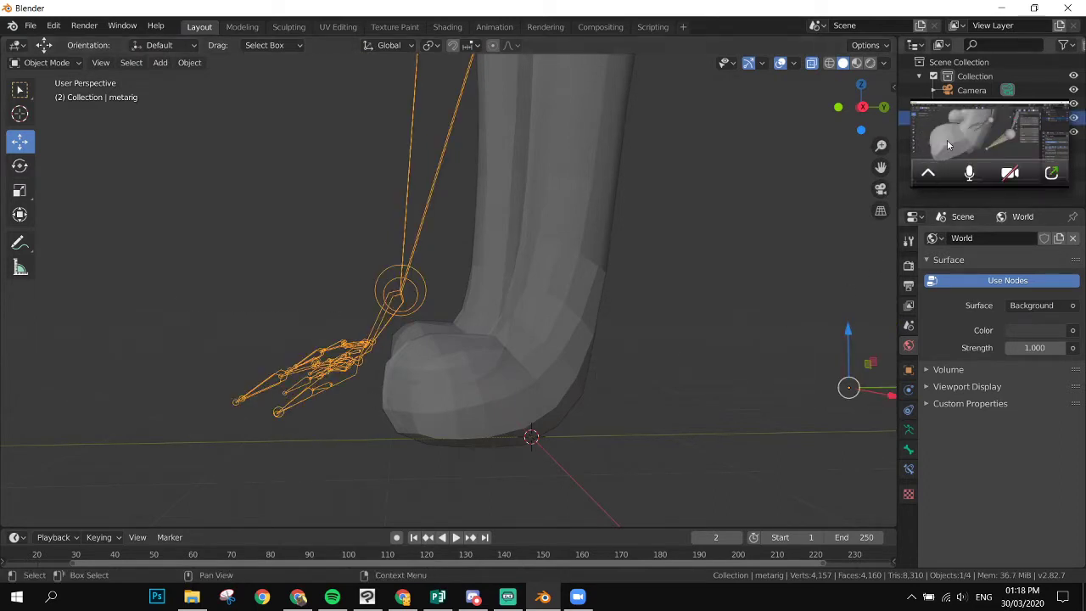
left_click(1053, 174)
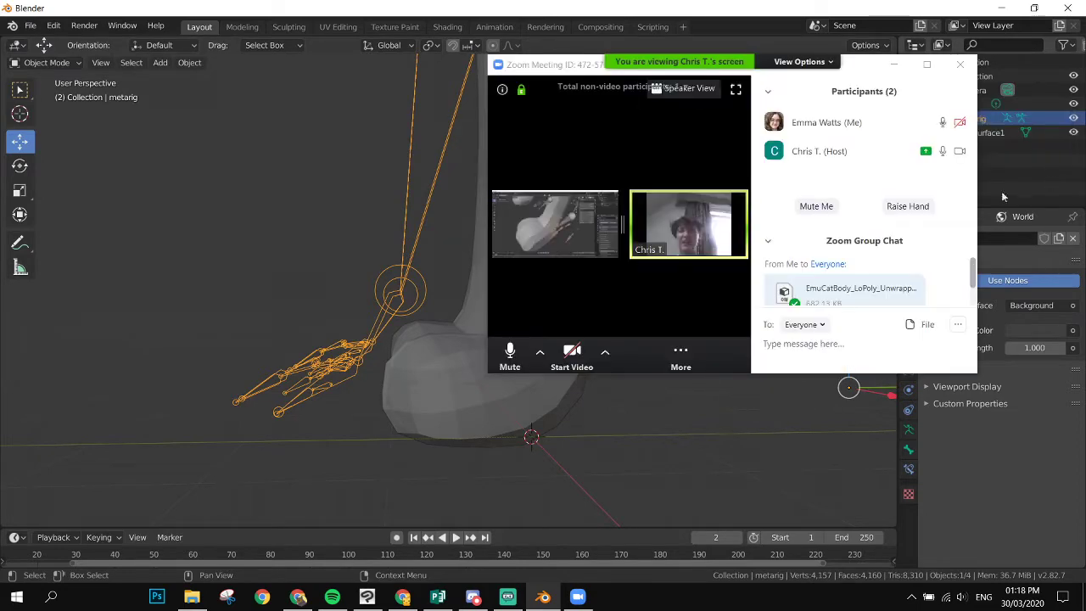
double_click(699, 243)
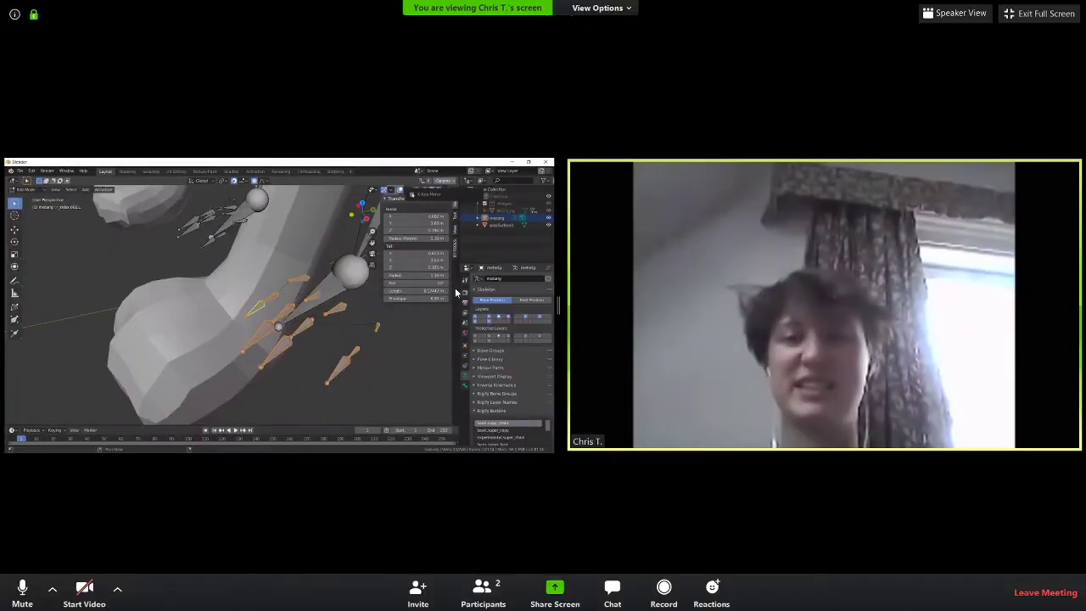
double_click(447, 314)
double_click(552, 225)
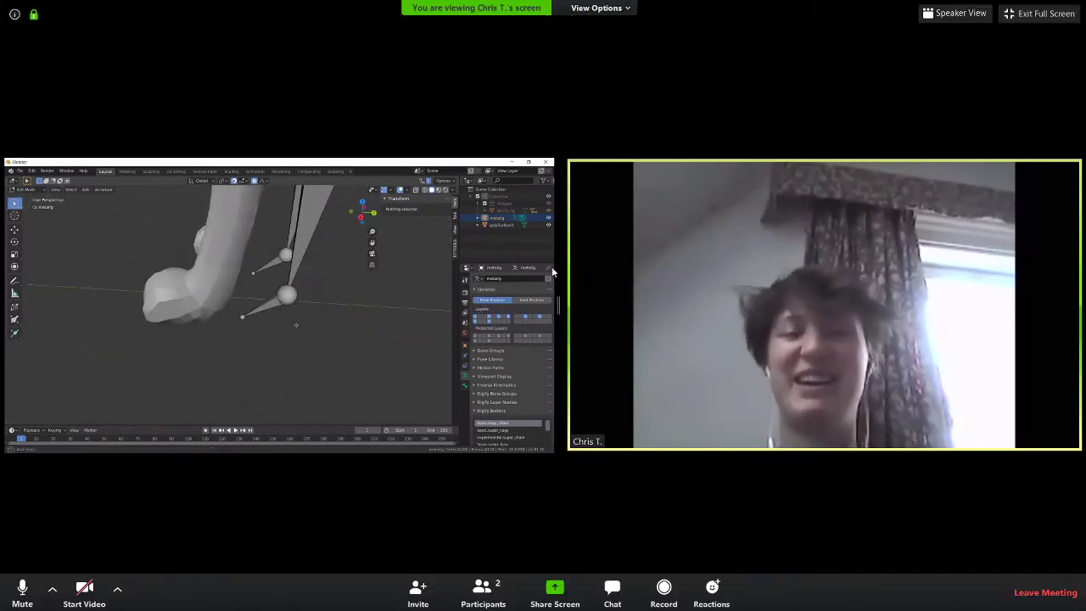
left_click_drag(561, 398, 886, 383)
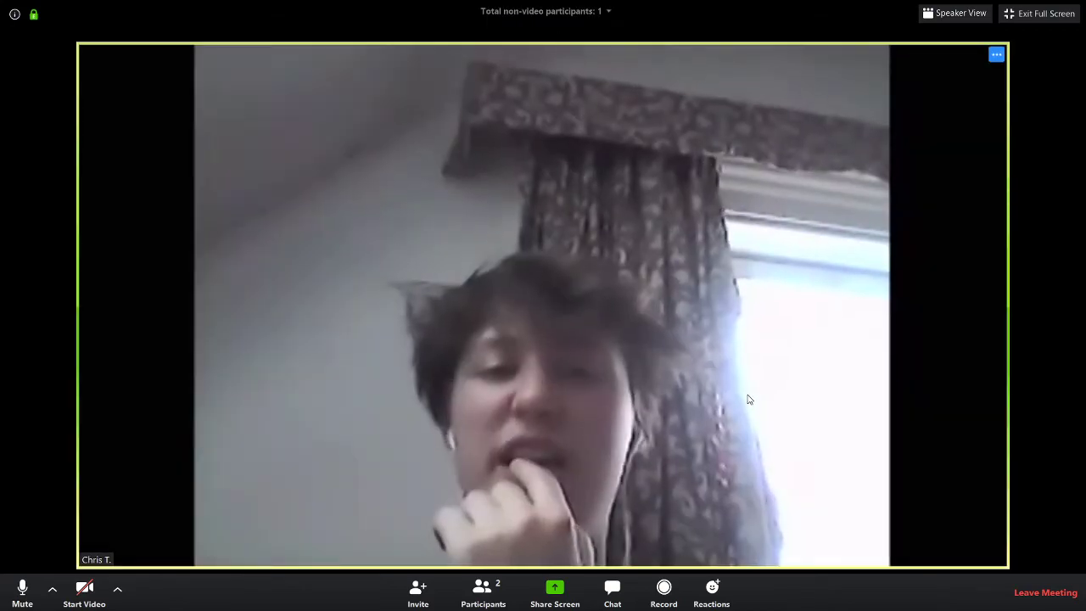
- Share the entire screen in the Zoom meeting
double_click(679, 335)
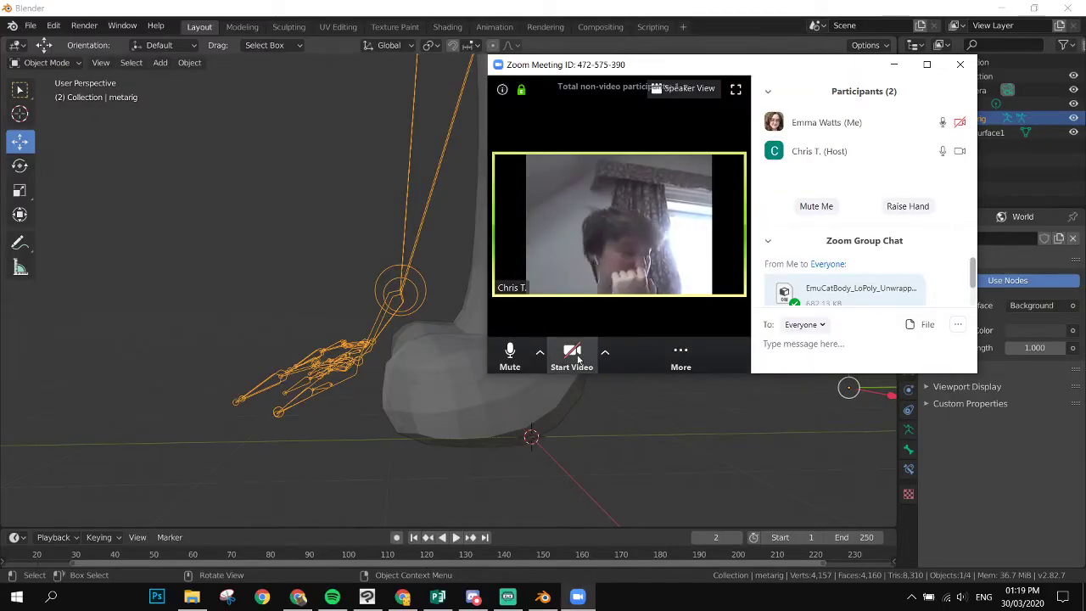
double_click(606, 264)
left_click(555, 594)
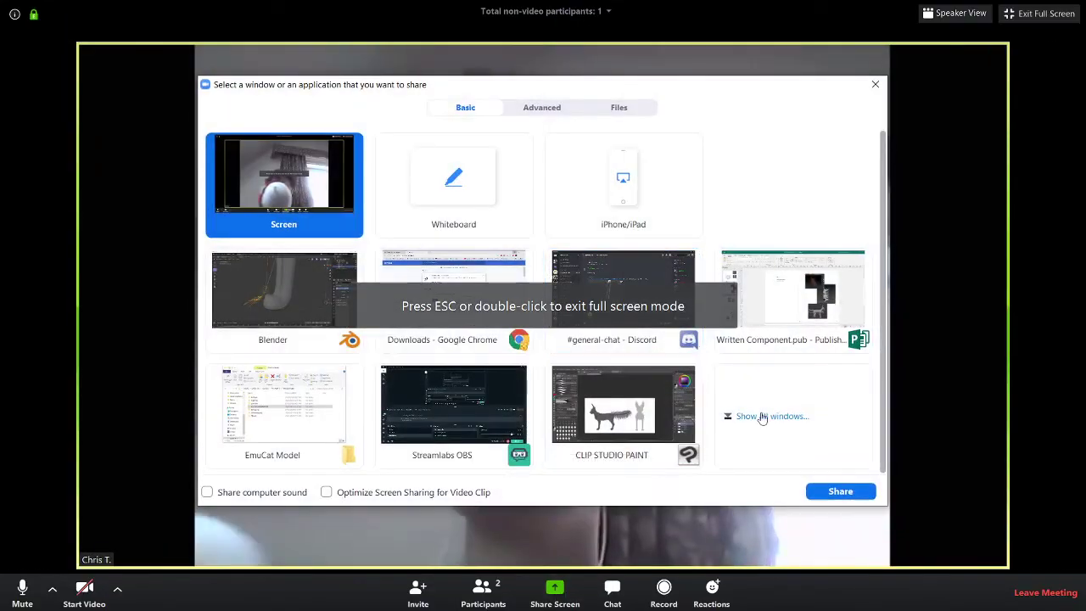
left_click(836, 492)
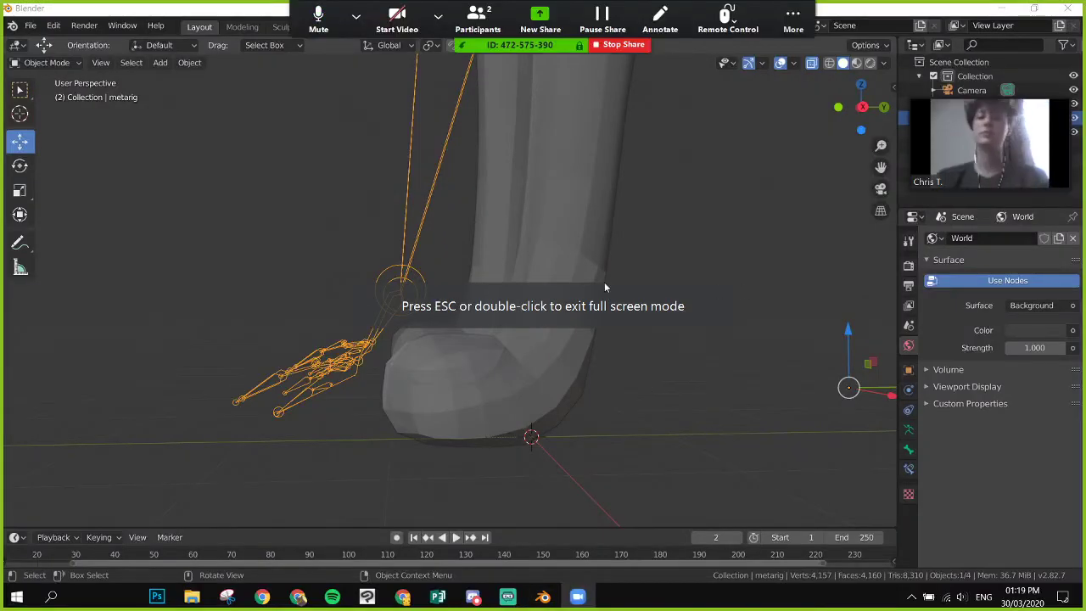
- Reselect the metarig and move the floating Zoom video thumbnail off the Outliner to below the World properties
left_click(276, 441)
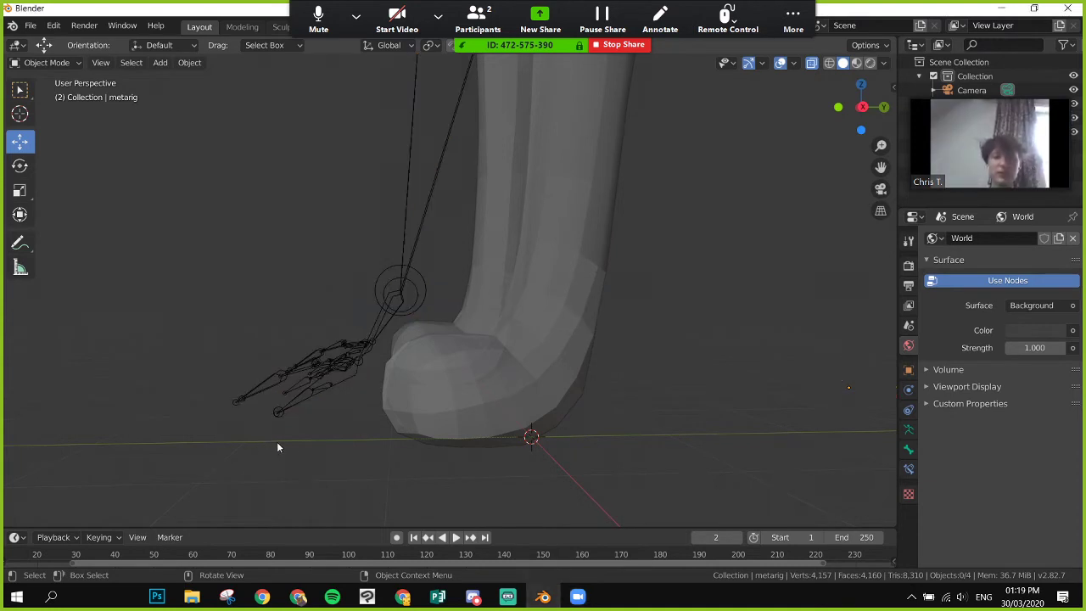
left_click(286, 405)
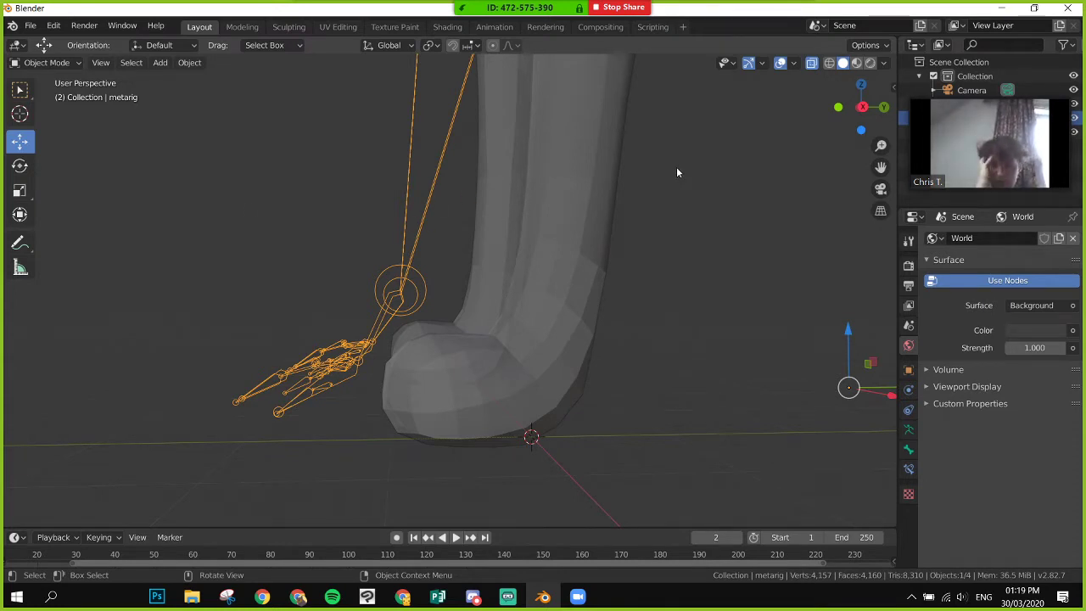
left_click_drag(1000, 147, 1007, 494)
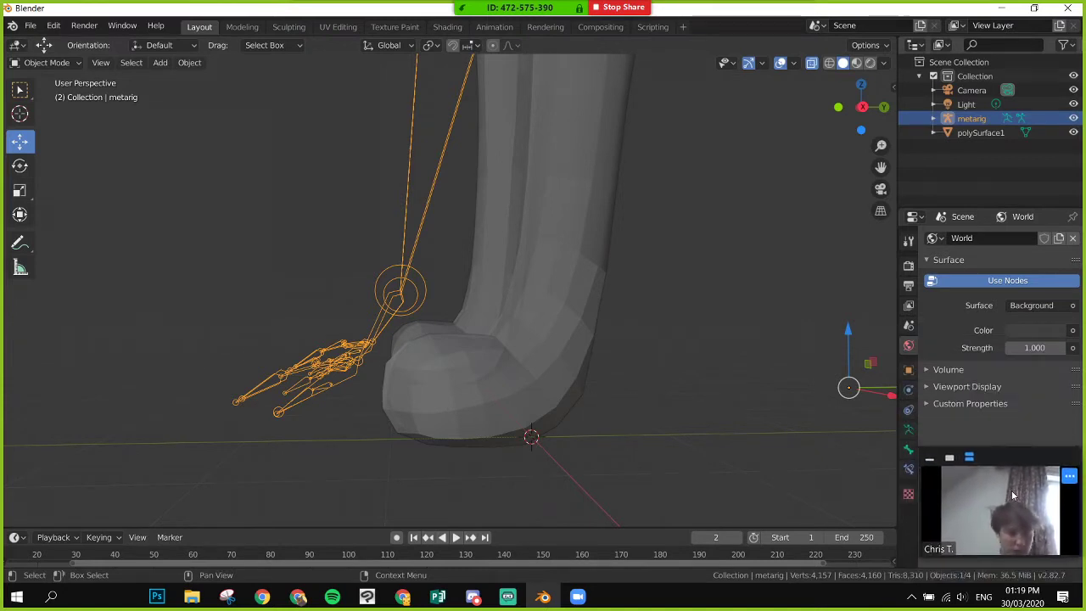
mouse_move(566, 57)
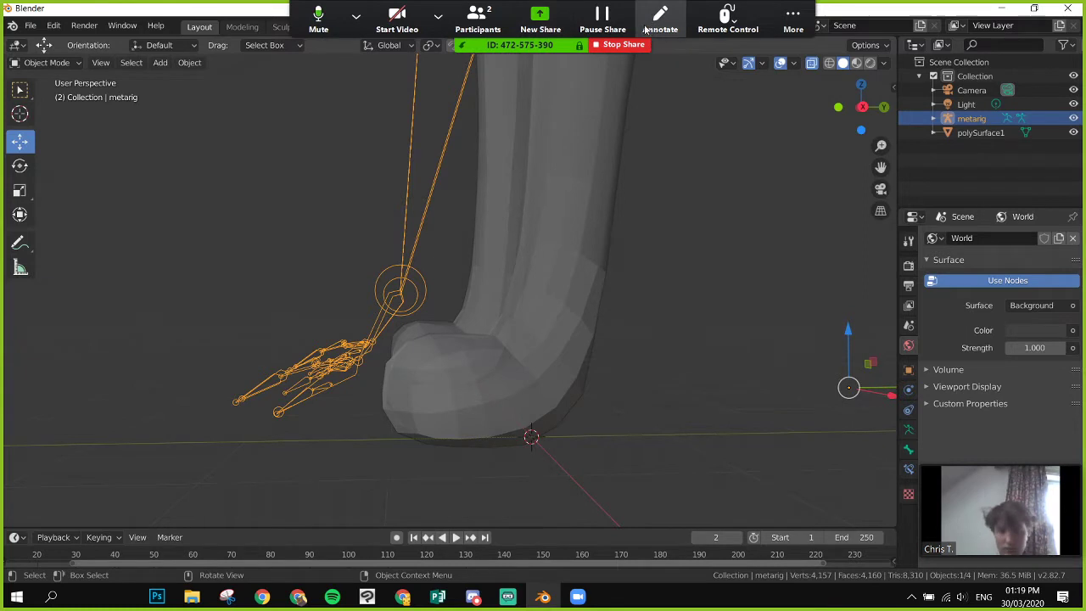
left_click(437, 15)
left_click(438, 15)
left_click(438, 16)
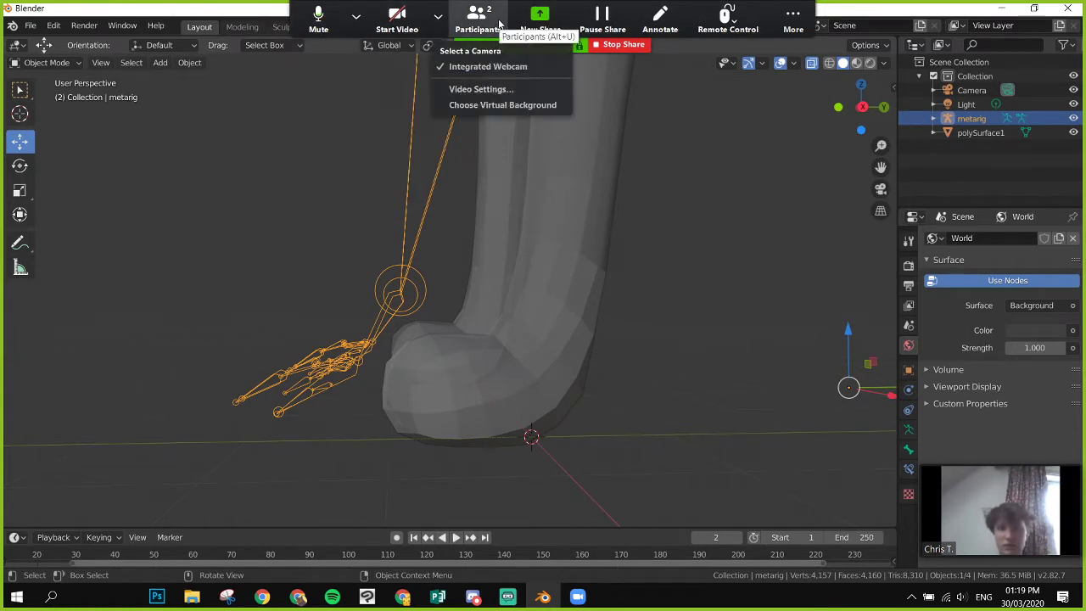
left_click(690, 306)
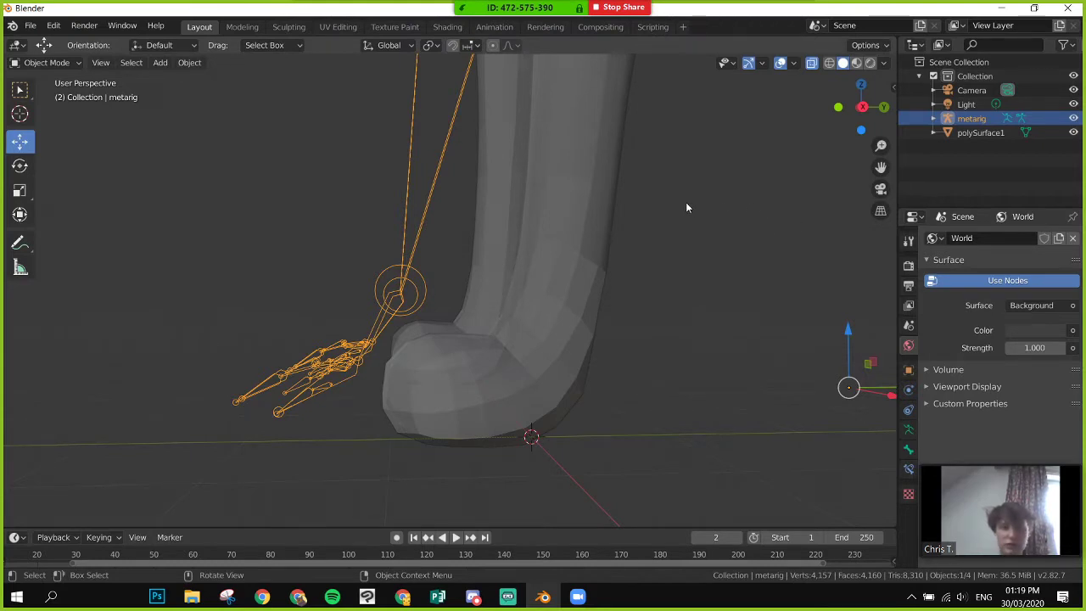
- Switch the metarig to Edit Mode and select its right thigh bone
mouse_move(616, 31)
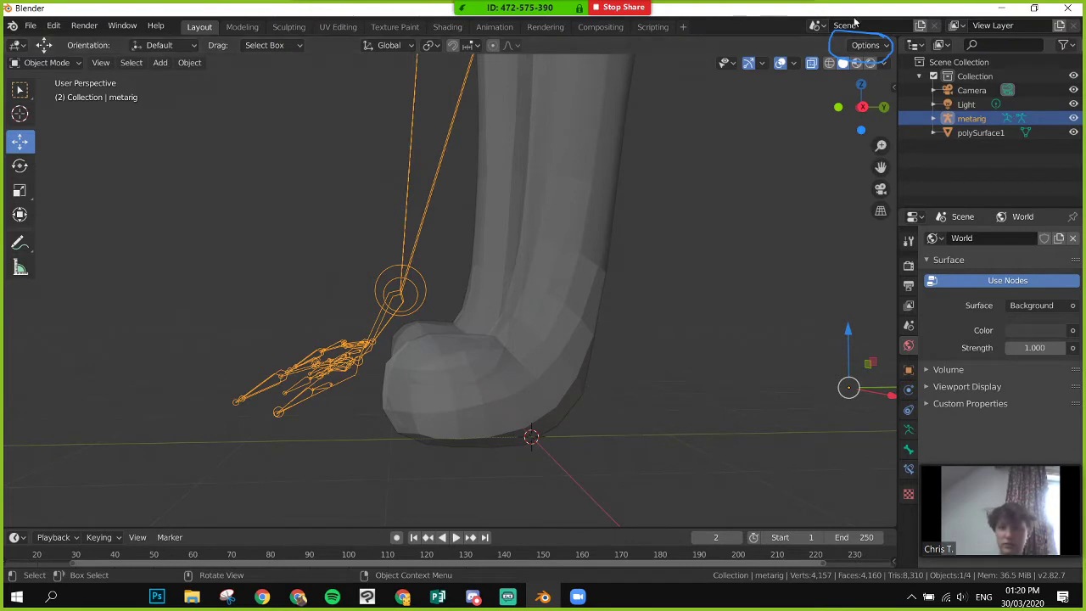
left_click(882, 46)
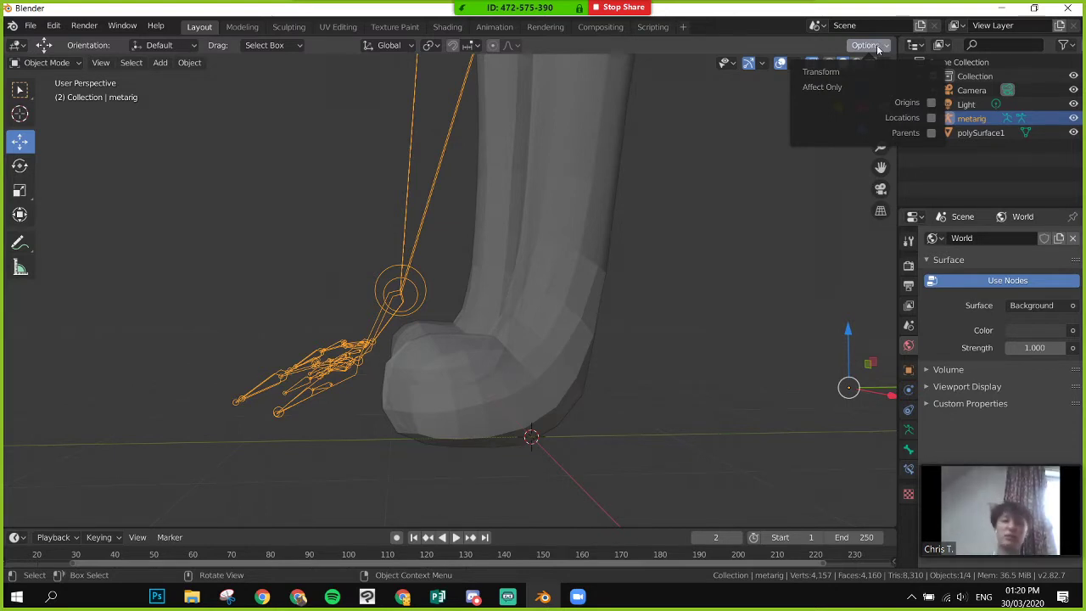
scroll(755, 118, "down", 3)
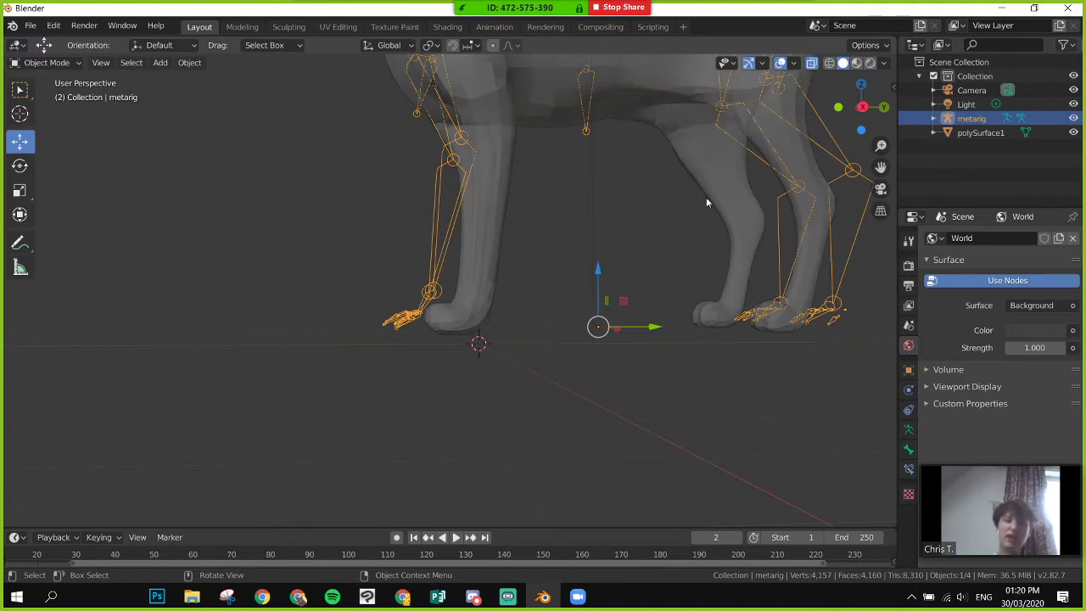
scroll(646, 205, "down", 1)
middle_click_drag(647, 210, 642, 175)
key("Tab")
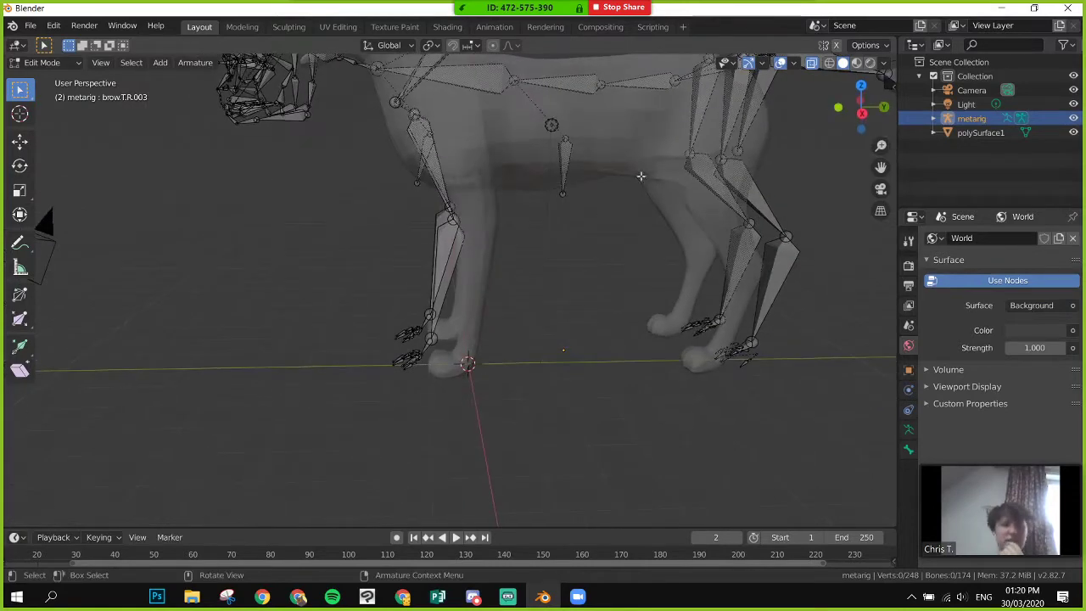
left_click(697, 110)
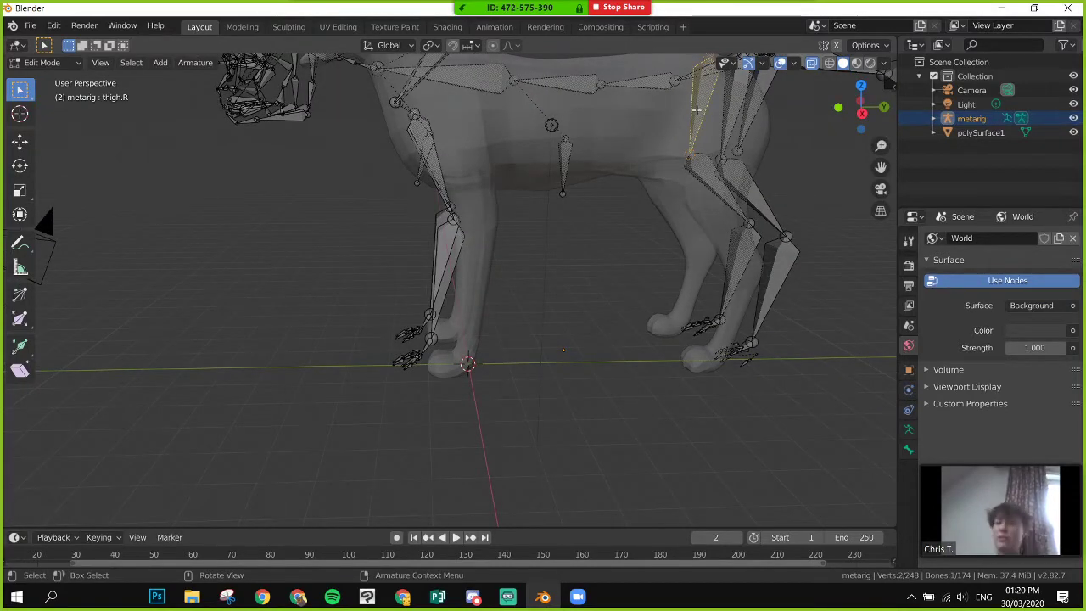
- Enable X-Axis Mirror for editing the metarig and clear the bone selection
middle_click_drag(601, 139, 578, 208)
scroll(585, 183, "down", 3)
left_click(865, 45)
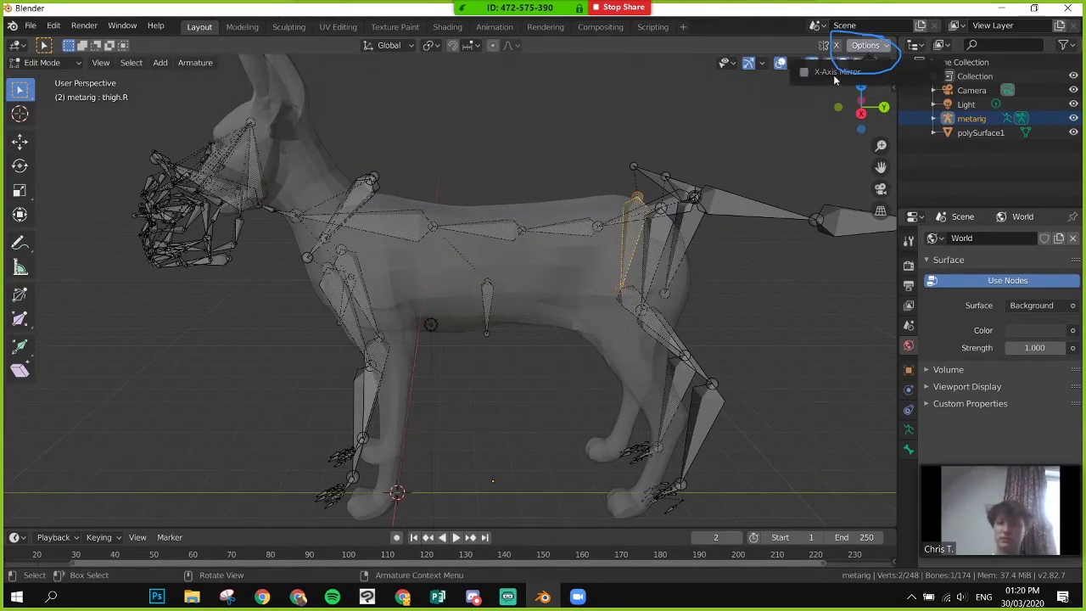
left_click(803, 72)
left_click(498, 362)
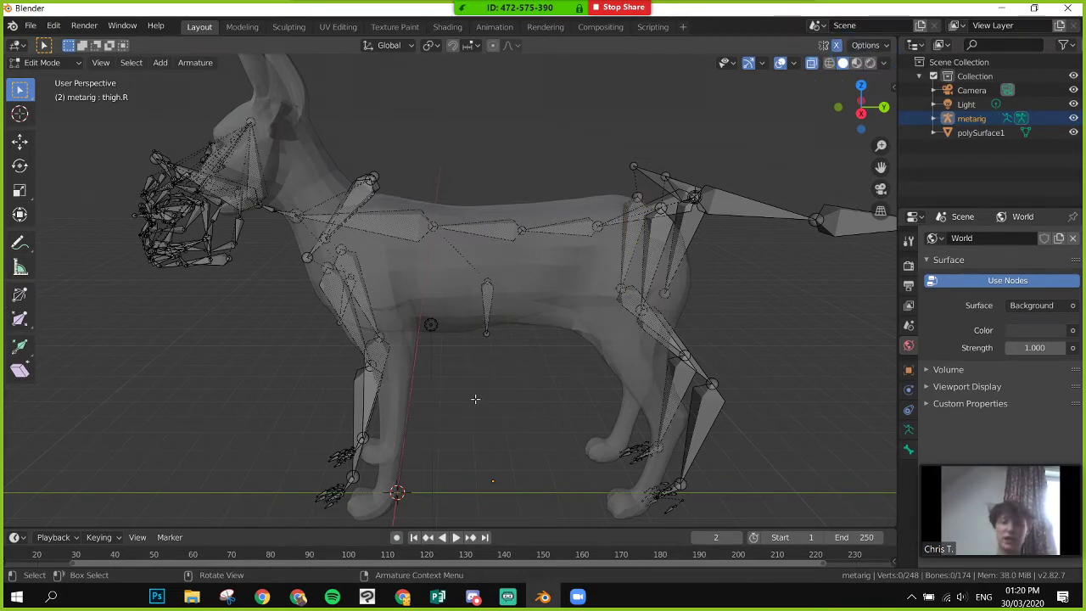
- Select the f_toe.R bone at the right front paw
scroll(467, 400, "up", 5)
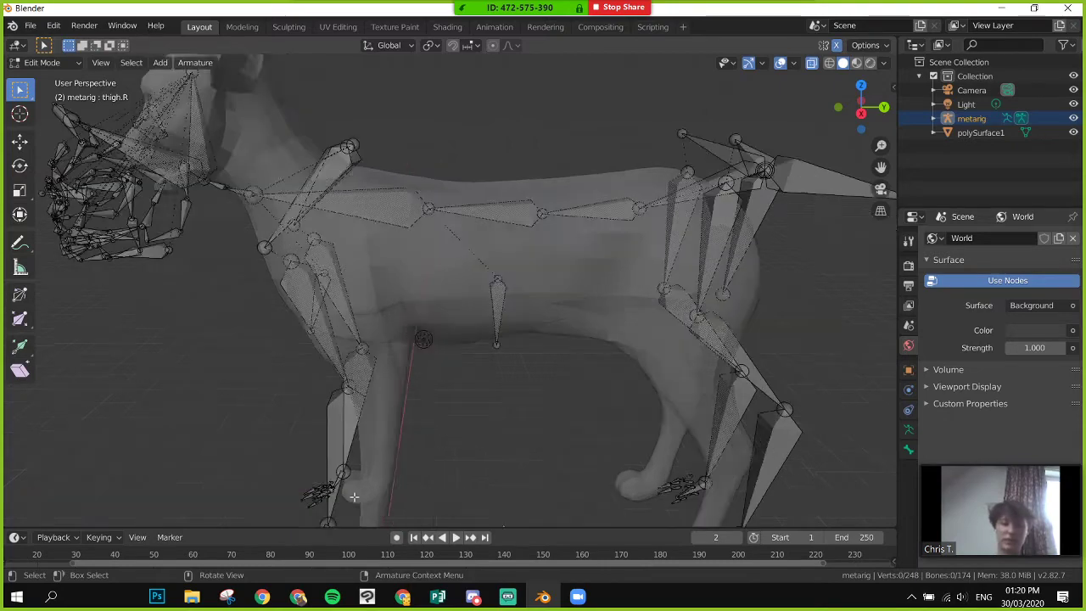
middle_click_drag(467, 400, 407, 364)
scroll(401, 433, "up", 3)
scroll(415, 322, "down", 2)
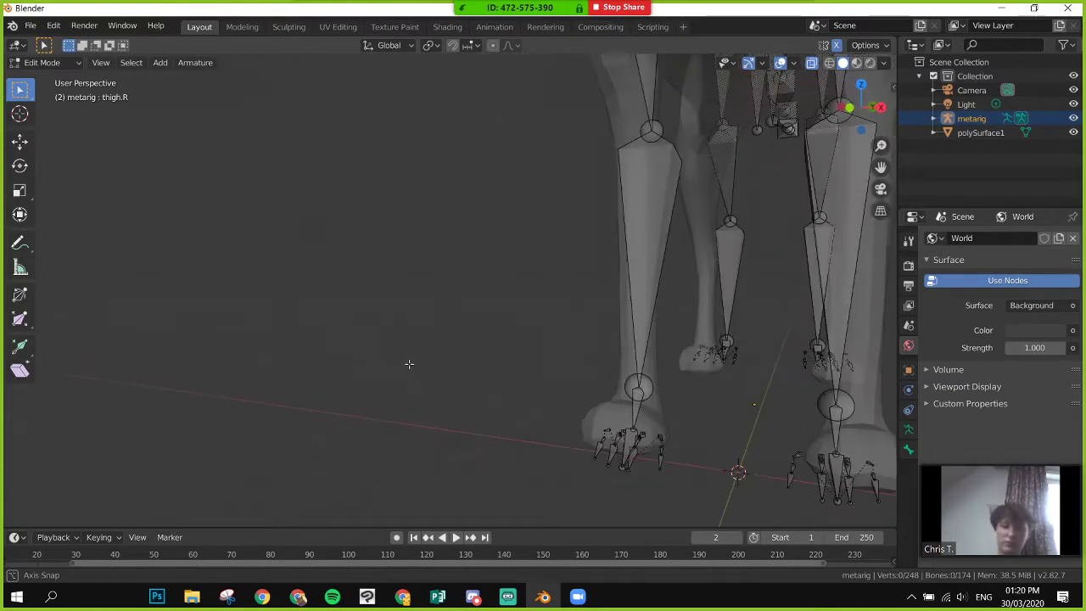
left_click(635, 437)
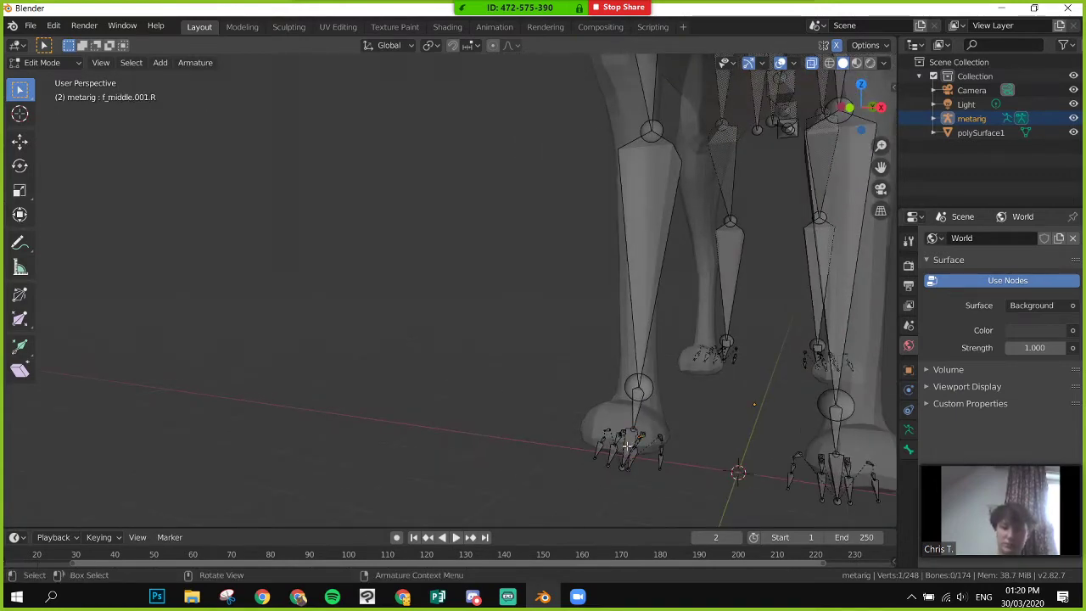
left_click(627, 442)
key("period")
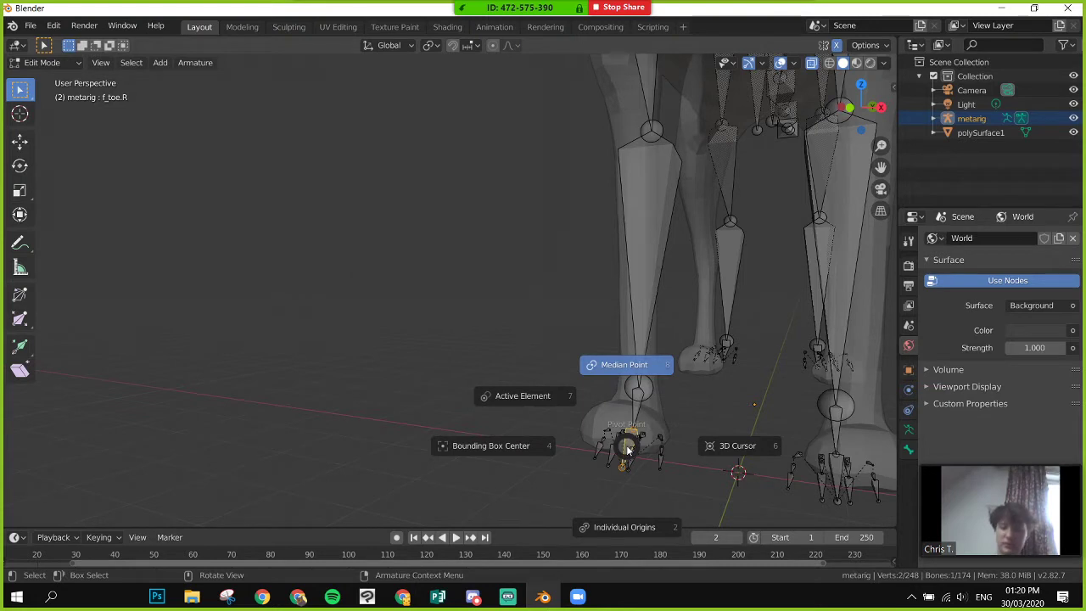
left_click(627, 447)
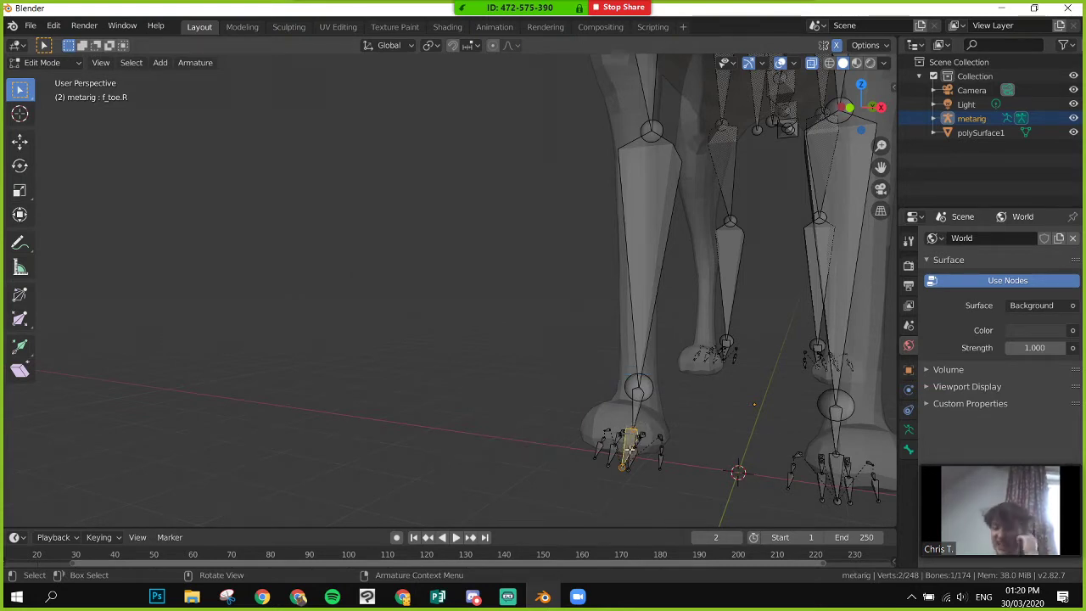
- Get a close view of the right front toe bones and bring up the Local View toggle
middle_click_drag(627, 447, 664, 460)
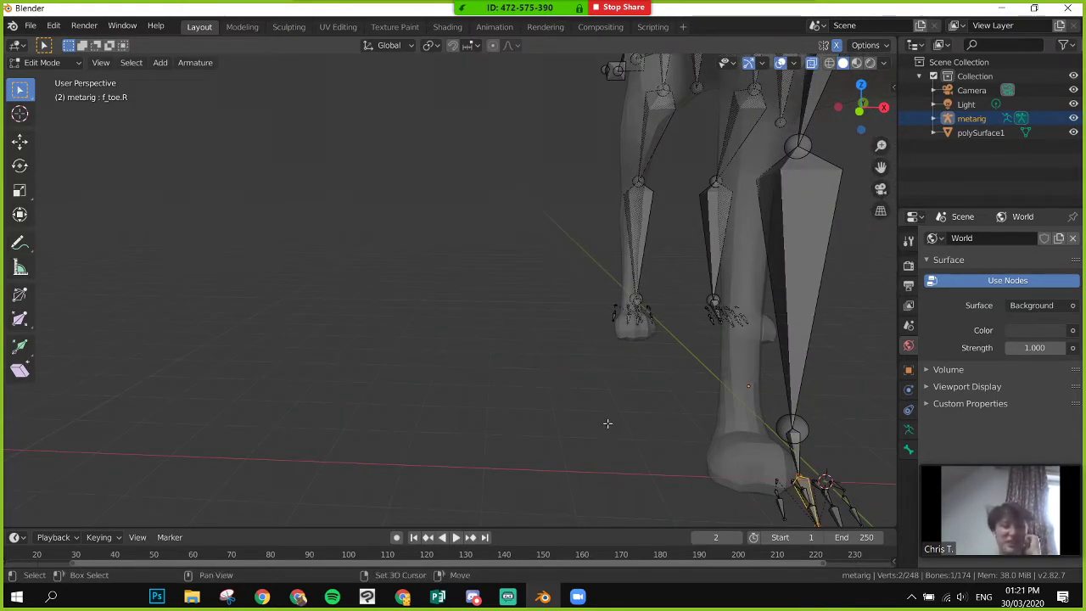
middle_click_drag(618, 430, 581, 378)
scroll(388, 328, "up", 5)
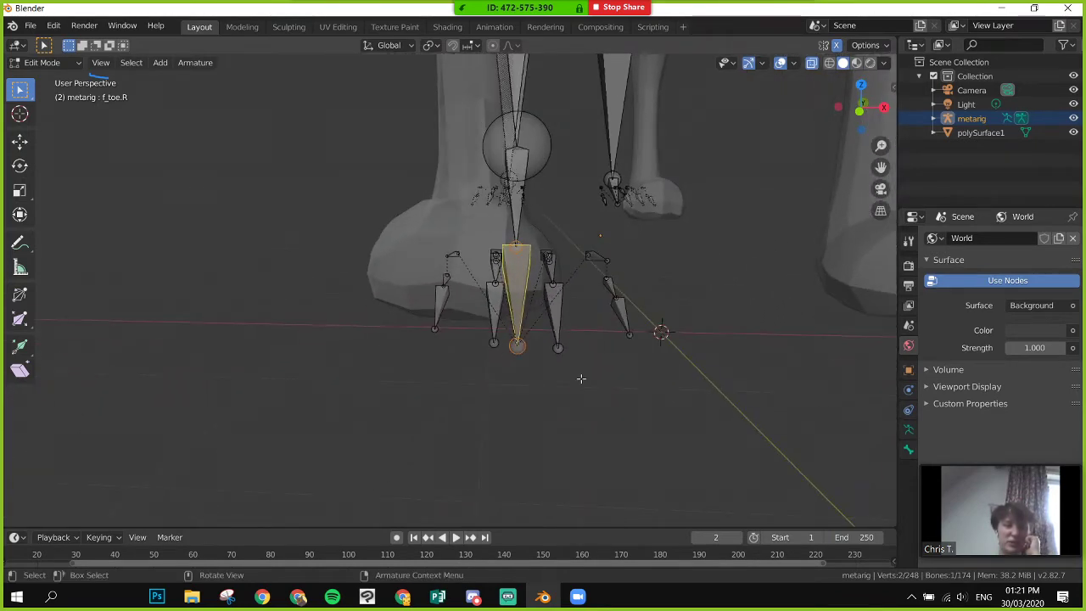
left_click(103, 68)
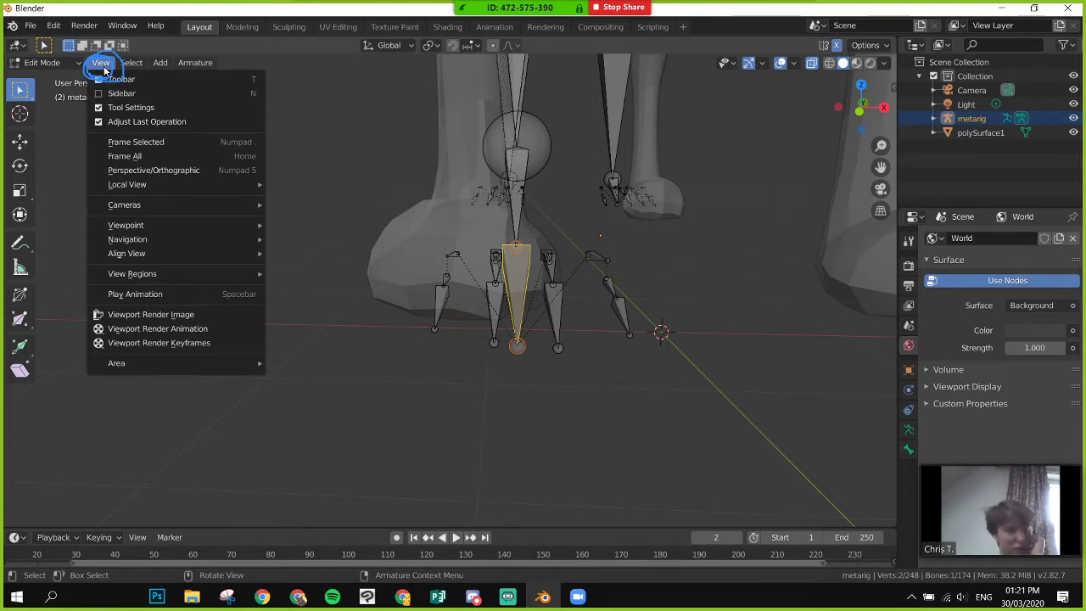
mouse_move(153, 188)
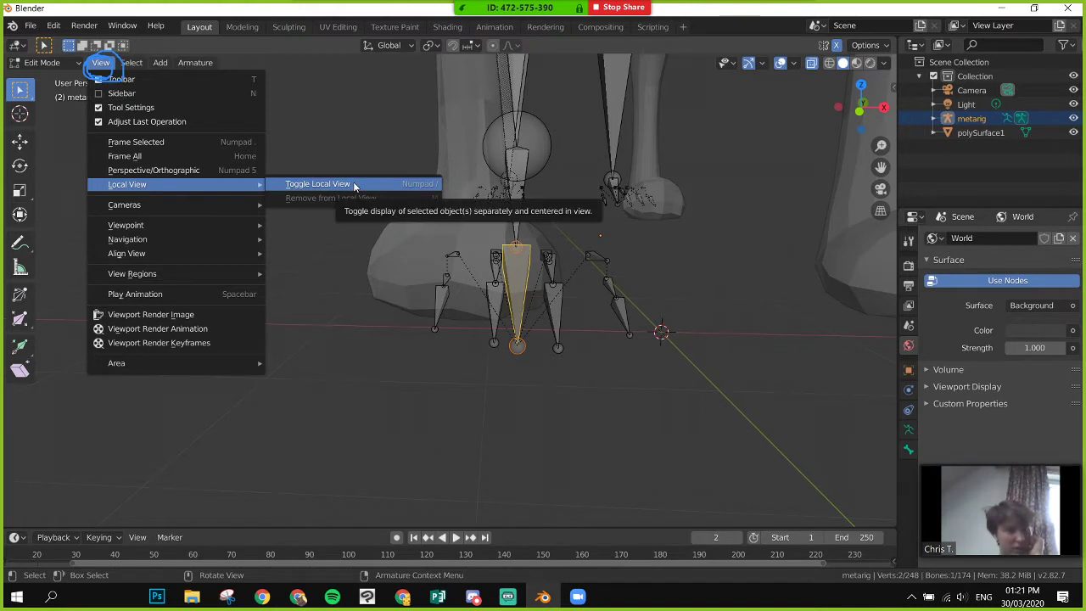
- Review the commands for aligning the view to the active bone, with their numpad shortcuts
mouse_move(168, 251)
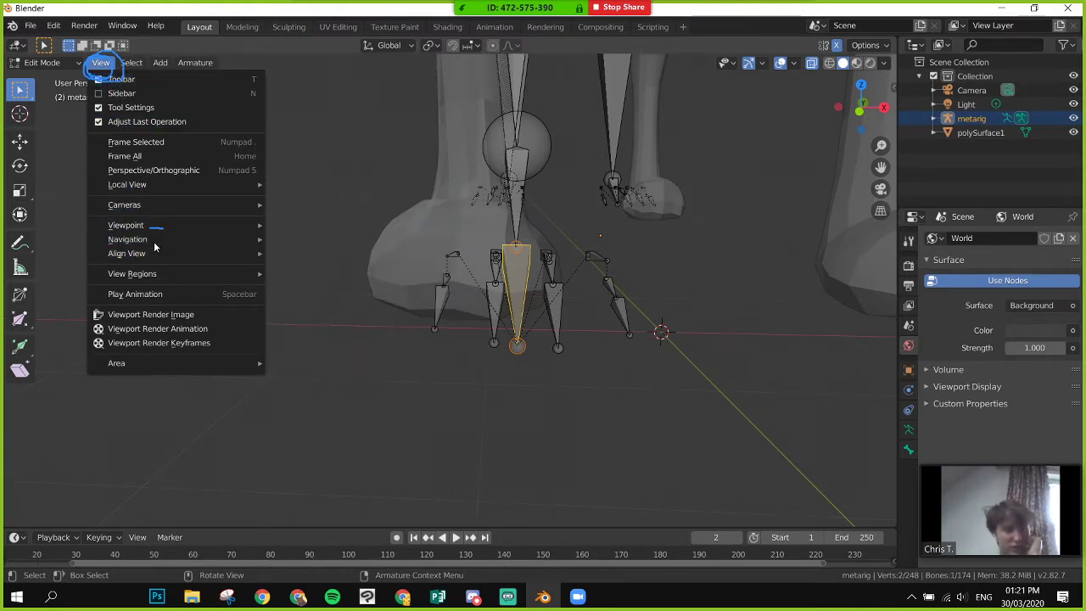
mouse_move(160, 225)
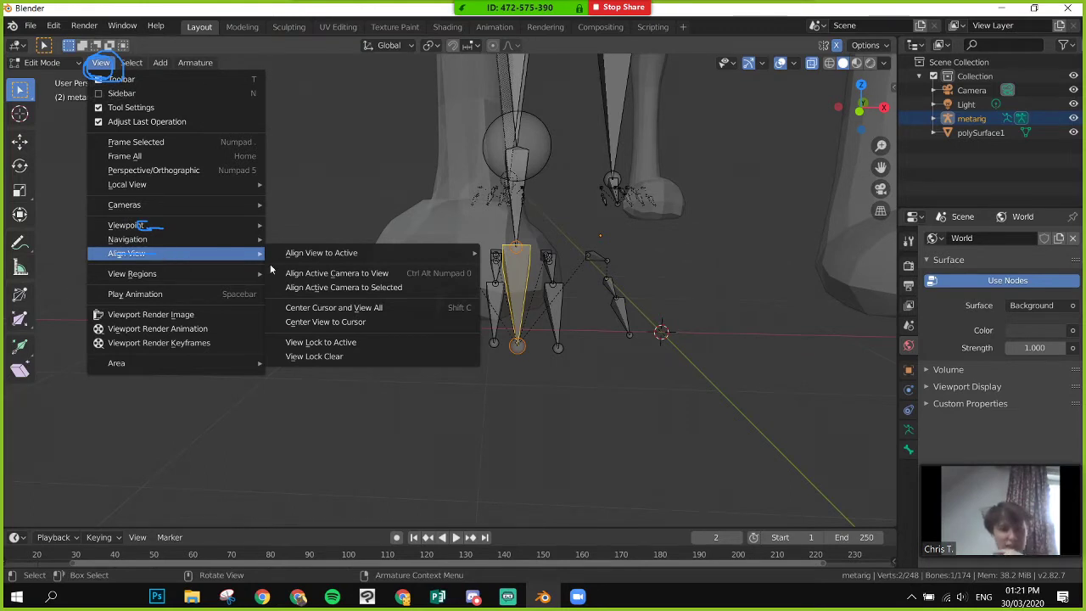
mouse_move(314, 261)
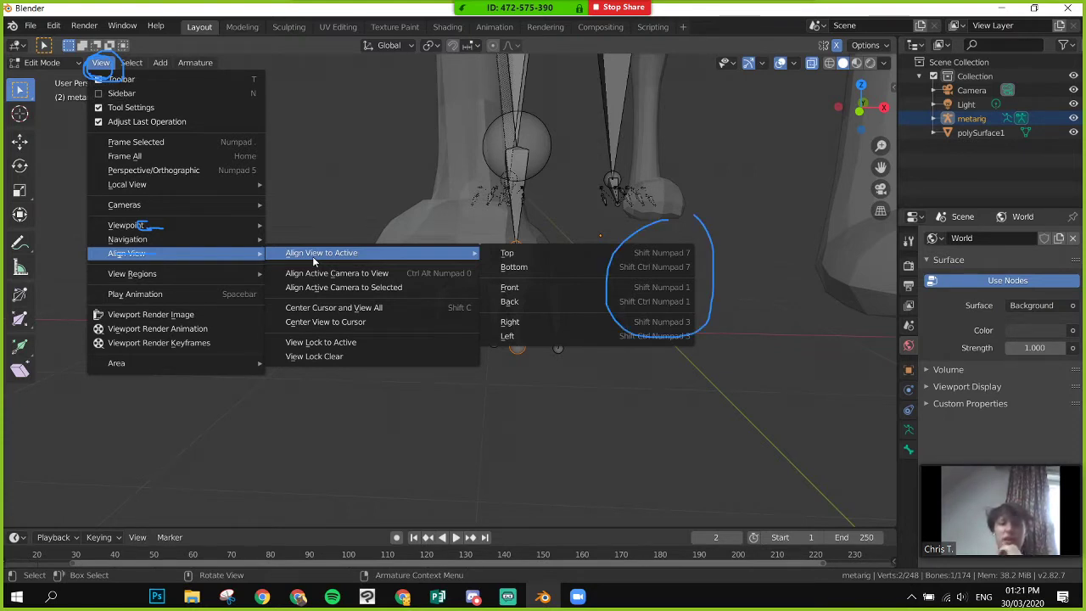
key("Escape")
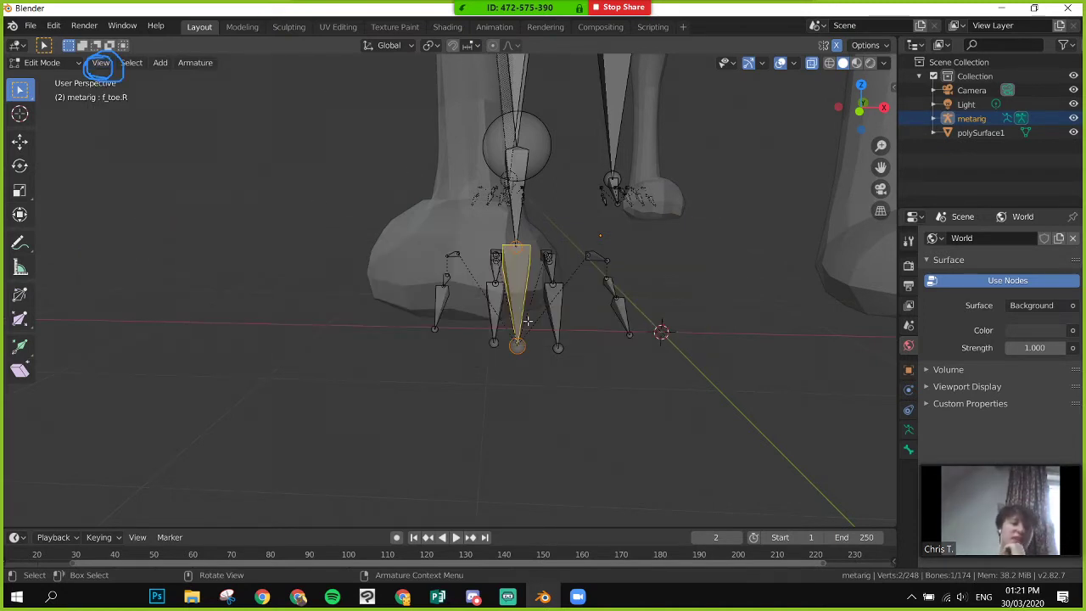
- Clear the toe bone selection and select the index bones f_index.002.R and f_index.001.R on the right front foot
scroll(496, 334, "up", 2)
scroll(496, 333, "down", 2)
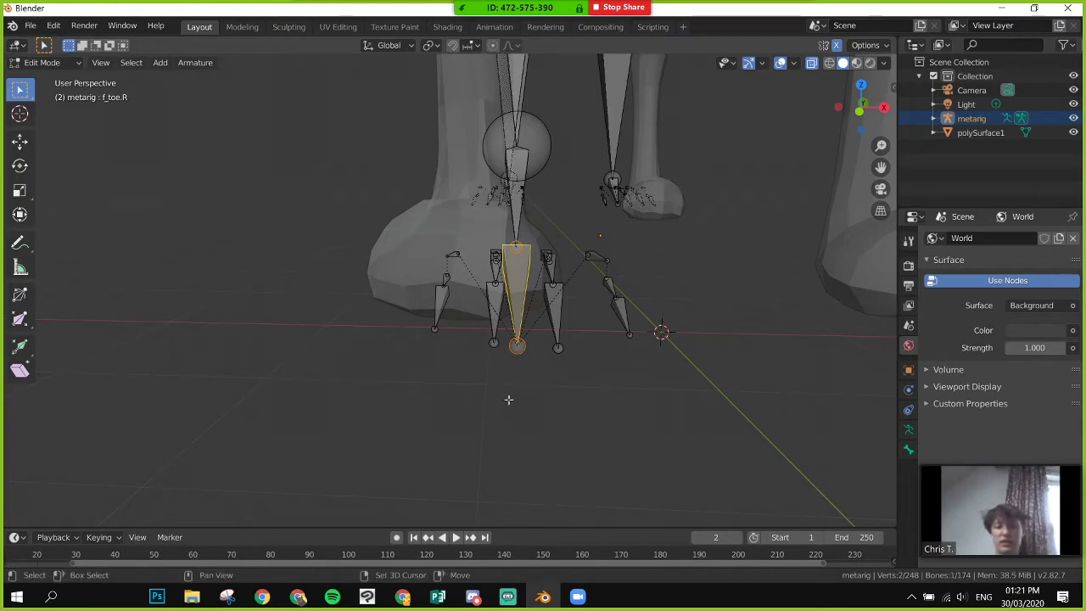
middle_click_drag(509, 400, 442, 380)
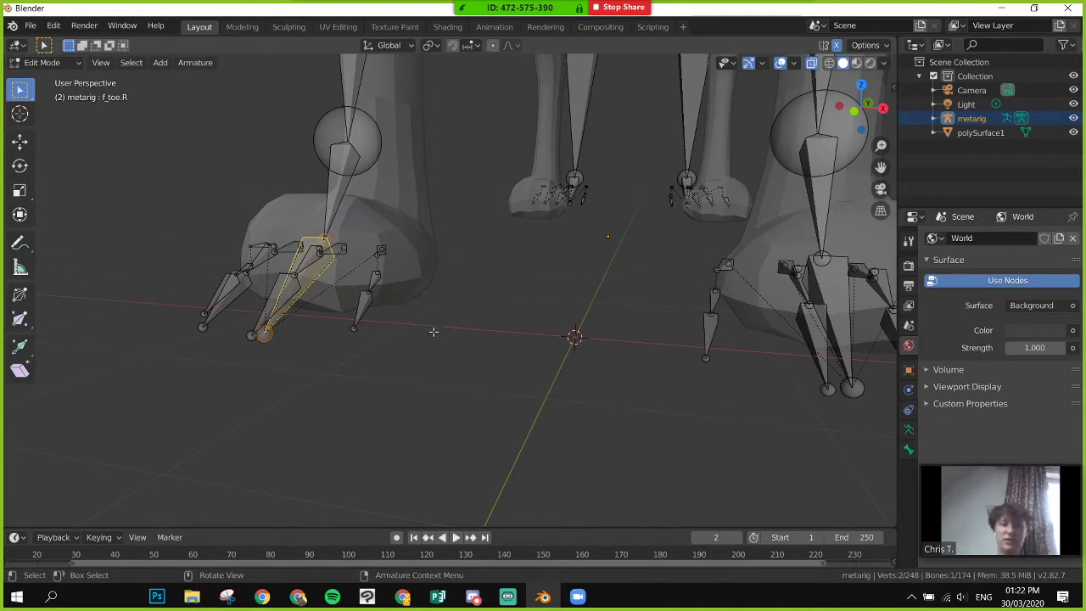
key("alt+a")
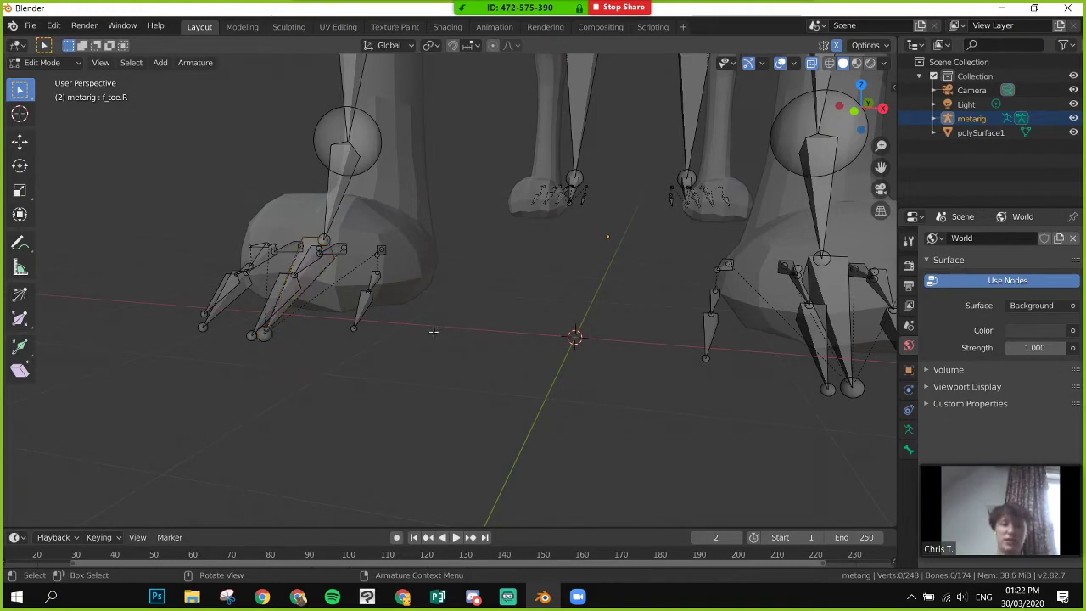
left_click(315, 279)
left_click(437, 369)
left_click_drag(378, 227, 374, 231)
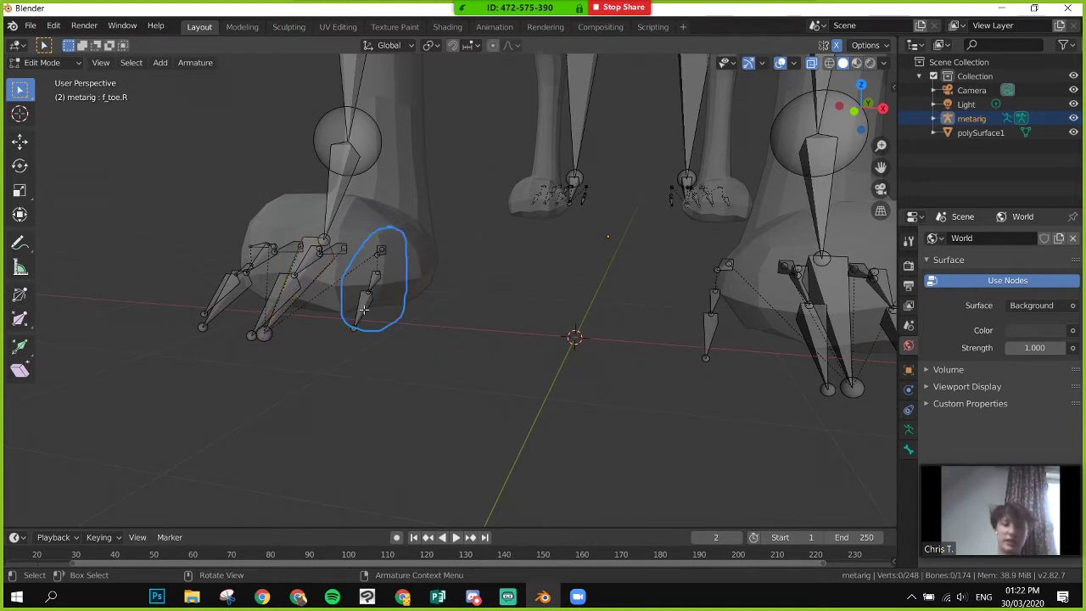
left_click_drag(273, 224, 268, 227)
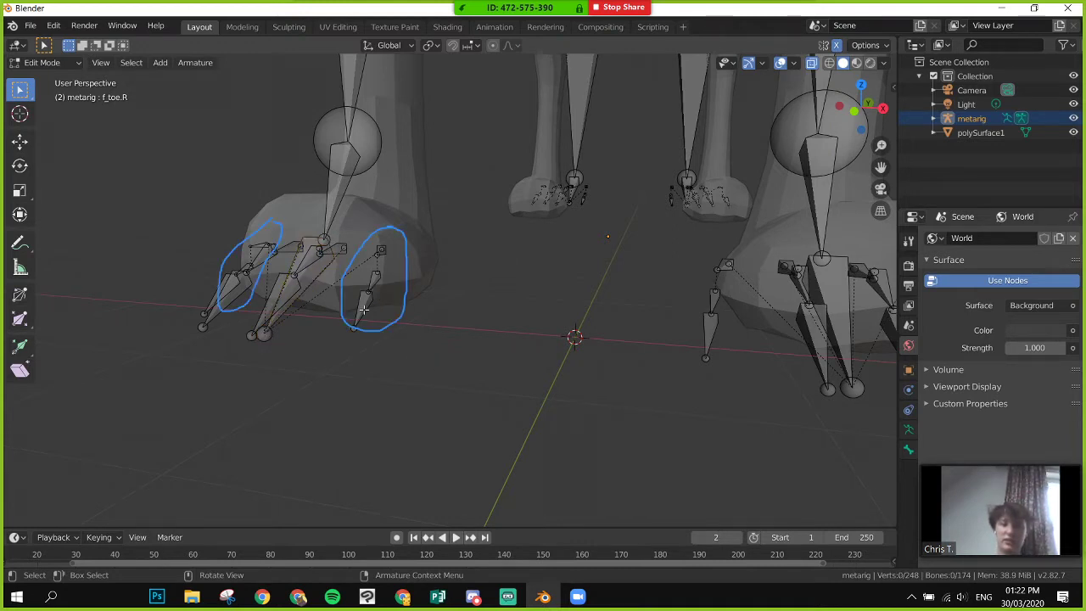
left_click(363, 311)
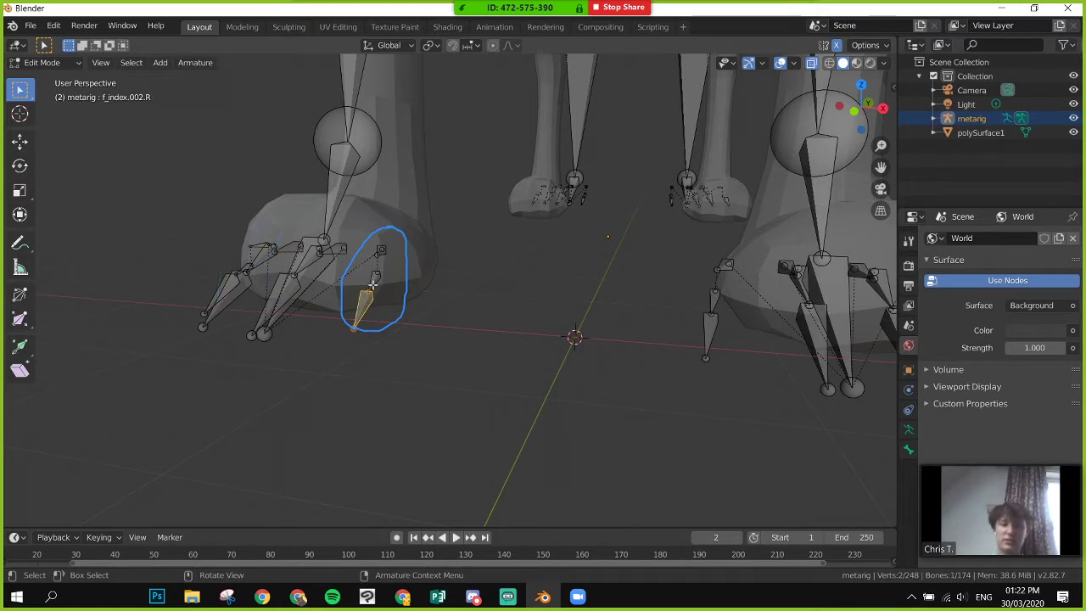
left_click(374, 287, "shift")
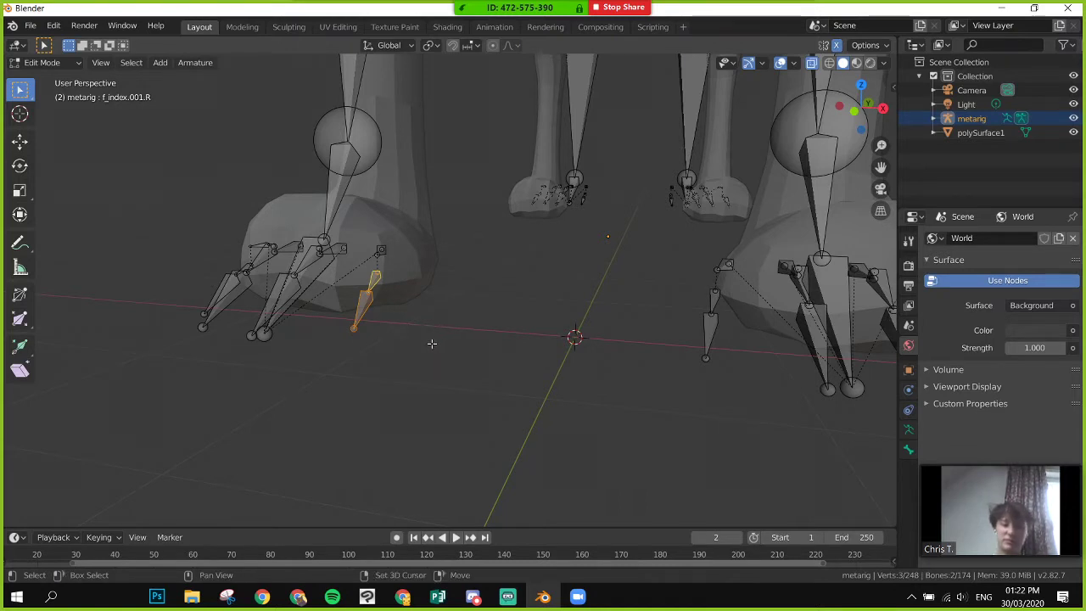
- Place the 3D cursor on the ground between the two front feet and deselect the index bones
mouse_move(414, 343)
middle_mouse_down()
mouse_move(385, 354)
mouse_move(424, 347)
middle_mouse_up()
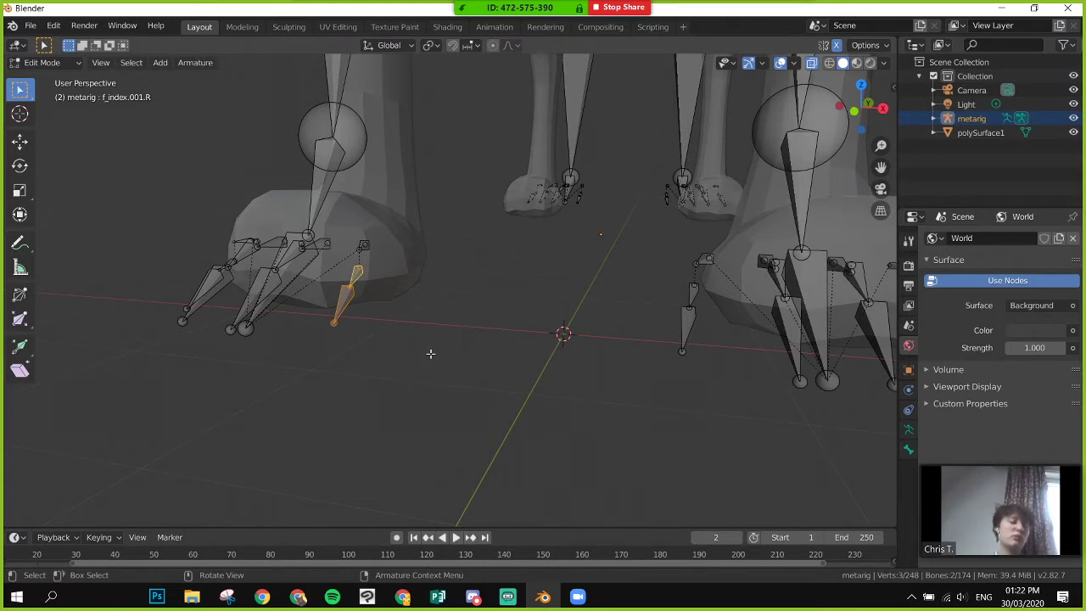
middle_click_drag(438, 358, 417, 359)
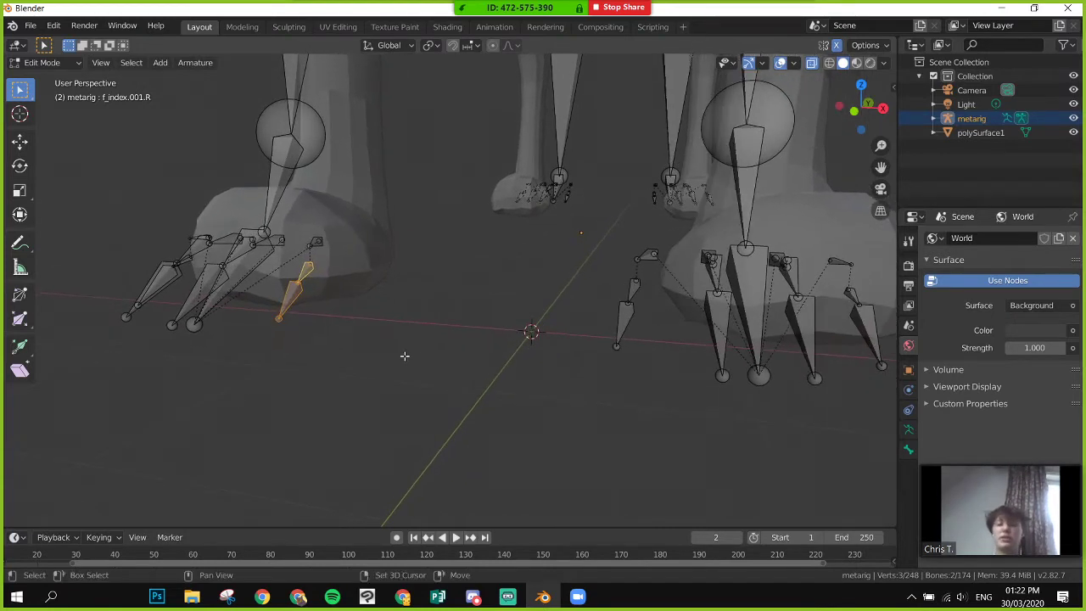
key("g")
left_click(406, 355)
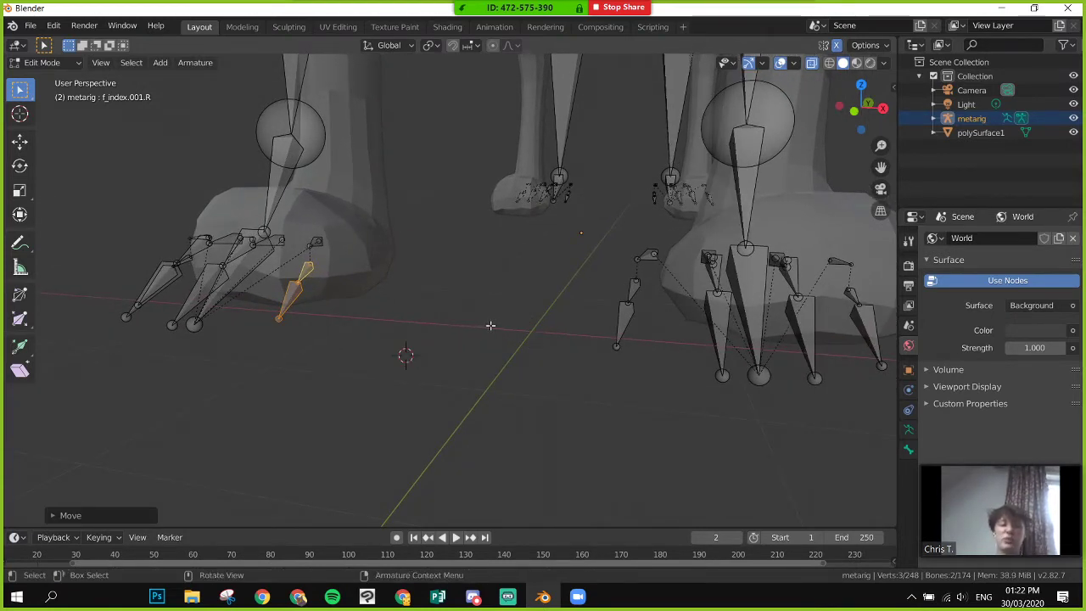
left_click(421, 351)
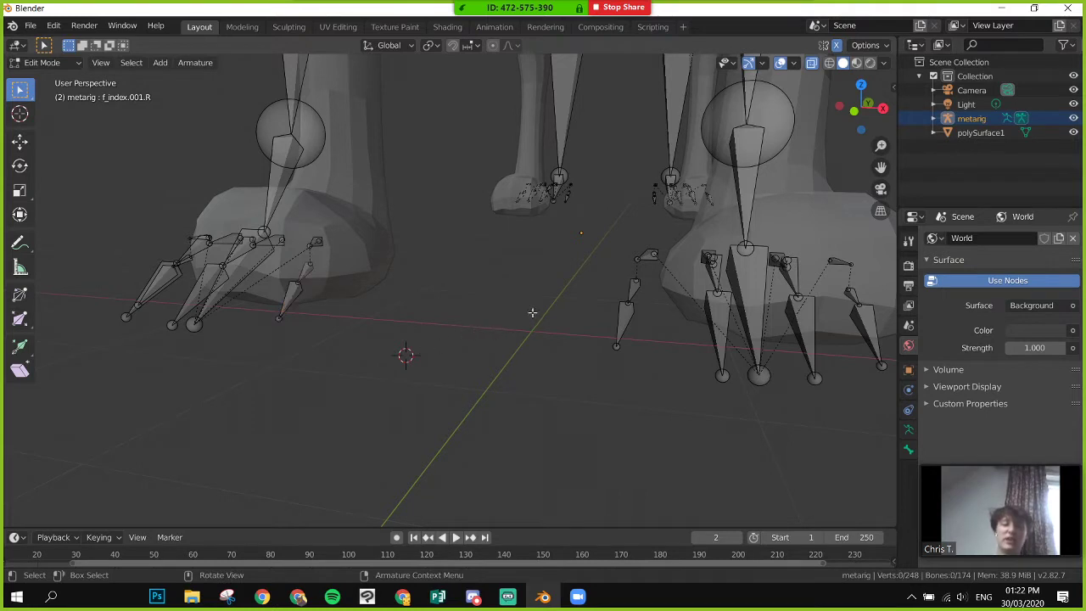
right_click(560, 312)
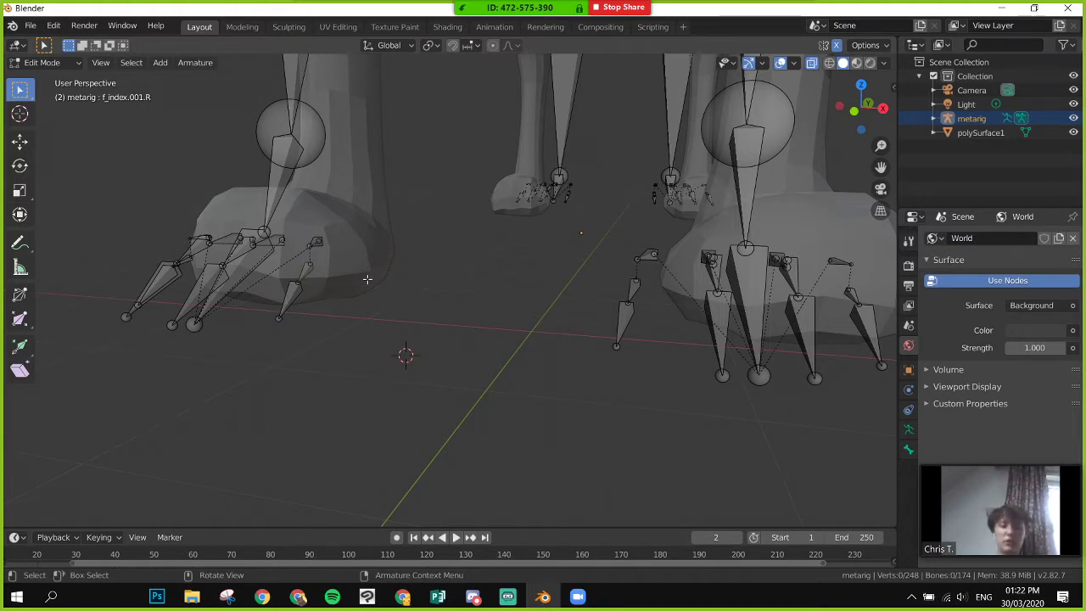
- In wireframe shading, try to dissolve the right front foot's two index bones into a single bone
key("shift+z")
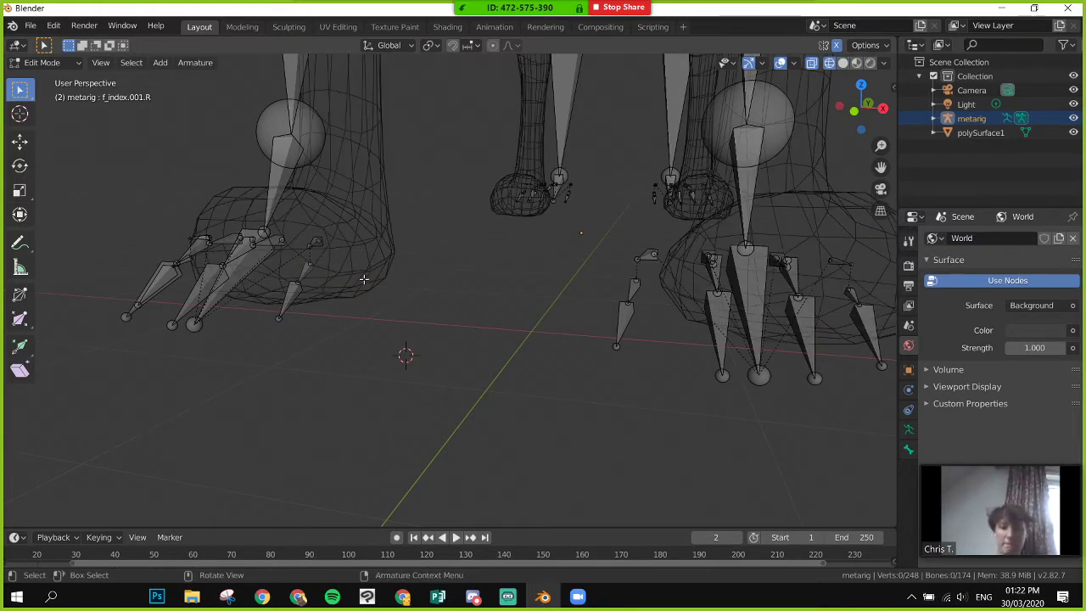
left_click(297, 289)
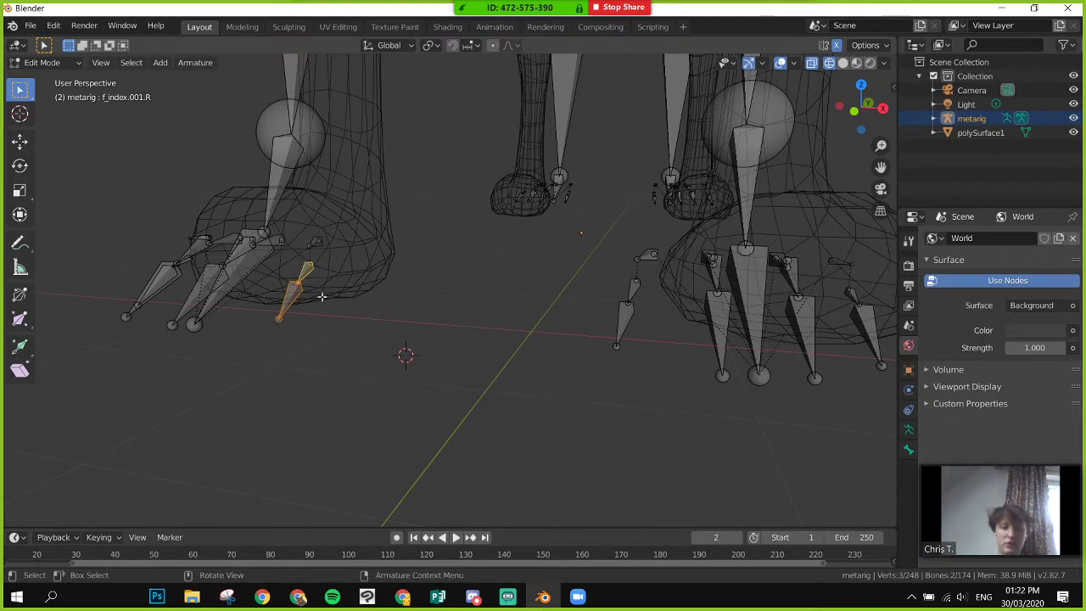
key("ctrl")
key("ctrl+x")
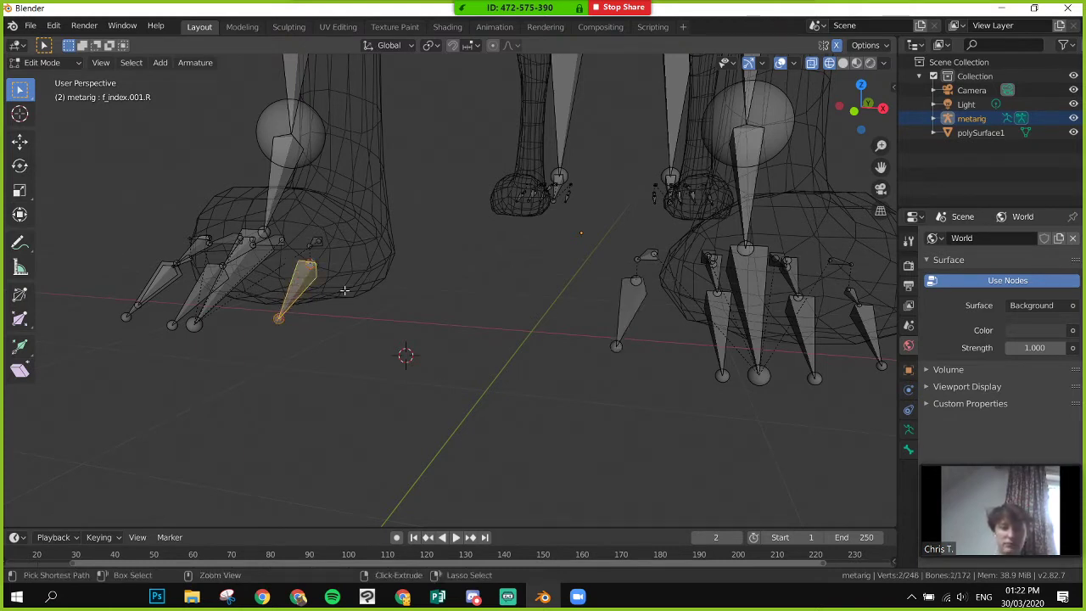
key("ctrl+z")
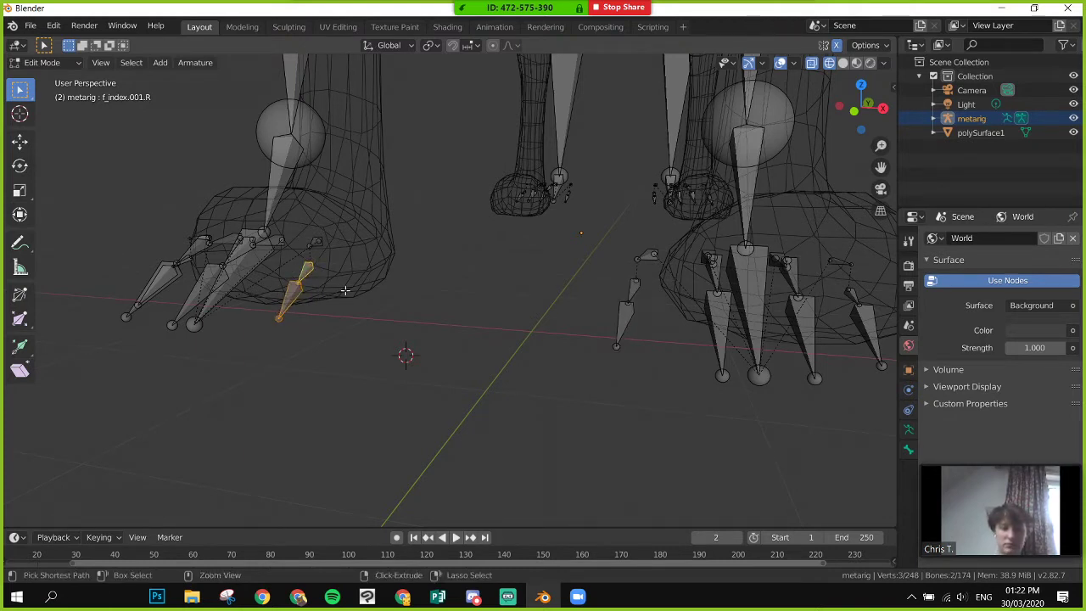
left_click(448, 301)
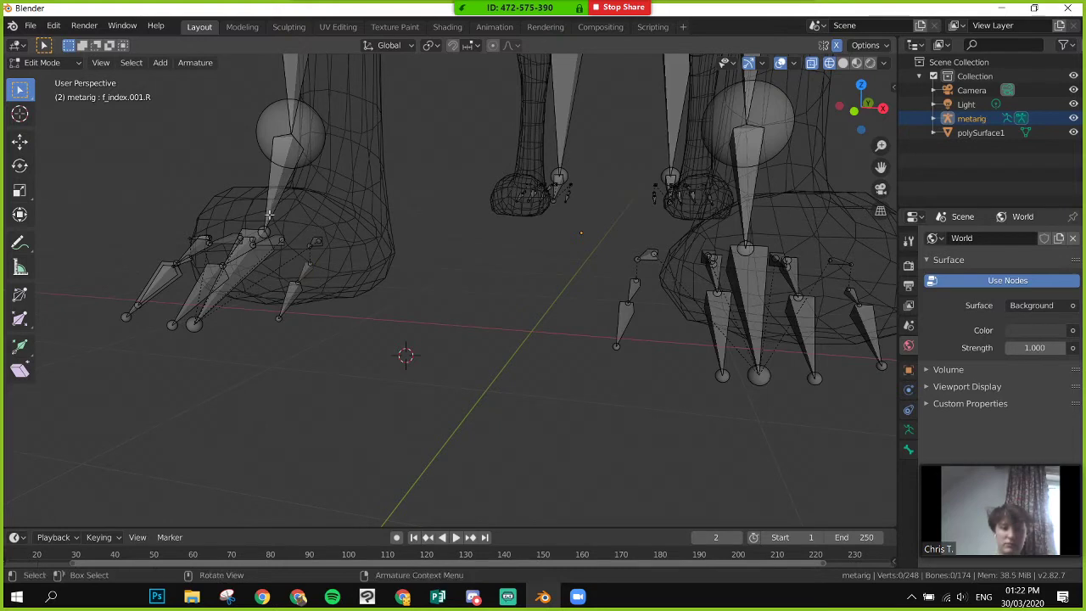
- Undo the recent bone selection changes and return the viewport to solid shading with nothing selected
left_click(52, 26)
left_click(72, 42)
left_click(52, 26)
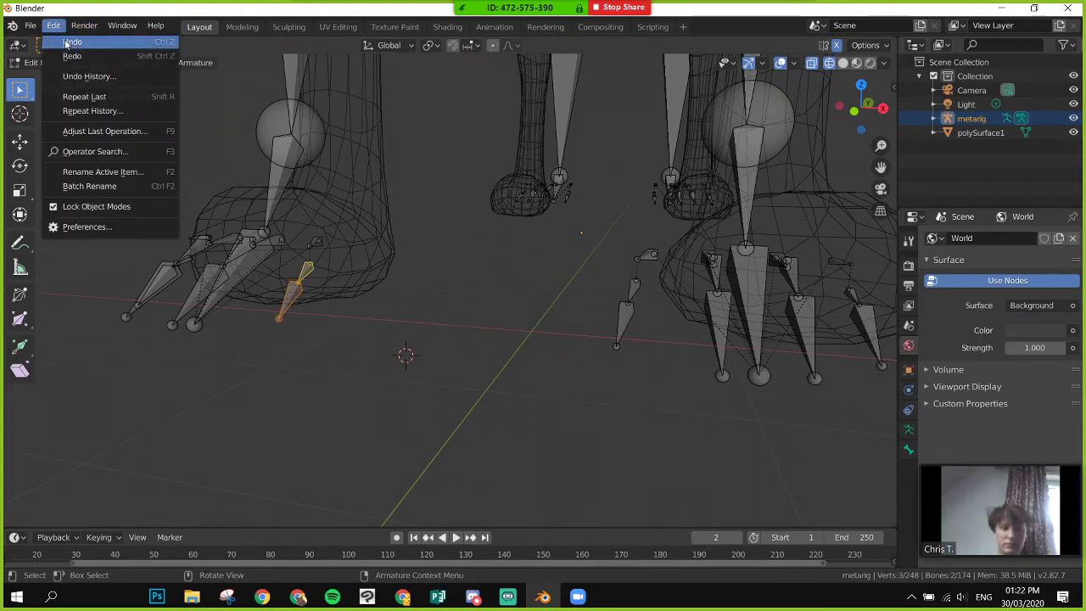
left_click(71, 41)
left_click(384, 191)
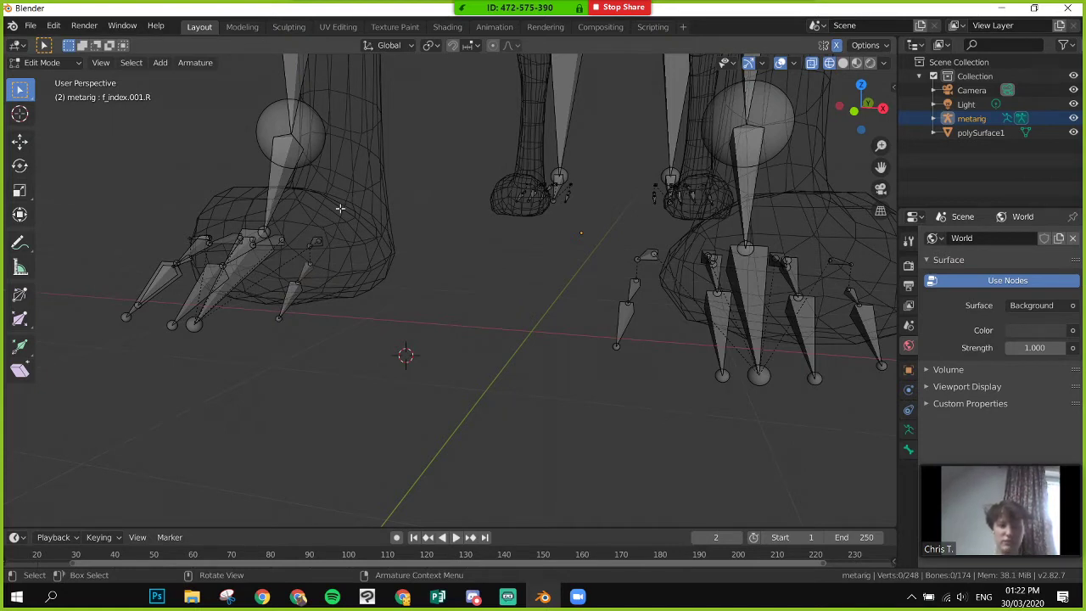
key("shift+z")
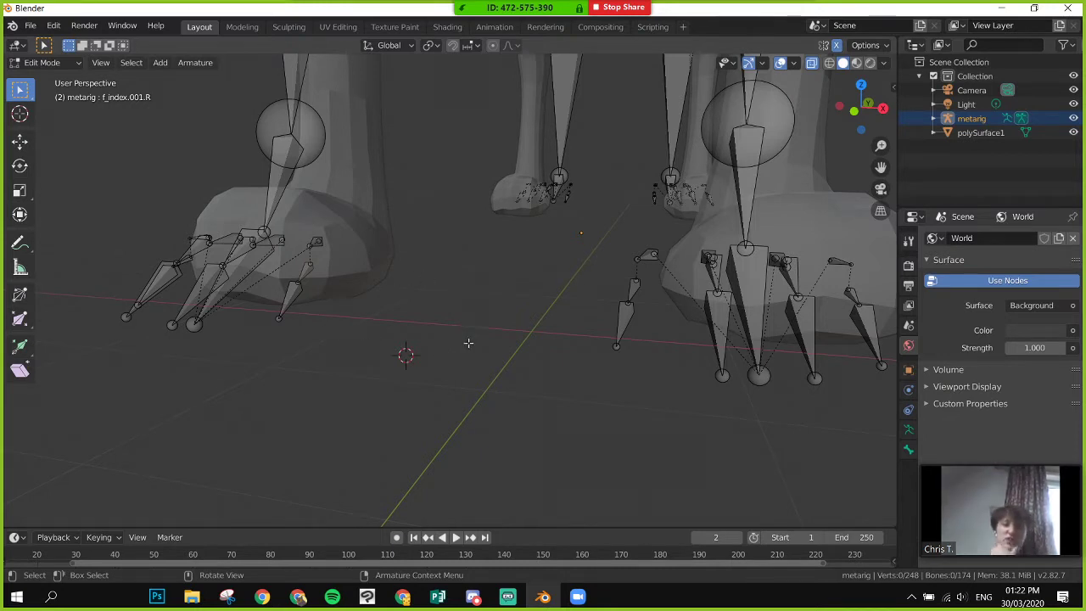
right_click(533, 327)
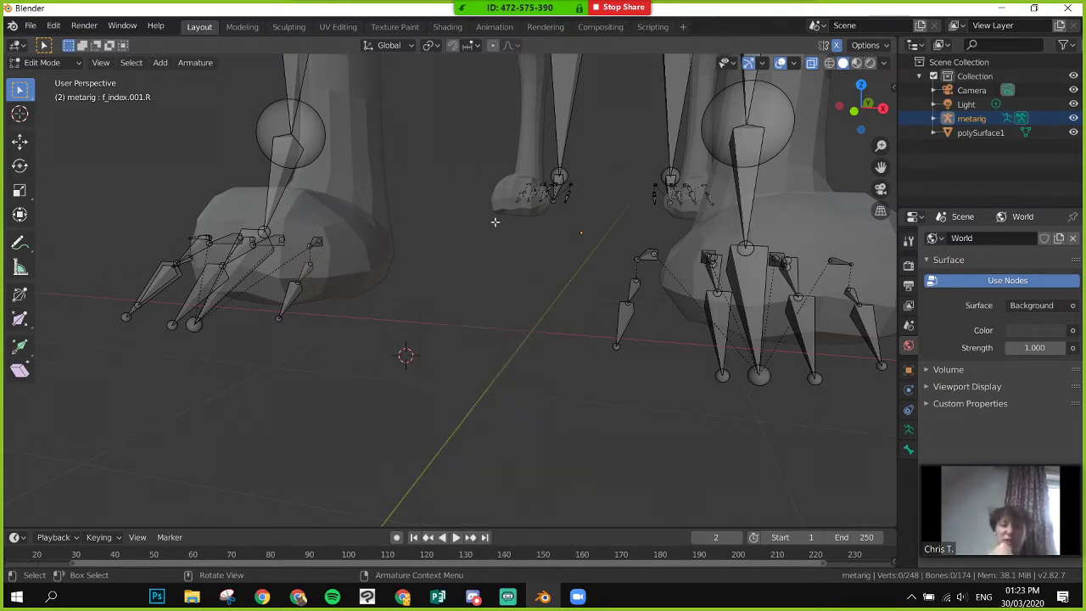
right_click(530, 332, "ctrl")
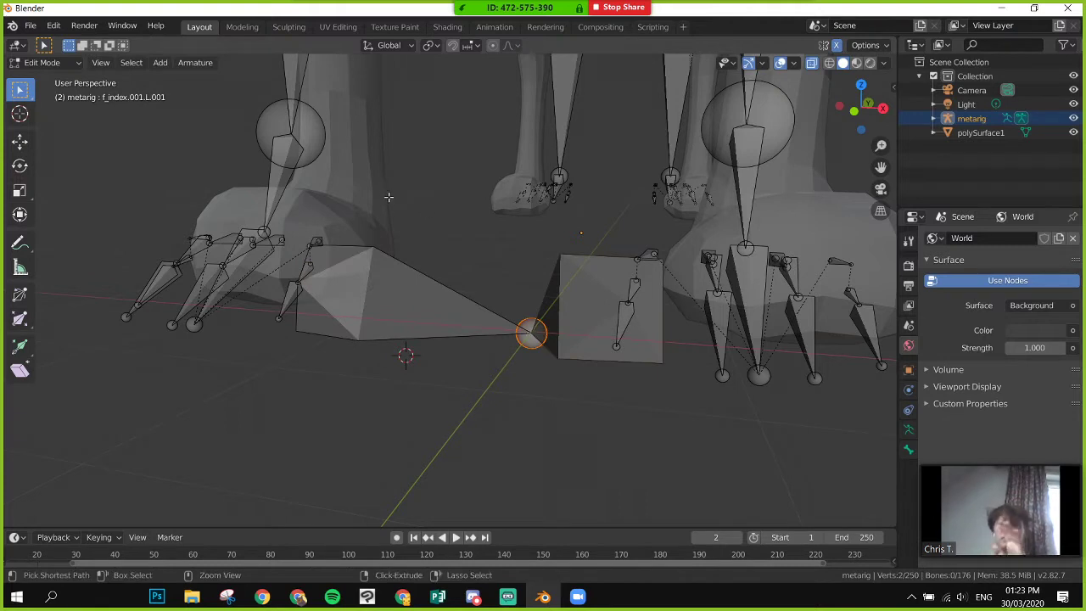
key("ctrl+z")
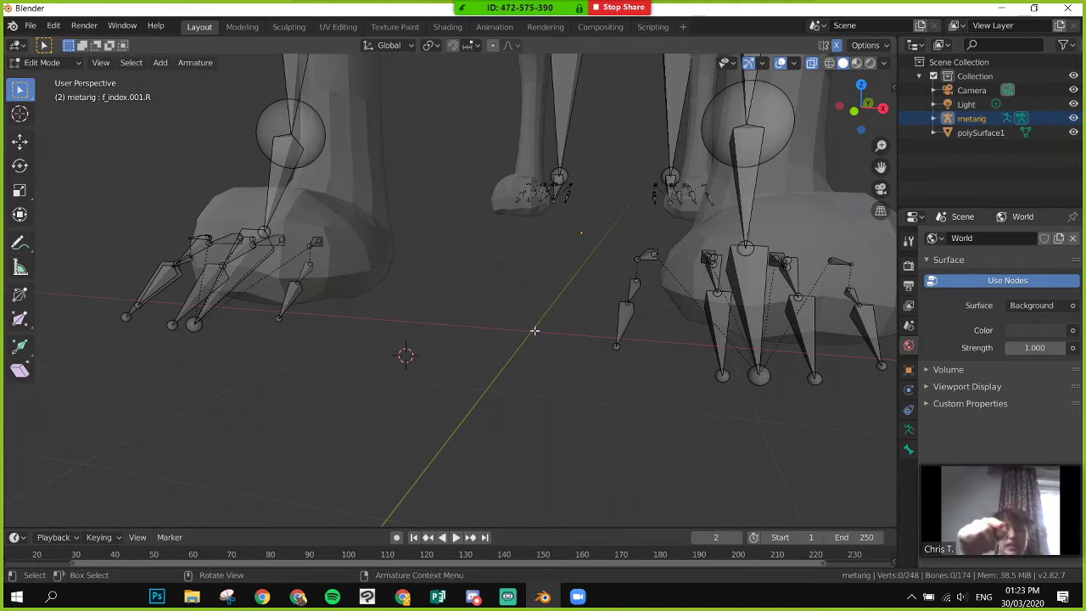
- Select the bones f_index.002.R and f_index.001.R on the right front foot, and clear the selection again
left_click(293, 292)
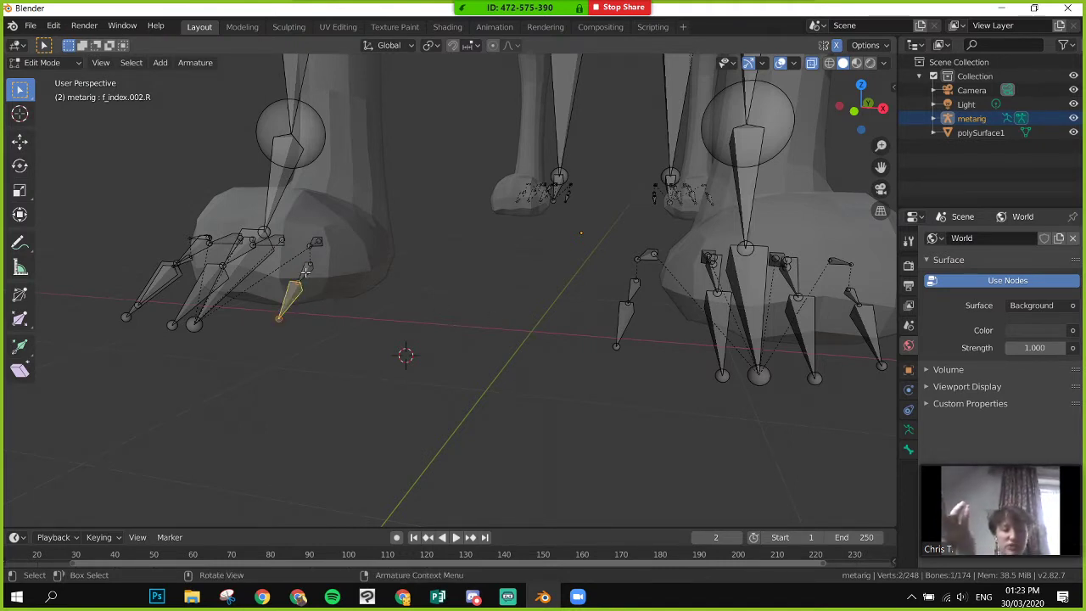
left_click(305, 271, "shift")
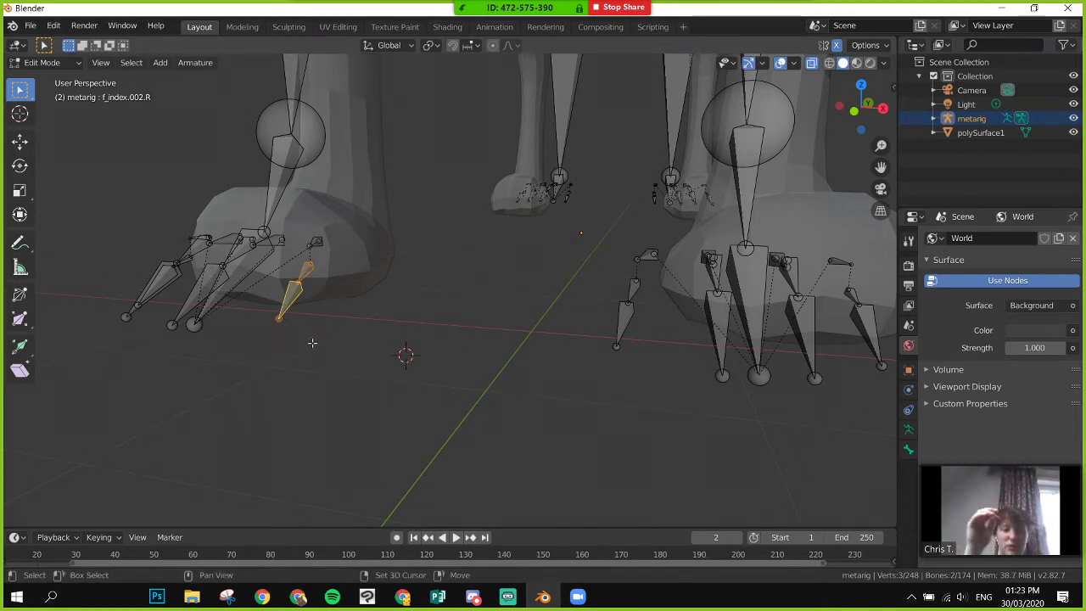
middle_click_drag(347, 345, 342, 349, "shift")
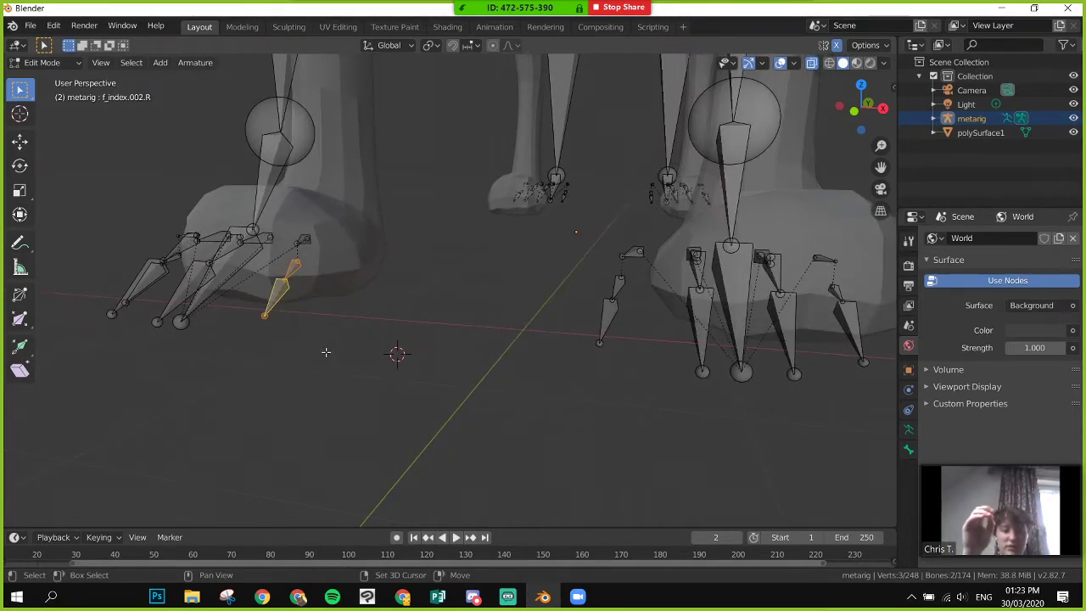
left_click(311, 356)
right_click(318, 361)
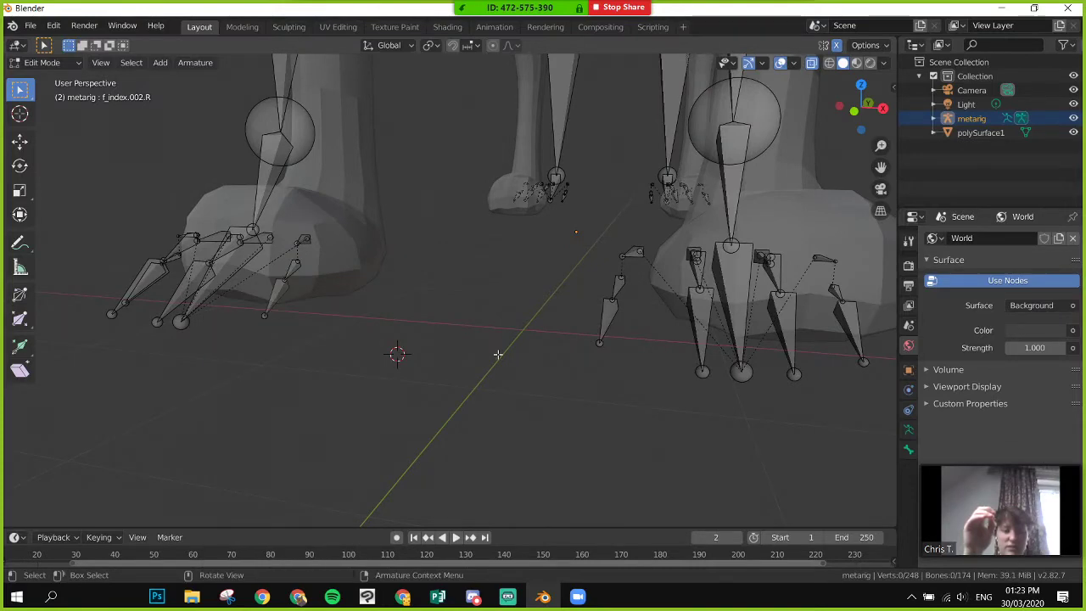
- Select the finger bones of the right front foot, keeping the large toe bone f_toe.R out of the selection
middle_click_drag(499, 354, 582, 351)
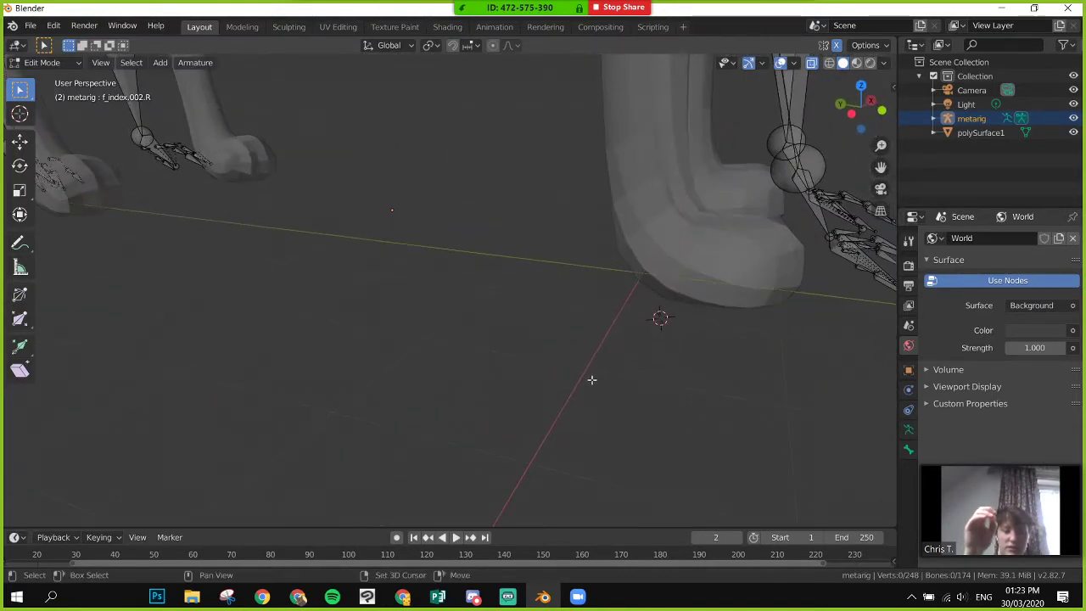
middle_click_drag(511, 371, 504, 394)
key("b")
left_click_drag(603, 425, 458, 311)
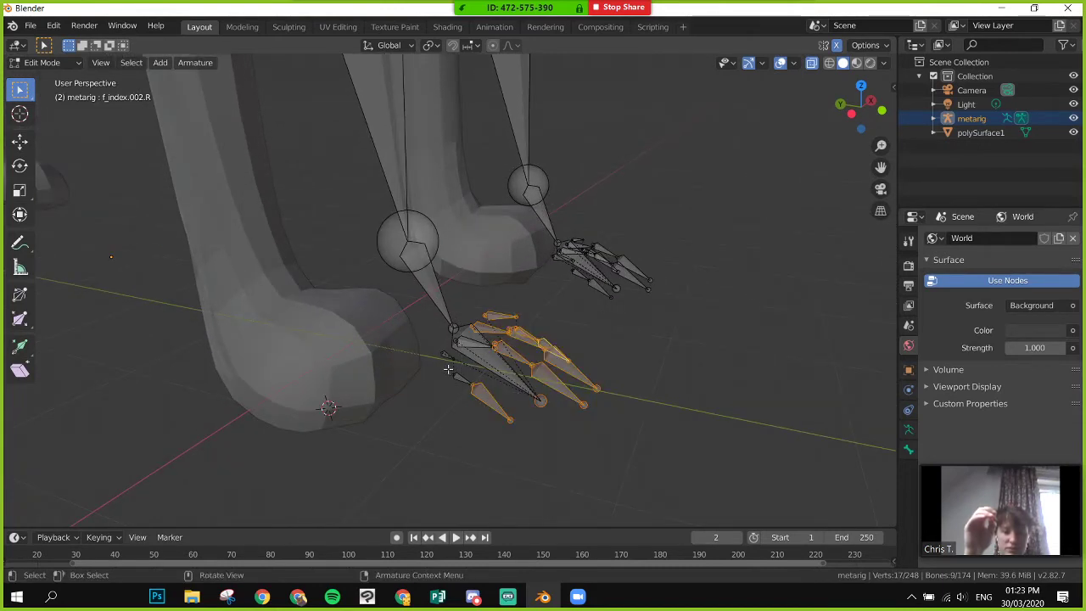
left_click(465, 373, "shift")
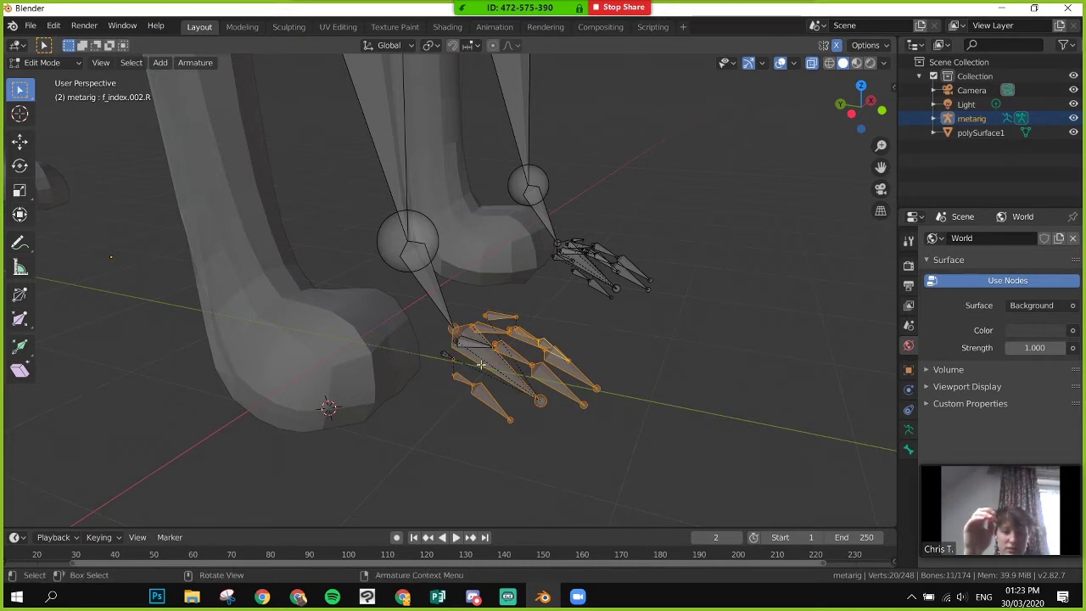
key("ctrl")
left_click(495, 365)
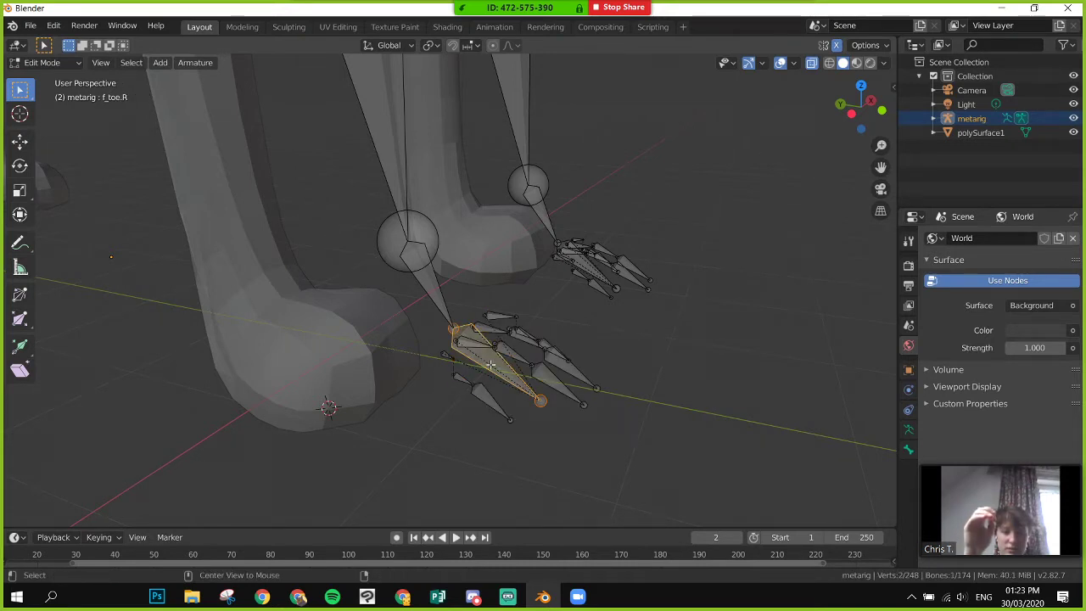
key("ctrl+z")
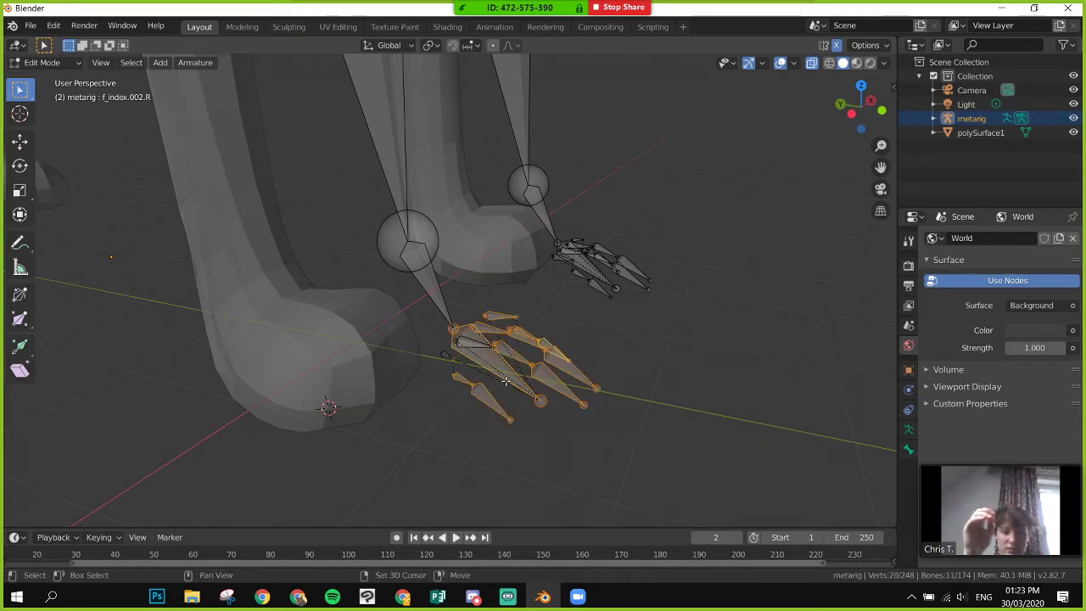
left_click(503, 393, "shift")
left_click(450, 377, "shift")
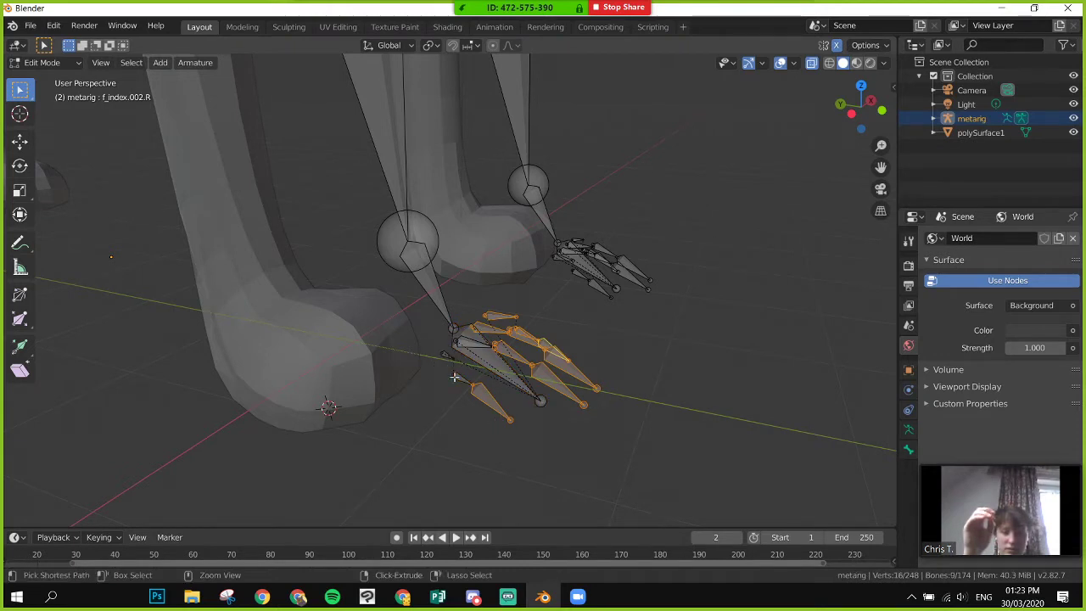
- Add the remaining small pinky and palm bones of the right front foot to the selection and delete all selected bones
left_click_drag(430, 346, 458, 389)
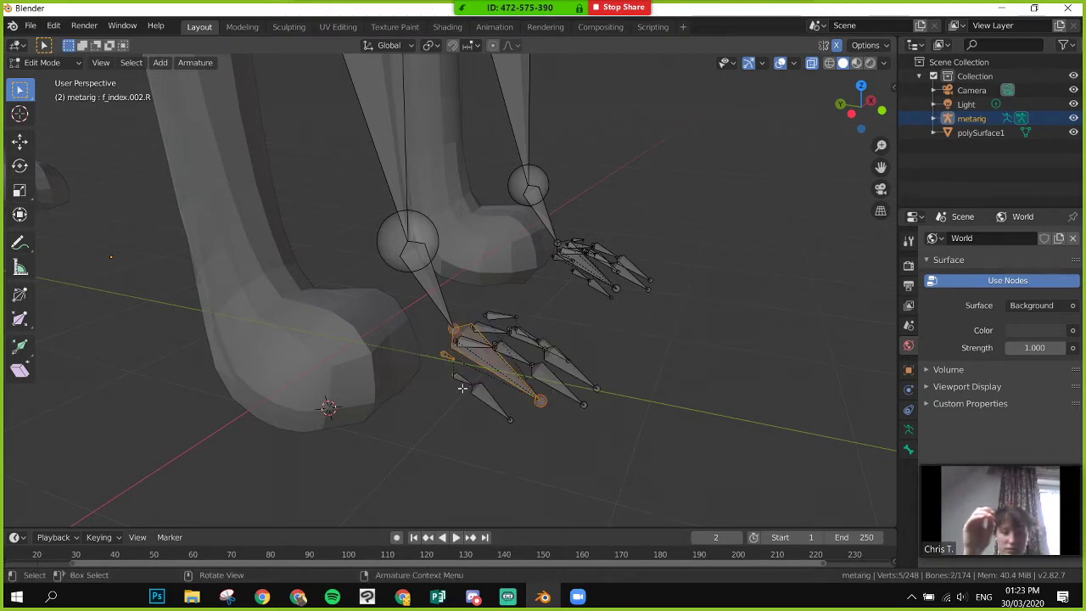
key("ctrl+z")
left_click_drag(428, 354, 457, 391)
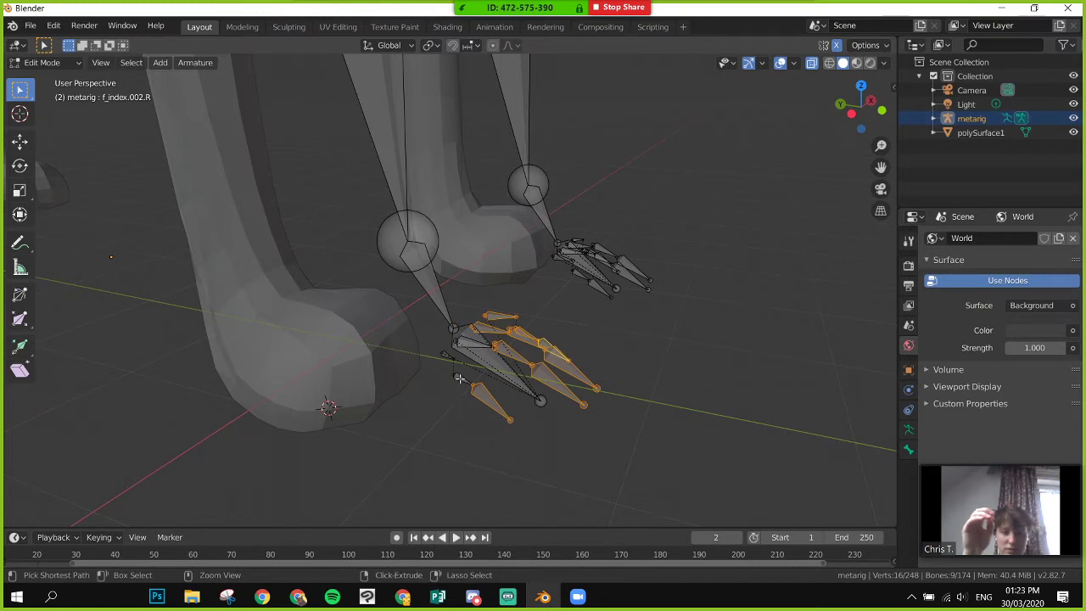
left_click(459, 378, "ctrl")
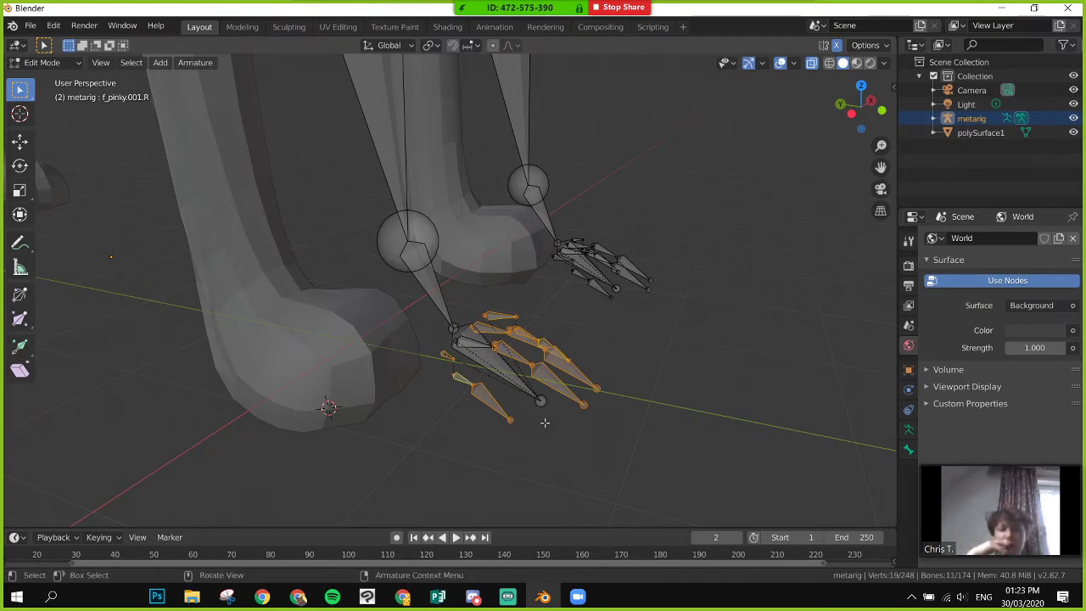
key("alt+a")
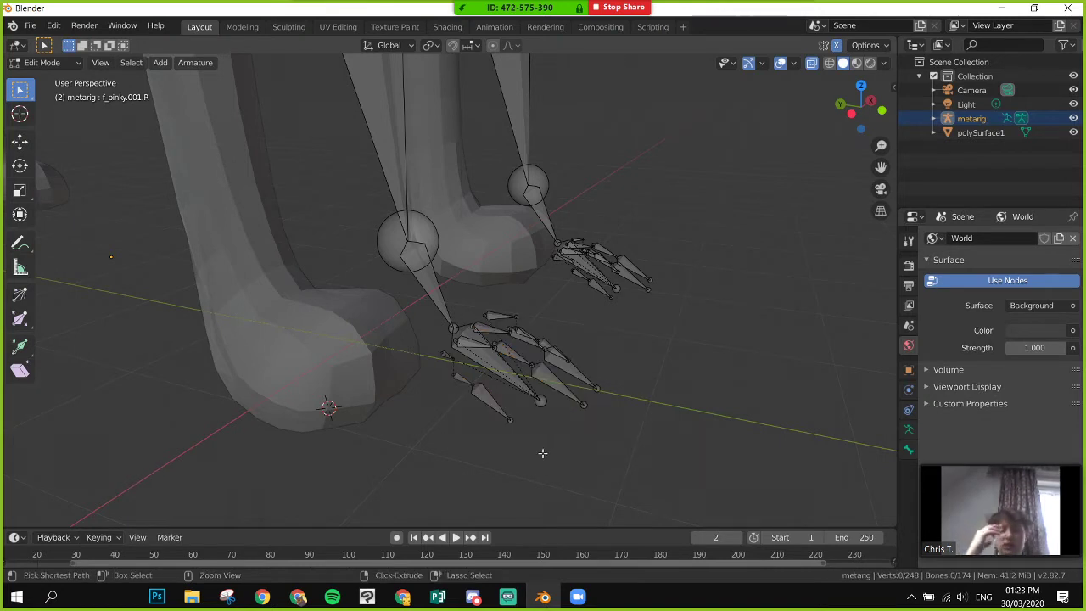
key("ctrl+z")
key("x")
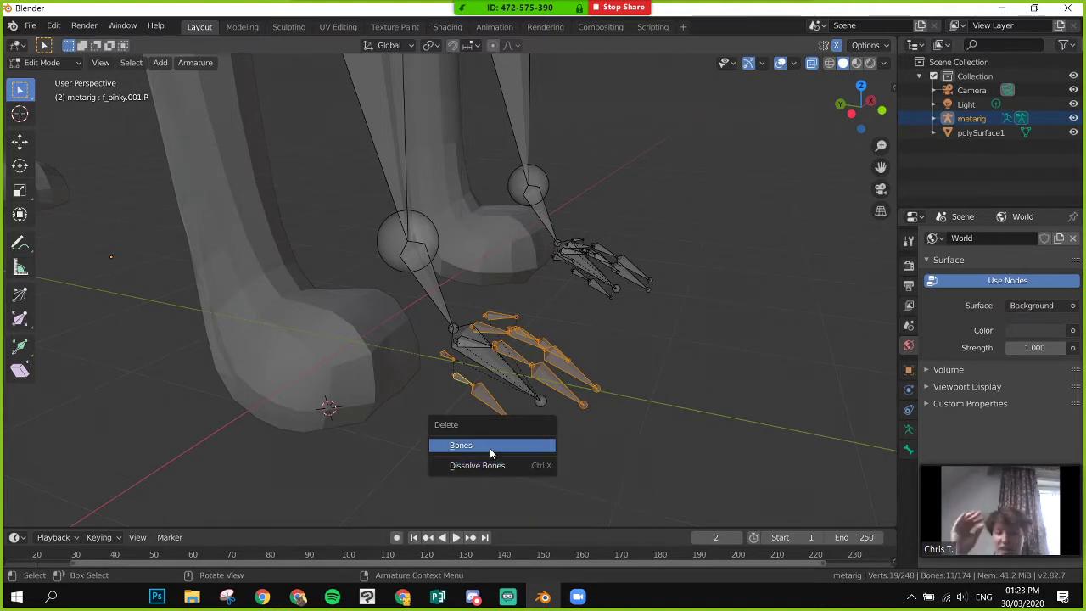
left_click(489, 447)
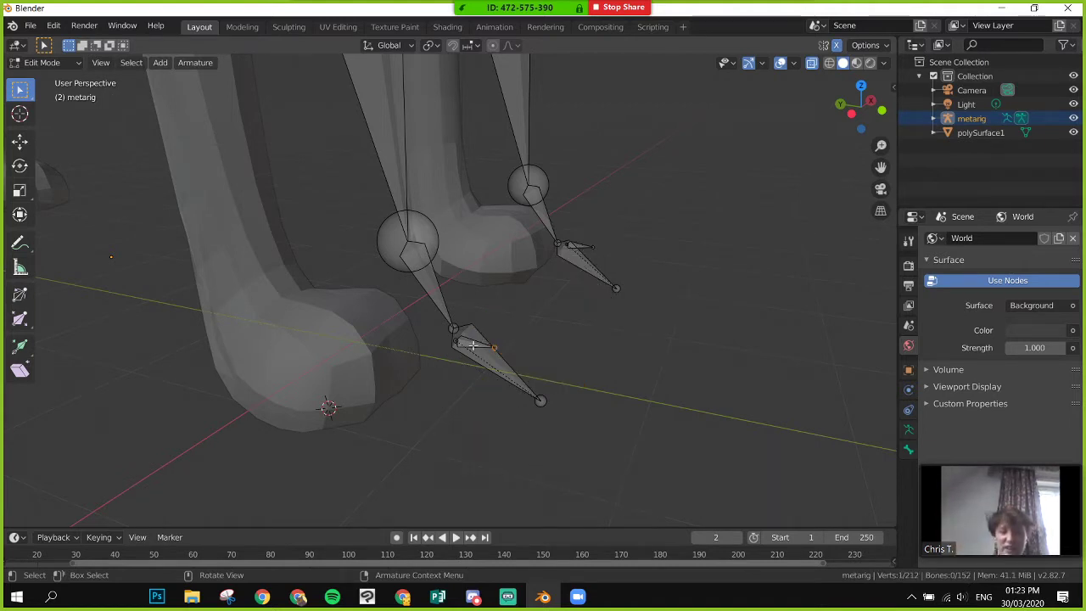
- Delete the leftover palm bone f_palm.003.R from the right front foot
left_click(475, 344)
key("x")
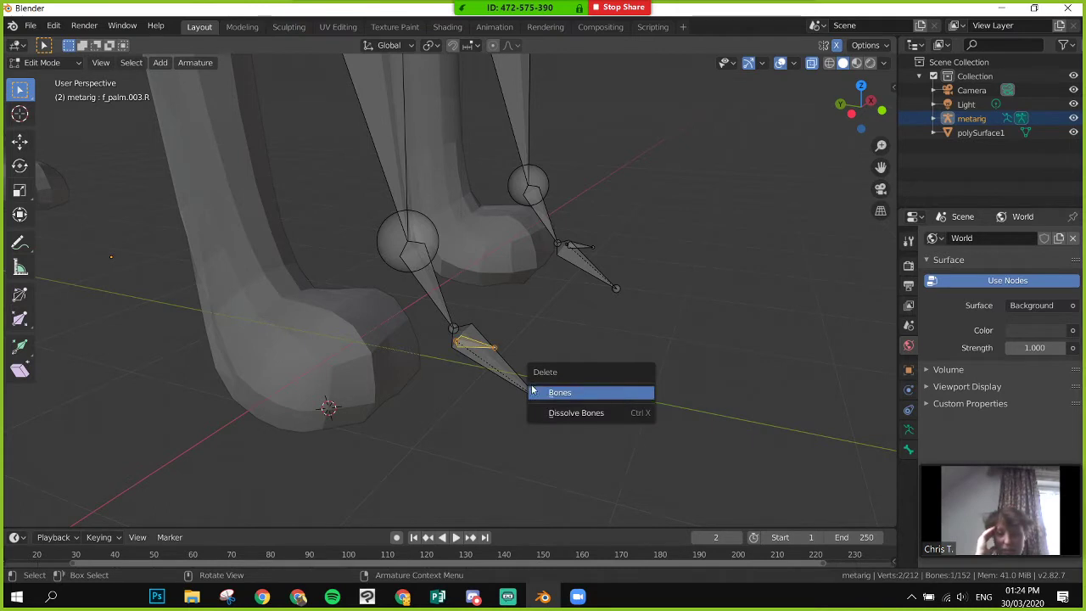
left_click(572, 401)
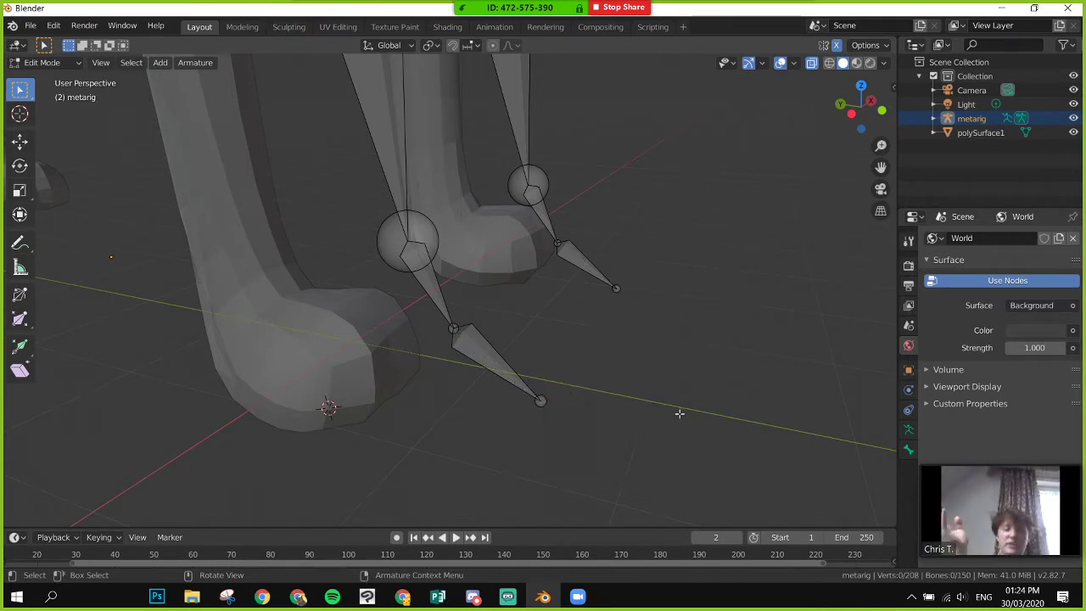
- Select the bones of the pinky digit on the right rear foot, including r_pinky.002.R
scroll(599, 399, "down", 3)
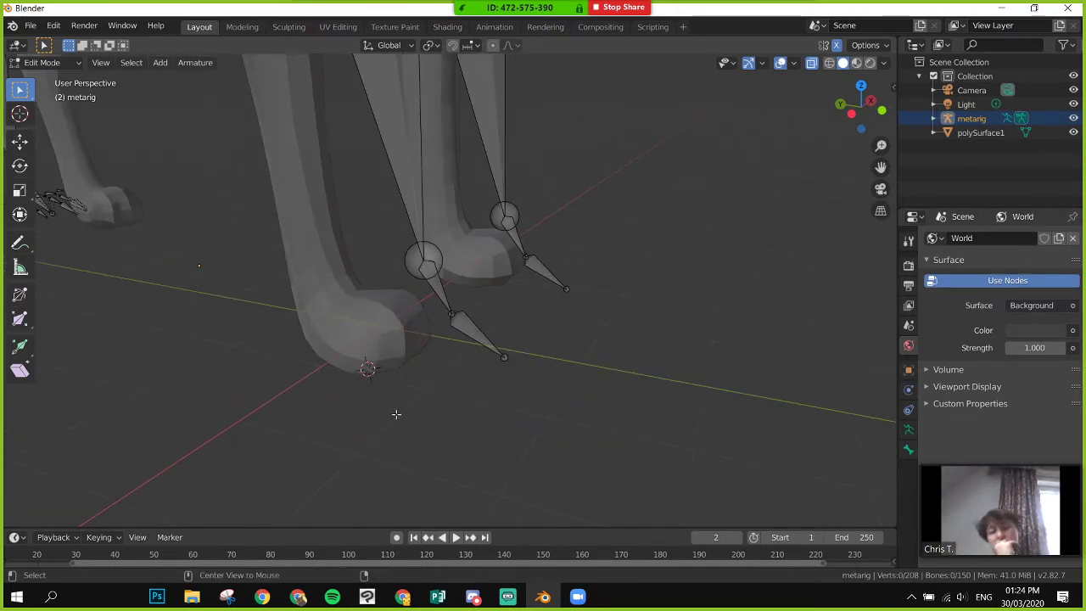
middle_click_drag(404, 408, 780, 445)
middle_click_drag(394, 384, 389, 333, "shift")
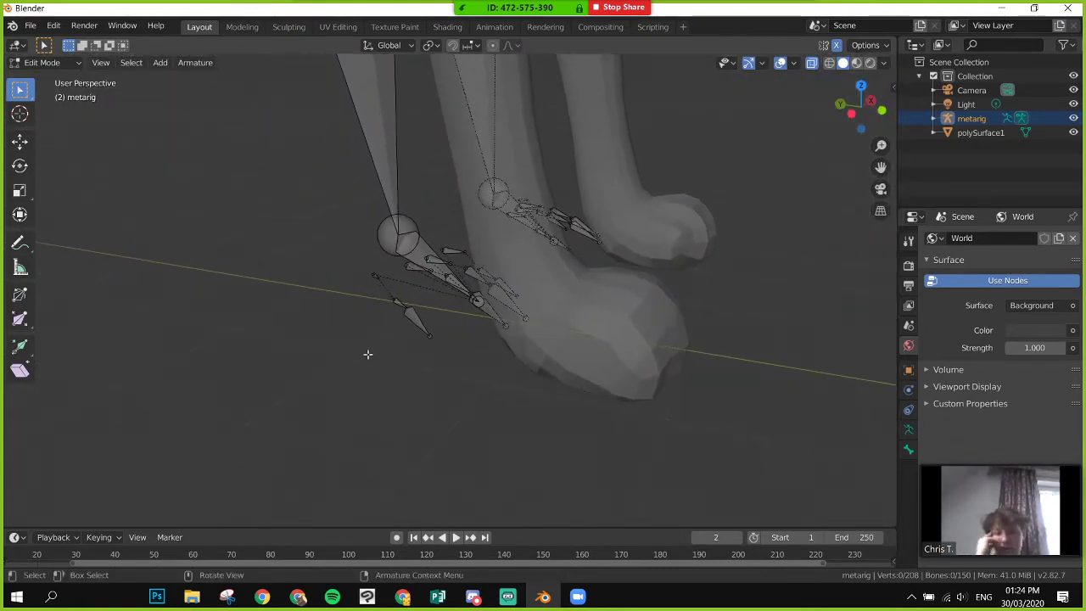
scroll(529, 396, "up", 4)
scroll(557, 326, "up", 2)
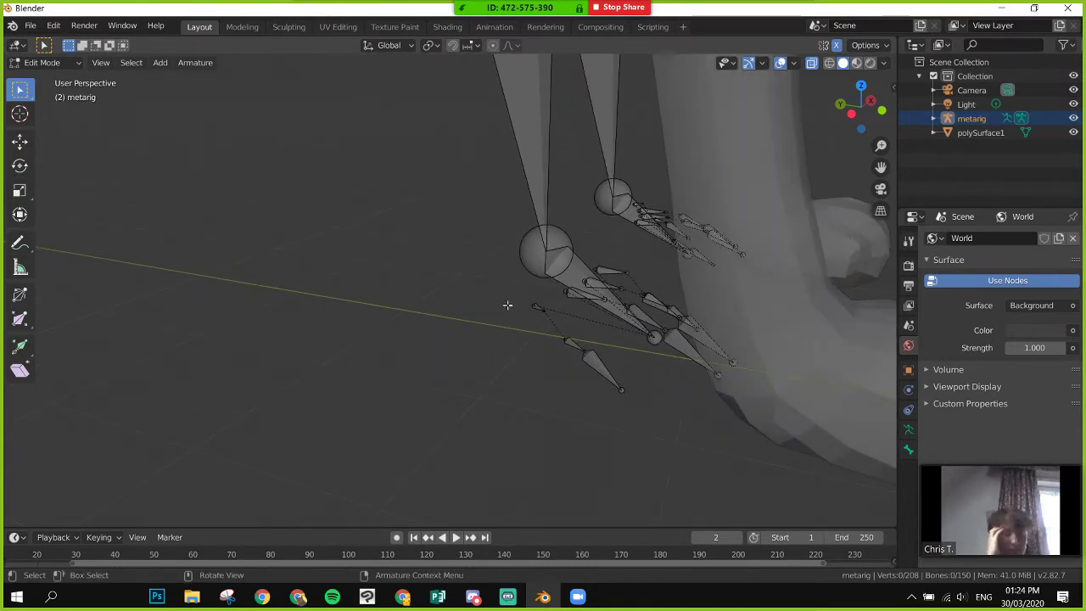
left_click_drag(507, 304, 596, 413)
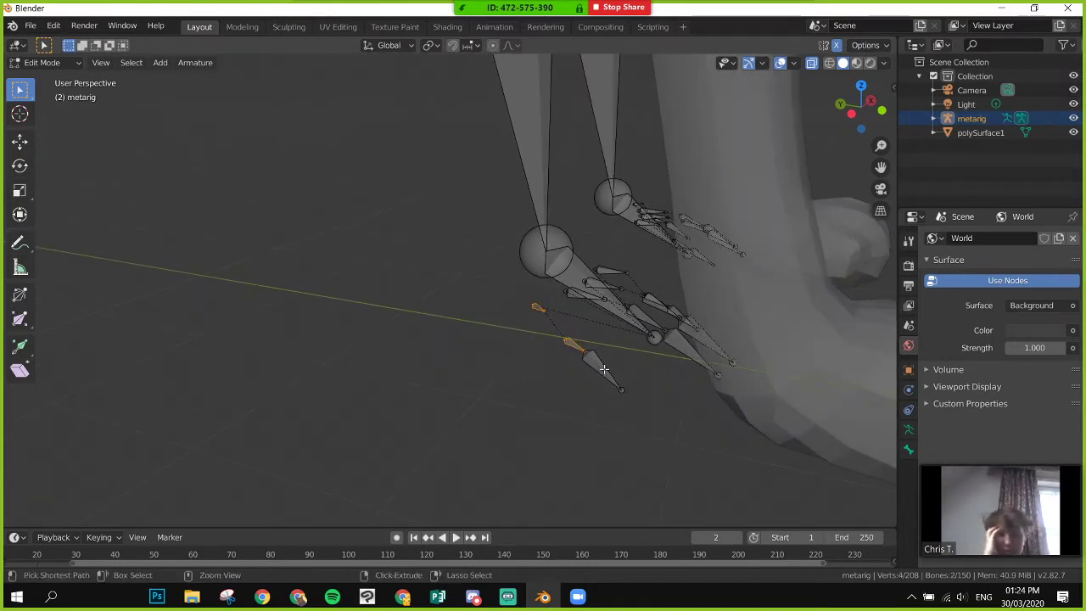
left_click_drag(593, 365, 622, 393)
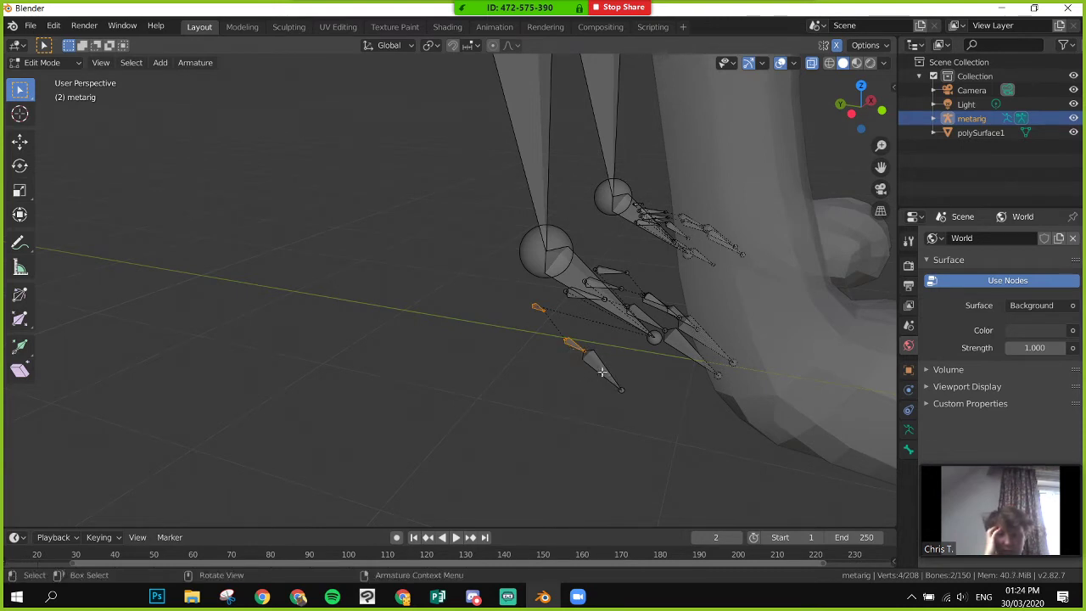
left_click(602, 370)
mouse_move(635, 401)
left_mouse_down()
mouse_move(511, 312)
mouse_move(618, 411)
left_mouse_up()
left_click(597, 365)
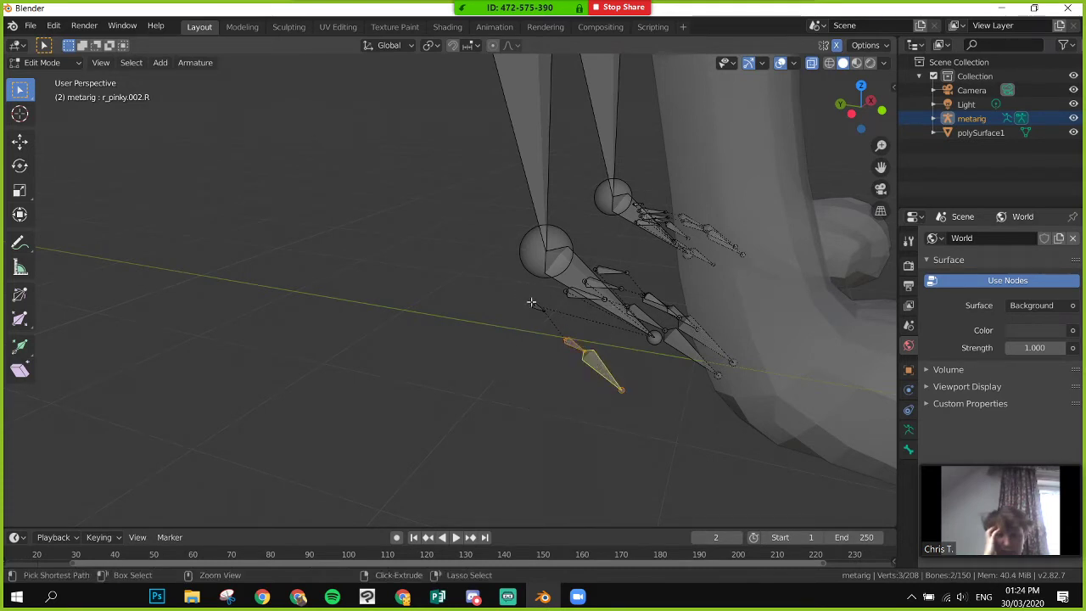
- Extend the selection to the ring and middle digit bones of the right rear foot, including their palm bones
left_click(686, 347, "ctrl")
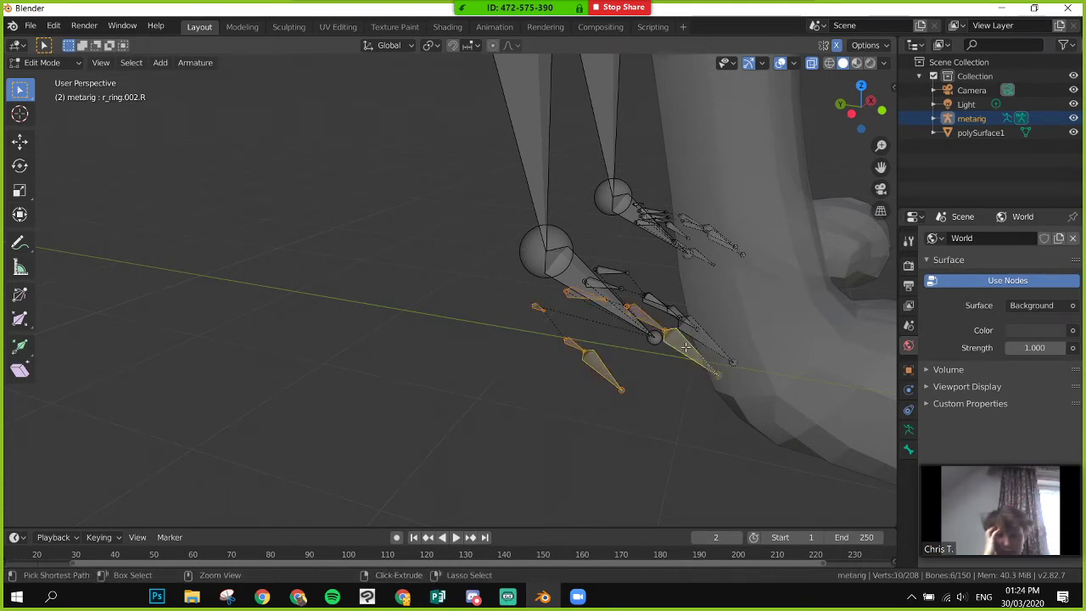
key("ctrl+z")
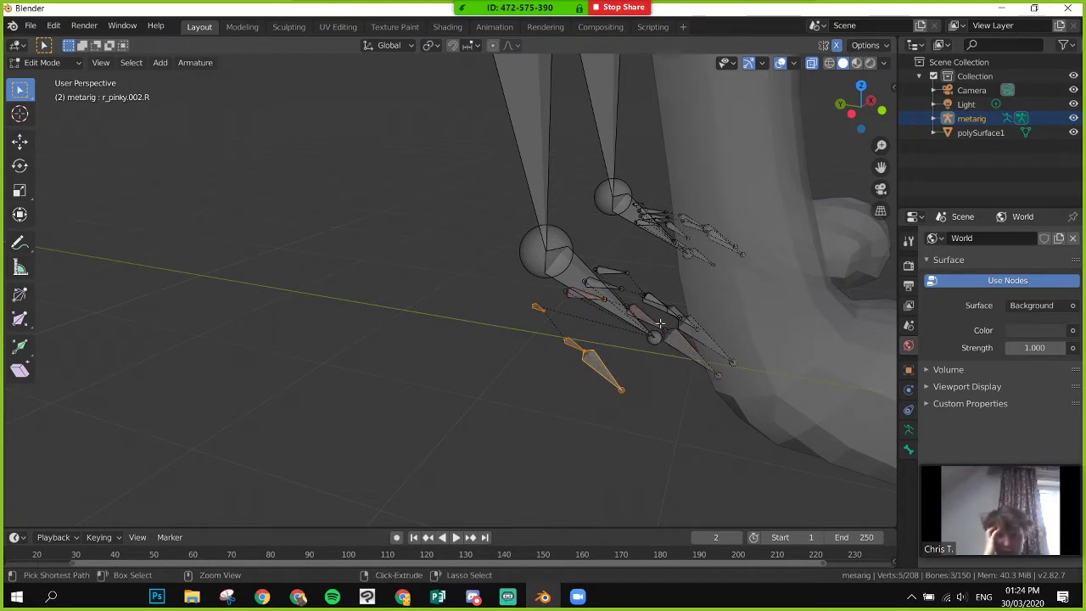
key("ctrl+shift+z")
left_click(702, 331, "ctrl")
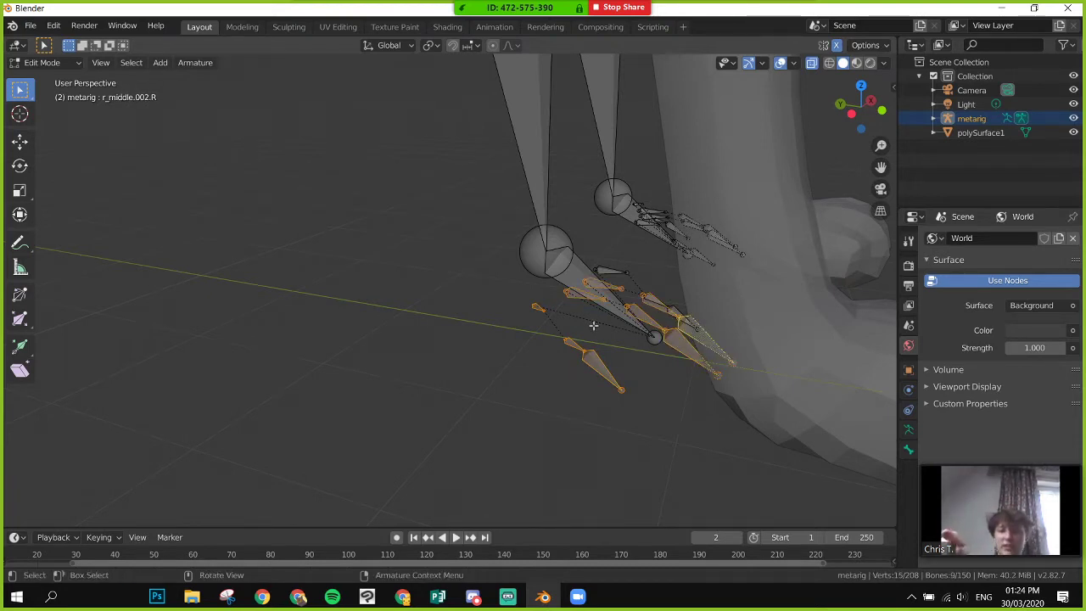
- Add the index digit's bones on the right rear foot to the selection and delete all the selected digit bones
middle_click_drag(558, 339, 524, 359)
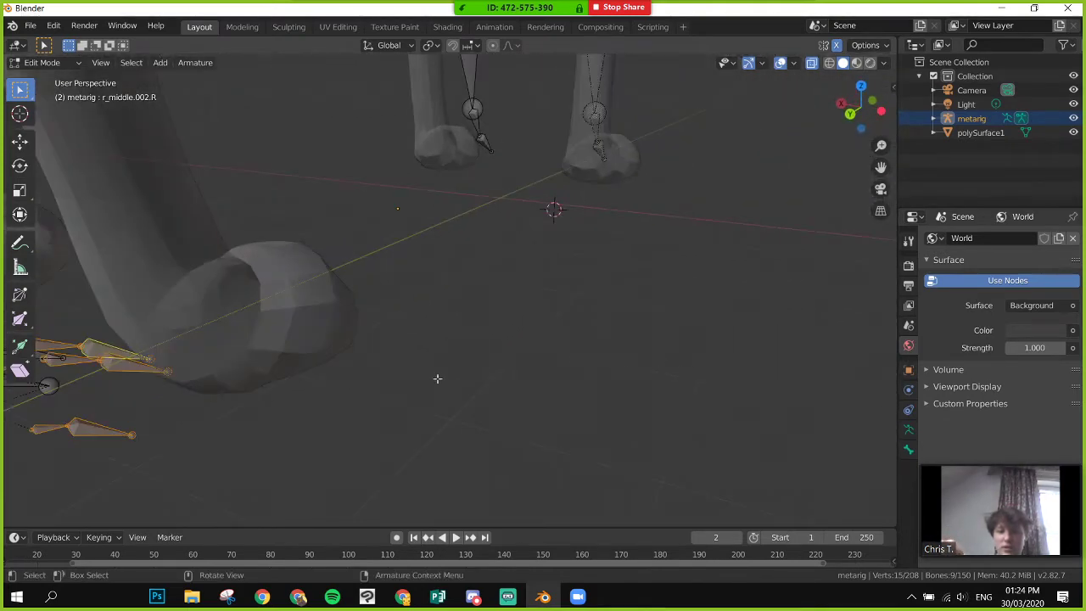
scroll(681, 371, "up", 5)
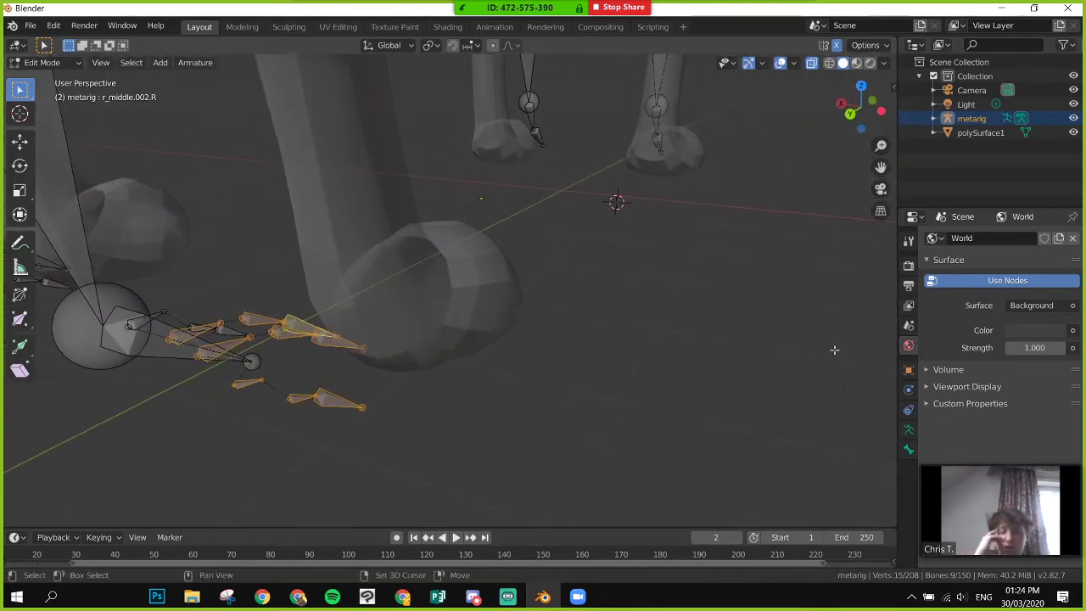
scroll(625, 359, "left", 5, "shift")
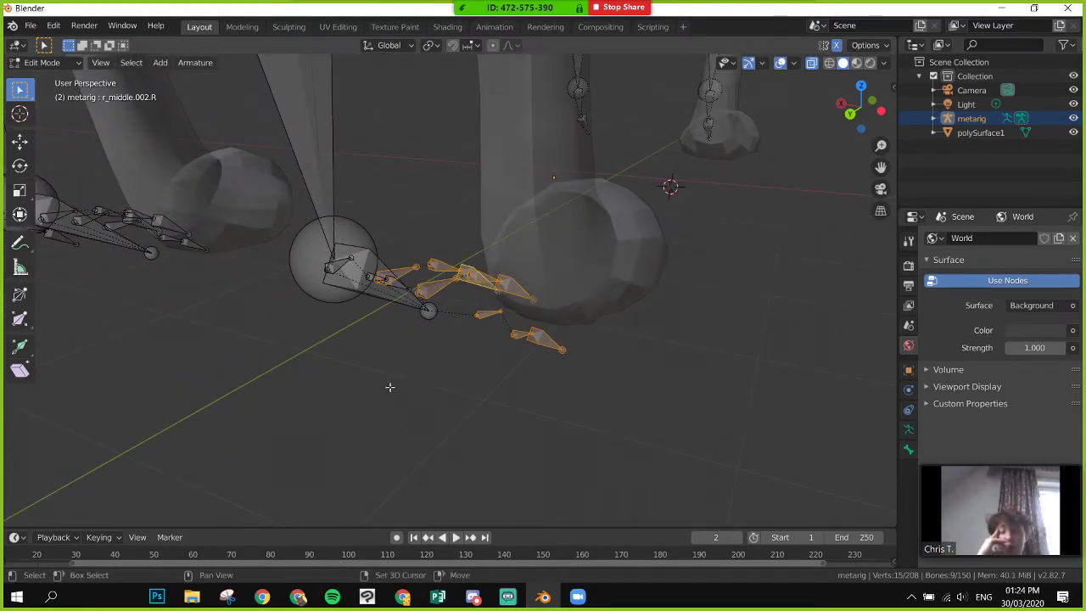
middle_click_drag(390, 383, 435, 397)
middle_click_drag(492, 381, 453, 418)
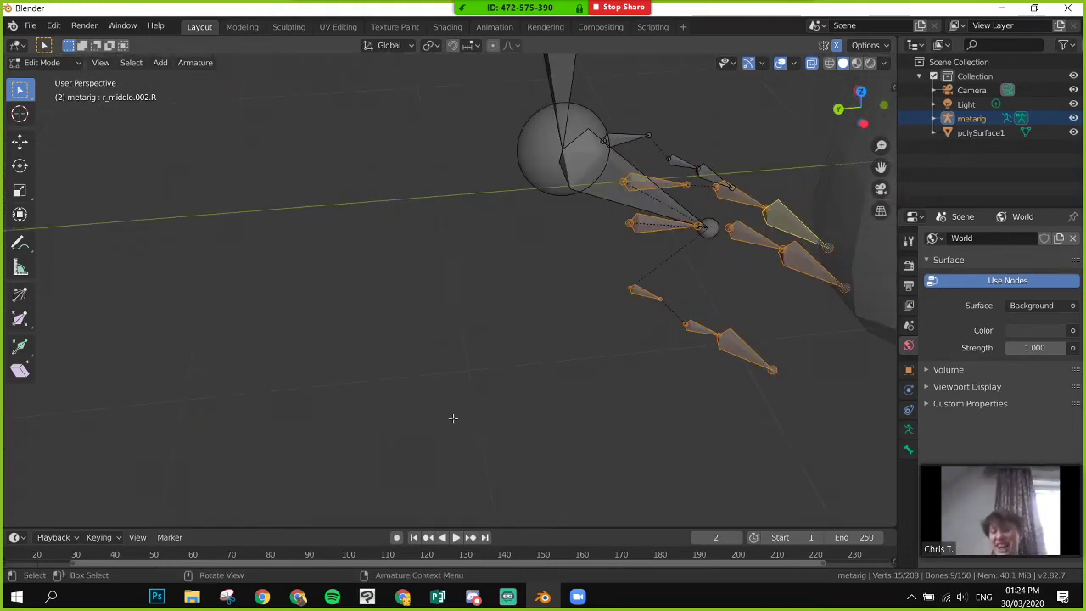
left_click(711, 175, "shift")
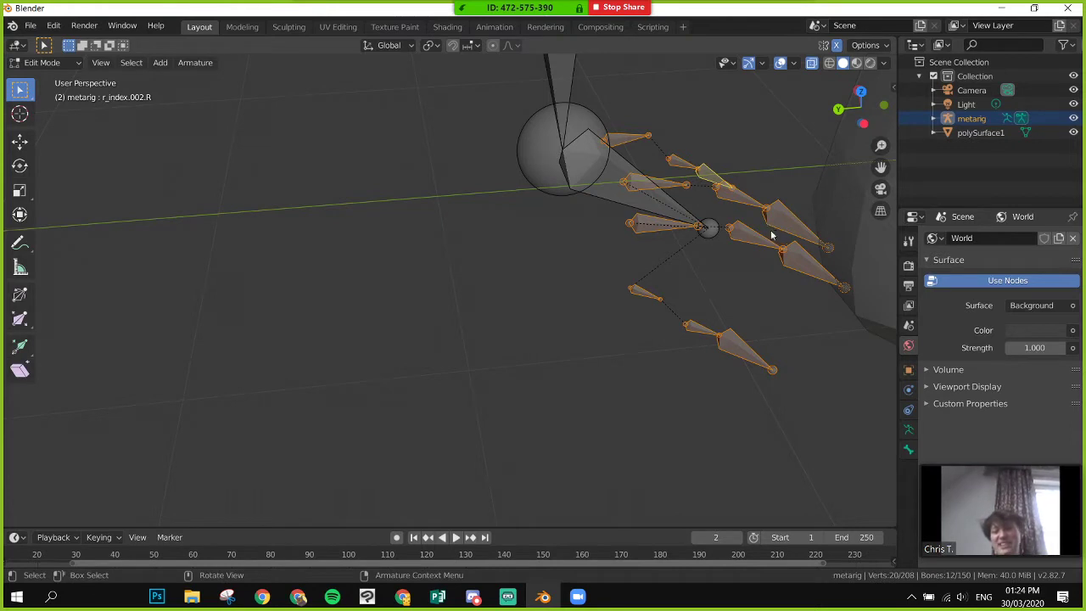
key("x")
left_click(772, 232)
- Move the toe bone r_toe.R forward along the Y axis and slightly down along Z into the mesh's rear paw
middle_click_drag(787, 290, 757, 287)
scroll(757, 287, "down", 4)
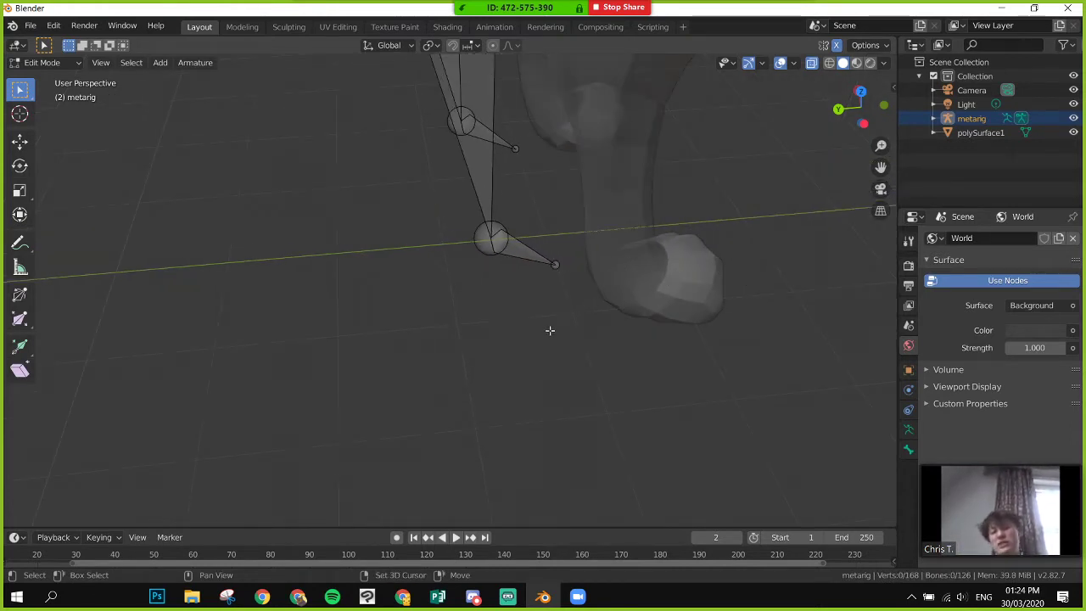
middle_click_drag(555, 300, 479, 370, "shift")
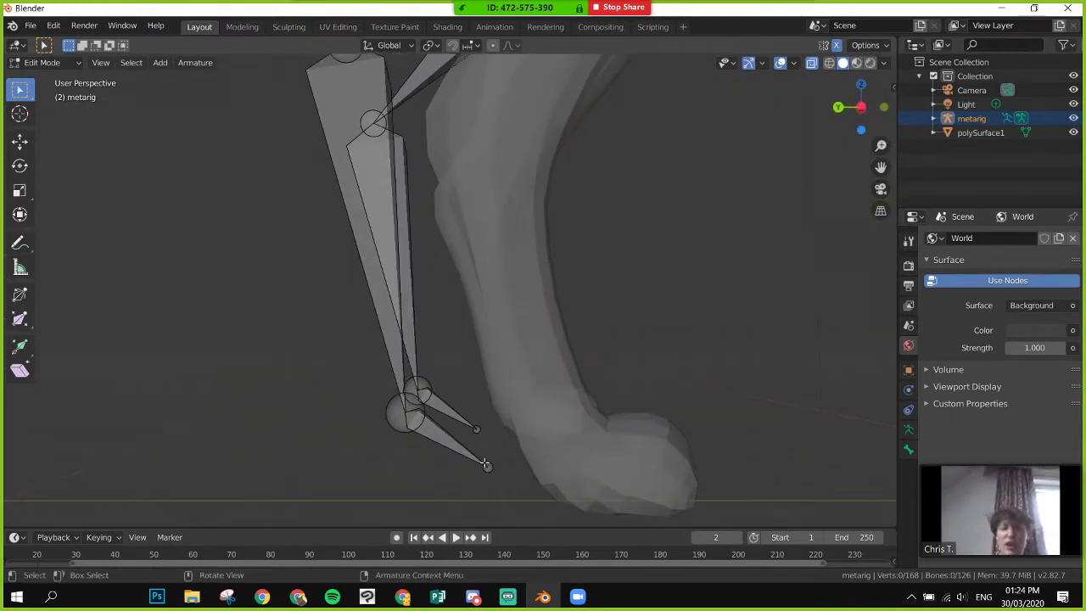
left_click(433, 436)
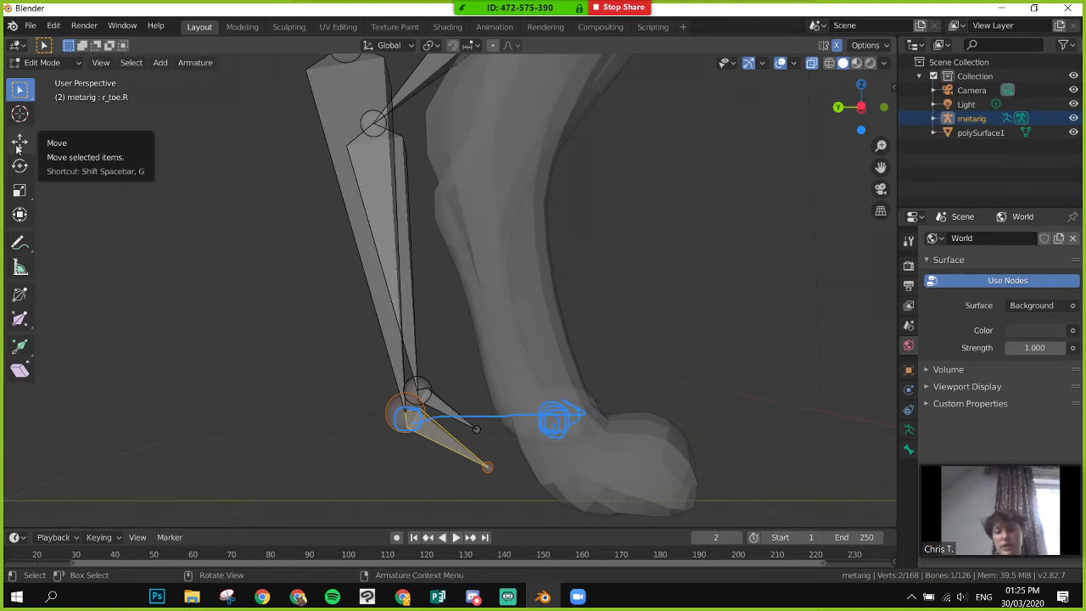
left_click(19, 146)
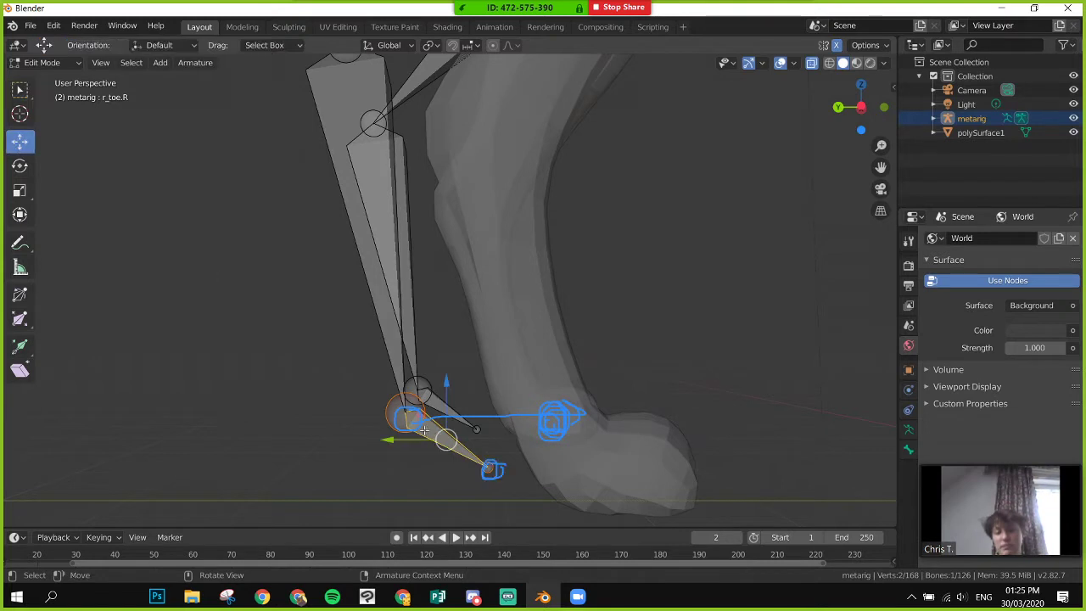
left_click_drag(384, 440, 543, 480)
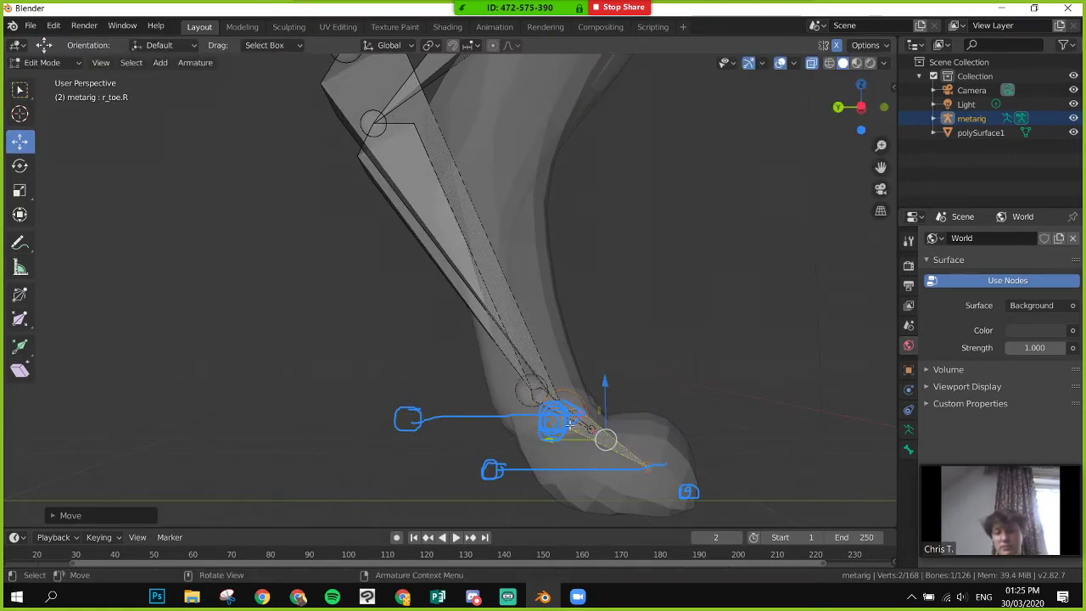
left_click_drag(603, 383, 612, 409)
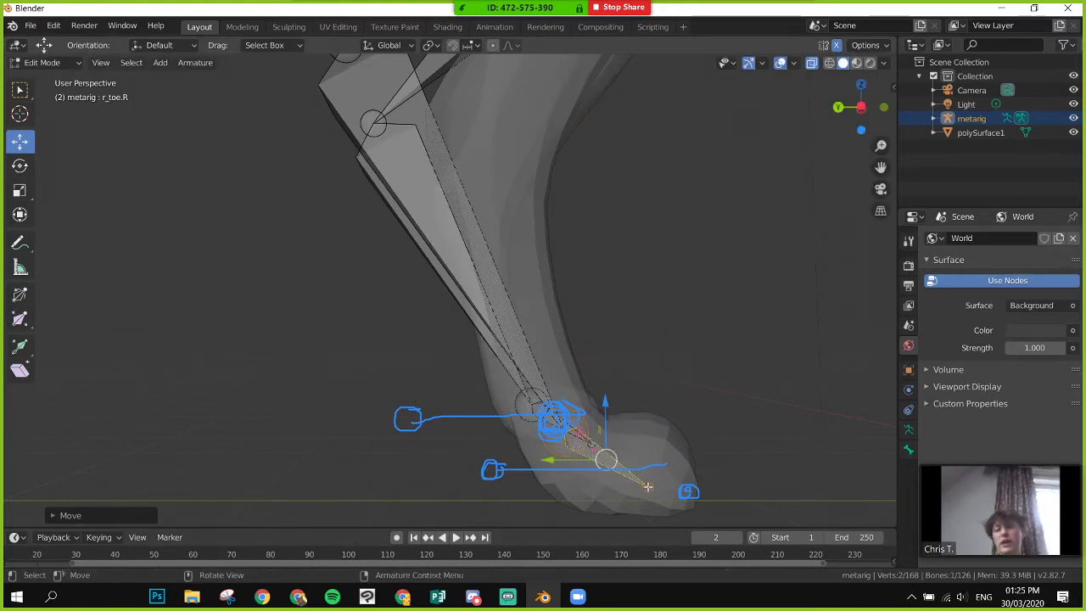
- Move the tip of r_toe.R to the front of the rear paw and select the joint between foot.R and the toe bone
left_click(647, 486)
left_click_drag(647, 430, 648, 441)
left_click_drag(627, 501, 636, 494)
left_click(563, 433)
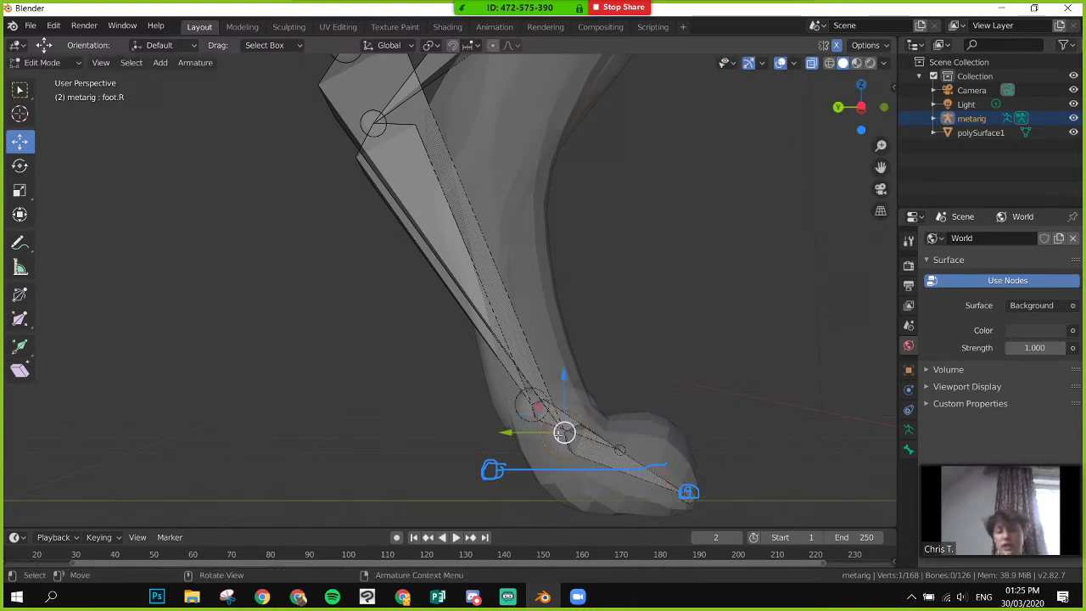
- Raise the joint between foot.R and r_toe.R slightly and shift it along the X axis into the rear leg mesh
mouse_move(564, 378)
left_mouse_down()
mouse_move(572, 359)
mouse_move(571, 371)
left_mouse_up()
middle_click_drag(695, 436, 521, 434)
scroll(547, 463, "down", 4)
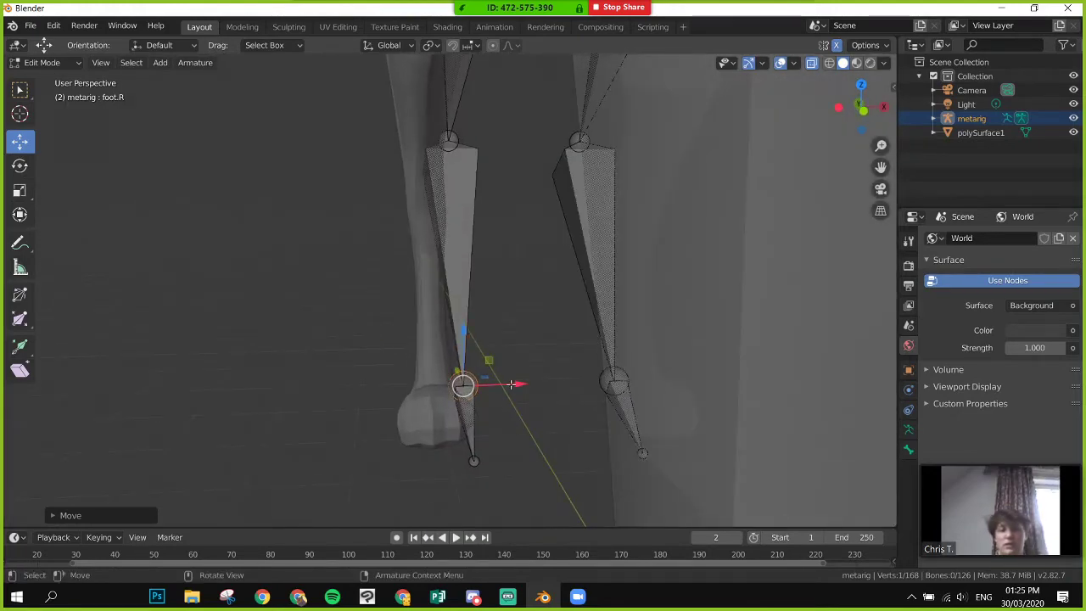
left_click_drag(511, 384, 481, 376)
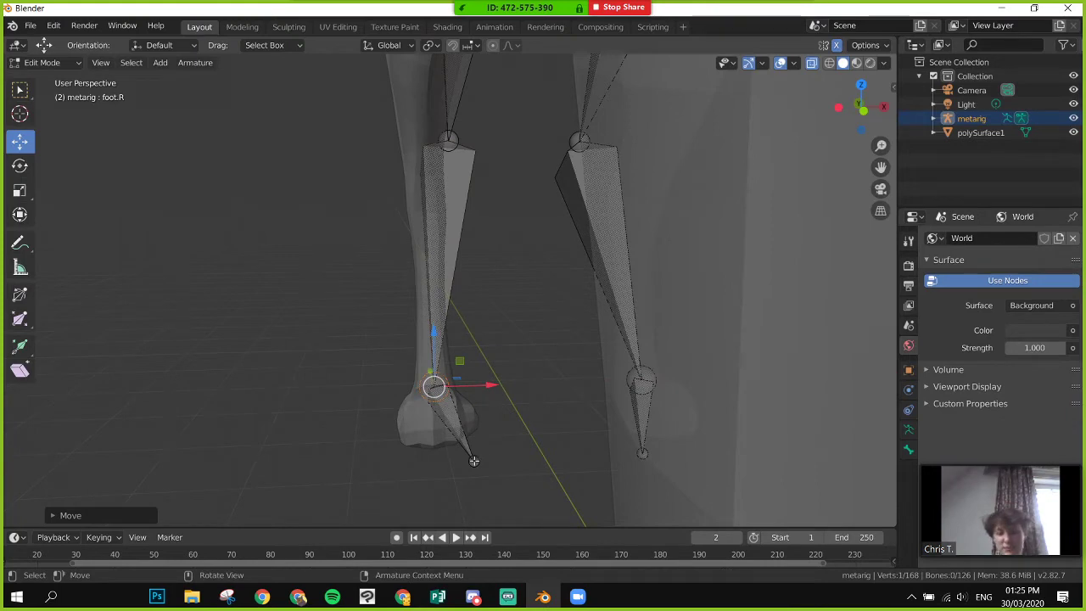
- Move the tip of r_toe.R along the X axis until it lies within the width of the rear paw
left_click(474, 461)
middle_click_drag(421, 481, 619, 434)
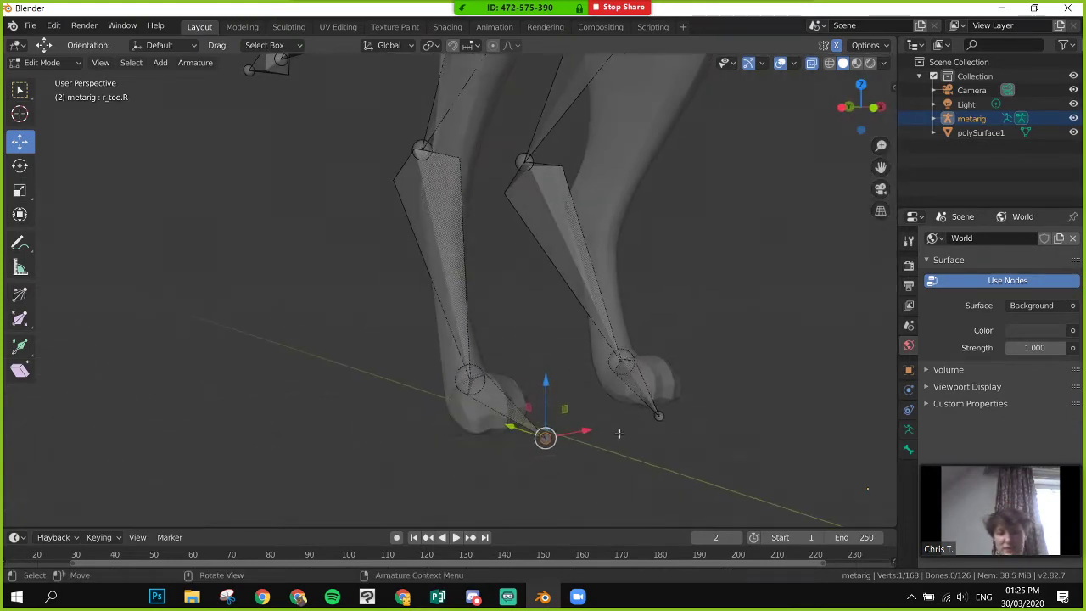
left_click_drag(591, 430, 572, 435)
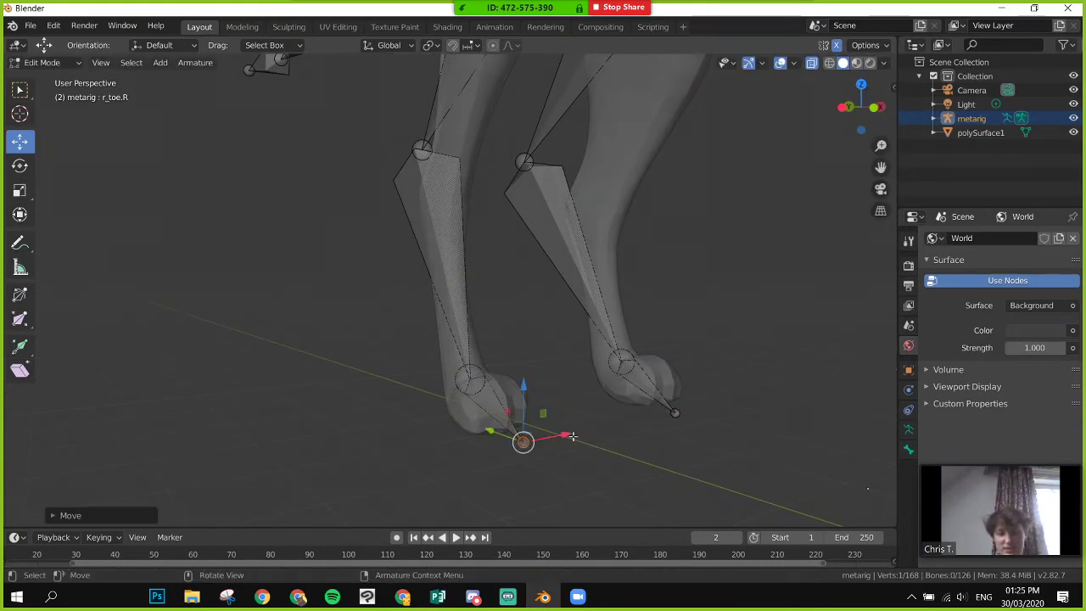
middle_click_drag(572, 435, 565, 463)
left_click_drag(471, 472, 379, 439)
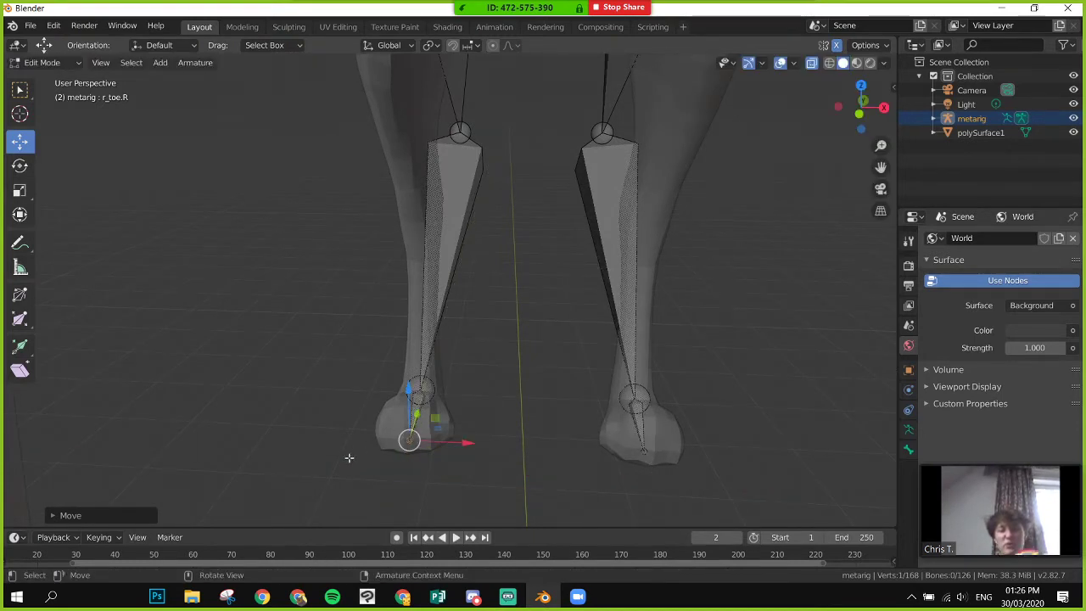
- Raise the tip of r_toe.R slightly along Z and move it forward along Y inside the rear paw
middle_click_drag(348, 454, 388, 449, "alt")
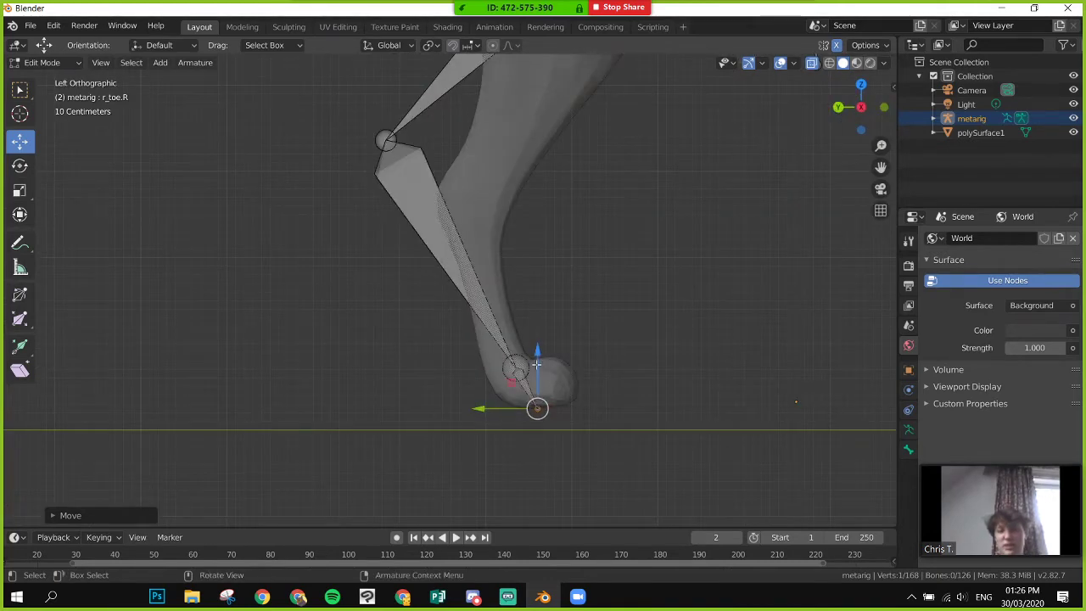
left_click_drag(540, 350, 542, 335)
left_click_drag(493, 390, 504, 396)
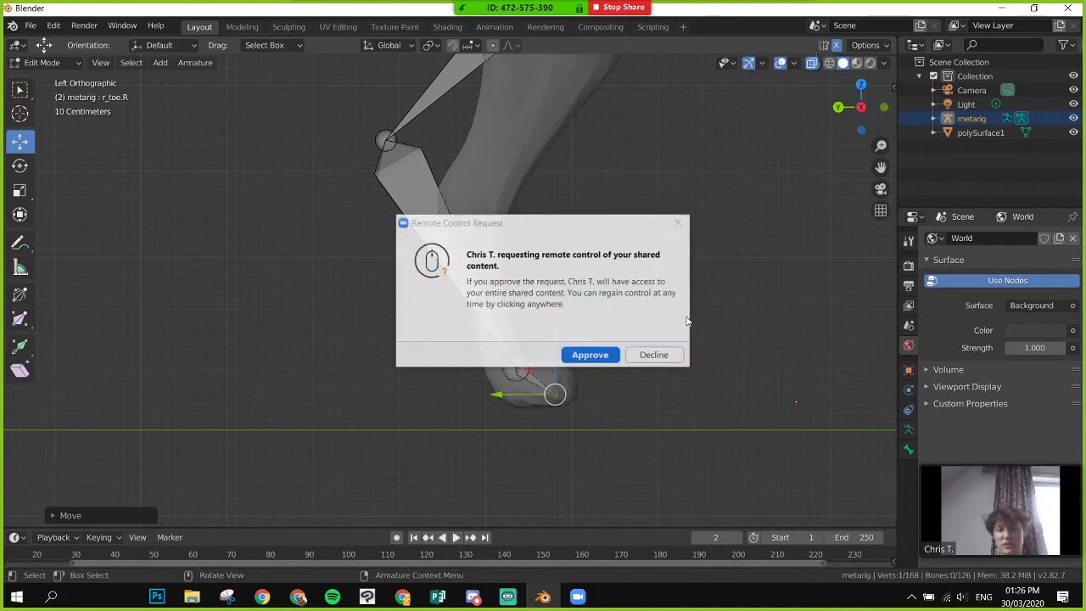
- Approve the meeting participant's remote control request and select the joint between shin.R and foot.R
left_click(594, 354)
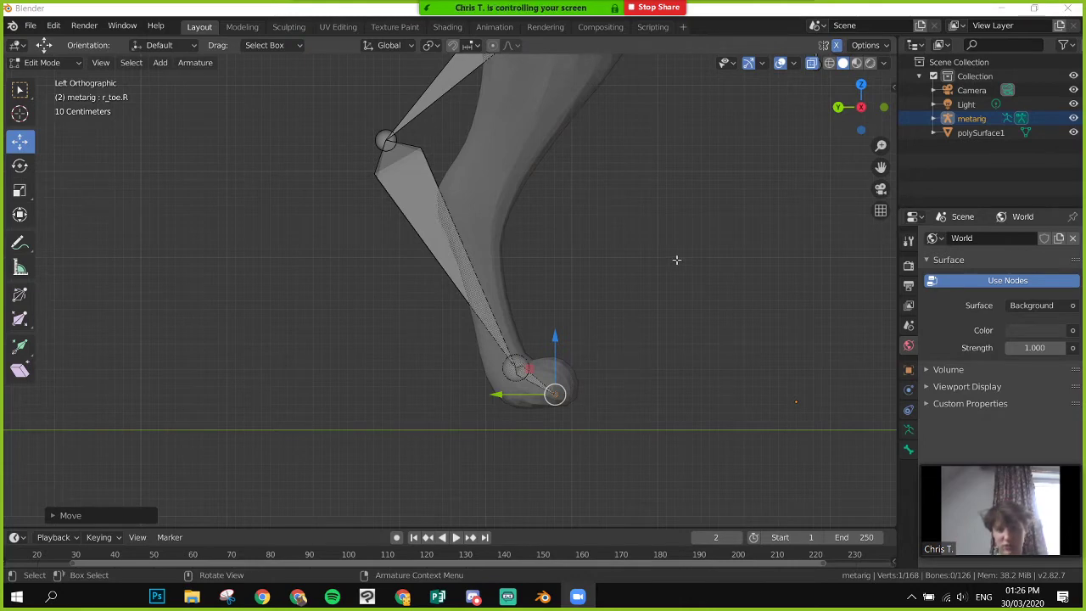
middle_click_drag(676, 259, 577, 261)
right_click(370, 136)
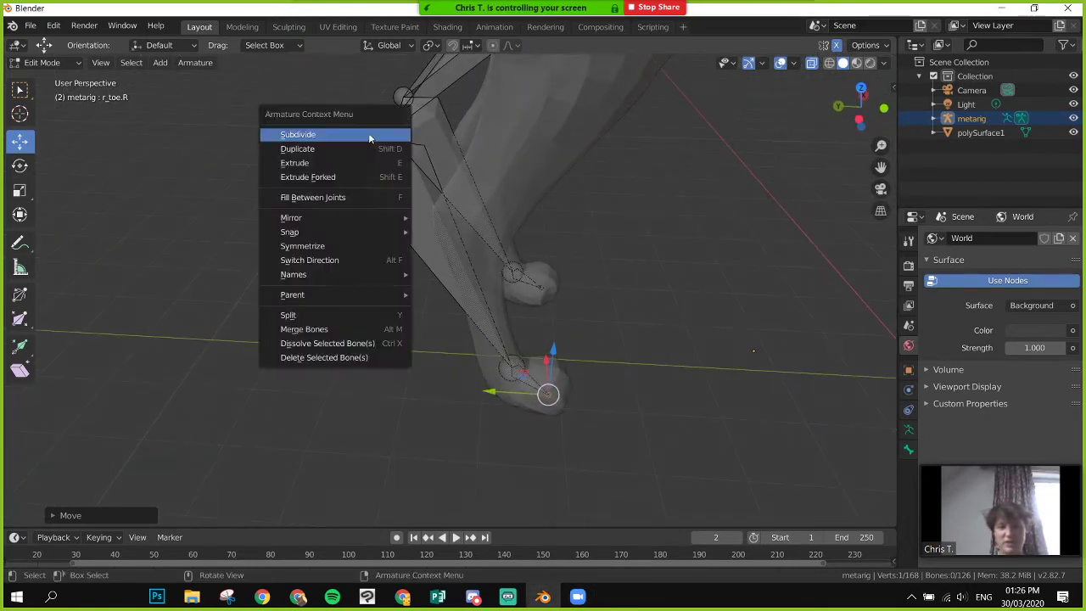
left_click(411, 144)
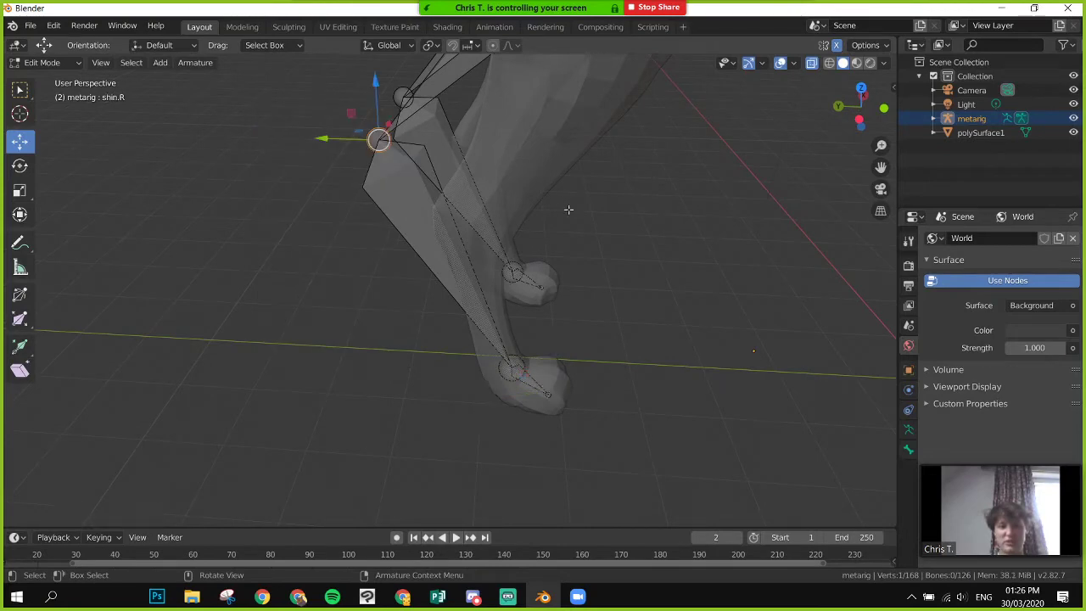
- Move the joint between shin.R and foot.R forward along the Y axis and down along Z into the rear leg mesh
middle_click_drag(566, 209, 648, 211)
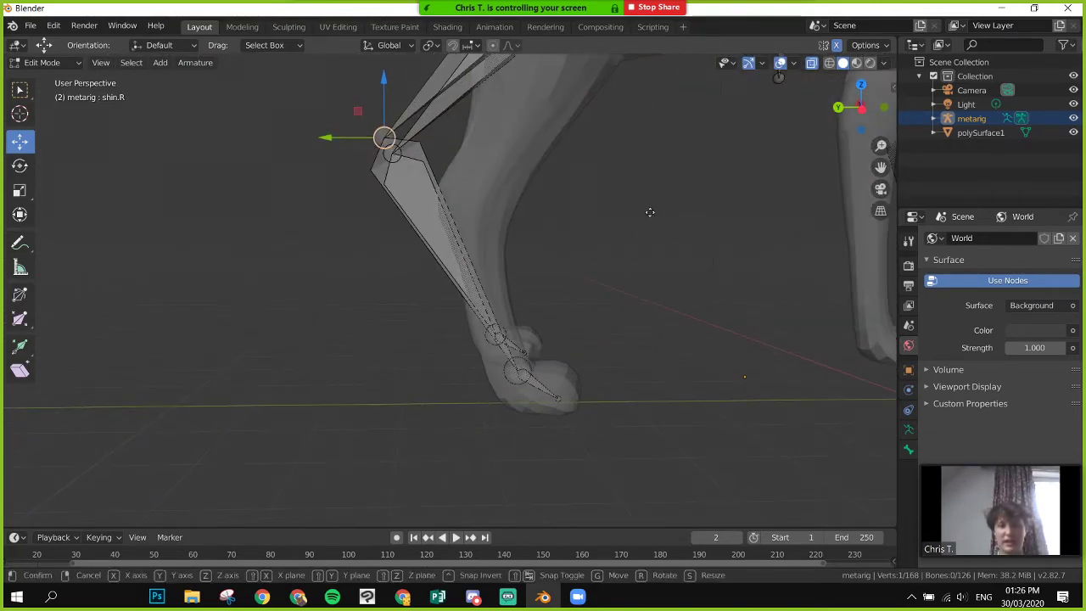
key("g")
key("x")
key("y")
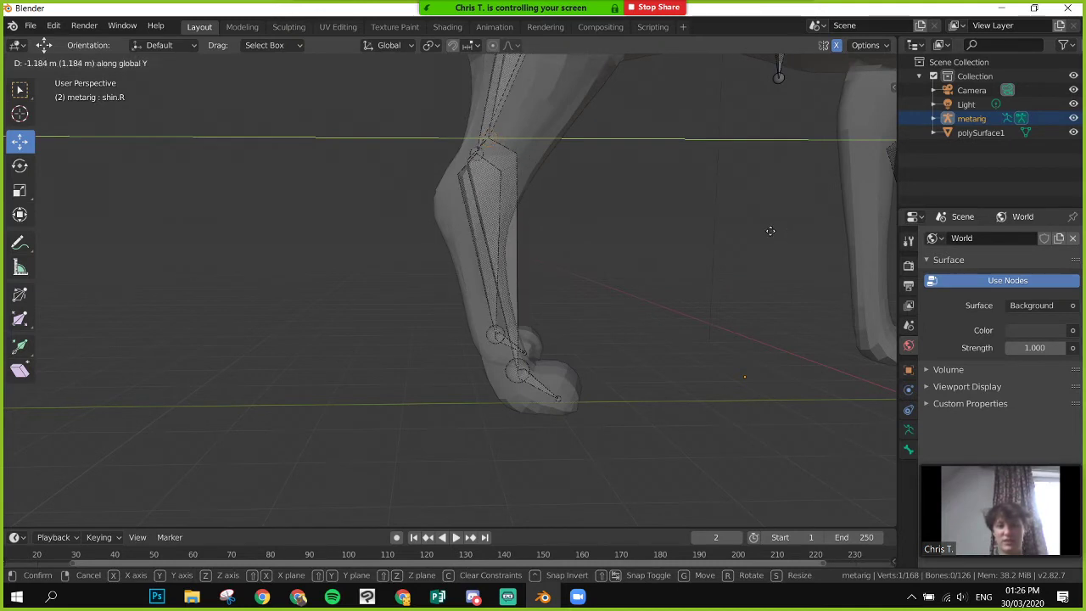
left_click(759, 234)
key("g")
key("z")
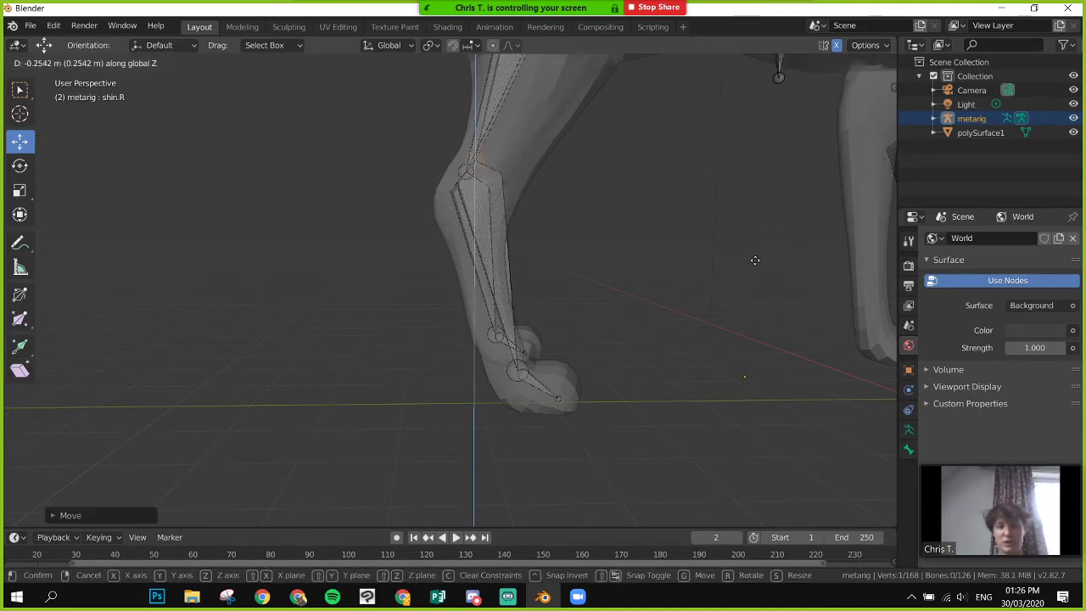
left_click(748, 277)
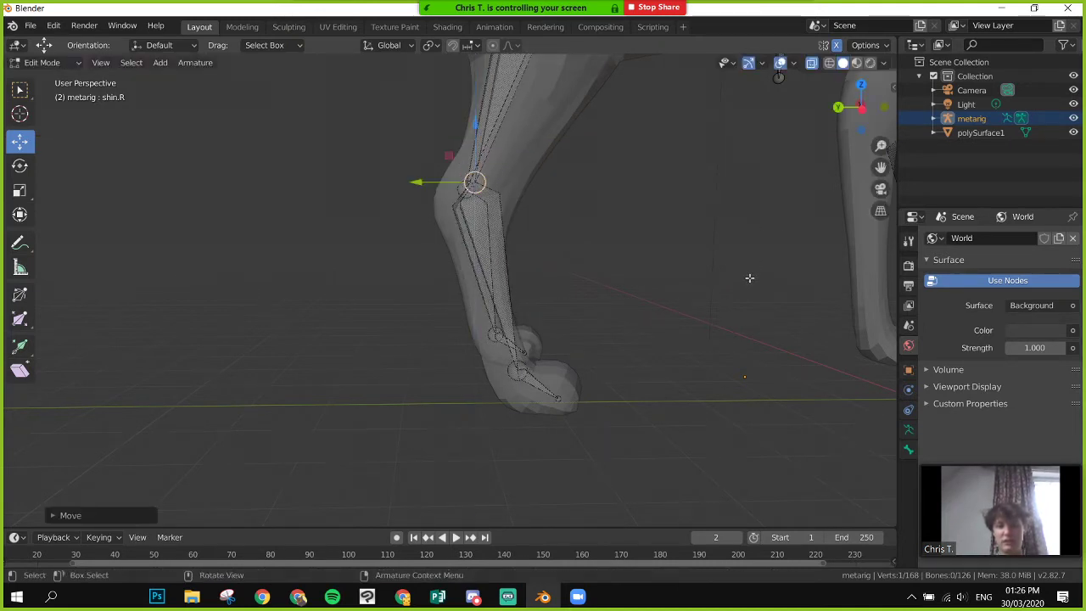
- Move the lower joint of shin.R about 0.2 m back and down into the hock, then about 0.3 m along X to centre it in the leg
key("g")
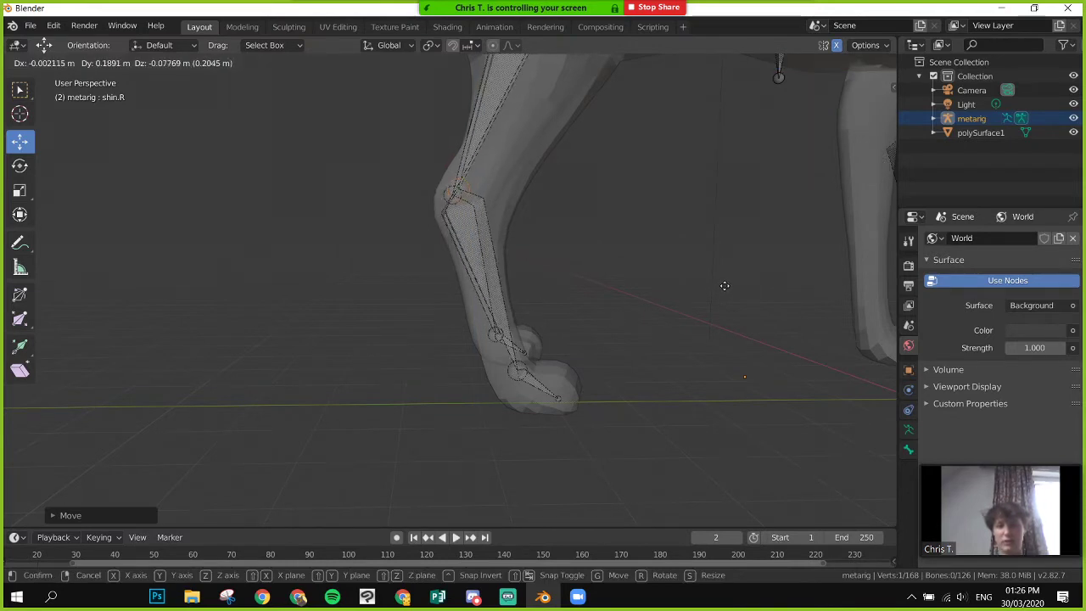
left_click(726, 284)
middle_click_drag(726, 284, 729, 315)
key("g")
key("x")
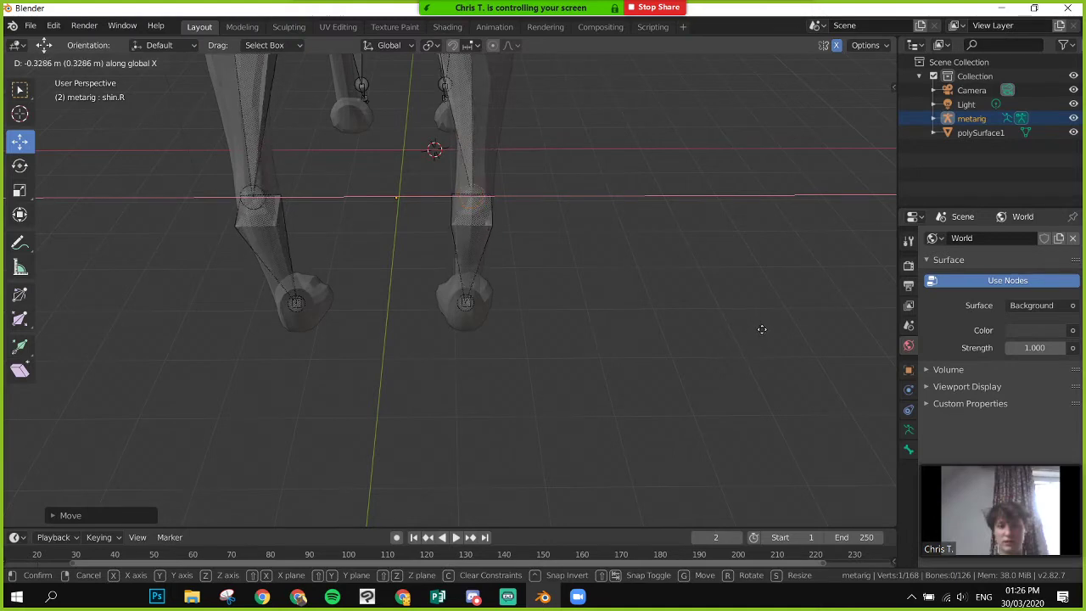
left_click(759, 327)
middle_click_drag(760, 327, 620, 308)
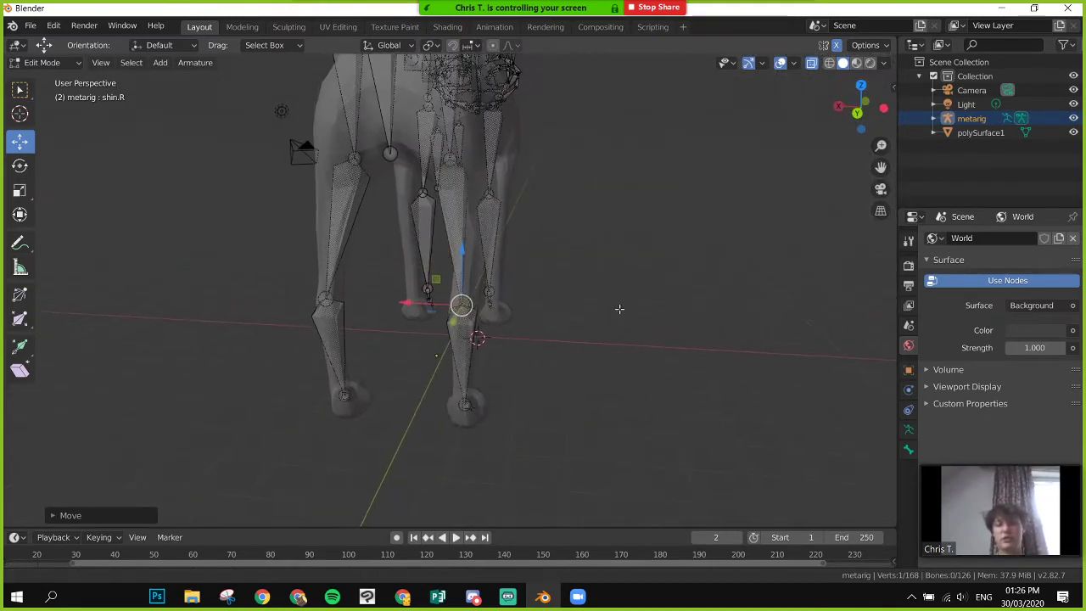
- Try displaying the metarig's bones as Stick in the viewport and undo the display change
left_click(909, 431)
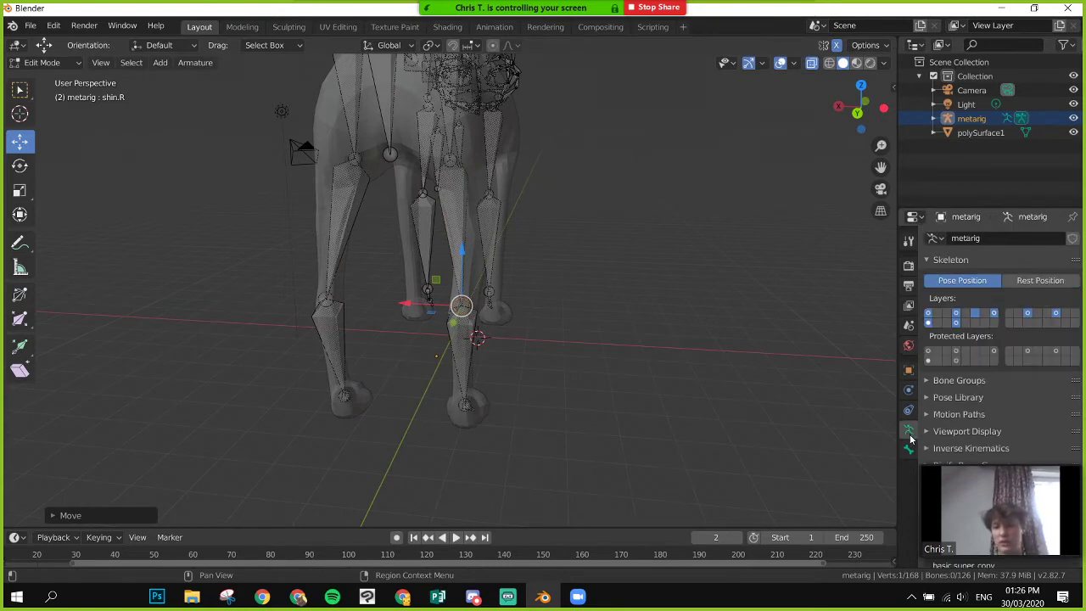
left_click(908, 450)
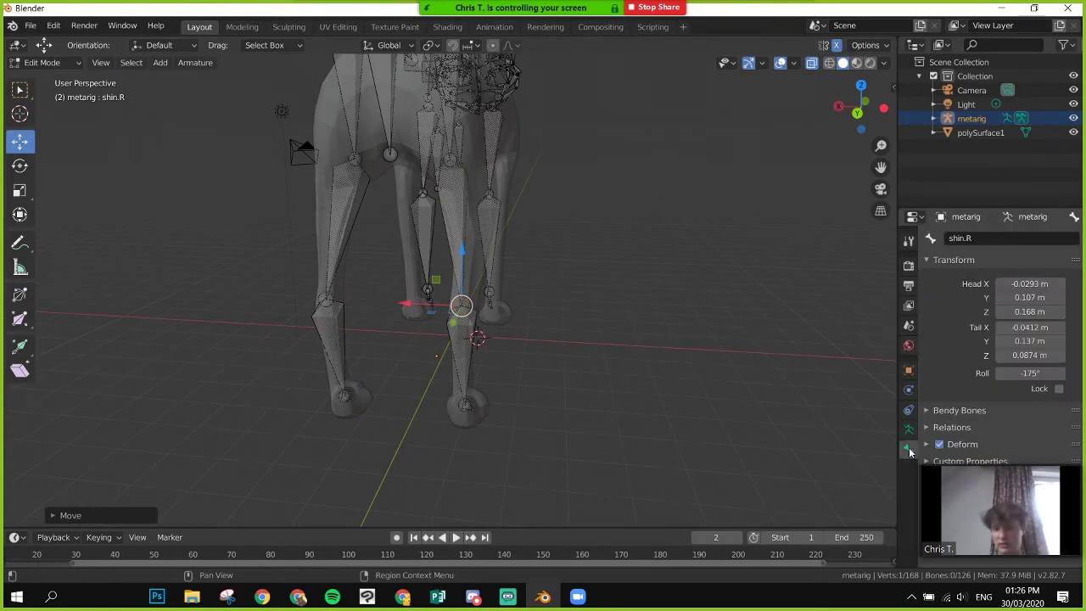
left_click(908, 430)
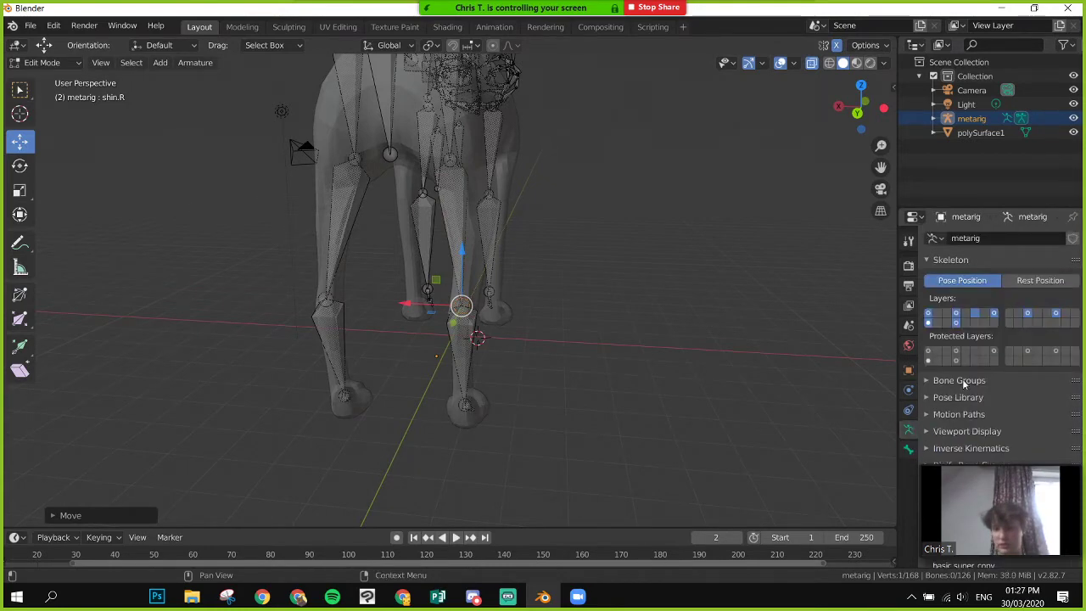
left_click(958, 430)
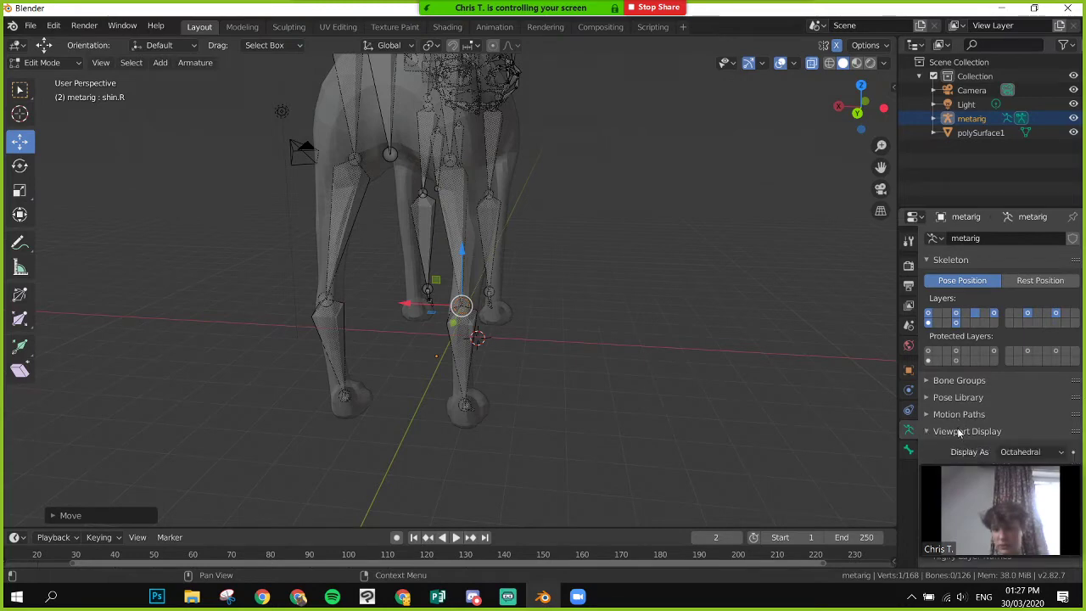
left_click(1026, 452)
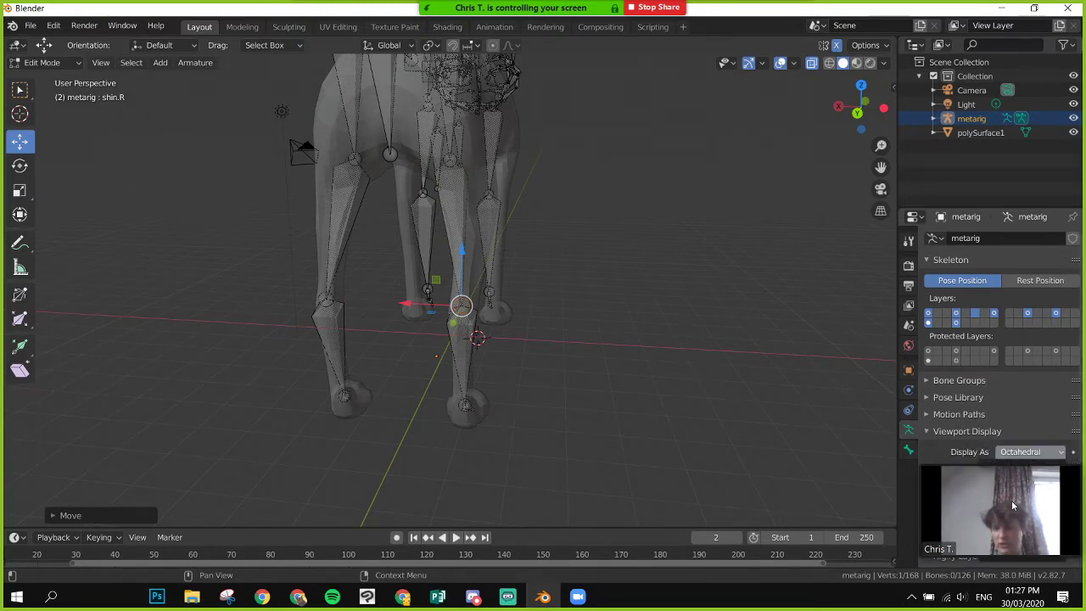
left_click(1004, 492)
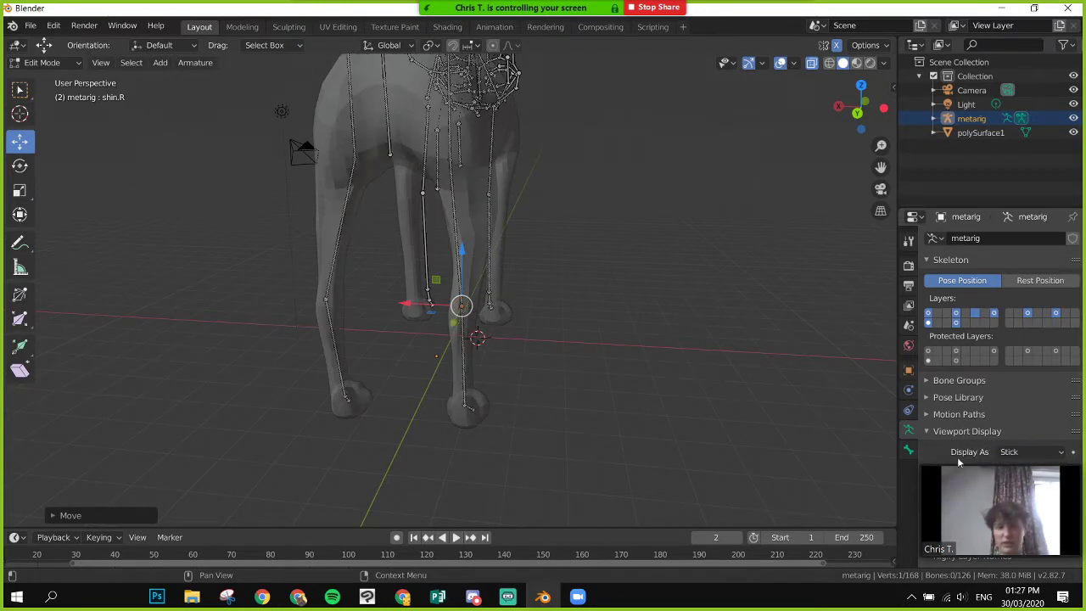
middle_click_drag(721, 297, 603, 295)
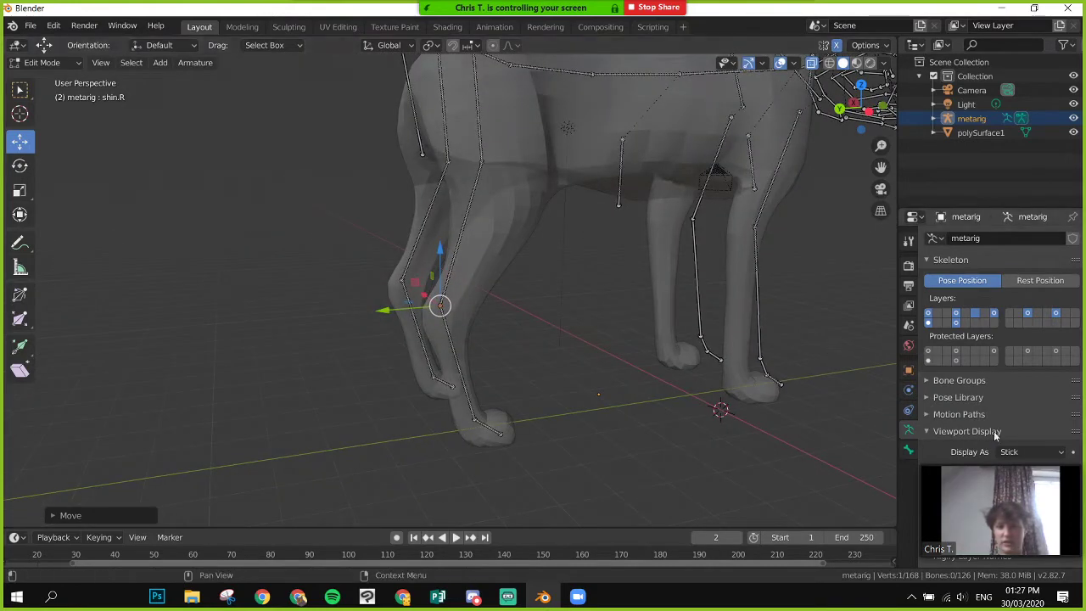
key("ctrl+z")
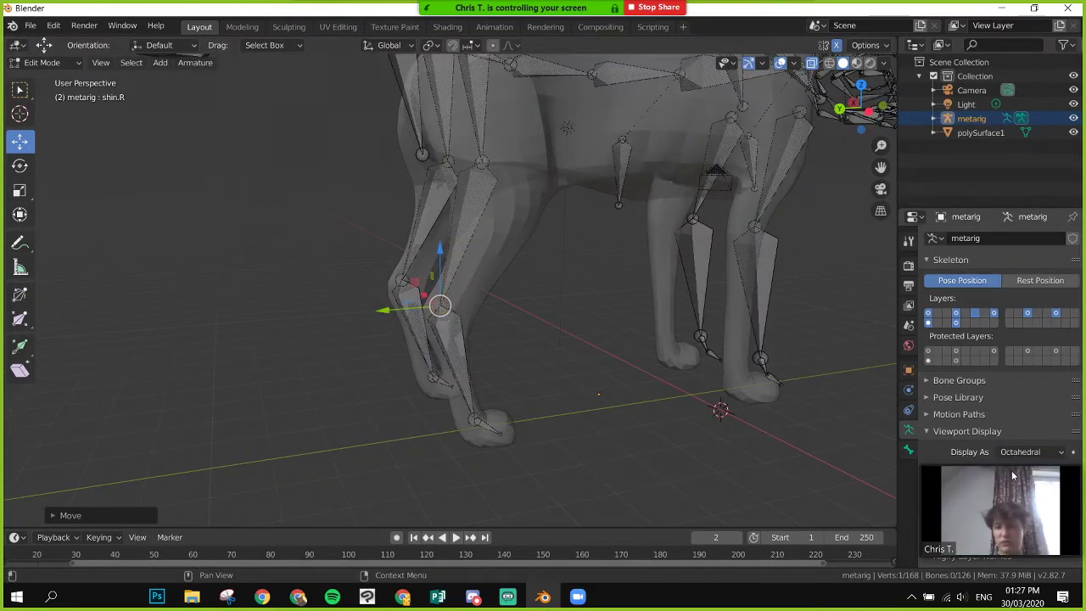
middle_click_drag(607, 332, 470, 193)
right_click(487, 178)
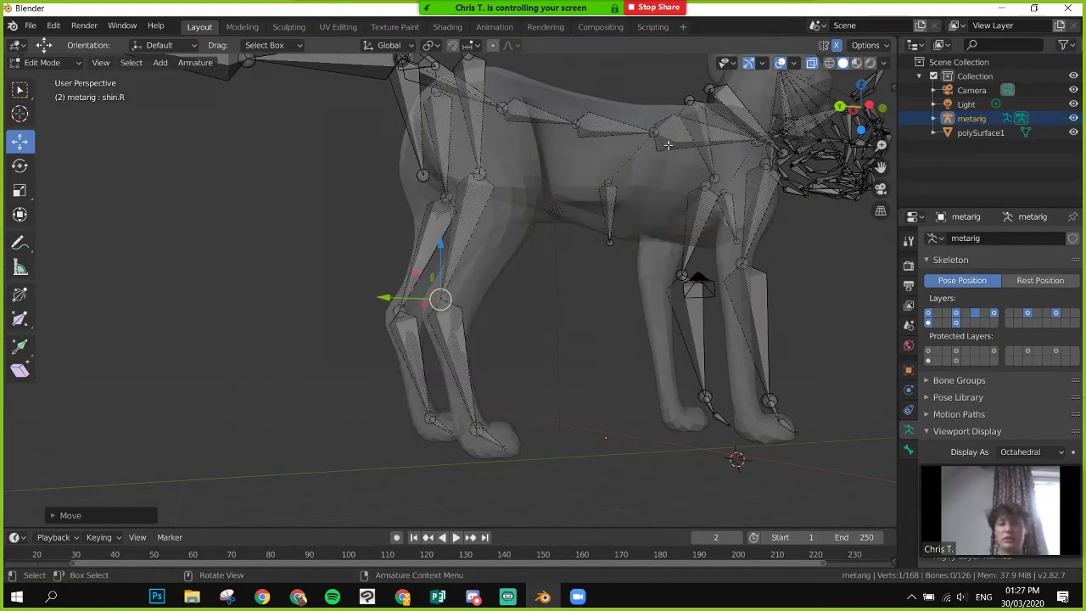
left_click(485, 179)
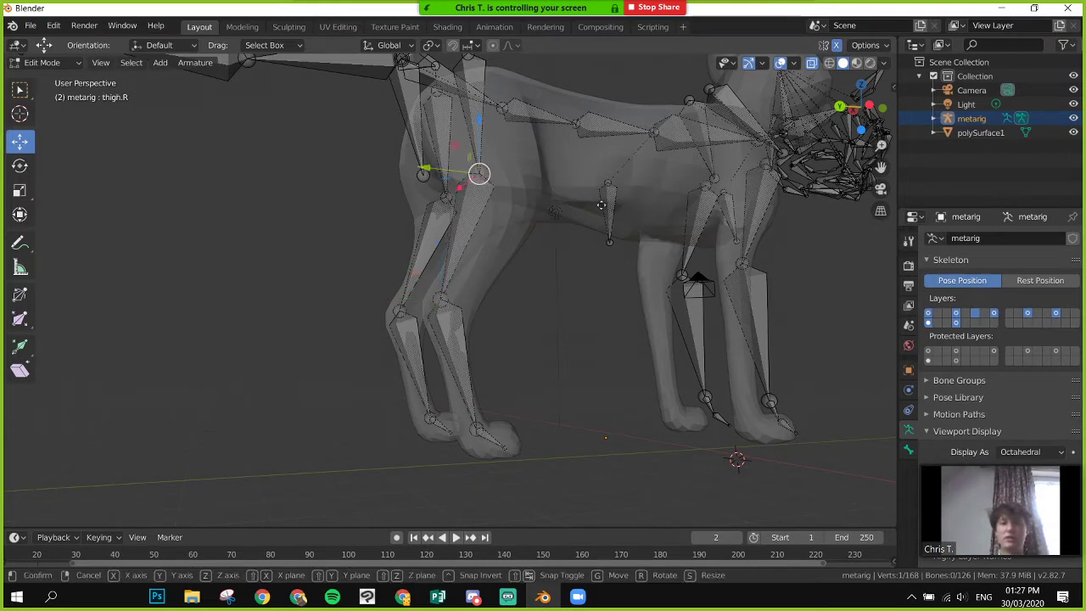
key("g")
key("Escape")
scroll(475, 220, "down", 2)
middle_click_drag(475, 221, 475, 308)
scroll(552, 303, "up", 3)
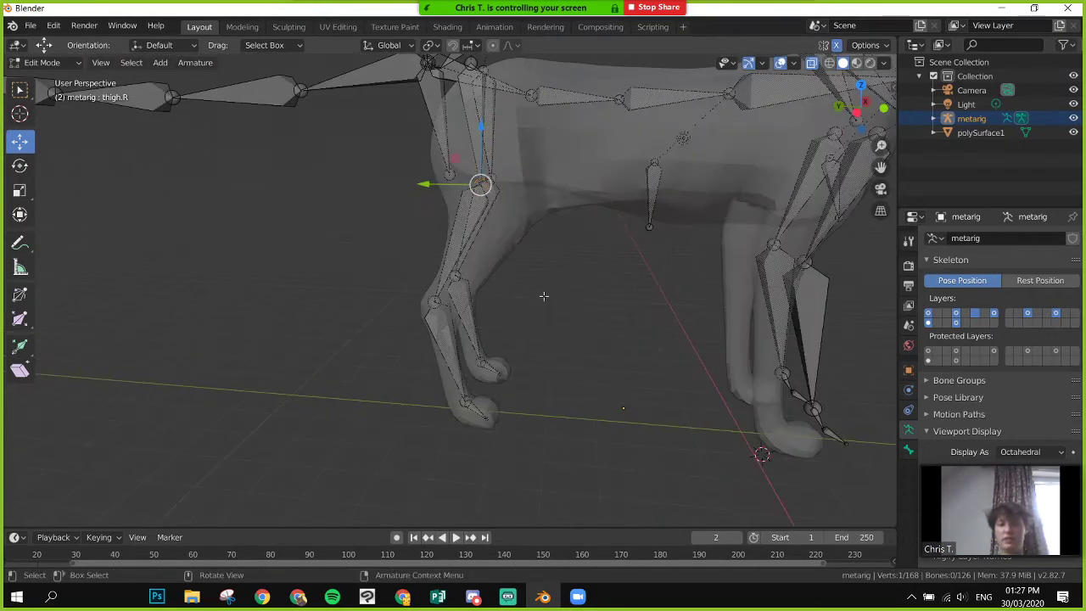
middle_click_drag(543, 297, 469, 419)
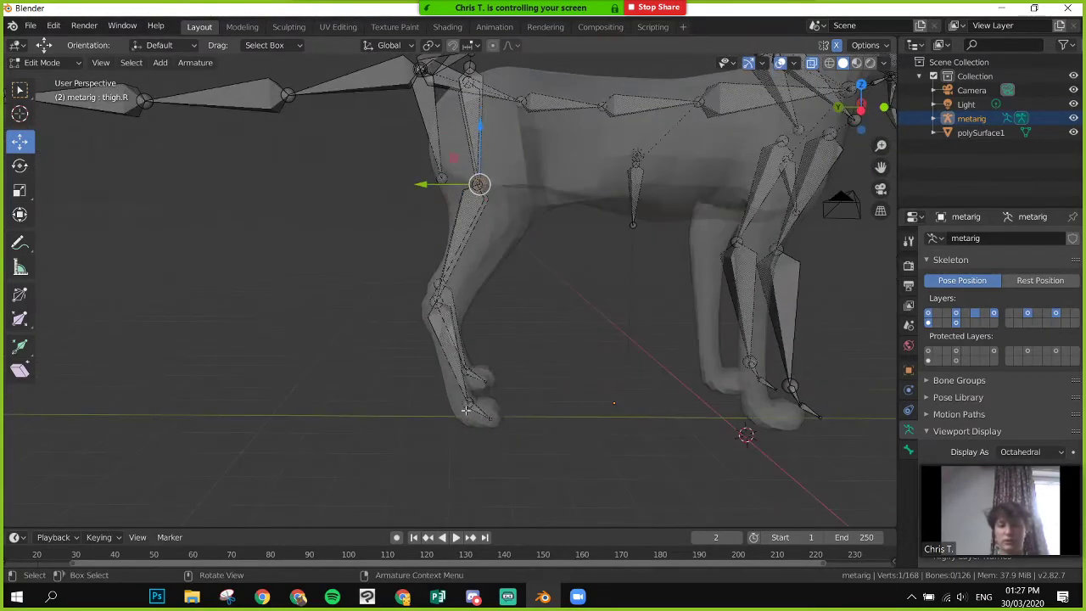
- Try to lower the joint between foot.R and r_toe.R along the Z axis
left_click(499, 409)
key("g")
key("z")
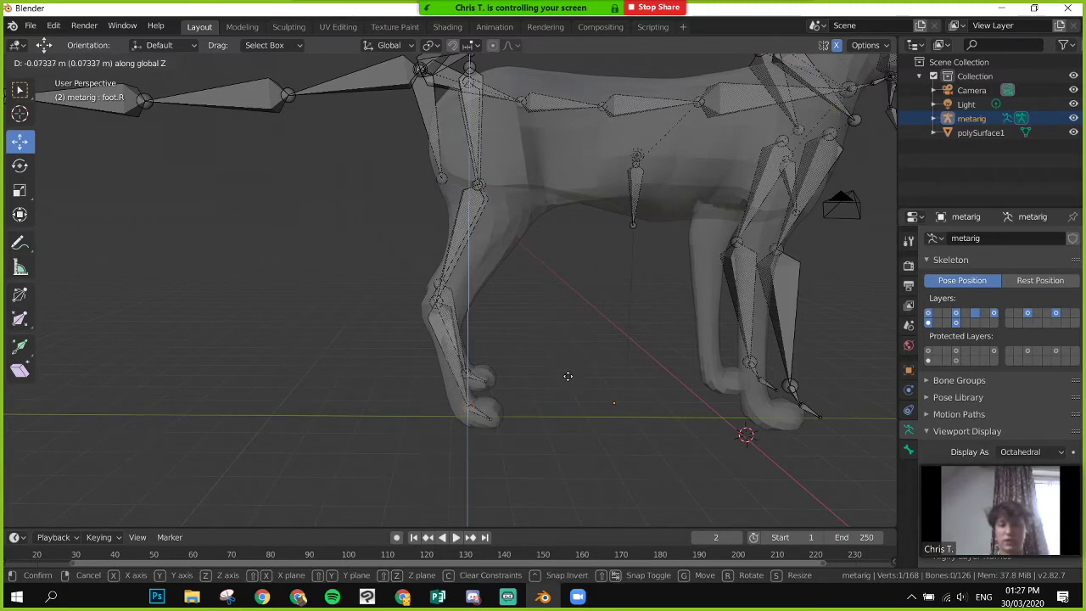
left_click(566, 376)
key("x")
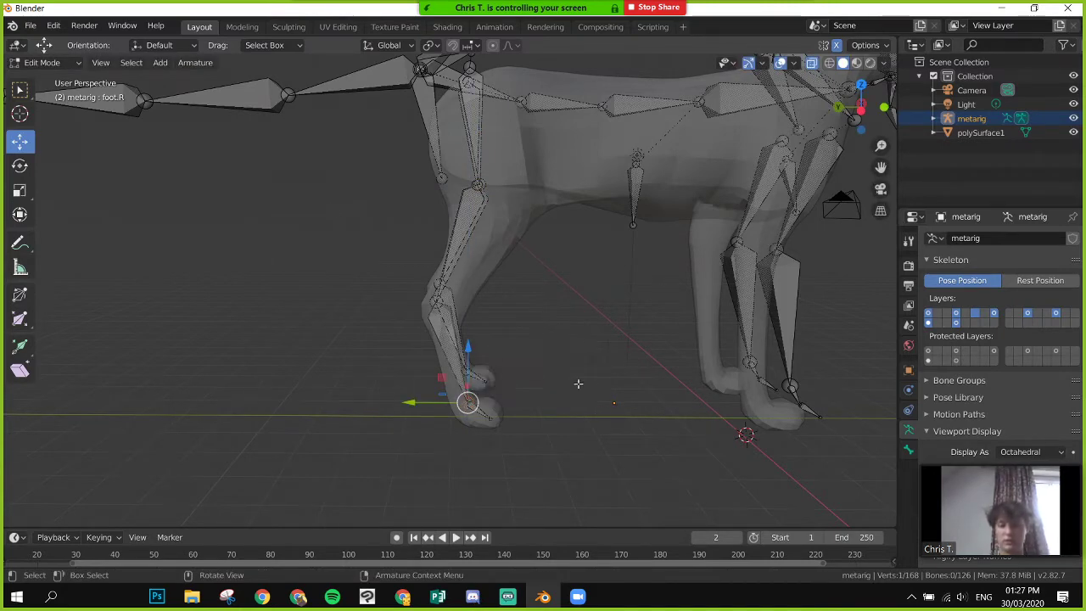
key("x")
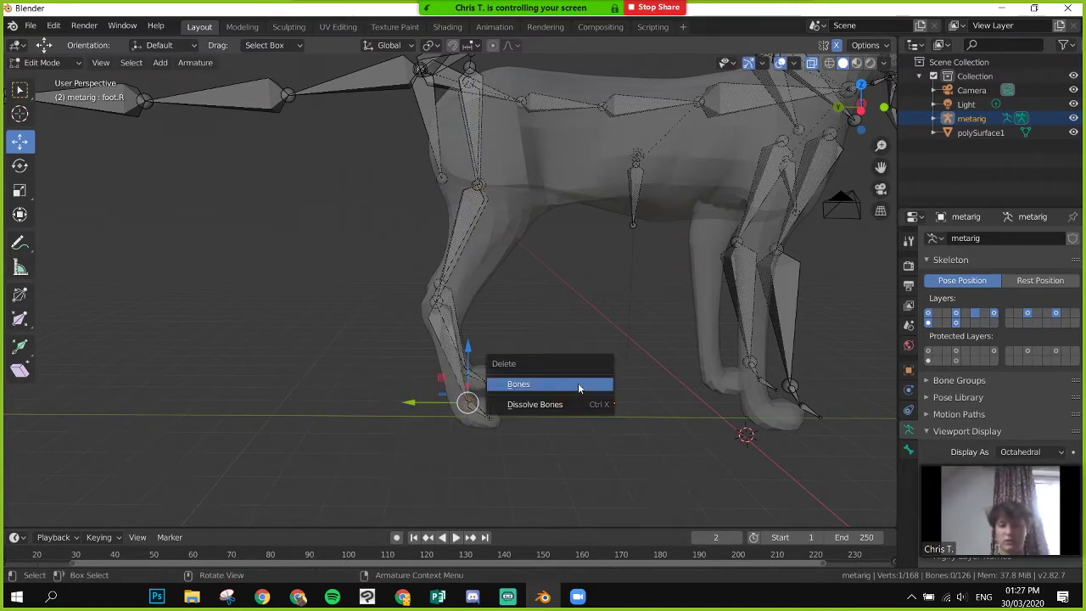
scroll(784, 391, "up", 1)
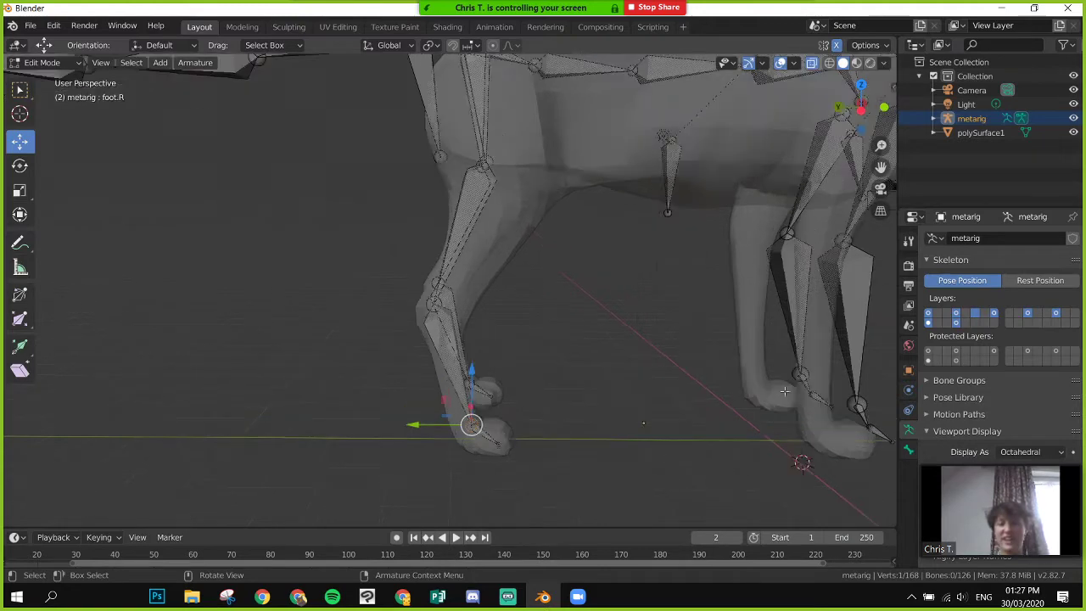
scroll(784, 391, "up", 1)
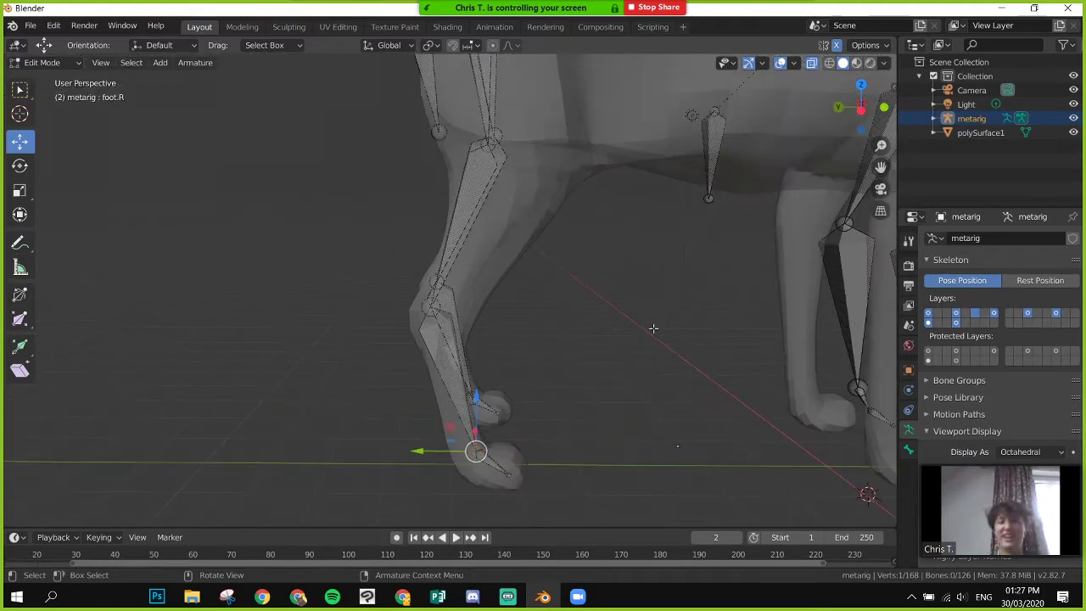
middle_click_drag(574, 444, 676, 371)
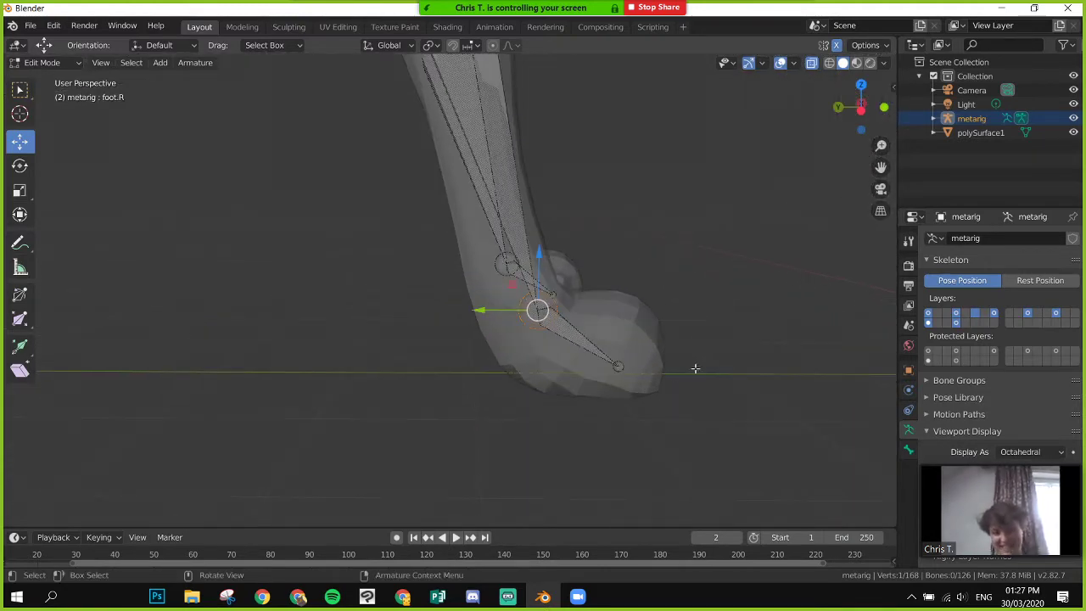
- Move the tip of r_toe.R forward along the Y axis, towards the front of the rear paw
right_click(617, 369)
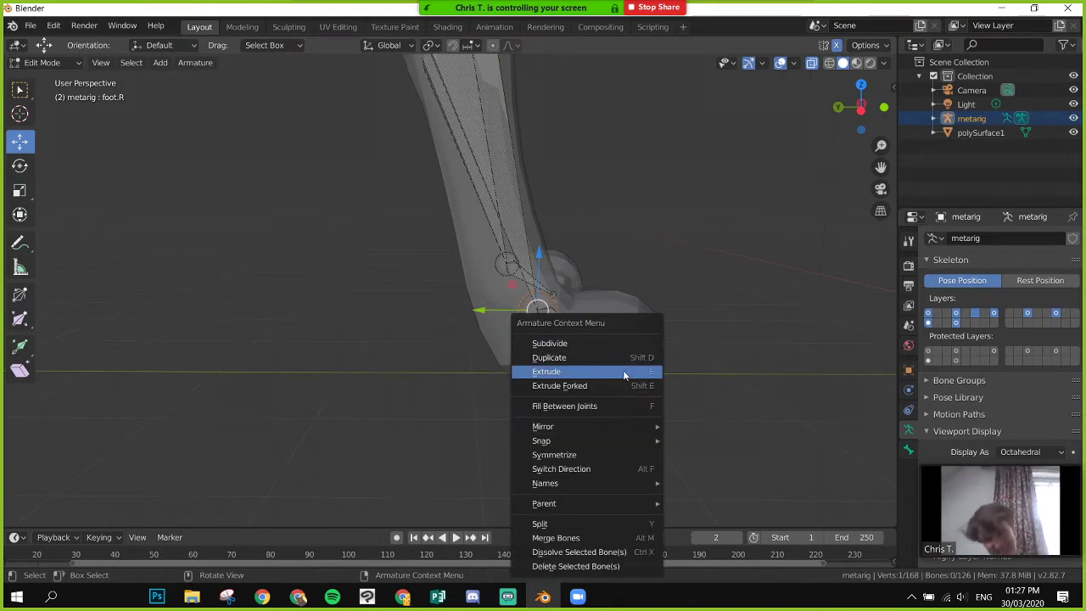
left_click(616, 369)
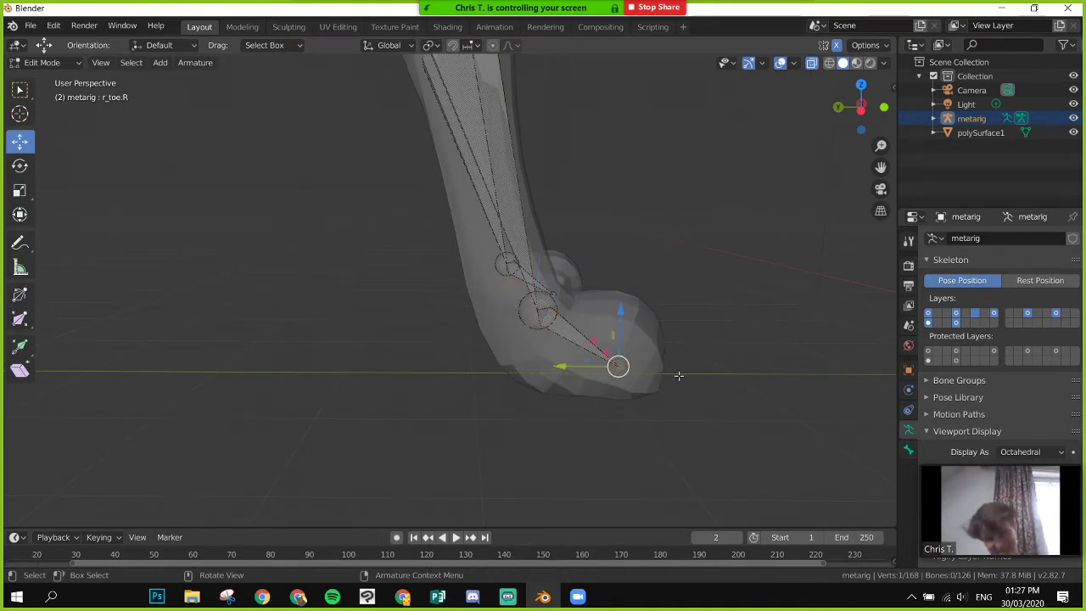
key("g")
key("y")
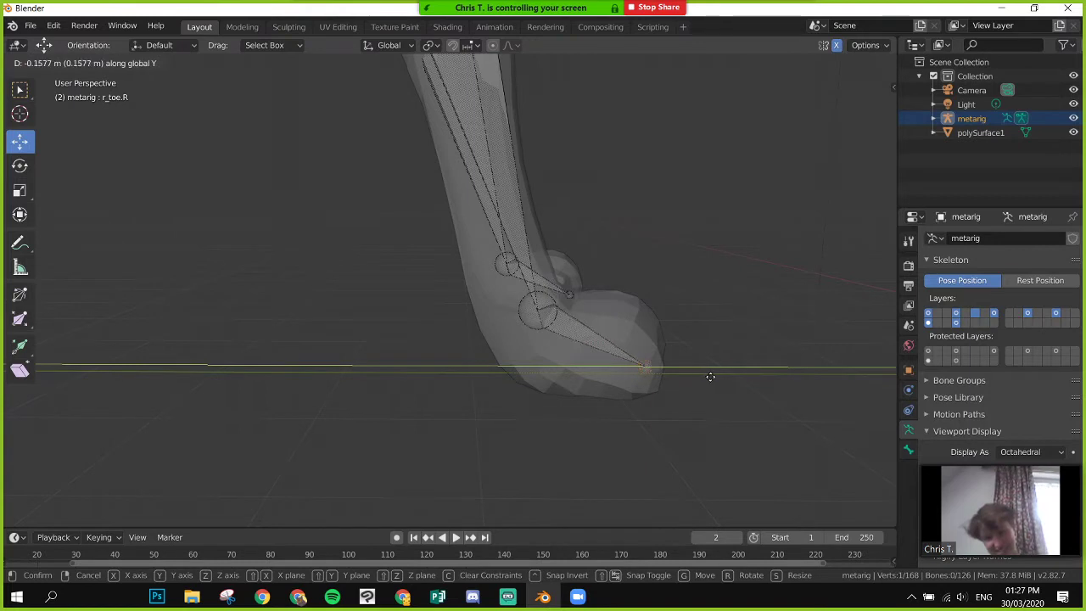
left_click(714, 377)
key("g")
key("y")
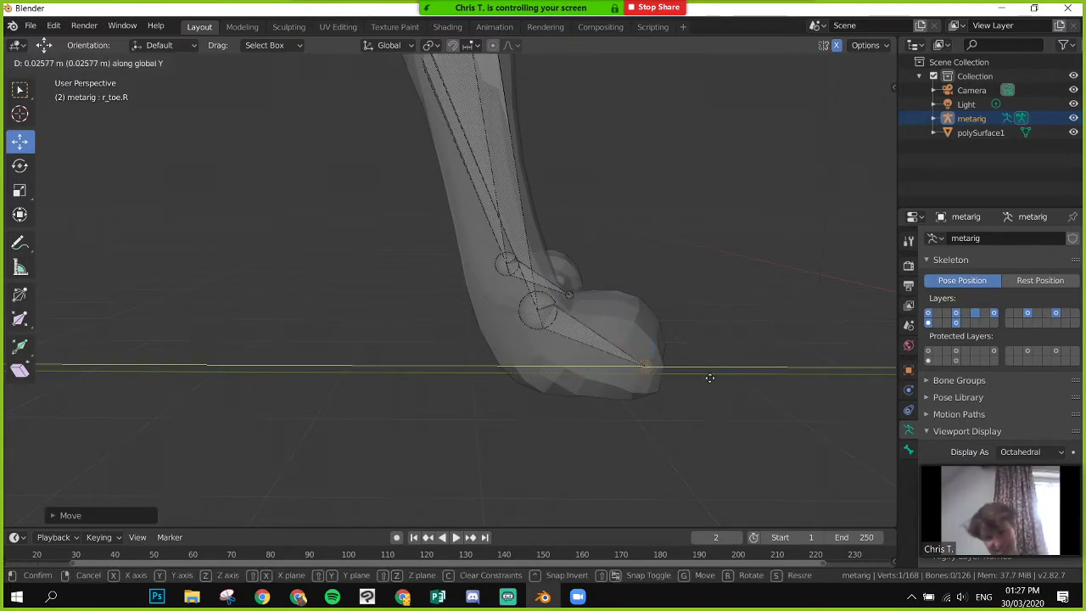
left_click(701, 380)
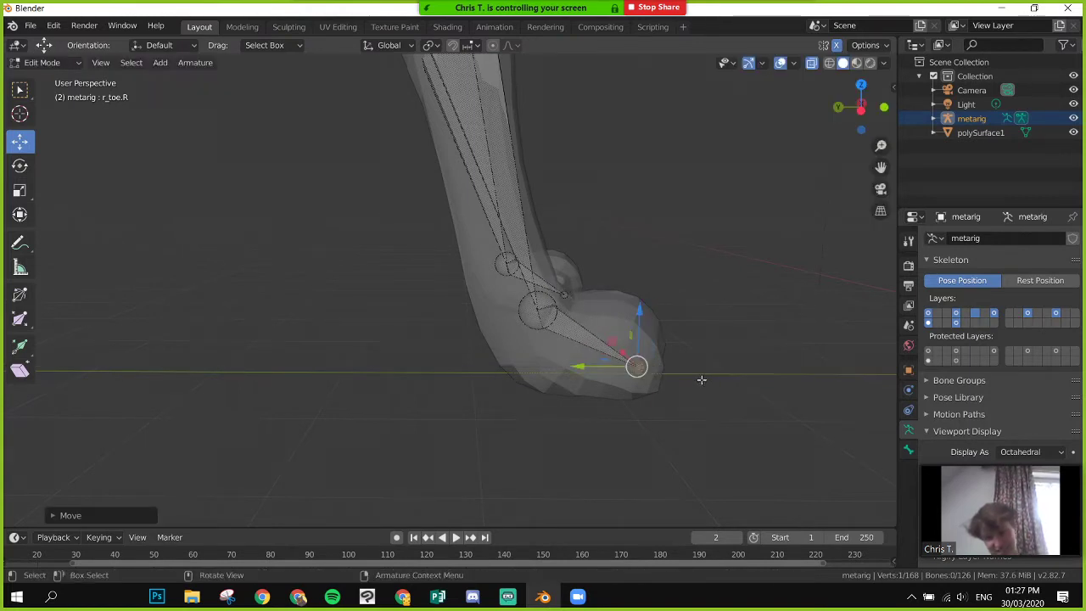
- Shift the joint between foot.R and r_toe.R about 0.07 m back and down into the paw
left_click(530, 319)
key("g")
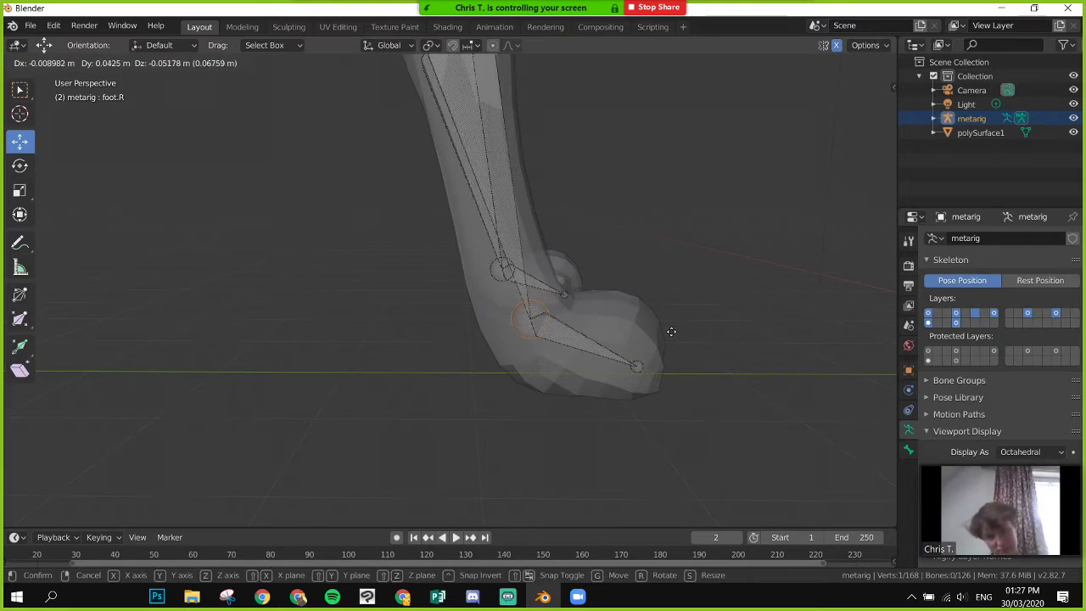
left_click(667, 332)
- Move the knee joint between thigh.R and shin.R down along the Z axis and forward along the Y axis
middle_click_drag(667, 331, 591, 341)
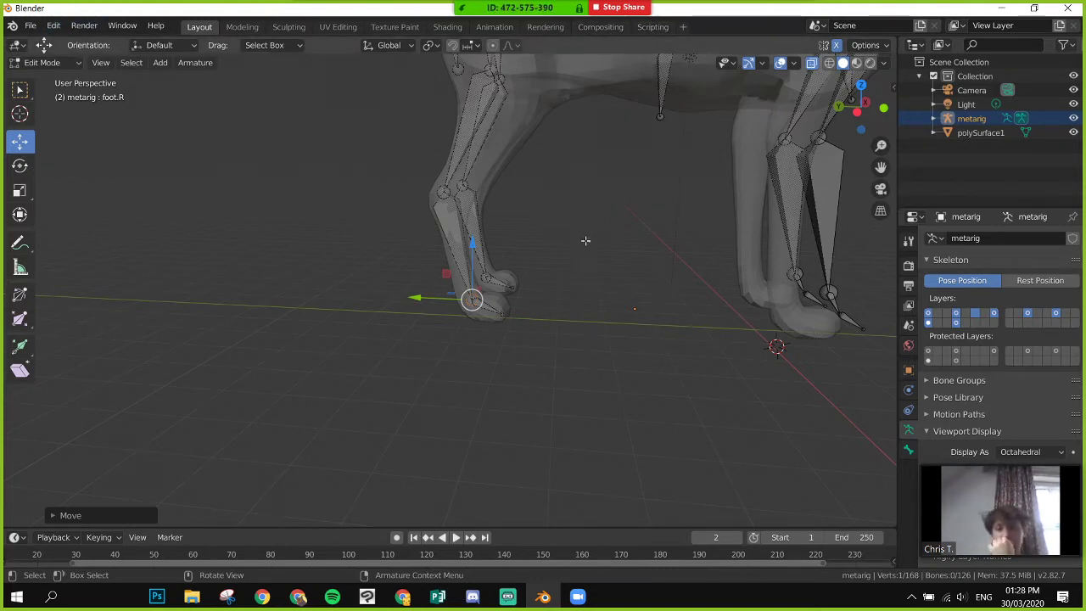
key("KP_7")
middle_click_drag(601, 286, 632, 189)
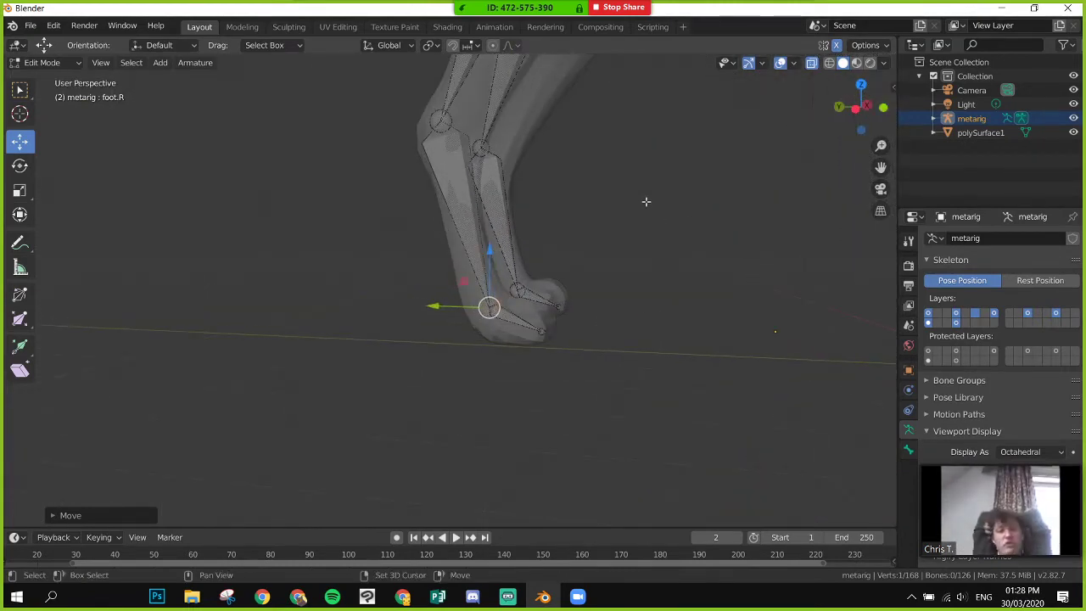
middle_click_drag(649, 238, 474, 318)
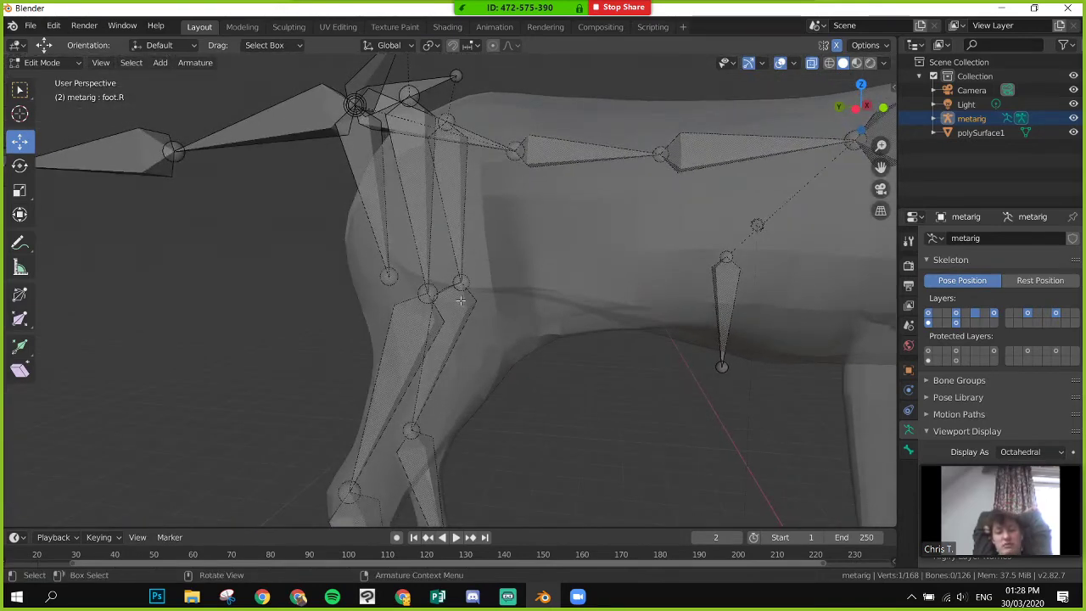
left_click(427, 292)
left_click_drag(427, 243, 469, 325)
left_click_drag(381, 376, 418, 377)
key("ctrl+KP_1")
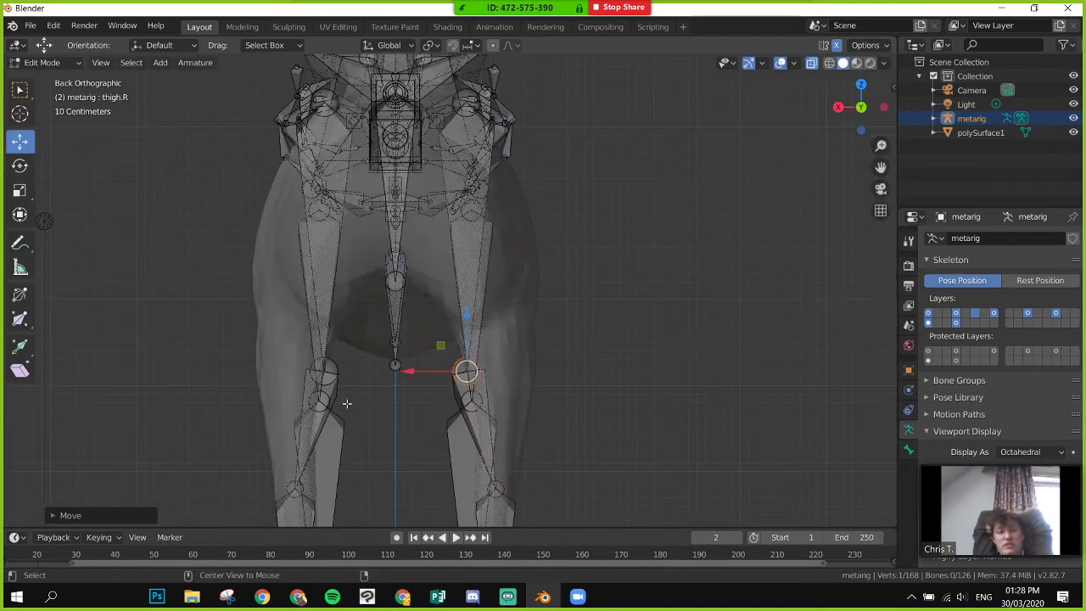
- In the back view, move the thigh.R knee joint outward along X to centre it in the leg, and raise it
key("g")
key("z")
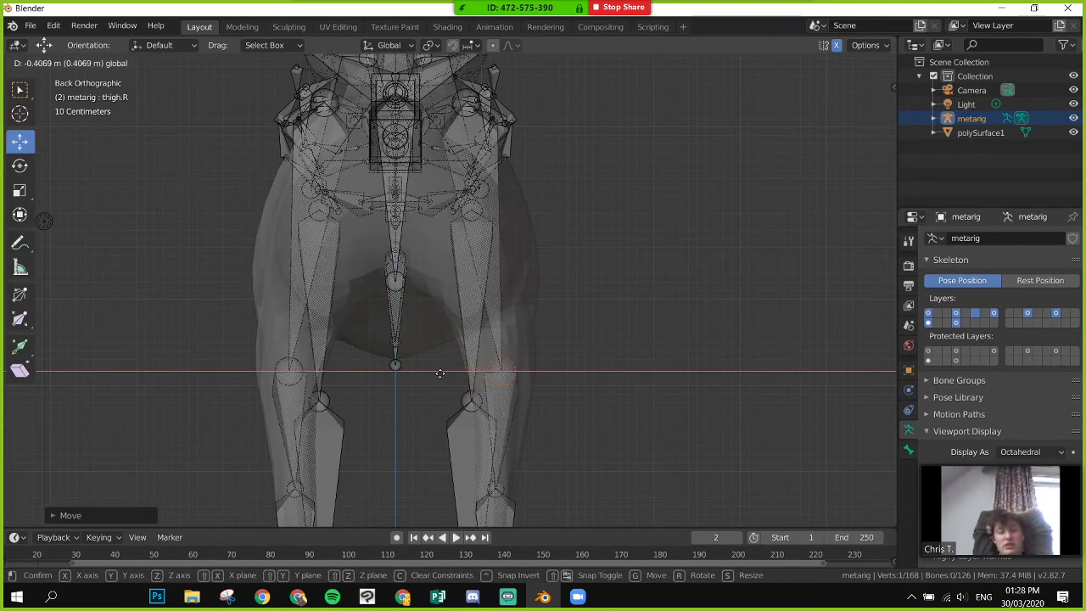
left_click(424, 367)
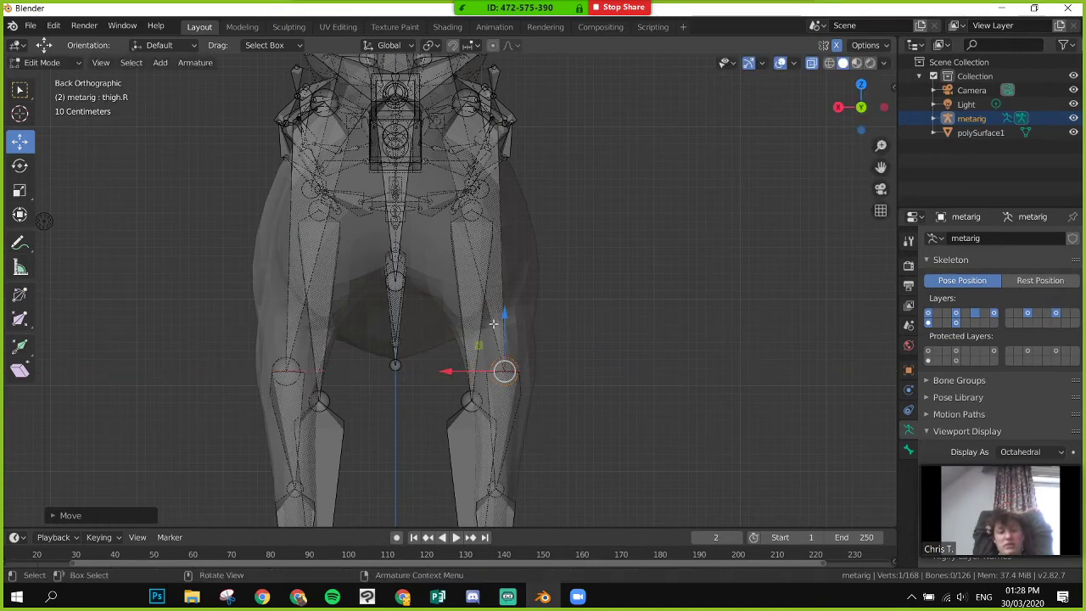
key("g")
left_click(616, 385)
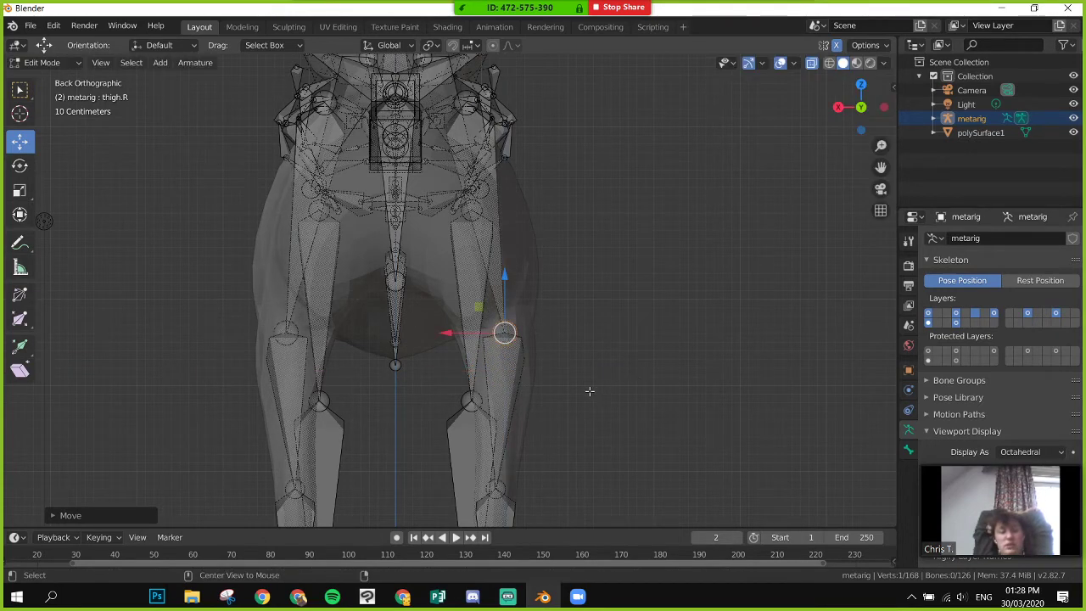
- In the left side view, try to shift the base joint of tail.001 along the Y axis and undo it
key("ctrl+KP_3")
scroll(410, 208, "down", 3)
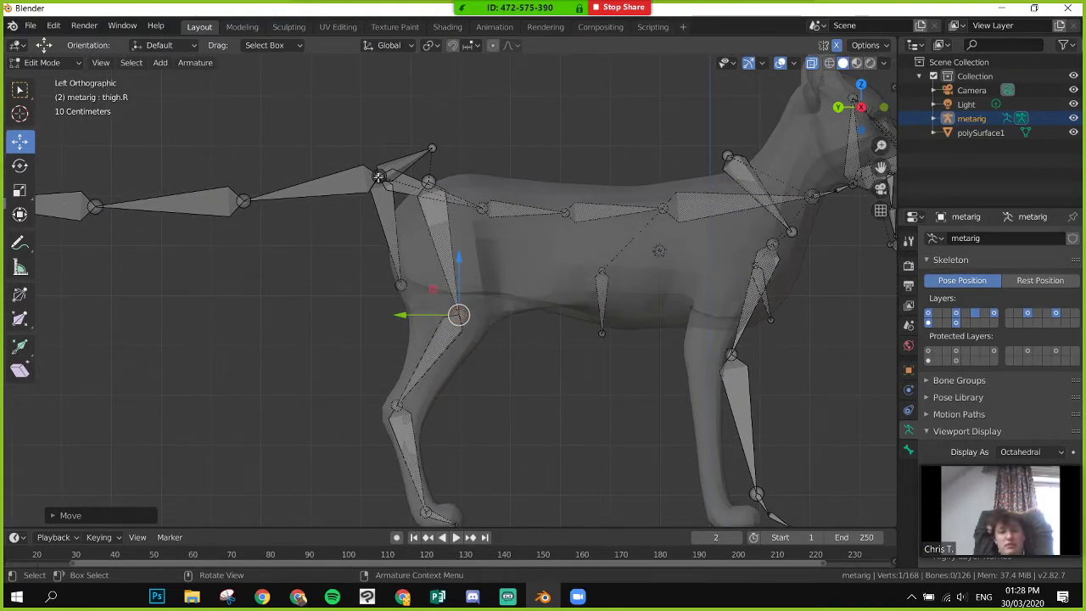
left_click(379, 175)
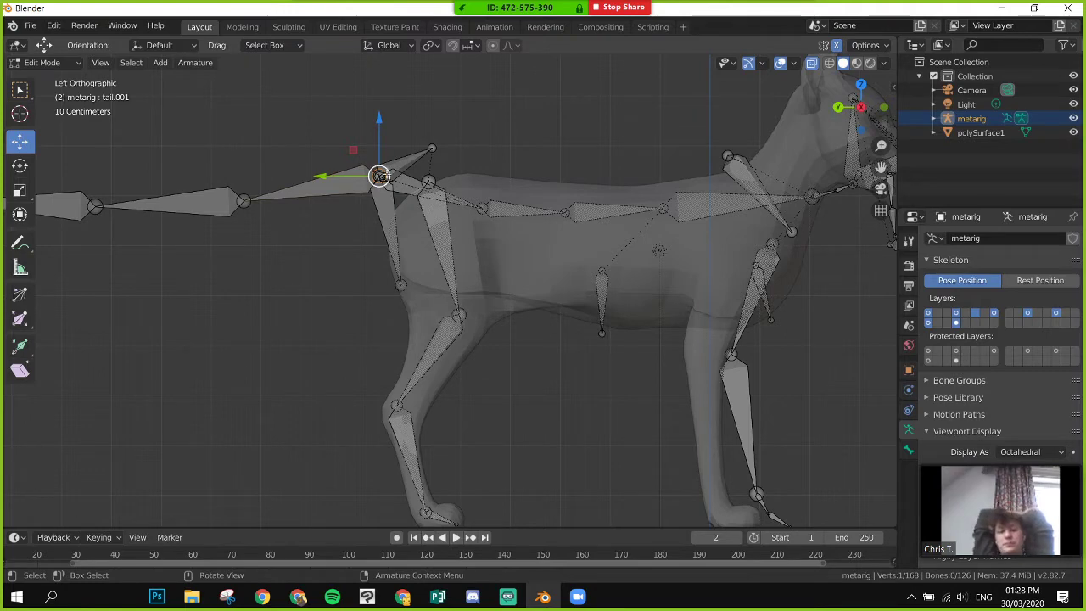
left_click_drag(327, 176, 348, 178)
key("ctrl+z")
- View the rig from above and display the bone properties of tail.001
middle_click_drag(382, 180, 398, 195, "alt")
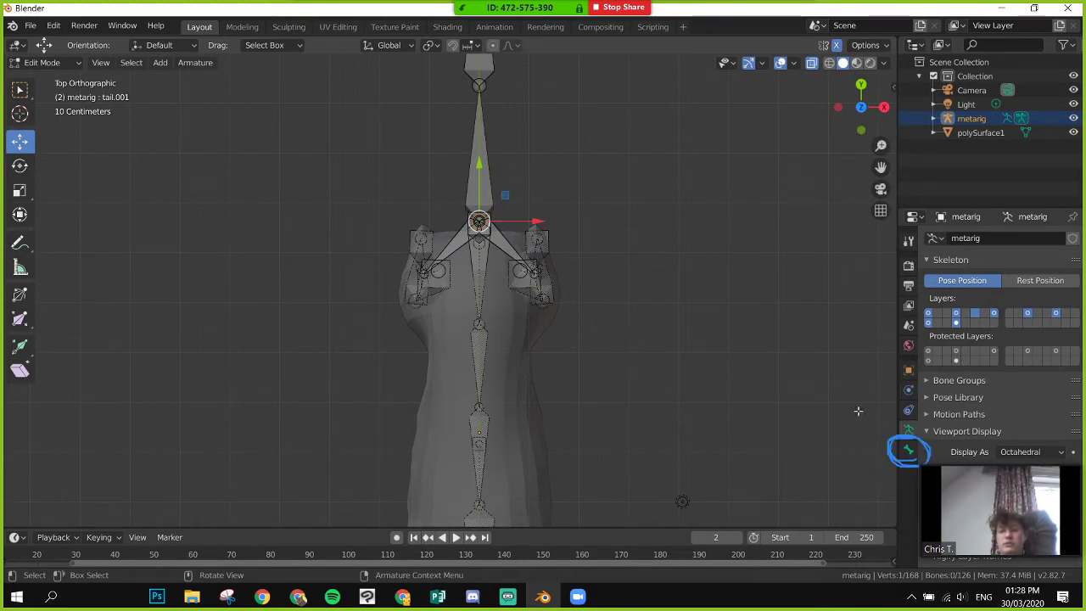
left_click(907, 449)
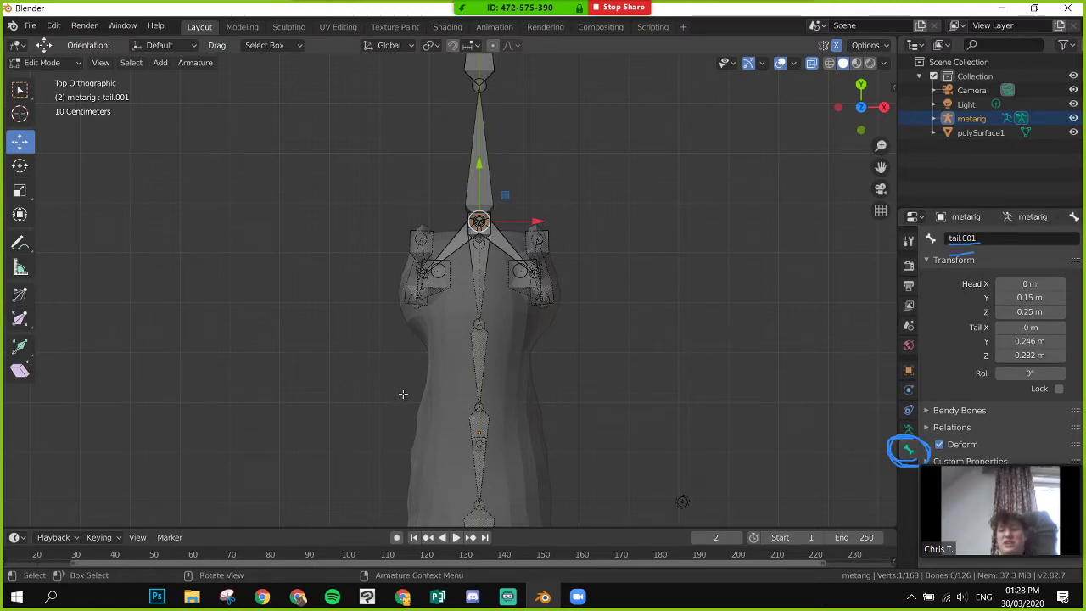
- Try to pull the head of tail.001 away from the body along the Y axis and undo the move
middle_click_drag(387, 402, 402, 314)
left_click_drag(311, 248, 213, 277)
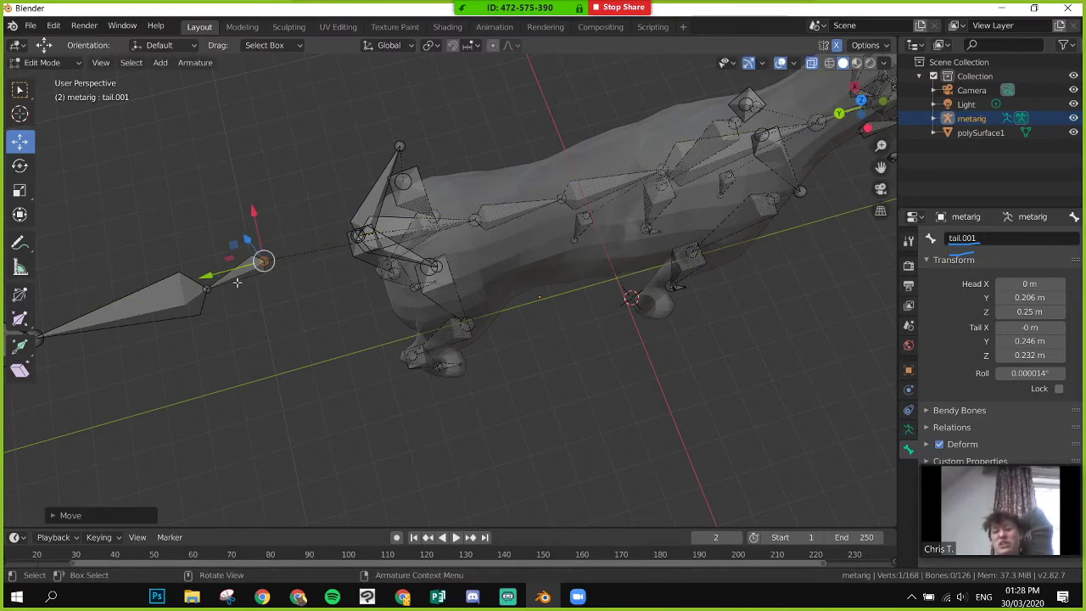
key("ctrl+z")
- In the left side view, try to lower the upper joint of thigh.R along the Z axis
key("ctrl+KP_3")
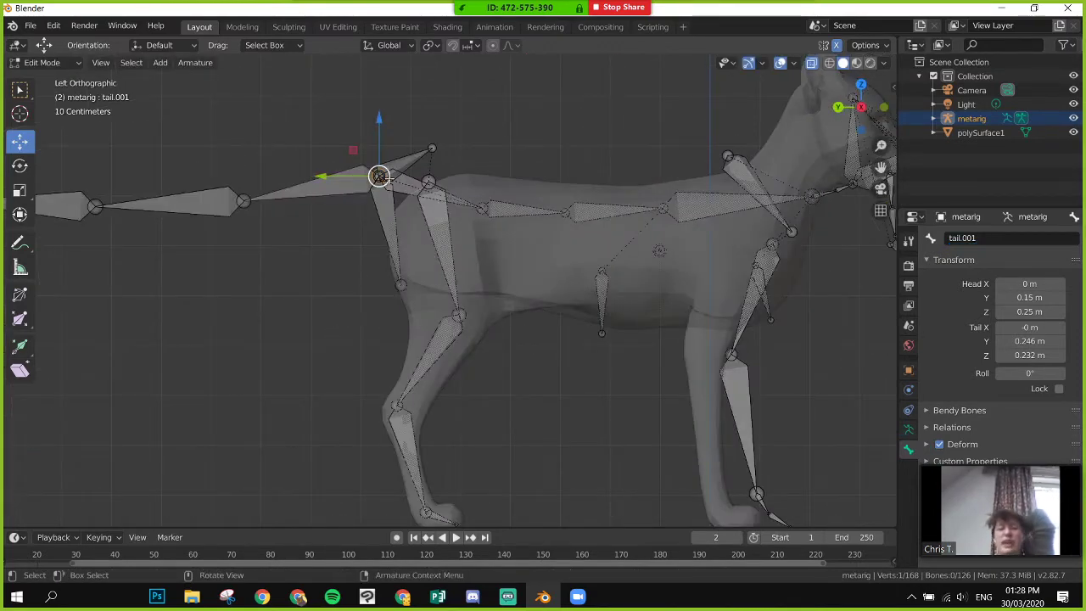
left_click(428, 181)
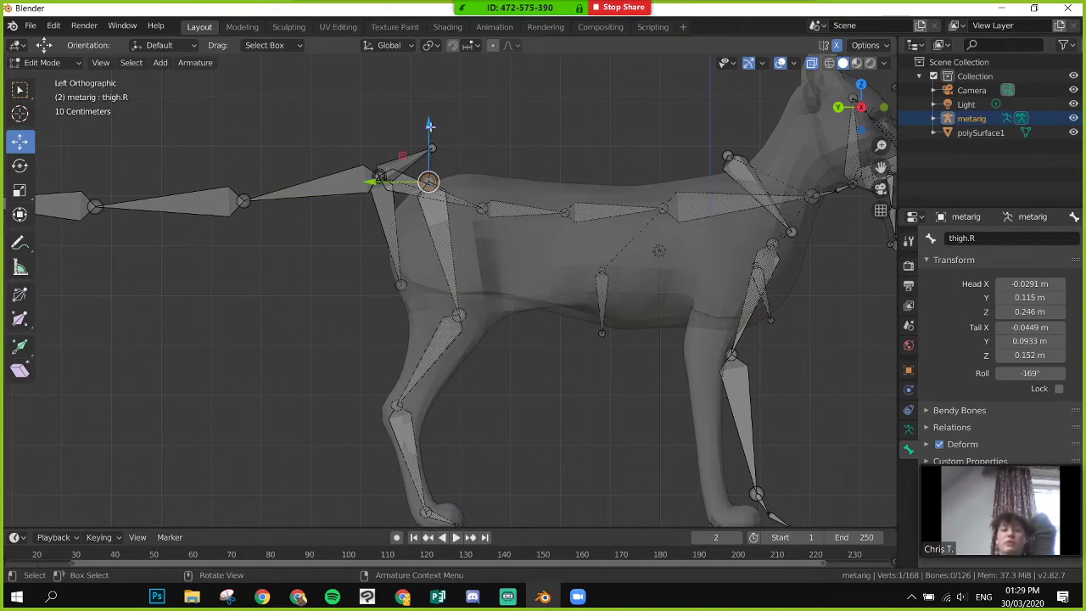
key("g")
key("z")
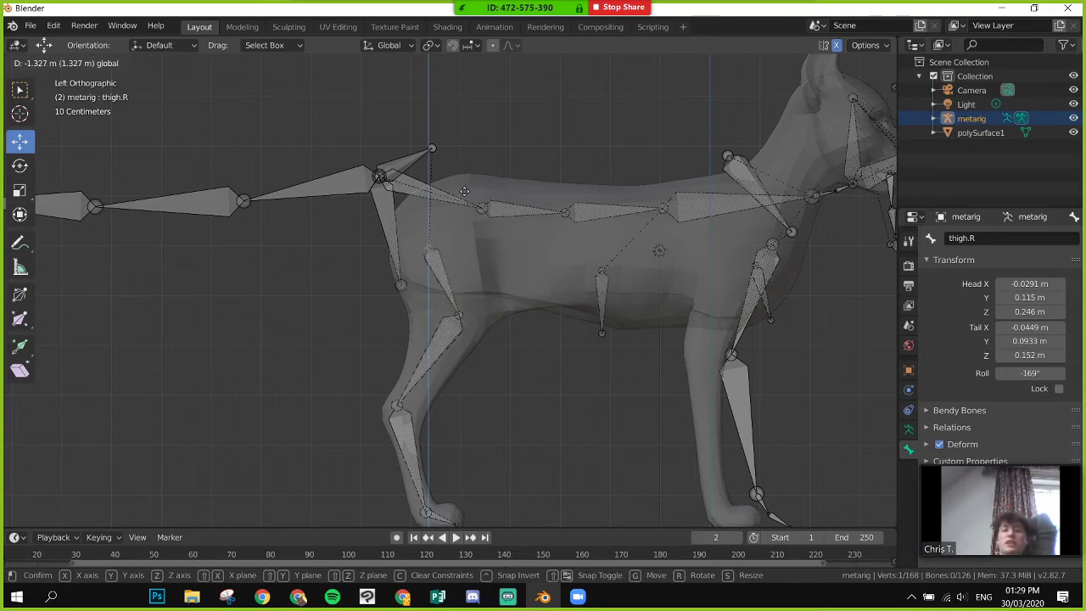
left_click(456, 142)
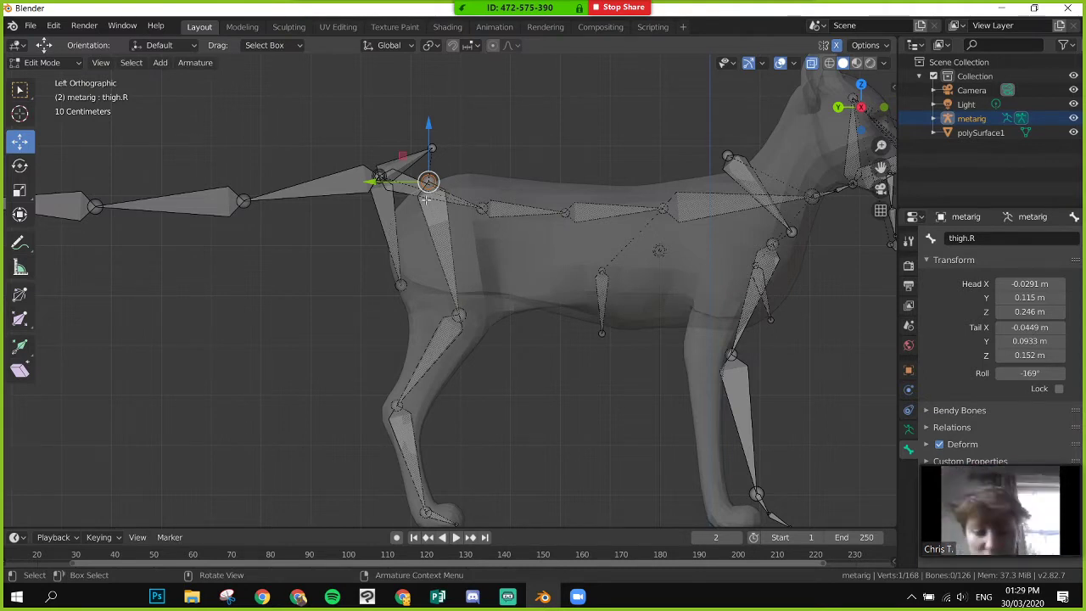
- Try to lower the box-selected pelvis bones, tail base and hip joints along the Z axis and undo the move
left_click_drag(310, 99, 478, 308)
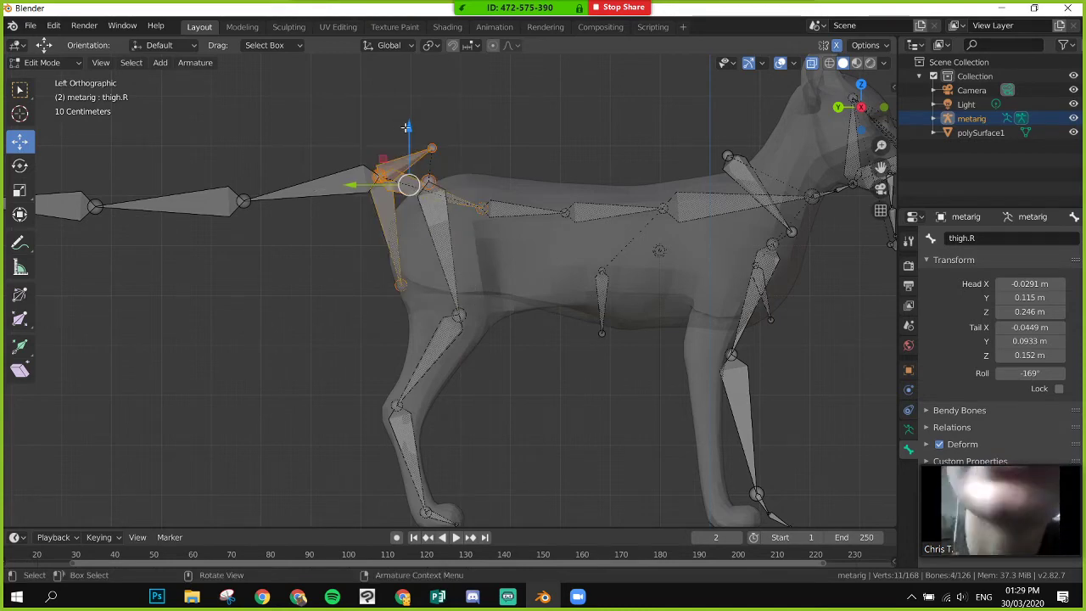
left_click_drag(409, 127, 382, 227)
key("ctrl+z")
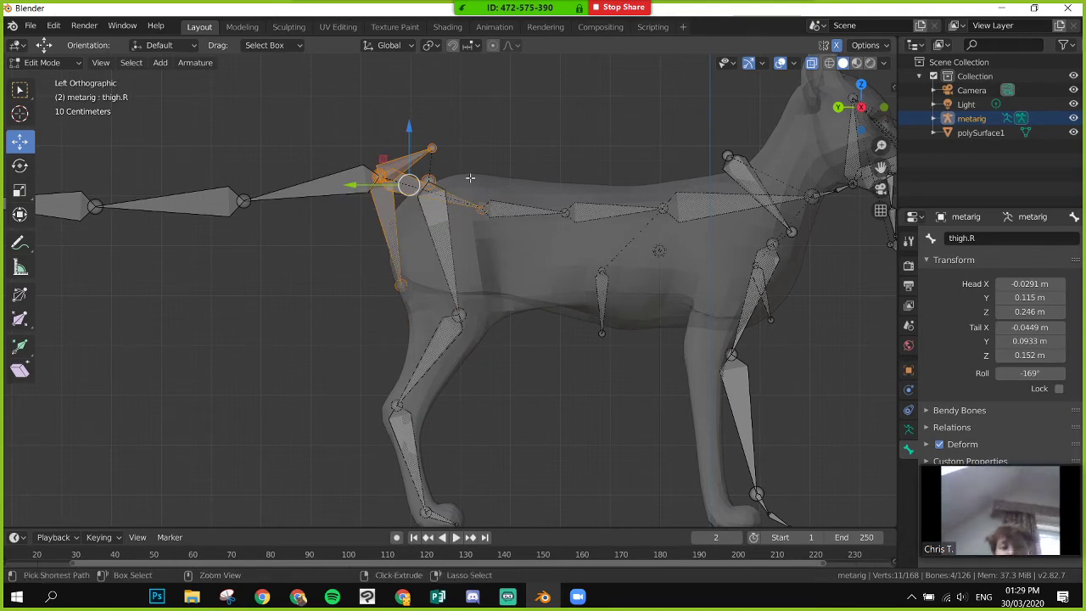
key("ctrl+z")
- Move the pelvis bones, tail base and hip joints down and forward into the rump, placing thigh.R's head at Y 0.0959 m, Z 0.218 m
key("g")
key("z")
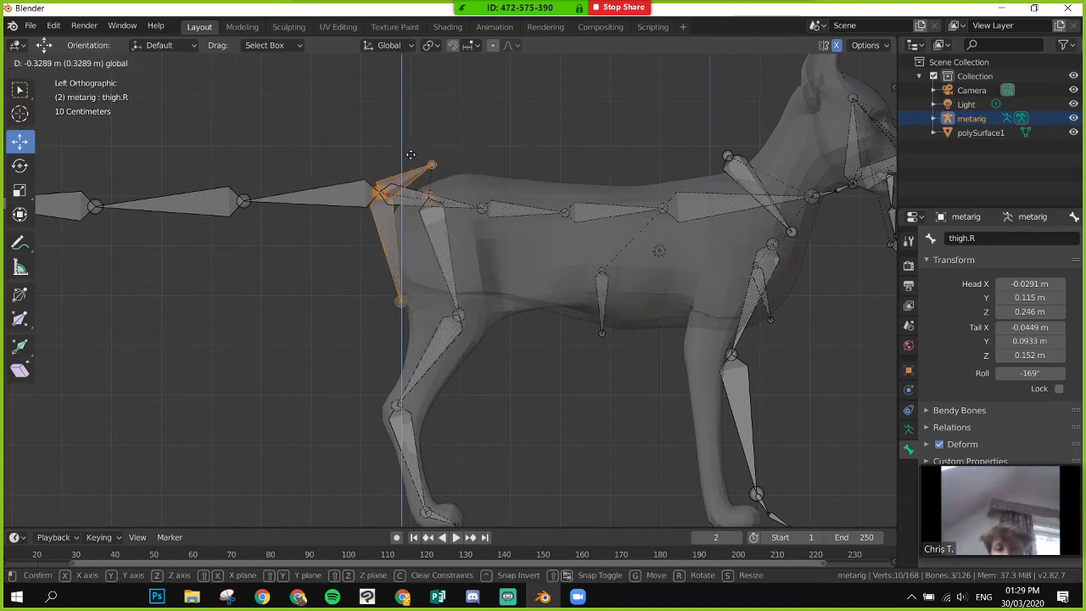
left_click(416, 176)
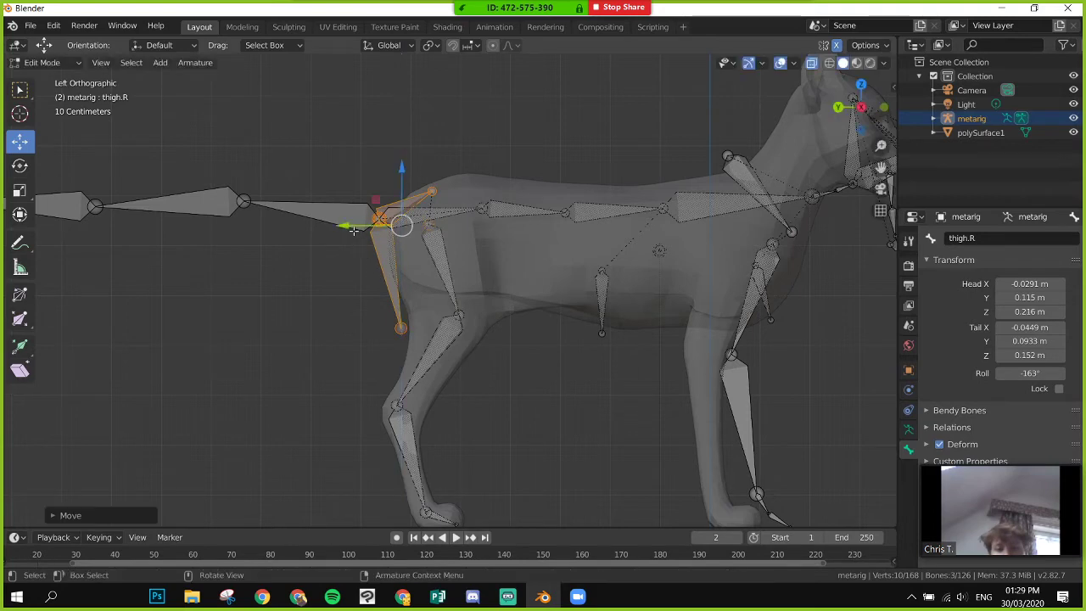
key("g")
key("y")
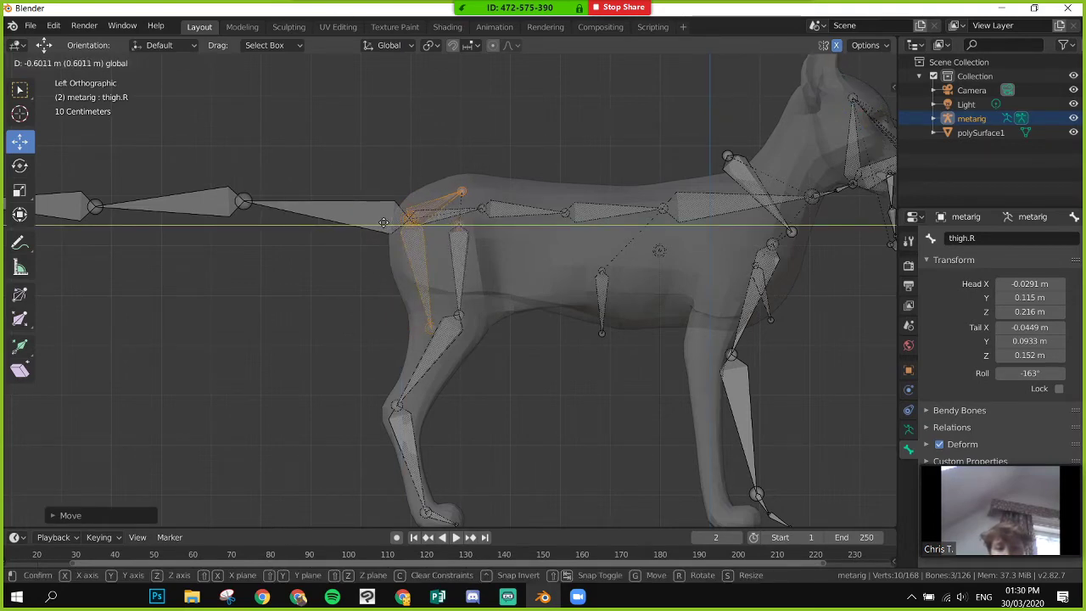
left_click(383, 222)
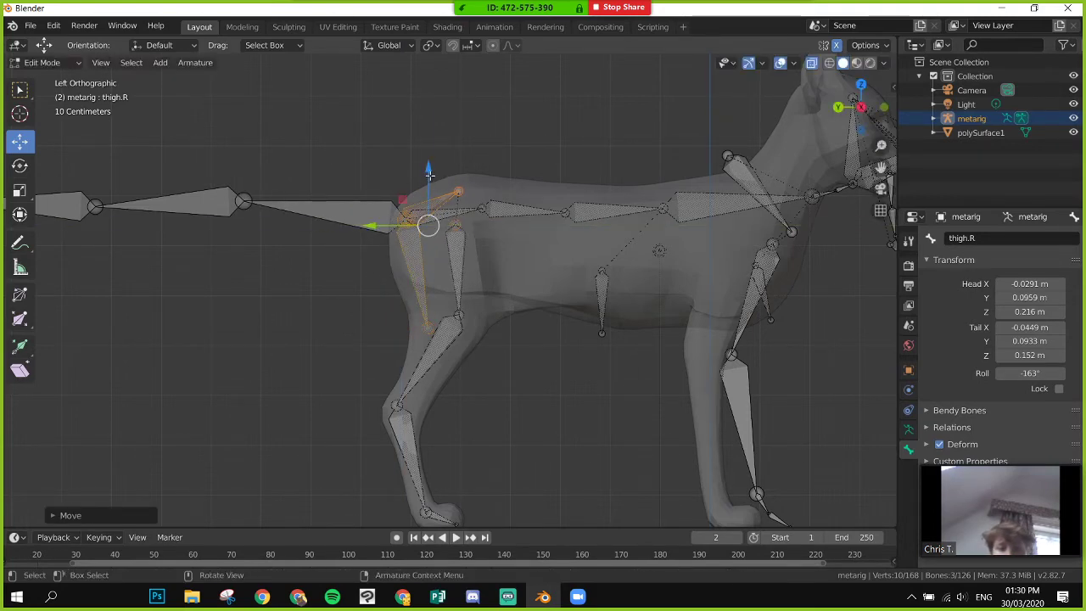
left_click_drag(429, 173, 430, 169)
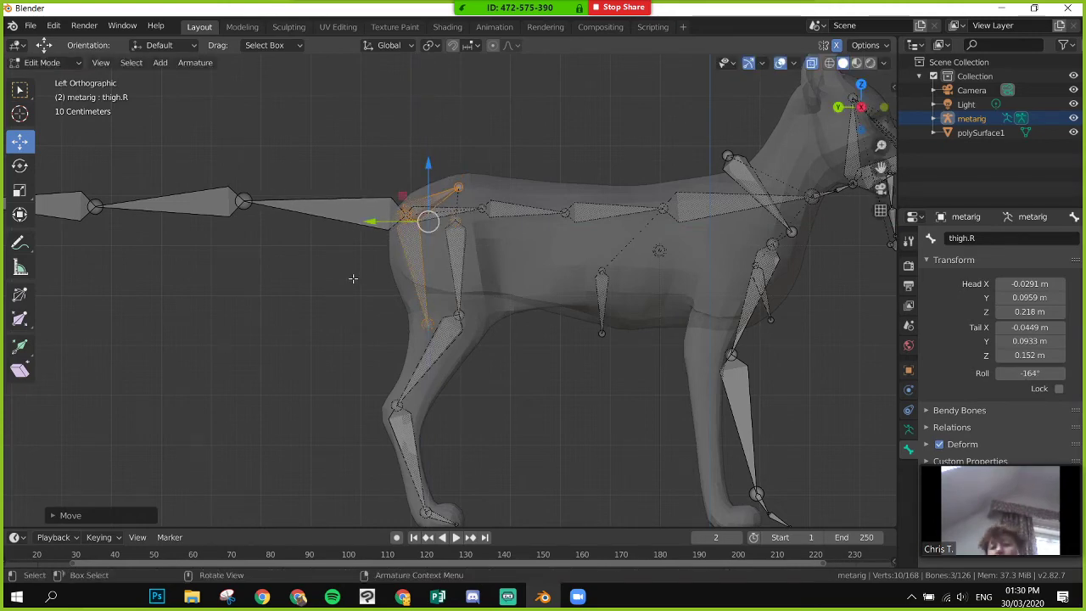
- Move the lower end of pelvis.C forward and up inside the body to Y 0.106 m, Z 0.17 m
left_click(424, 324)
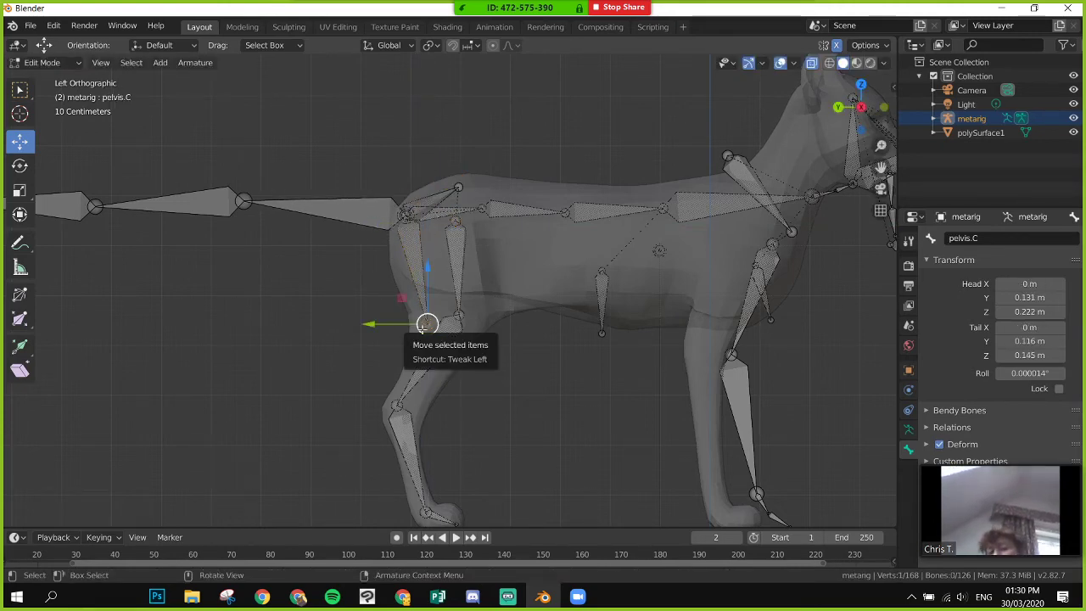
left_click_drag(426, 324, 441, 287)
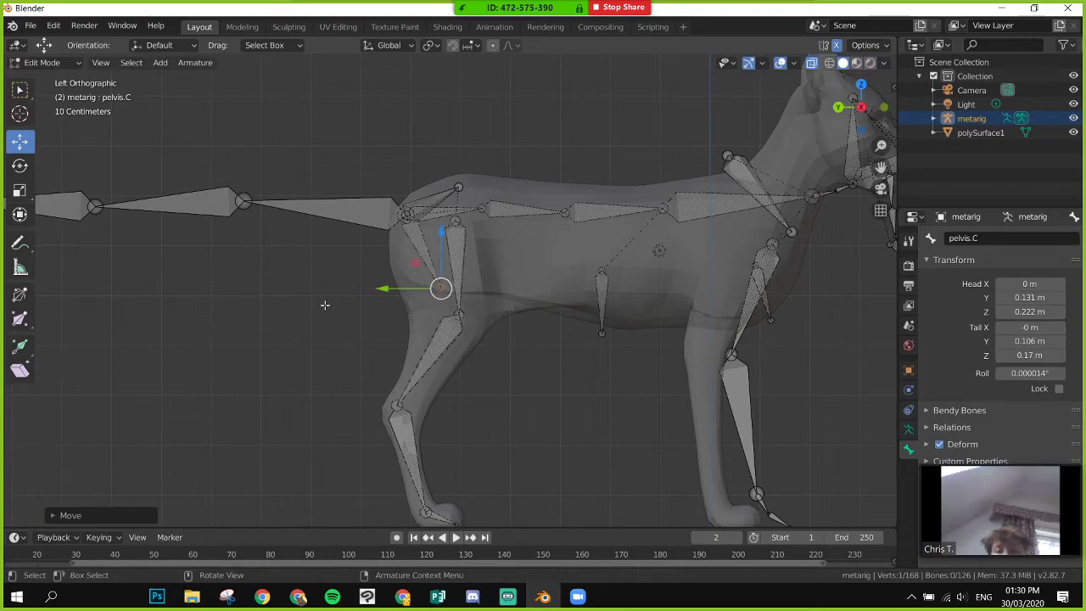
middle_click_drag(321, 305, 323, 317)
- Move the tip of pelvis.L inward, down and forward inside the hip to X 0.0291 m, Y 0.0867 m, Z 0.233 m
middle_click_drag(375, 309, 237, 145)
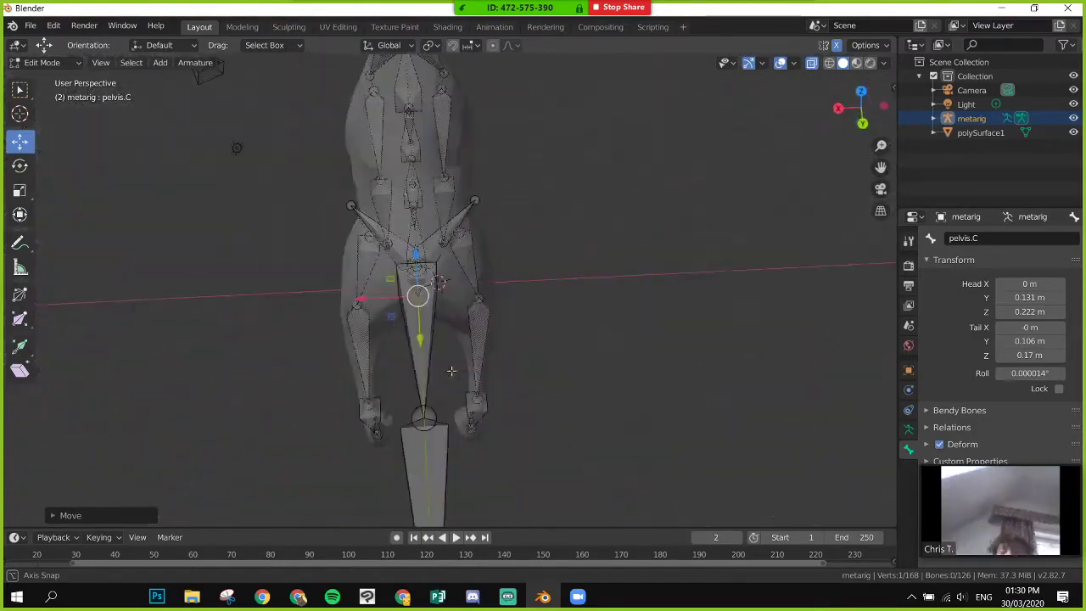
left_click(349, 201)
key("g")
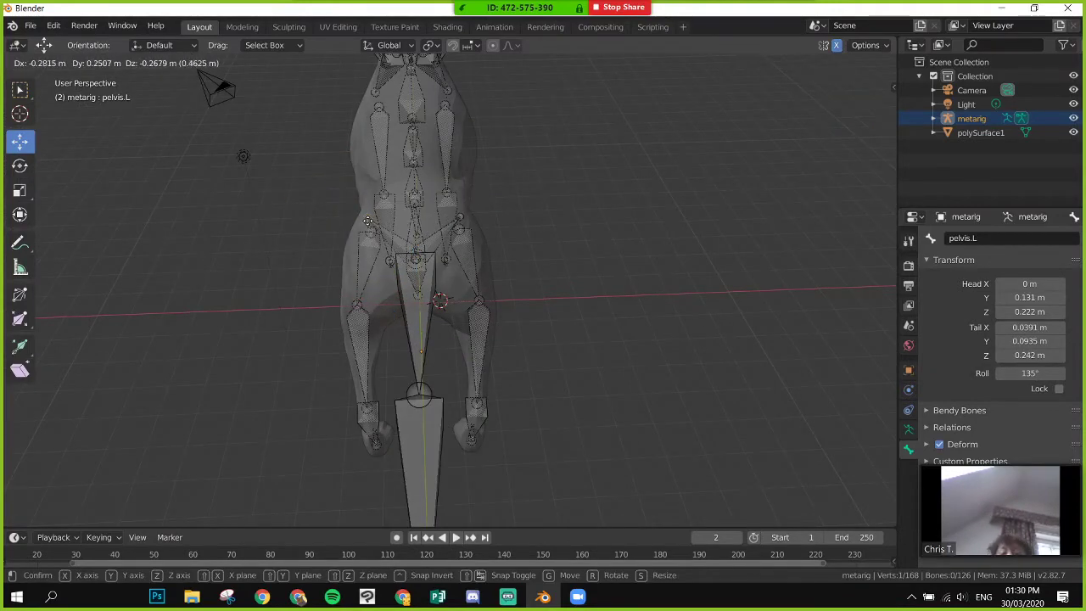
left_click(367, 221)
middle_click_drag(258, 262, 501, 222)
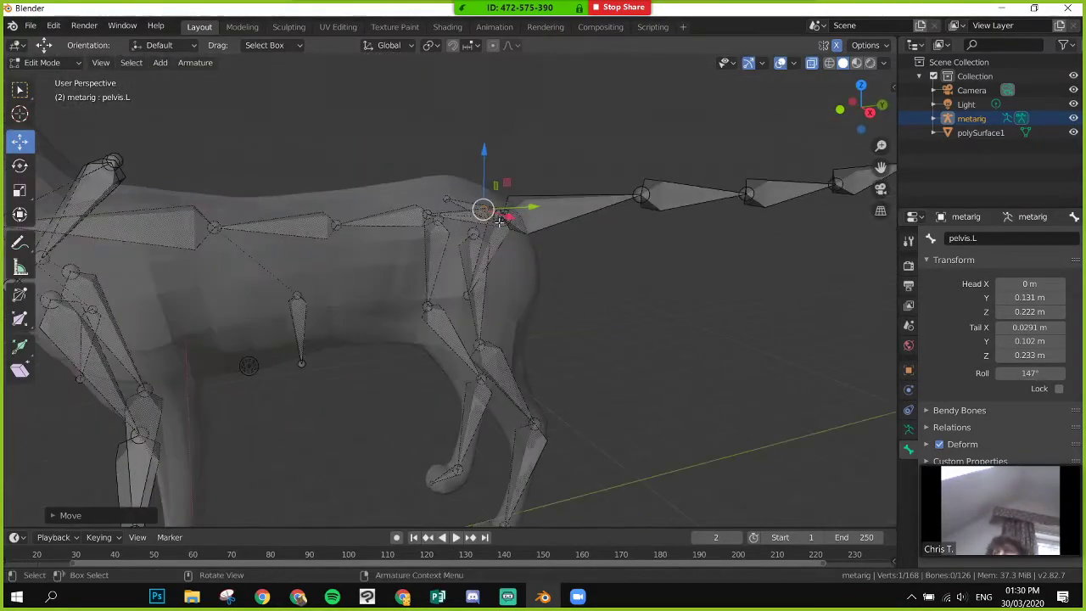
left_click_drag(484, 211, 461, 208)
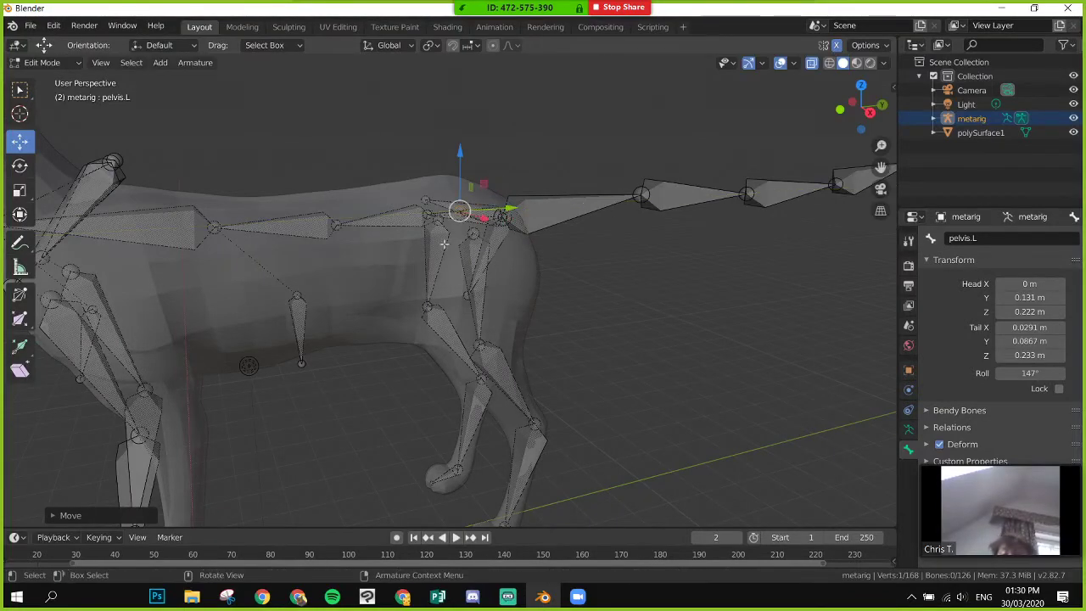
- Raise the lower end of belly.C to Z 0.149 m so it sits inside the belly
middle_click_drag(460, 208, 484, 371)
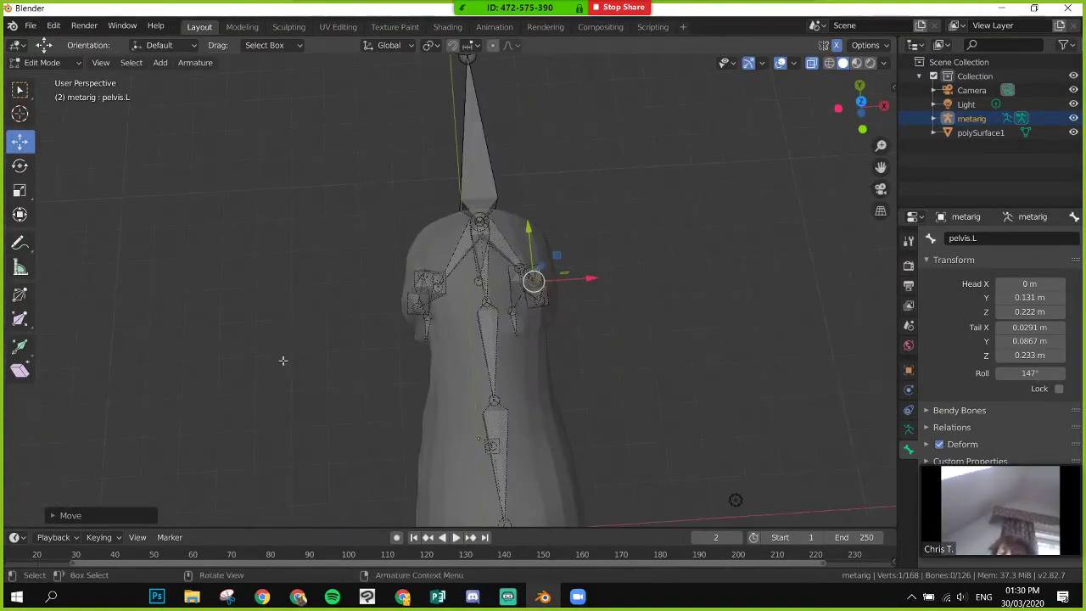
middle_click_drag(283, 359, 512, 282)
middle_click_drag(505, 346, 458, 336)
middle_click_drag(332, 322, 341, 363)
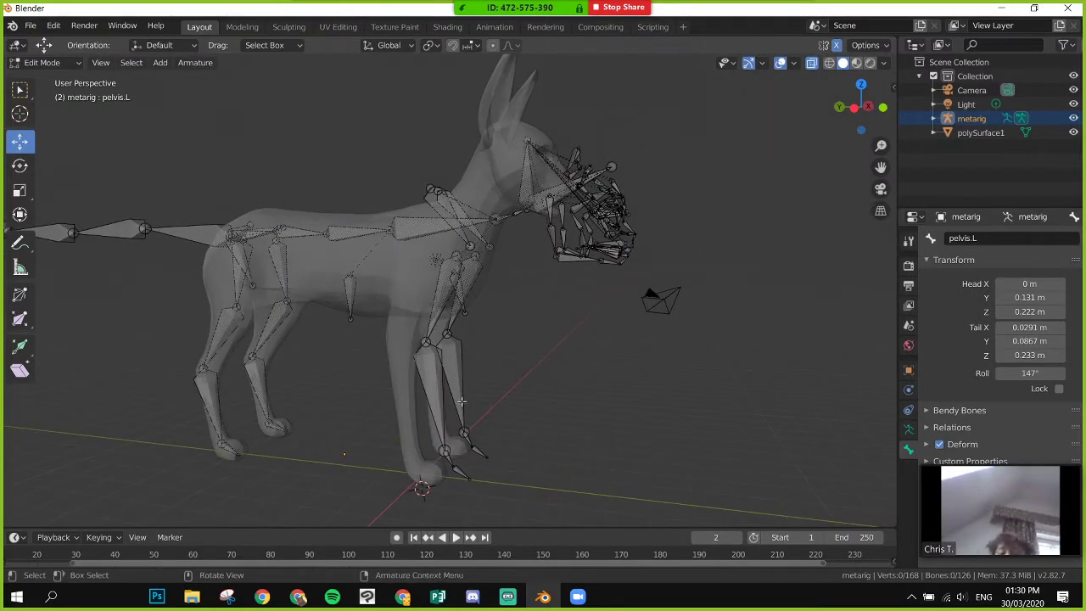
middle_click_drag(364, 400, 401, 388)
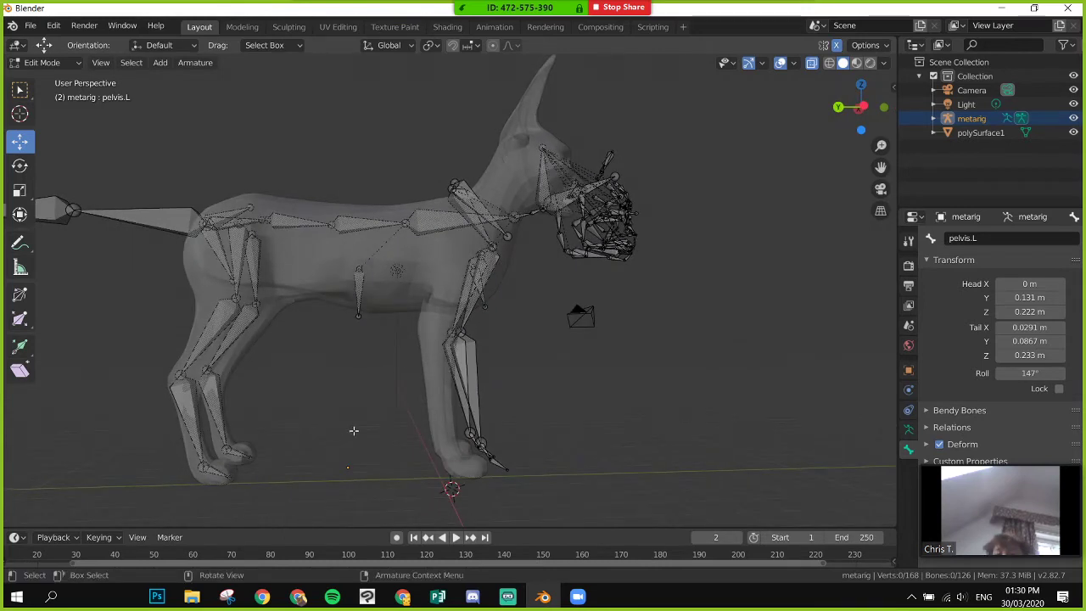
left_click(360, 308)
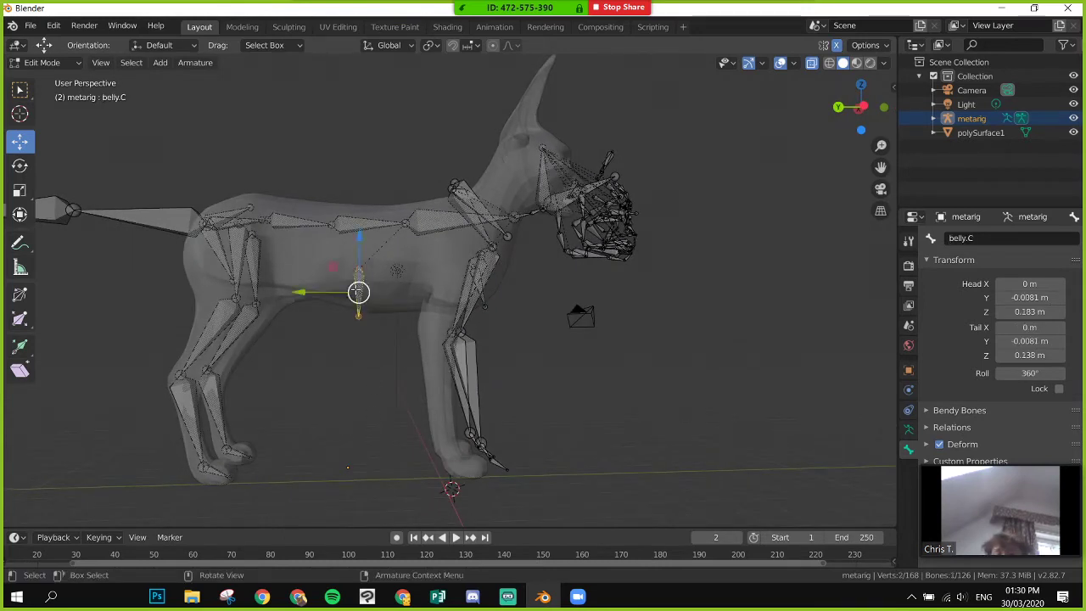
left_click_drag(359, 313, 358, 317)
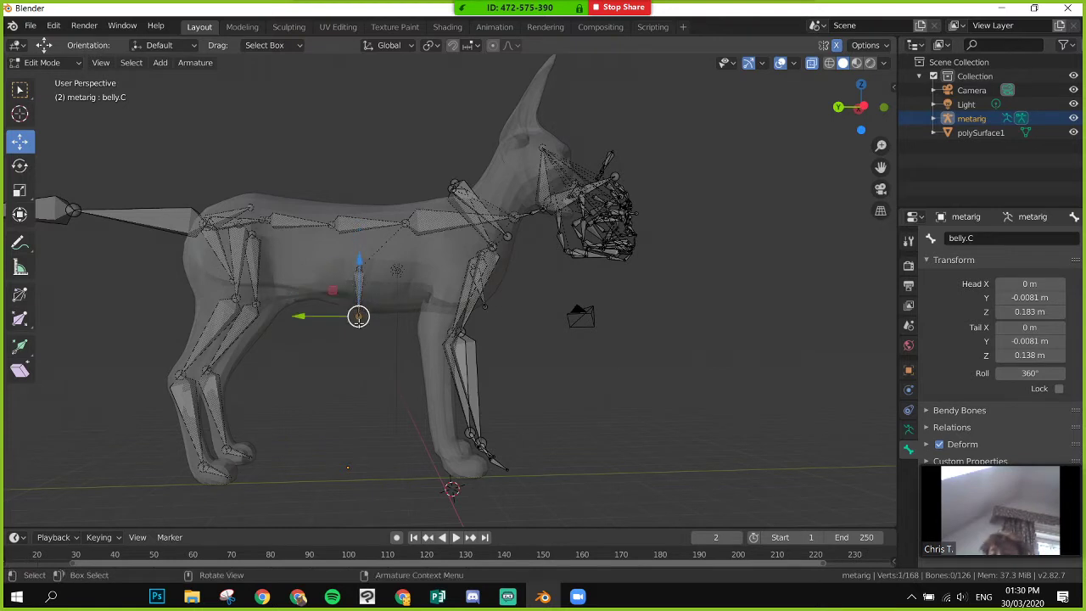
left_click_drag(359, 270, 384, 271)
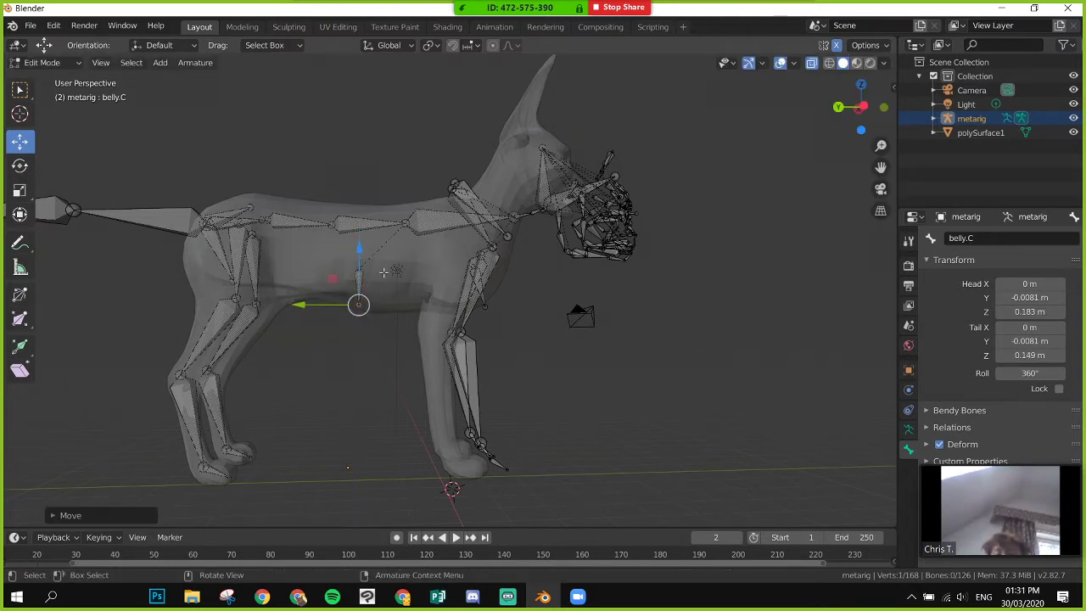
- Try to move the front end of spine.003 back along the Y axis and undo the move
left_click(515, 217)
left_click_drag(454, 218, 393, 212)
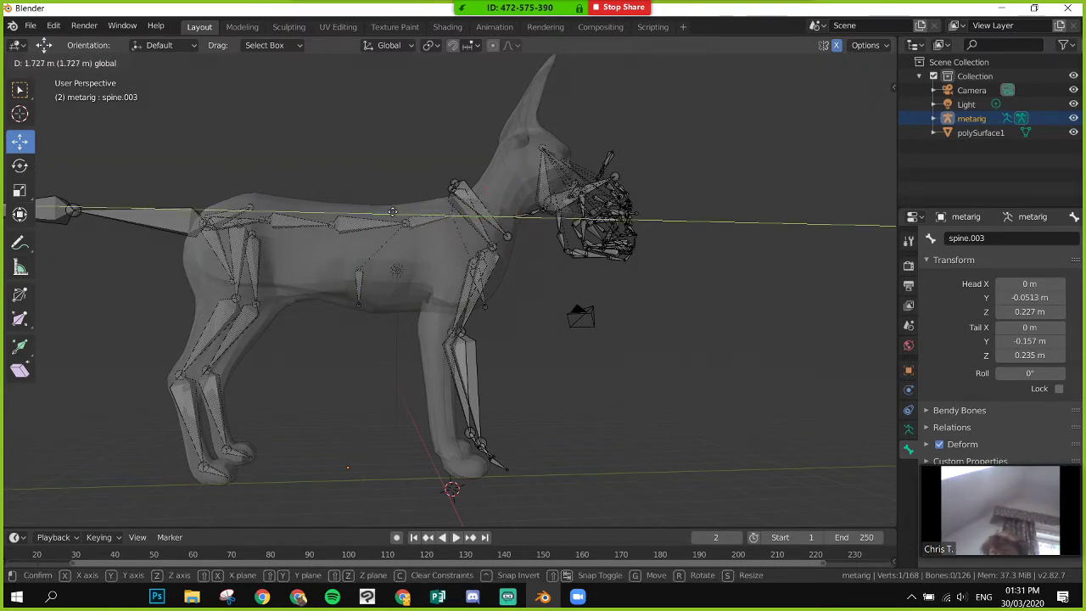
left_click(393, 211)
key("ctrl+z")
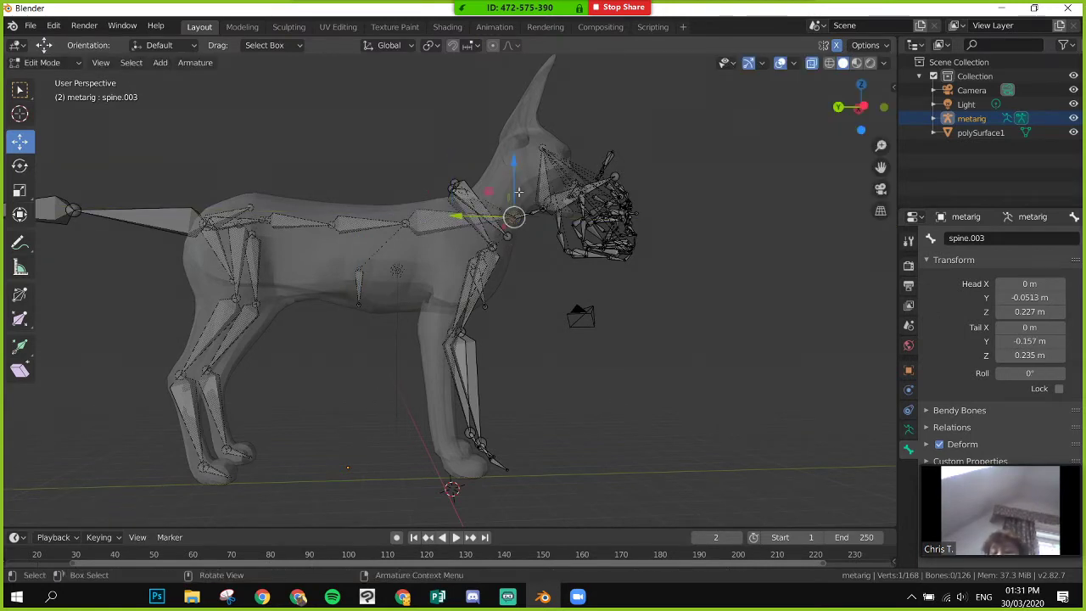
- Lower the upper ends of both shoulder bones into the body to Y -0.0973 m, Z 0.226 m
middle_click_drag(550, 264, 417, 248)
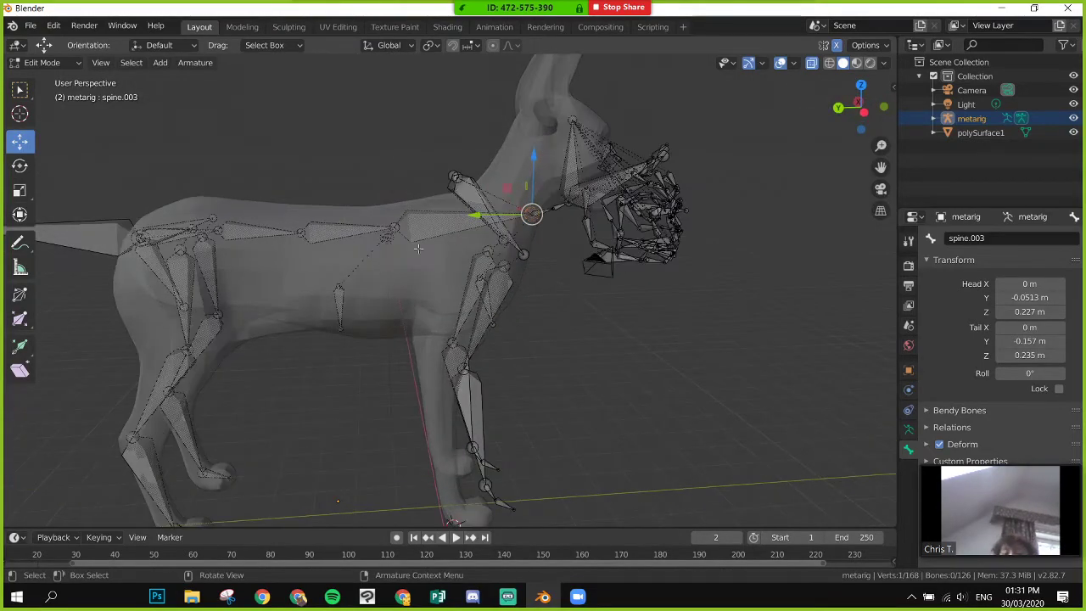
left_click(458, 168)
left_click_drag(456, 125, 450, 173)
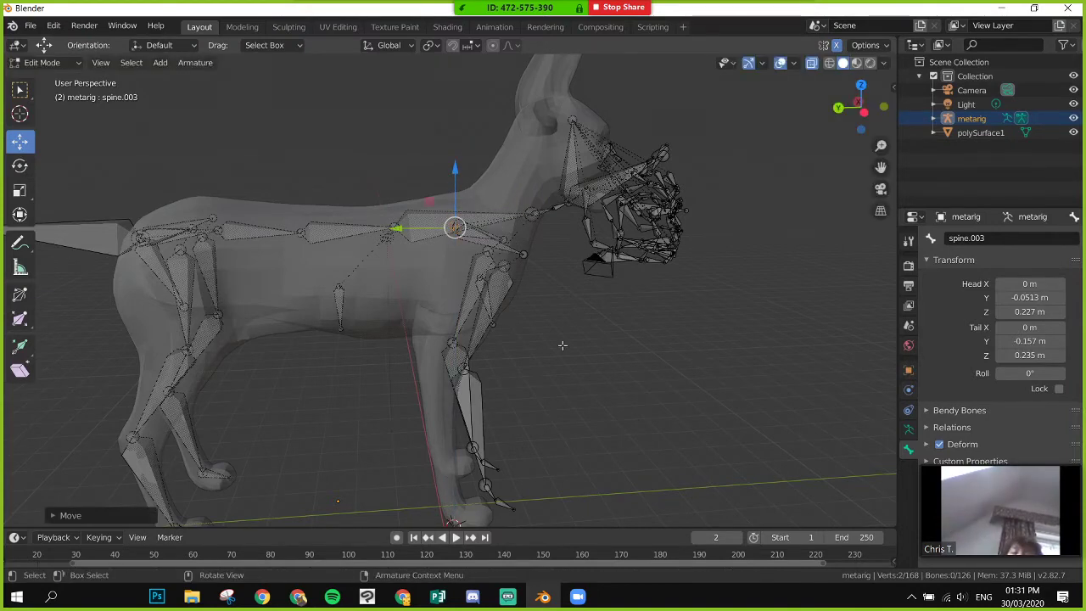
- Move the front legs' elbow joints back to Y -0.0765 m, Z 0.127 m and the upper arm heads back to Y -0.095 m
middle_click_drag(562, 346, 664, 502)
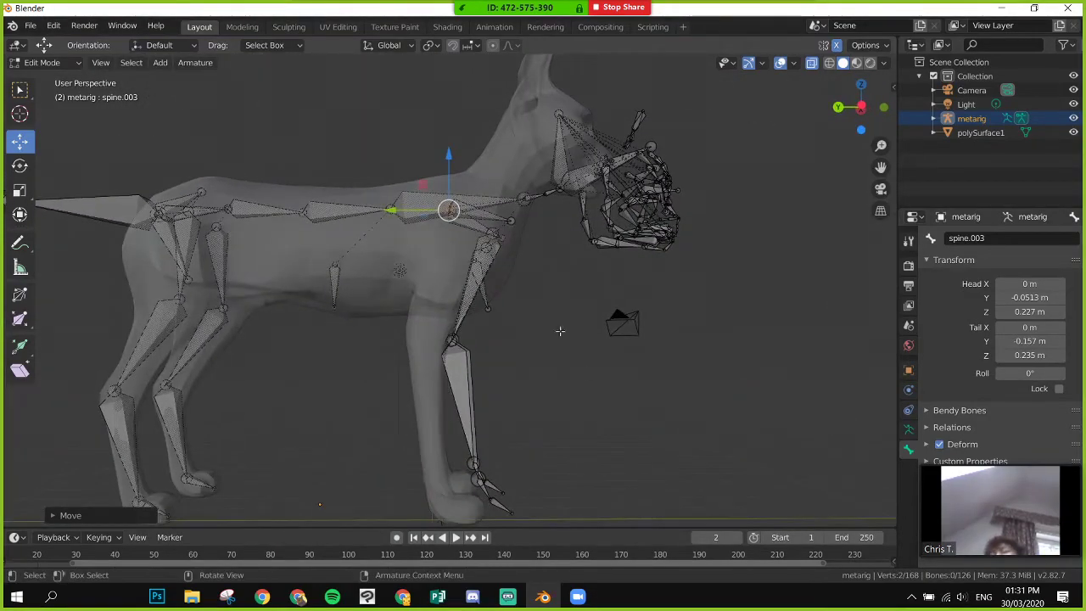
middle_click_drag(536, 303, 505, 291)
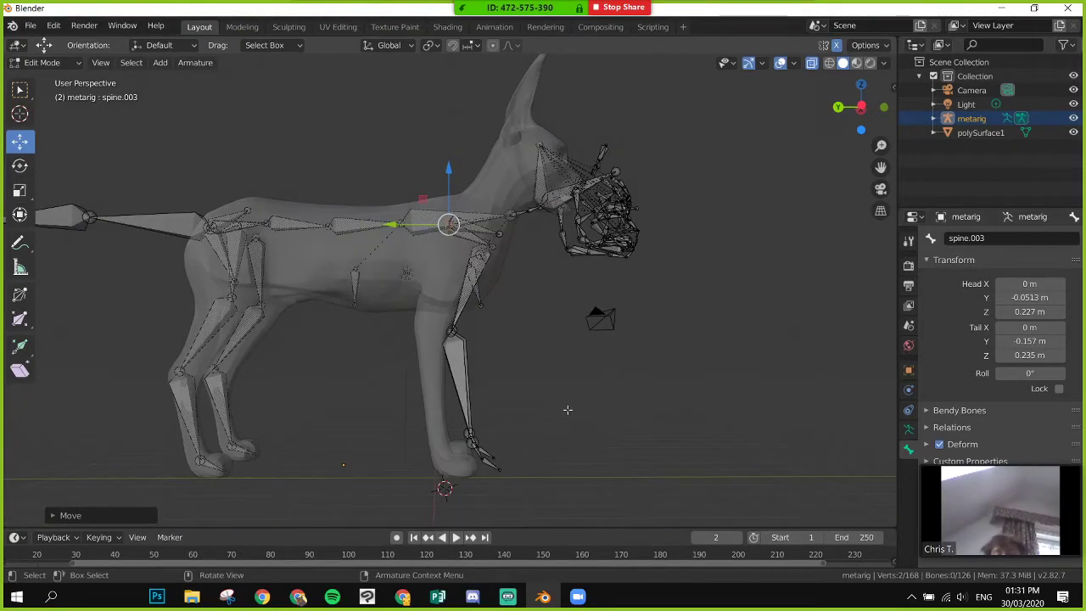
left_click(453, 331)
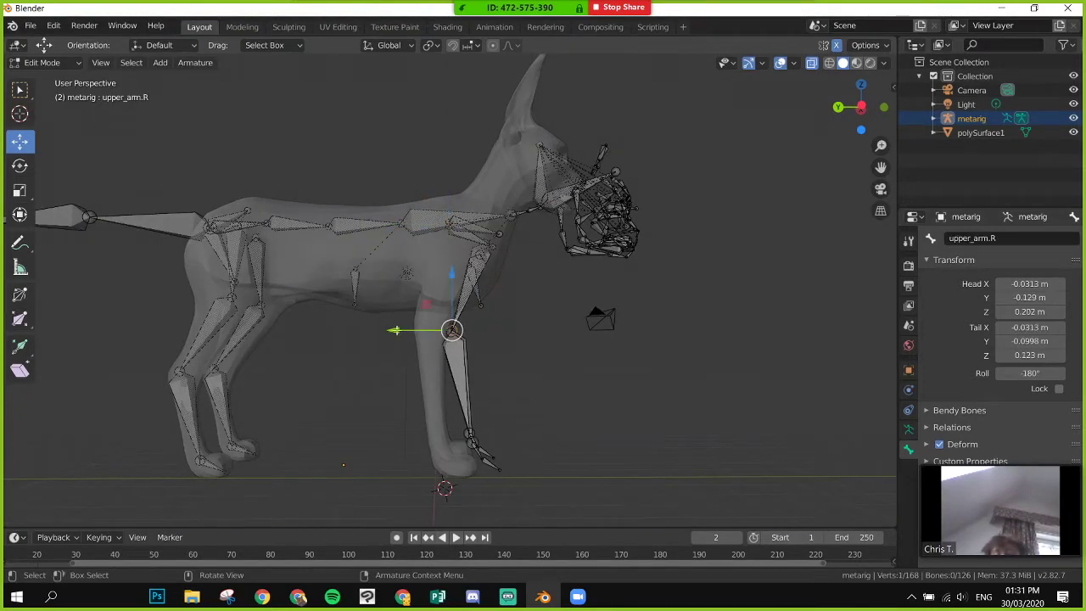
left_click_drag(395, 331, 368, 331)
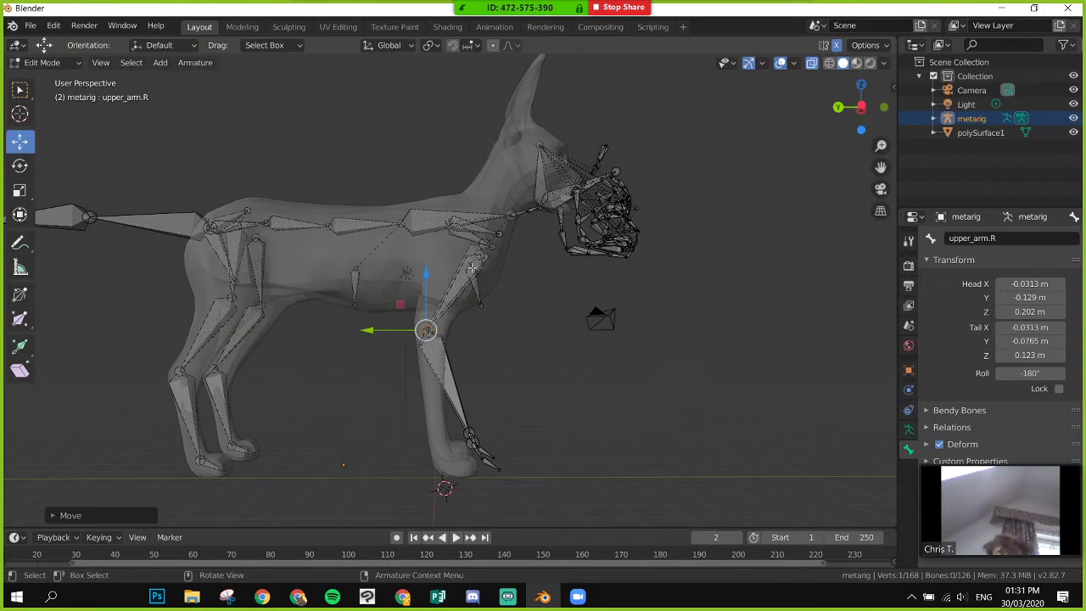
left_click(480, 256)
left_click_drag(434, 254, 400, 255)
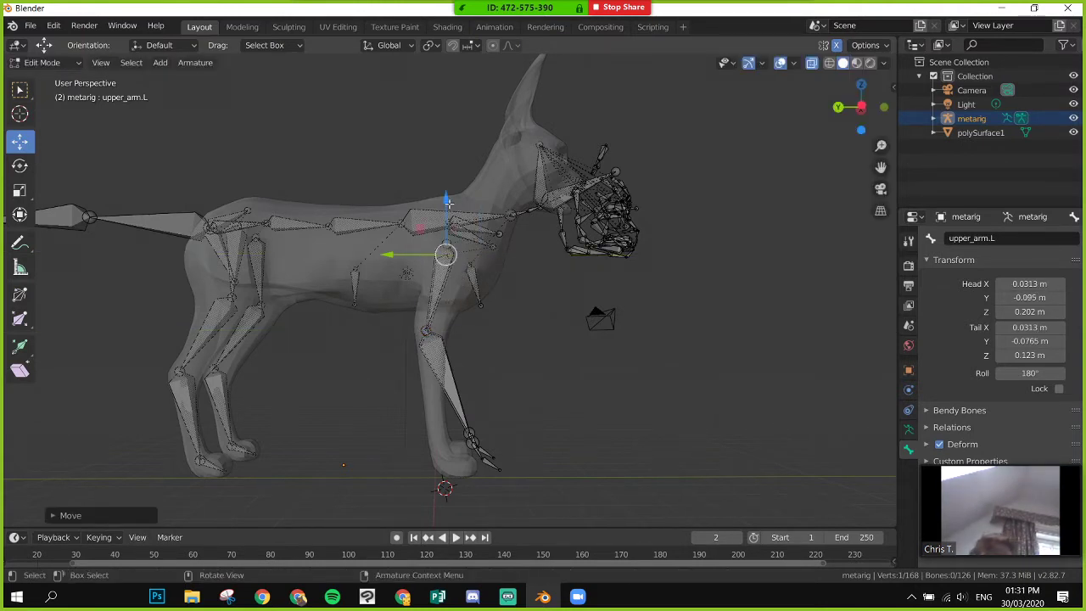
left_click(425, 327)
left_click_drag(426, 326, 454, 362)
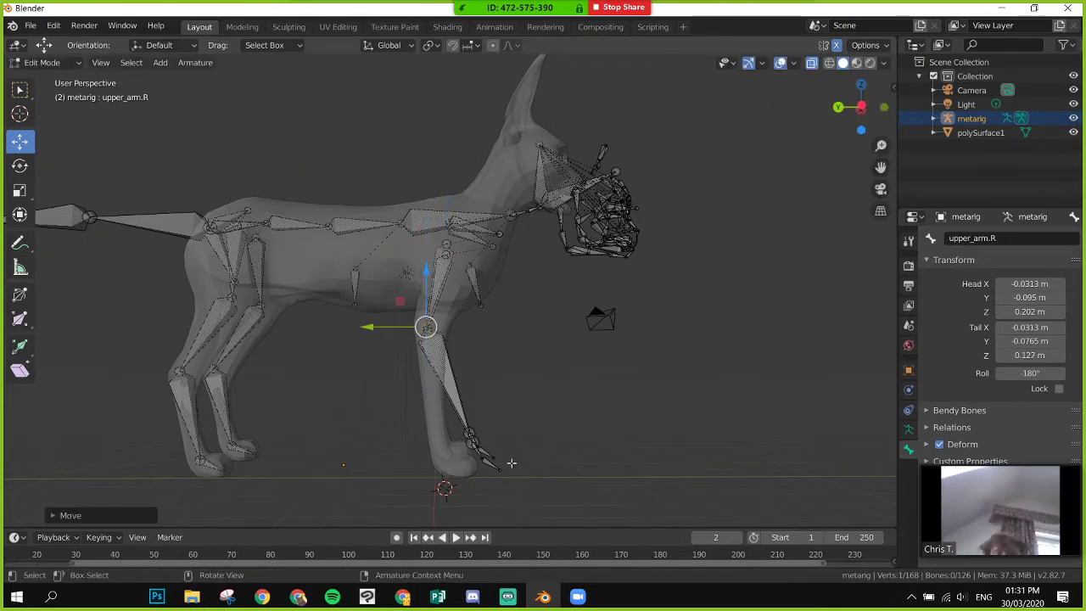
- Move the front wrist joints back to Y -0.0864 m and the paw bones back so the hand tips sit at Y -0.0924 m
left_click(473, 443)
key("g")
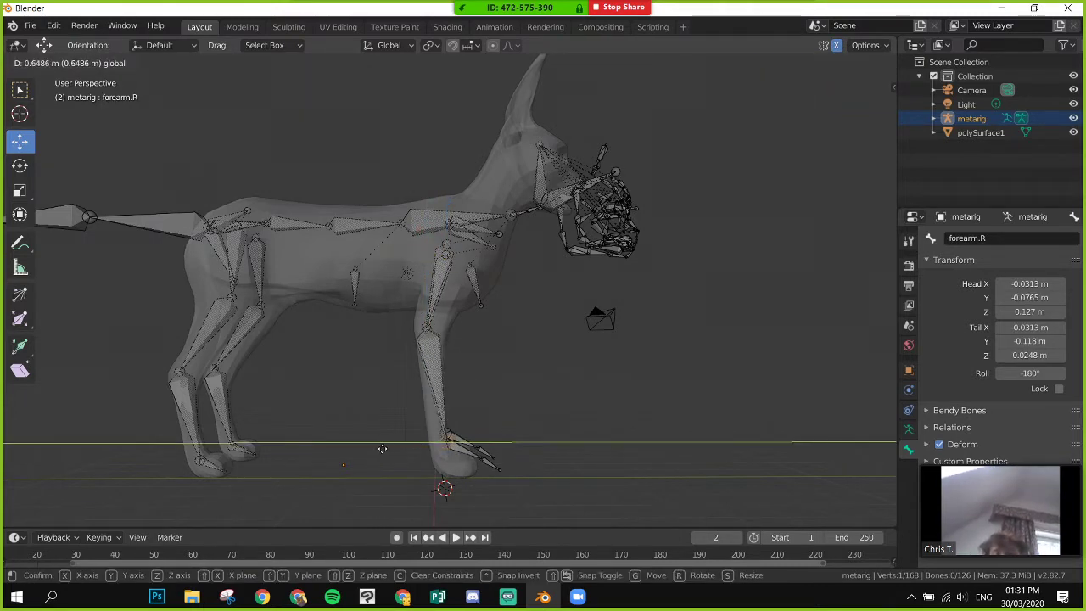
left_click(376, 452)
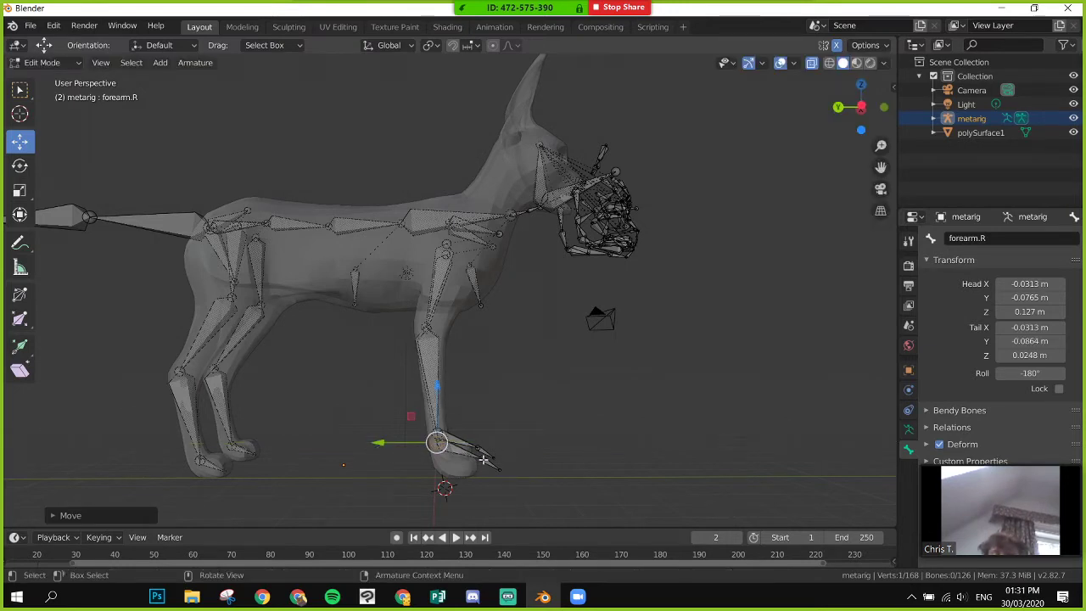
left_click(482, 459)
left_click_drag(546, 501, 472, 427)
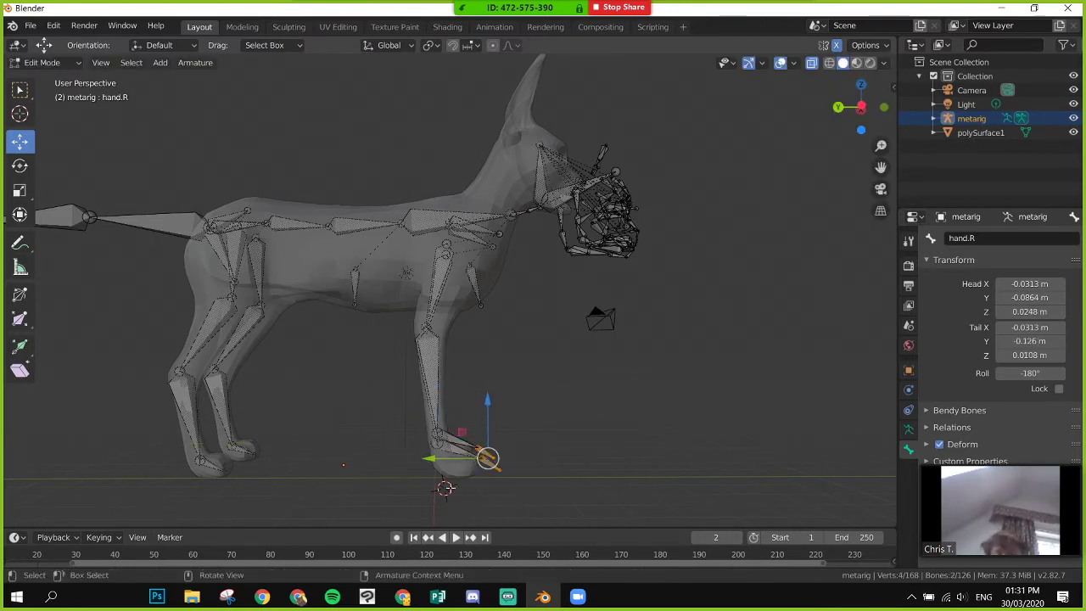
left_click_drag(437, 462, 396, 468)
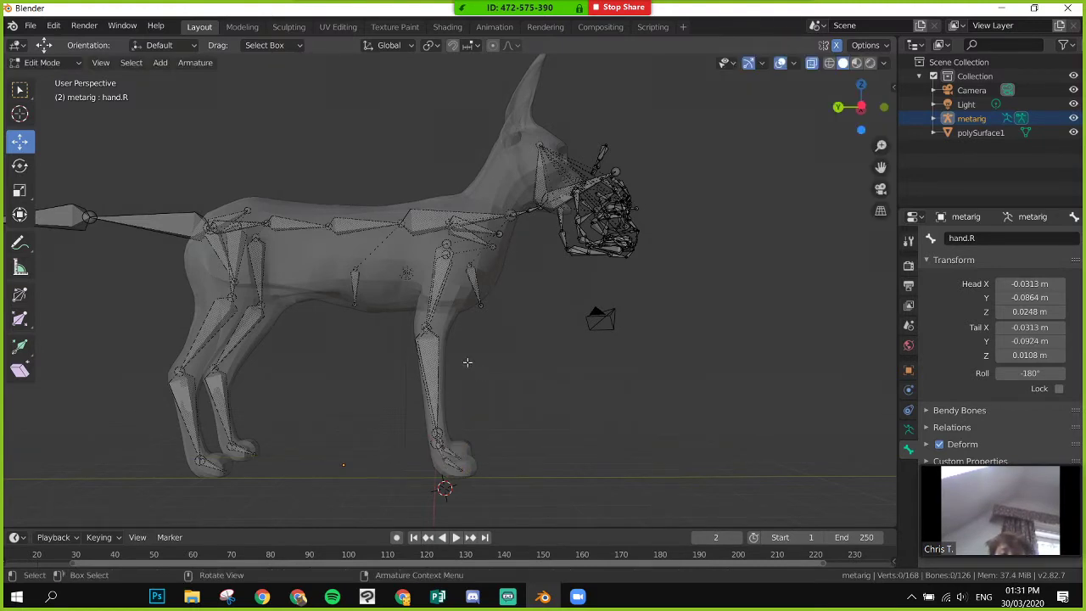
- Raise the lower end of Breast.C inside the chest to Z 0.156 m
left_click(479, 302)
middle_click_drag(504, 290, 528, 273)
left_click(529, 280)
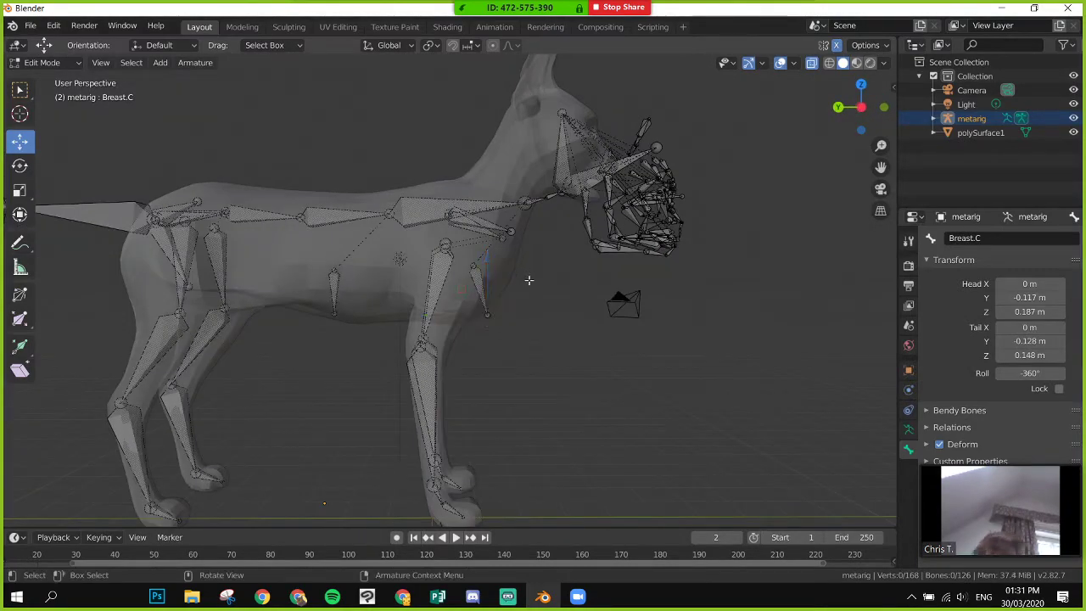
left_click(457, 214)
left_click(480, 311)
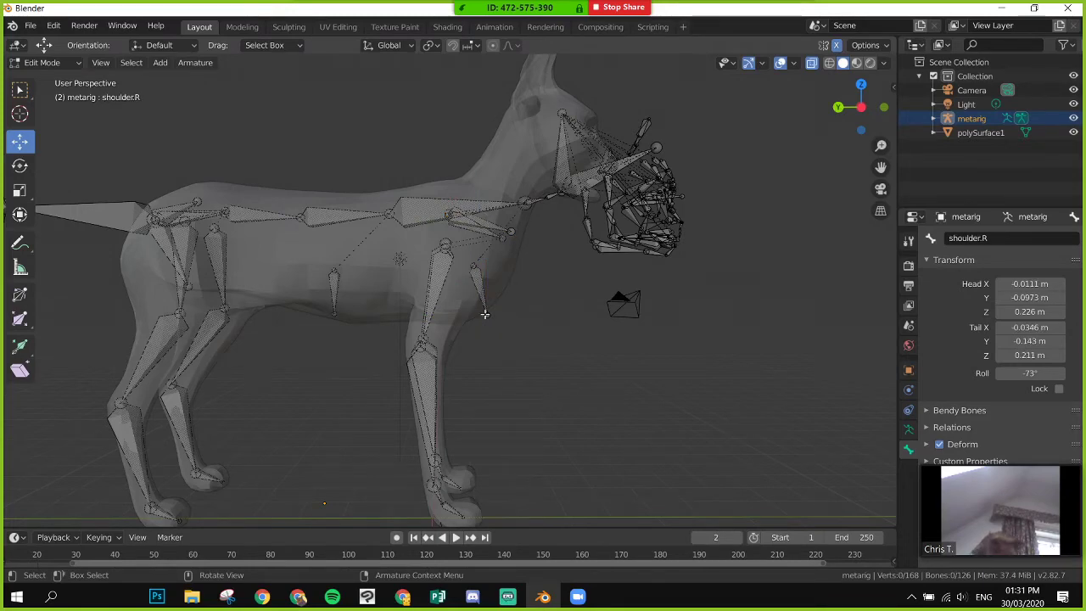
left_click(485, 314)
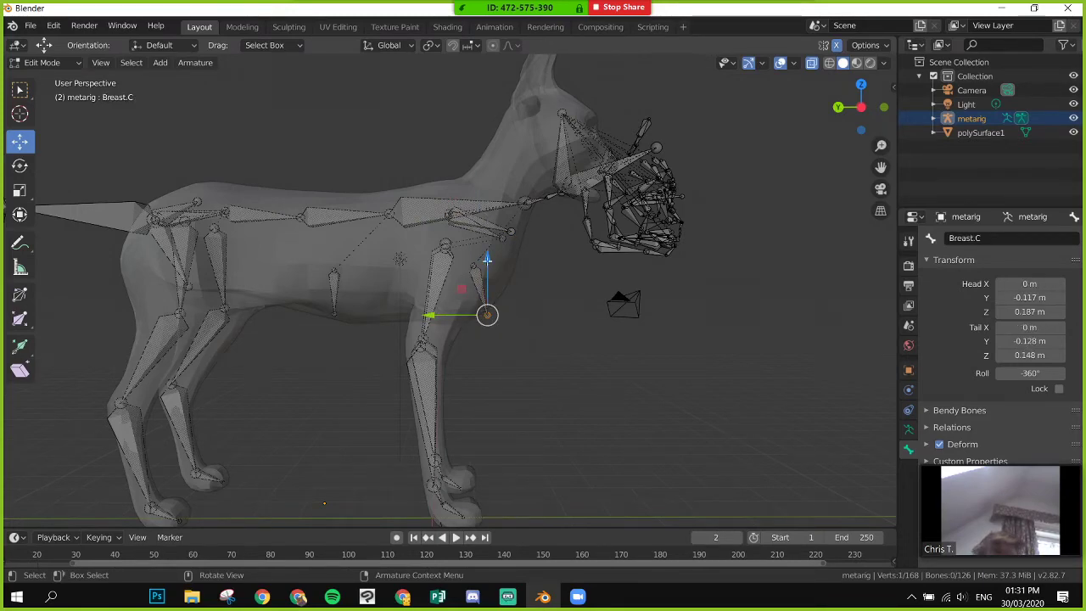
left_click_drag(487, 259, 479, 246)
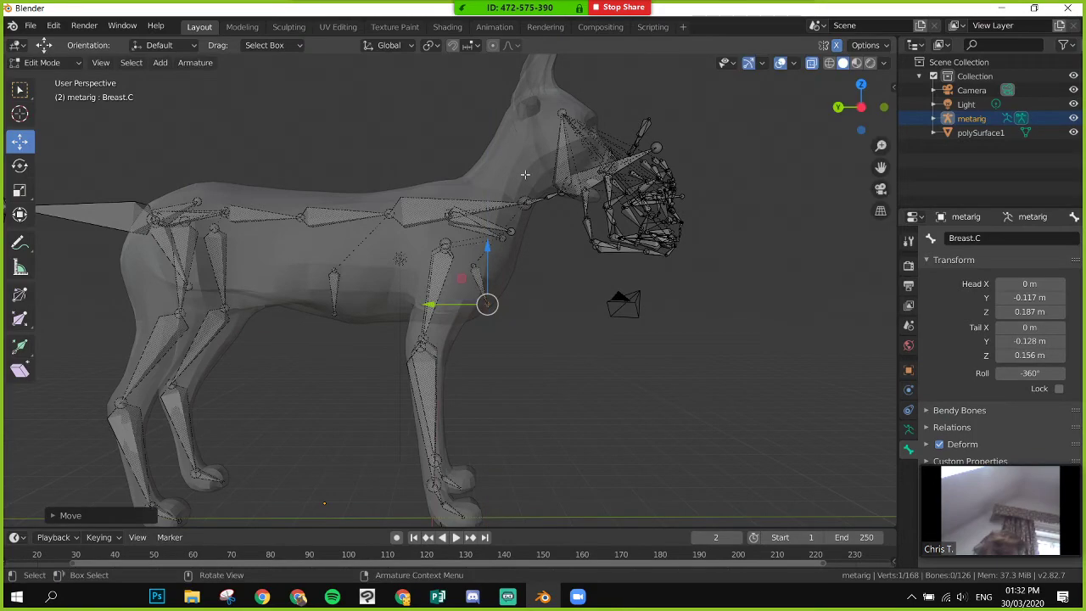
- Move the front end of spine.003 back and up into the neck base to Y -0.133 m, Z 0.253 m
middle_click_drag(552, 228, 502, 219)
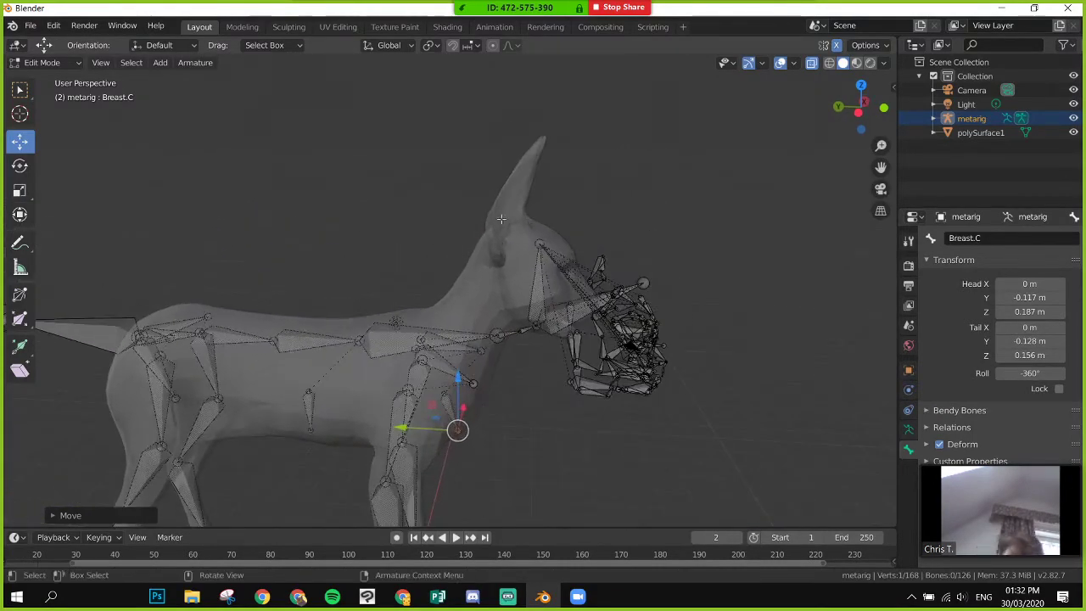
left_click(496, 331)
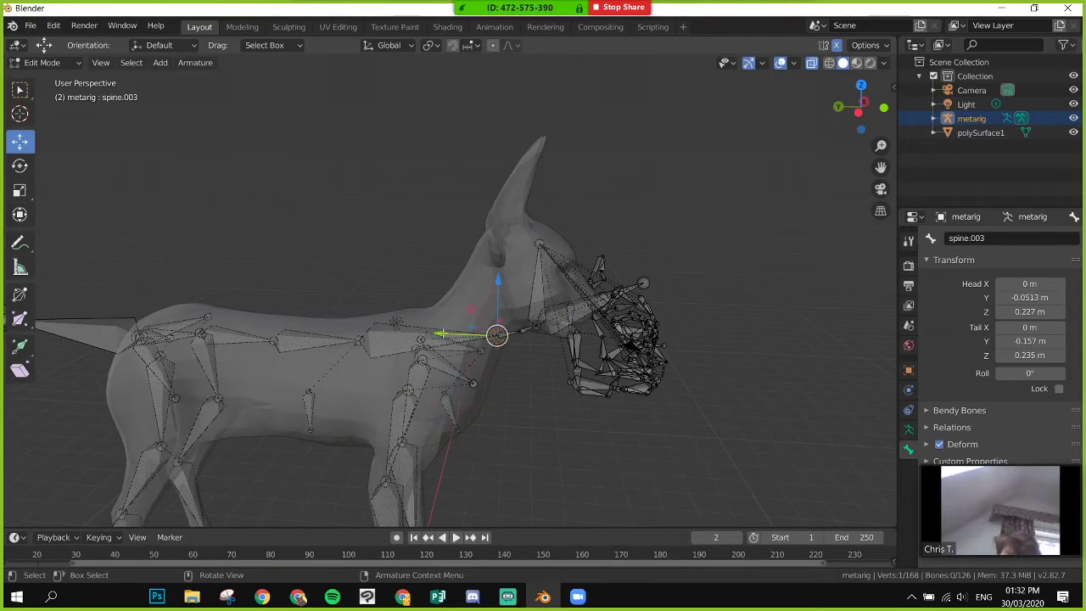
left_click_drag(441, 335, 392, 320)
left_click_drag(448, 286, 447, 265)
left_click_drag(393, 311, 466, 311)
- Box-select the neck, head and face bones and move them up and back onto the mesh's head
left_click_drag(493, 255, 700, 441)
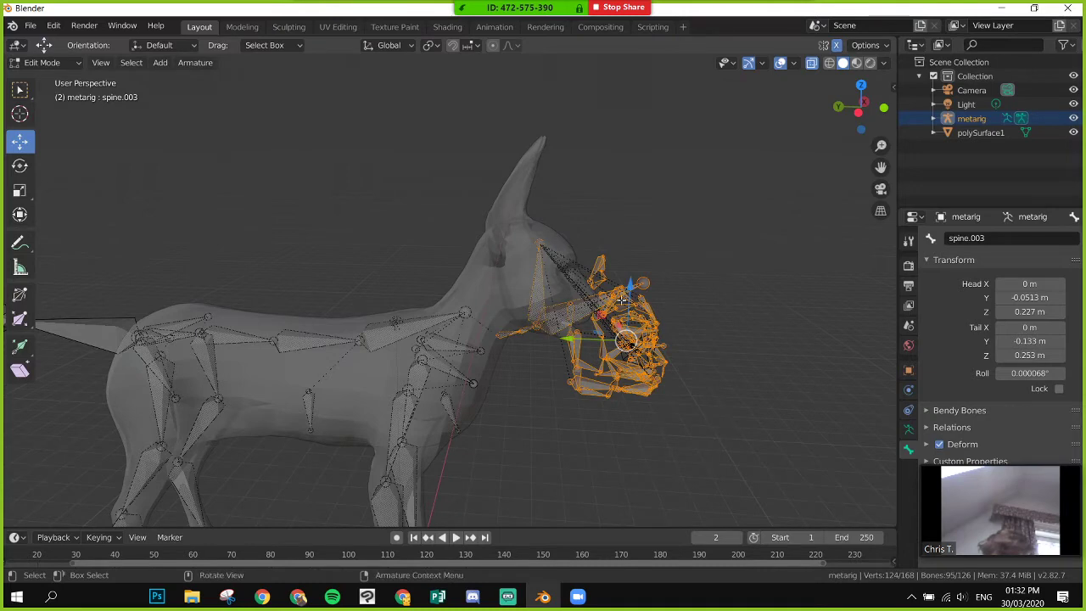
left_click_drag(632, 288, 490, 277)
left_click_drag(553, 227, 522, 230)
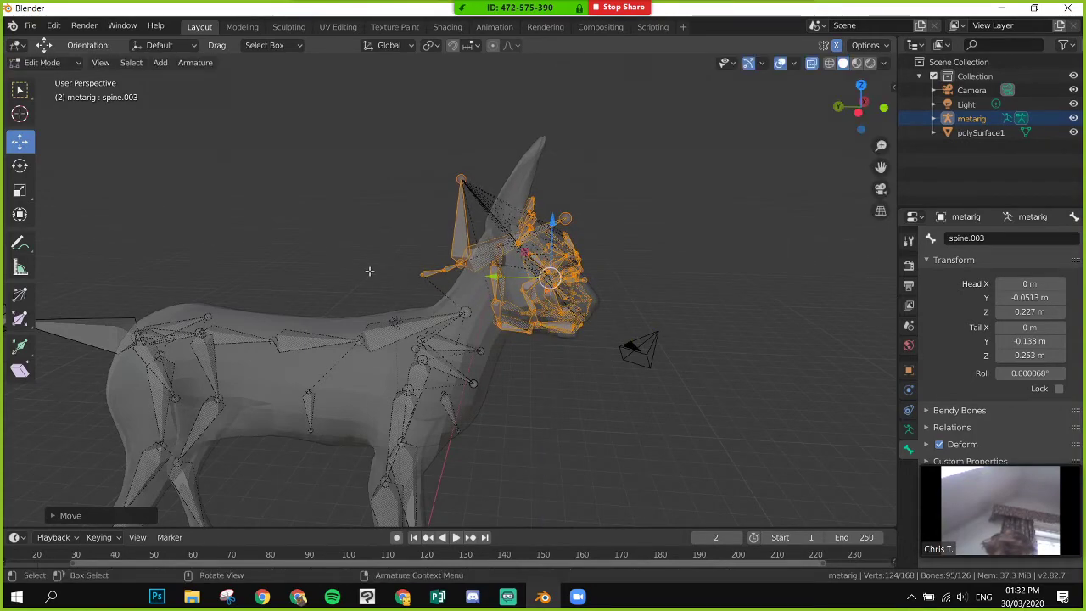
- Move the tip of the face bone forward and down into the head to Y -0.185 m, Z 0.308 m
middle_click_drag(347, 279, 388, 271)
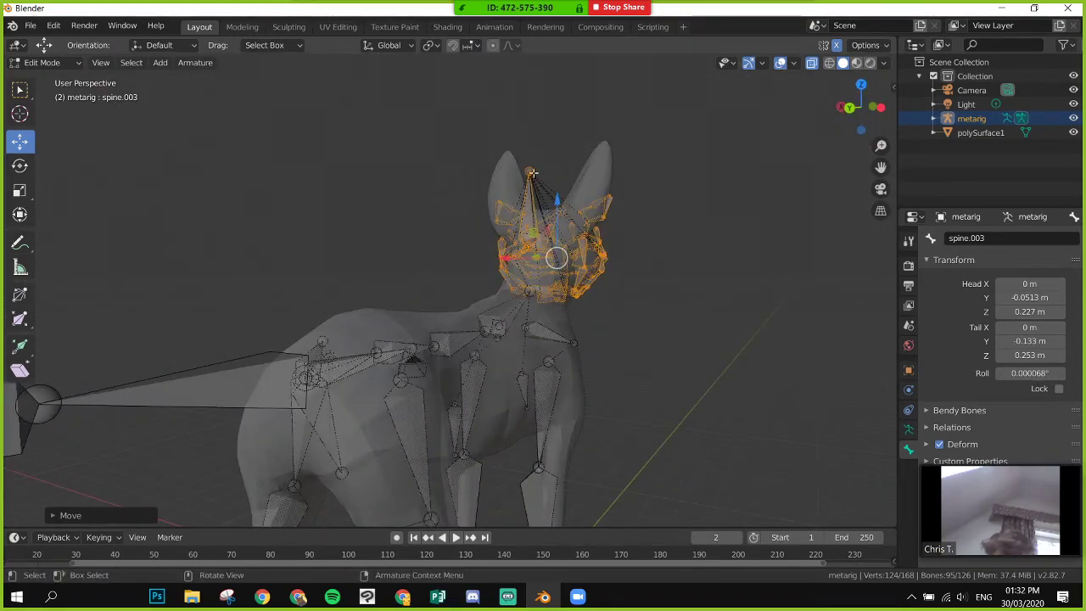
left_click(530, 172)
middle_click_drag(534, 204, 465, 147)
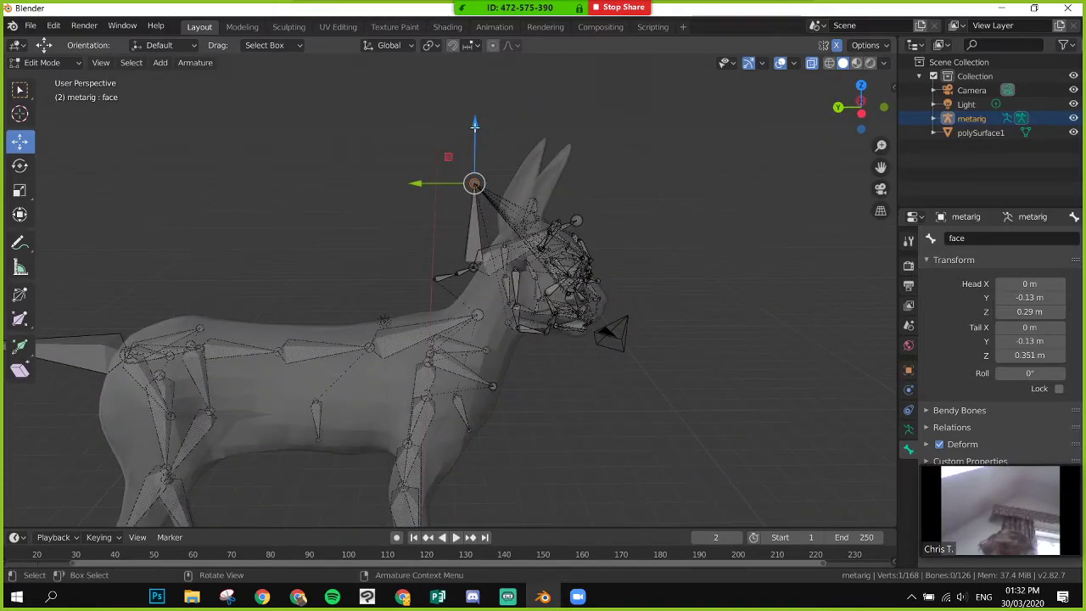
left_click_drag(447, 164, 492, 254)
scroll(470, 266, "up", 2)
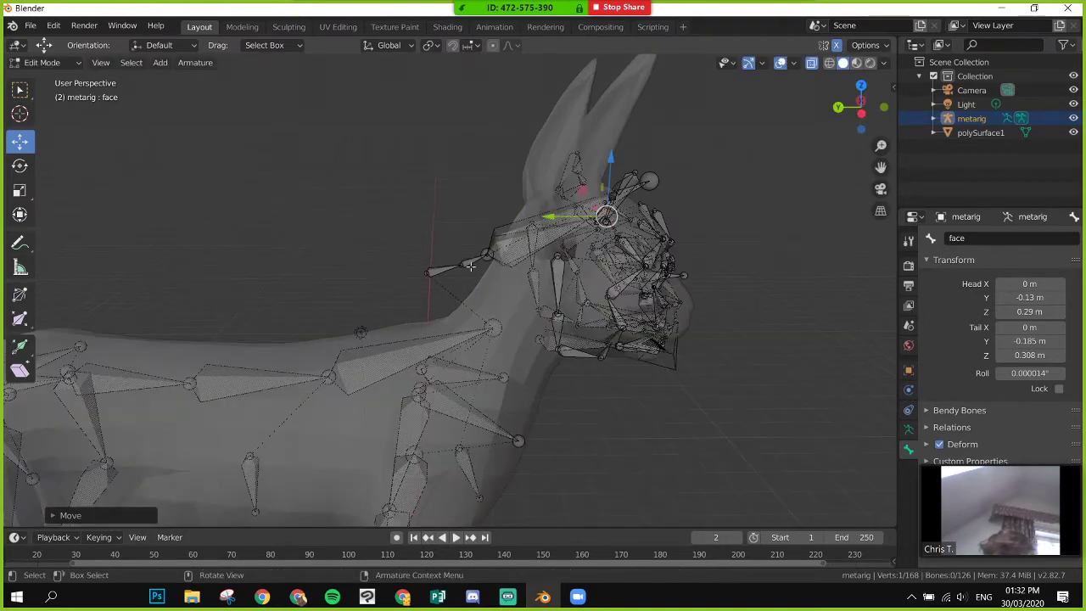
- Try to move the rear end of spine.004 forward along Y to -0.117 m and undo the move
middle_click_drag(347, 253, 383, 243, "alt")
left_click(470, 226)
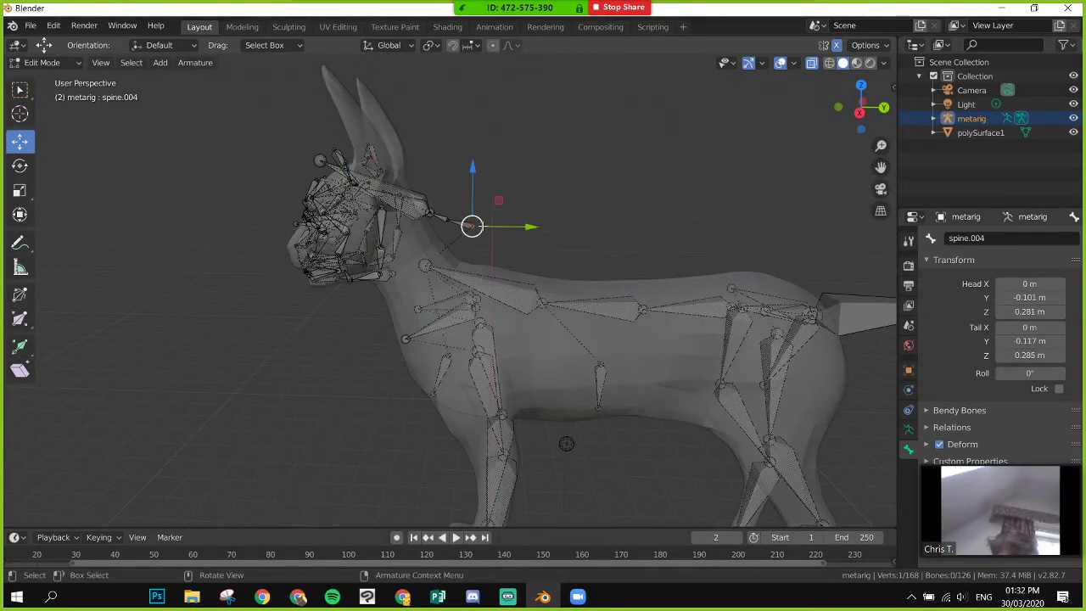
left_click_drag(532, 225, 458, 223)
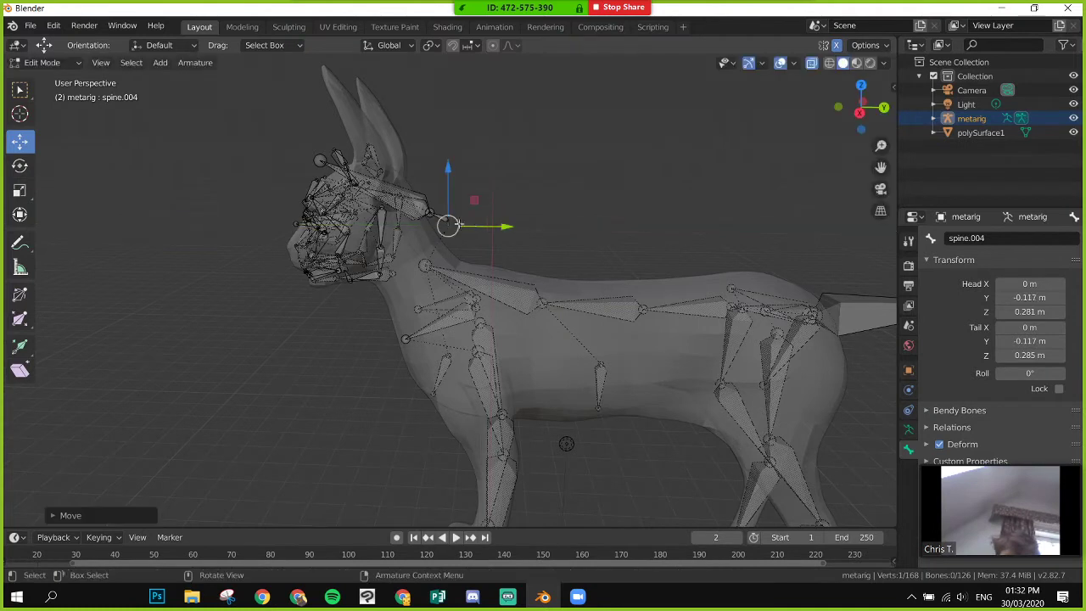
key("ctrl+z")
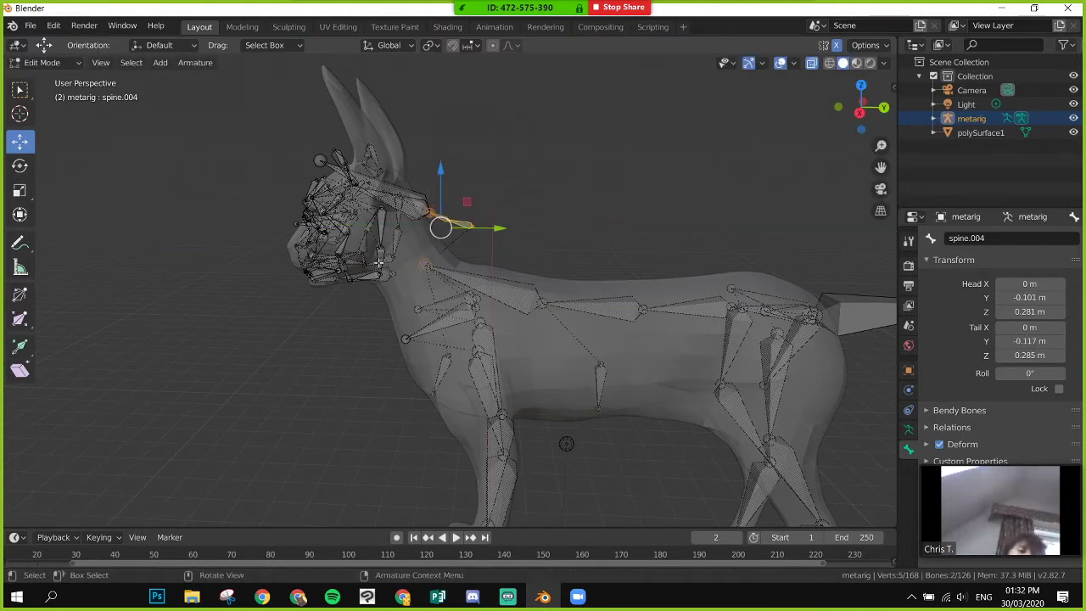
- Move the two neck bones together forward along Y, placing spine.004's head at Y -0.128 m and its tail at Y -0.145 m
left_click_drag(498, 228, 461, 241)
left_click(462, 244)
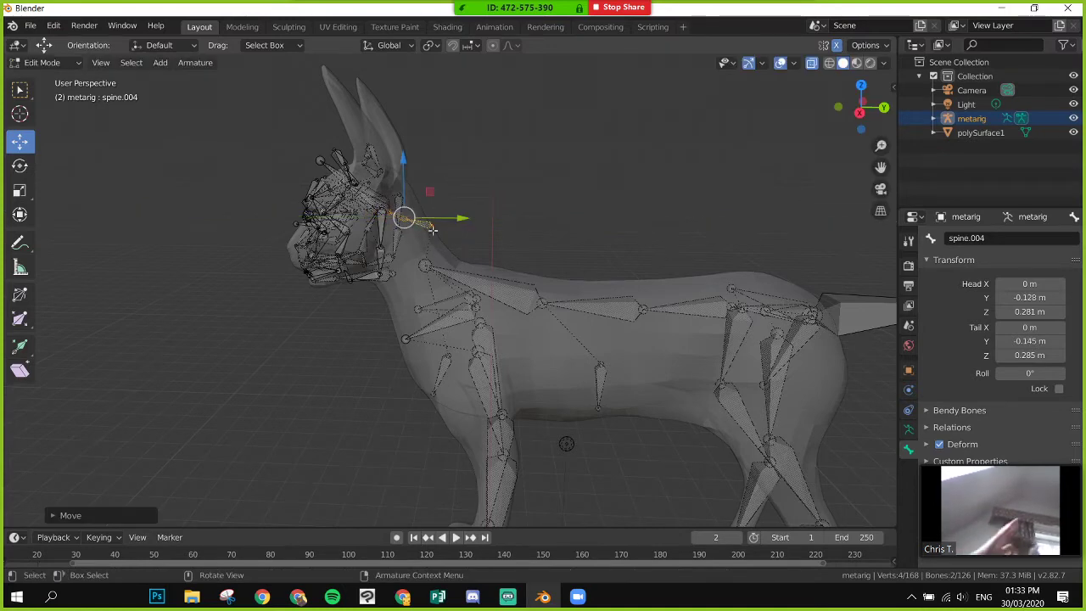
- Move the head of spine.004 forward and down along the neck to Y -0.137 m, Z 0.268 m
key("g")
key("y")
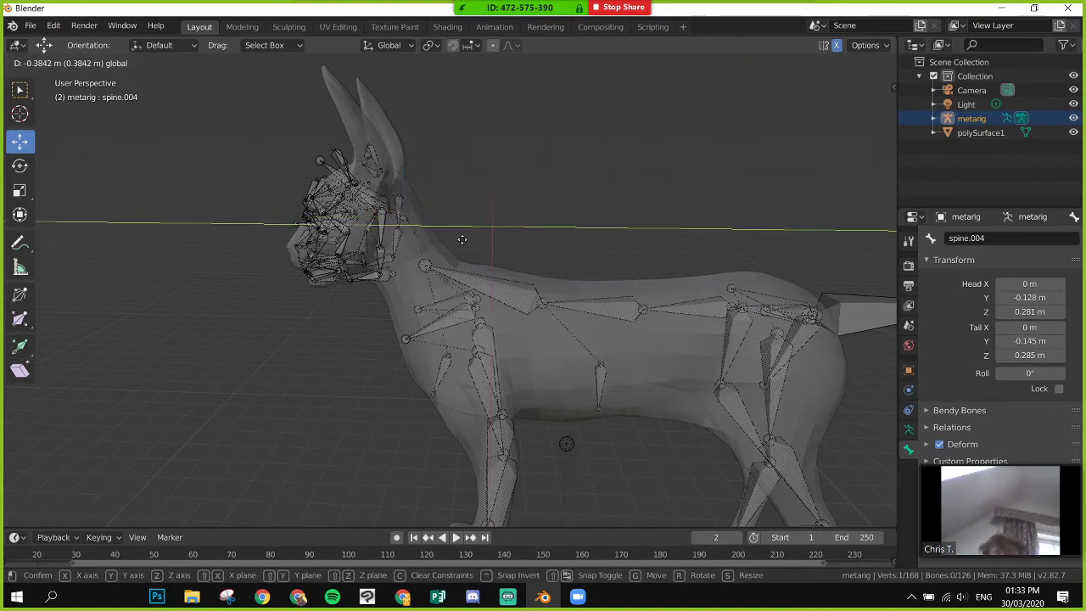
left_click(462, 238)
key("g")
key("z")
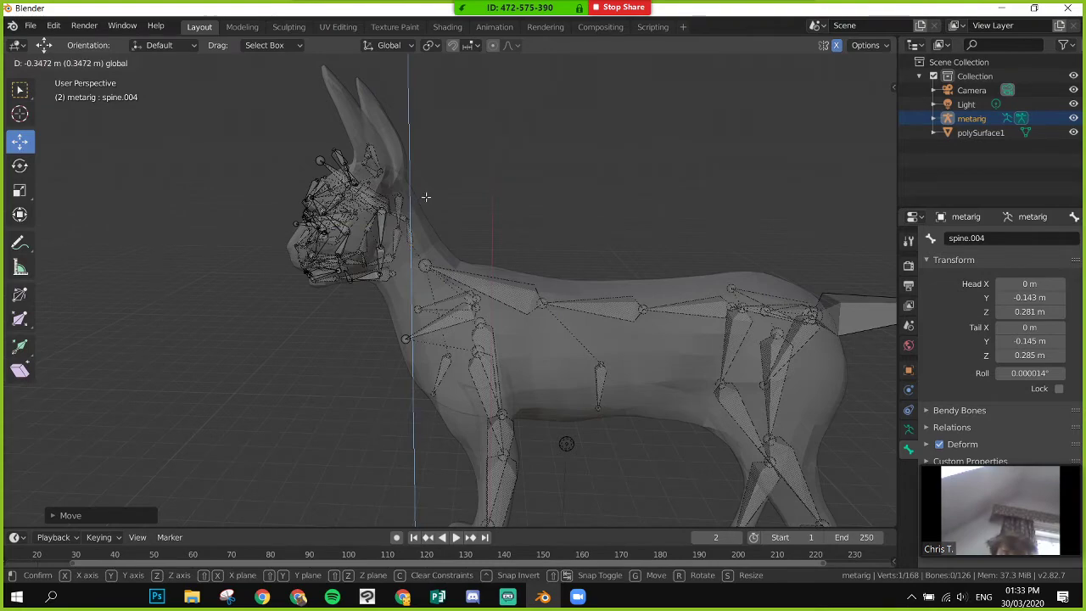
left_click(462, 241)
key("g")
key("y")
left_click(482, 239)
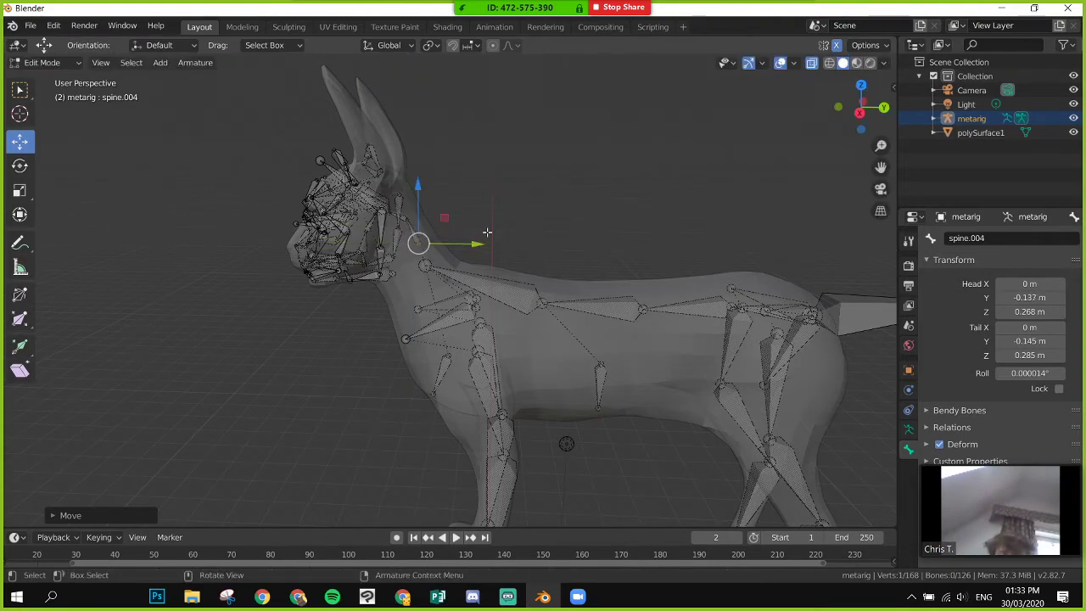
- Move the tail of spine.003 back along Y to -0.127 m and the tail of spine.004 forward to Y -0.147 m
middle_click_drag(362, 272, 558, 272)
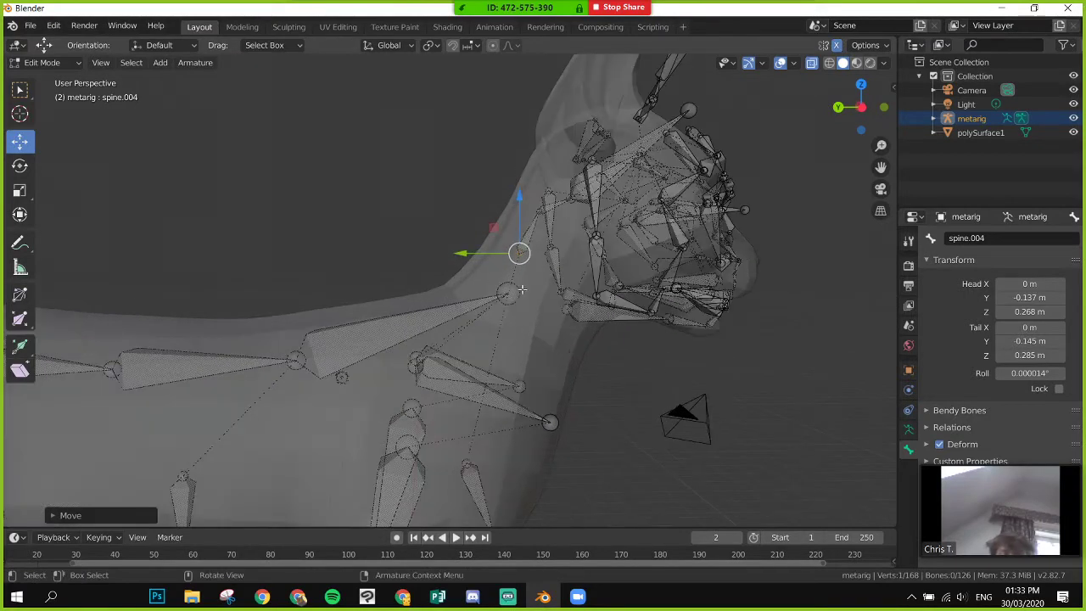
left_click(489, 292)
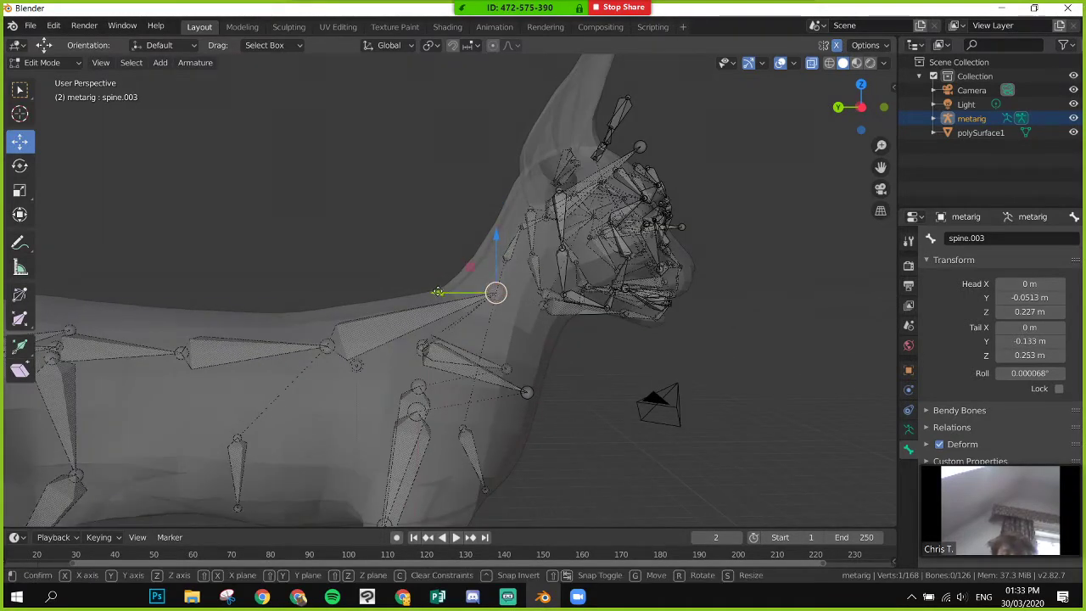
key("g")
key("y")
left_click(476, 292)
scroll(476, 292, "down", 1)
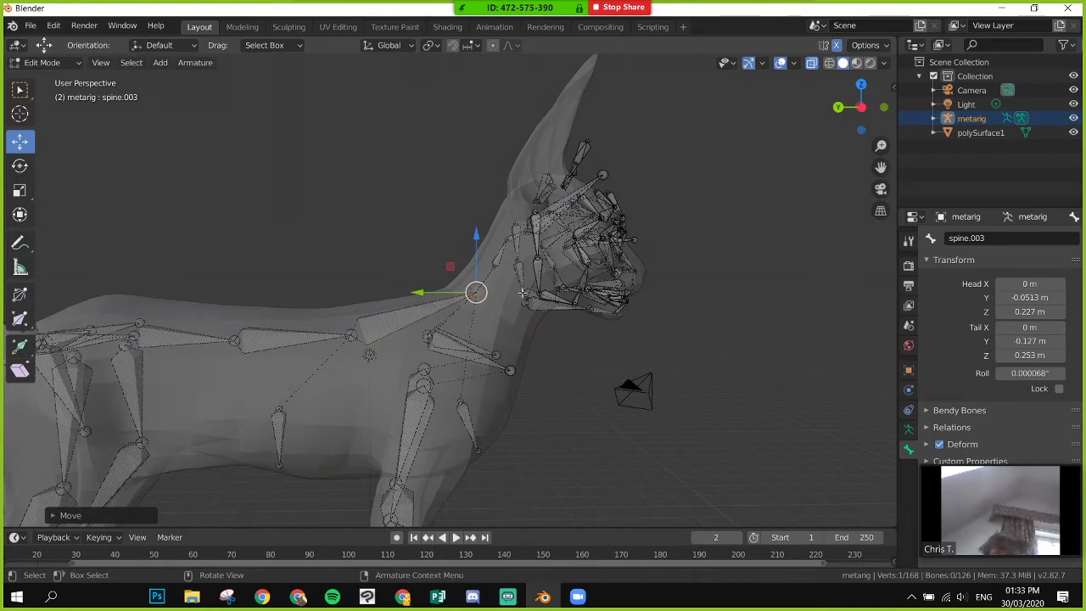
left_click(507, 238)
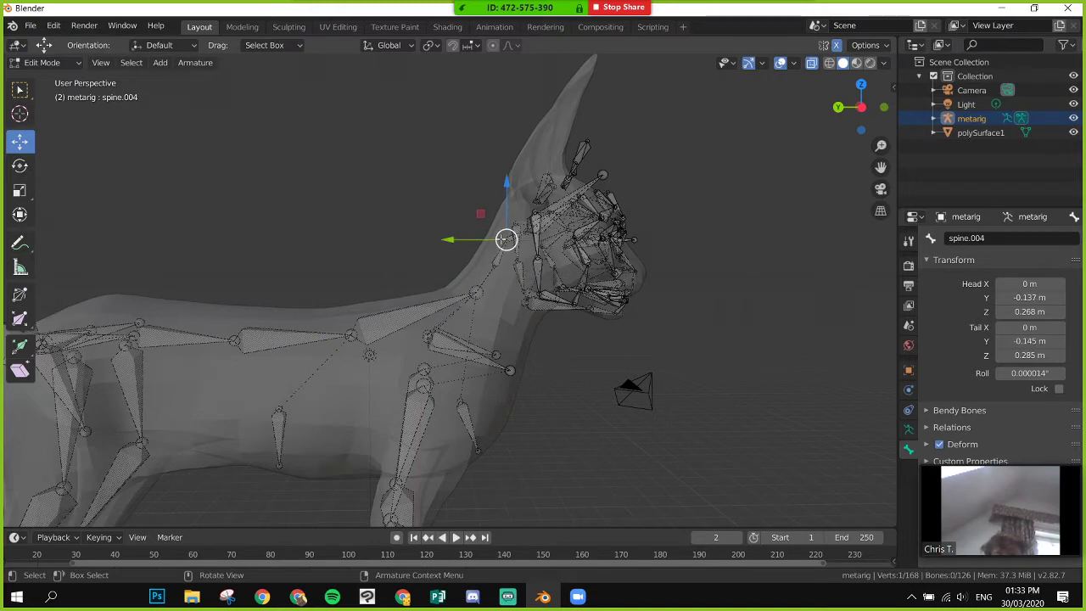
left_click_drag(462, 242, 456, 243)
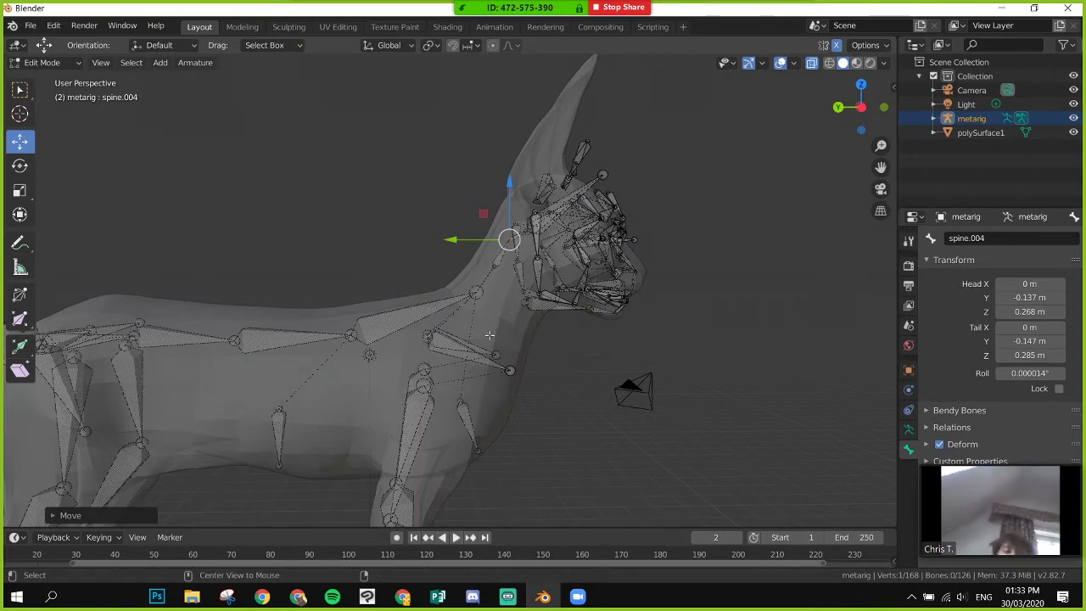
- Box-select the right ear bones and move them back along Y into the mesh's ear, placing ear.R's head at Y -0.158 m
scroll(525, 322, "down", 1)
scroll(525, 323, "up", 2)
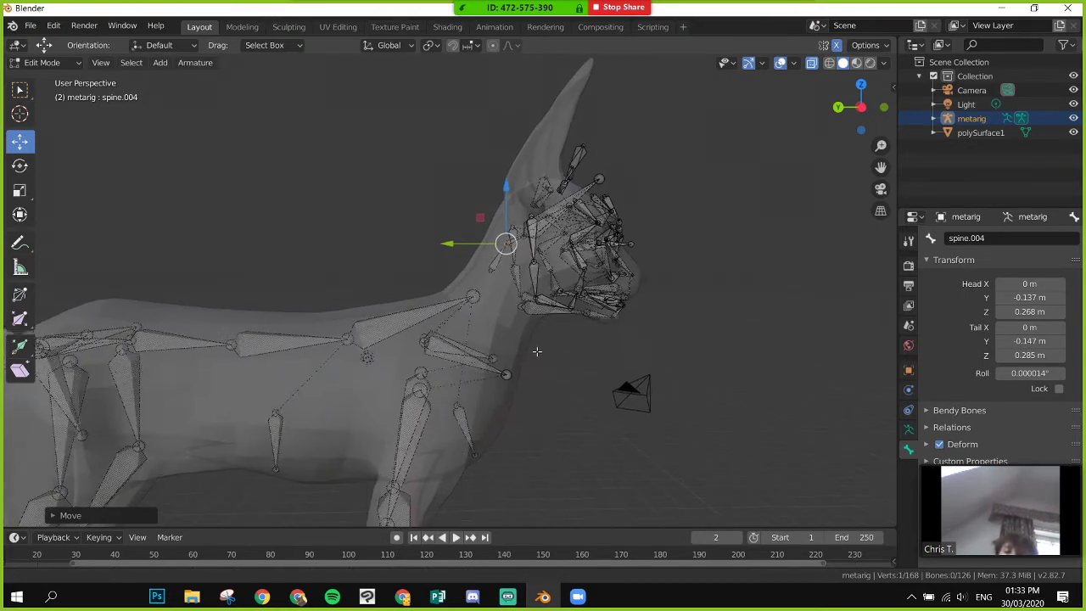
middle_click_drag(530, 314, 475, 428, "shift")
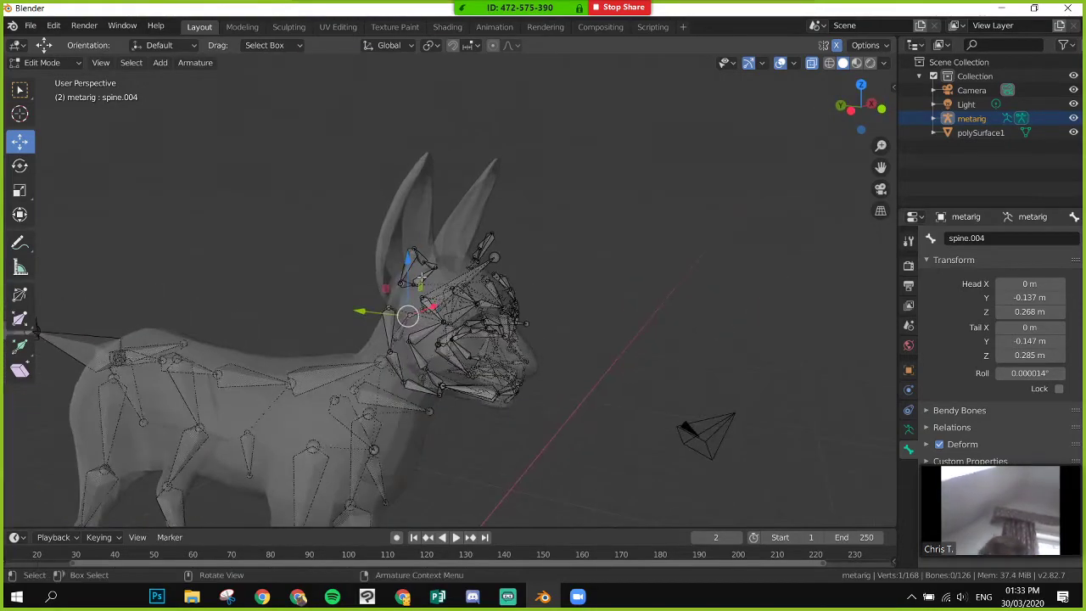
left_click(421, 277)
left_click_drag(445, 291, 434, 287)
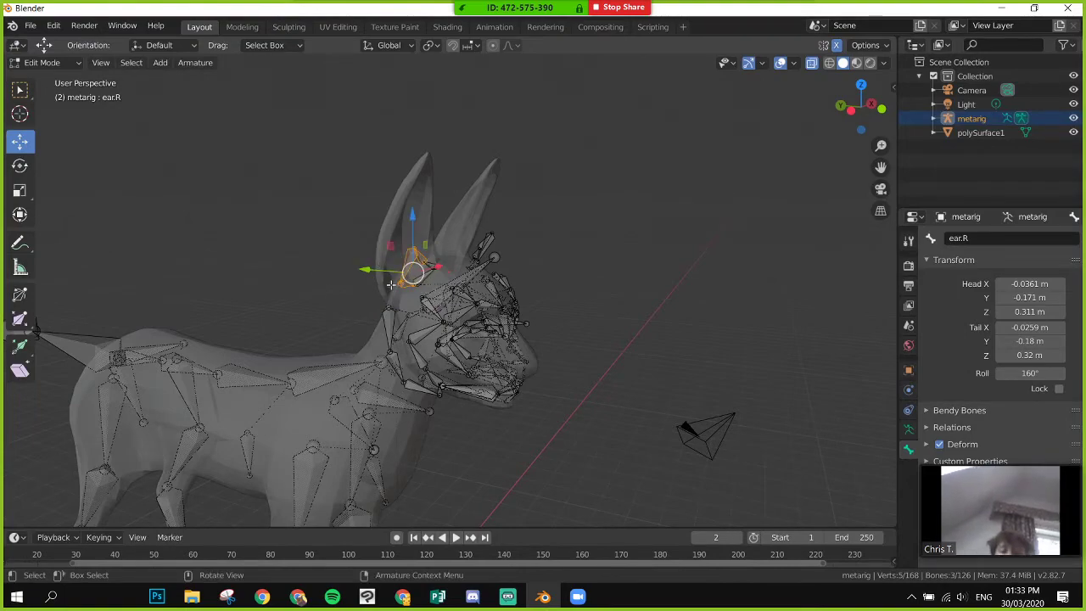
middle_click_drag(353, 317, 294, 310)
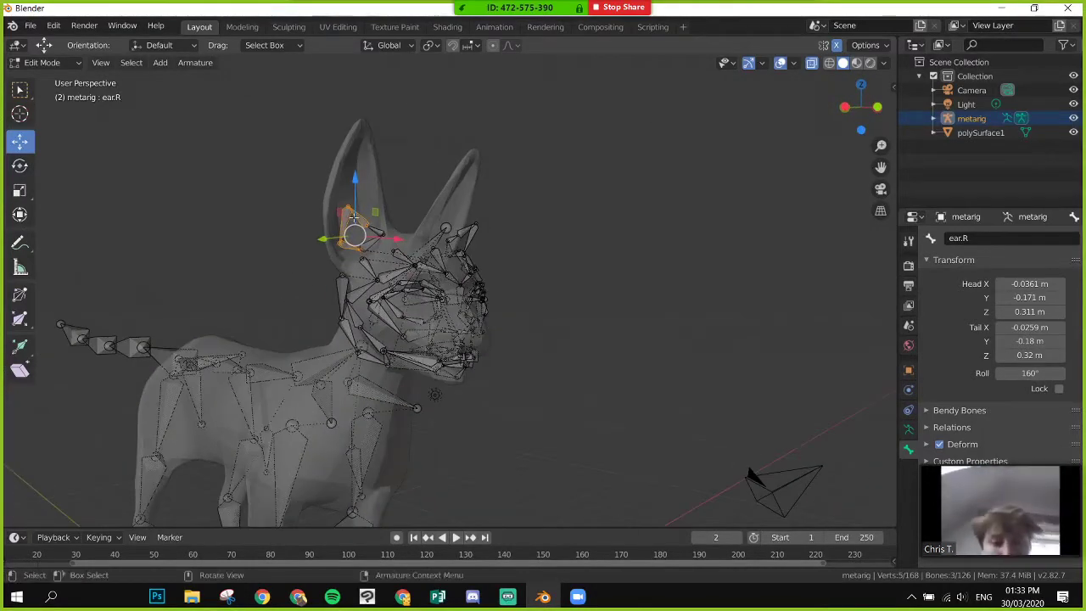
scroll(391, 216, "up", 4)
left_click_drag(238, 134, 354, 224)
middle_click_drag(271, 267, 478, 245)
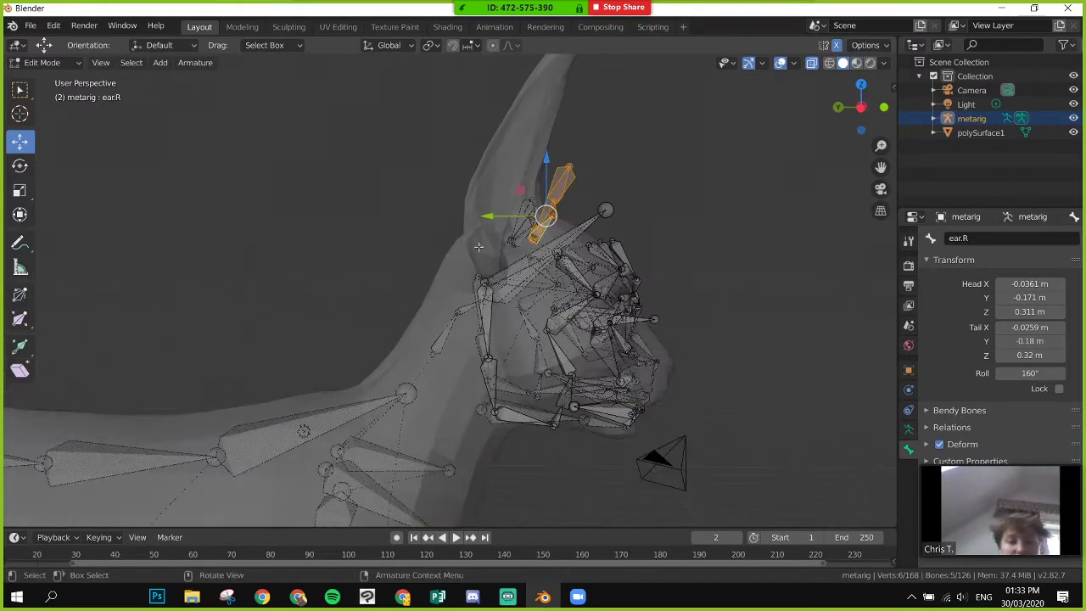
left_click_drag(482, 217, 438, 218)
- Move the tail of ear.R.002 up into the mesh's ear tip at X -0.0412 m, Y -0.17 m, Z 0.372 m
left_click(524, 162)
left_click(521, 163)
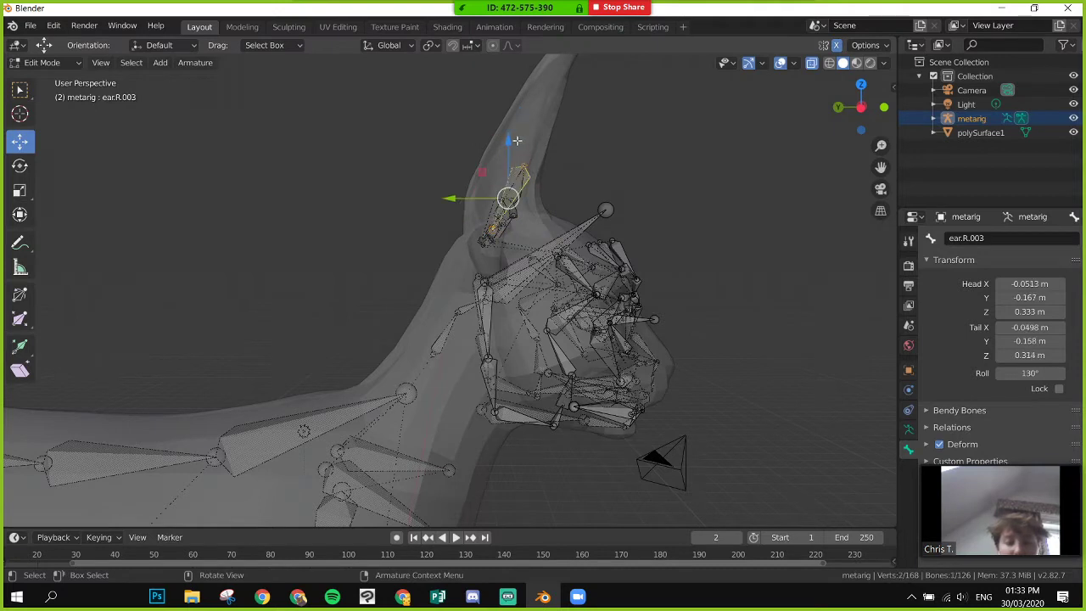
left_click(523, 167)
middle_click_drag(524, 167, 544, 173)
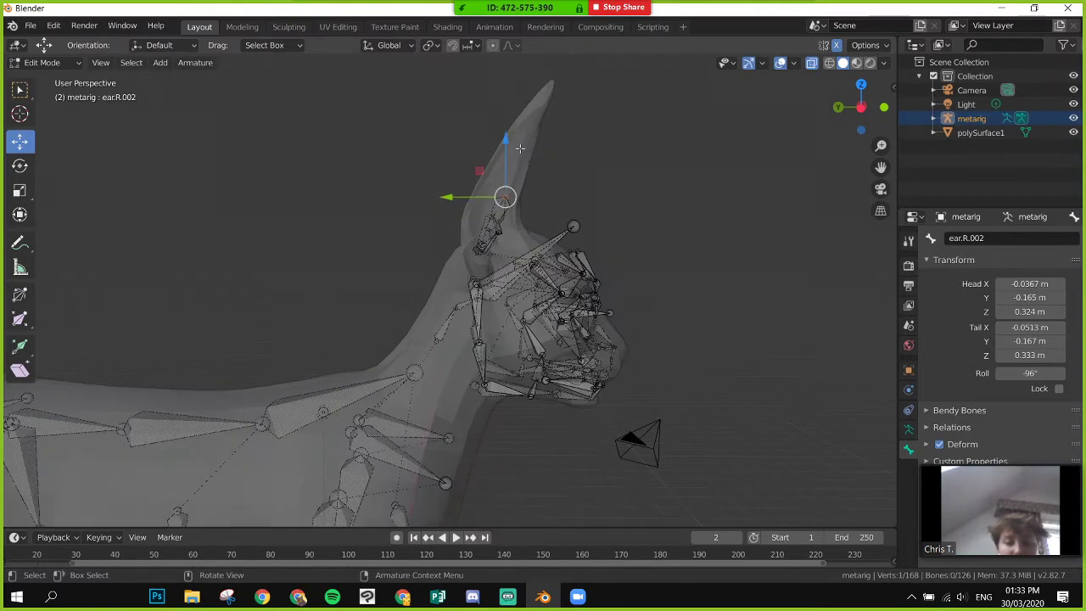
left_click_drag(503, 140, 524, 103)
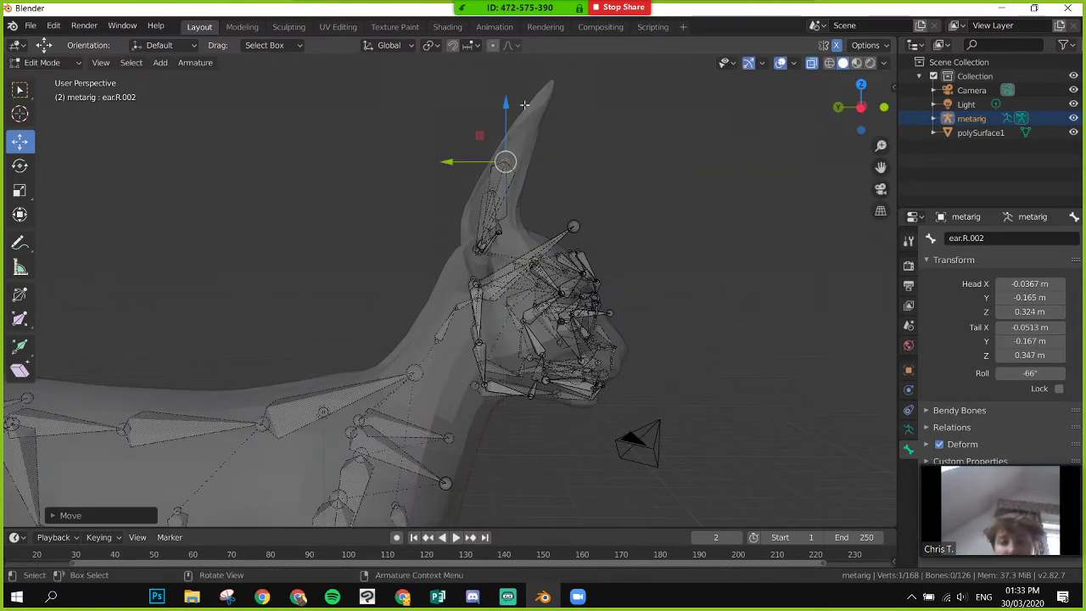
left_click_drag(447, 161, 455, 161)
middle_click_drag(640, 228, 375, 195)
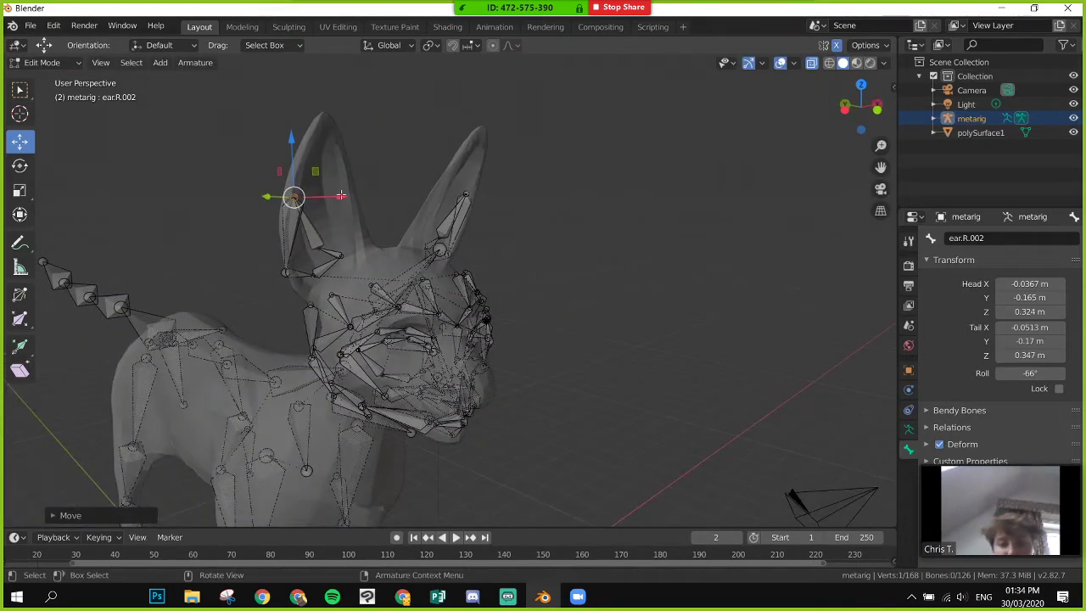
left_click_drag(340, 196, 355, 176)
left_click_drag(316, 143, 312, 87)
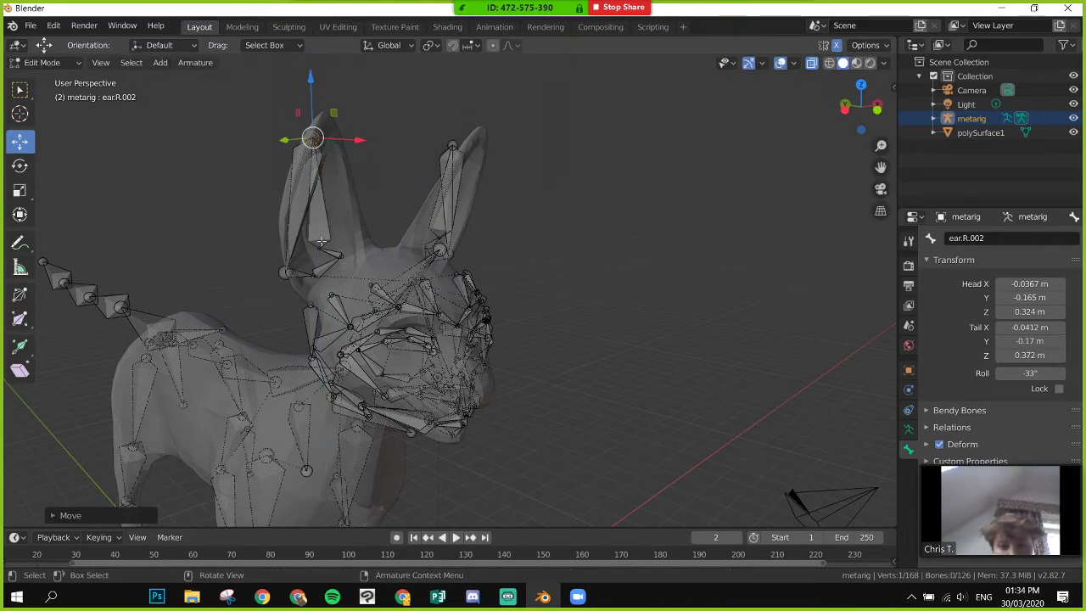
- Move the joint between ear.R.001 and ear.R.002 inward along X to -0.0195 m
left_click(321, 242)
left_click(319, 247)
left_click_drag(360, 244, 407, 252)
- Try to move the tail of ear.R inward along X to -0.0172 m and undo the move
left_click(340, 256)
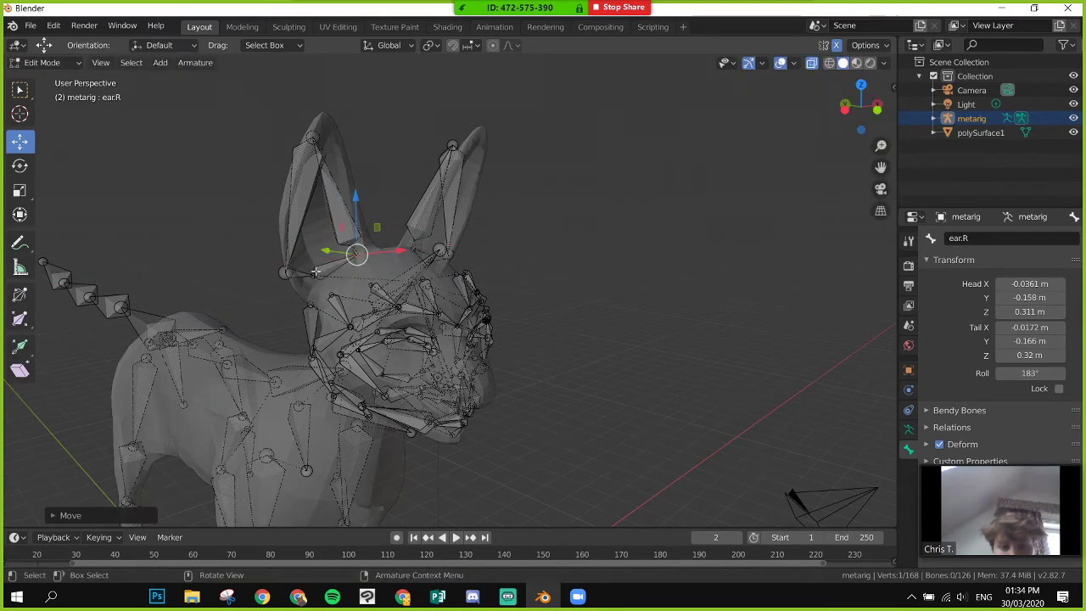
left_click_drag(314, 243, 316, 242)
left_click(285, 271)
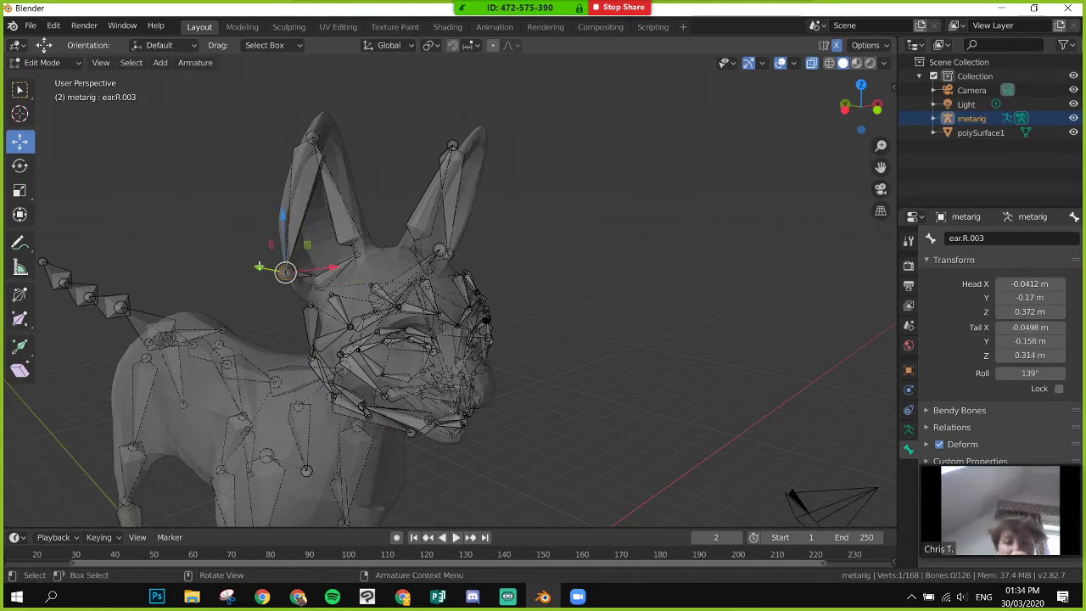
key("ctrl")
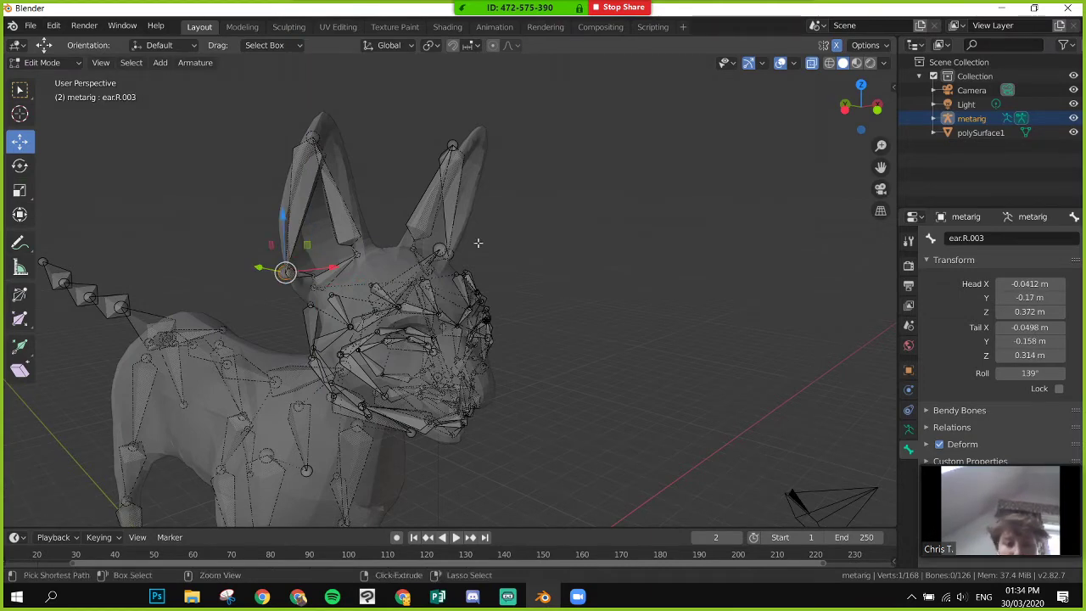
key("bracketleft")
key("bracketleft")
key("bracketleft")
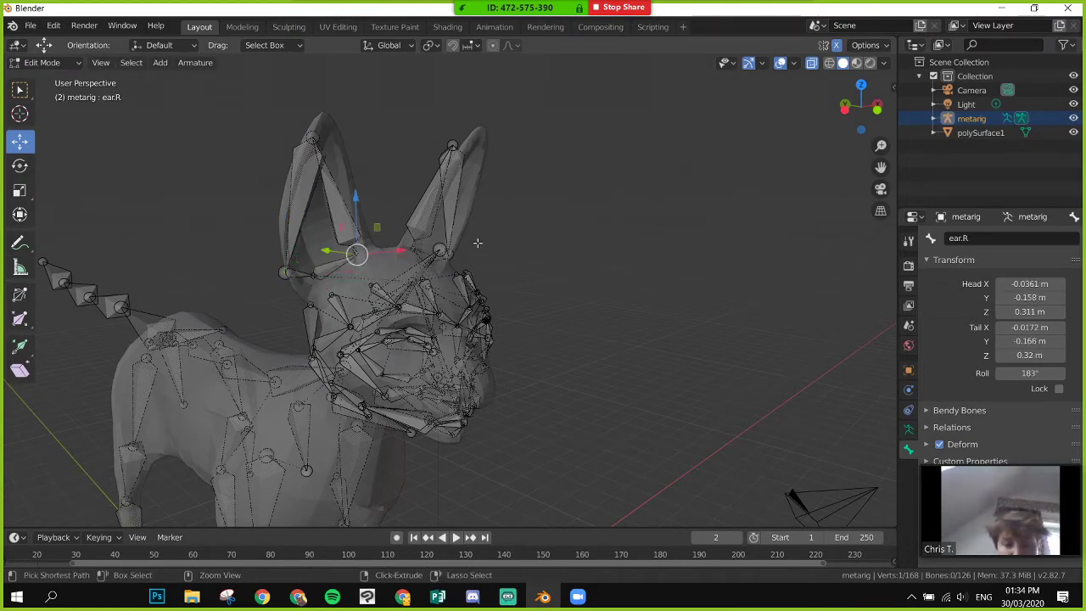
key("bracketright")
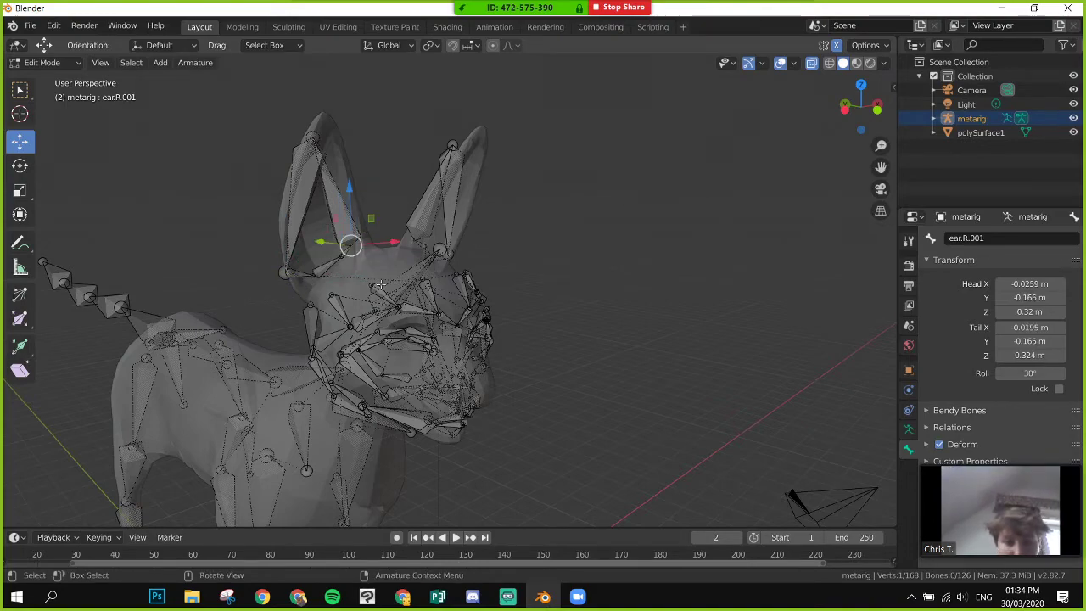
- Try to move the joint between ear.R.004 and ear.R along X and cancel the move
middle_click_drag(478, 242, 437, 317, "alt")
scroll(212, 243, "up", 2)
scroll(438, 316, "up", 2)
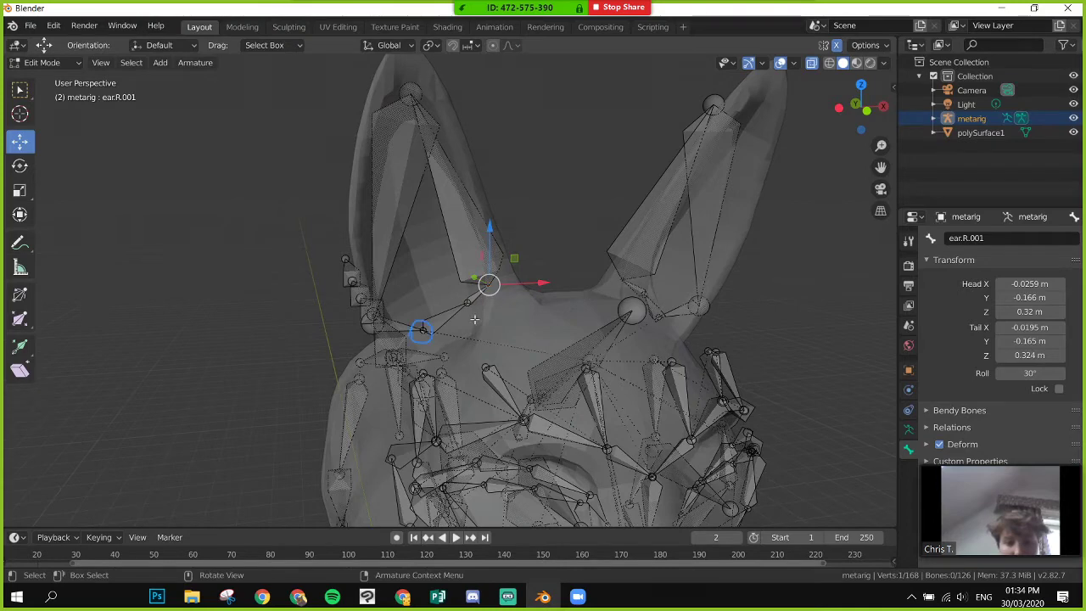
left_click(421, 330)
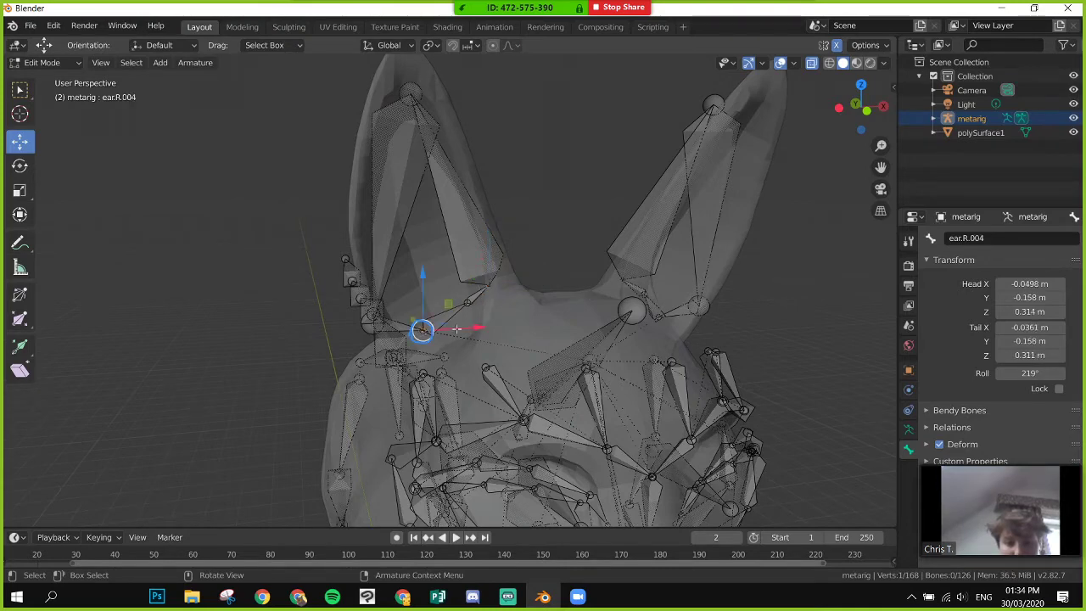
left_click_drag(456, 329, 456, 327)
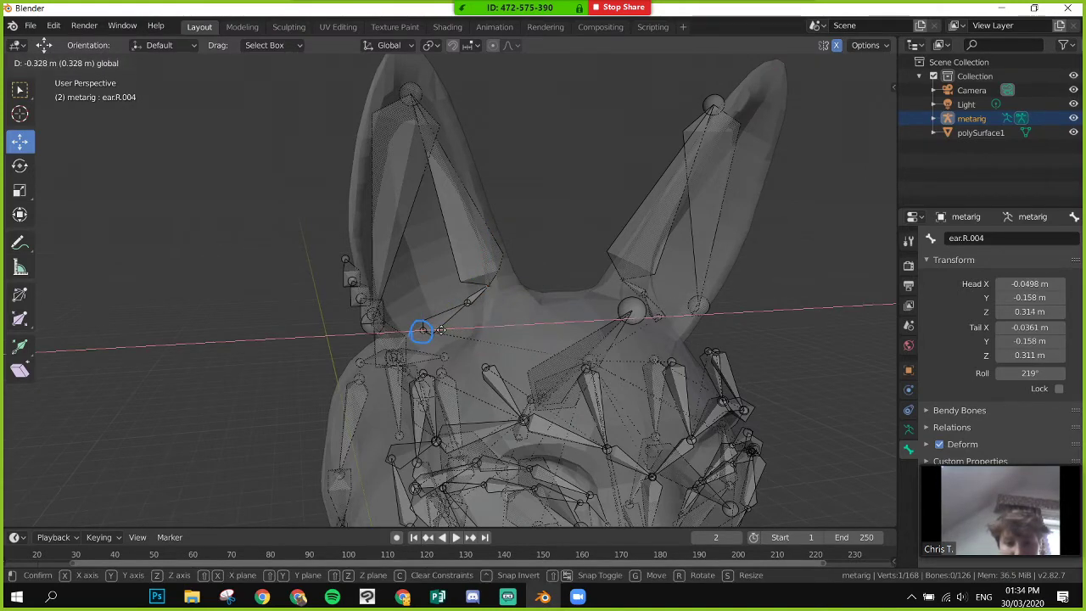
right_click(440, 329)
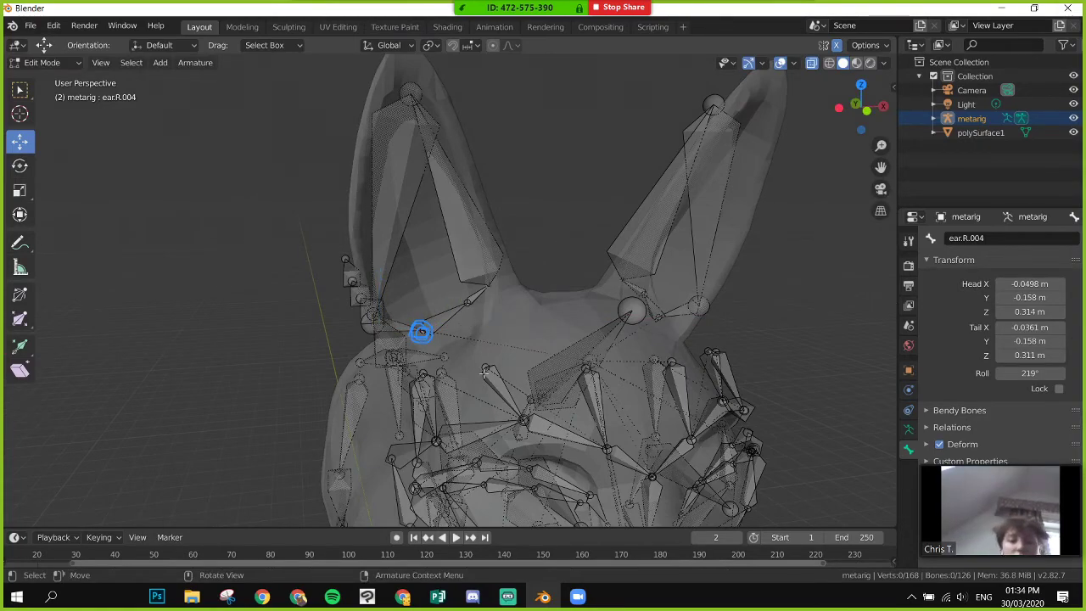
middle_click_drag(484, 370, 442, 368)
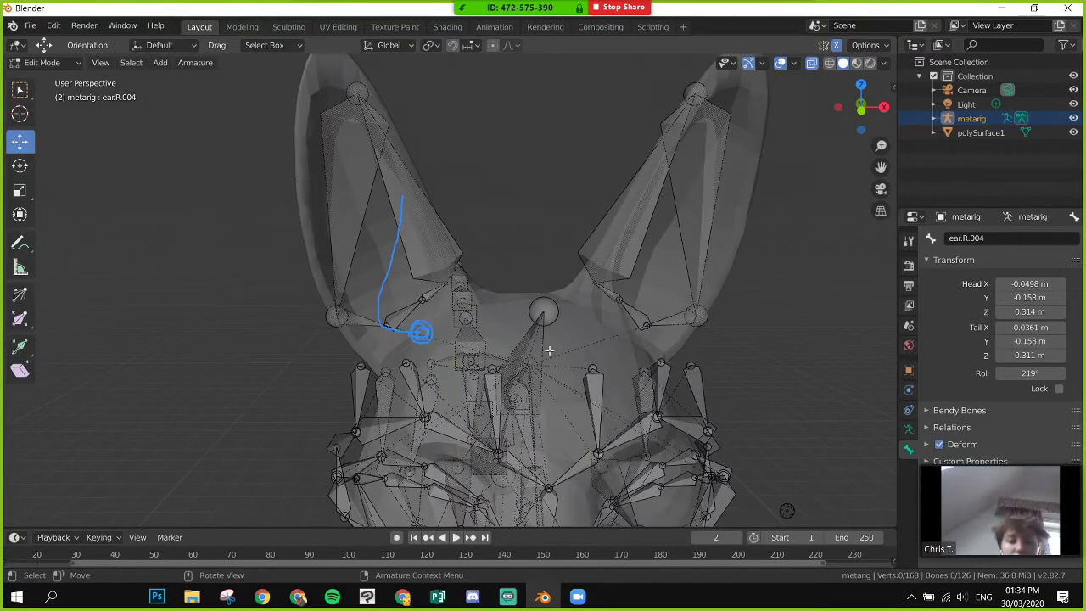
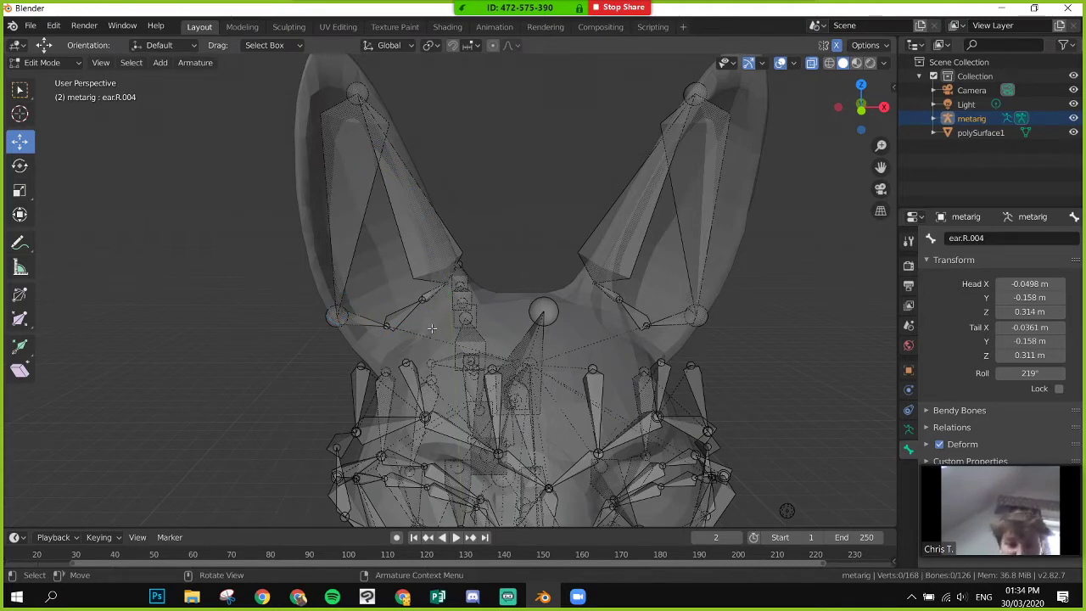
- Move the joint between ear.R.004 and ear.R inward along X, and the tail of ear.R.003 inward to X -0.0432 m
left_click(383, 326)
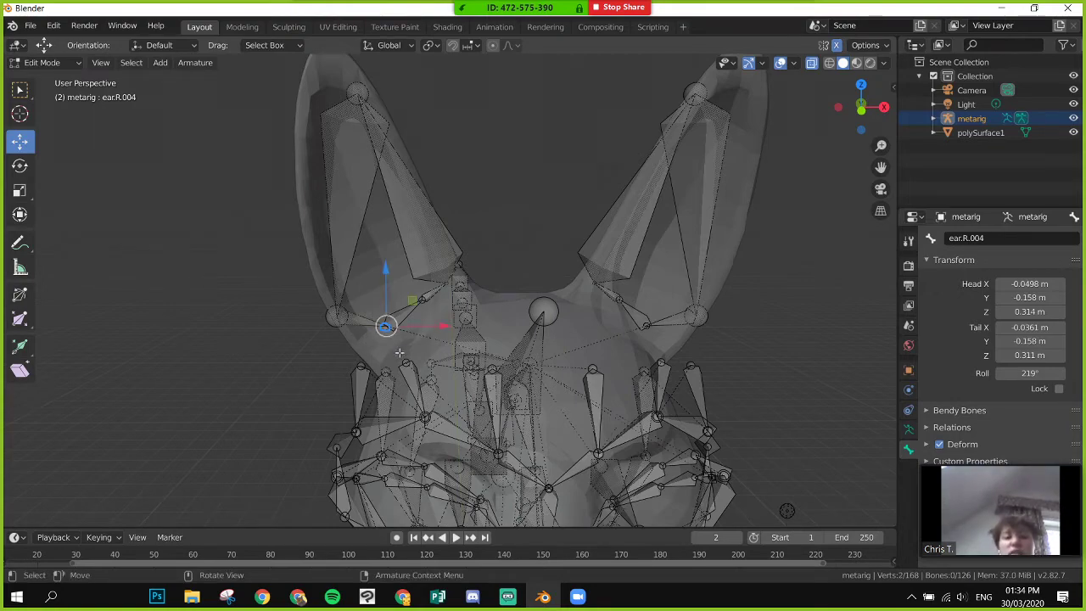
middle_click_drag(386, 350, 475, 336)
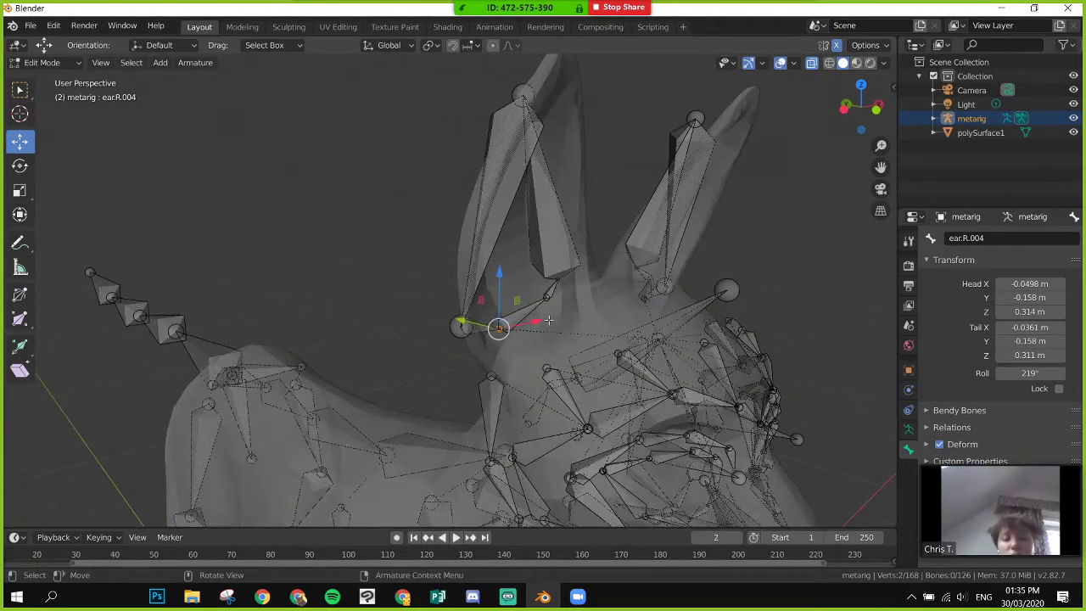
left_click_drag(539, 320, 562, 316)
left_click(468, 323)
key("g")
key("x")
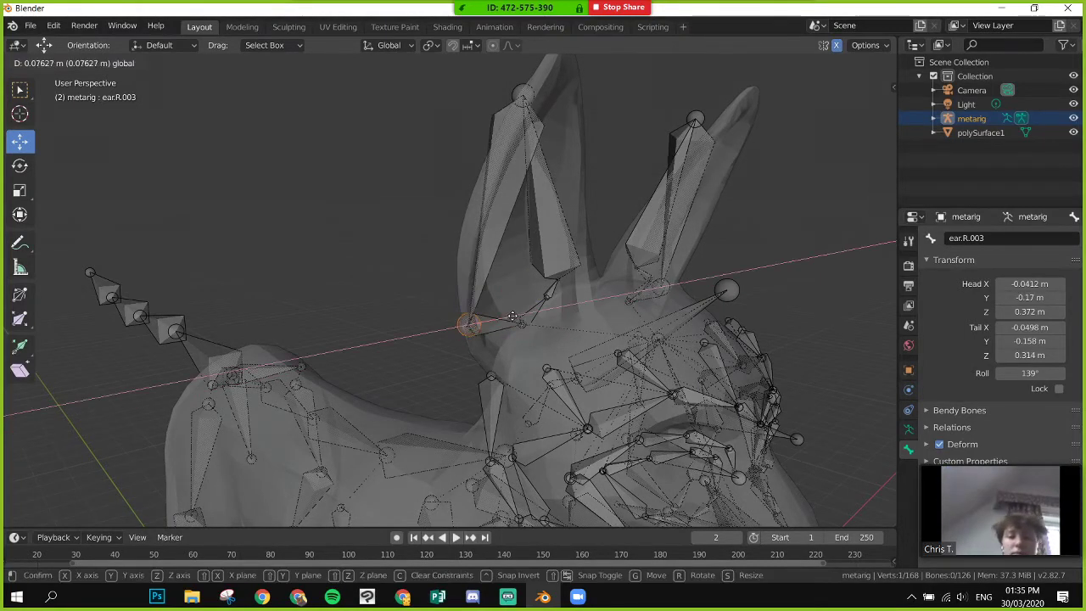
left_click(522, 311)
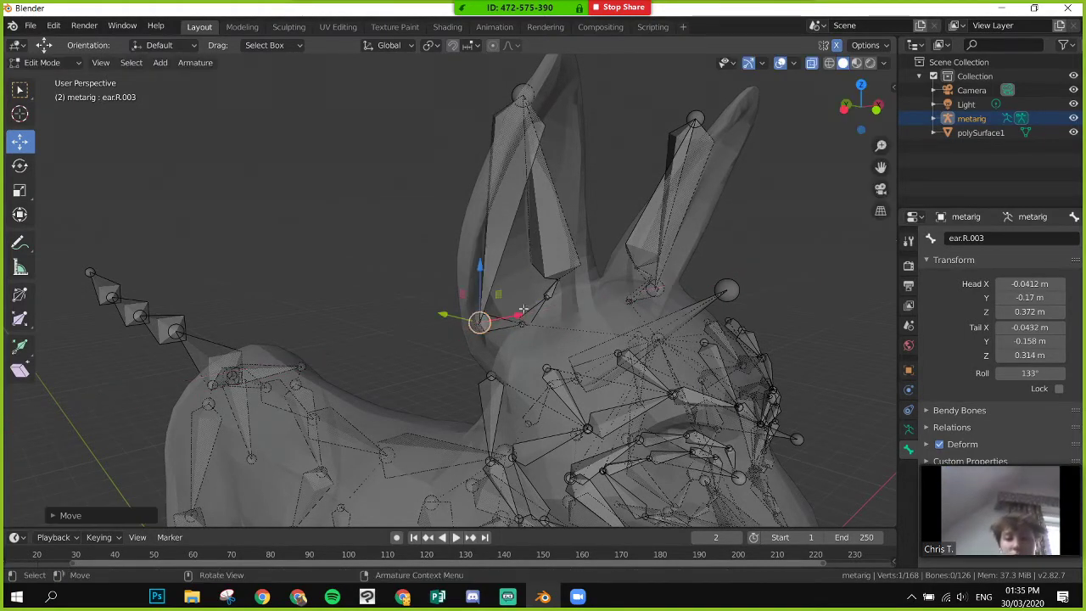
- Move the tail of ear.R.002 forward along Y to -0.183 m, toward the mesh's ear tip
left_click(522, 95)
middle_click_drag(485, 118, 582, 127)
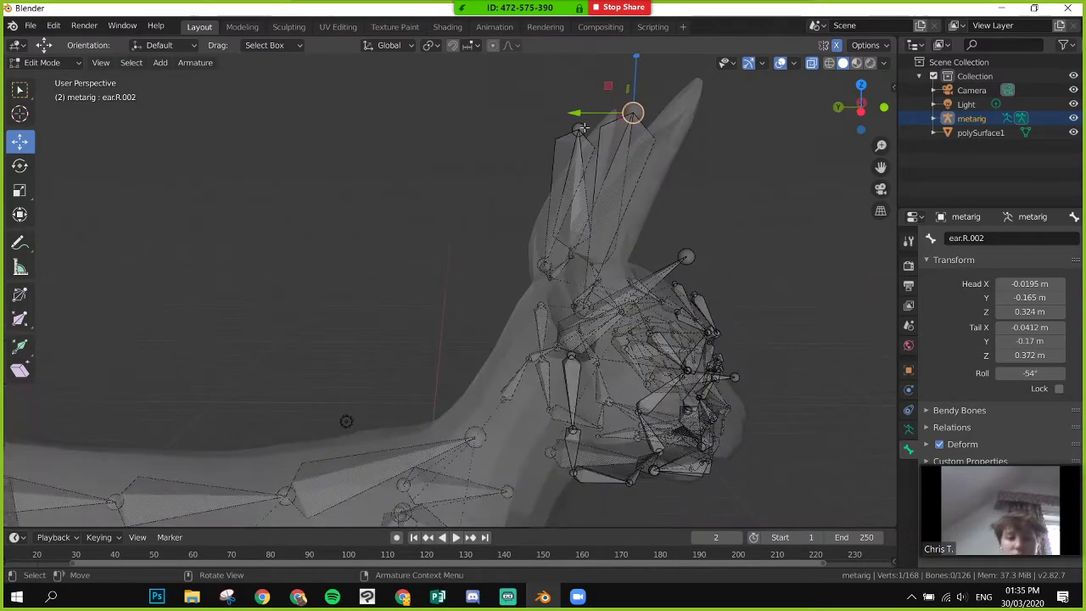
left_click_drag(576, 111, 604, 120)
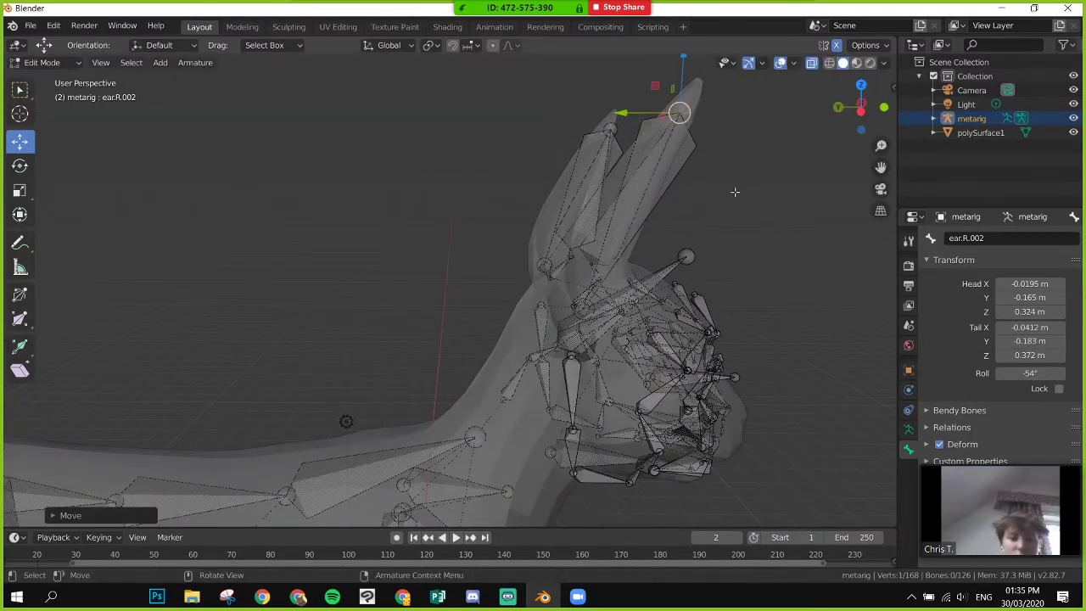
- Move the tail of ear.R.002 outward along X to -0.0452 m, and the tail of ear.R inward to X -0.0216 m
middle_click_drag(735, 189, 407, 116)
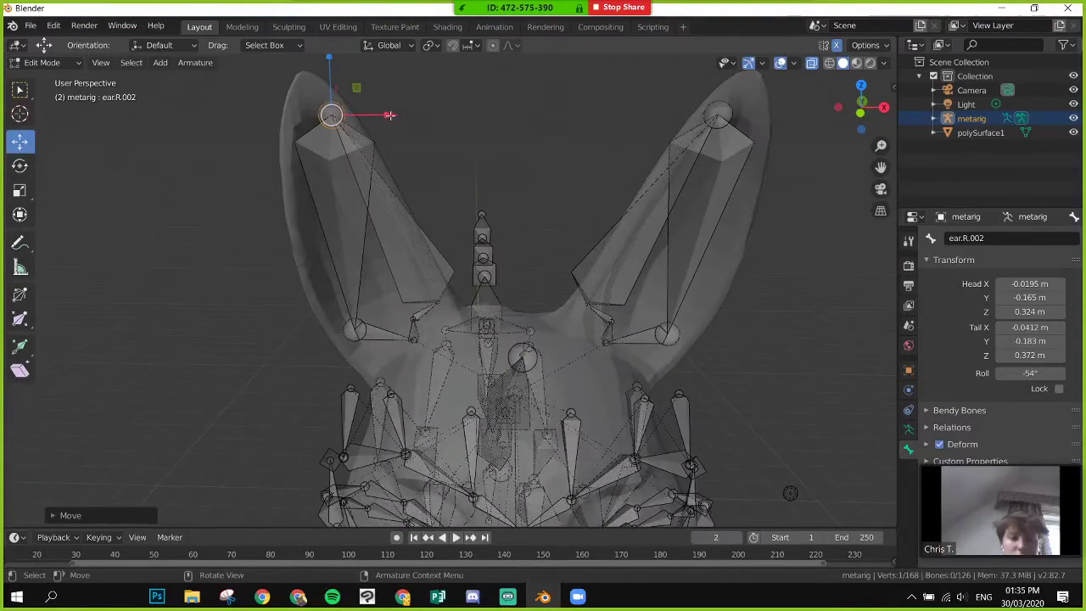
left_click_drag(388, 115, 370, 120)
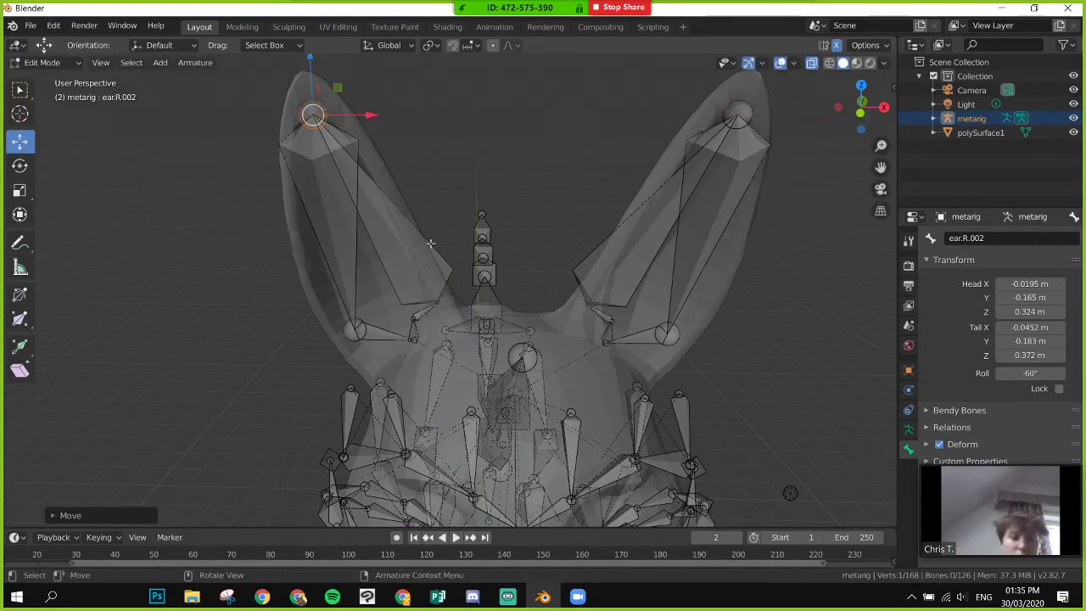
left_click(438, 302)
left_click(411, 318)
middle_click_drag(411, 318, 437, 290)
left_click_drag(464, 273, 481, 272)
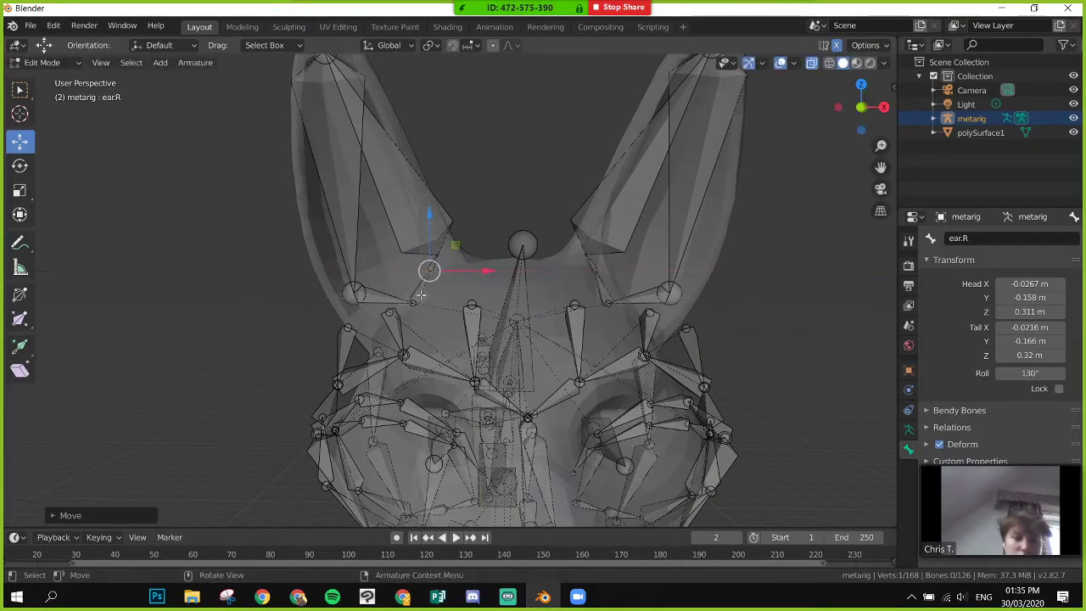
- Lower the tail of spine.006 along Z to 0.308 m, inside the top of the head
left_click(356, 294)
middle_click_drag(411, 295, 507, 220)
left_click(533, 197)
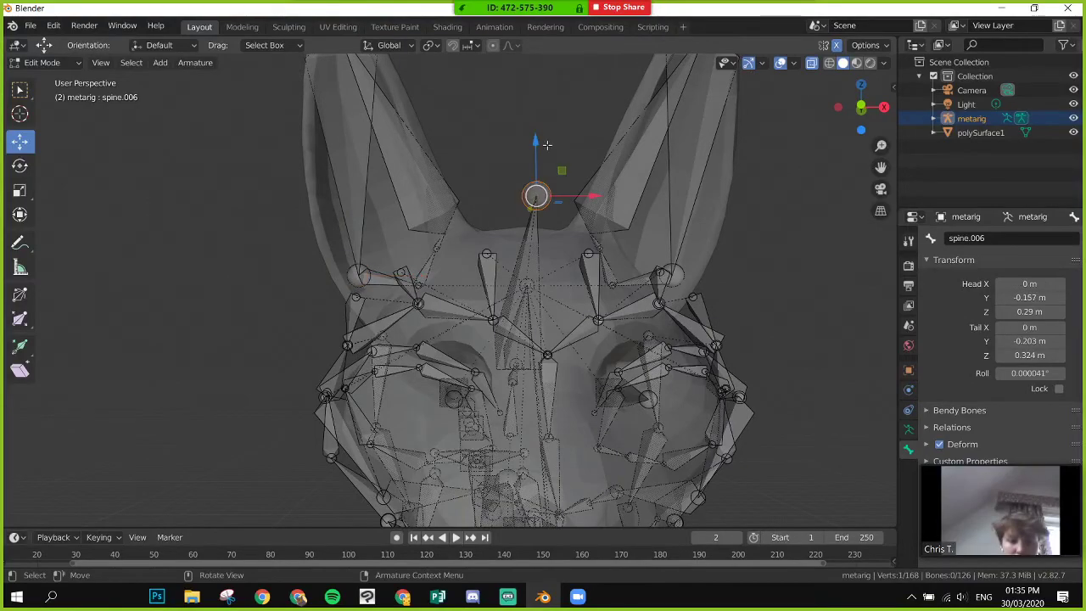
left_click_drag(535, 140, 530, 212)
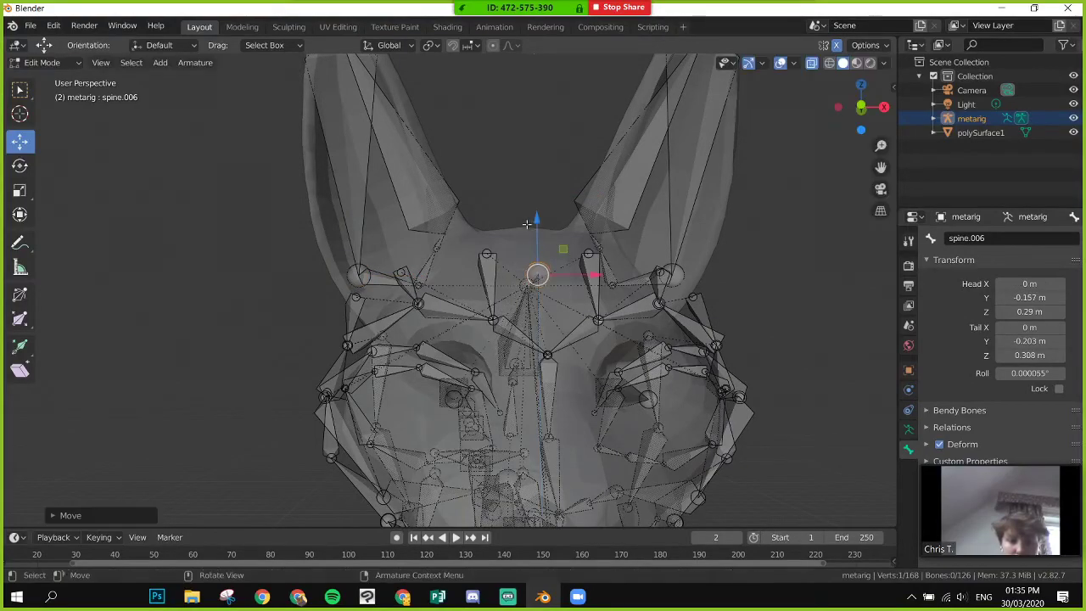
- Try to move the tail of nose.001 alone forward along Y to -0.229 m
middle_click_drag(529, 212, 665, 274)
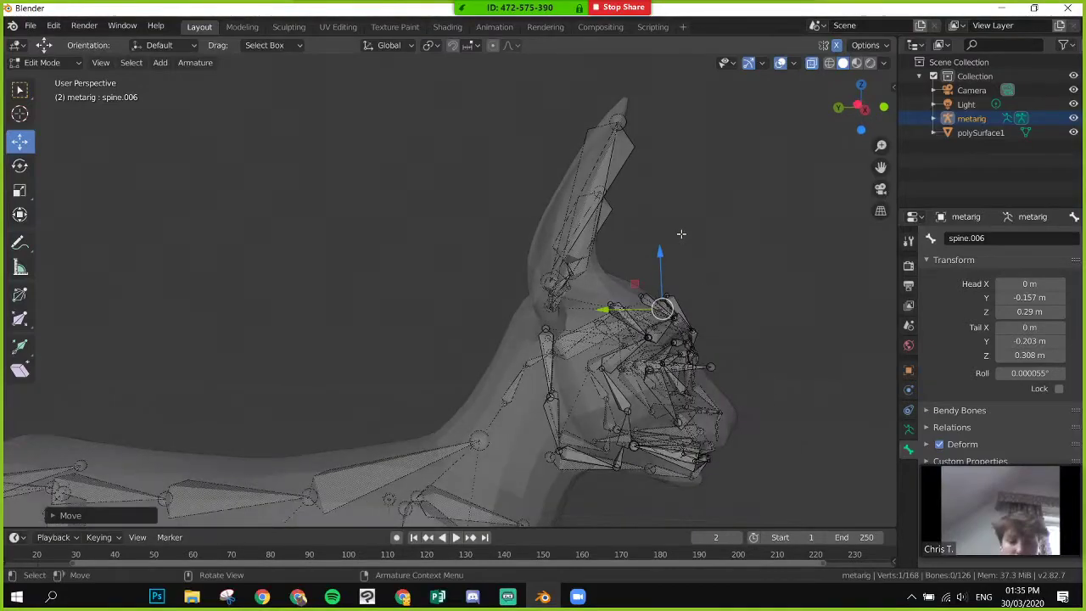
middle_click_drag(681, 321, 599, 262)
scroll(599, 262, "up", 4)
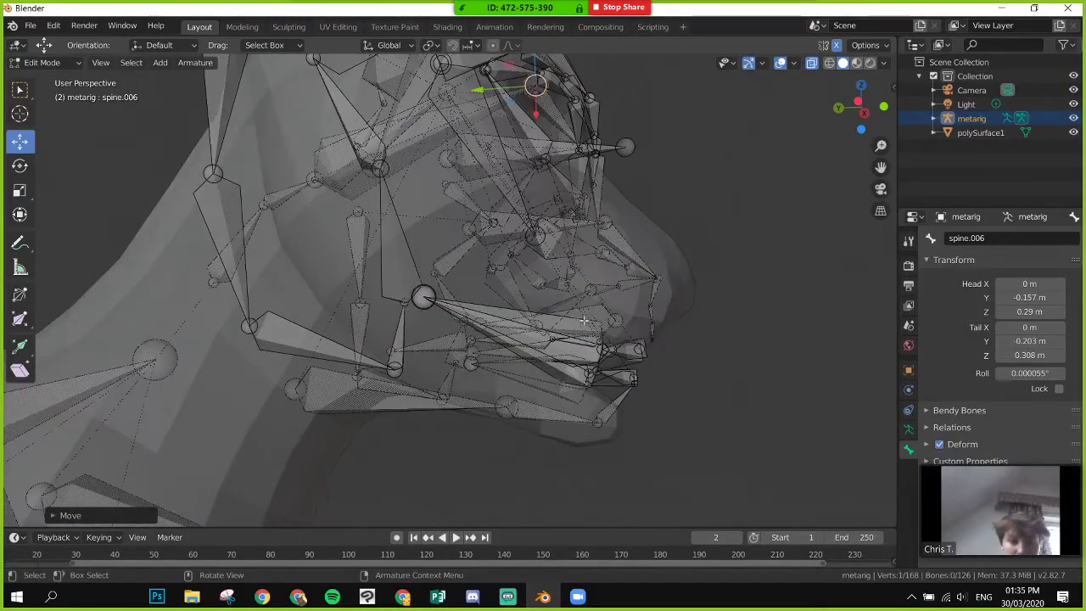
left_click(657, 280)
middle_click_drag(730, 294, 637, 301)
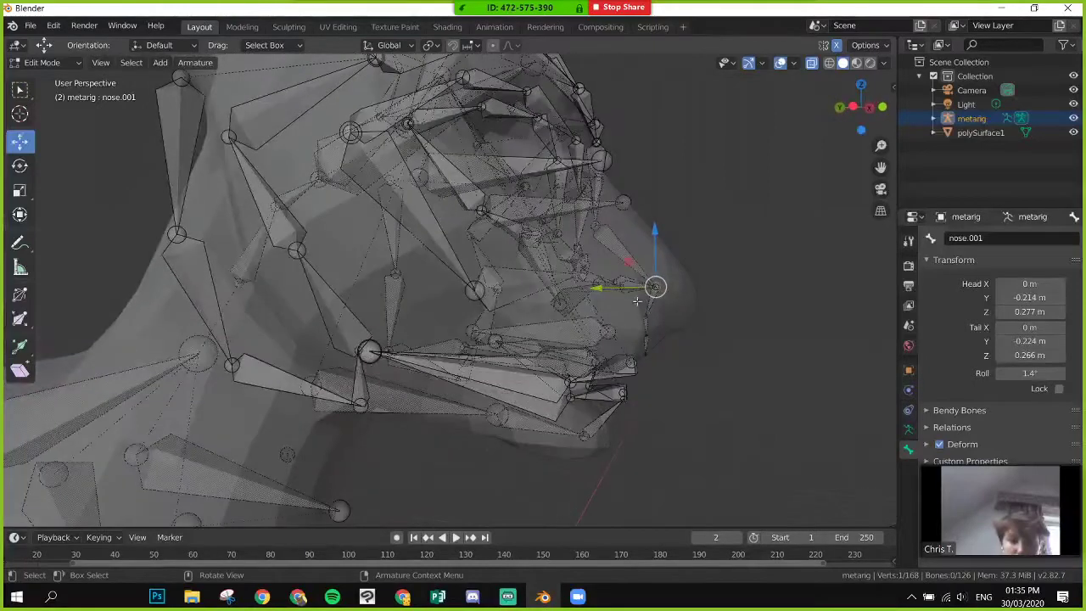
left_click_drag(598, 288, 679, 301)
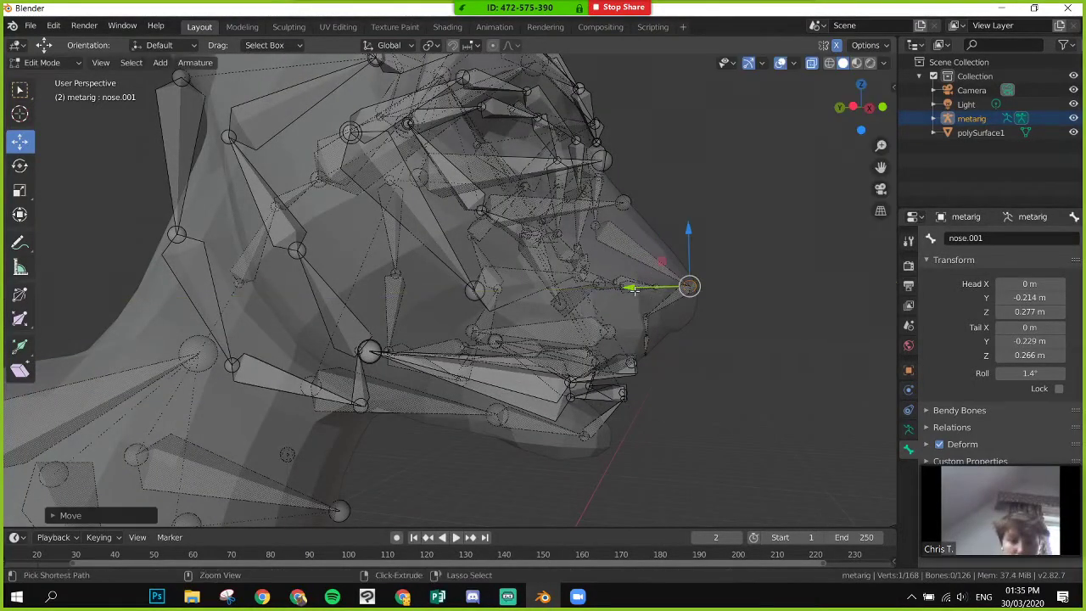
- Move the whole joint at the tail of nose.001 forward to Y -0.229 m and down to Z 0.264 m
left_click(662, 287)
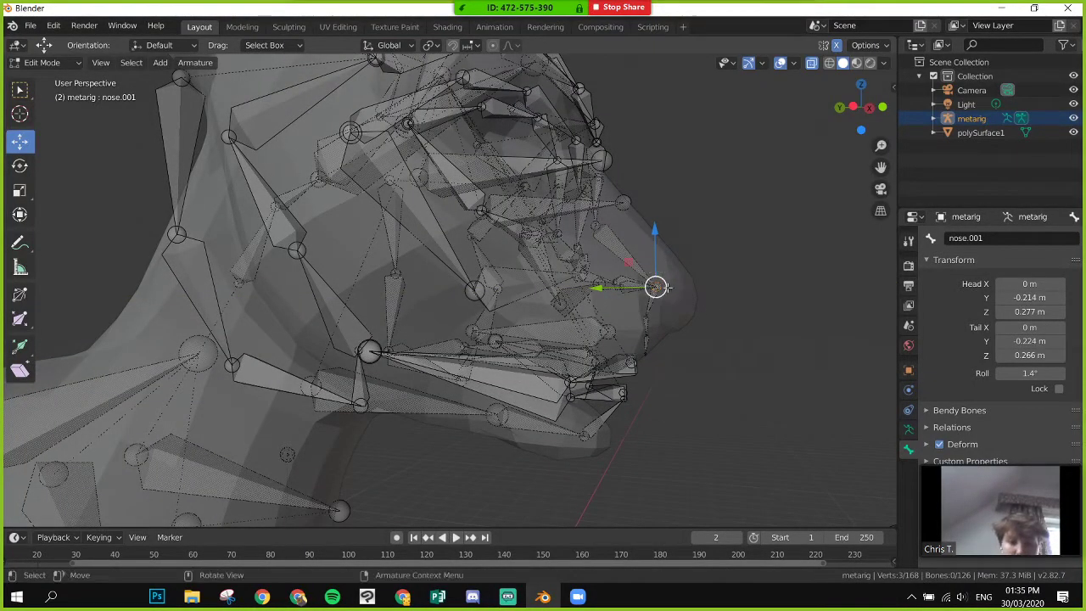
left_click_drag(607, 288, 638, 288)
left_click_drag(684, 236, 659, 288)
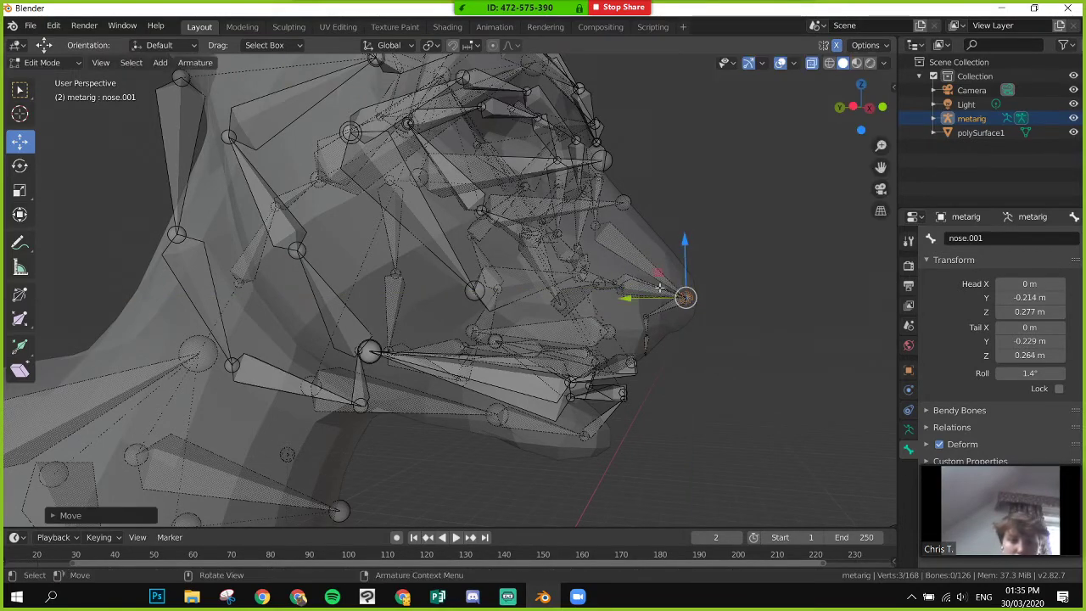
- Move the front joint of the lower lip bones down and back, onto the tip of the mesh's lower jaw
left_click(621, 393)
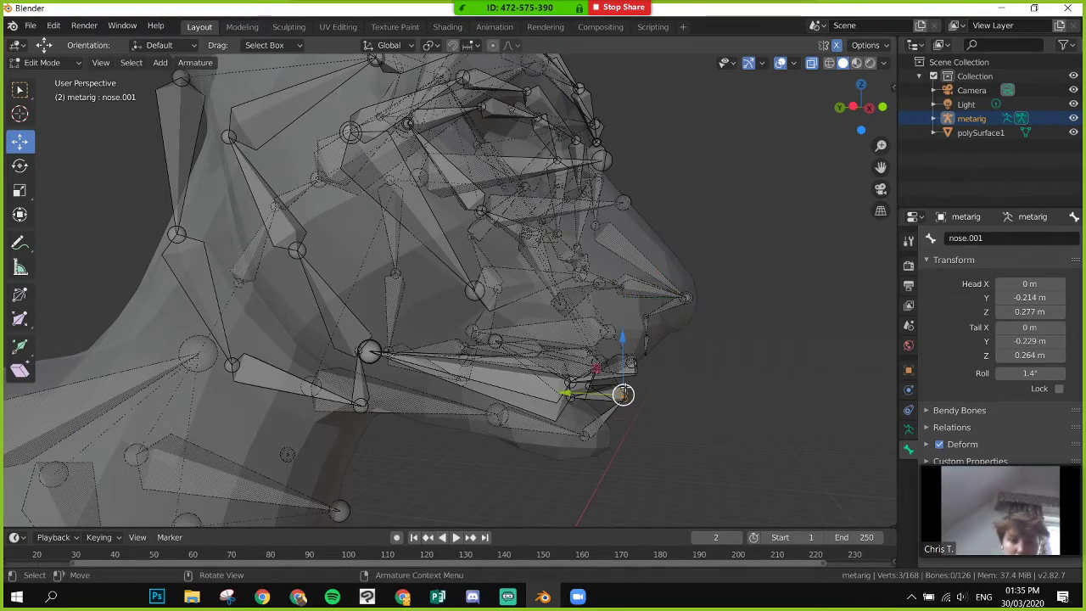
left_click_drag(623, 345, 622, 367)
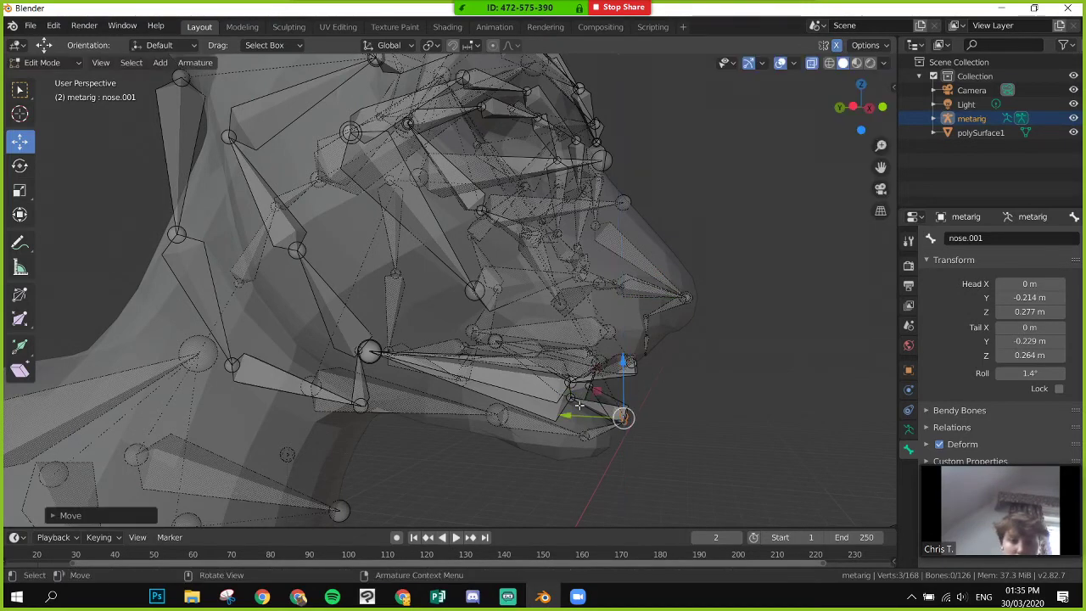
left_click_drag(567, 415, 597, 390)
key("z")
key("Escape")
key("ctrl+z")
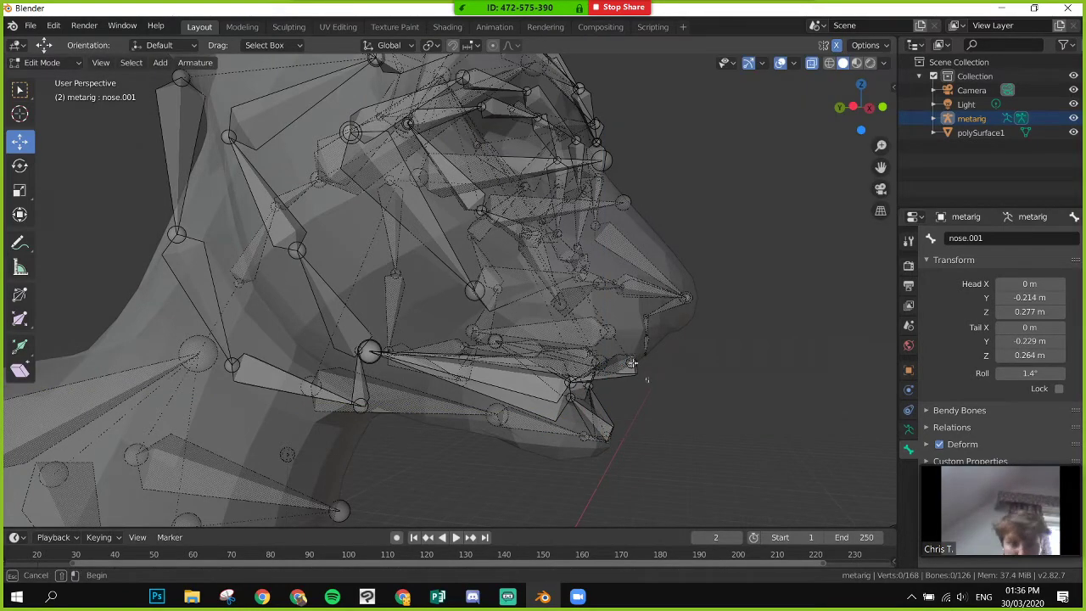
- Move the front joint of the upper lip bones up to Z 0.257 m and forward to Y -0.221 m
key("g")
left_click(626, 354)
left_click_drag(628, 312, 631, 286)
left_click_drag(585, 342, 594, 348)
- Examine how the nose, lip and teeth bones sit inside the mesh's muzzle from several angles
middle_click_drag(593, 348, 423, 390)
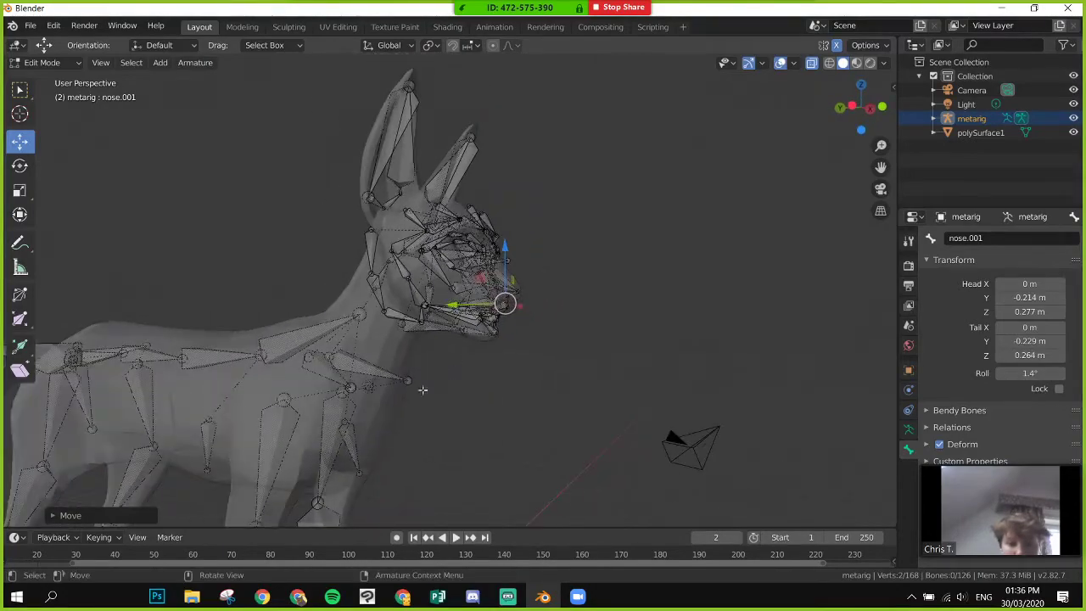
scroll(438, 358, "up", 4)
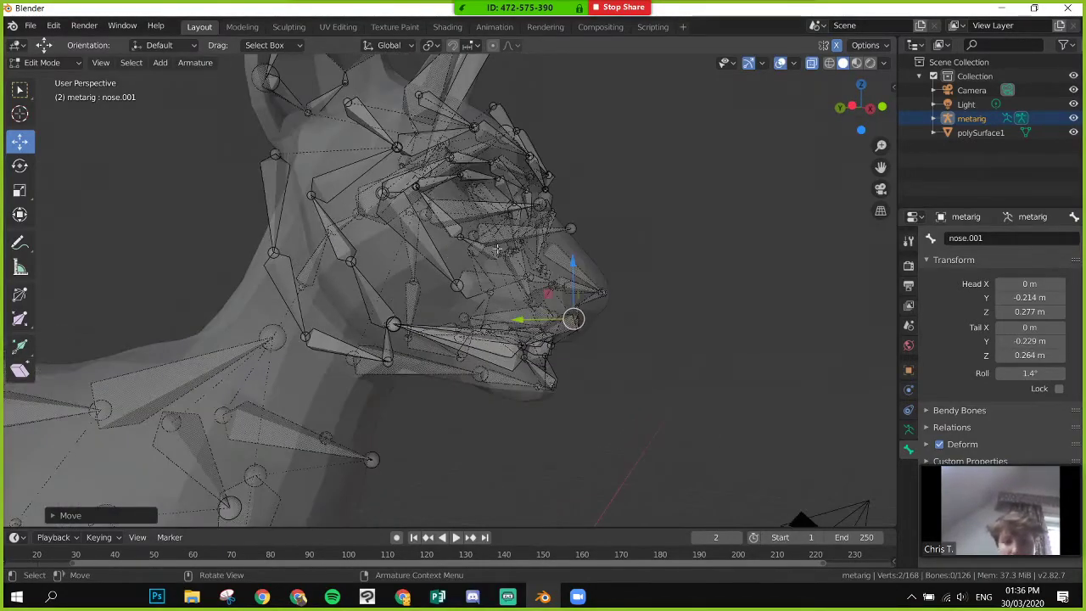
mouse_move(654, 303)
middle_mouse_down()
mouse_move(561, 373)
mouse_move(749, 442)
mouse_move(591, 306)
mouse_move(645, 313)
mouse_move(644, 274)
mouse_move(608, 296)
mouse_move(662, 315)
middle_mouse_up()
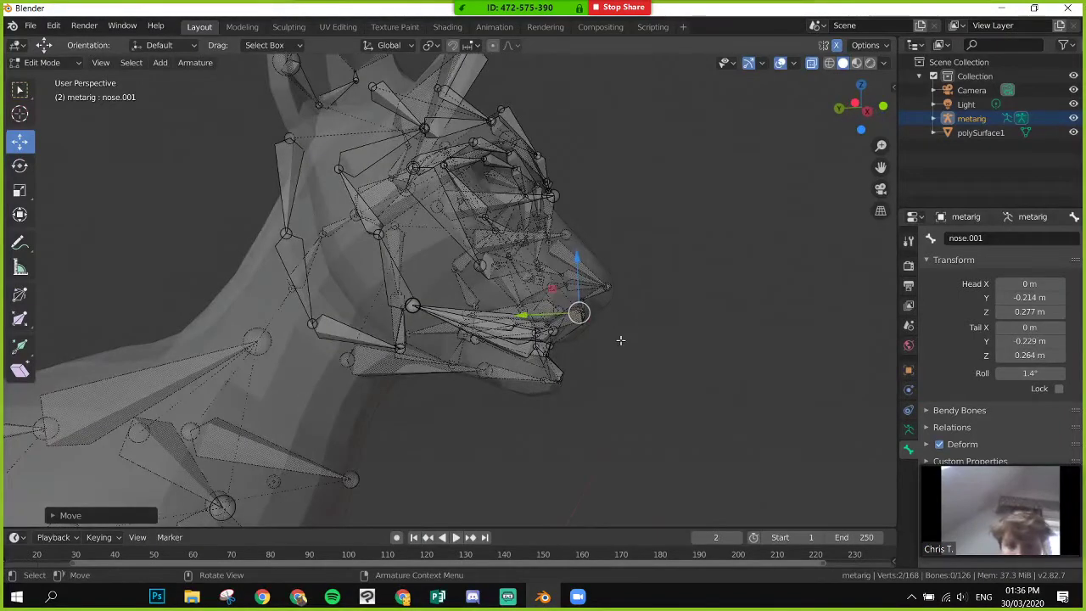
scroll(624, 320, "up", 2)
left_click(651, 318)
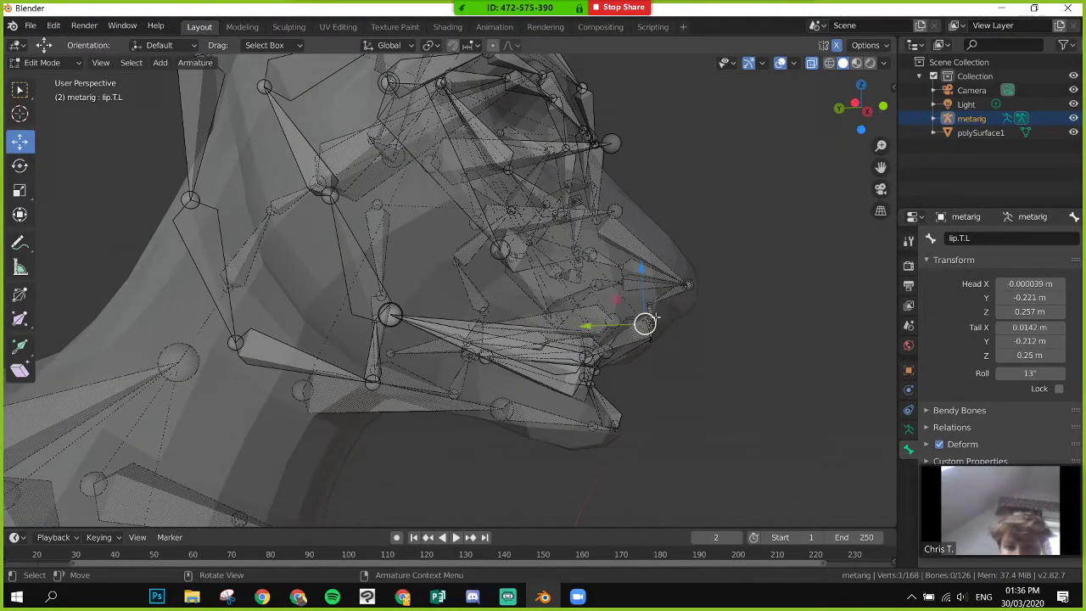
left_click(685, 285)
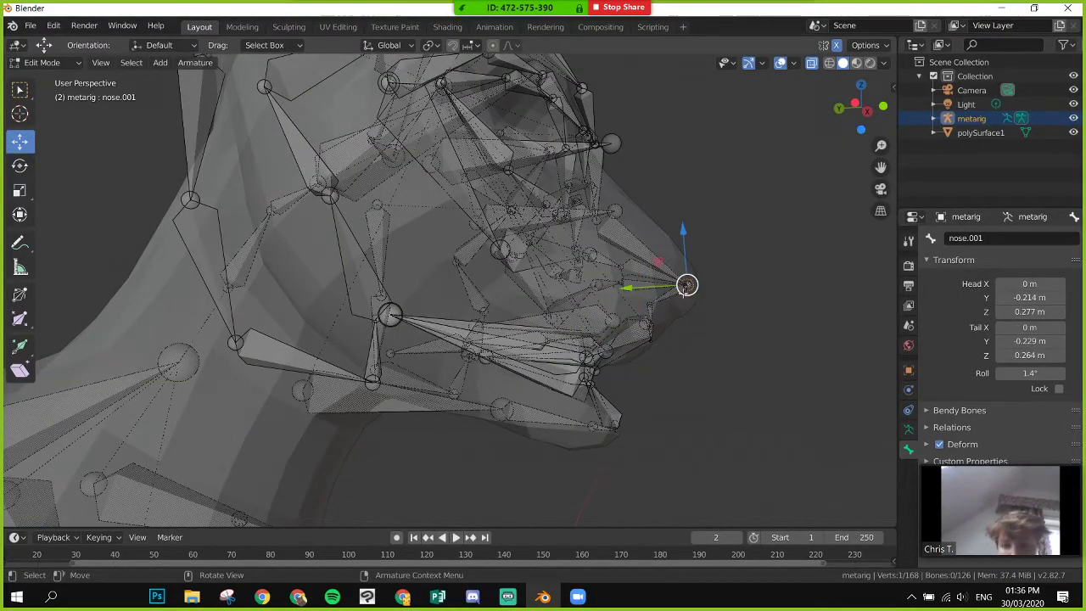
left_click(647, 323)
middle_click_drag(695, 323, 631, 332)
left_click(607, 300)
left_click(613, 330)
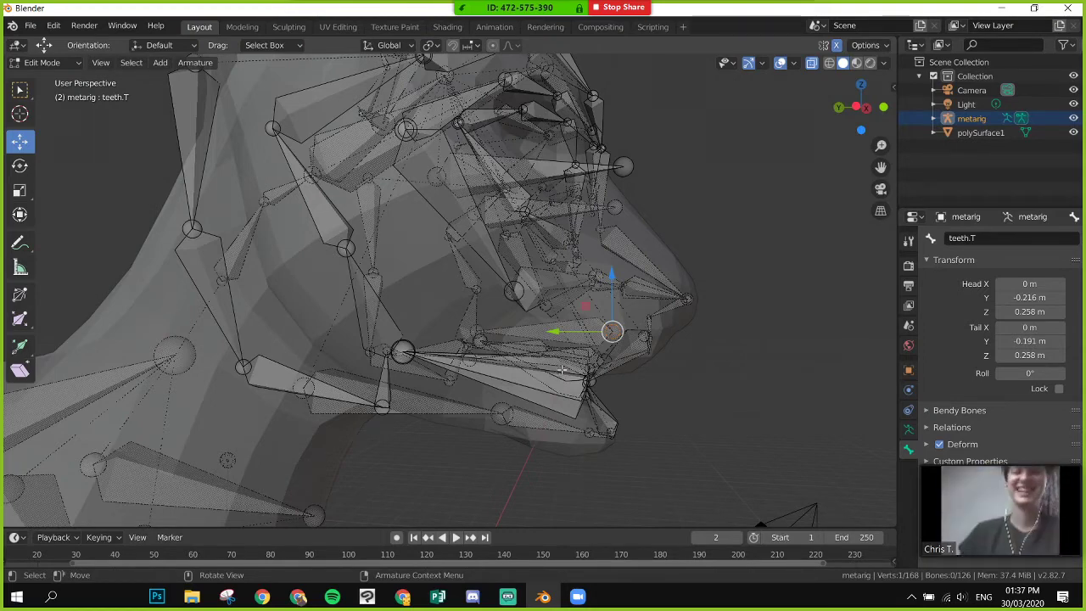
left_click(557, 405)
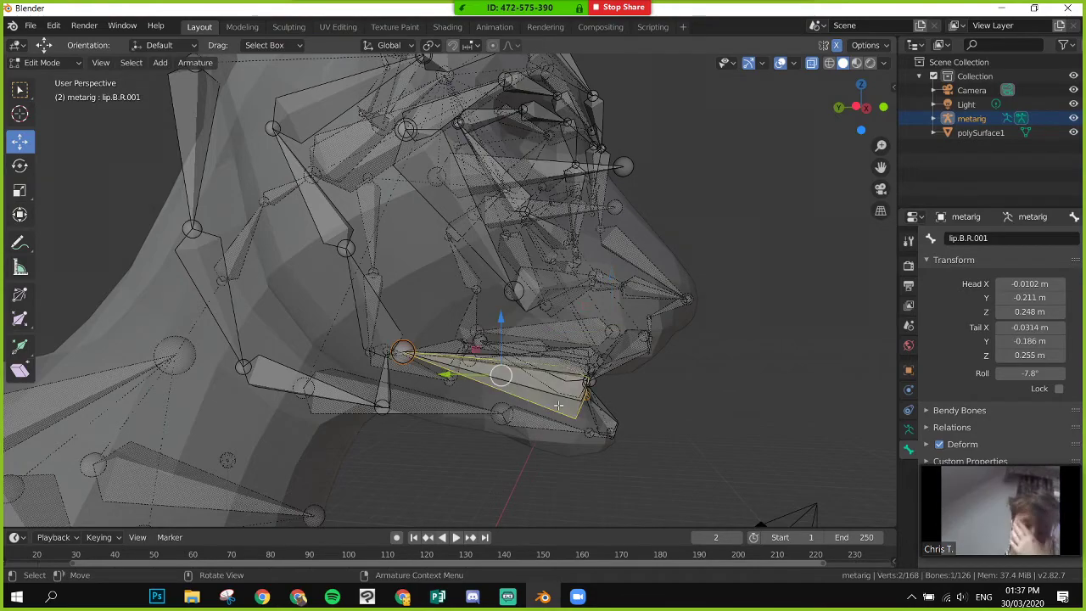
left_click(640, 510)
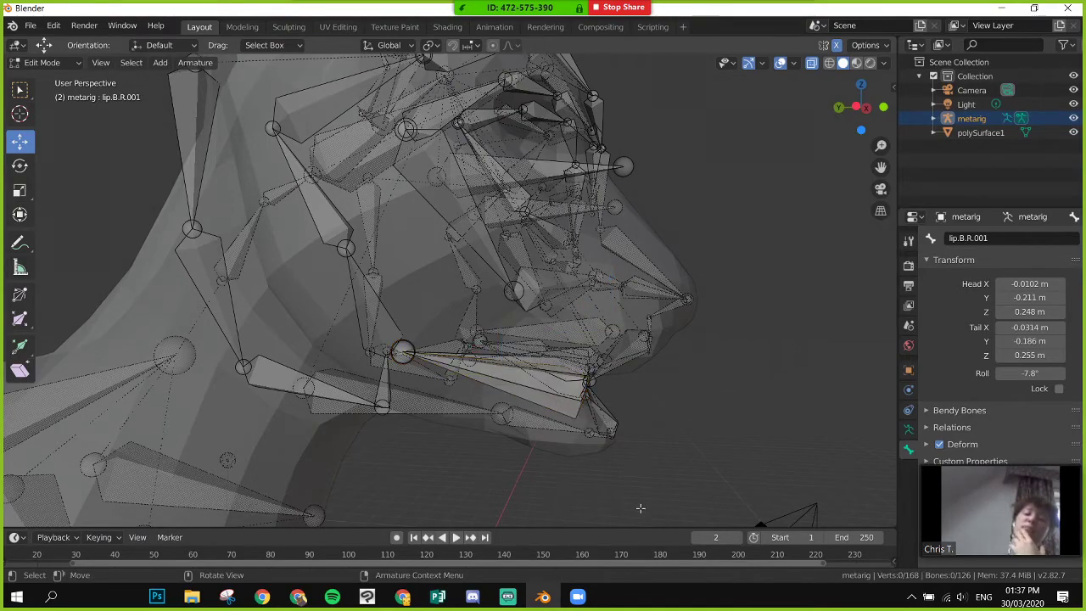
middle_click_drag(630, 444, 554, 434)
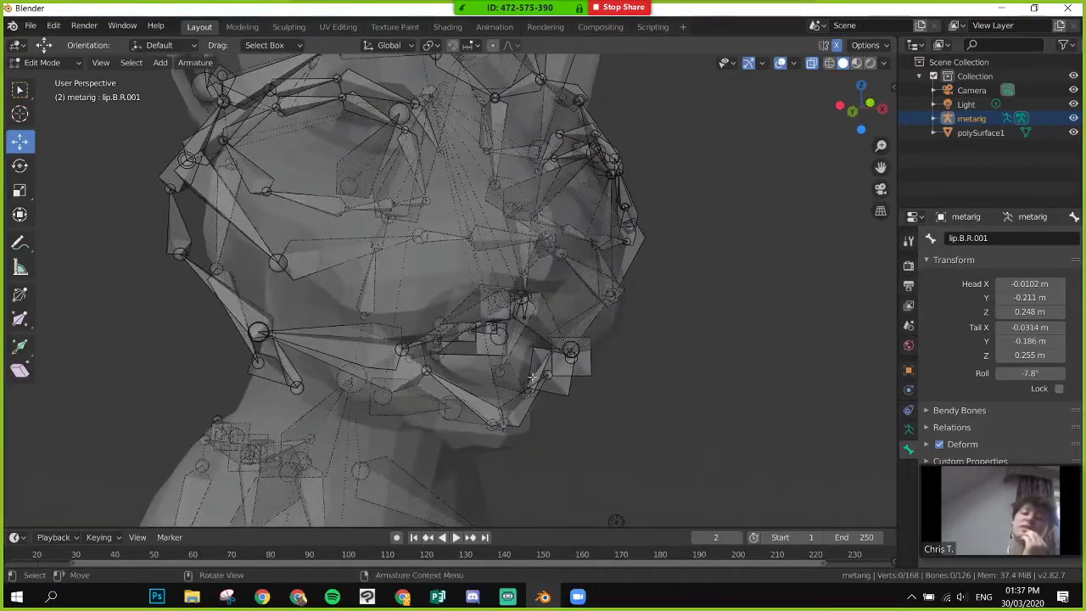
- Delete the lower teeth bone teeth.B from the metarig
left_click(481, 346)
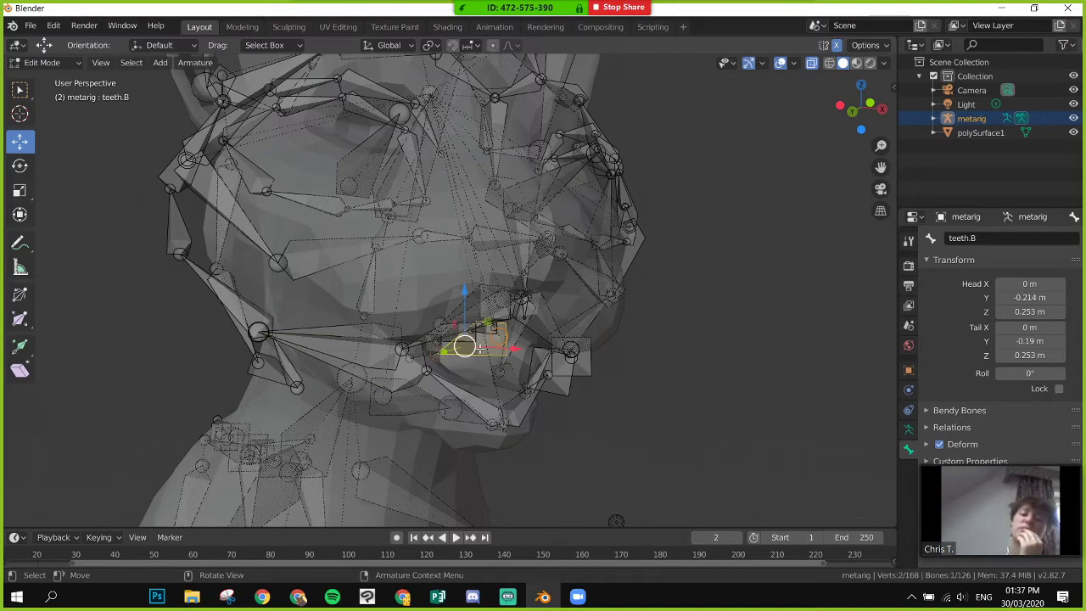
left_click(466, 312, "ctrl")
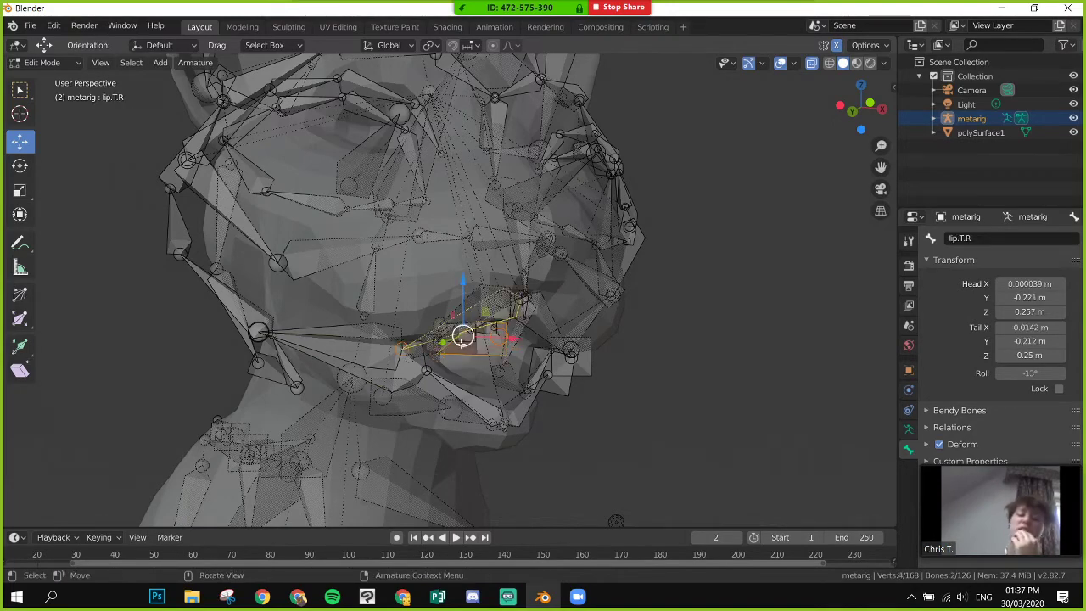
left_click(479, 344)
left_click(480, 344)
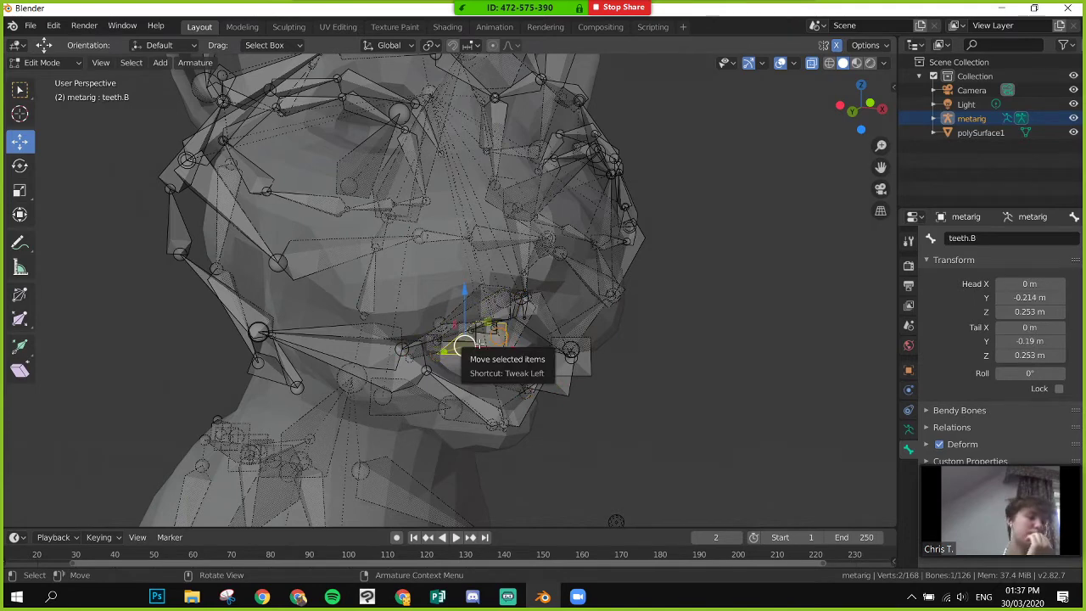
key("x")
left_click(476, 348)
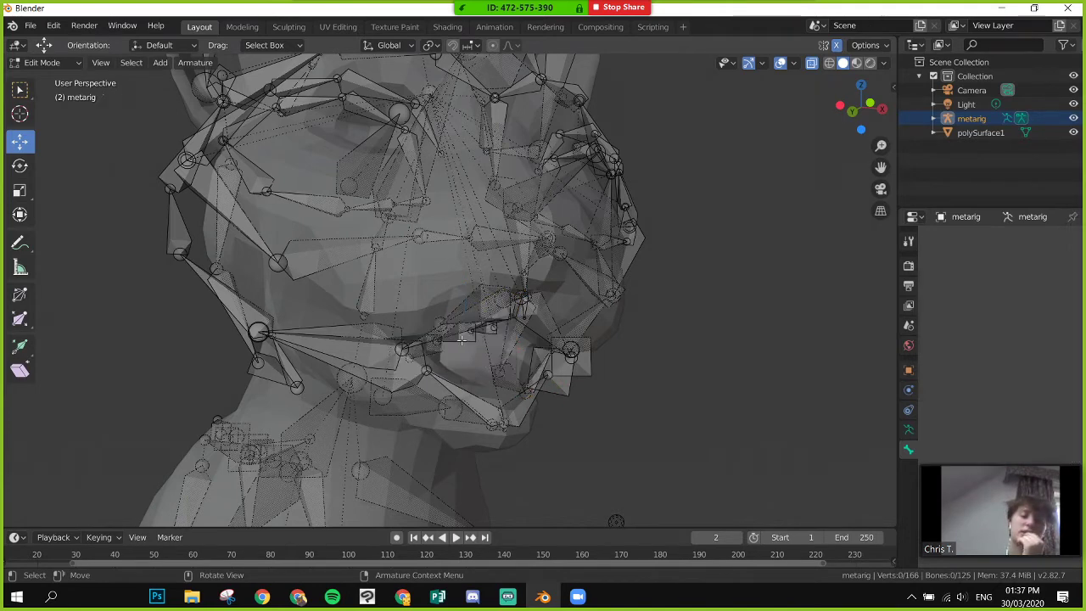
- Delete the tongue.001 and tongue bones from inside the mouth
left_click(463, 338)
key("x")
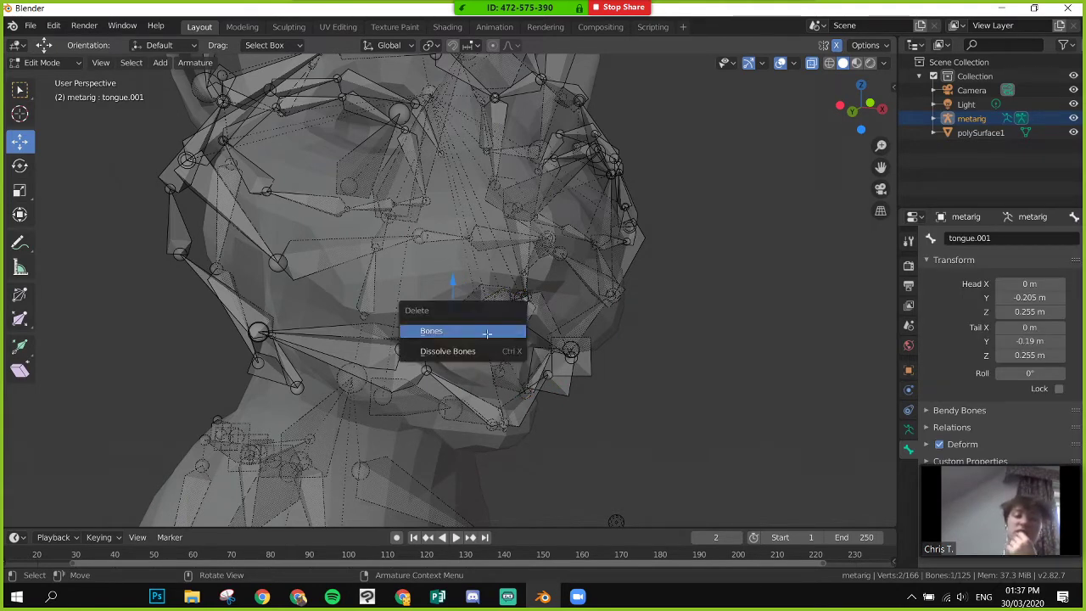
left_click(487, 333)
left_click(491, 325)
key("x")
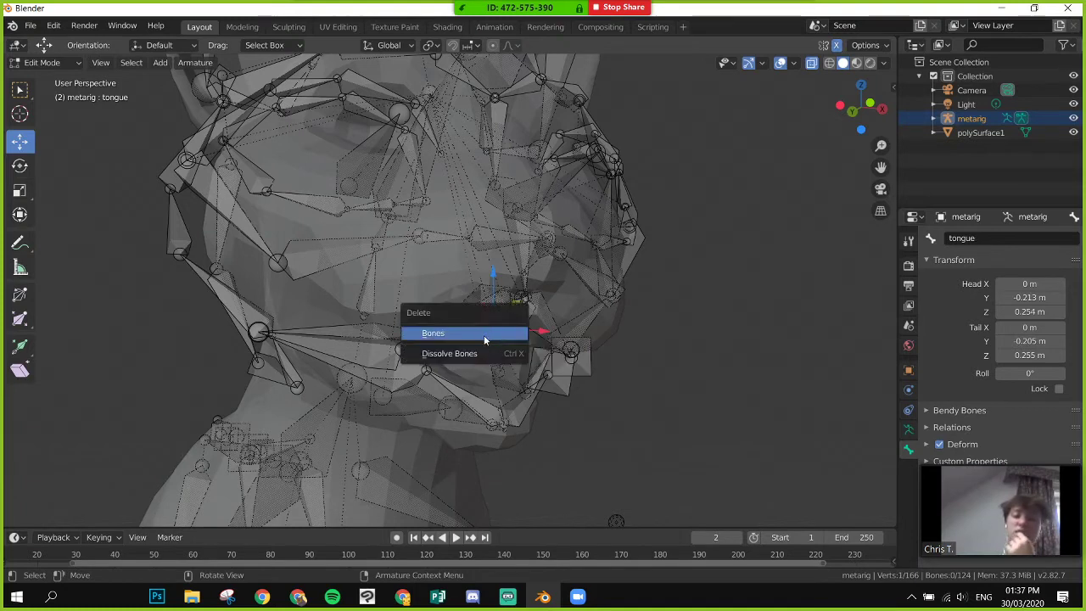
left_click(484, 333)
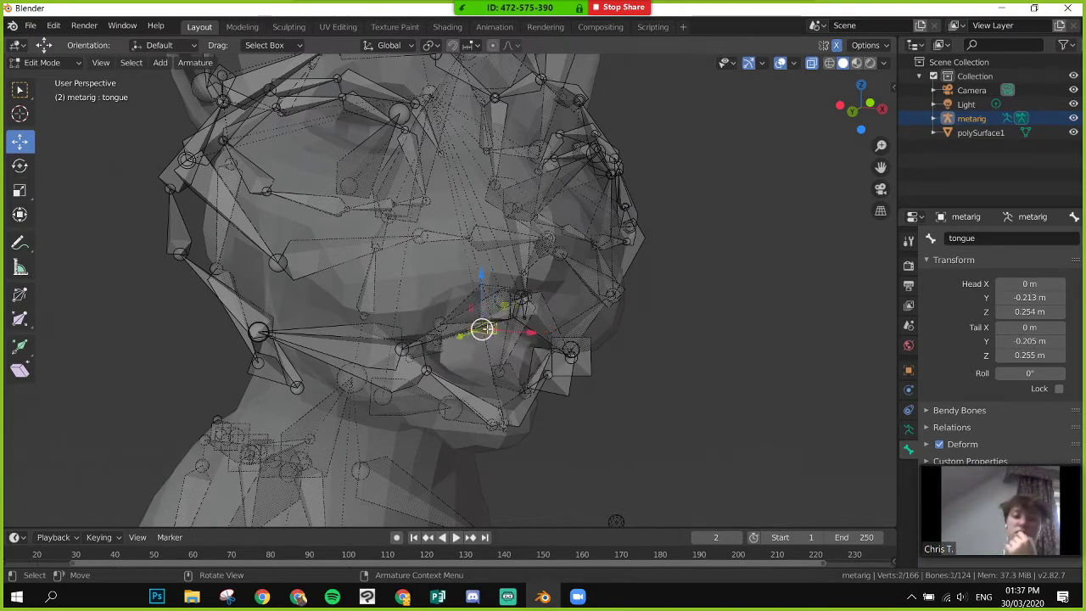
key("x")
left_click(486, 330)
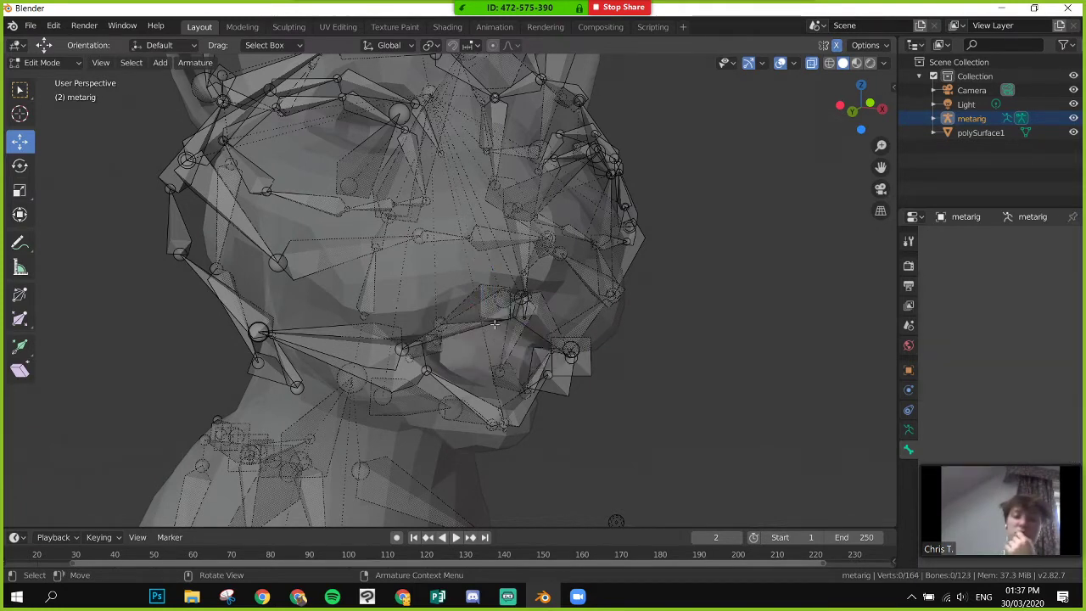
- Delete the upper teeth bone teeth.T from inside the mouth
left_click(514, 373)
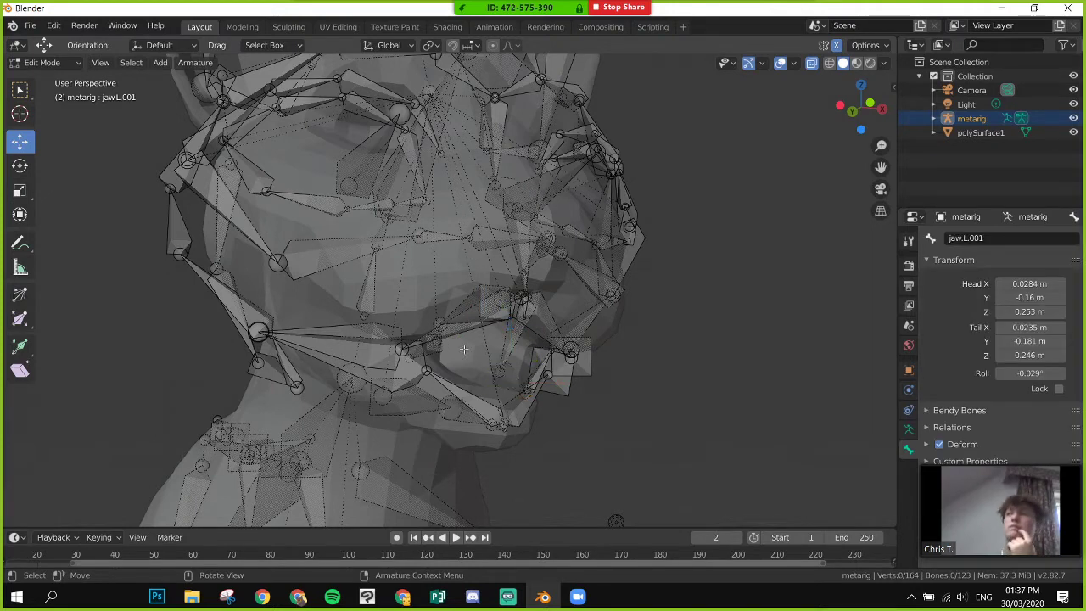
left_click(488, 308)
left_click(565, 368)
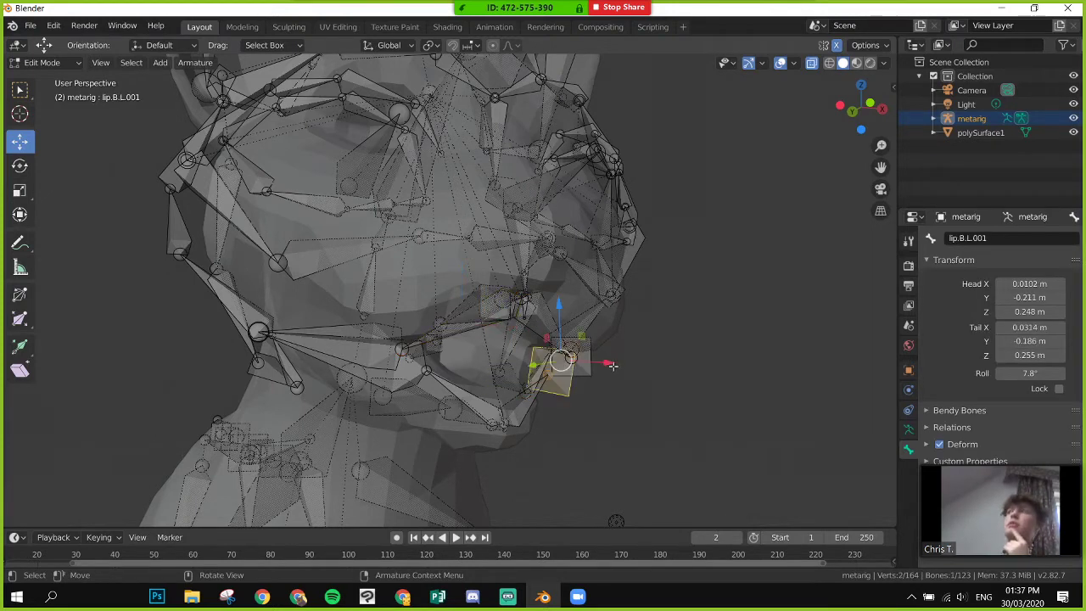
left_click(523, 365)
middle_click_drag(518, 387, 552, 344)
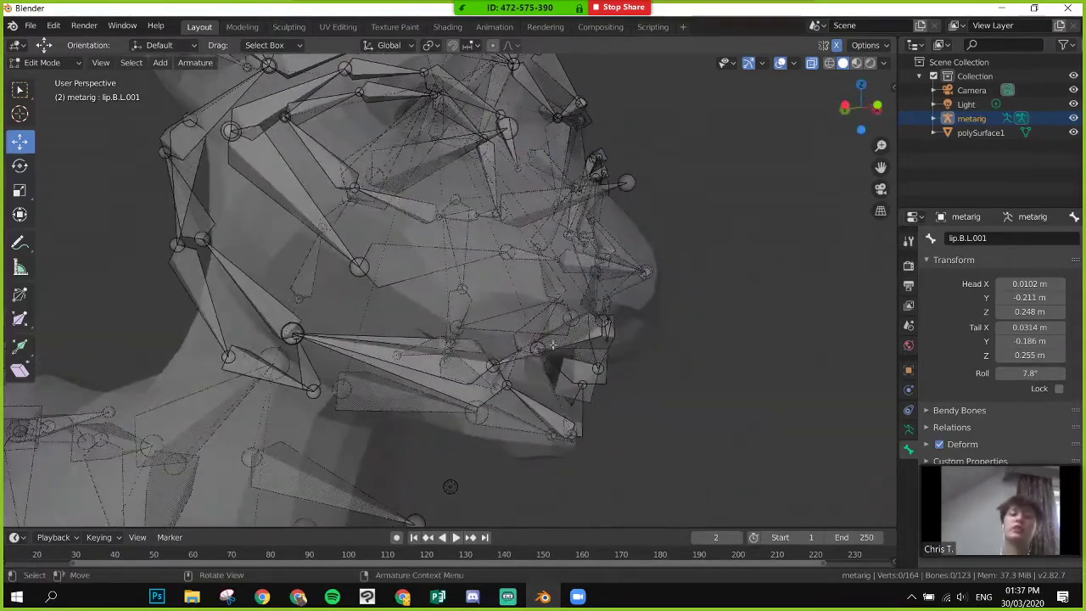
left_click(558, 325)
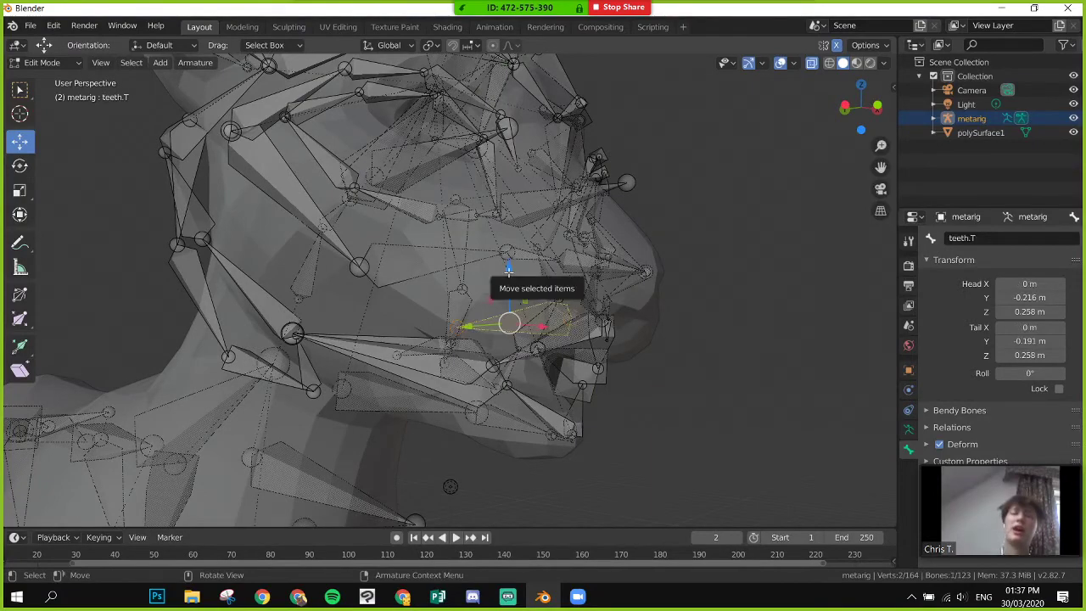
key("x")
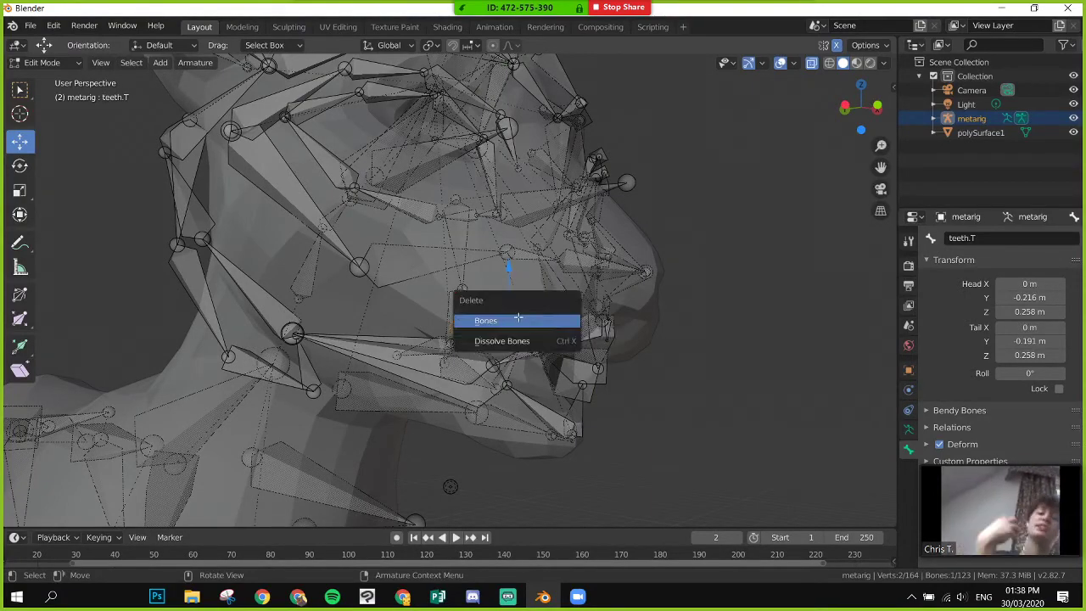
left_click(517, 320)
- Examine how the face bones sit on the mesh, from the front and the side and at different distances
middle_click_drag(517, 320, 504, 374)
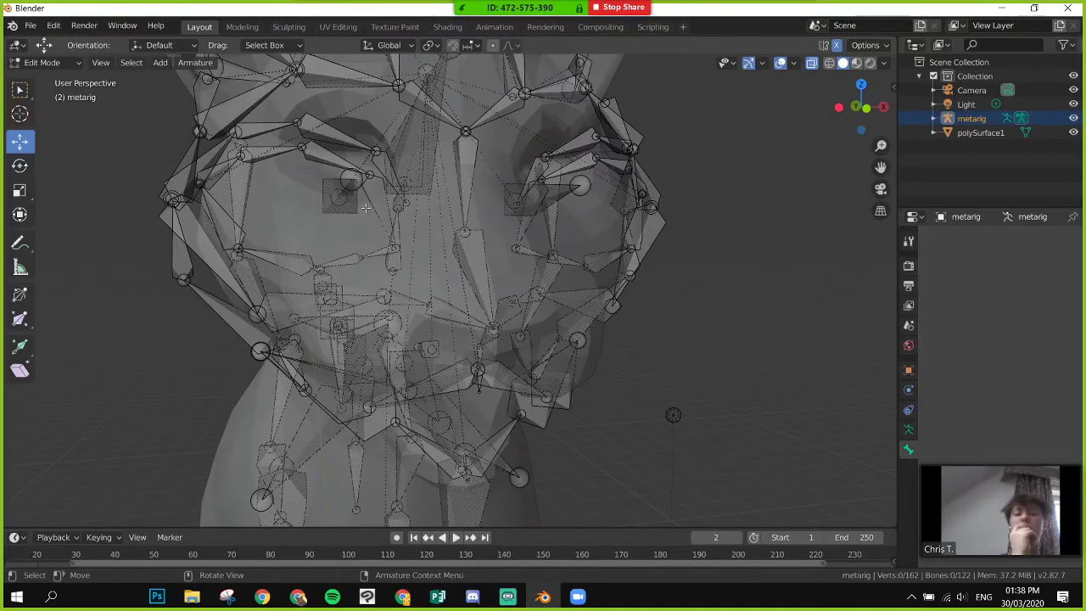
scroll(349, 199, "down", 5)
scroll(258, 204, "up", 2)
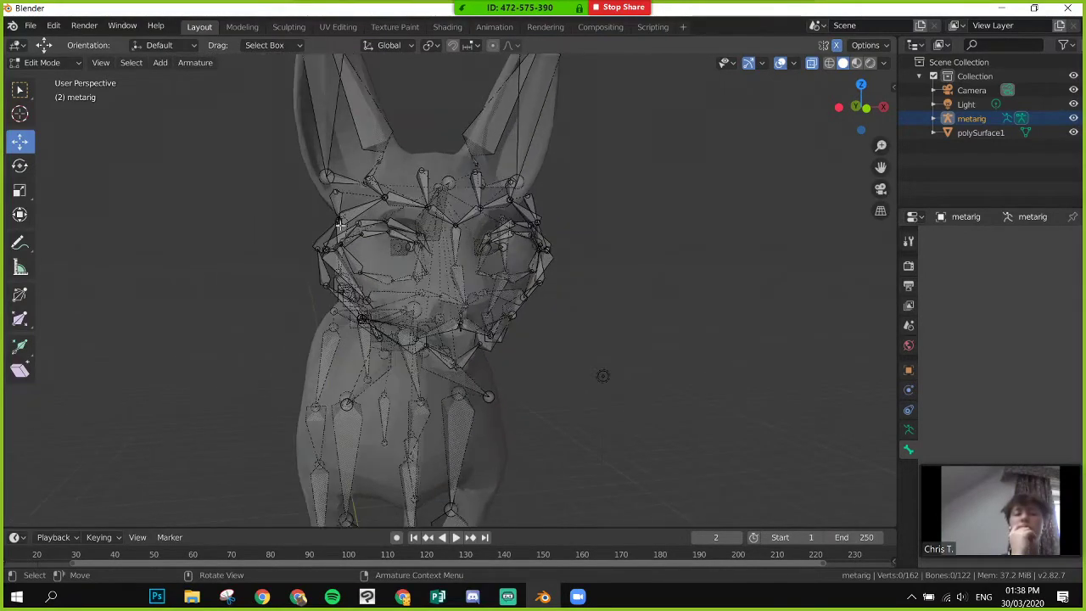
scroll(250, 197, "up", 1)
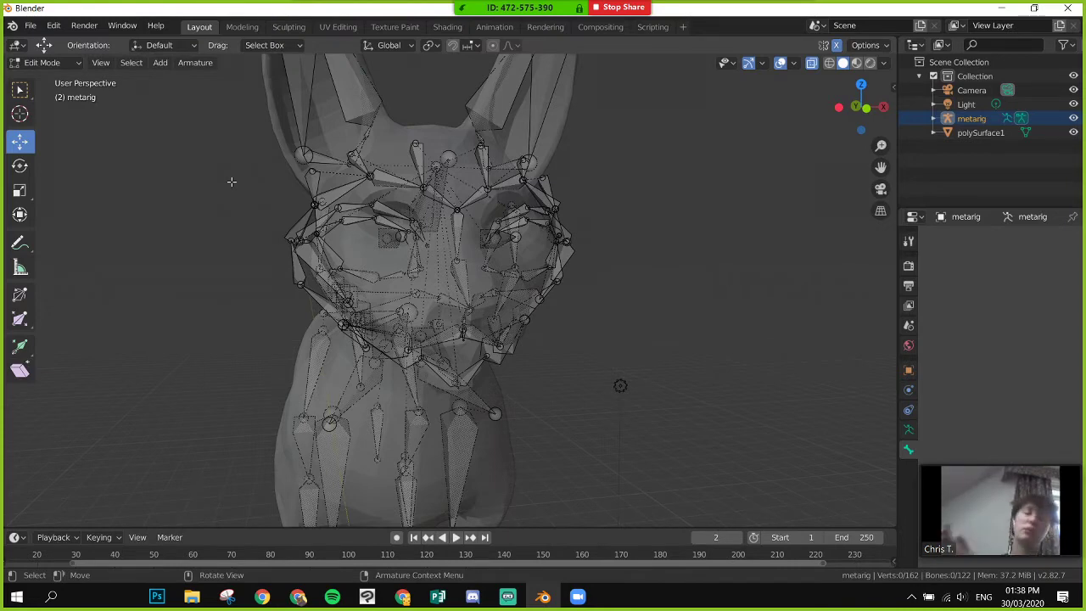
scroll(231, 181, "down", 3)
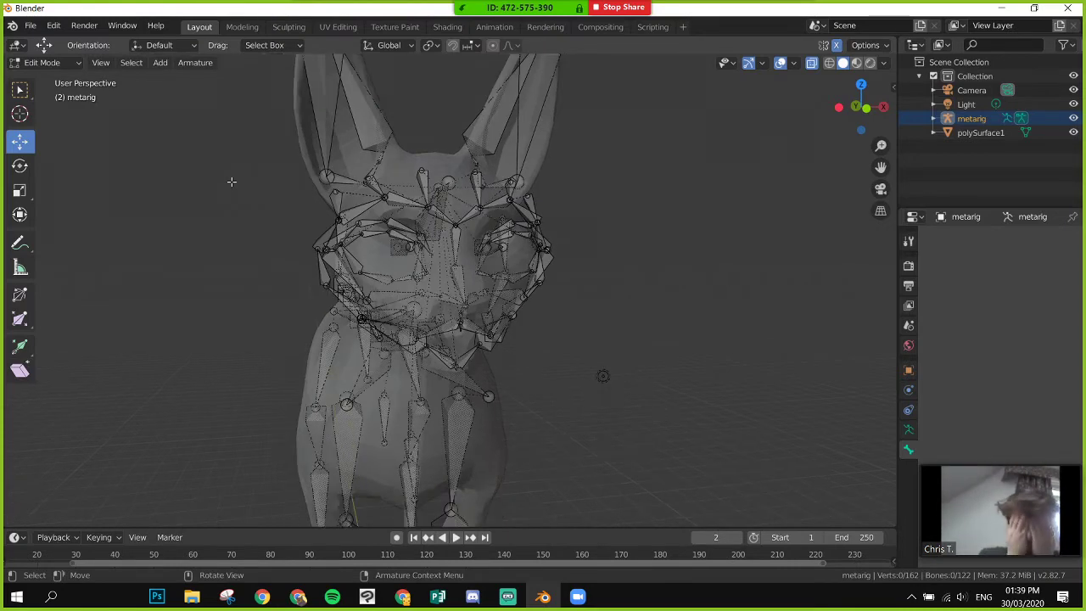
scroll(229, 180, "down", 2)
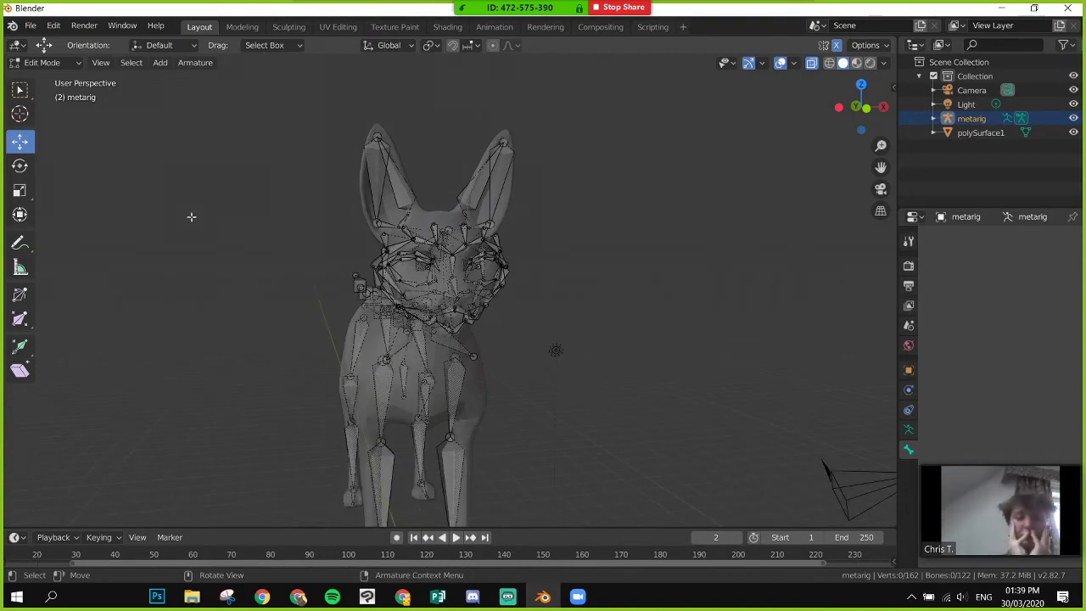
middle_click_drag(192, 224, 284, 226)
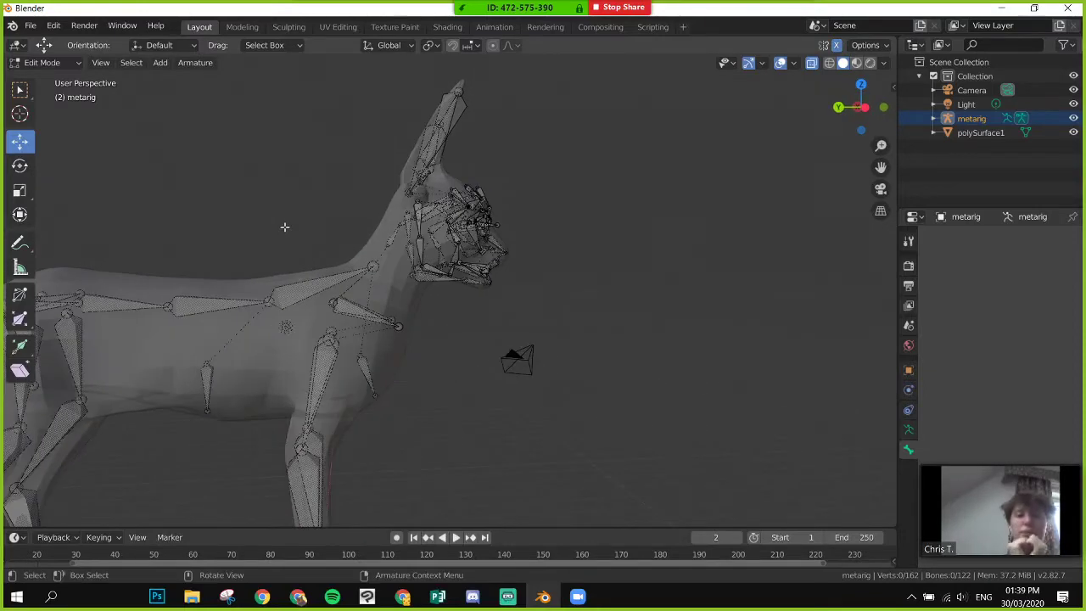
scroll(430, 273, "up", 5)
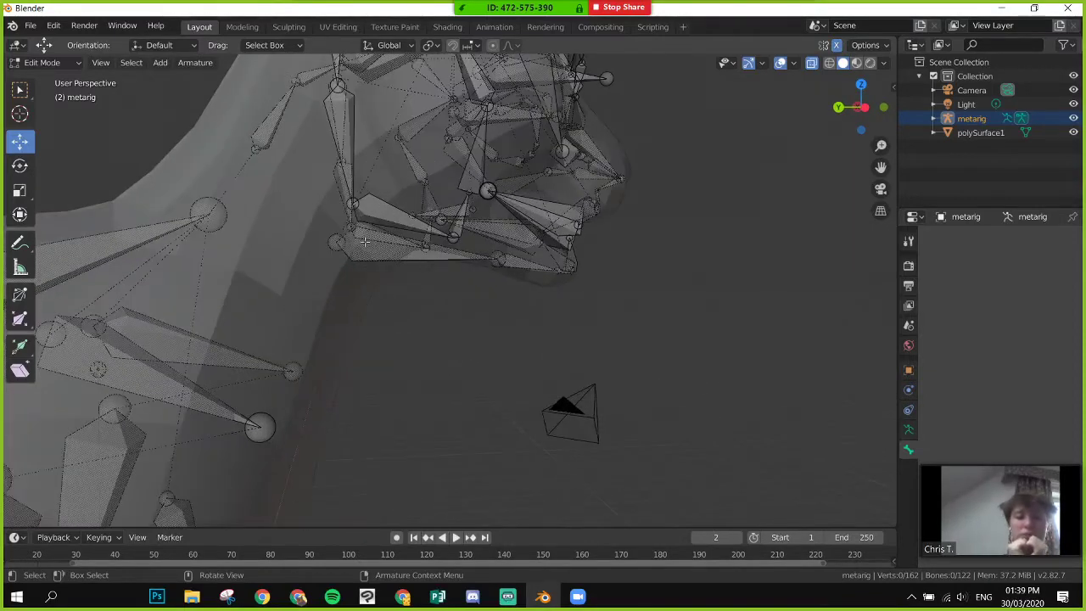
- Examine the jaw, jaw.R.001 and cheek.T.R bones against the mesh's lower head from several angles
left_click(336, 242)
left_click(336, 241)
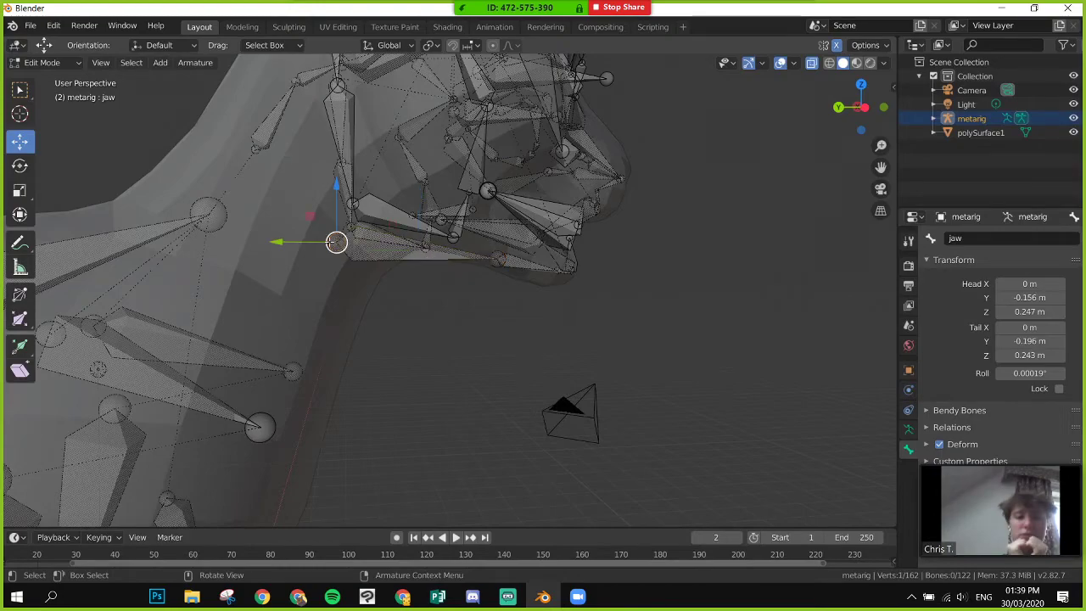
middle_click_drag(358, 297, 378, 326)
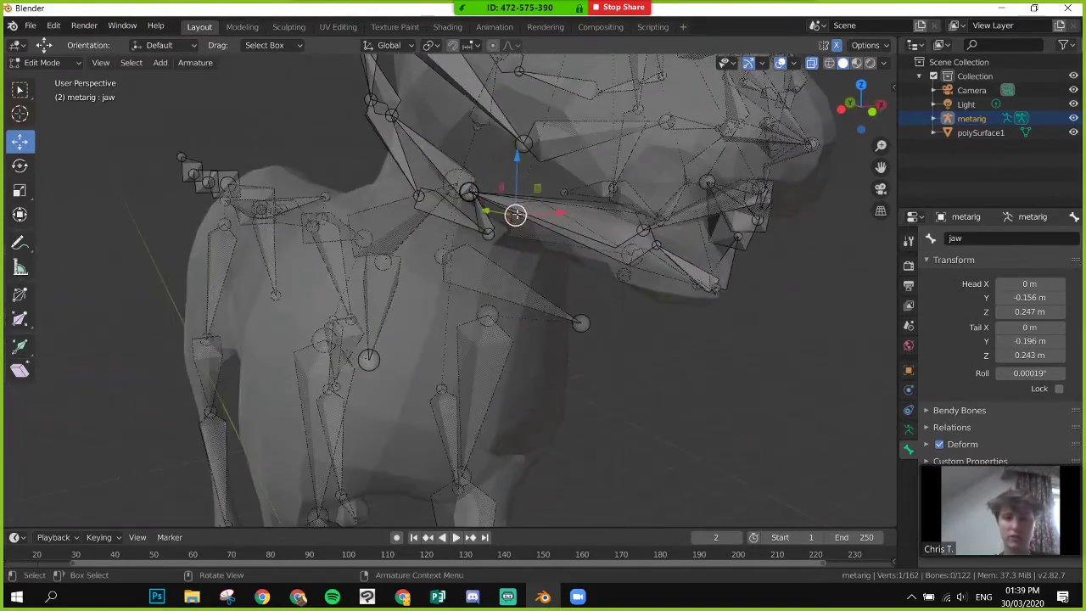
left_click(530, 146)
middle_click_drag(528, 144, 511, 181)
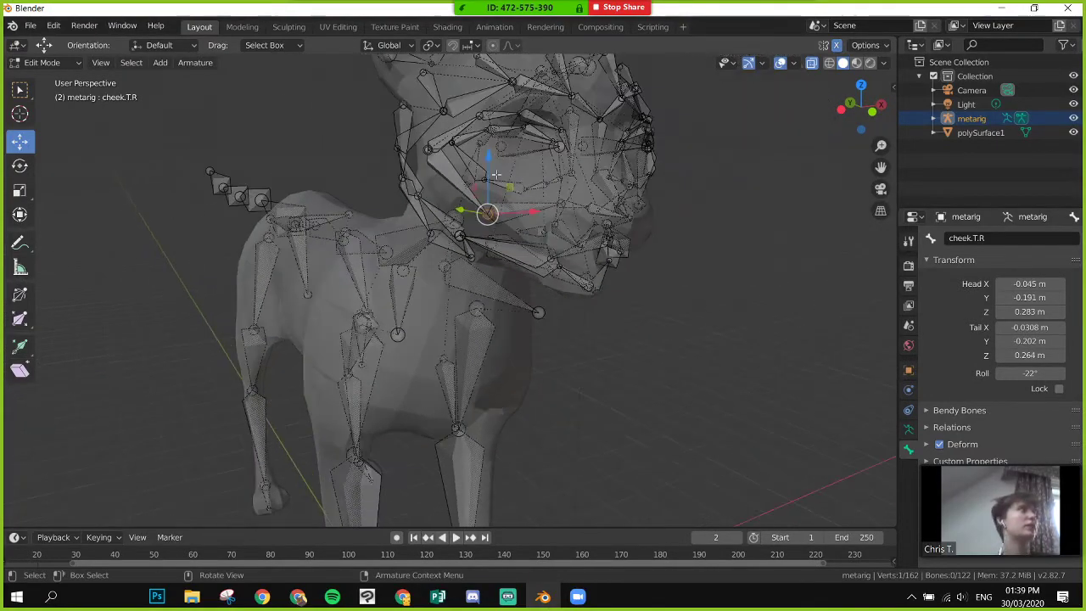
scroll(517, 186, "up", 2)
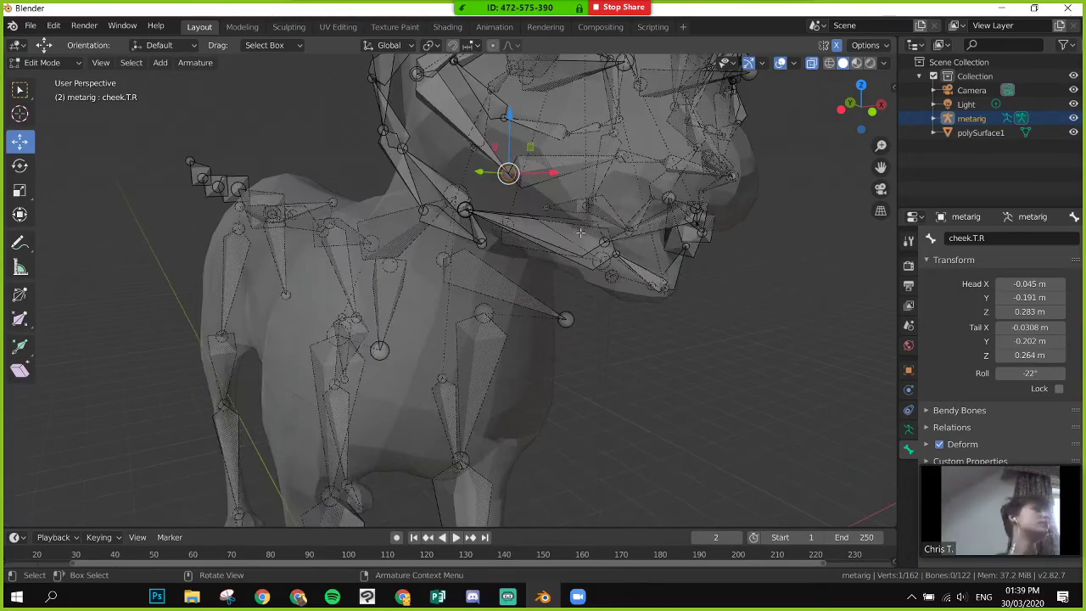
scroll(593, 244, "up", 1)
middle_click_drag(594, 243, 555, 296)
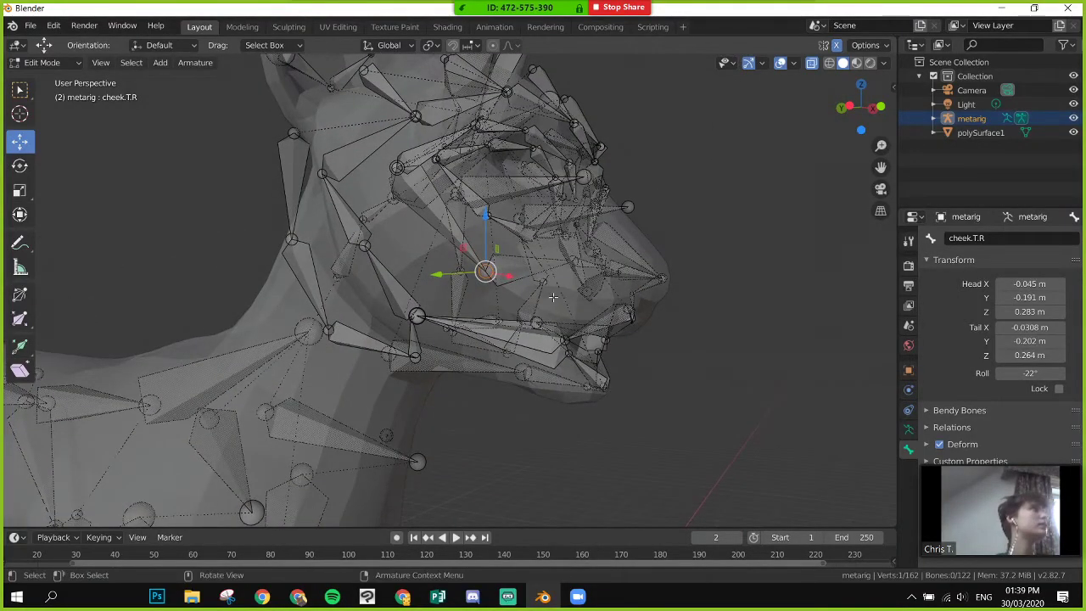
scroll(490, 354, "up", 1)
scroll(492, 374, "up", 2)
middle_click_drag(492, 378, 319, 307)
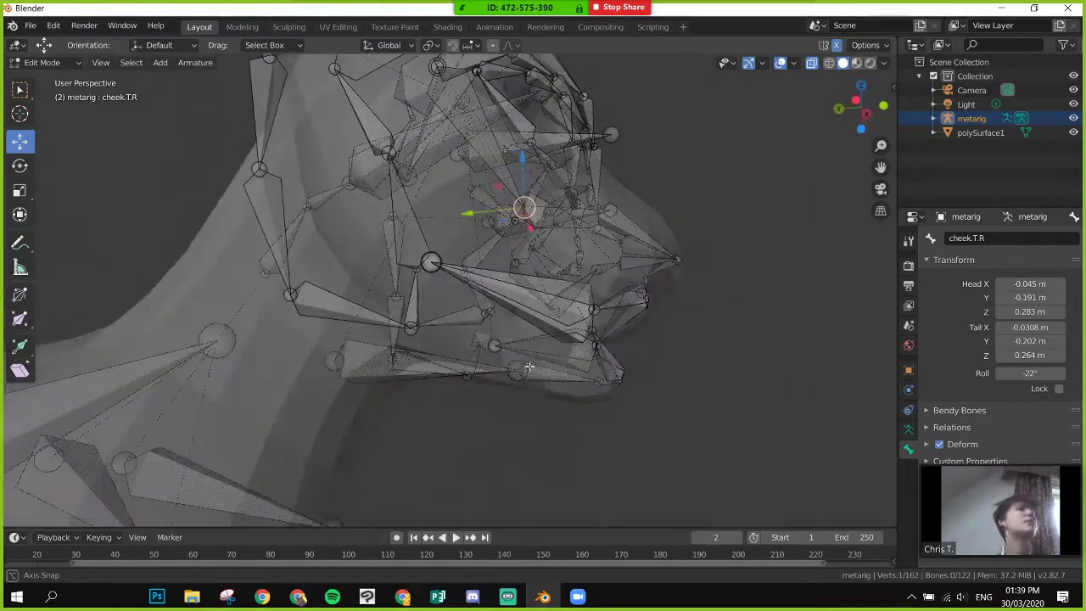
left_click(318, 307)
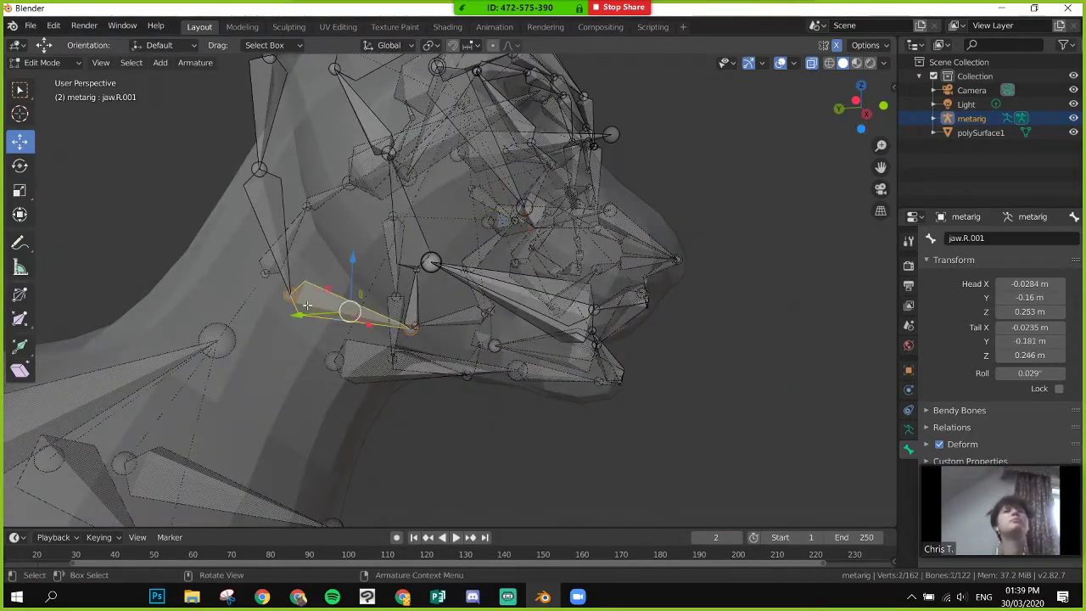
left_click(380, 389)
left_click(370, 356)
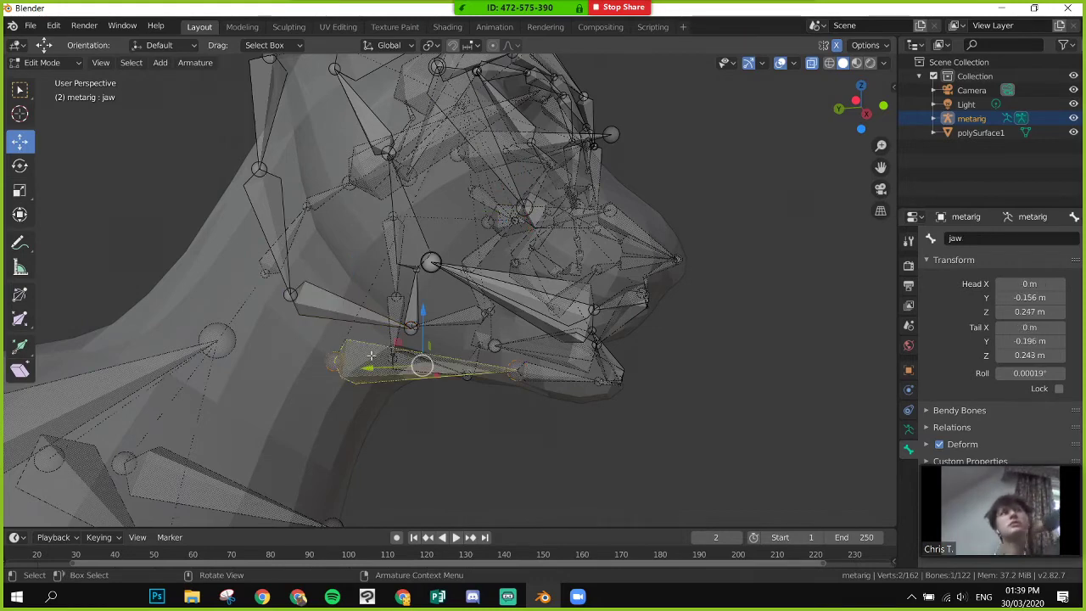
left_click(446, 431)
- Try to move the joint at the outer end of lip.B.R.001 forward toward the muzzle
left_click(432, 267)
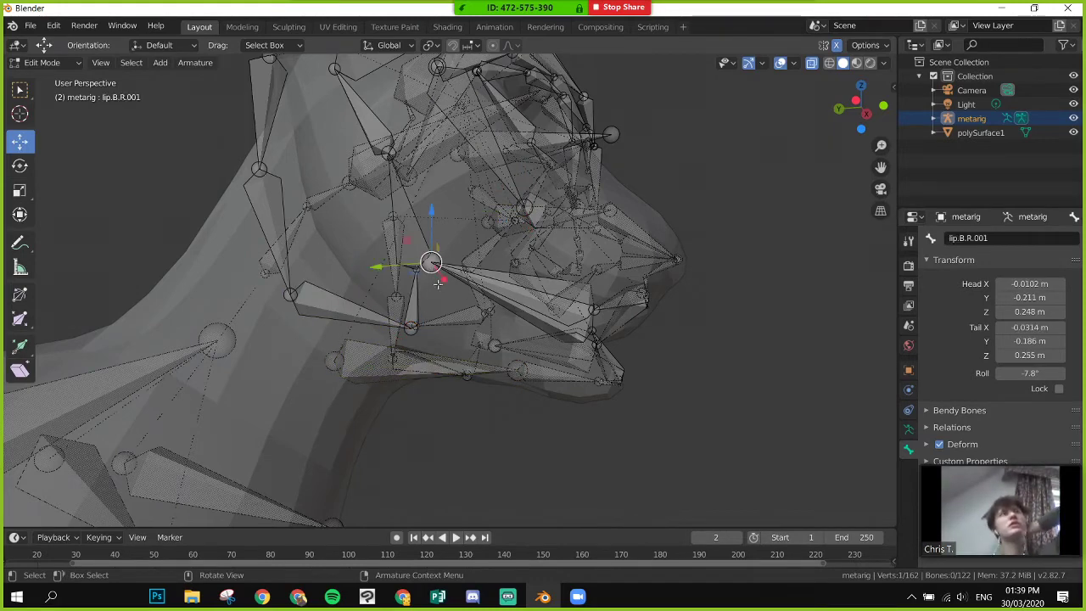
left_click(502, 454)
left_click(430, 263)
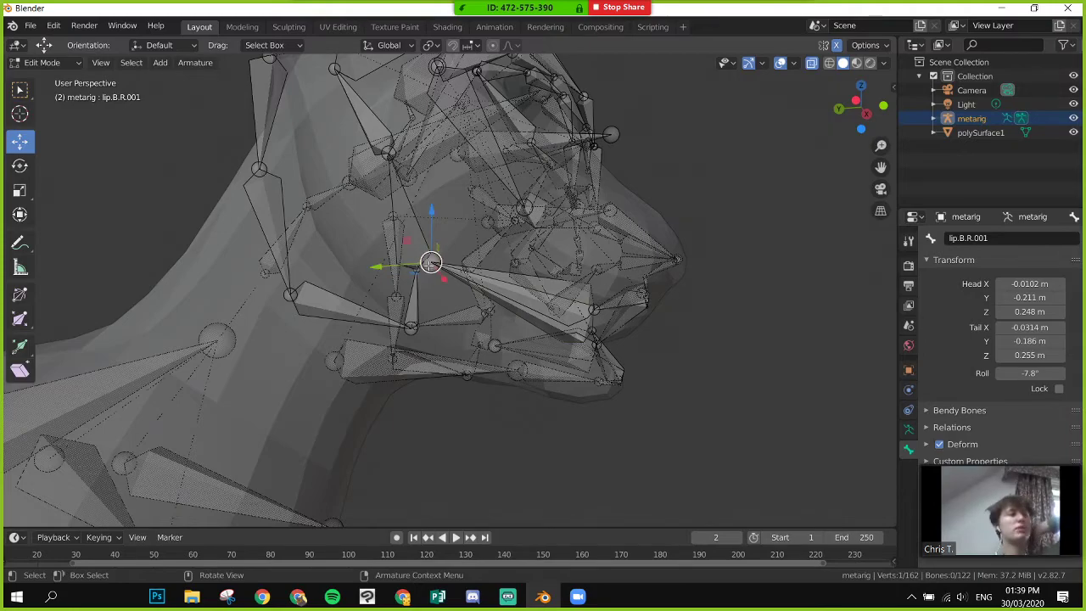
middle_click_drag(473, 300, 385, 280)
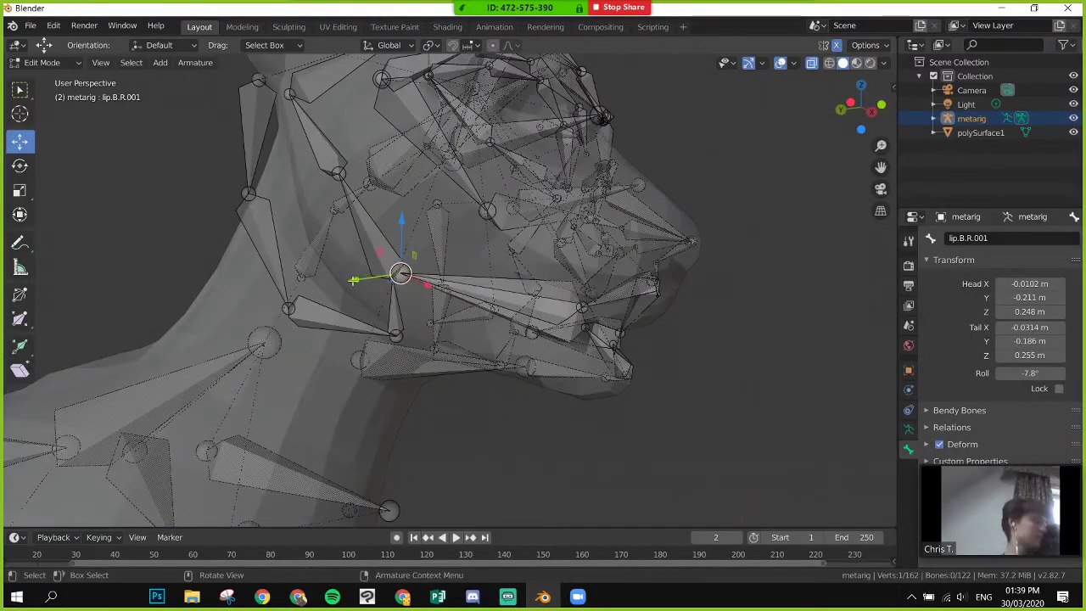
left_click_drag(383, 282, 482, 274)
key("ctrl+z")
- Select all bone ends meeting at the right mouth corner and move them forward along Y to -0.214 m
middle_click_drag(407, 314, 335, 265)
left_click(358, 254)
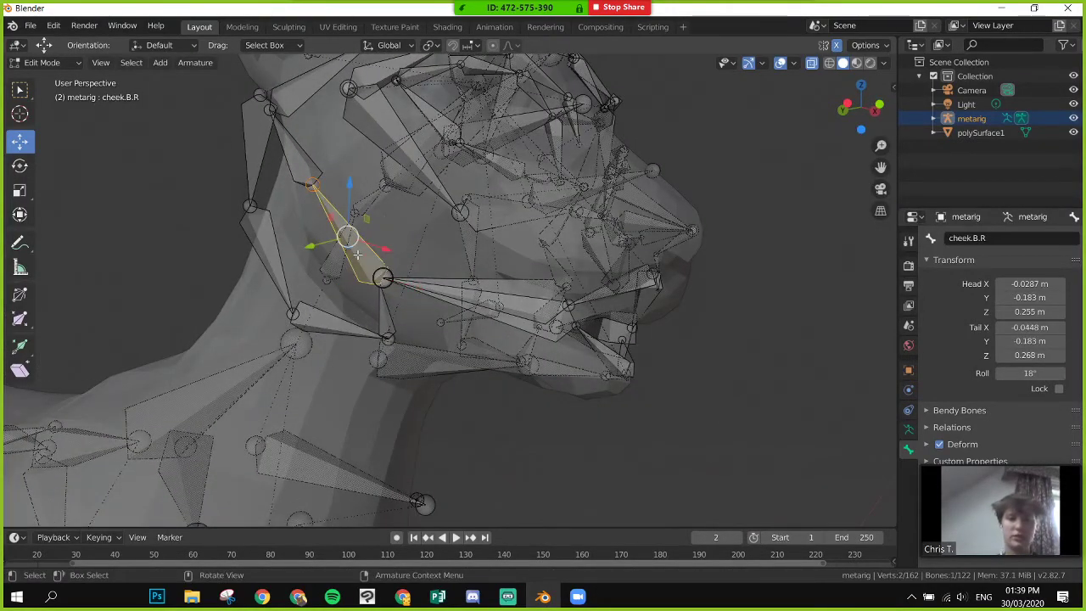
left_click(330, 268)
left_click(306, 227)
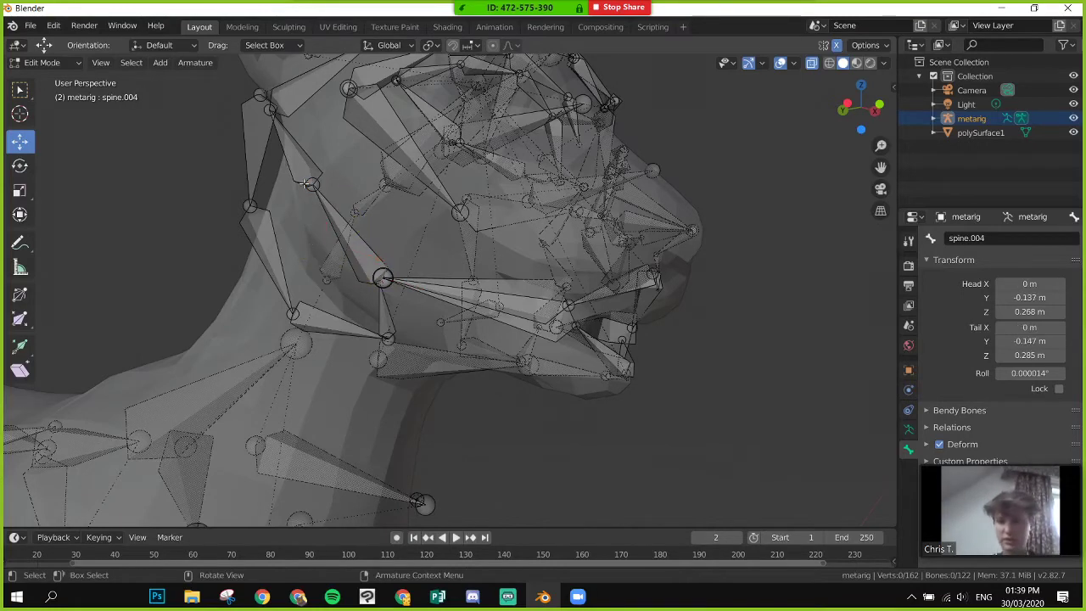
left_click(386, 276)
left_click(388, 277)
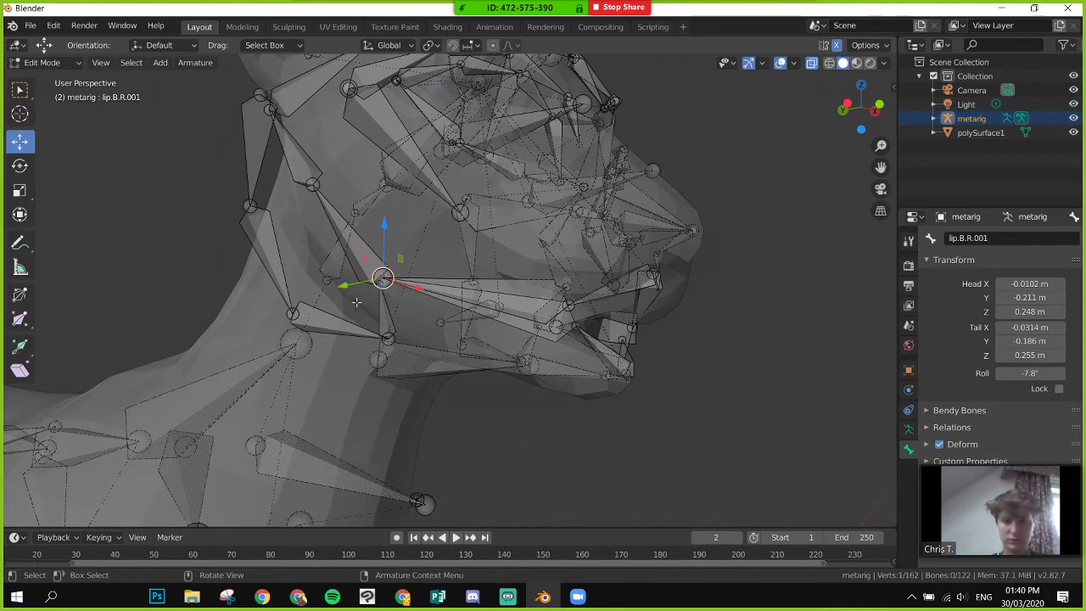
left_click_drag(403, 301, 371, 266)
key("g")
key("y")
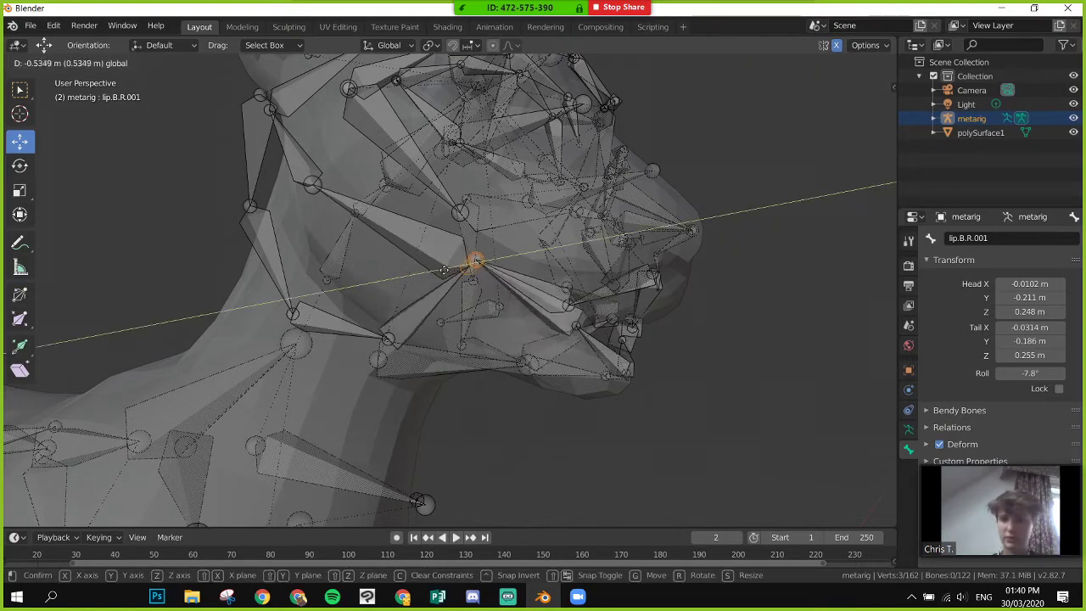
left_click(489, 266)
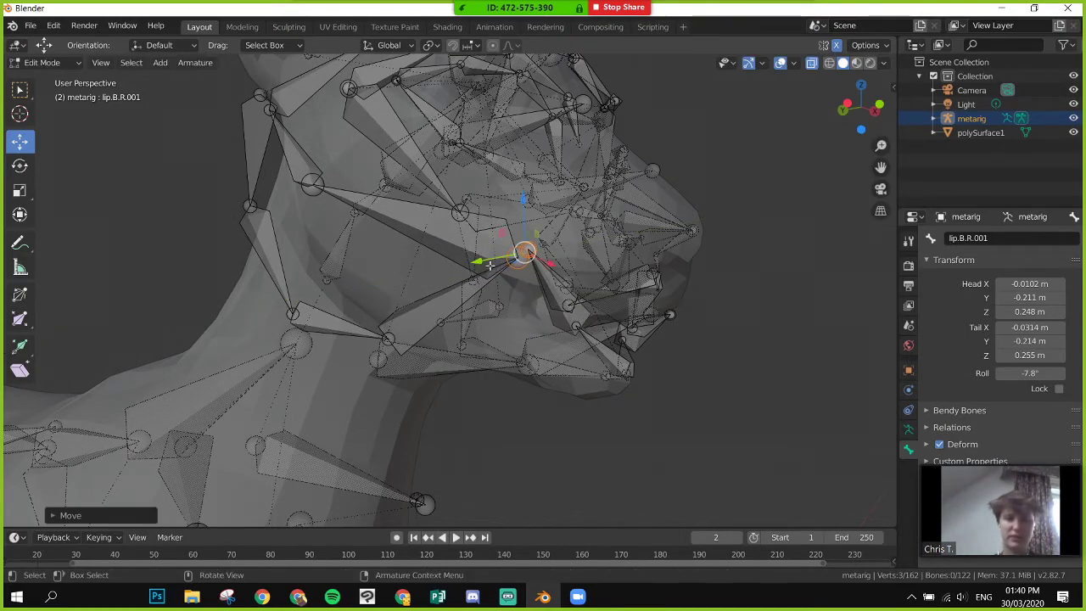
middle_click_drag(489, 266, 457, 201)
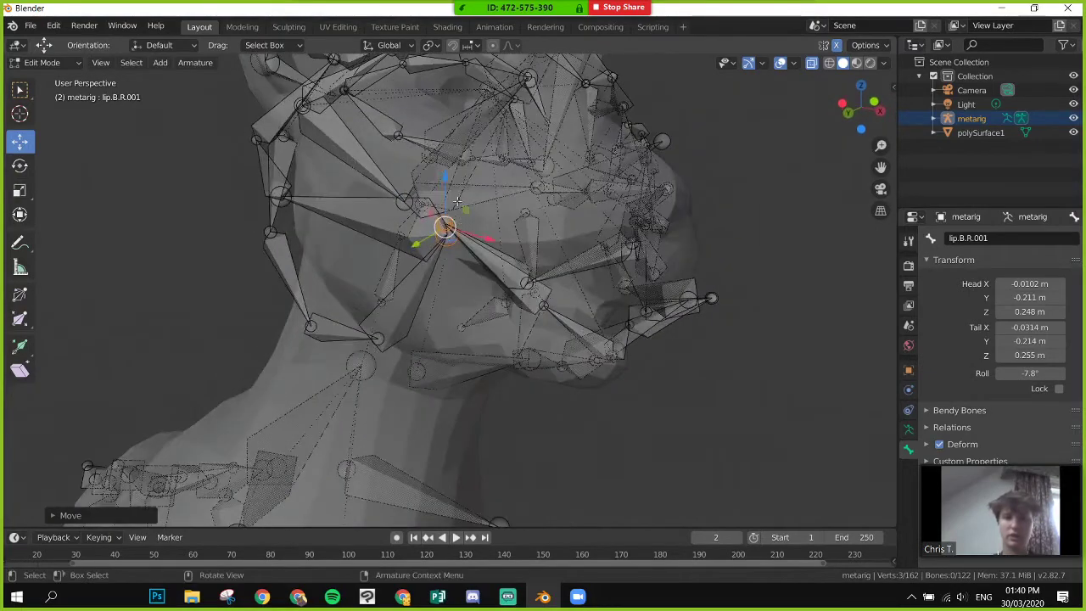
key("g")
key("z")
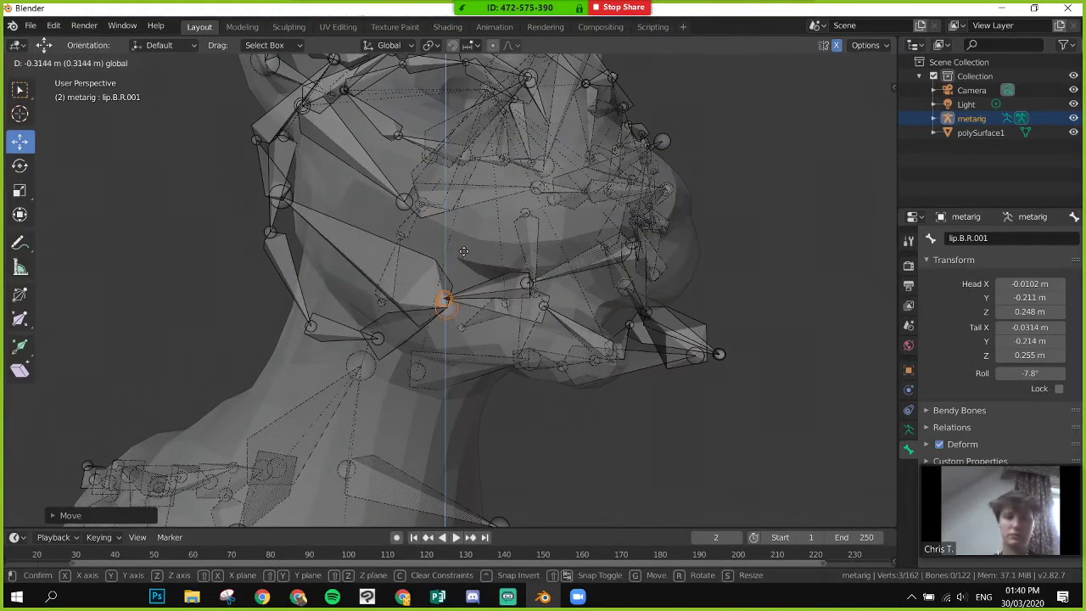
right_click(463, 251)
- Move the right mouth-corner joint inward to X -0.0207 m and down to Z 0.251 m
middle_click_drag(408, 302, 399, 255)
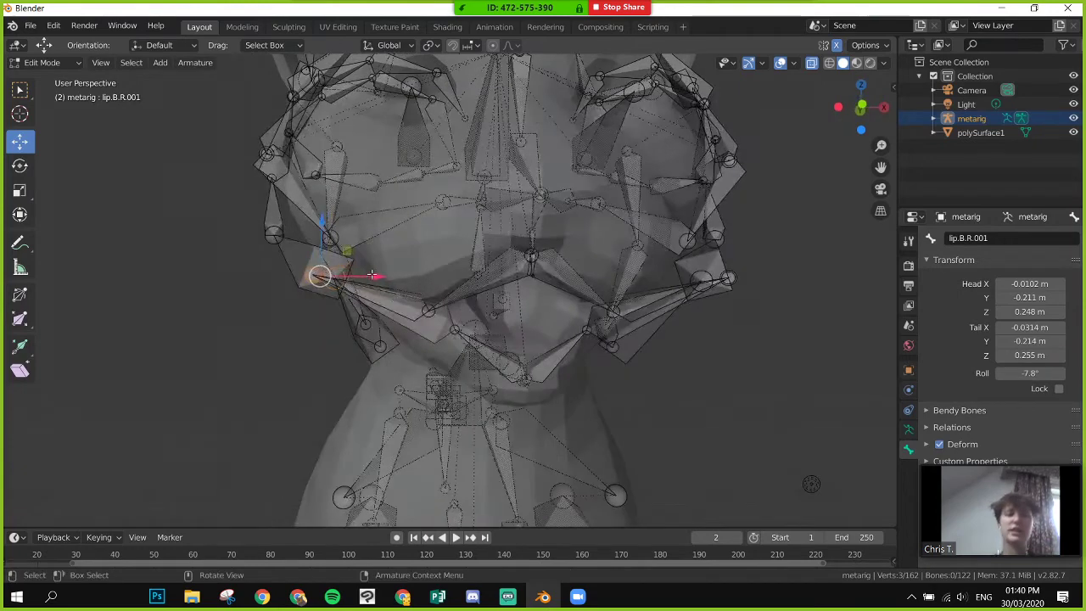
key("g")
key("x")
left_click(397, 248)
key("g")
key("z")
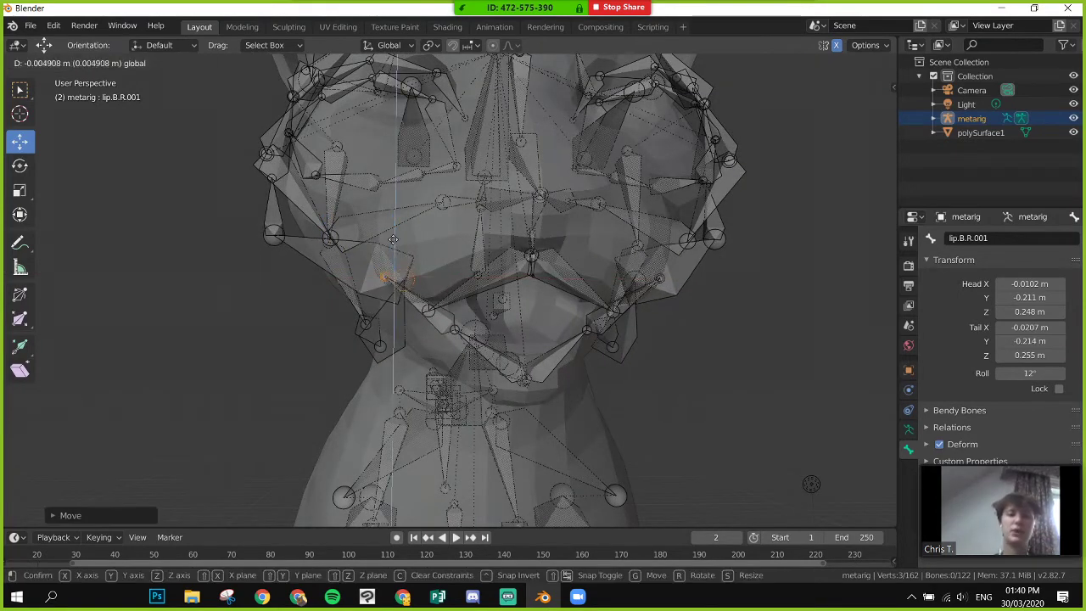
left_click(426, 267)
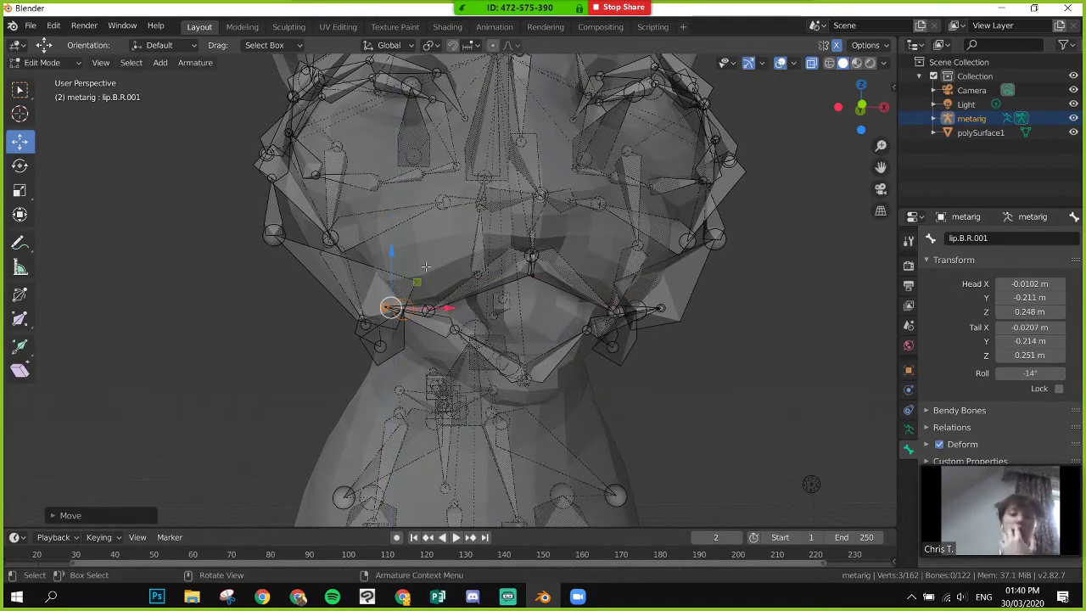
- Try to lower the tail joint of chin.R along Z to 0.24 m, undoing the move
middle_click_drag(418, 327, 381, 321)
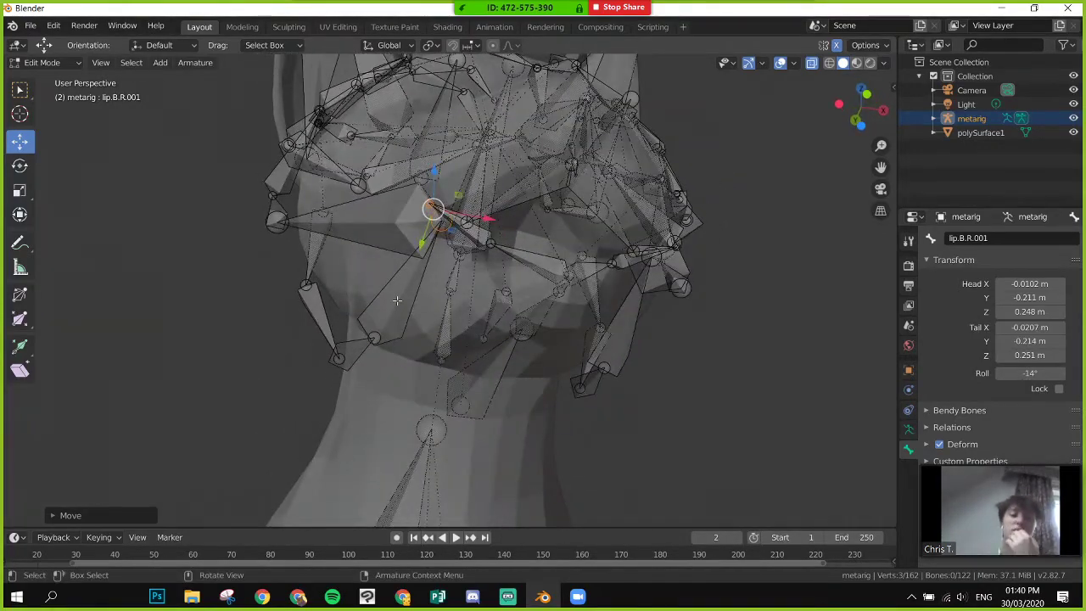
left_click(396, 301)
middle_click_drag(444, 259, 378, 208)
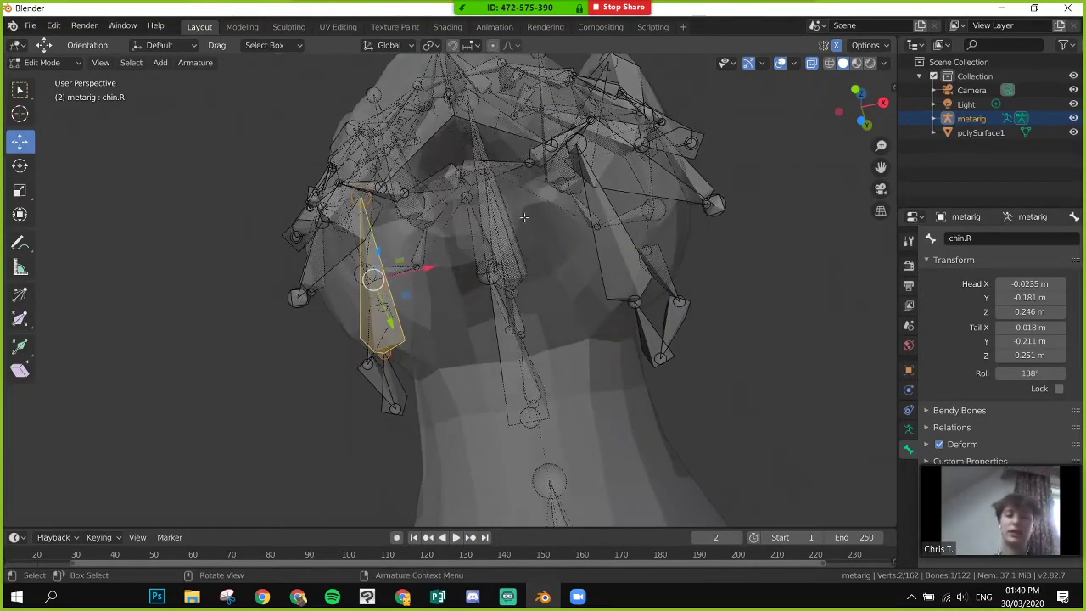
left_click(361, 198)
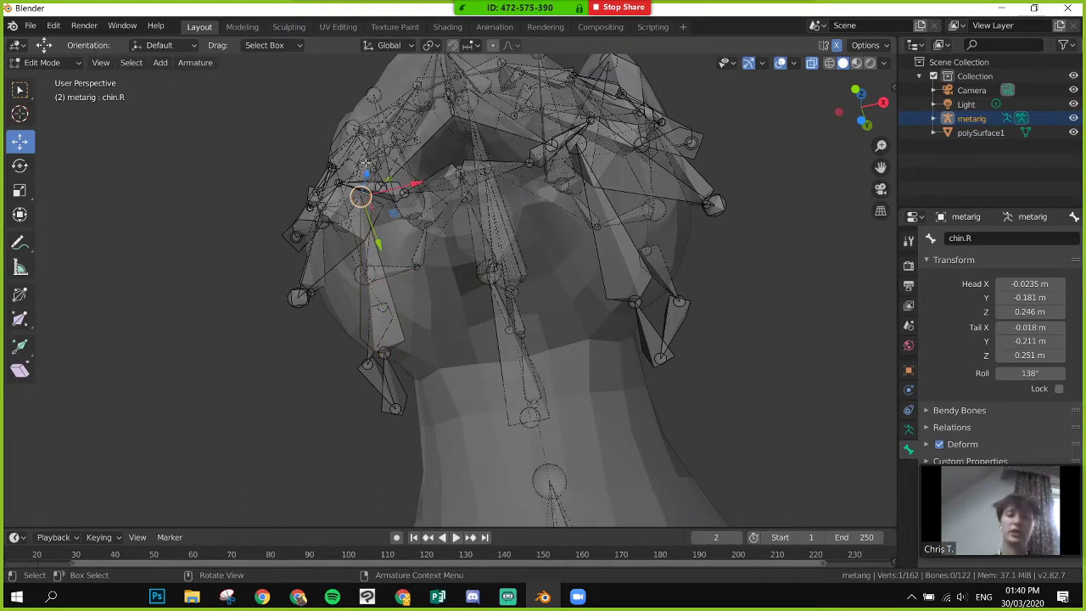
middle_click_drag(366, 172, 418, 213)
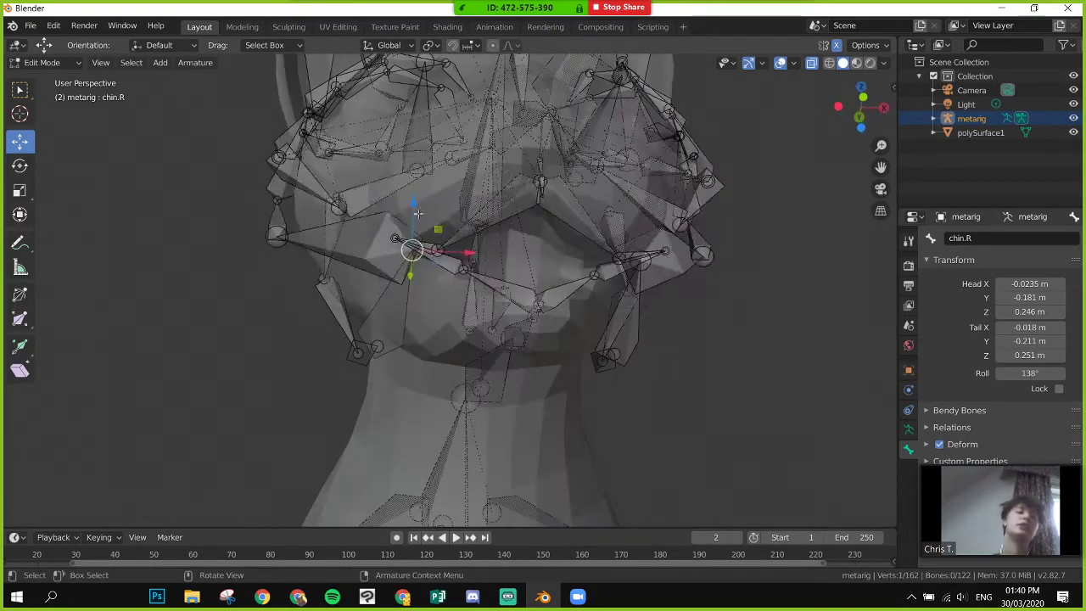
key("g")
key("z")
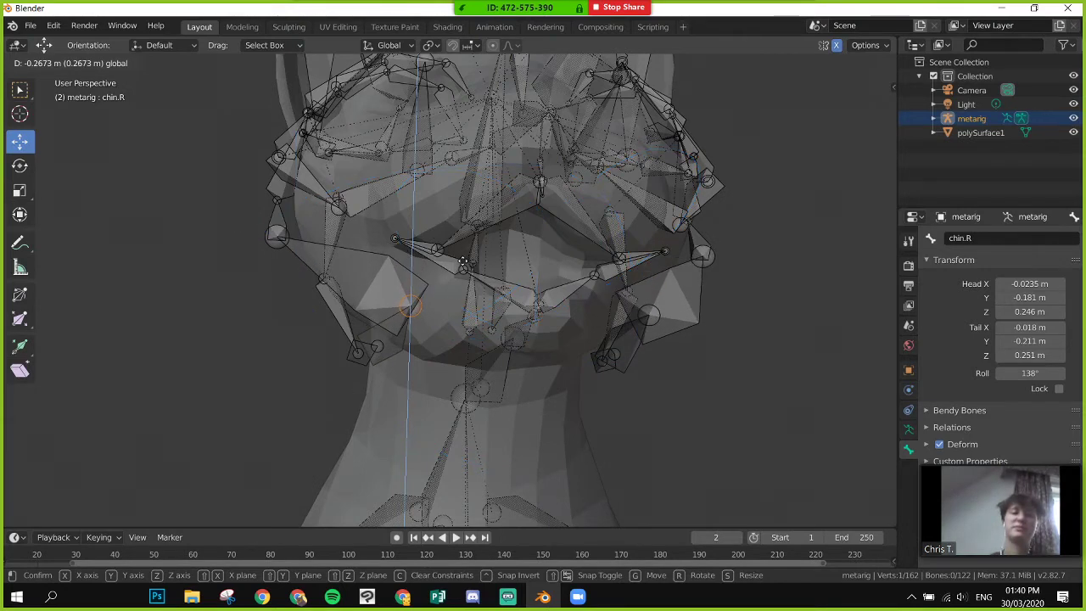
left_click(399, 325)
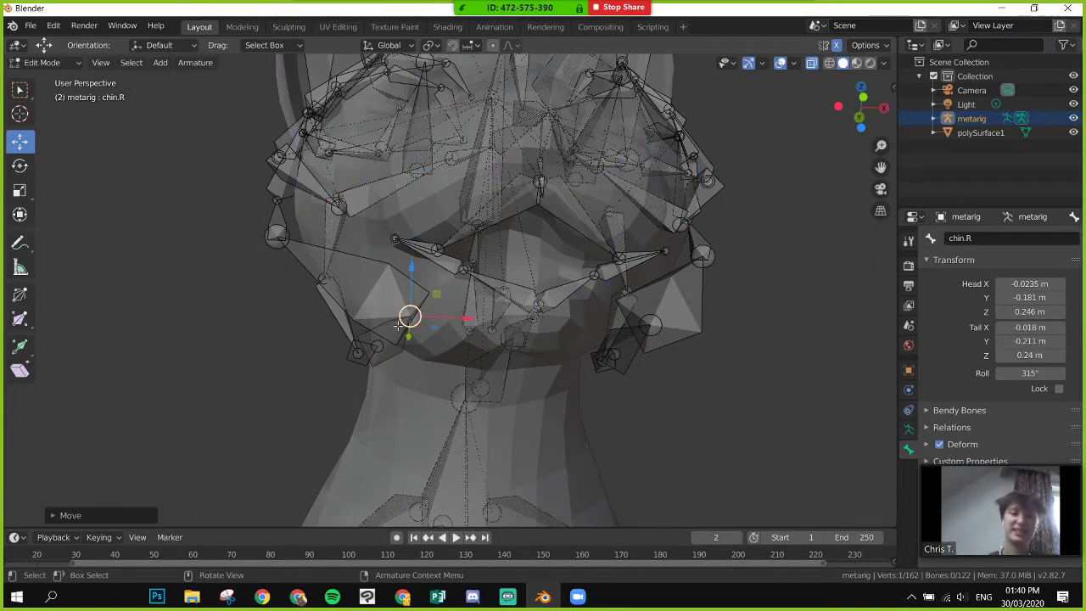
left_click(339, 209)
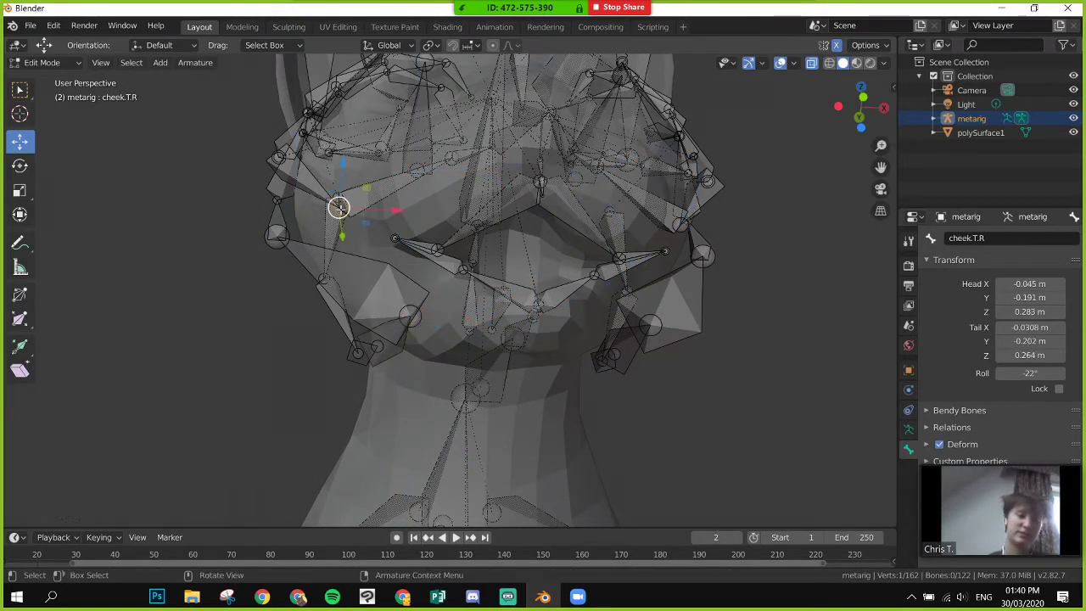
key("ctrl+z")
key("ctrl+z")
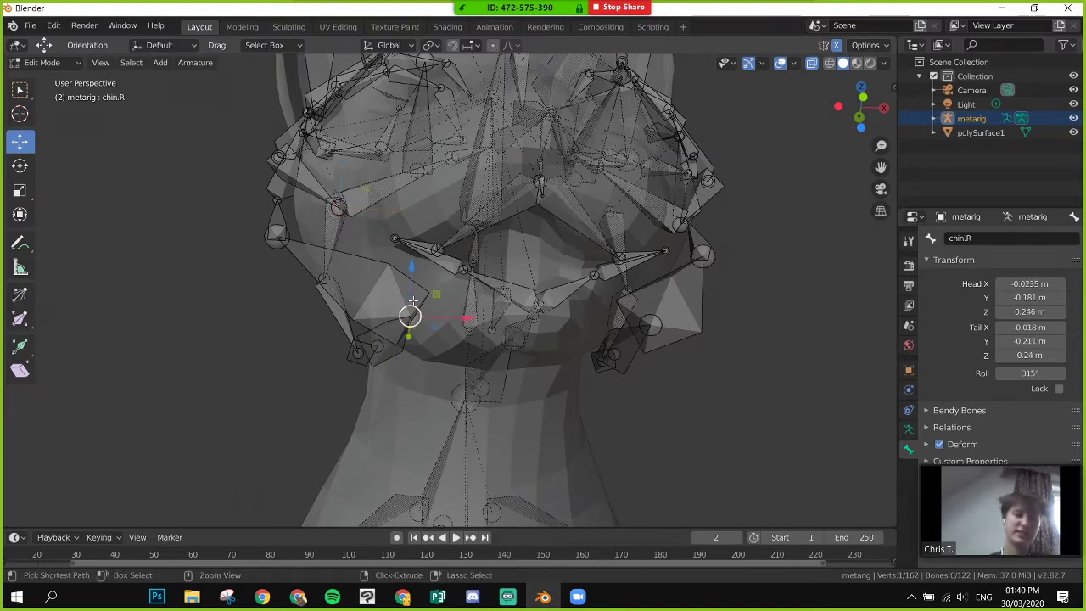
- Move the tail joint of chin.R back to Y -0.196 m, down to Z 0.245 m and inward to X -0.0105 m
left_click(464, 268)
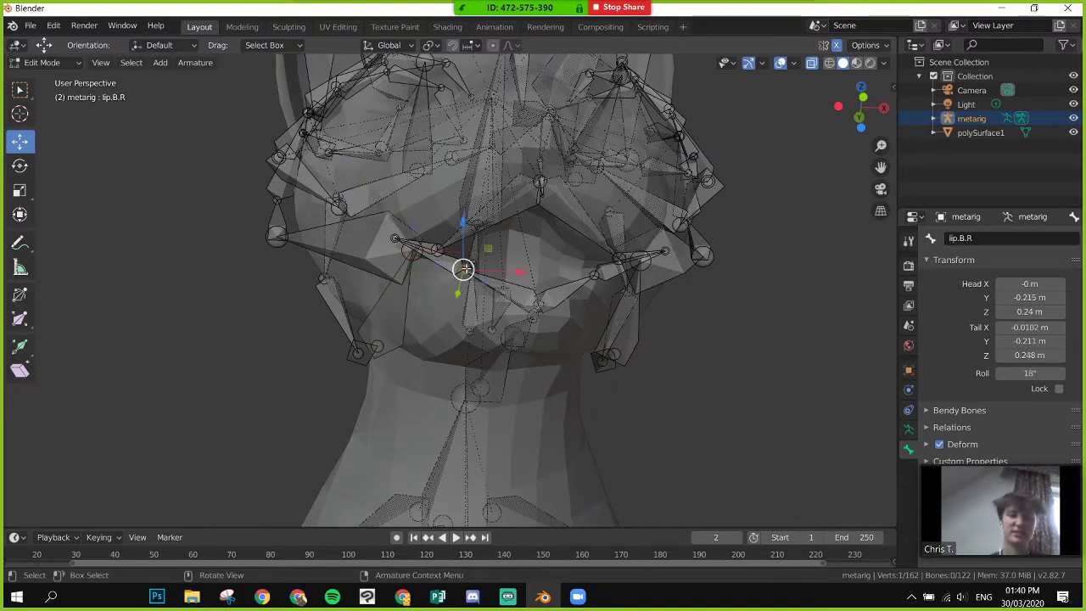
middle_click_drag(413, 285, 536, 250)
left_click(553, 246)
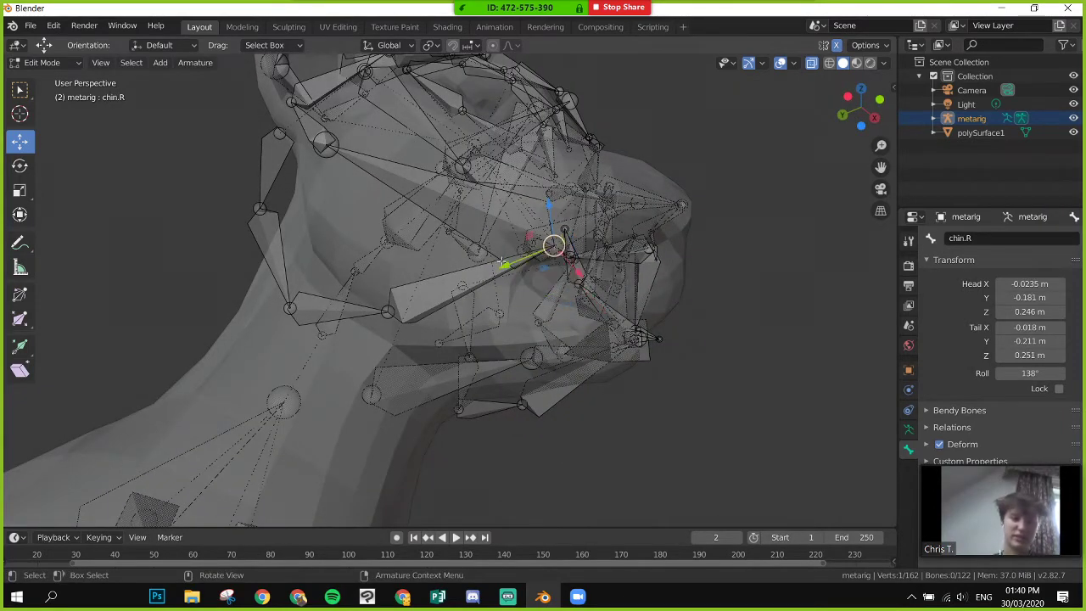
left_click_drag(503, 263, 433, 312)
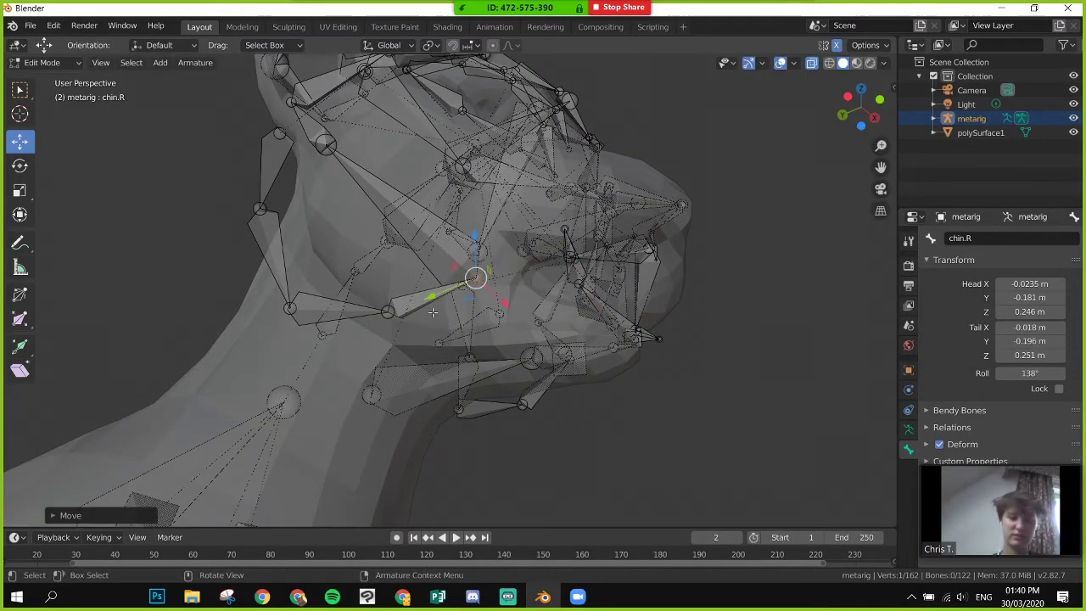
left_click_drag(502, 302, 578, 326)
middle_click_drag(577, 327, 453, 358)
key("ctrl+z")
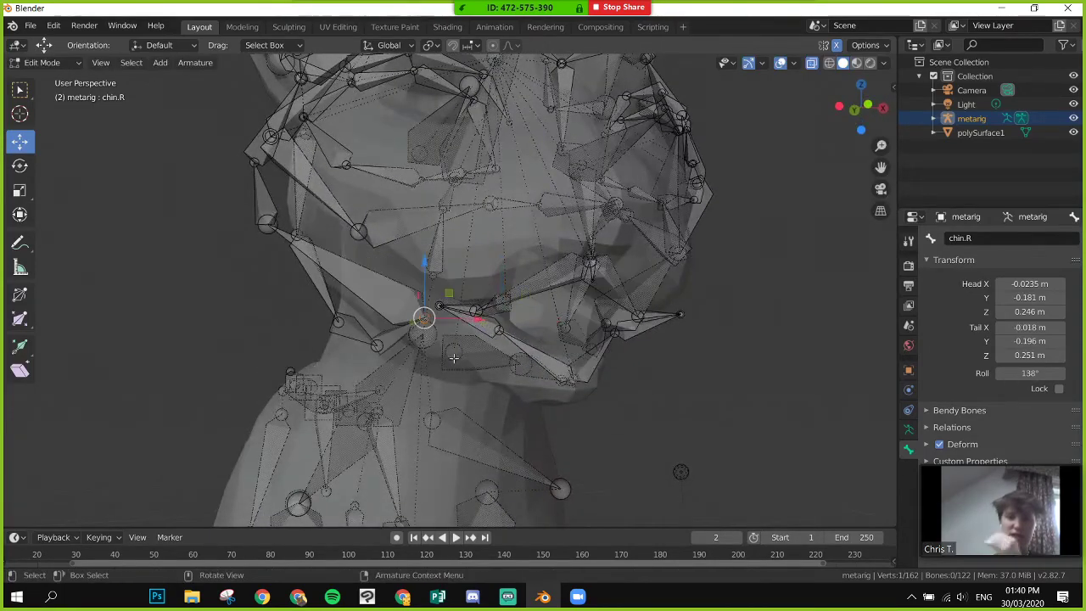
left_click_drag(424, 263, 426, 323)
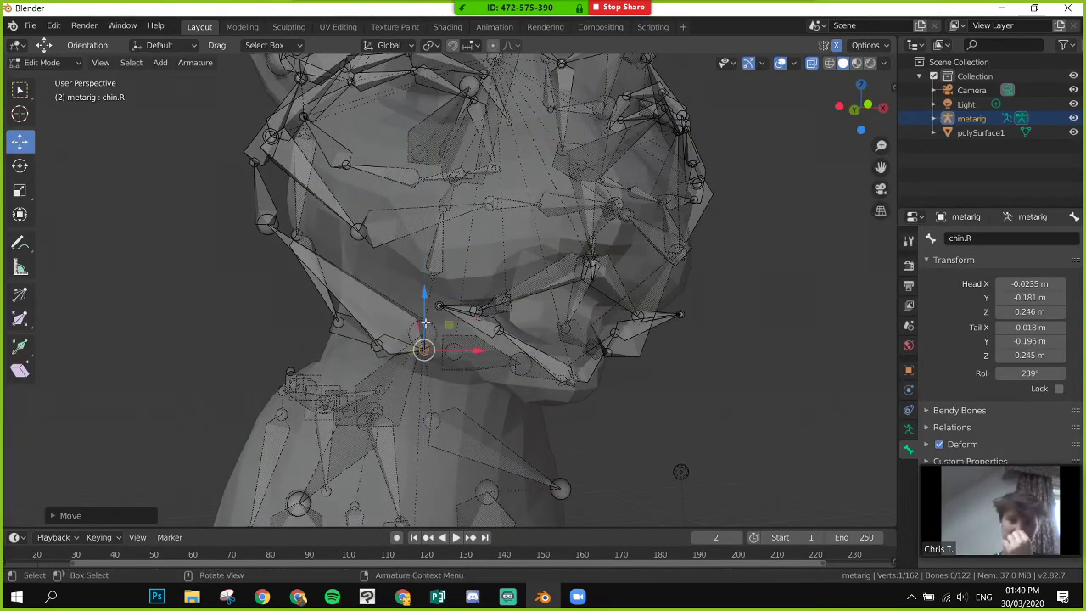
left_click_drag(473, 352, 480, 351)
- Move the tail joint of chin.R forward to Y -0.205 m and down to Z 0.243 m
middle_click_drag(480, 352, 519, 319)
left_click(389, 285)
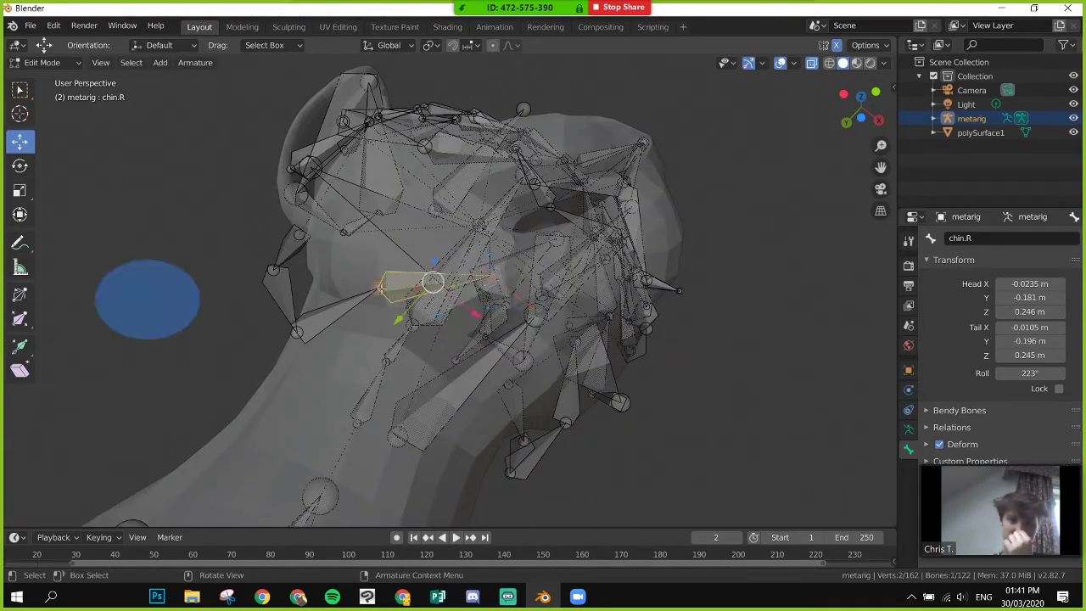
left_click(472, 249)
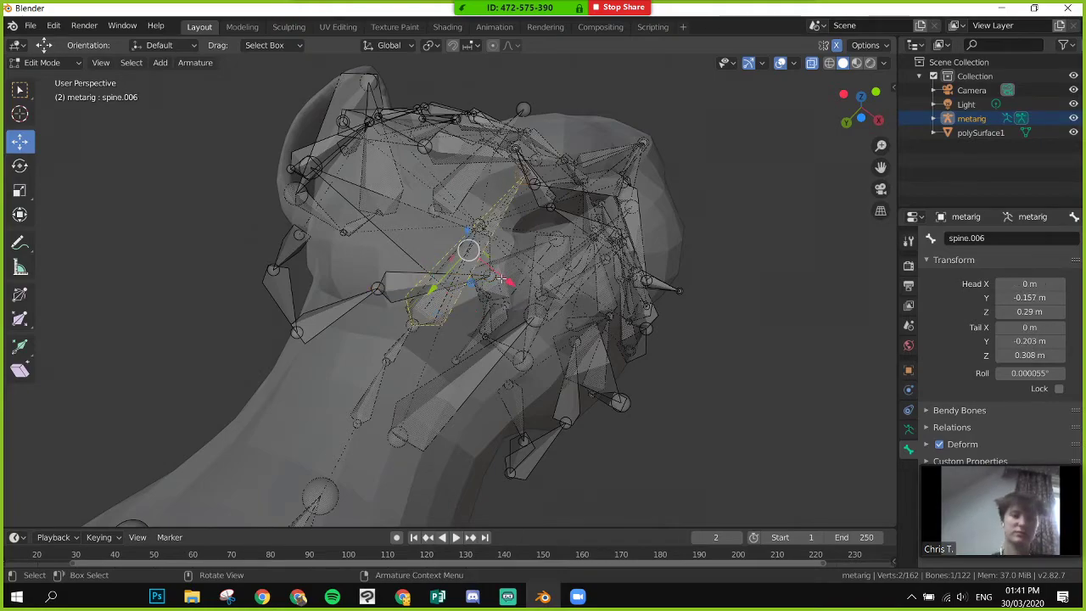
left_click(518, 259)
left_click(490, 276)
middle_click_drag(490, 276, 442, 302)
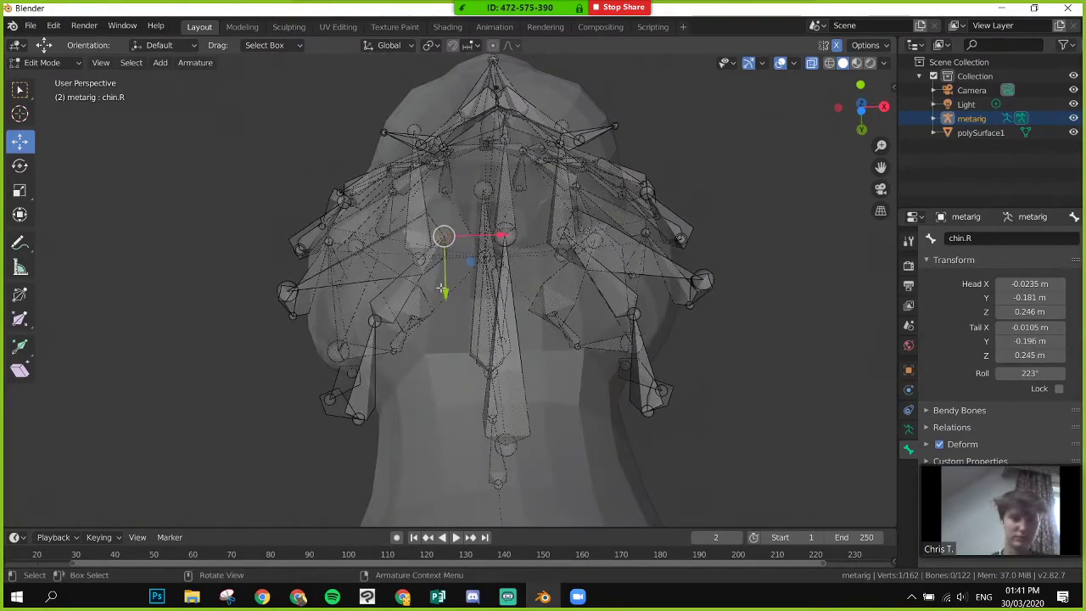
left_click_drag(442, 290, 442, 236)
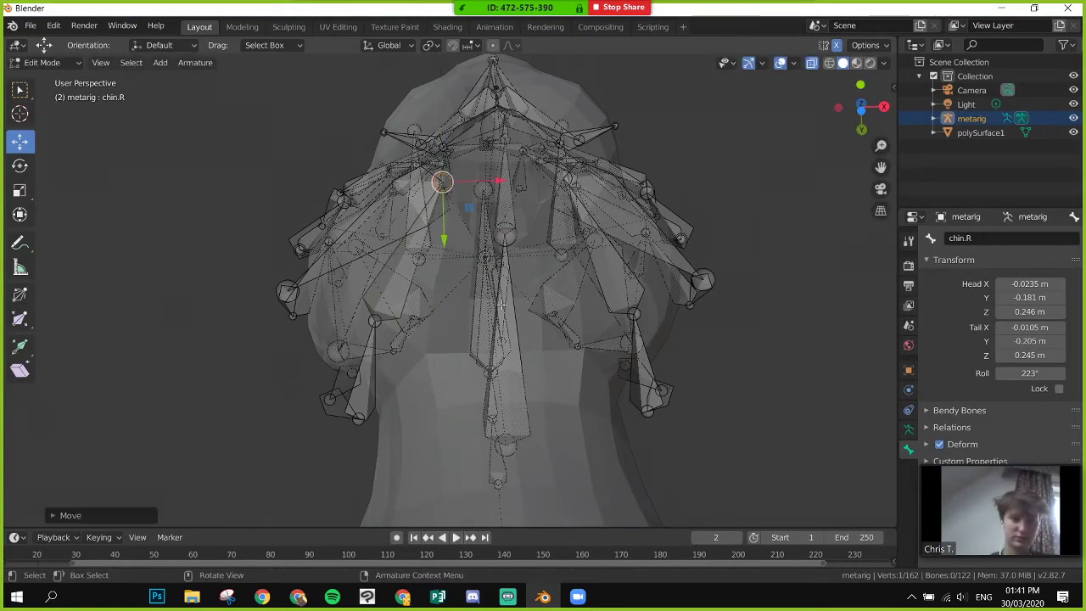
middle_click_drag(501, 303, 563, 300)
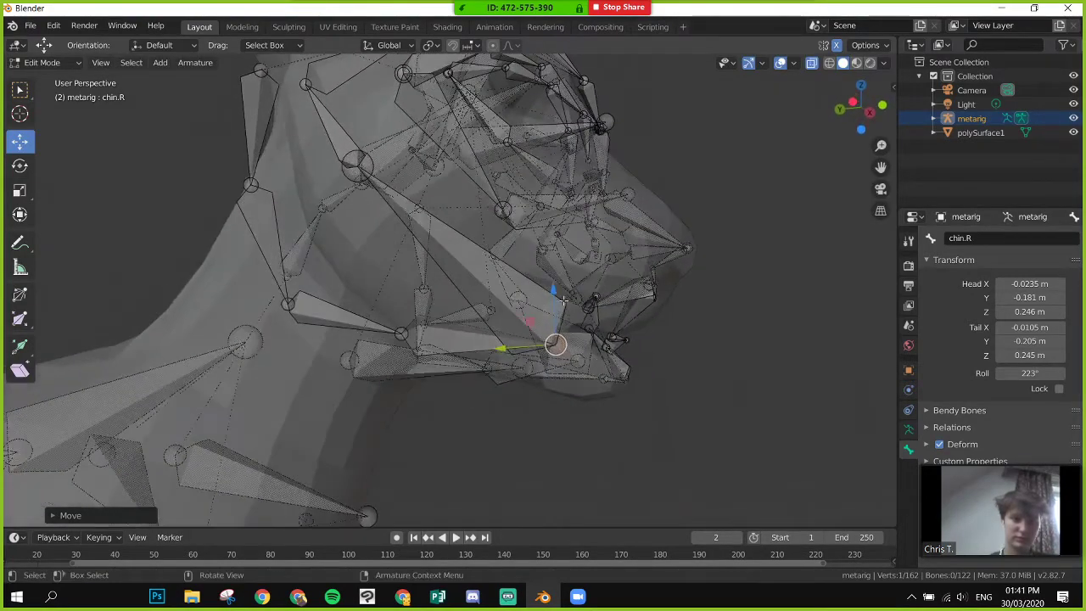
left_click_drag(563, 300, 570, 320)
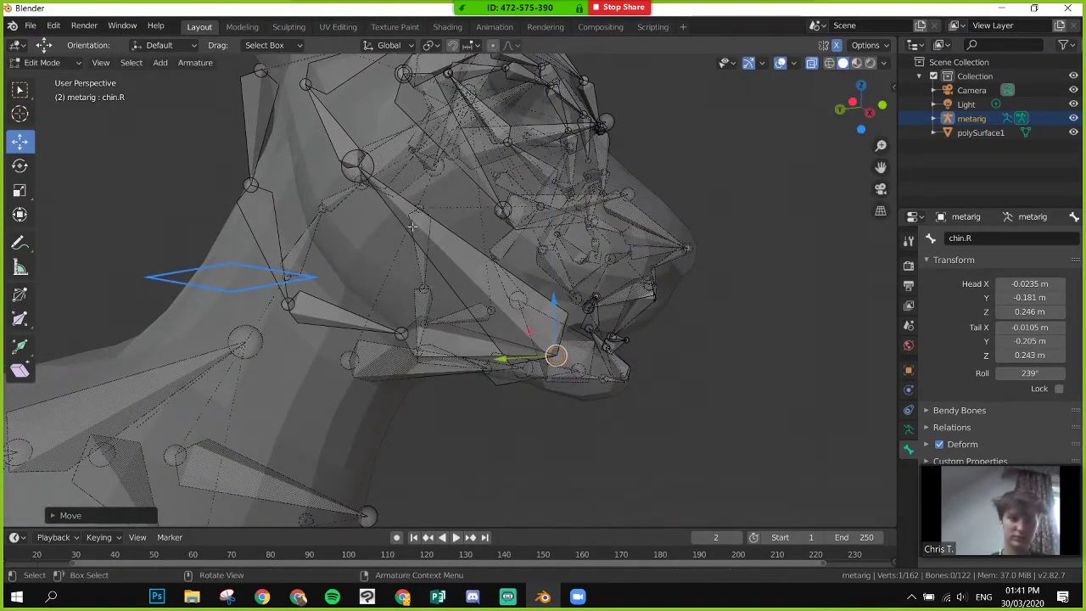
- Move the tail joint of cheek.B.R to about X -0.0347 m, Y -0.196 m and Z 0.265 m
left_click(357, 167)
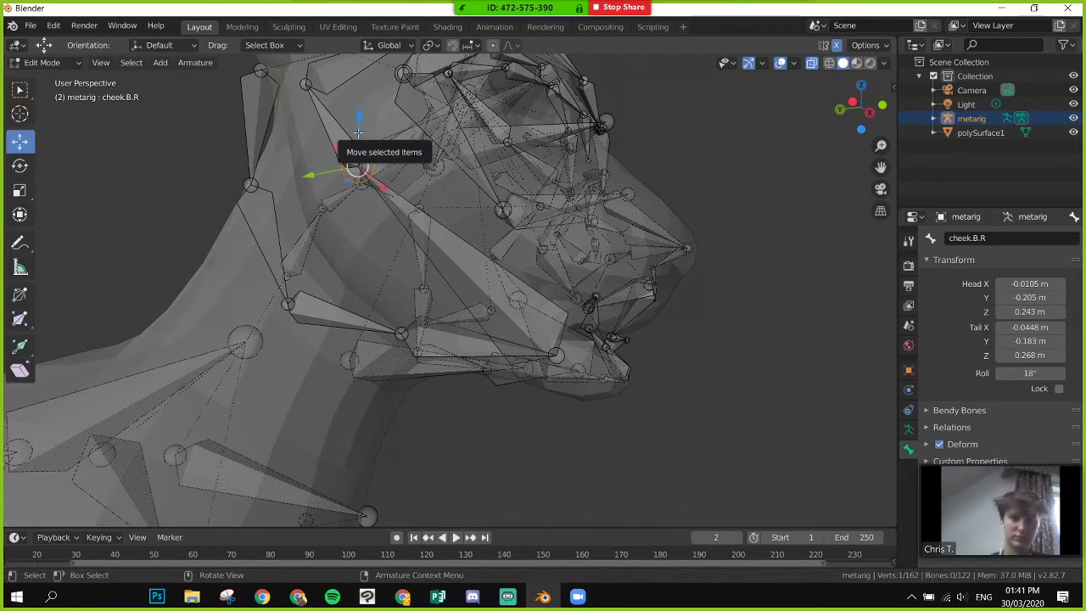
left_click_drag(359, 164, 446, 138)
key("z")
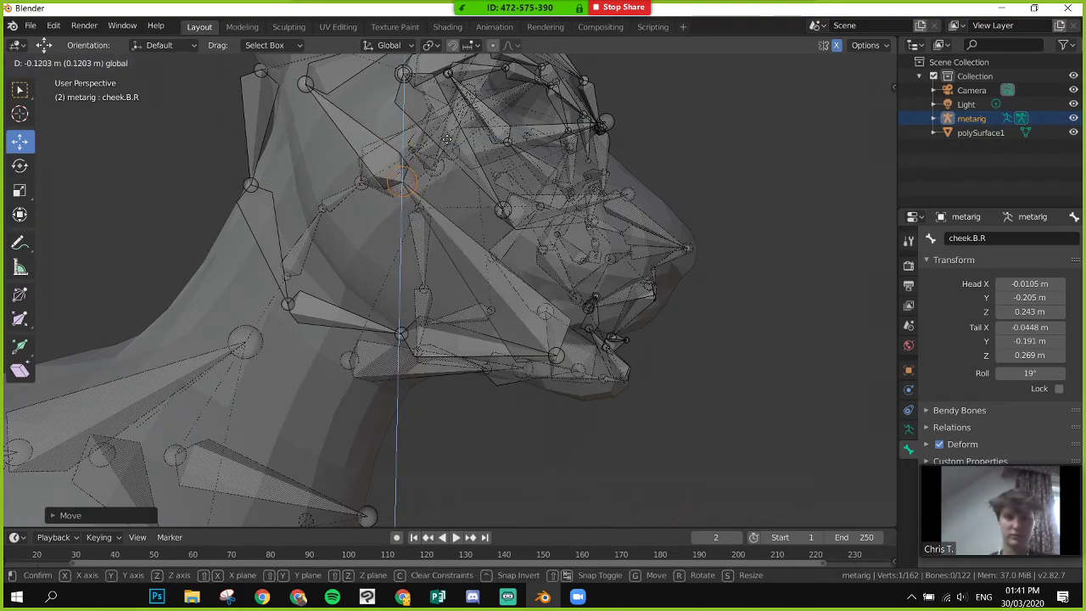
left_click(446, 138)
middle_click_drag(446, 138, 392, 252)
mouse_move(346, 255)
left_mouse_down()
mouse_move(382, 255)
mouse_move(357, 252)
mouse_move(366, 253)
left_mouse_up()
right_click(357, 252)
middle_click_drag(366, 253, 488, 214)
left_click_drag(455, 221, 488, 232)
middle_click_drag(488, 233, 413, 256)
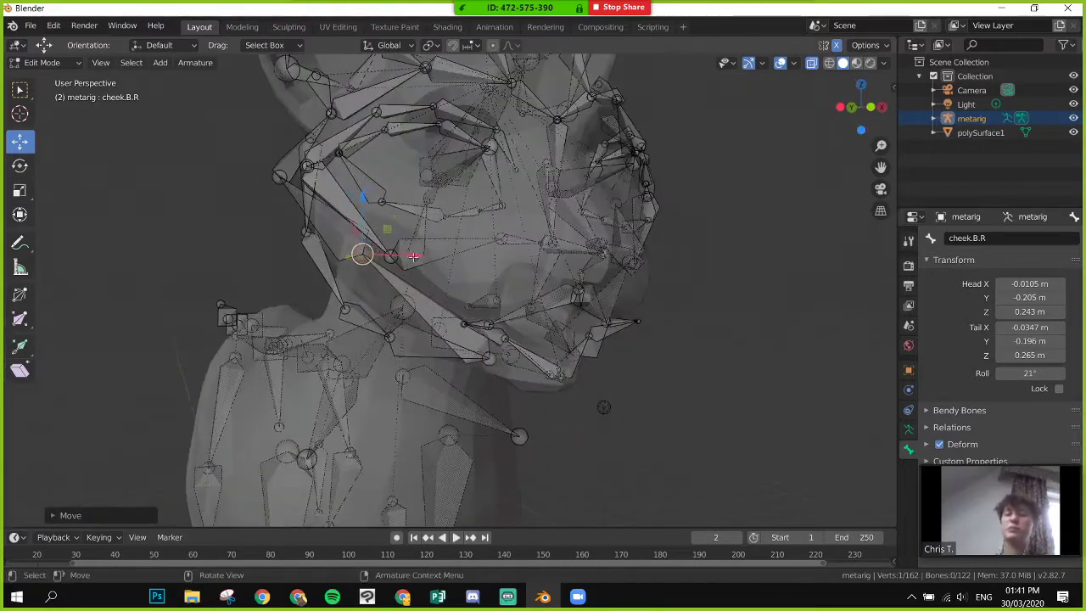
- Raise the joint between temple.R and jaw.R along Z to 0.284 m
left_click(282, 180)
middle_click_drag(261, 219, 250, 214)
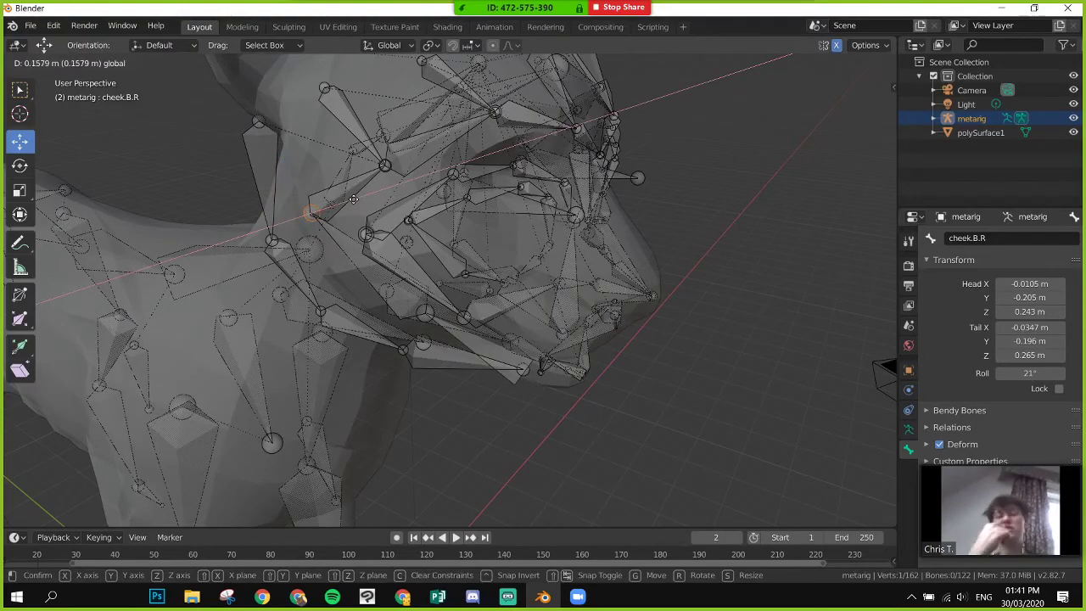
left_click(271, 240)
middle_click_drag(314, 266, 391, 188)
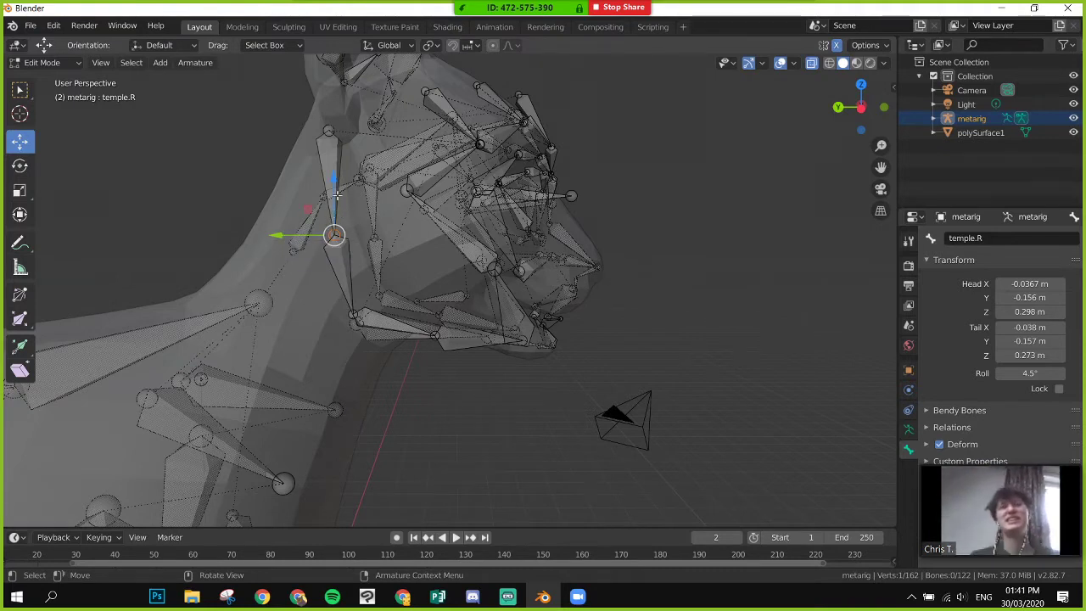
left_click_drag(337, 195, 348, 120)
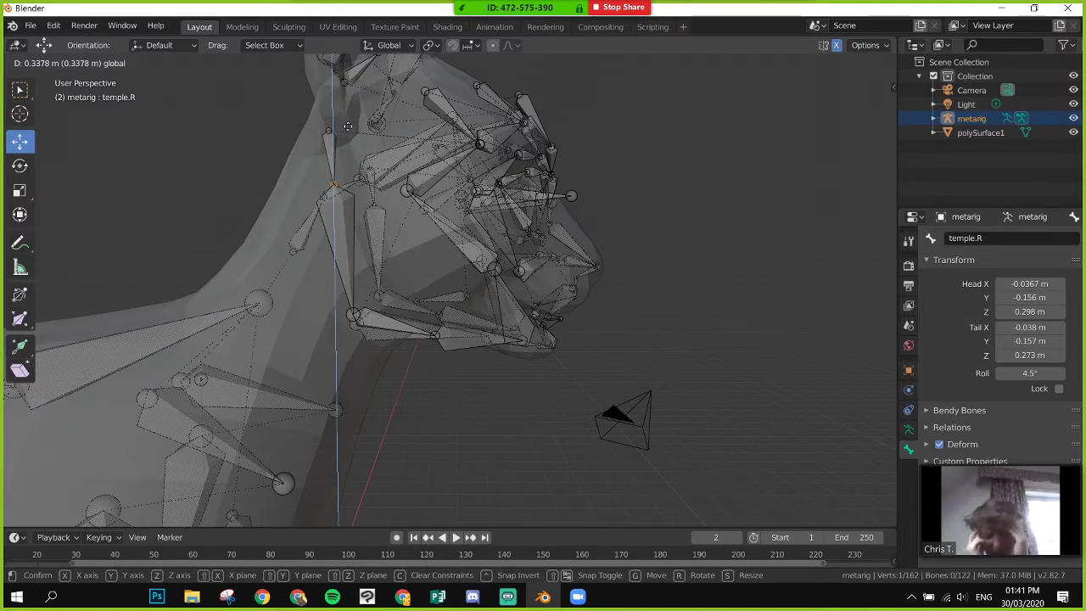
left_click_drag(348, 126, 347, 177)
- Move the tail joint of jaw.R forward along Y to -0.171 m
left_click(354, 313)
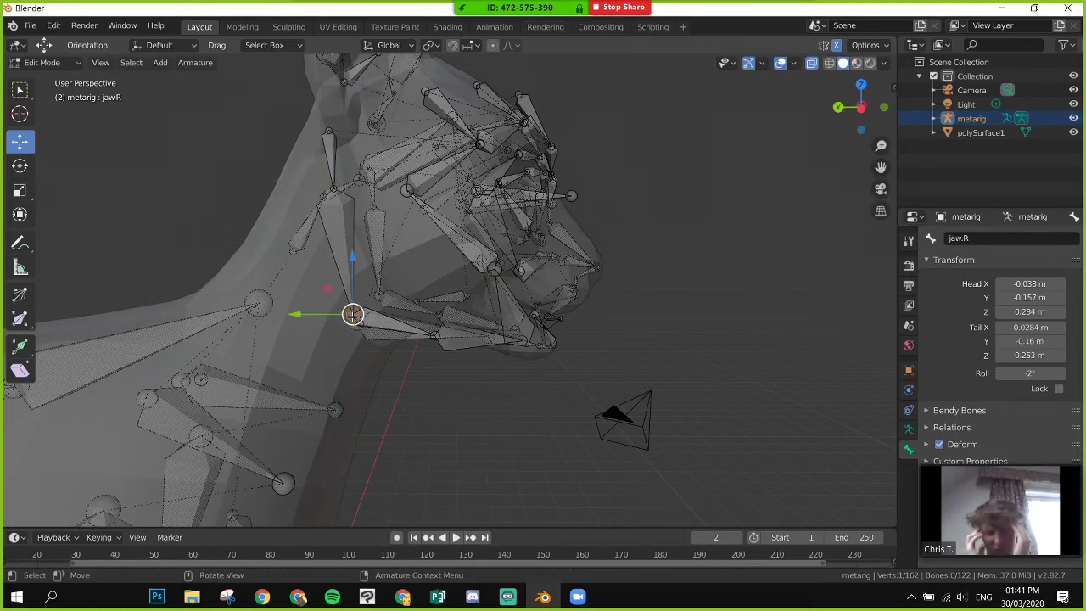
middle_click_drag(354, 314, 297, 300)
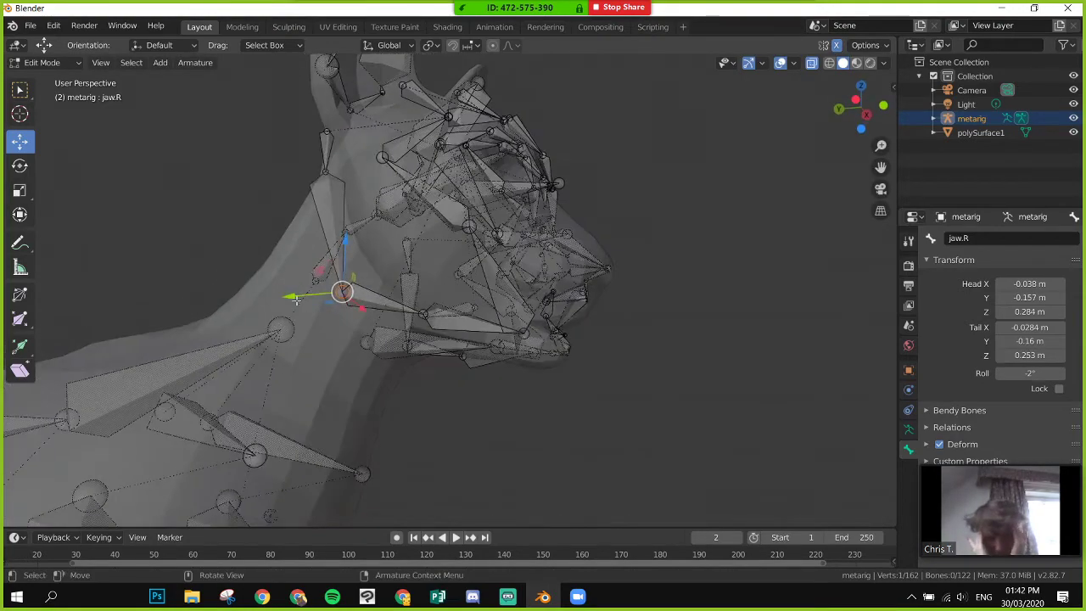
left_click_drag(297, 300, 318, 297)
- Move the head joint of the central jaw bone forward to Y -0.174 m and set its height to Z 0.245 m
left_click(343, 335)
left_click(367, 342)
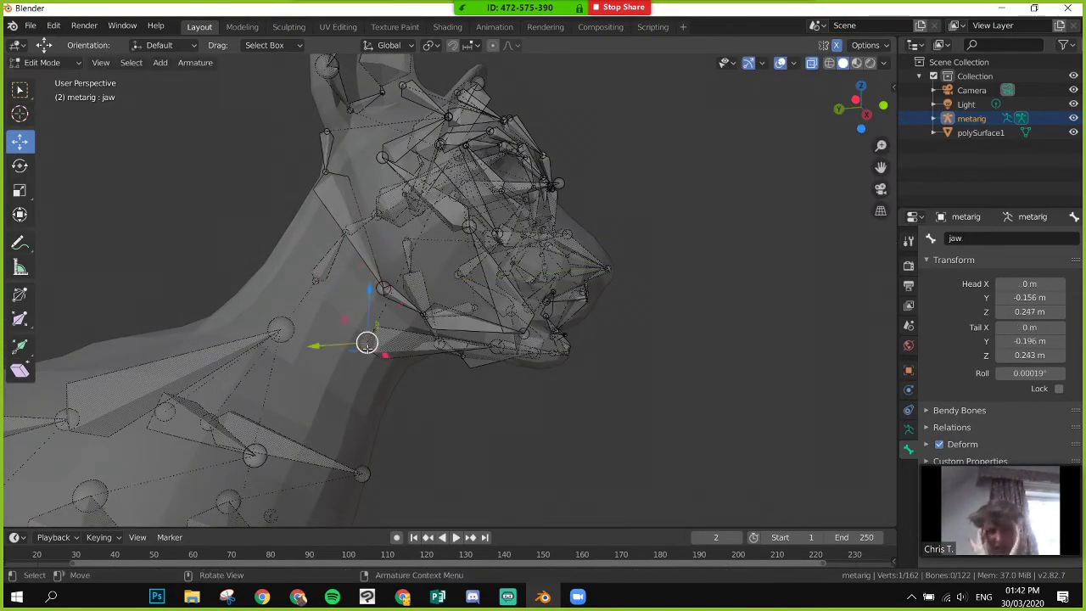
left_click(361, 220)
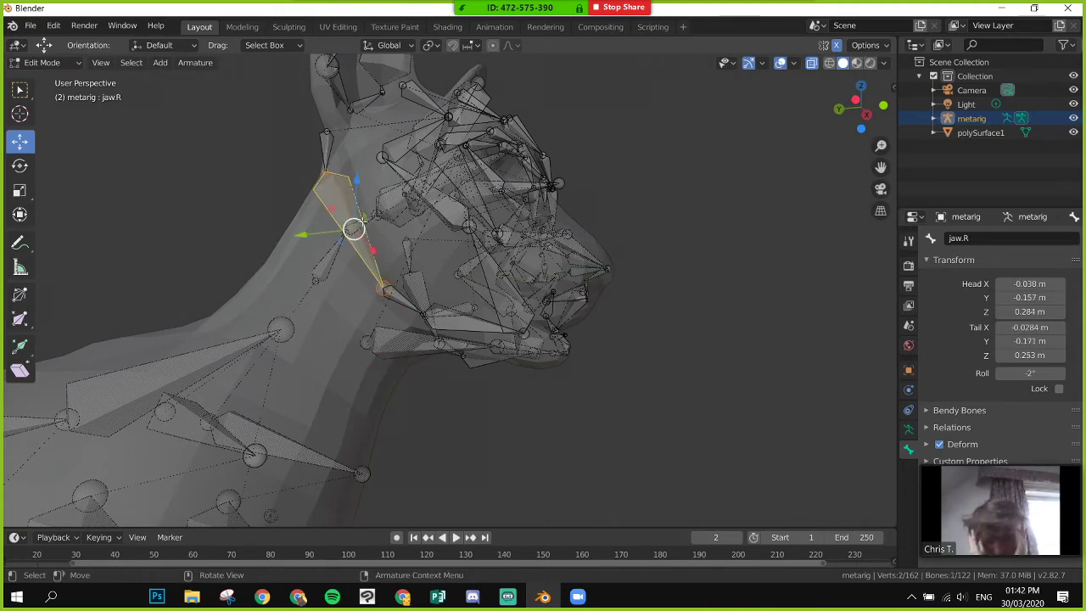
left_click(367, 342)
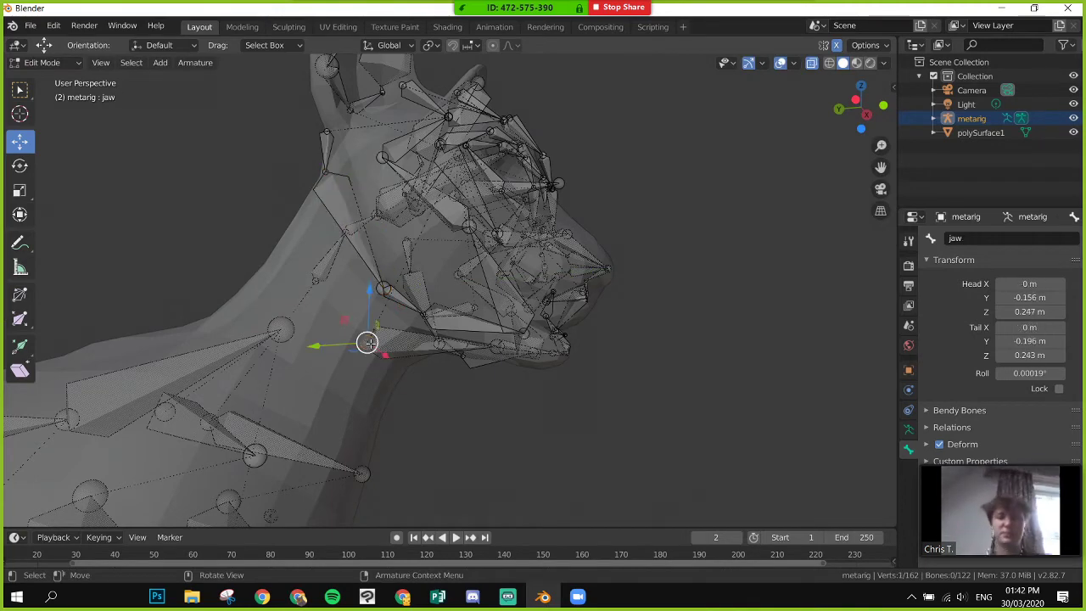
middle_click_drag(383, 380, 441, 385)
left_click_drag(460, 364, 464, 347)
middle_click_drag(460, 354, 490, 398)
left_click_drag(493, 434, 492, 375)
middle_click_drag(492, 375, 654, 406)
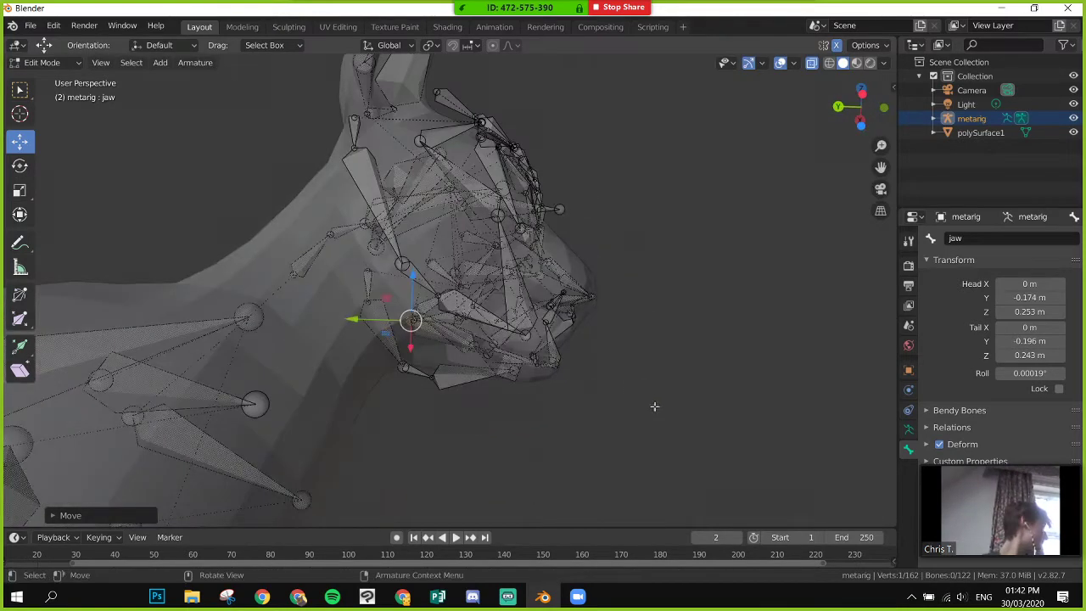
left_click_drag(405, 284, 405, 290)
middle_click_drag(406, 290, 319, 158)
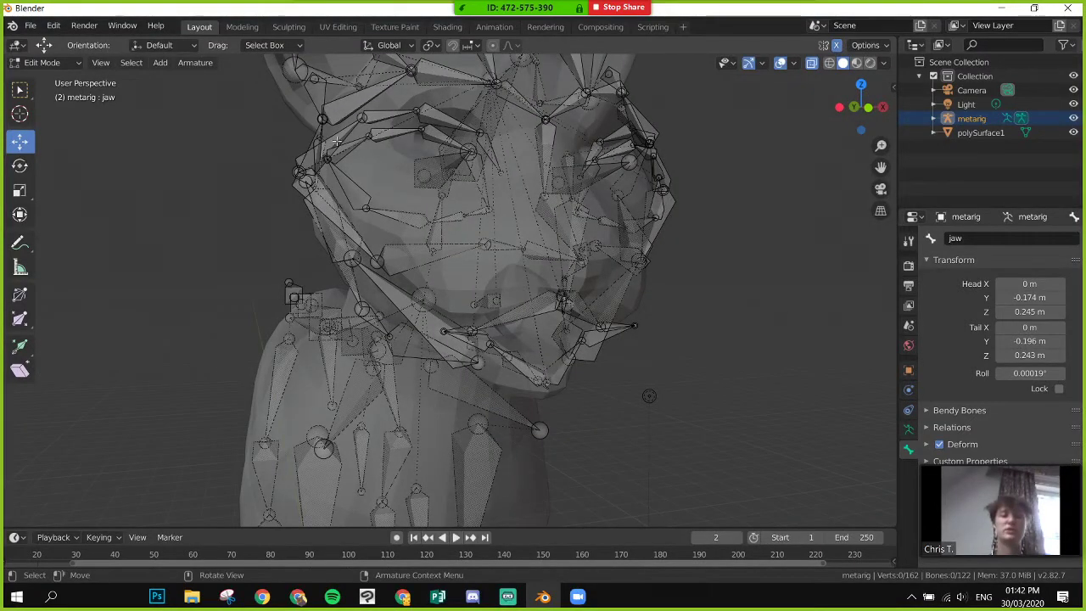
left_click_drag(337, 140, 479, 216)
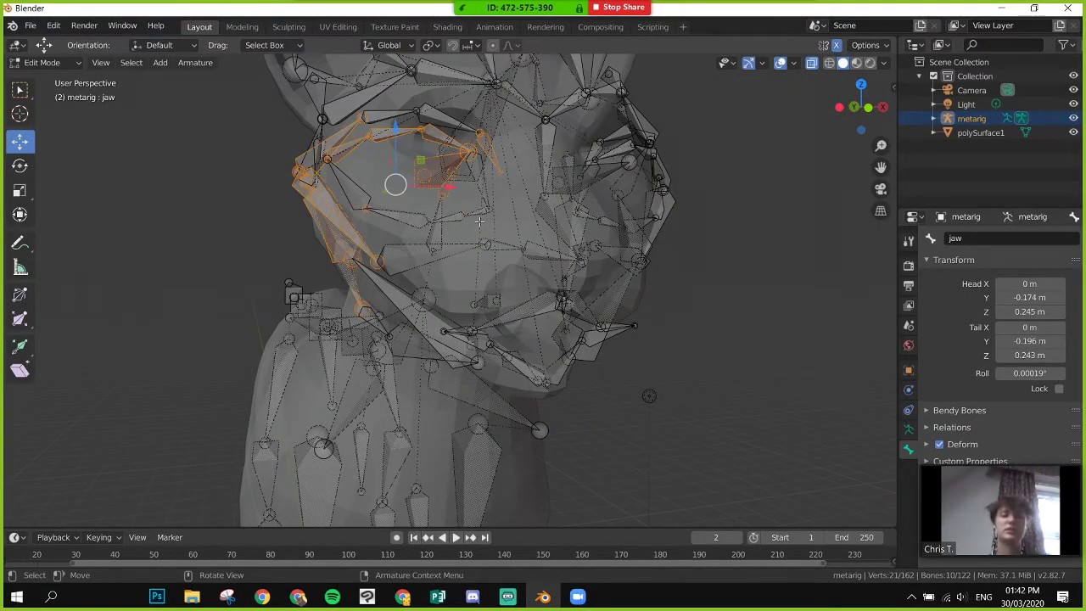
left_click(483, 212)
scroll(499, 213, "down", 1)
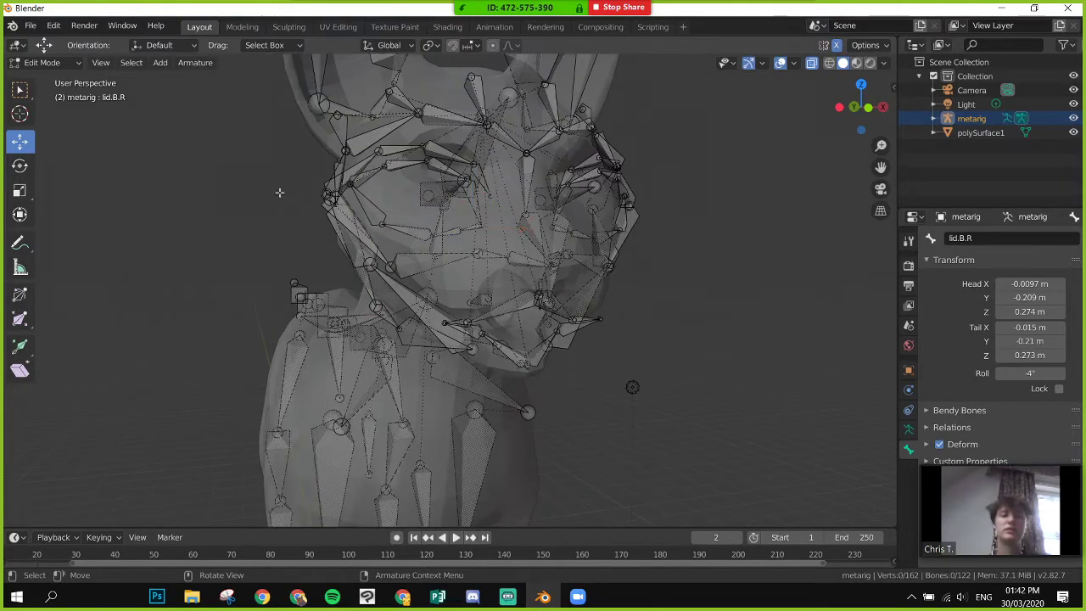
middle_click_drag(279, 193, 228, 198)
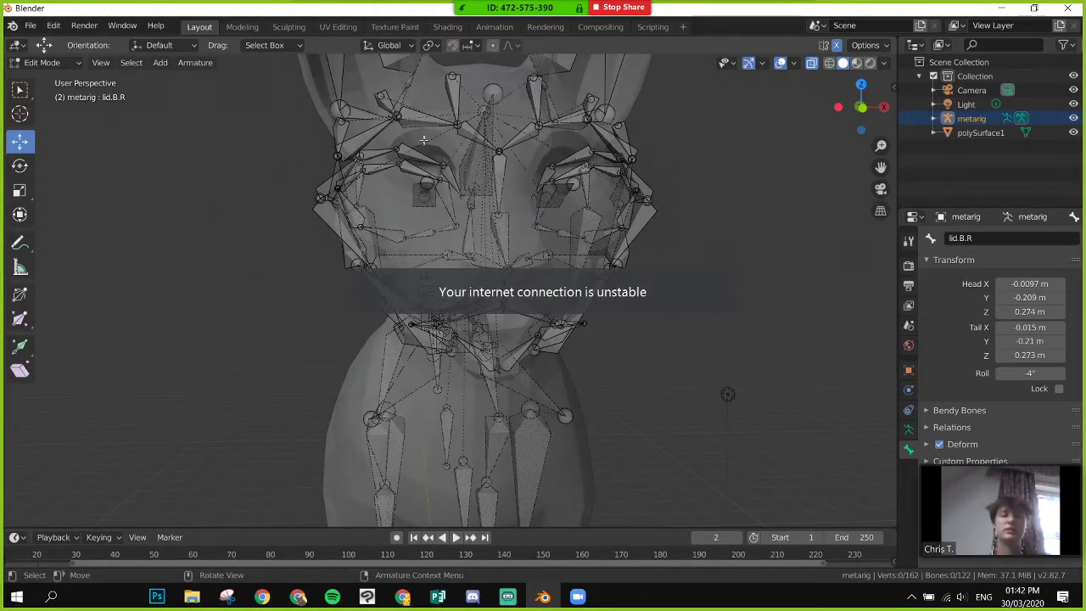
- Move the shared head joint of cheek.T.R and brow.B.R inward along X to about -0.0381 m
scroll(424, 138, "up", 1)
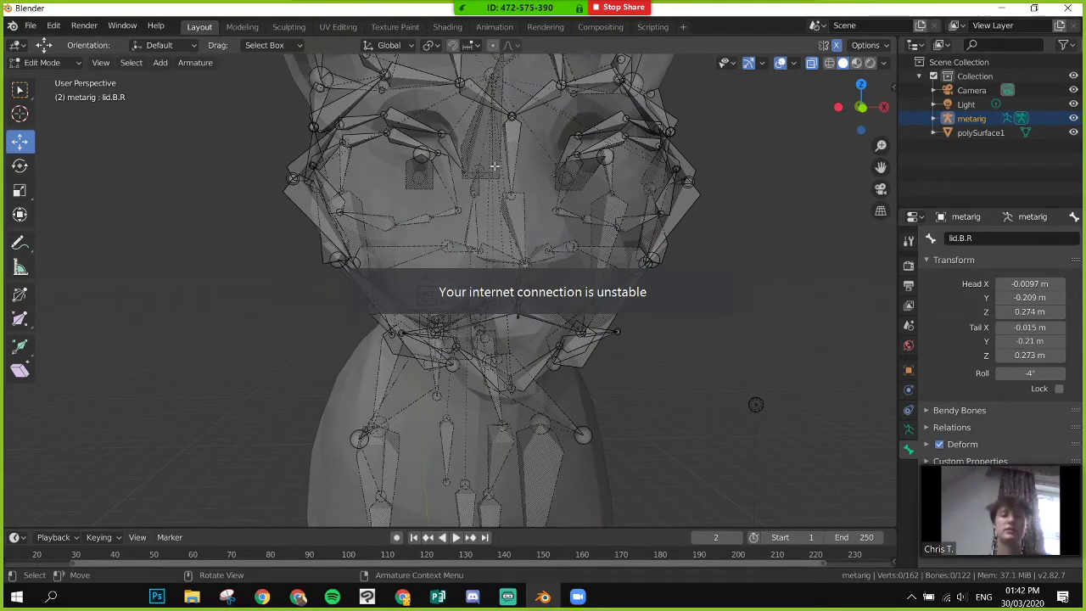
middle_click_drag(494, 166, 325, 285, "shift")
left_click(330, 293)
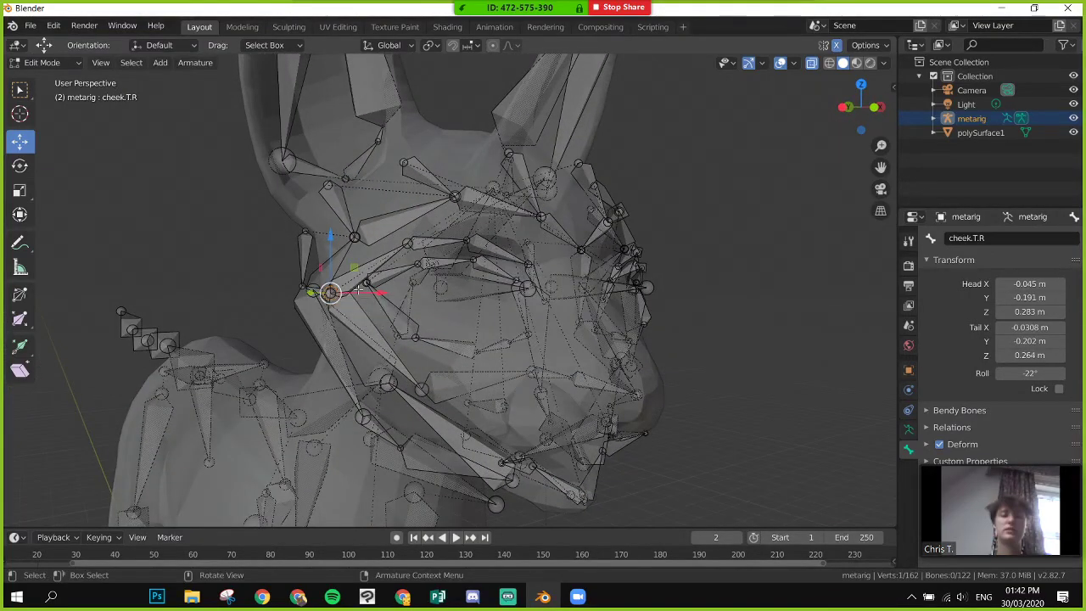
mouse_move(381, 294)
left_mouse_down()
mouse_move(397, 294)
mouse_move(381, 295)
left_mouse_up()
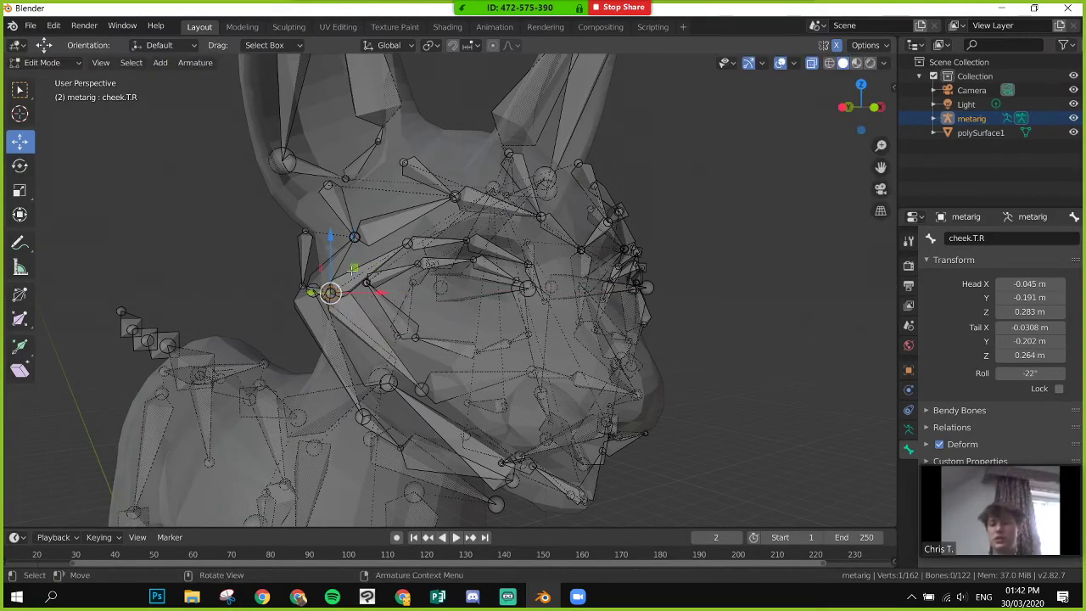
mouse_move(381, 294)
middle_mouse_down()
mouse_move(357, 297)
mouse_move(391, 300)
middle_mouse_up()
left_click(388, 271)
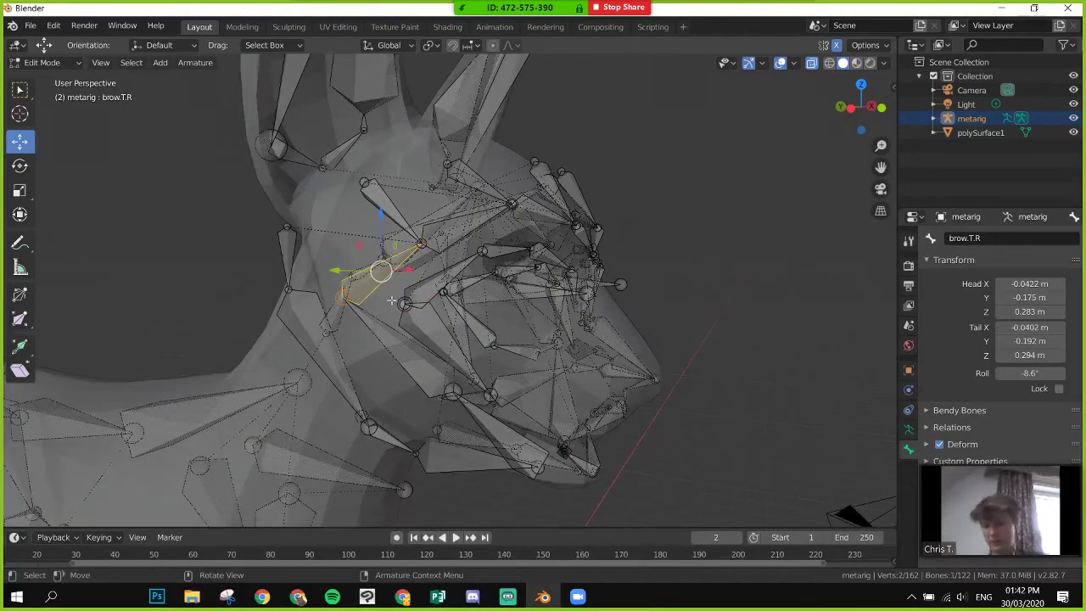
left_click_drag(392, 296, 412, 313)
middle_click_drag(412, 313, 364, 291)
left_click_drag(364, 291, 404, 300)
mouse_move(403, 300)
middle_mouse_down()
mouse_move(482, 278)
mouse_move(424, 274)
mouse_move(406, 289)
middle_mouse_up()
- Try to move the tail joint of lid.B.R.003 inward along X, and undo the move
left_click(482, 278)
left_click(413, 257)
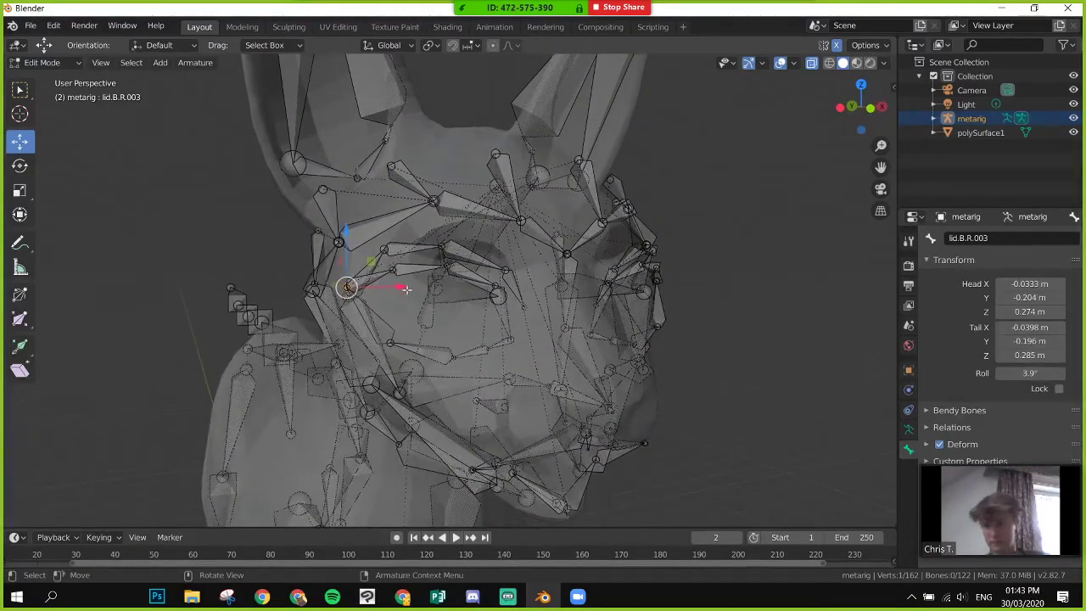
left_click_drag(407, 289, 441, 291)
key("ctrl+z")
- Isolate the outer eyelid corner joint at lid.B.R.003's tail, try to move it freely, and undo the move
scroll(348, 291, "up", 3)
middle_click_drag(348, 291, 501, 313)
key("b")
left_click_drag(458, 293, 482, 298)
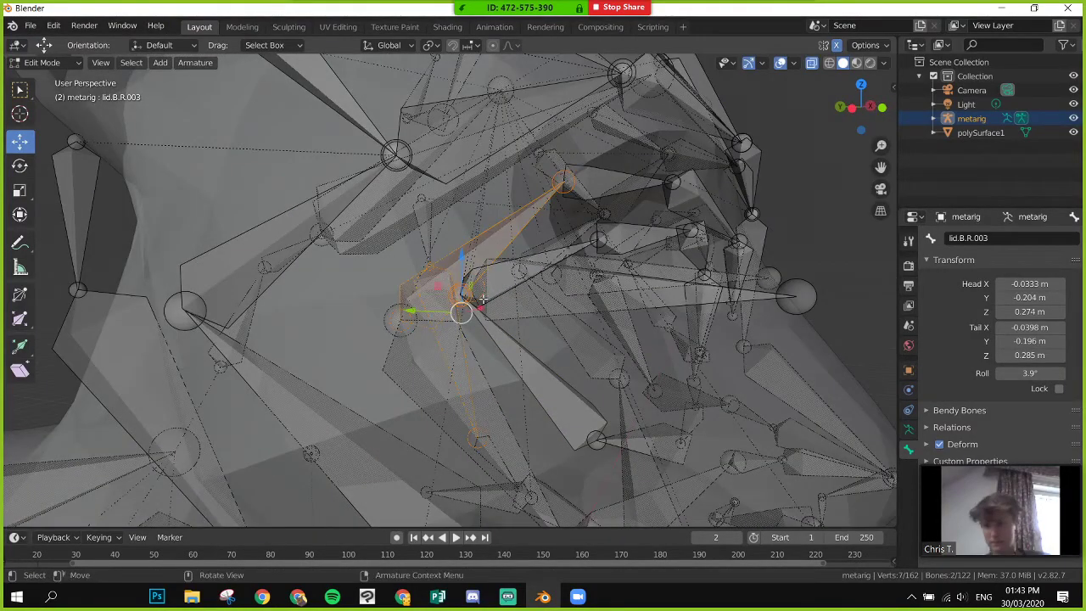
left_click(480, 306)
key("alt+a")
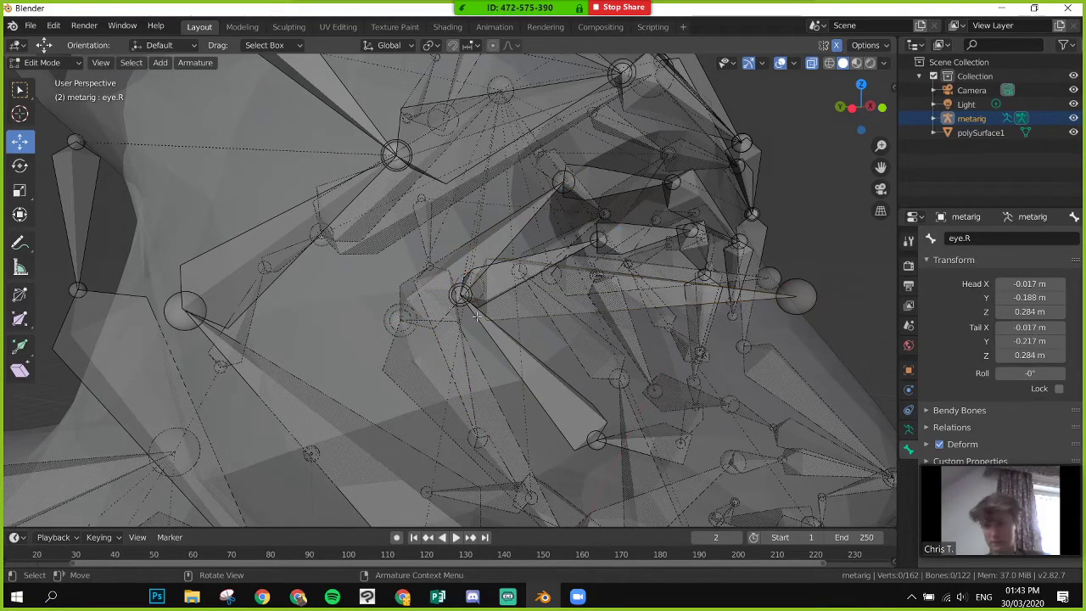
left_click(463, 270)
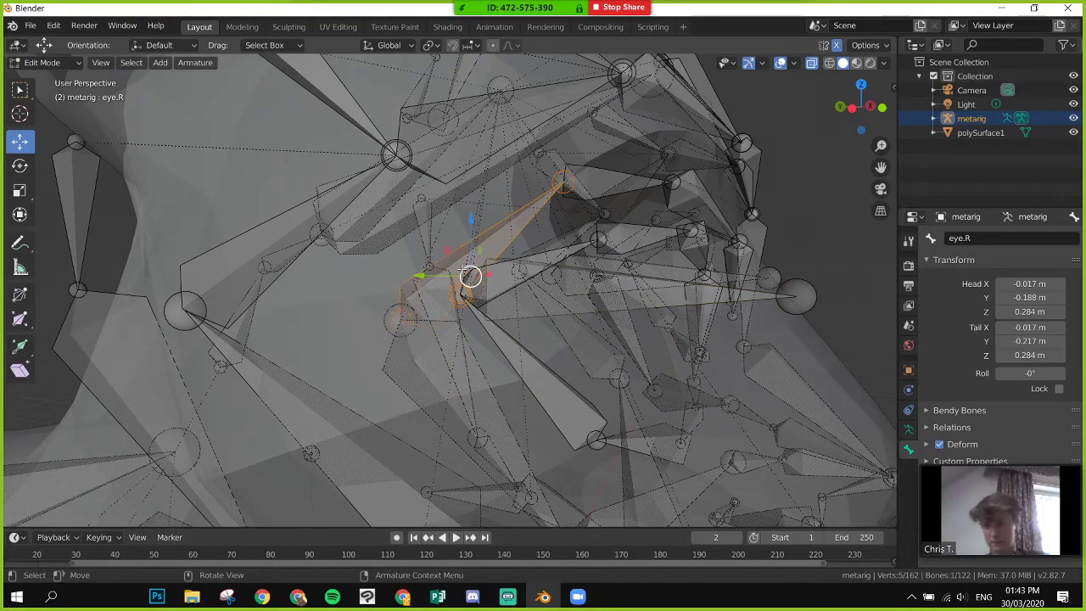
left_click(476, 328)
left_click(463, 289)
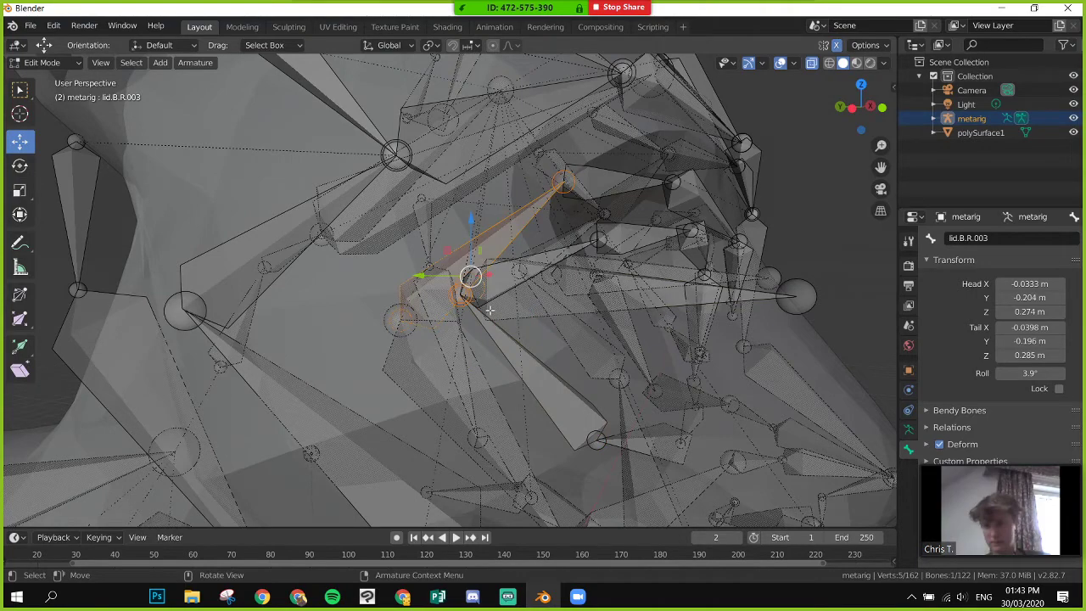
left_click(399, 321)
left_click(460, 293)
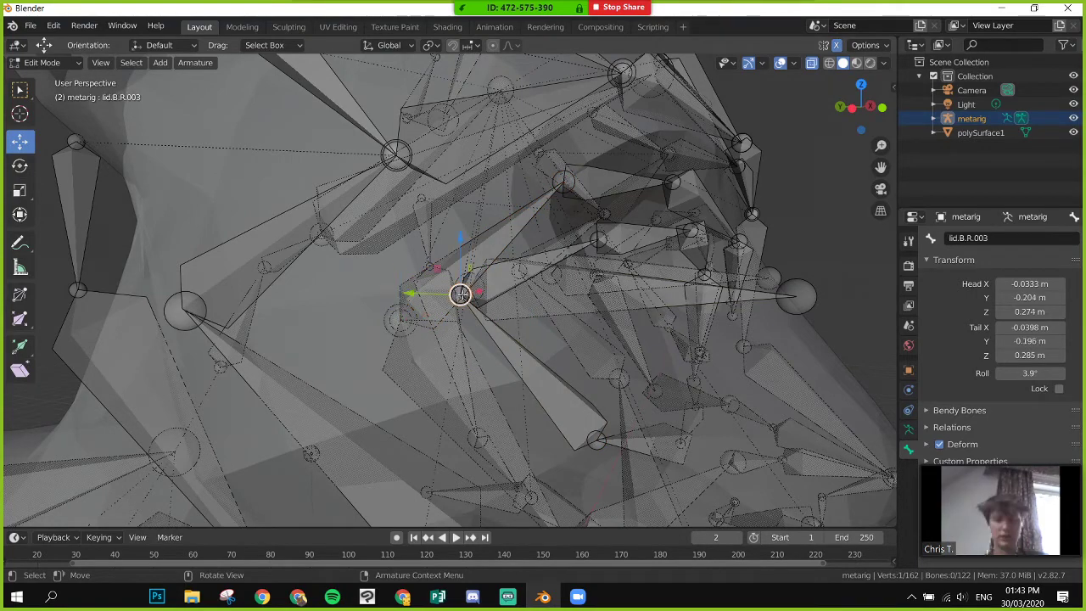
middle_click_drag(461, 293, 352, 311)
key("g")
left_click(288, 310)
key("ctrl+z")
- Try to shift only the shared joint of lid.T.R and lid.B.R.003 along X, and undo it
left_click(379, 290)
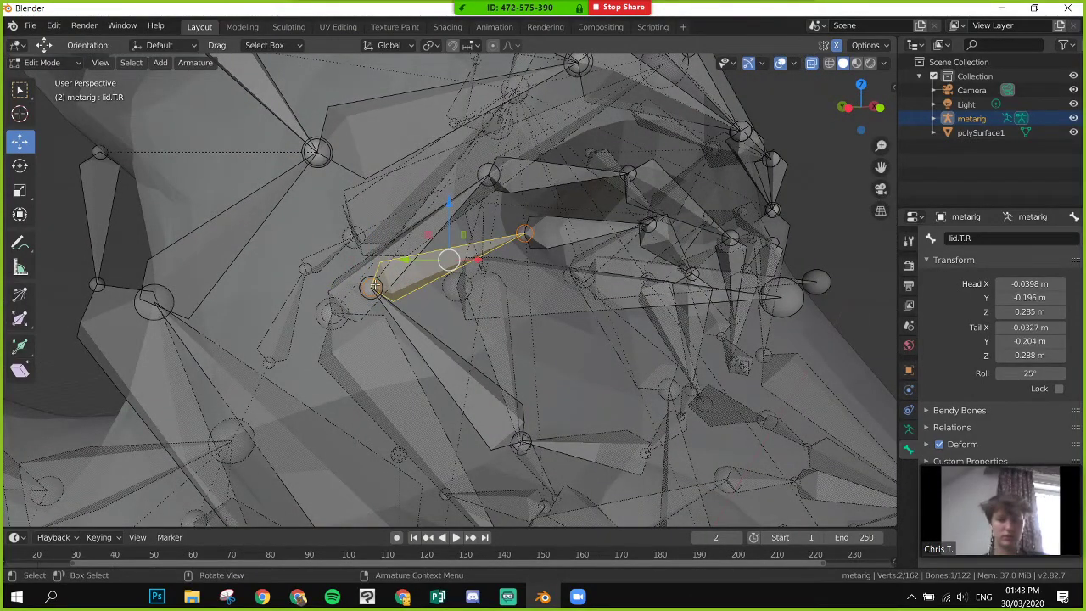
left_click(372, 287)
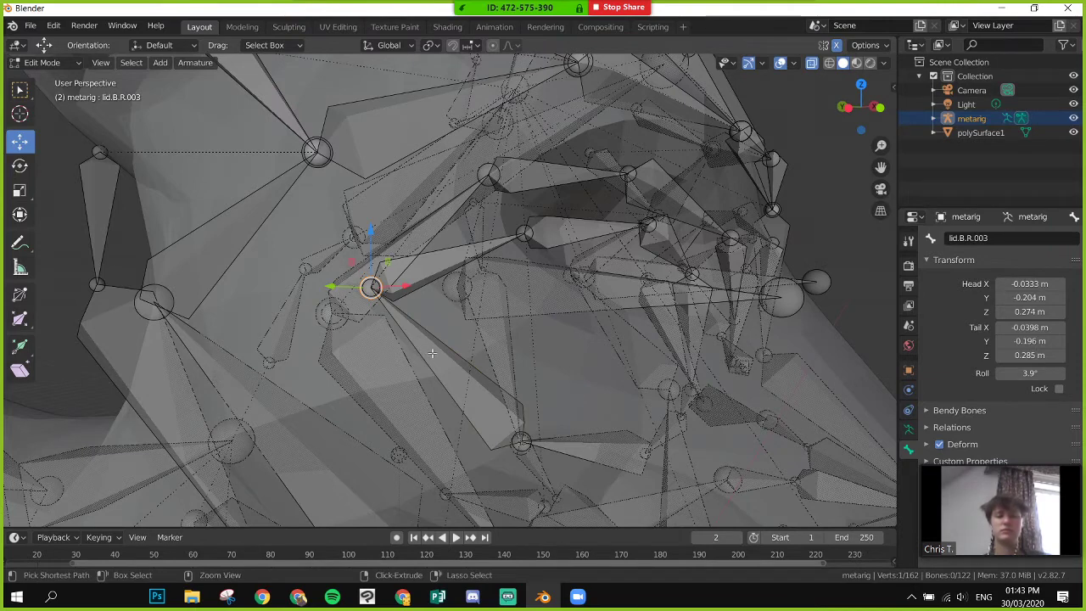
mouse_move(405, 286)
left_mouse_down()
mouse_move(509, 282)
mouse_move(390, 287)
left_mouse_up()
key("ctrl+z")
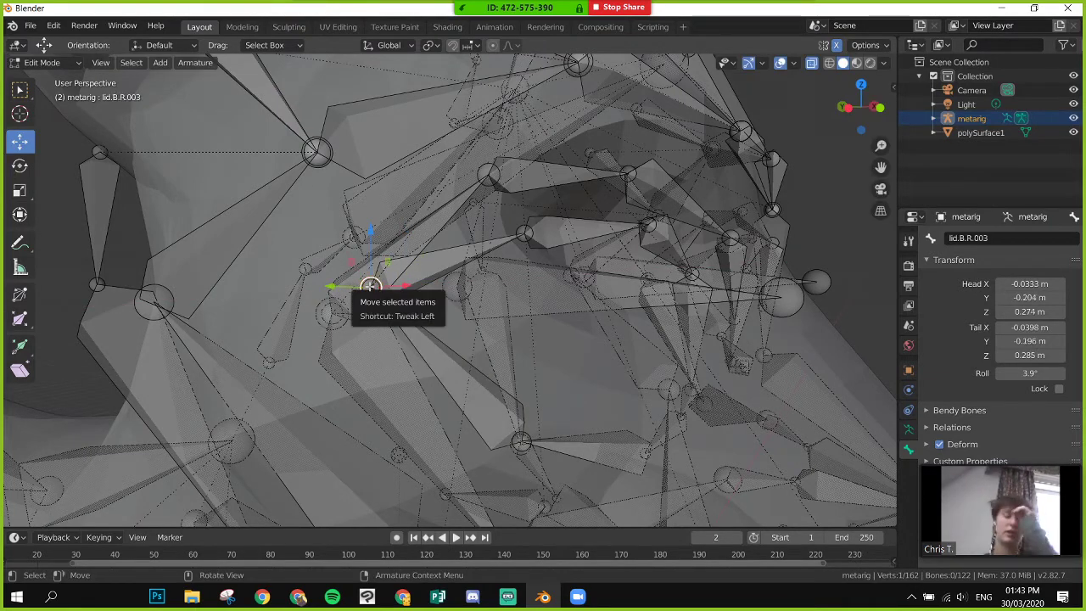
- Examine the outer corner joint of the right eyelid and the surrounding eye.R, brow and cheek bones from several angles
left_click(471, 289)
scroll(361, 310, "up", 2)
middle_click_drag(360, 310, 387, 321, "alt")
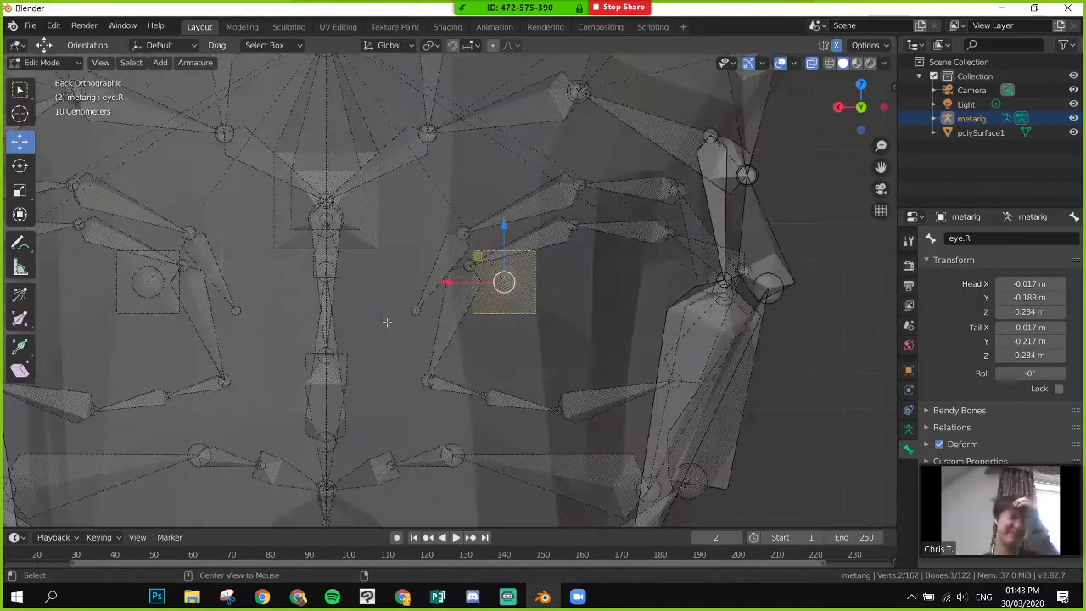
middle_click_drag(518, 336, 419, 283)
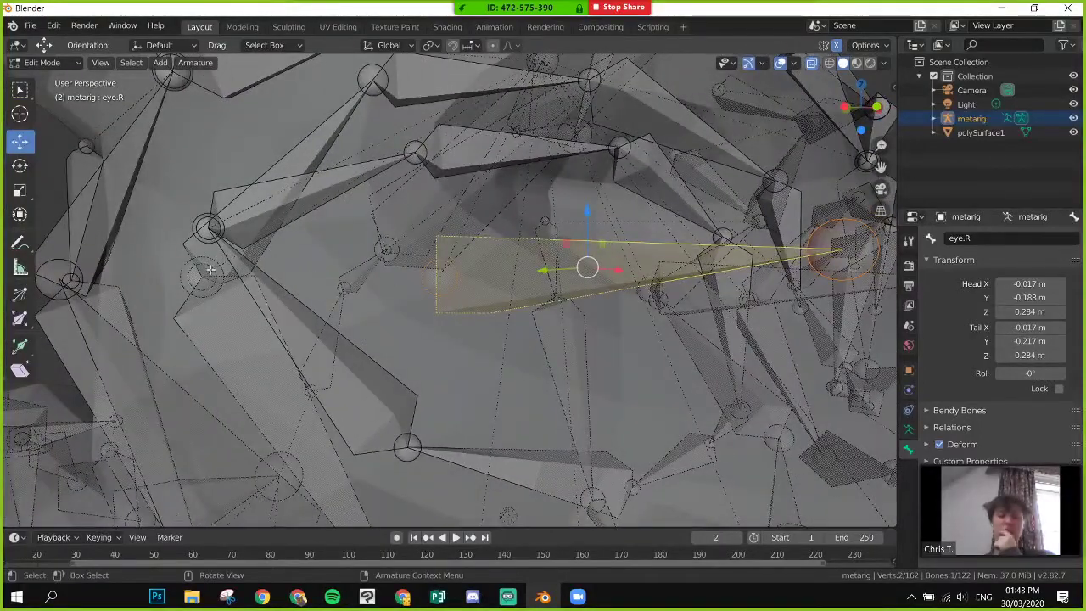
middle_click_drag(211, 269, 259, 293)
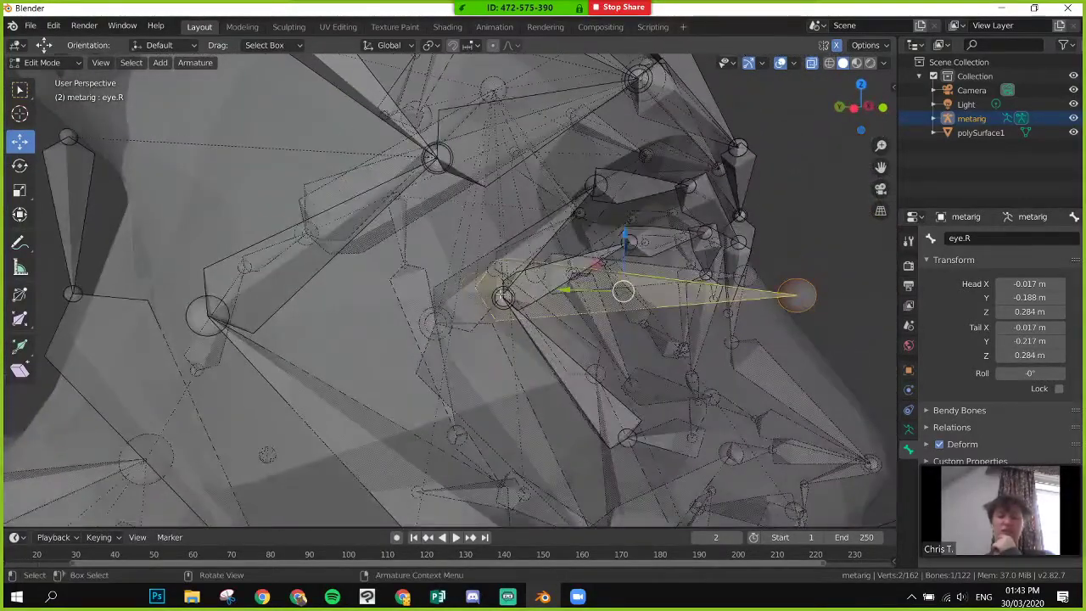
scroll(491, 291, "up", 2)
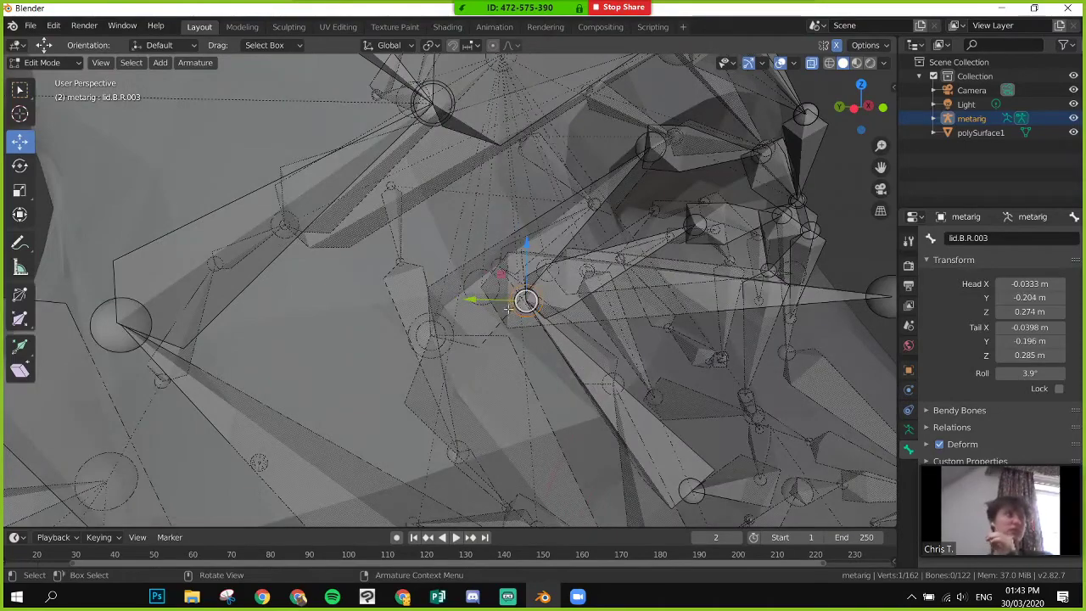
middle_click_drag(538, 308, 509, 314)
scroll(344, 319, "down", 4)
scroll(344, 320, "up", 3)
scroll(458, 297, "up", 3)
left_click(475, 331)
left_click(336, 385)
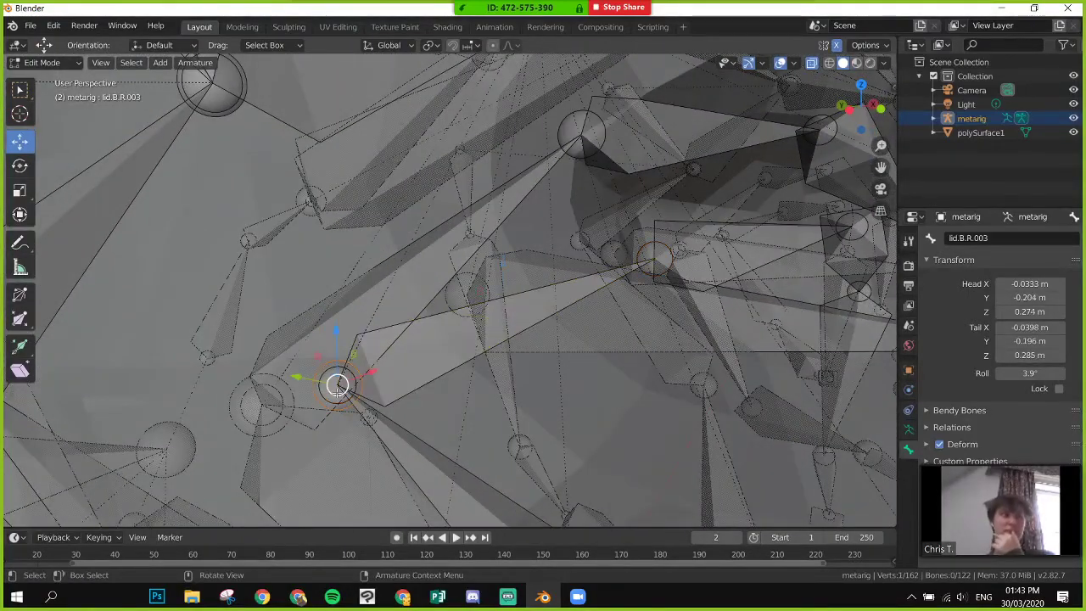
- Select all linked right eyelid bones and move them together until lid.B.R.003's tail is at about X -0.0347 m, Y -0.2 m, Z 0.291 m
middle_click_drag(337, 386, 417, 254)
left_click(424, 281)
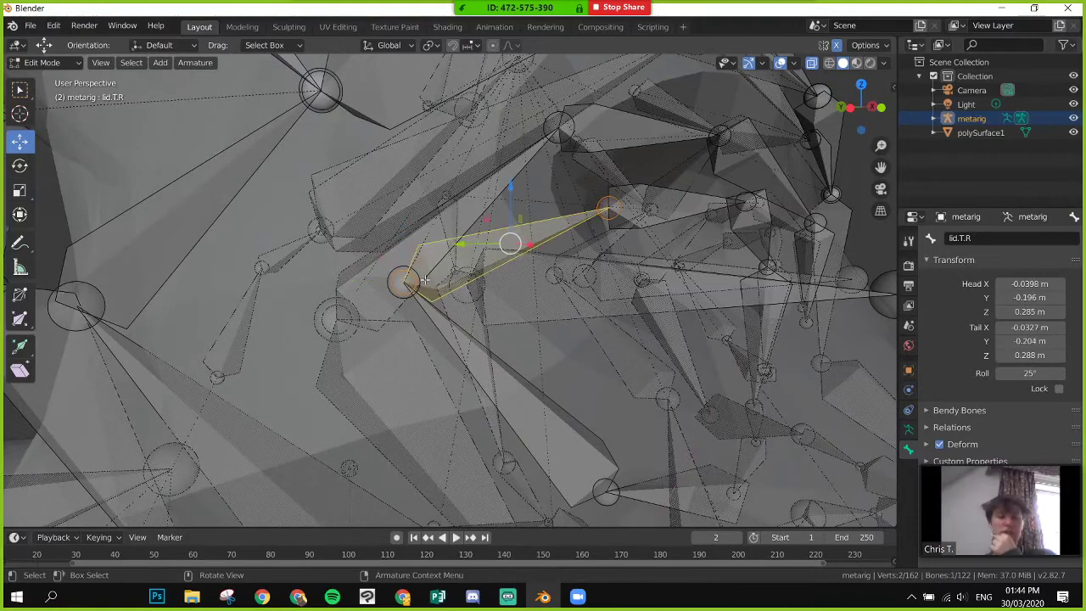
left_click(441, 320)
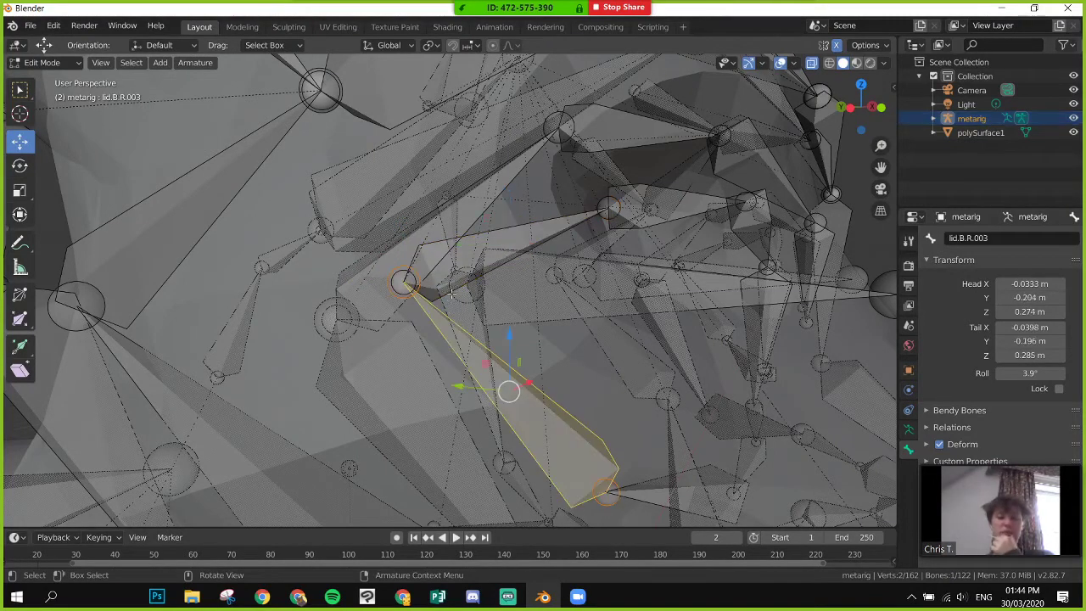
key("ctrl+l")
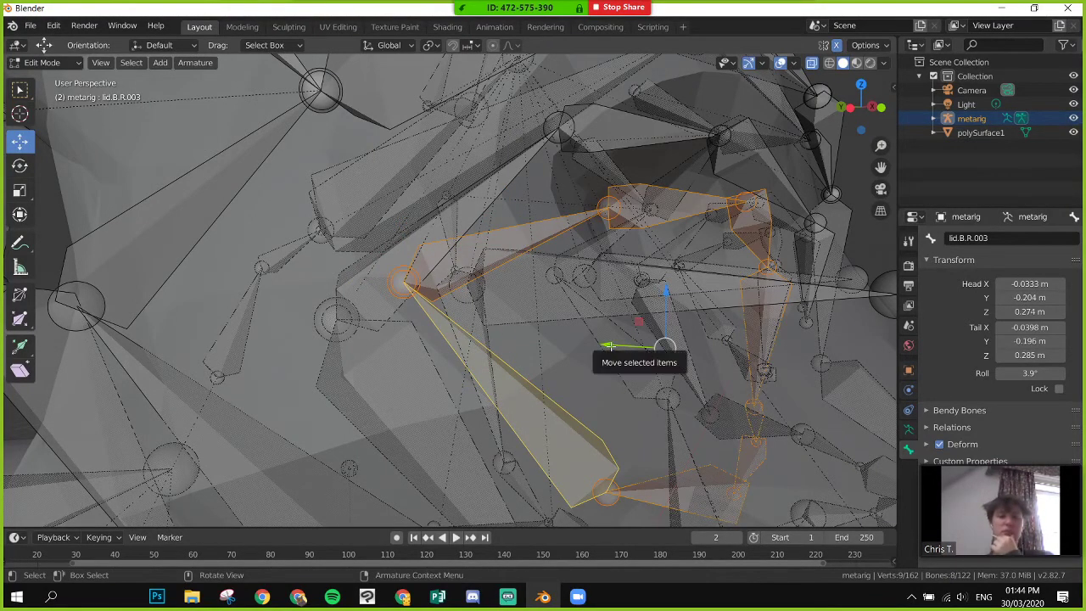
left_click_drag(609, 340, 676, 348)
scroll(676, 348, "down", 3)
middle_click_drag(676, 348, 436, 319)
left_click_drag(457, 325, 510, 323)
left_click_drag(459, 266, 471, 203)
- Select the chain of four lower right brow bones from brow.B.R to brow.B.R.003
scroll(481, 232, "down", 3)
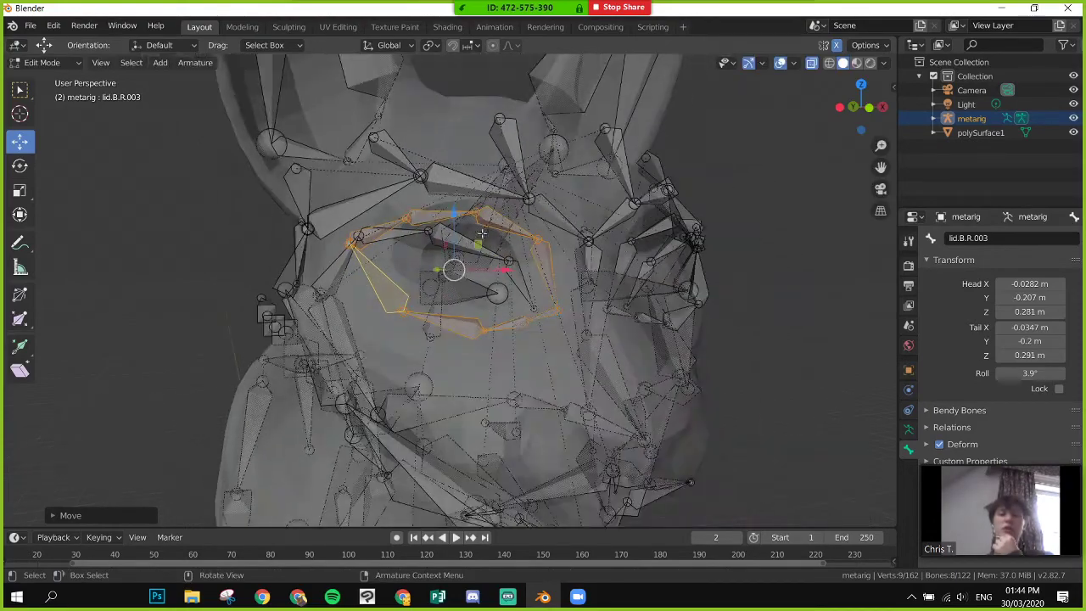
left_click(456, 240)
middle_click_drag(450, 239, 428, 239)
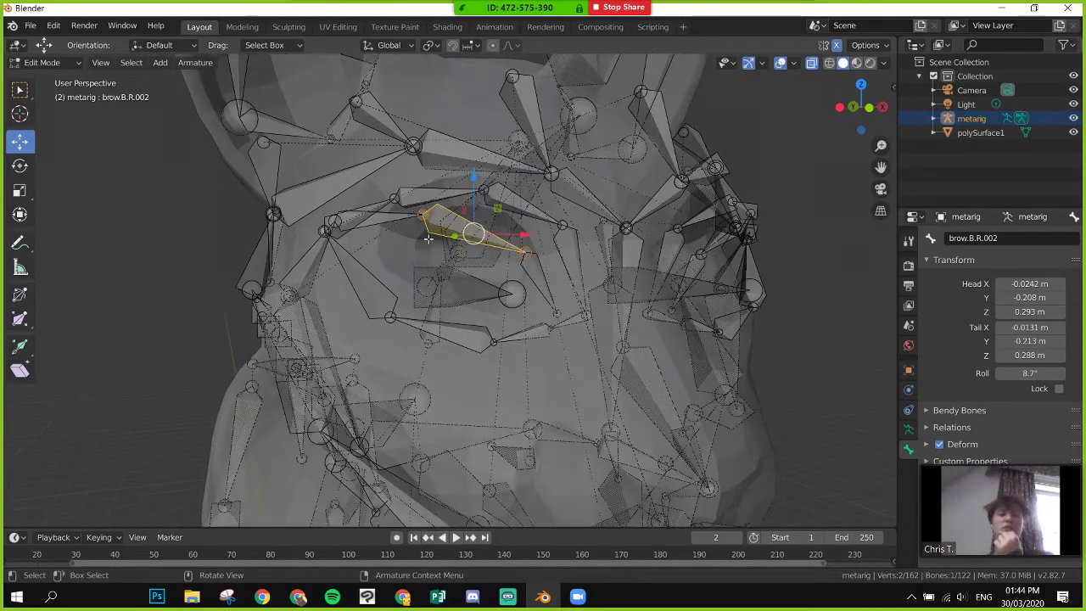
left_click(309, 273)
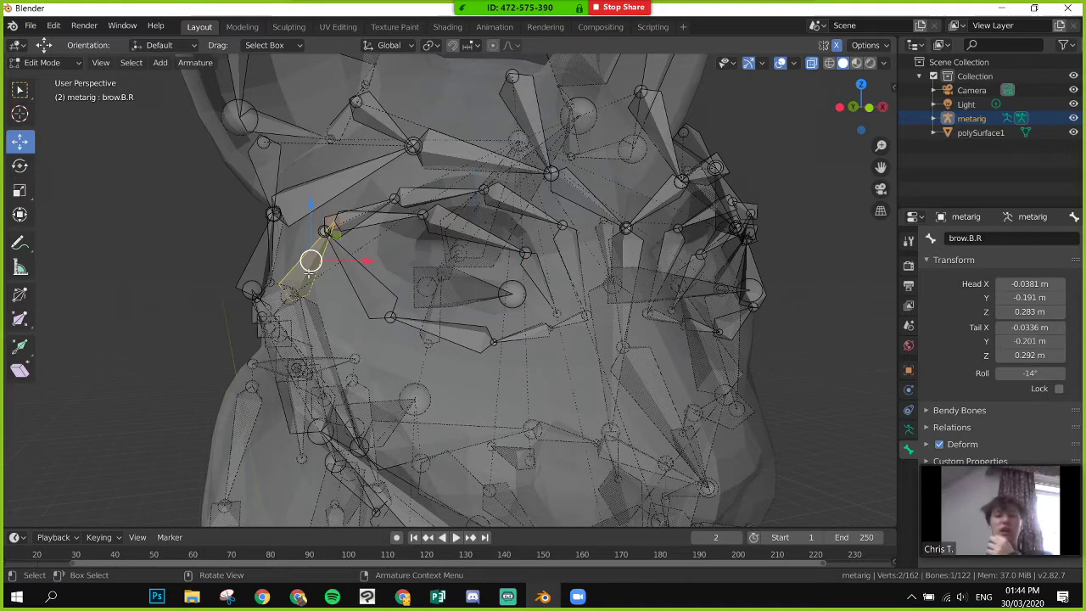
left_click(386, 222, "ctrl")
left_click(456, 228, "ctrl")
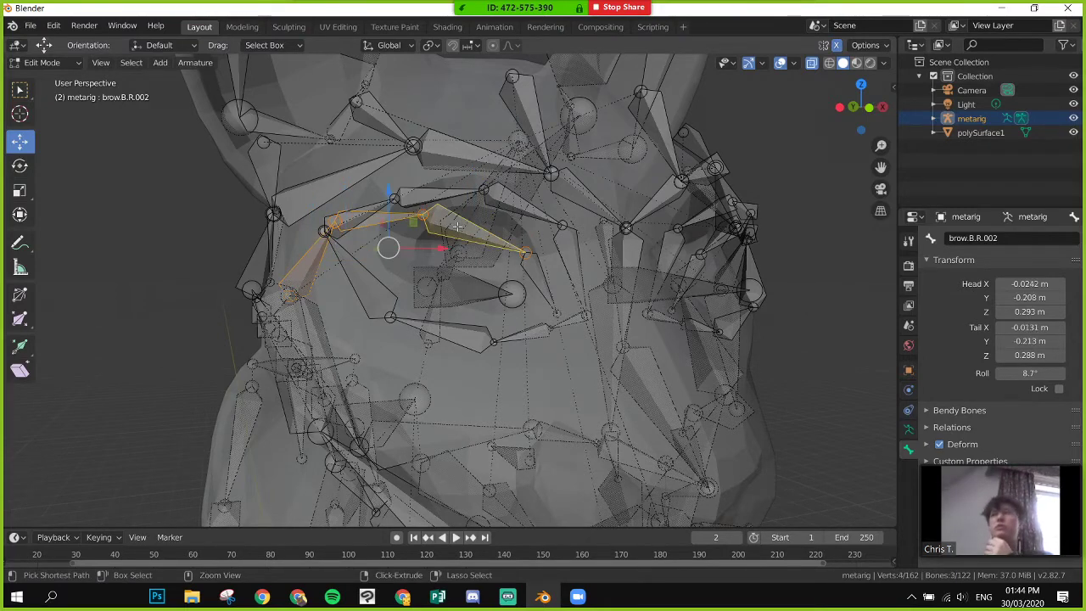
left_click(532, 270, "ctrl")
- Try to raise the lower brow chain until brow.B.R.003's head is at Z 0.294 m and shift it along X, and undo the move
left_click_drag(419, 254, 419, 157)
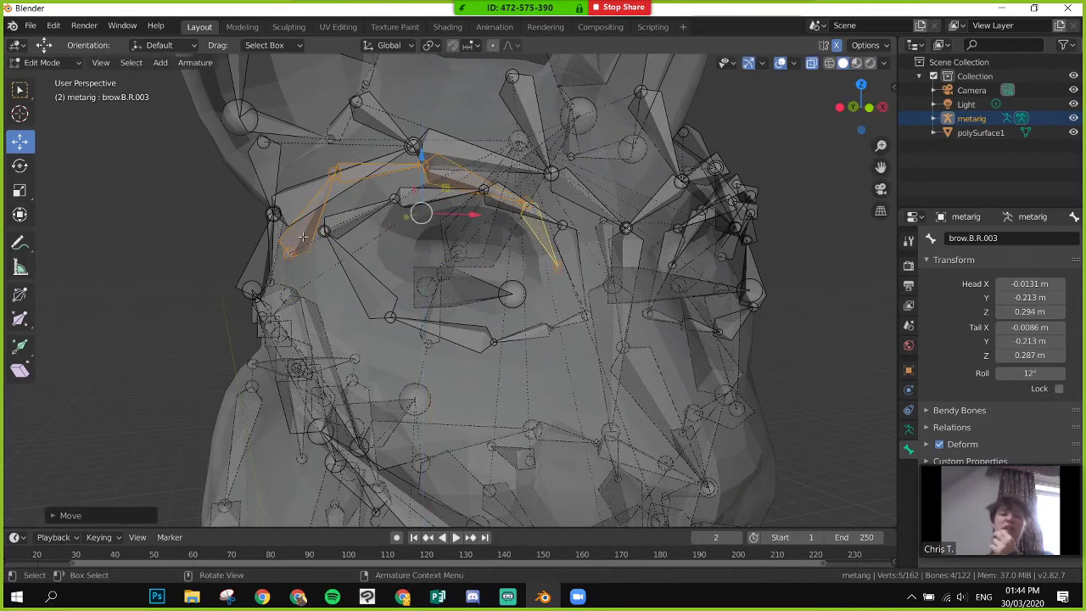
left_click_drag(473, 218, 505, 223)
key("Escape")
key("ctrl+z")
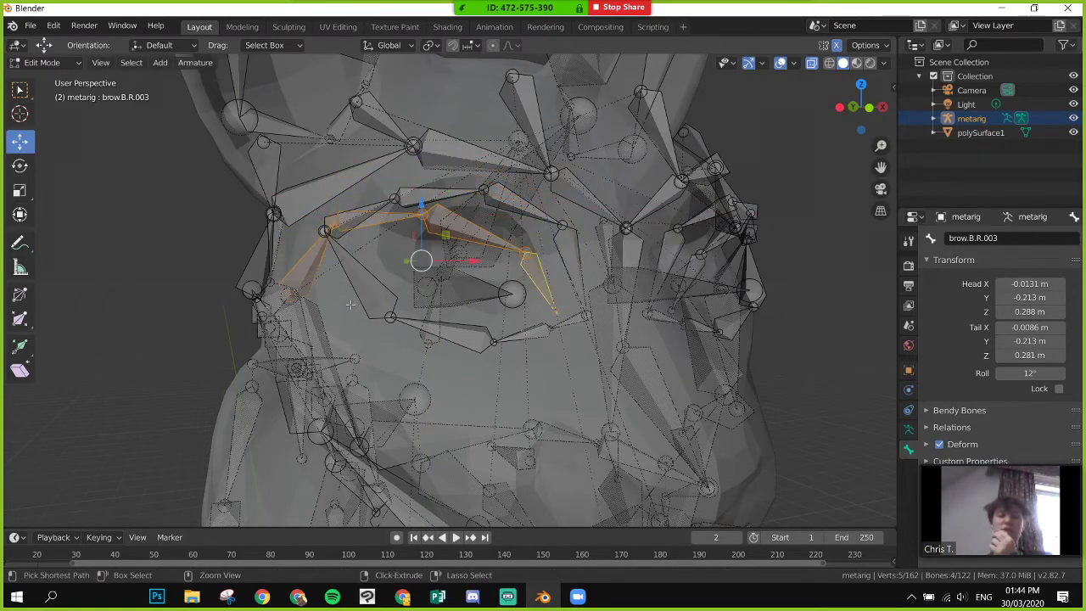
- Add the right upper cheek bone to the selected brow and lid bones and move them inward along X
middle_click_drag(322, 311, 376, 298)
left_click(401, 299)
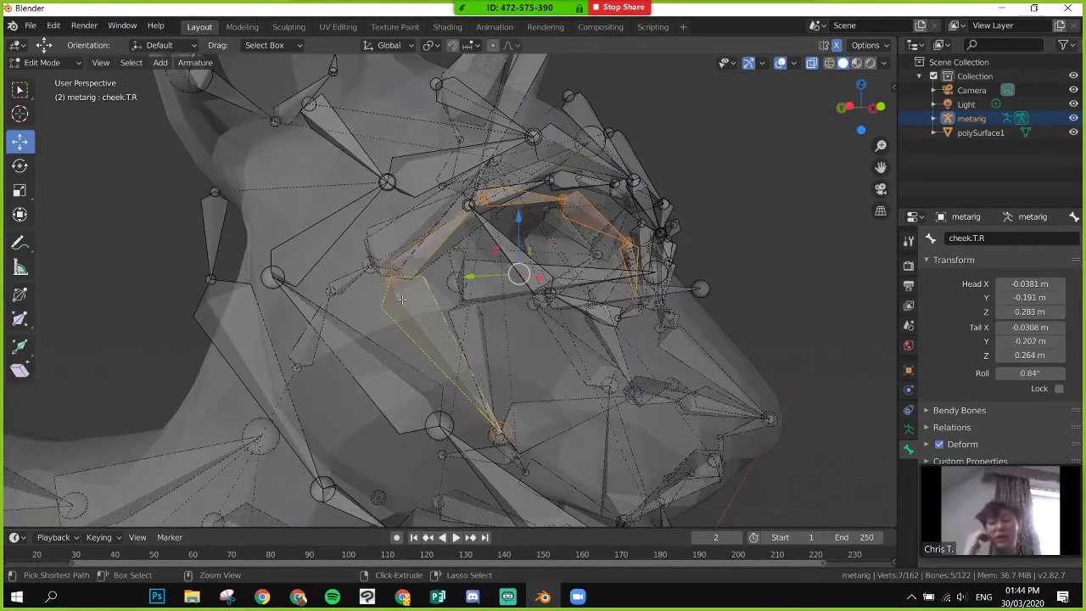
middle_click_drag(509, 321, 597, 302)
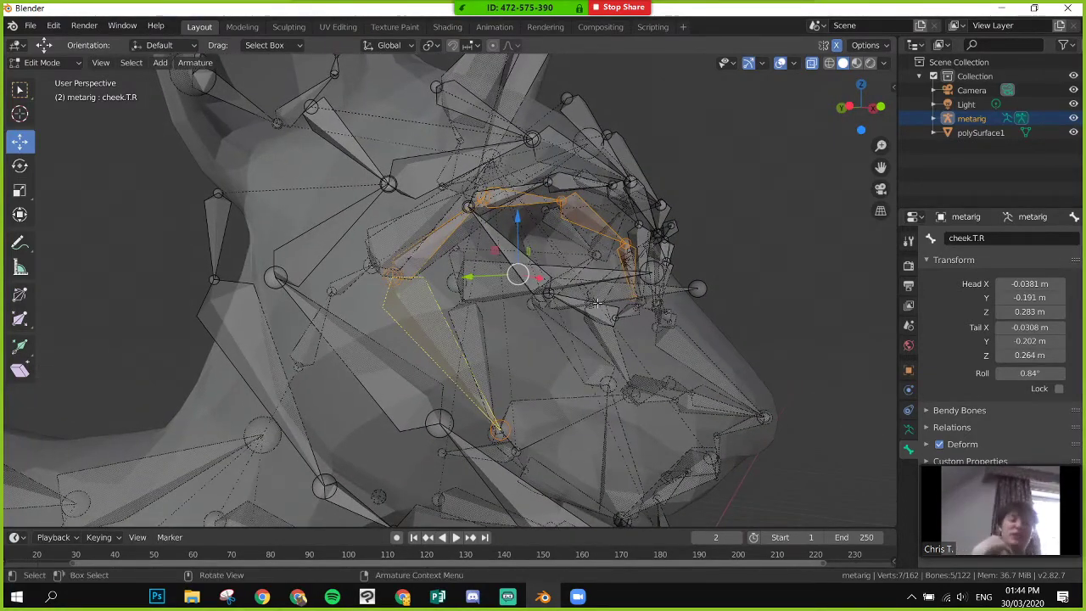
key("g")
key("x")
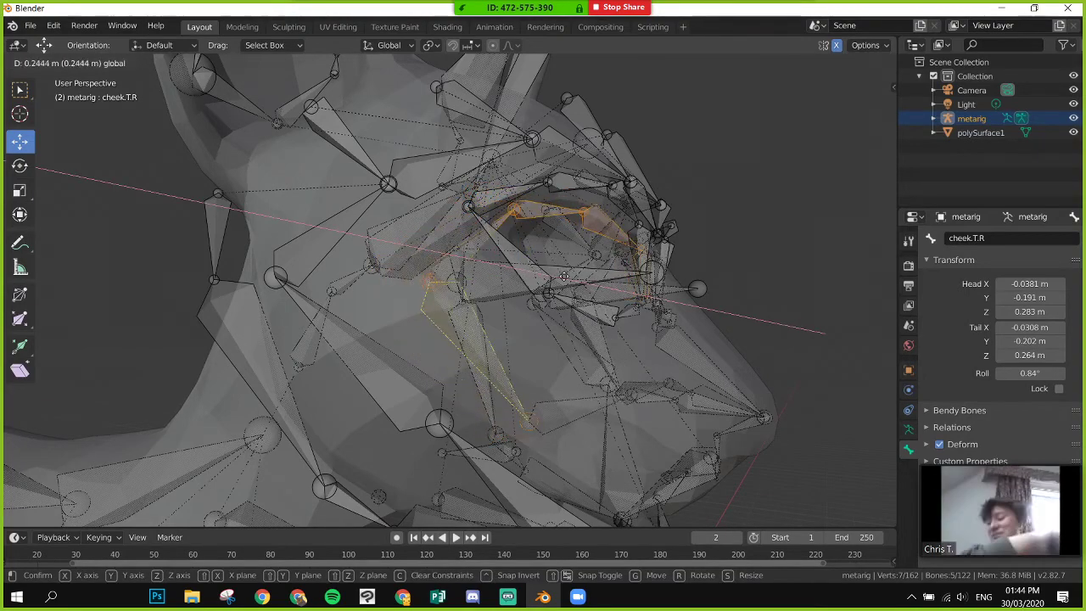
left_click(564, 276)
- Move the selected brow and cheek bones until the upper cheek bone's head is at Z 0.29 m and Y -0.192 m
middle_click_drag(564, 276, 443, 266)
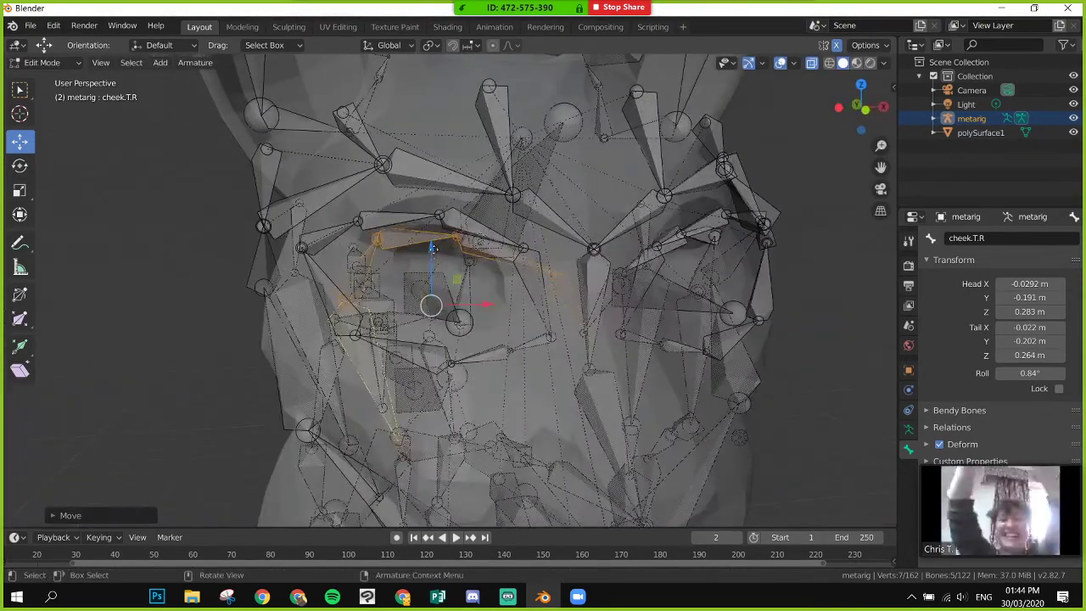
left_click_drag(432, 248, 433, 242)
middle_click_drag(432, 243, 585, 265)
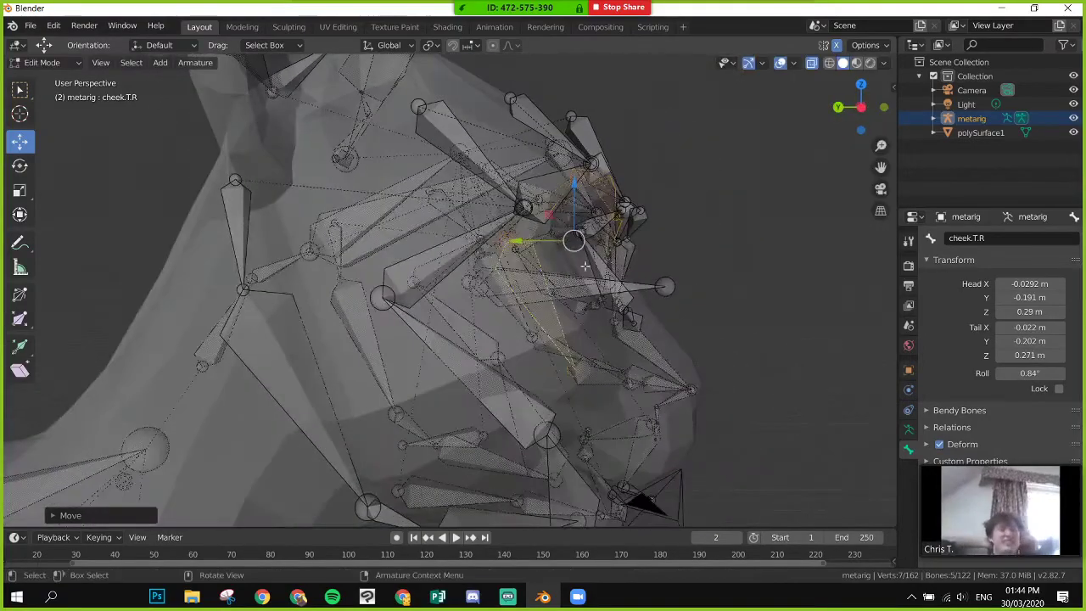
left_click_drag(515, 242, 530, 231)
middle_click_drag(530, 232, 553, 252)
- Raise the tail of the spine.006 head bone to Z 0.316 m and move it back to about Y -0.165 m
scroll(554, 246, "down", 4)
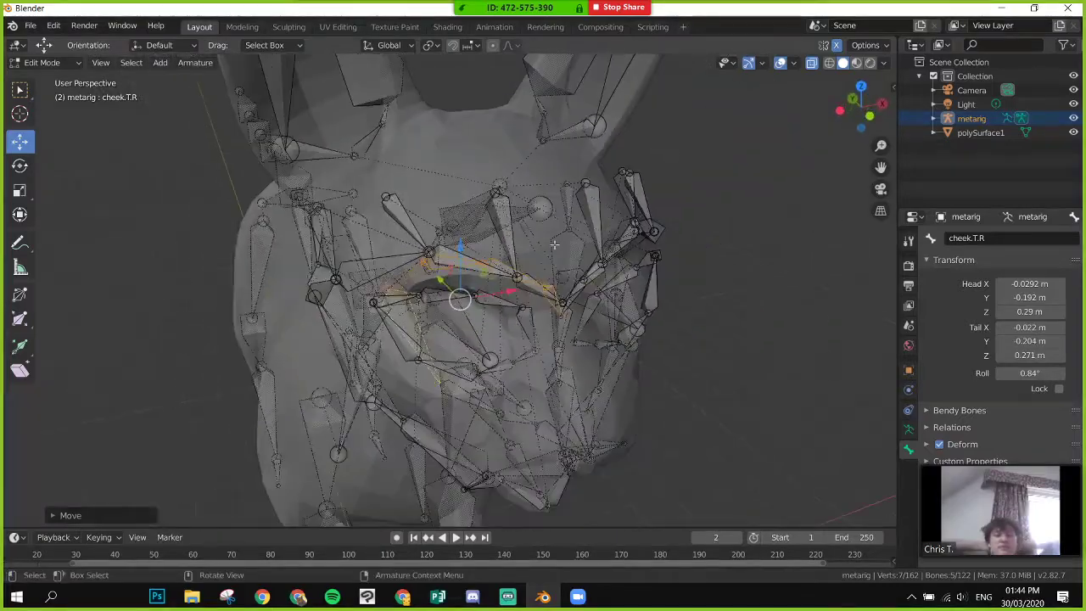
left_click(542, 212)
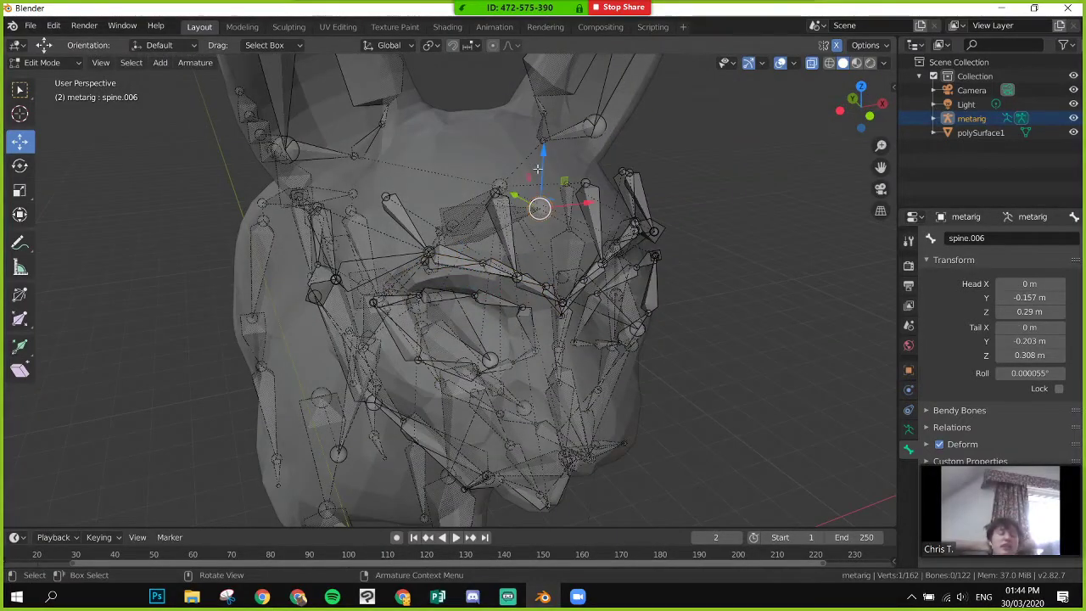
middle_click_drag(537, 168, 559, 167)
left_click_drag(546, 130, 522, 88)
left_click_drag(494, 147, 490, 147)
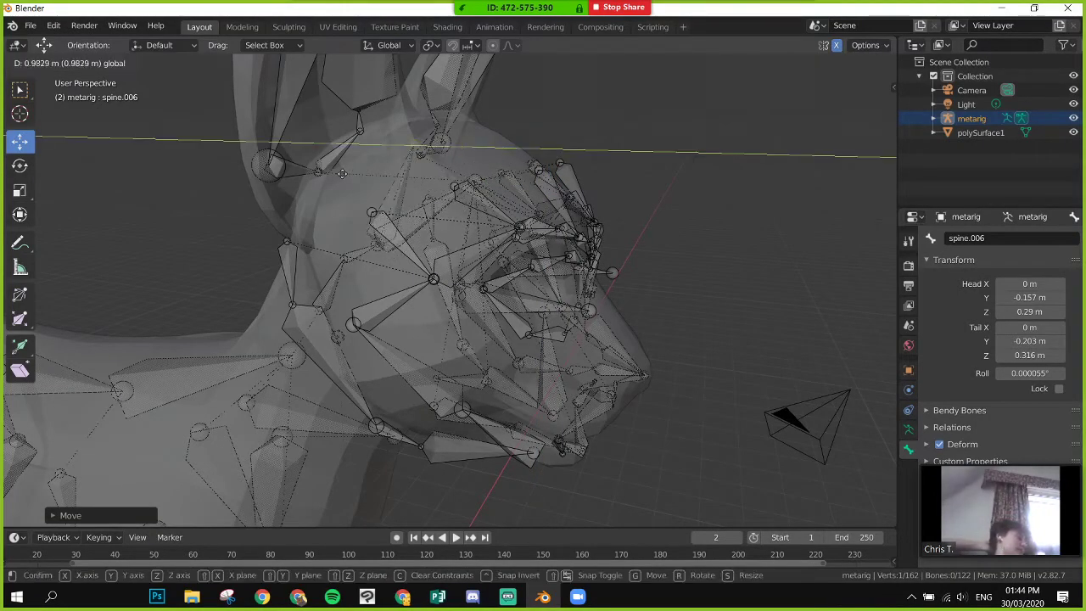
key("Escape")
- Adjust the spine.006 tail along the top of the head to about Y -0.169 m
middle_click_drag(345, 210, 450, 260)
left_click_drag(387, 215, 386, 223)
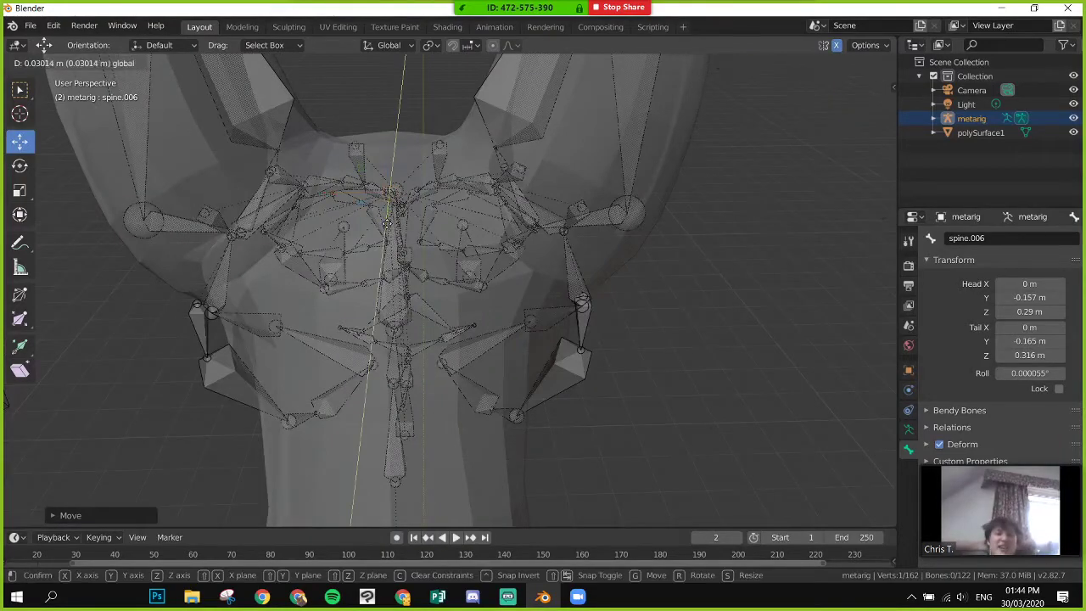
left_click(395, 238)
middle_click_drag(395, 237, 348, 196)
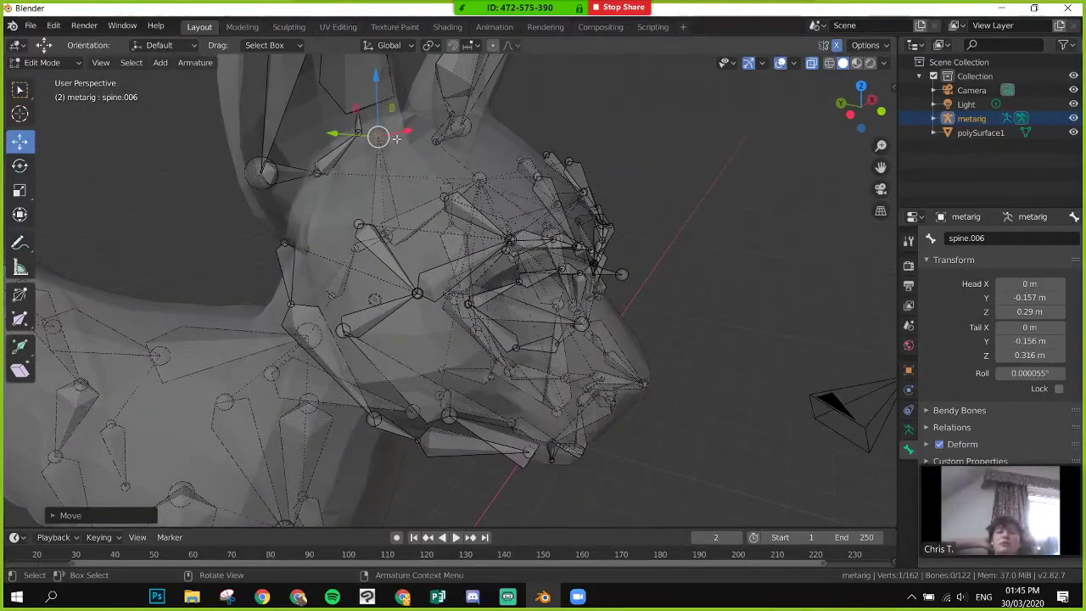
key("g")
left_click(406, 165)
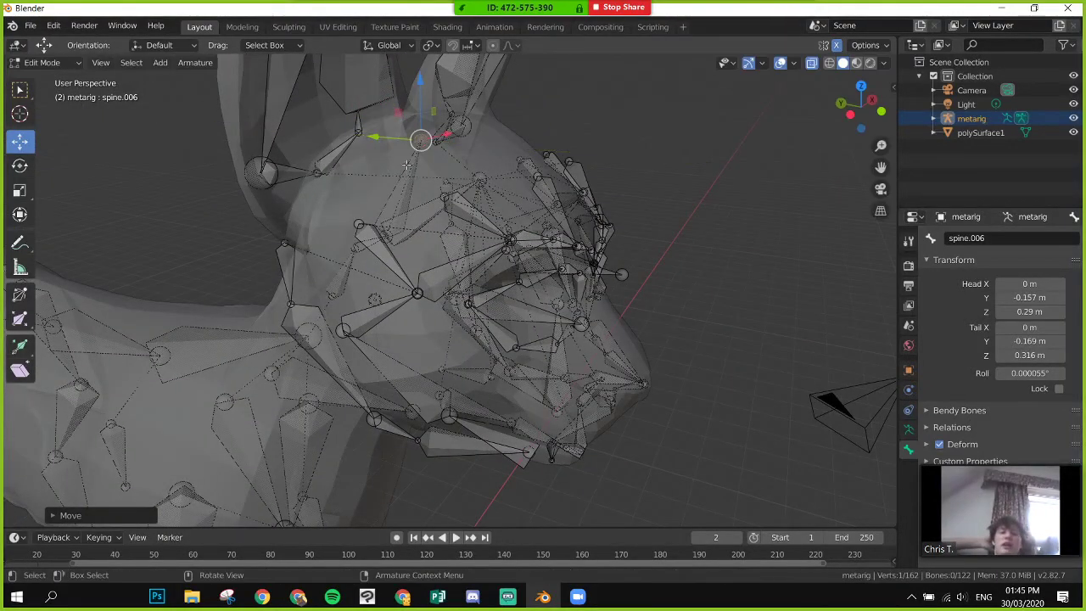
- Raise the spine.006 tail to about Z 0.324 m and undo the last extra change
left_click(480, 179)
left_click_drag(430, 173, 400, 173)
middle_click_drag(400, 173, 487, 158)
left_click_drag(530, 150, 563, 115)
middle_click_drag(542, 119, 583, 170)
key("ctrl+z")
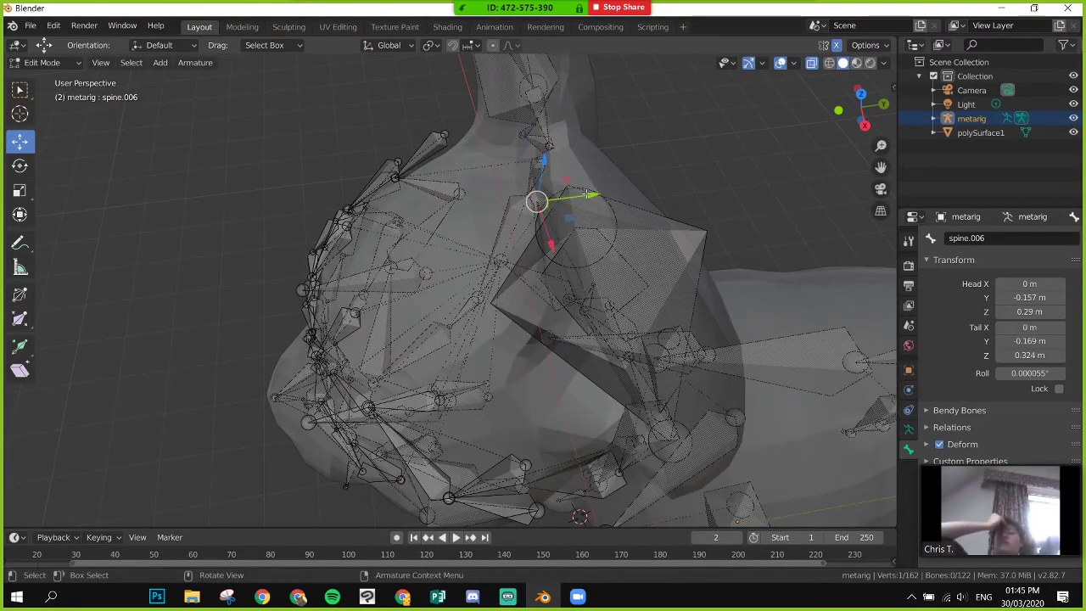
- Reposition the spine.006 tail at the top of the forehead to about Y -0.19 m and Z 0.321 m
left_click_drag(585, 194, 540, 196)
left_click_drag(471, 199, 475, 197)
middle_click_drag(475, 197, 728, 187)
key("g")
key("z")
left_click(477, 189)
key("g")
key("y")
left_click(475, 190)
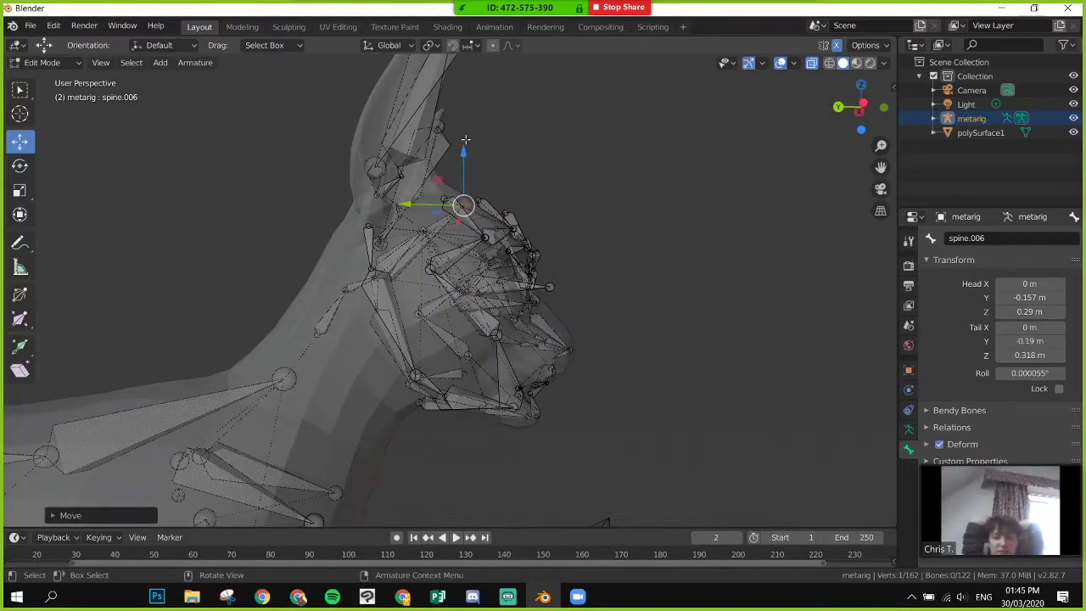
left_click_drag(464, 154, 450, 145)
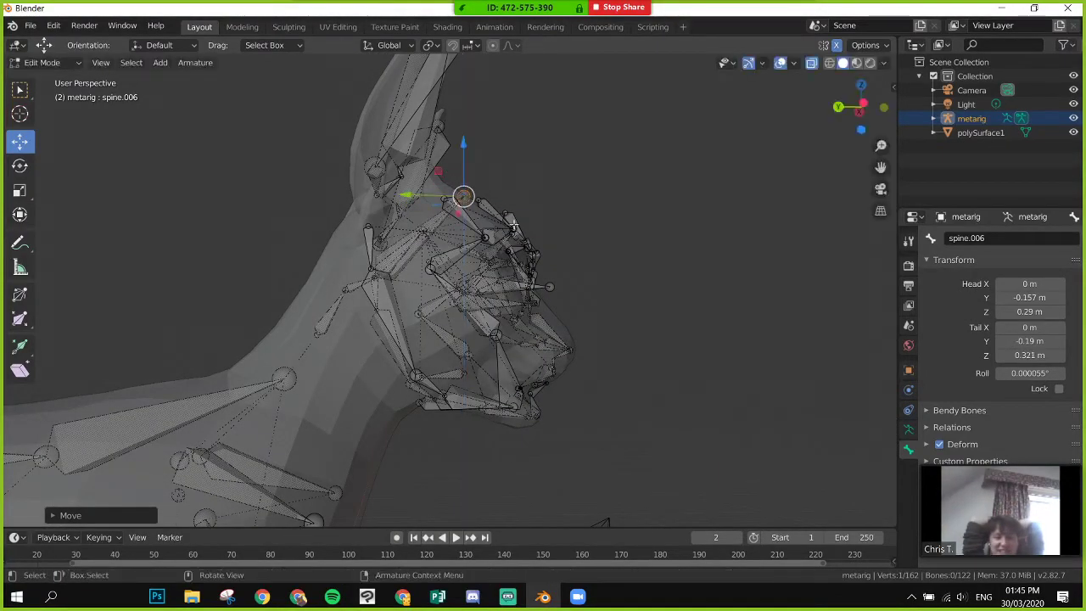
- Move the tail of the right cheek bone cheek.B.R.001 forward along Y to about -0.186 m
scroll(552, 235, "up", 1)
left_click(427, 263)
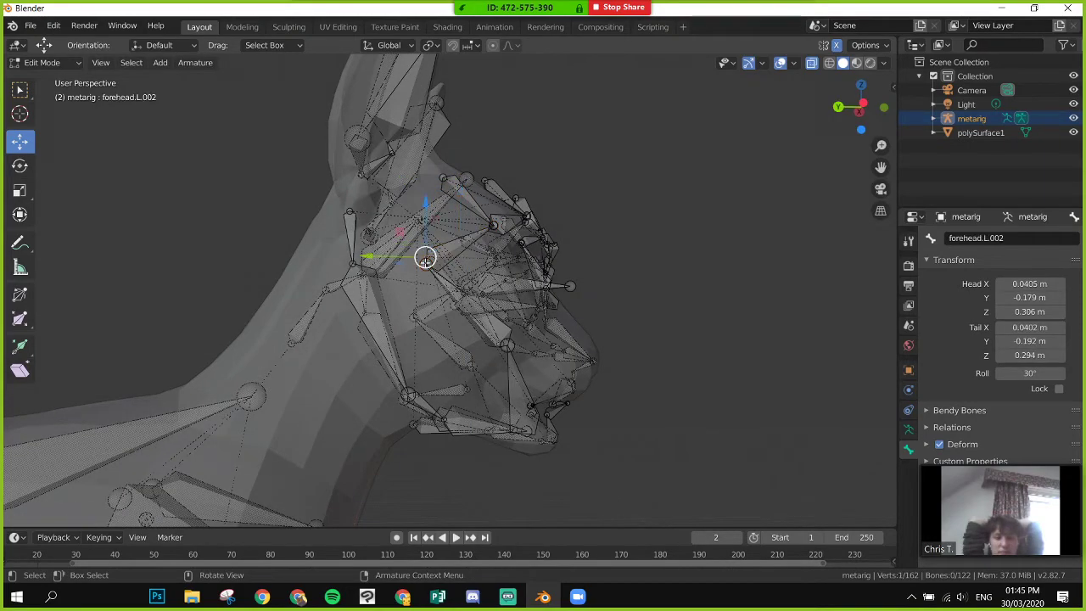
middle_click_drag(548, 284, 460, 307)
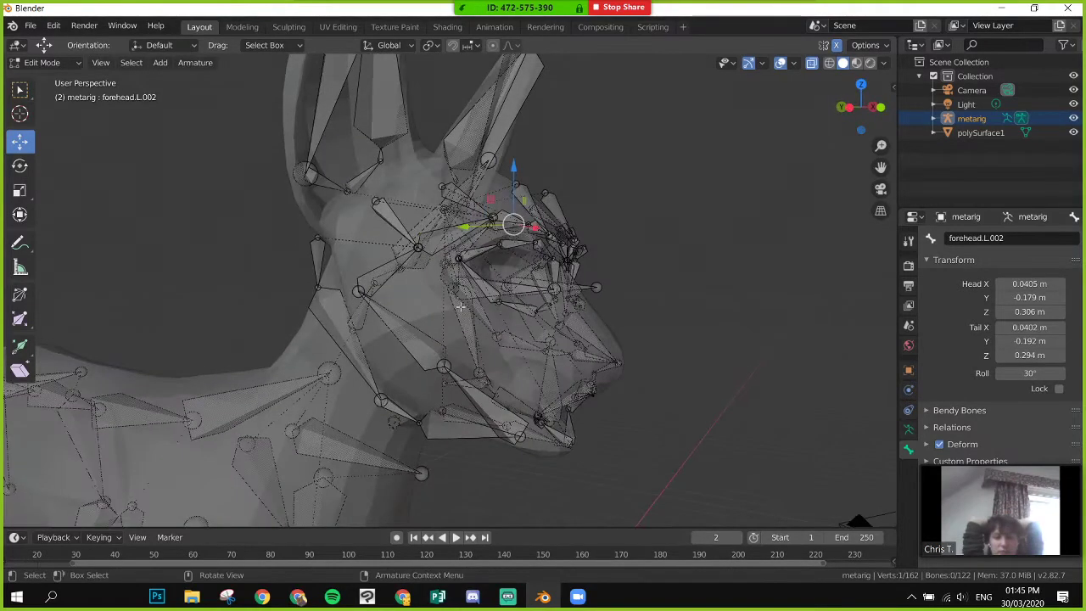
left_click(358, 291)
middle_click_drag(358, 291, 402, 234)
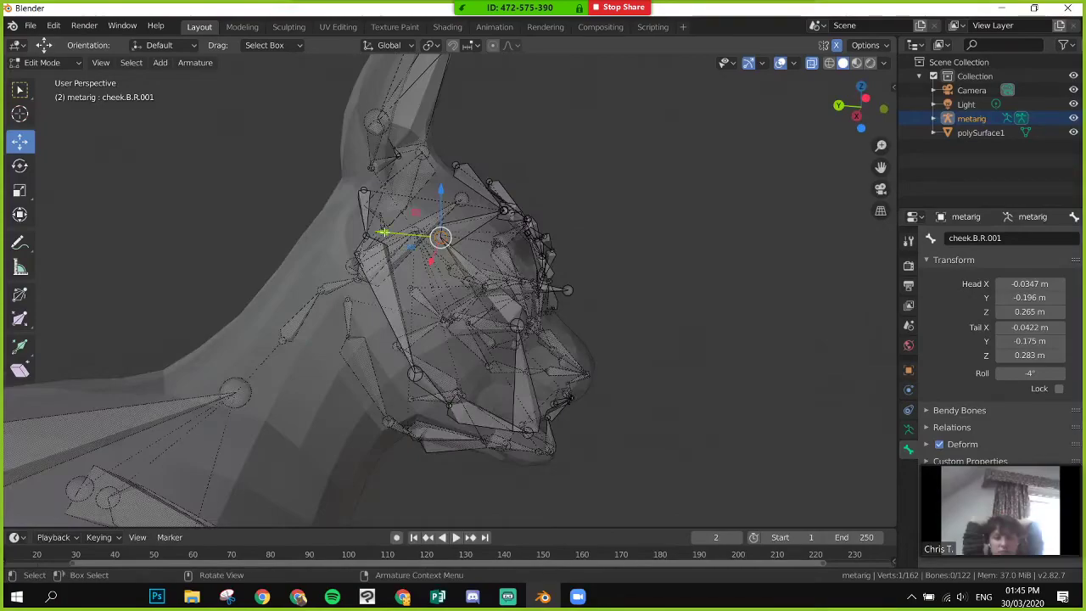
left_click_drag(384, 232, 379, 236)
middle_click_drag(379, 236, 331, 291)
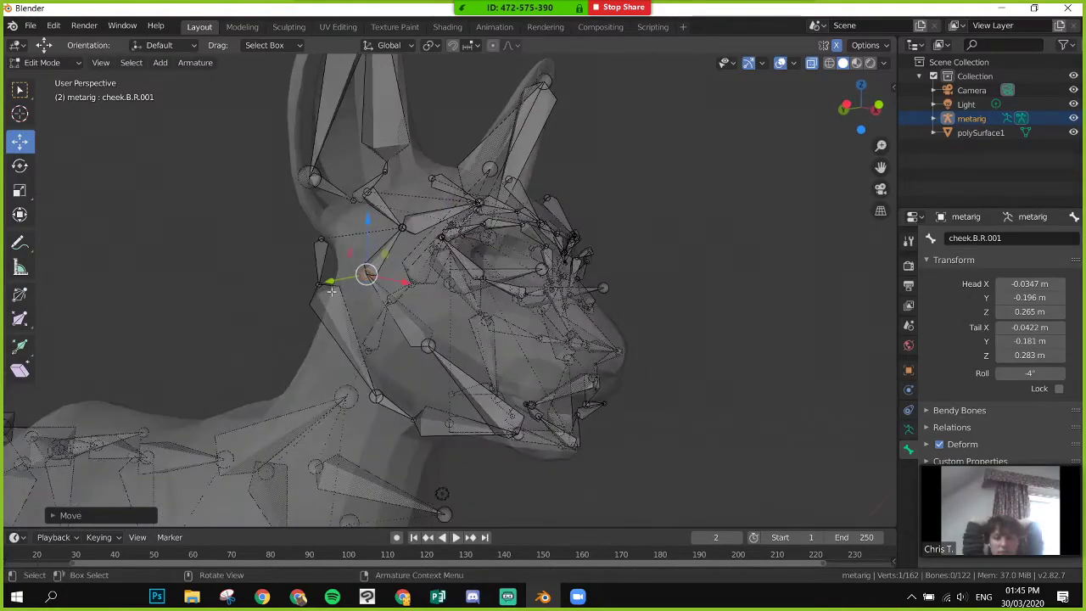
left_click_drag(331, 291, 330, 285)
middle_click_drag(329, 285, 482, 280)
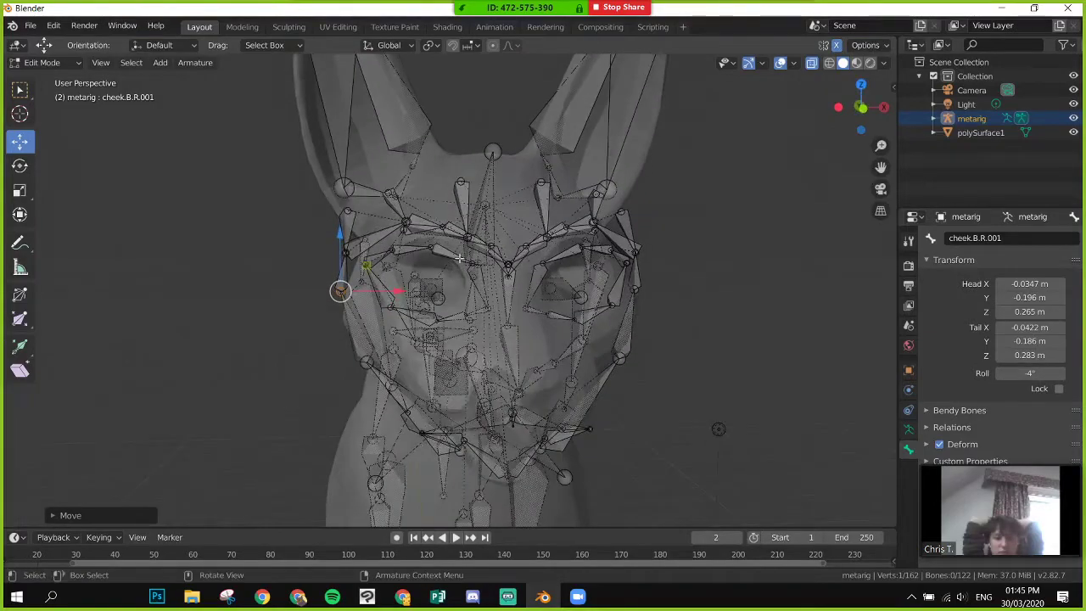
- Inspect the upper eyelid bone and the fit of the whole rig inside the animal's body
left_click(378, 257)
middle_click_drag(379, 257, 442, 308)
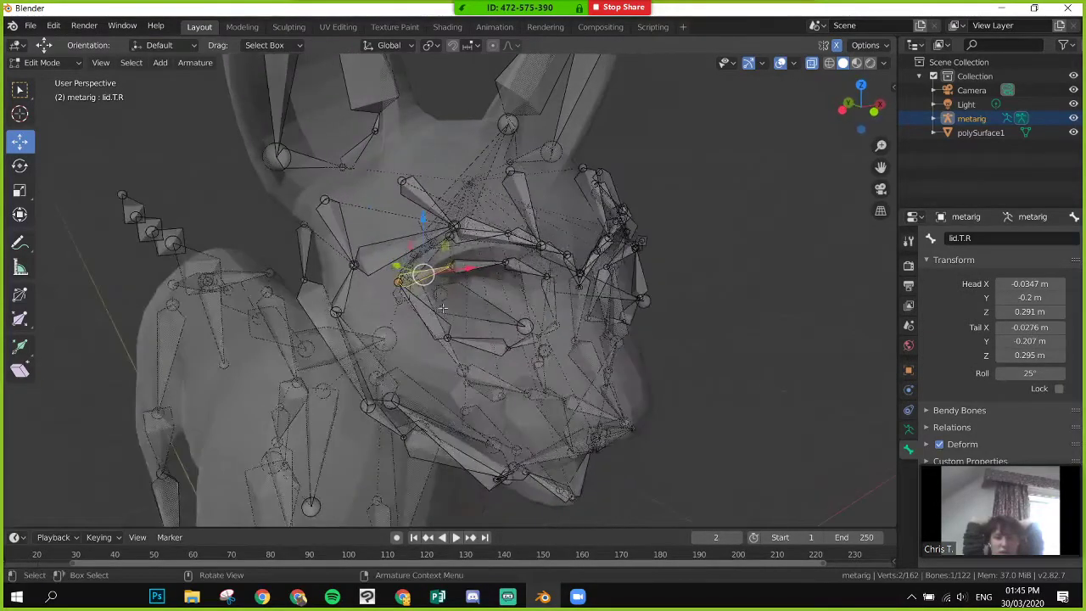
scroll(453, 223, "down", 4)
scroll(410, 273, "down", 2)
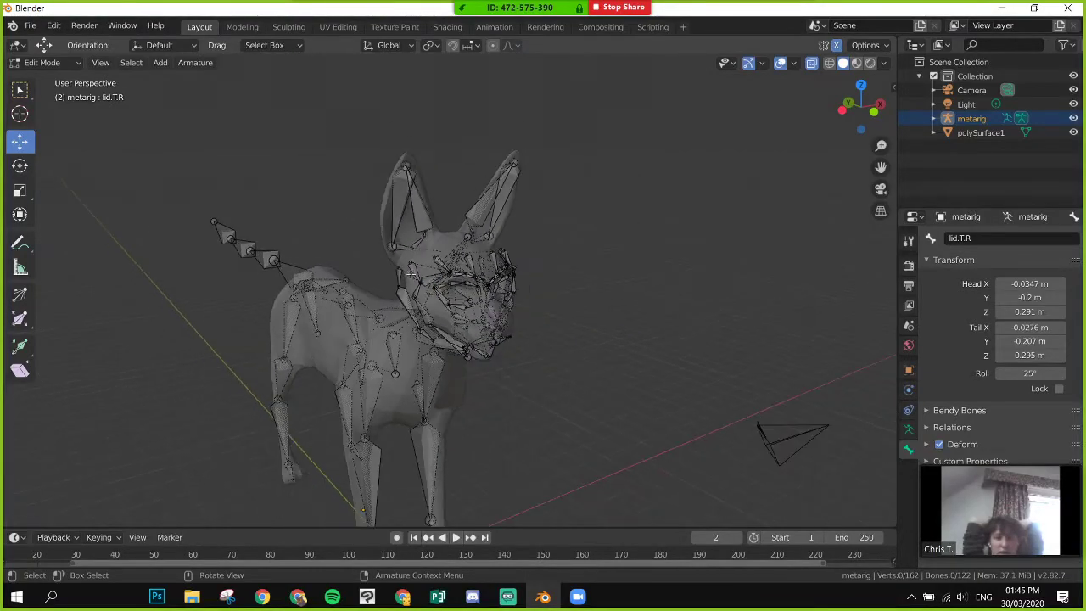
middle_click_drag(326, 255, 345, 238)
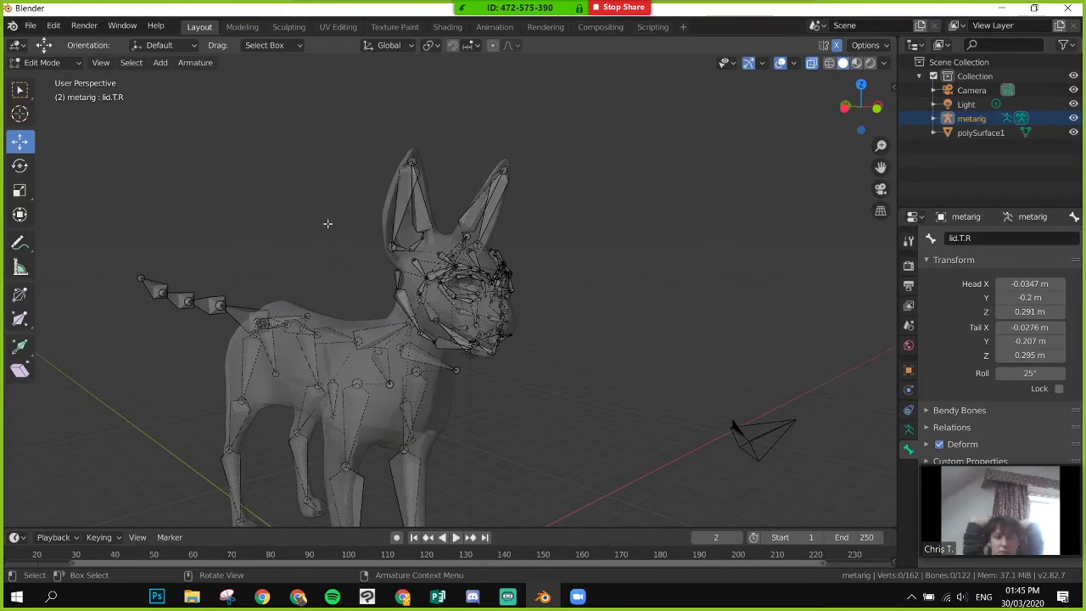
middle_click_drag(325, 228, 534, 106)
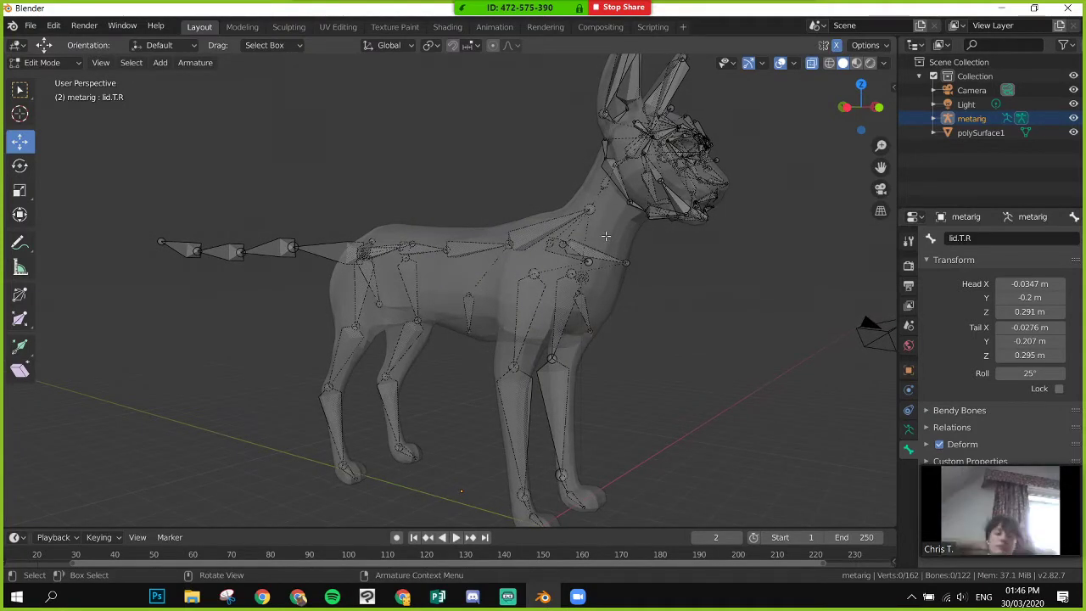
- Turn off X-ray display and examine which forehead, brow, eye and jaw bones protrude from the mesh
key("alt+z")
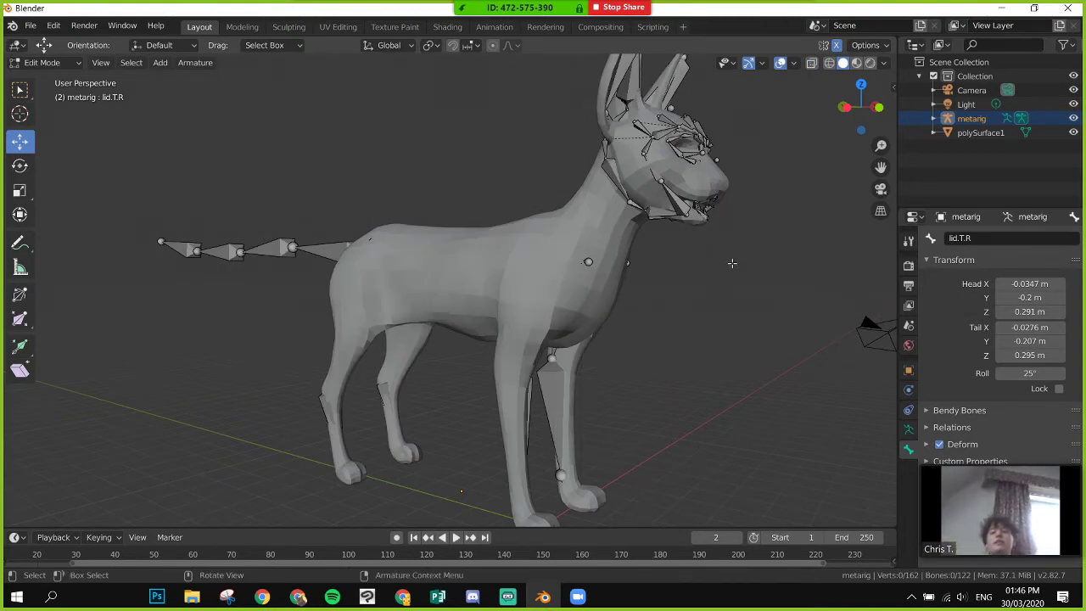
key("alt+z")
key("alt+z")
scroll(781, 155, "up", 2)
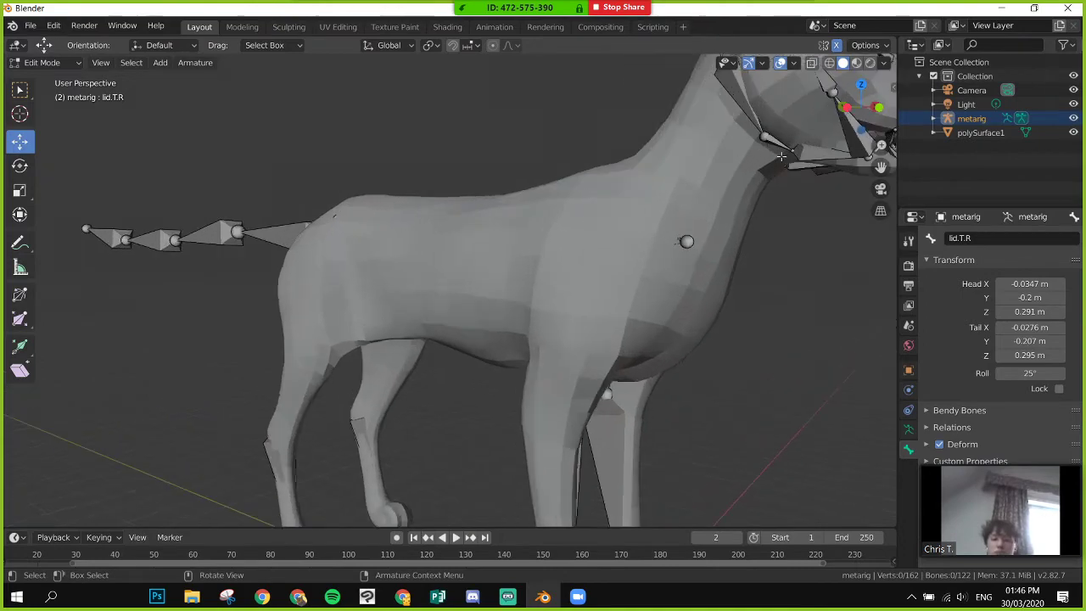
middle_click_drag(781, 155, 759, 228, "alt")
middle_click_drag(738, 286, 619, 220)
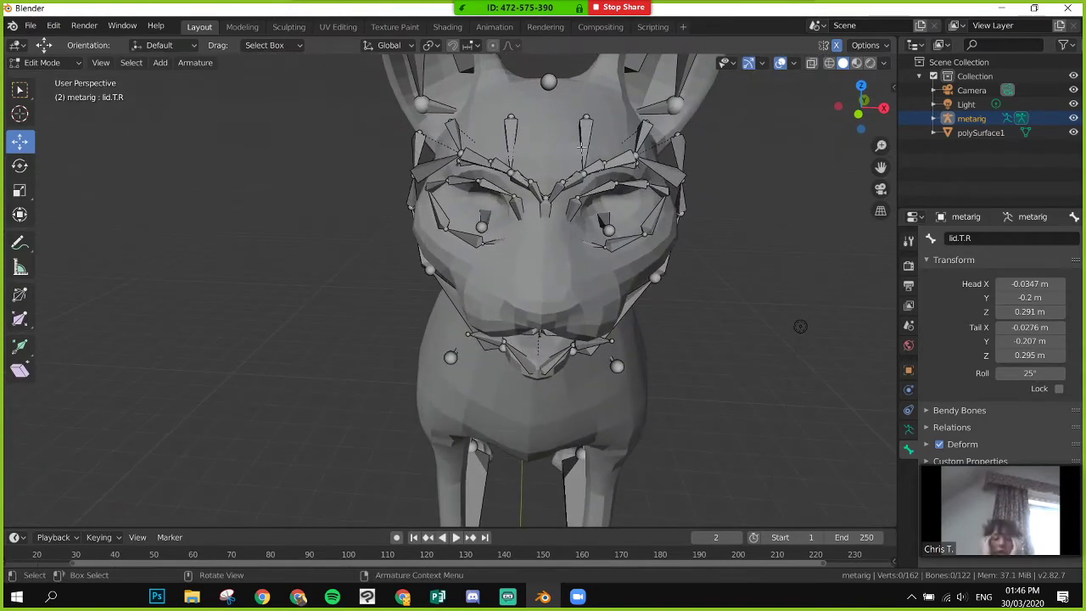
scroll(587, 144, "up", 3)
middle_click_drag(670, 164, 660, 174)
left_click(537, 172)
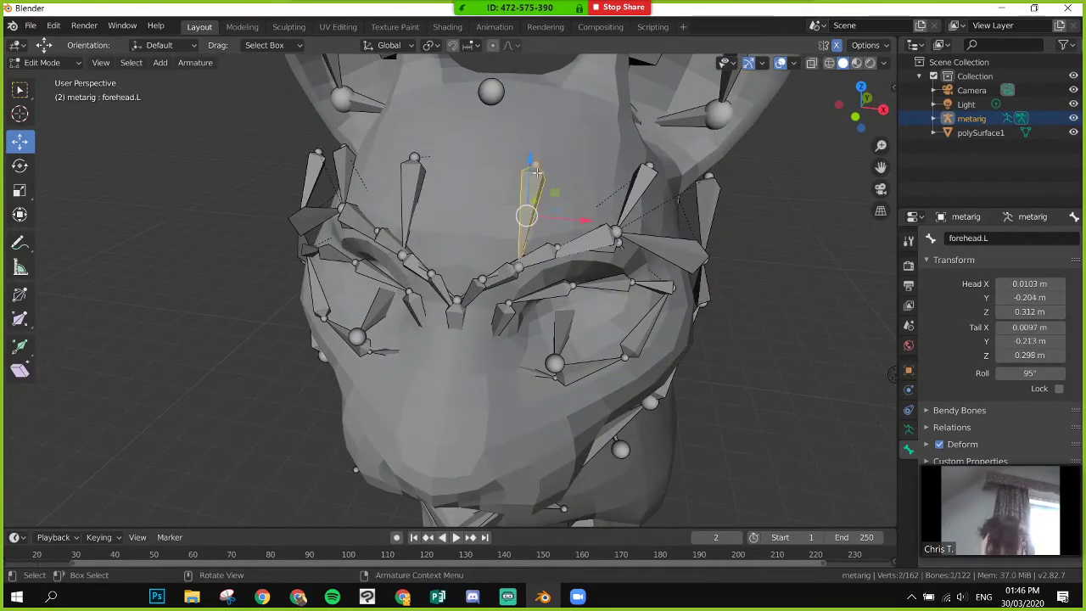
middle_click_drag(537, 172, 547, 266)
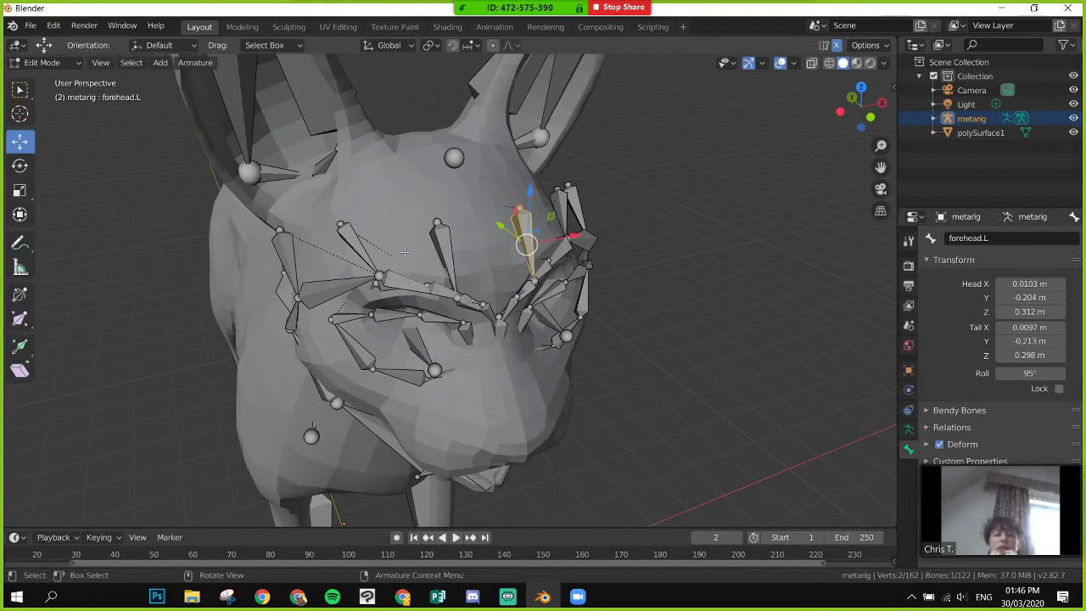
left_click(347, 234)
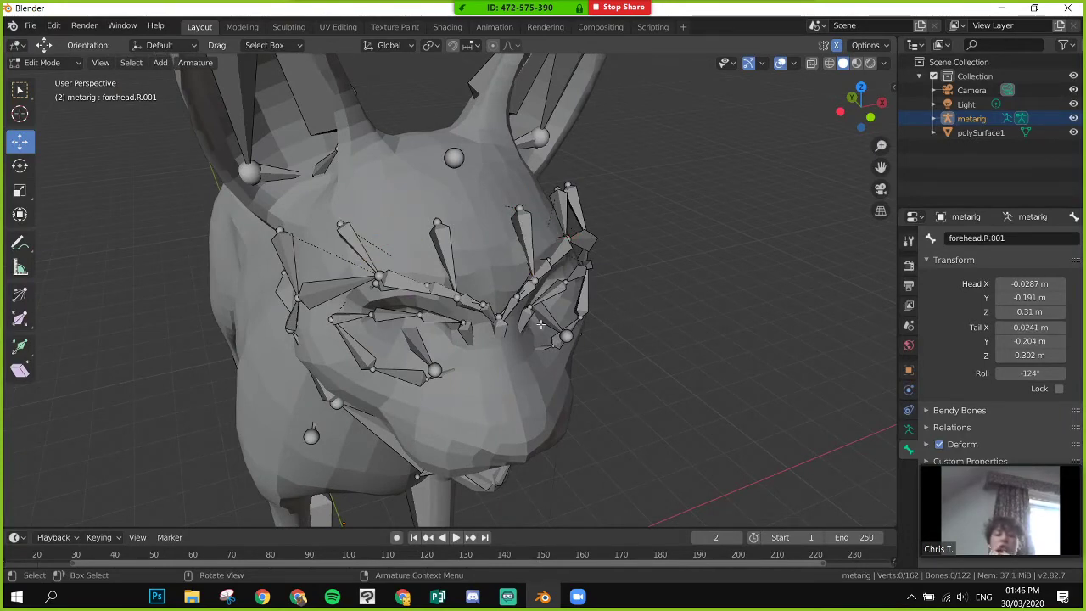
middle_click_drag(537, 326, 524, 334)
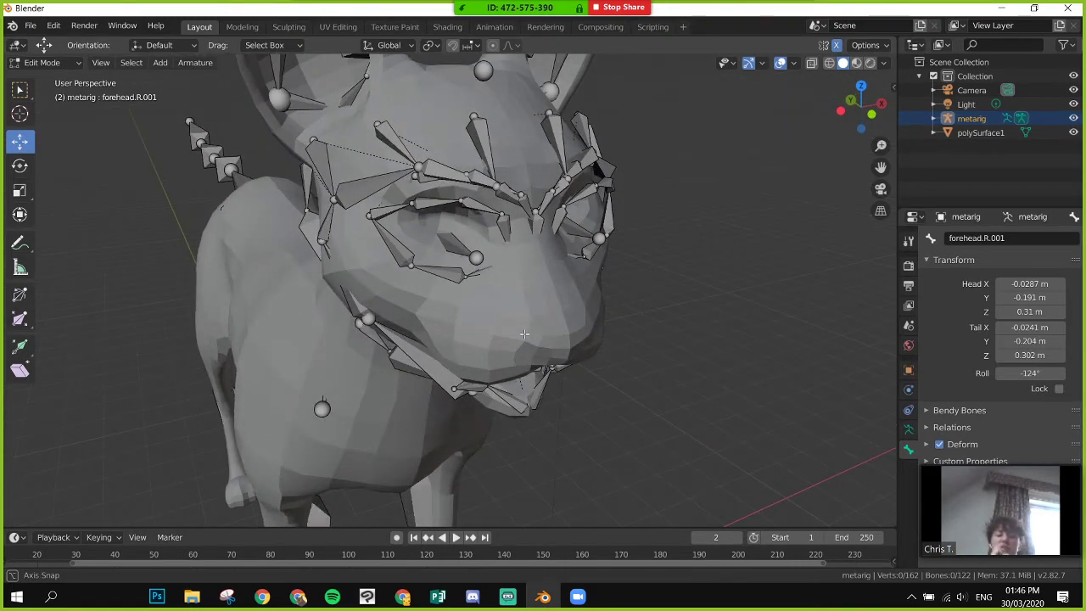
scroll(524, 334, "down", 6)
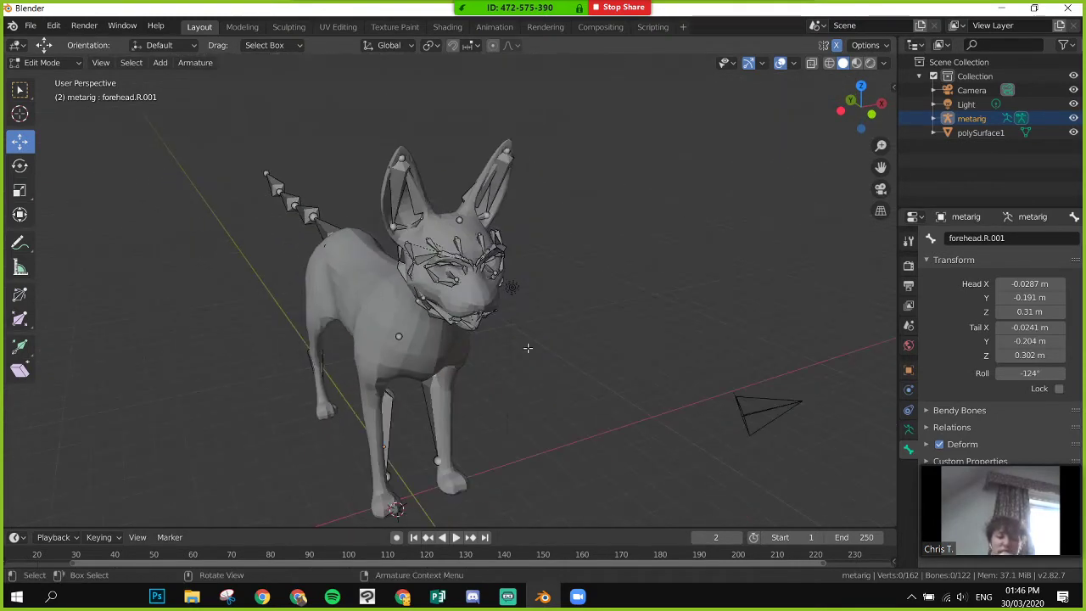
middle_click_drag(528, 348, 573, 302)
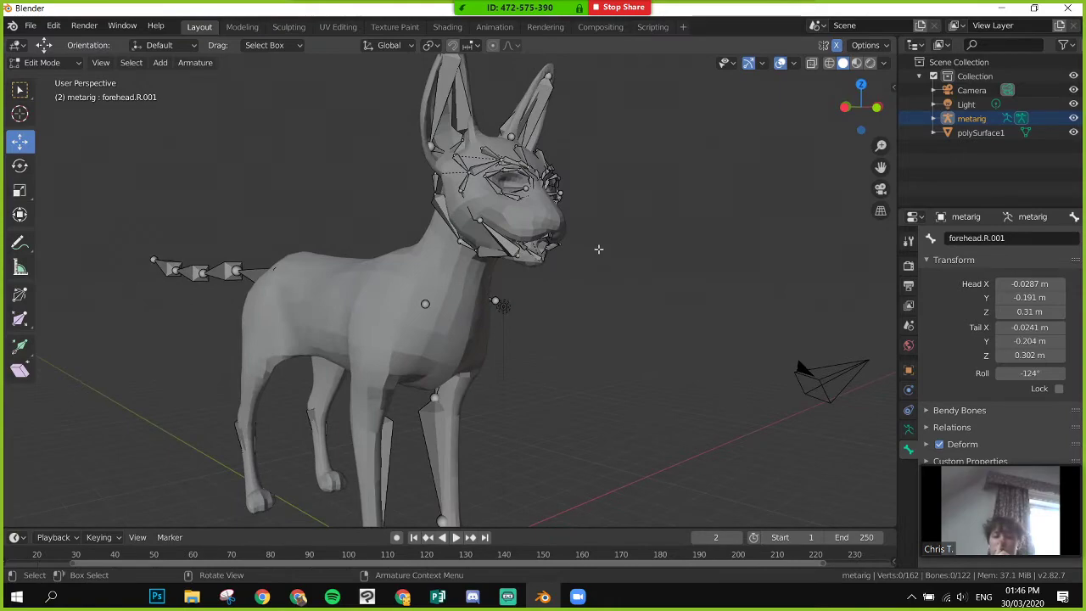
- Turn X-ray display back on and move the tail of nose.001 along Y to about -0.23 m
key("alt+z")
middle_click_drag(579, 257, 585, 229)
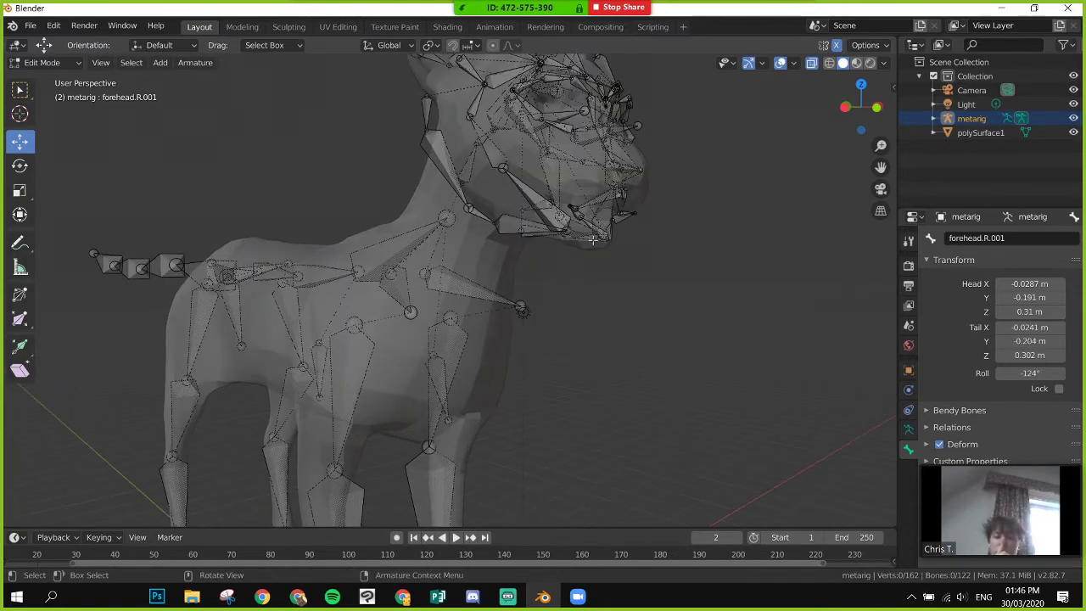
scroll(585, 275, "up", 3)
left_click(533, 236)
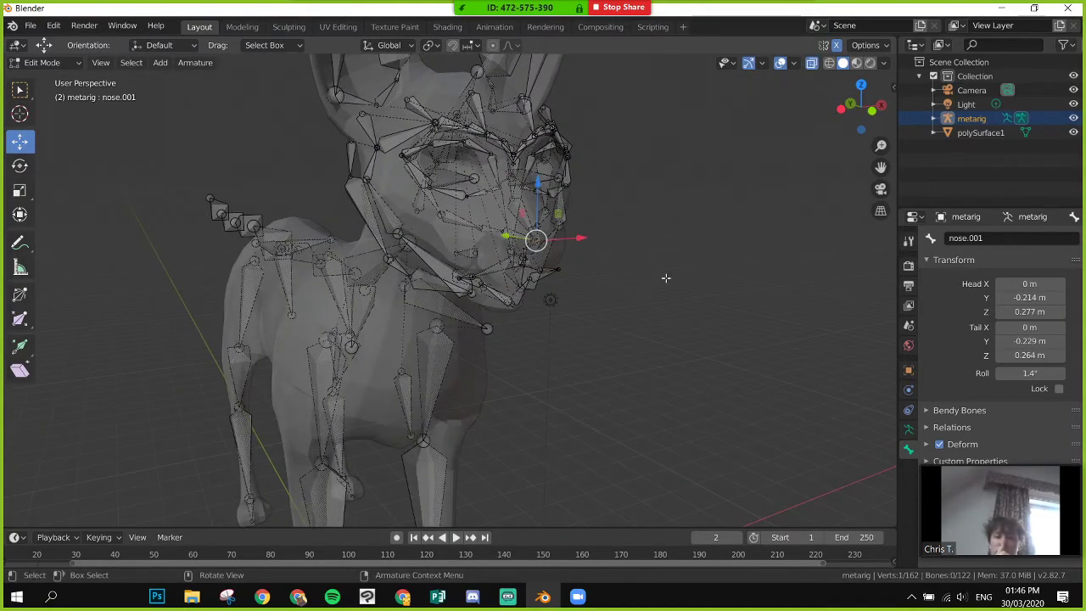
middle_click_drag(667, 278, 715, 286)
left_click_drag(704, 218, 694, 218)
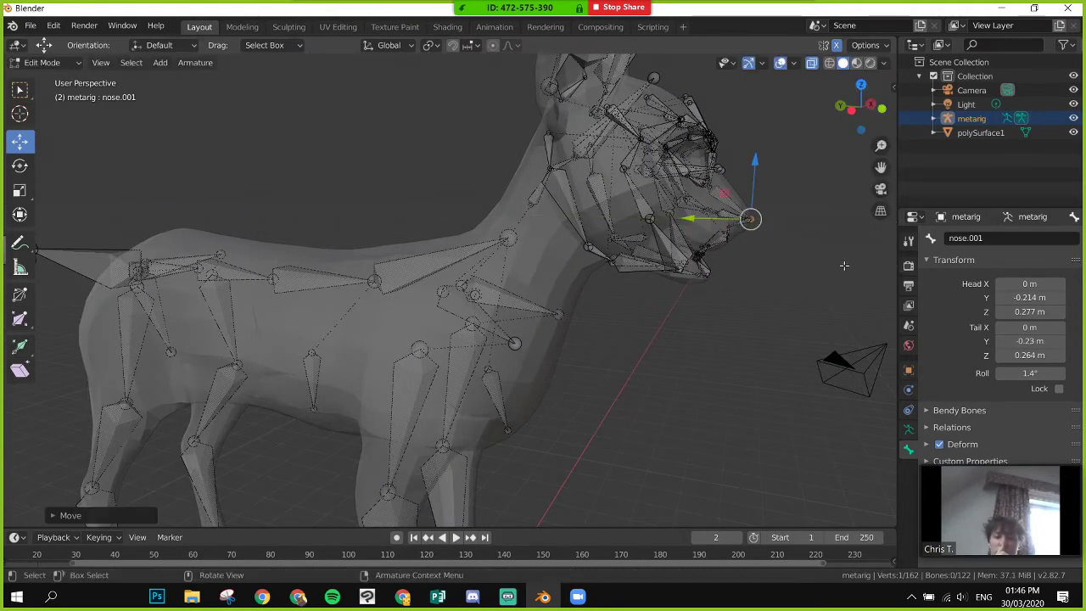
- Turn off X-ray display, clear the selection and examine how the nose and face bones sit against the mesh before restoring X-ray
key("alt+z")
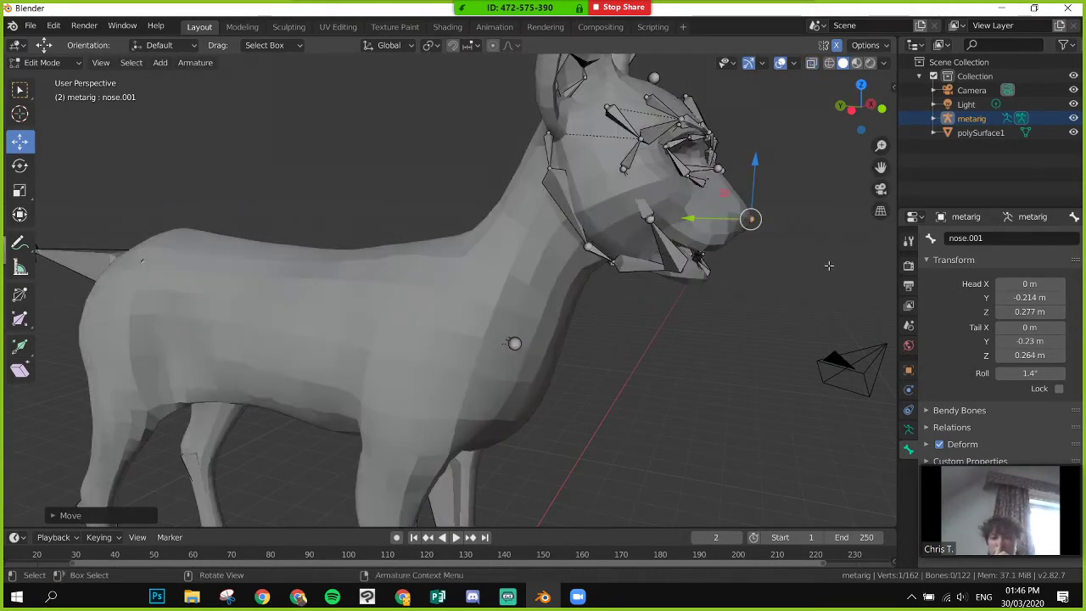
left_click(829, 265)
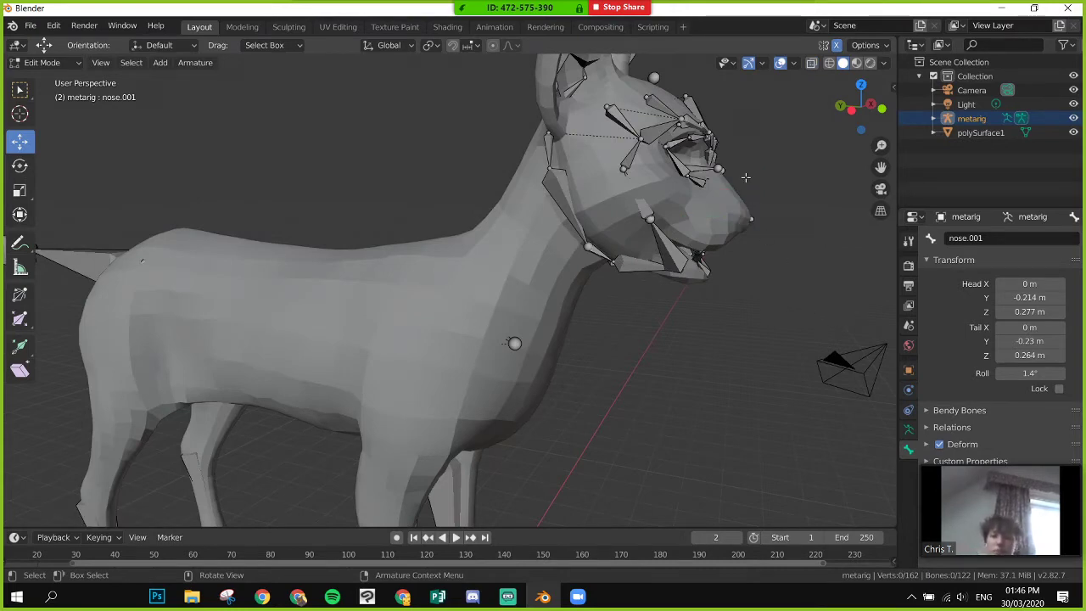
middle_click_drag(756, 188, 760, 190)
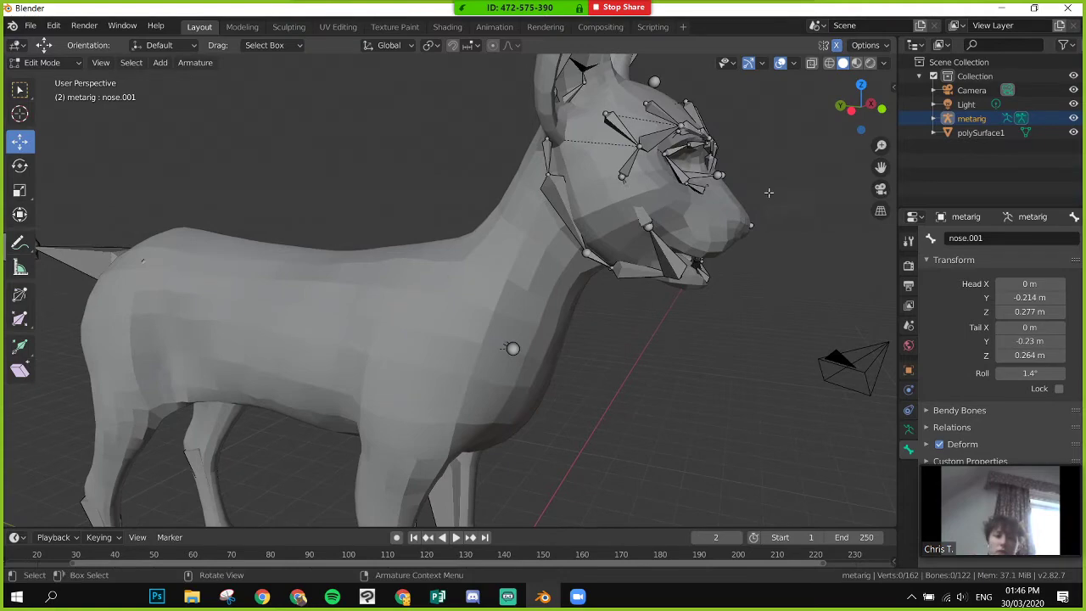
scroll(781, 187, "up", 2)
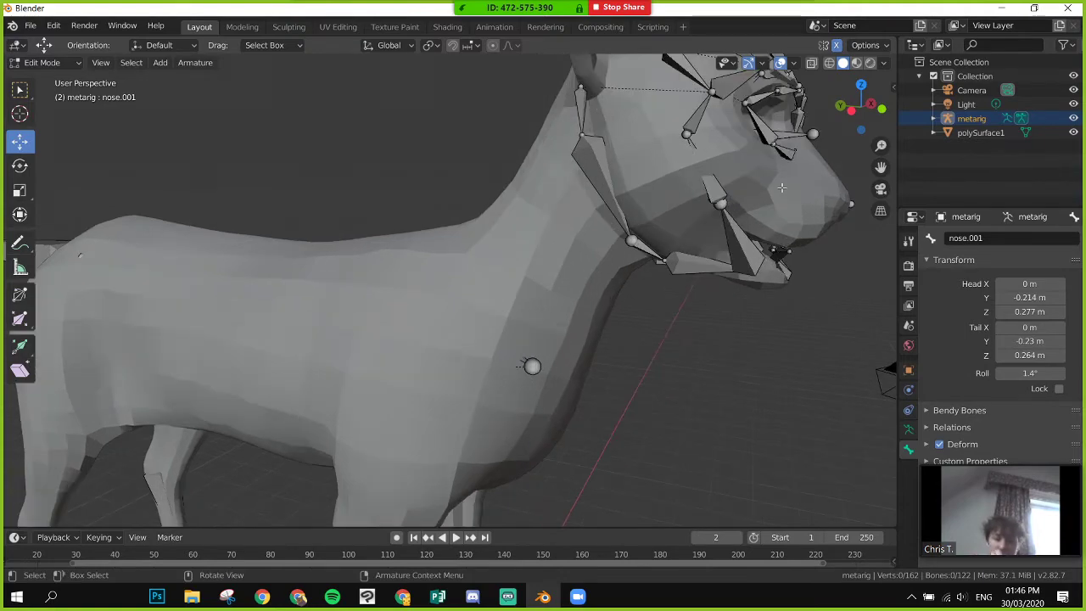
key("alt+z")
- Select the tail joint of the nose bone on the muzzle bridge and move it forward along Y to about -0.223 m
middle_click_drag(770, 362, 746, 342)
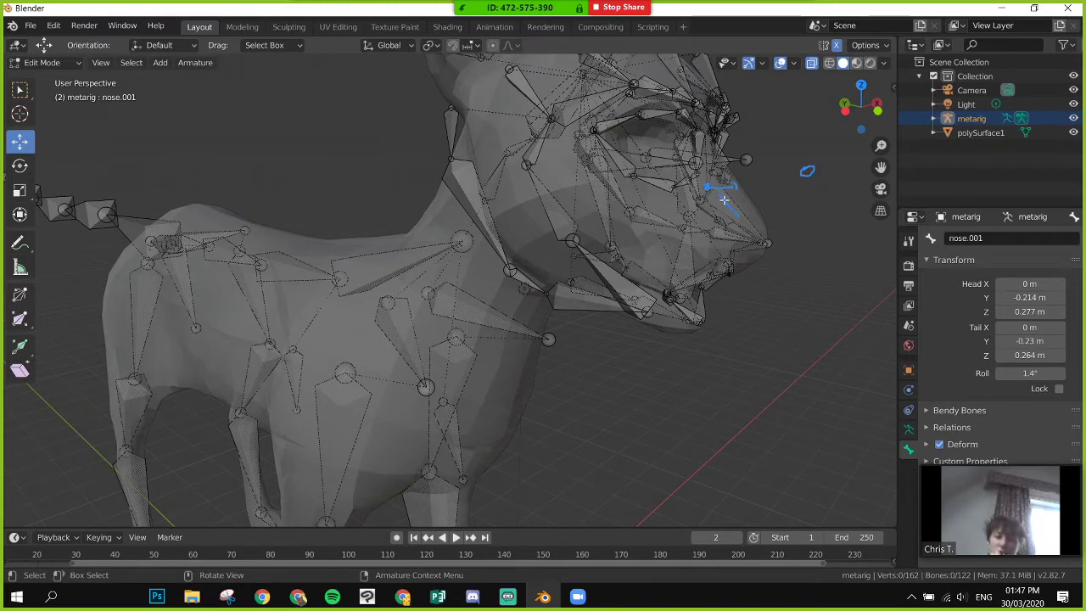
left_click(701, 201)
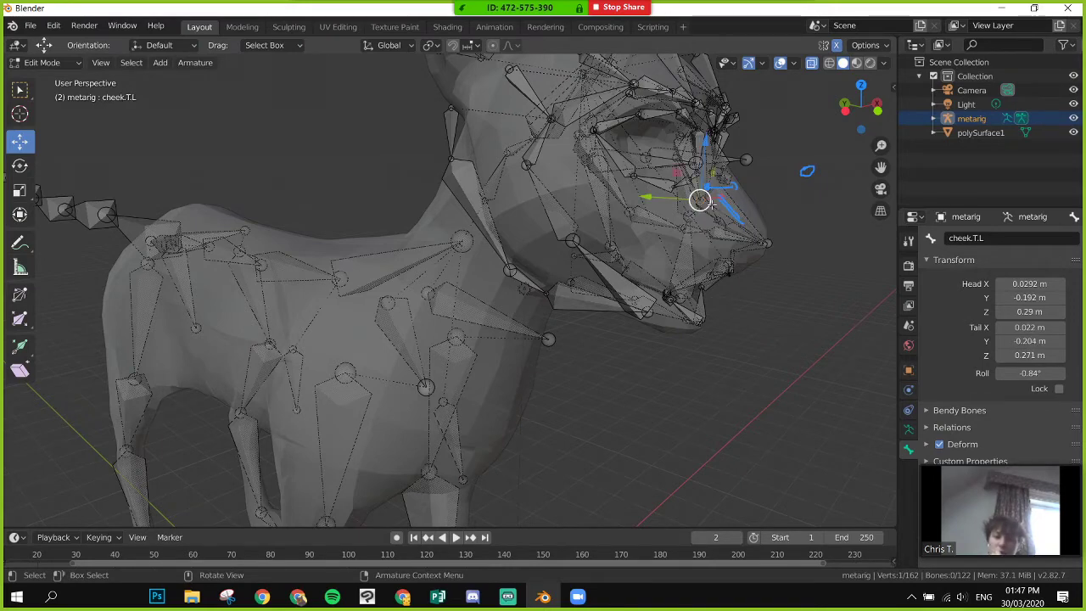
middle_click_drag(701, 199, 676, 215)
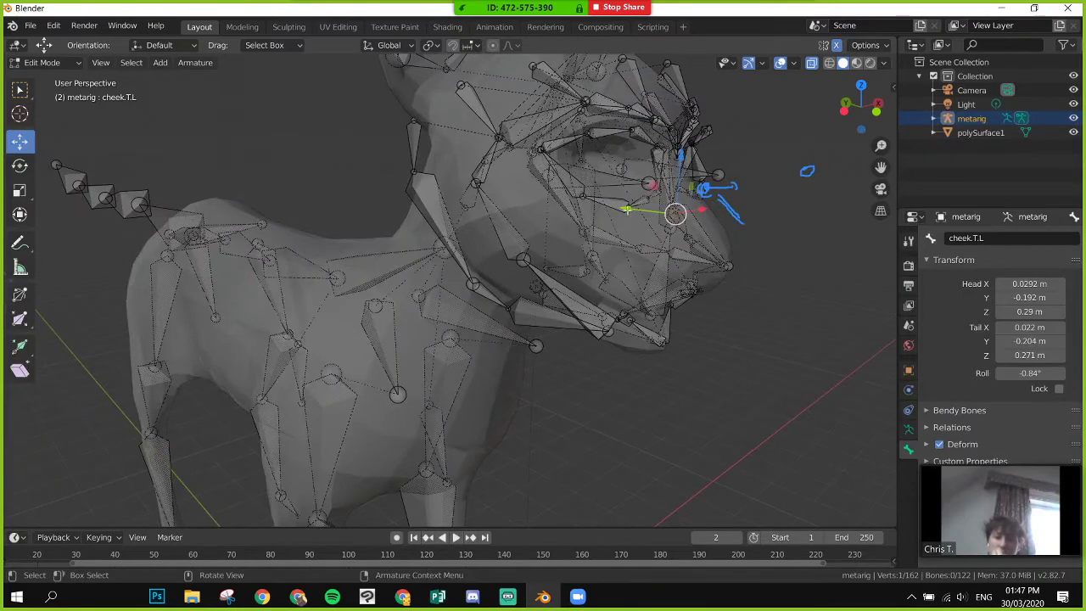
left_click(631, 214)
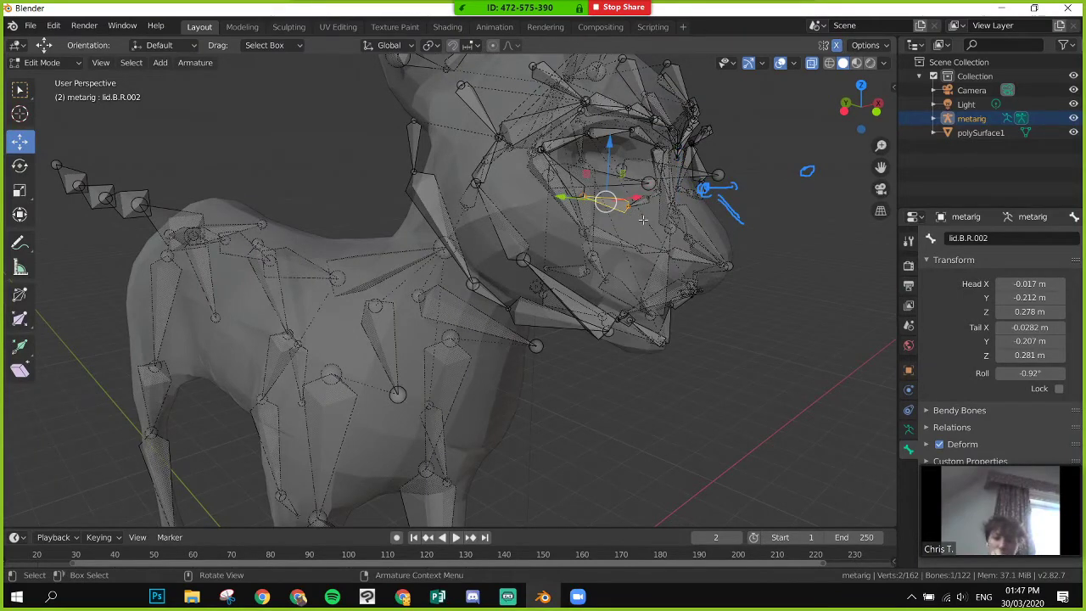
left_click(669, 230)
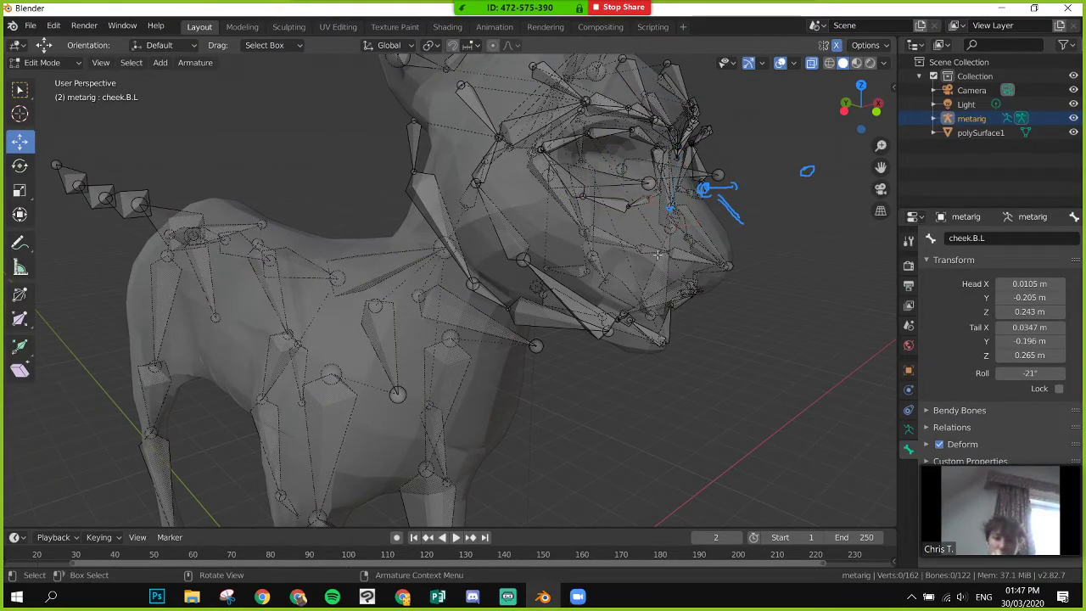
middle_click_drag(666, 225, 480, 214)
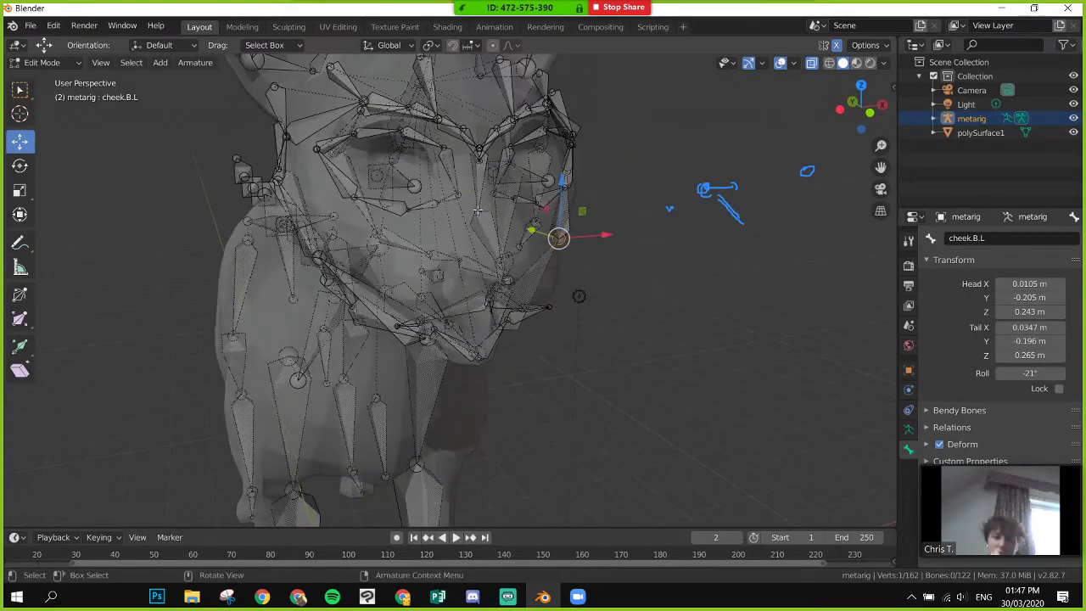
left_click(478, 209)
middle_click_drag(579, 241, 556, 185)
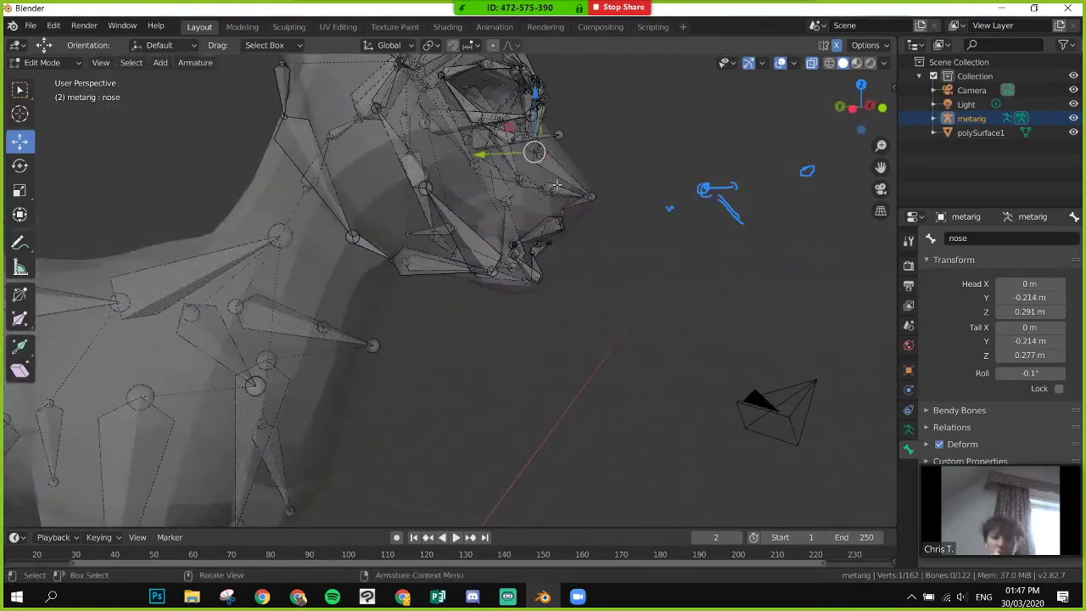
key("g")
key("y")
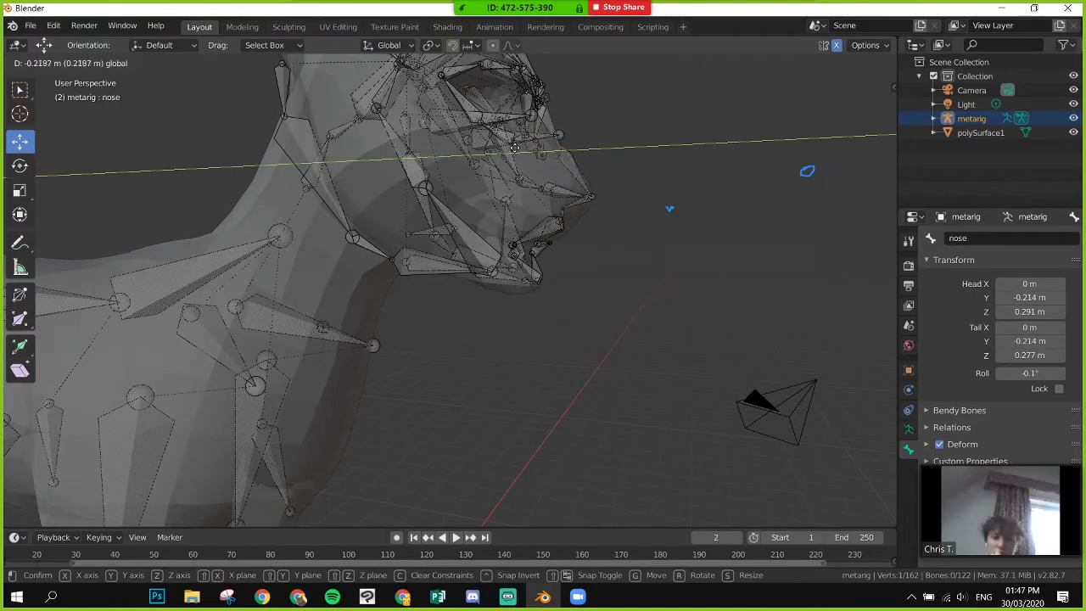
left_click(514, 147)
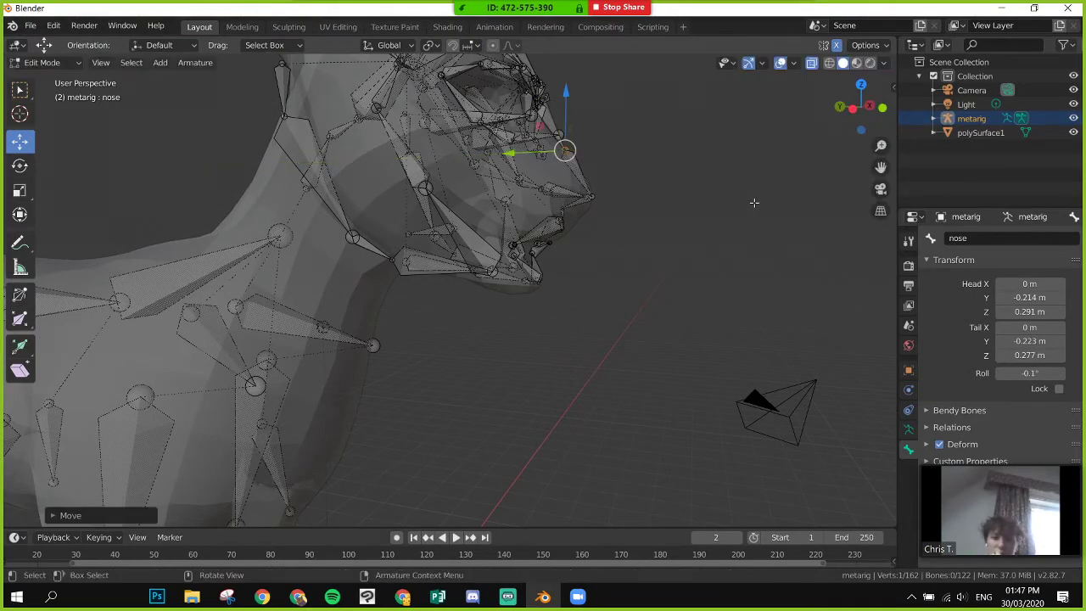
- With X-ray display off, reposition the nose bone's tail to about Y -0.216 m and Z 0.282 m, and turn X-ray back on
middle_click_drag(700, 201, 683, 221)
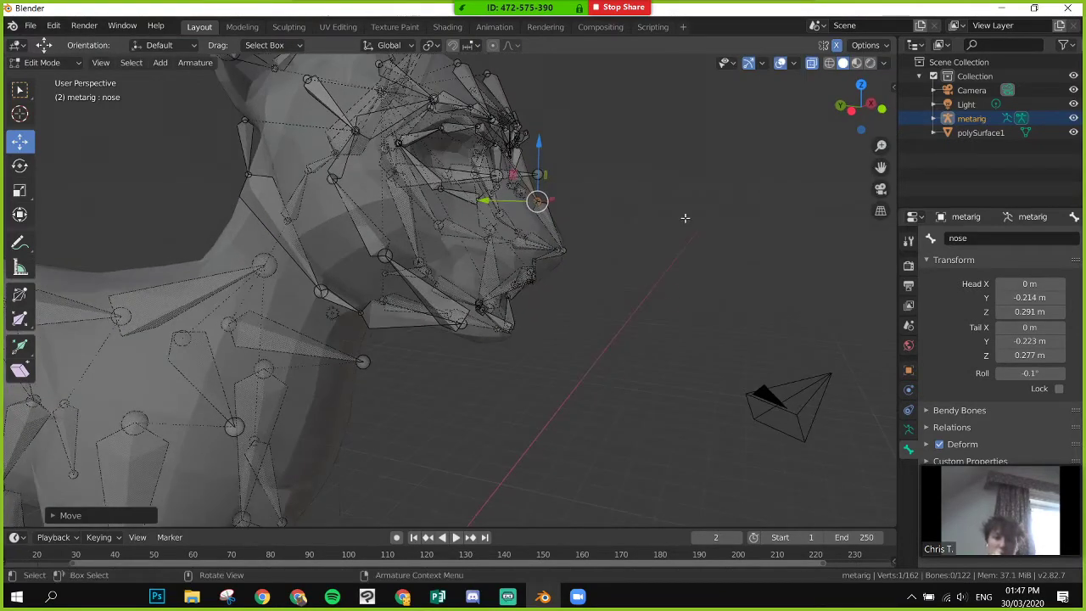
key("alt+z")
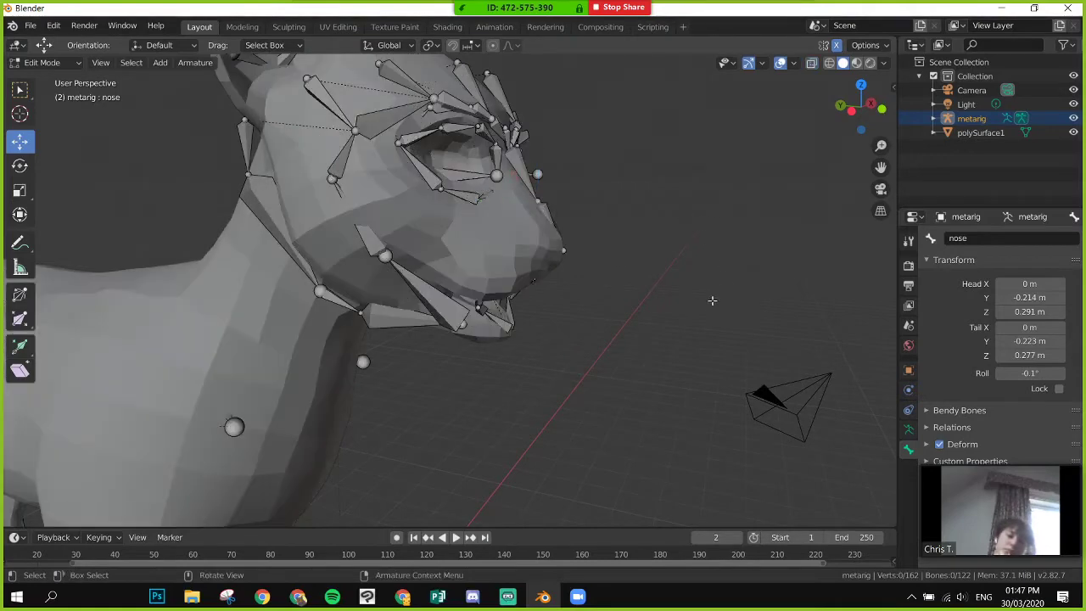
left_click(536, 200)
left_click_drag(536, 143, 473, 202)
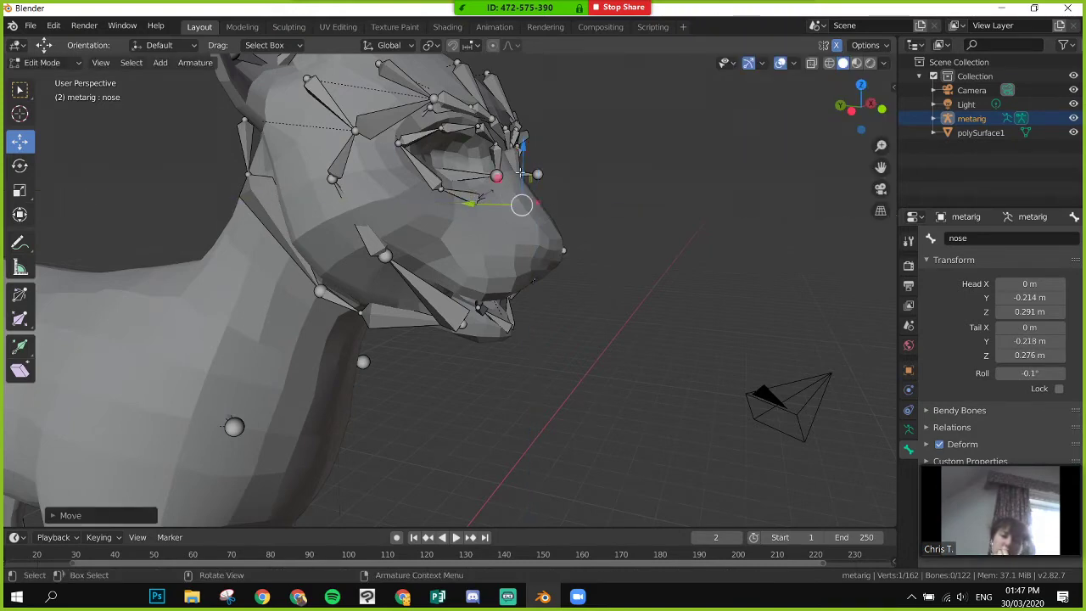
left_click_drag(521, 148, 465, 180)
key("alt+z")
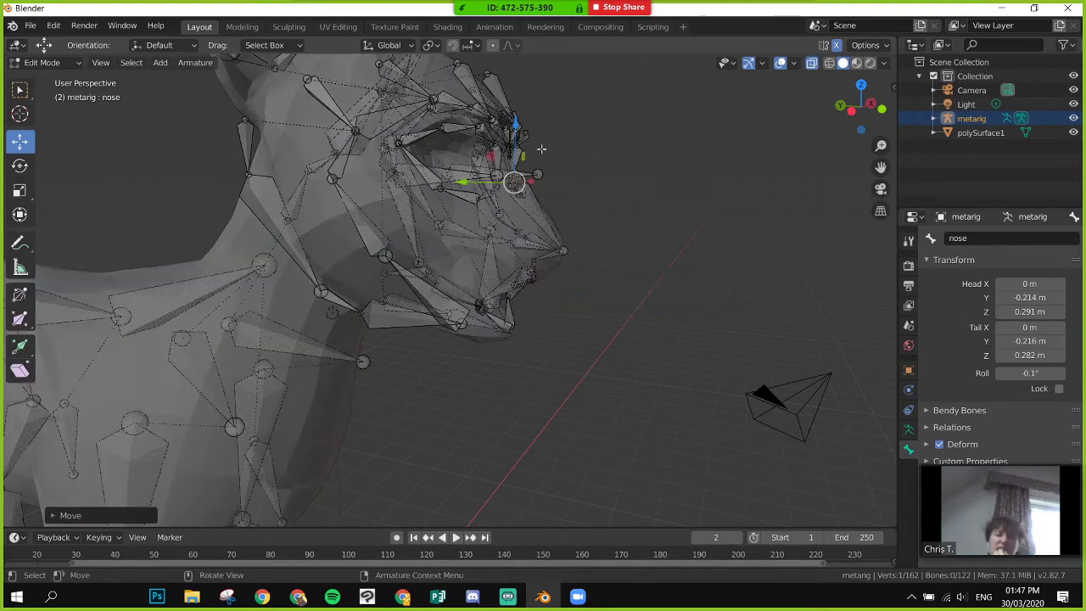
- Start saving the Blender file and browse to the folder D:\Uni SAE\Trimester 5\EmuCat Model
scroll(636, 293, "down", 5)
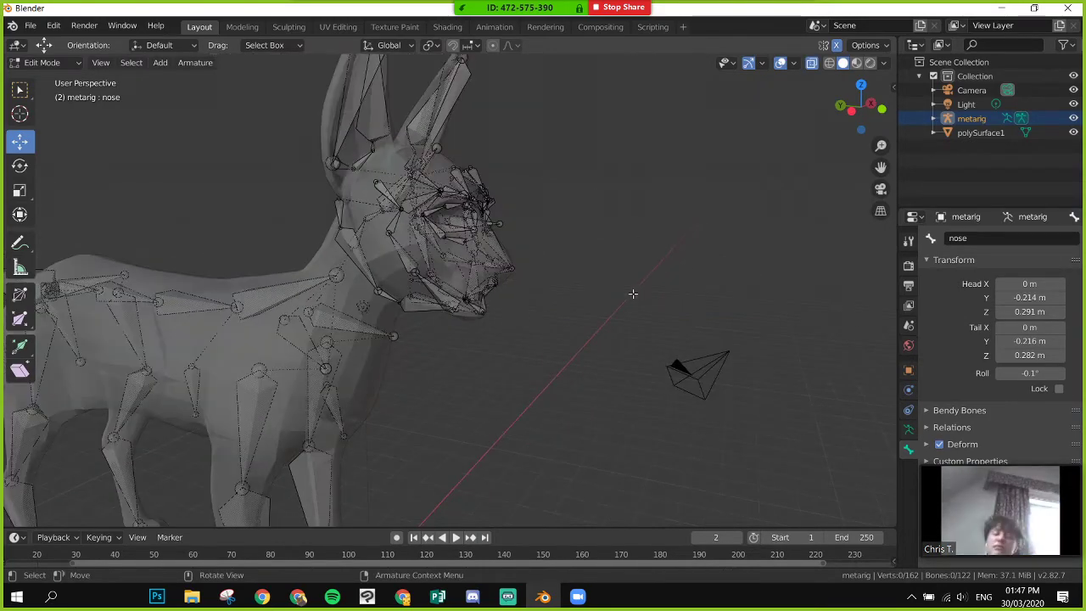
middle_click_drag(590, 296, 621, 284)
key("ctrl")
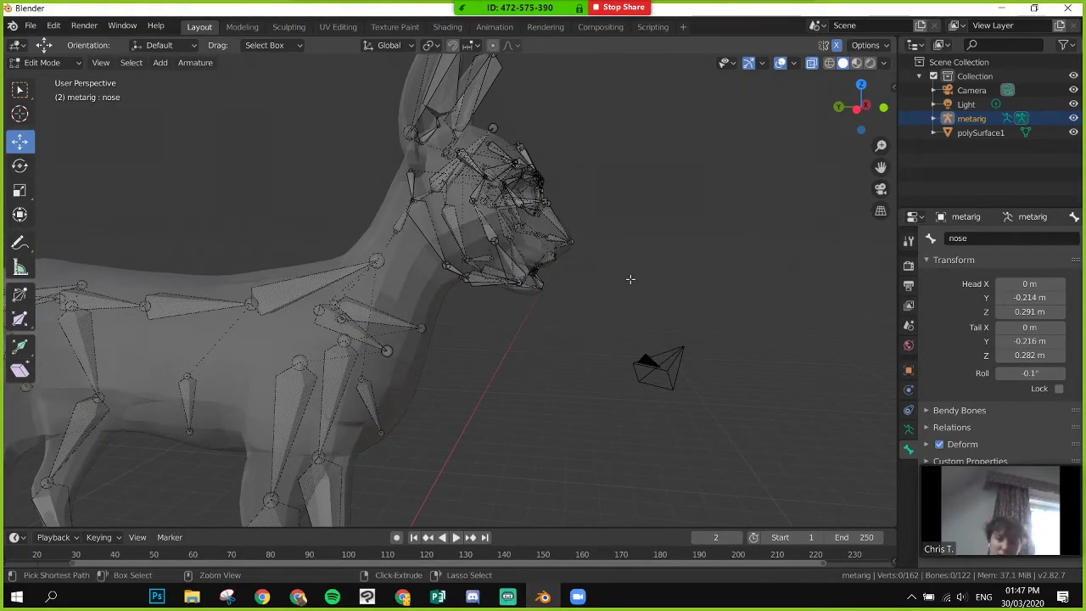
key("ctrl+s")
scroll(407, 282, "down", 5)
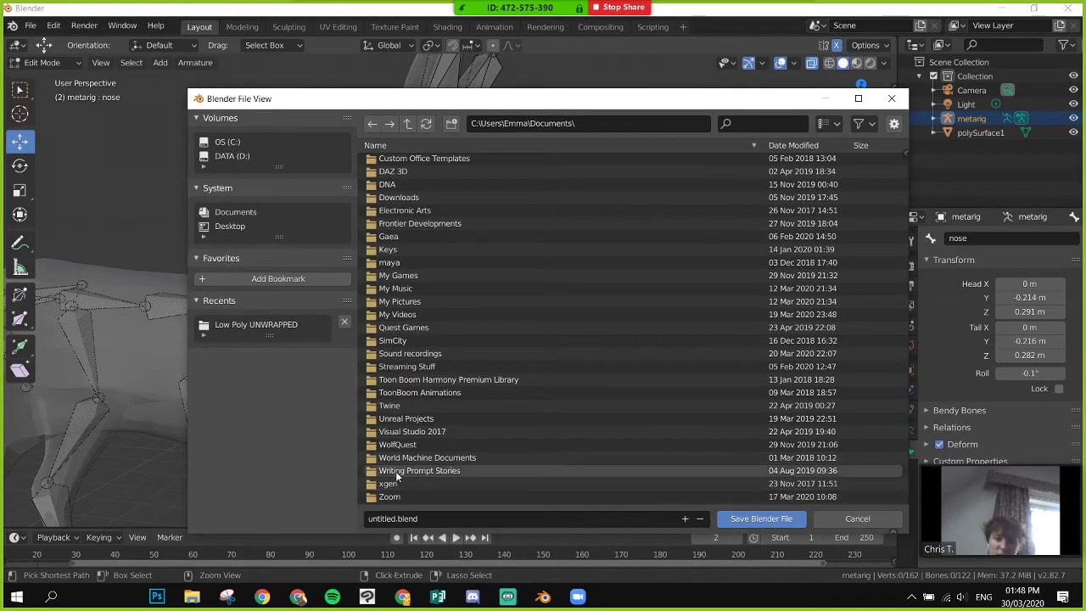
left_click(244, 156)
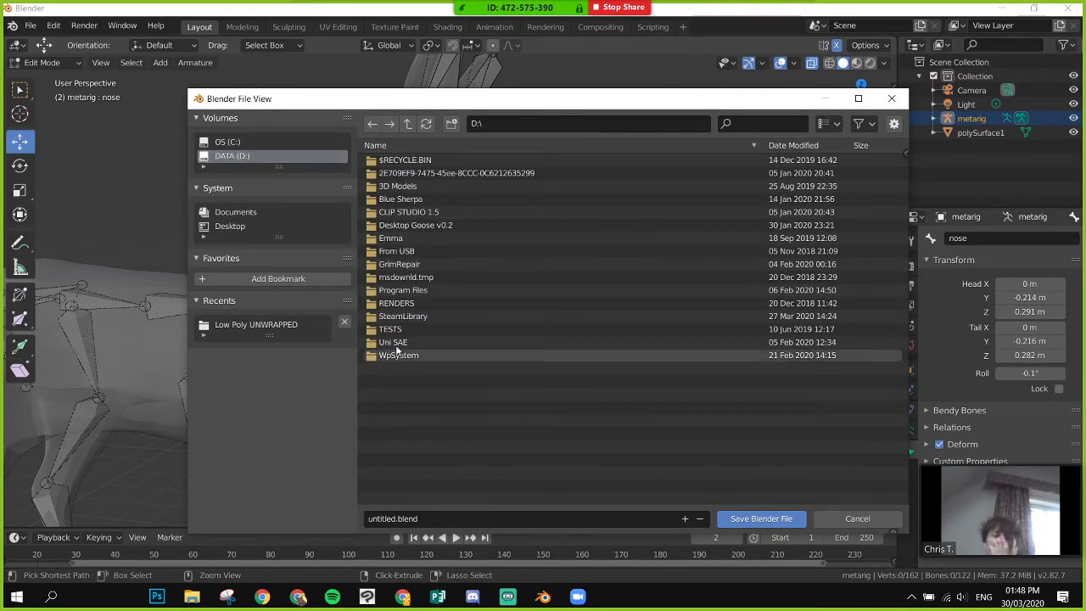
double_click(393, 342)
double_click(398, 315)
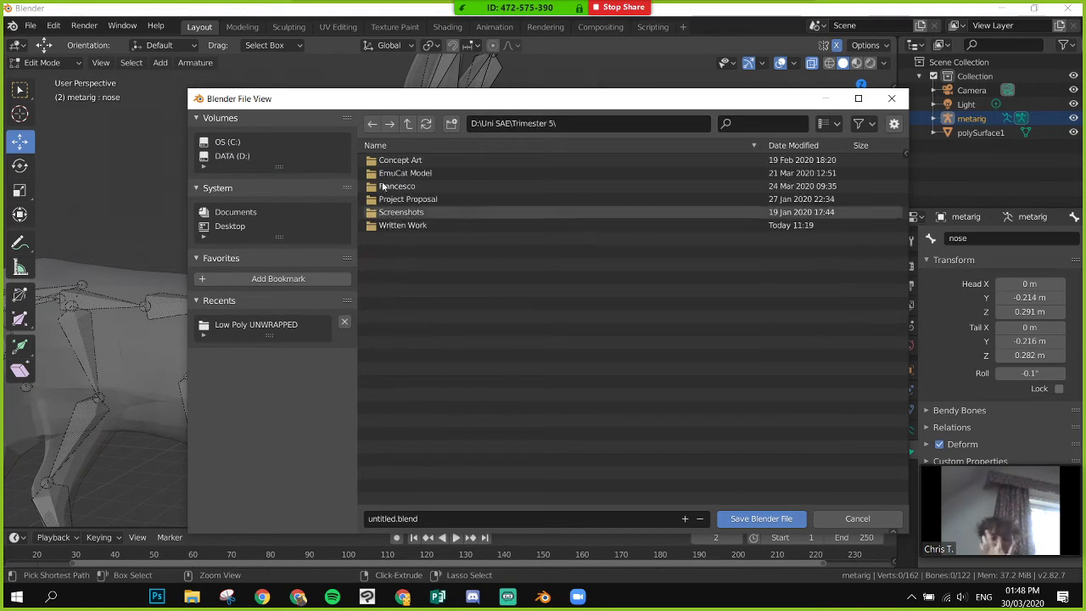
double_click(409, 173)
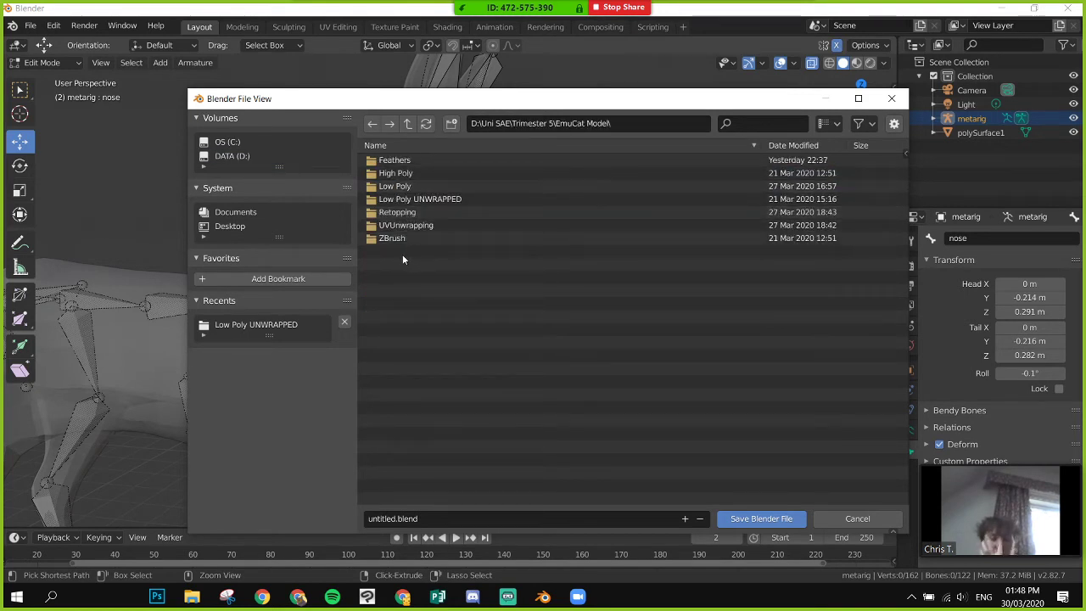
- Create a new folder named Rigging inside EmuCat Model and open it
right_click(402, 292)
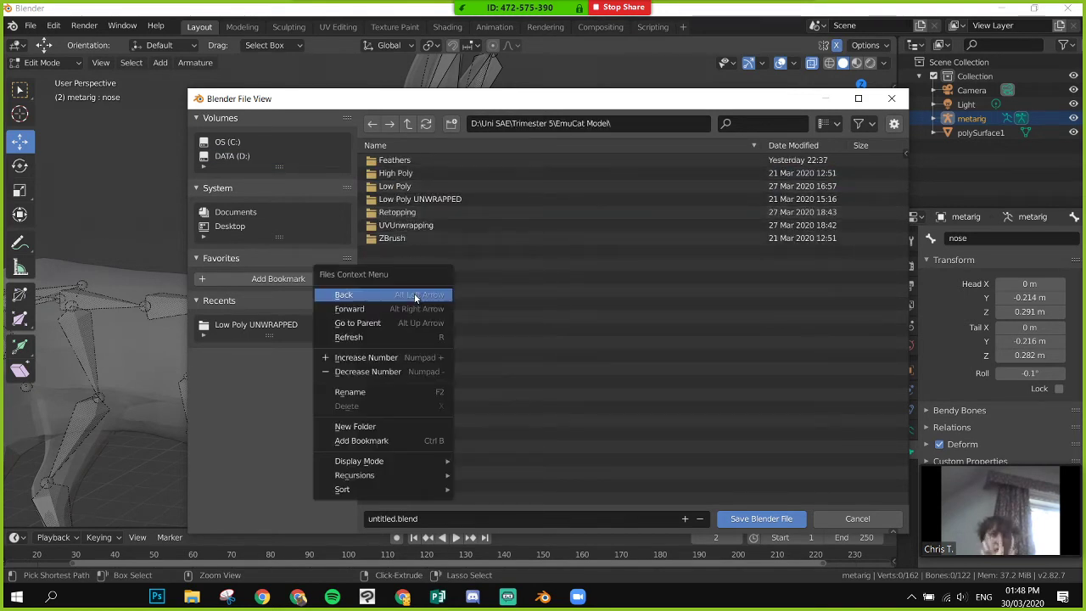
left_click(393, 430)
type("Rig")
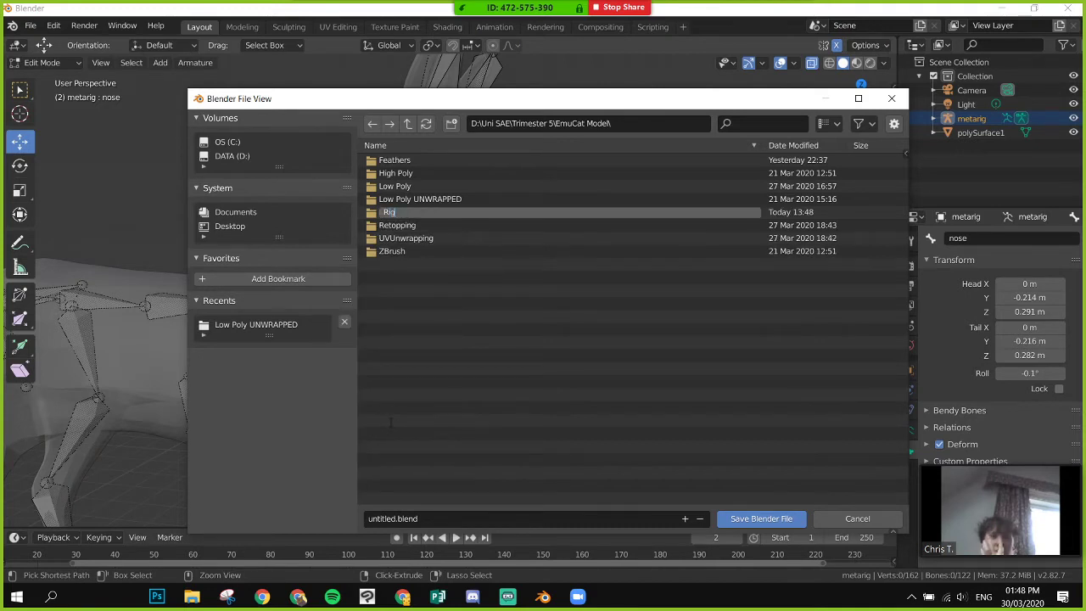
type("ging")
key("Return")
double_click(393, 224)
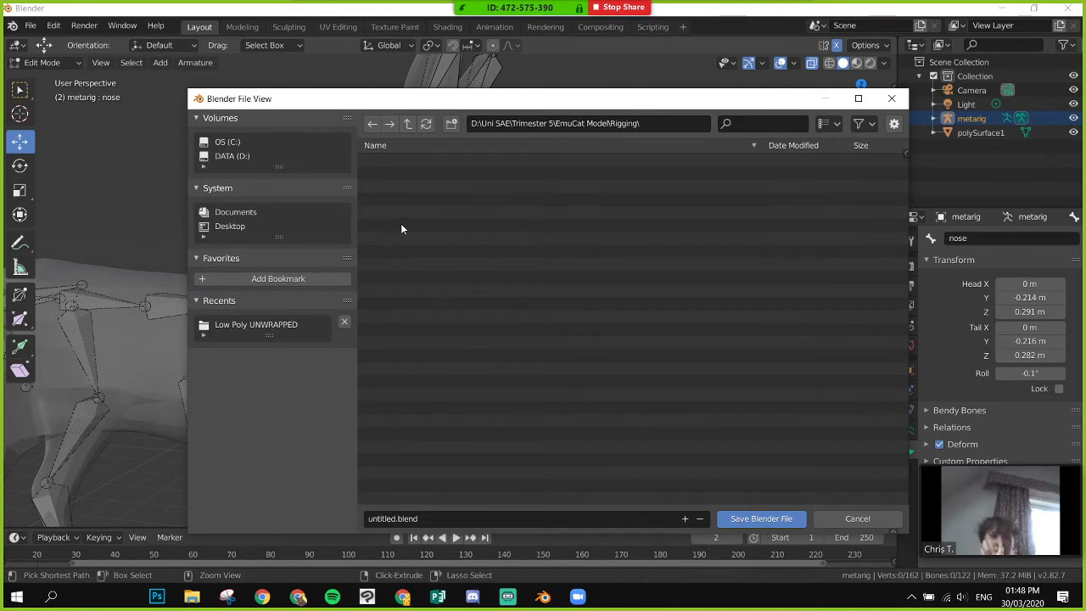
- Name the file Rig test.blend and save it in the Rigging folder
left_click(467, 524)
type("Ri")
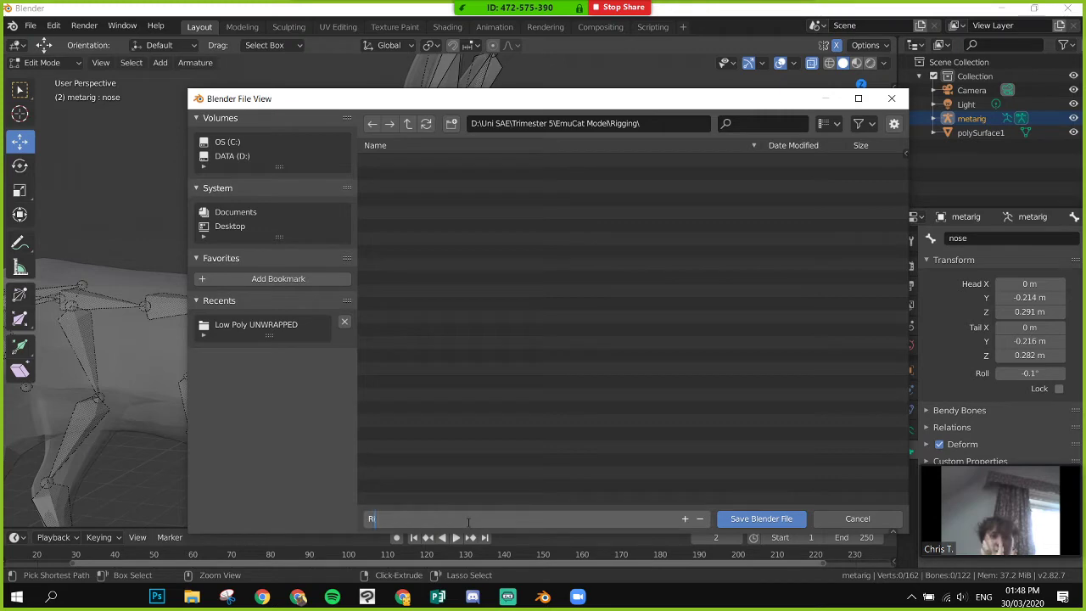
type("g test.blend")
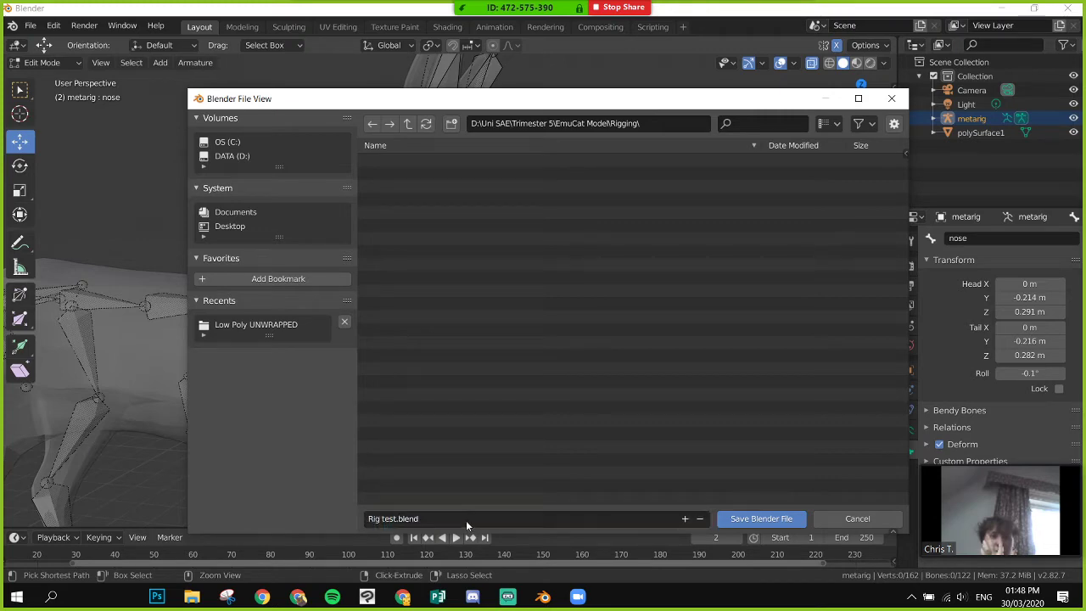
key("Return")
left_click(761, 519)
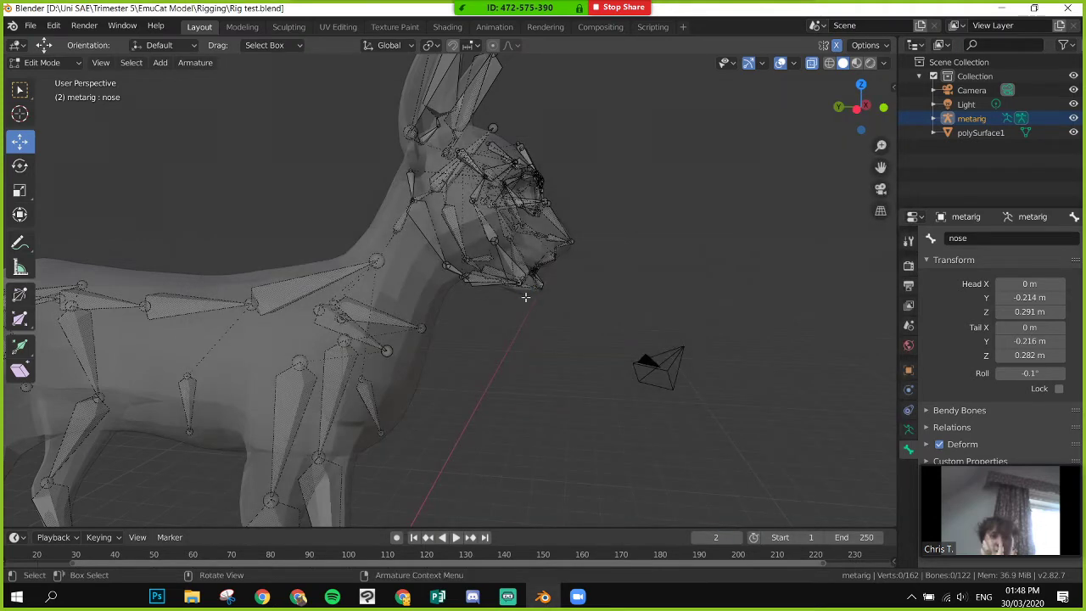
middle_click_drag(583, 322, 494, 308)
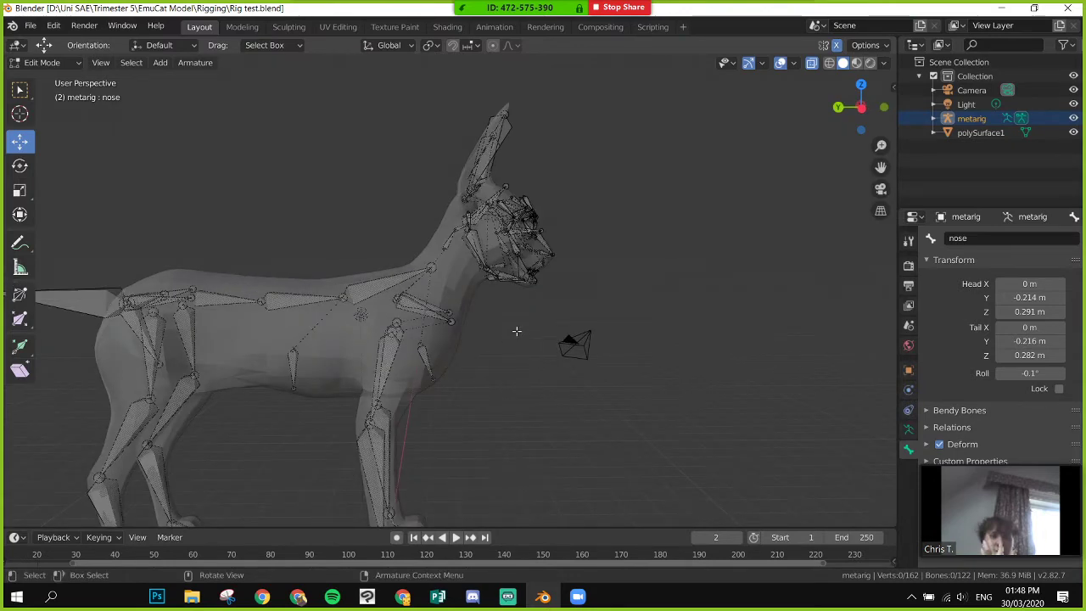
mouse_move(1049, 524)
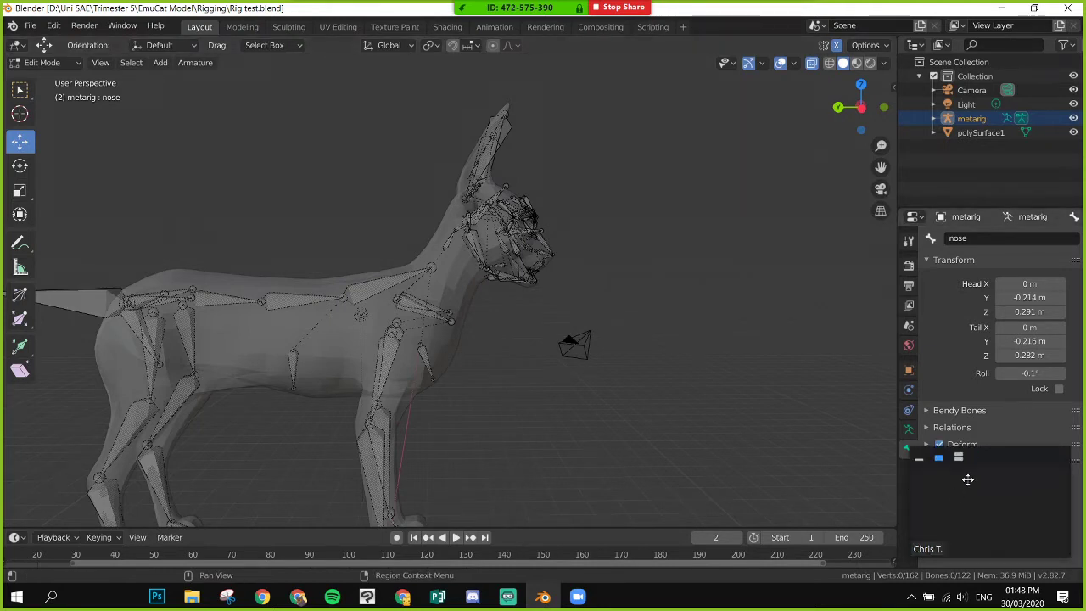
left_click(543, 597)
left_click(543, 597)
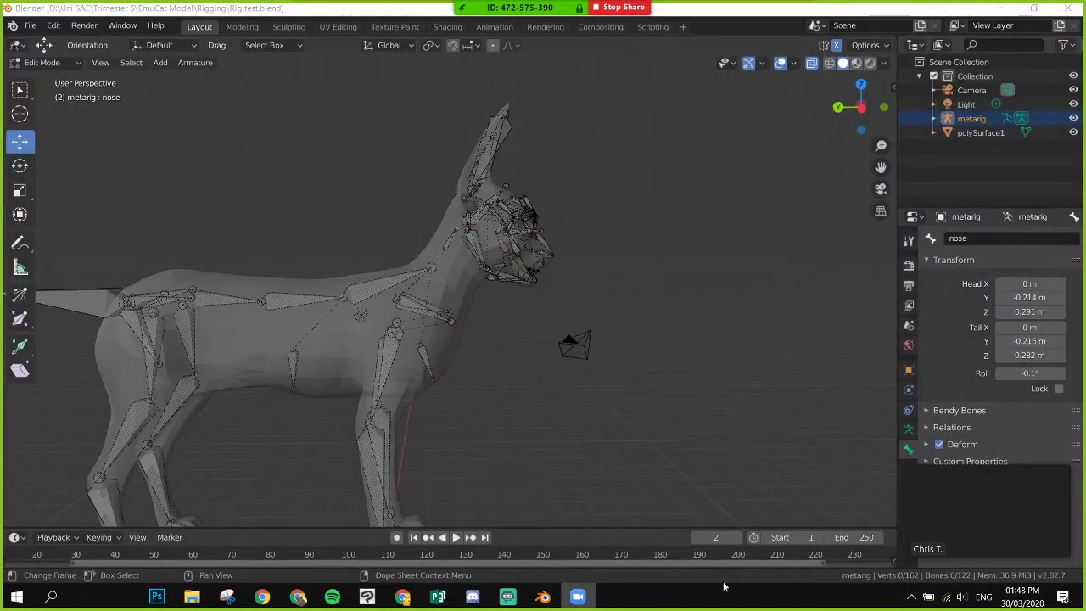
mouse_move(989, 523)
left_click(919, 458)
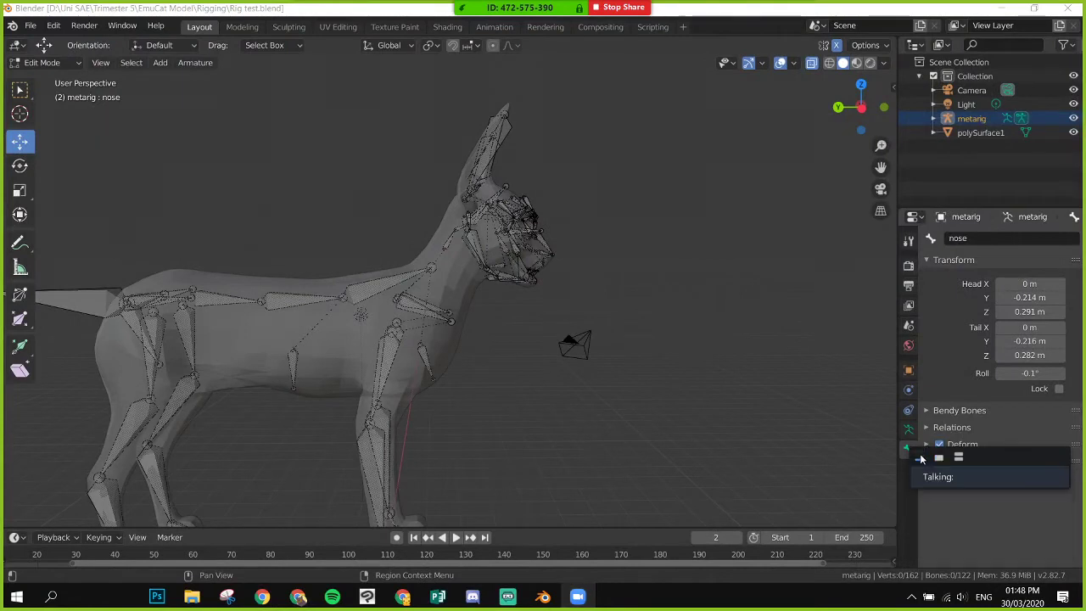
left_click(959, 457)
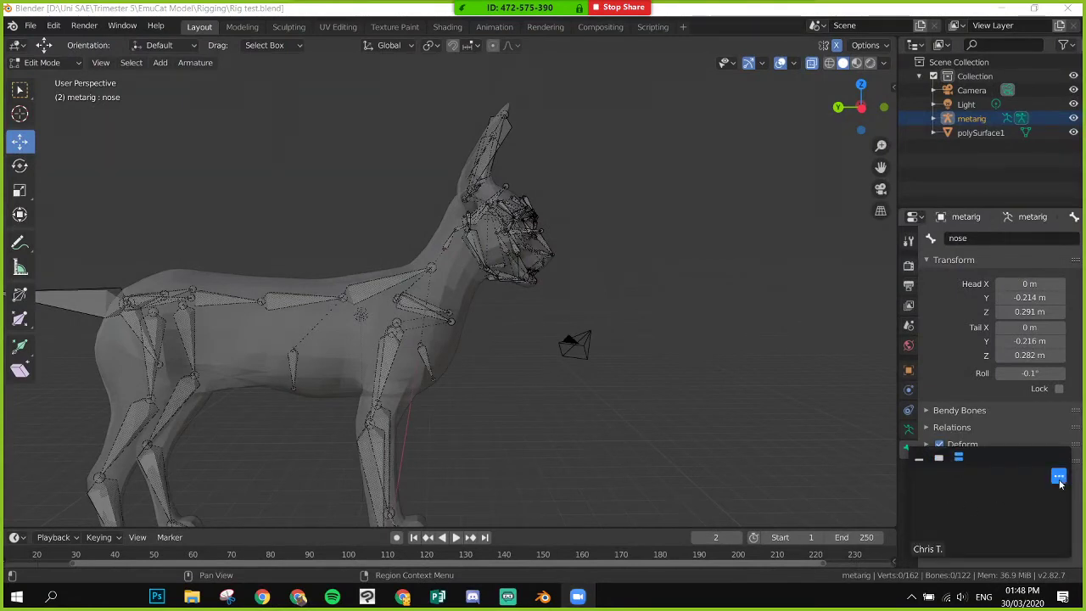
left_click(938, 459)
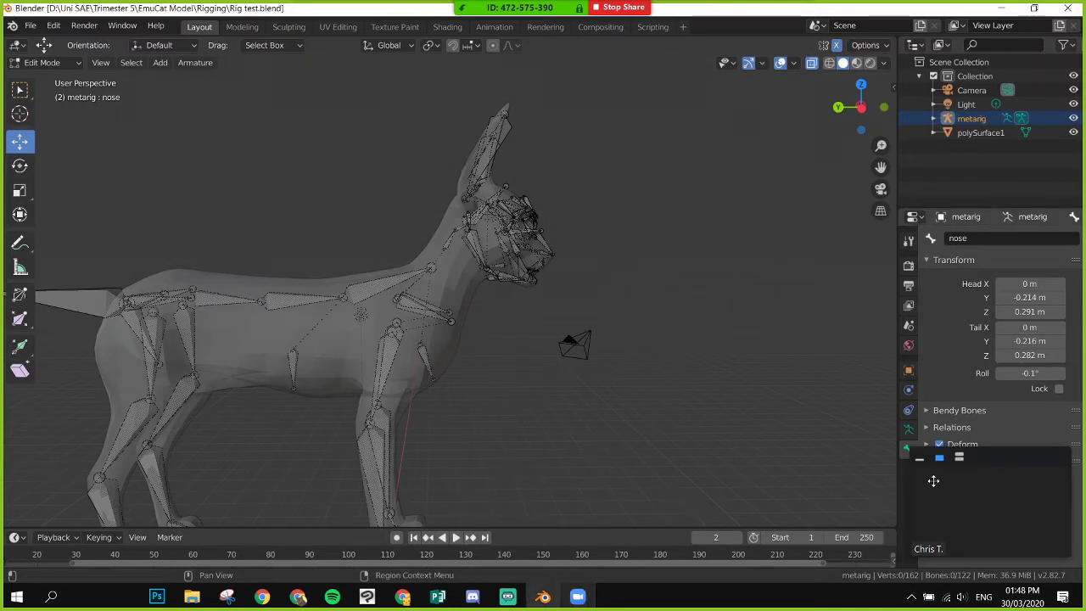
left_click(918, 460)
left_click(938, 459)
left_click(959, 458)
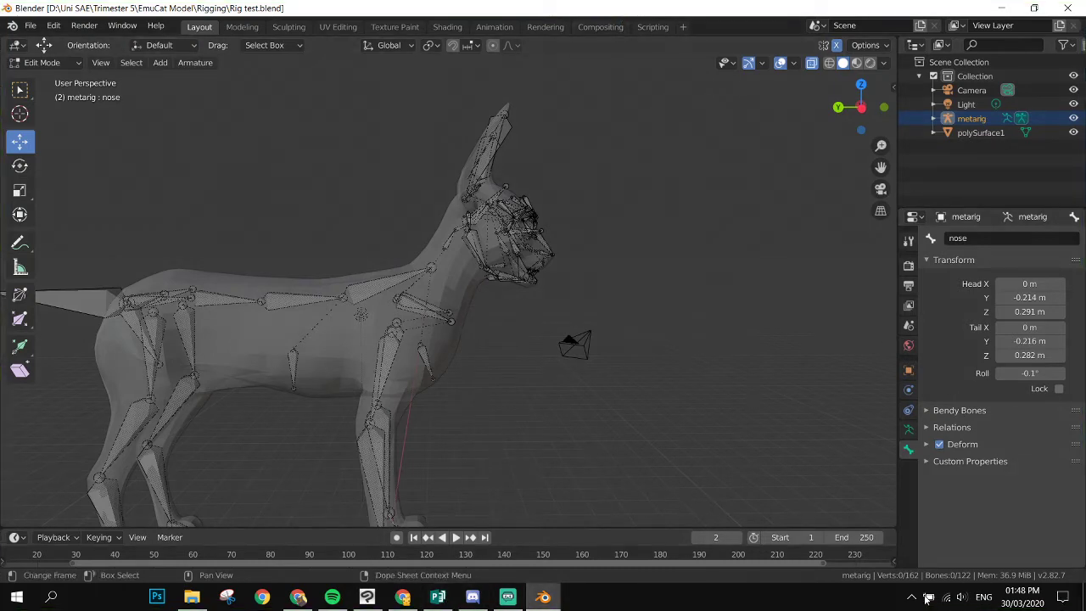
- Minimise Blender, open Zoom, and draft the chat message "zoom poofed" for the call partner
left_click(541, 597)
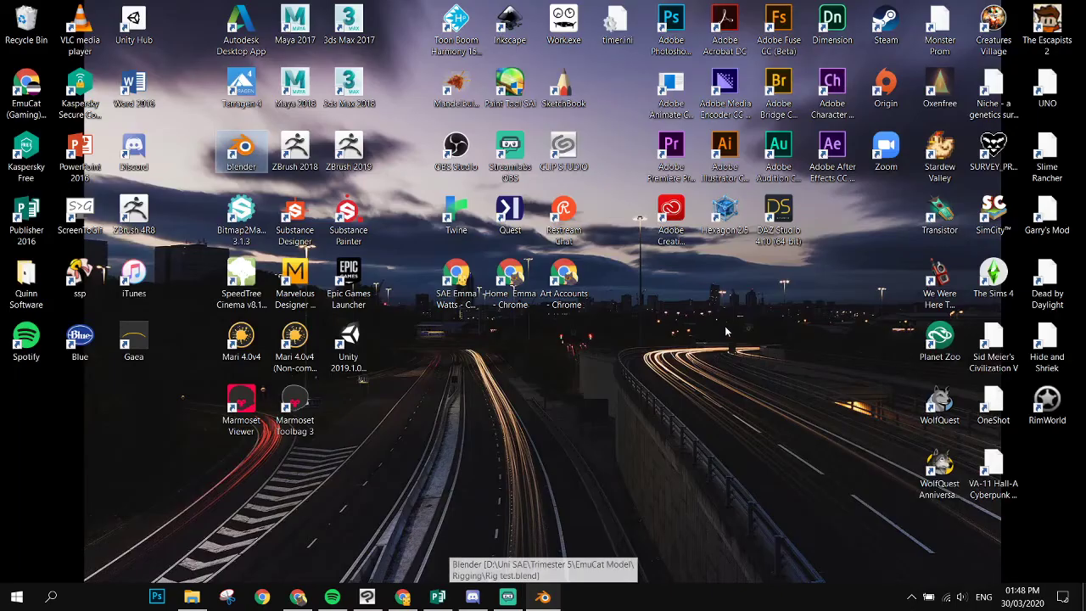
double_click(885, 149)
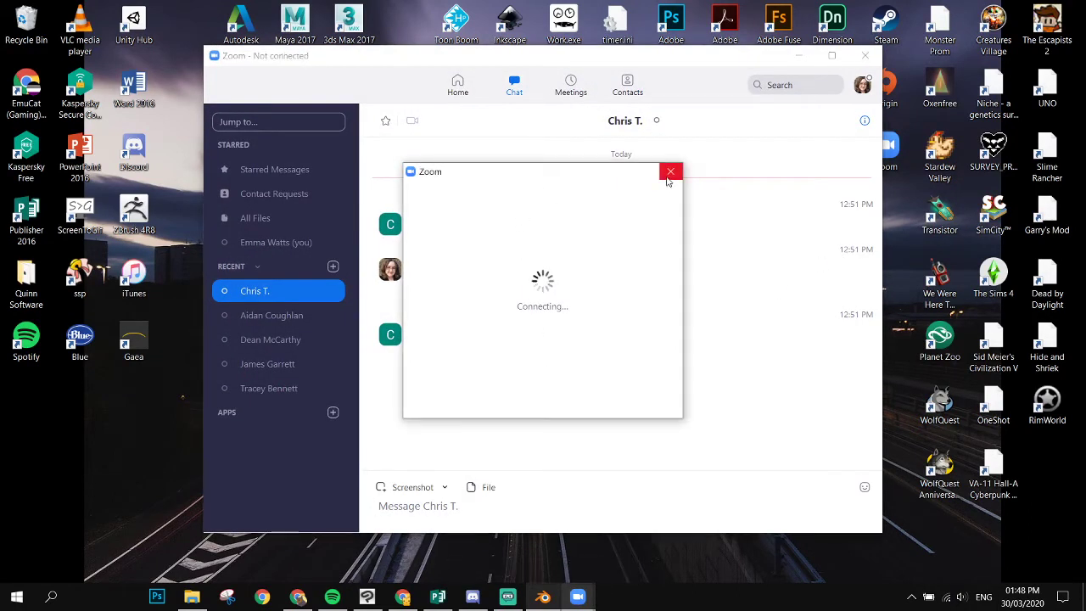
left_click(687, 501)
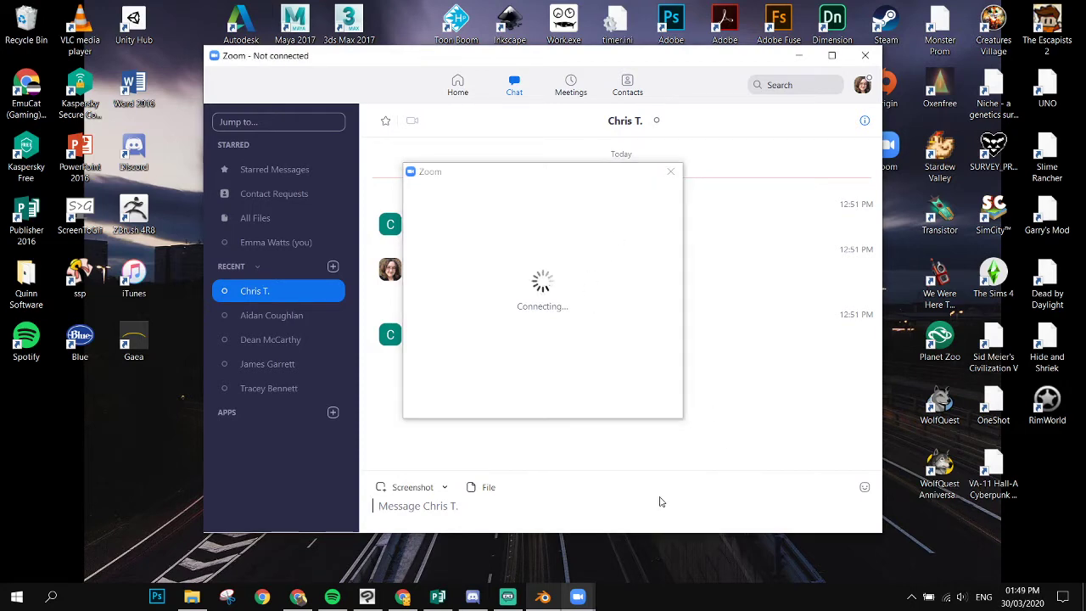
type("zoom poofed")
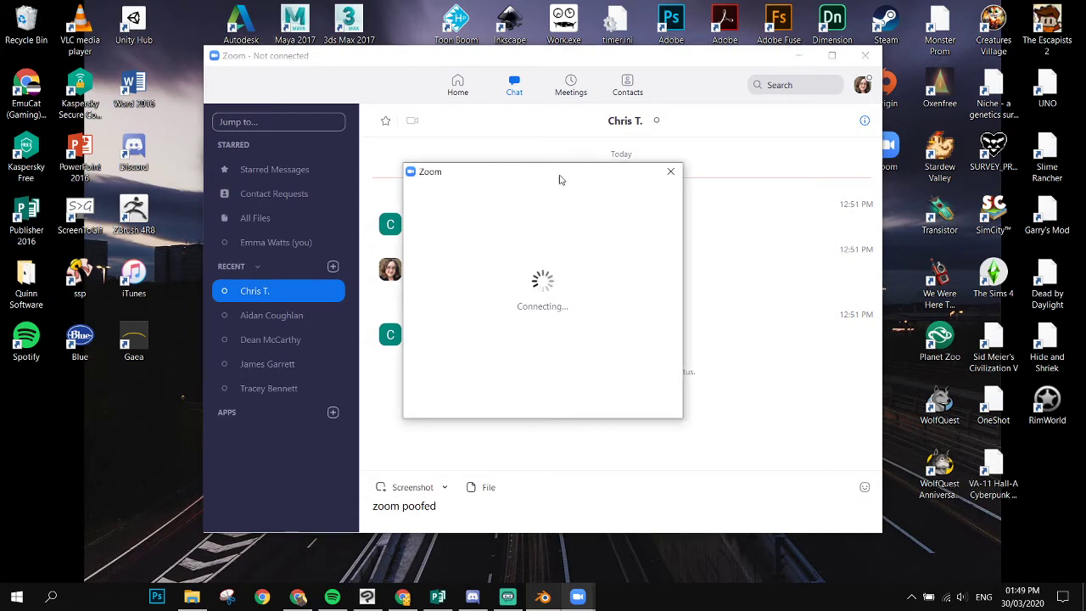
left_click_drag(560, 175, 878, 183)
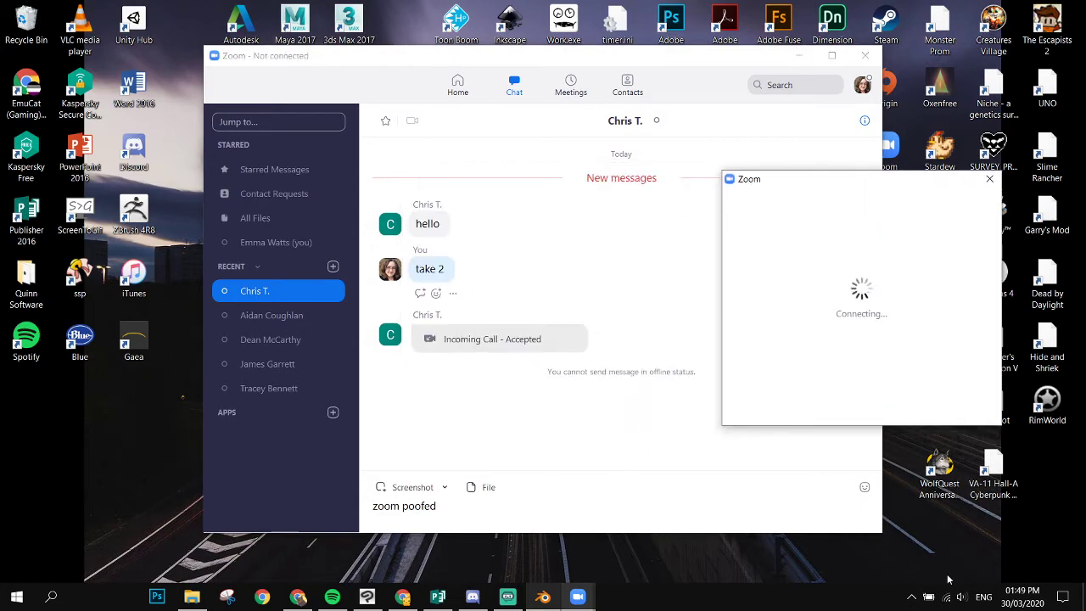
- Open the Wi-Fi network list and try to disconnect from the current network
left_click(950, 602)
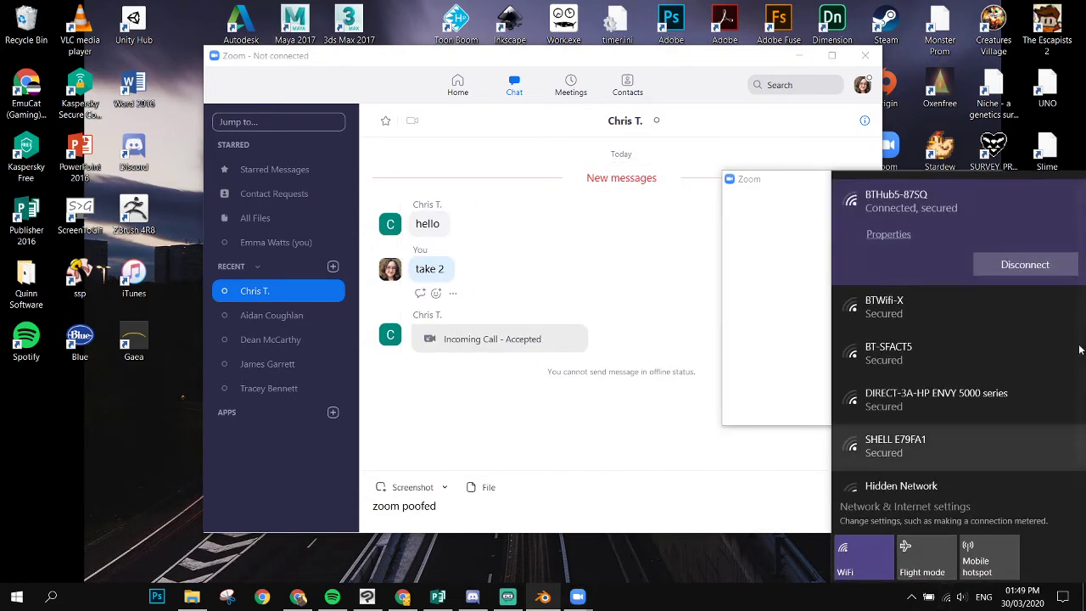
left_click(1028, 268)
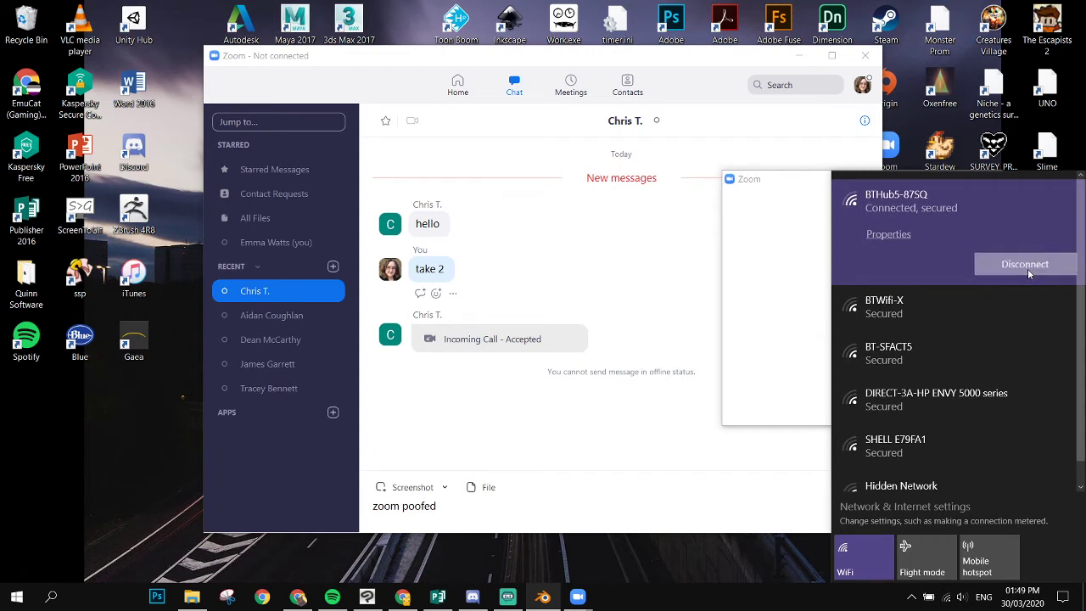
left_click(1026, 268)
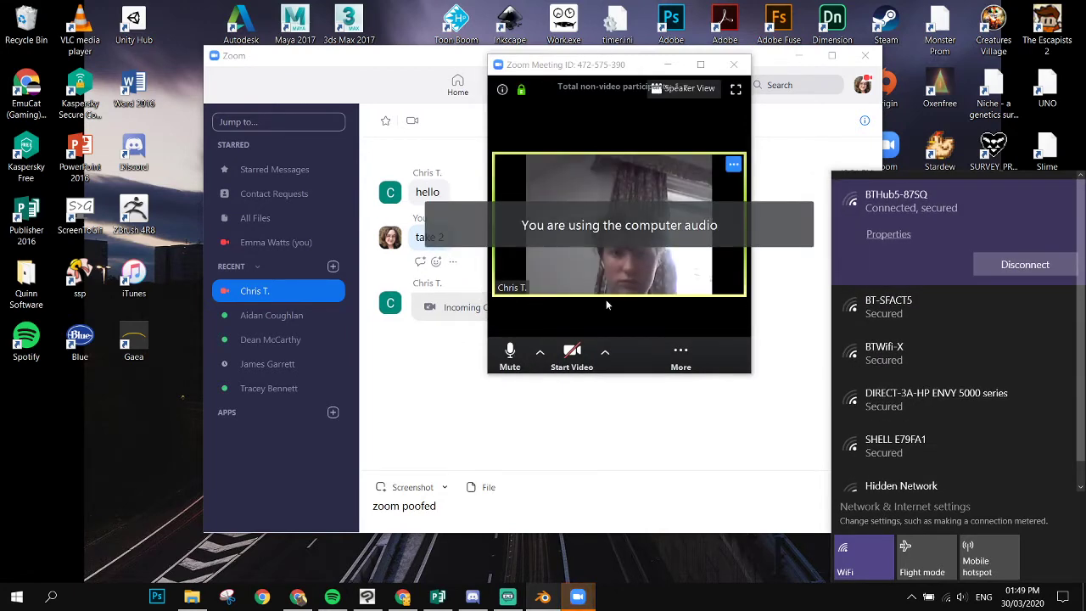
- Maximise the Zoom meeting, start sharing the screen, and switch back to Blender
left_click(615, 258)
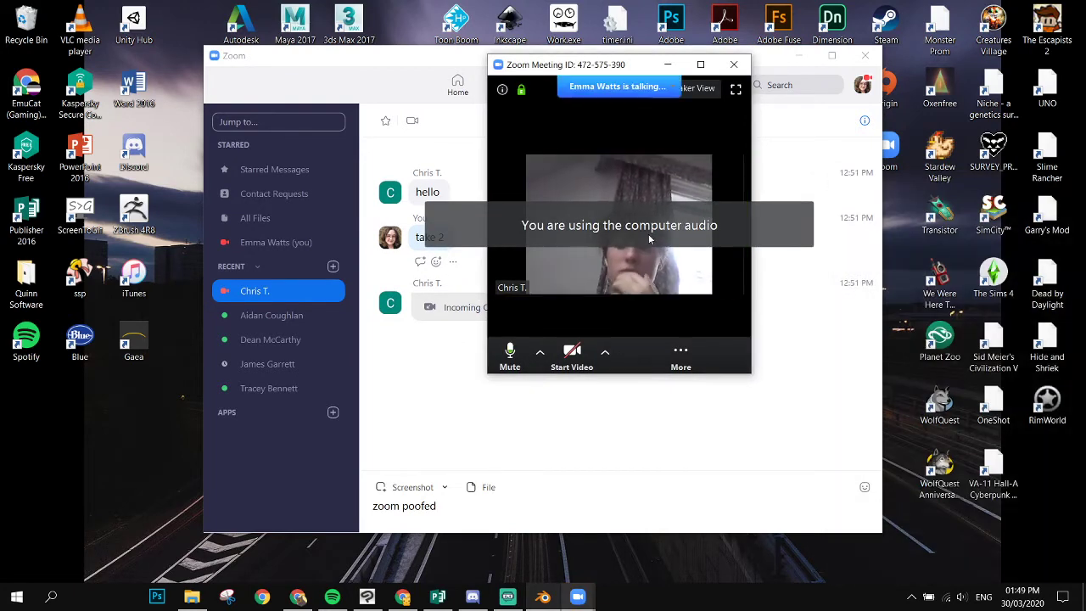
left_click(701, 65)
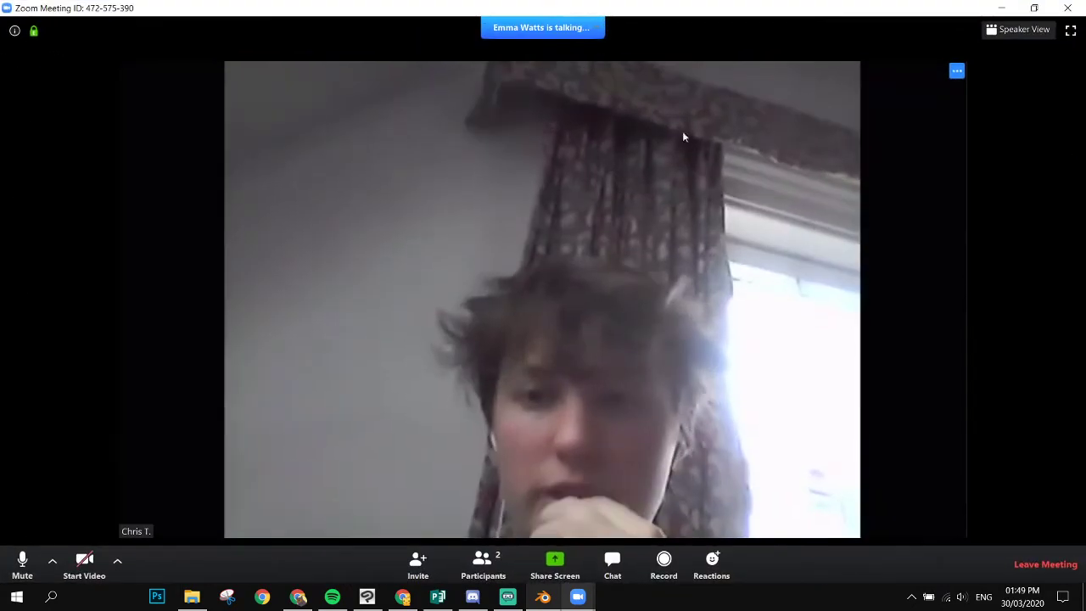
left_click(564, 584)
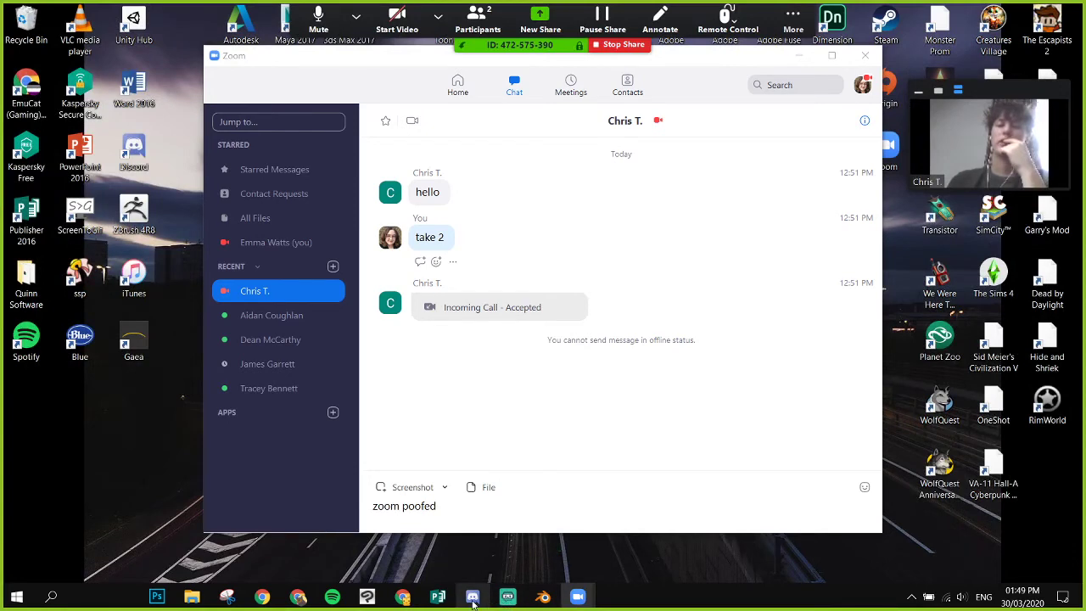
left_click(543, 597)
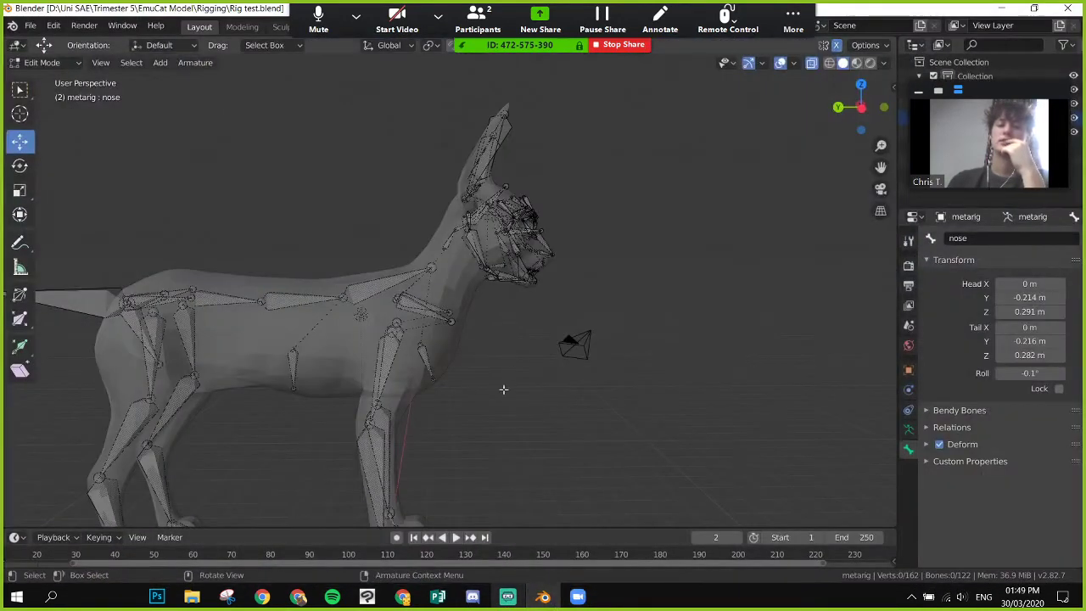
- Move the floating Zoom video thumbnail clear of the outliner and save the rig file
middle_click_drag(506, 390, 474, 351)
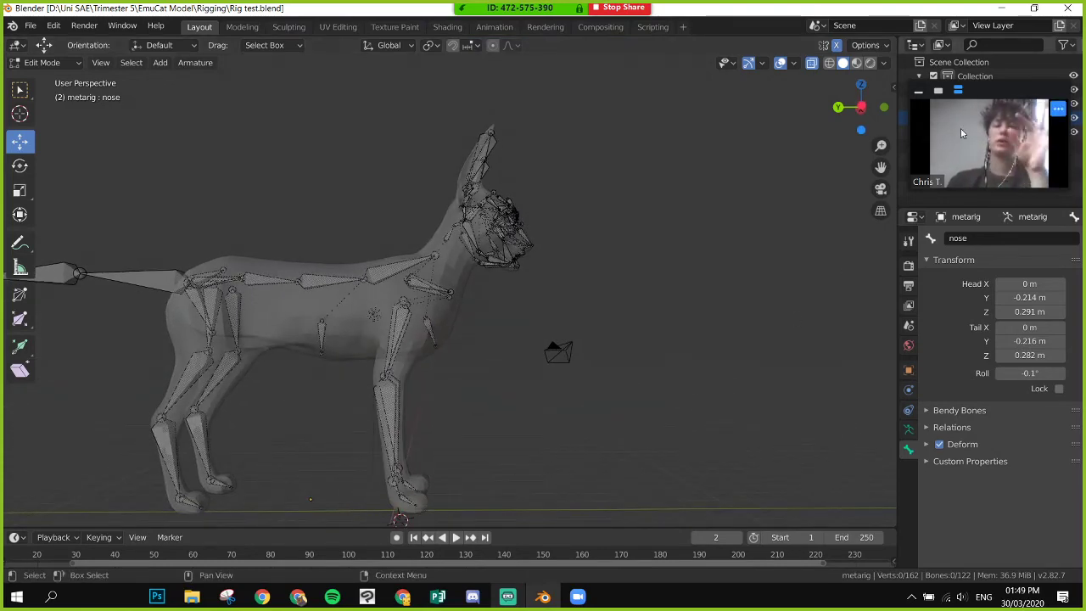
left_click_drag(993, 80, 992, 482)
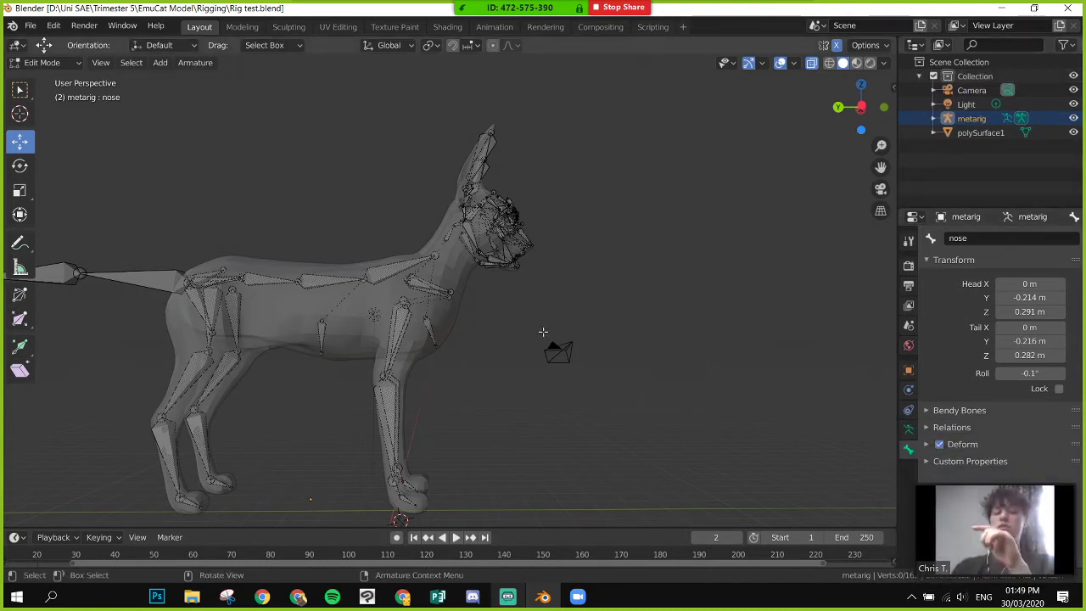
middle_click_drag(543, 332, 543, 327)
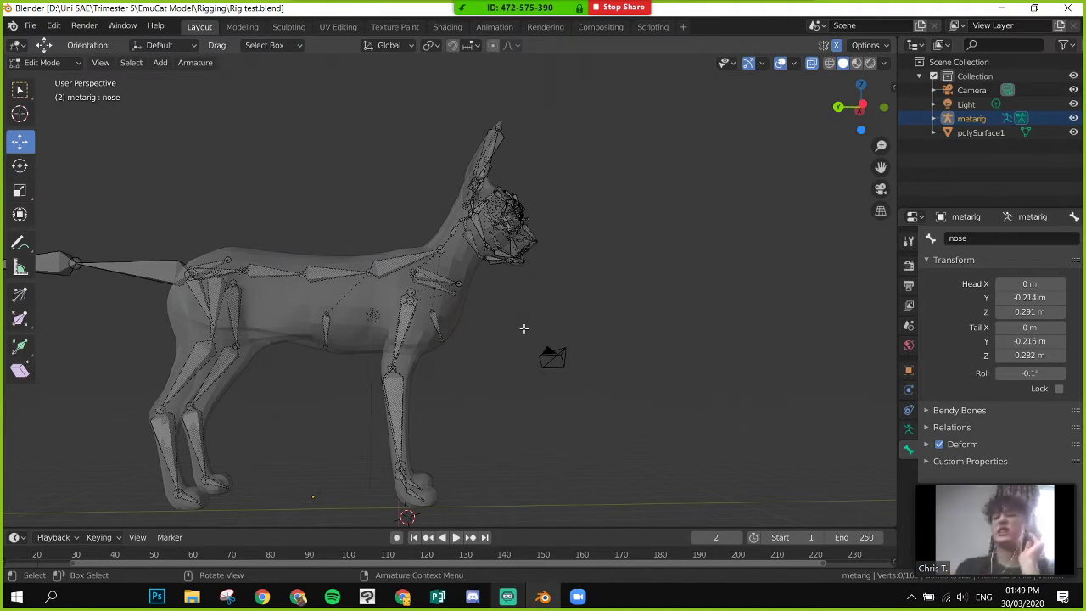
key("ctrl")
key("ctrl+s")
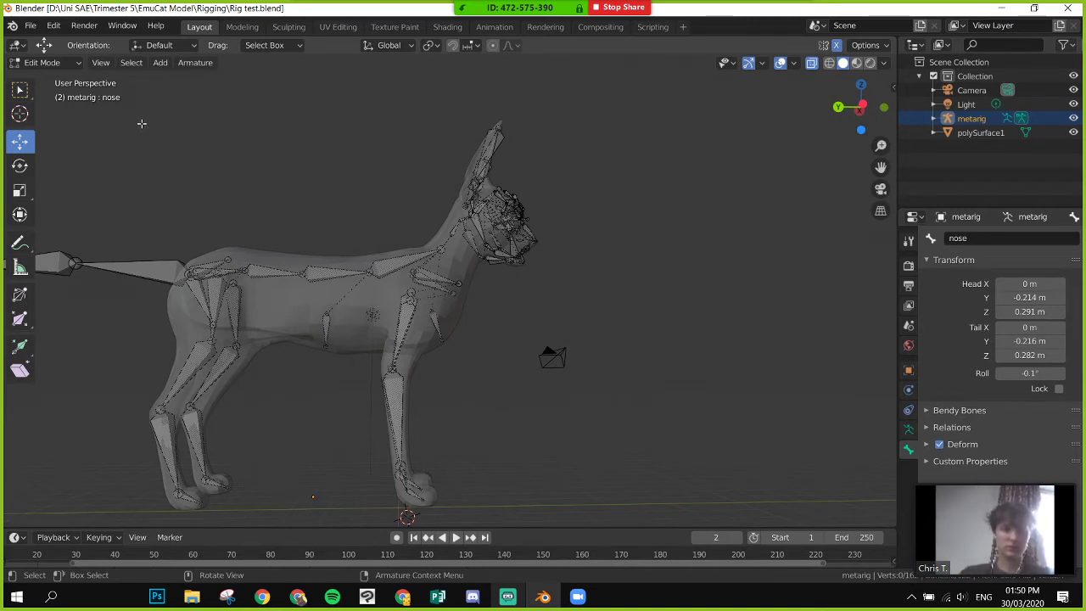
- Switch the metarig from Edit Mode to Object Mode
left_click(196, 140)
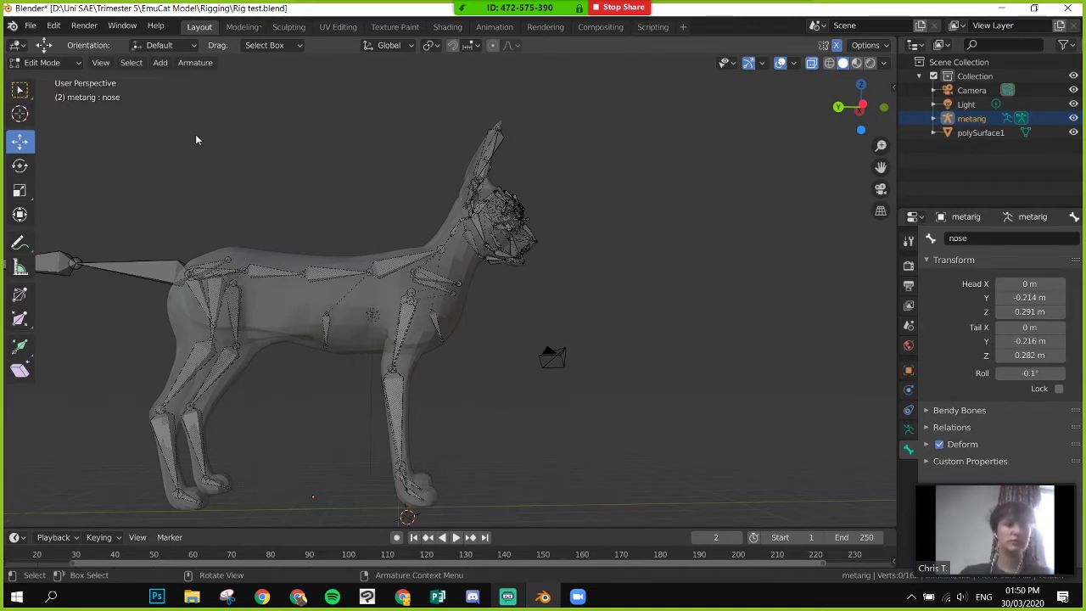
key("Tab")
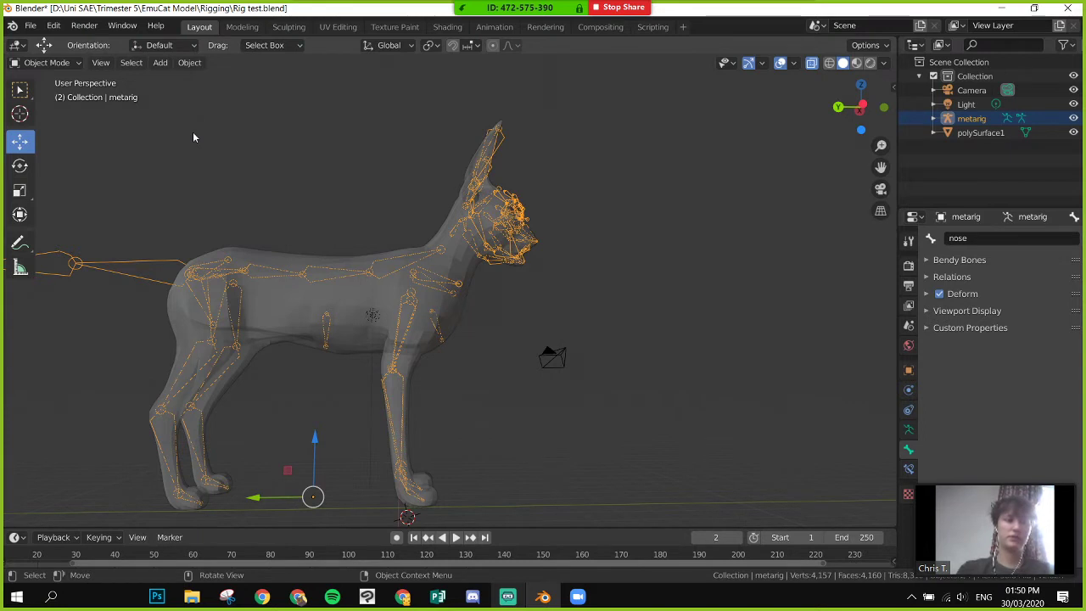
left_click(51, 65)
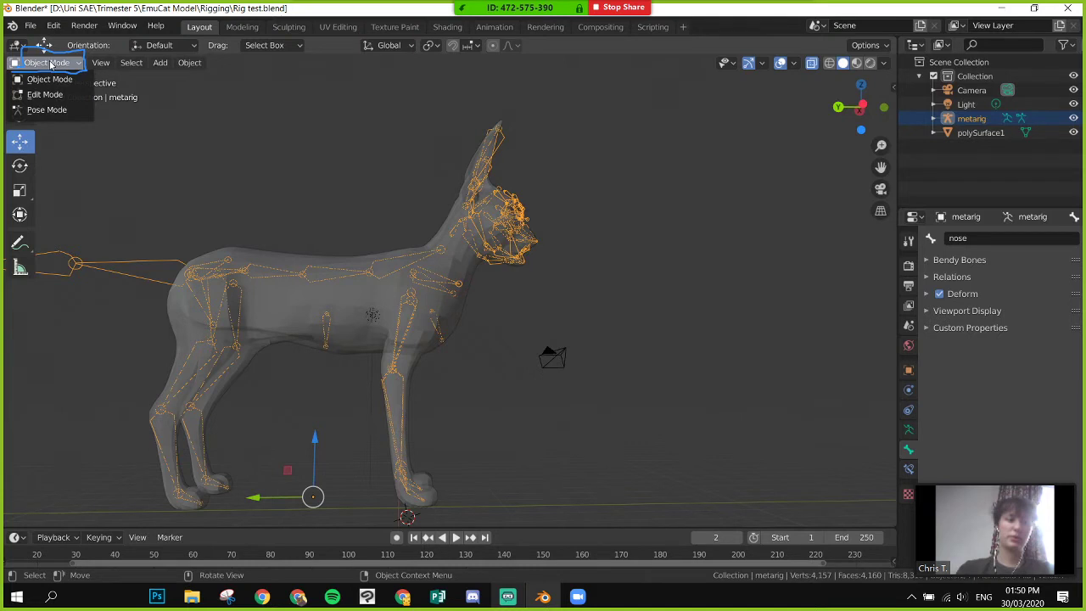
left_click(51, 64)
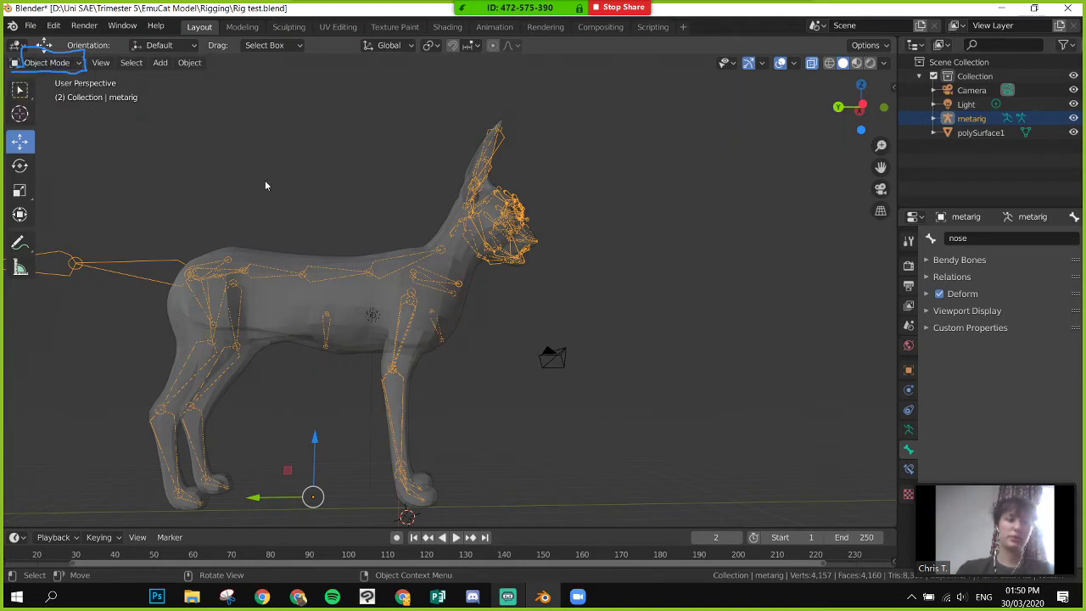
scroll(321, 319, "up", 2)
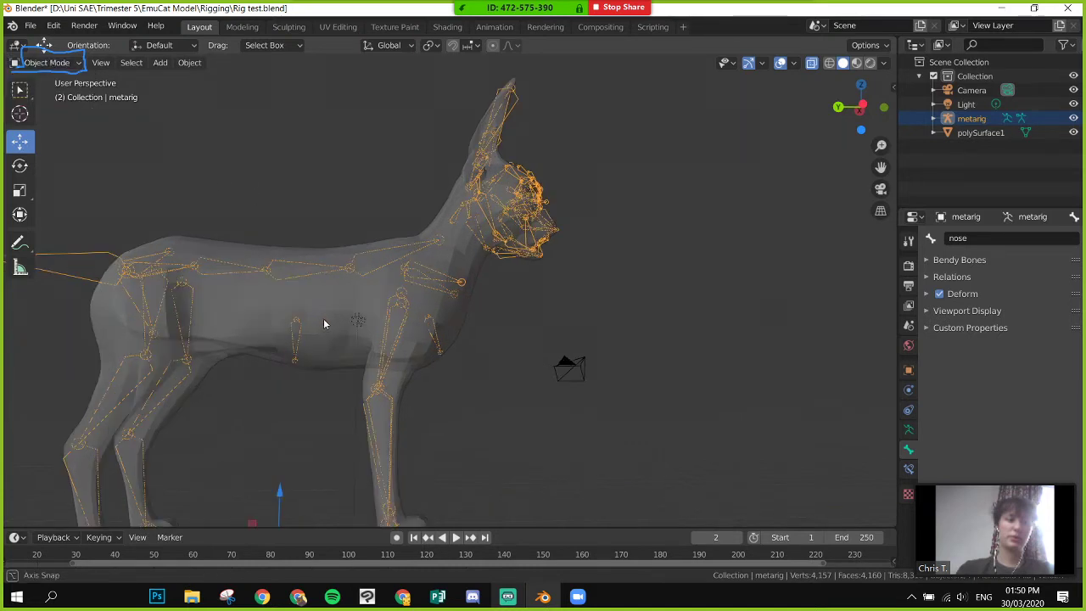
middle_click_drag(323, 318, 446, 306)
scroll(333, 317, "up", 2)
scroll(339, 314, "down", 2)
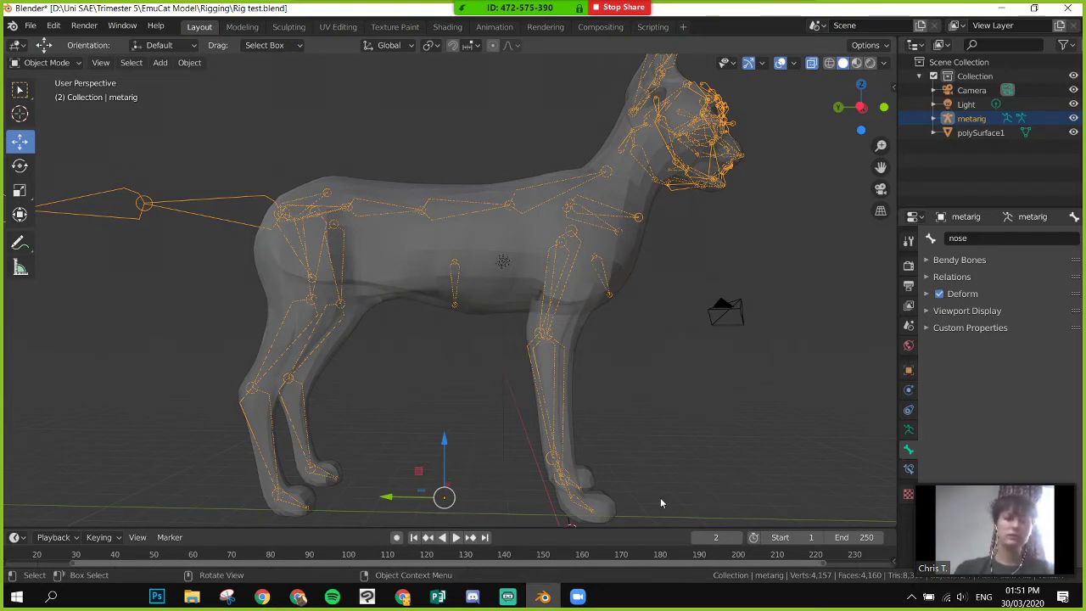
- Select the polySurface1 mesh plus the metarig and parent the mesh to the armature with automatic weights
left_click(431, 256)
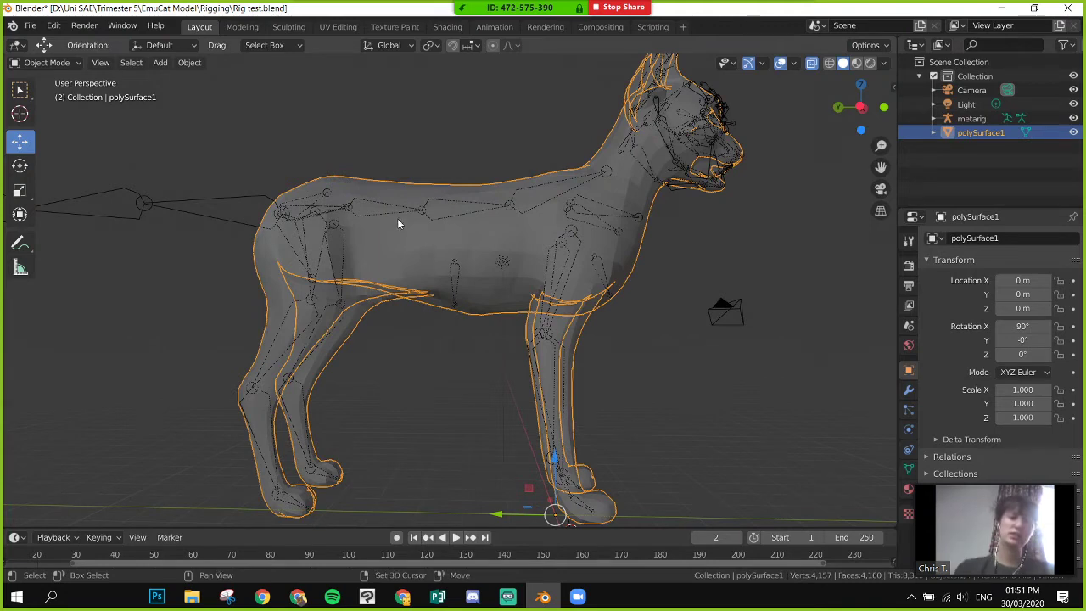
left_click(373, 203, "shift")
left_click(370, 209, "shift")
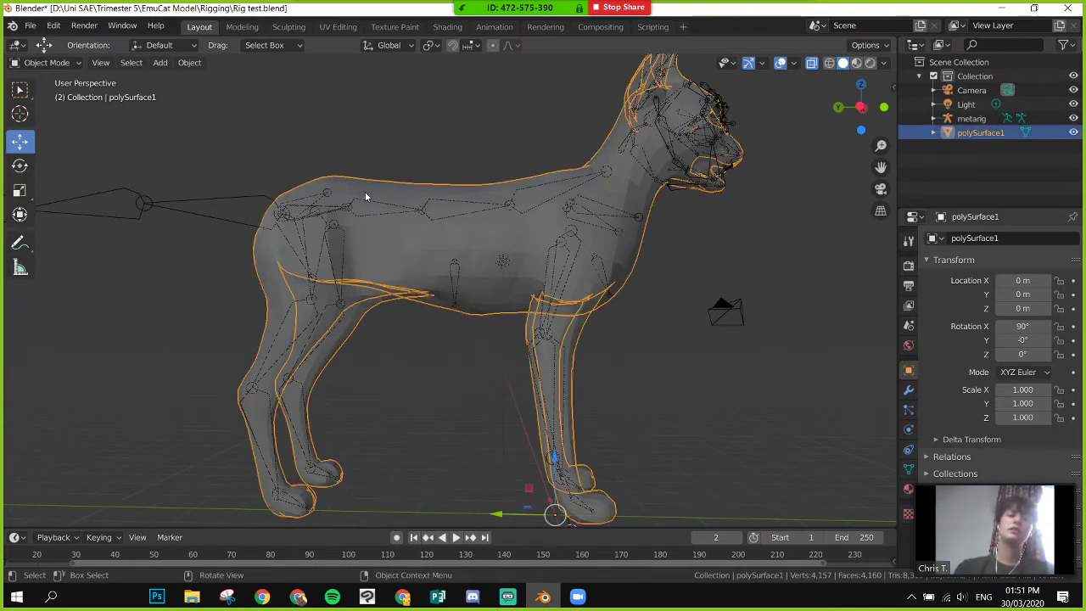
left_click(233, 216, "shift")
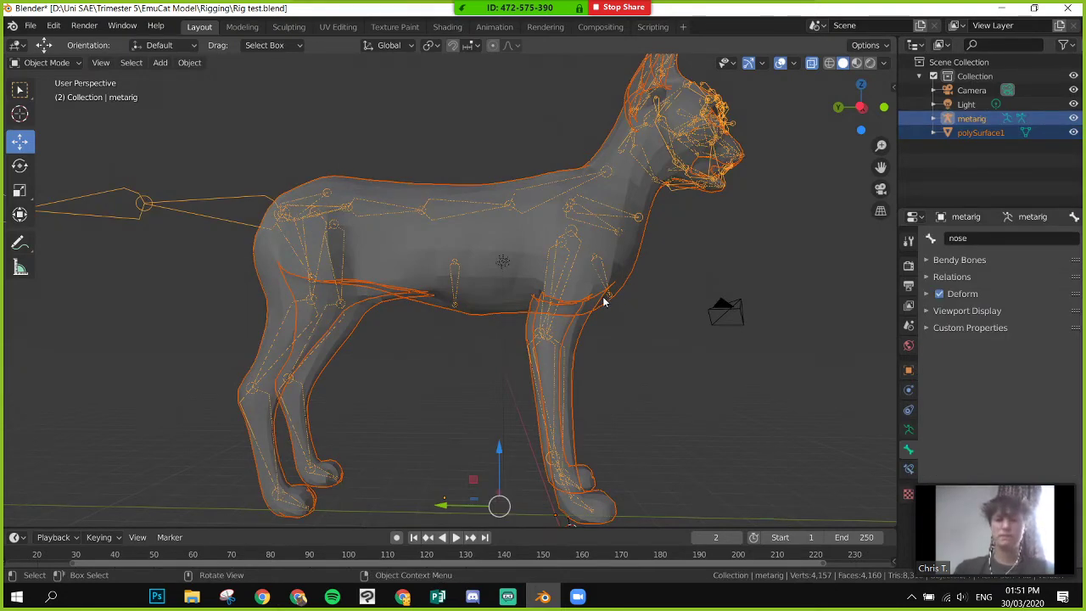
key("ctrl+p")
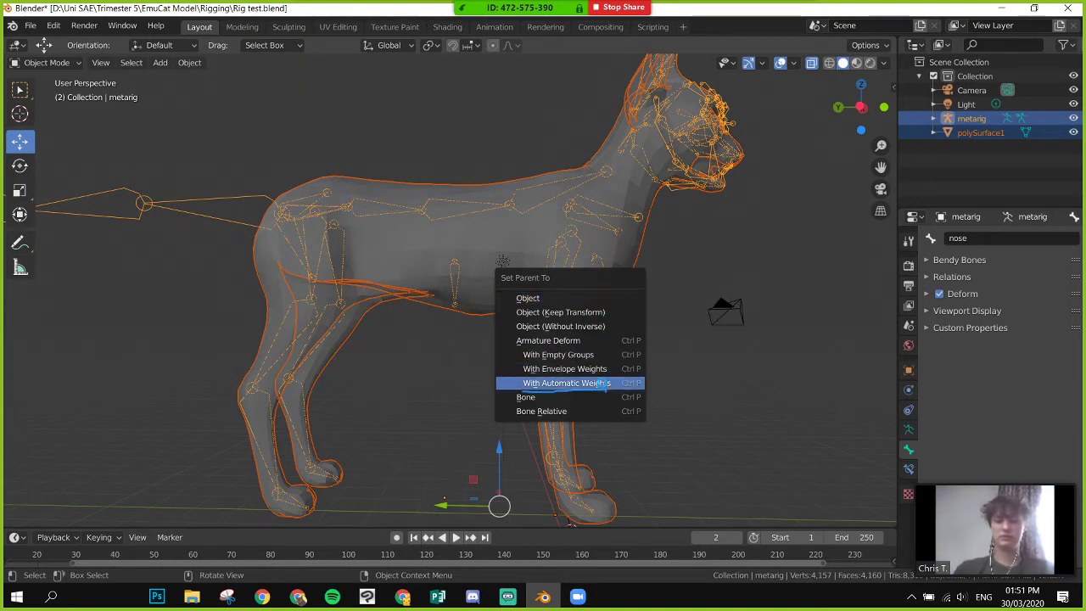
left_click(602, 382)
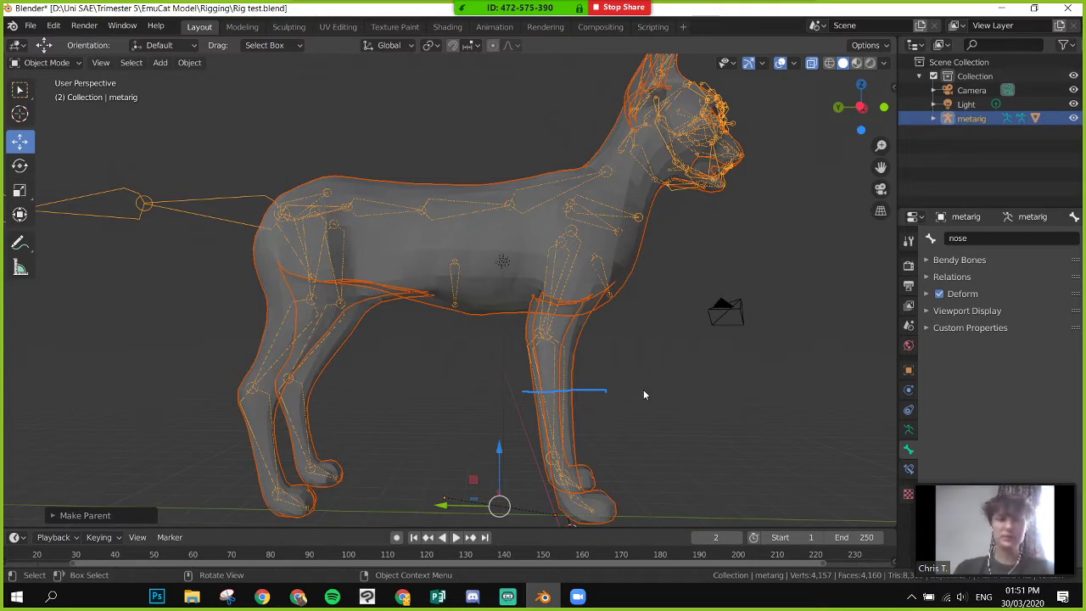
- Select only the metarig armature and switch it to Pose Mode
scroll(643, 394, "down", 1)
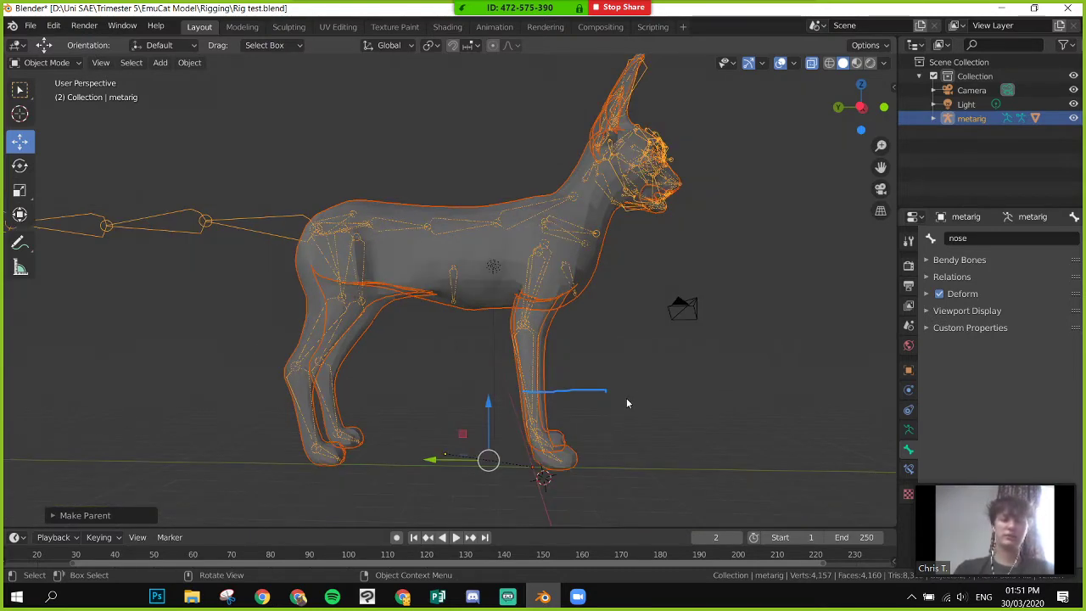
left_click(461, 226)
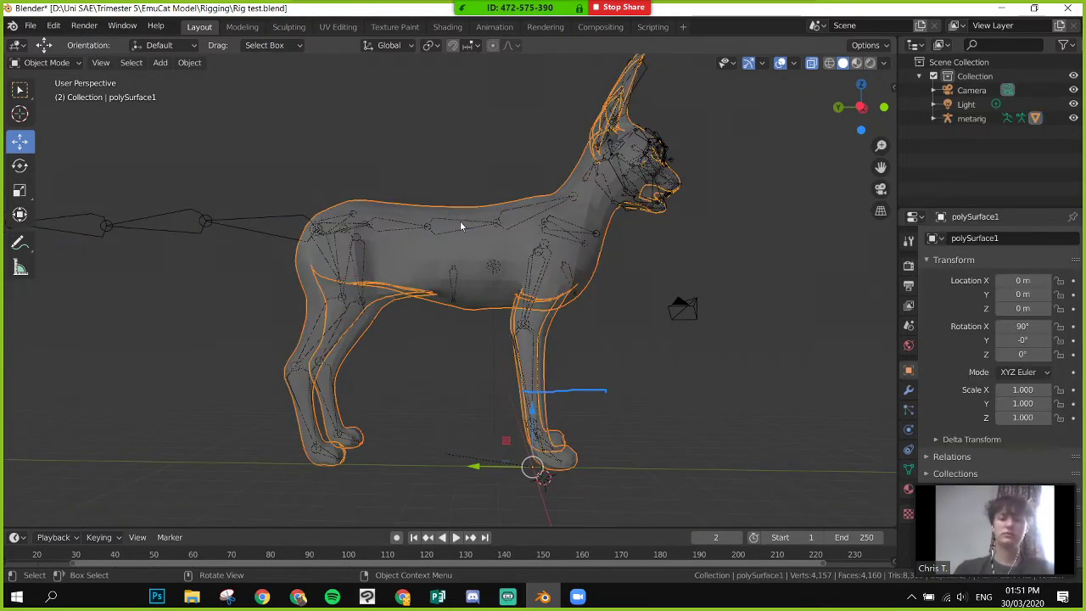
left_click(285, 223)
left_click(292, 215)
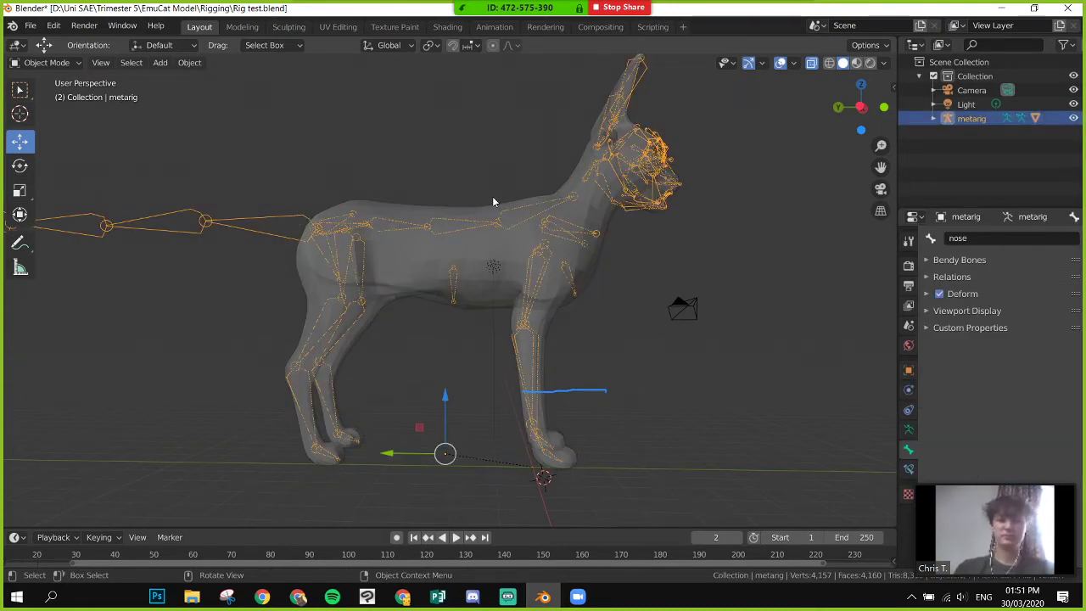
left_click(46, 63)
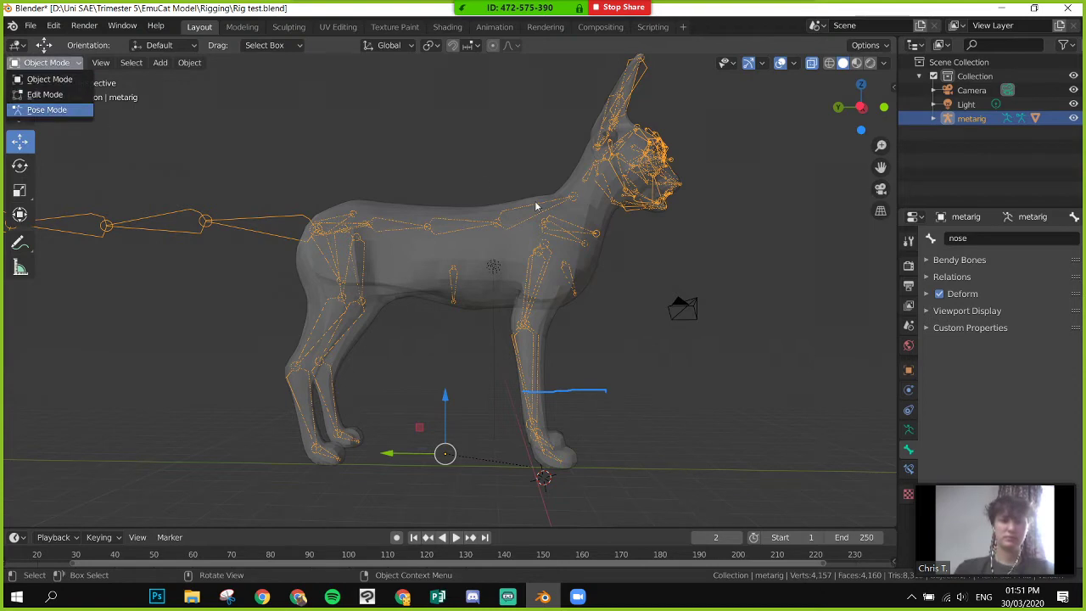
key("Return")
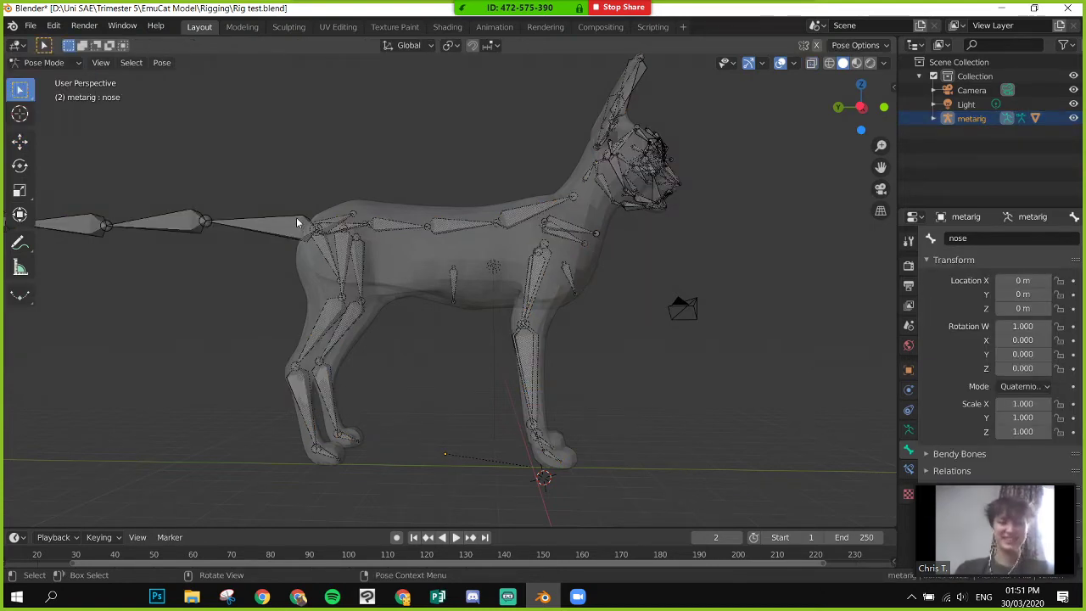
- Test-rotate the spine.003 bone to check how the front body deforms, and undo the rotation
left_click(519, 218)
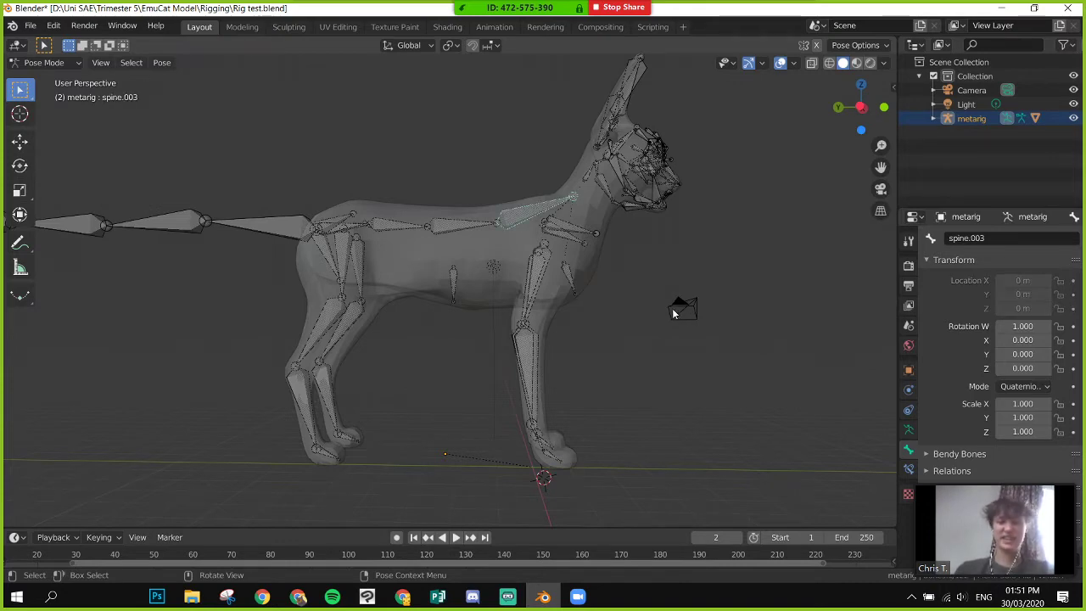
key("r")
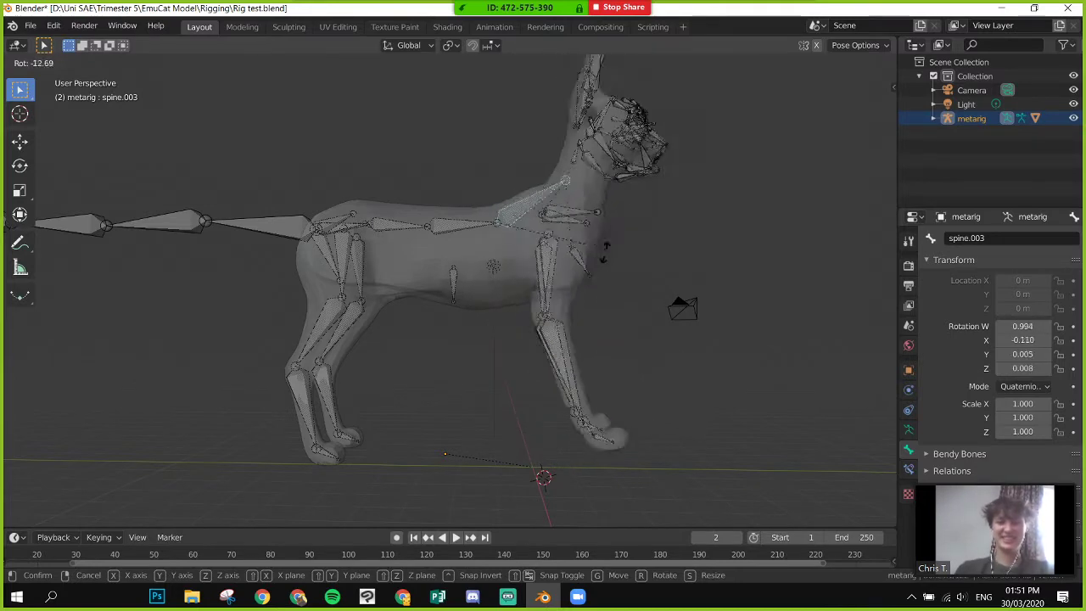
left_click(600, 285)
key("ctrl+z")
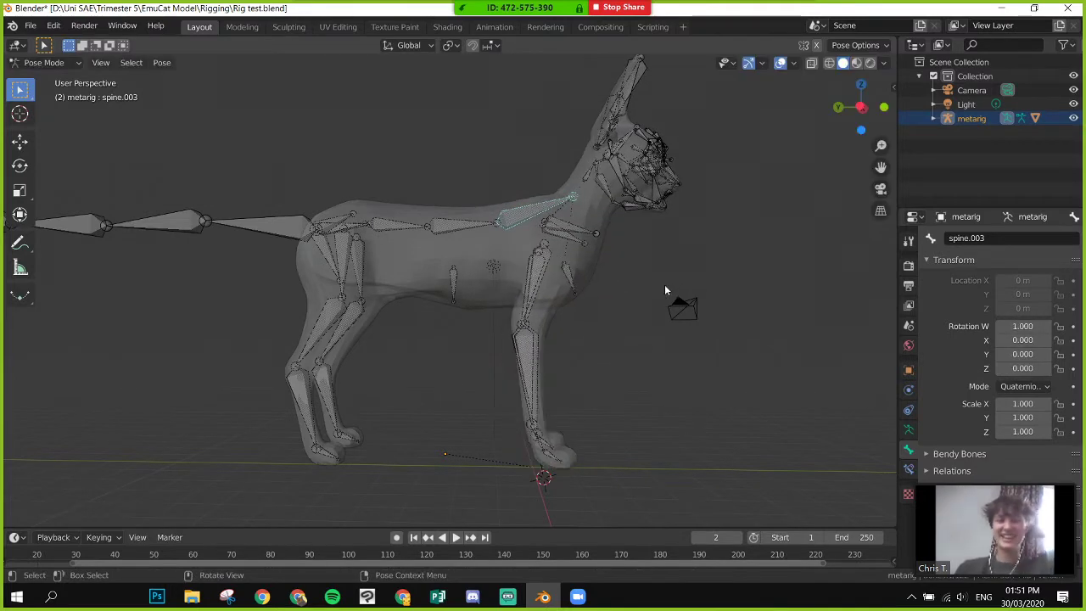
- Save a copy of the bound rig as Rig test1.blend in the Rigging folder
left_click(29, 27)
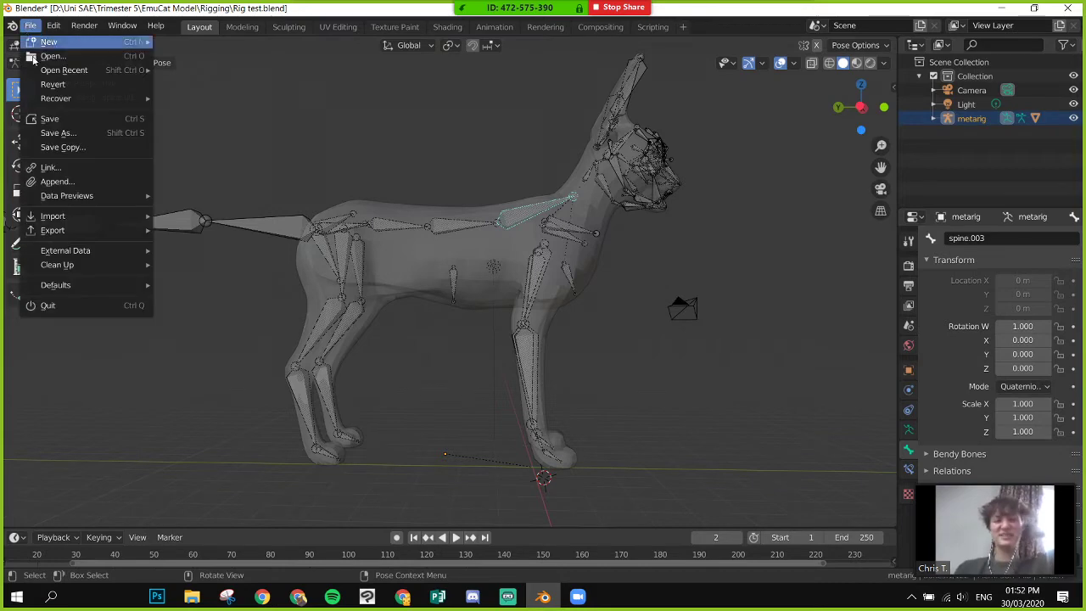
left_click(71, 133)
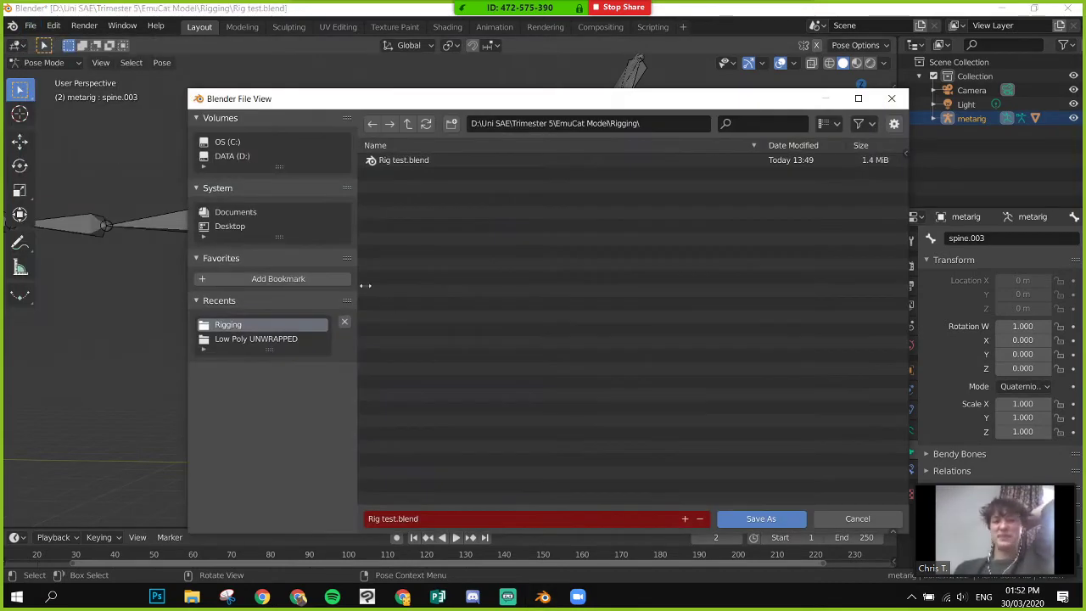
left_click(399, 519)
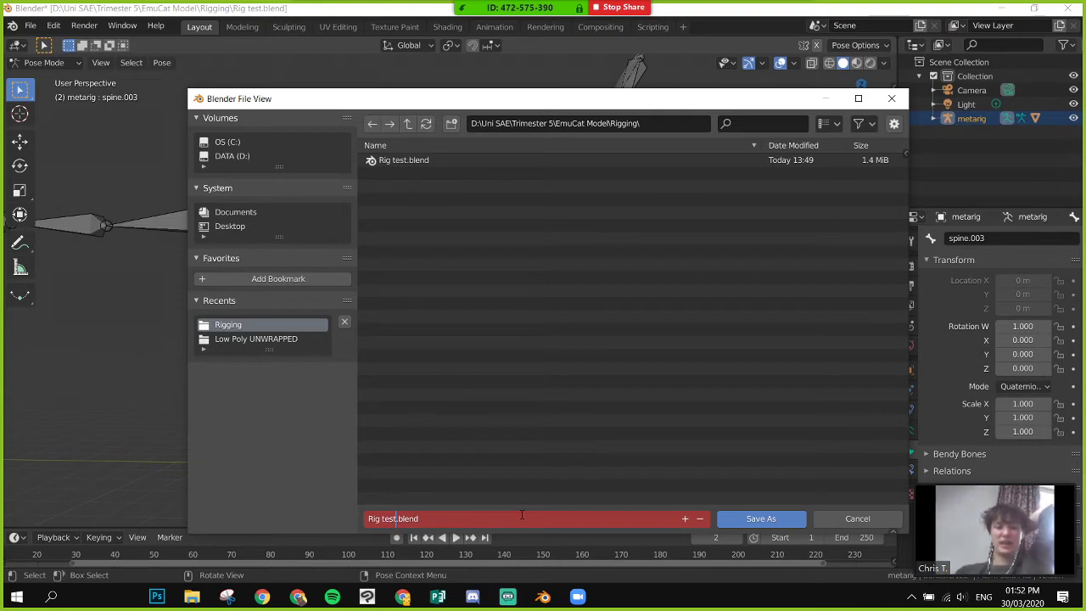
type("1")
key("Return")
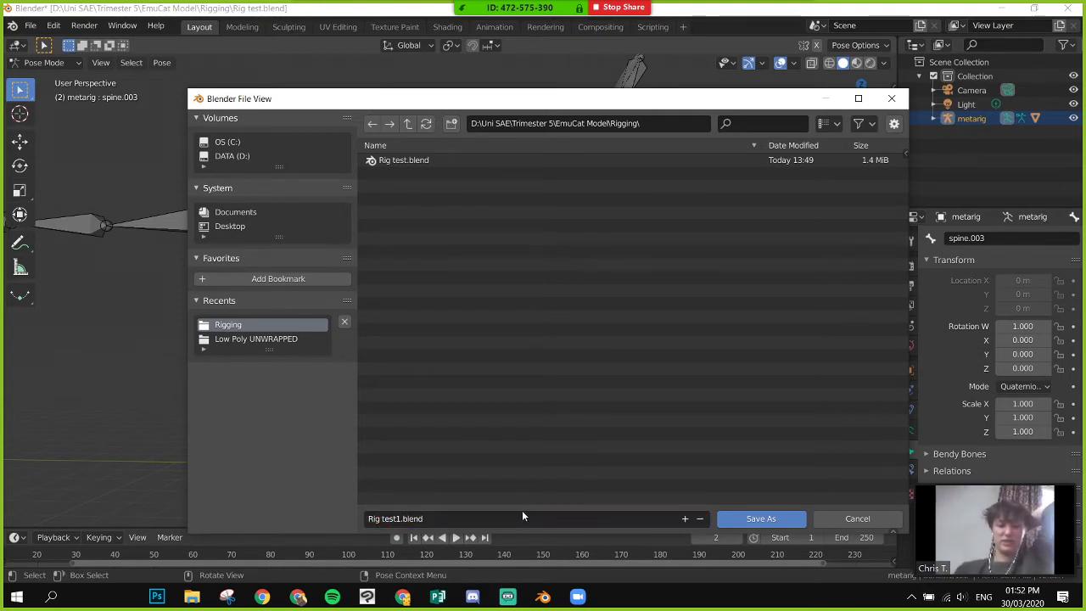
left_click(751, 520)
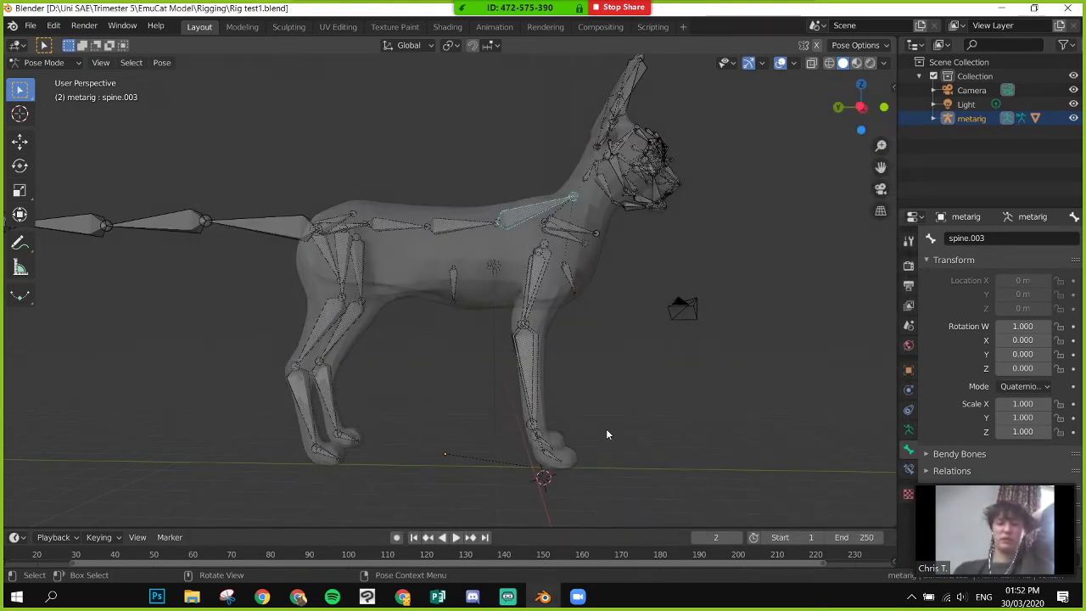
- Open the earlier Rig test.blend file and view its unbound rig from the side
left_click(30, 25)
left_click(51, 56)
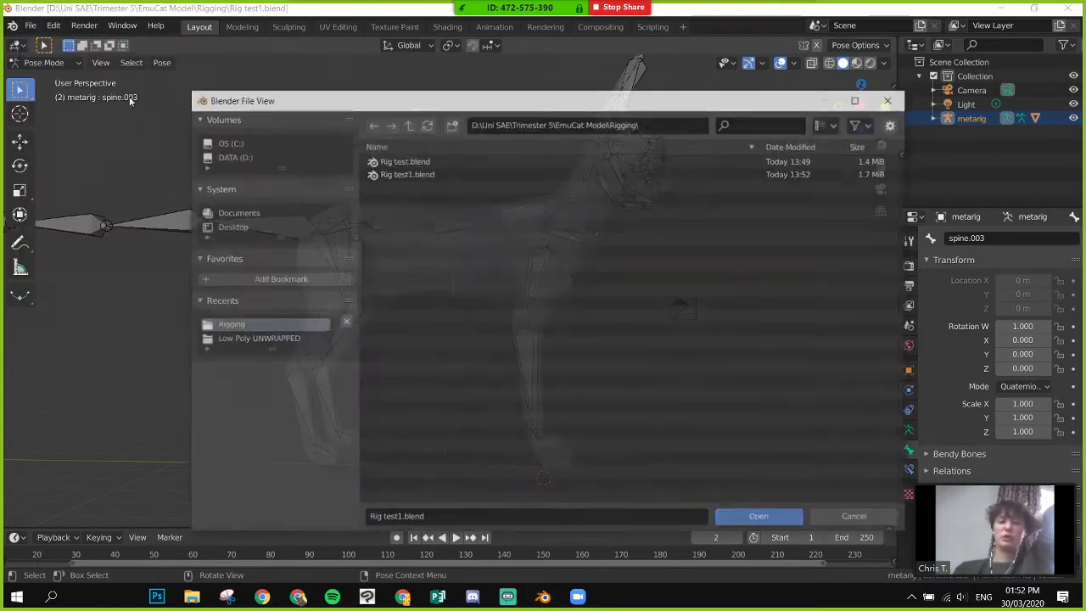
double_click(408, 160)
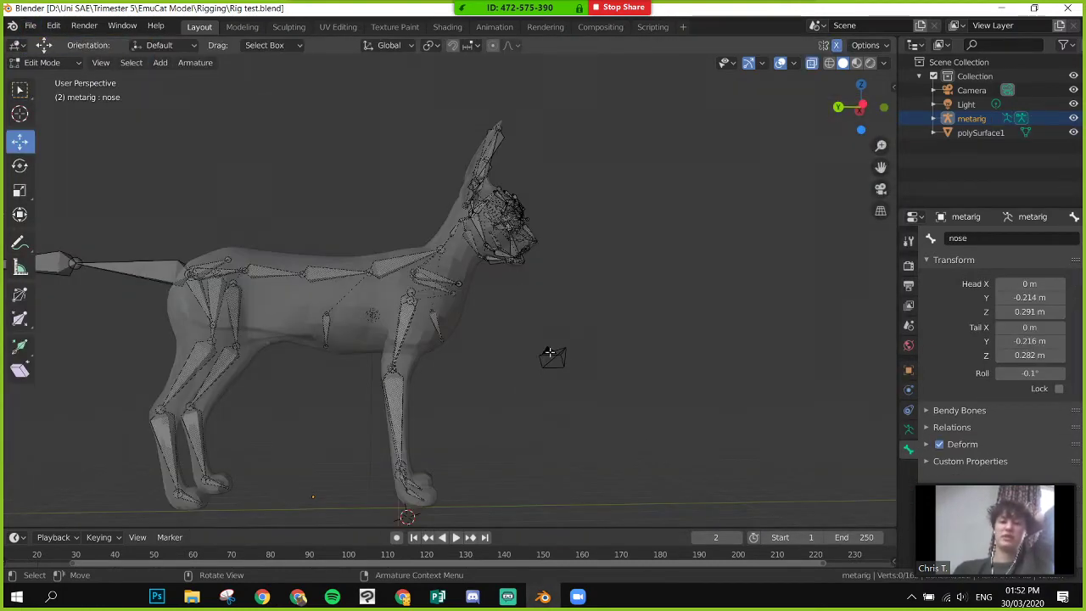
middle_click_drag(379, 321, 585, 324)
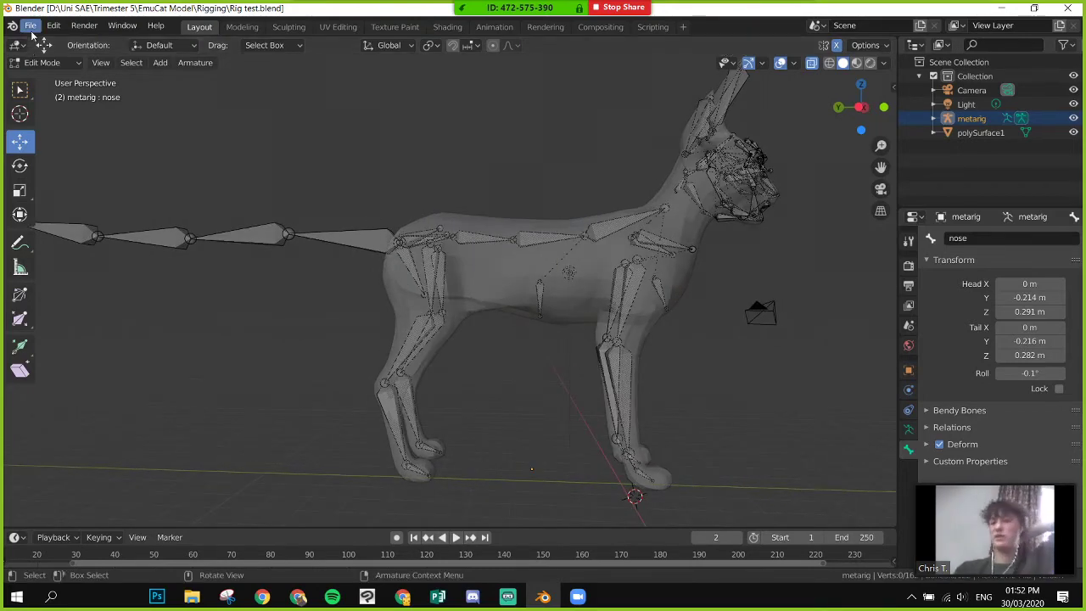
- Reopen the bound rig file Rig test1.blend
left_click(30, 26)
key("Return")
double_click(399, 175)
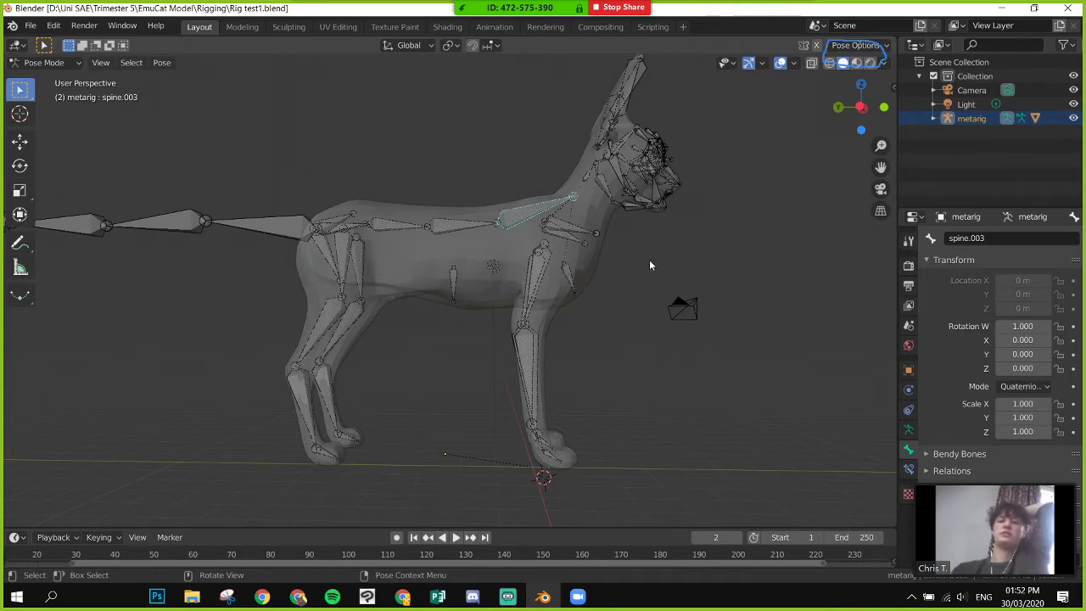
- Turn on Auto IK, move the f_toe.R bone forward to test the front leg, and undo the move
left_click(869, 47)
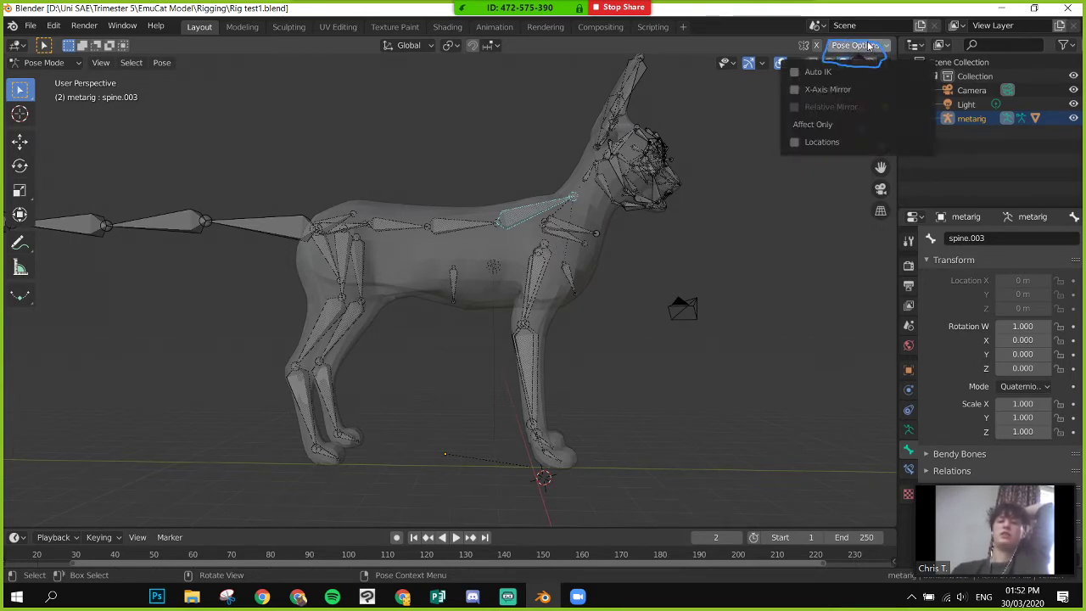
left_click(804, 72)
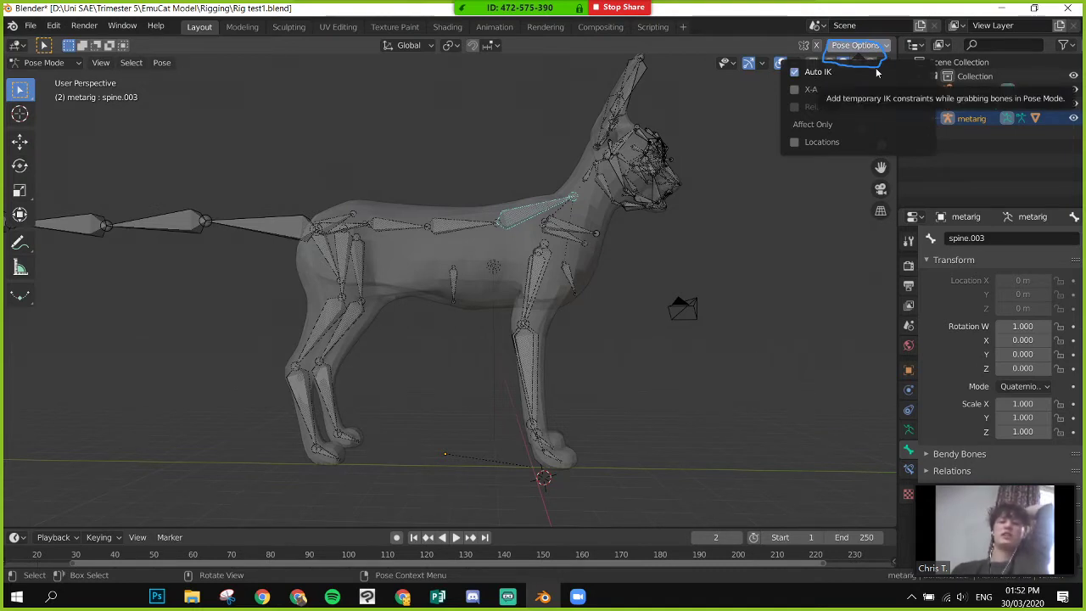
left_click(543, 454)
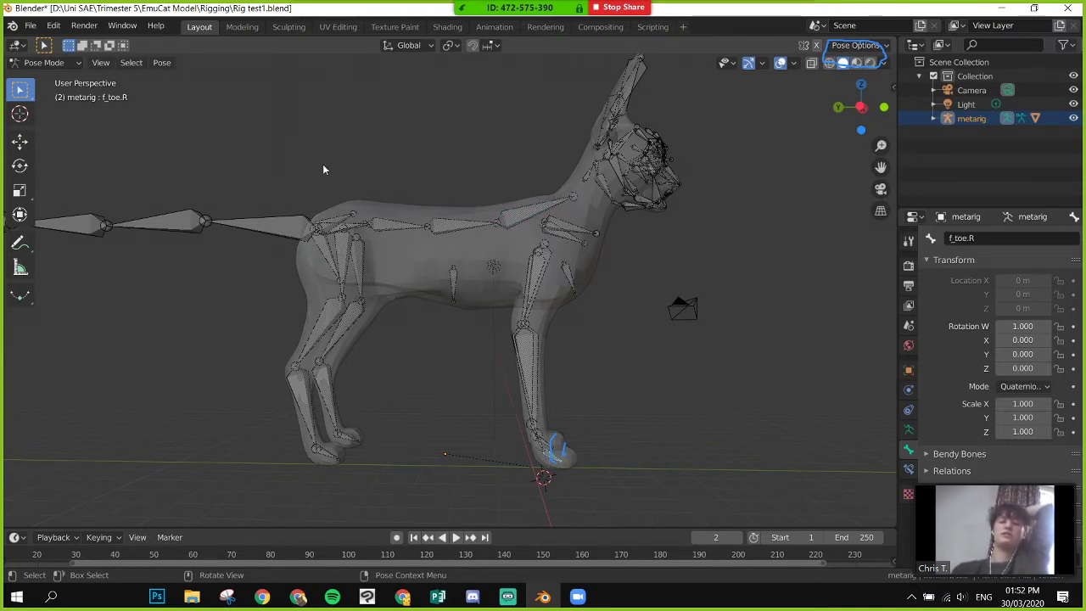
key("g")
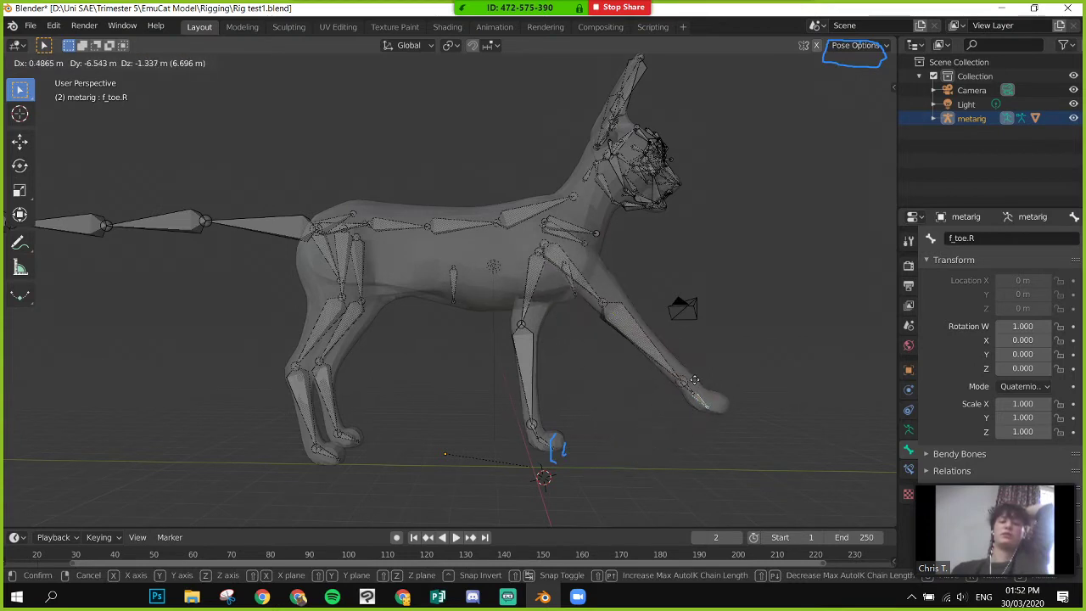
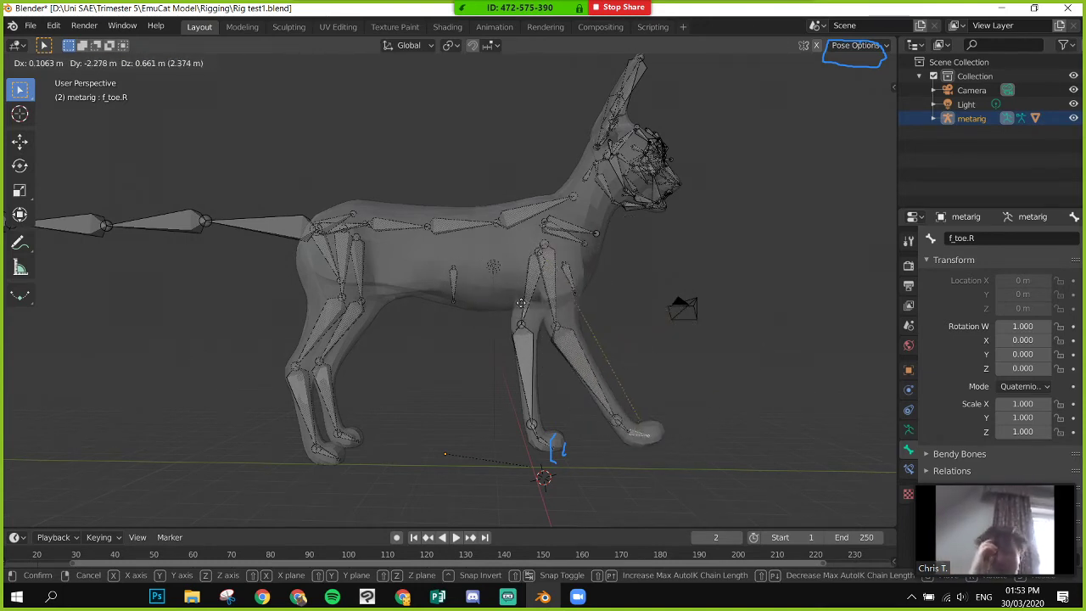
left_click(622, 338)
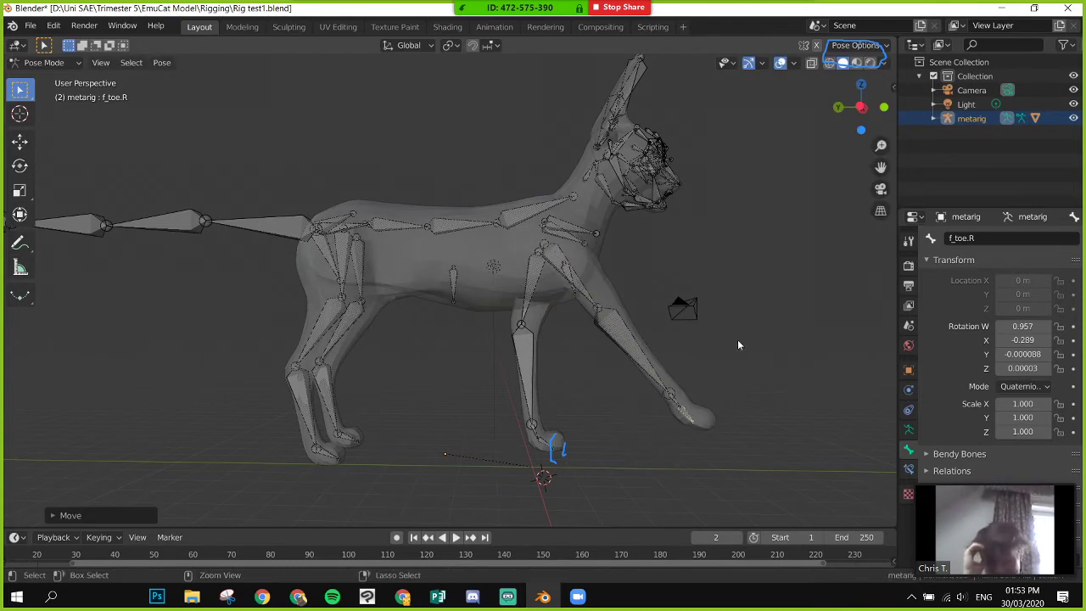
key("ctrl+z")
- Enable Auto IK for the metarig in the pose options
left_click(869, 45)
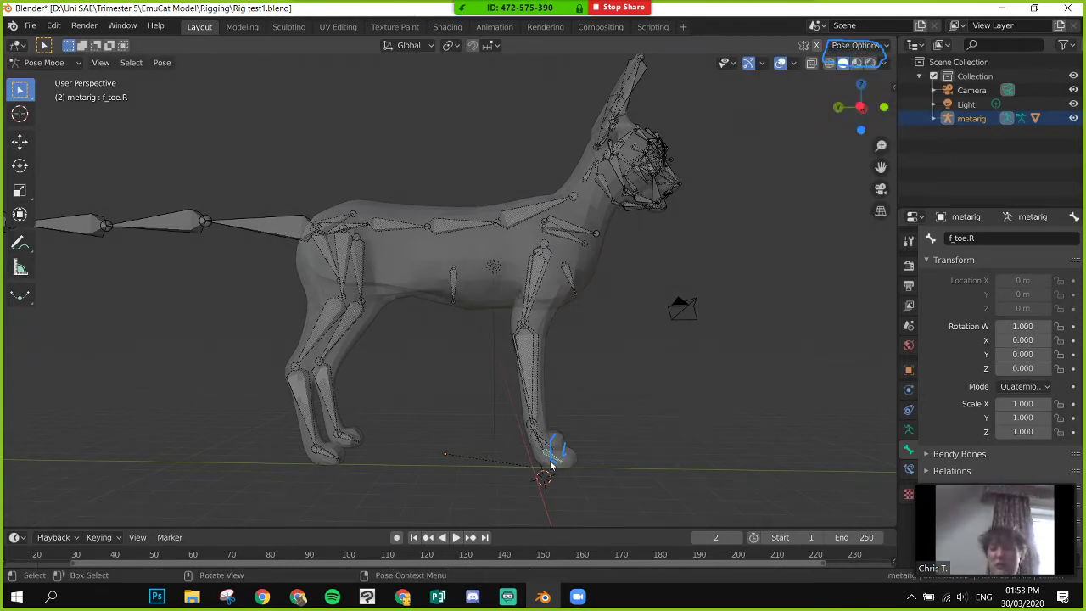
left_click(839, 48)
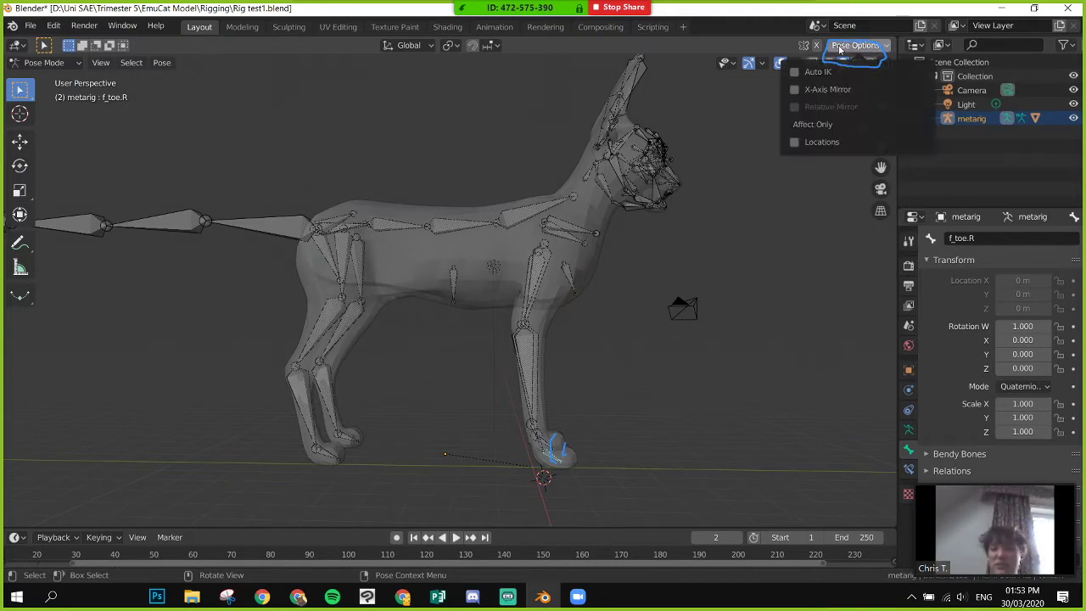
left_click(804, 72)
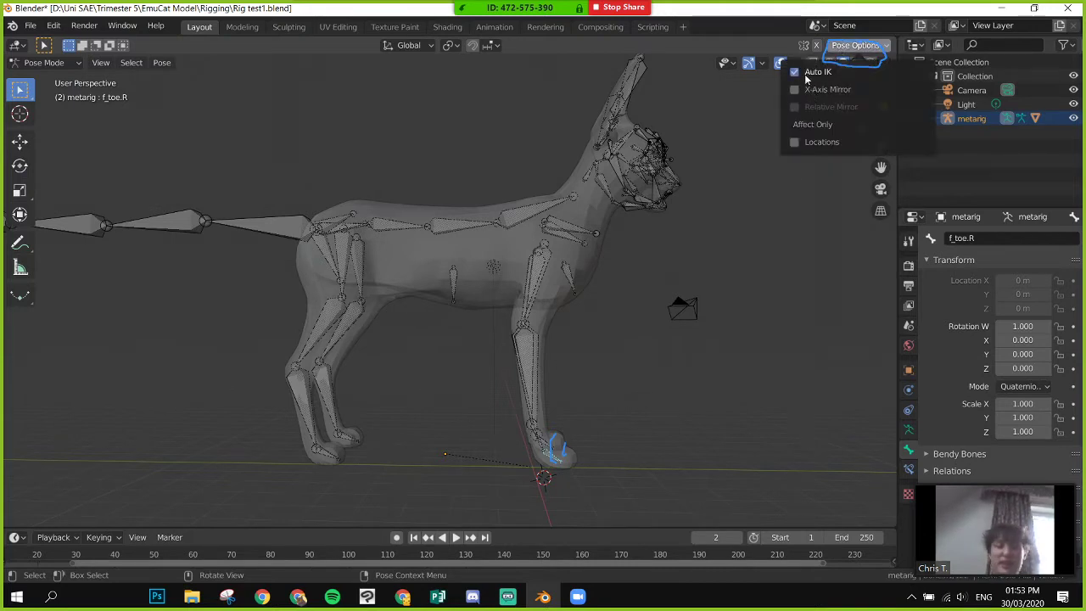
- Test-move the r_toe.R bone forward and up to check the rear leg's bending, and undo the move
left_click(319, 452)
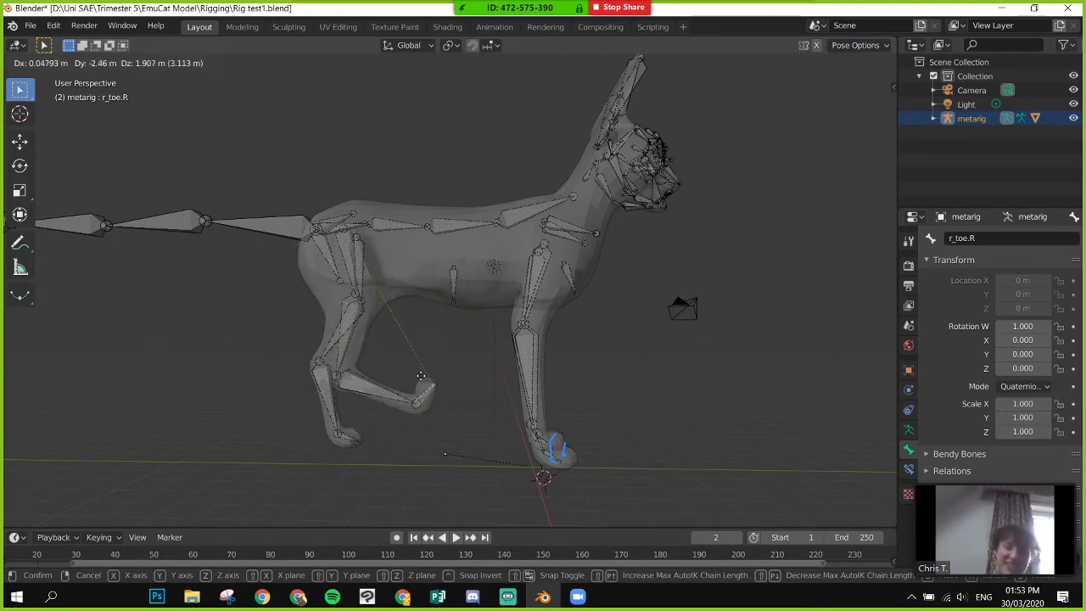
left_click(441, 373)
key("ctrl+z")
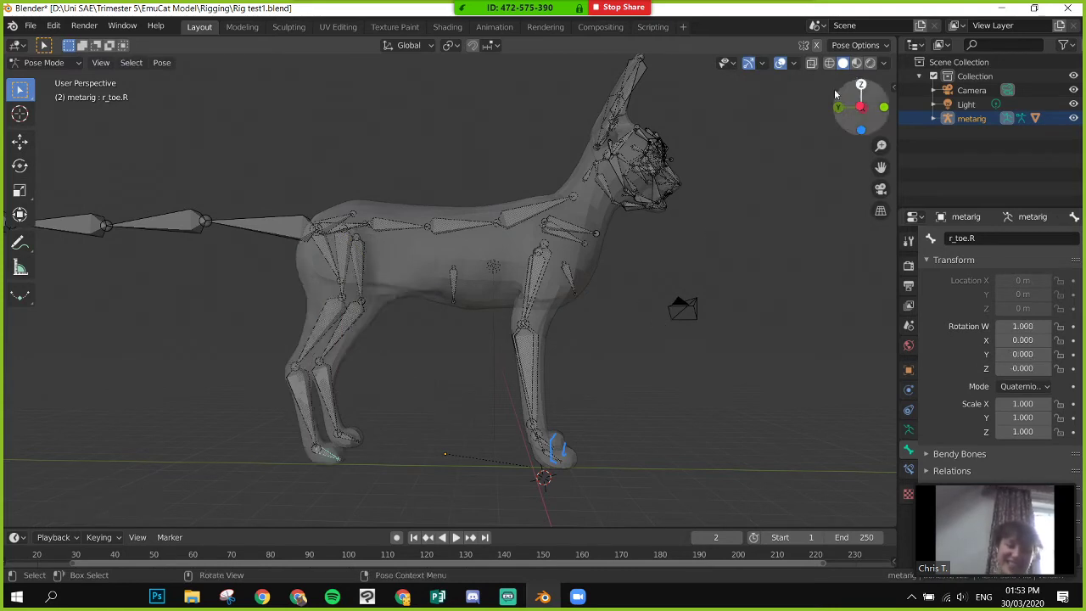
left_click(859, 45)
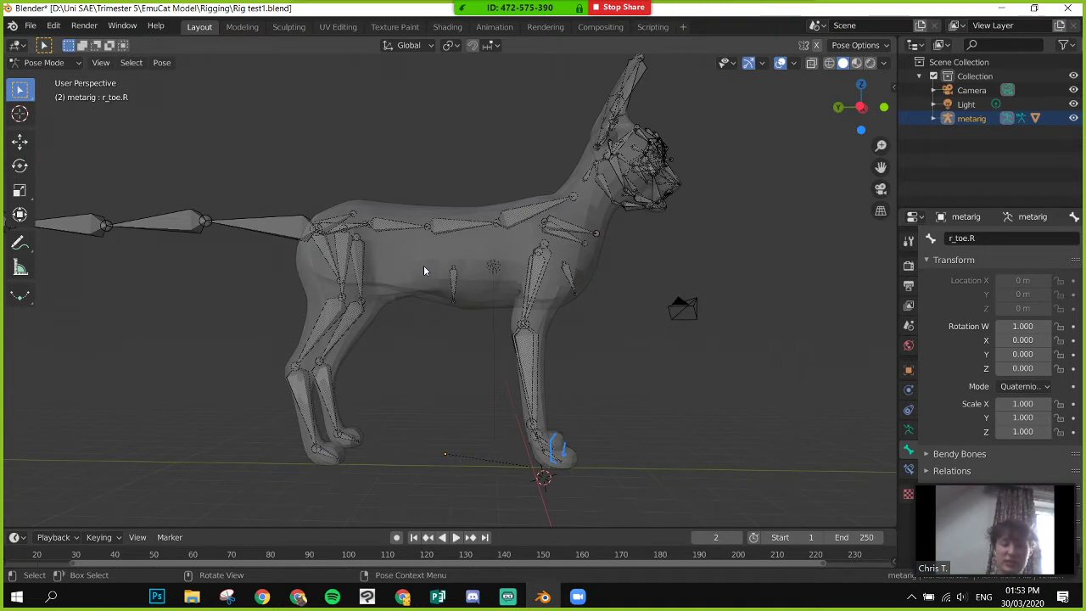
- Toggle the X-Ray display in Pose Mode and leave it on for the metarig's bones
key("alt+z")
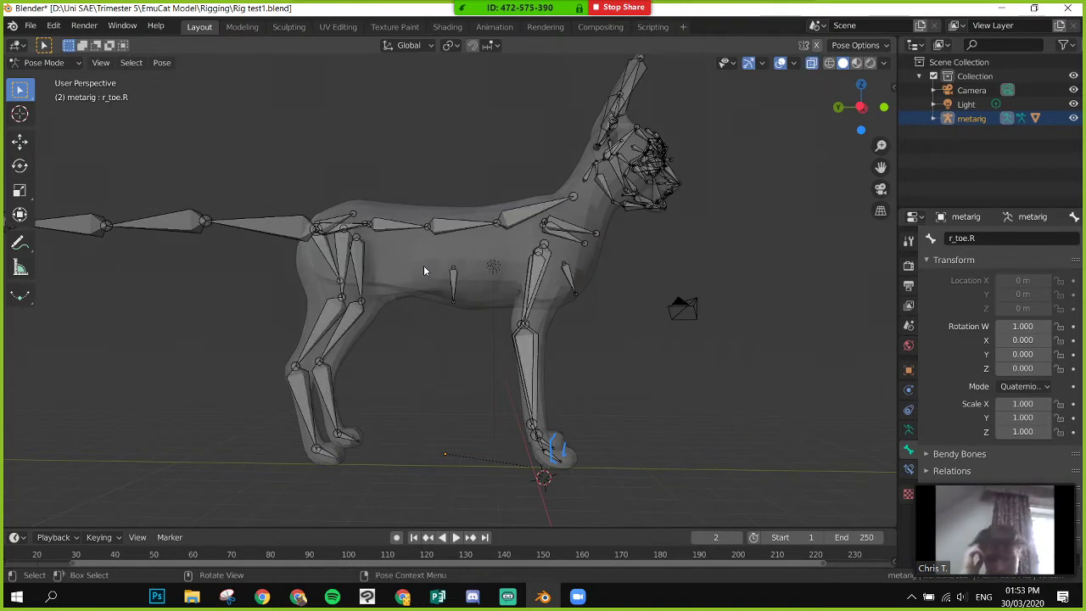
key("alt+z")
key("alt+z")
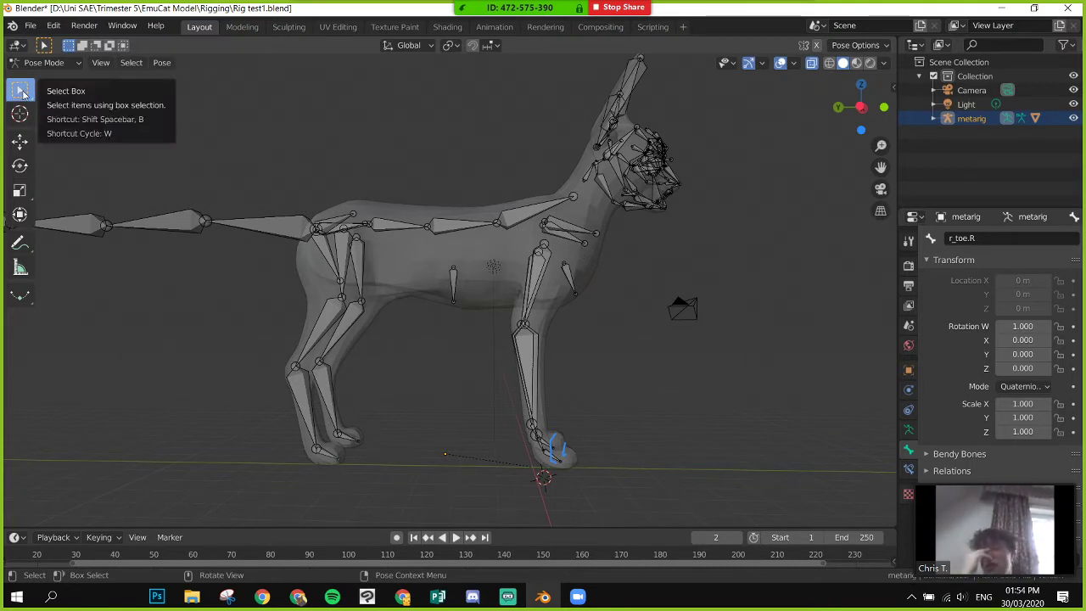
- Switch the metarig to Object Mode, turn off X-Ray there, and return to Pose Mode
left_click(43, 62)
left_click(39, 75)
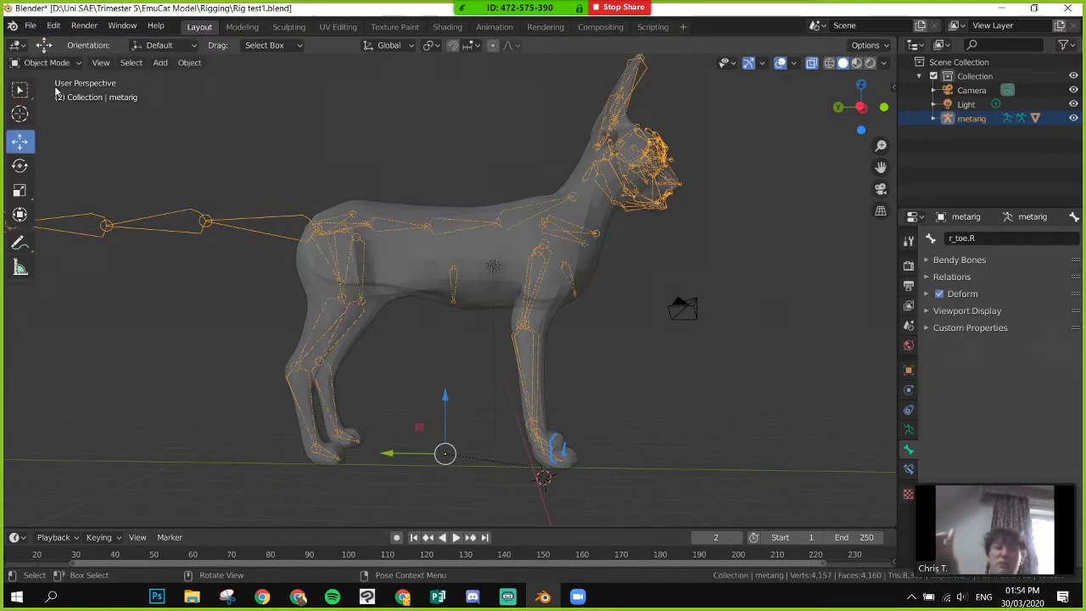
key("alt+z")
left_click(47, 62)
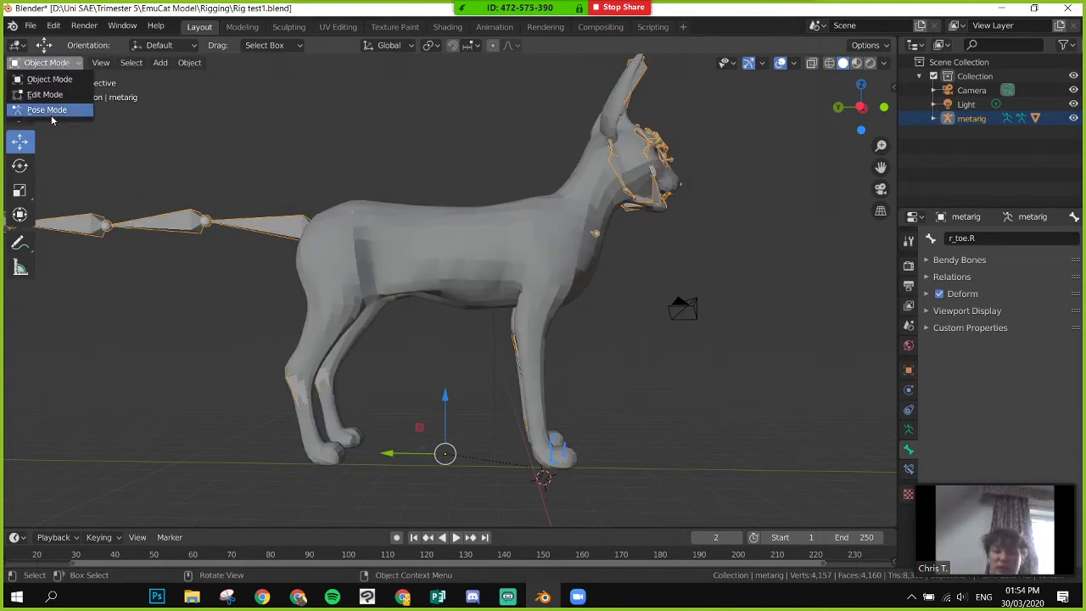
left_click(47, 111)
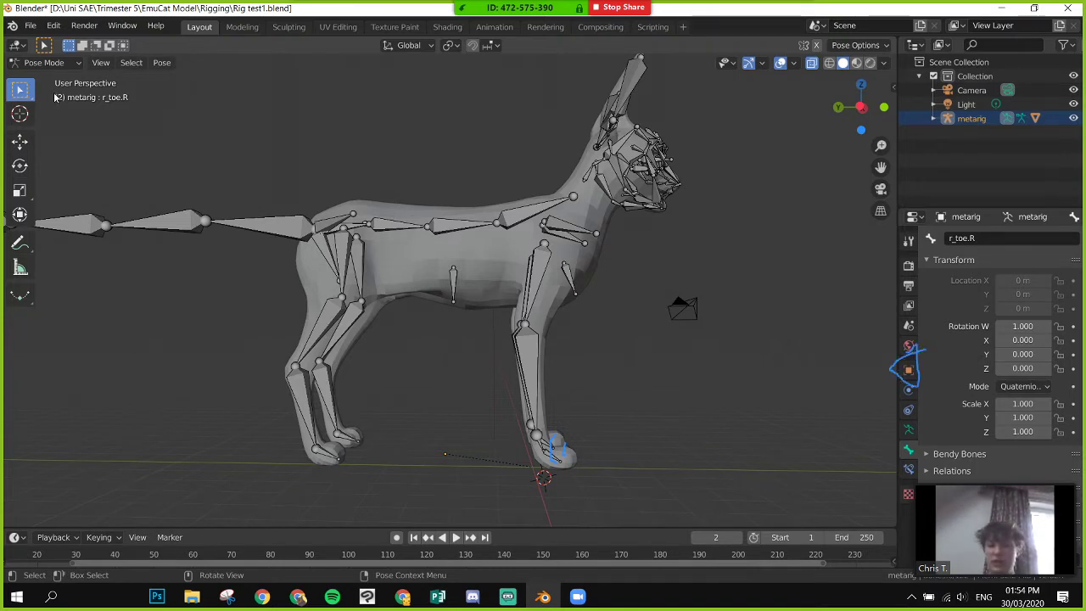
- Move the floating Zoom video thumbnail clear of the properties and enable In Front in the metarig's object Viewport Display settings
left_click(907, 369)
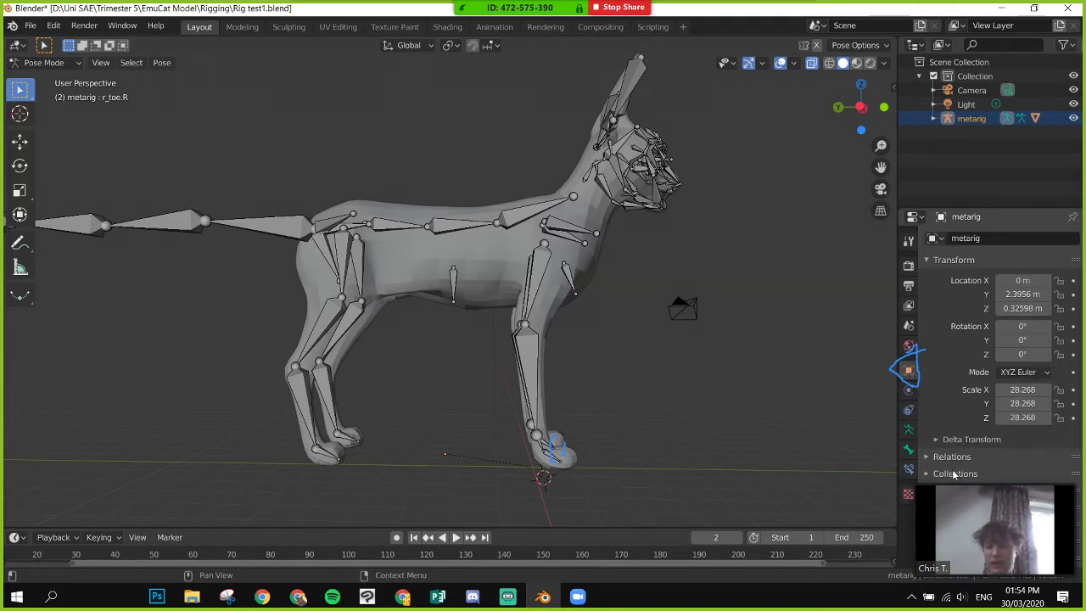
left_click_drag(962, 509, 750, 356)
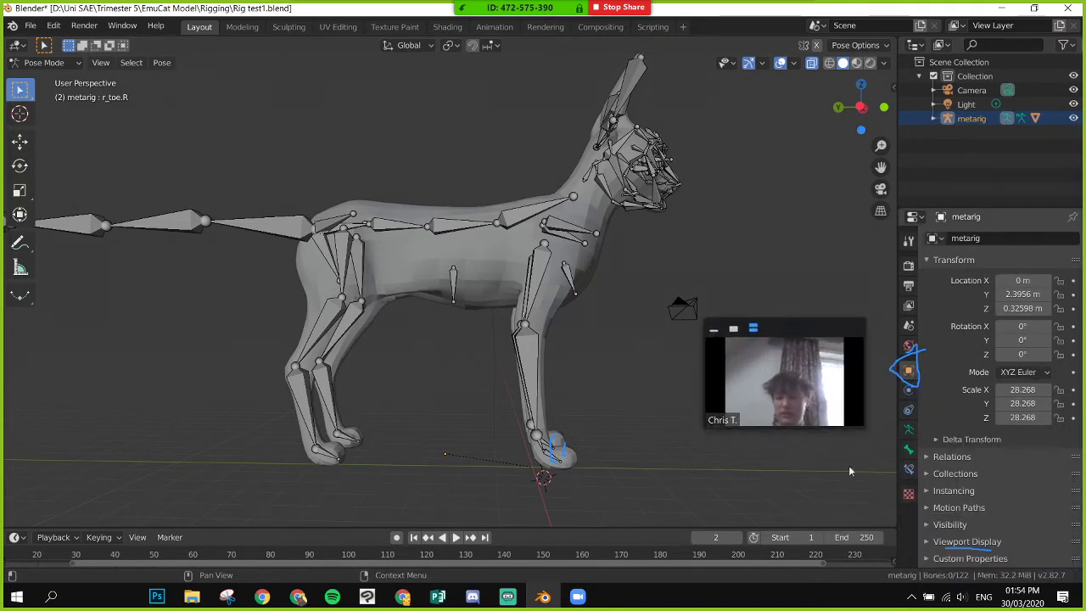
left_click(924, 541)
scroll(959, 524, "down", 2)
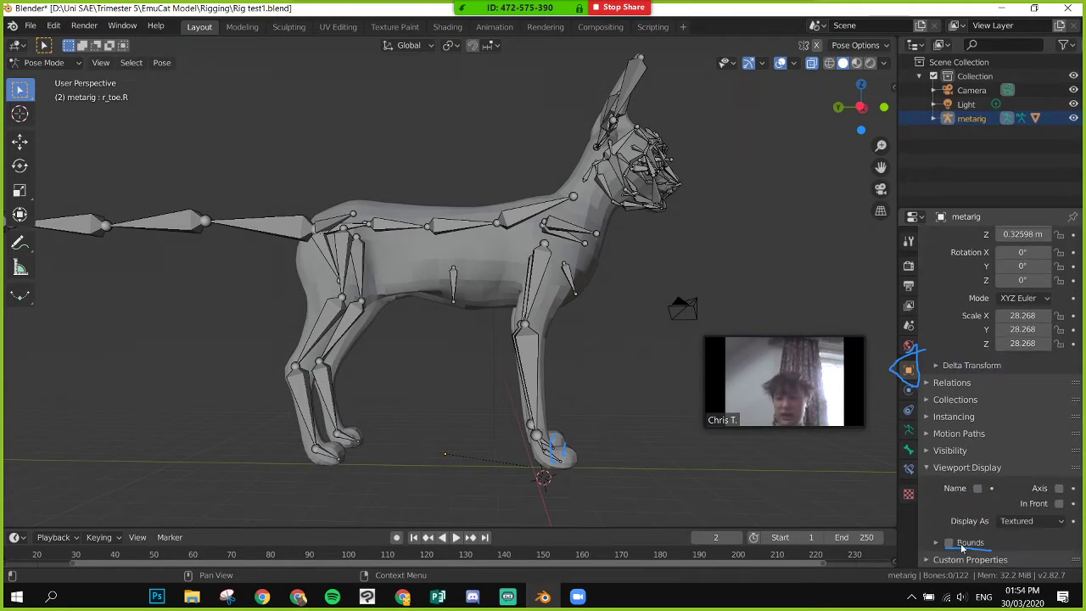
left_click(960, 544)
scroll(958, 541, "down", 1)
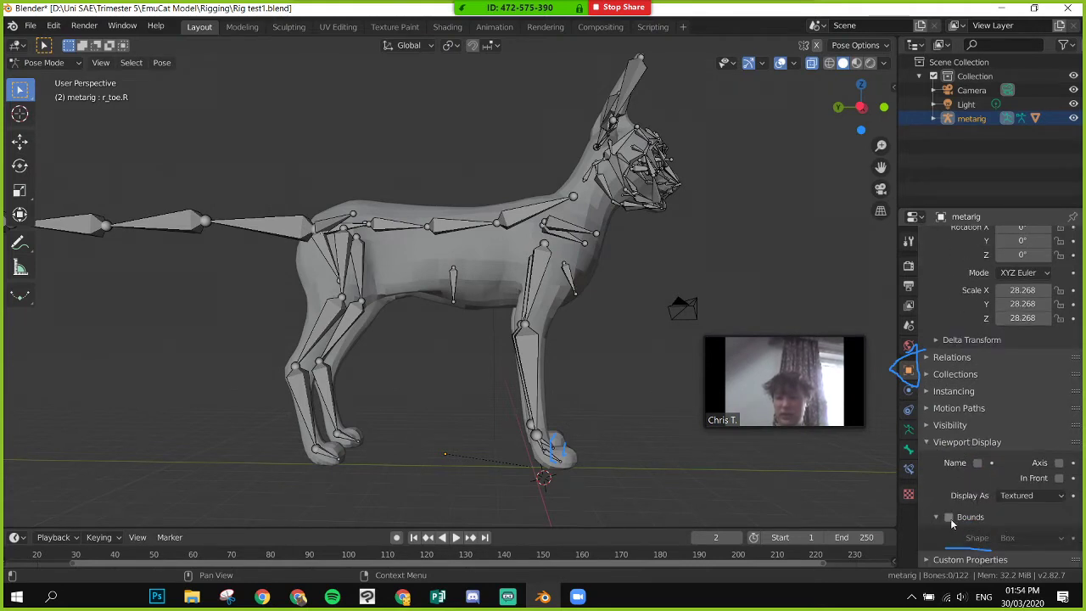
left_click(943, 517)
scroll(929, 515, "up", 1)
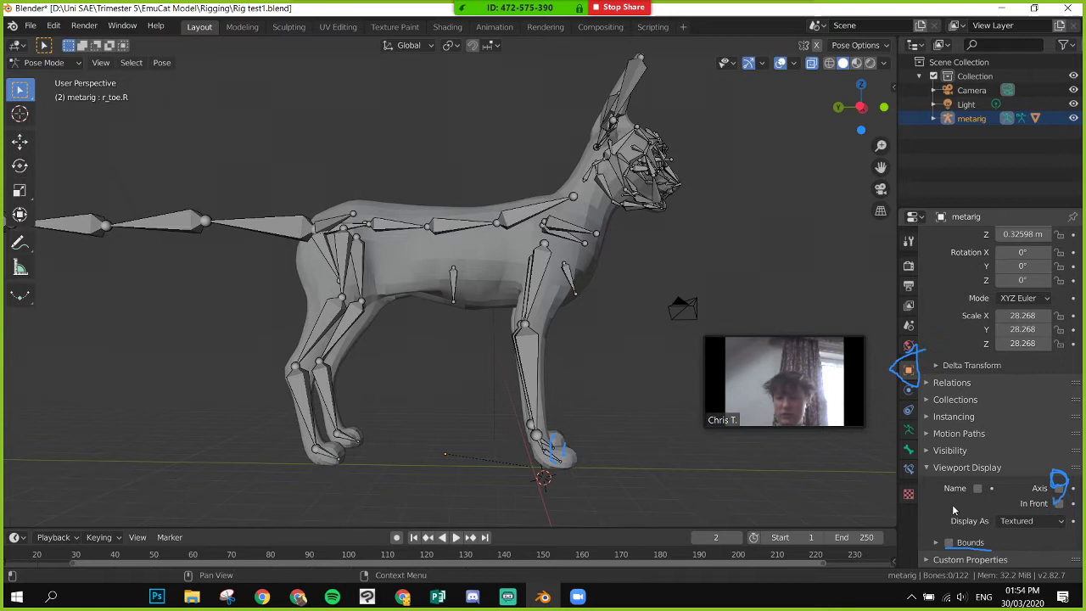
left_click(1056, 503)
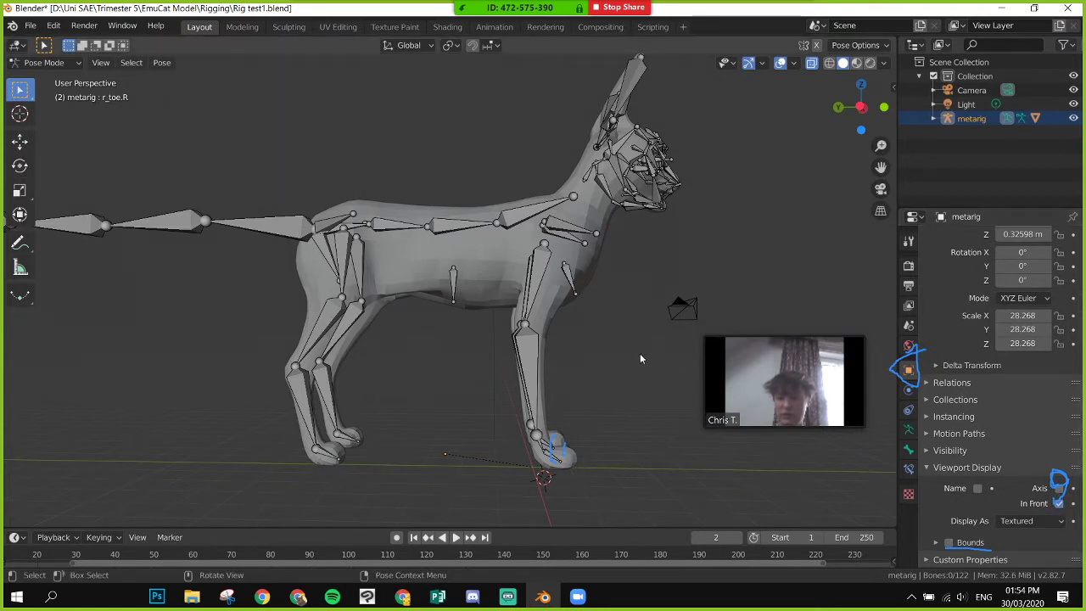
- Move the floating Zoom video thumbnail below the transform properties and cycle the metarig through Object Mode back to Pose Mode
left_click_drag(788, 354, 984, 439)
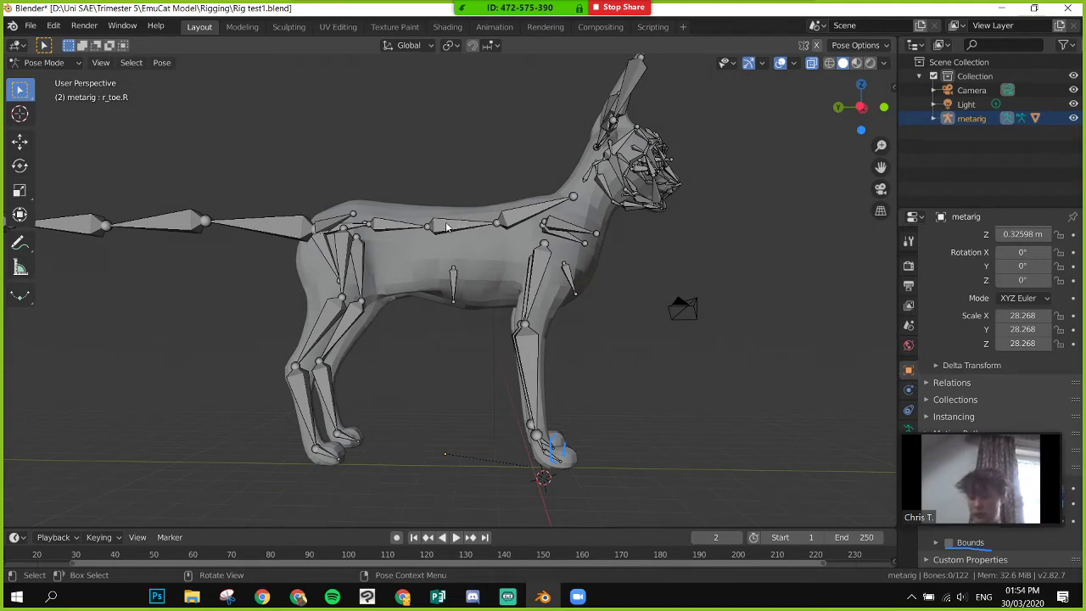
left_click(44, 62)
left_click(42, 75)
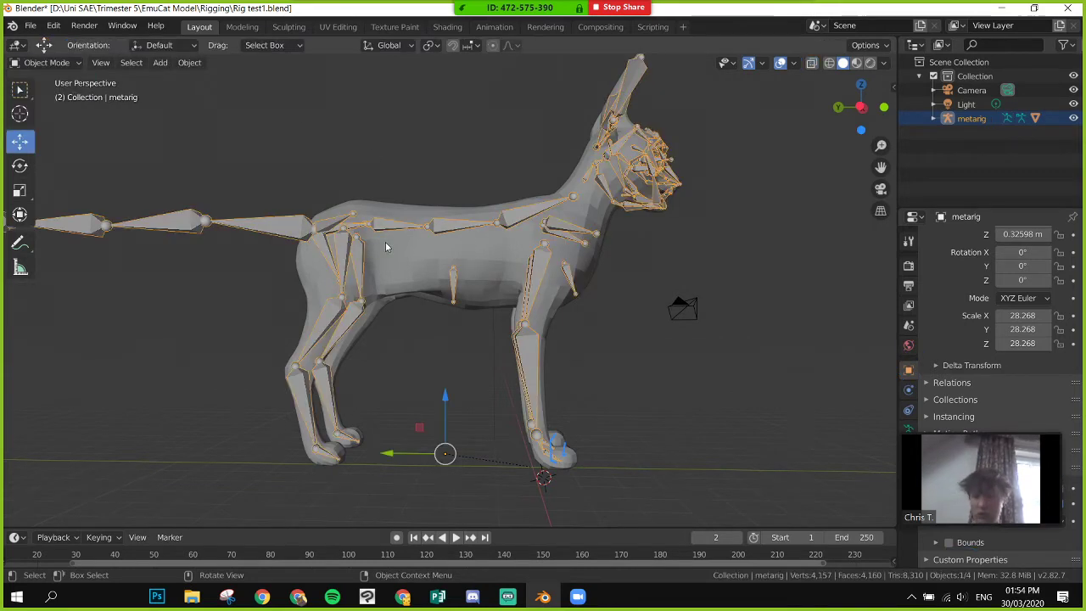
left_click(45, 62)
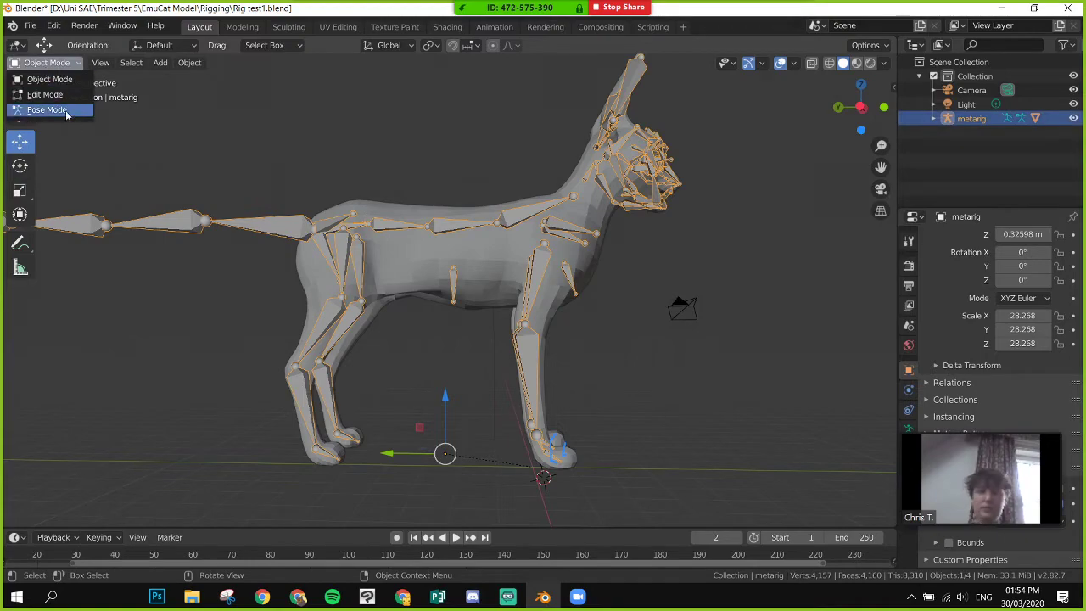
left_click(47, 109)
middle_click_drag(328, 198, 434, 254)
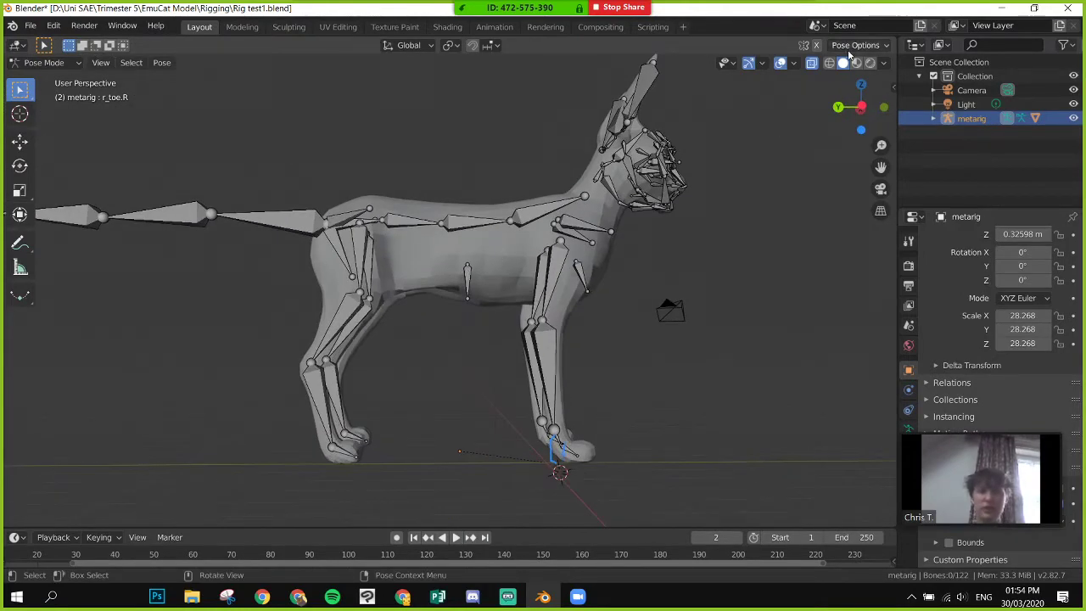
left_click(851, 47)
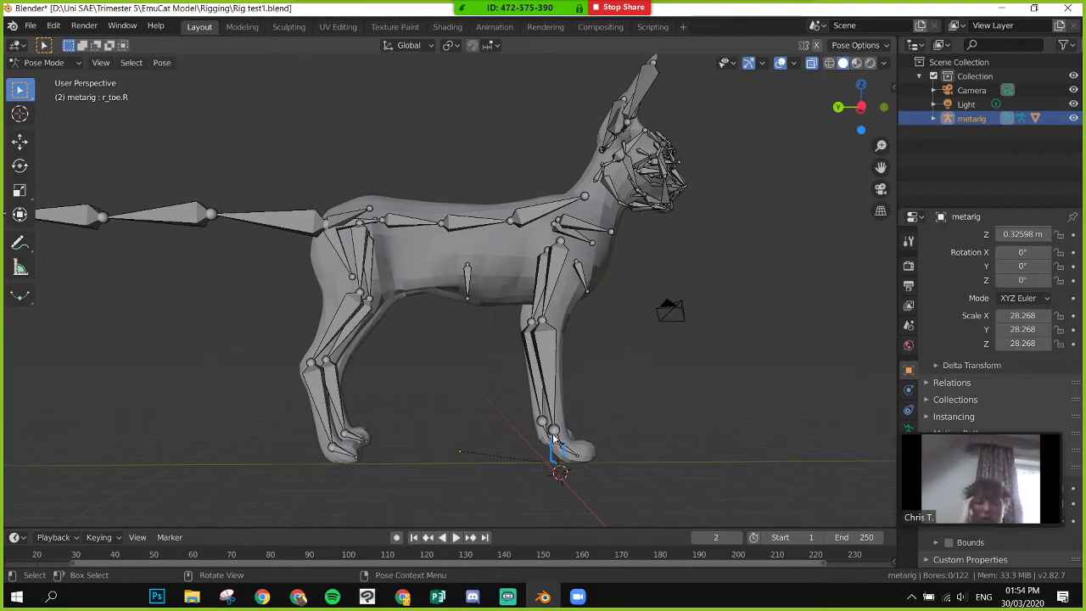
middle_click_drag(638, 447, 319, 286)
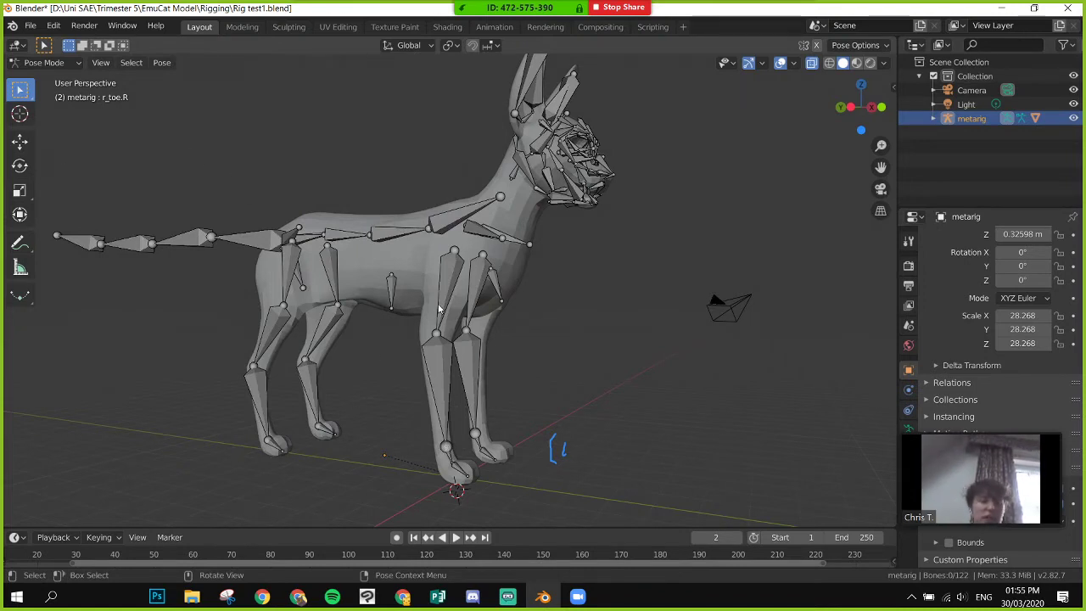
- Cycle the metarig through Edit Mode and Pose Mode, ending in Object Mode
key("Tab")
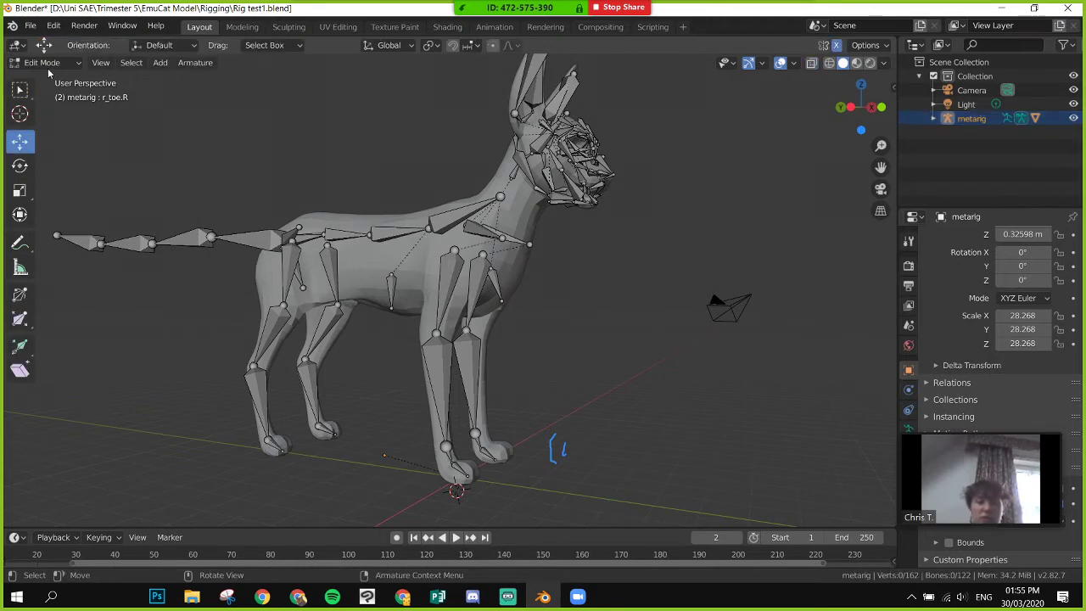
left_click(44, 62)
left_click(46, 111)
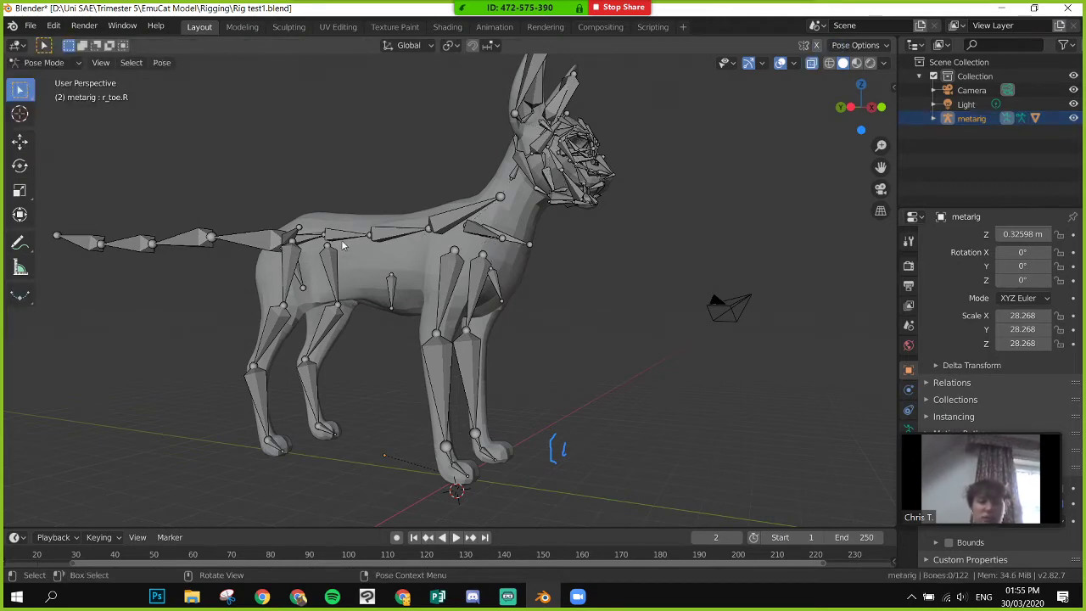
left_click(44, 63)
left_click(38, 75)
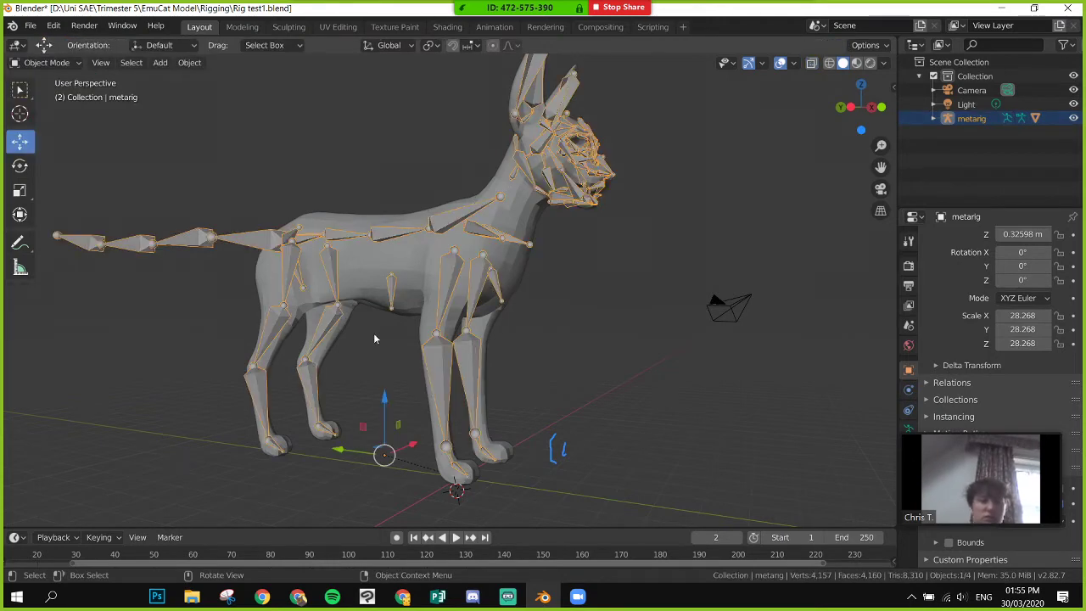
- Select the polySurface1 mesh to check which modes it offers, and return to the metarig in Pose Mode
left_click(322, 282)
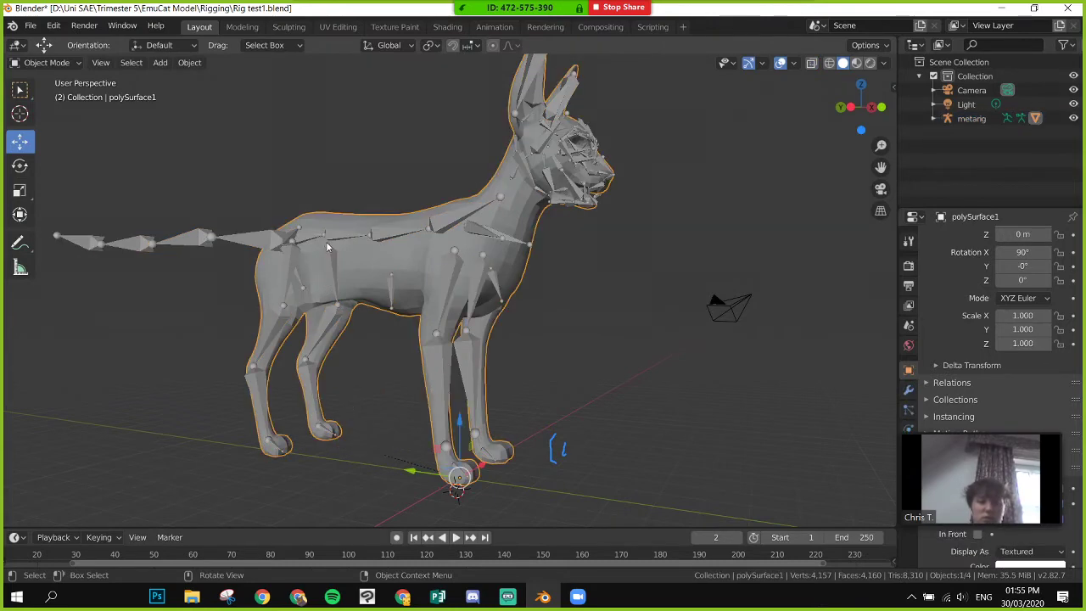
left_click(232, 238)
left_click(440, 275)
left_click(47, 63)
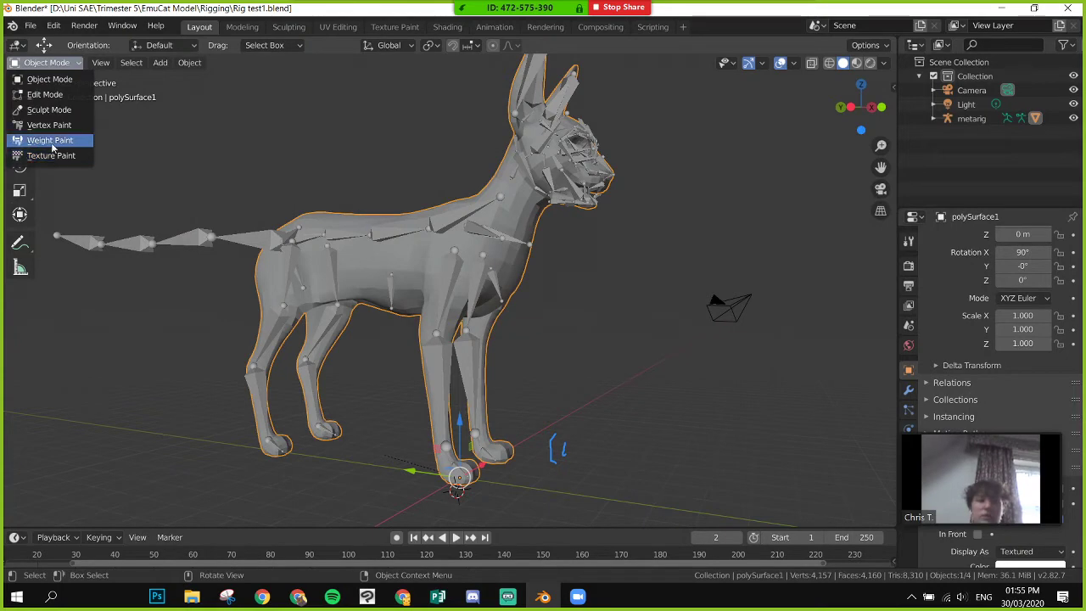
left_click(388, 240)
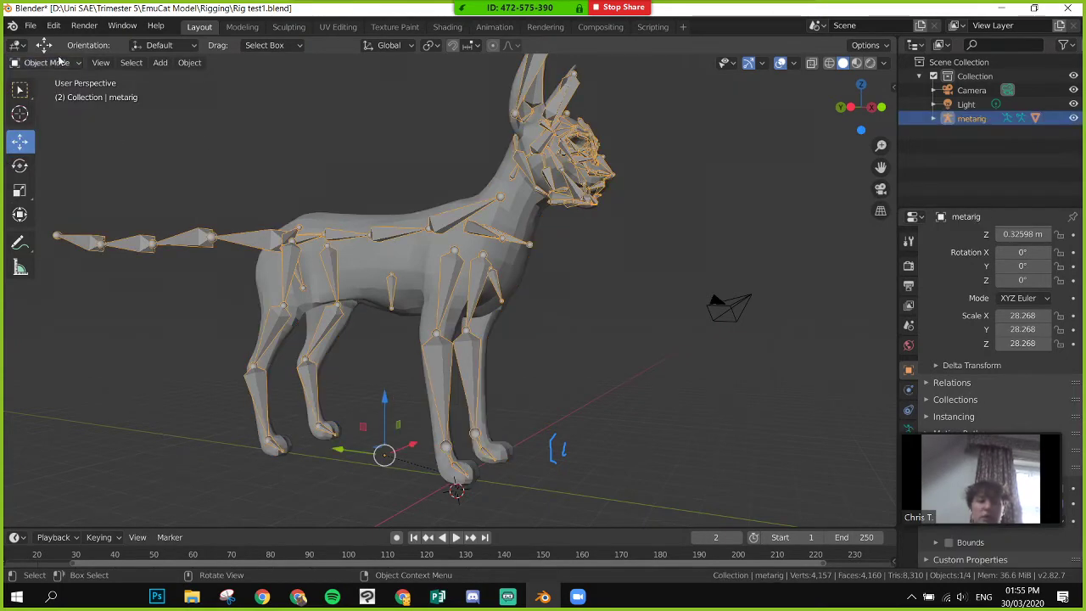
left_click(47, 62)
left_click(47, 110)
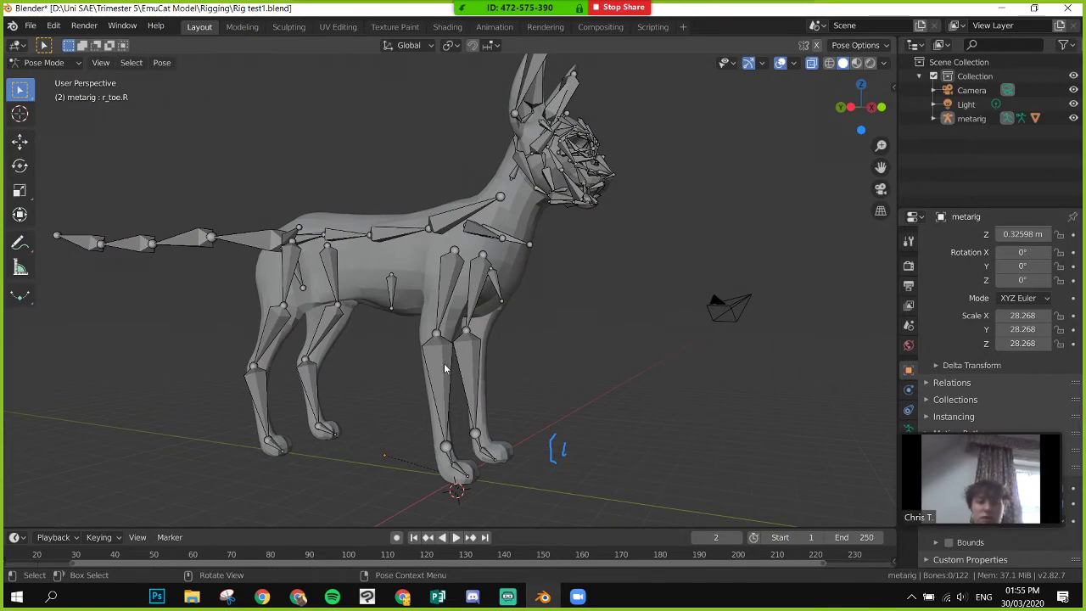
- Select the front-leg bones around the elbow and paw joints one by one, including forearm.R, hand.R and f_toe.L
middle_click_drag(450, 362, 514, 363)
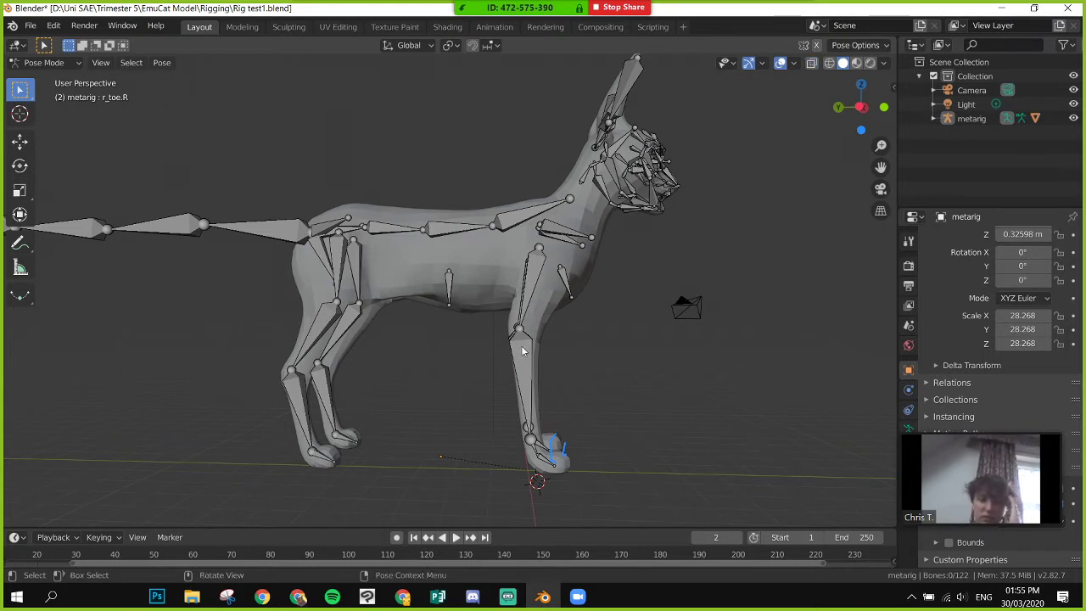
left_click(521, 352)
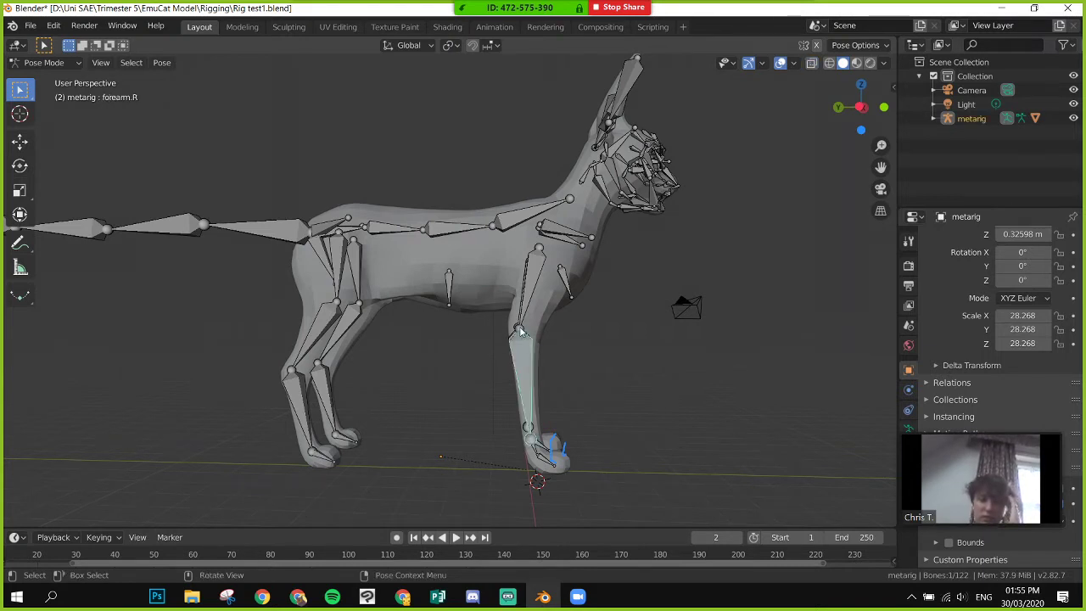
left_click(521, 330)
left_click(532, 445)
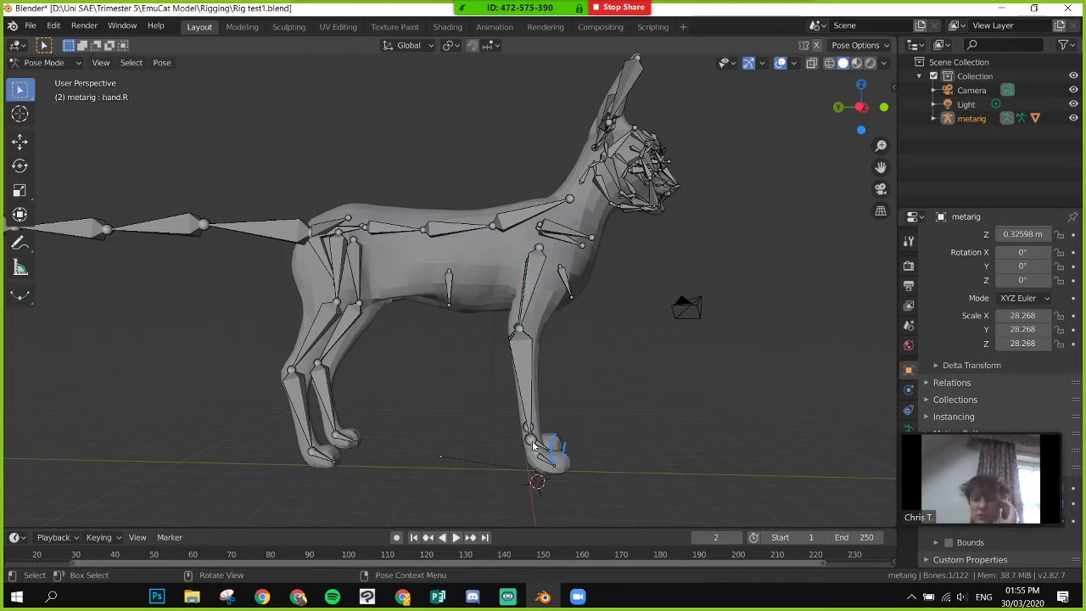
left_click(533, 444)
left_click(533, 443)
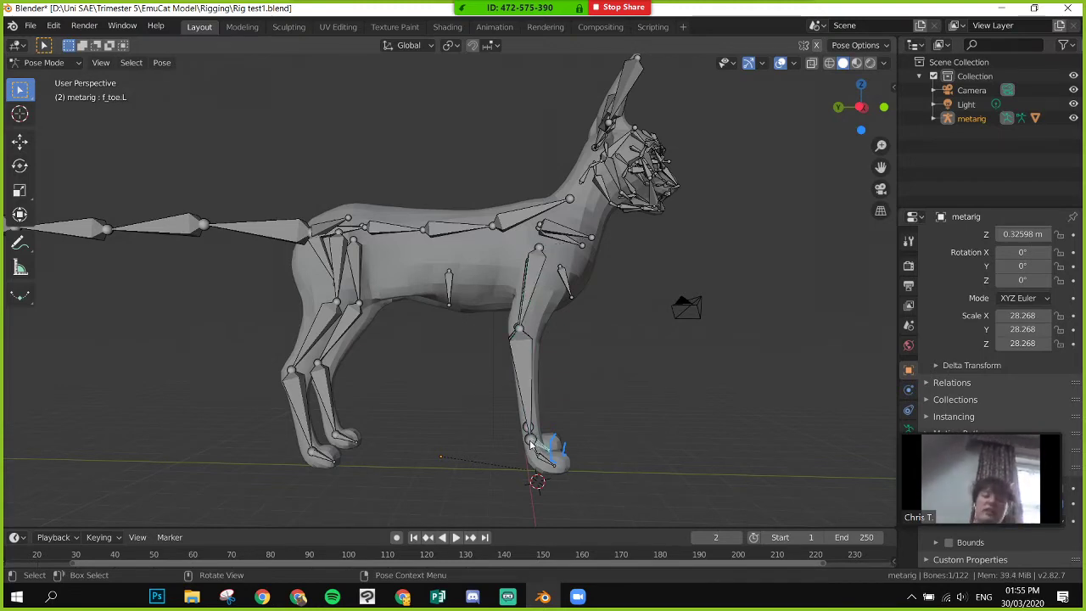
left_click(532, 444)
left_click(529, 442)
middle_click_drag(634, 456, 610, 444)
left_click(465, 430)
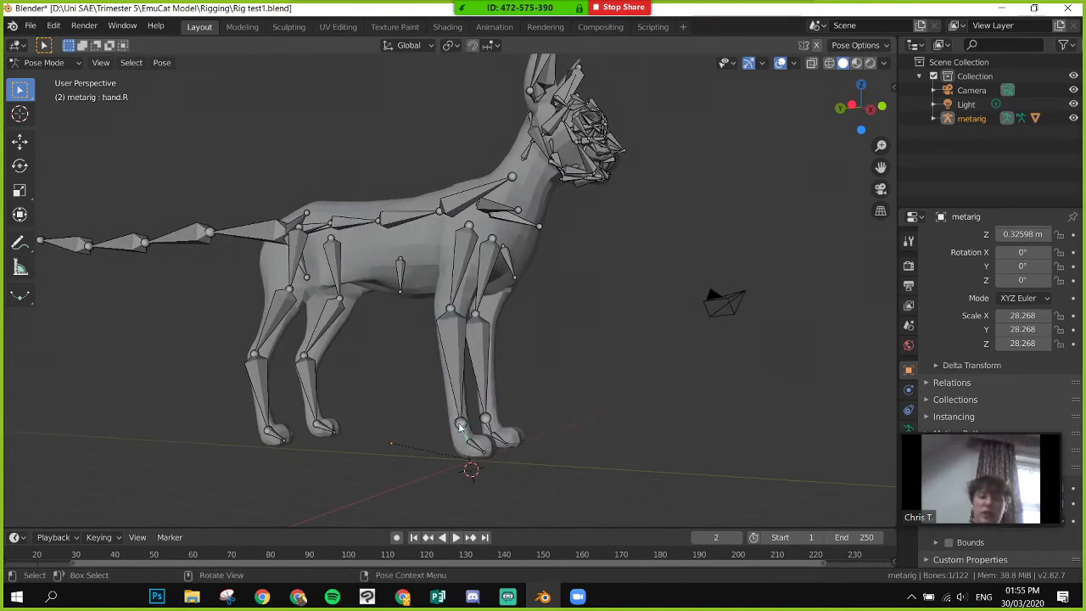
- Test-rotate the forearm.R bone backward around the elbow and cancel the rotation
left_click(461, 429)
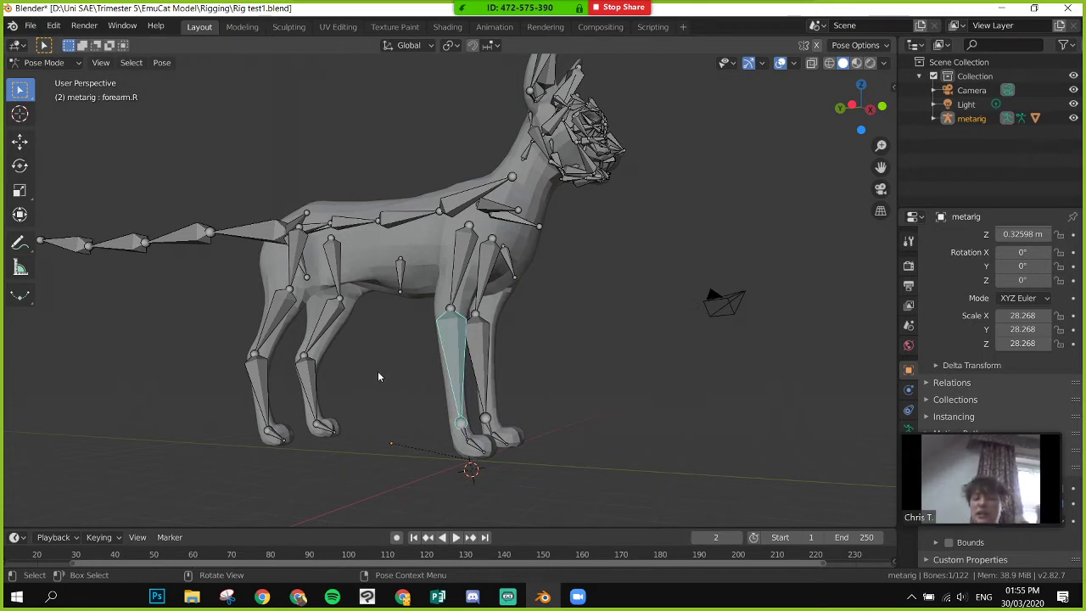
key("r")
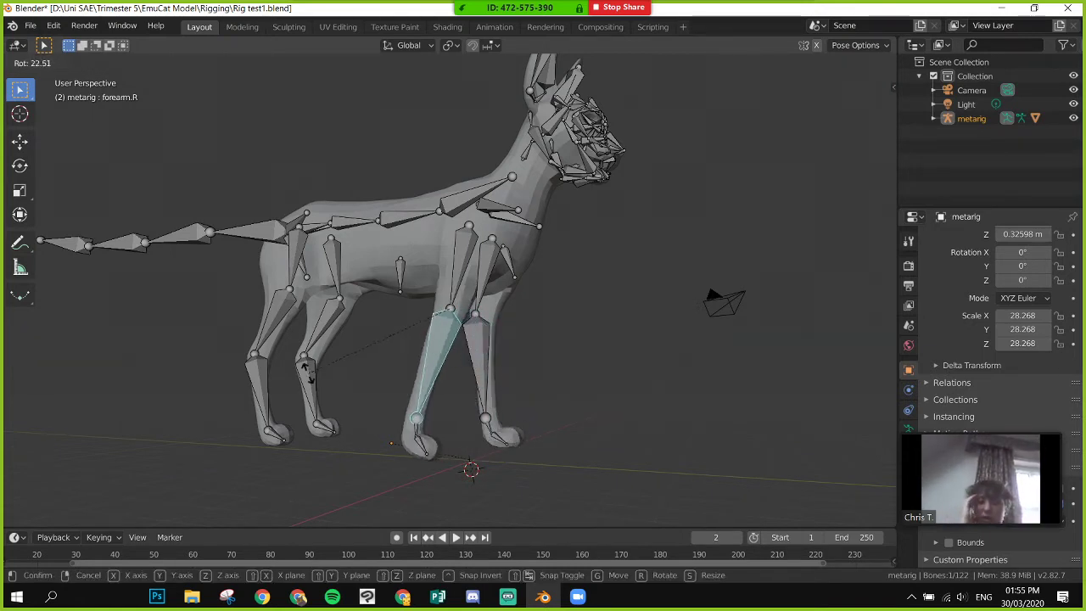
left_click(441, 386)
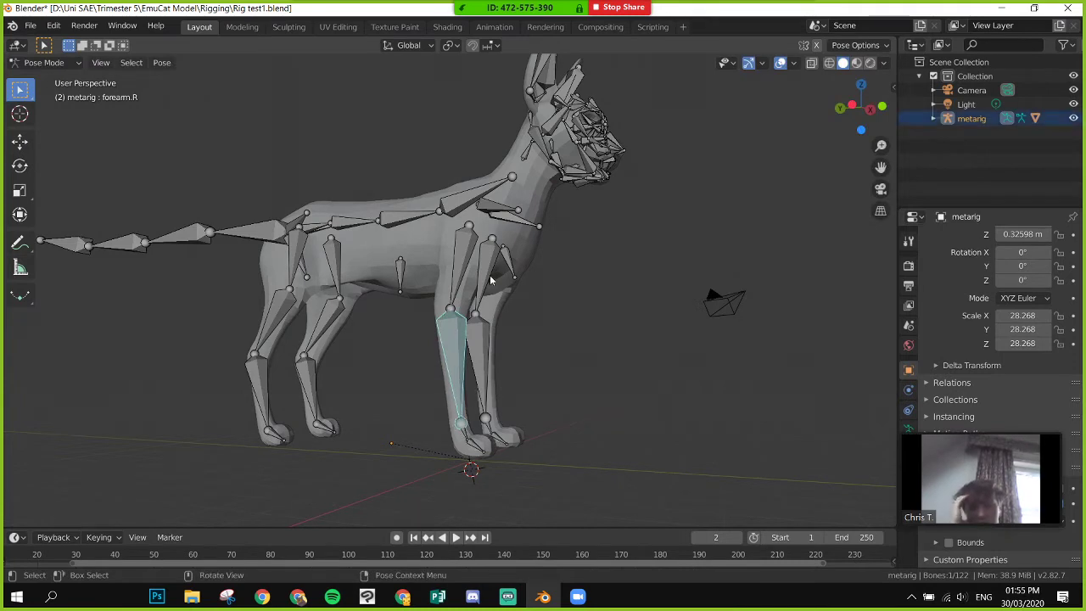
- Test-move the upper_arm.R bone to see how the whole front leg follows, and undo the move
left_click(476, 313)
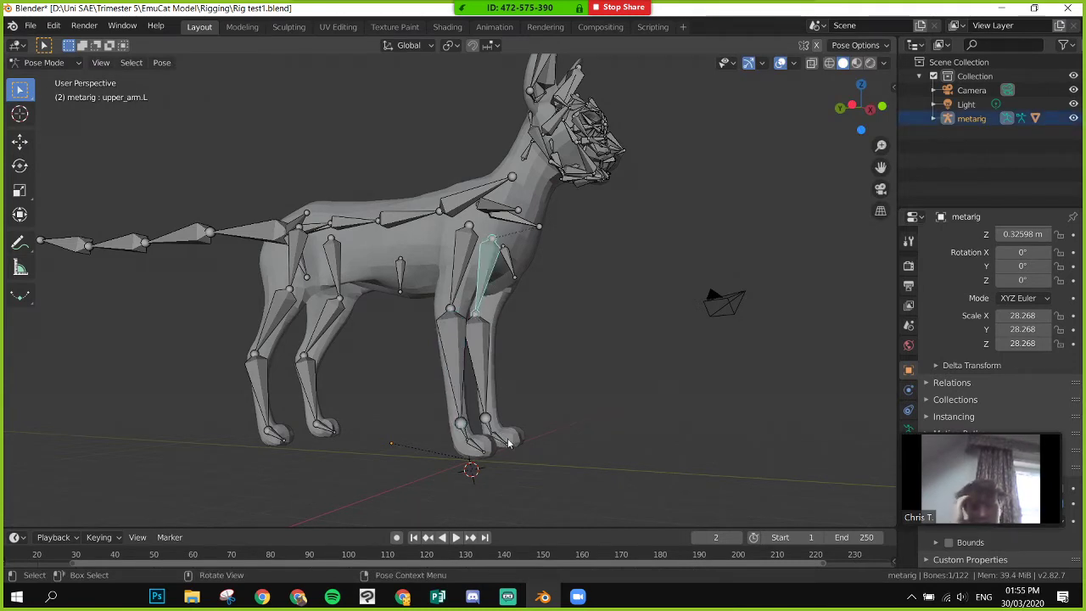
left_click(471, 234)
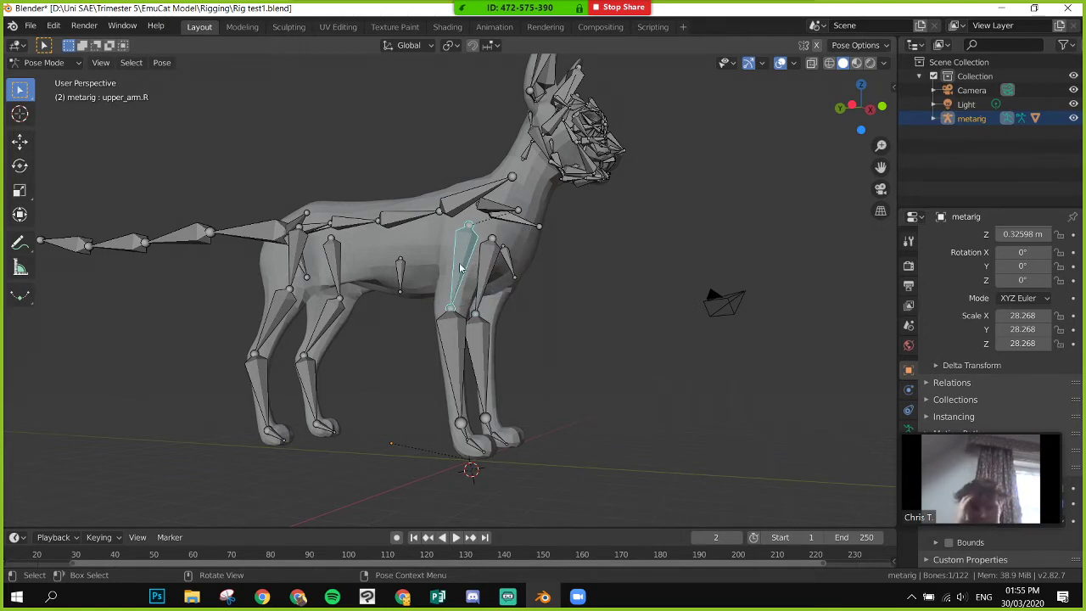
key("g")
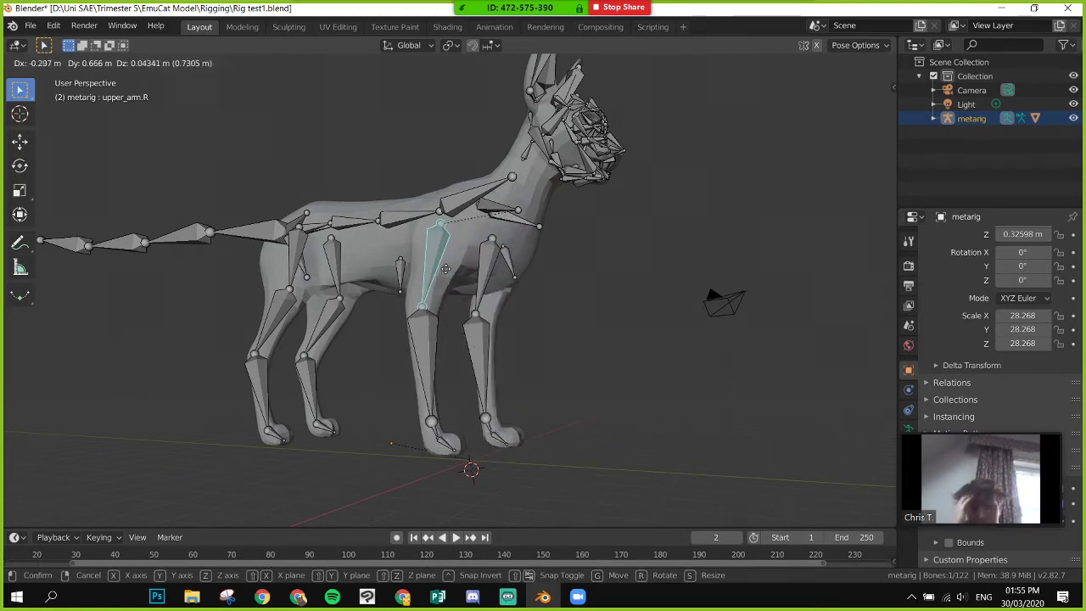
left_click(469, 274)
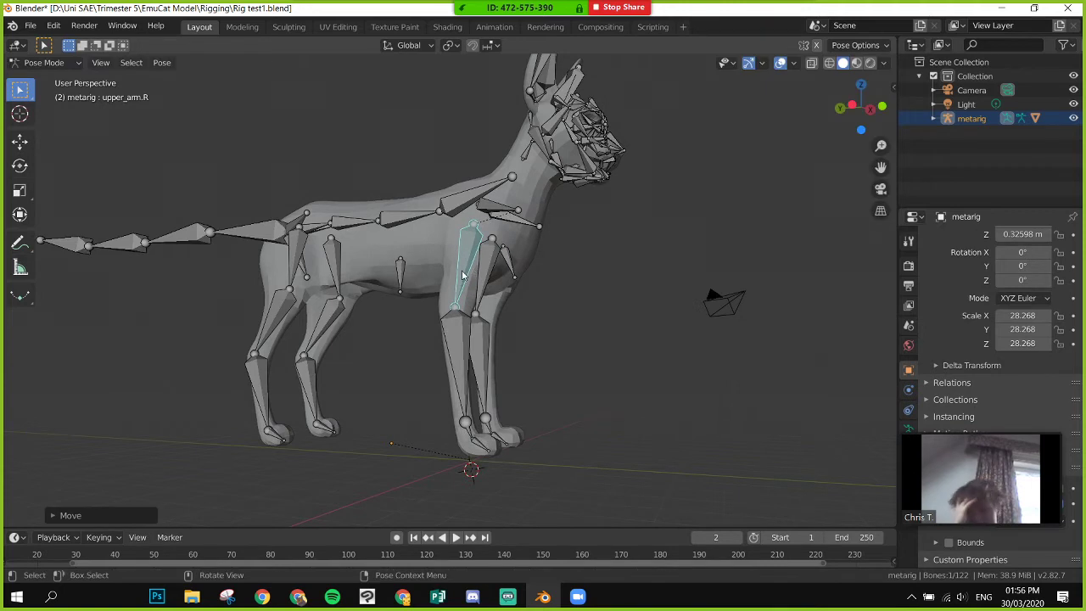
- Repeat the rotation test on the forearm.R bone, cancel it, and clear the bone selection
left_click(453, 313)
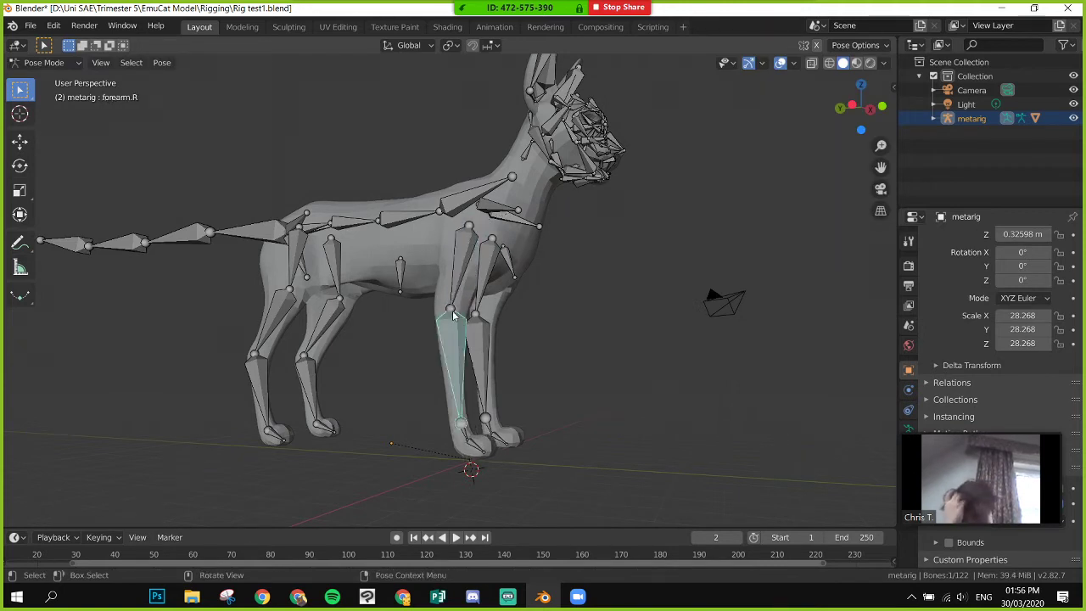
key("r")
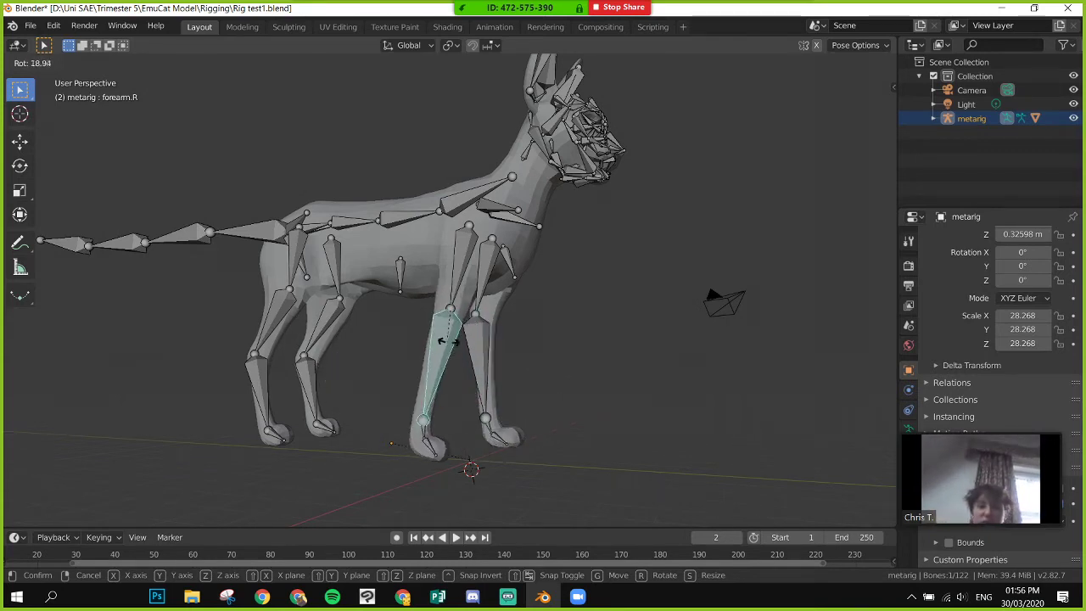
left_click(443, 343)
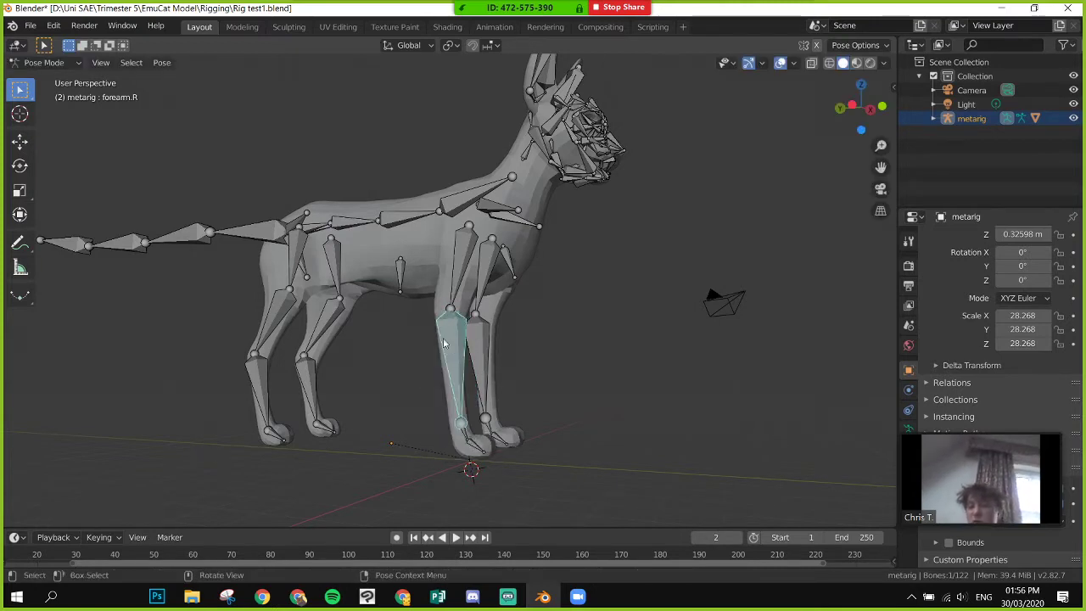
left_click(568, 274)
middle_click_drag(559, 274, 537, 326)
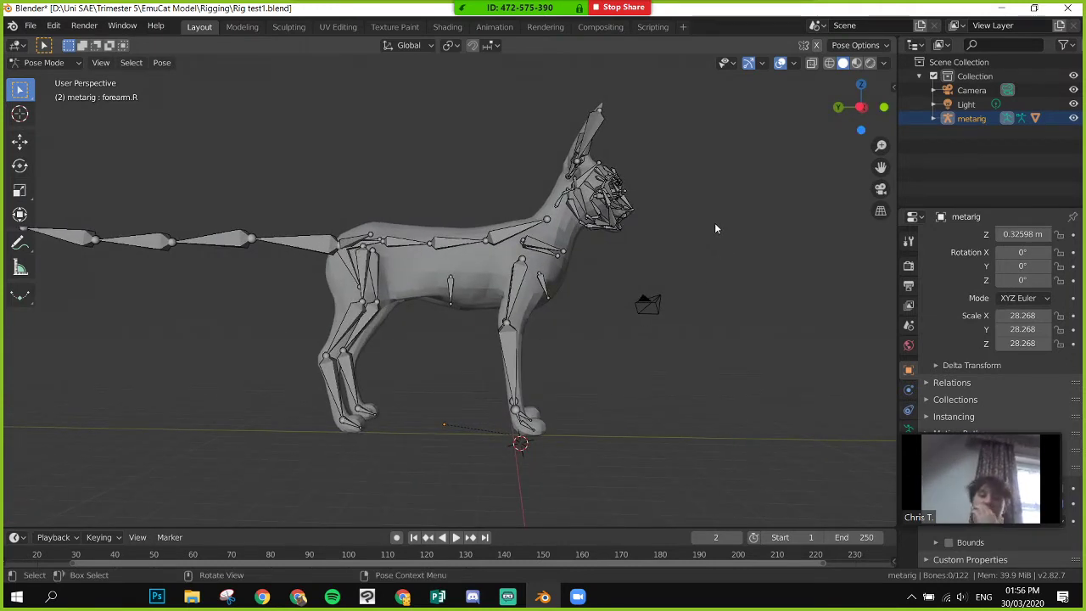
- Switch to Object Mode, select the polySurface1 mesh, and enable Preserve Volume in its Armature modifier
left_click(44, 62)
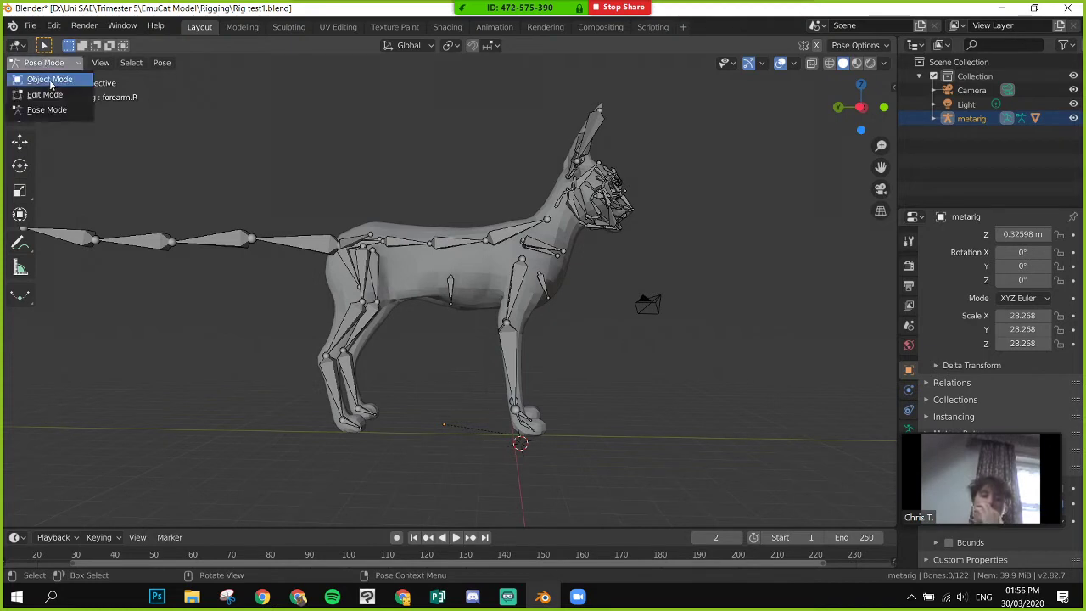
left_click(51, 77)
left_click(473, 275)
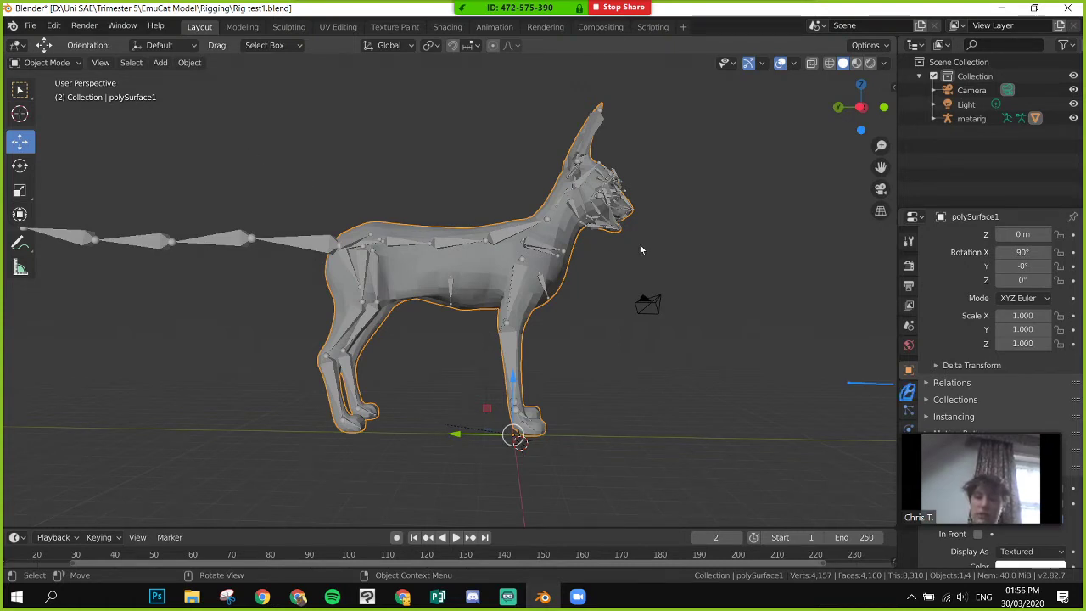
left_click(908, 391)
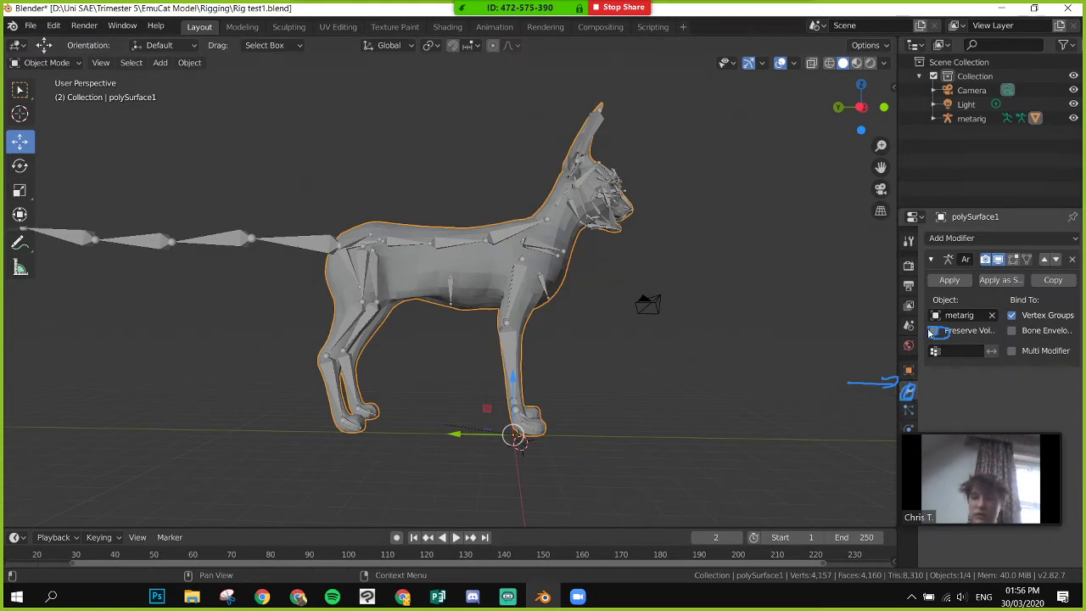
left_click(933, 331)
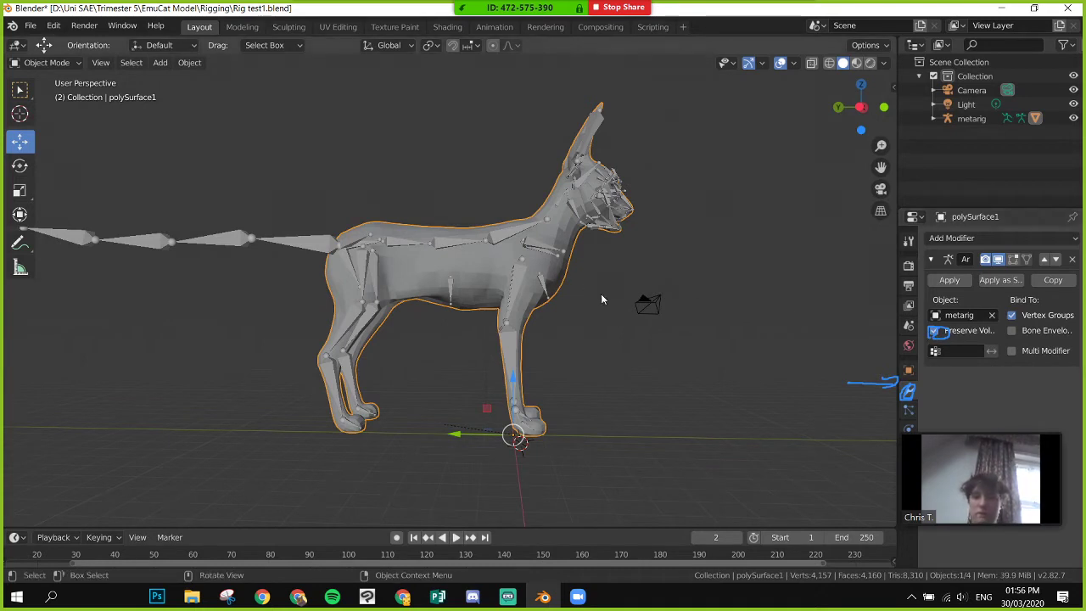
- Deselect the mesh, select the metarig armature, and switch it to Pose Mode
key("alt+a")
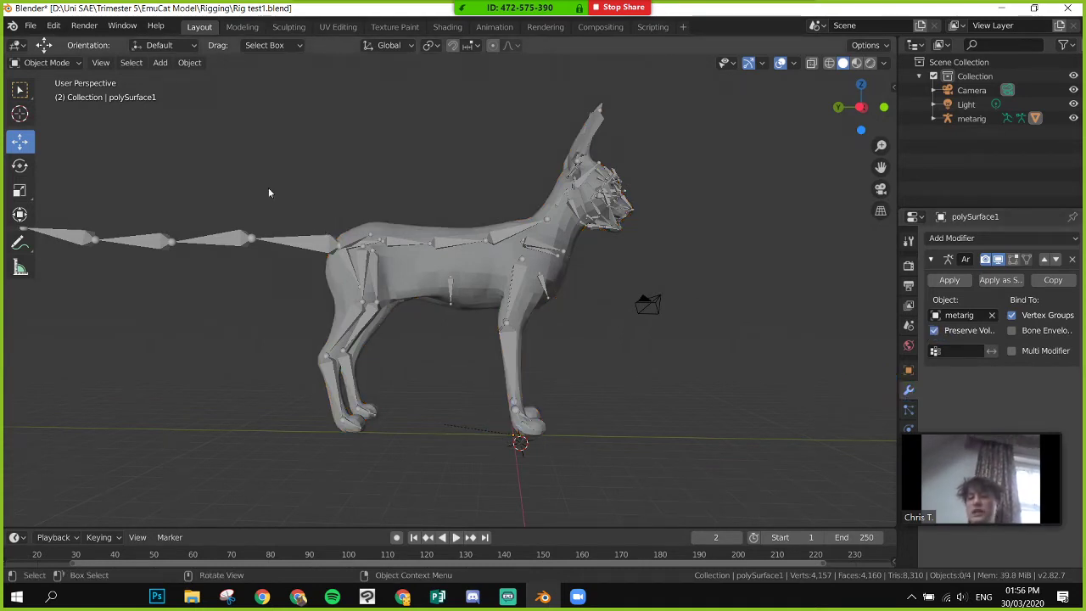
left_click(393, 240)
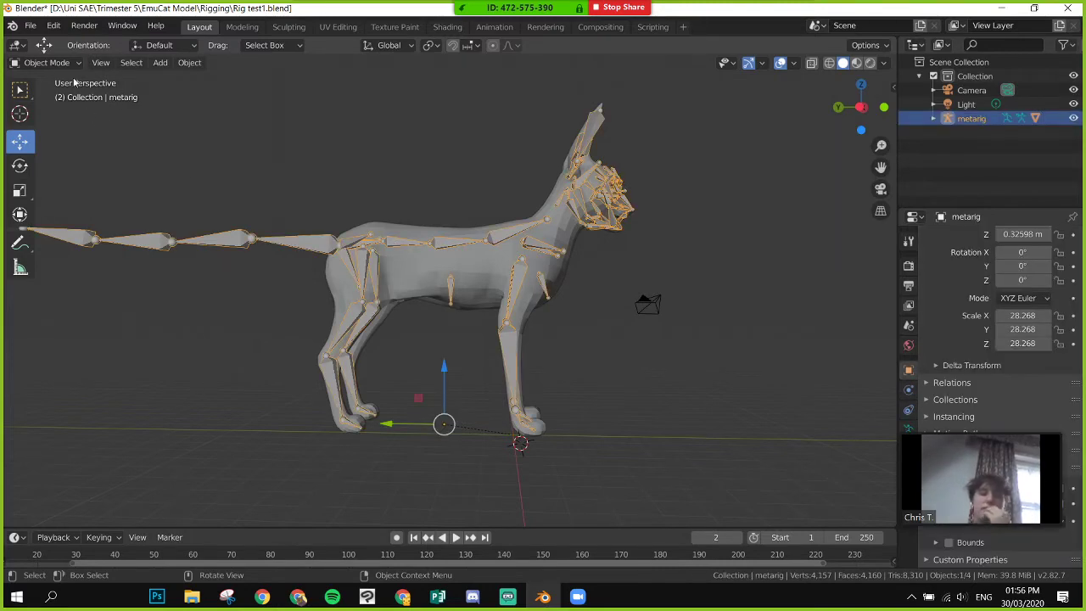
left_click(47, 63)
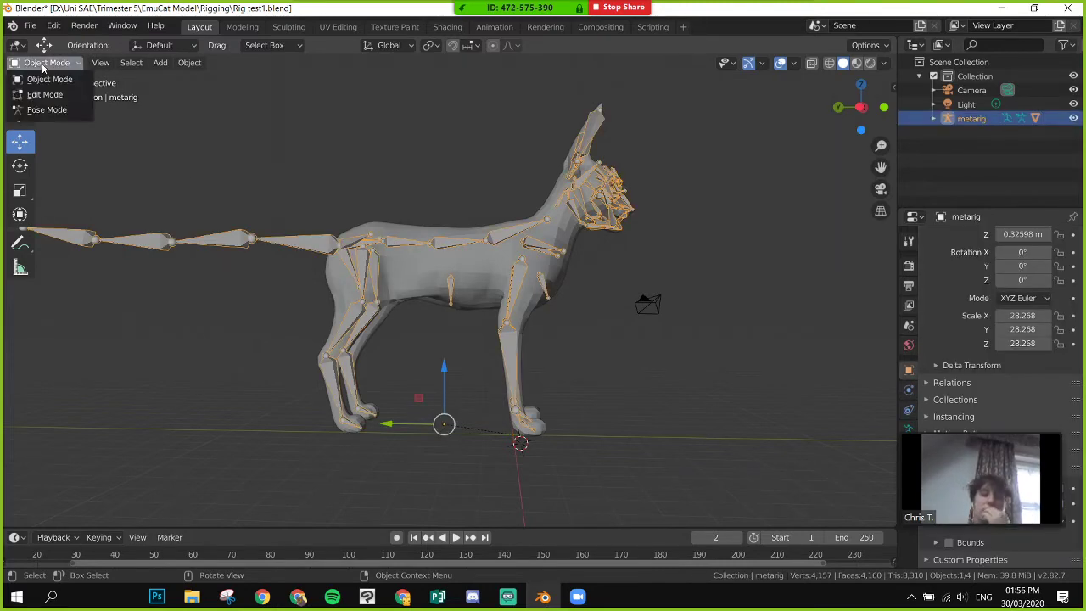
left_click(47, 110)
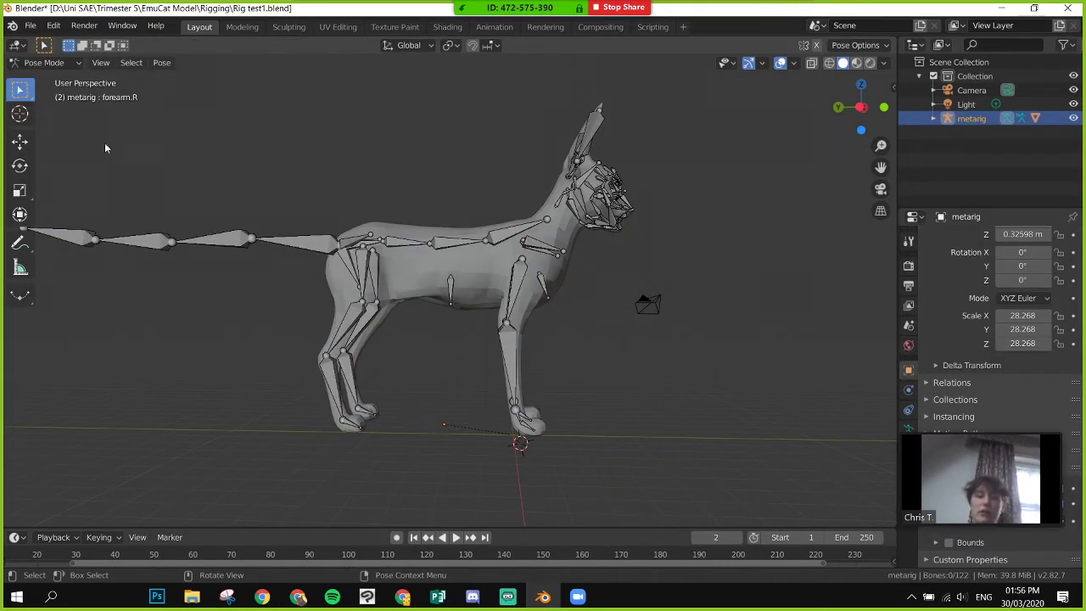
- Test-rotate the upper_arm.R bone forward around the shoulder, then revert the rotation
left_click(522, 259)
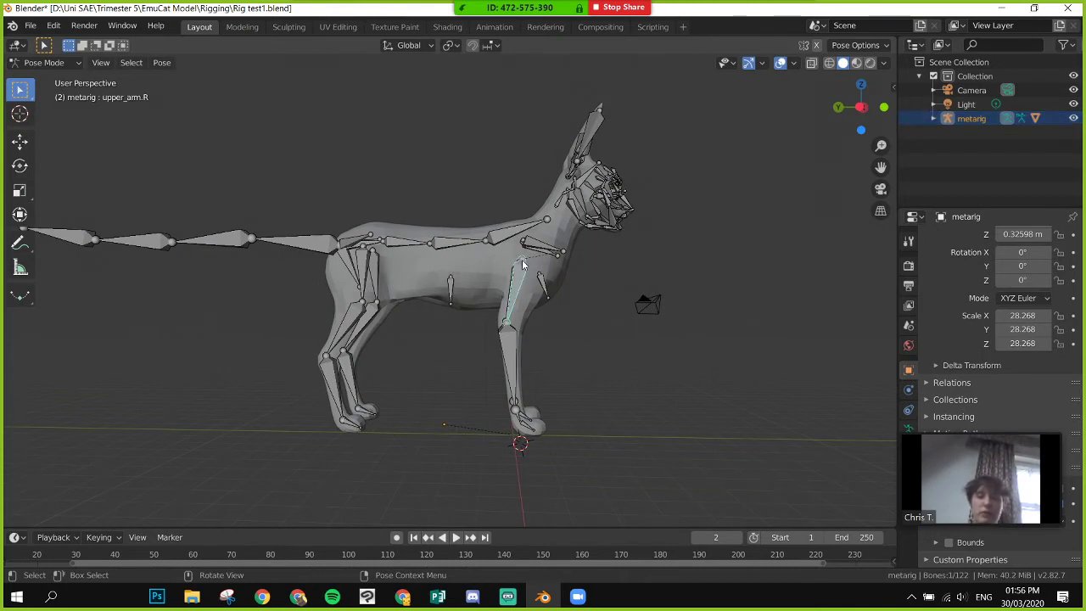
left_click(505, 324)
left_click(505, 326)
key("r")
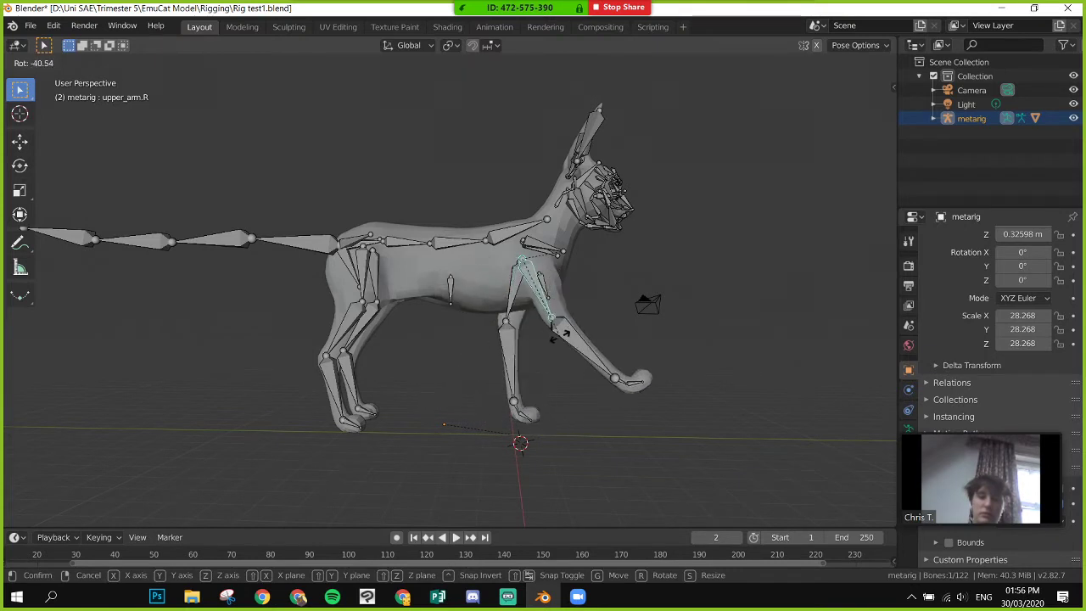
left_click(505, 335)
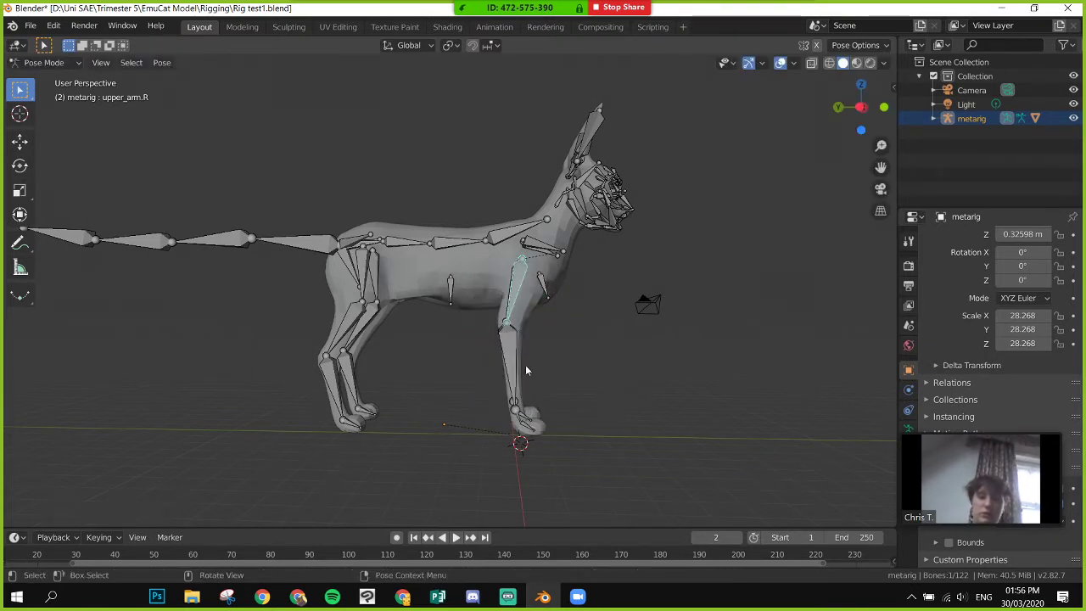
- Try rotating the forearm.R bone constrained to the global Y axis, and cancel the rotation
left_click(515, 411)
left_click(517, 411)
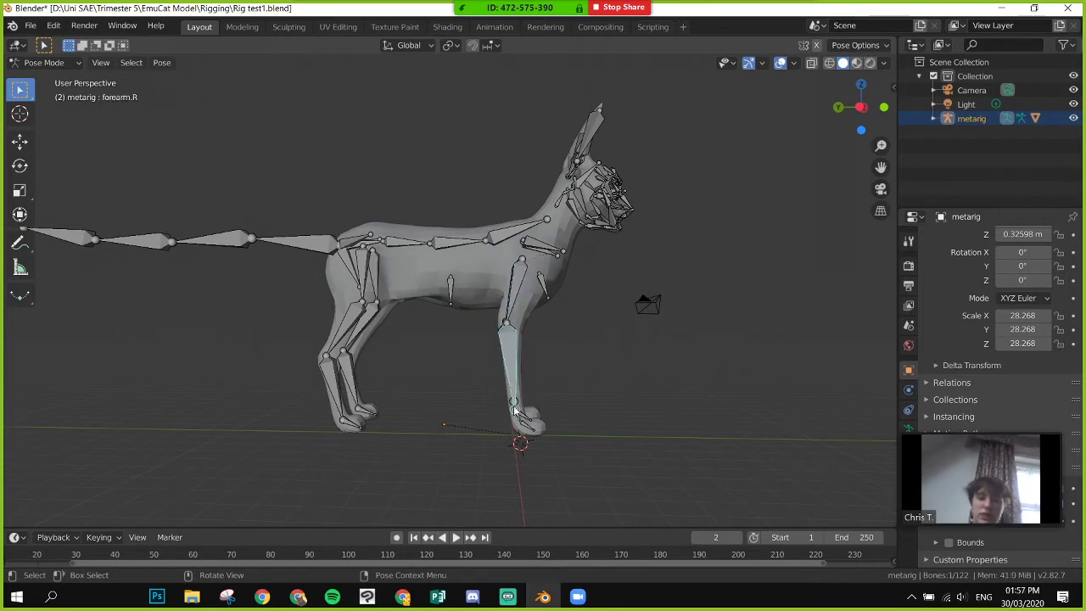
key("r")
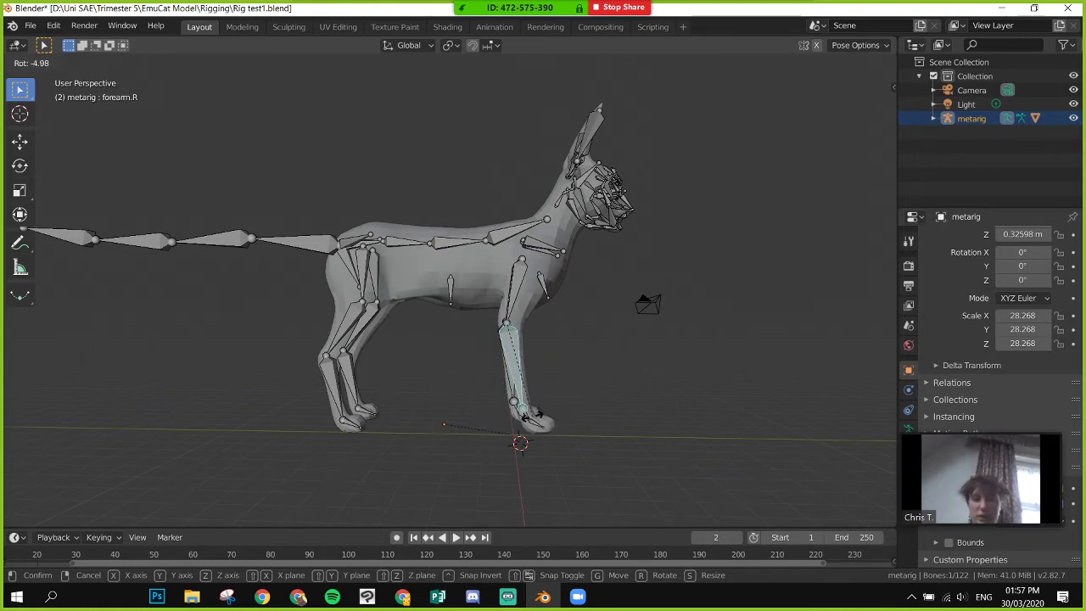
key("y")
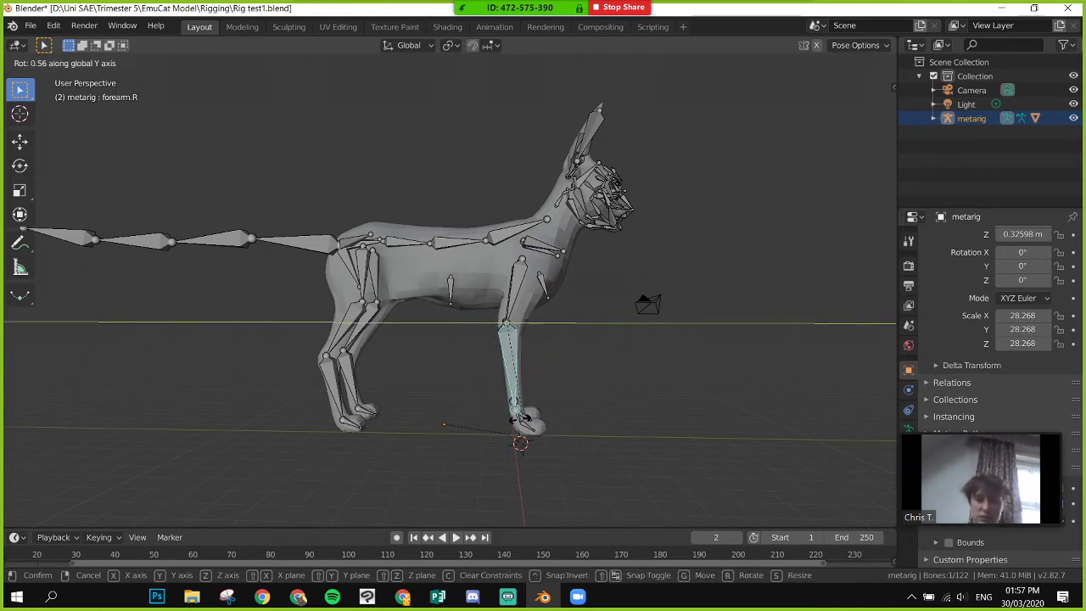
left_click(527, 392)
- Test-rotate the forearm.R bone freely, swinging the lower leg backward and returning it near its rest position
middle_click_drag(527, 392, 470, 344)
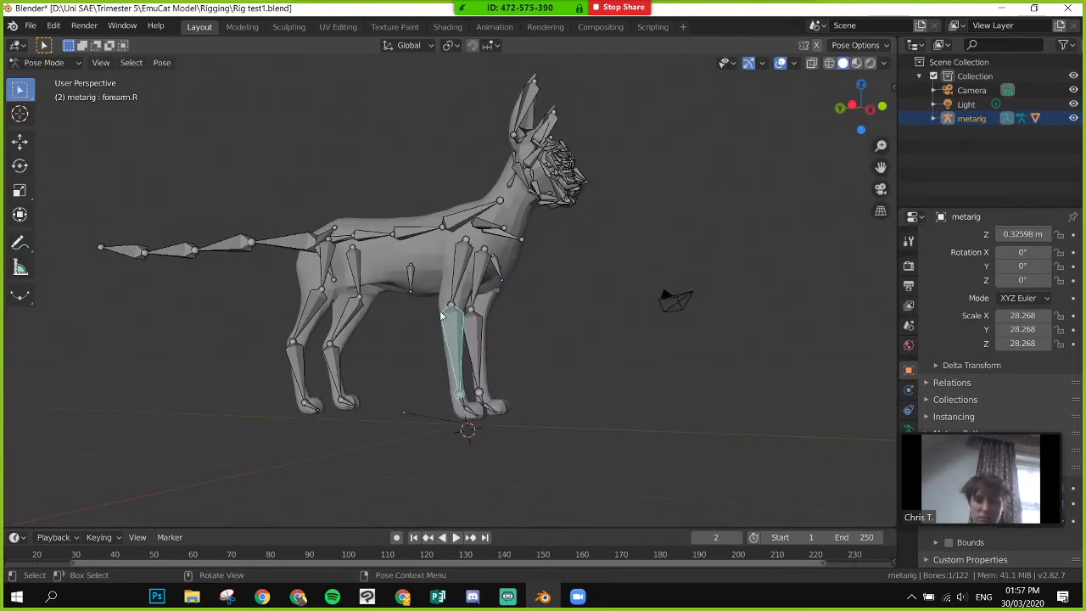
left_click(461, 398)
left_click(458, 396)
key("r")
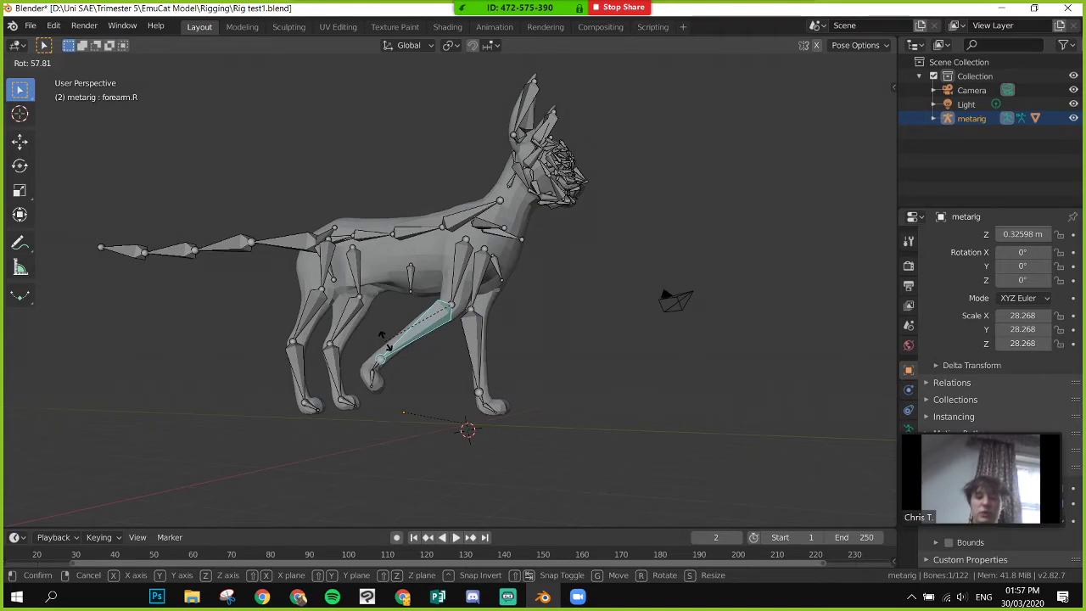
left_click(510, 381)
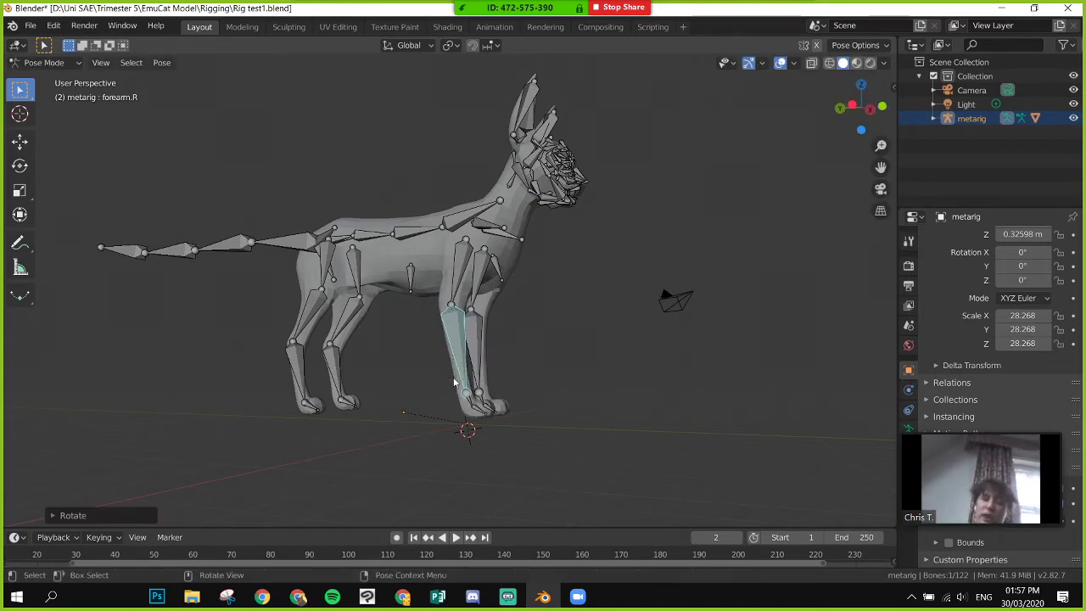
- On the animal's other side, rotate the upper_arm.L bone to swing the whole front leg forward
middle_click_drag(510, 380, 577, 371)
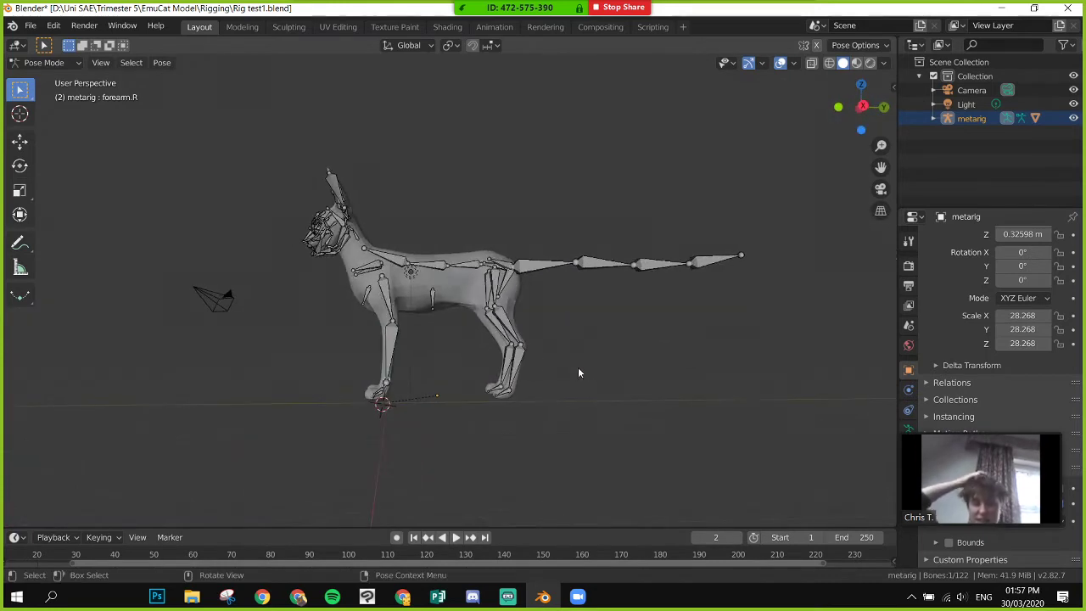
left_click(380, 285)
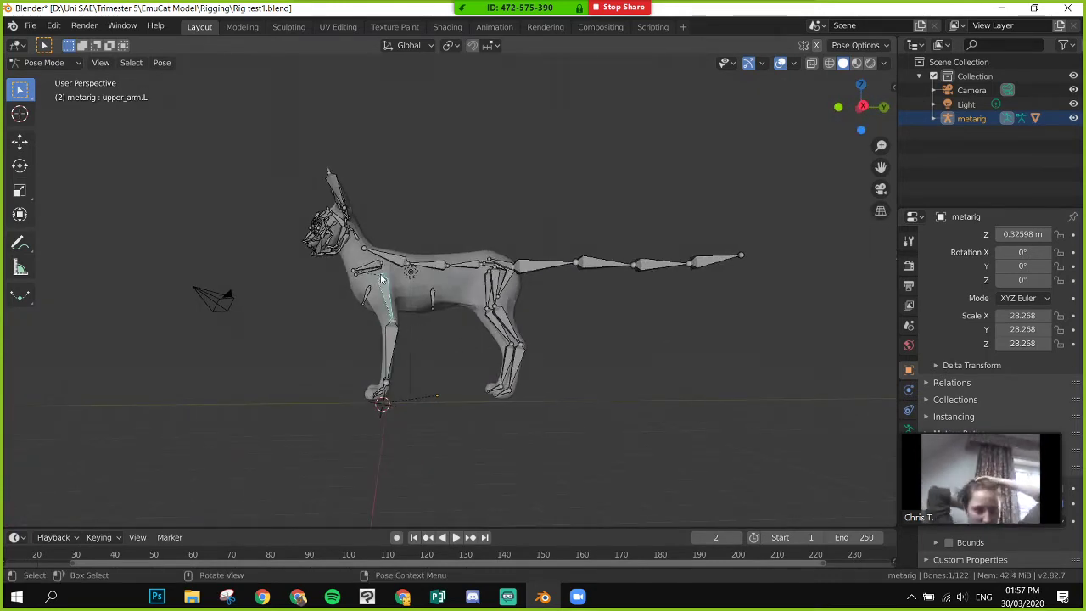
scroll(359, 307, "up", 3)
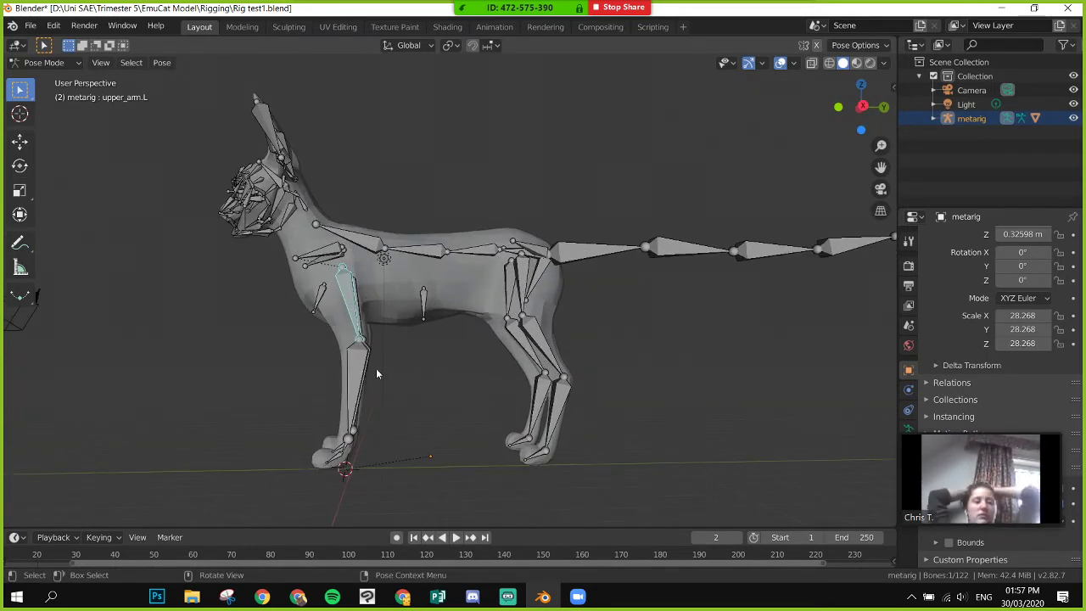
key("r")
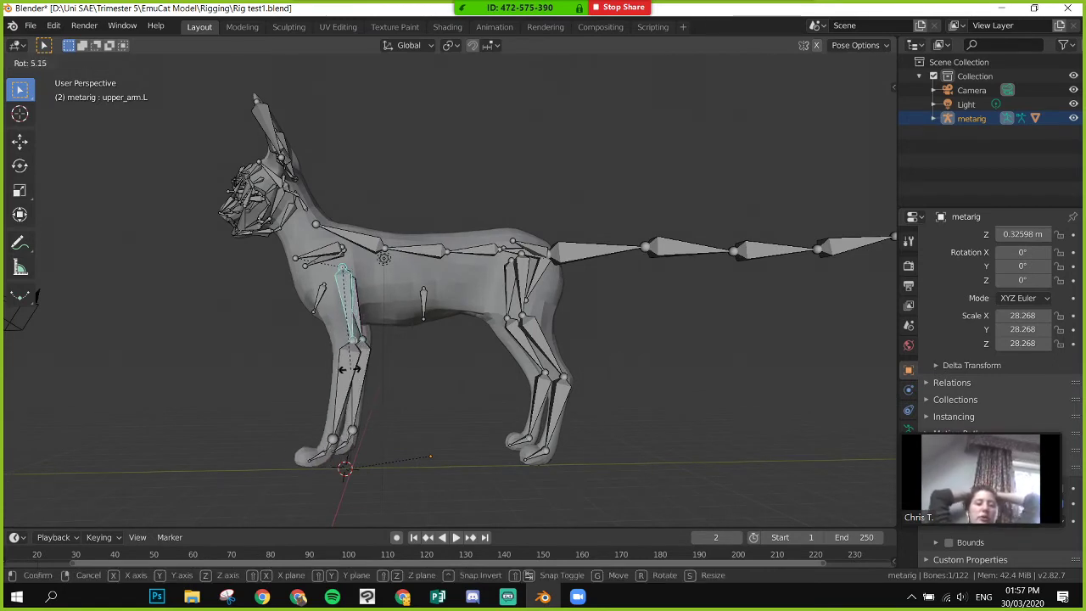
left_click(309, 366)
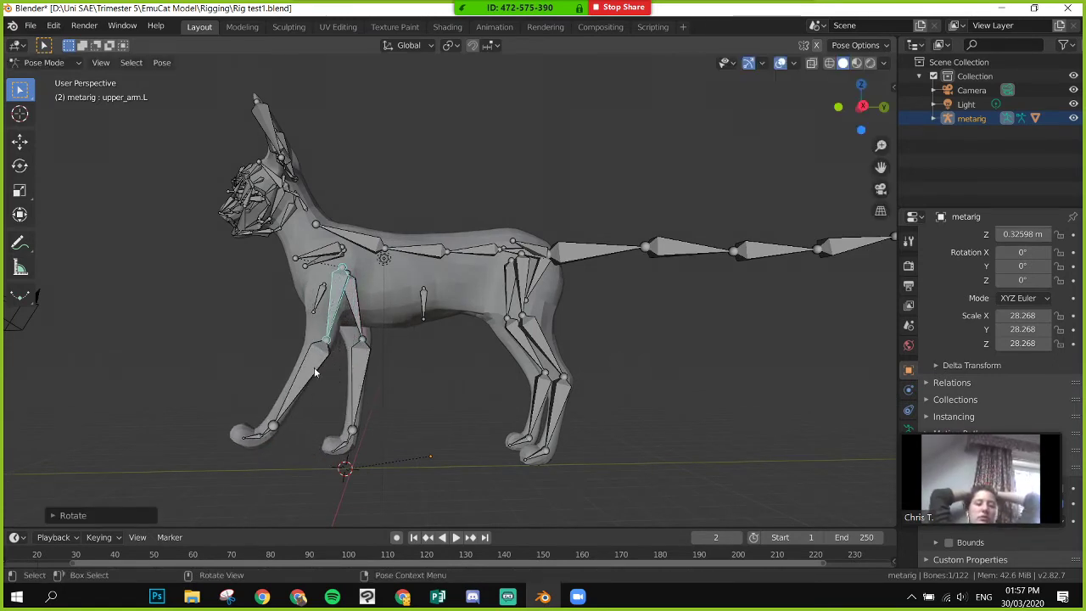
- Rotate the forearm.L bone backward at the elbow, and undo both rotations of the left front leg
left_click(327, 360)
key("r")
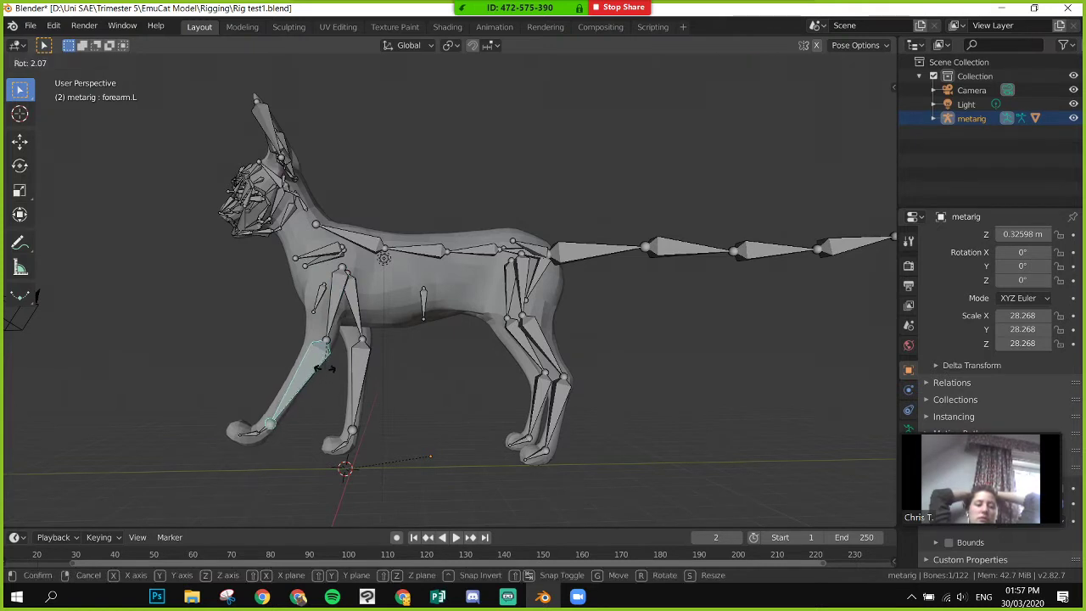
left_click(332, 366)
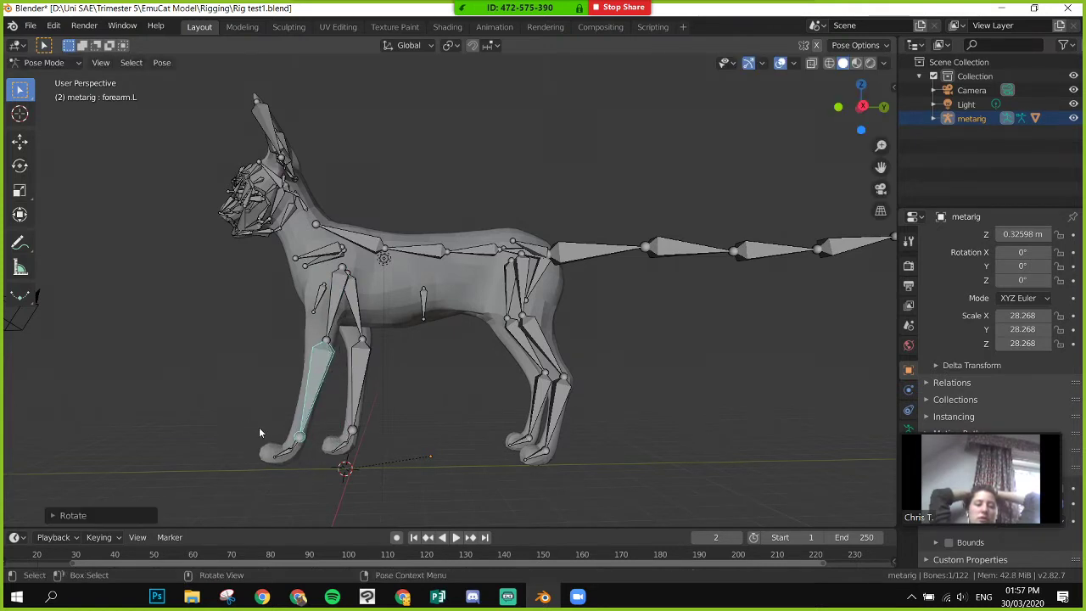
key("ctrl+z")
key("ctrl+z")
key("ctrl+z")
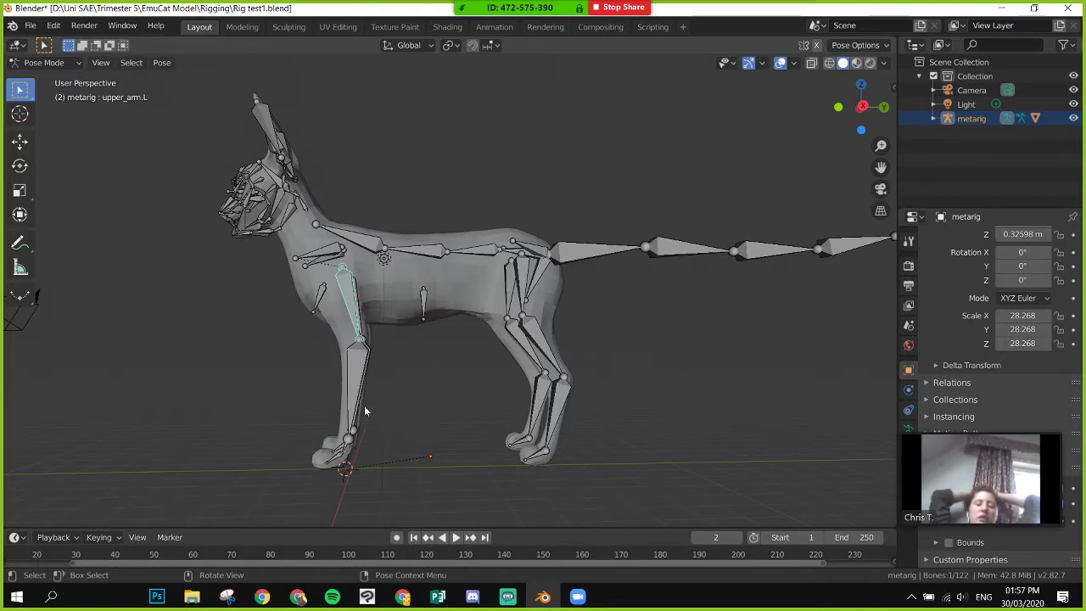
- Examine the rig from the side and above, selecting the pelvis.L and tail.001 bones in turn to identify the hip bones
middle_click_drag(375, 403, 479, 405)
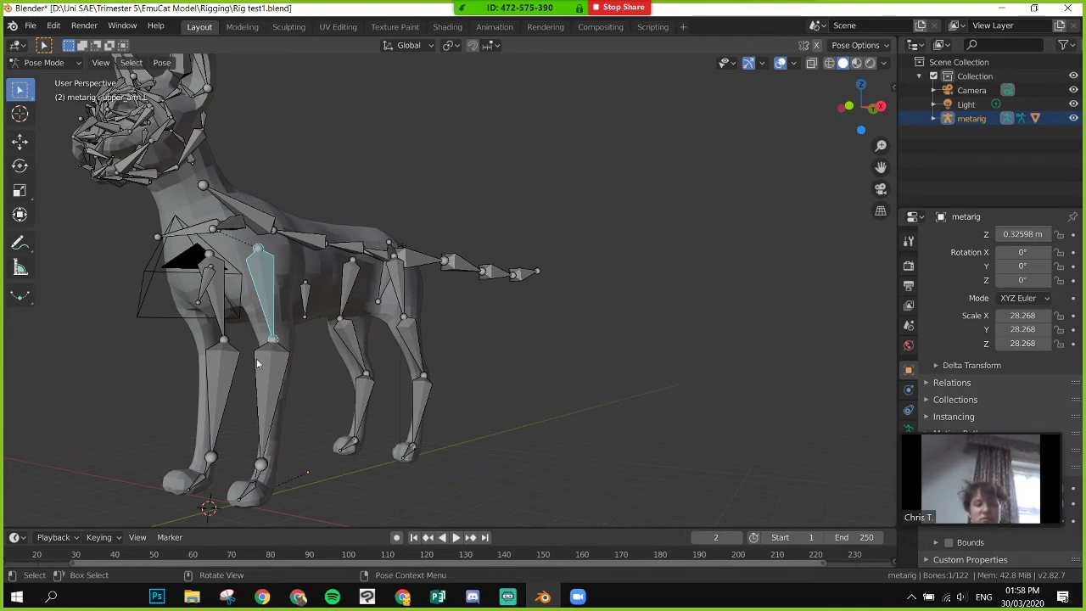
middle_click_drag(256, 358, 344, 397)
key("KP_3")
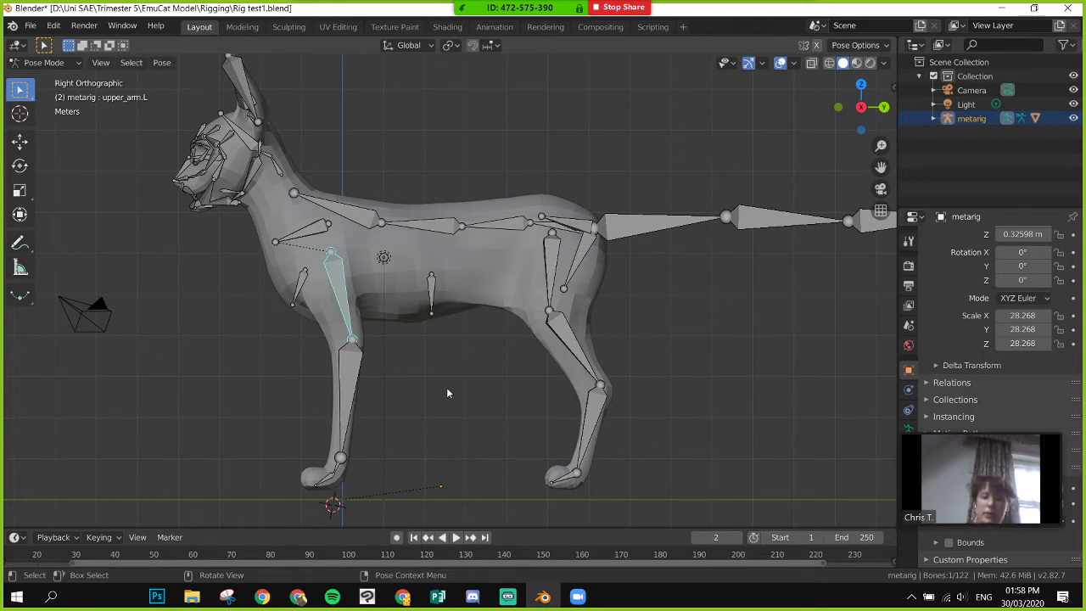
left_click(592, 229)
left_click(595, 230)
left_click(591, 230)
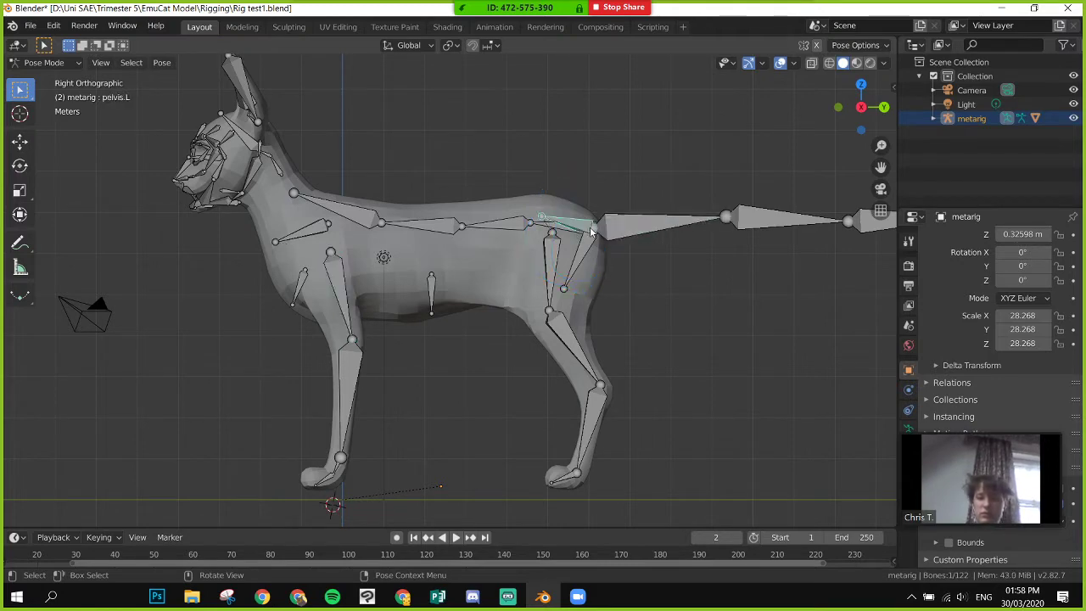
middle_click_drag(584, 224, 535, 201)
left_click(567, 166)
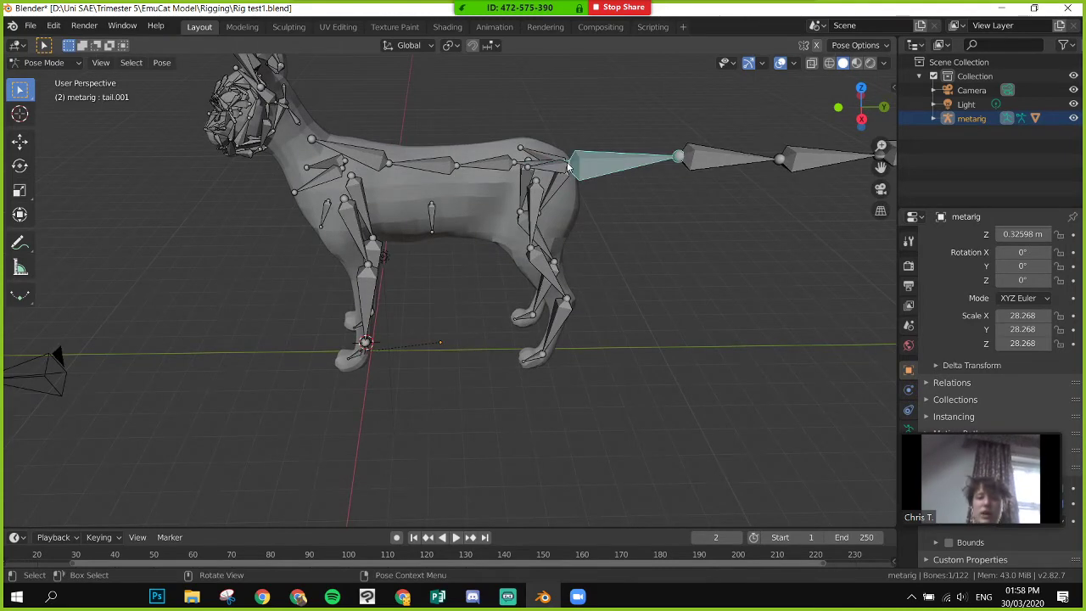
left_click(566, 160)
left_click(538, 150)
middle_click_drag(538, 150, 465, 299)
- Test-rotate the spine bone at the hips, and undo the rotation
left_click(553, 293)
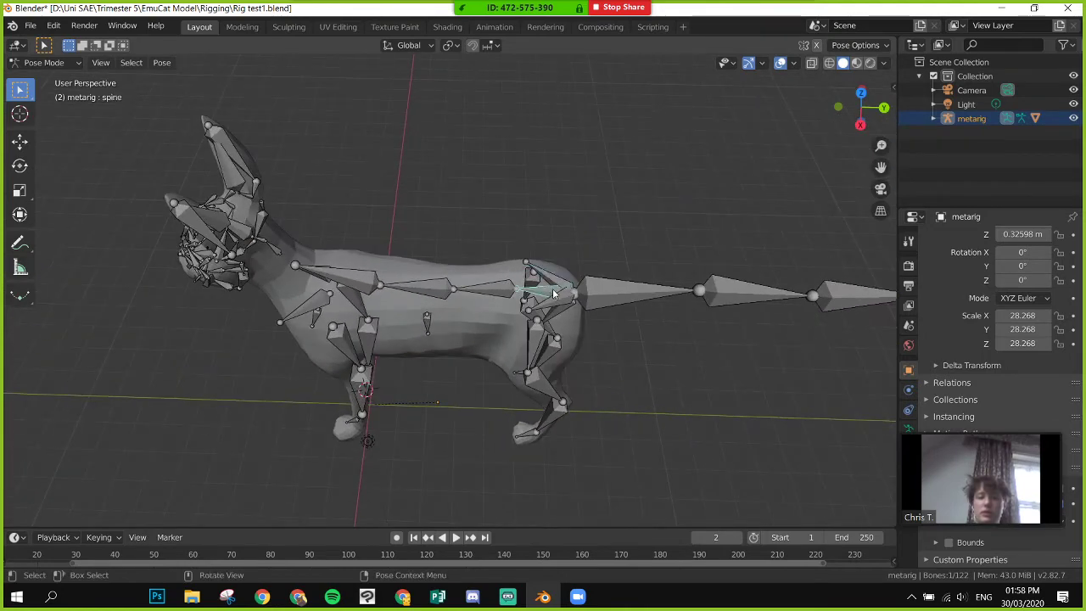
key("r")
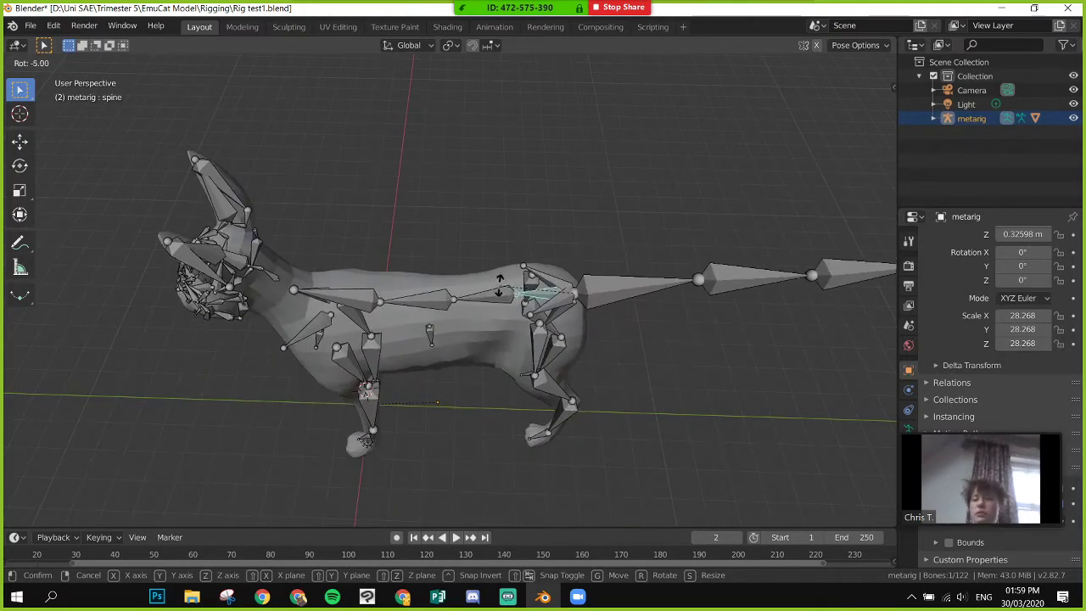
left_click(488, 252)
key("ctrl+z")
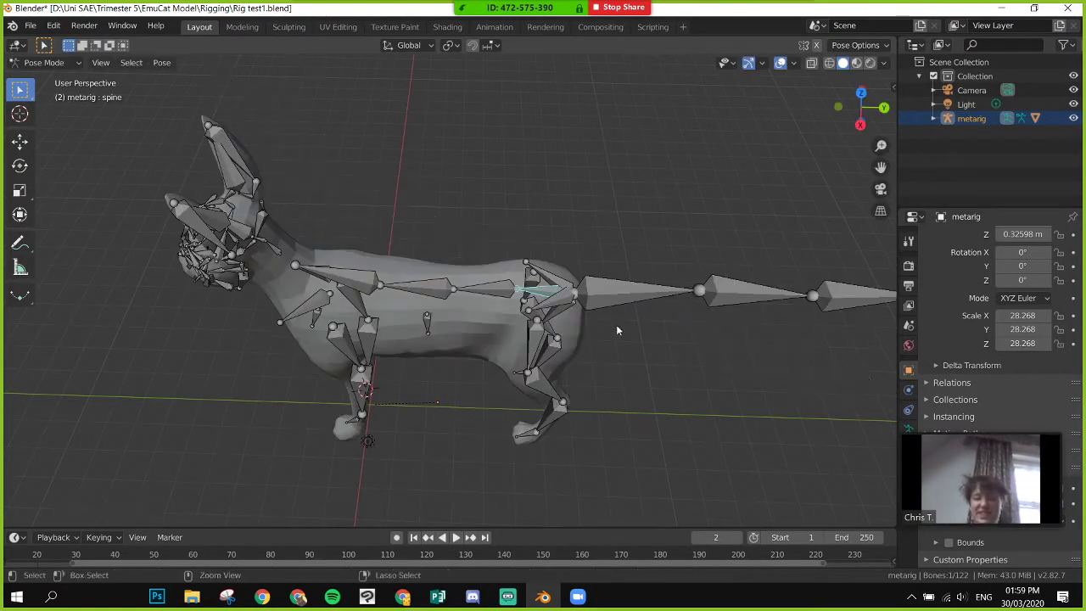
- Test-rotate the pelvis.L bone to see how the hind leg follows, and undo the rotation
left_click(561, 301)
key("r")
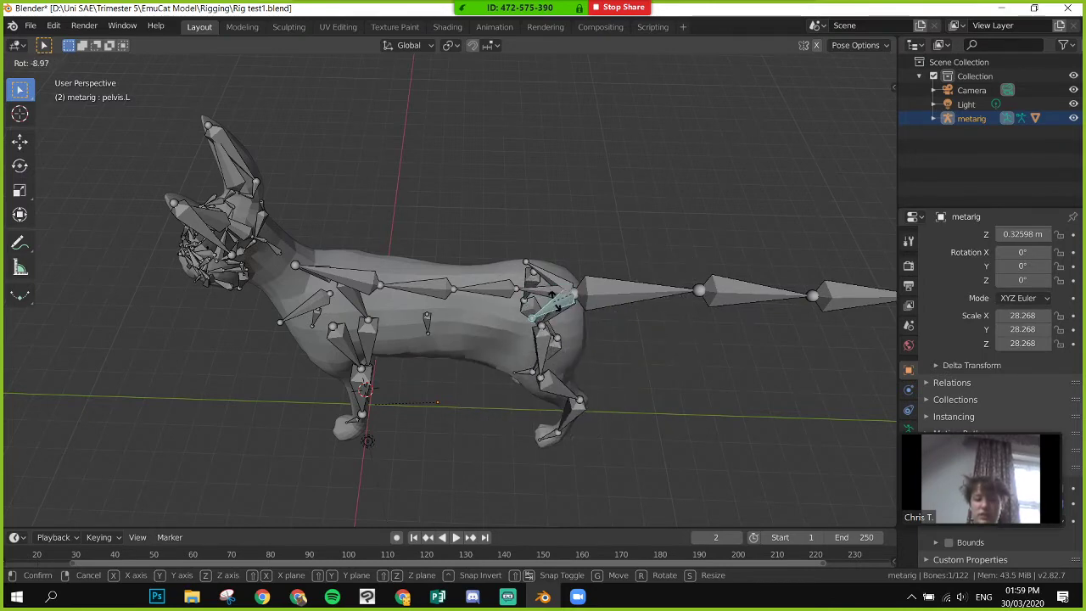
left_click(614, 329)
key("ctrl+z")
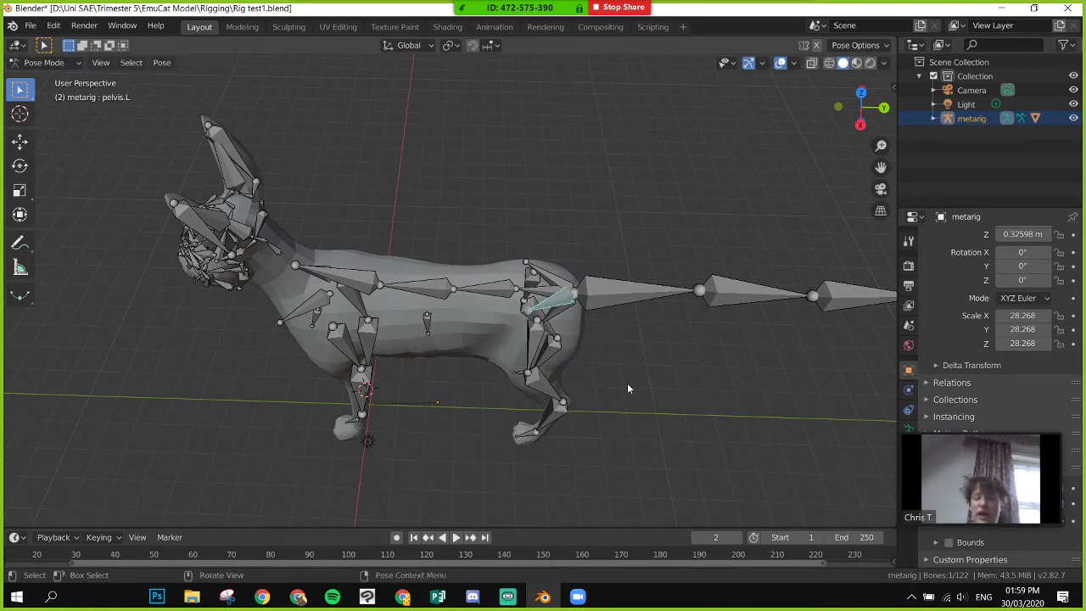
- Test-rotate the thigh.L bone forward around the hip, and revert the rotation
key("KP_3")
middle_click_drag(594, 363, 547, 382)
left_click(538, 377)
key("r")
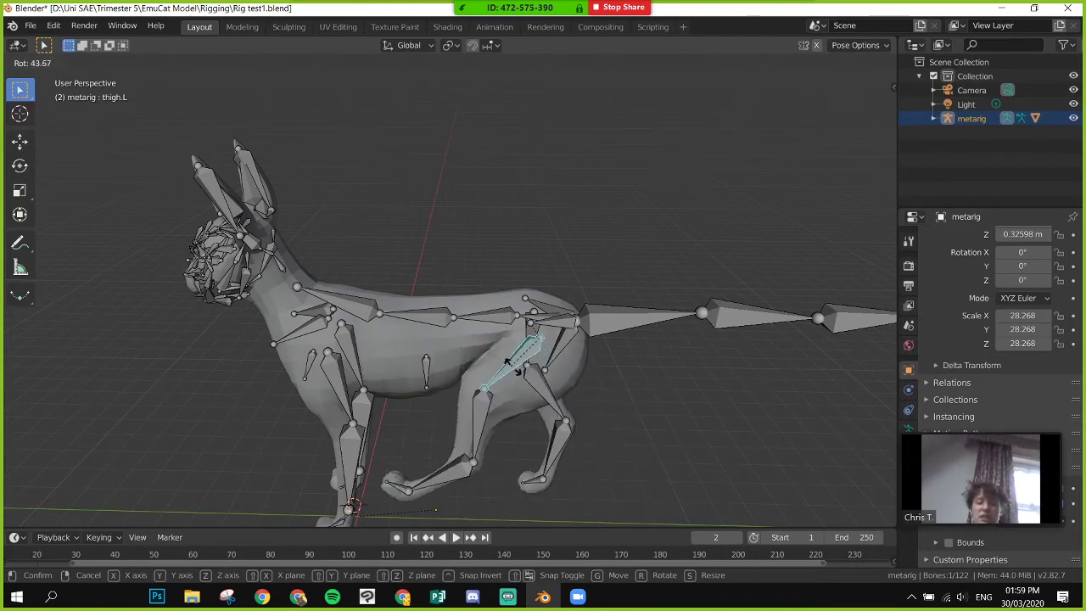
right_click(568, 390)
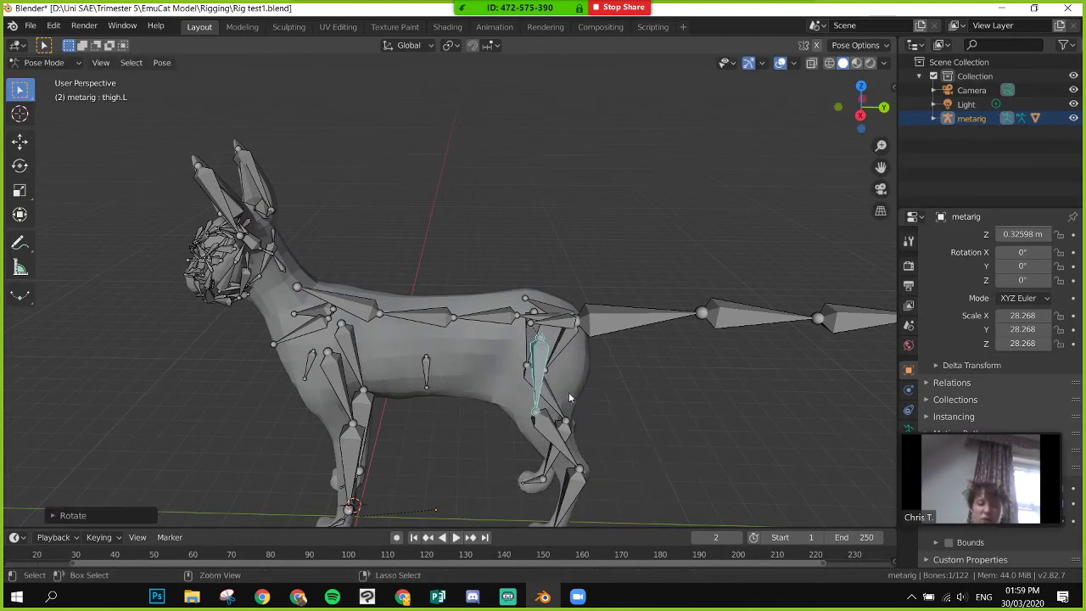
- Rotate the thigh.L bone slightly forward around the hip
middle_click_drag(613, 404, 624, 338)
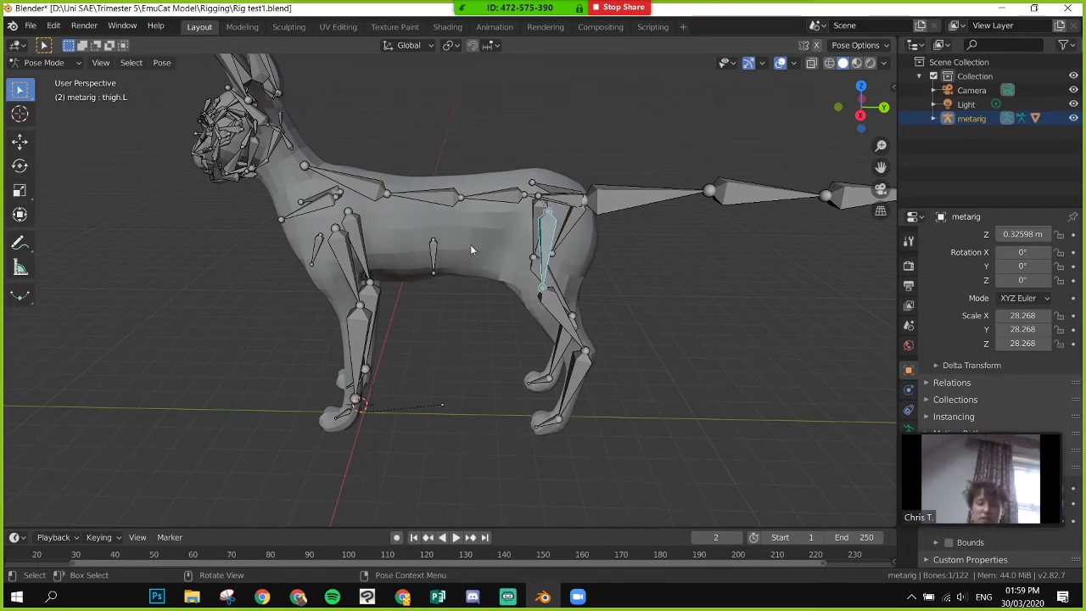
key("r")
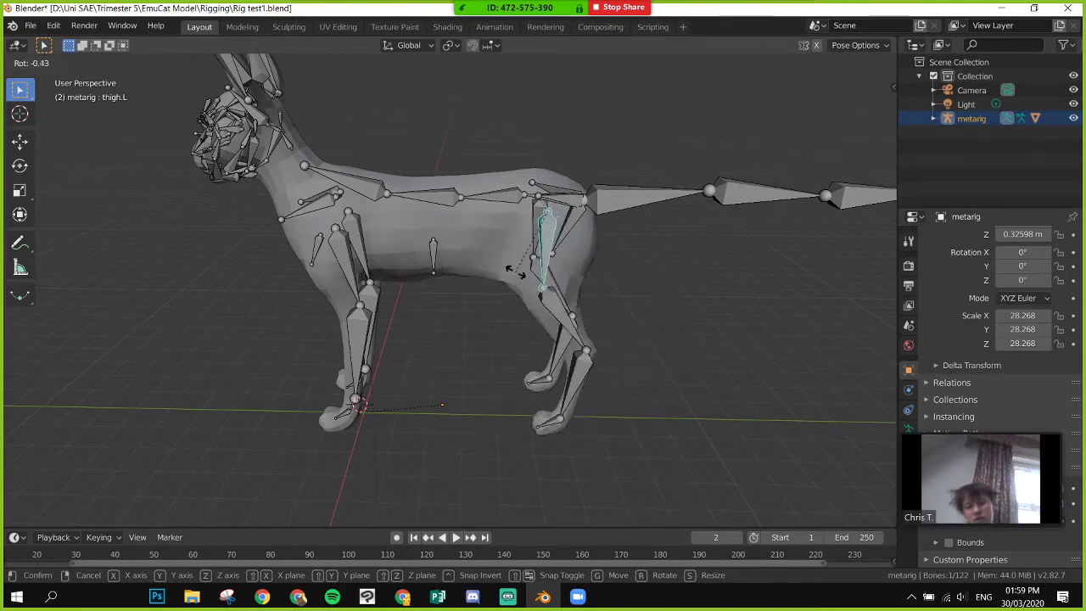
left_click(526, 281)
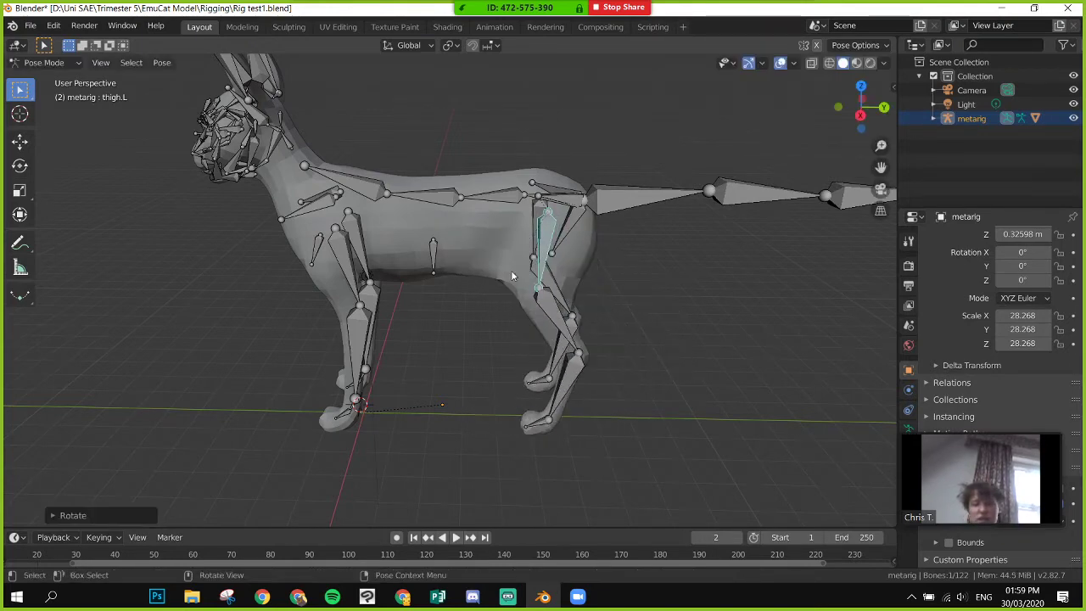
- Undo the last thigh.L rotation, and test-rotate the foot.L bone around the ankle before reverting it
key("ctrl+z")
left_click(581, 370)
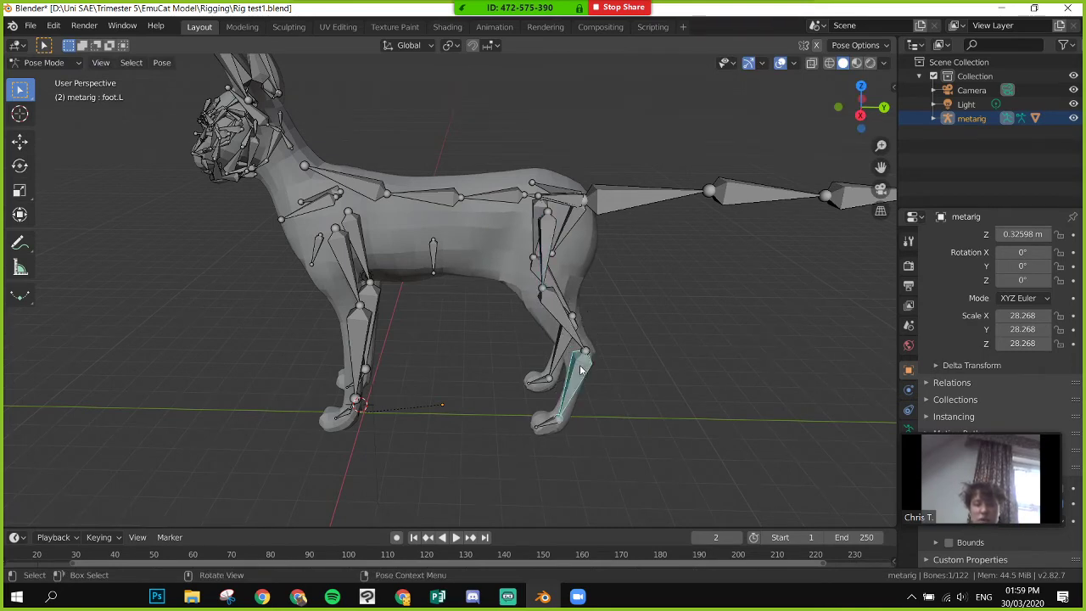
key("r")
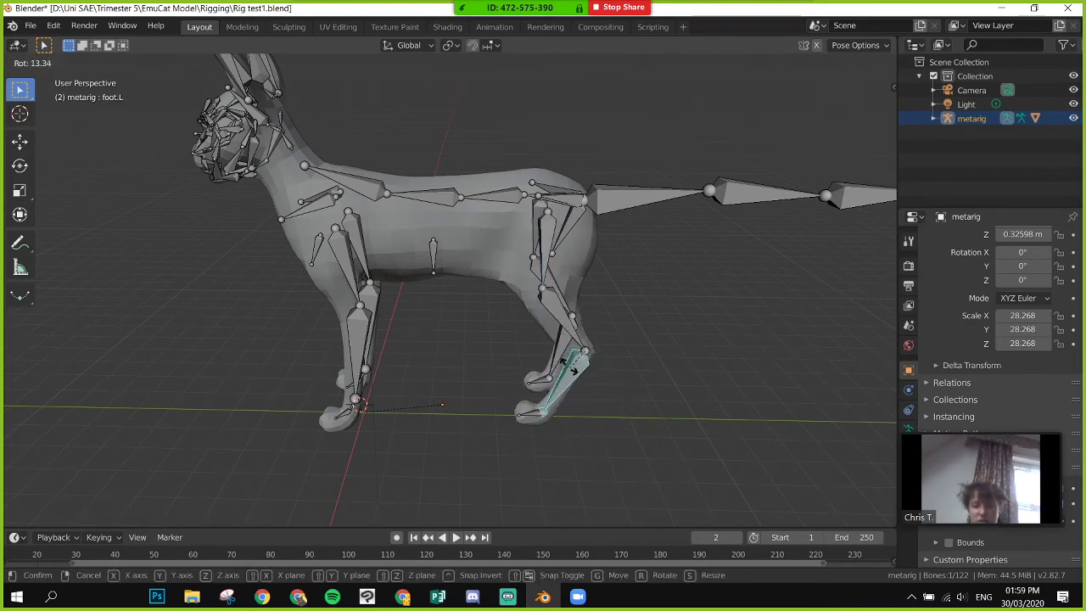
left_click(613, 379)
key("ctrl+z")
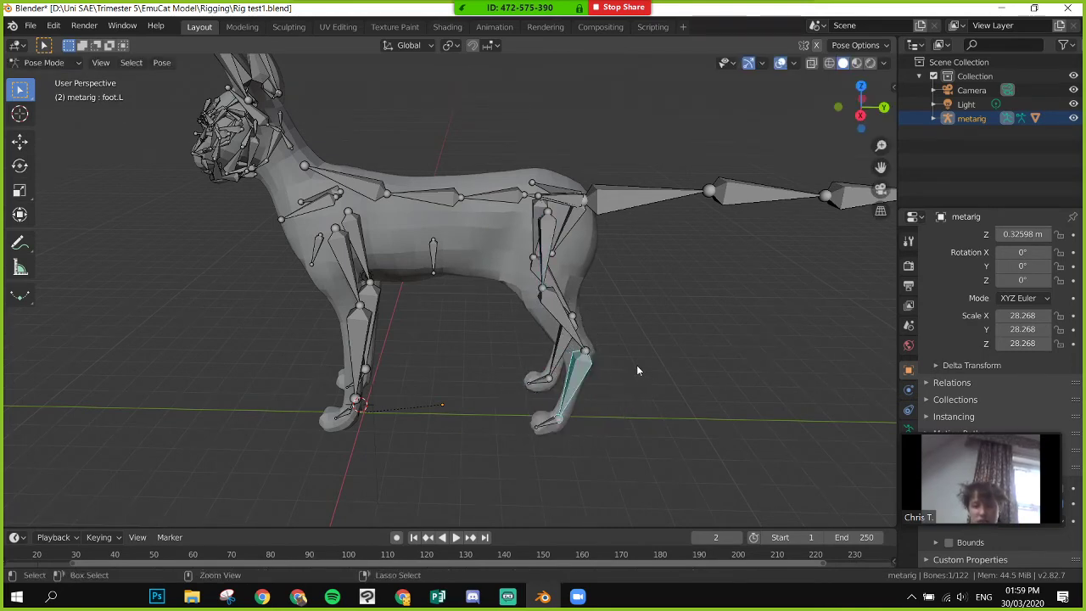
- Test-rotate the shin.L bone around the knee to see how the lower hind leg follows, and undo the rotation
left_click(564, 314)
key("r")
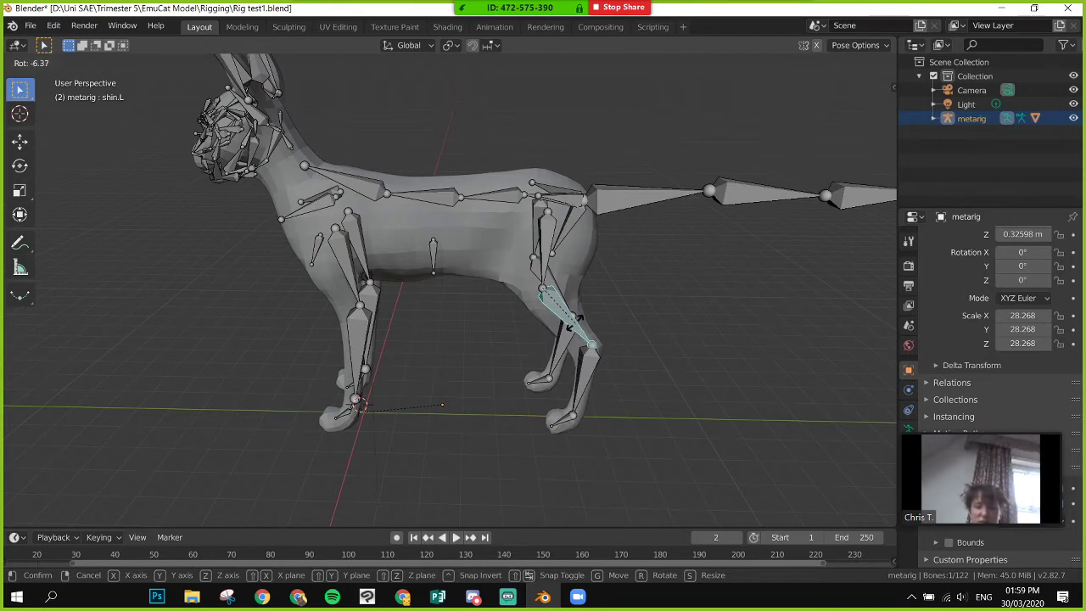
left_click(617, 327)
key("ctrl+z")
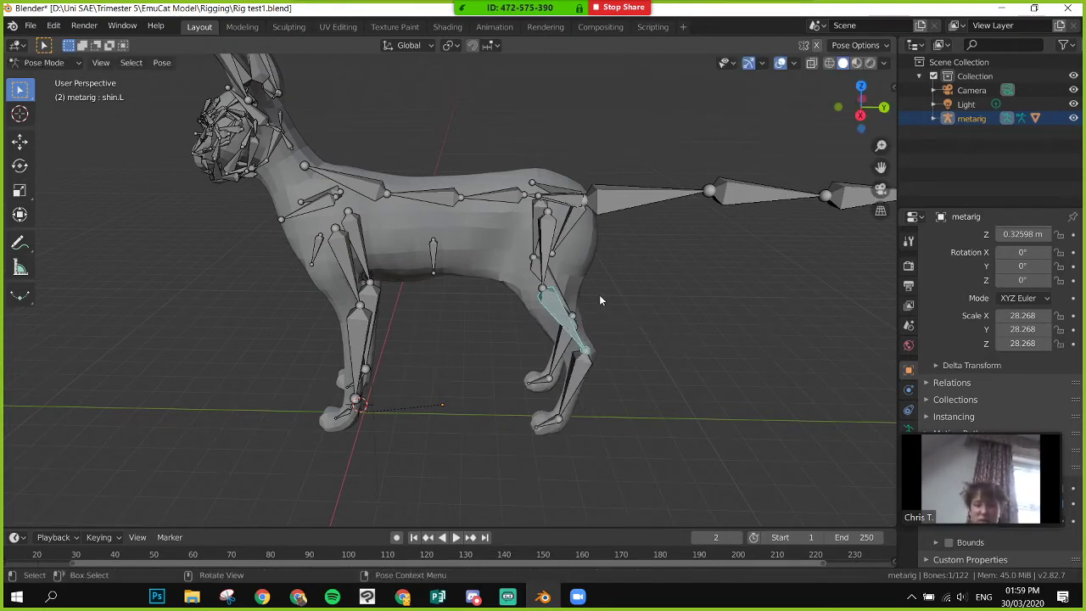
- Test-rotate the spine.002 bone to raise the front half of the body, and cancel the rotation
left_click(437, 198)
key("r")
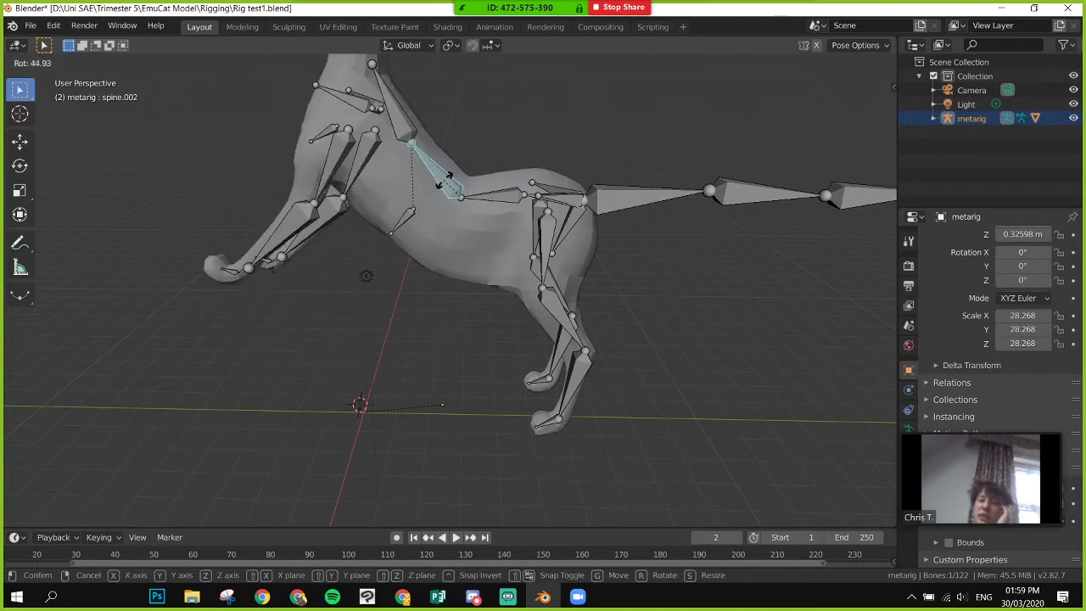
key("Escape")
- Test-rotate the spine.003 bone at the shoulders from the animal's other side, and cancel the rotation
key("KP_3")
middle_click_drag(441, 242, 533, 301)
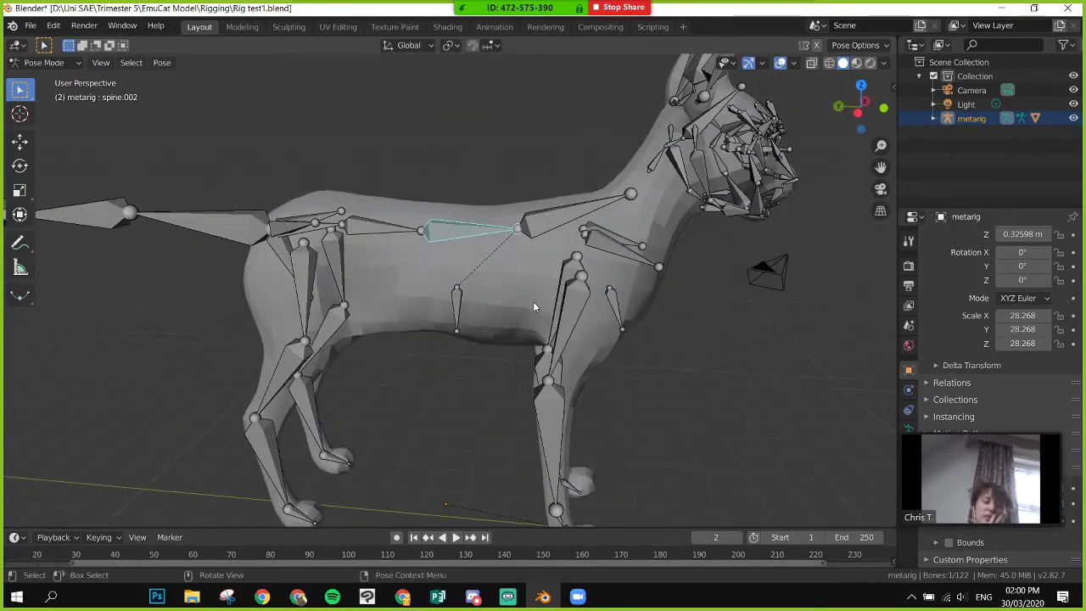
left_click(532, 226)
key("r")
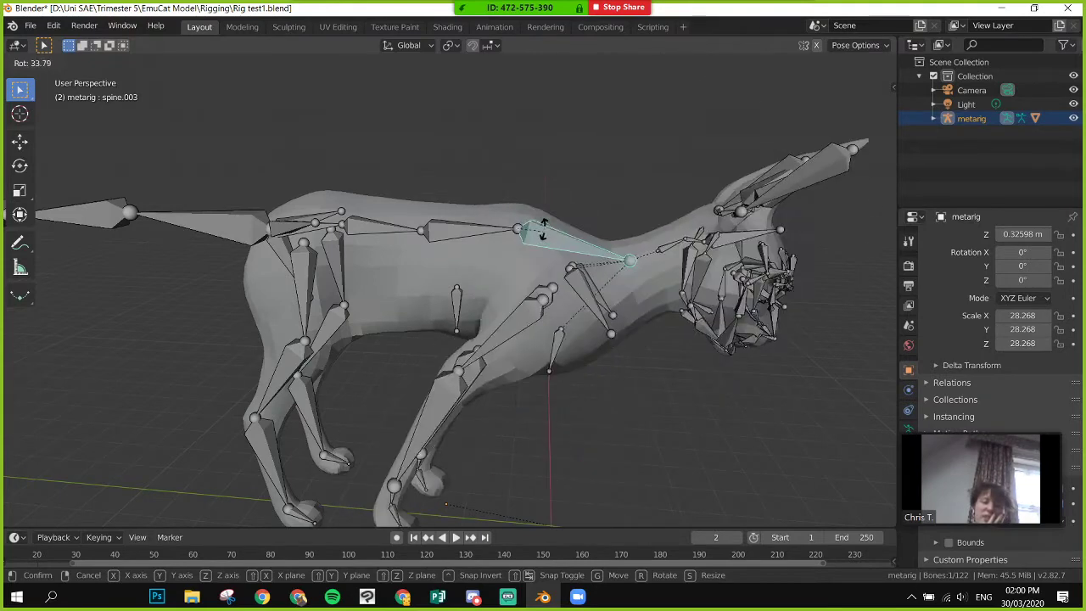
right_click(535, 270)
- Select the spine.002, spine.001 and forearm.R bones in turn to examine the body's bone chain from the side
scroll(534, 269, "down", 3)
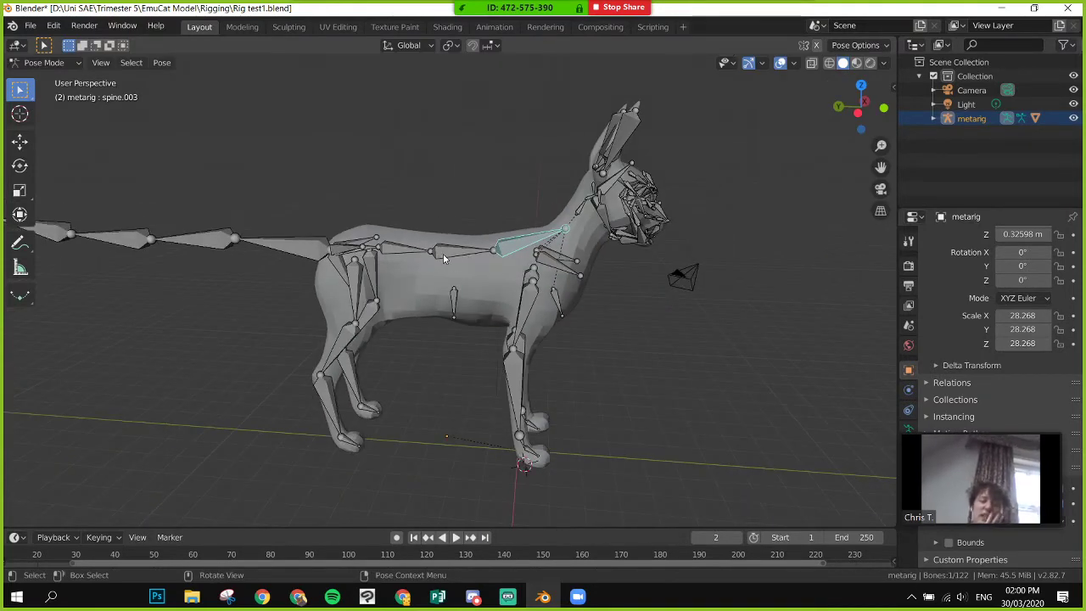
middle_click_drag(443, 254, 414, 246)
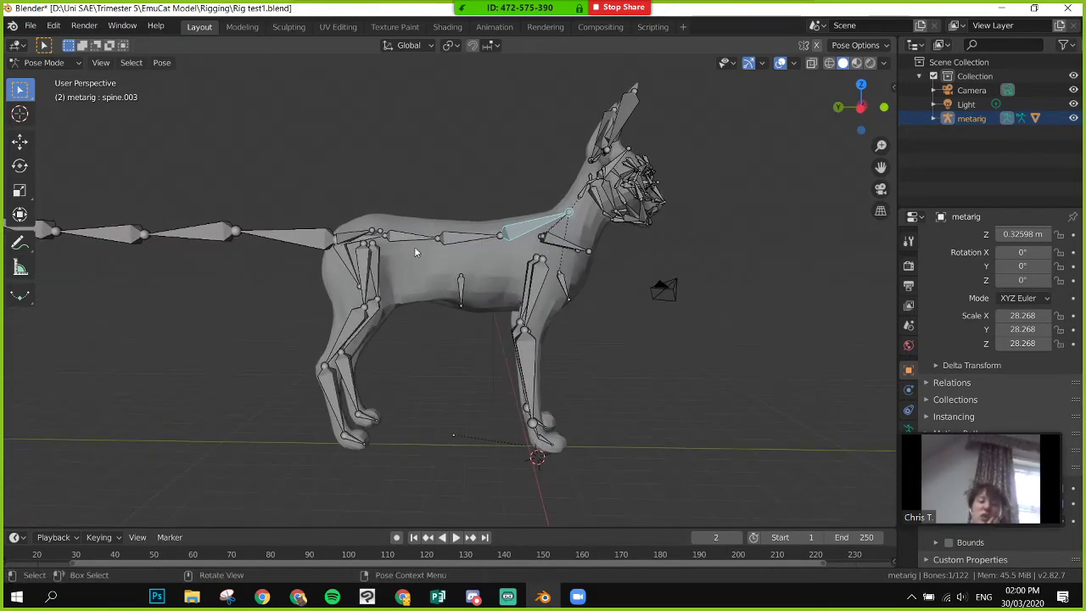
left_click(444, 234)
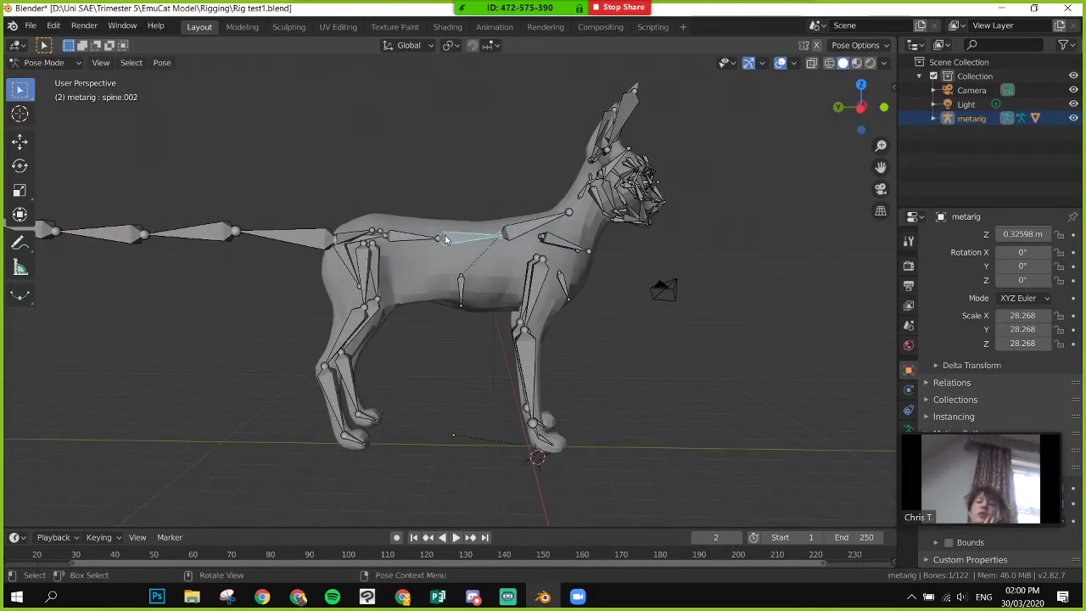
left_click(407, 234)
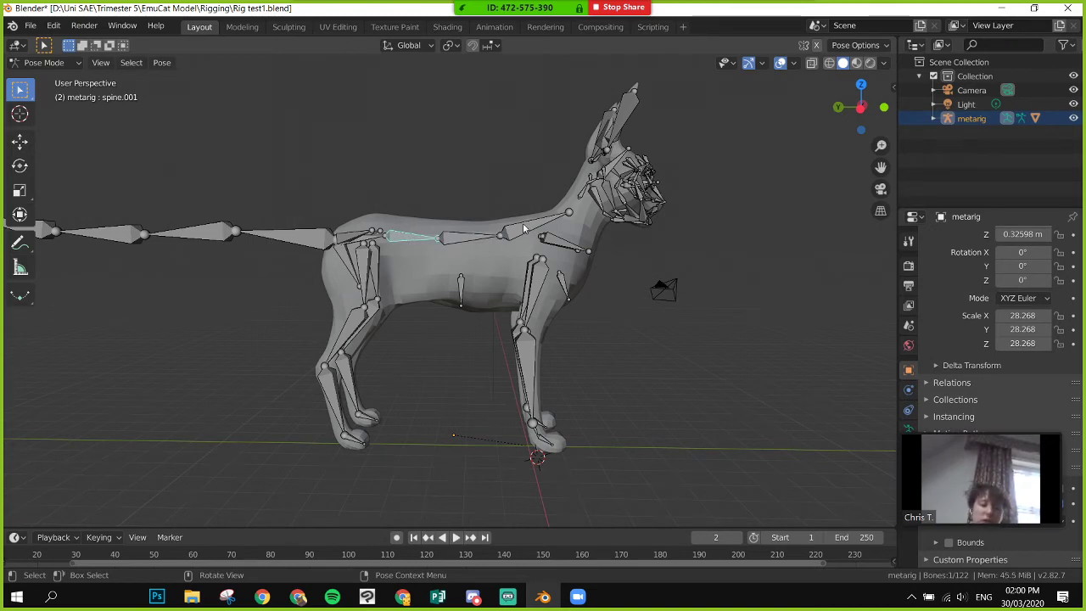
left_click(522, 331)
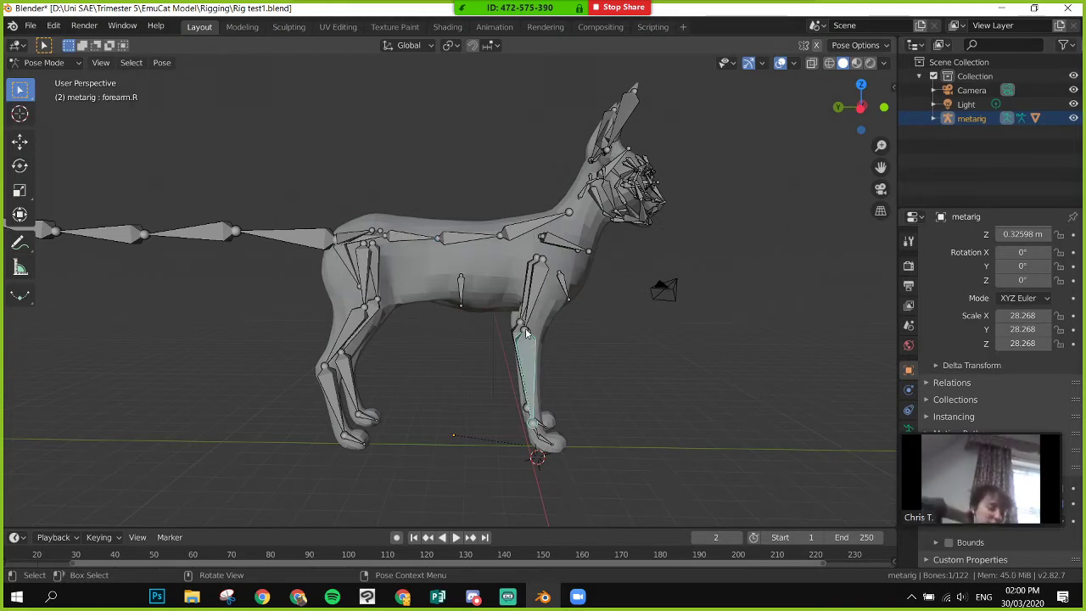
- Examine the face bones up close from the front and select the nose.001 bone along the muzzle
middle_click_drag(522, 331, 606, 328)
scroll(516, 255, "up", 4)
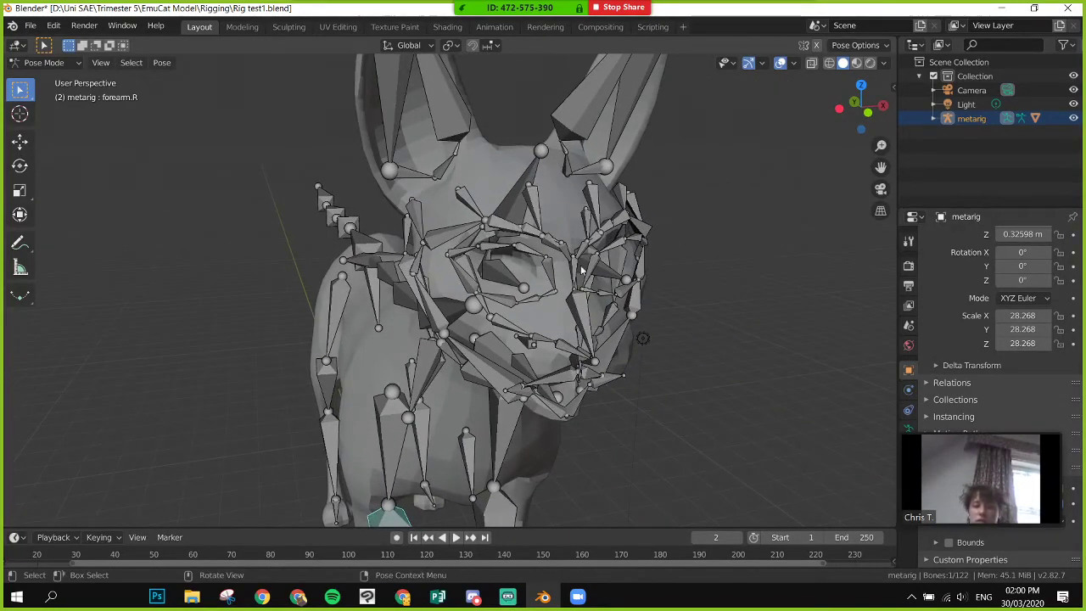
scroll(591, 281, "up", 3)
scroll(597, 285, "down", 2)
left_click(577, 311)
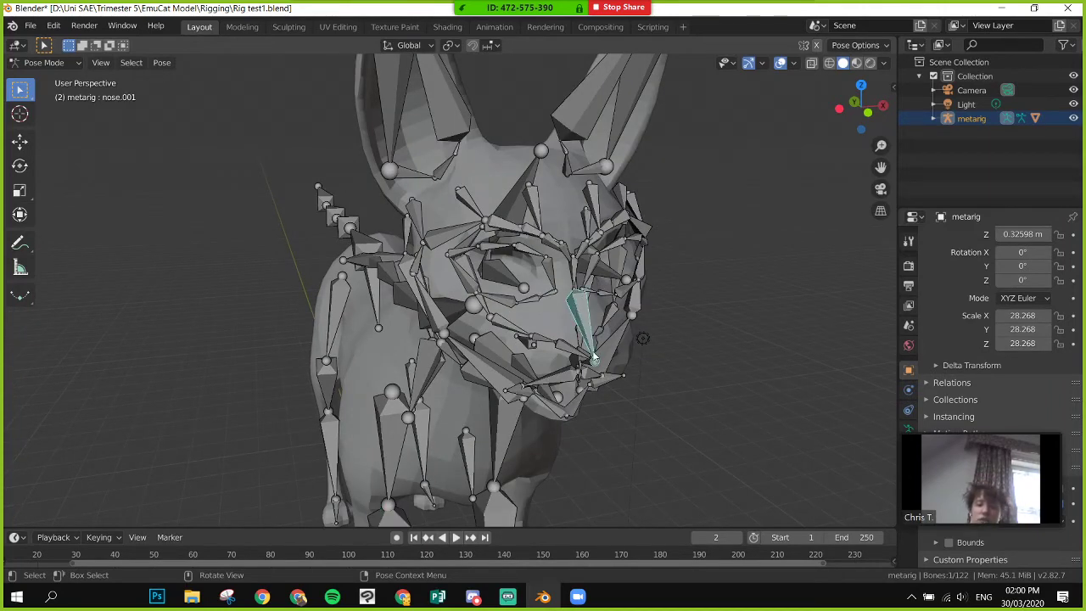
left_click(593, 363)
- Test-rotate the ear.R.002 bone with both normal and trackball rotation, and undo back to the nose.001 selection
left_click(448, 124)
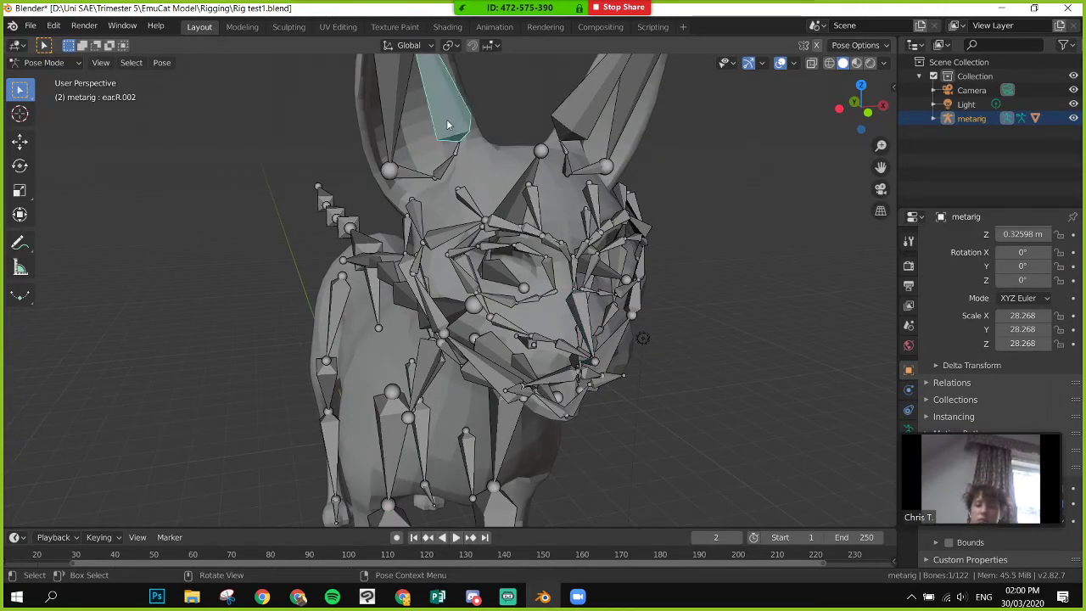
scroll(469, 131, "down", 2)
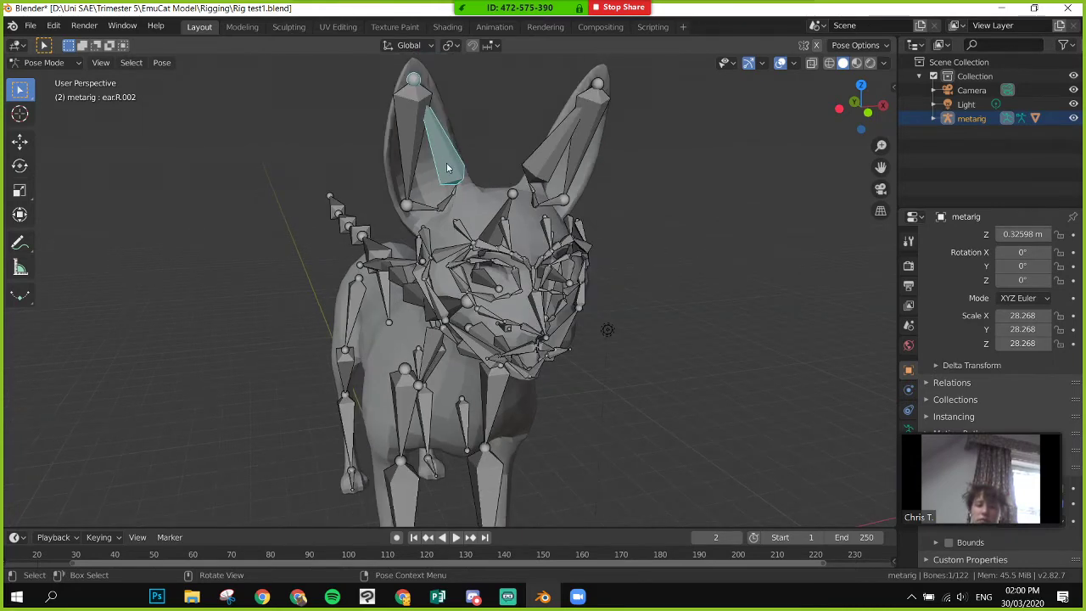
key("r")
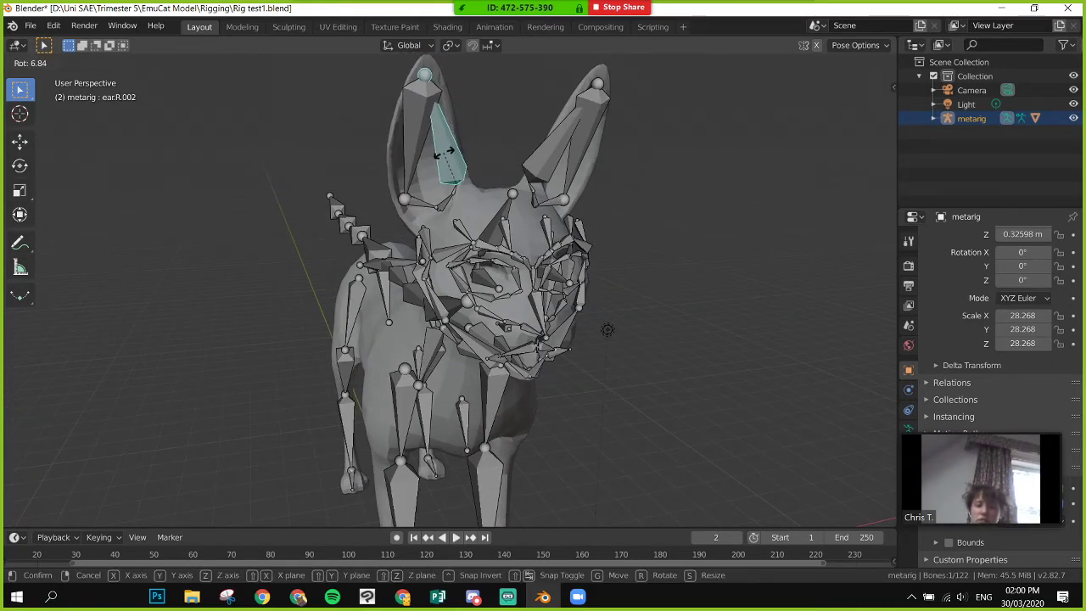
key("r")
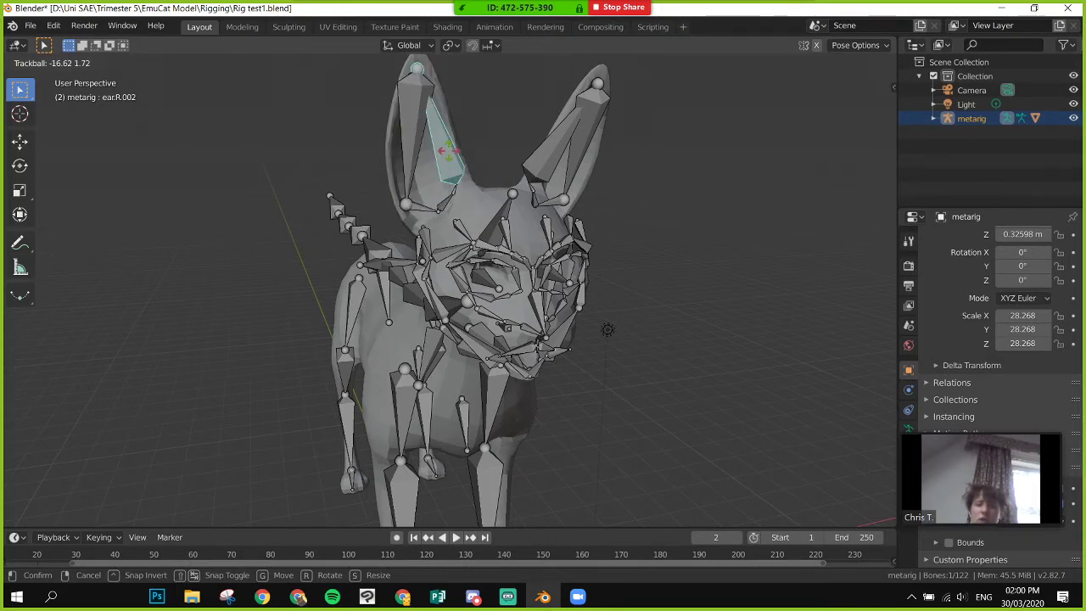
key("r")
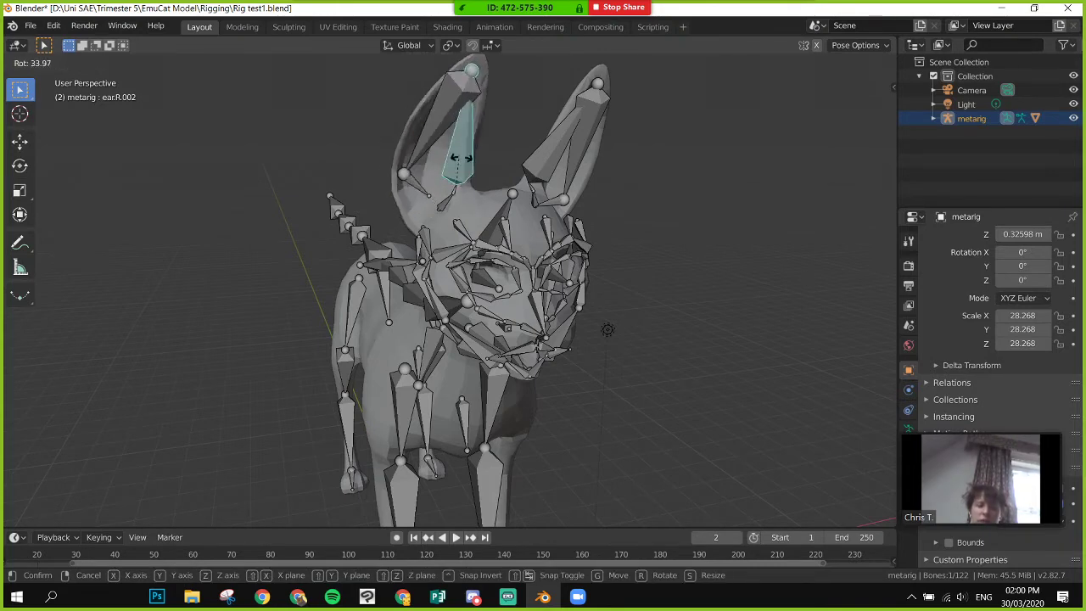
key("r")
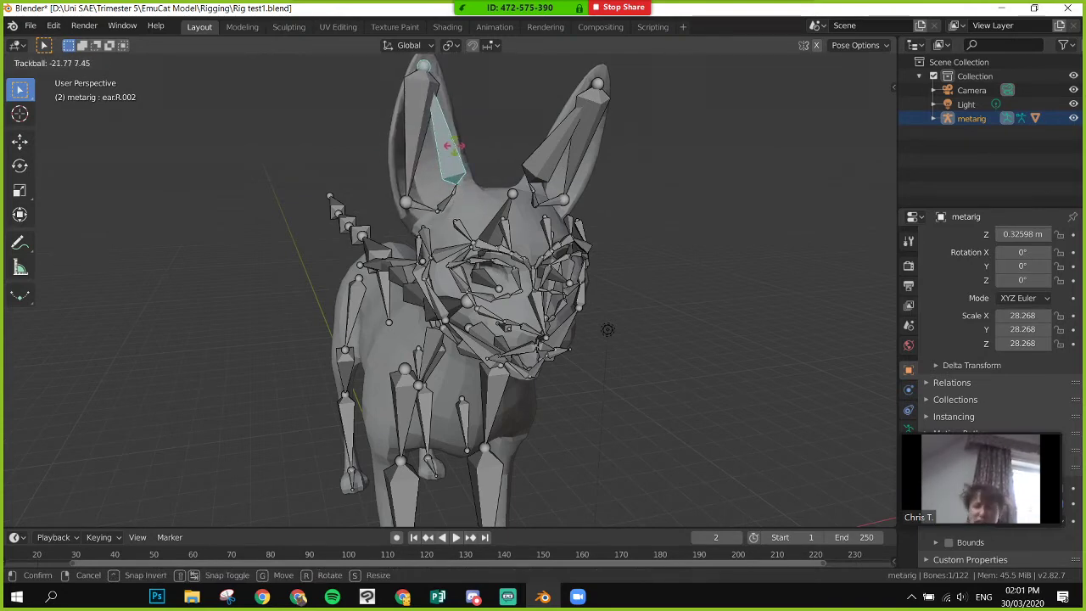
left_click(539, 162)
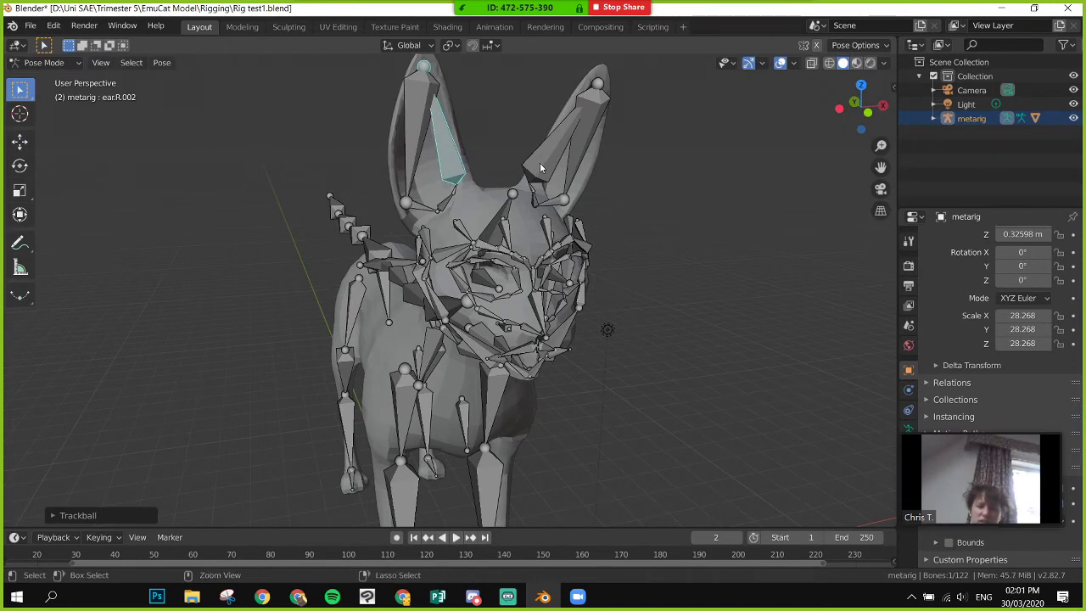
key("ctrl+z")
key("ctrl+z")
key("ctrl+z")
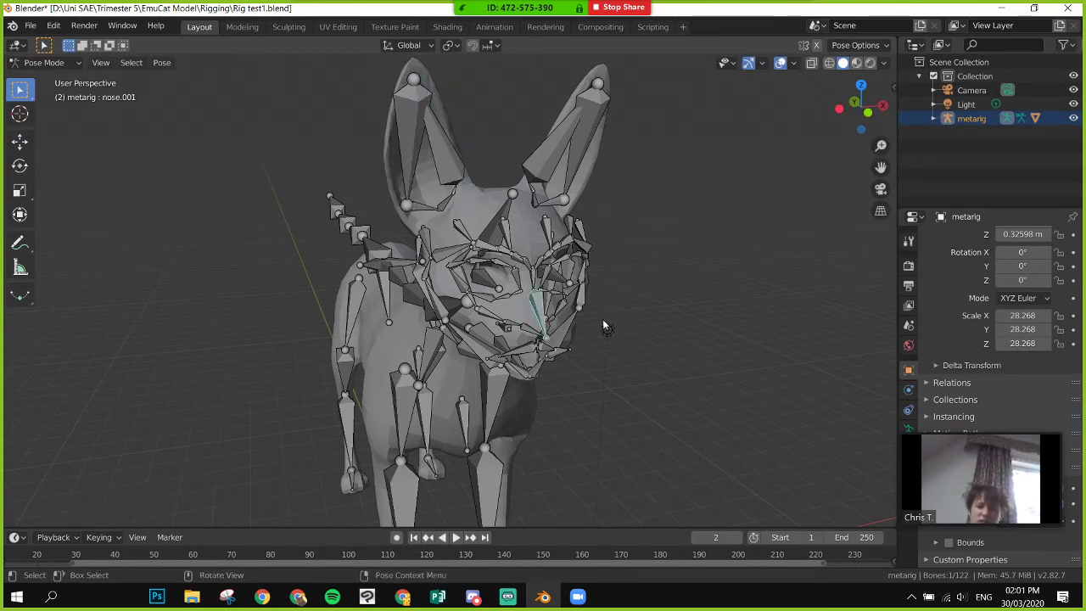
- Test-rotate the nose.001 bone and the lip.T.R bone in turn, and revert both rotations
key("r")
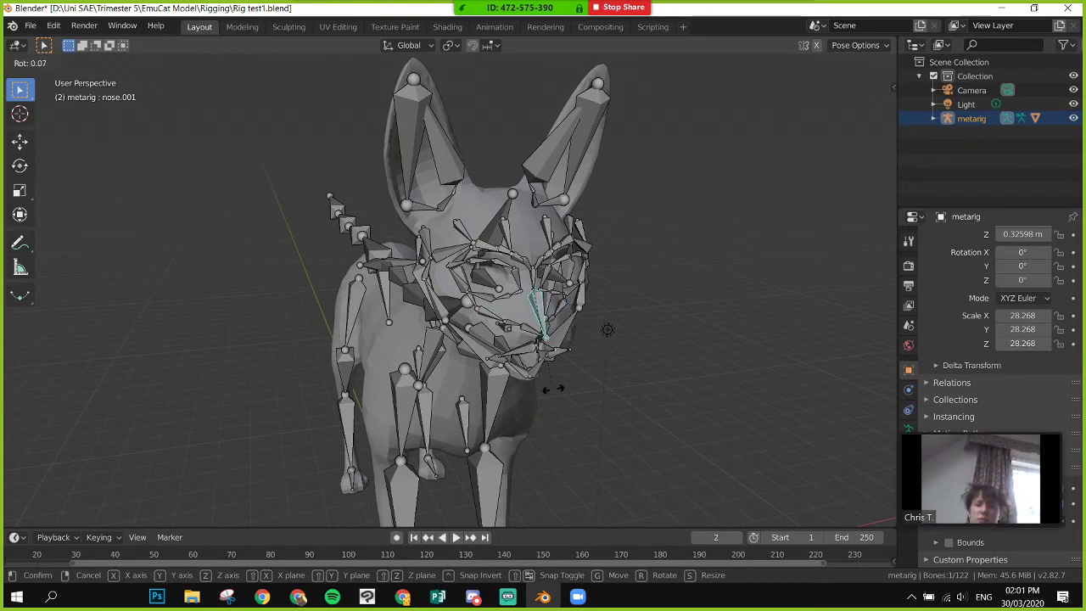
left_click(542, 318)
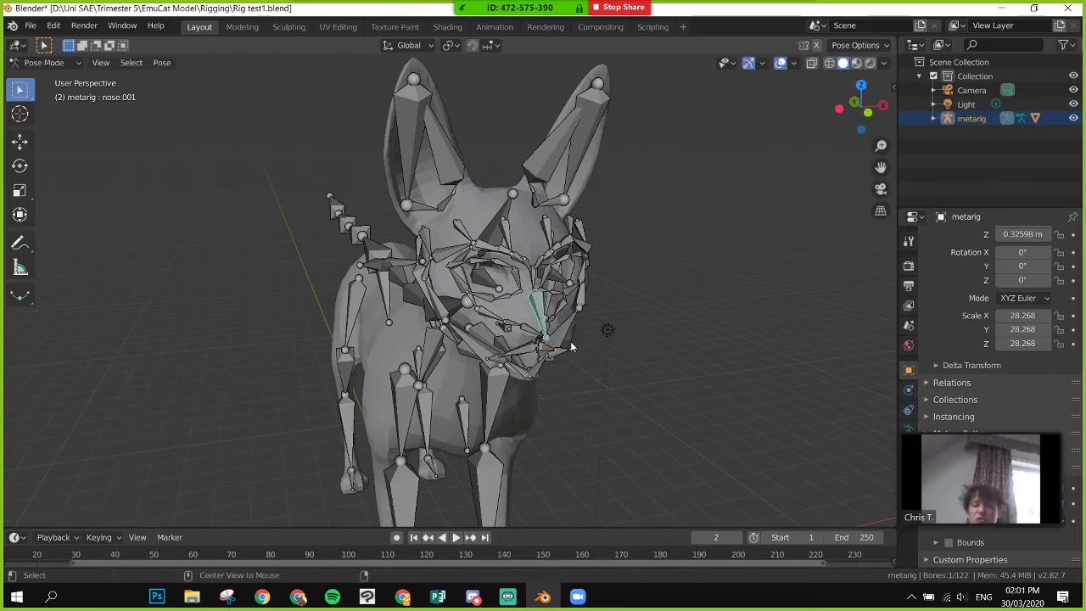
scroll(553, 374, "up", 4)
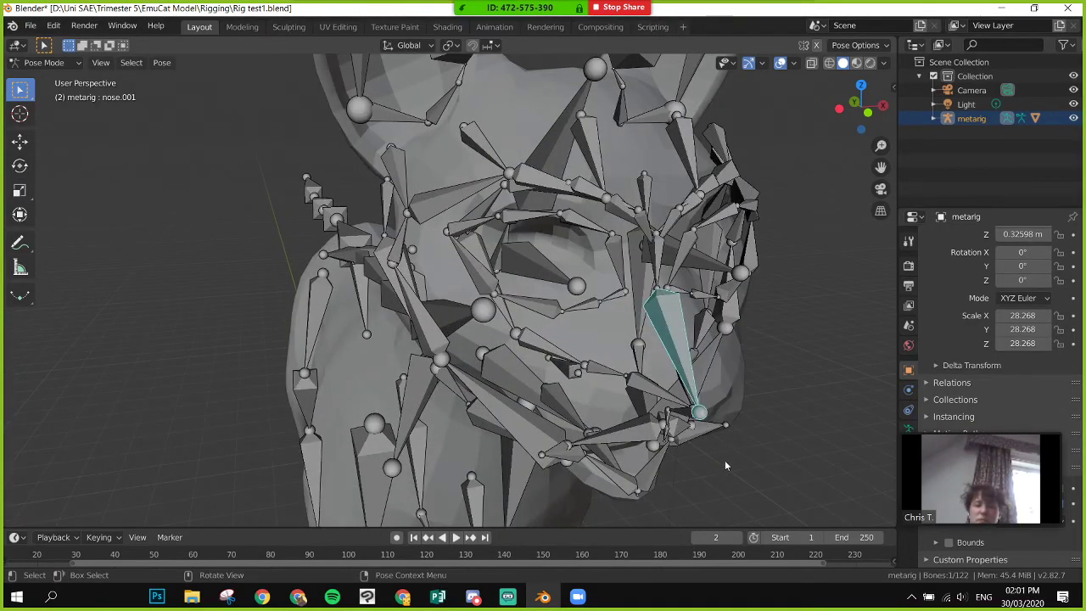
middle_click_drag(725, 459, 629, 338)
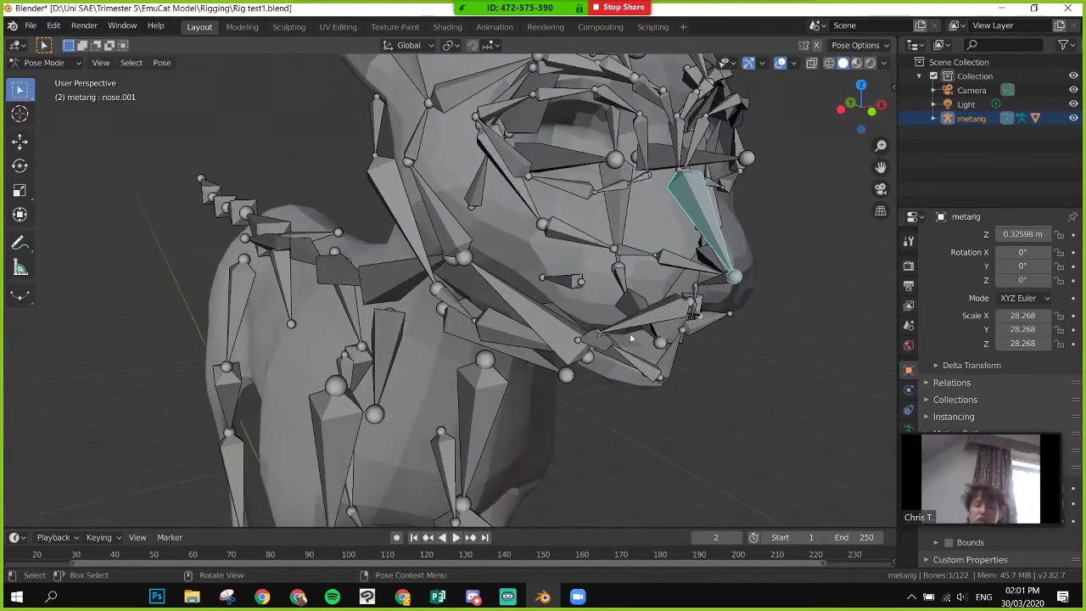
left_click(643, 328)
key("r")
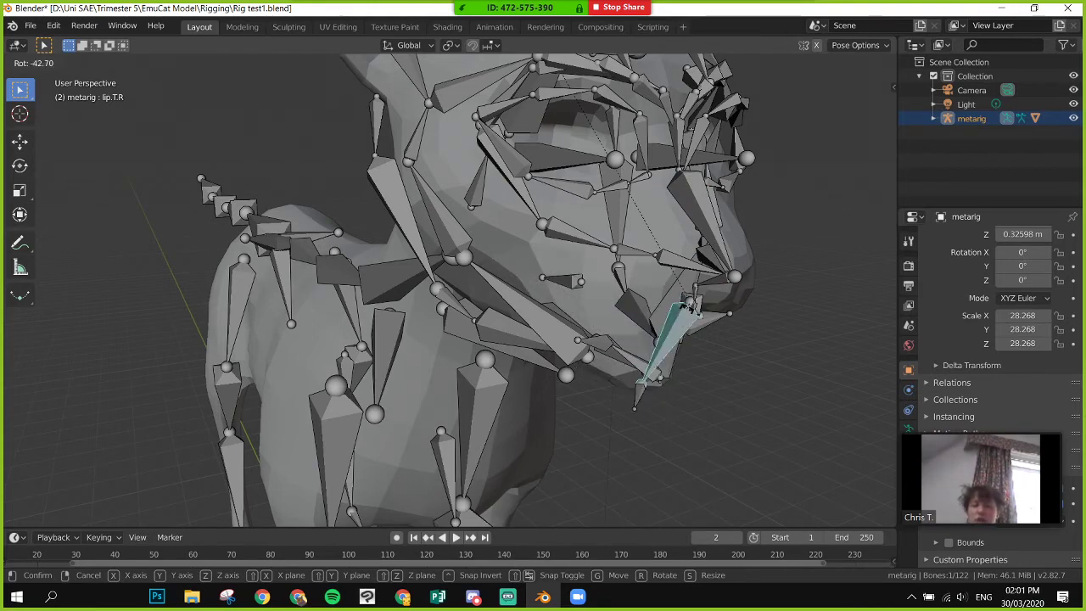
left_click(655, 318)
middle_click_drag(655, 318, 685, 332)
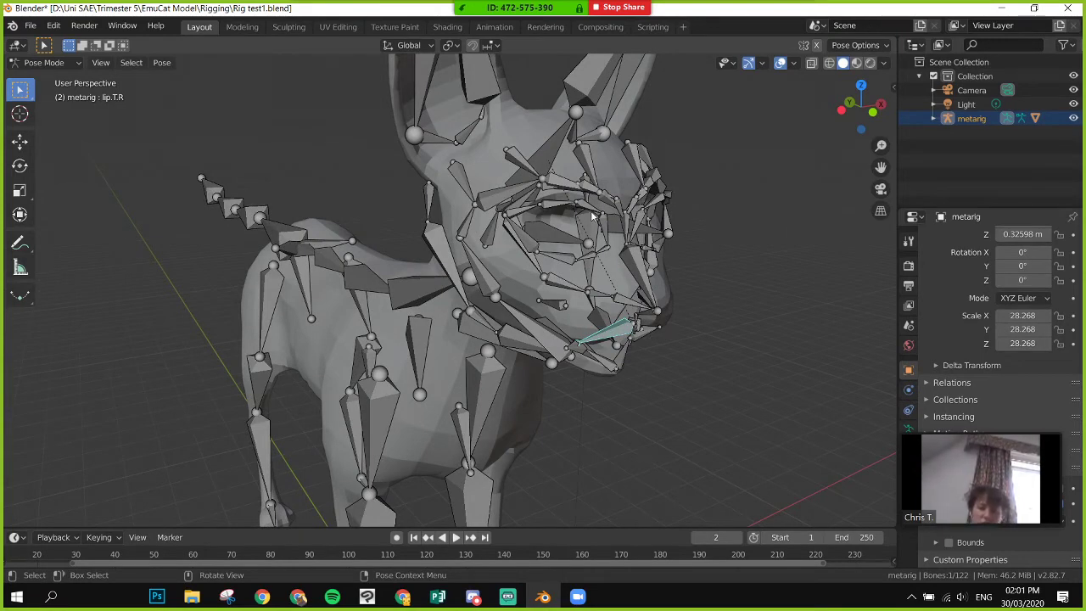
- Test-rotate the upper eyelid bone lid.T.R.001, and revert the rotation
left_click(631, 261)
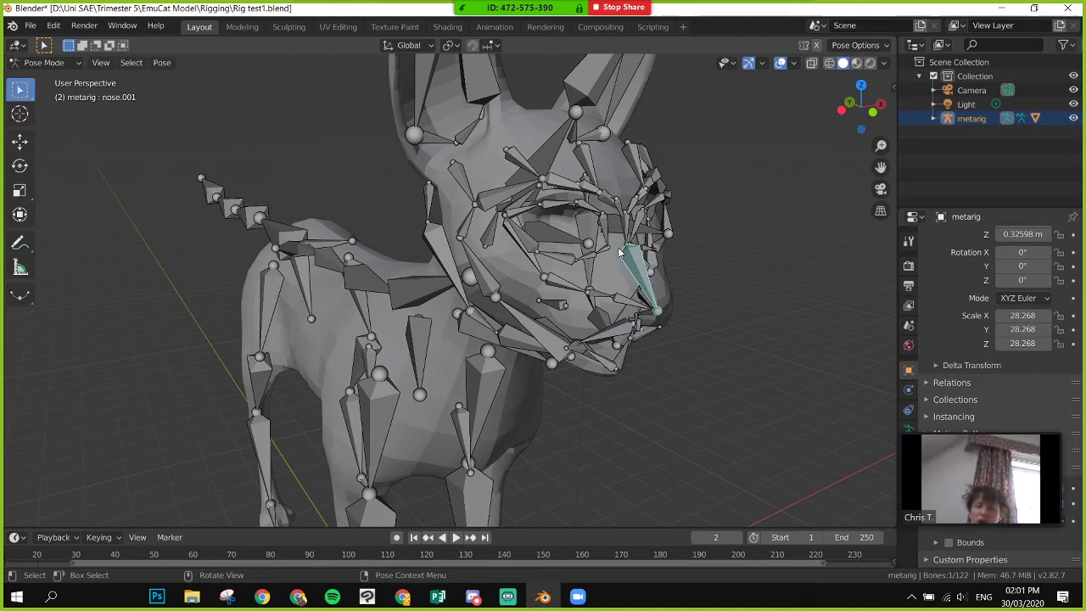
left_click(555, 207)
key("r")
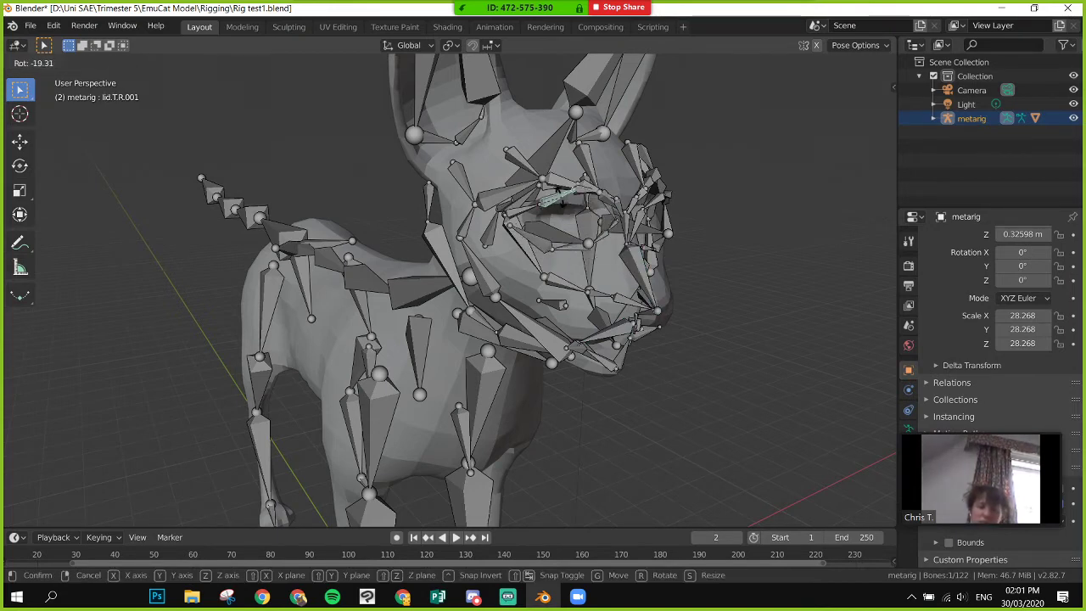
right_click(575, 252)
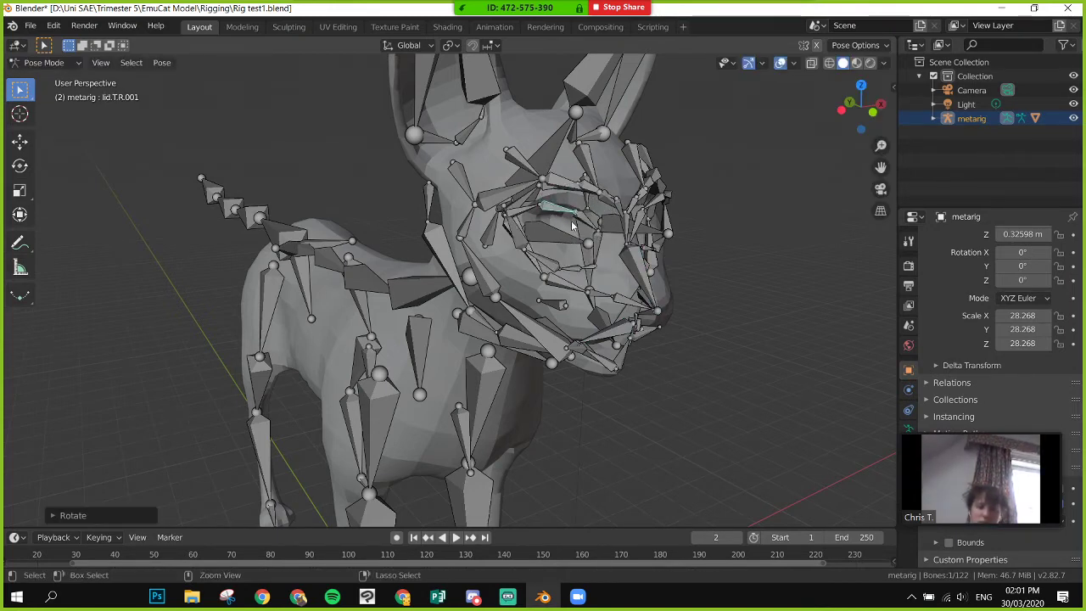
- Test-rotate the eyebrow bone brow.T.R.001, and cancel the rotation
left_click(500, 194)
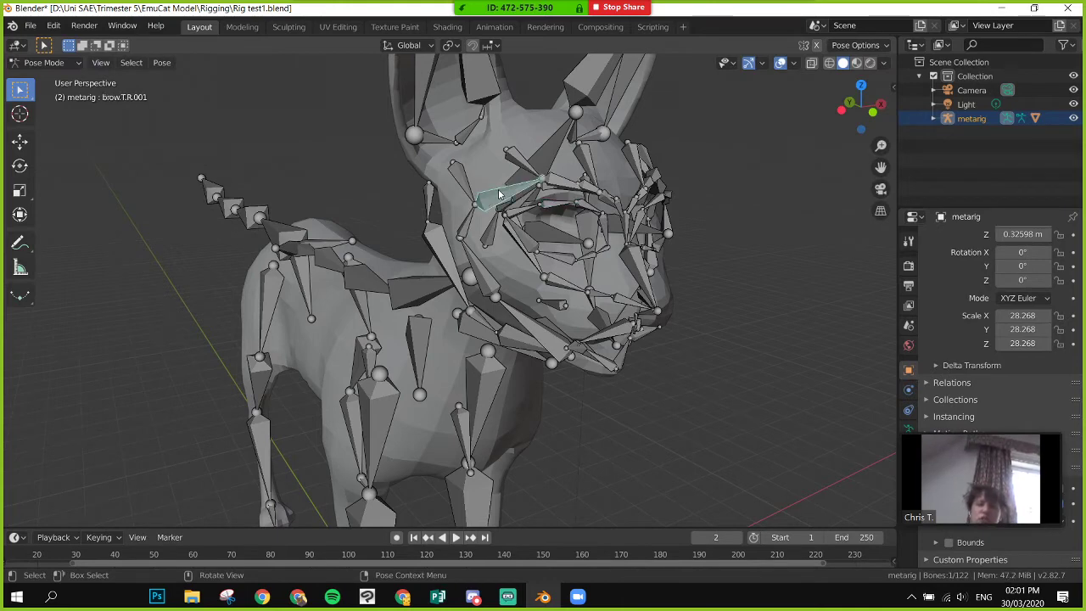
key("r")
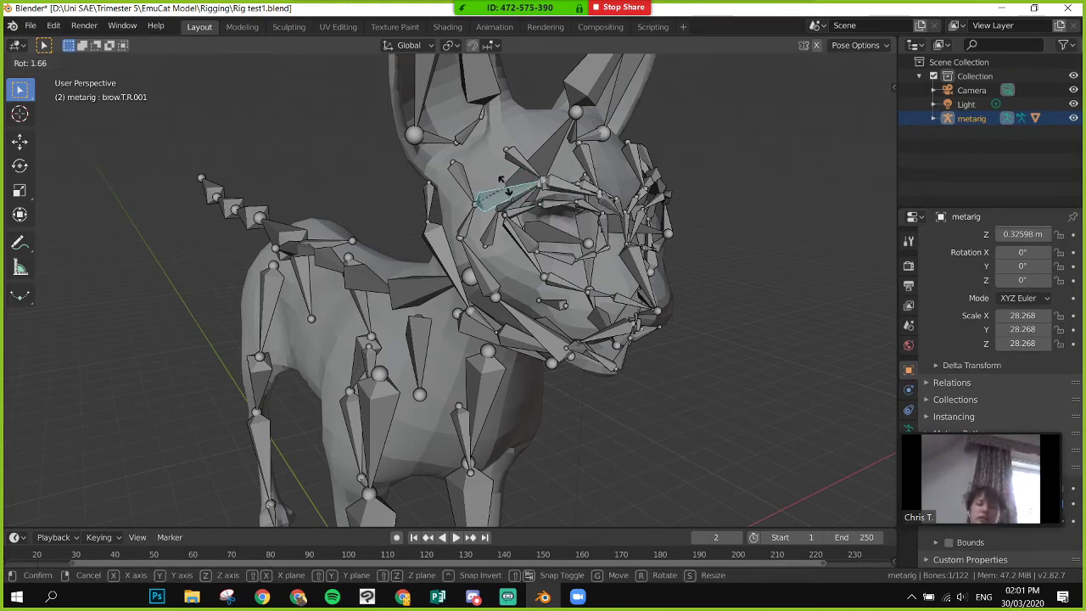
right_click(547, 211)
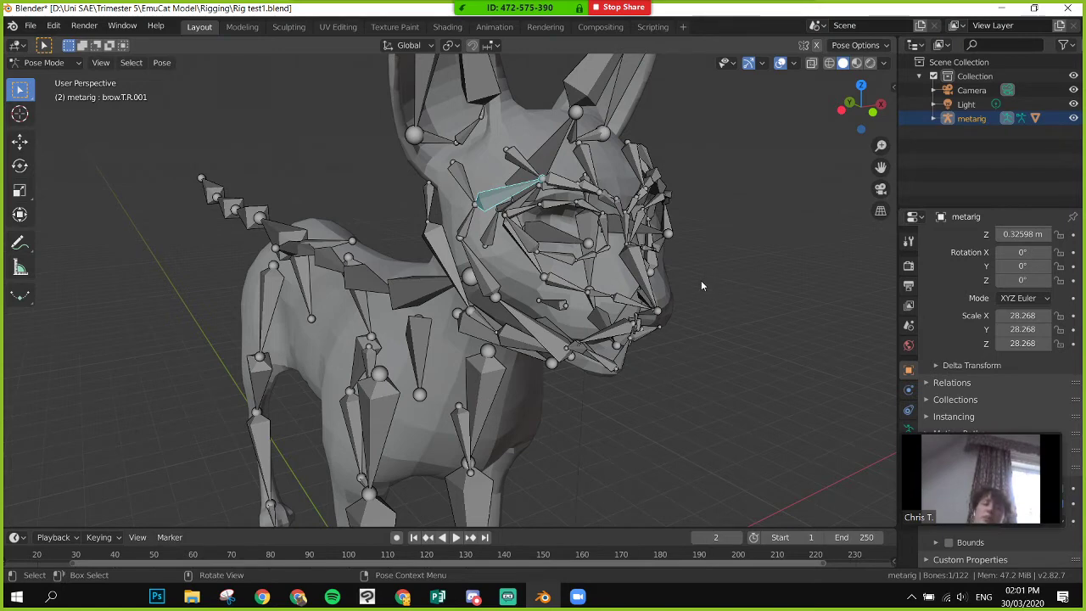
- Open the earlier file Rig test.blend from the Rigging folder, discarding the changes to the current file
scroll(700, 285, "down", 5)
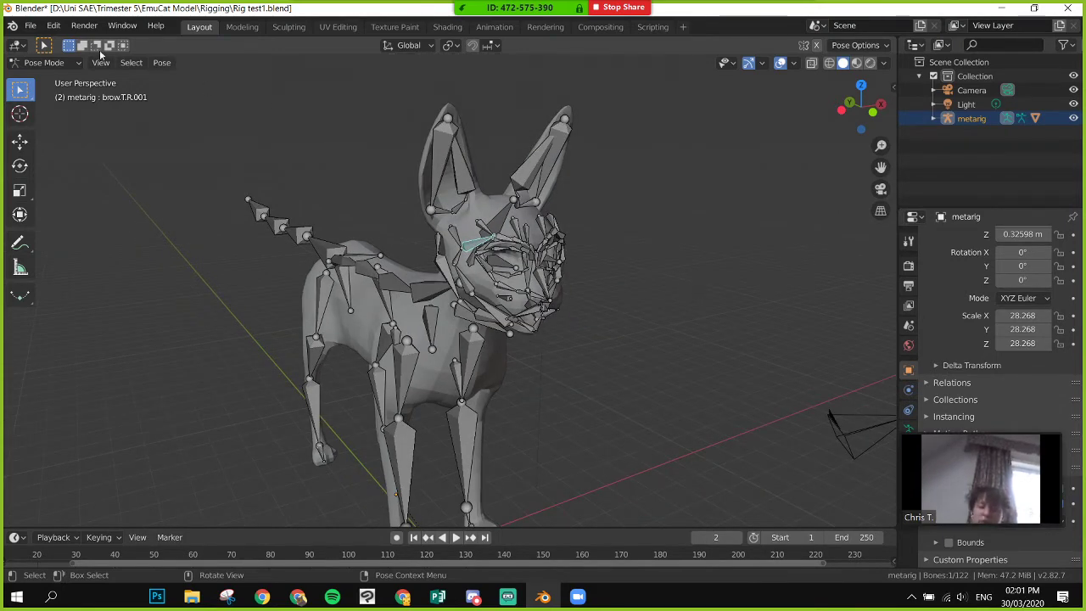
left_click(30, 26)
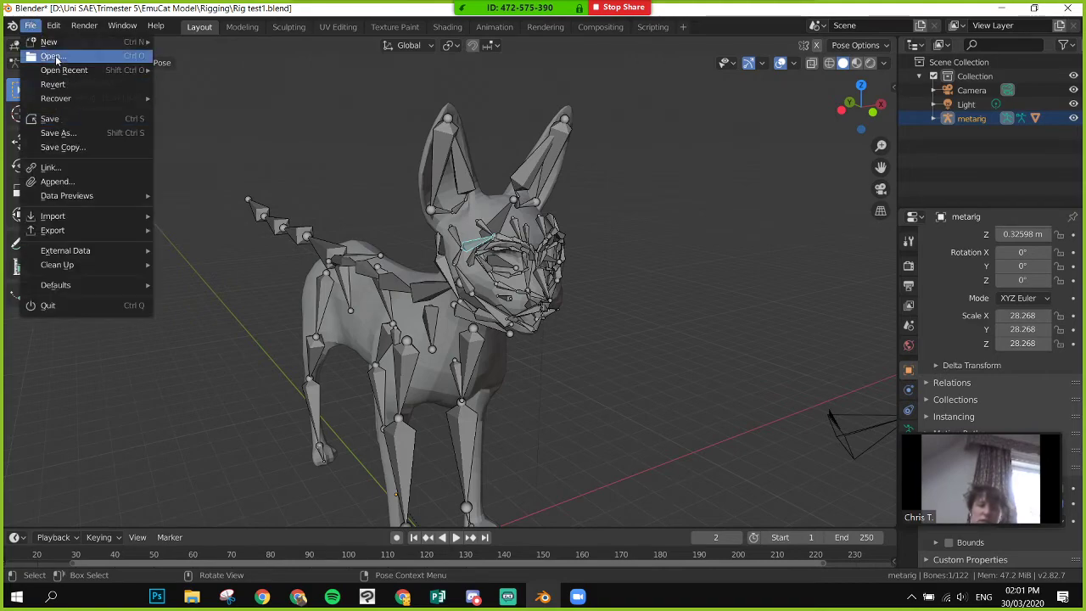
left_click(52, 56)
left_click(581, 318)
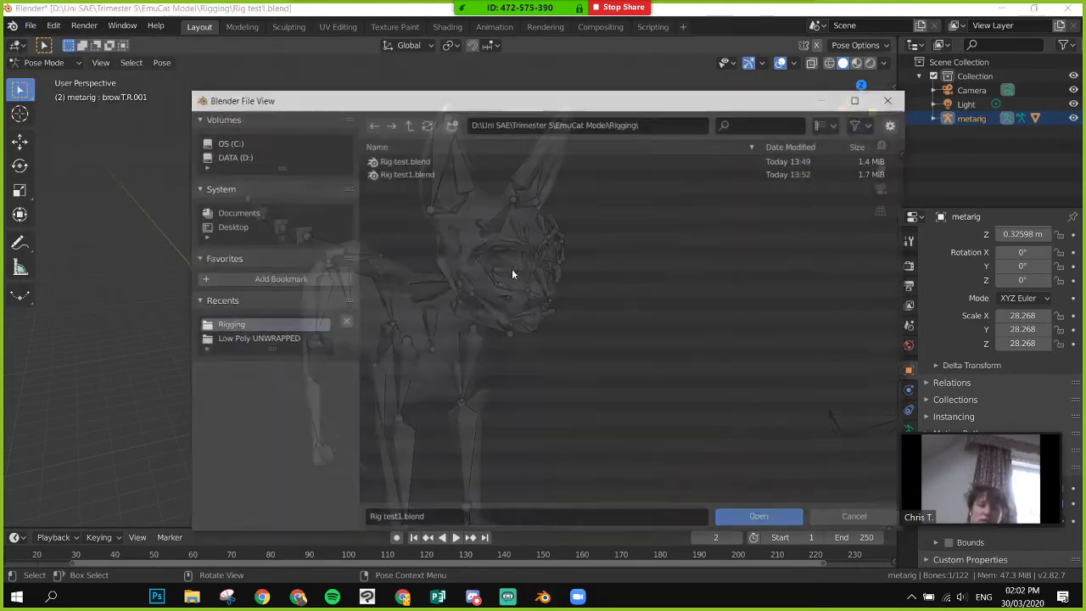
double_click(411, 160)
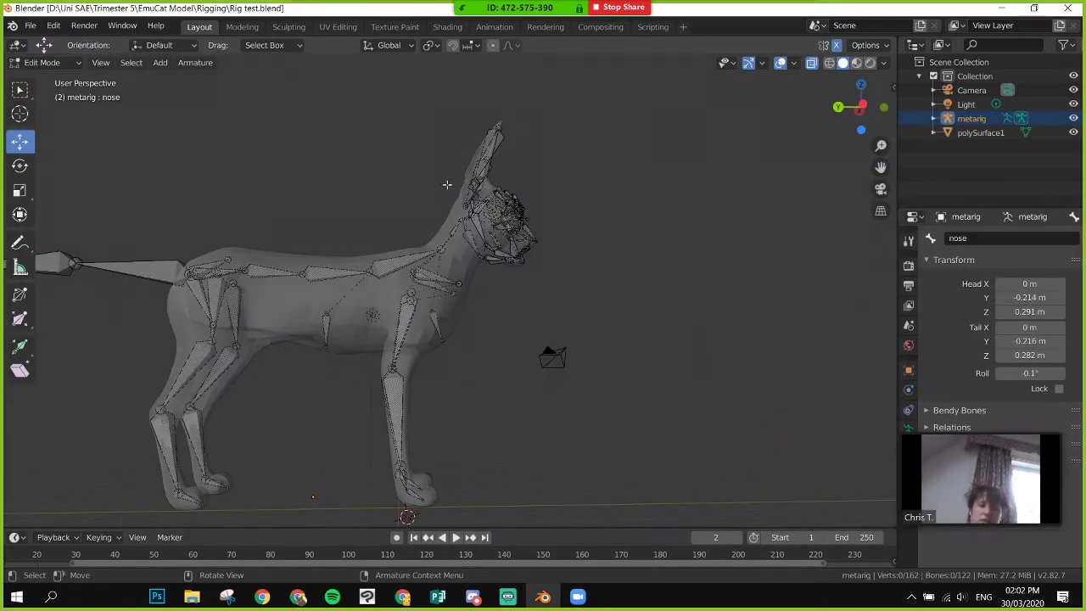
- Move the elbow joint at the tail of upper_arm.R forward along Y to about -0.0858 m
middle_click_drag(316, 217, 340, 194)
left_click(326, 287)
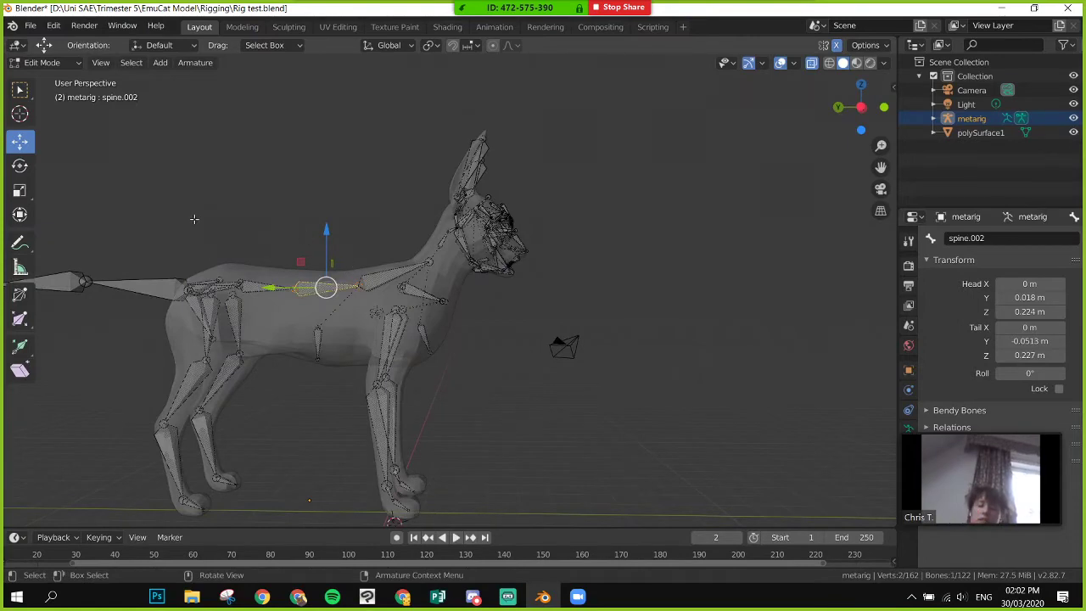
middle_click_drag(194, 220, 374, 200)
scroll(469, 208, "up", 3)
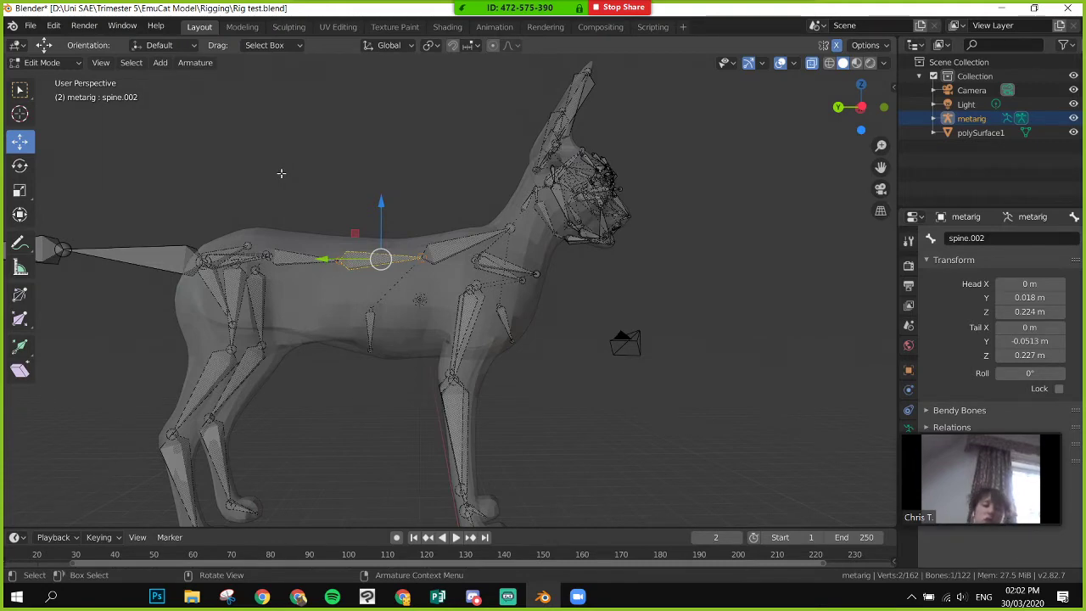
scroll(280, 173, "up", 4)
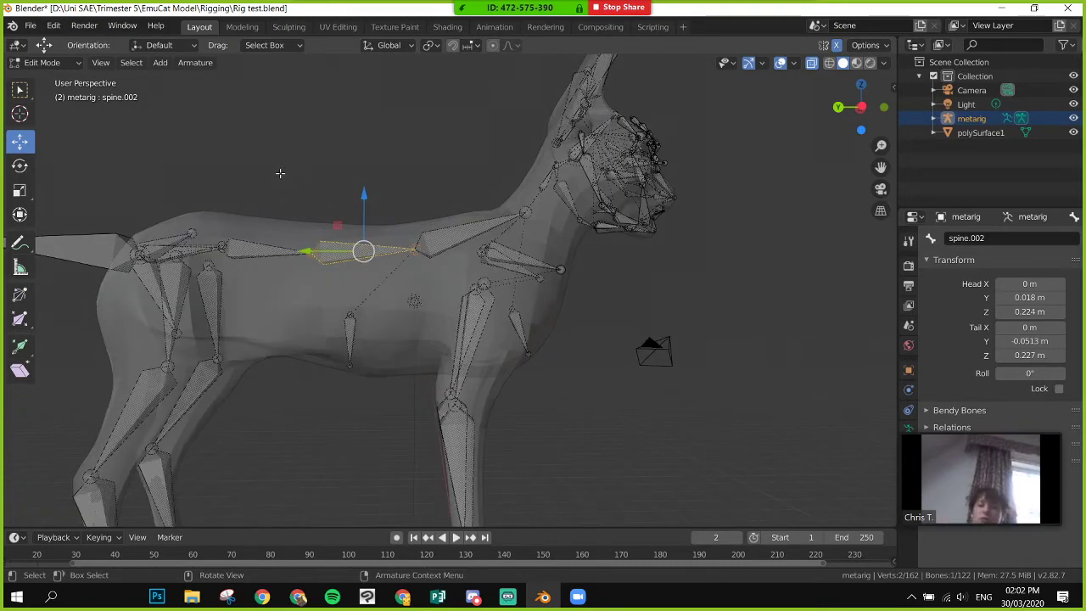
middle_click_drag(320, 177, 412, 174, "shift")
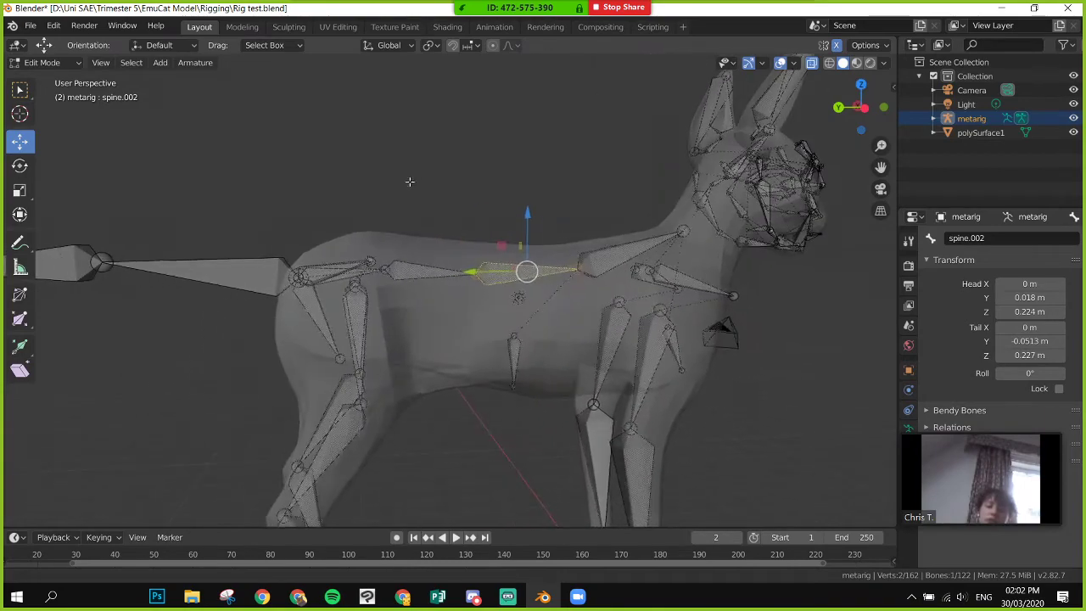
left_click(632, 436)
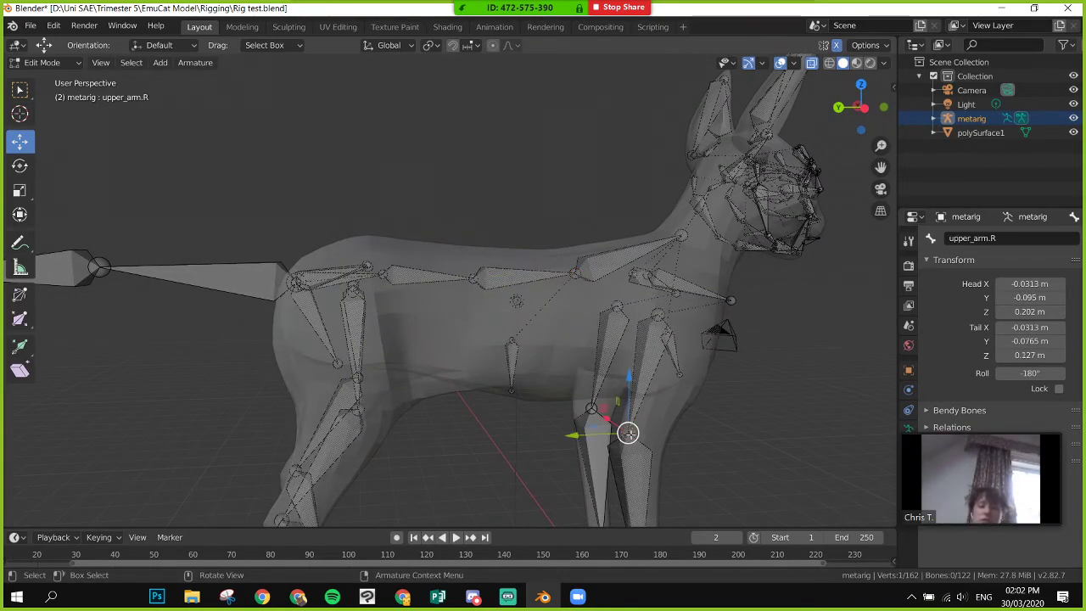
scroll(627, 434, "up", 3)
middle_click_drag(593, 407, 511, 348, "shift")
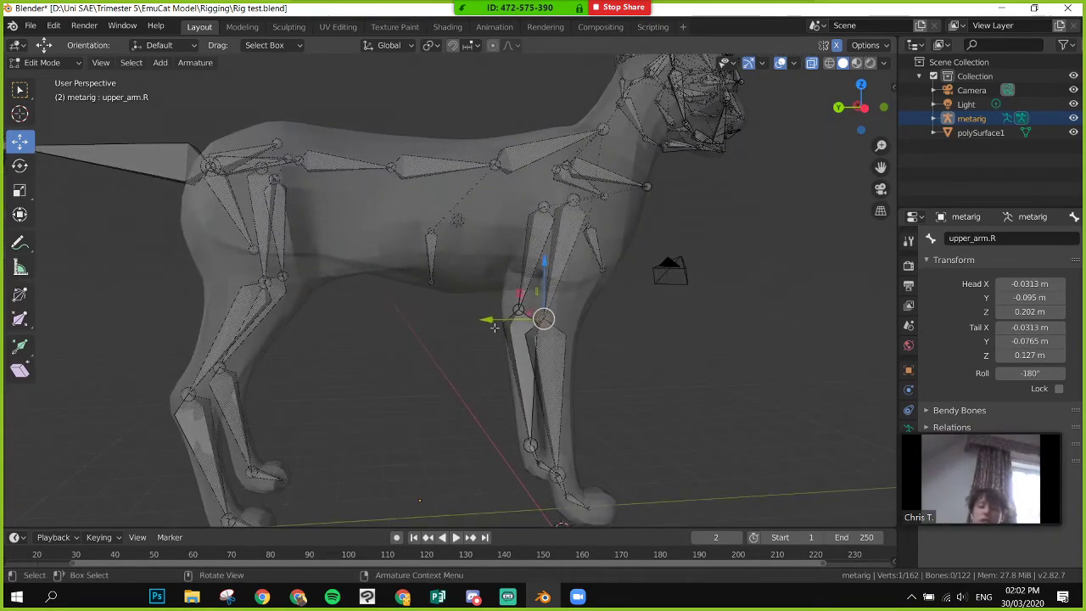
left_click_drag(487, 320, 508, 321)
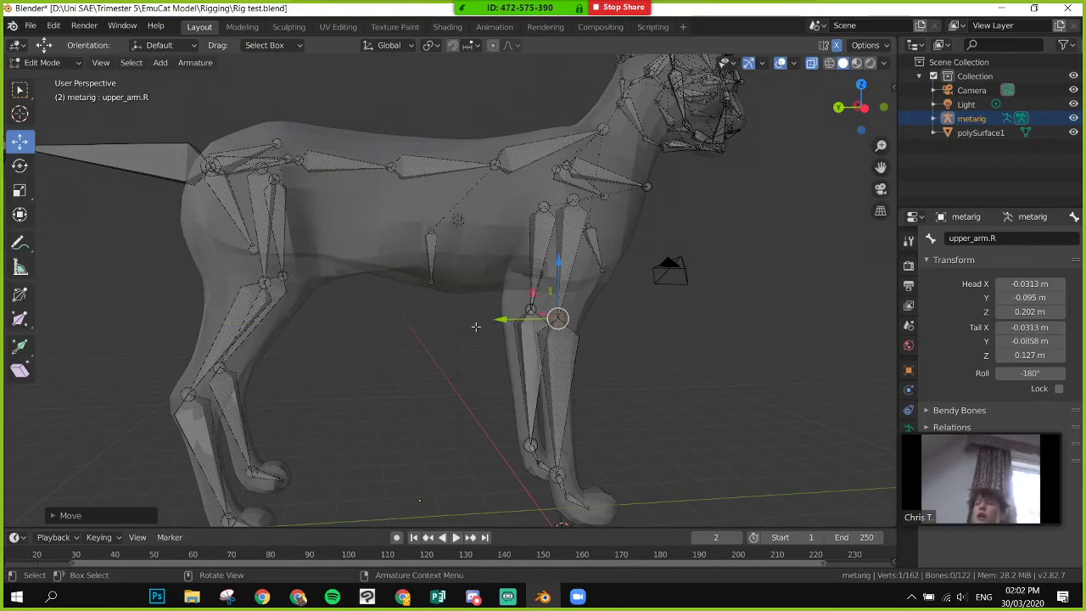
- Select spine.003 and the two spine bones behind it, lower them about 0.009 m, and shift them about 0.0085 m toward the tail
middle_click_drag(436, 341, 374, 297)
left_click(459, 131)
left_click(350, 135, "ctrl")
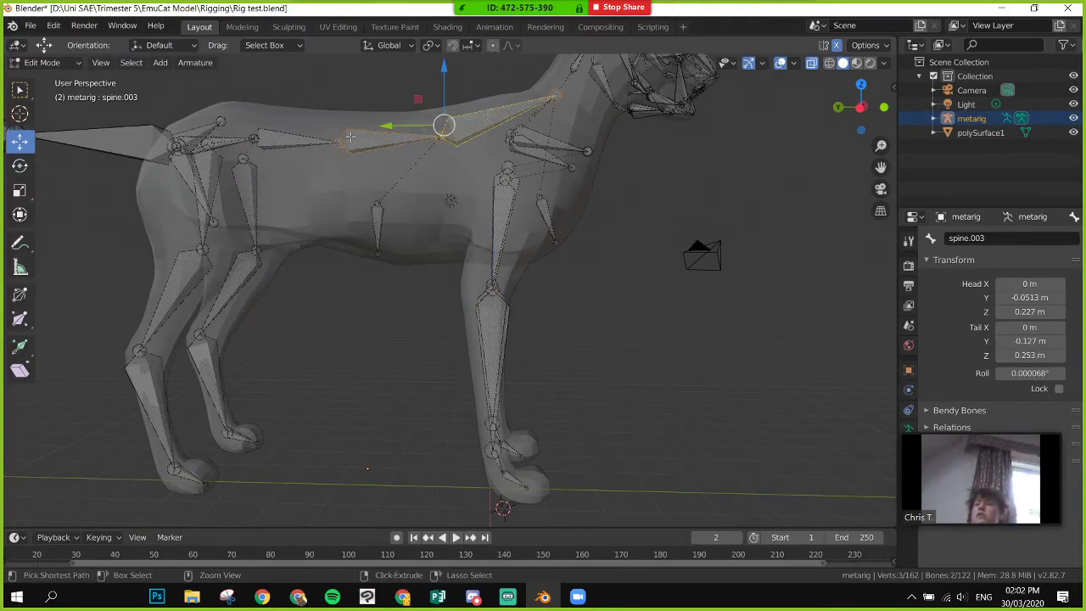
left_click(275, 137, "ctrl")
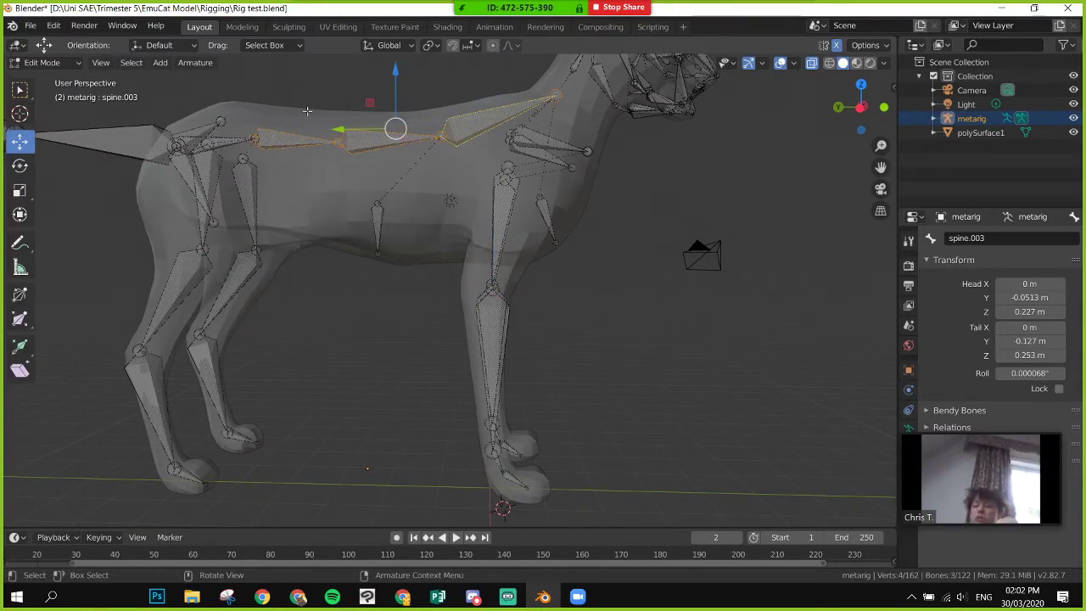
key("g")
key("z")
left_click(393, 93)
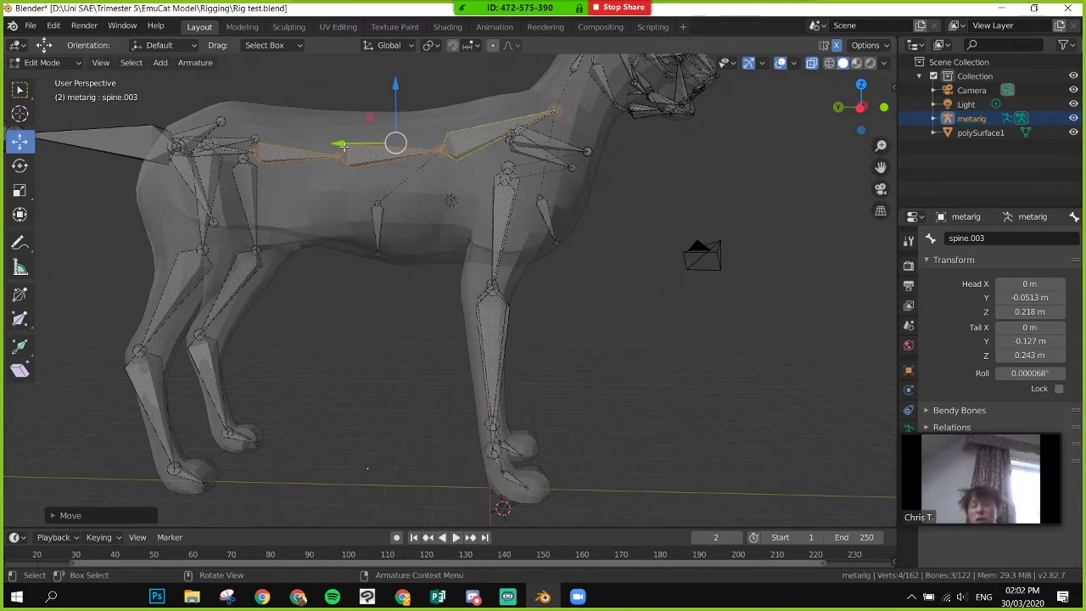
key("g")
key("y")
left_click(308, 157)
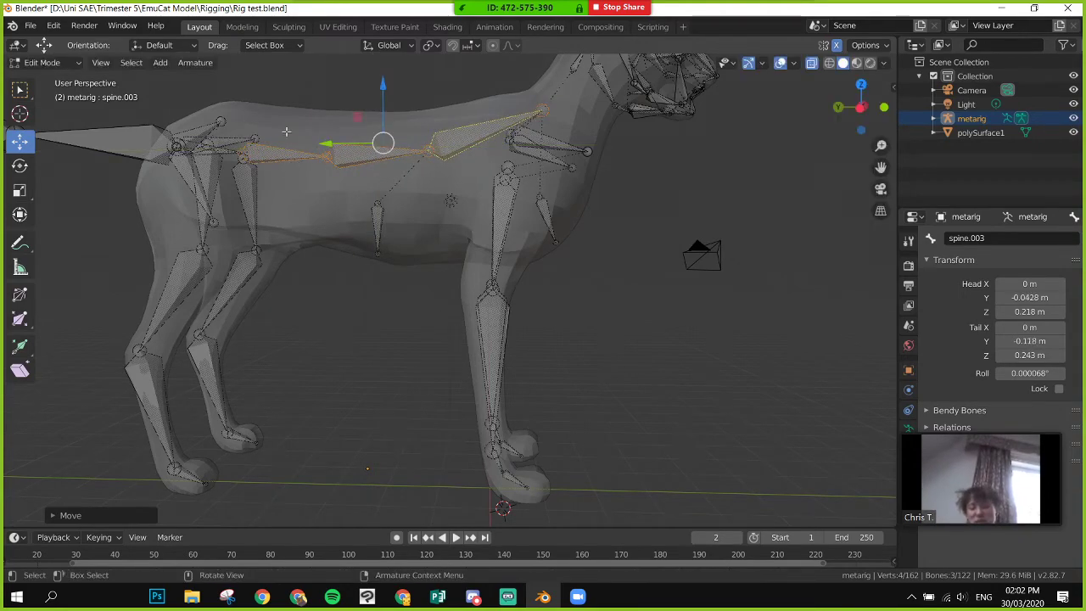
- Reposition the tail joint of spine.003 at the neck base to about Y -0.112 m and Z 0.239 m, and clear the selection
middle_click_drag(285, 131, 496, 155)
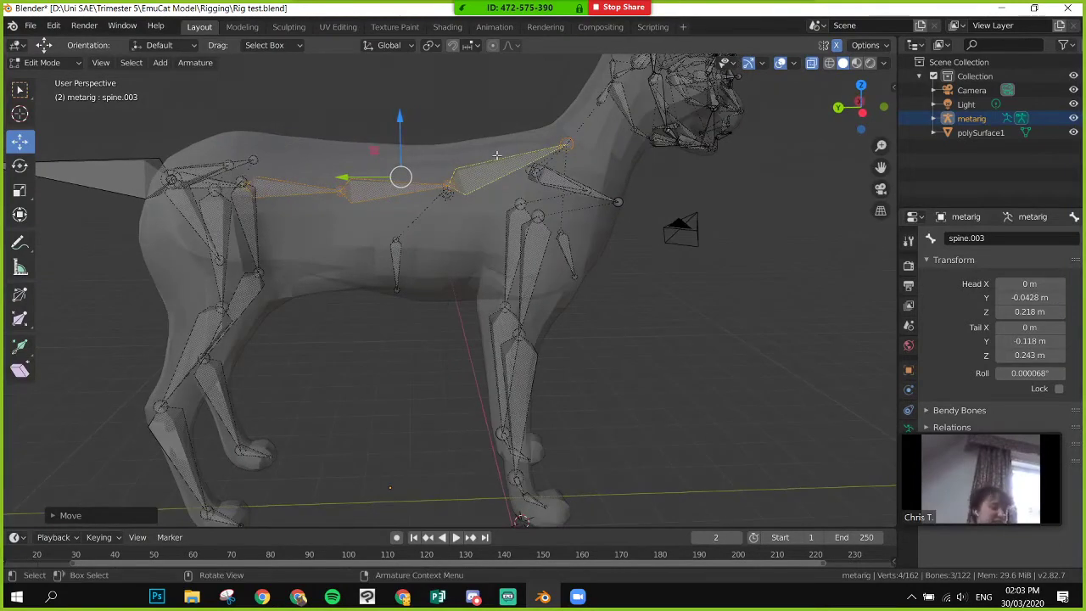
left_click(562, 151)
key("g")
key("y")
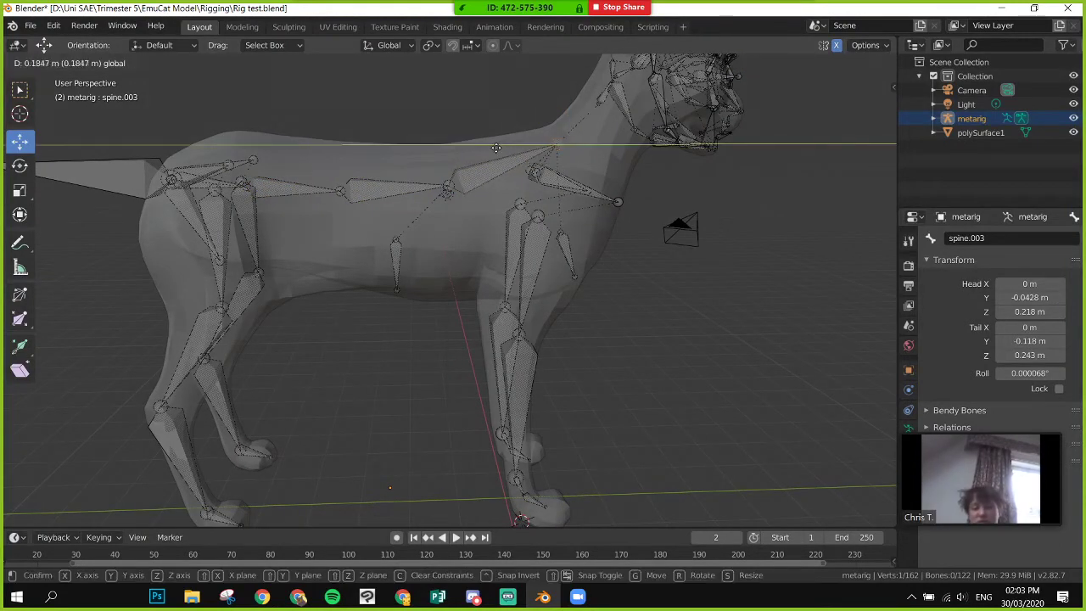
left_click(499, 150)
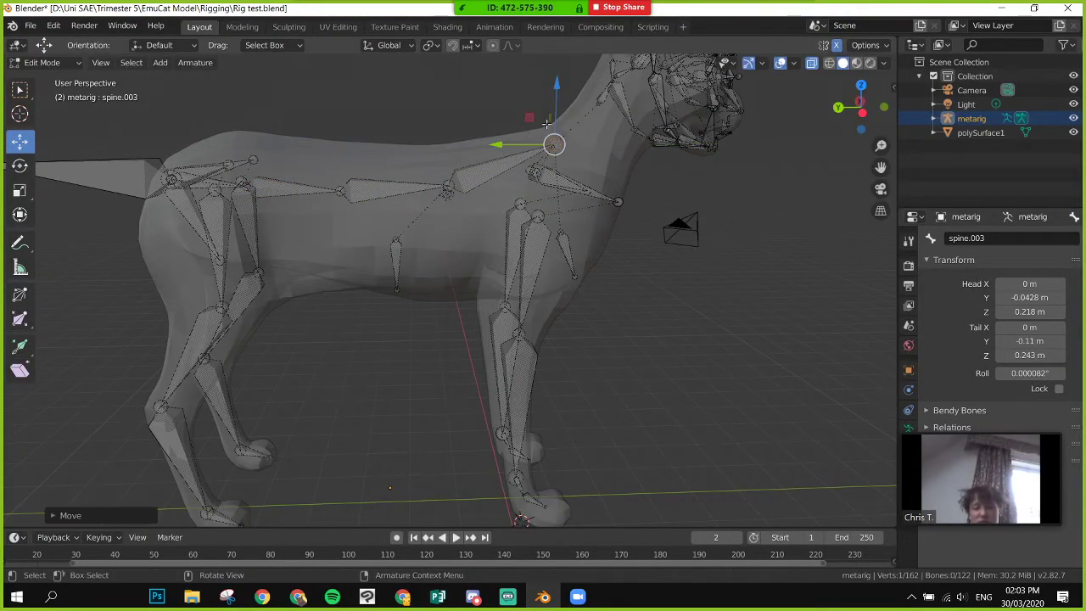
left_click_drag(560, 86, 560, 93)
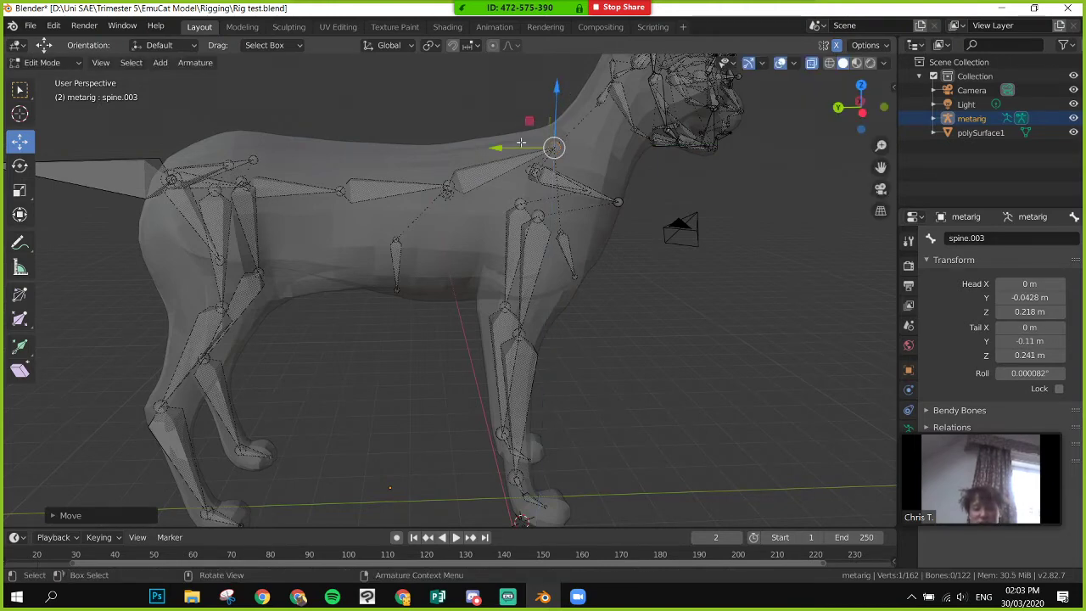
left_click_drag(519, 148, 523, 148)
left_click_drag(562, 87, 562, 91)
middle_click_drag(563, 90, 507, 144)
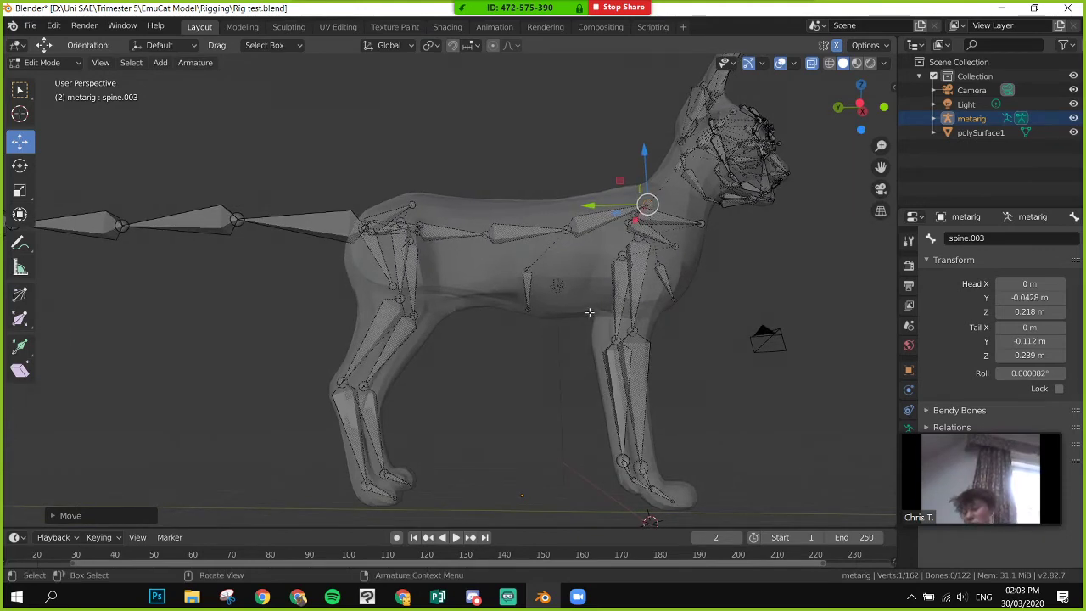
left_click(530, 346)
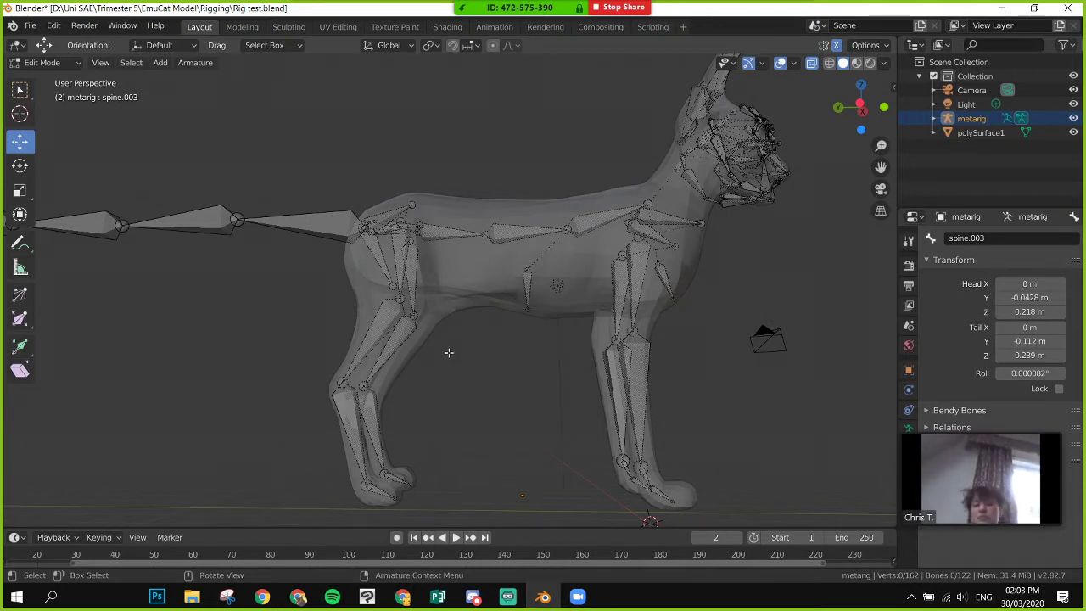
- Save the adjusted rig as a new file named Rig testadjusted.blend in the Rigging folder
scroll(448, 352, "up", 1)
scroll(447, 352, "down", 1)
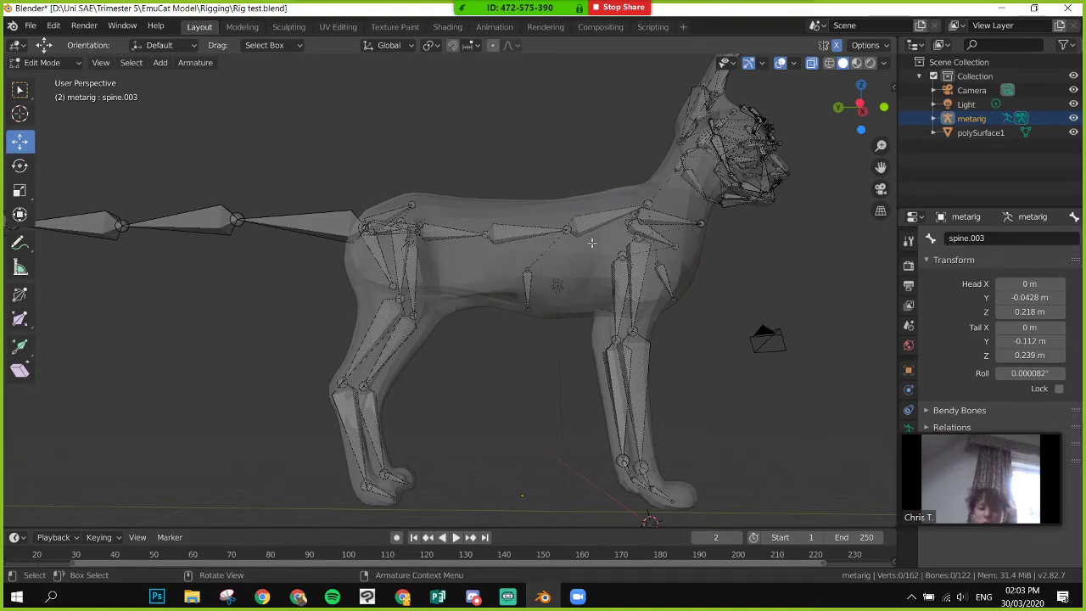
middle_click_drag(588, 244, 484, 288)
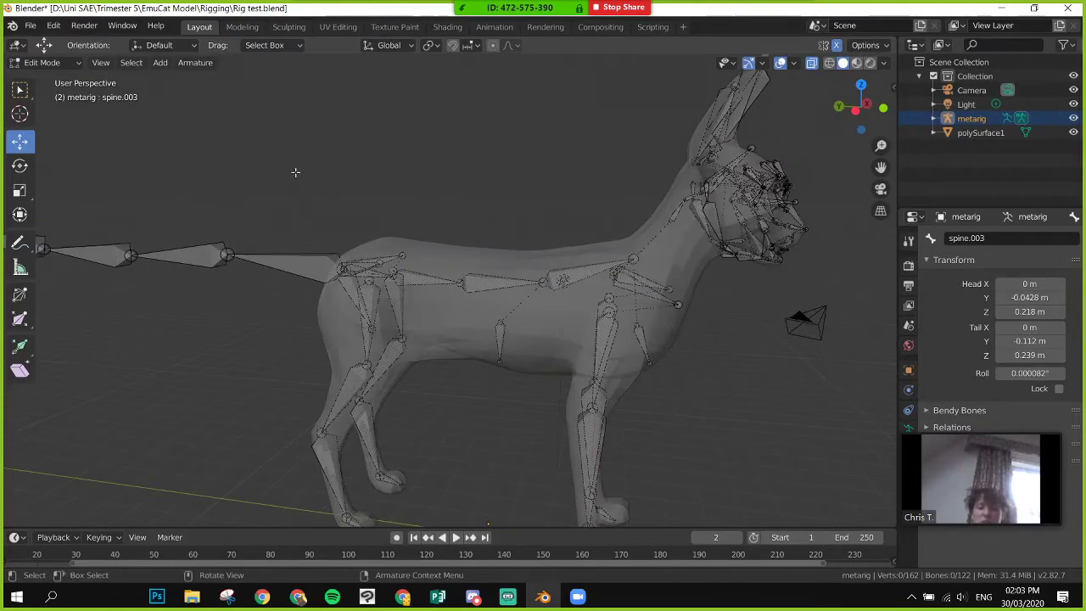
left_click(30, 26)
left_click(64, 131)
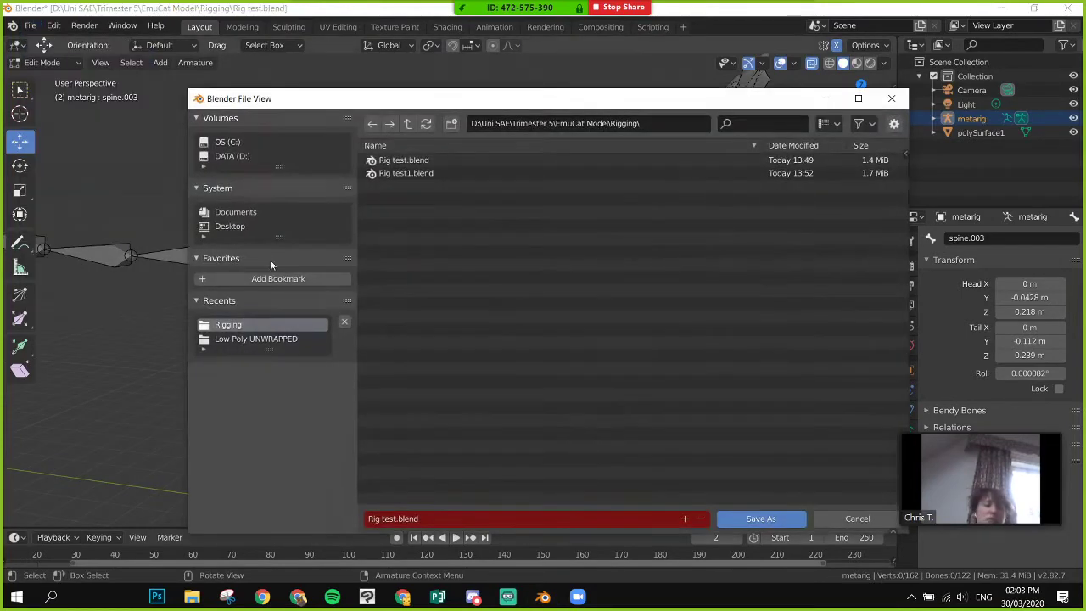
left_click(396, 521)
left_click(395, 518)
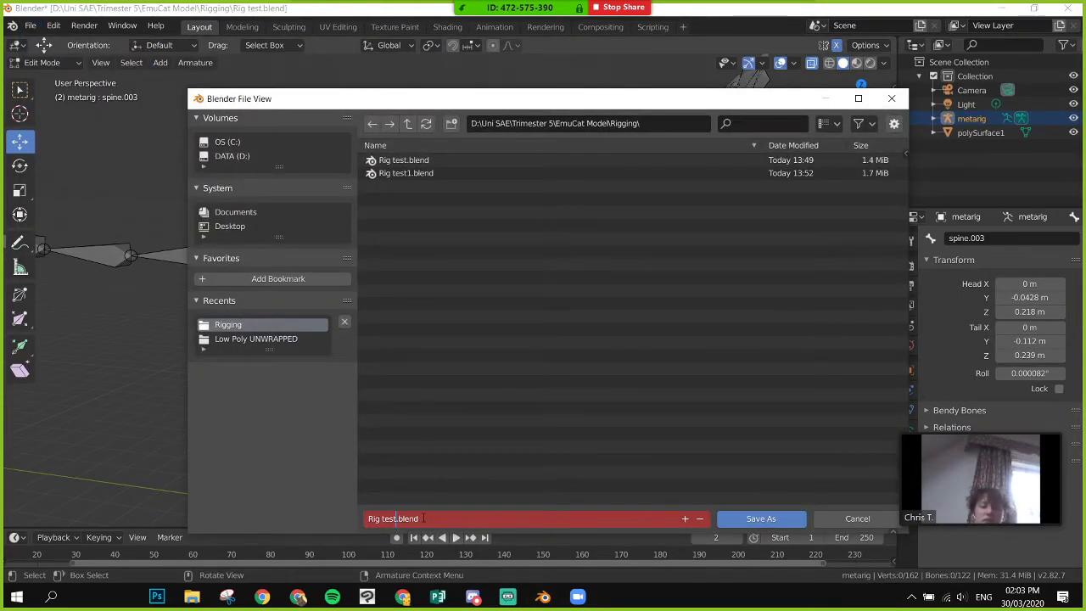
type("adjust")
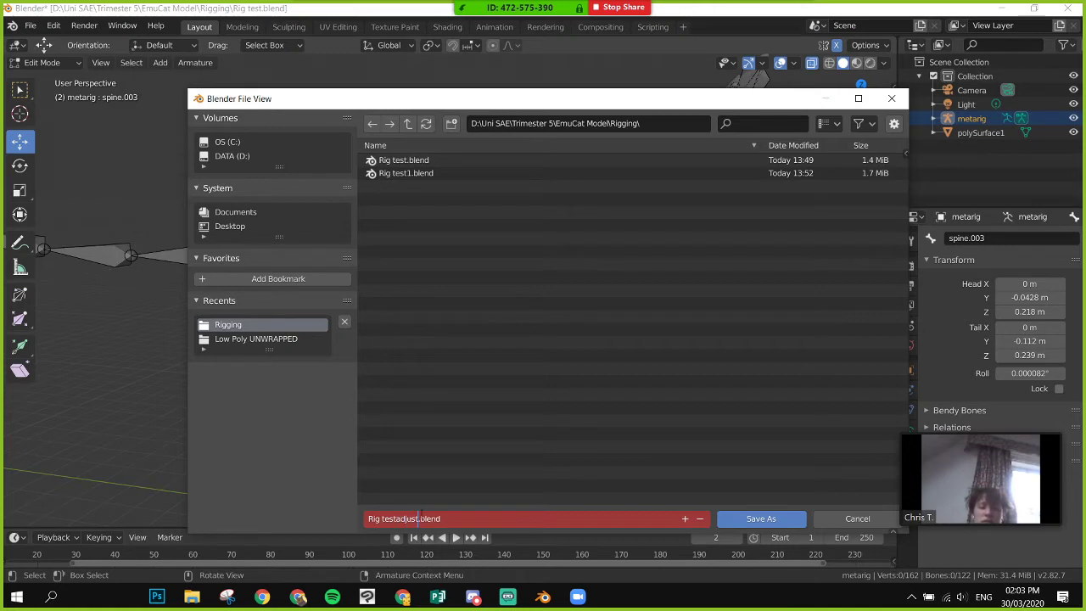
type("ed")
key("Return")
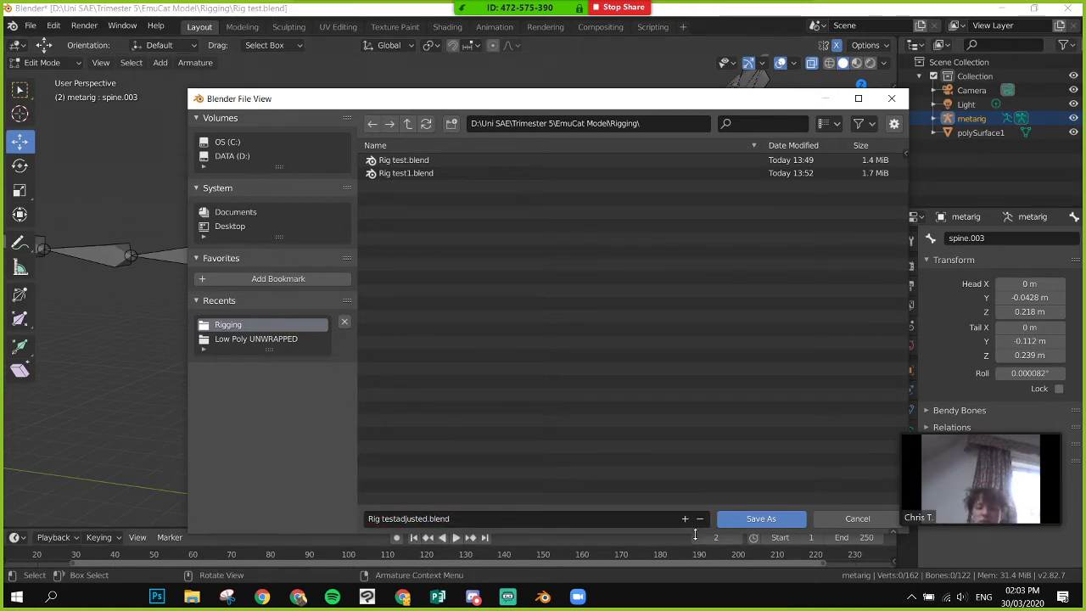
left_click(751, 519)
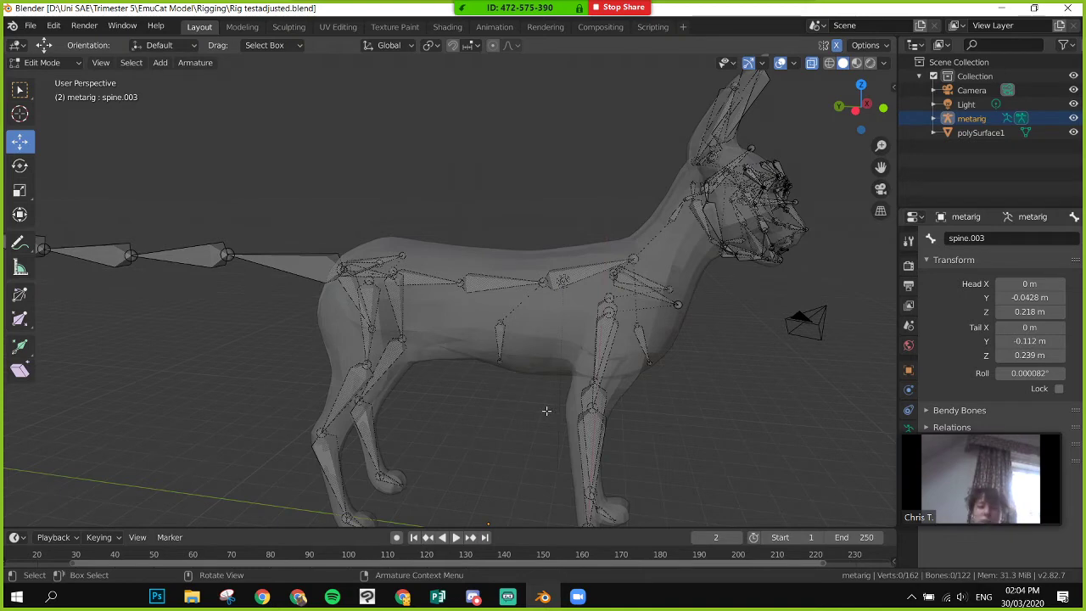
- Switch the metarig from Edit Mode to Object Mode, and add the polySurface1 mesh to the selection
left_click(46, 63)
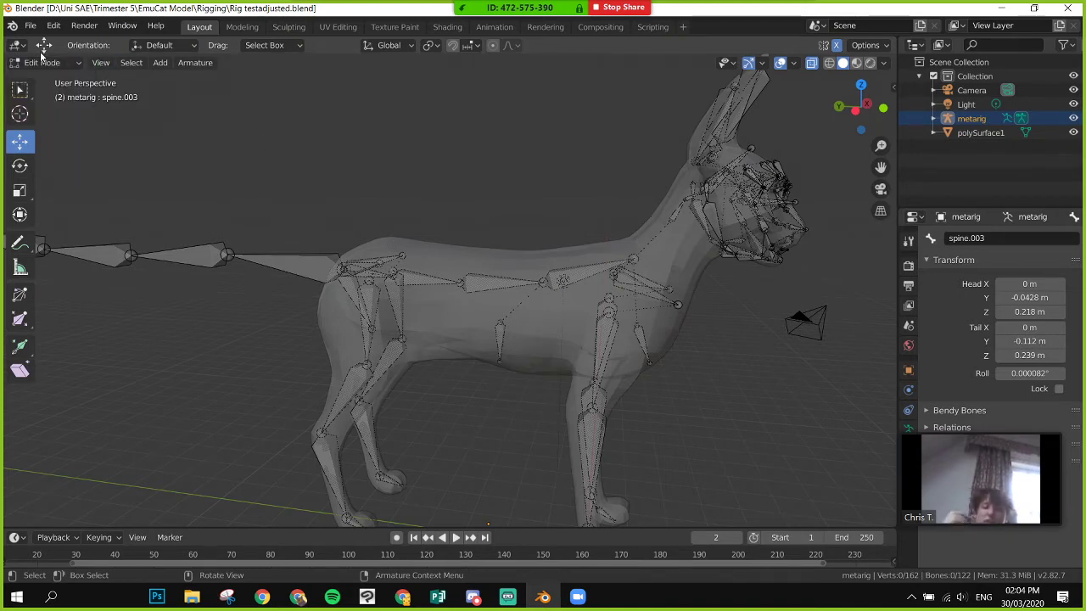
left_click(377, 227)
left_click(183, 124)
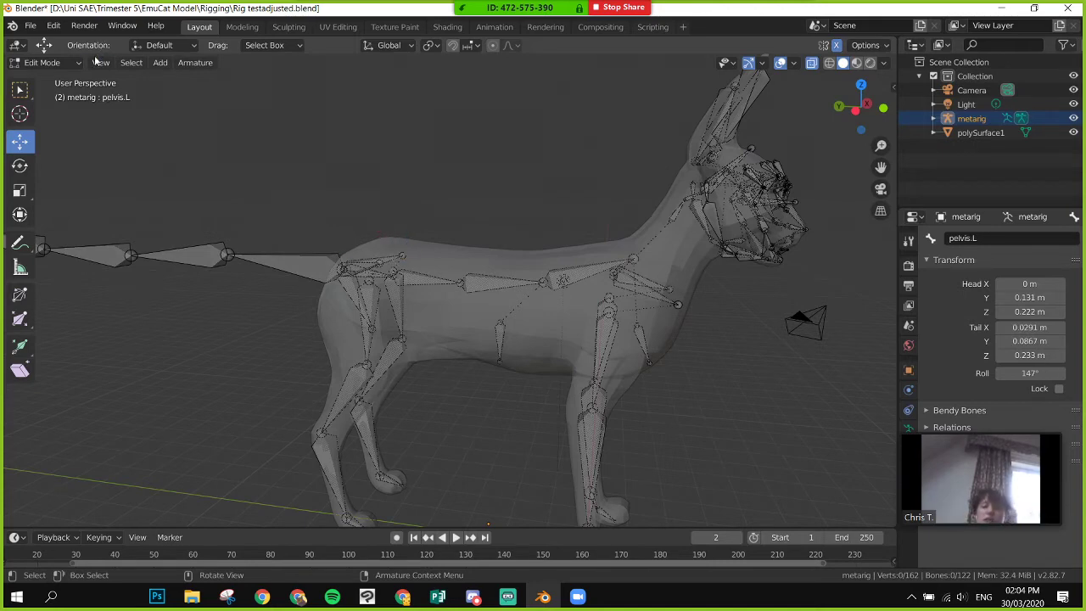
left_click(72, 63)
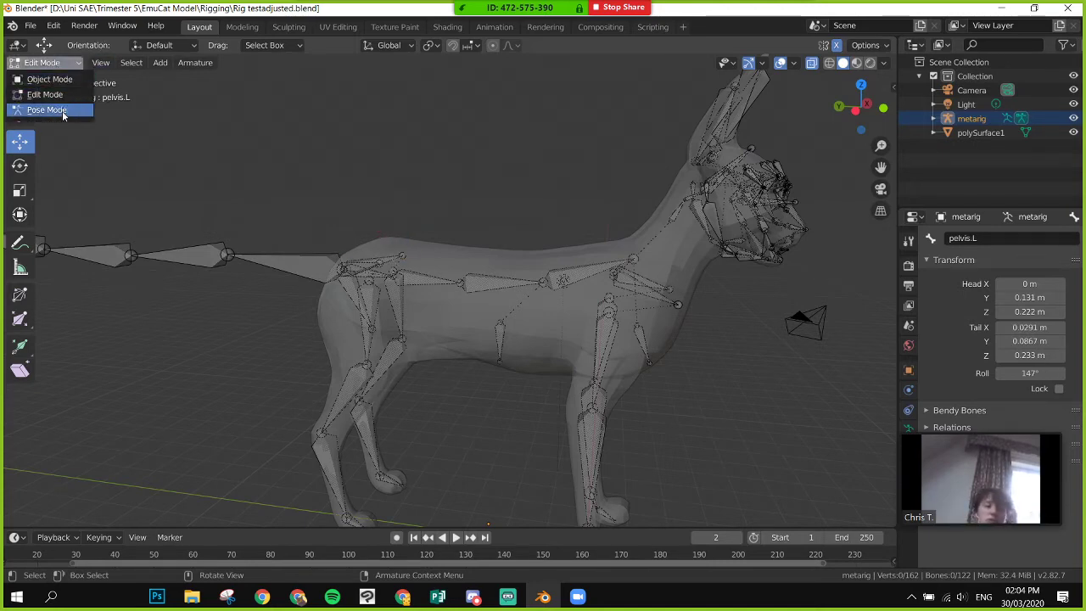
left_click(60, 82)
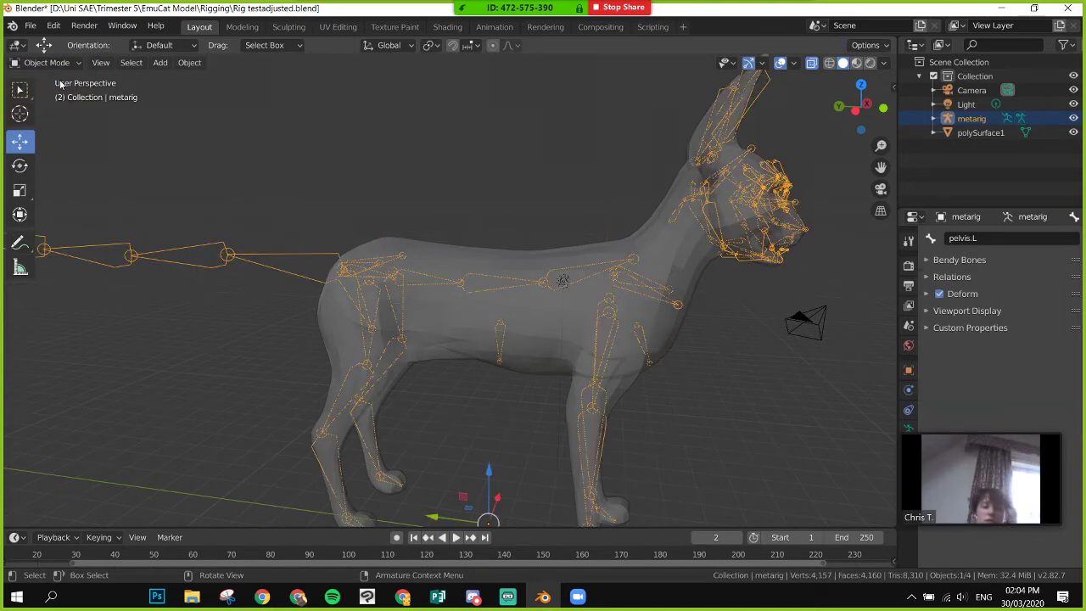
left_click(51, 63)
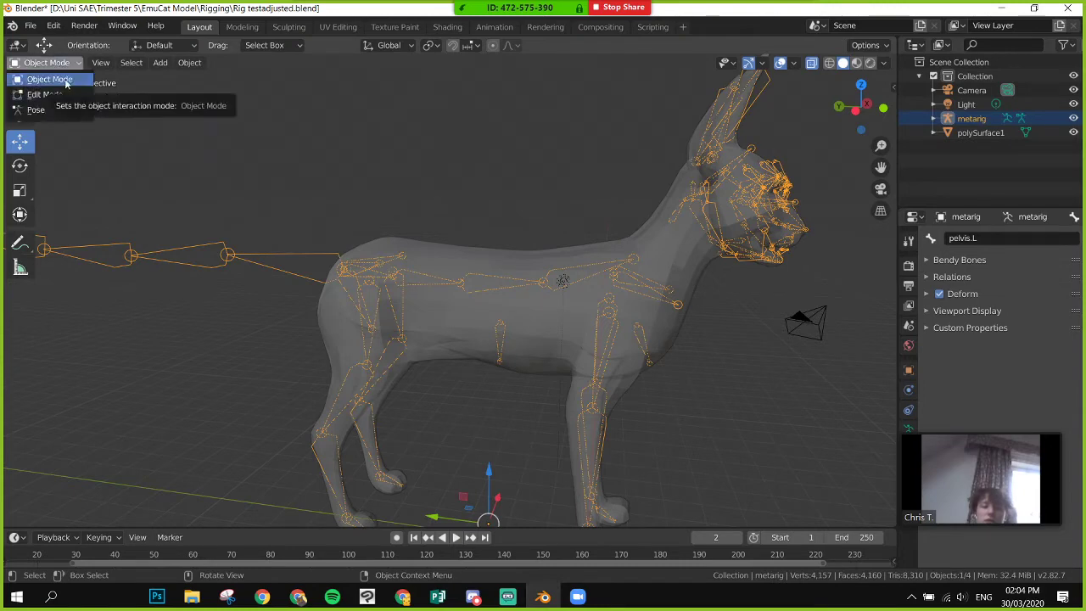
left_click(51, 79)
left_click(47, 63)
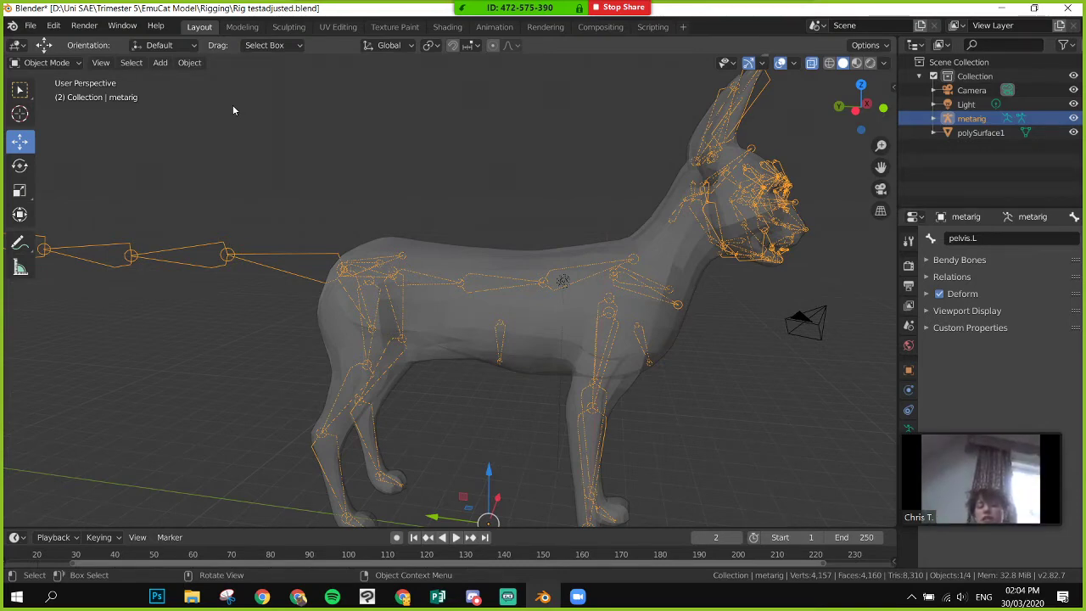
left_click(488, 268)
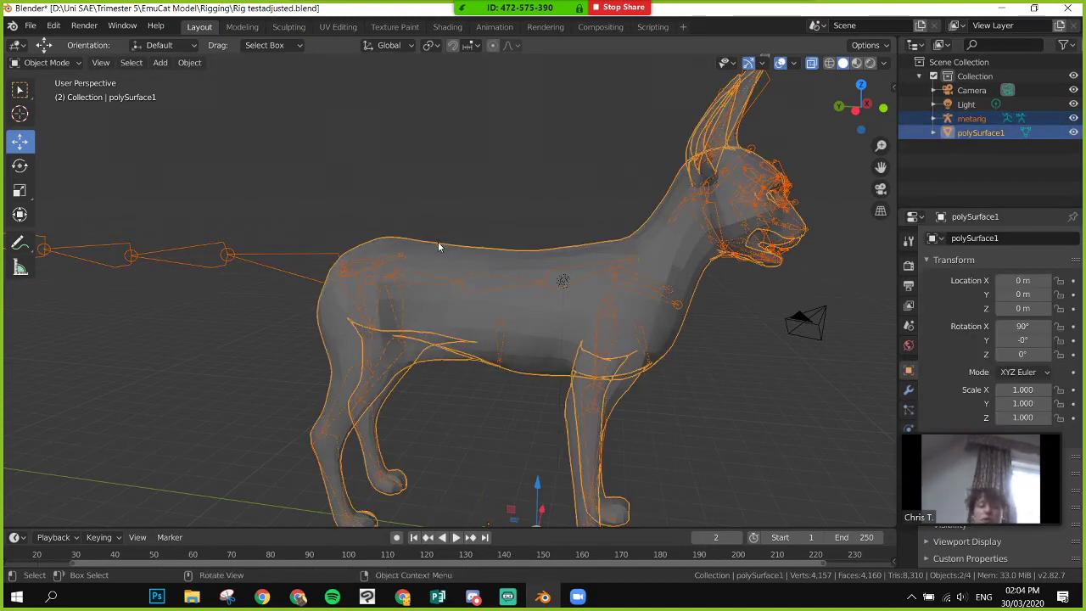
- Try to parent the metarig and polySurface1 with the mesh as the active object, and clear the selection
key("ctrl+p")
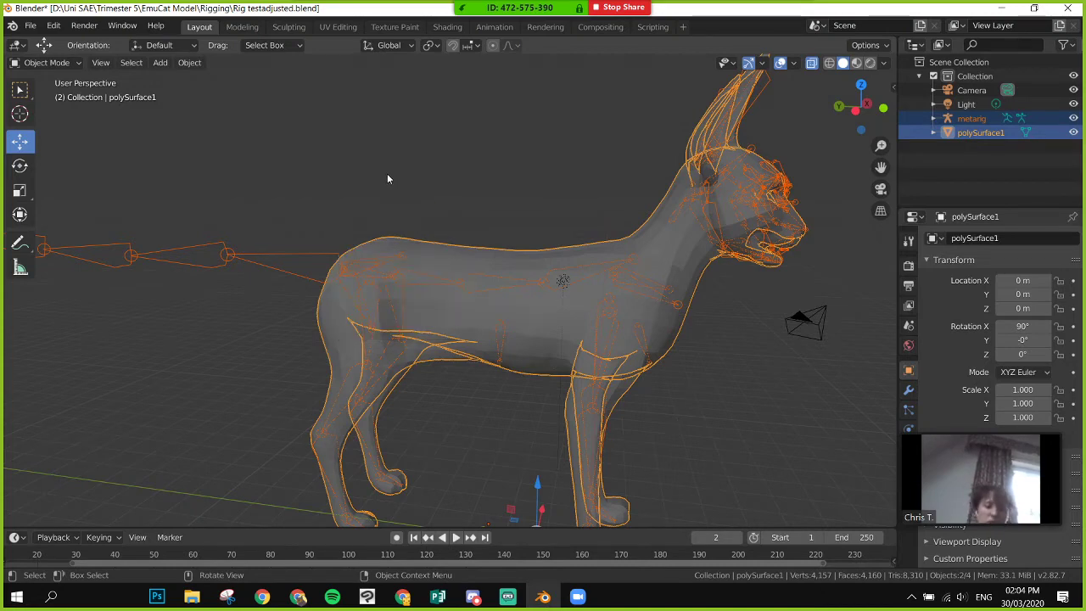
key("ctrl+p")
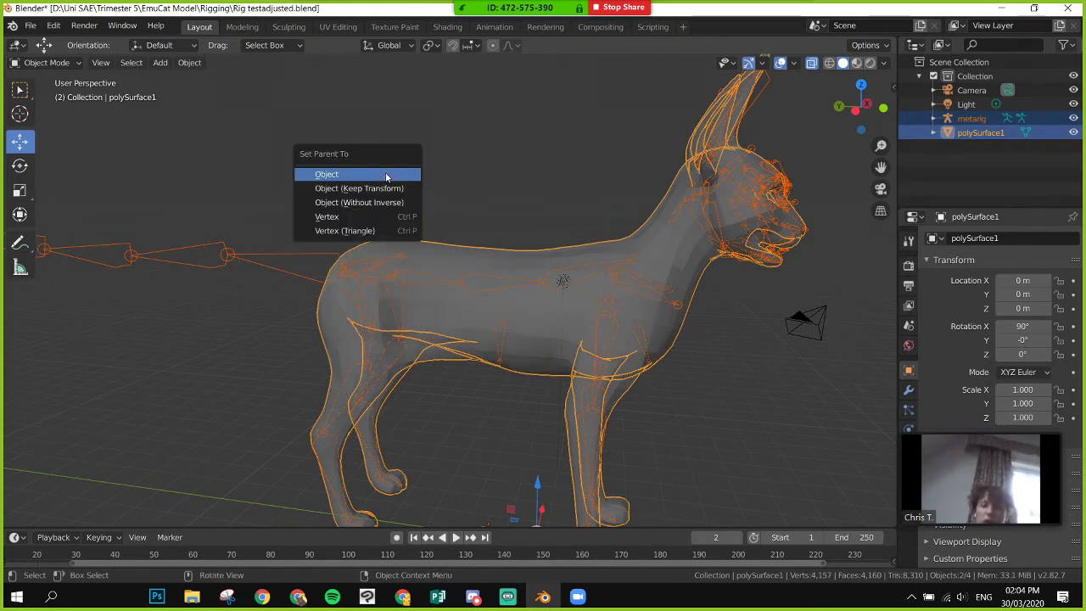
left_click(447, 239)
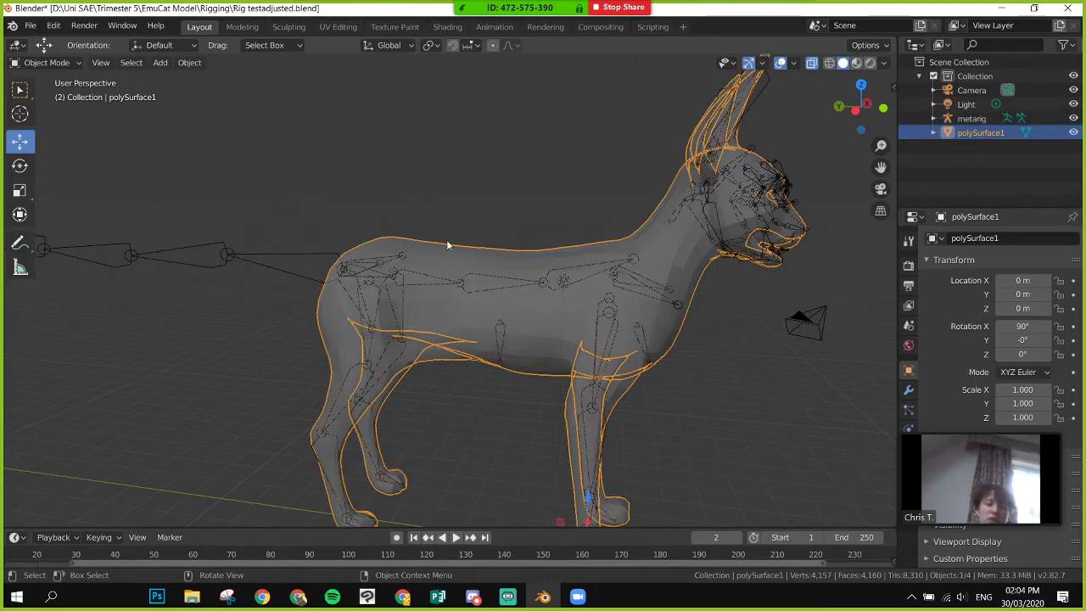
left_click(284, 186)
left_click(346, 262)
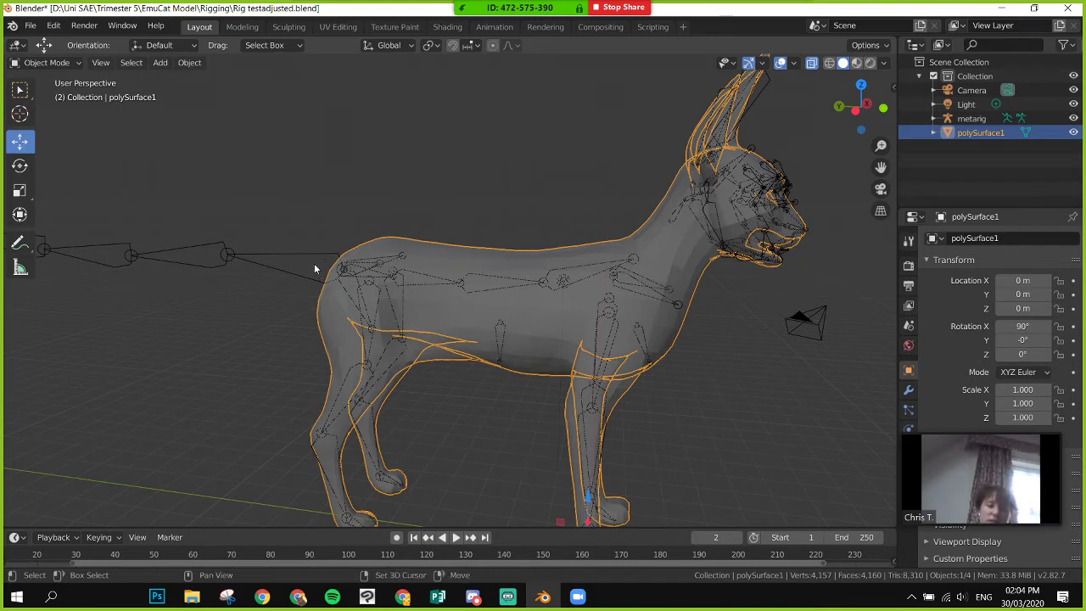
left_click(280, 257, "shift")
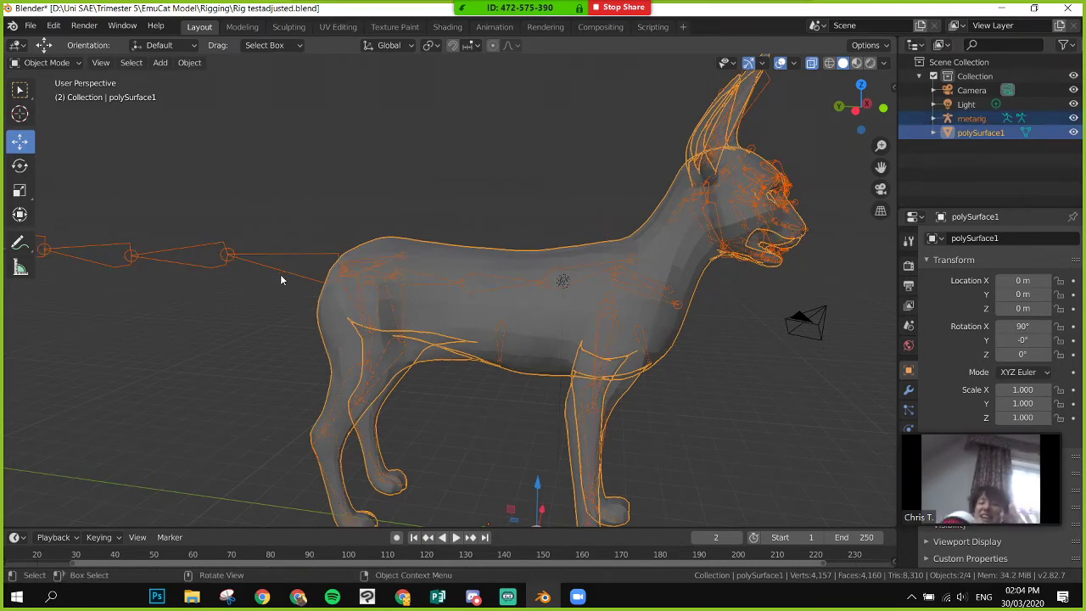
key("ctrl+p")
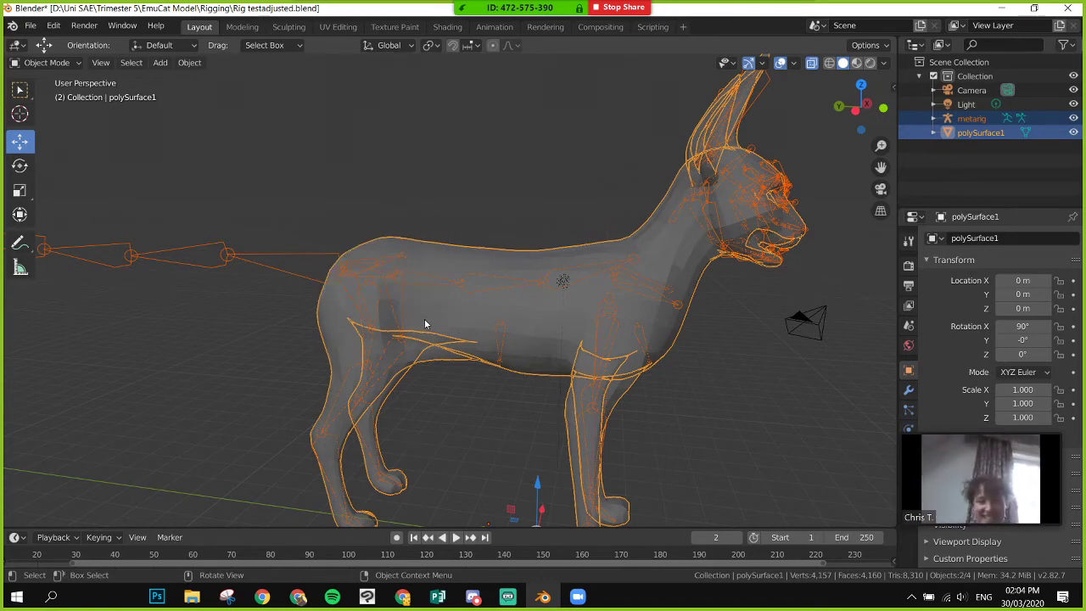
key("ctrl+p")
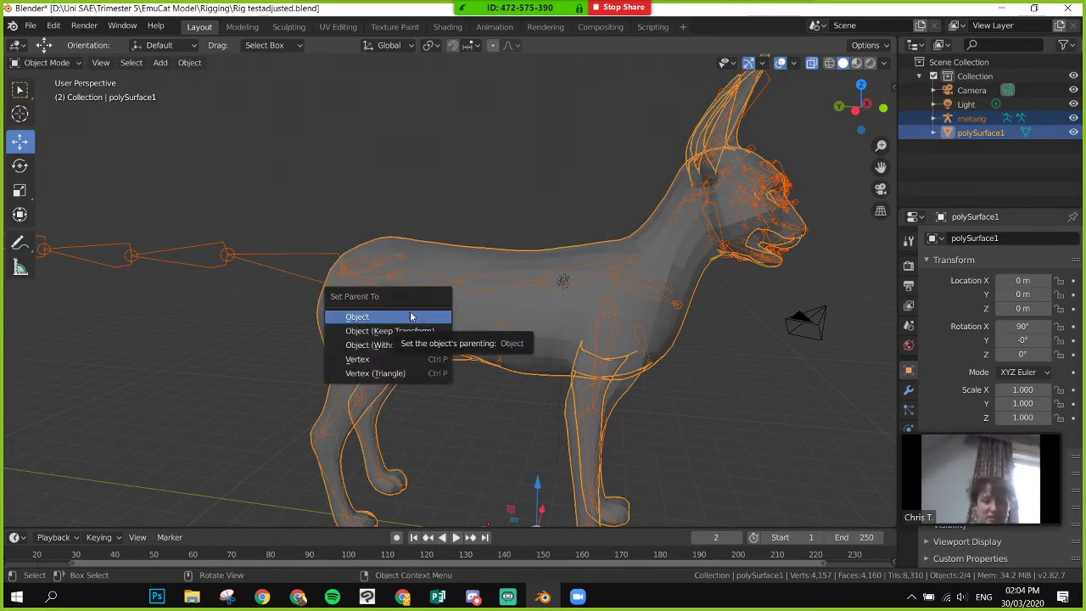
left_click(410, 316)
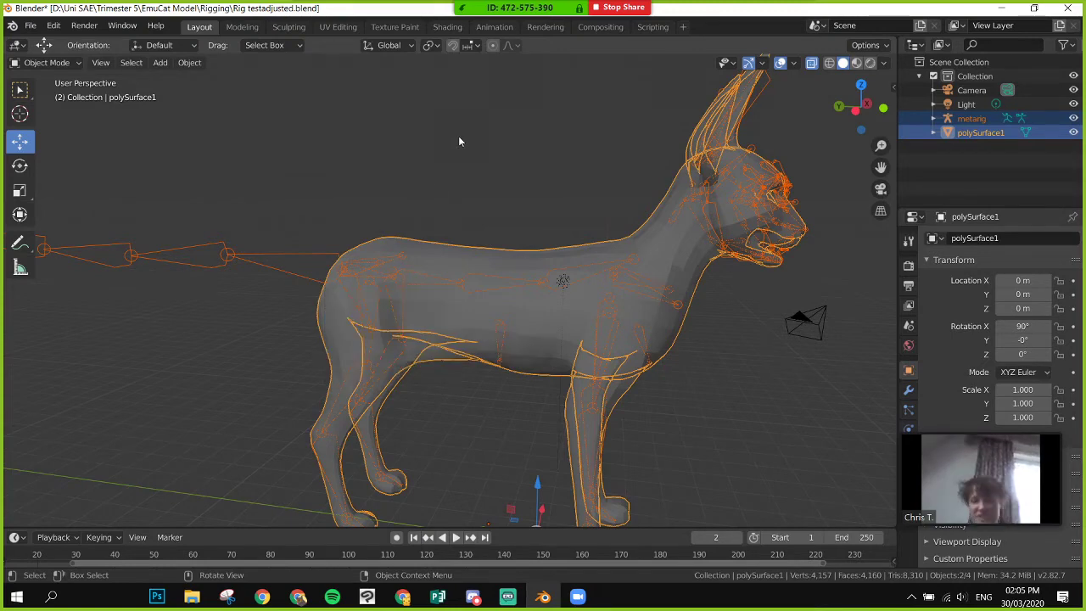
left_click(458, 141)
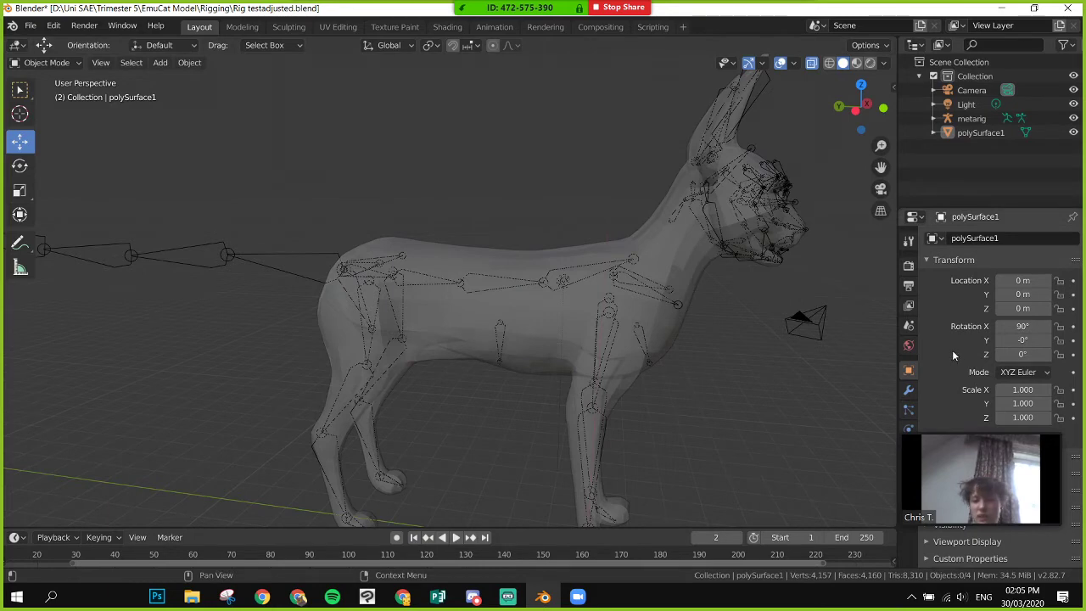
left_click(906, 391)
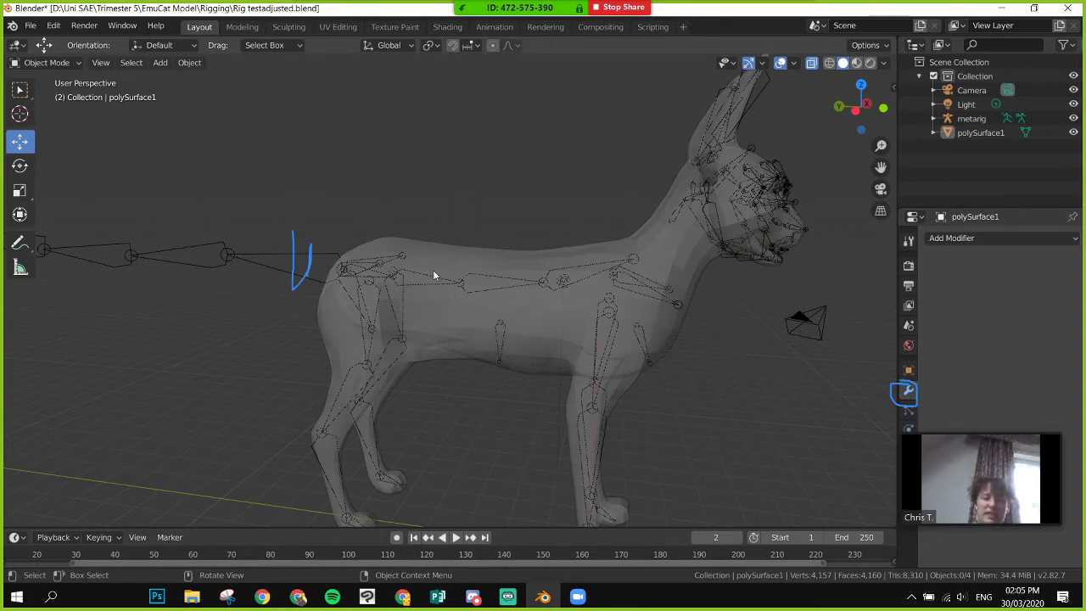
left_click(319, 278)
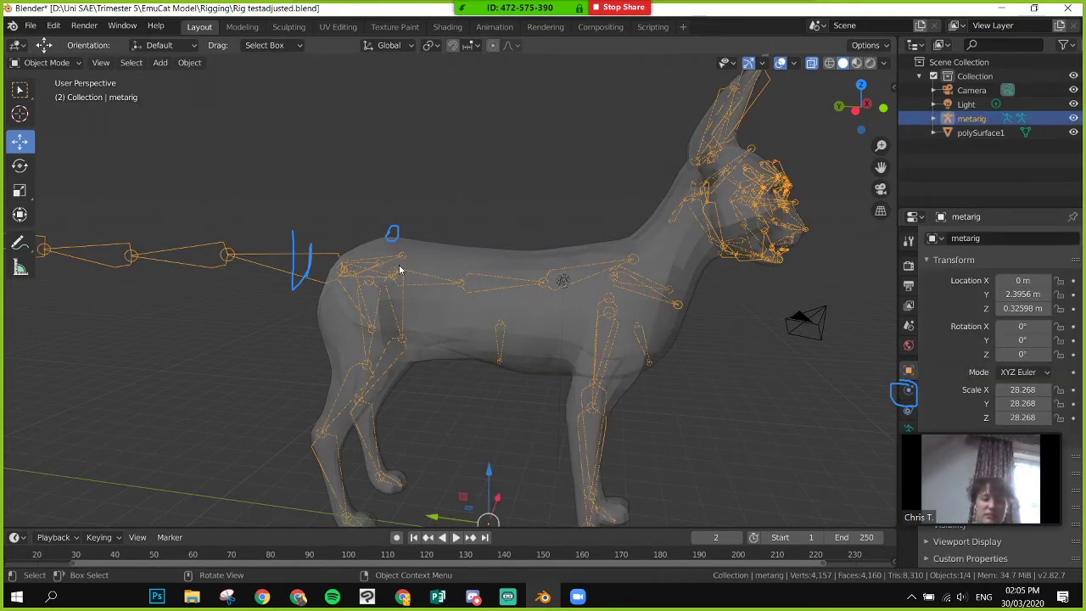
left_click(450, 265, "shift")
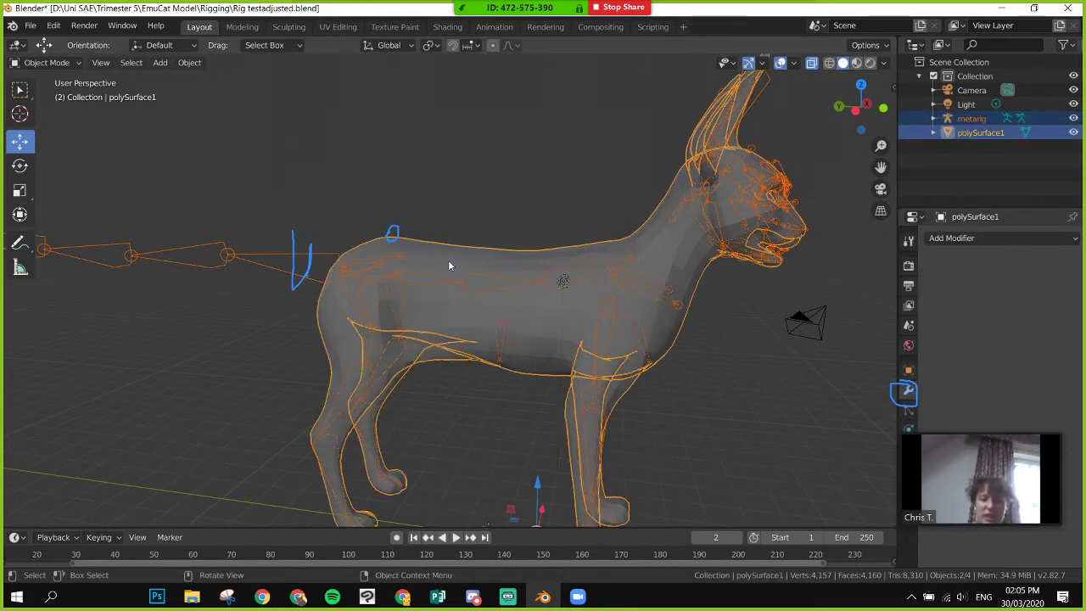
key("ctrl+p")
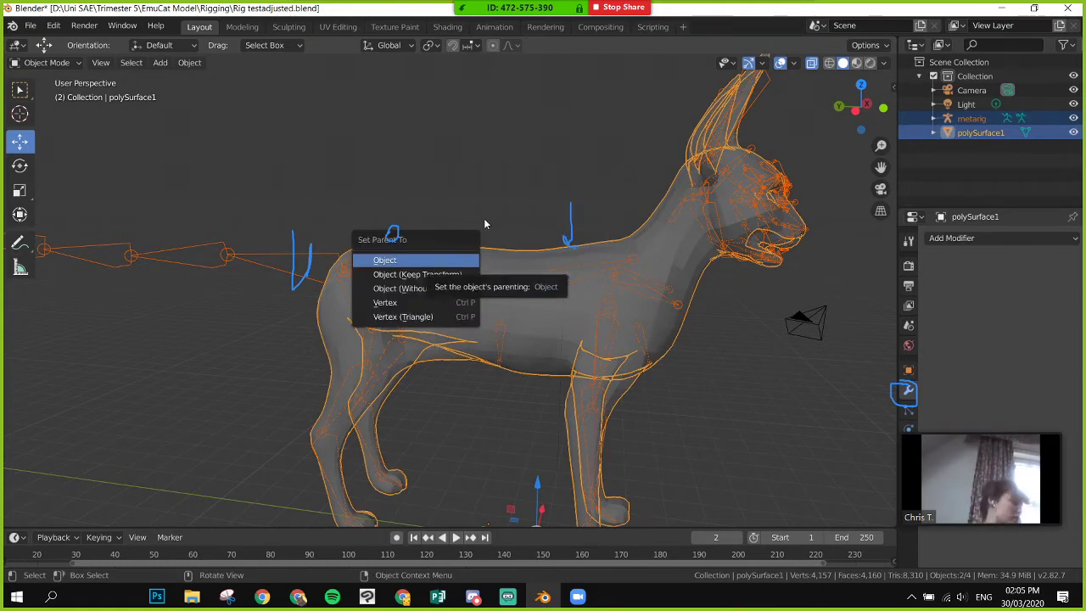
left_click(445, 260)
left_click(524, 199)
- Parent polySurface1 to the metarig using Armature Deform With Automatic Weights, and switch the metarig to Pose Mode
left_click(479, 250)
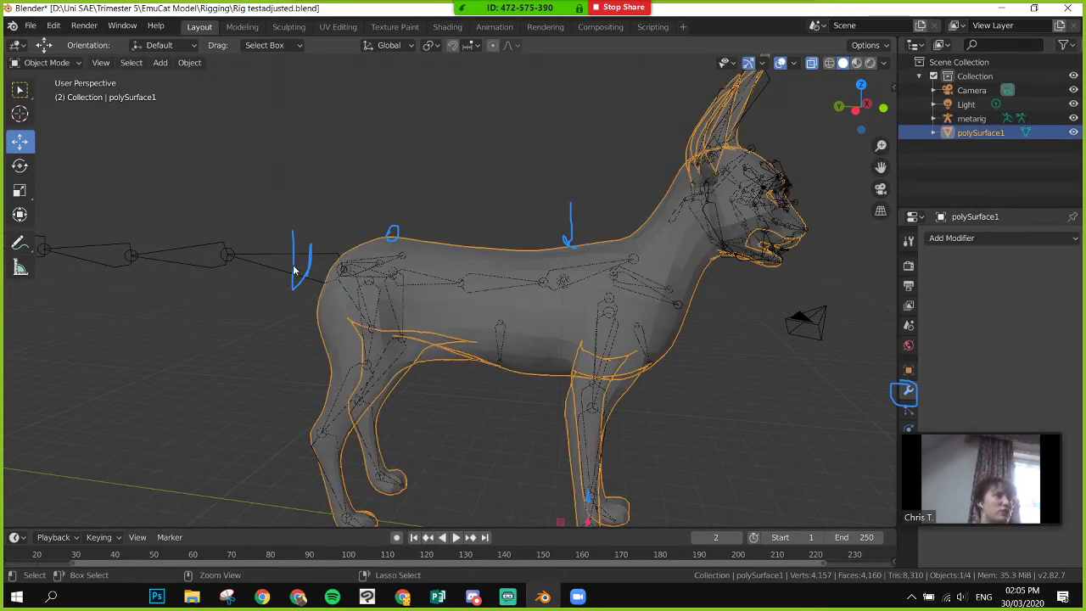
left_click(427, 269, "shift")
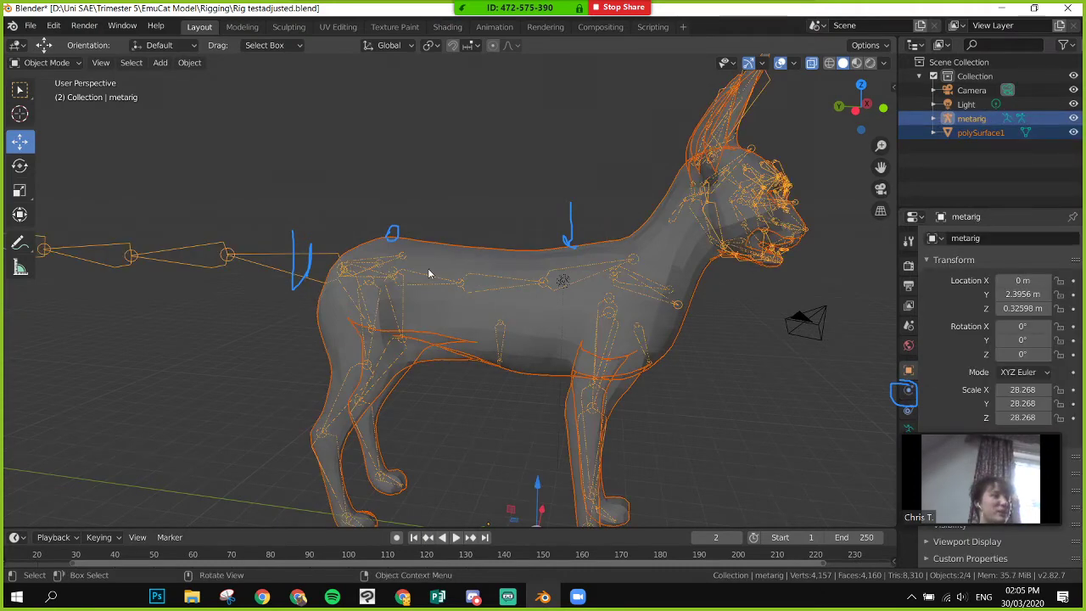
key("ctrl+p")
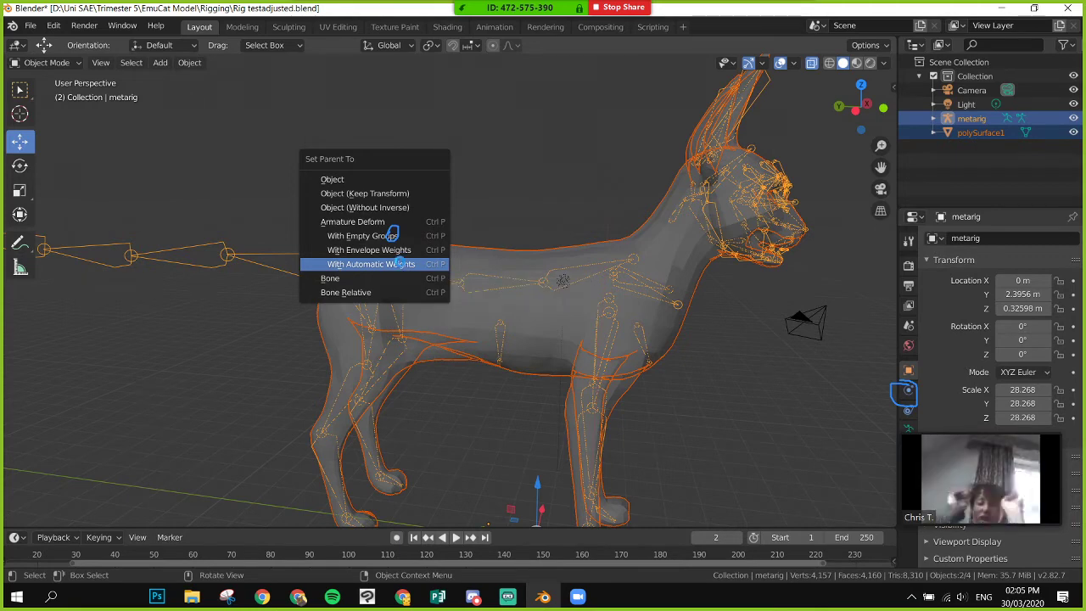
left_click(405, 265)
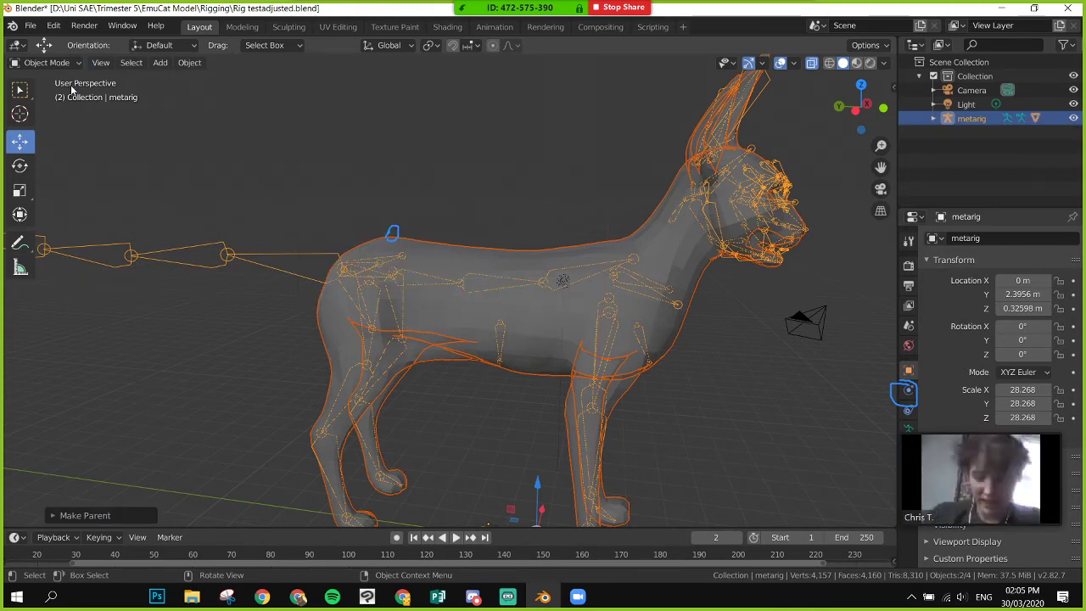
left_click(49, 63)
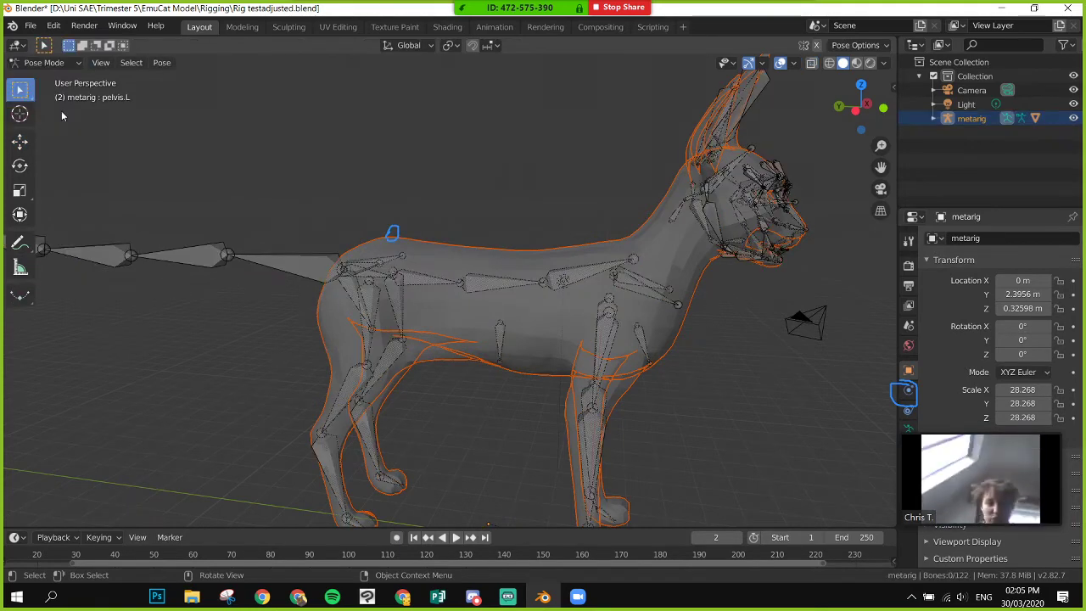
left_click(47, 111)
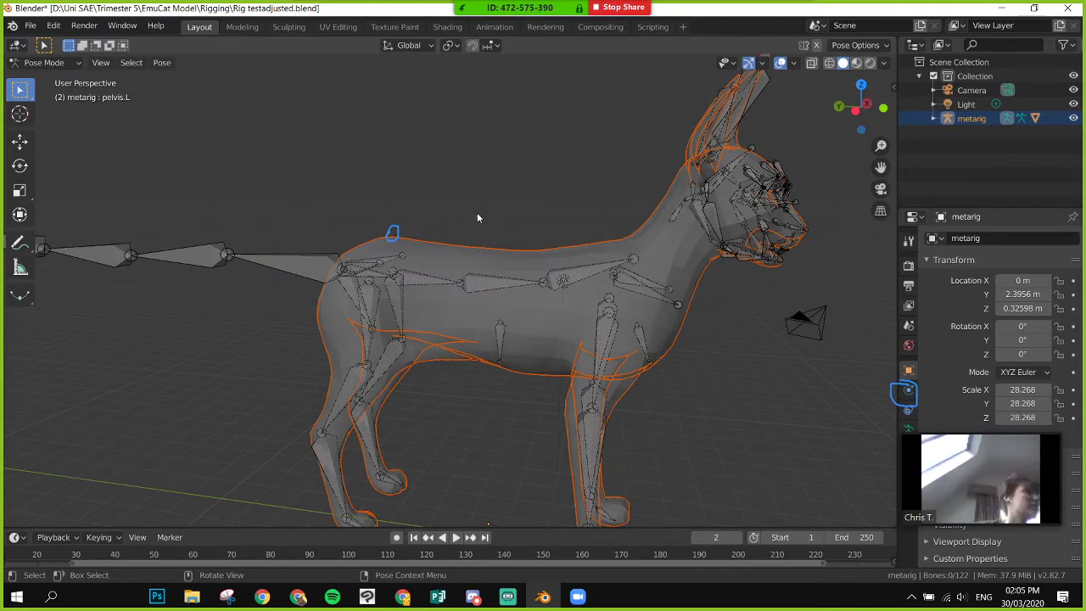
- Test the body deformation by rotating the spine.003 bone, and cancel the rotation
middle_click_drag(474, 203, 472, 210)
middle_click_drag(477, 251, 524, 282)
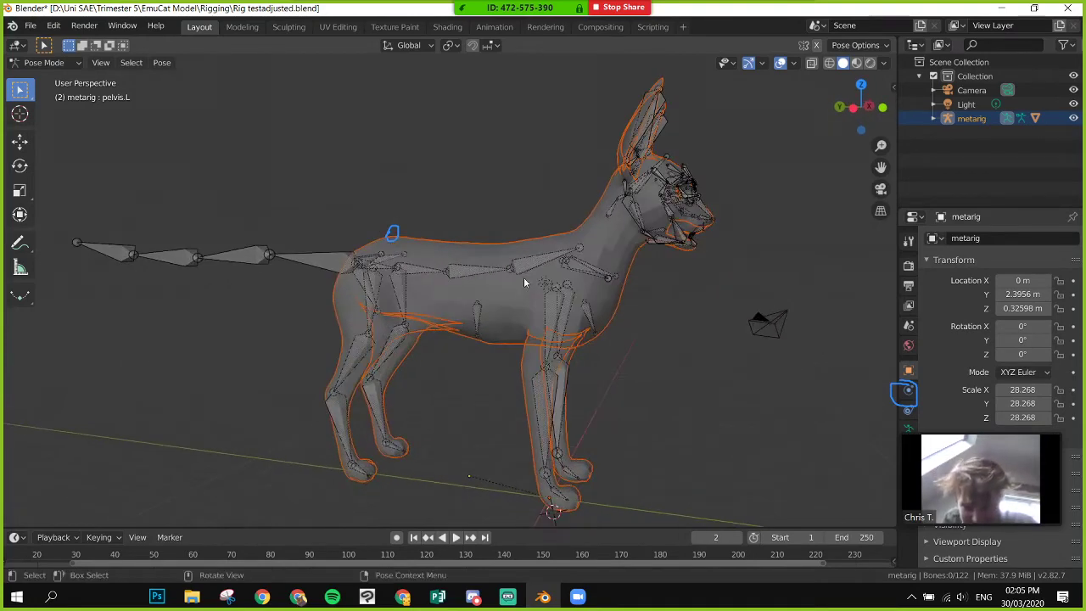
left_click(520, 268)
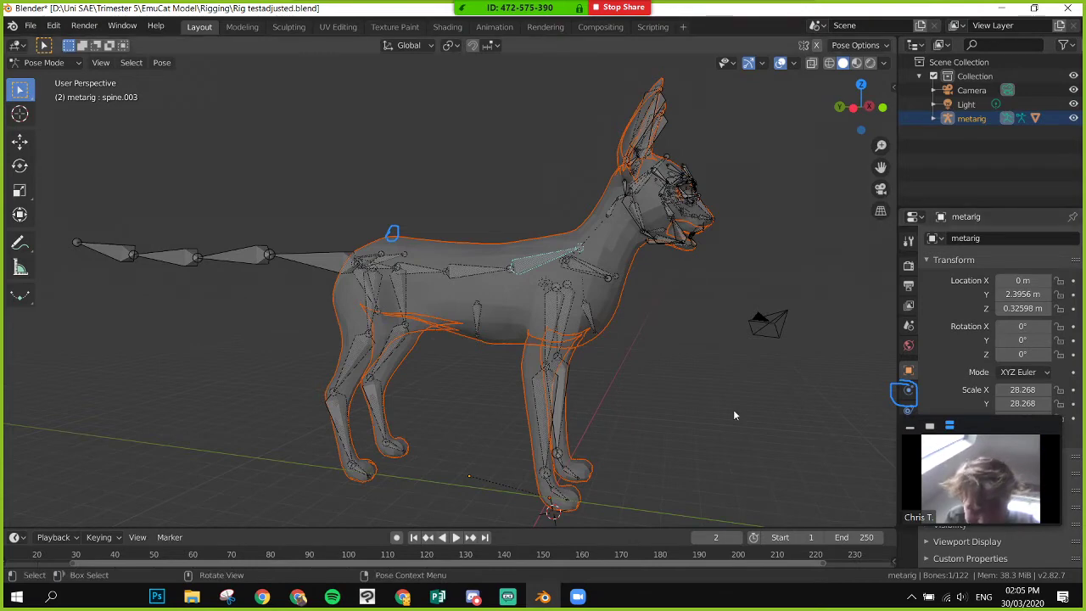
scroll(615, 271, "up", 2)
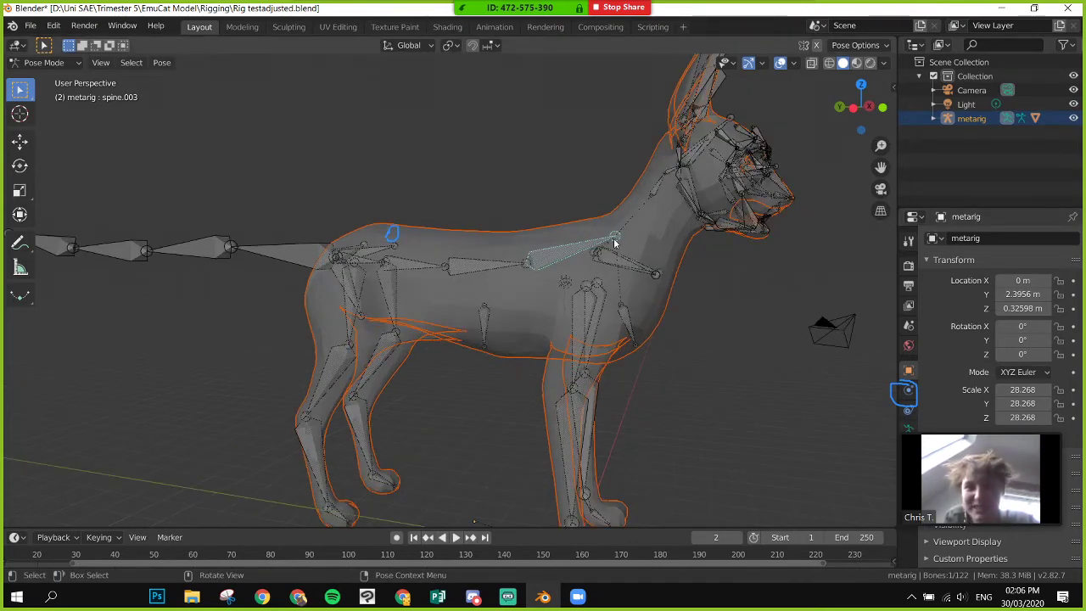
key("r")
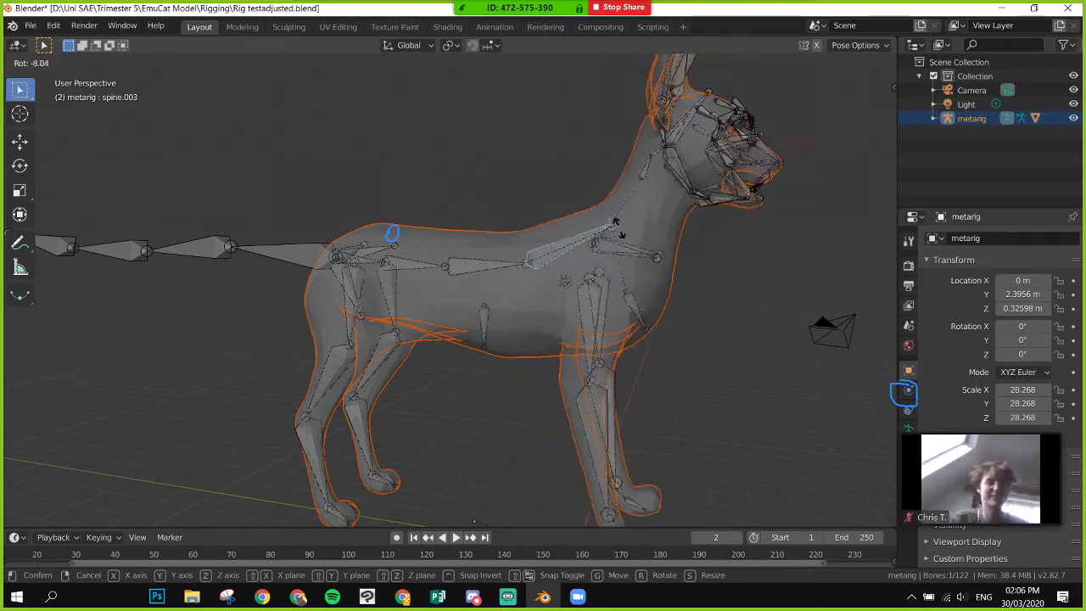
right_click(598, 275)
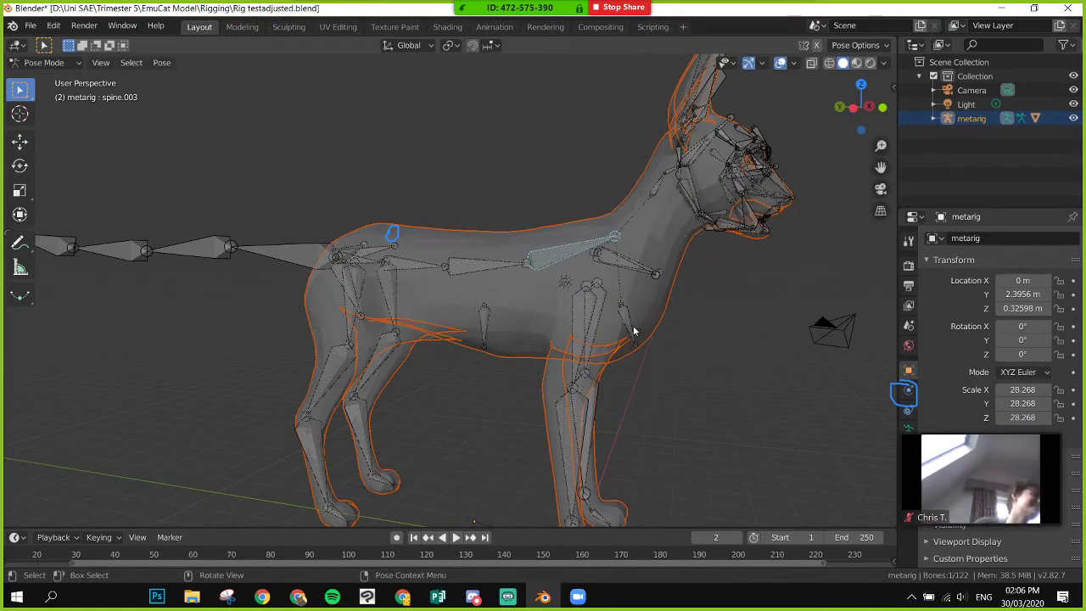
- Try rotating the ear.R.003 bone to test how the right ear deforms
middle_click_drag(635, 324, 553, 308)
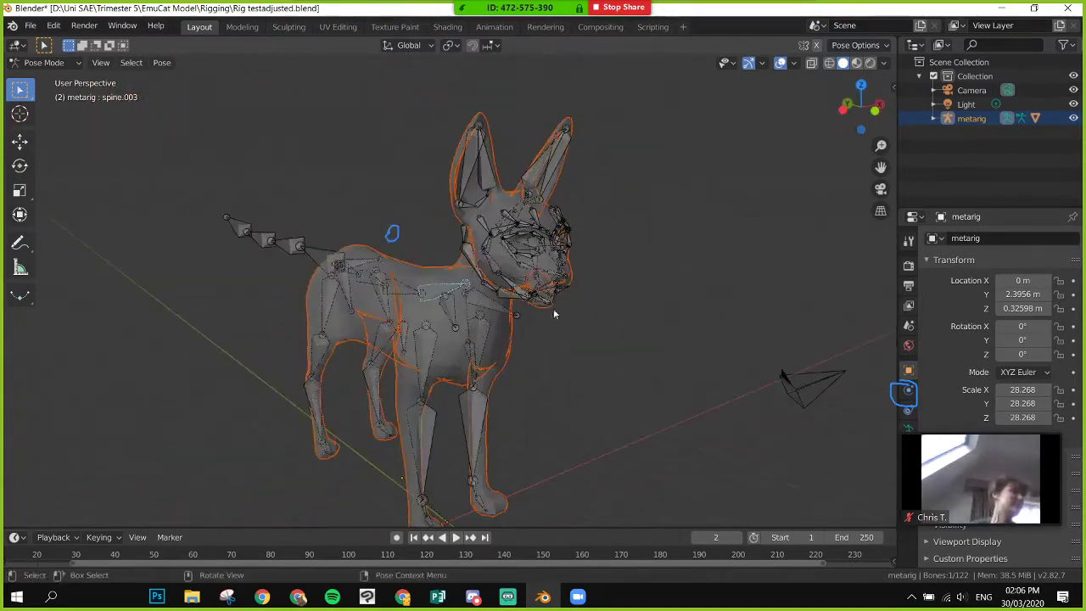
left_click(458, 197)
left_click(463, 203)
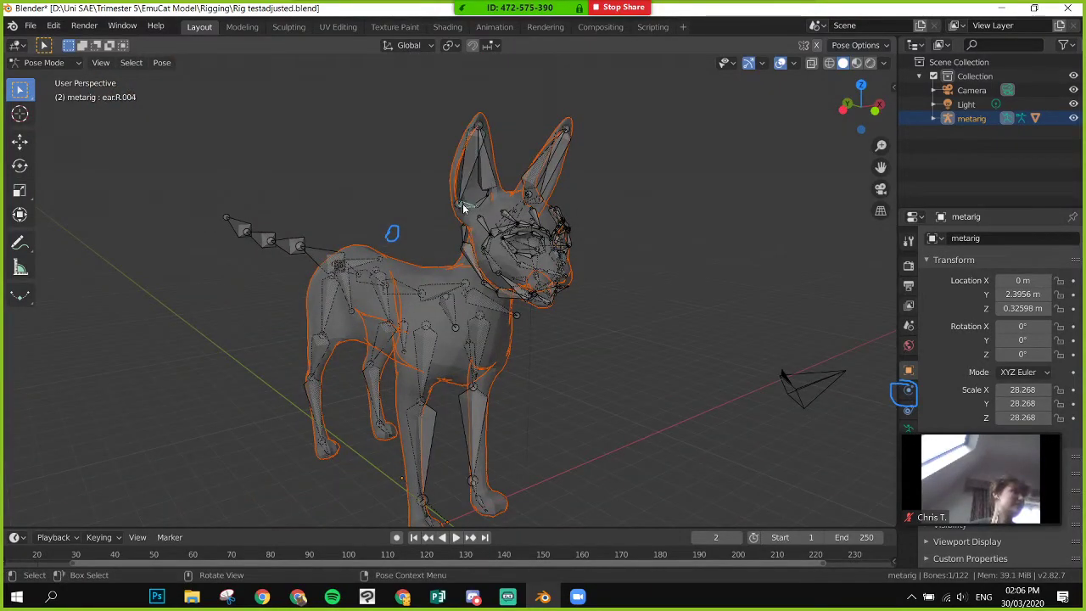
left_click(451, 204)
key("r")
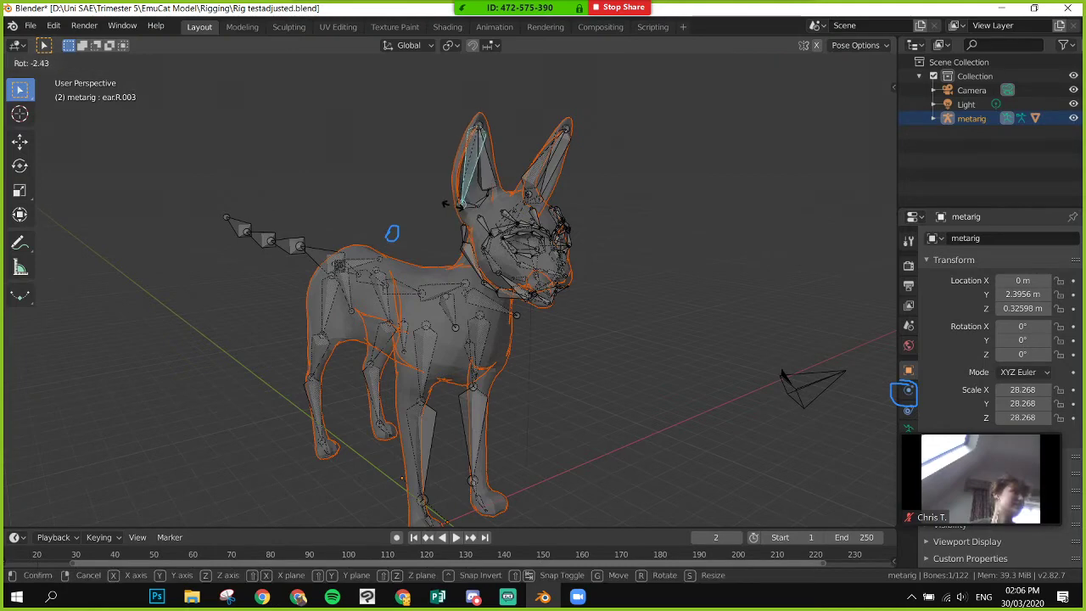
left_click(464, 220)
key("r")
left_click(473, 192)
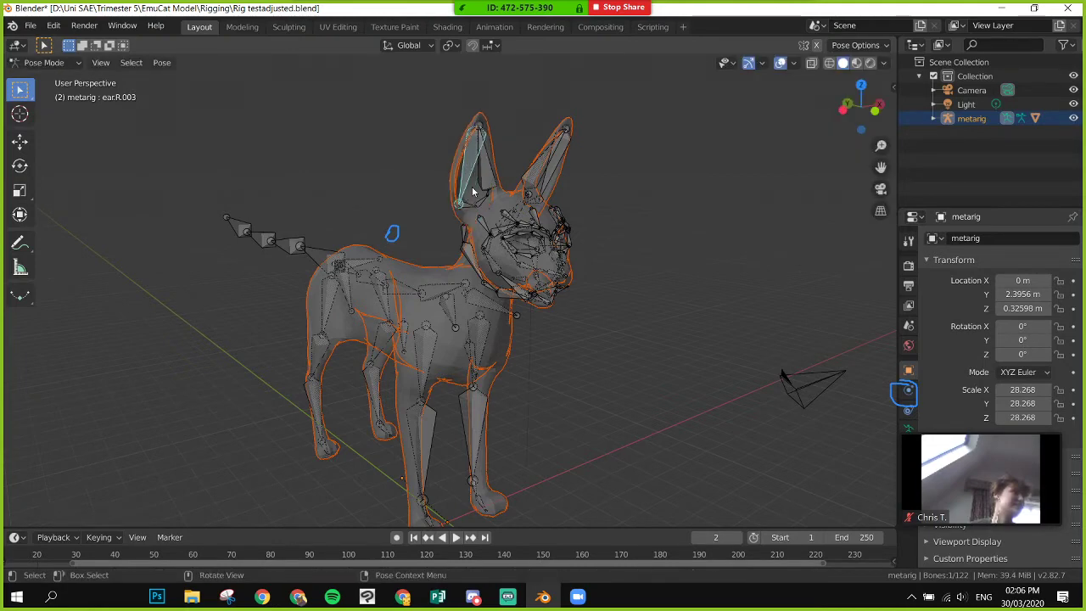
- Rotate the ear.R.002 bone about 39° toward the middle of the head to test the right ear's deformation
left_click(475, 210)
middle_click_drag(485, 222, 407, 246)
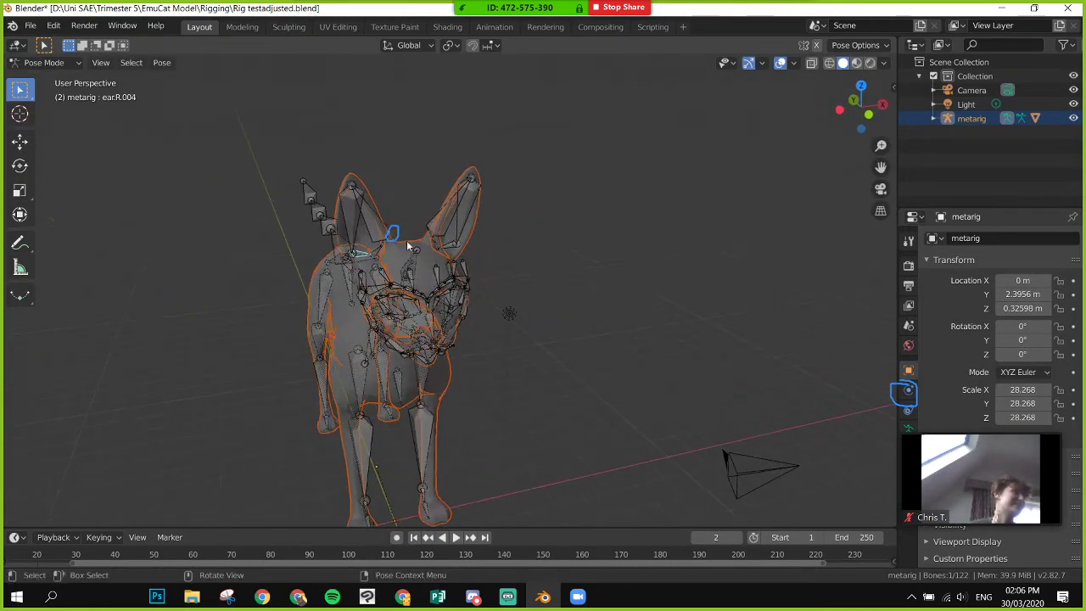
left_click(355, 191)
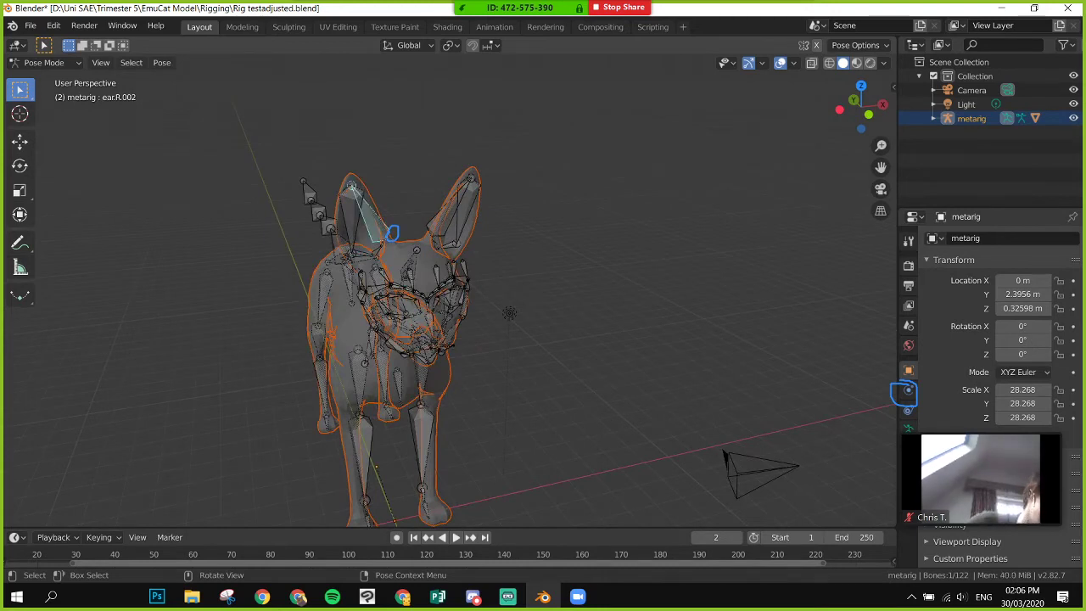
key("r")
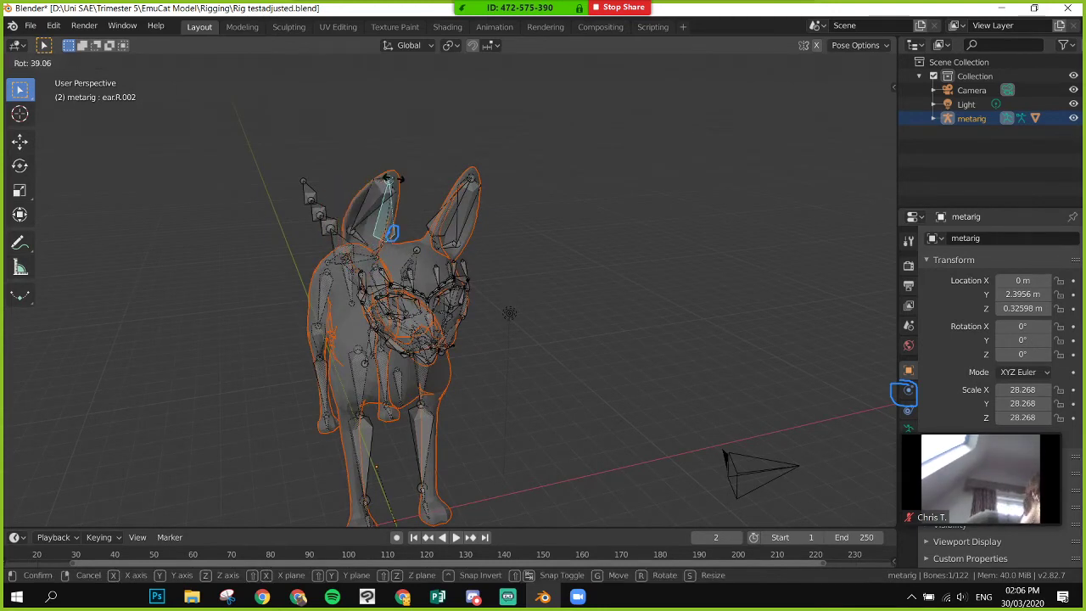
left_click(394, 178)
- Test the front leg deformation by swinging the upper_arm.R bone, and undo the rotation
middle_click_drag(373, 321, 552, 344)
left_click(551, 343)
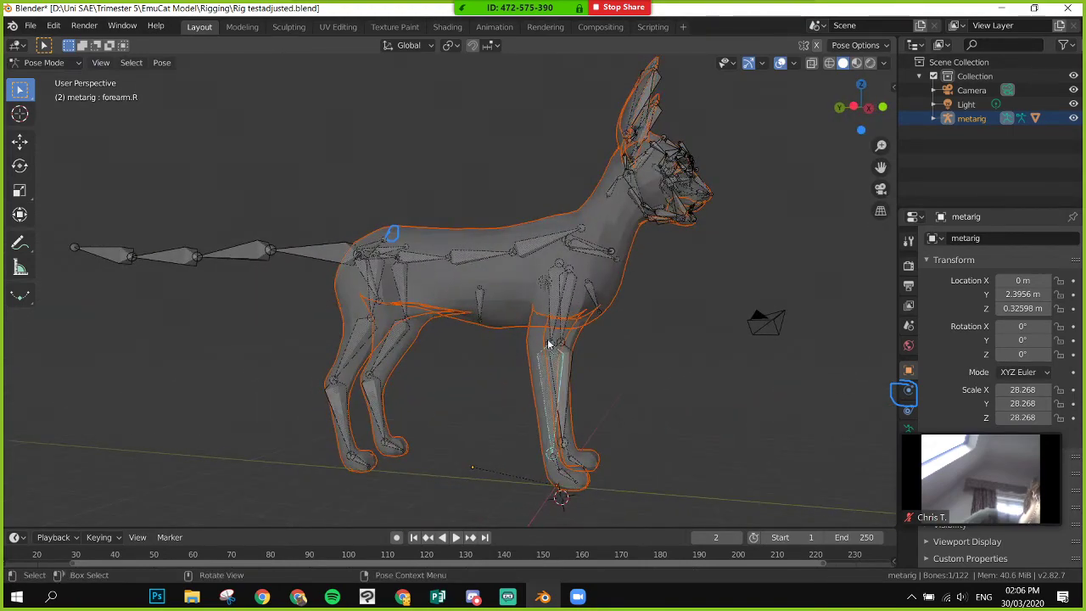
left_click(550, 345)
key("r")
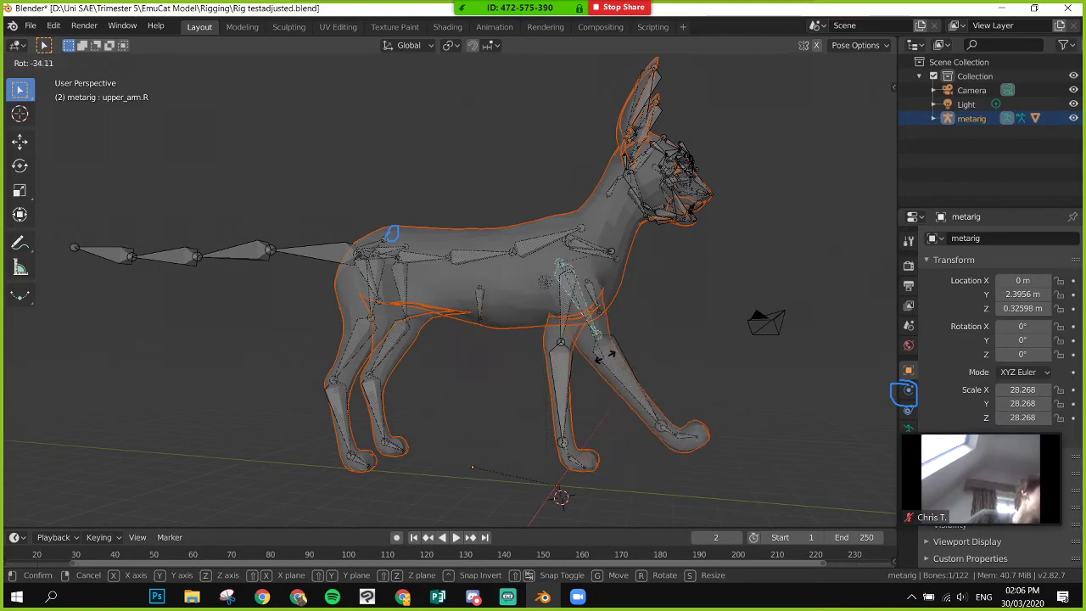
left_click(424, 345)
key("ctrl+z")
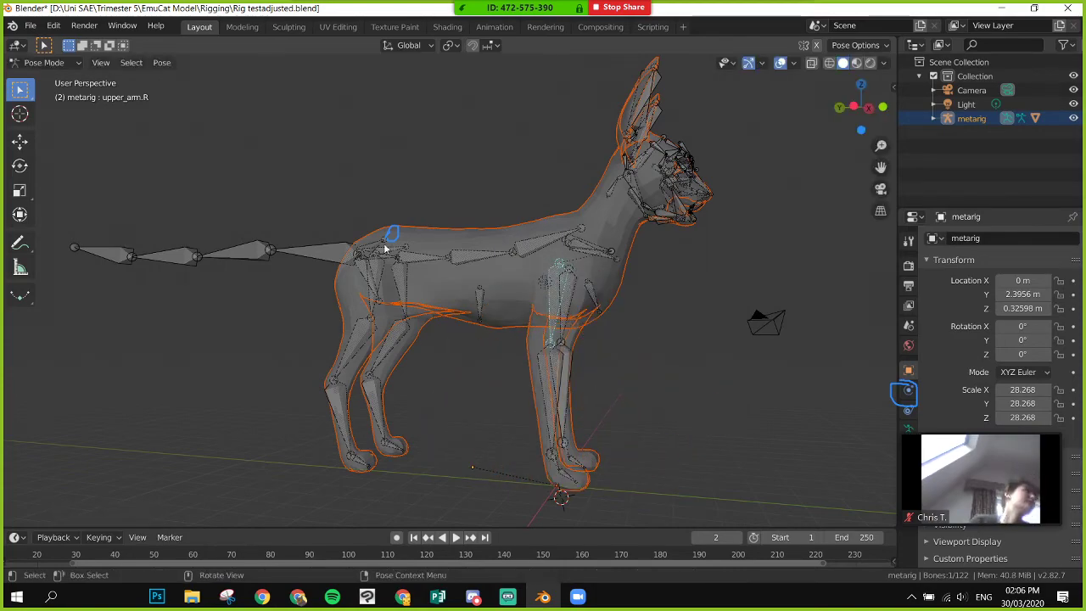
middle_click_drag(385, 247, 448, 280)
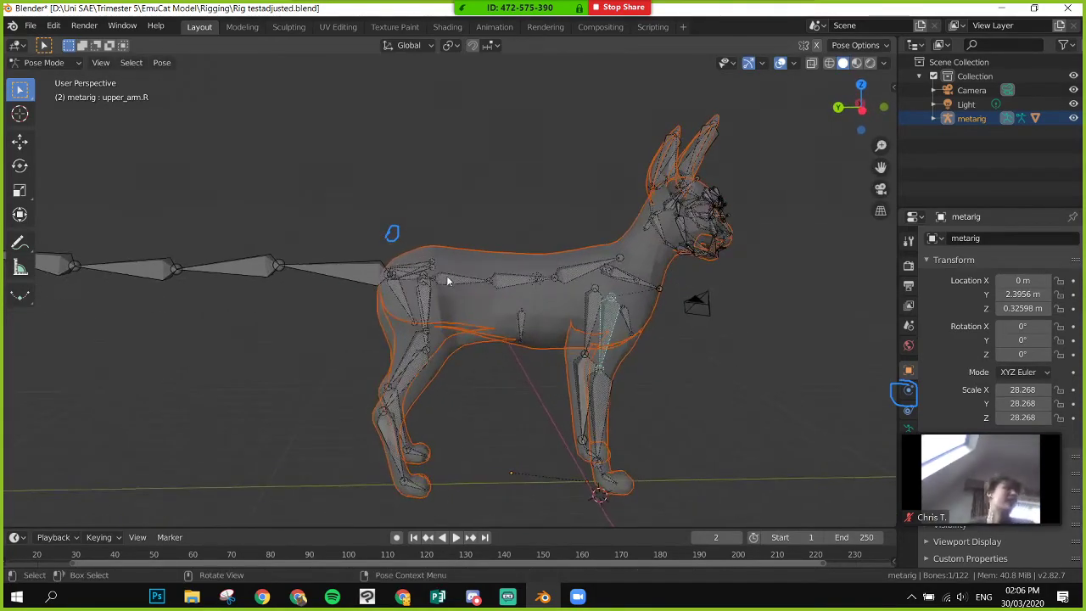
- Test the right hind leg deformation by swinging the thigh.R bone back and forth, and undo the rotation
left_click(422, 285)
key("r")
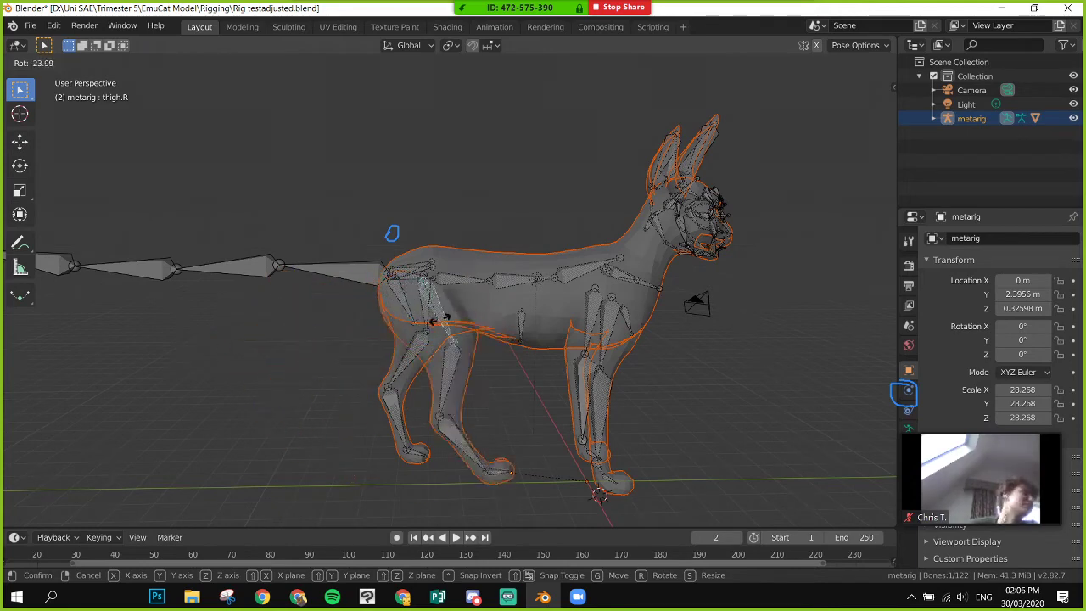
left_click(414, 324)
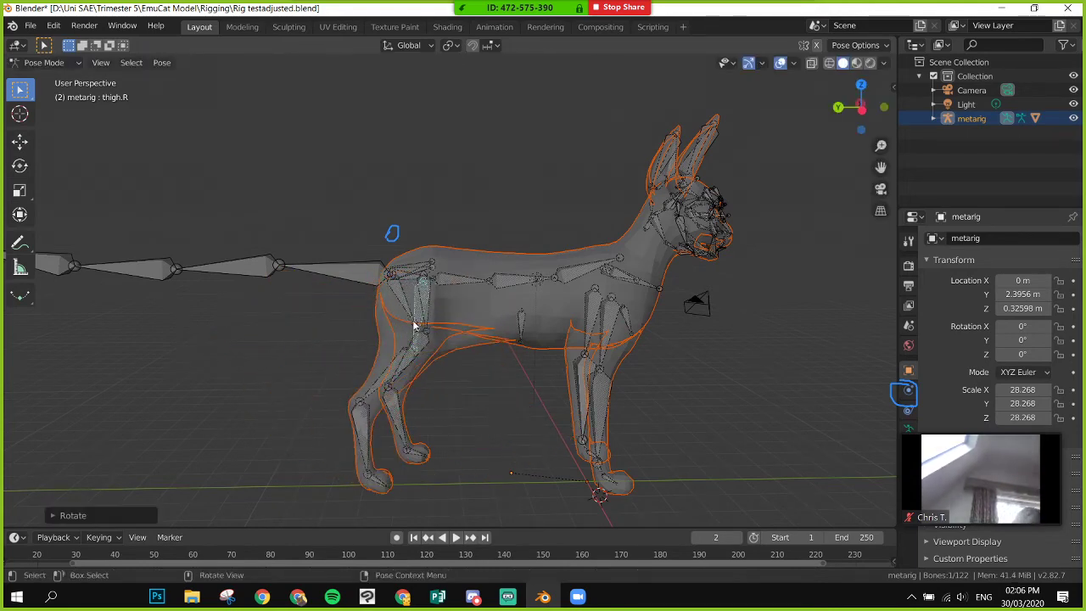
key("ctrl+z")
- Test the chest deformation by rotating the spine.003 bone about the global Y axis, and undo the rotation
left_click(556, 279)
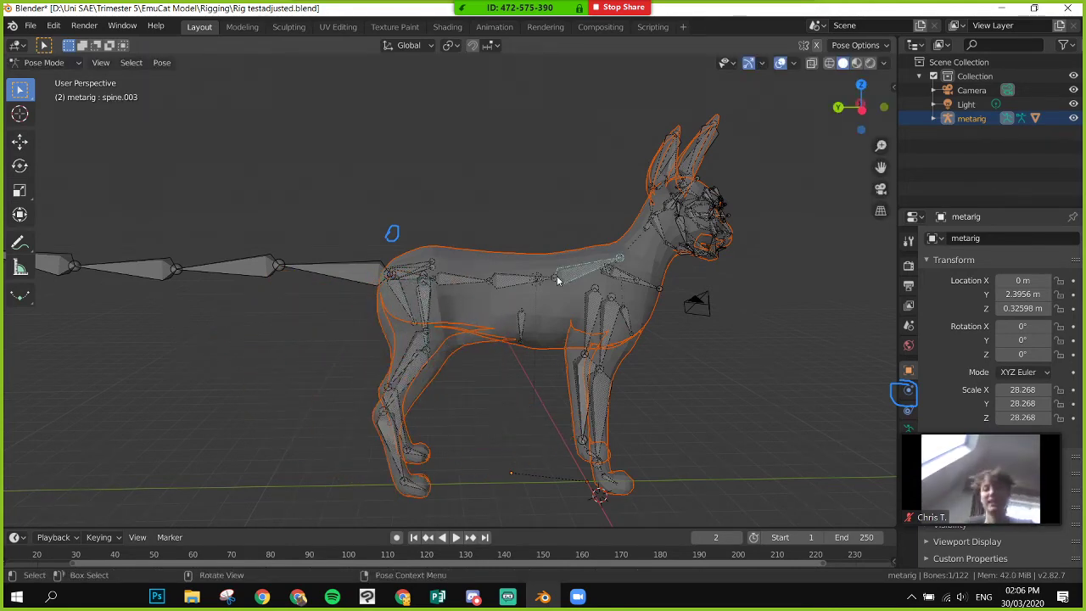
key("r")
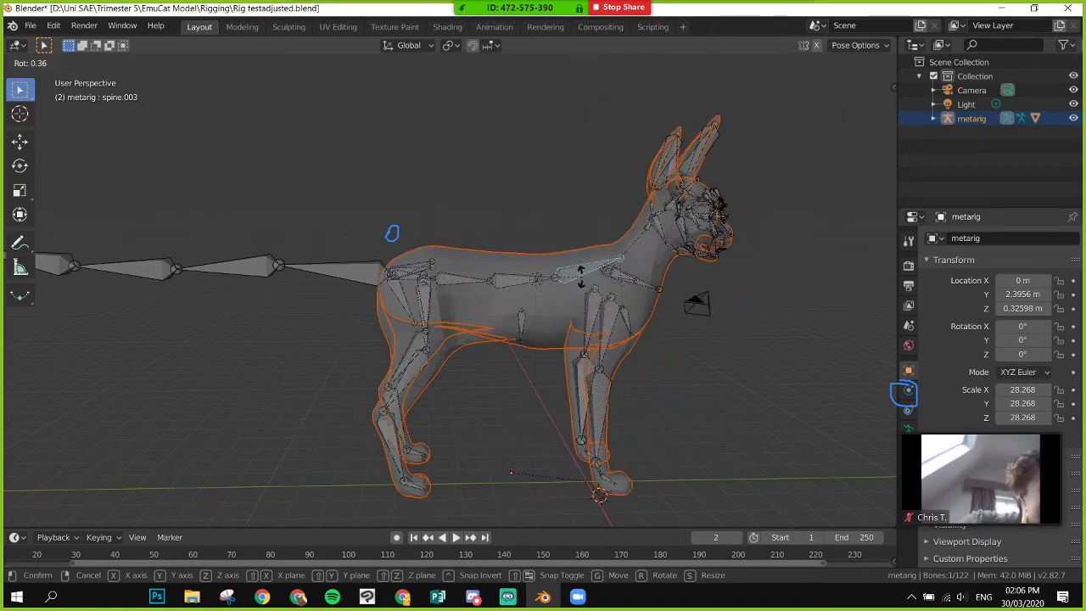
key("y")
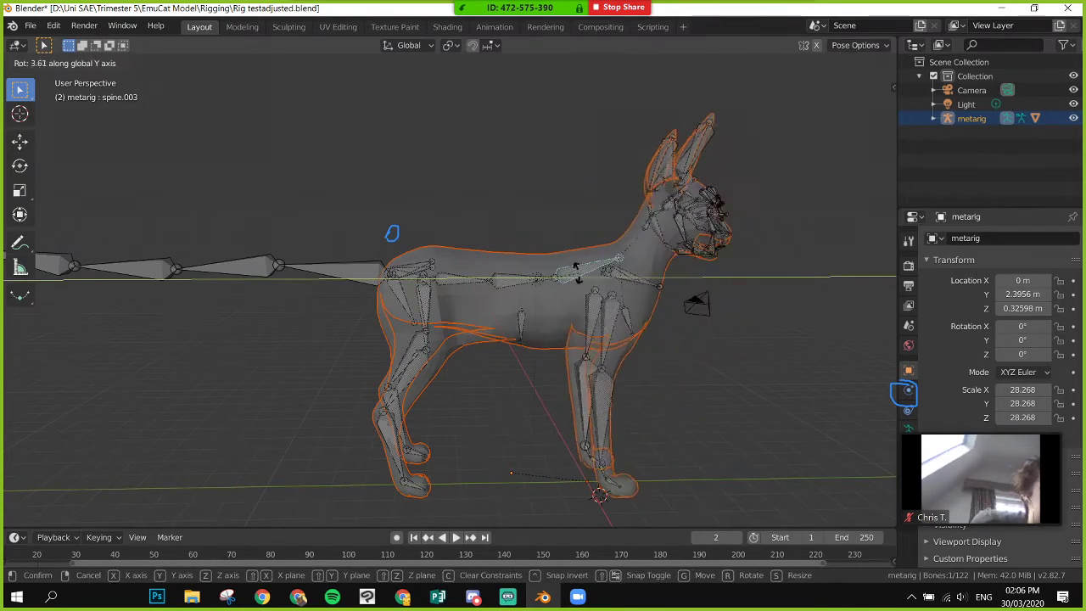
left_click(585, 299)
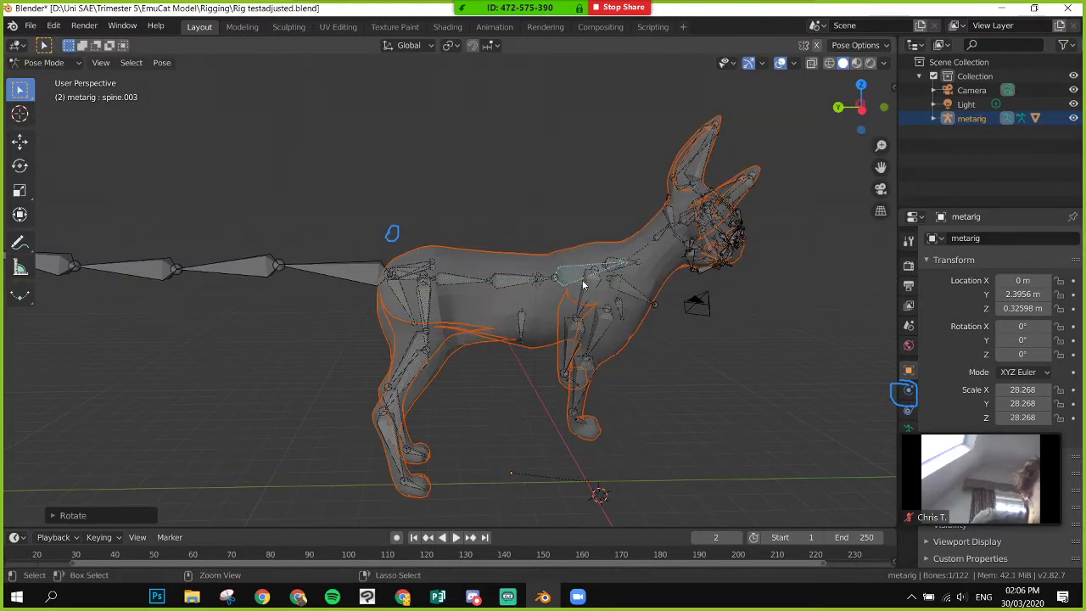
key("ctrl+z")
- Test how the back bends by rotating the spine.002 bone and the spine.001 bone in turn, reverting each rotation
left_click(515, 282)
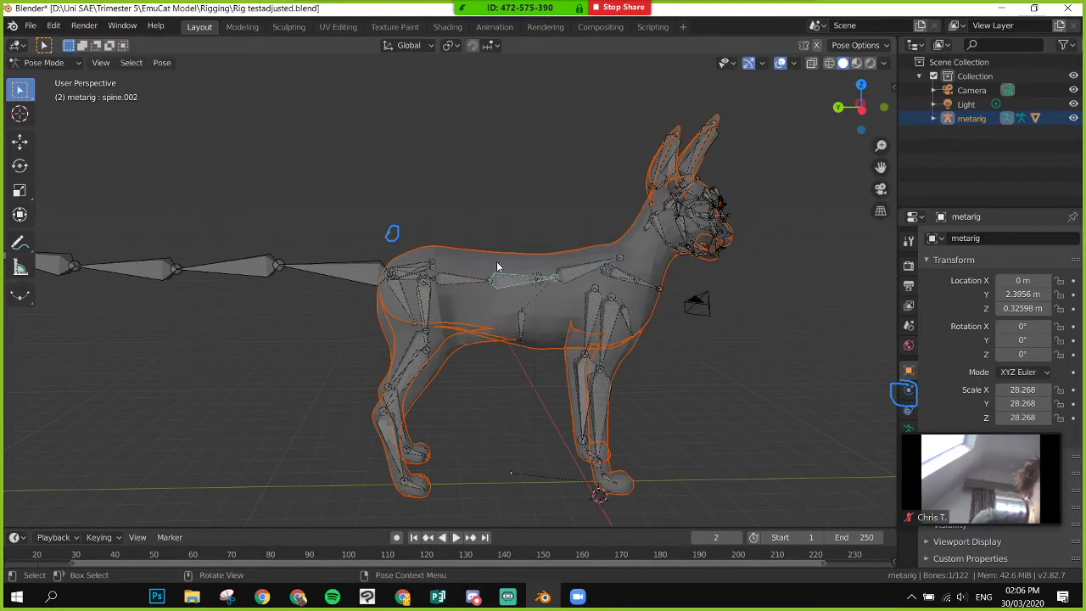
key("r")
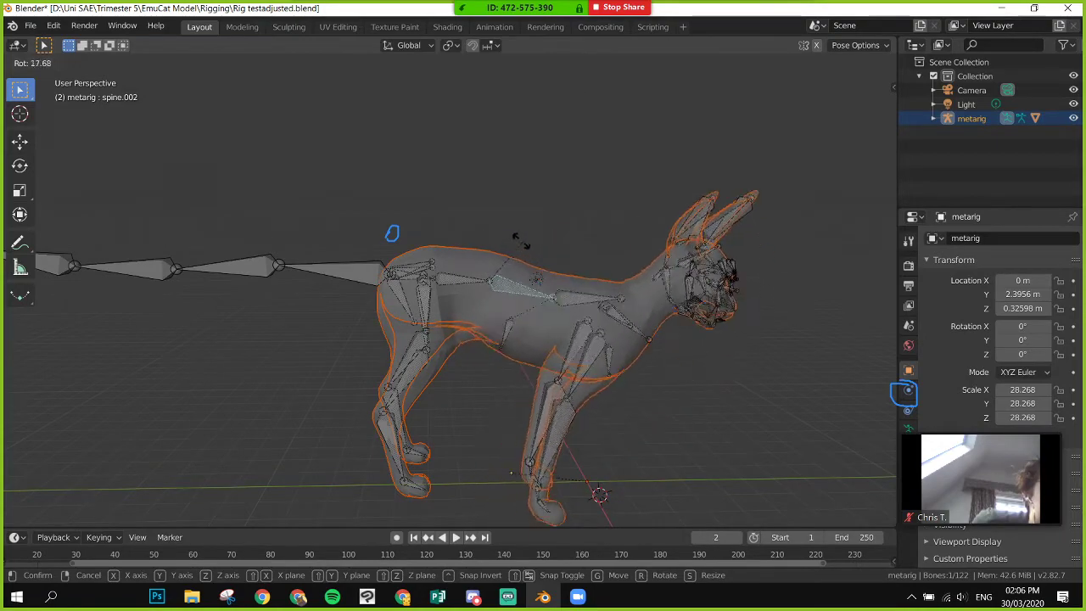
left_click(582, 323)
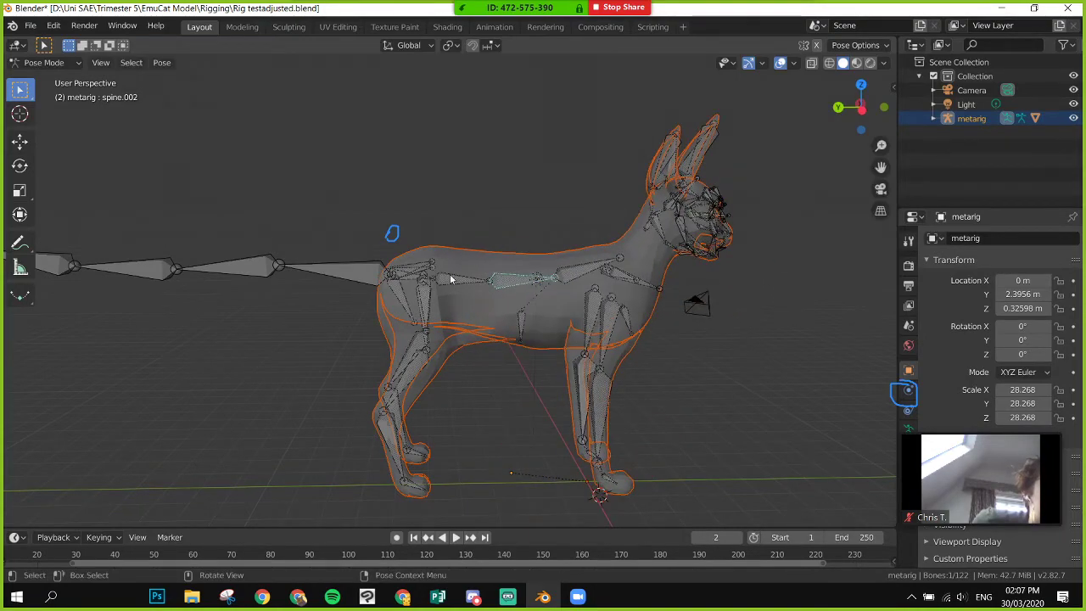
key("r")
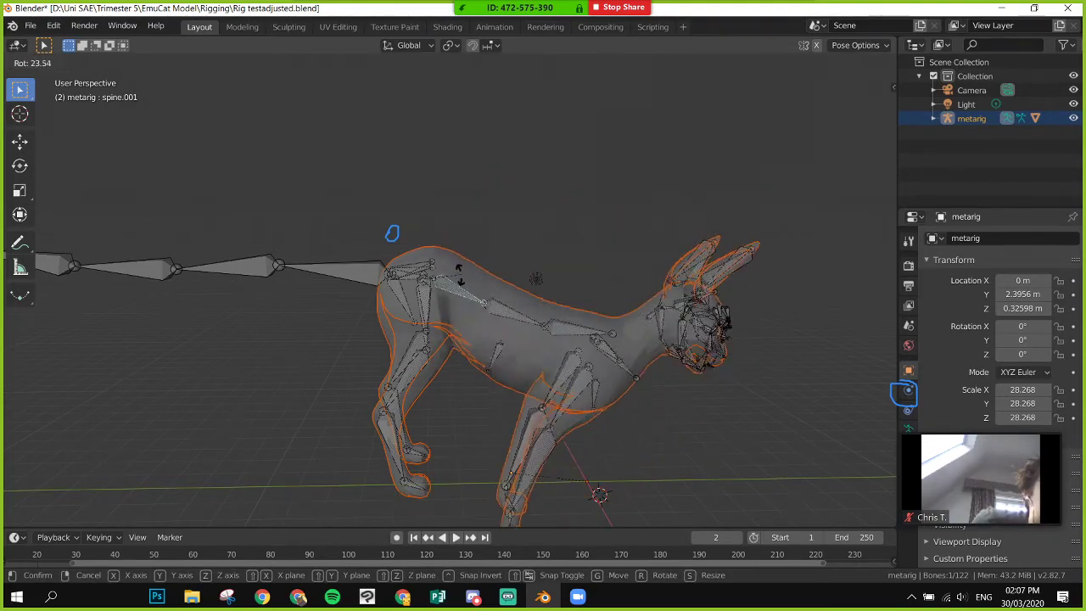
left_click(646, 344)
key("ctrl+z")
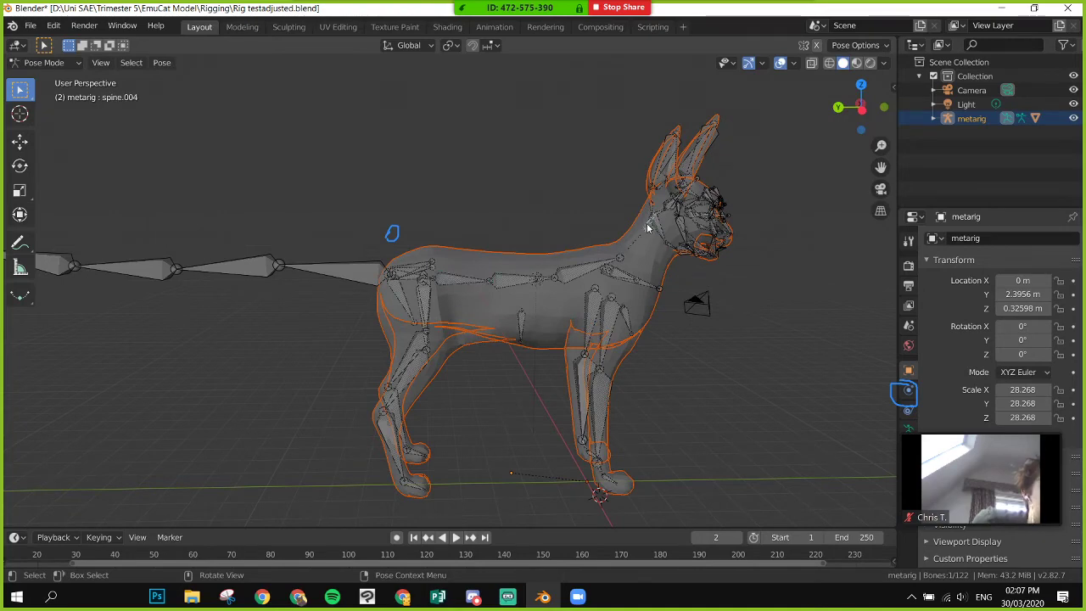
- Test the neck and head deformation by rotating the spine.004 bone, including free trackball rotation, and revert it
key("r")
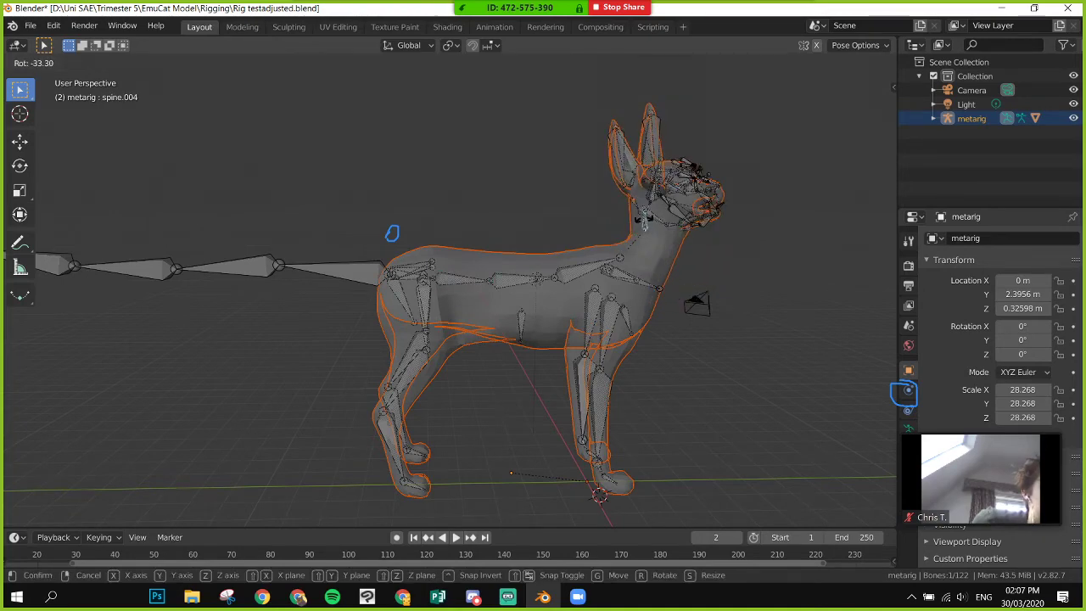
key("r")
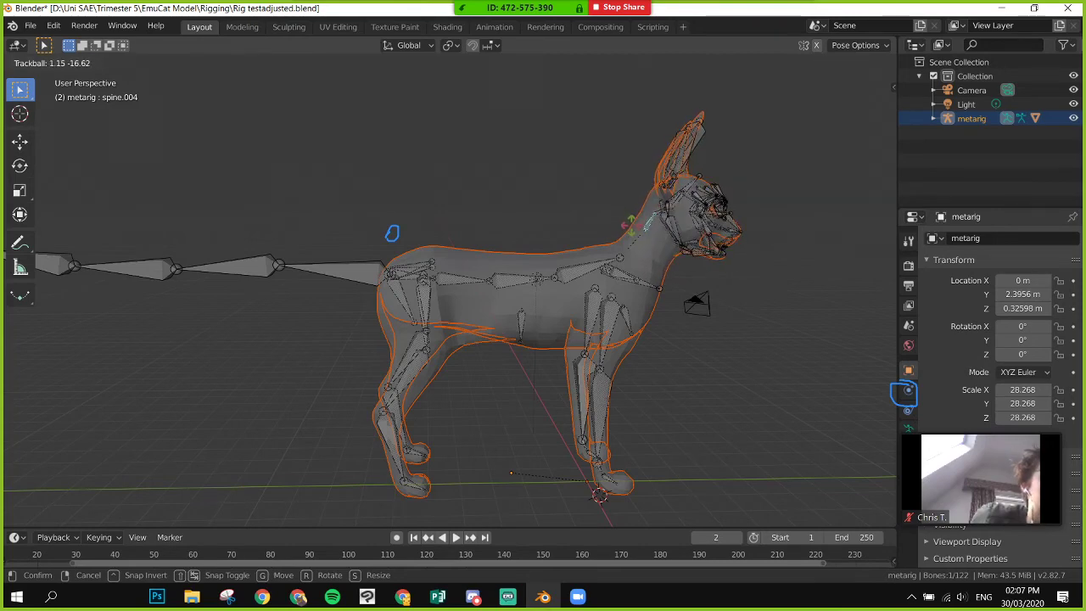
left_click(690, 334)
- Test the left front leg by rotating the upper_arm.L bone freely and about the global X axis, and revert it
key("KP_1")
middle_click_drag(650, 333, 616, 329)
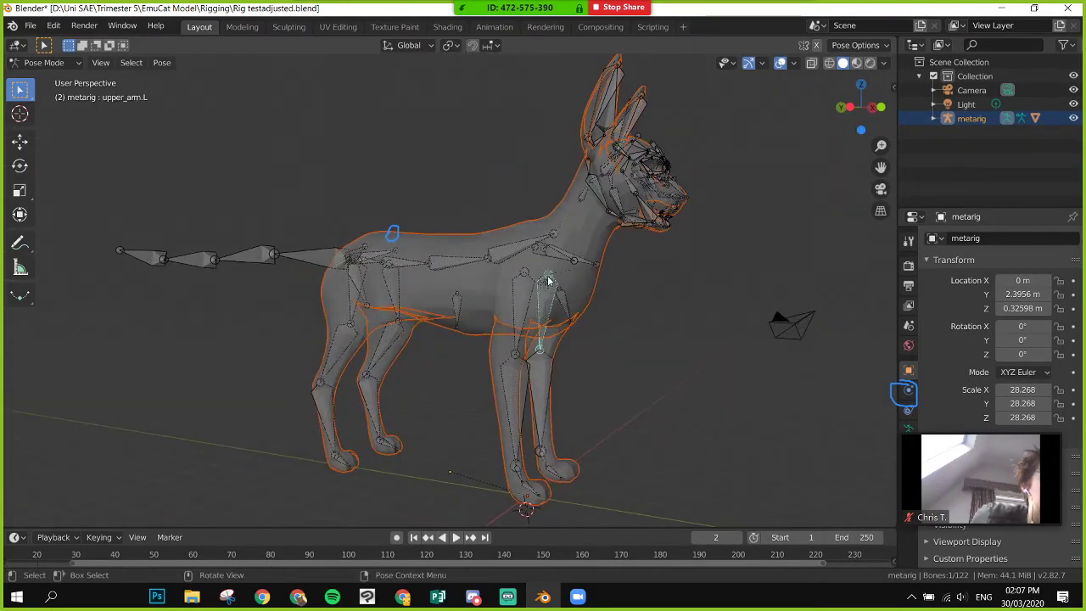
key("r")
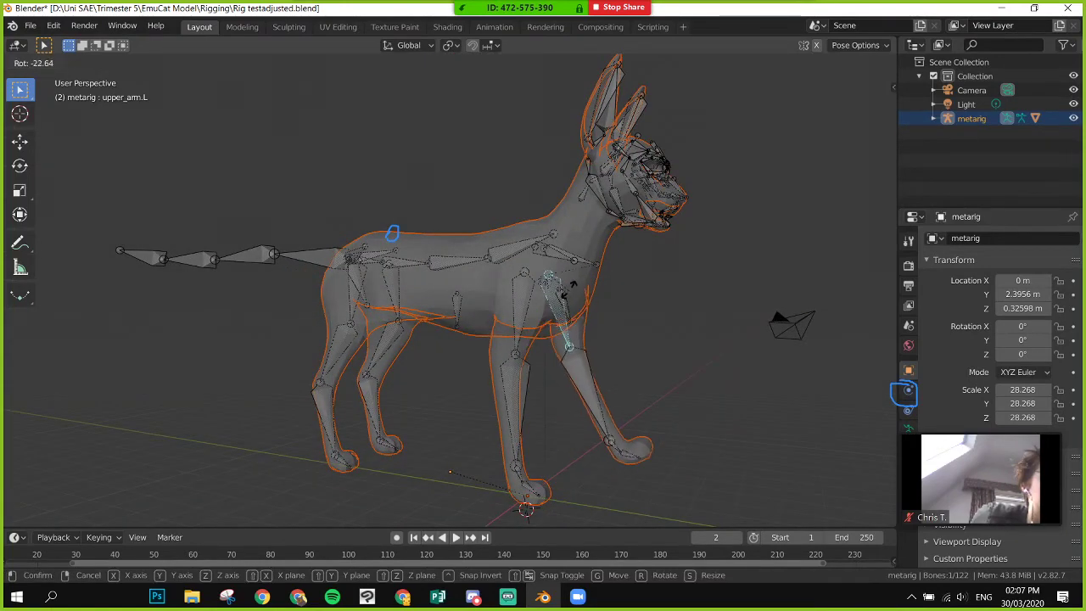
key("x")
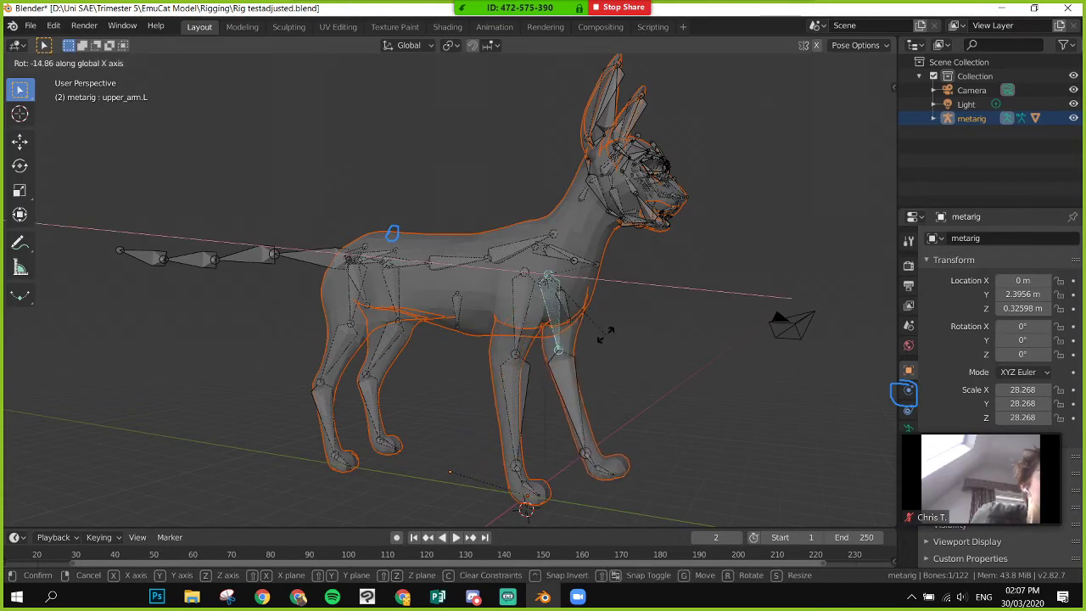
left_click(582, 305)
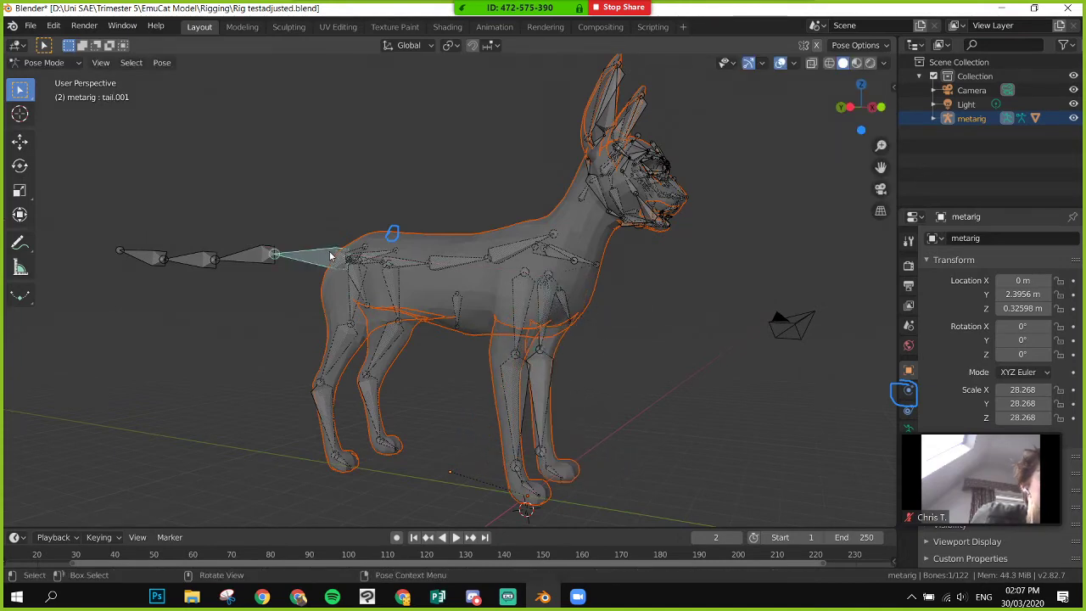
- Rotate the tail.001 bone about the global Z axis to test the tail's sideways swing
key("r")
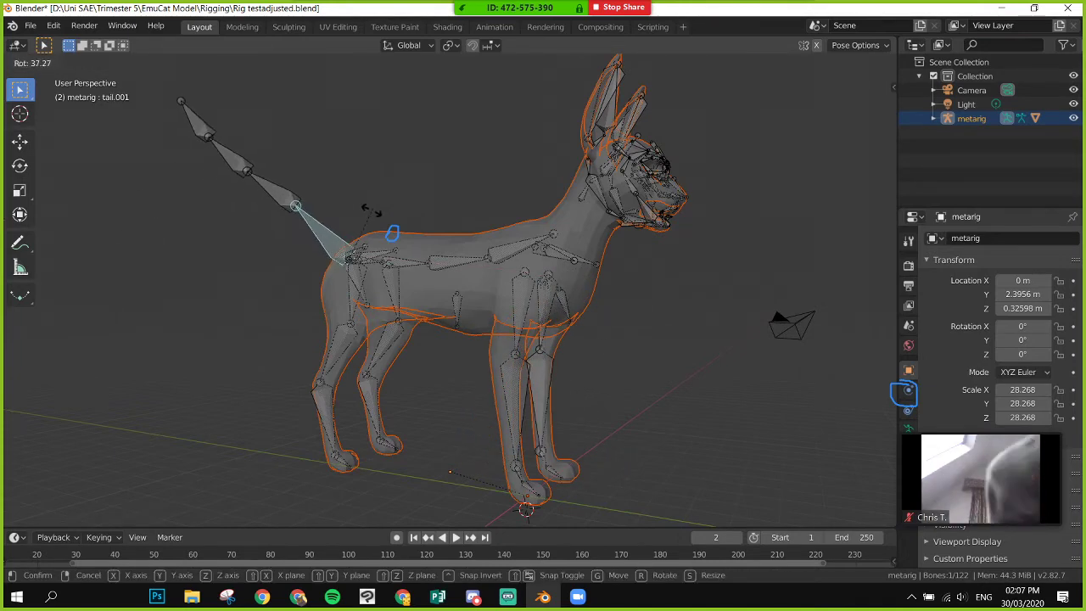
key("z")
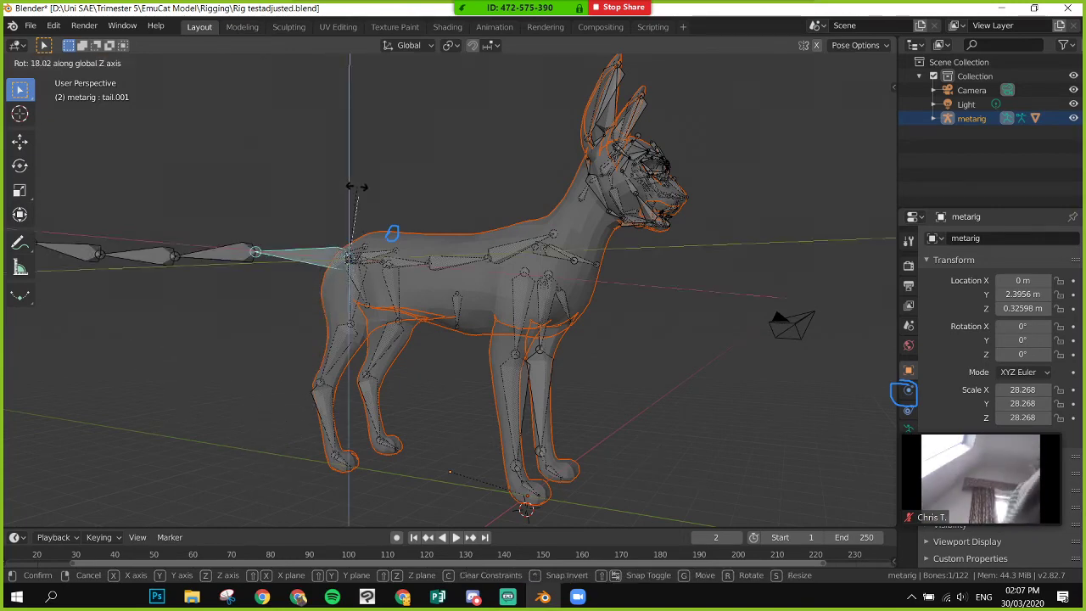
left_click(403, 255)
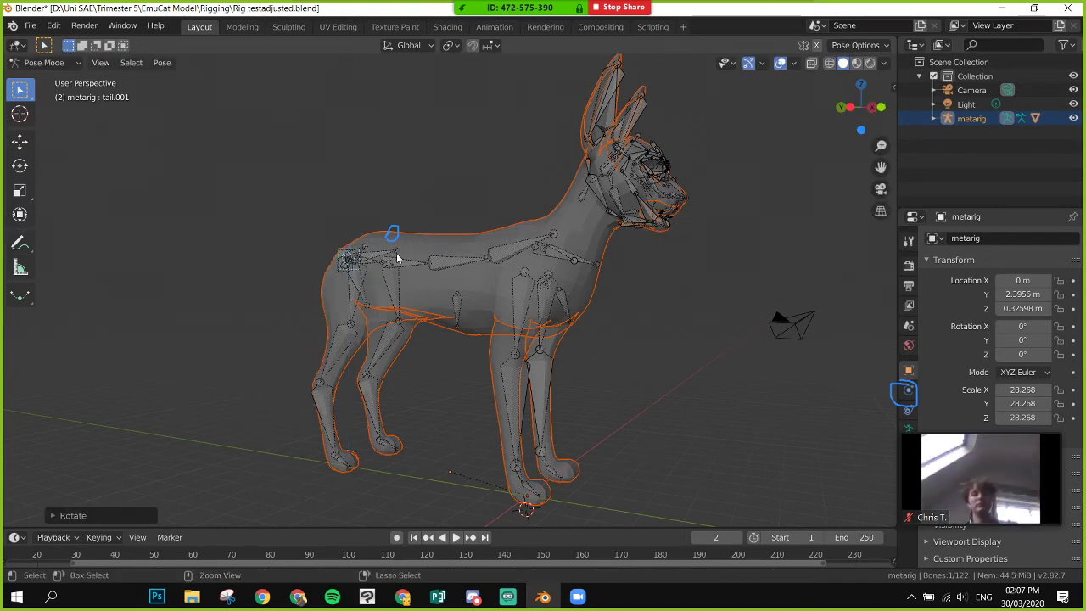
- Try rotating the left thigh bone to check how the hind leg deforms
middle_click_drag(389, 290, 455, 278)
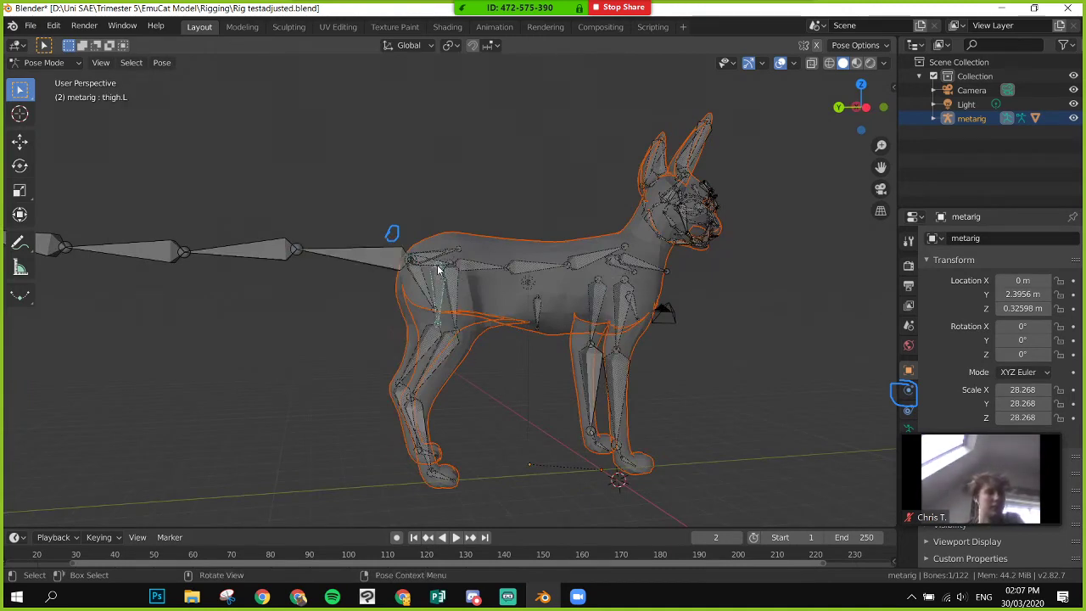
key("r")
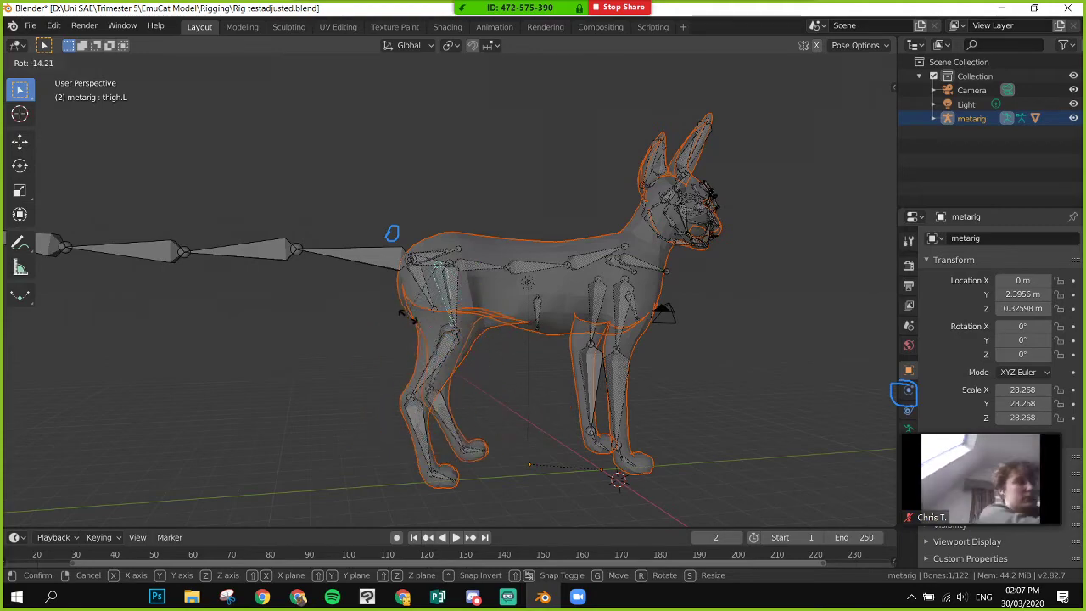
key("Escape")
- Try rotating the spine.001 bone, viewed from above, to check how the body bends
middle_click_drag(462, 347, 379, 235, "alt")
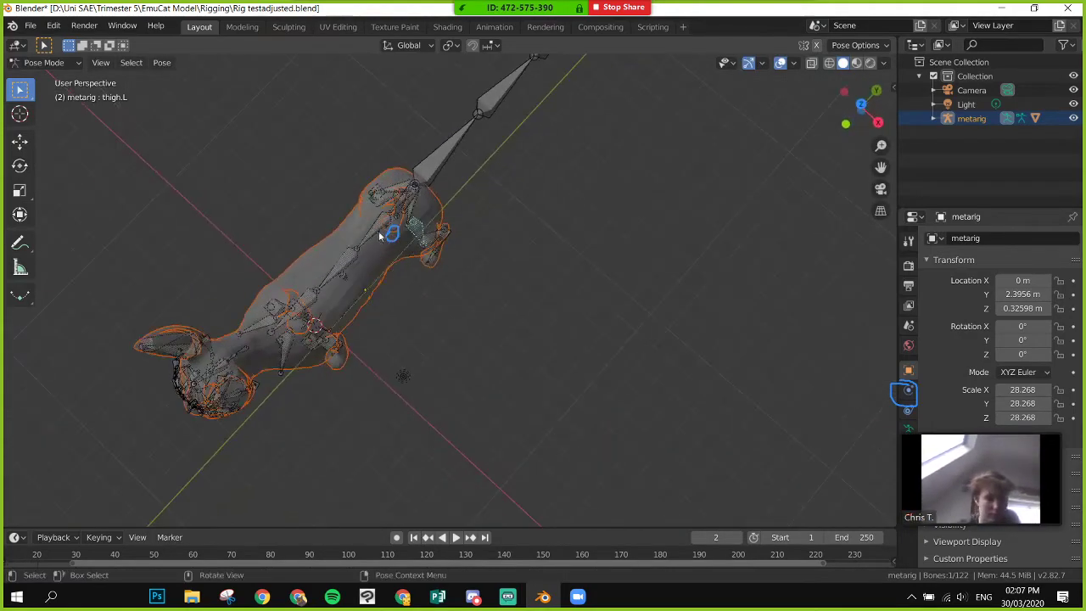
key("r")
key("r")
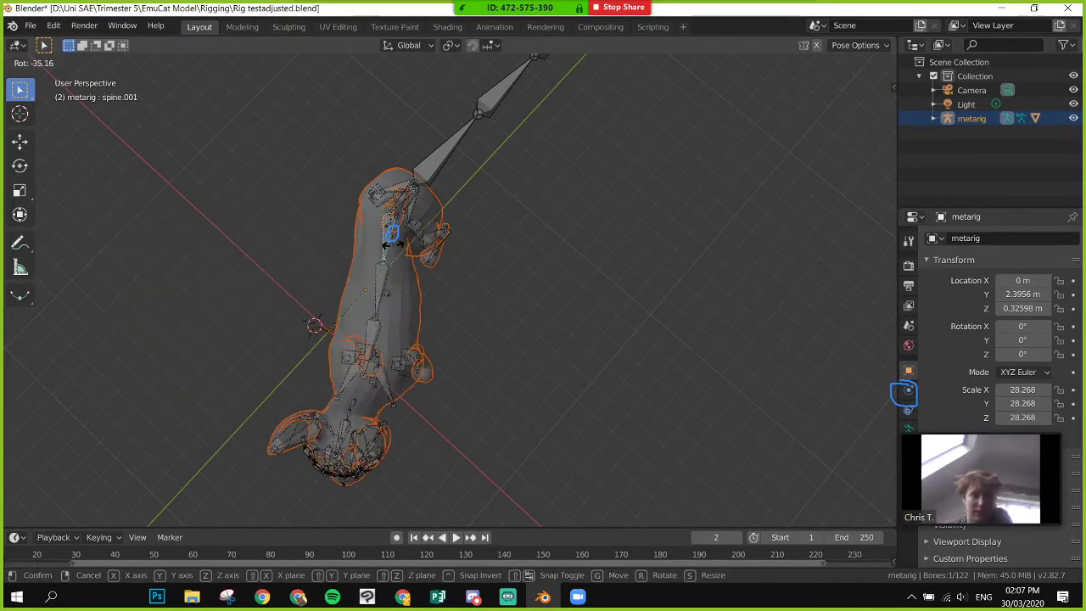
left_click(377, 267)
- Rotate the spine.004 bone freely with trackball rotation to check how the neck and head deform
middle_click_drag(378, 266, 286, 239)
key("r")
key("r")
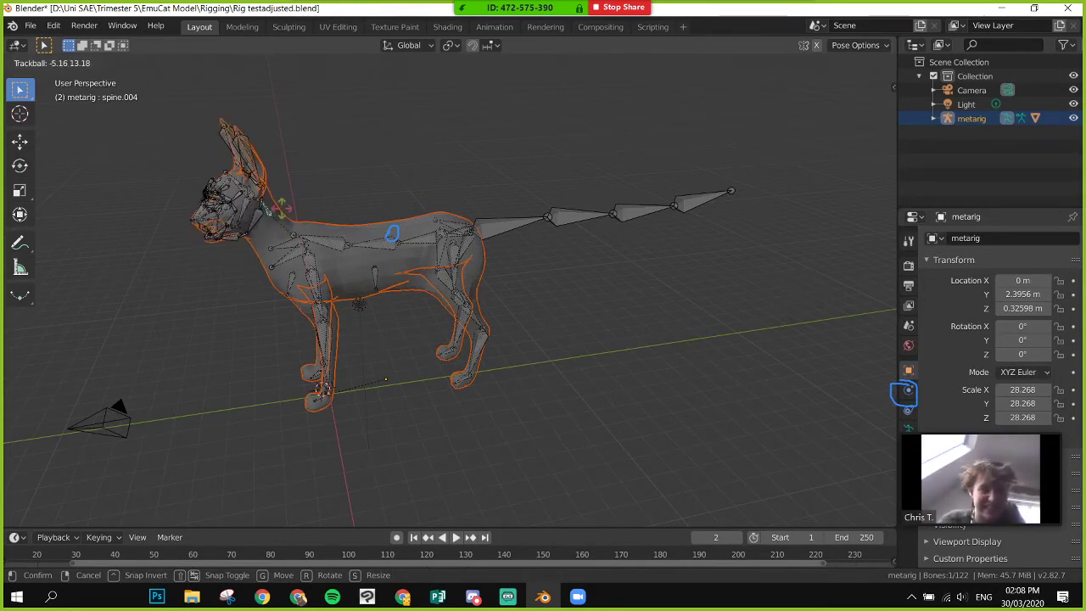
key("r")
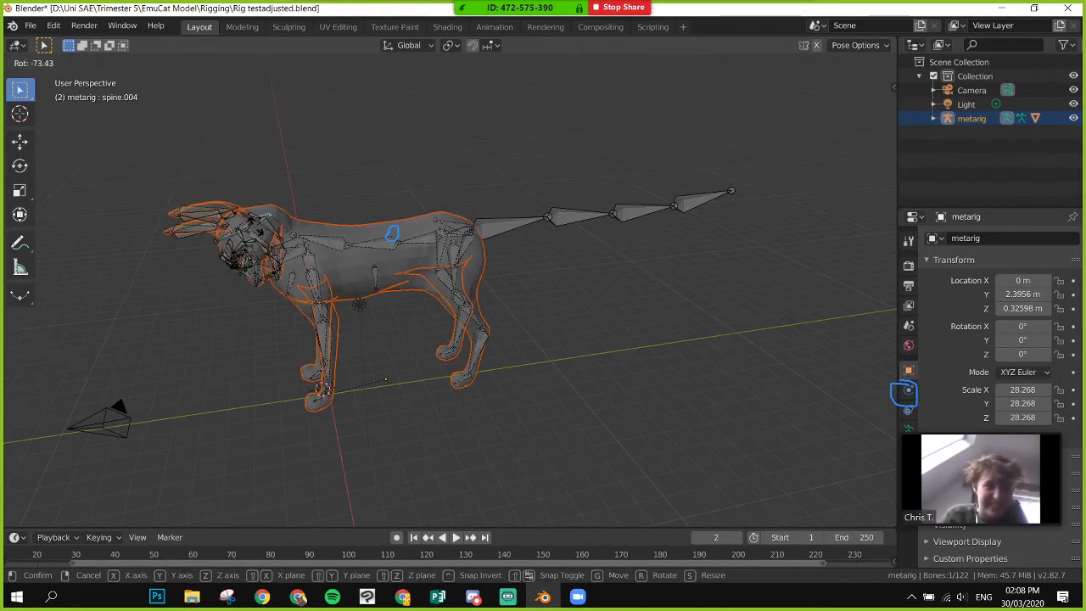
key("r")
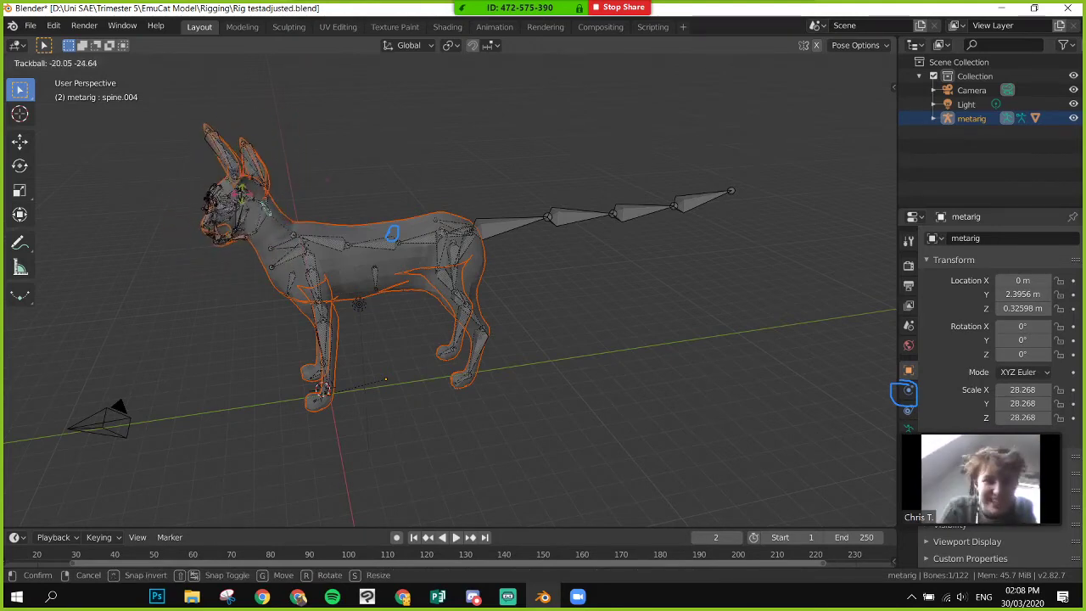
left_click(386, 271)
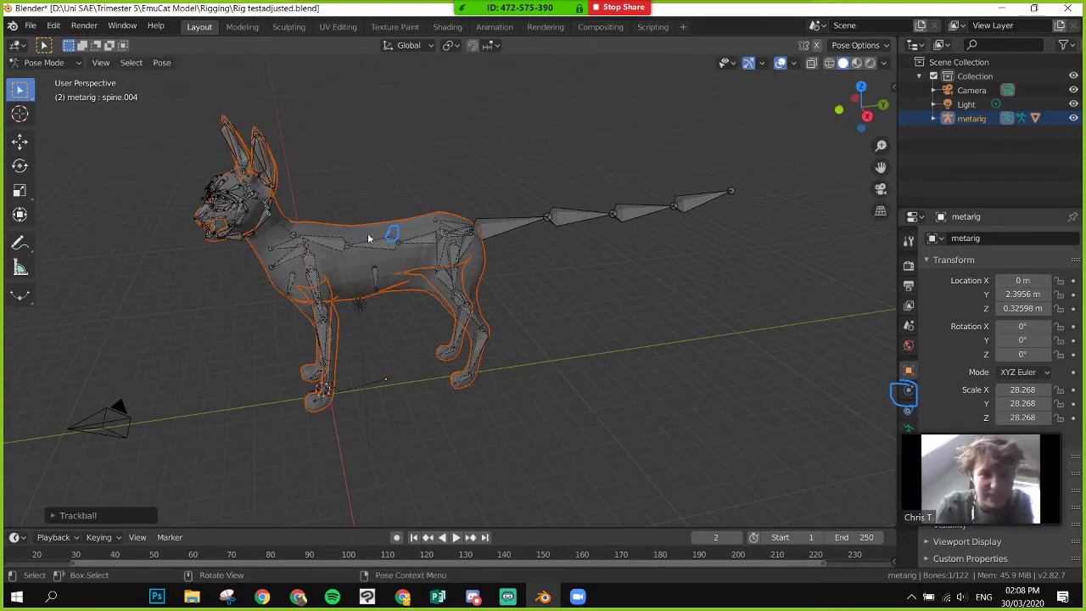
- Try rotating the right forearm bone to check how the front leg deforms
middle_click_drag(366, 284, 582, 241, "alt")
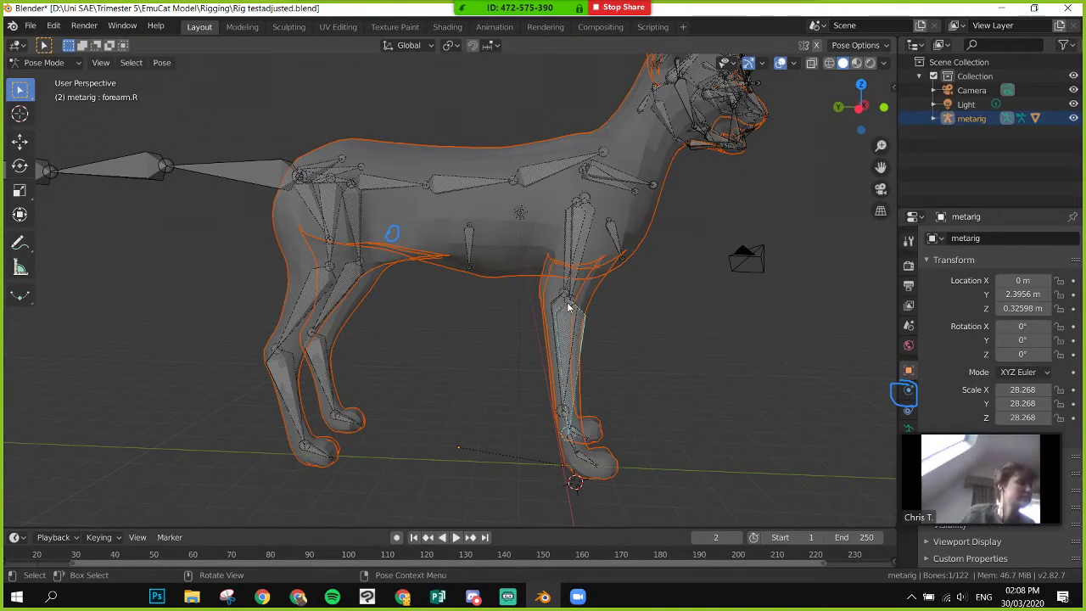
key("r")
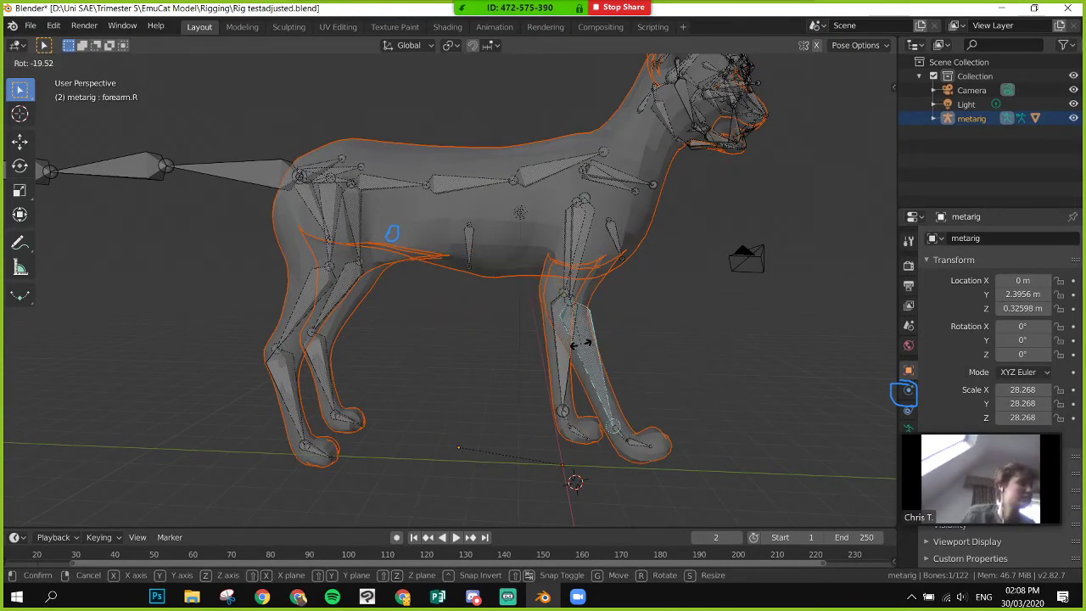
right_click(581, 343)
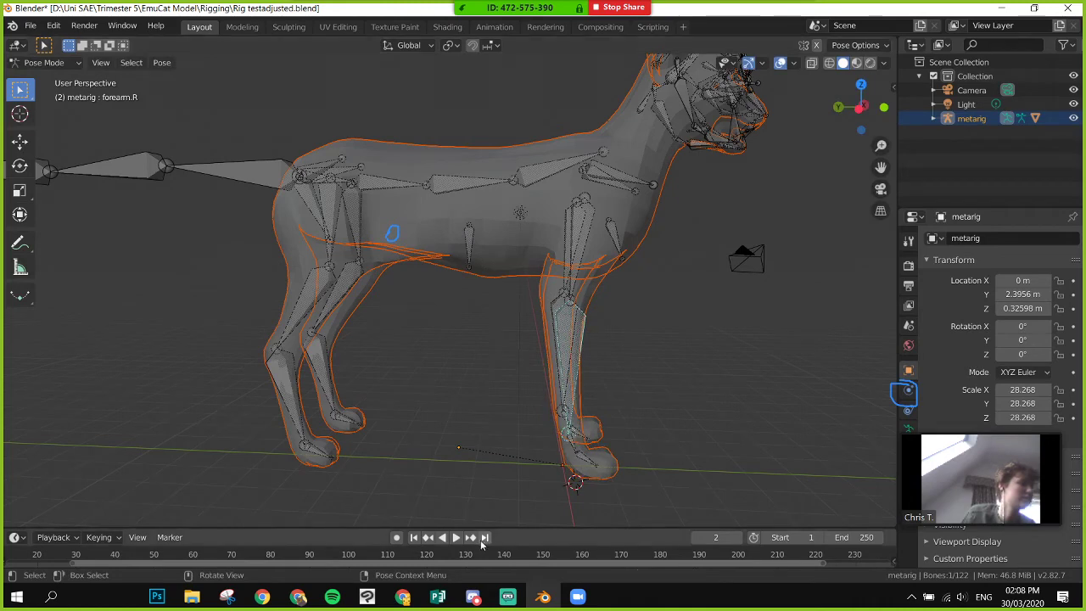
- Switch to Chrome, search Google Images for "cat side" and preview the Shutterstock side view of the spotted walking cat
left_click(402, 596)
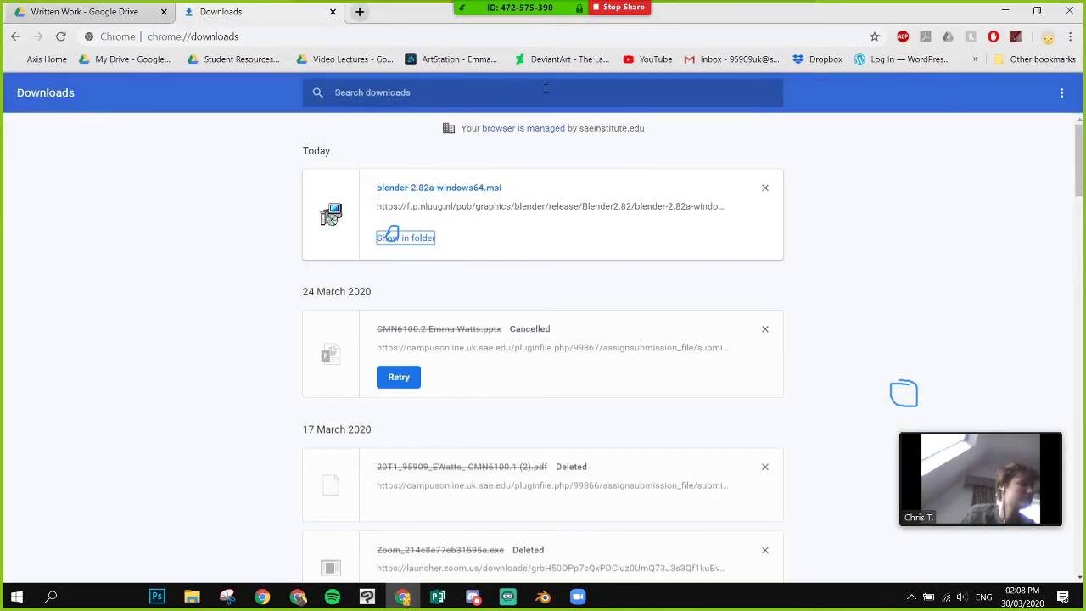
left_click(368, 42)
type("cat")
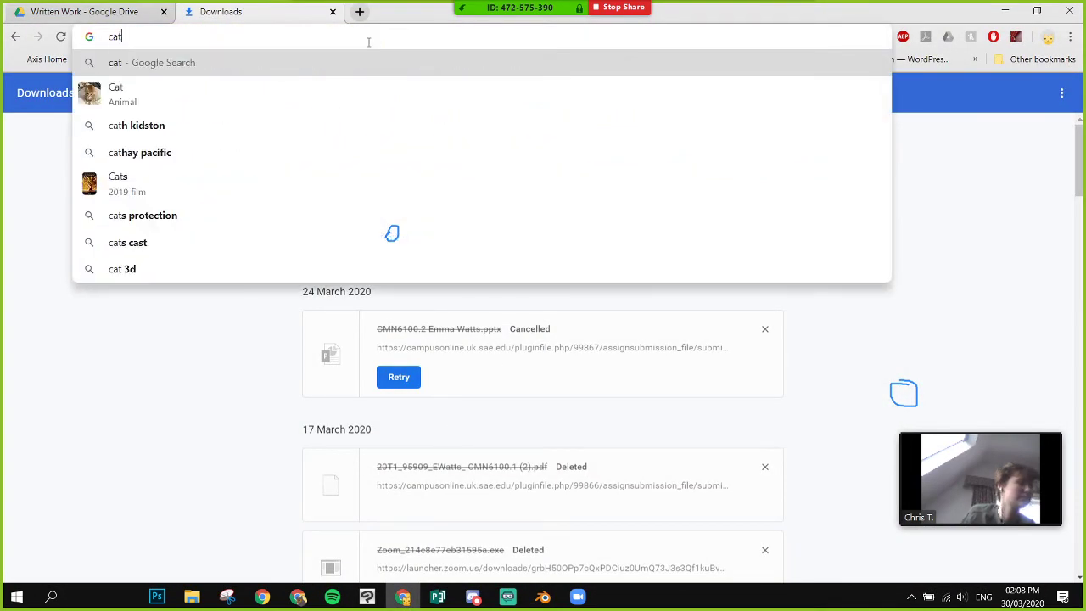
key("Return")
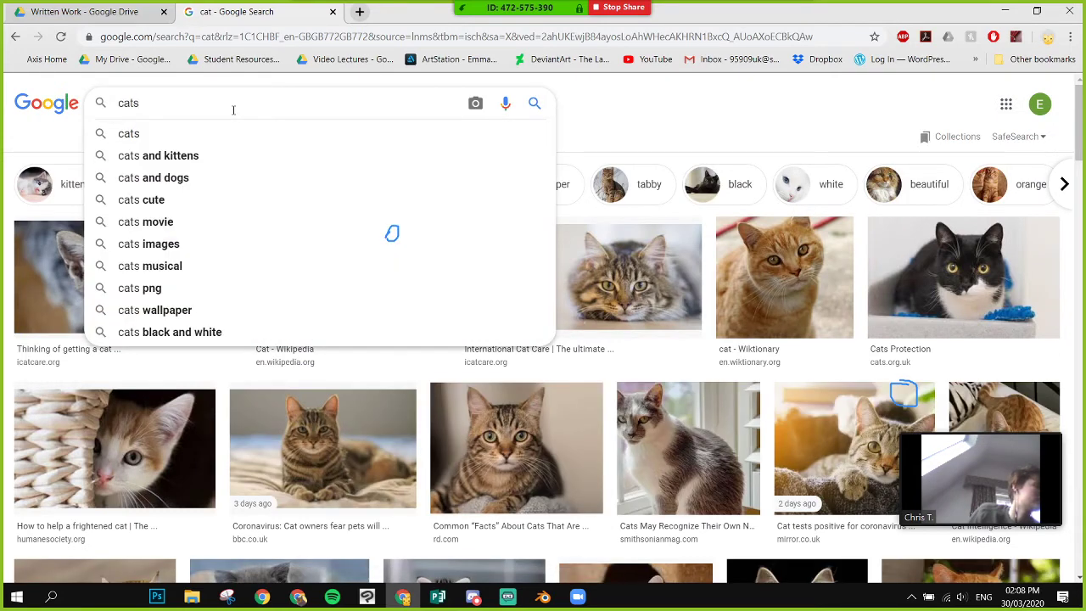
key("BackSpace")
type("side")
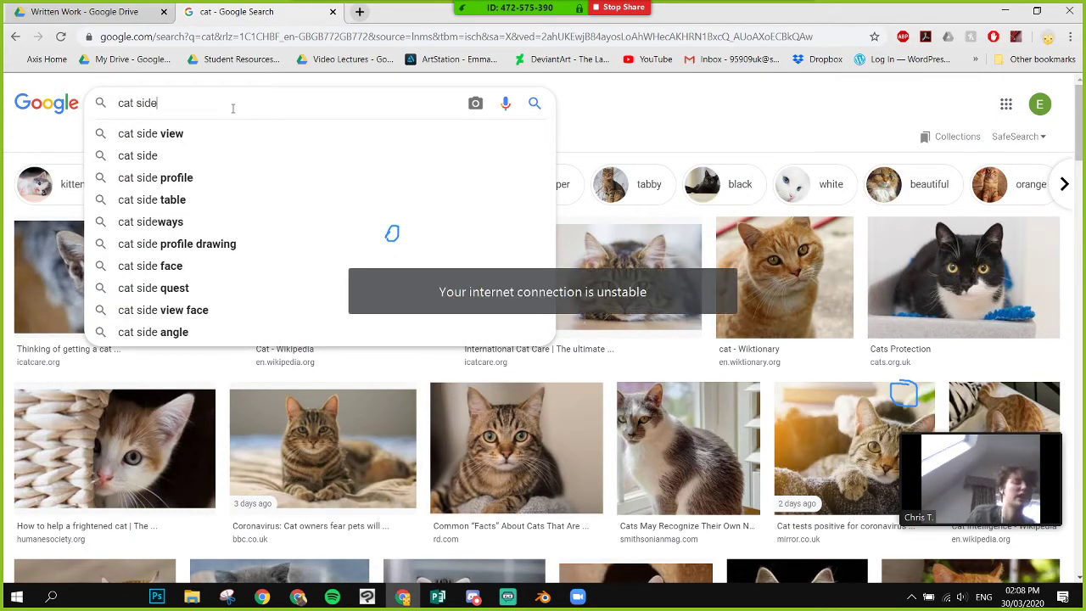
key("Return")
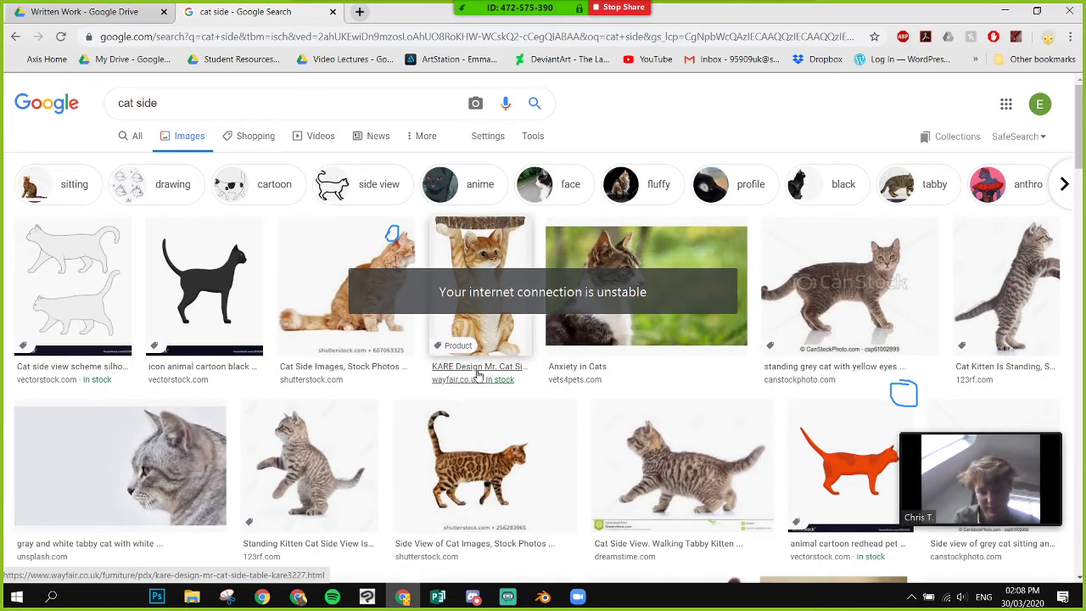
left_click(544, 456)
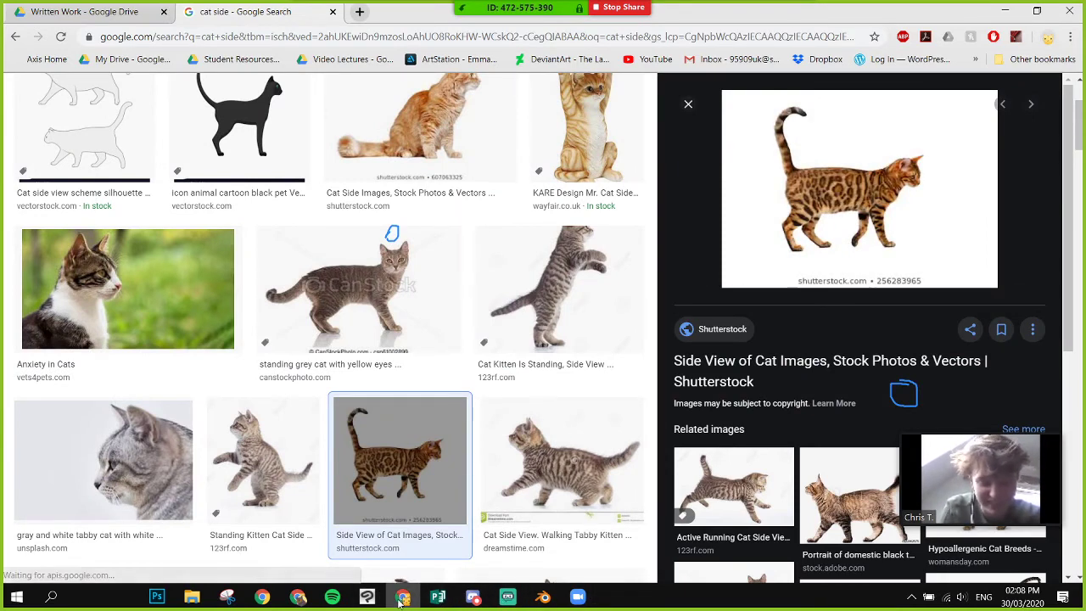
- Compare the rigged model in Blender with the side-view cat photo in Chrome, finishing back in Blender
left_click(398, 601)
left_click(398, 601)
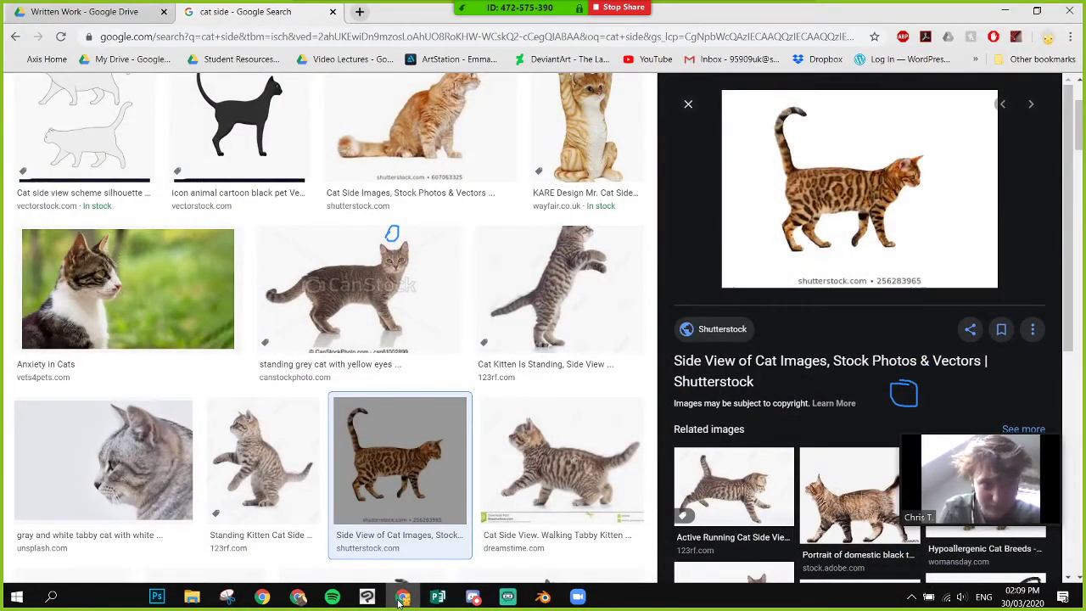
left_click(398, 602)
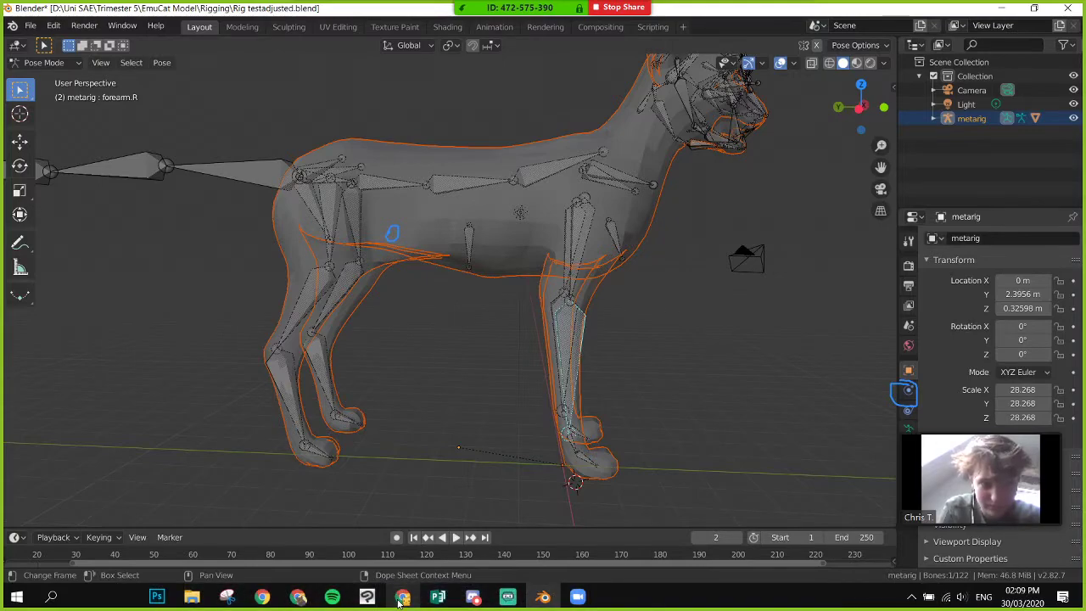
left_click(398, 601)
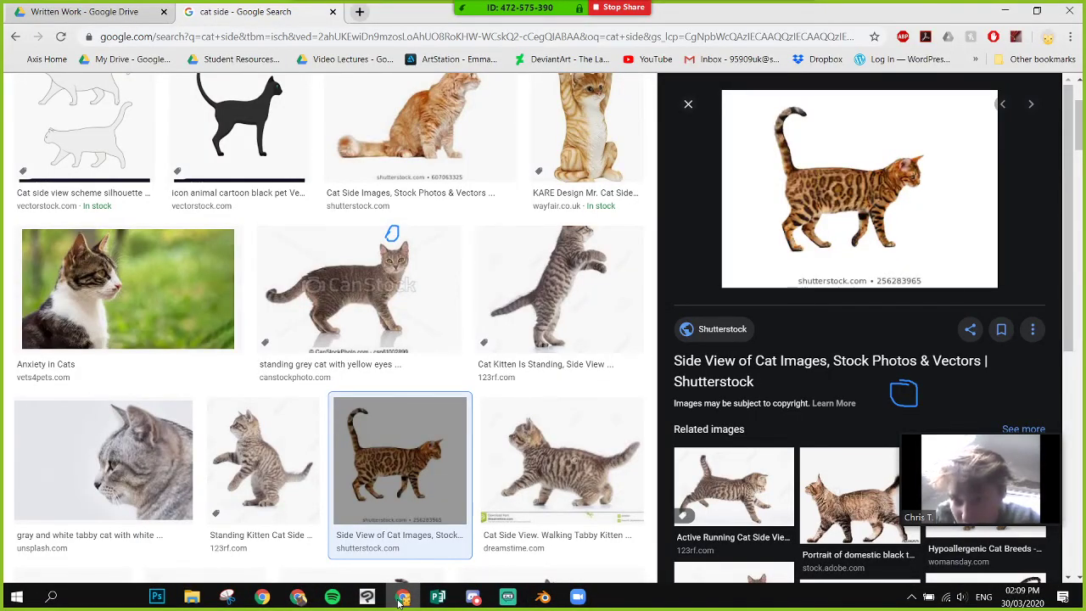
left_click(398, 601)
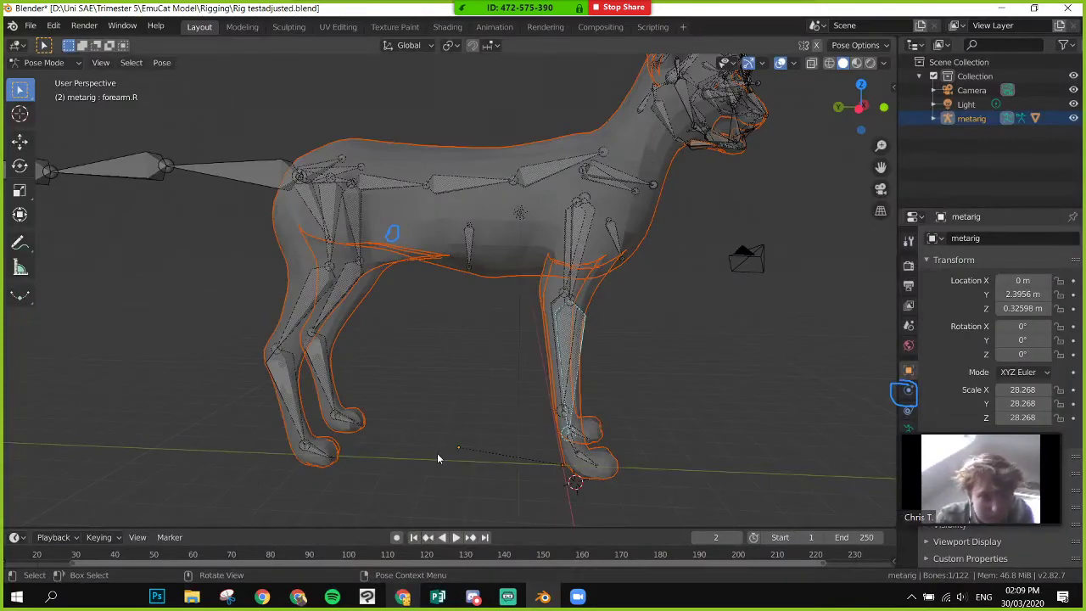
- Try rotating the right shin bone to check how the hind leg bends, and undo the rotation
middle_click_drag(436, 434, 464, 432)
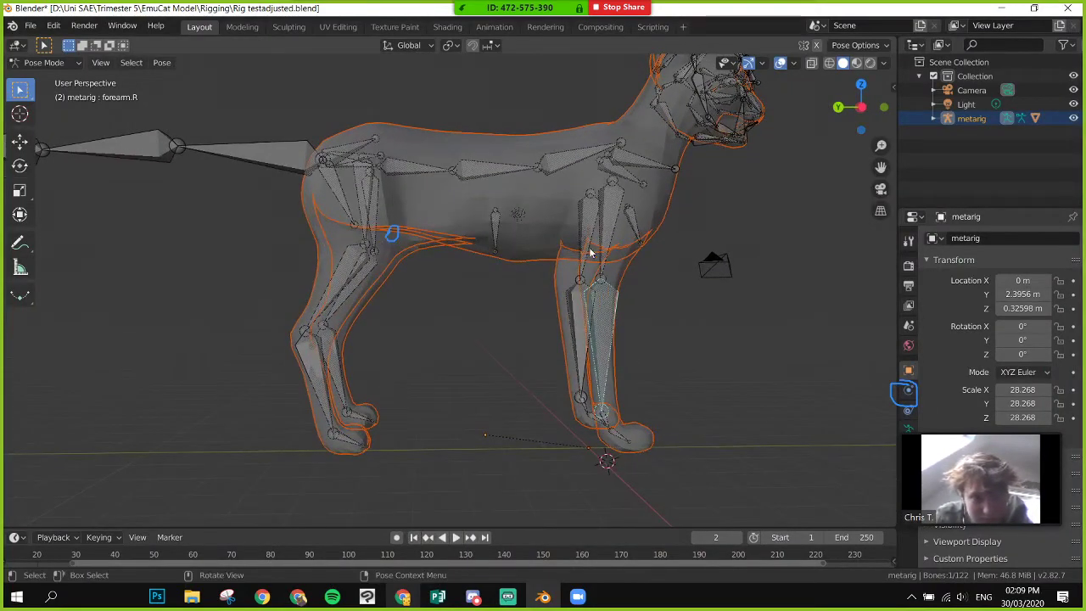
middle_click_drag(494, 306, 489, 327)
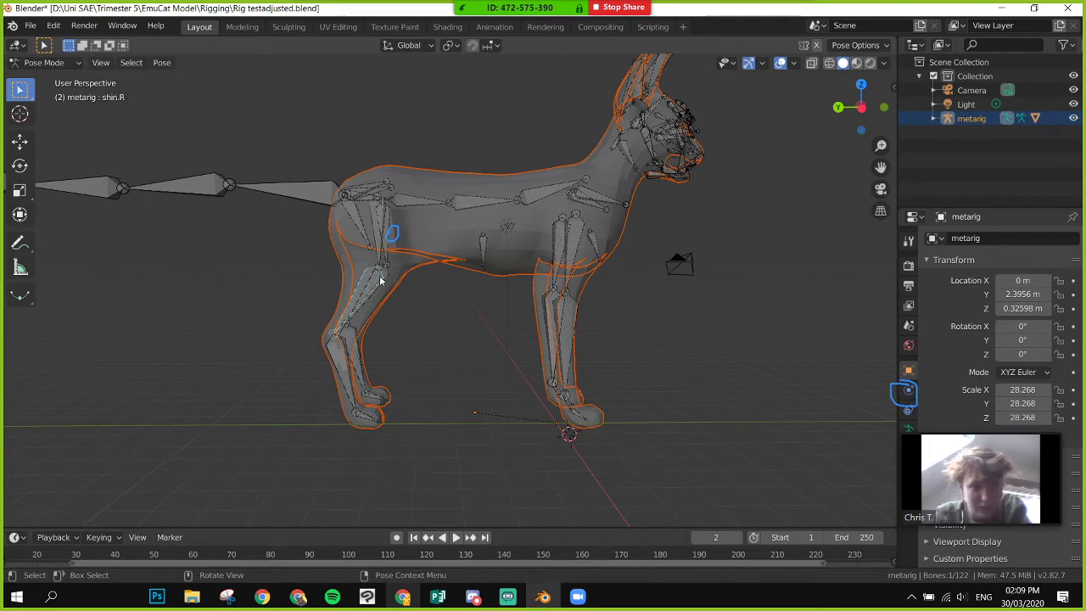
key("r")
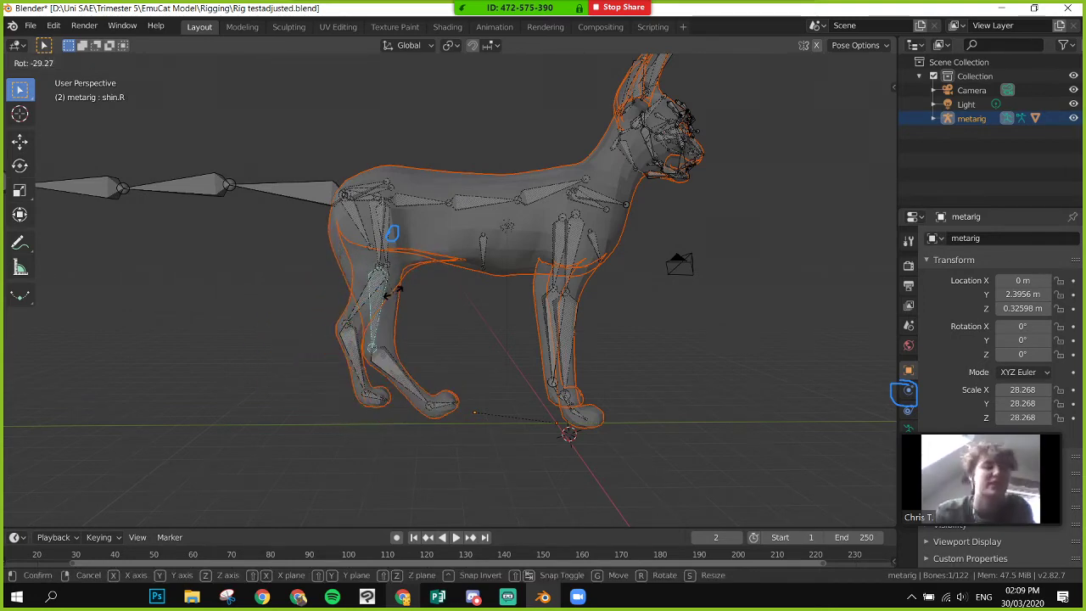
left_click(460, 313)
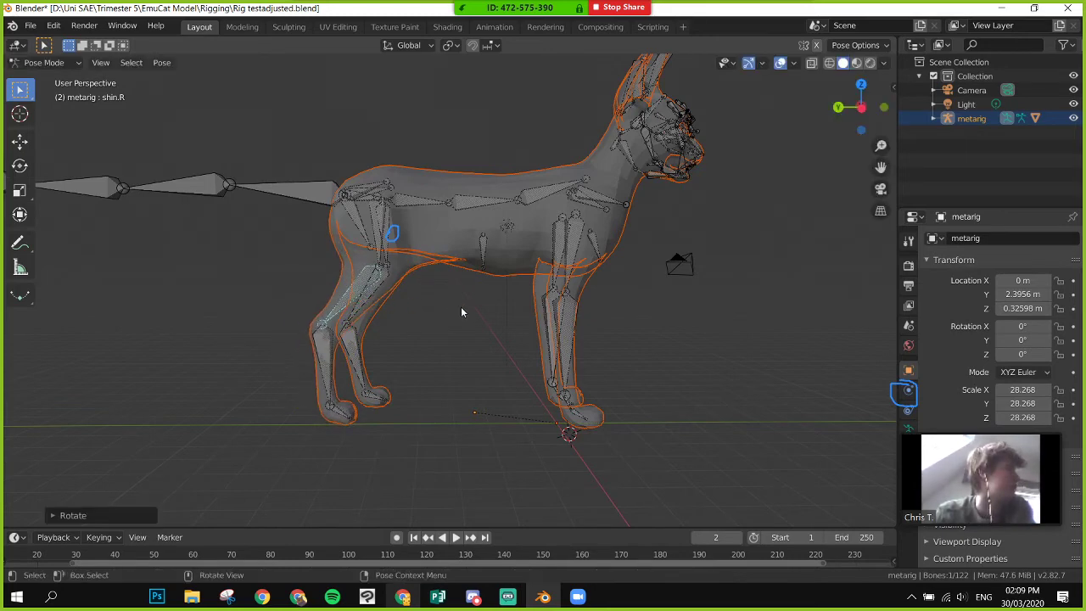
key("ctrl+z")
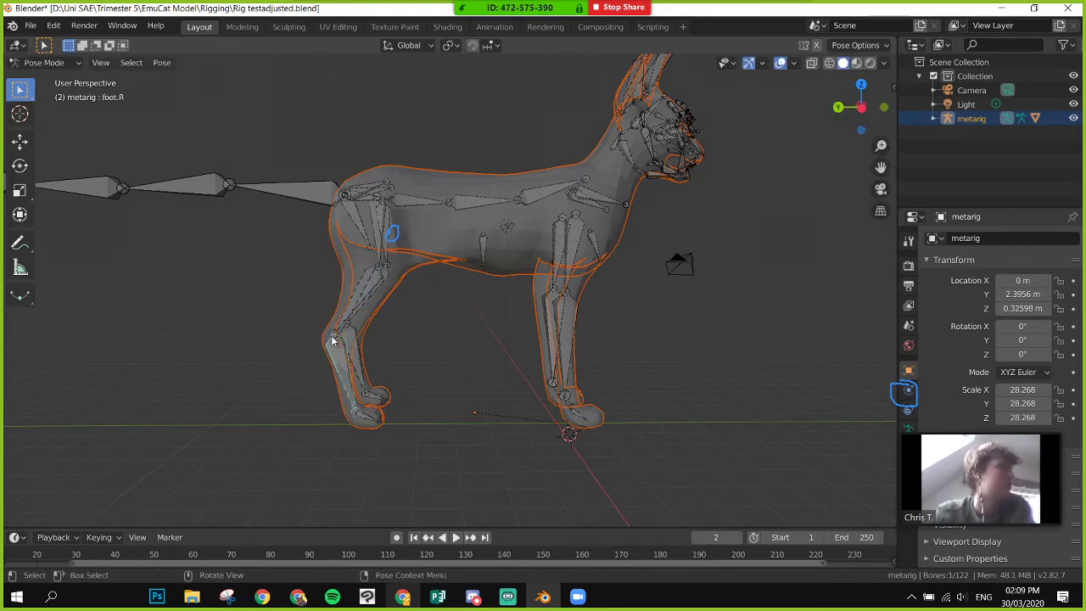
- Try rotating the right hind foot bone to check its deformation, and undo the rotation
key("r")
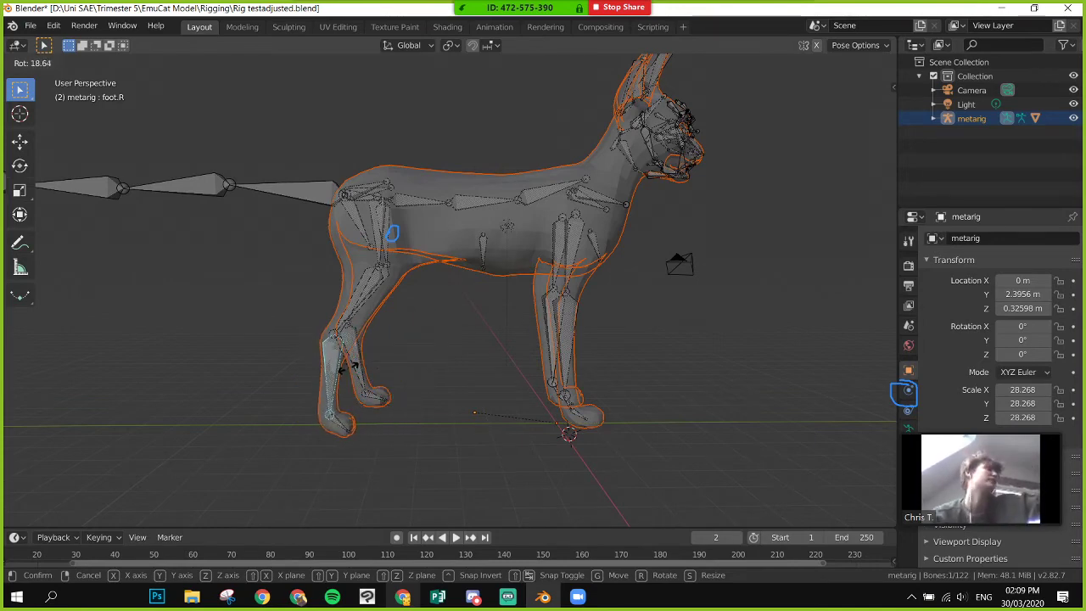
left_click(347, 366)
key("ctrl+z")
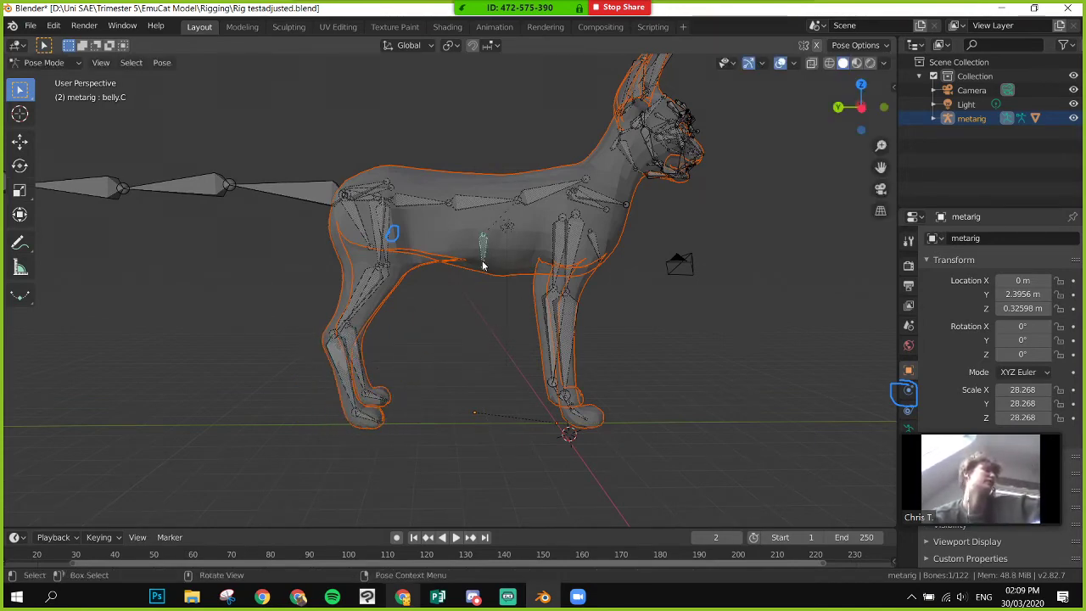
- Try rotating the belly.C bone to check how the underside deforms, and undo the rotation
key("r")
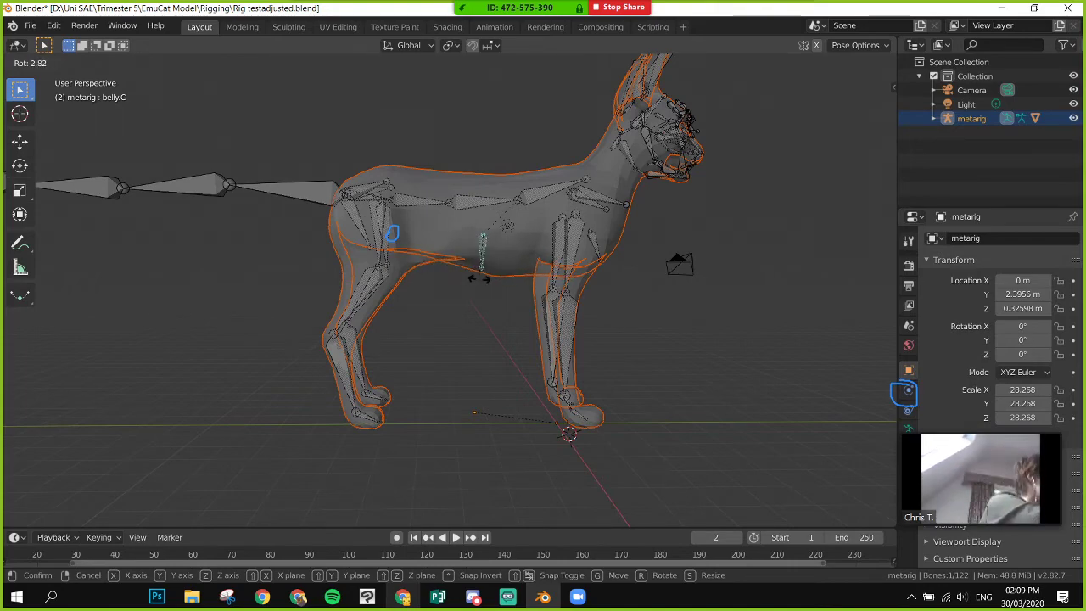
left_click(475, 274)
key("ctrl+z")
- Rotate the jaw.R bone to check how the jaw area of the mesh deforms
middle_click_drag(519, 292, 604, 222)
key("KP_7")
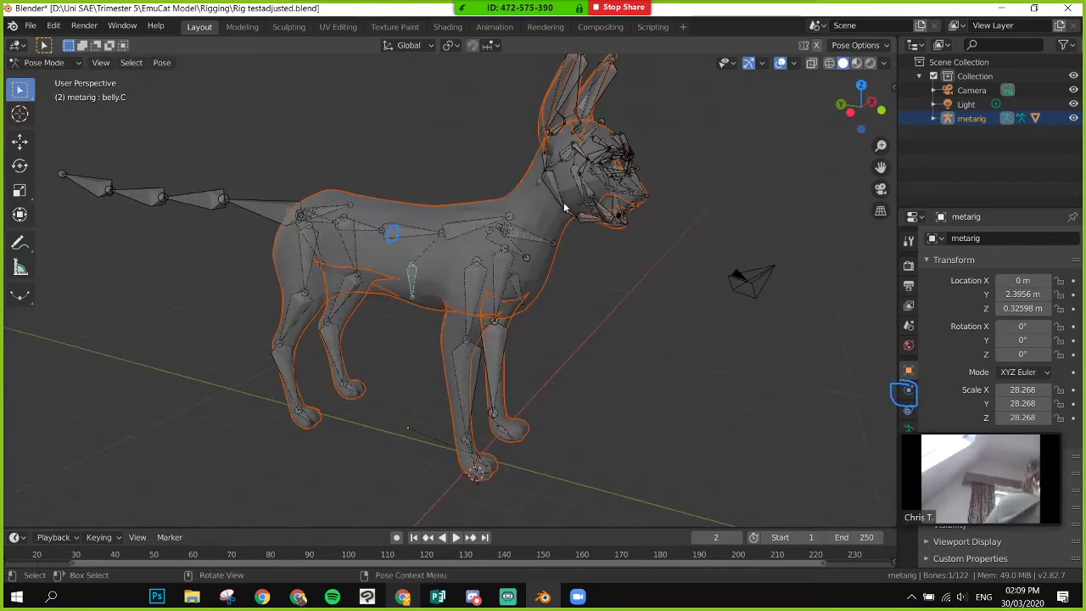
key("r")
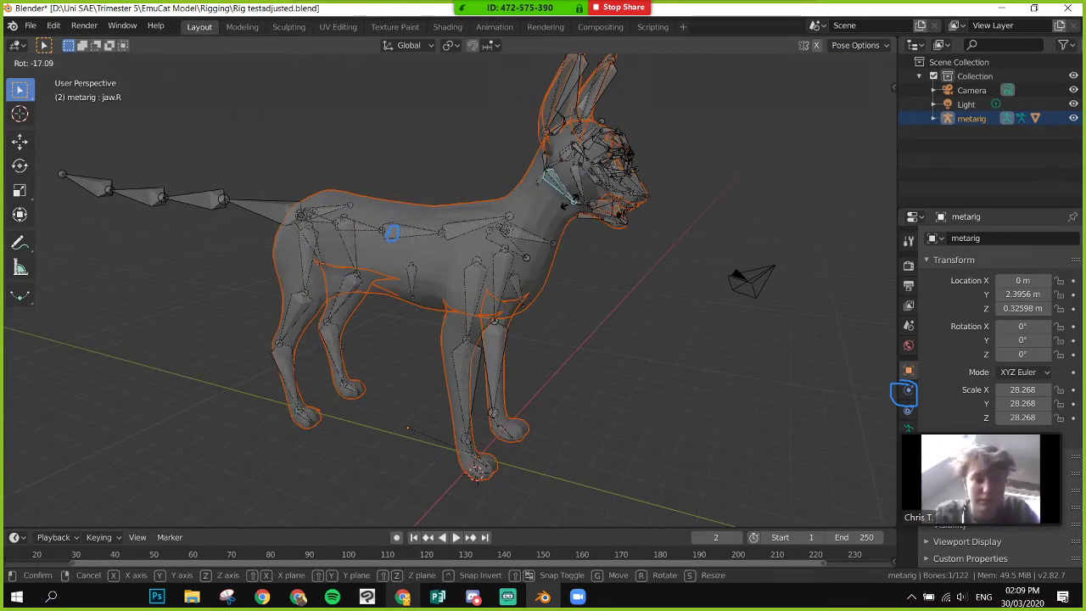
left_click(569, 203)
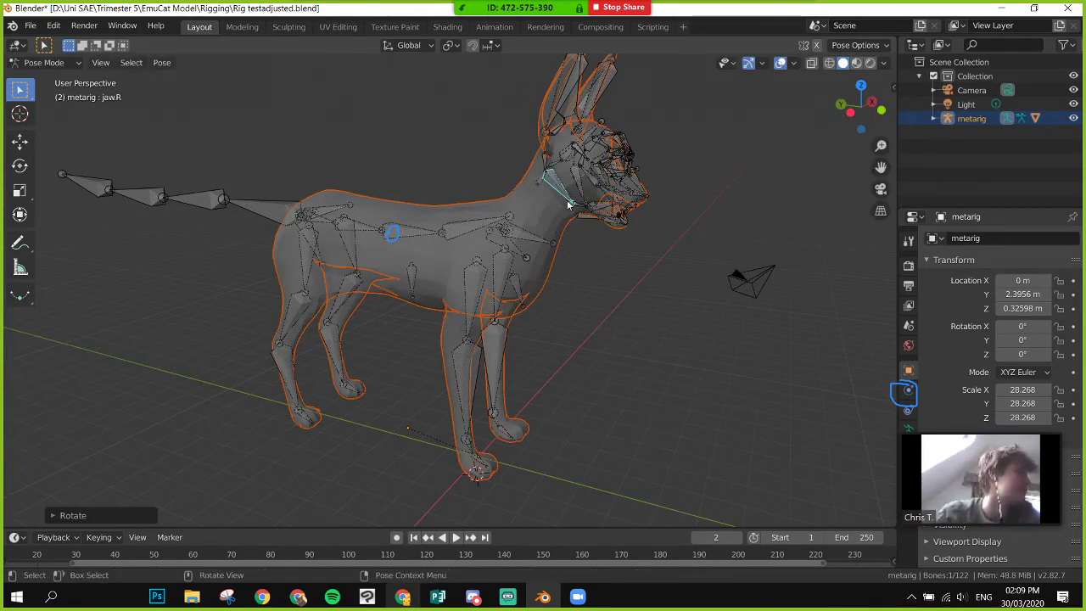
- Try rotating the Breast.C bone to check how the chest deforms
middle_click_drag(625, 284, 576, 263)
left_click(577, 266)
key("r")
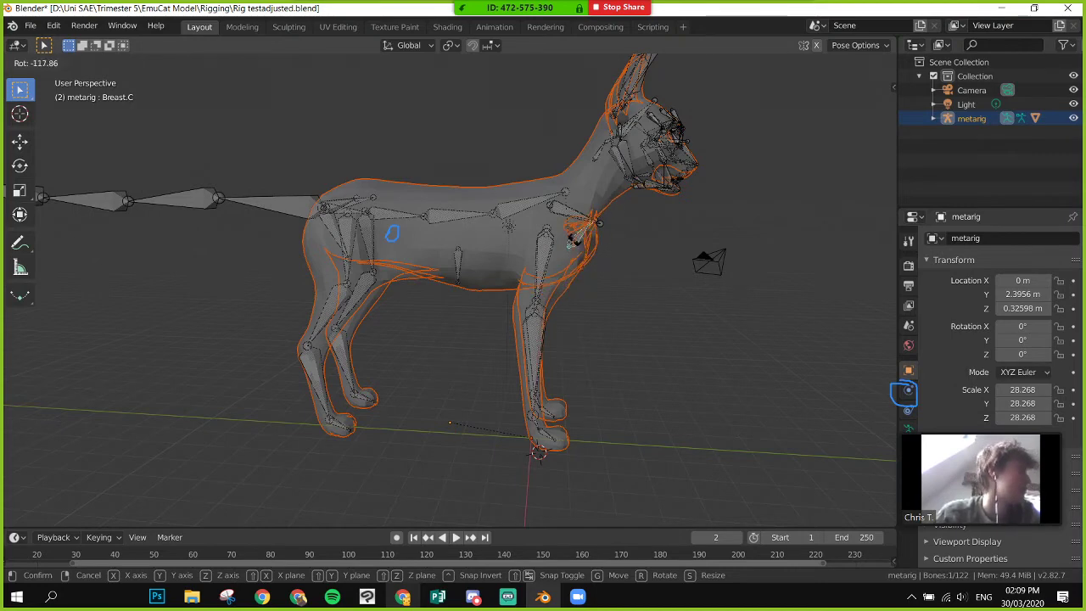
left_click(579, 269)
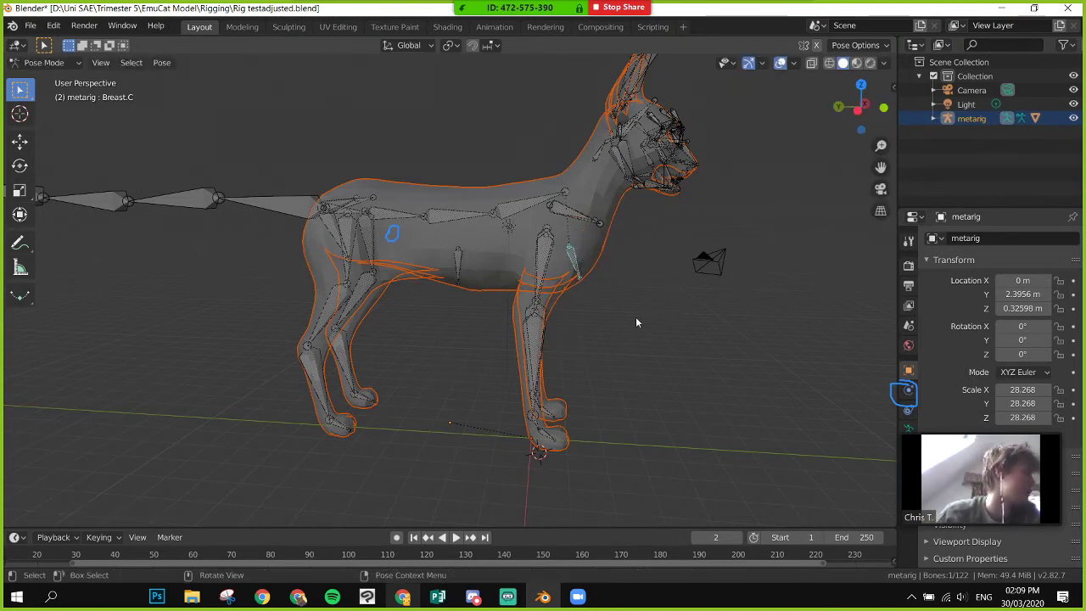
- Try rotating the upper_arm.R bone to check how the right front leg and shoulder deform
scroll(608, 315, "up", 2)
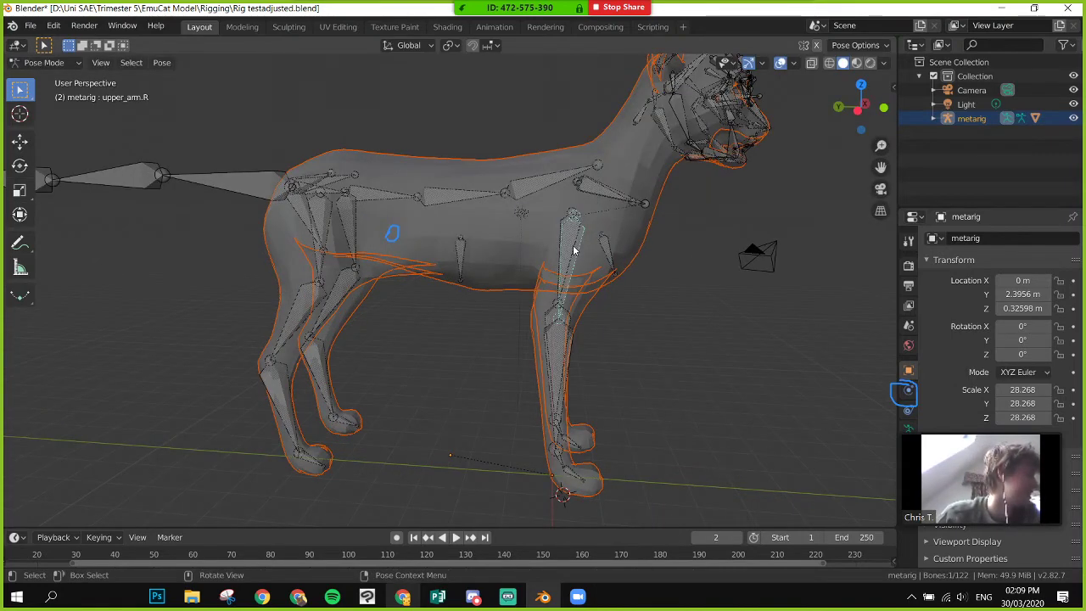
key("r")
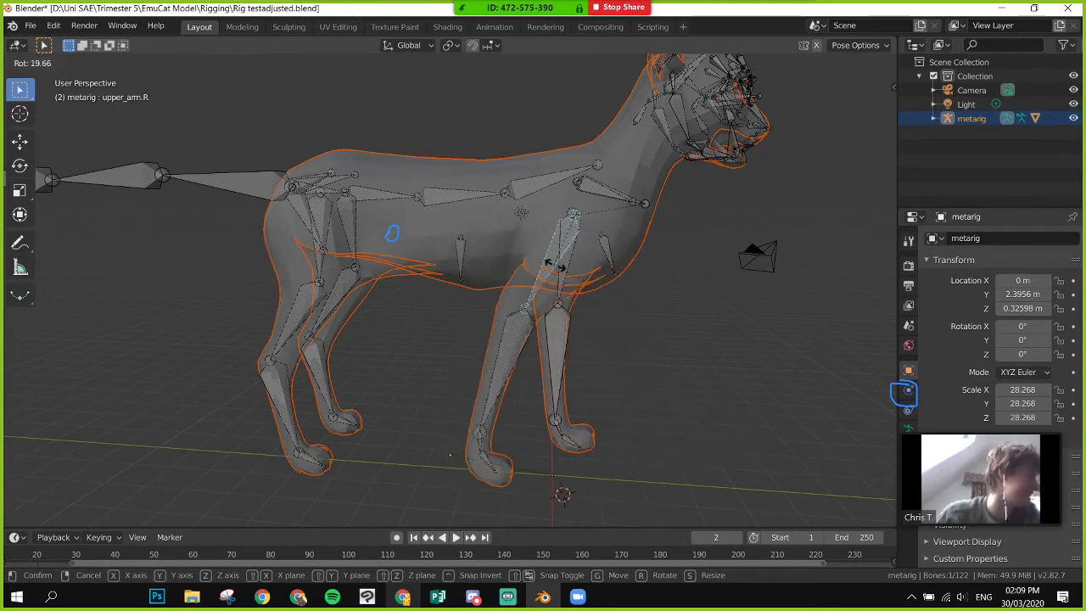
right_click(556, 265)
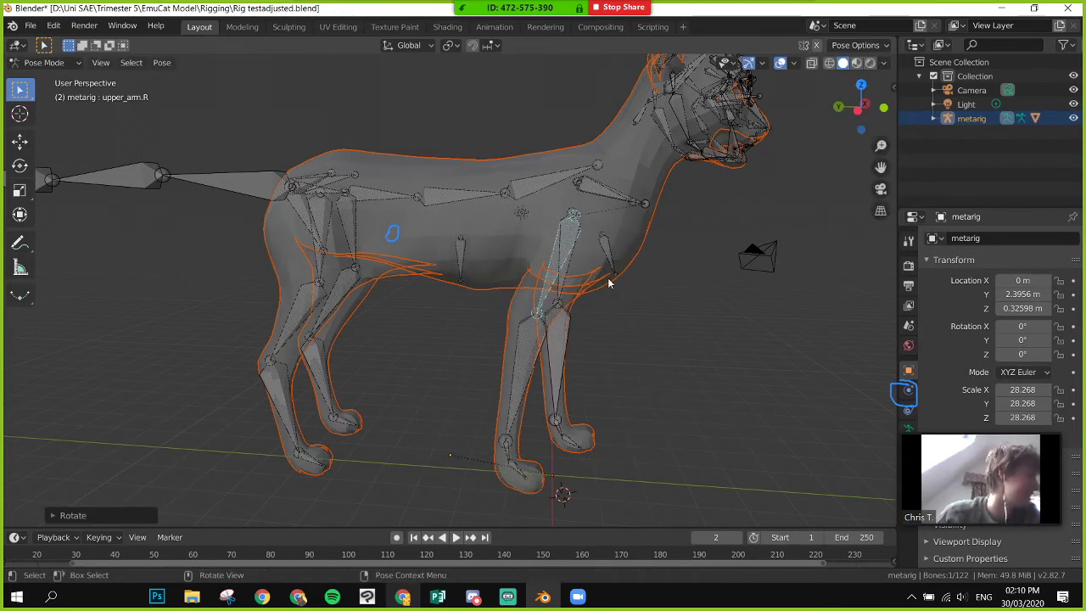
- Try rotating the spine.003 bone to check how the chest, neck and front legs follow, and undo the rotation
left_click(514, 190)
key("r")
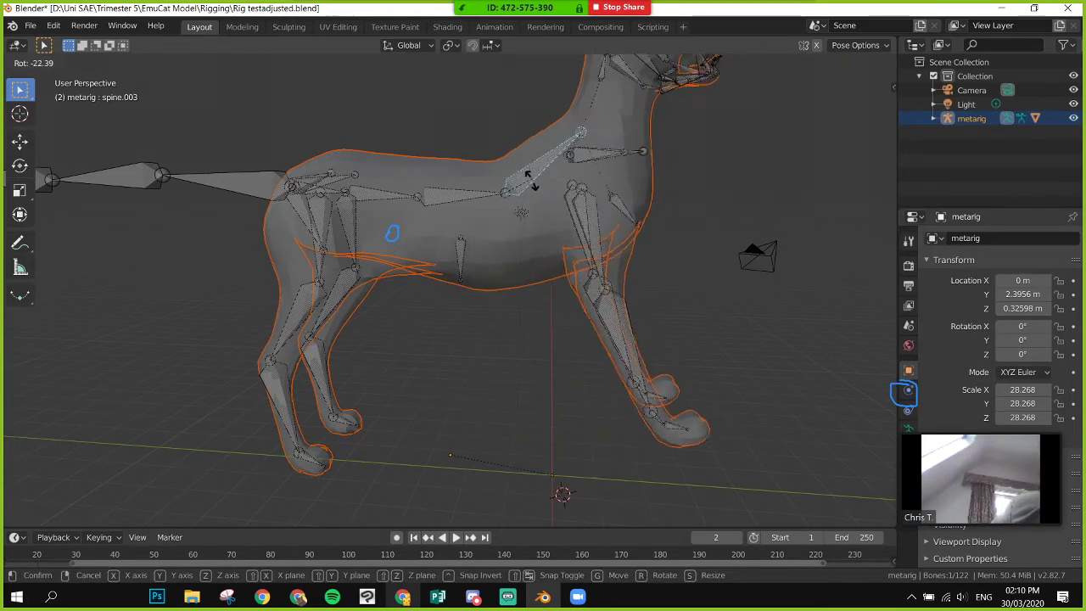
left_click(548, 200)
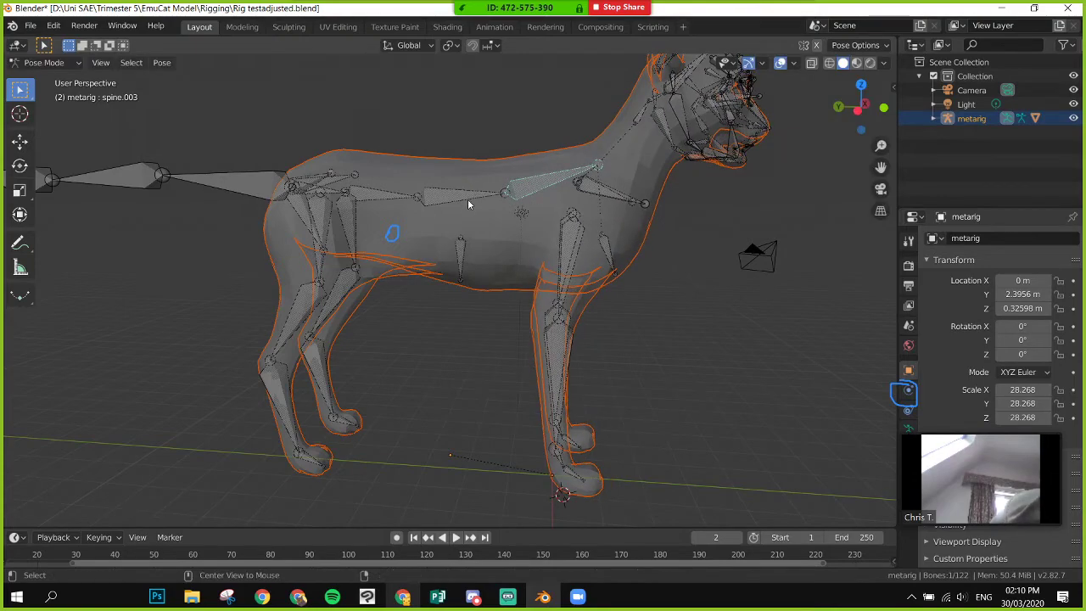
- Try rotating the spine.001 bone from a raised view to check how the back bends, and undo the rotation
middle_click_drag(445, 146, 425, 310)
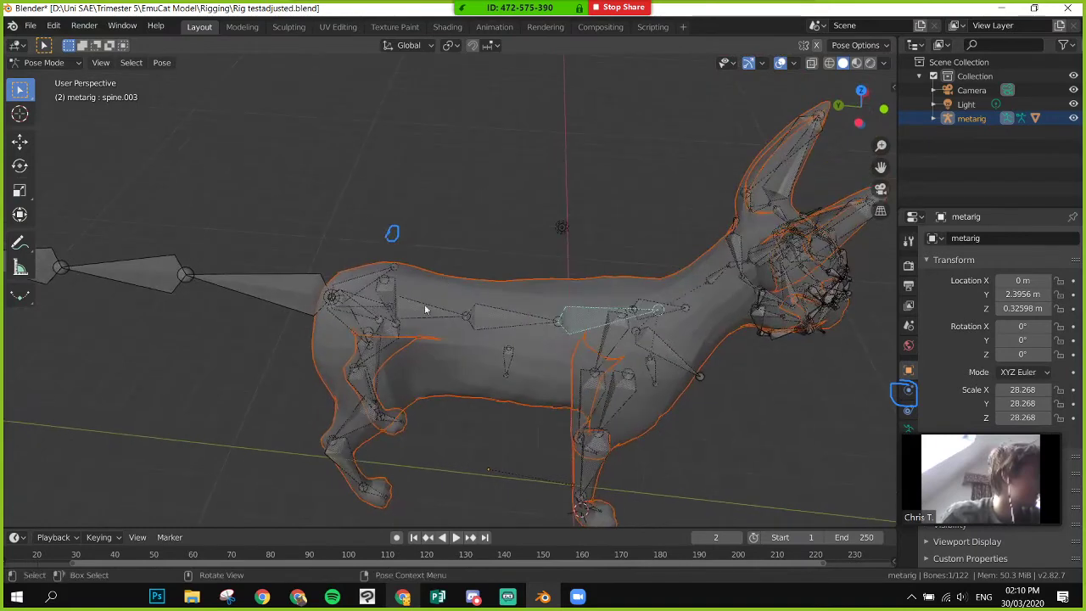
key("r")
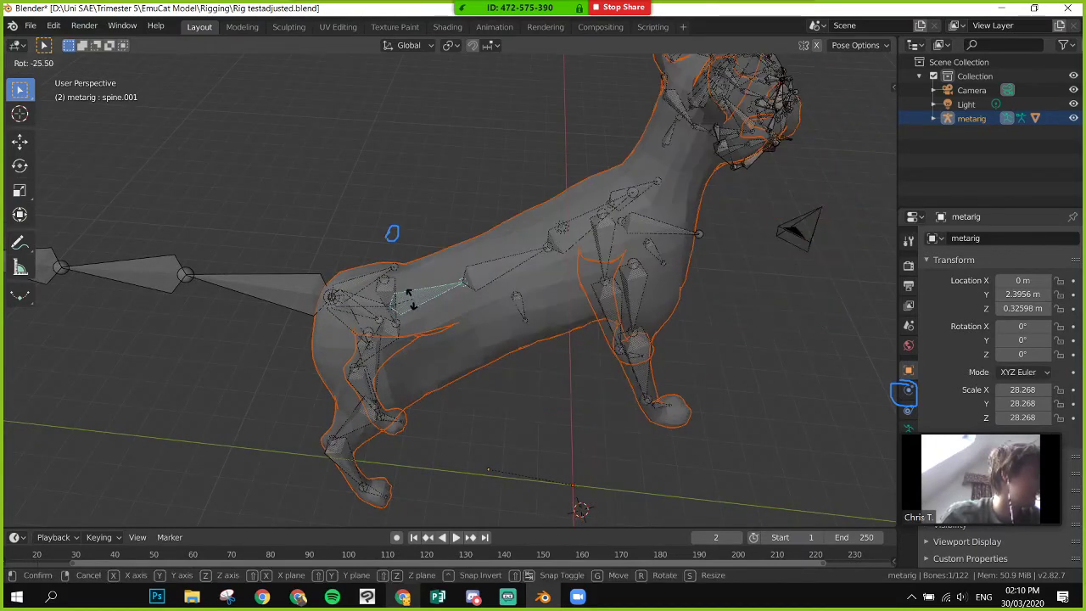
left_click(413, 317)
key("ctrl+z")
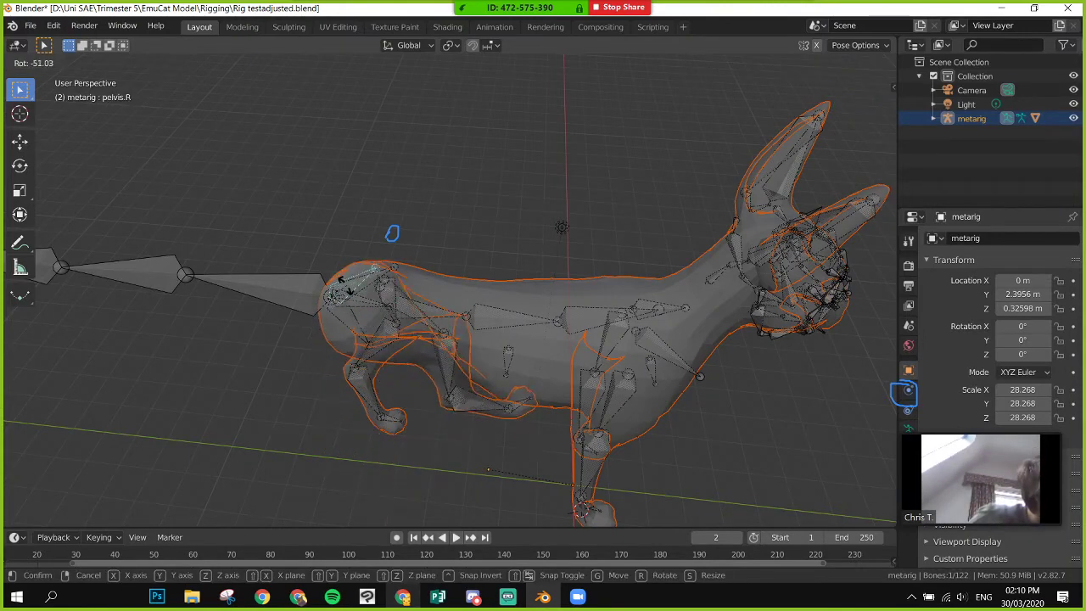
- Try rotating the pelvis.R bone and the spine bone to check the hindquarters, undoing each rotation
left_click(410, 319)
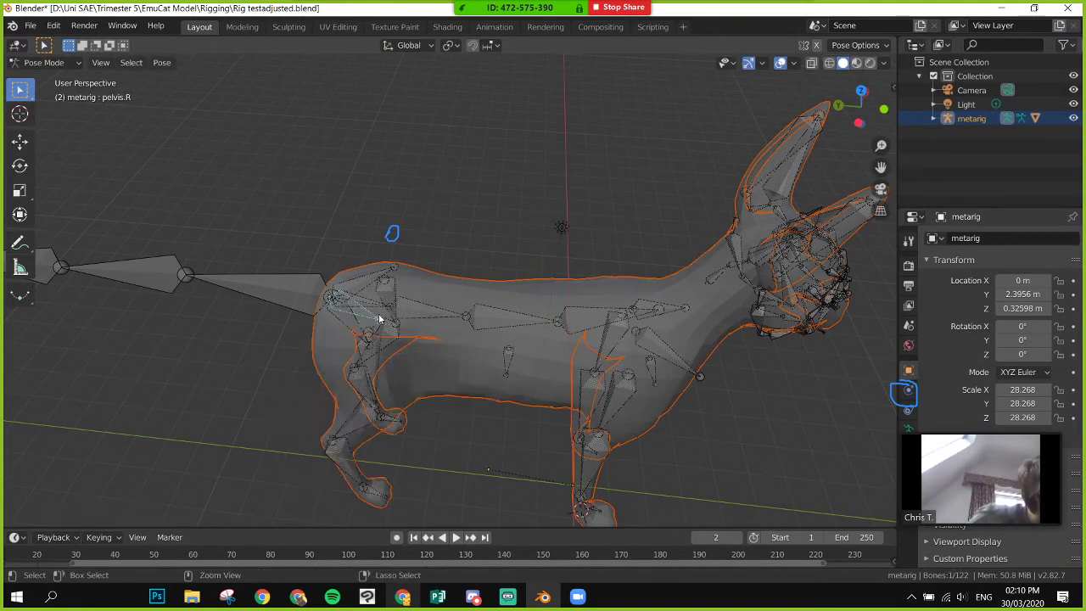
key("ctrl+z")
left_click(373, 307)
key("r")
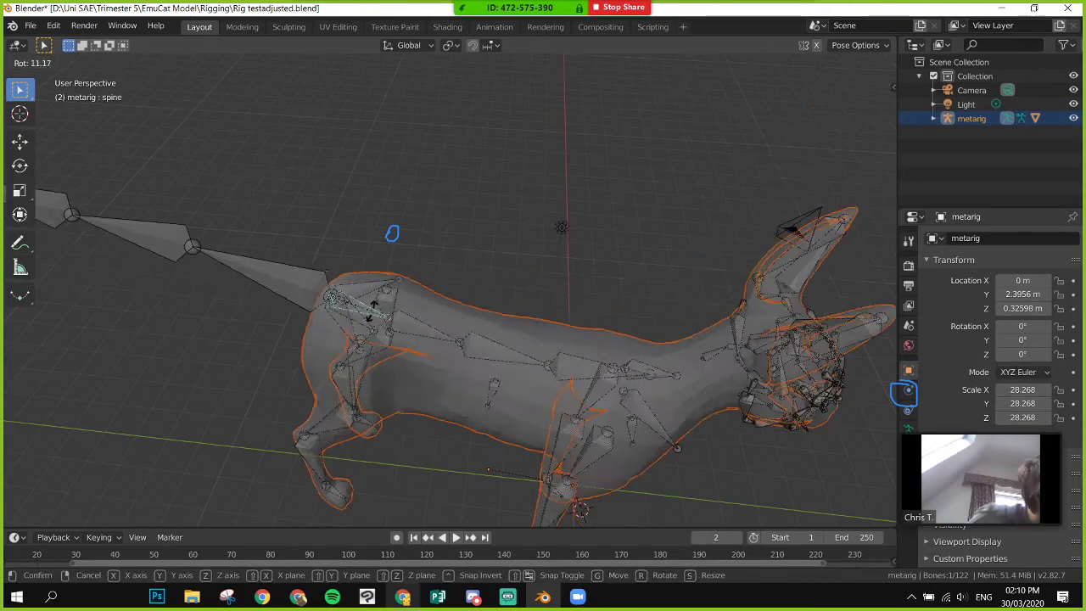
left_click(428, 313)
key("ctrl+z")
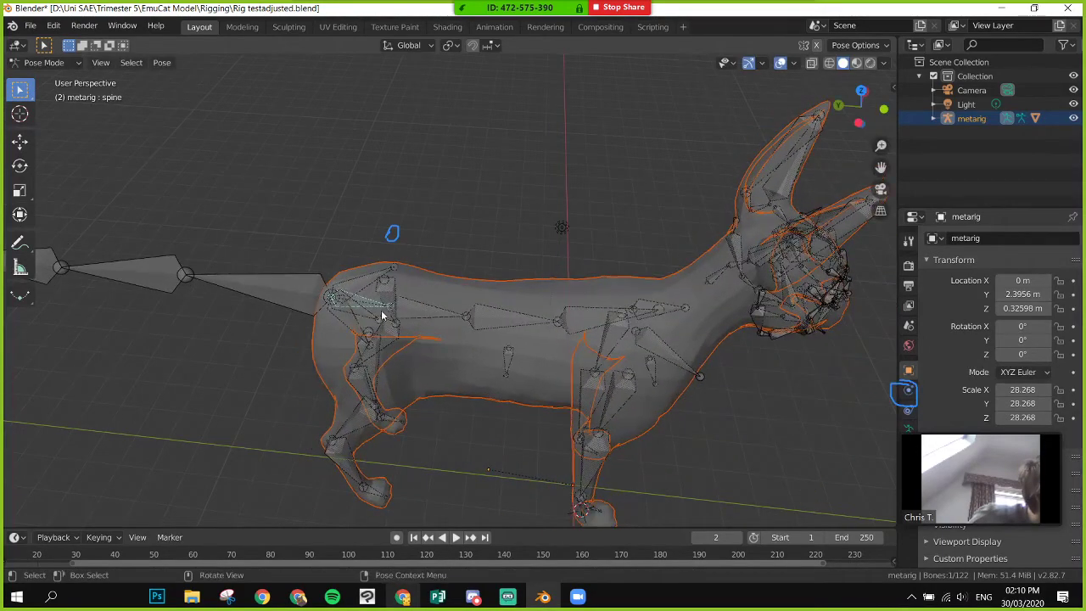
- Try a free trackball rotation of the spine.001 bone to check how the torso twists, and undo it
left_click(419, 316)
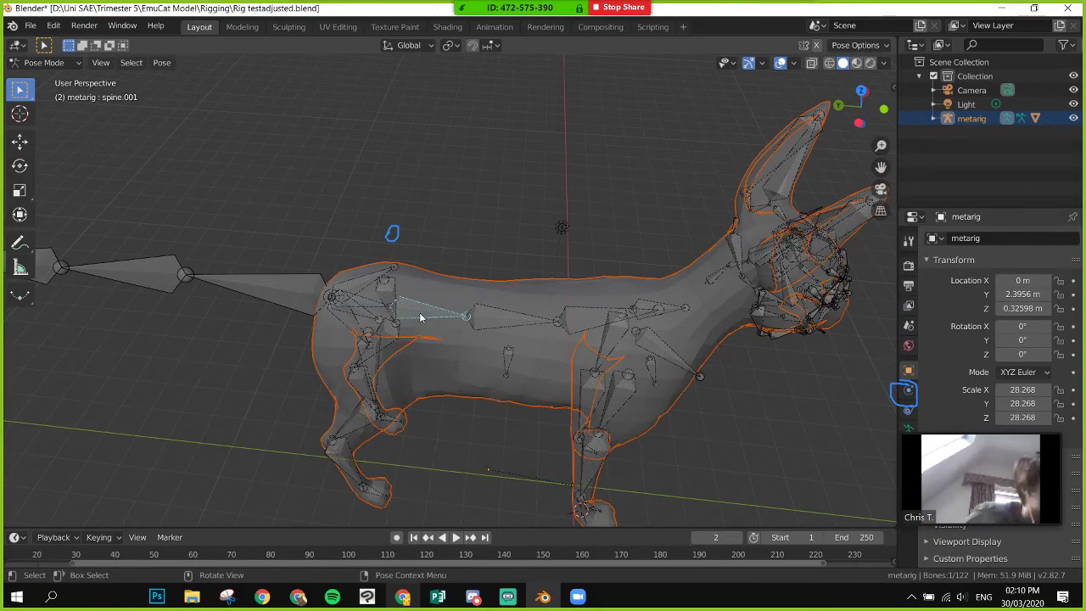
key("r")
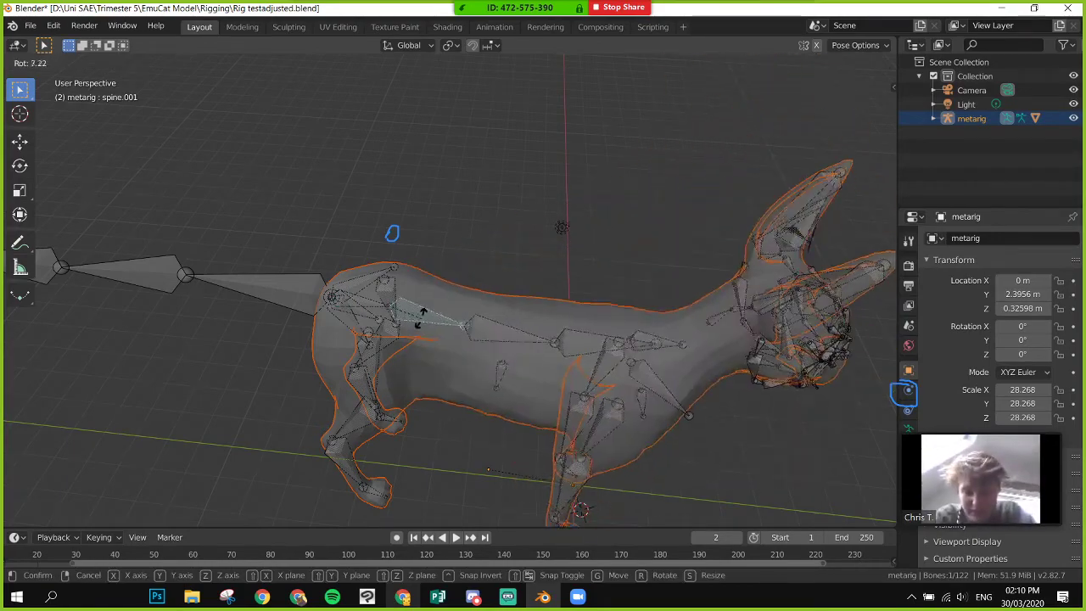
key("r")
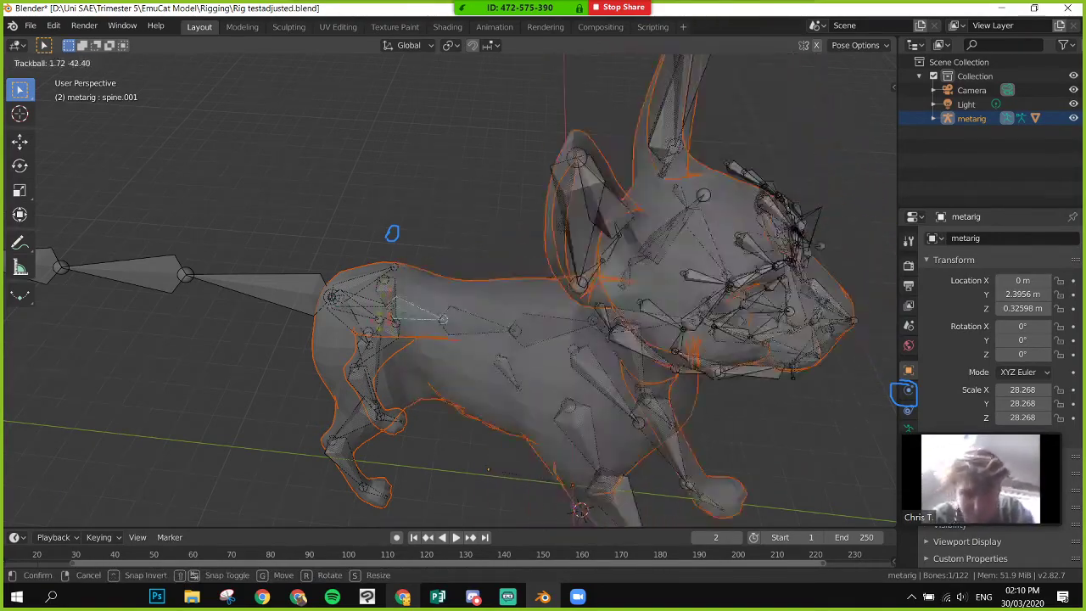
left_click(528, 323)
key("ctrl+z")
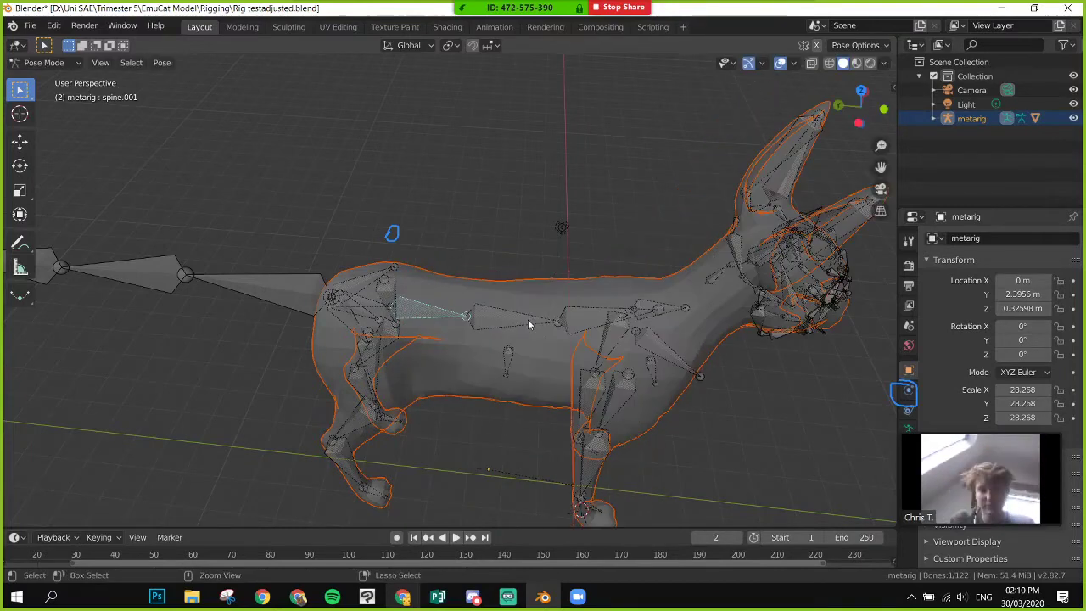
key("ctrl+z")
scroll(528, 318, "down", 3)
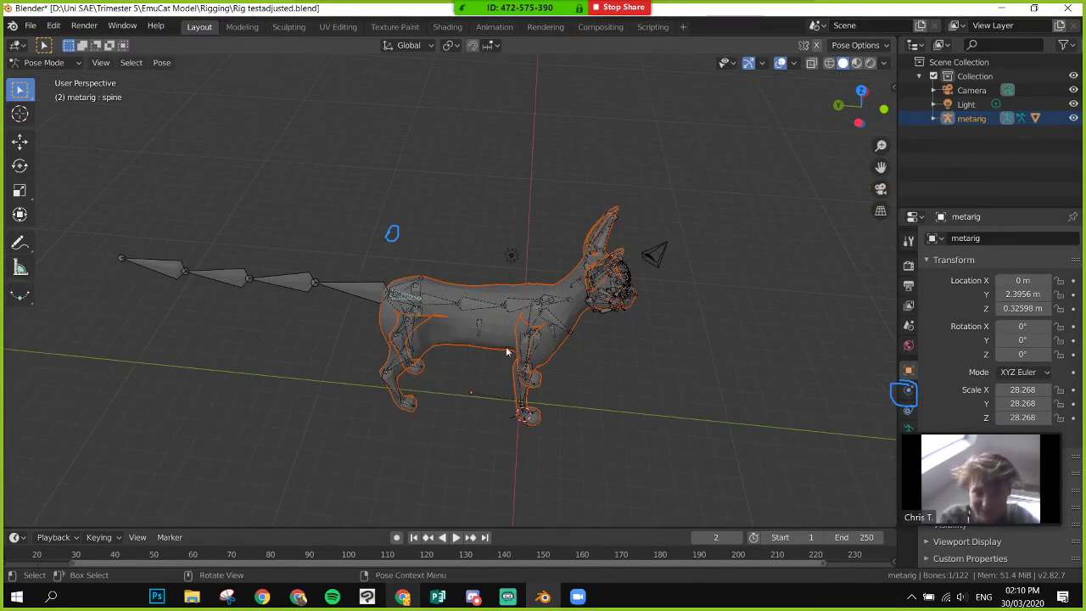
middle_click_drag(505, 346, 497, 315)
scroll(482, 222, "up", 3)
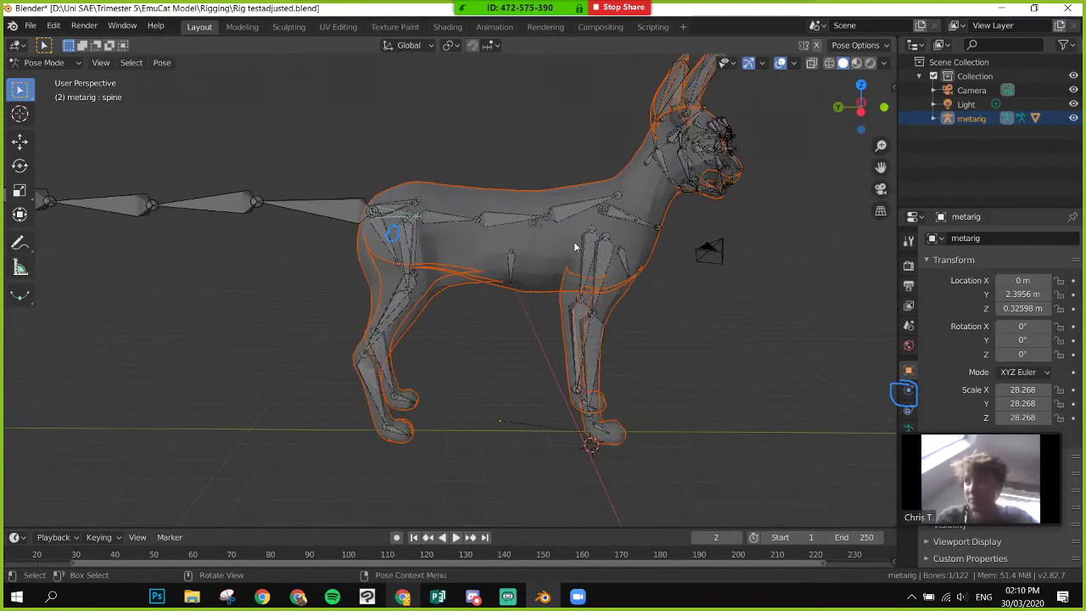
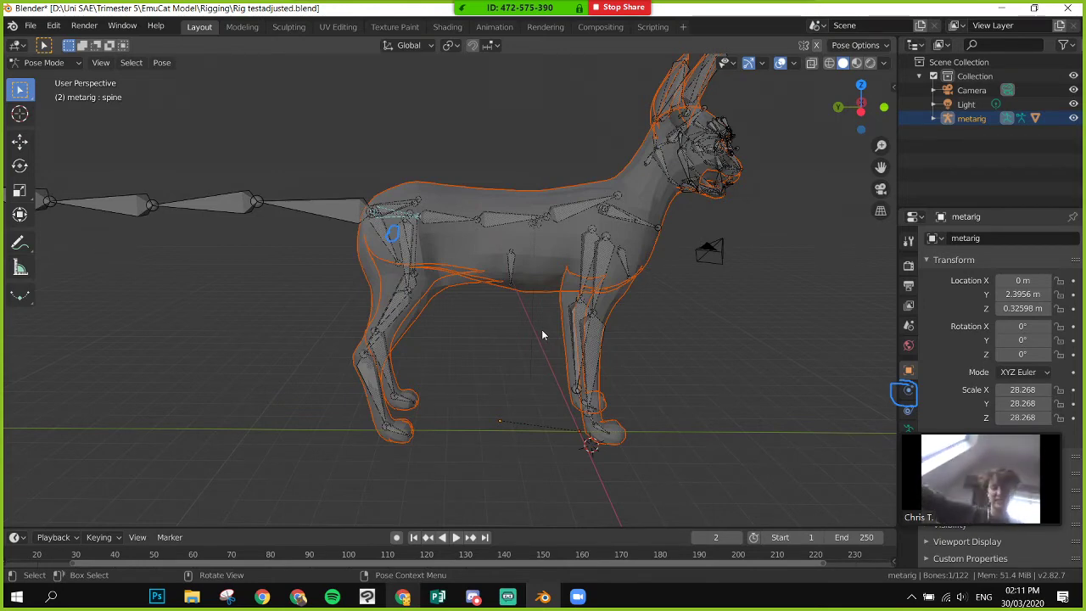
middle_click_drag(545, 368, 516, 384)
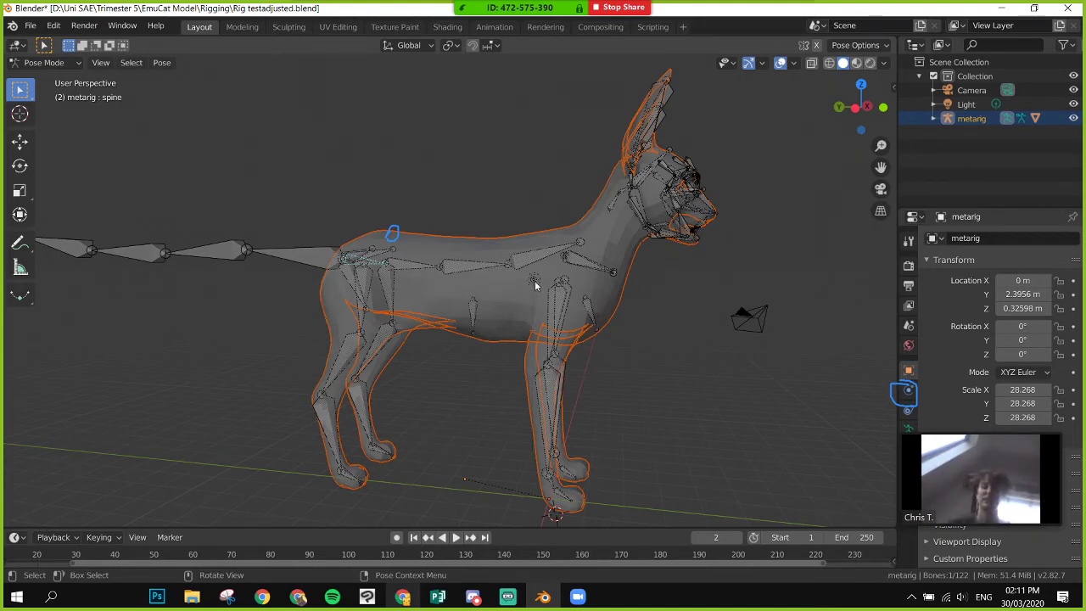
mouse_move(543, 305)
middle_mouse_down()
mouse_move(556, 372)
mouse_move(545, 310)
mouse_move(526, 307)
mouse_move(768, 315)
mouse_move(535, 319)
middle_mouse_up()
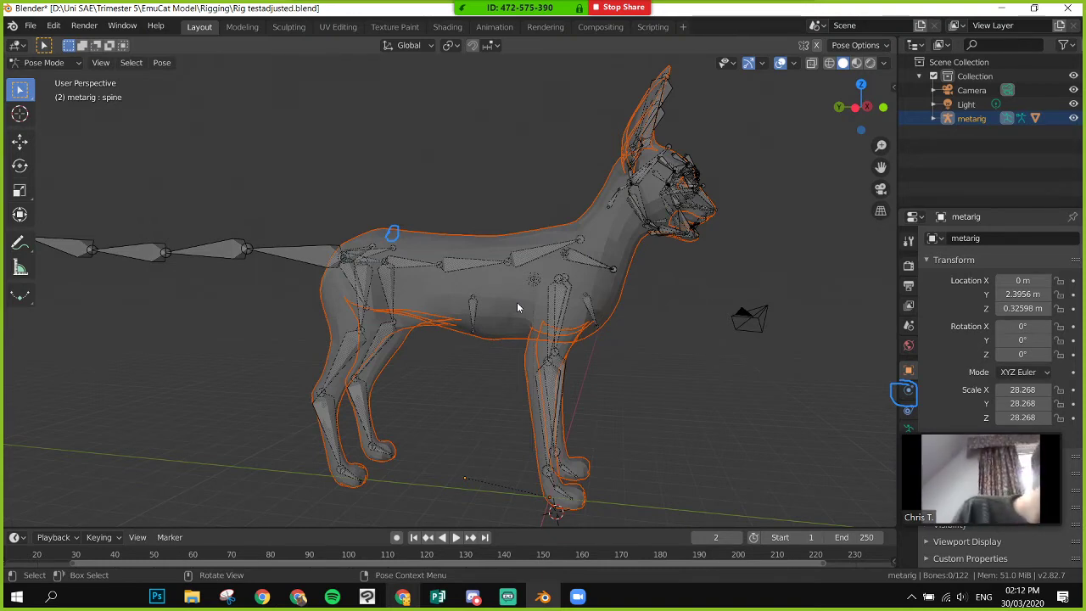
right_click(518, 307)
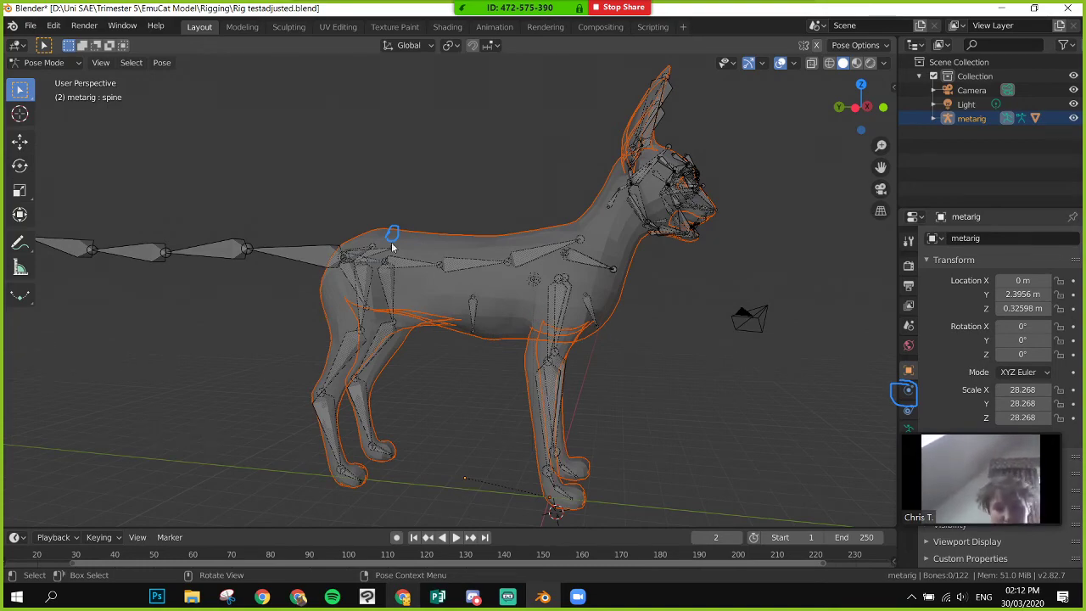
- Try rotating the Breast.C bone slightly to recheck the chest deformation, and revert the rotation
mouse_move(426, 364)
middle_mouse_down()
mouse_move(440, 377)
mouse_move(367, 398)
mouse_move(455, 384)
mouse_move(424, 368)
mouse_move(472, 370)
mouse_move(446, 363)
middle_mouse_up()
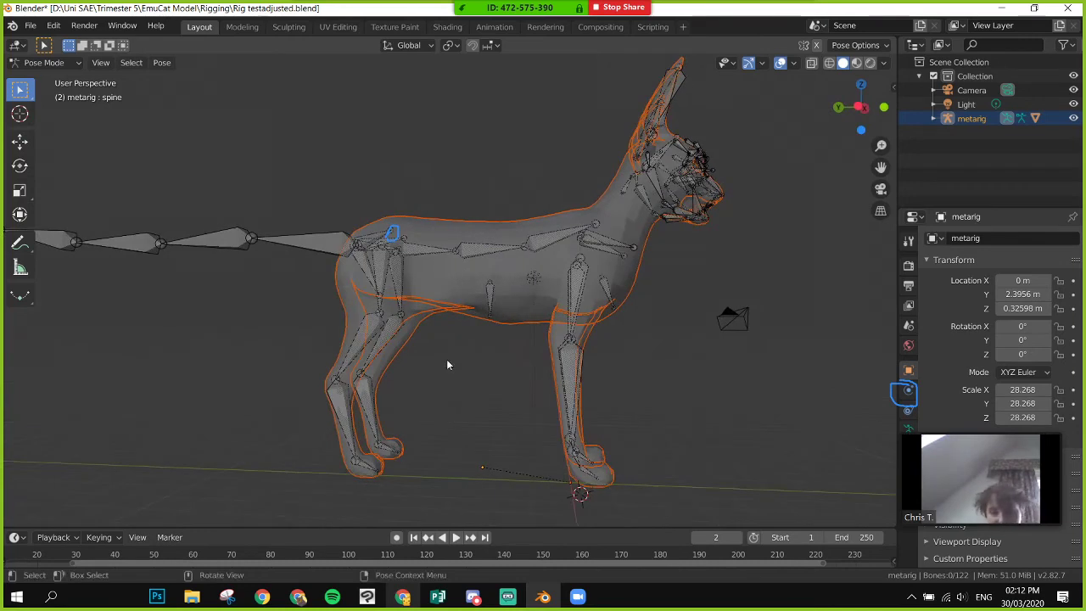
left_click(611, 308)
key("r")
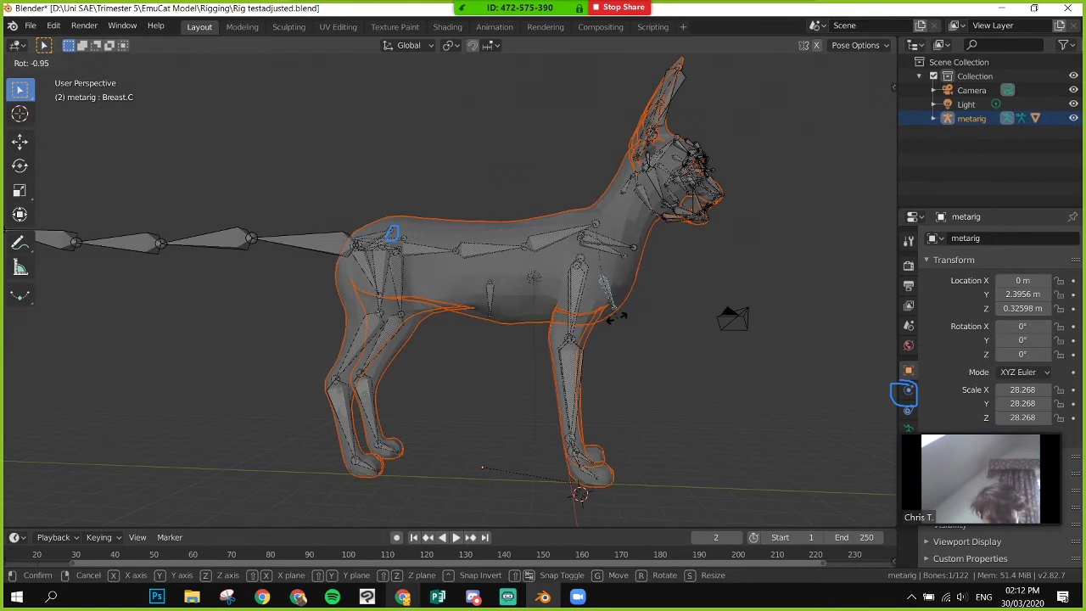
right_click(500, 332)
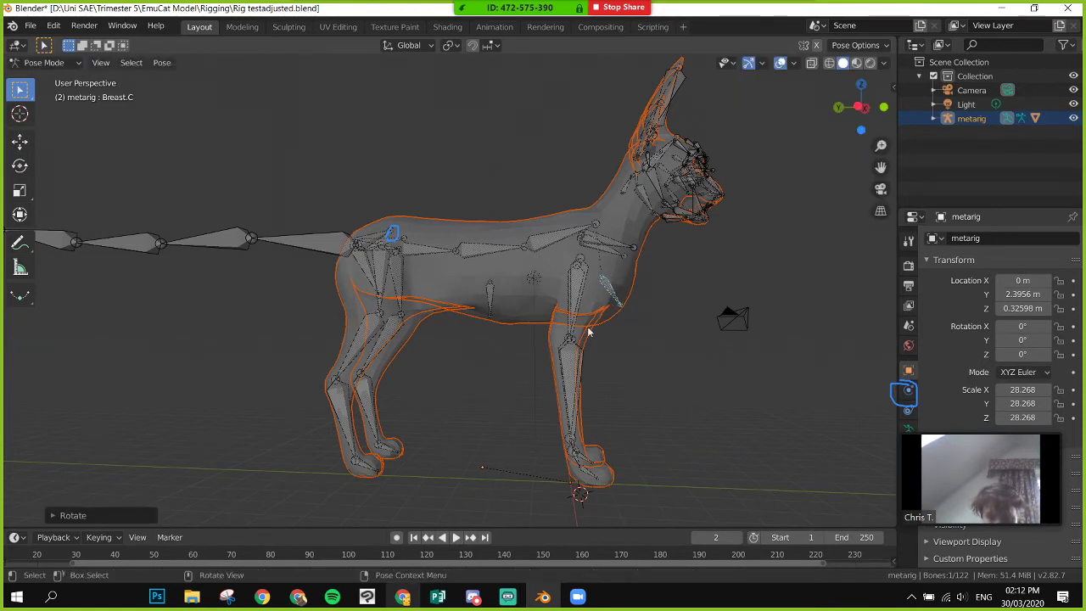
- Try rotating and scaling the belly.C bone to check how the underside deforms, and revert both changes
left_click(489, 315)
key("r")
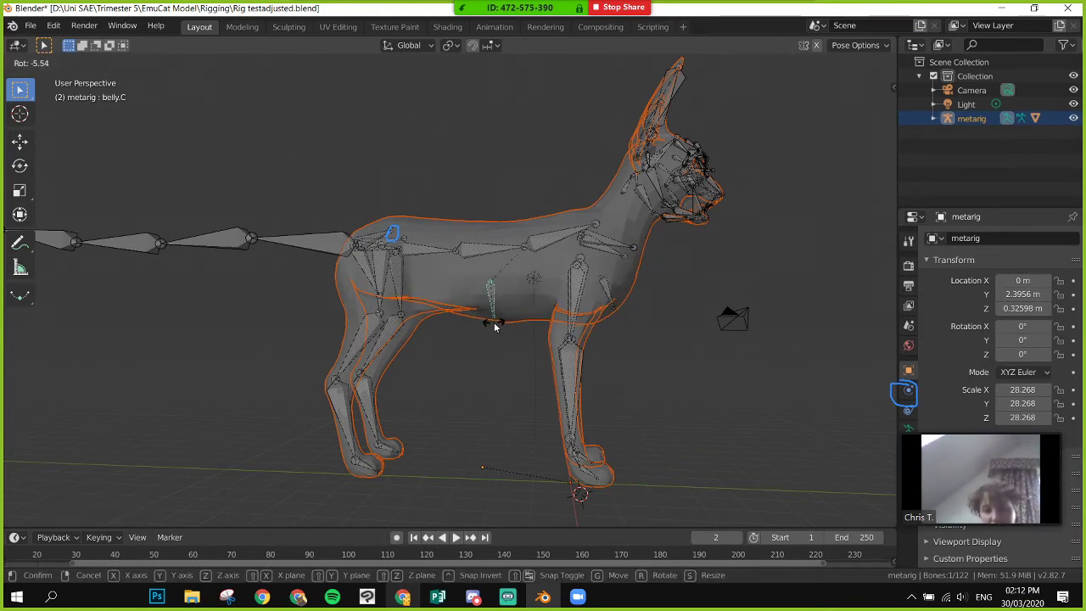
right_click(494, 322)
key("s")
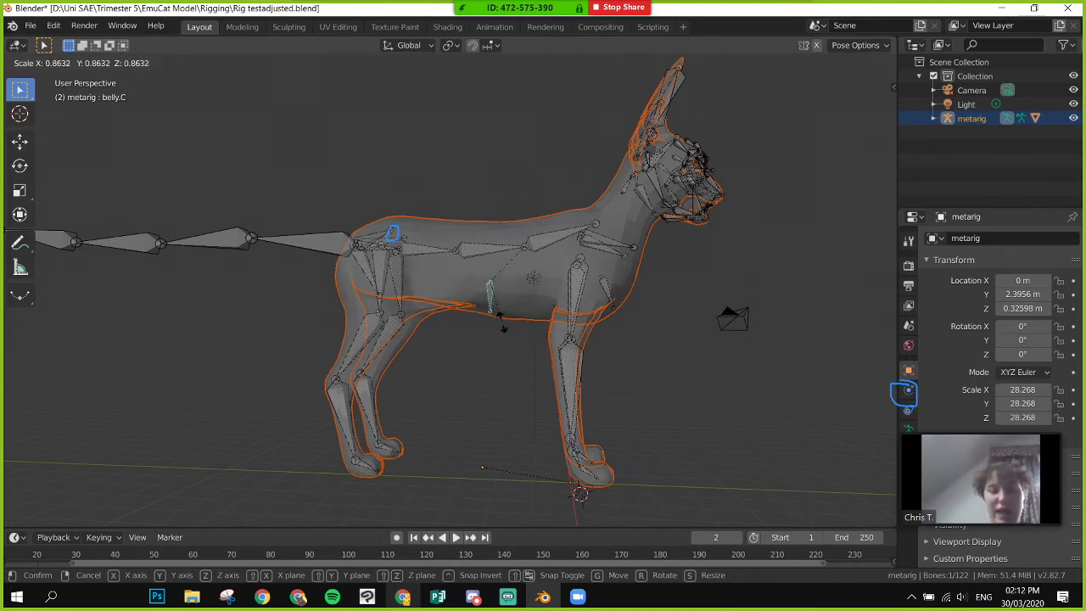
left_click(512, 337)
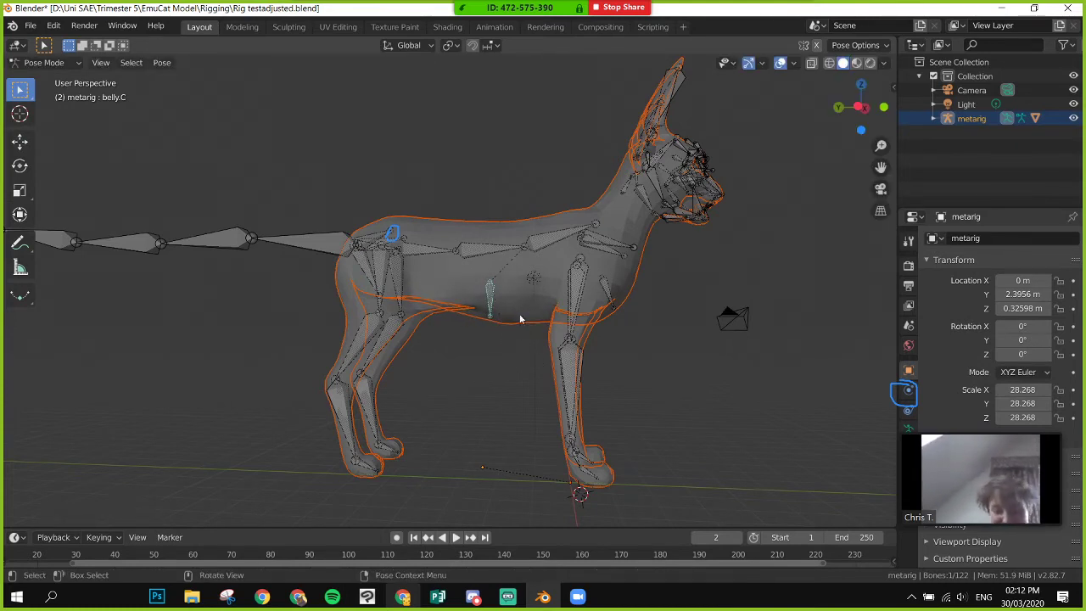
- Reselect the belly.C bone and try scaling it down to about 0.83 to check how the belly pulls in
left_click(502, 325)
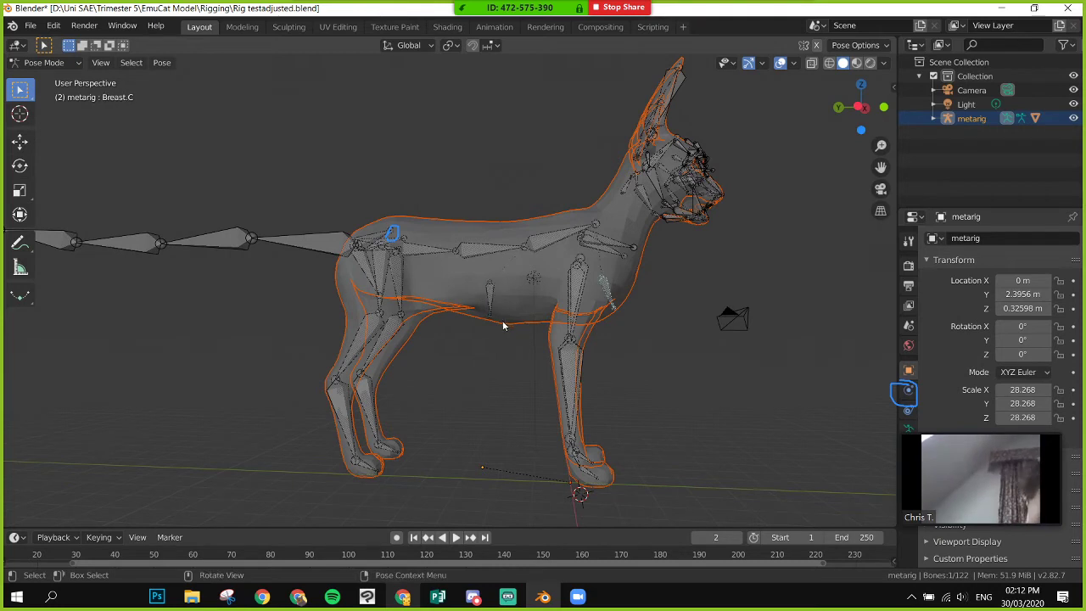
left_click(489, 307)
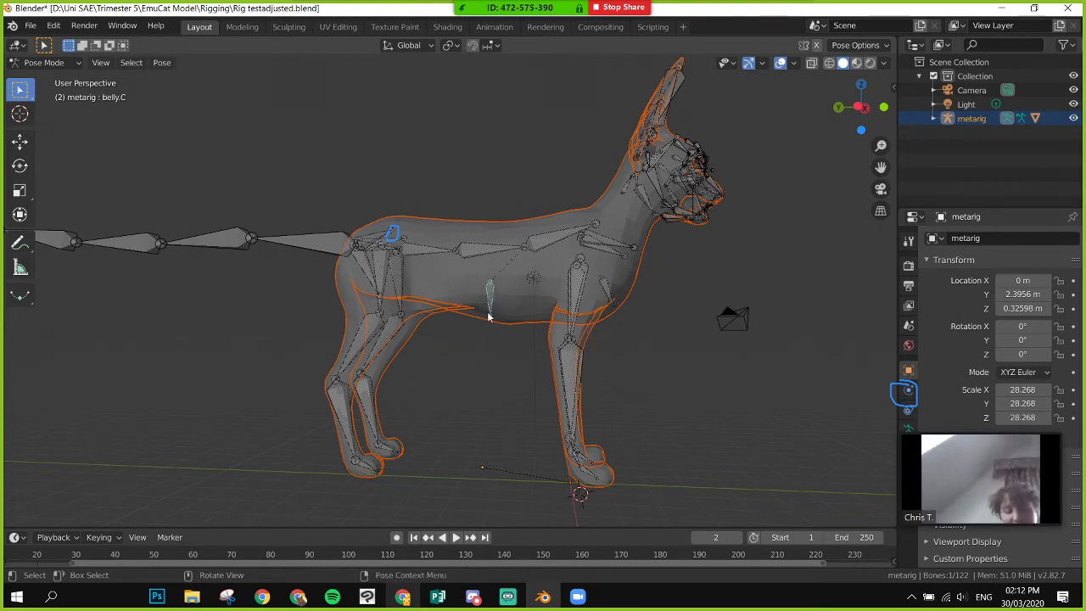
key("s")
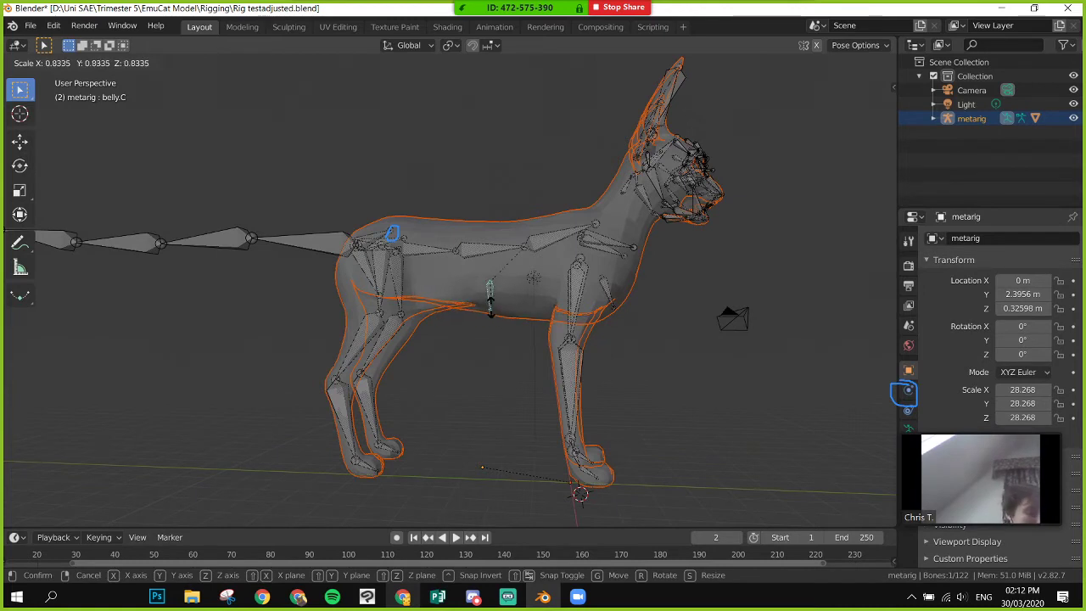
left_click(492, 314)
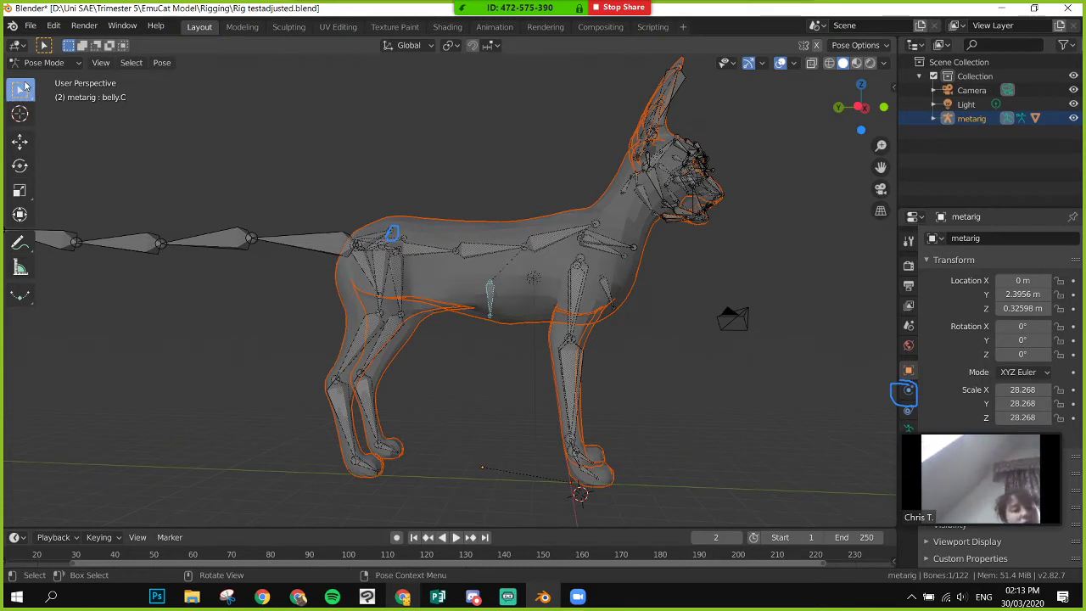
- Switch the metarig to Edit Mode and return it to Pose Mode
left_click(52, 63)
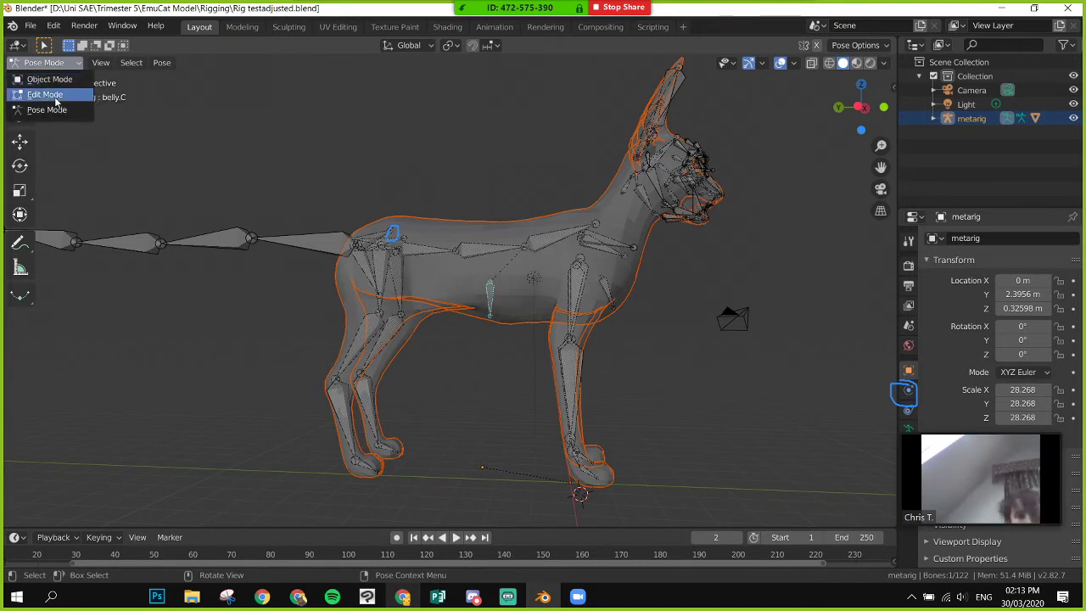
left_click(47, 94)
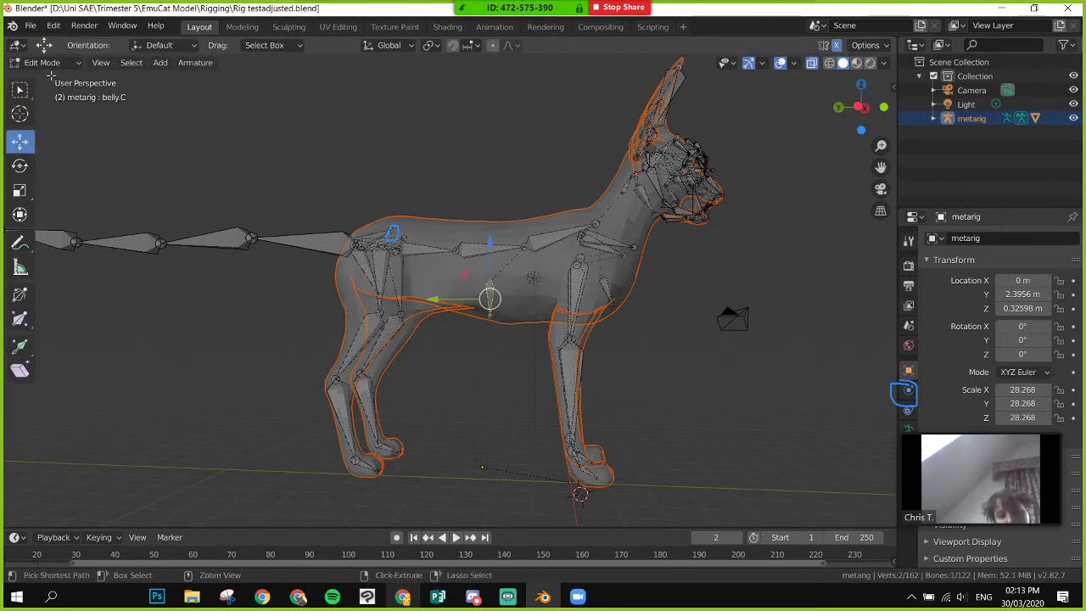
left_click(52, 64)
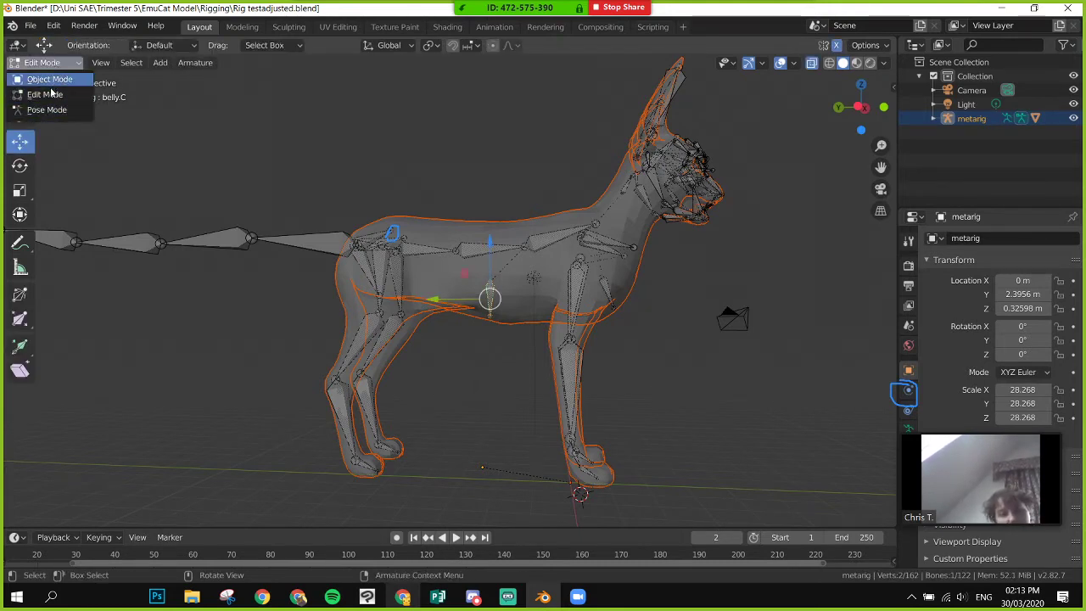
left_click(53, 108)
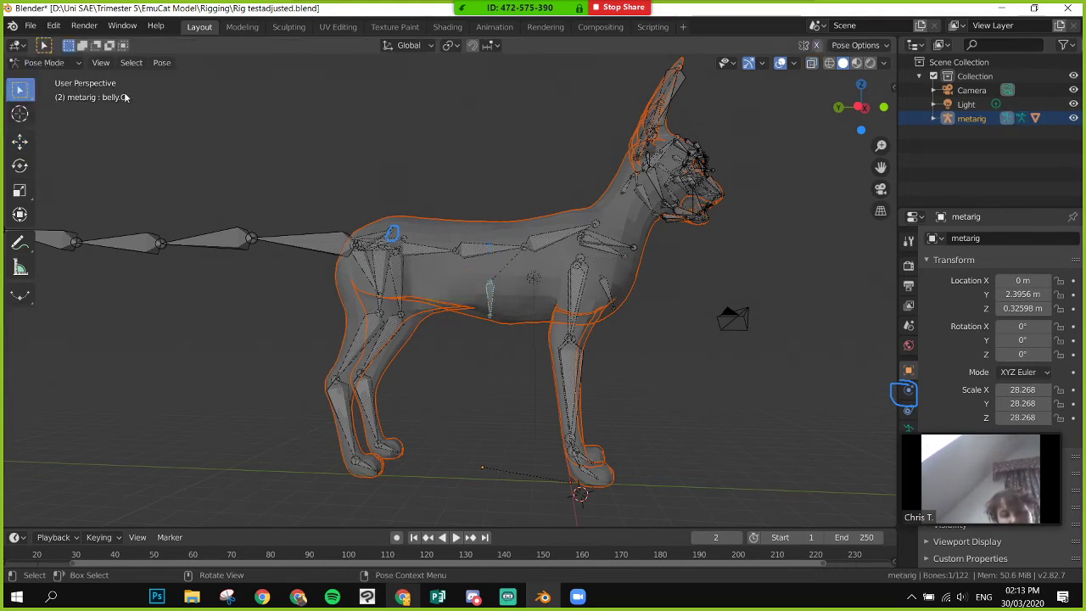
- Try moving the belly.C bone forward along the Y axis toward the front legs in Edit Mode, and return the metarig to Pose Mode
left_click(55, 63)
left_click(51, 92)
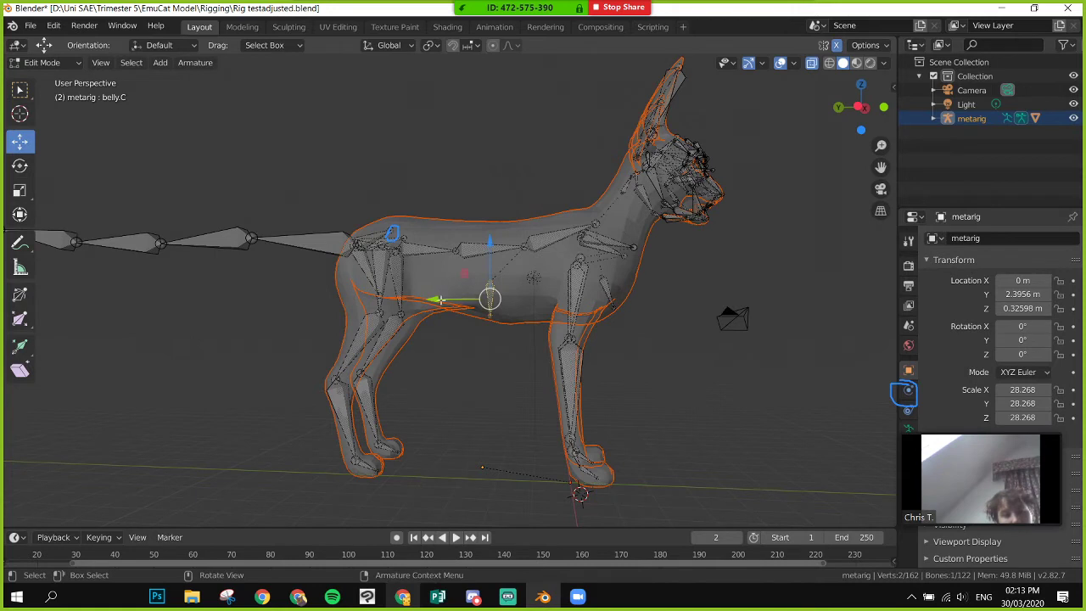
left_click_drag(435, 300, 471, 299)
left_click(53, 63)
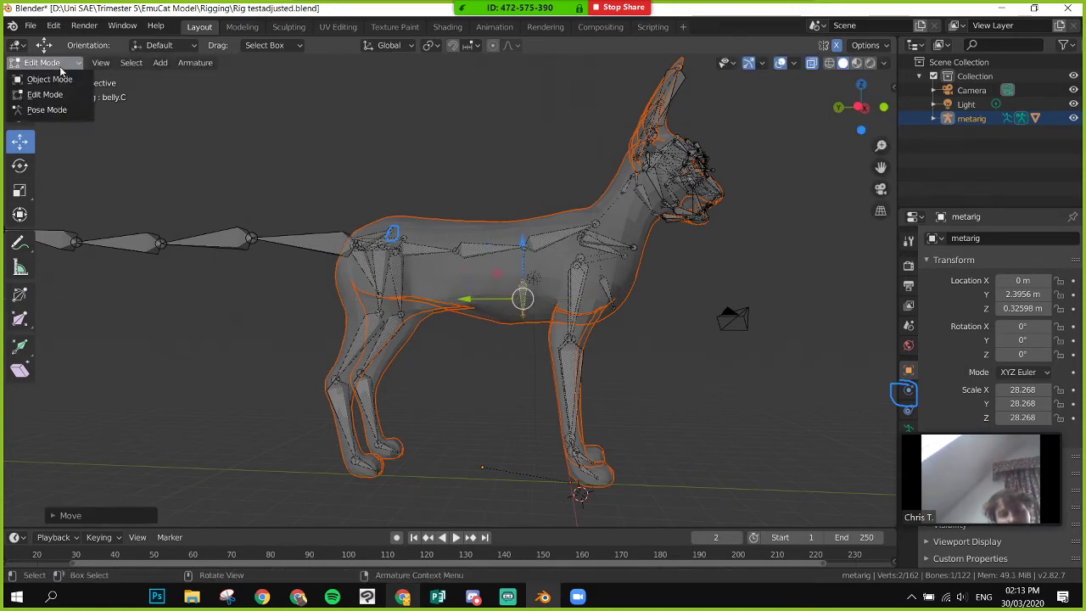
left_click(58, 107)
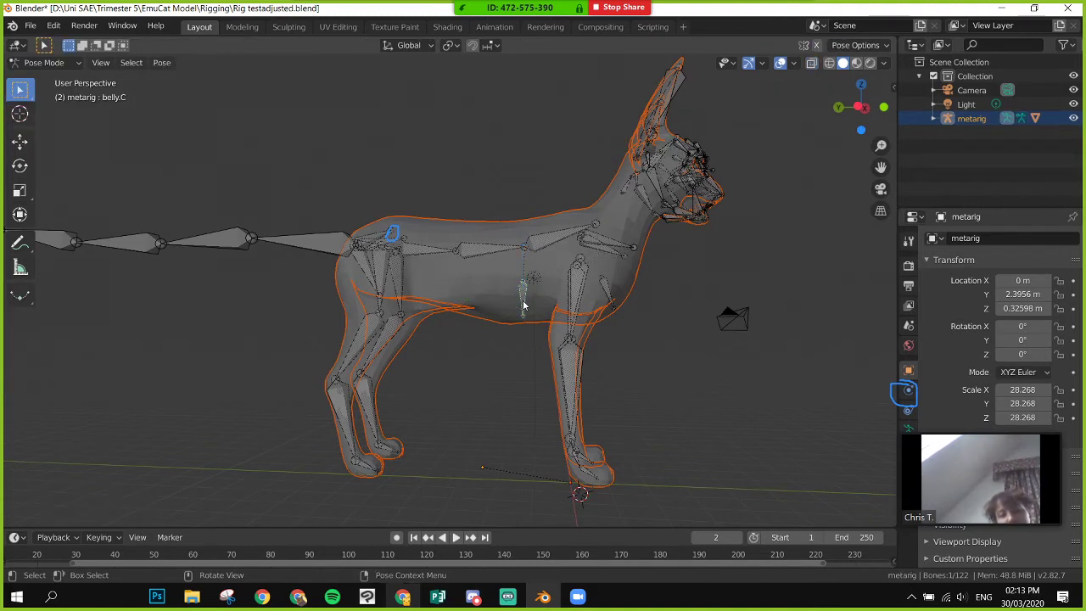
- Try rotating and scaling the belly.C bone in its forward position, and undo back through the bone move
key("r")
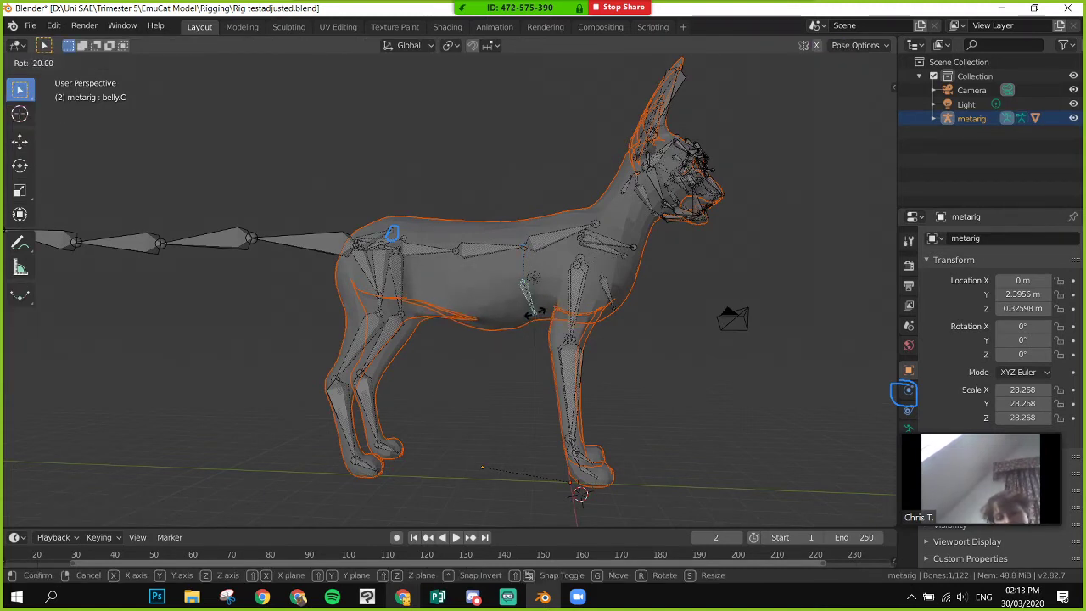
key("Escape")
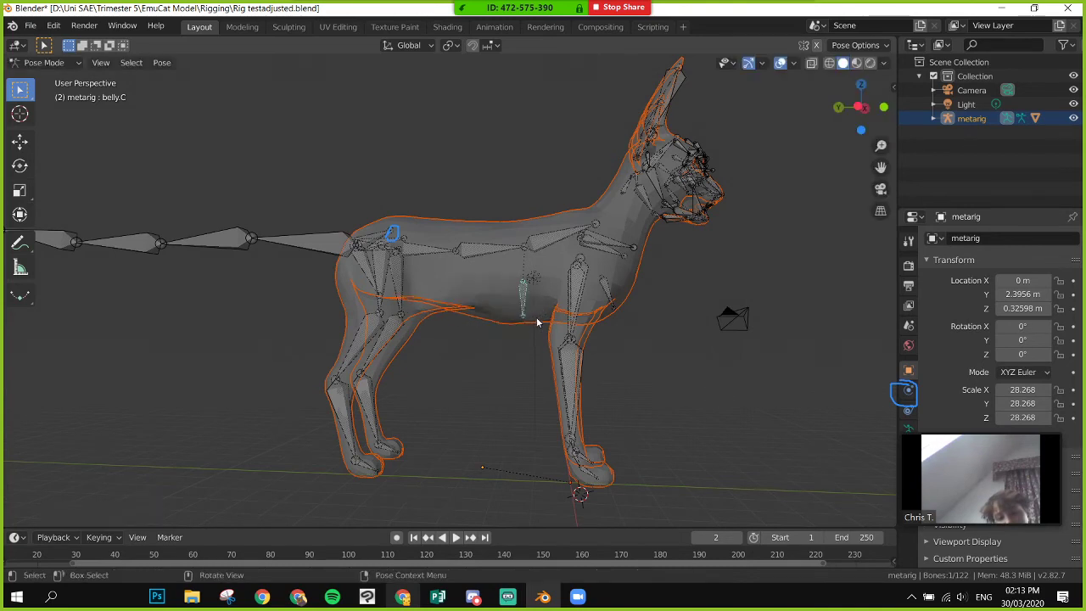
key("s")
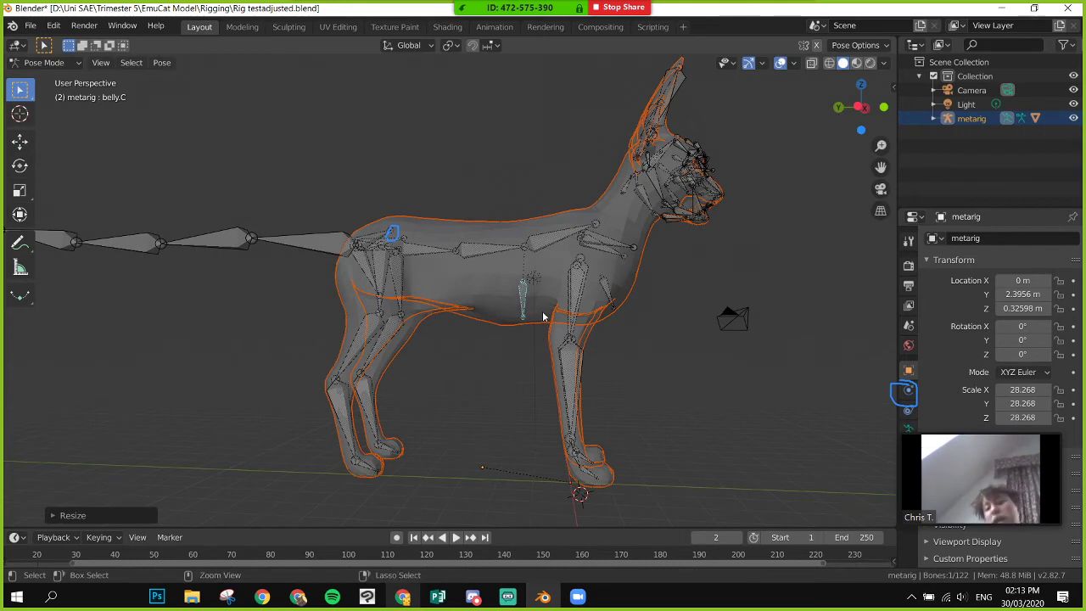
key("Tab")
key("ctrl+z")
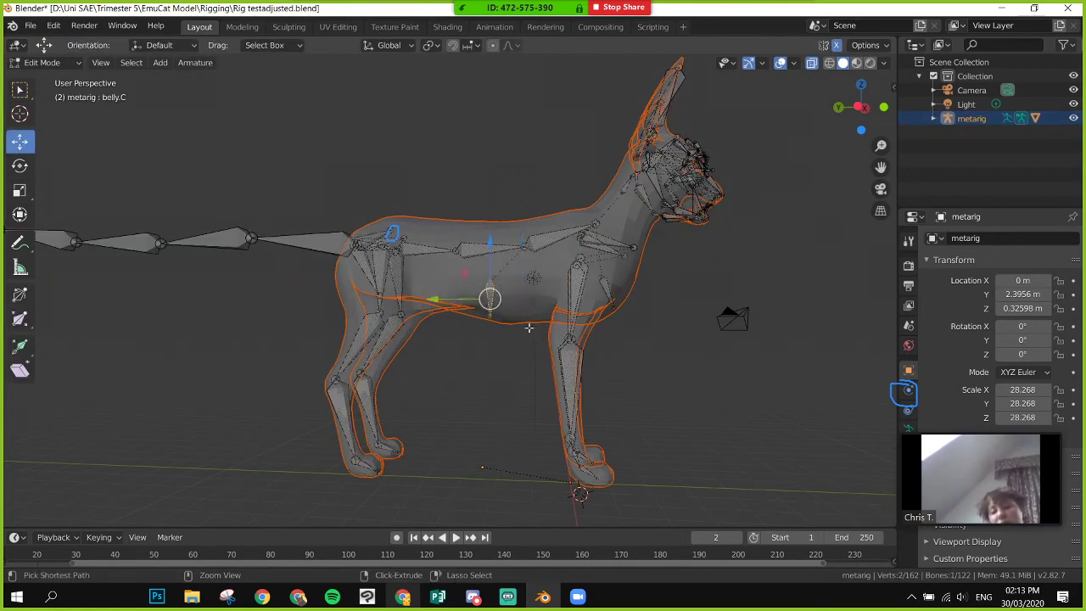
- Return to Object Mode and remove the Armature modifier from the cat mesh
left_click(518, 360)
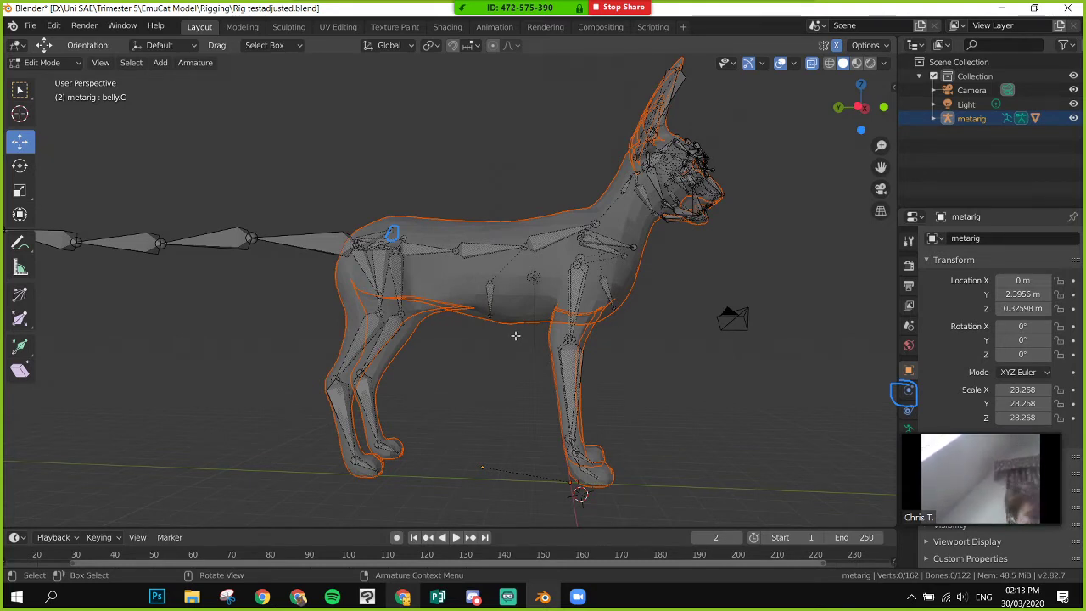
left_click(47, 62)
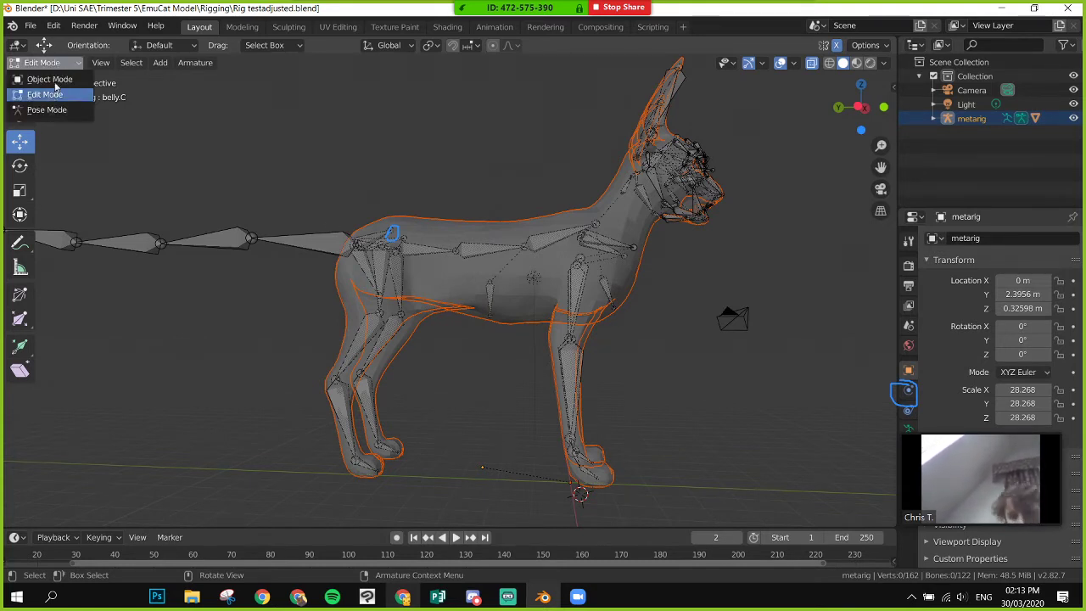
left_click(45, 77)
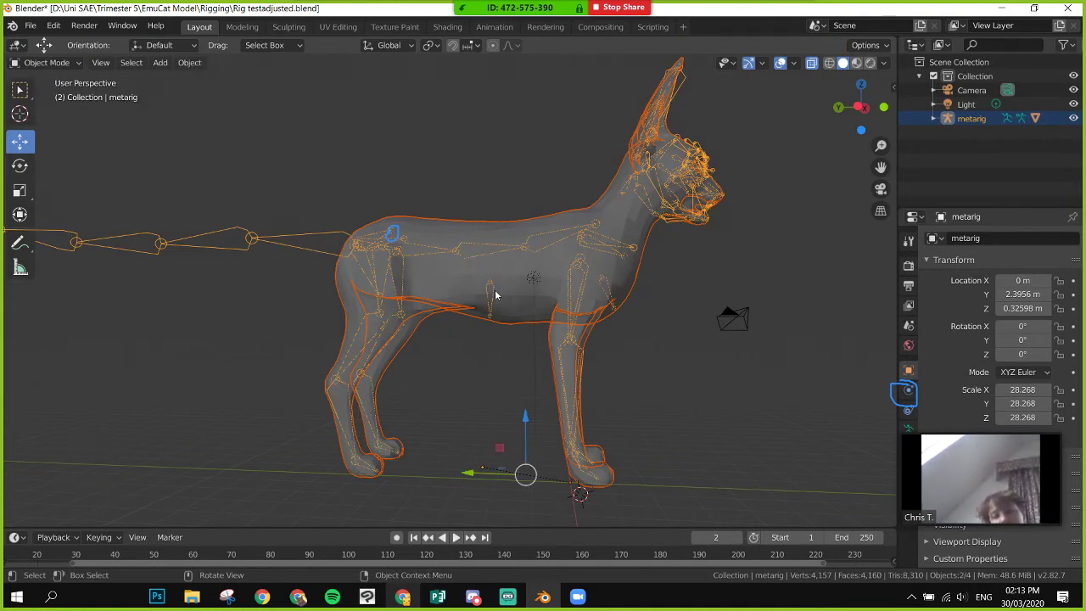
left_click(452, 229)
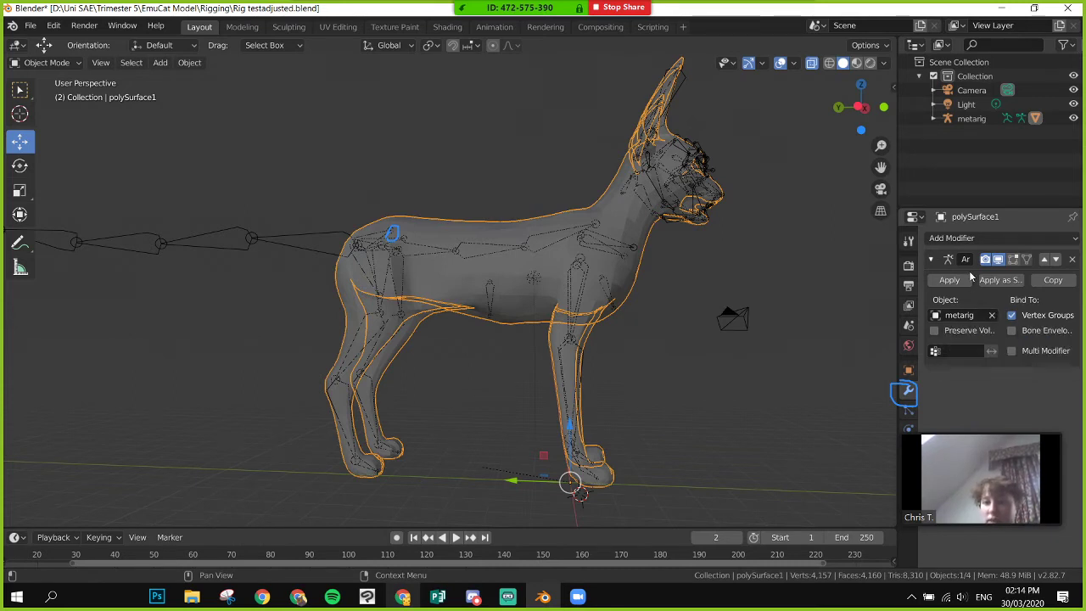
left_click(1072, 259)
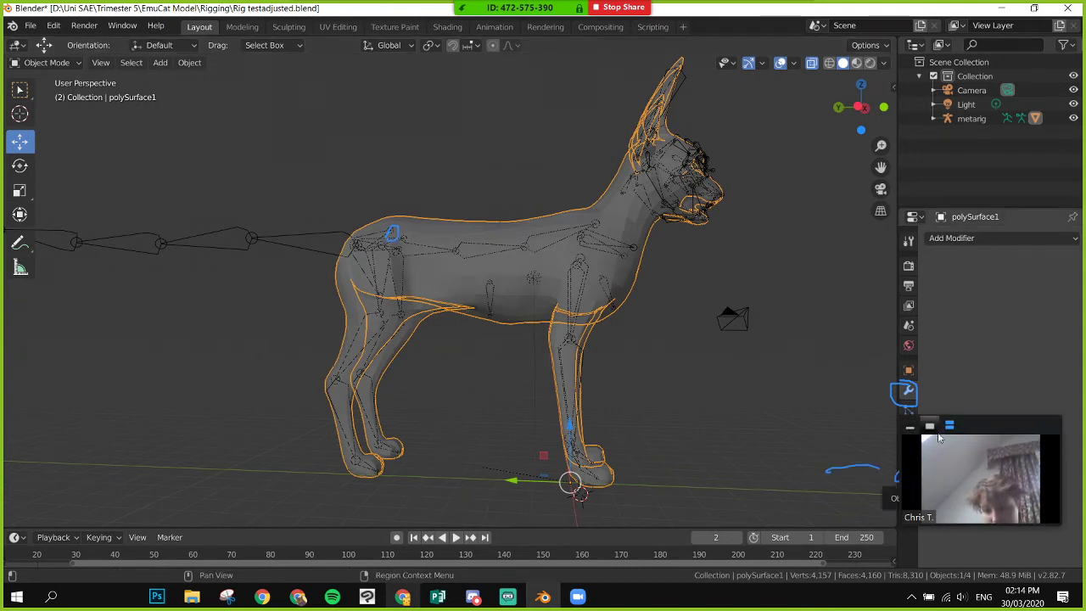
- Delete all vertex groups from the cat mesh's object data
left_click_drag(974, 426, 992, 259)
left_click(1079, 253)
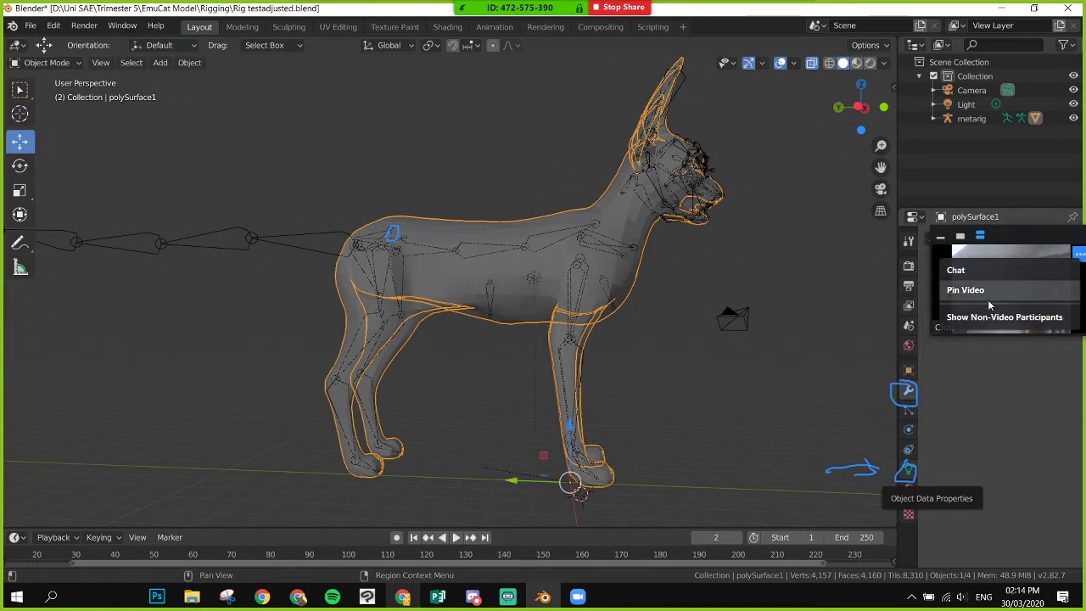
left_click(908, 471)
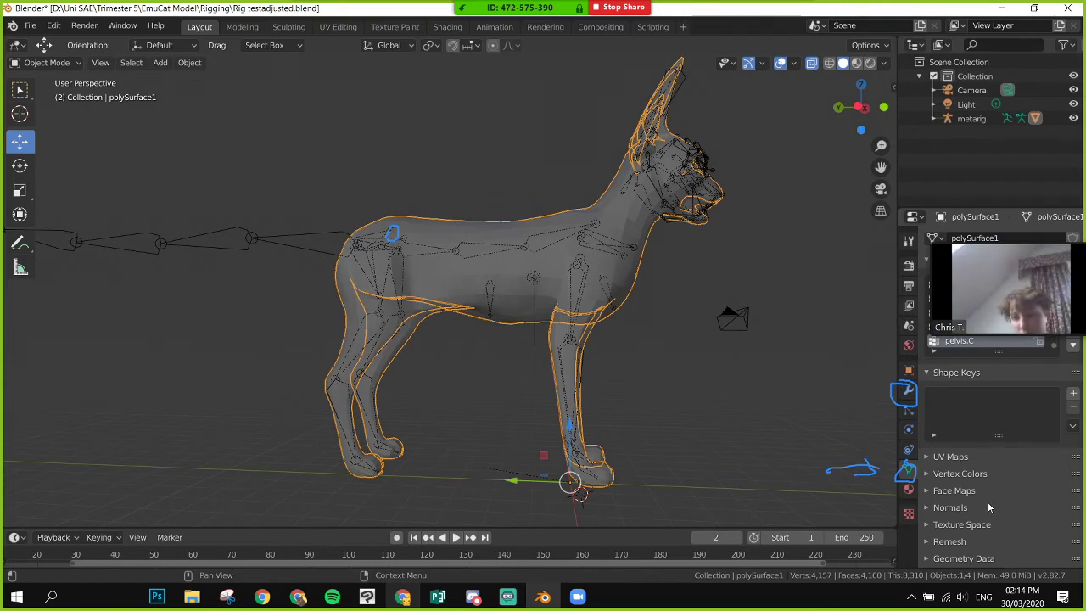
left_click_drag(1001, 236, 771, 203)
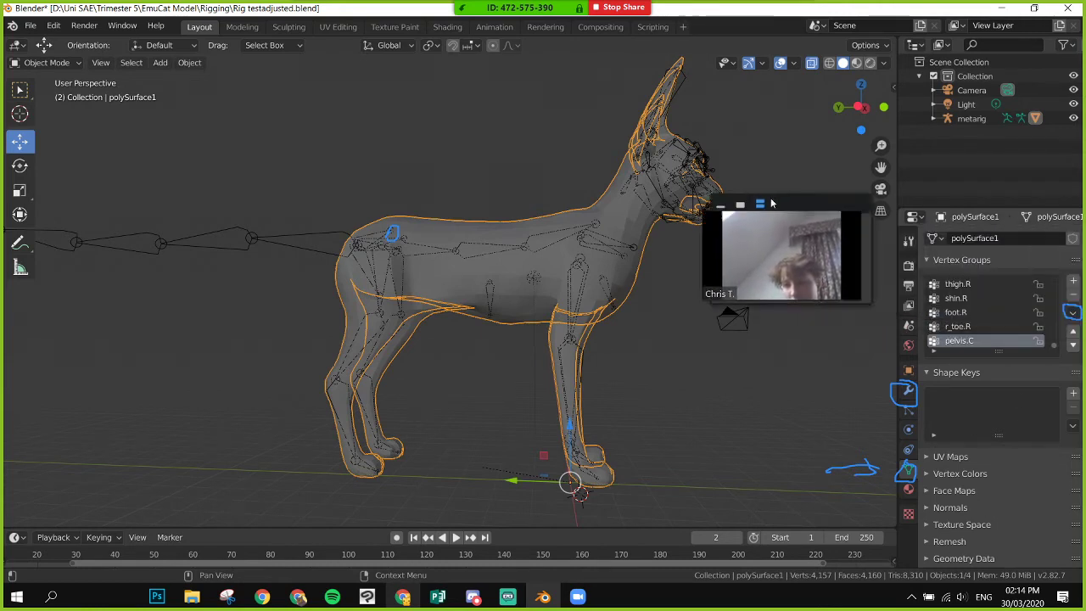
left_click(1072, 312)
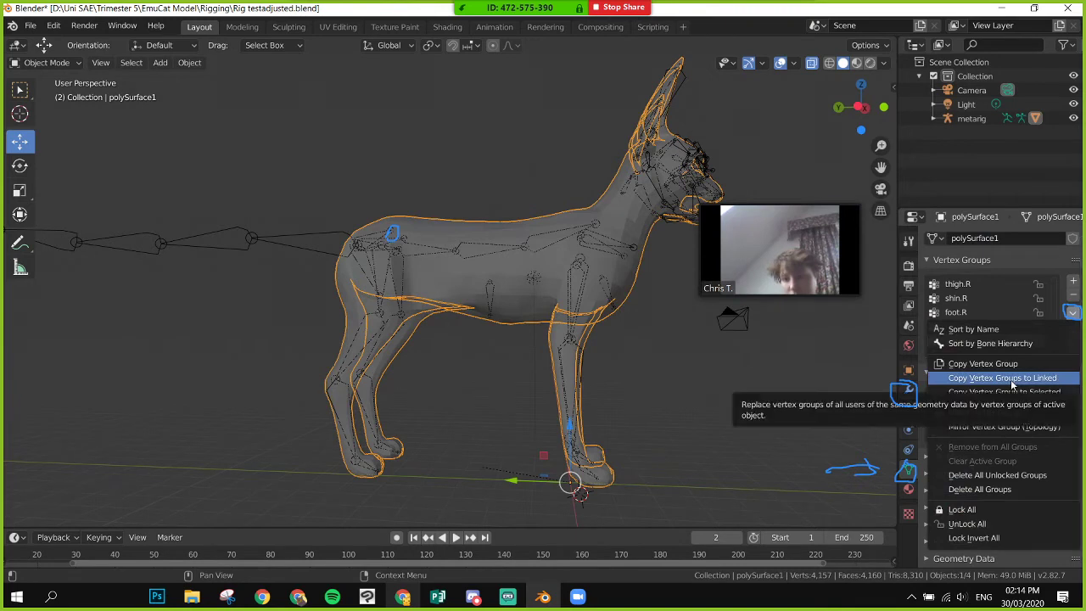
left_click(1037, 489)
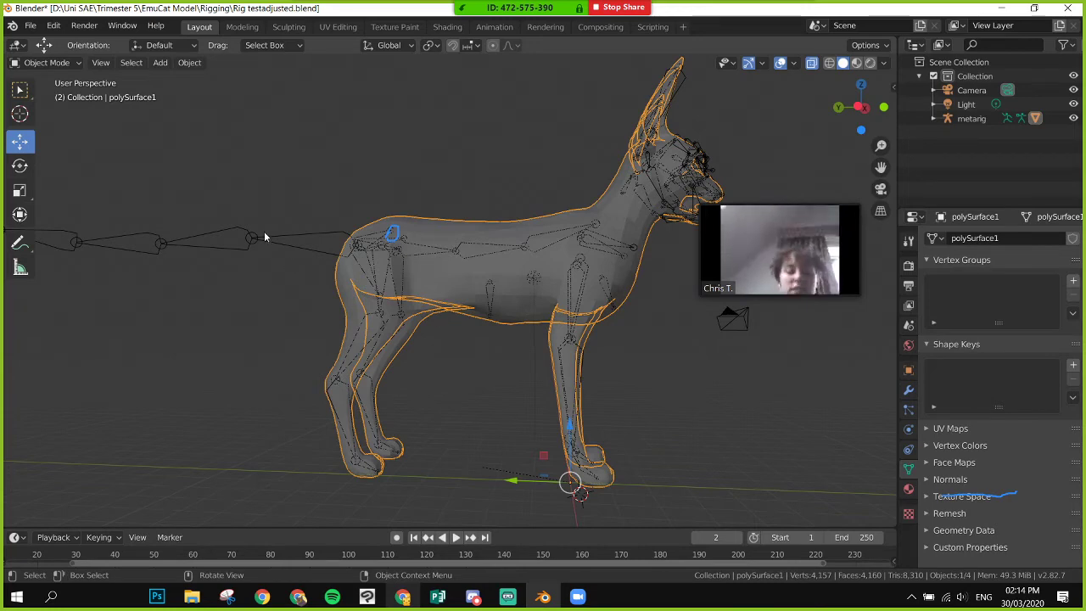
left_click(50, 63)
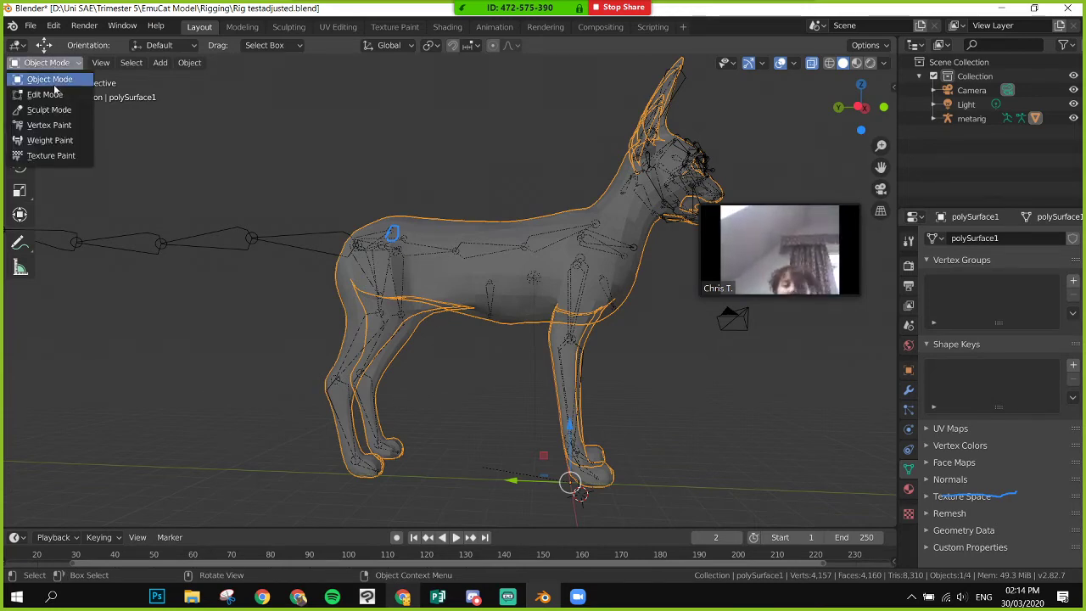
left_click(53, 94)
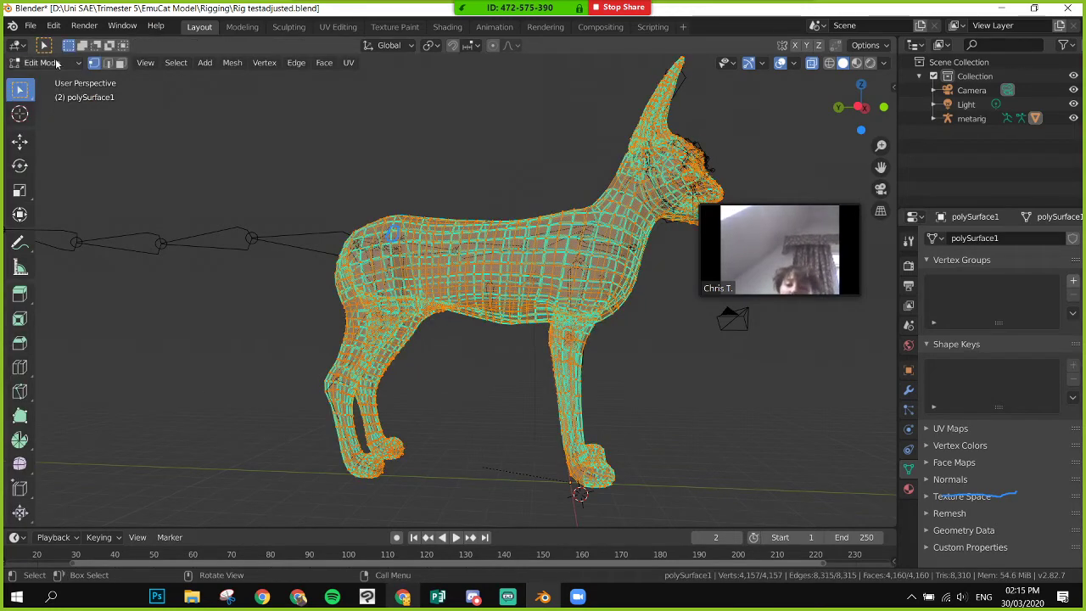
left_click(52, 66)
left_click(62, 81)
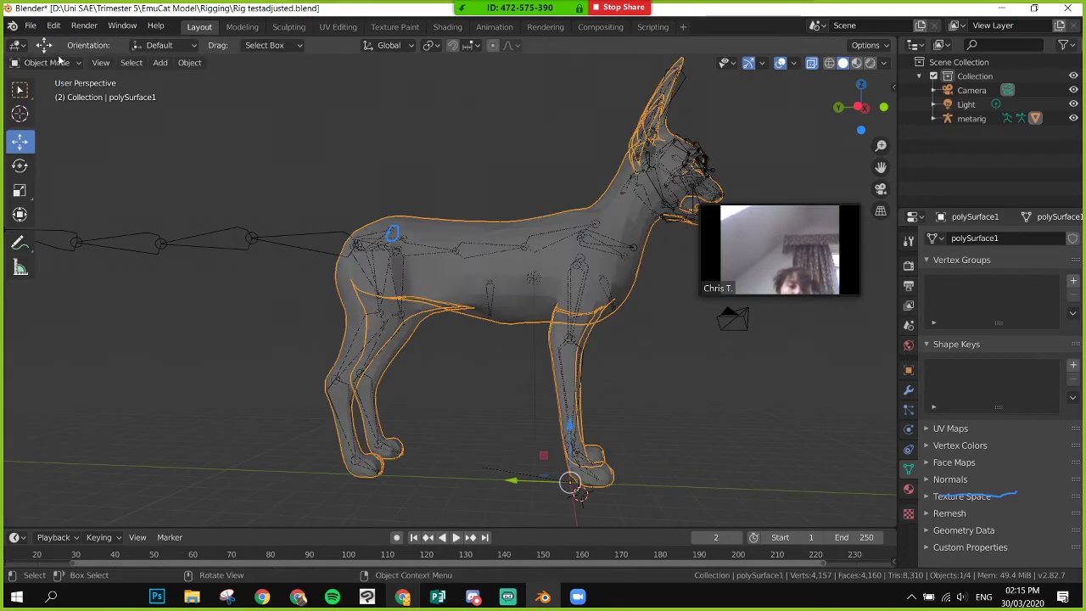
left_click(60, 65)
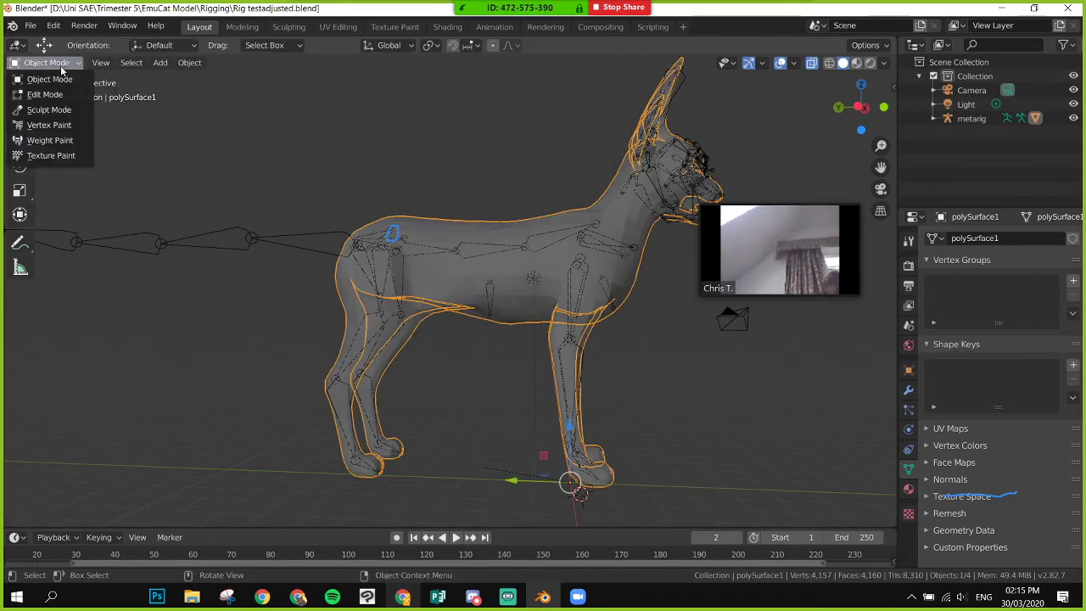
left_click(475, 355)
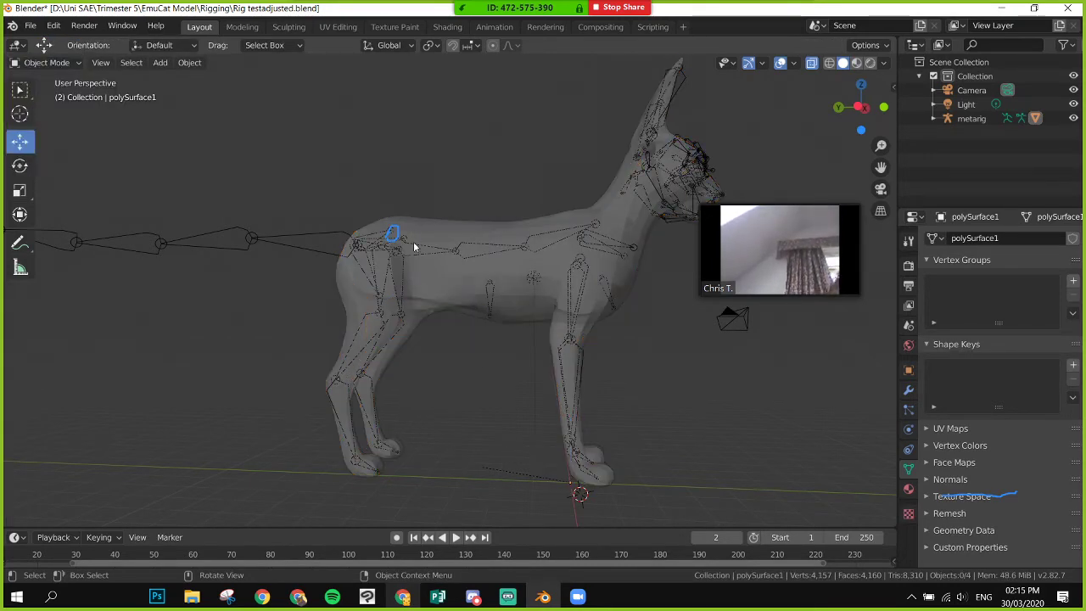
- Put the metarig in Edit Mode and move the belly.C bone forward along the Y axis and slightly up along Z
left_click(254, 241)
left_click(42, 62)
left_click(38, 95)
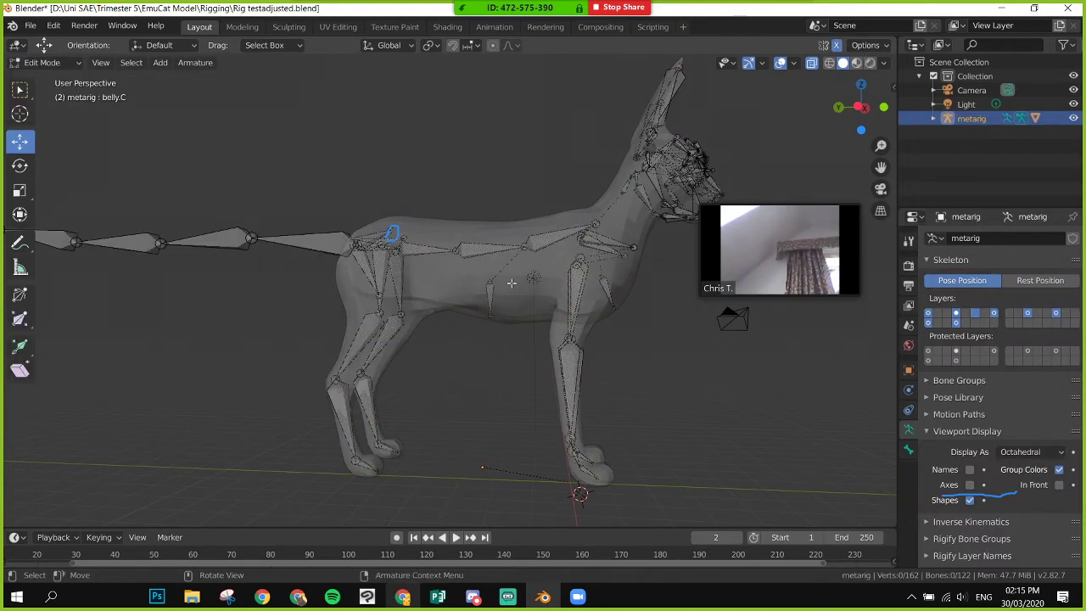
left_click(489, 293)
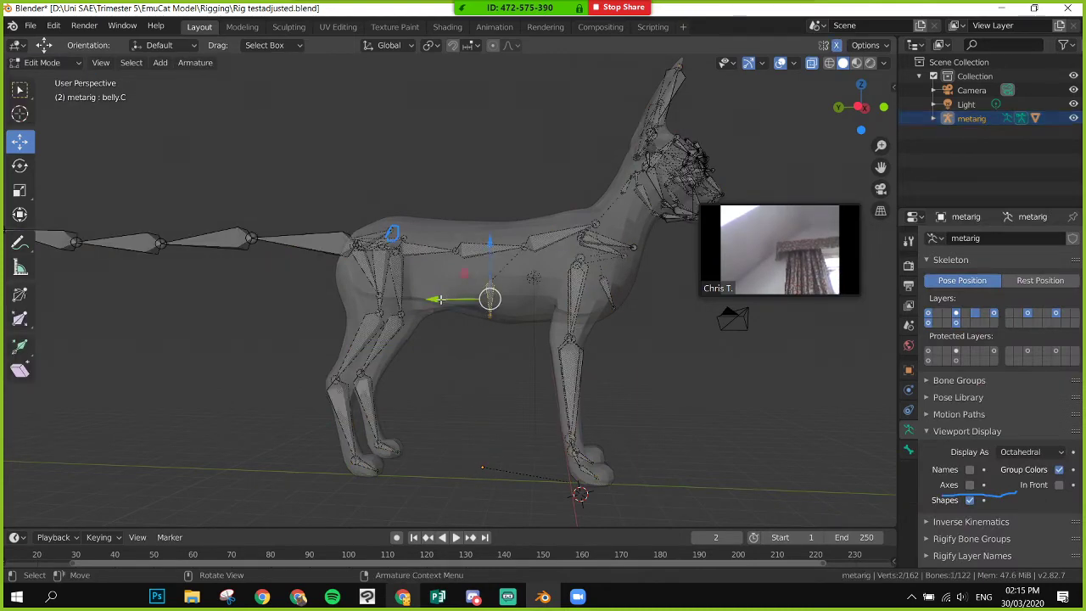
left_click_drag(442, 301, 468, 300)
left_click_drag(514, 244, 514, 243)
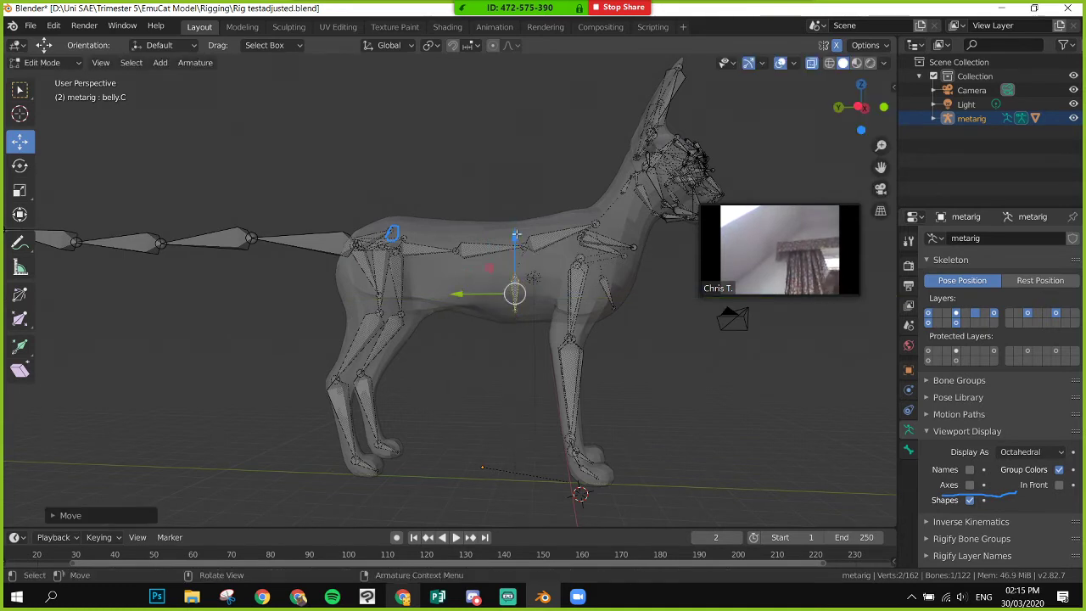
left_click_drag(458, 298, 468, 293)
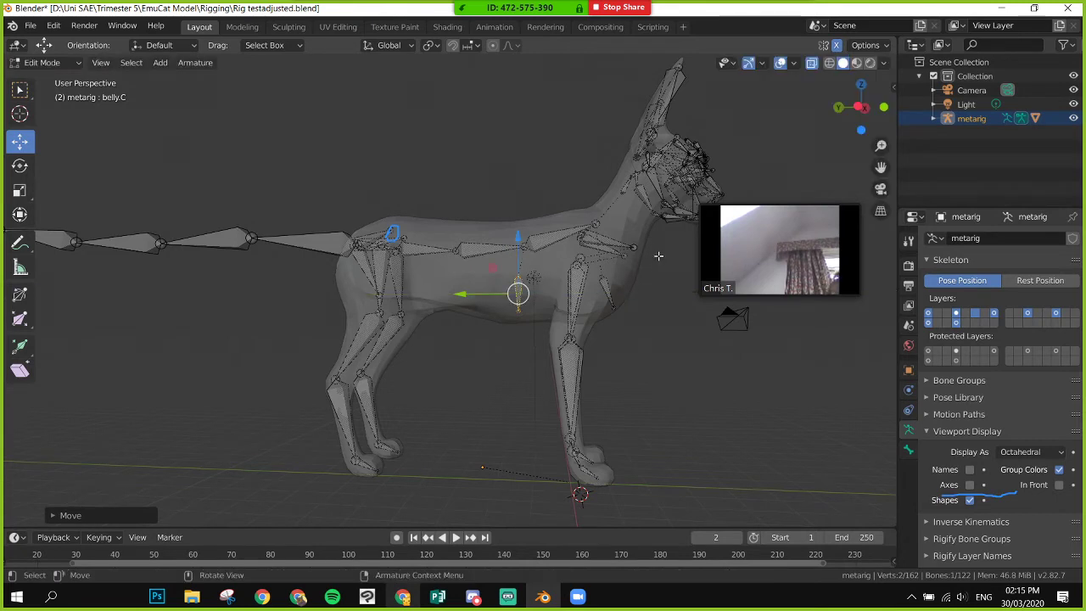
- Clear the bone selection and return the metarig to Object Mode
left_click(464, 247)
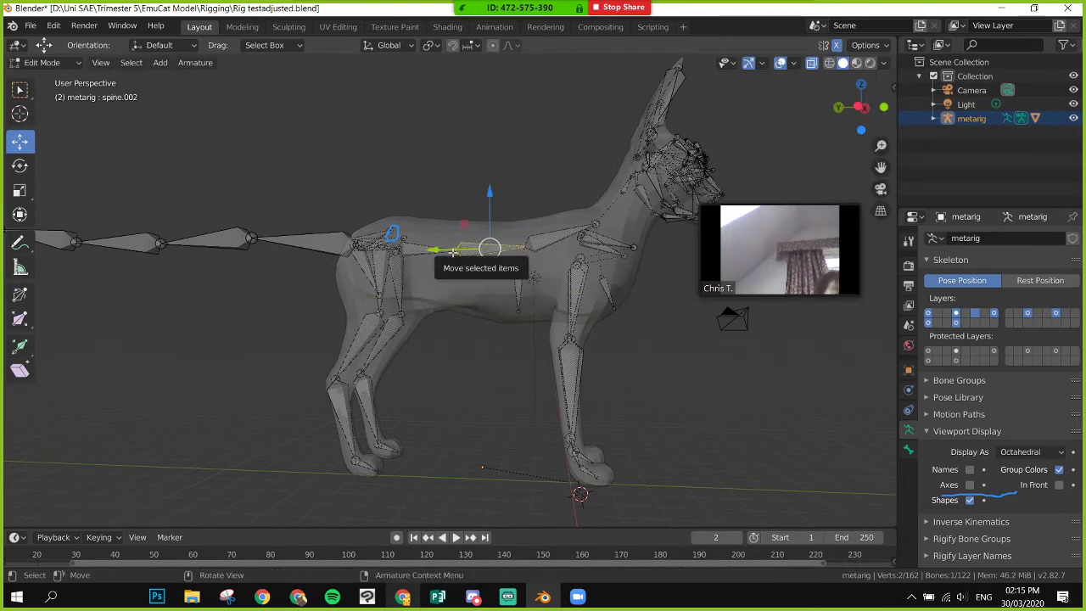
left_click(482, 343)
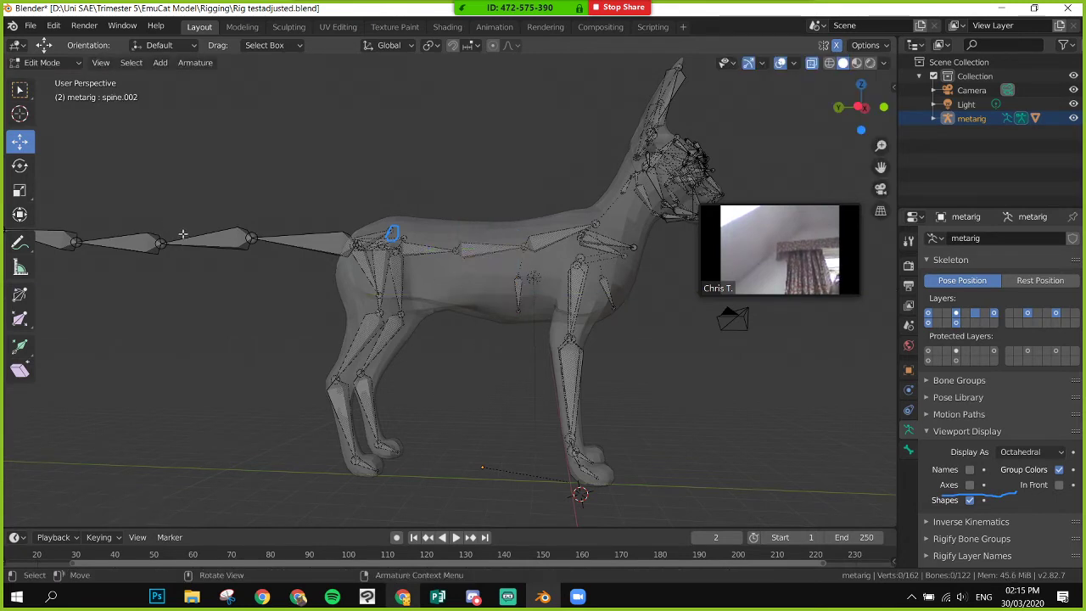
left_click(51, 63)
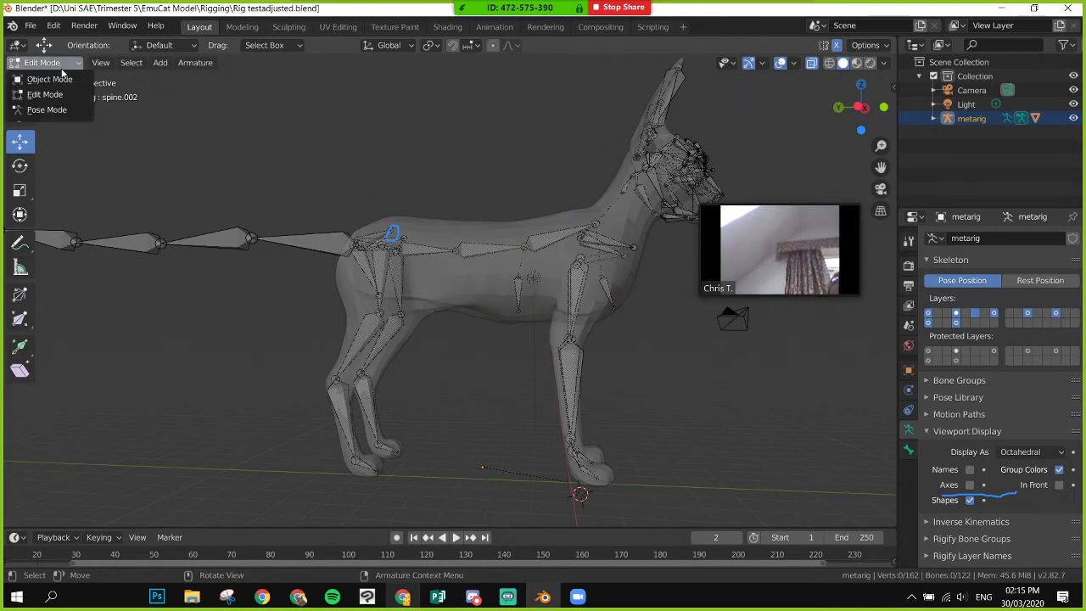
left_click(51, 79)
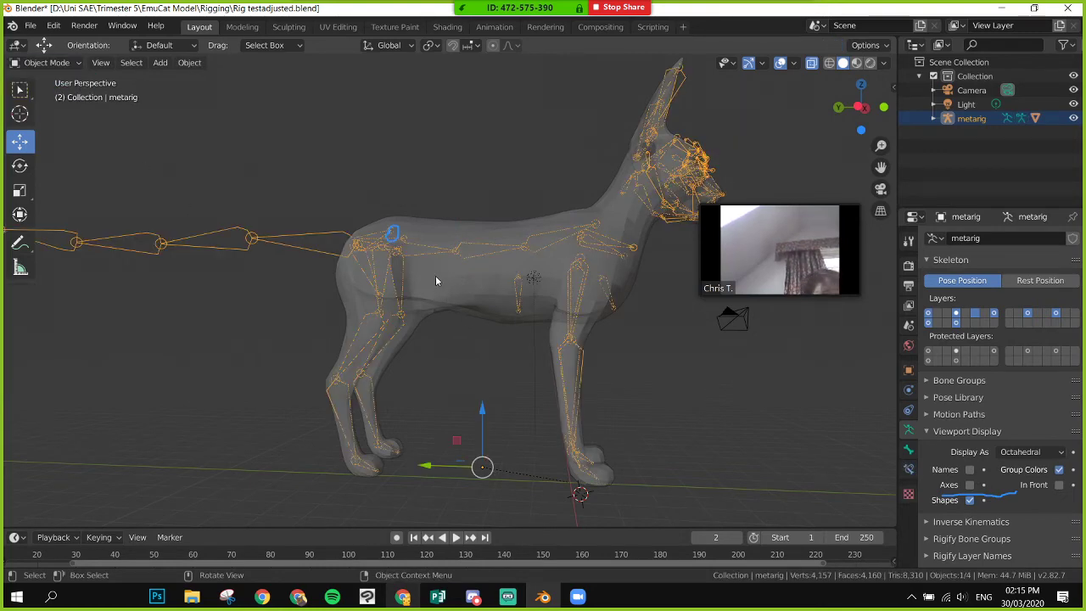
left_click(443, 214)
left_click(438, 236)
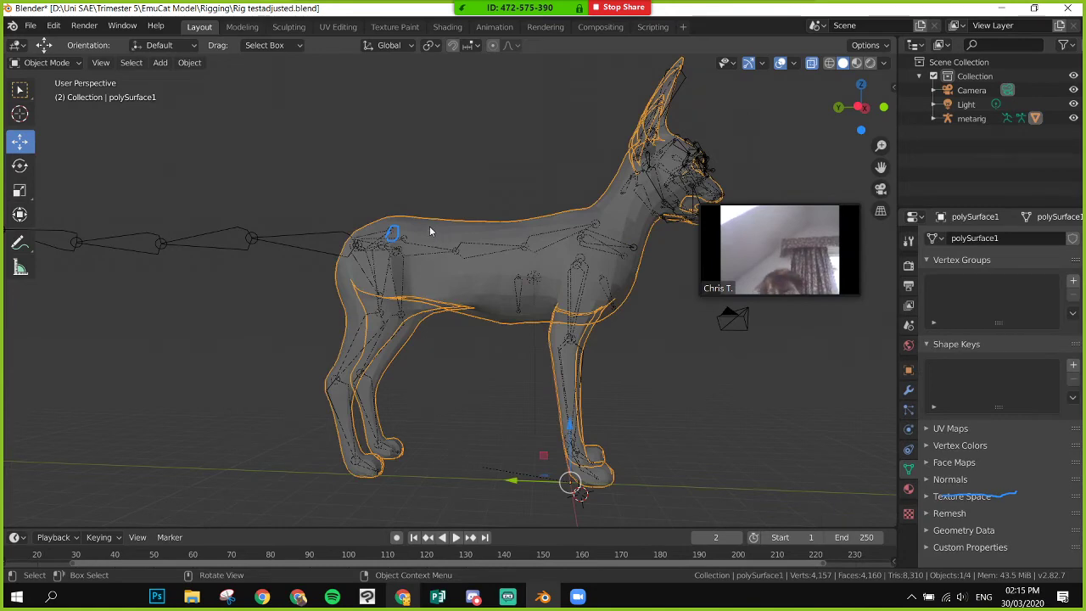
left_click(326, 241)
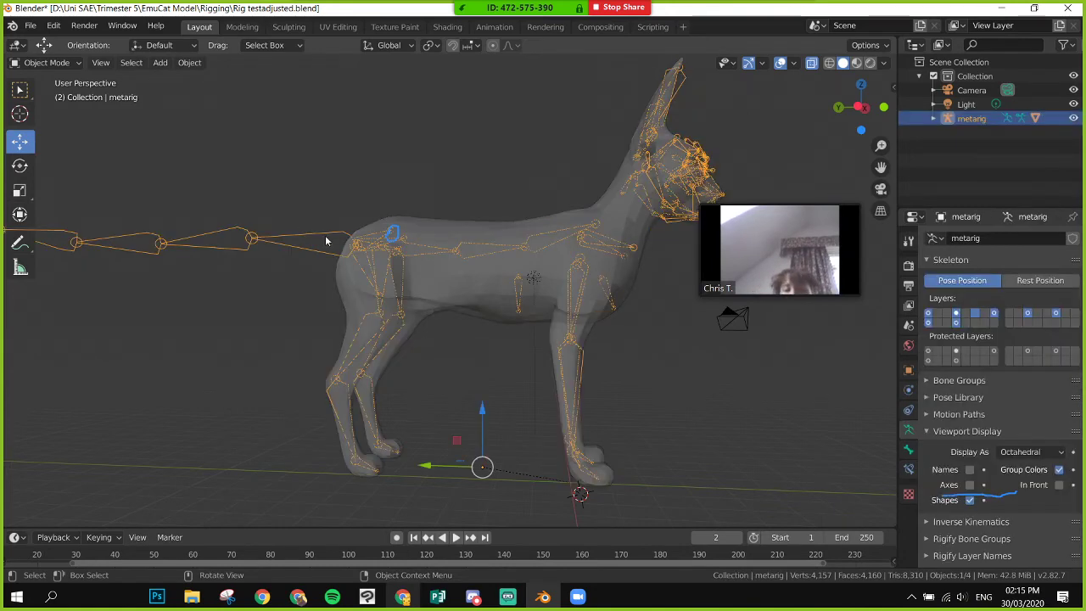
left_click(424, 230, "shift")
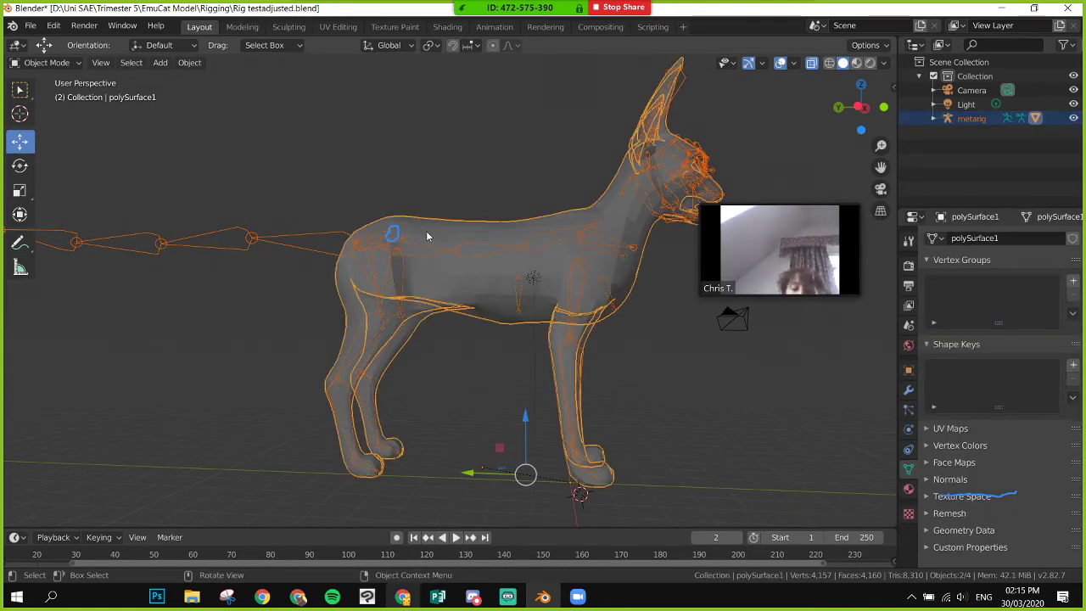
key("ctrl+p")
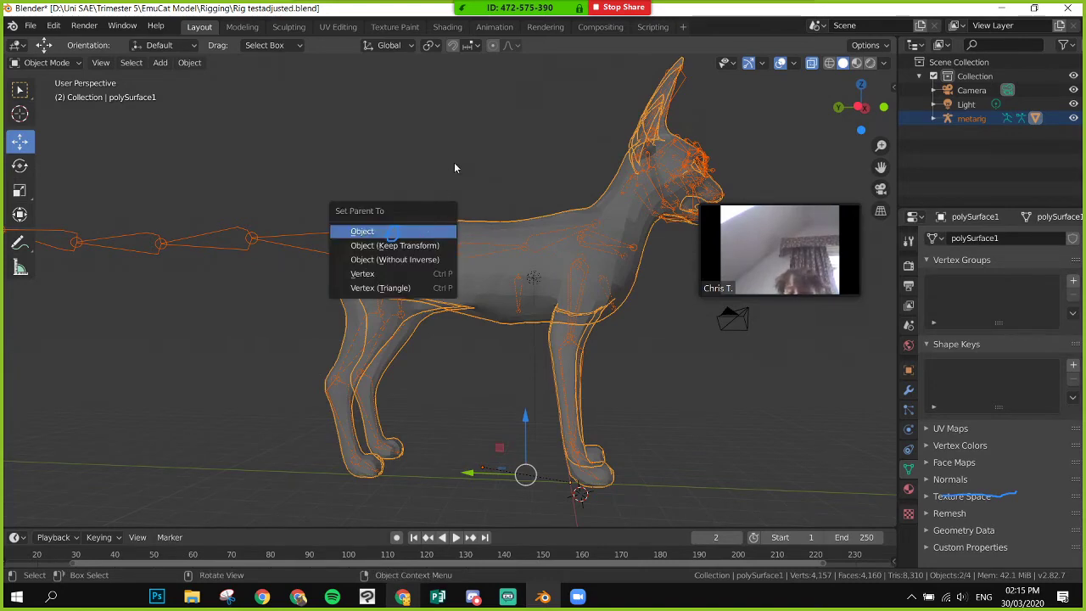
right_click(479, 123)
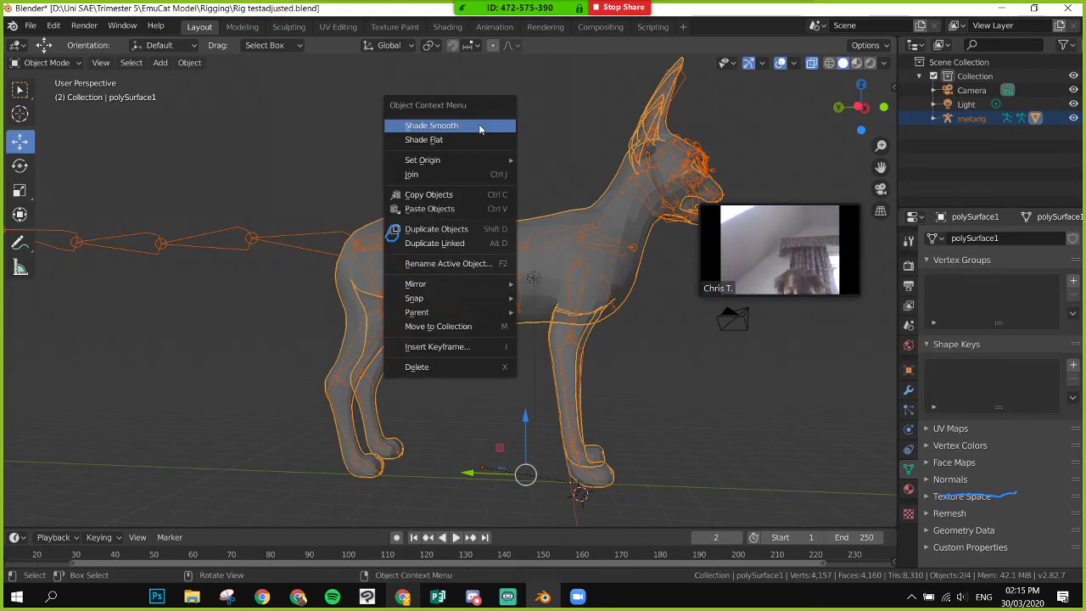
left_click(343, 177)
- Select the cat mesh and the metarig, with the rig active, and parent the mesh to it with automatic weights
left_click(435, 226)
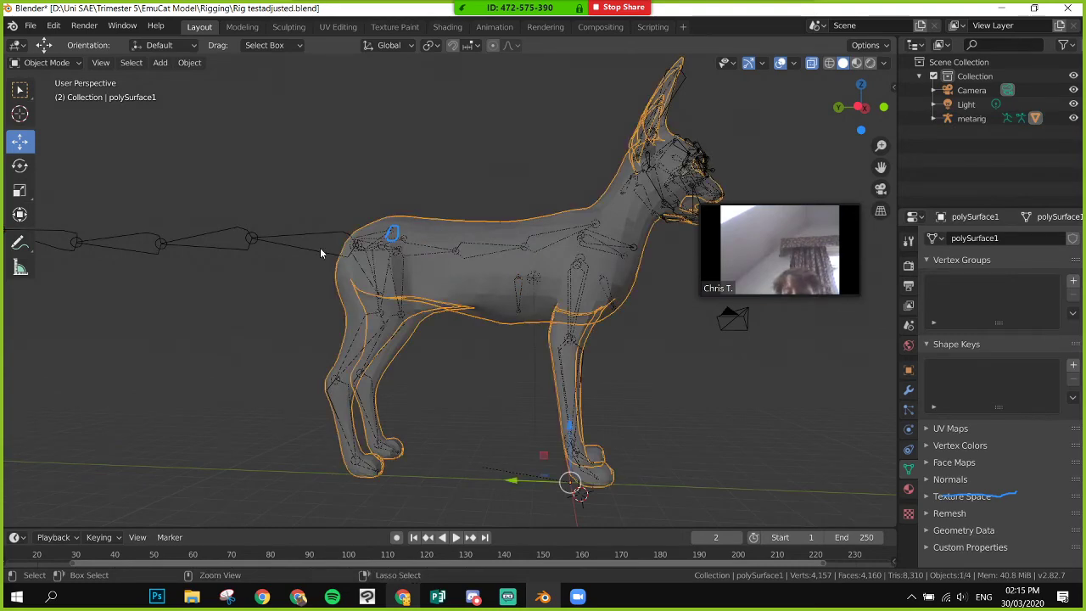
left_click(319, 246, "shift")
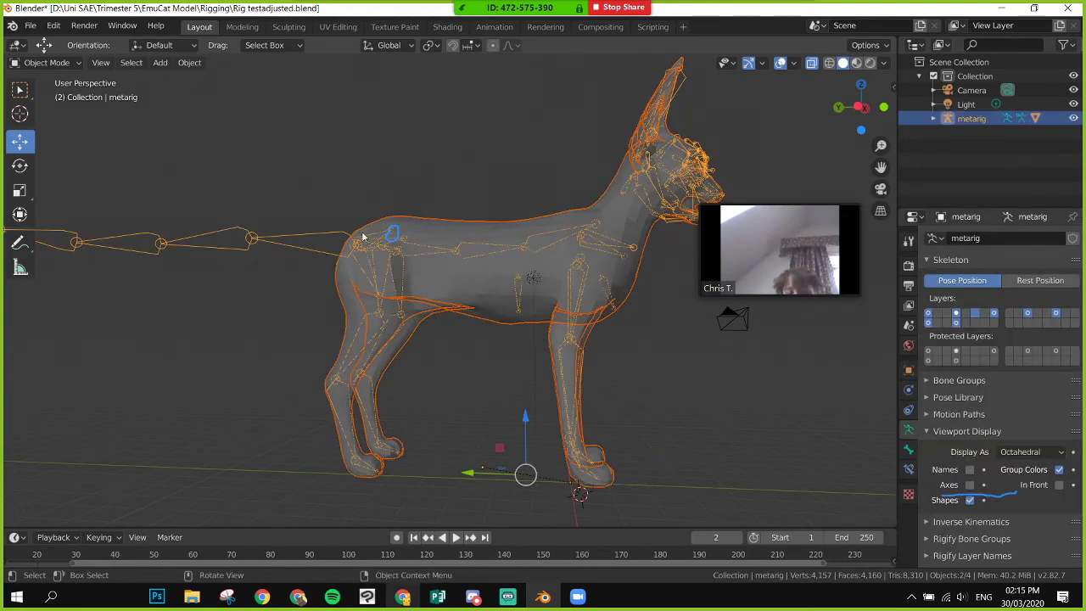
key("ctrl+p")
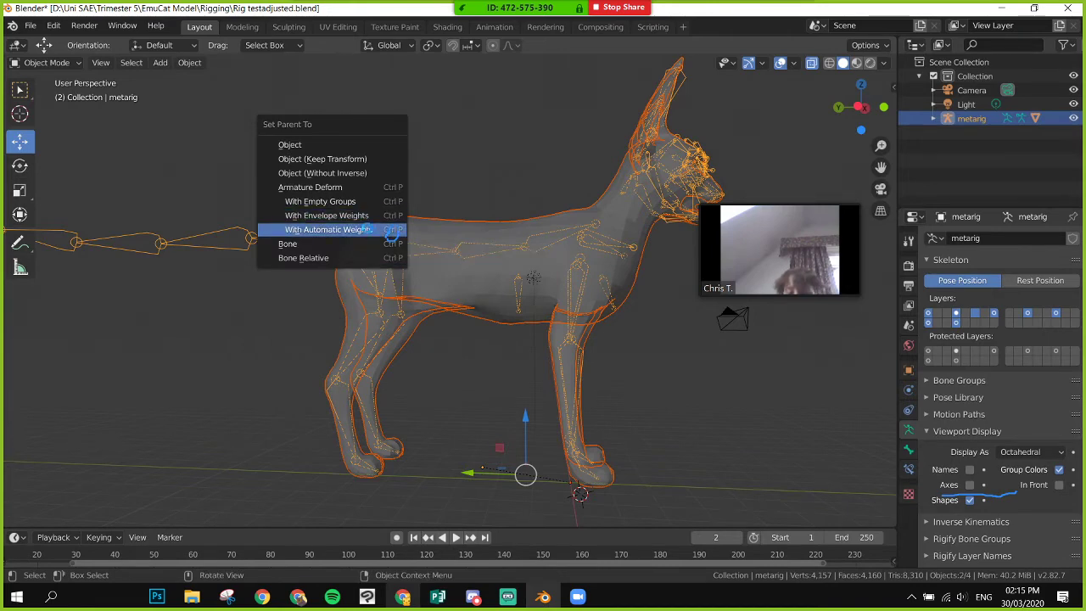
left_click(368, 230)
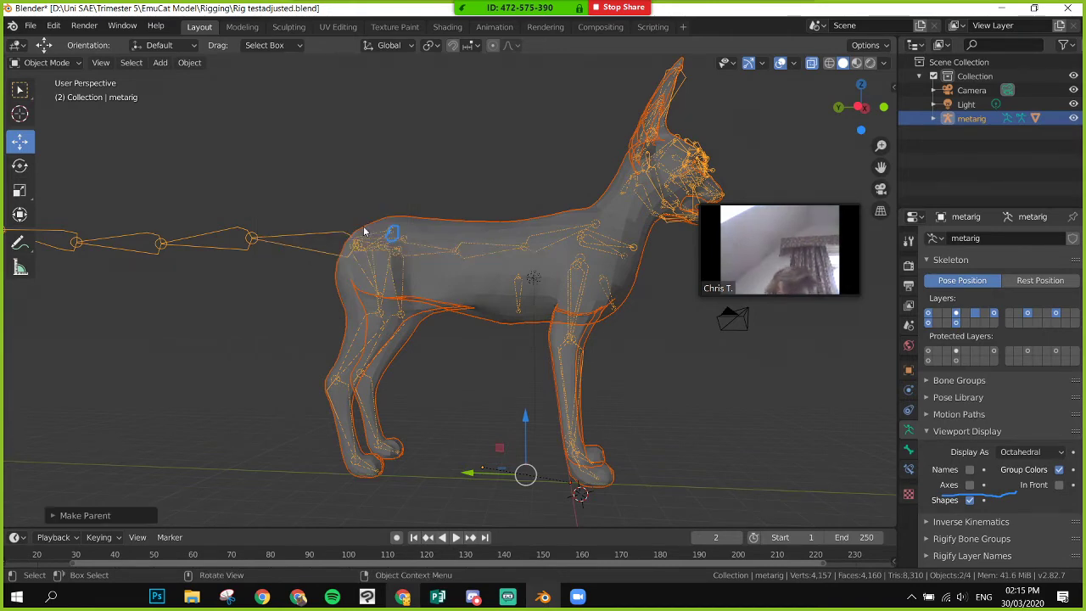
- Put the metarig in Pose Mode and test the belly deformation by rotating and scaling the belly.C bone
left_click(44, 62)
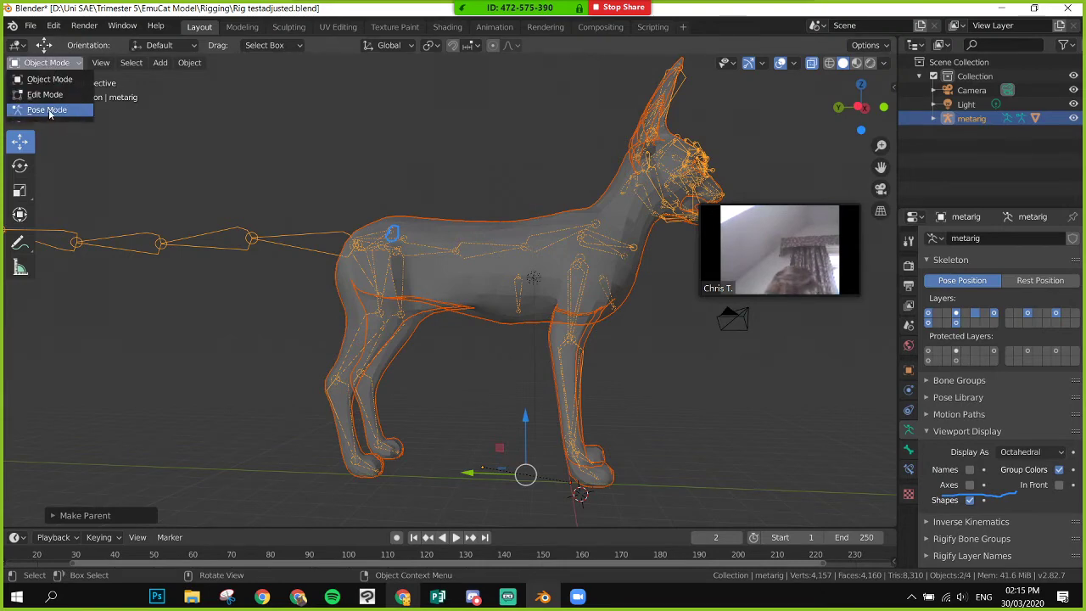
left_click(46, 111)
left_click(519, 307)
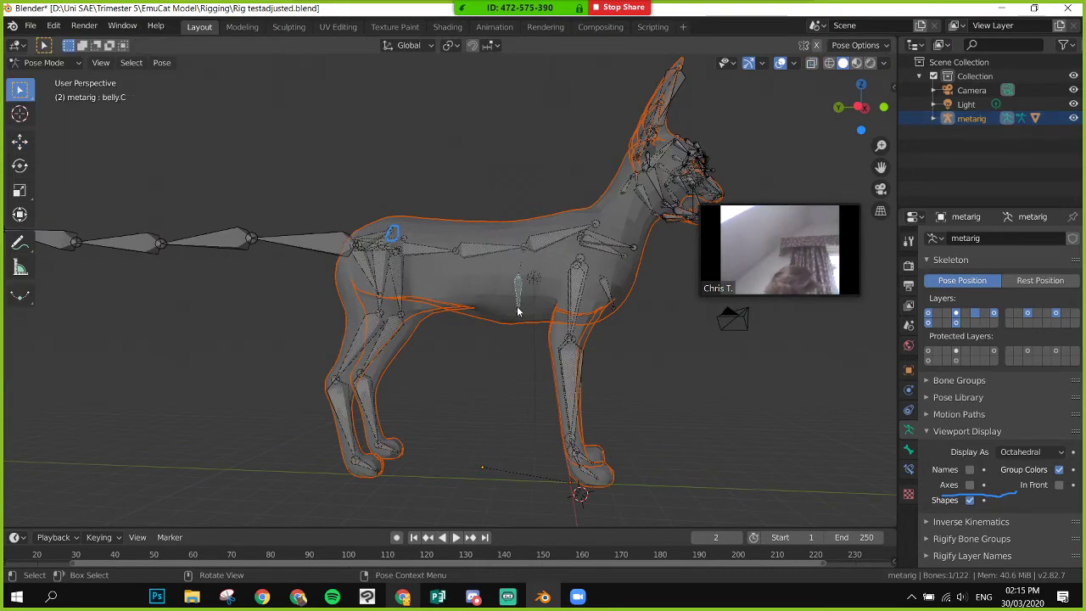
key("r")
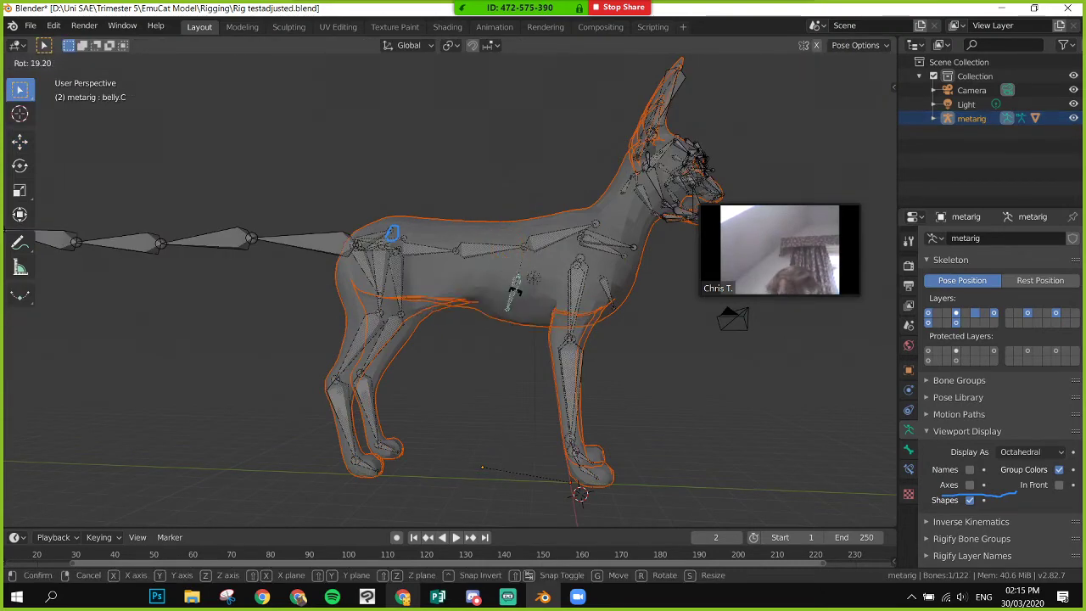
left_click(517, 307)
key("s")
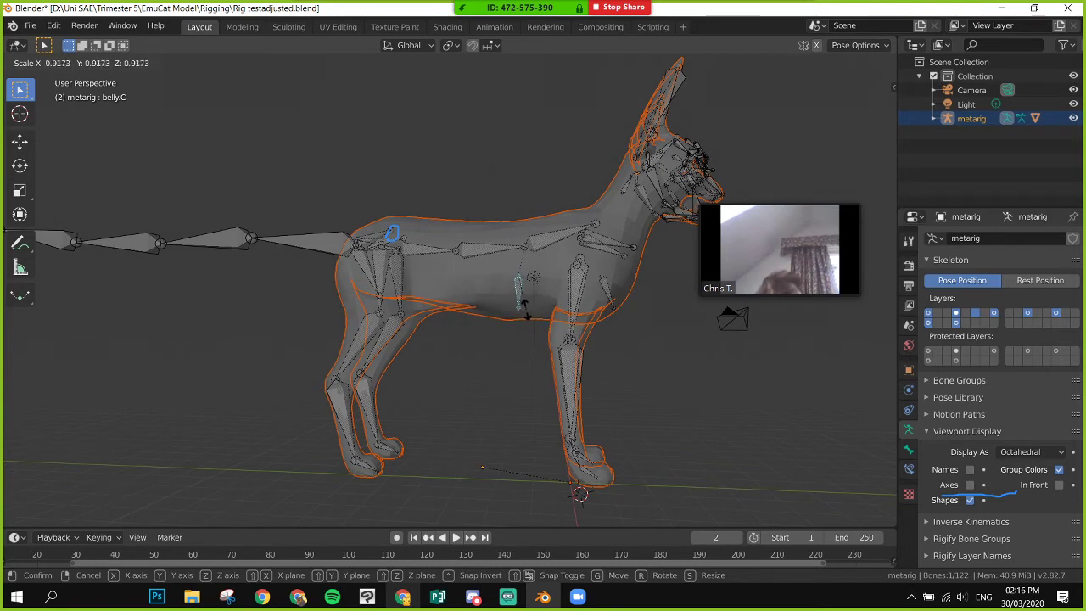
left_click(524, 318)
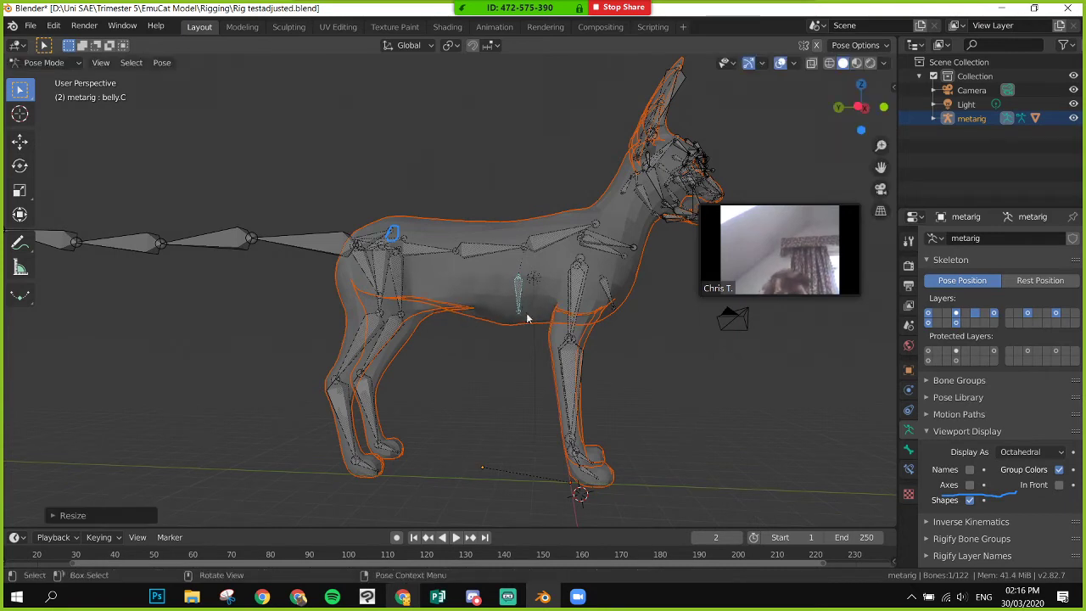
- Undo the belly pose tests and the mesh parenting, back to the metarig's Edit Mode with belly.C selected
key("ctrl+z")
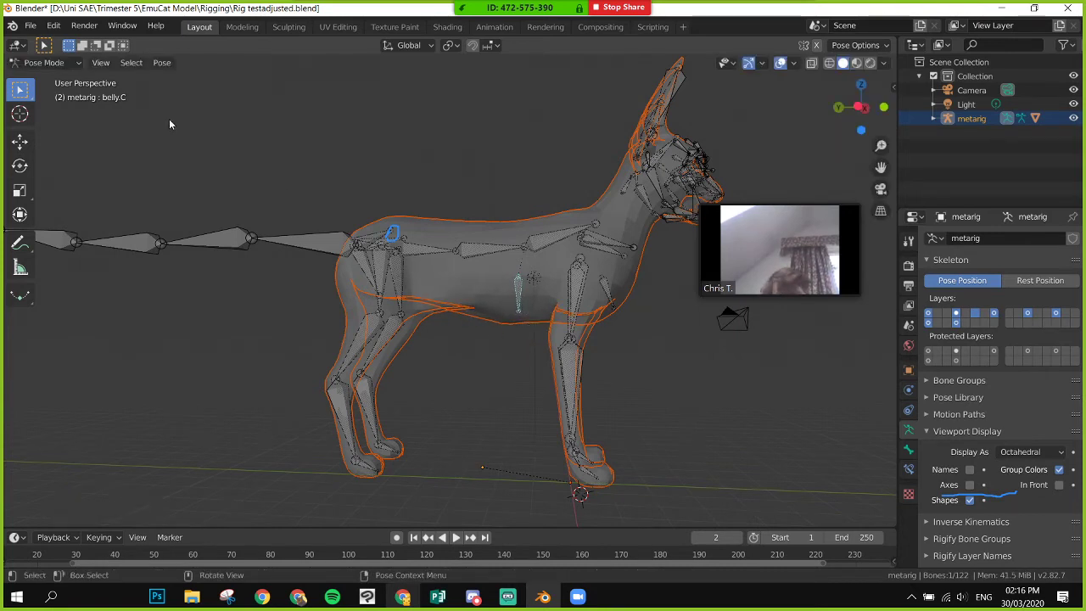
key("ctrl+z")
key("ctrl+z")
key("ctrl+z")
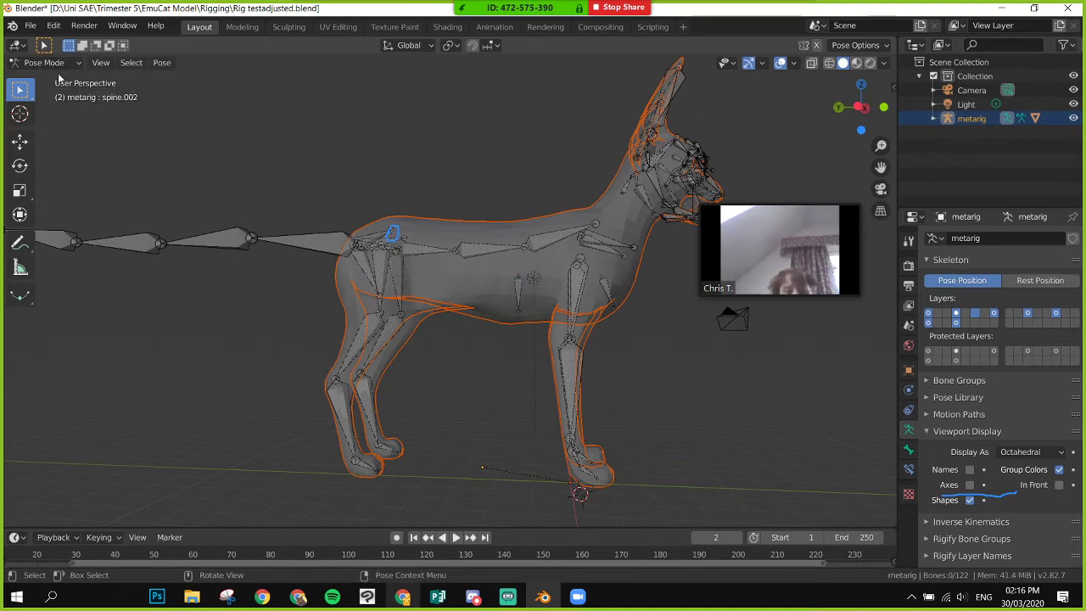
key("ctrl+z")
key("ctrl+z")
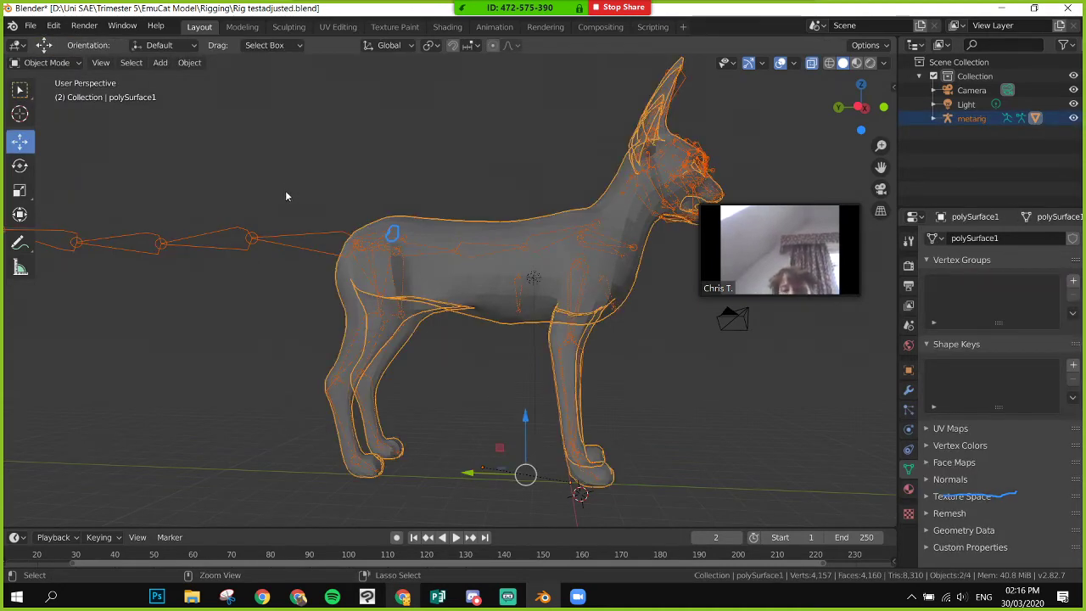
key("ctrl+z")
key("ctrl+z")
key("ctrl+z")
key("ctrl+z")
key("ctrl+z")
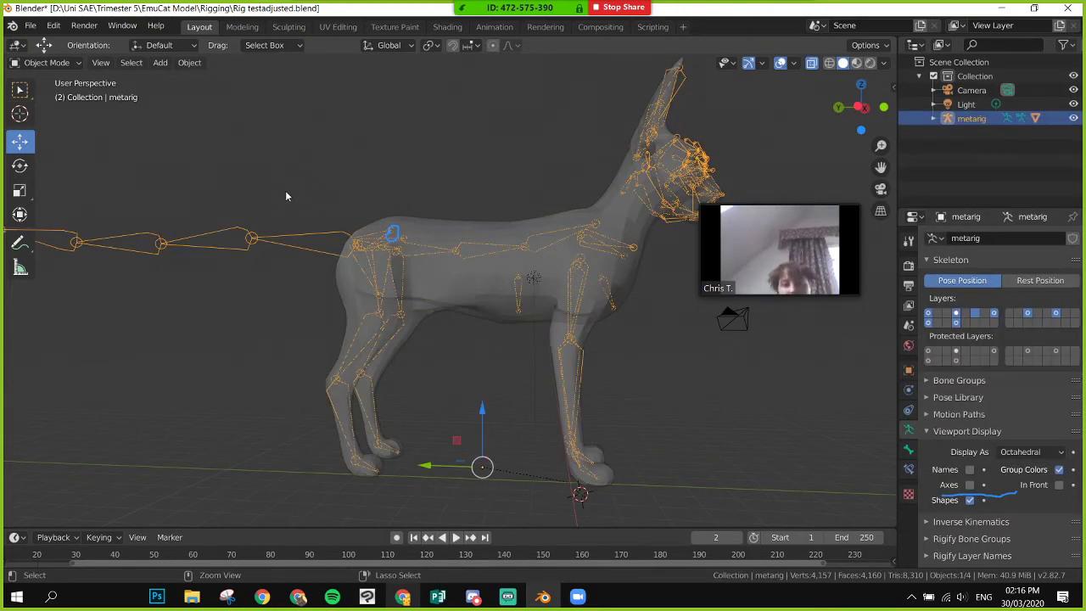
key("ctrl+z")
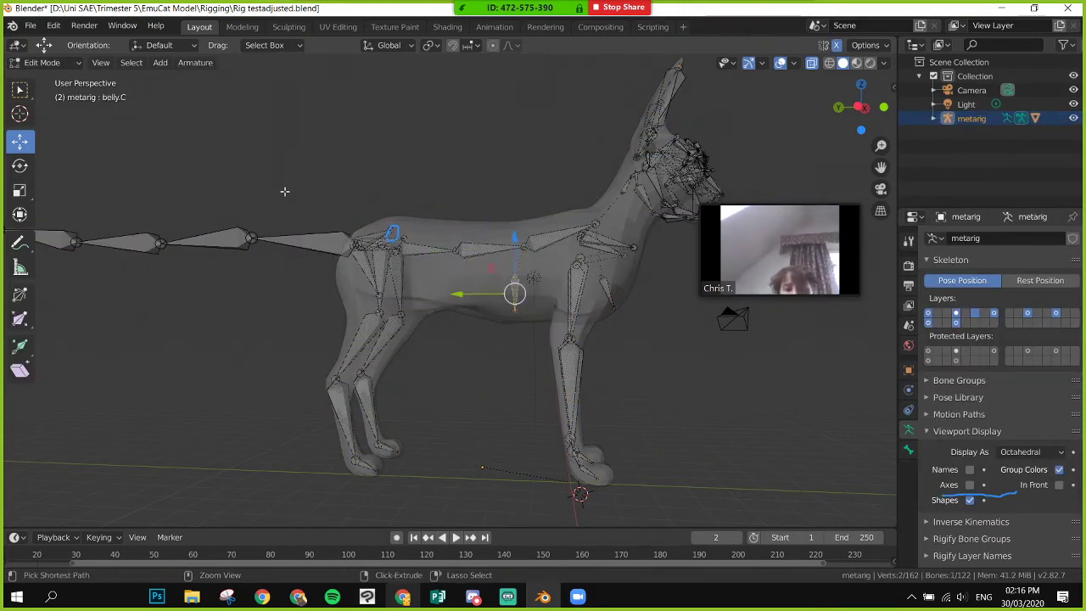
- Move the belly.C bone further toward the front legs along the Y axis, deselect it and return to Object Mode
left_click_drag(458, 294, 484, 300)
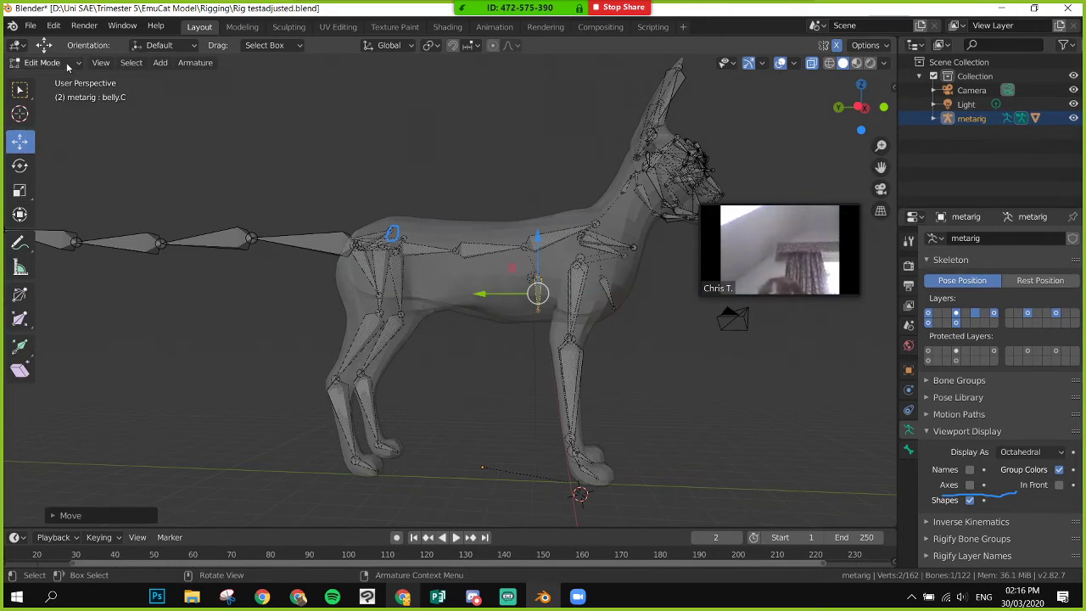
key("alt+a")
left_click(64, 64)
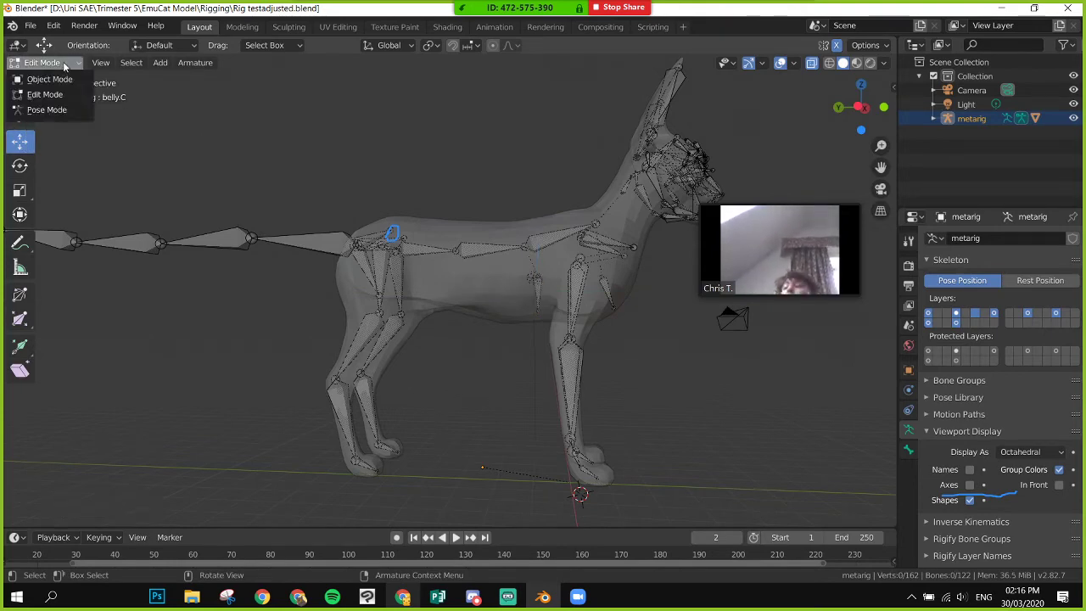
left_click(66, 79)
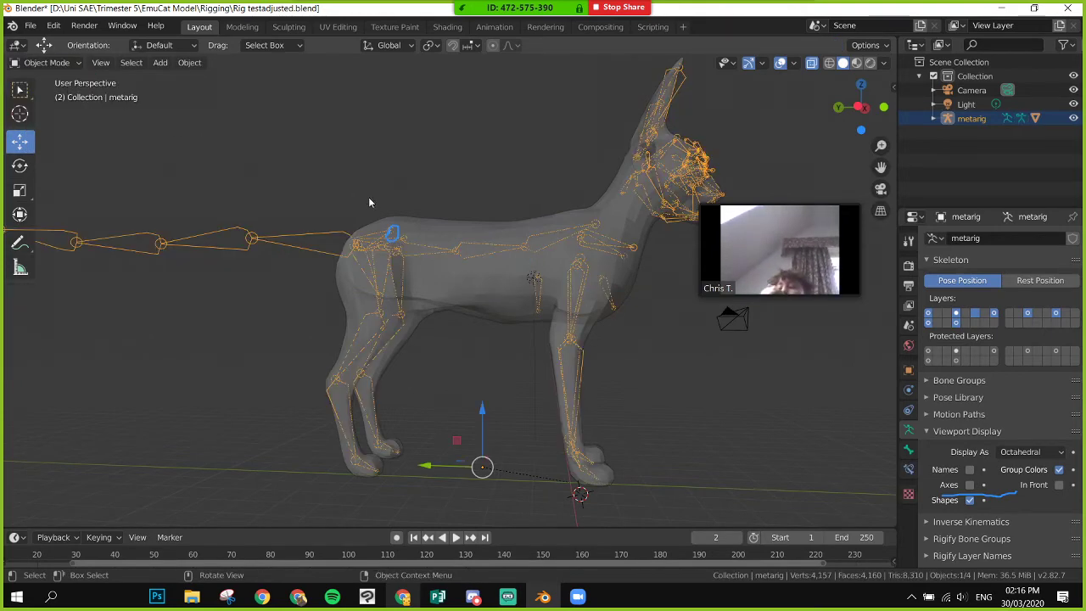
left_click(443, 226)
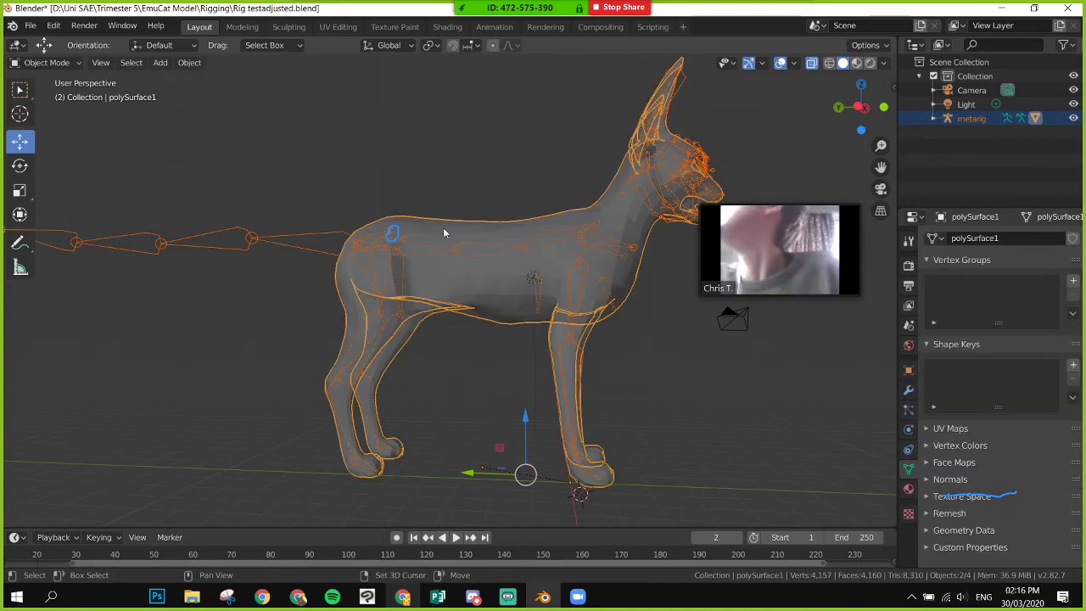
right_click(443, 227)
left_click(259, 184)
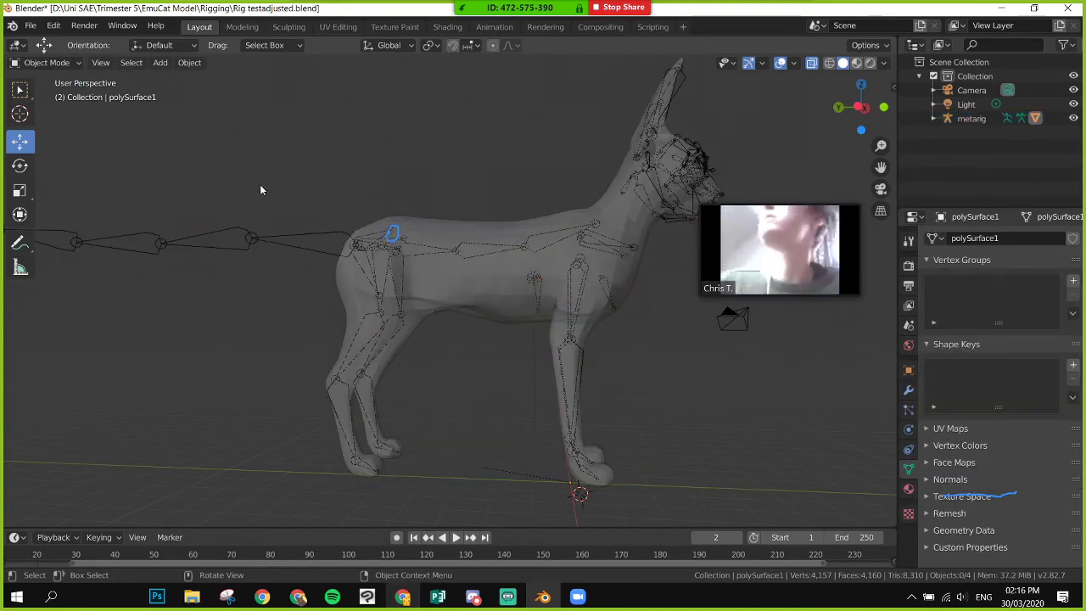
left_click(281, 243)
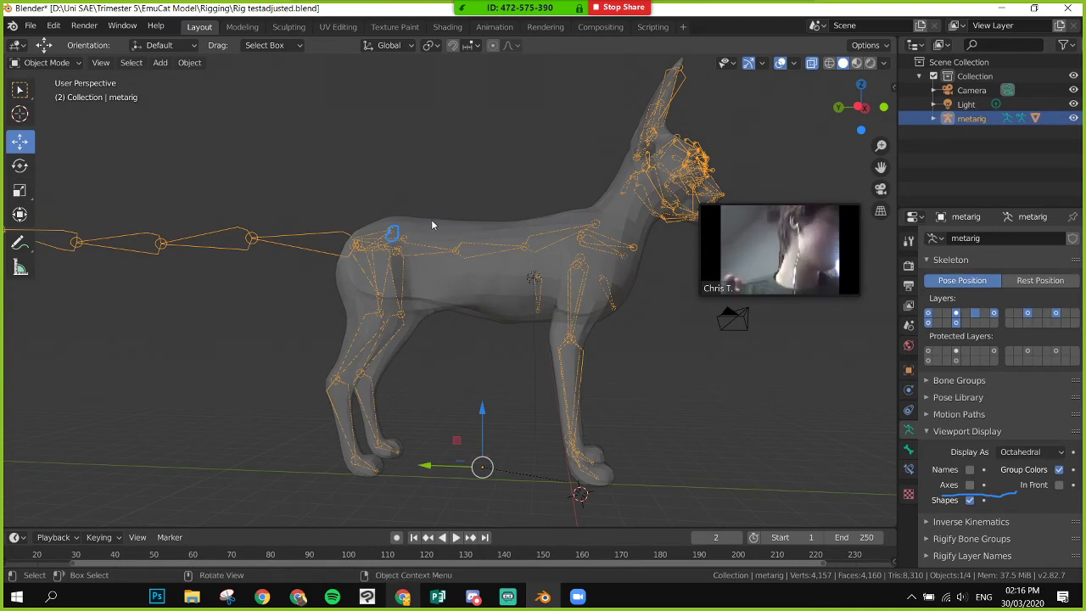
left_click(428, 221, "shift")
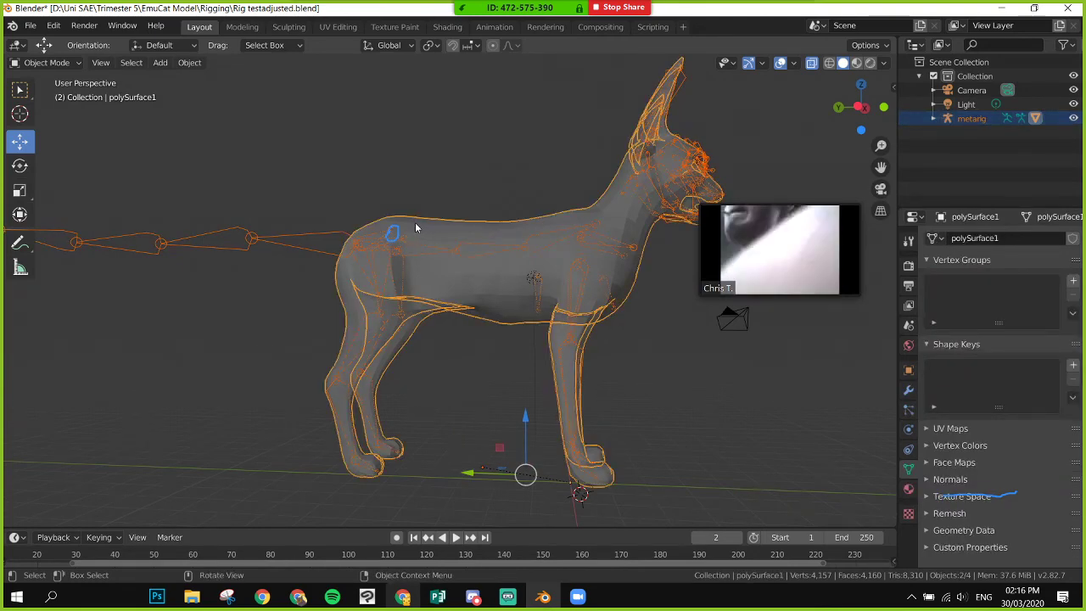
key("ctrl+p")
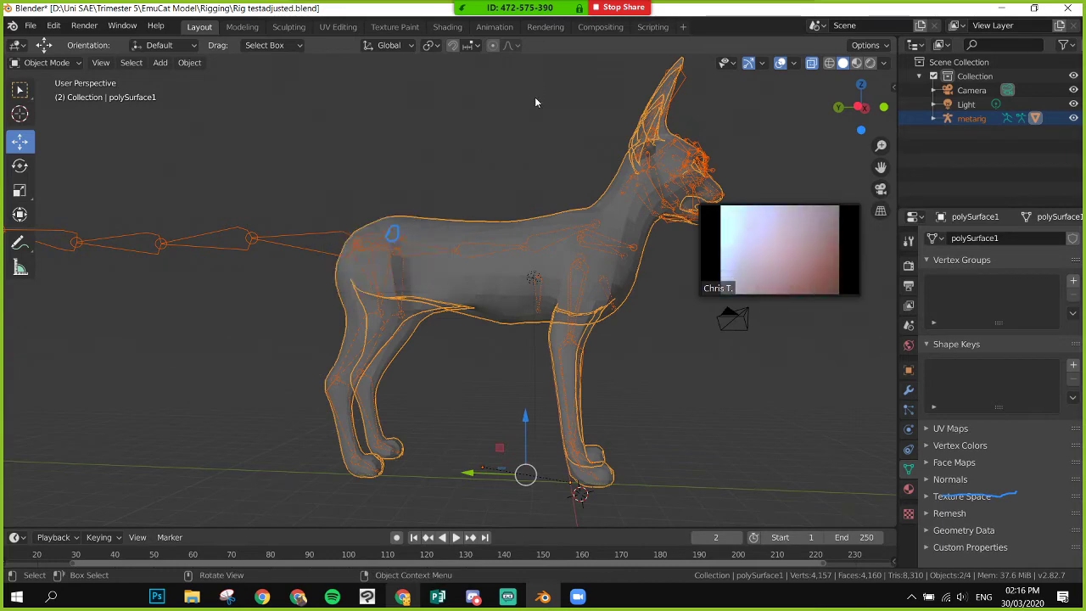
left_click(366, 148)
- Parent the cat mesh to the metarig with automatic weights, selecting the mesh first and the rig last
left_click(387, 222)
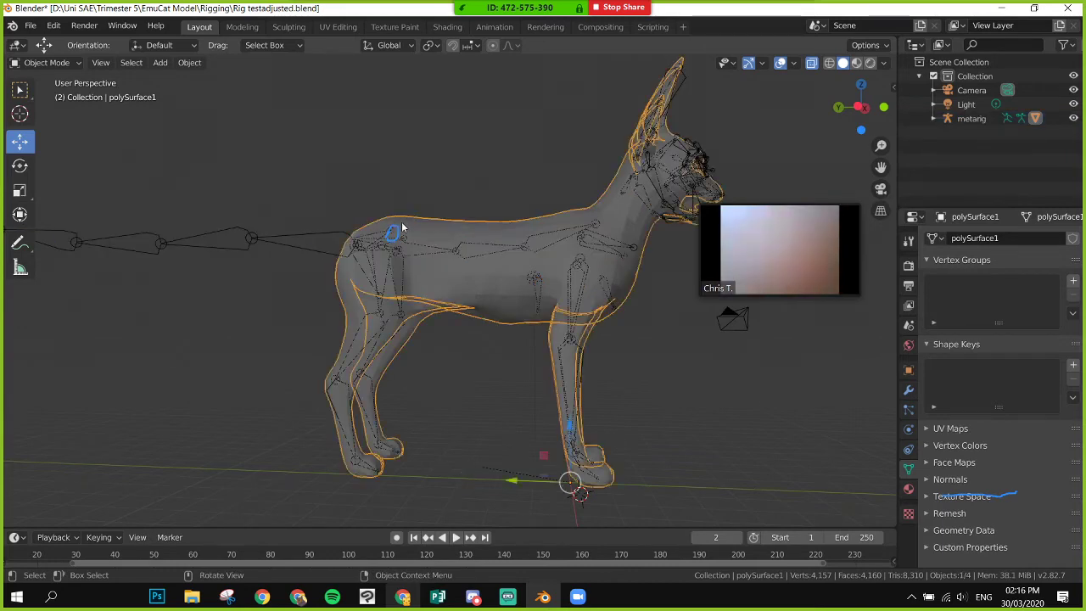
left_click(287, 240, "shift")
key("ctrl+p")
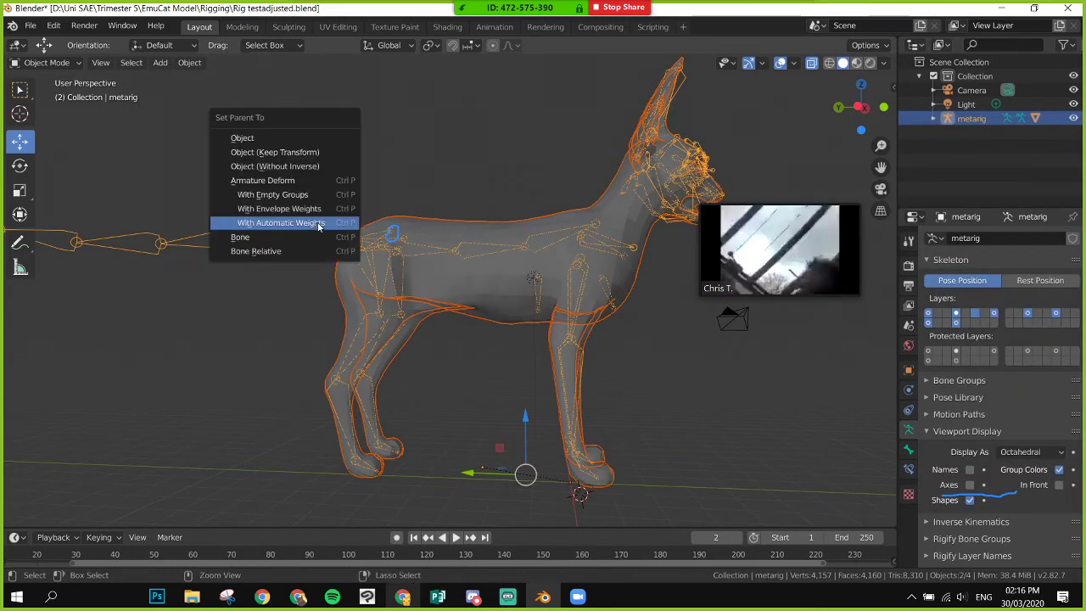
left_click(318, 222)
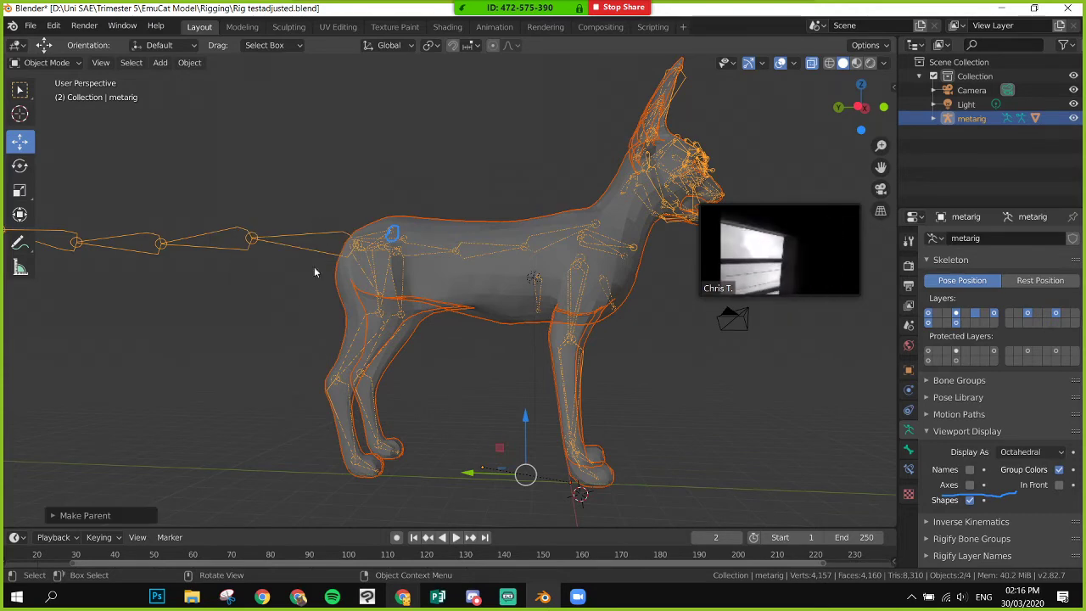
- Switch the metarig to Pose Mode and scale the belly.C bone to test how the belly deforms
left_click(47, 63)
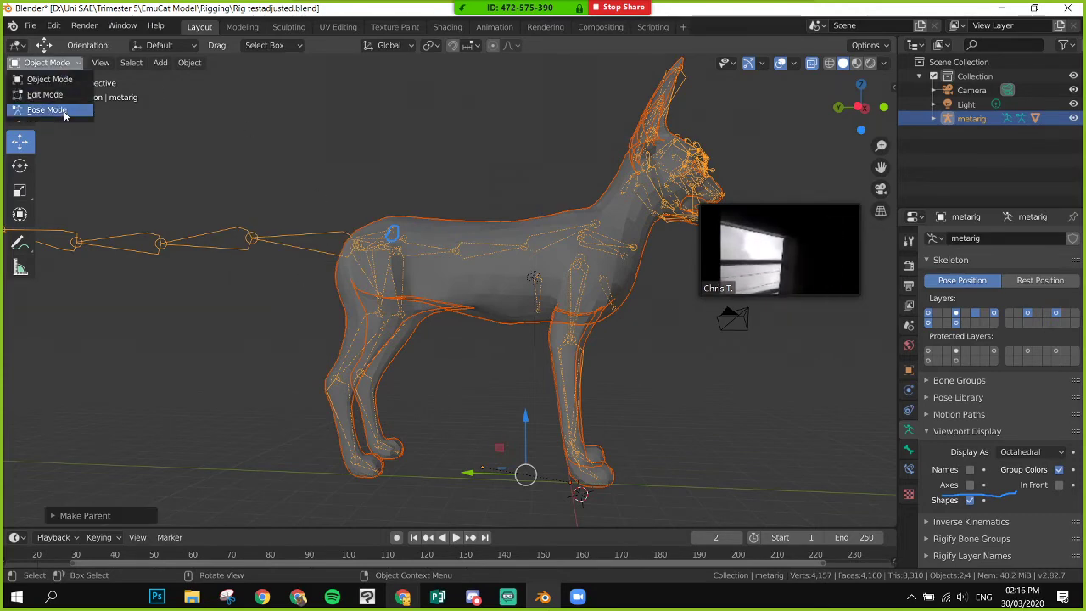
left_click(47, 110)
left_click(537, 311)
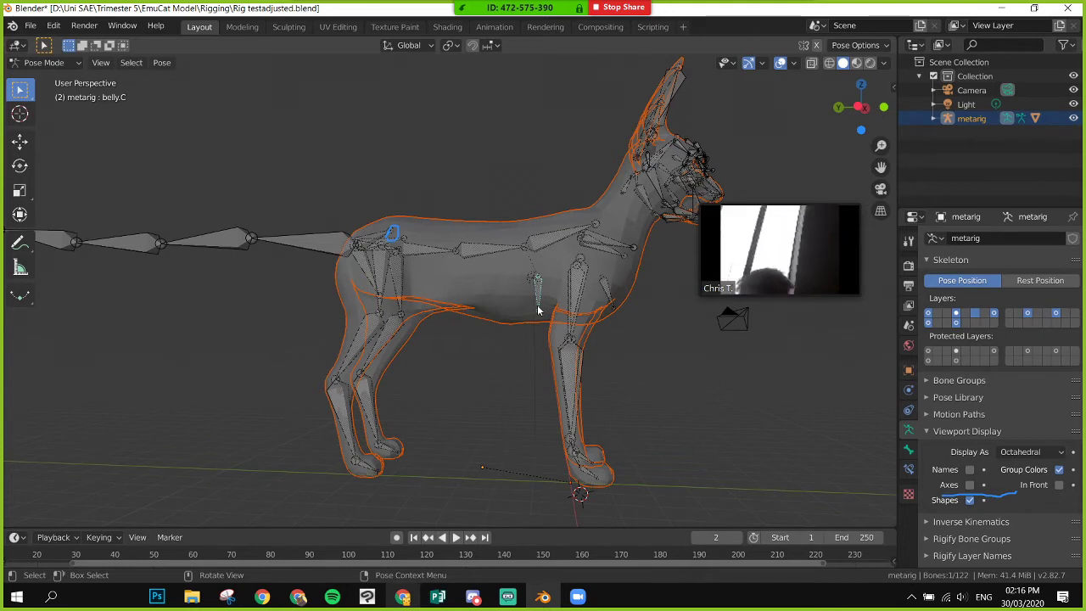
key("s")
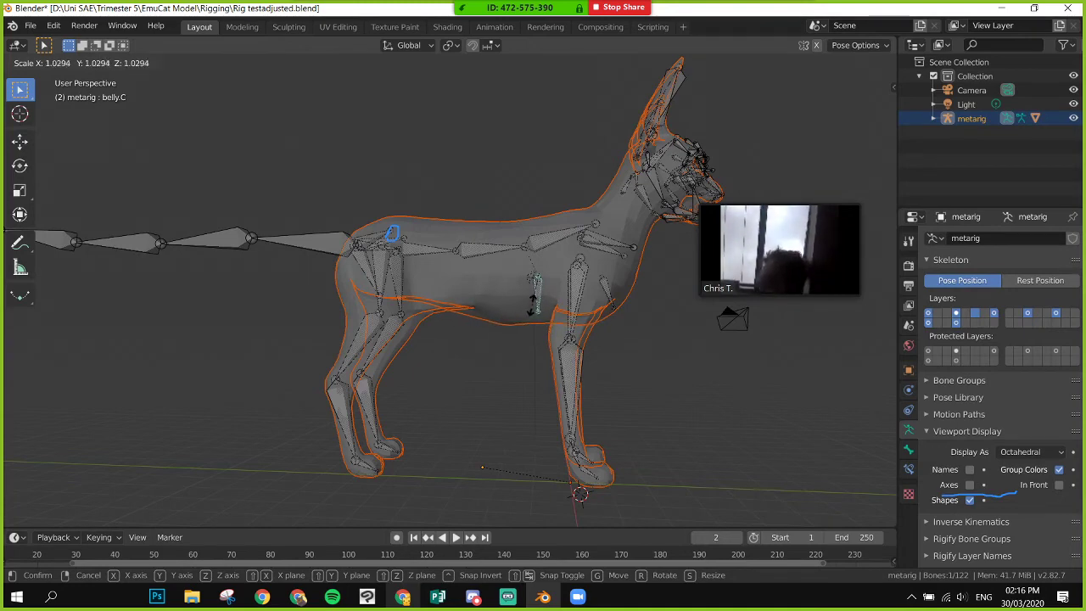
left_click(533, 307)
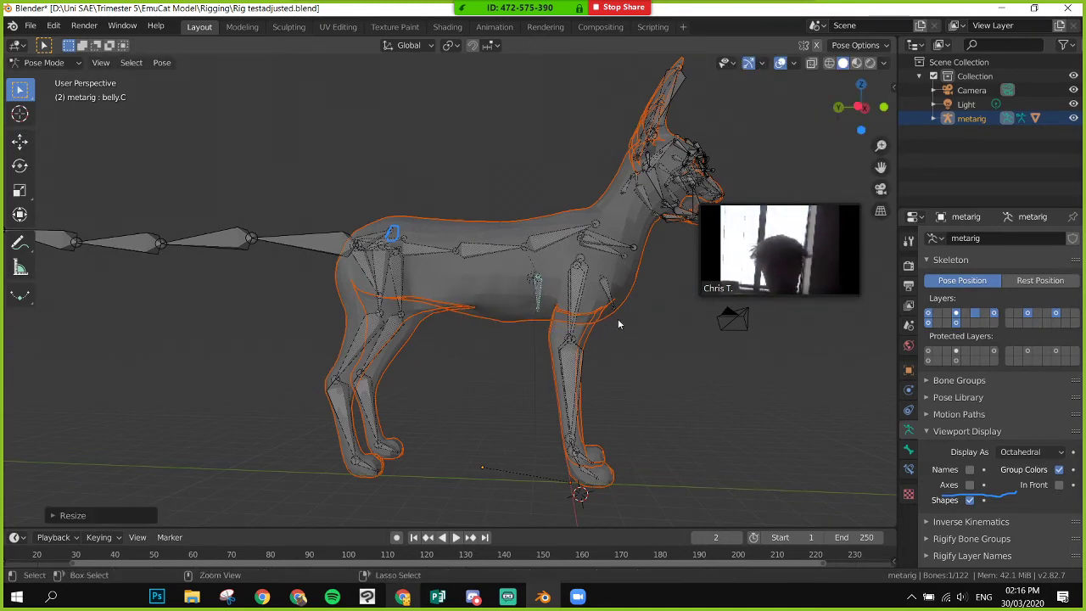
- Scale the Breast.C bone to test how the chest deforms, and deselect it
left_click(609, 310)
key("s")
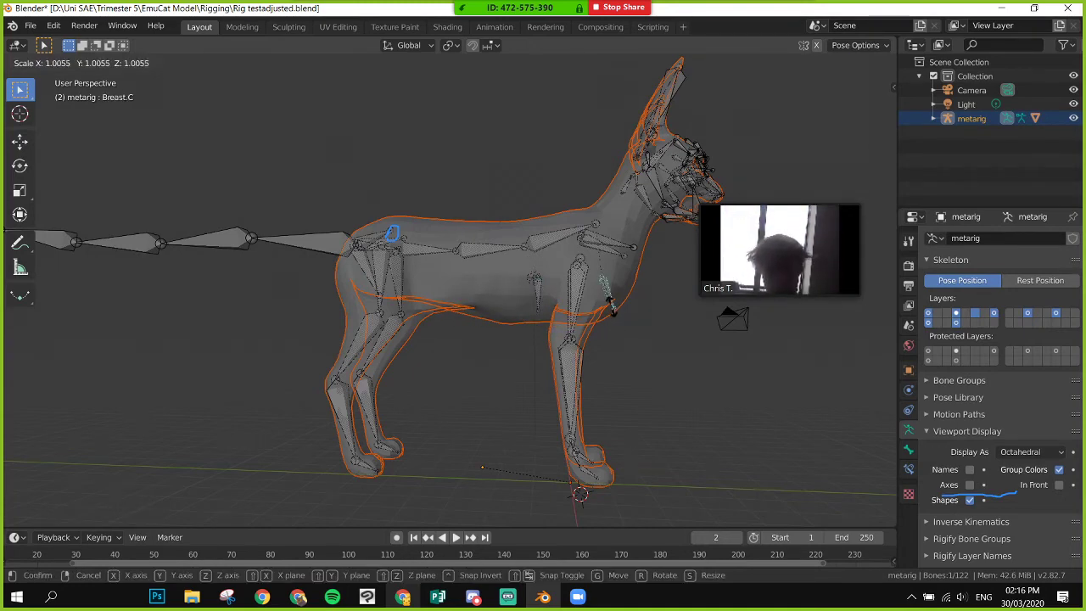
left_click(611, 309)
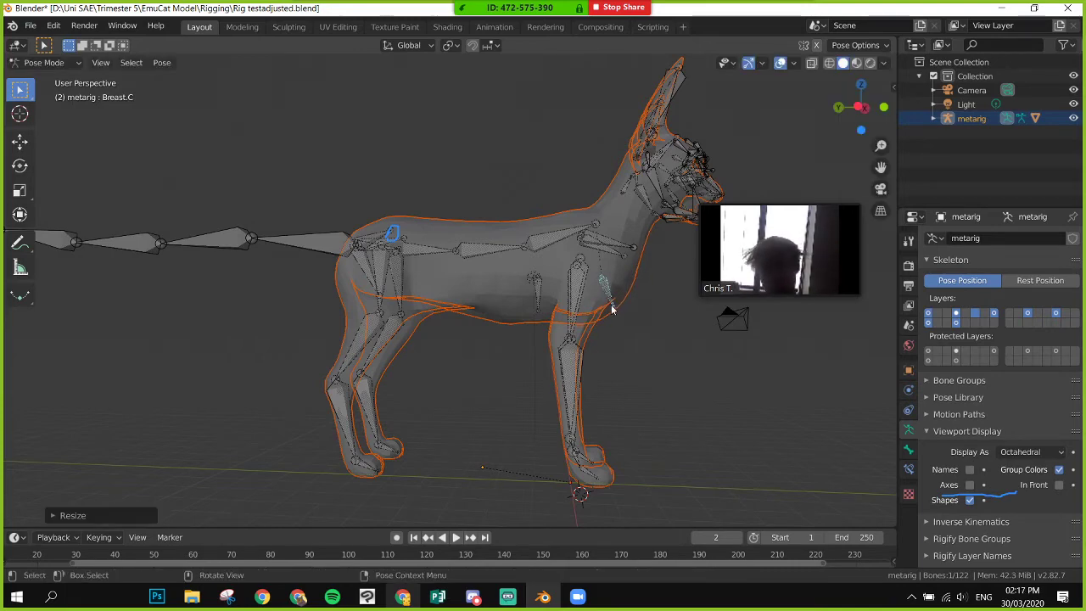
left_click(489, 321)
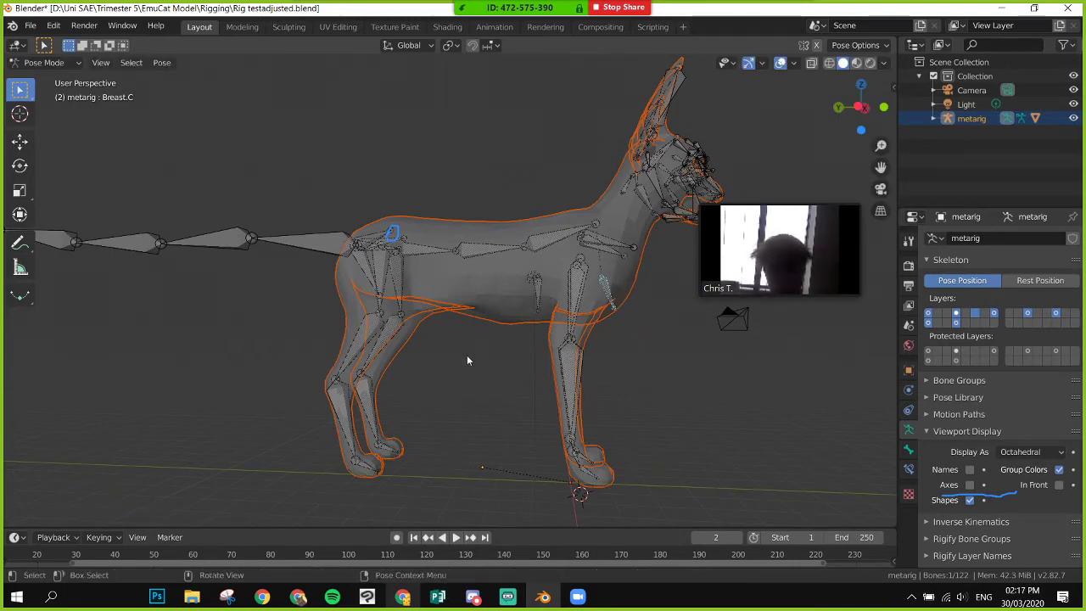
- Switch the metarig from Pose Mode back to Object Mode with no objects selected
scroll(467, 360, "down", 2)
middle_click_drag(509, 362, 480, 356)
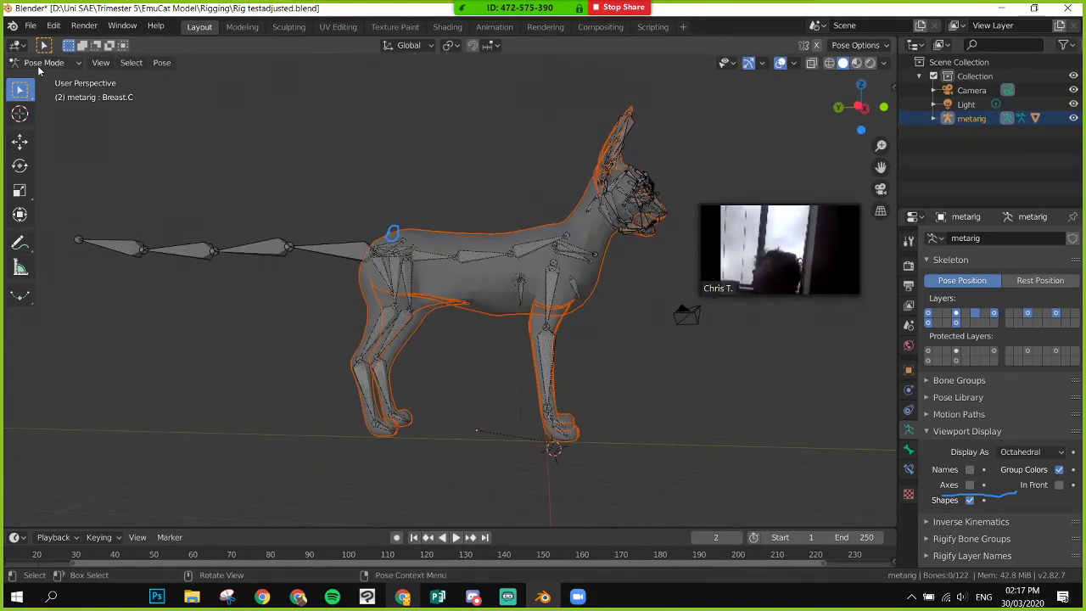
left_click(39, 63)
left_click(50, 78)
left_click(79, 98)
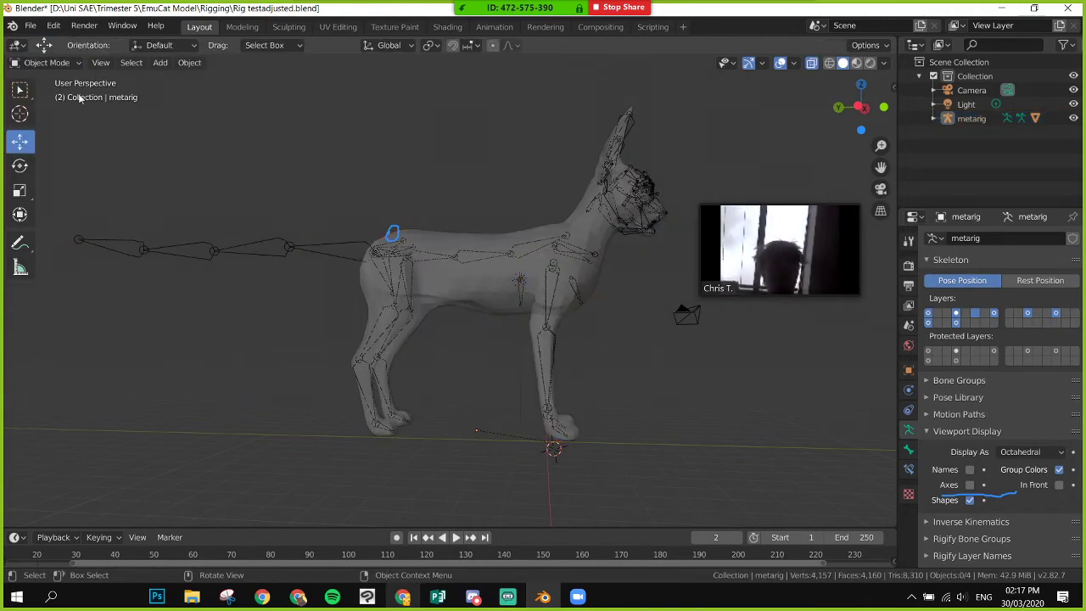
left_click(30, 26)
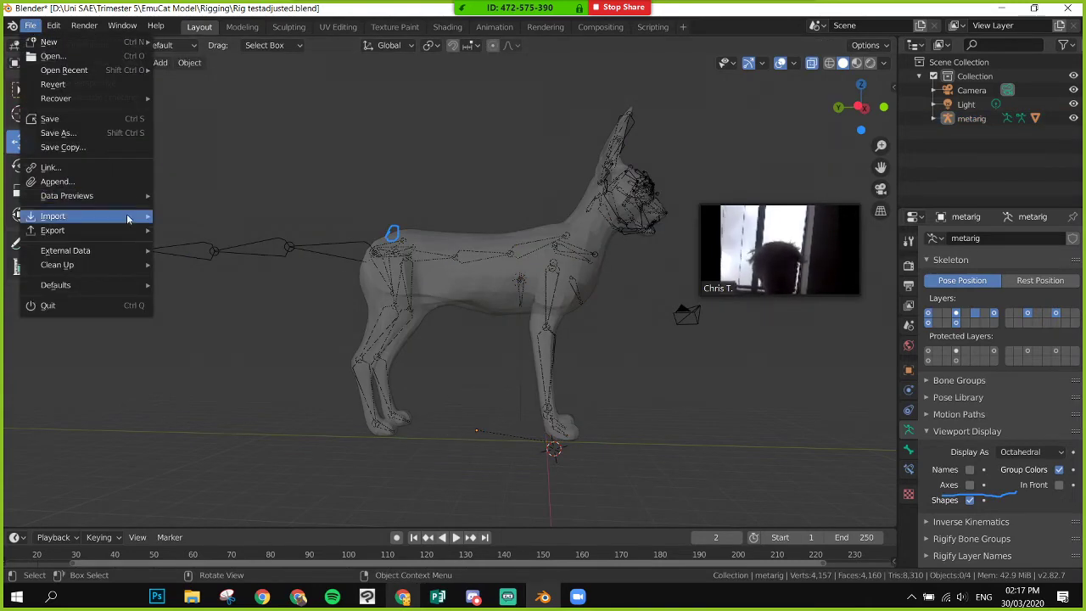
left_click(57, 134)
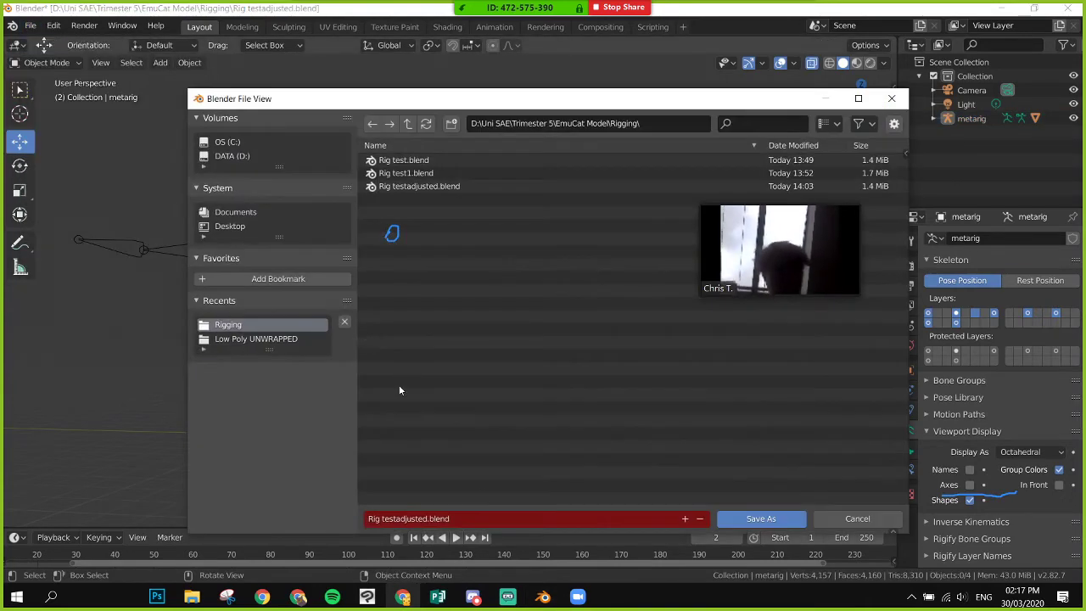
left_click(483, 518)
type("re")
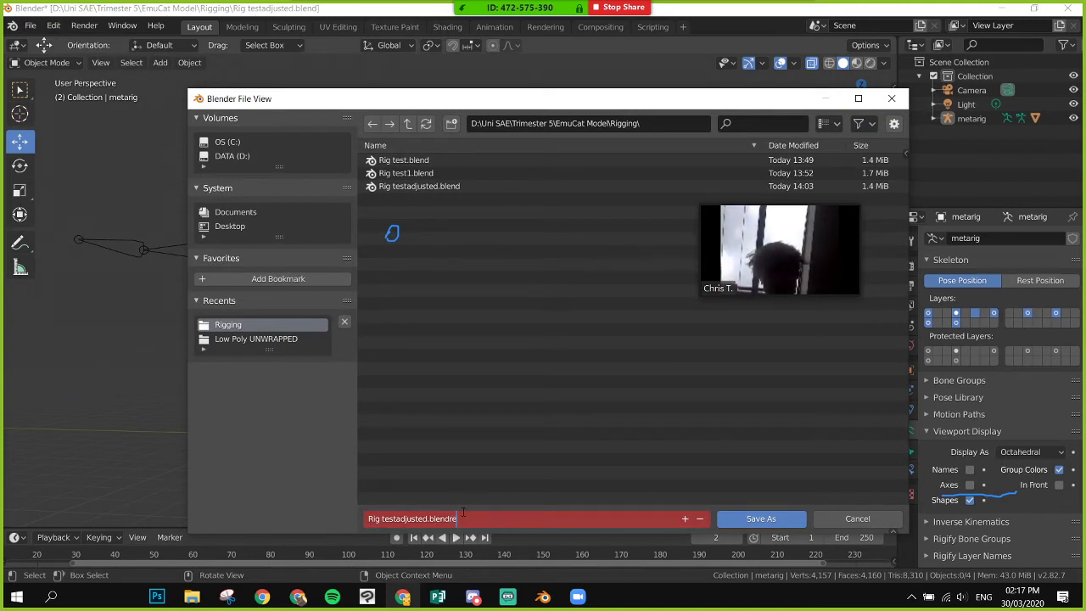
key("ctrl+a")
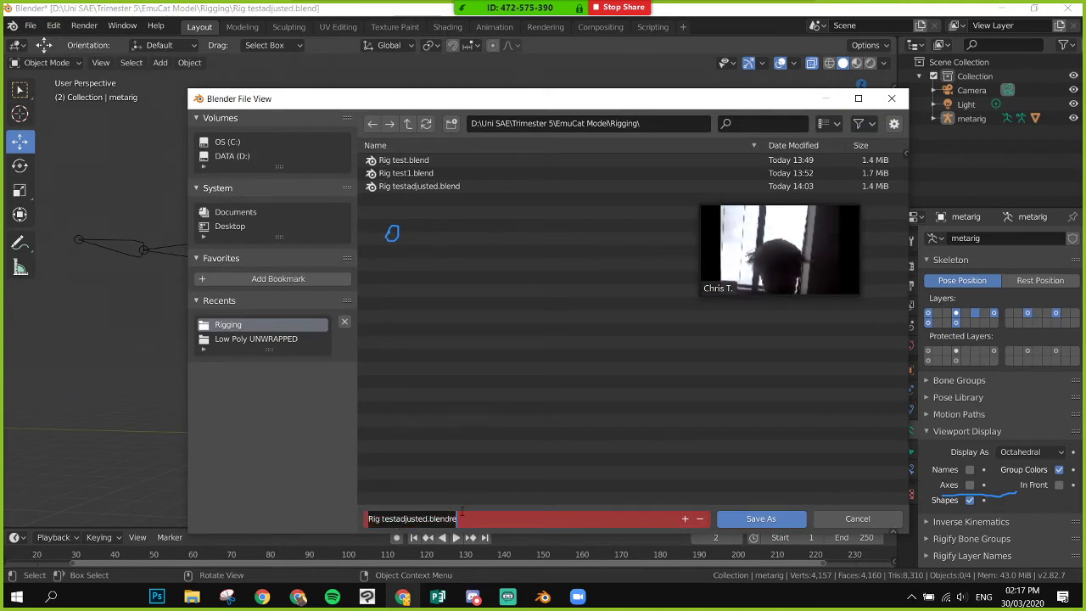
type("ri.blend")
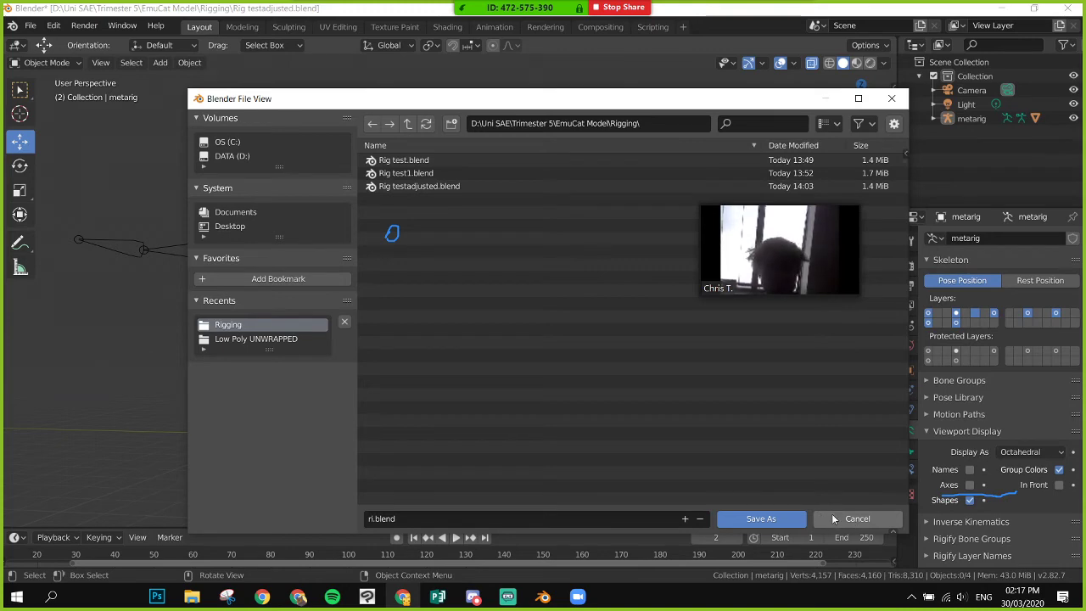
left_click(852, 519)
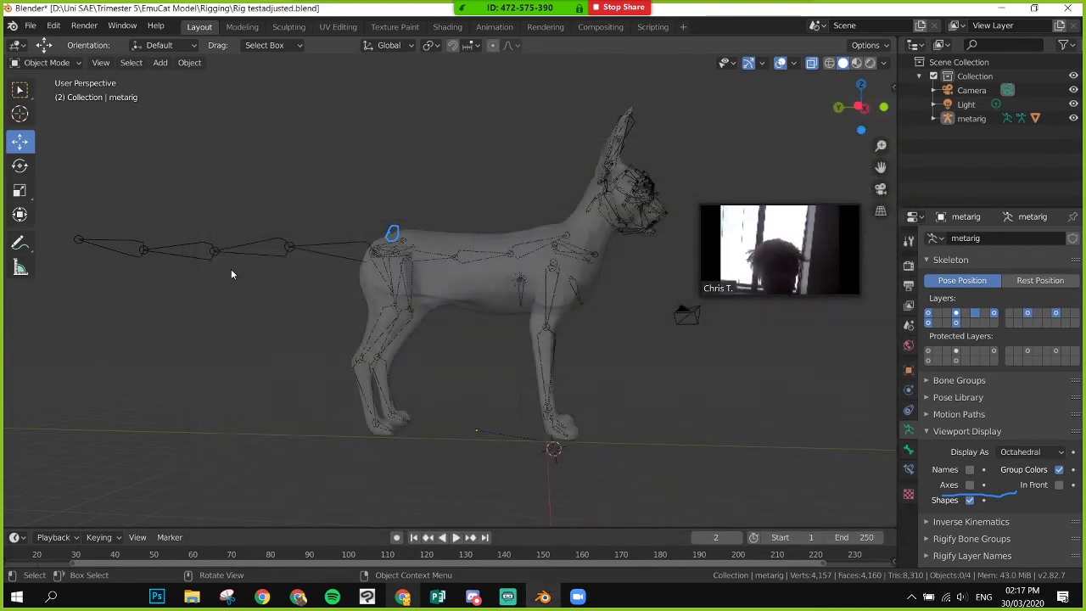
- Save the file as a new copy named "rigged testing.blend" in the Rigging folder
left_click(29, 27)
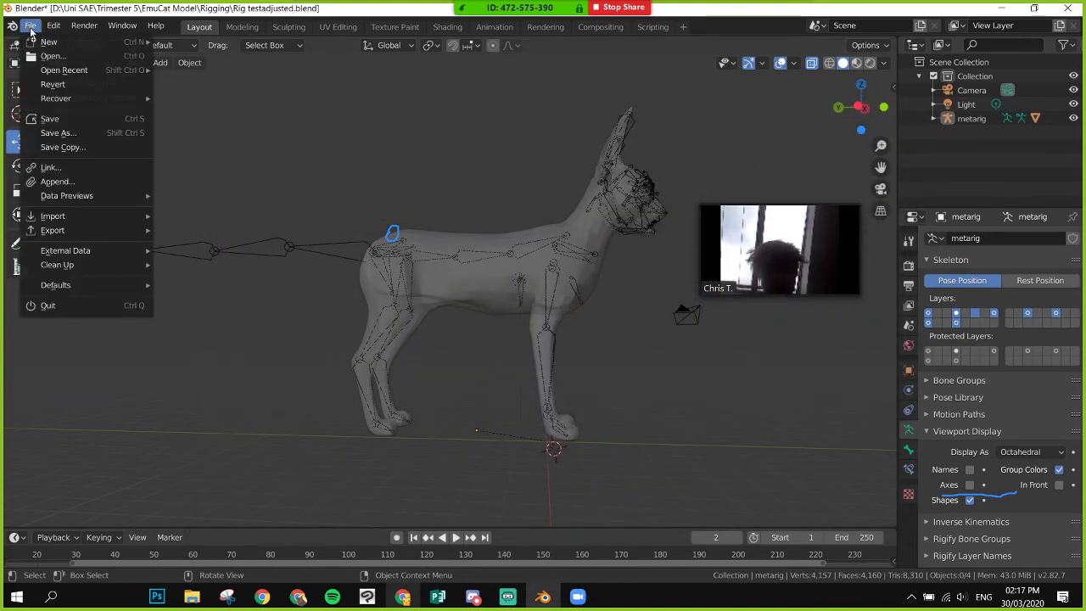
left_click(72, 133)
left_click(428, 520)
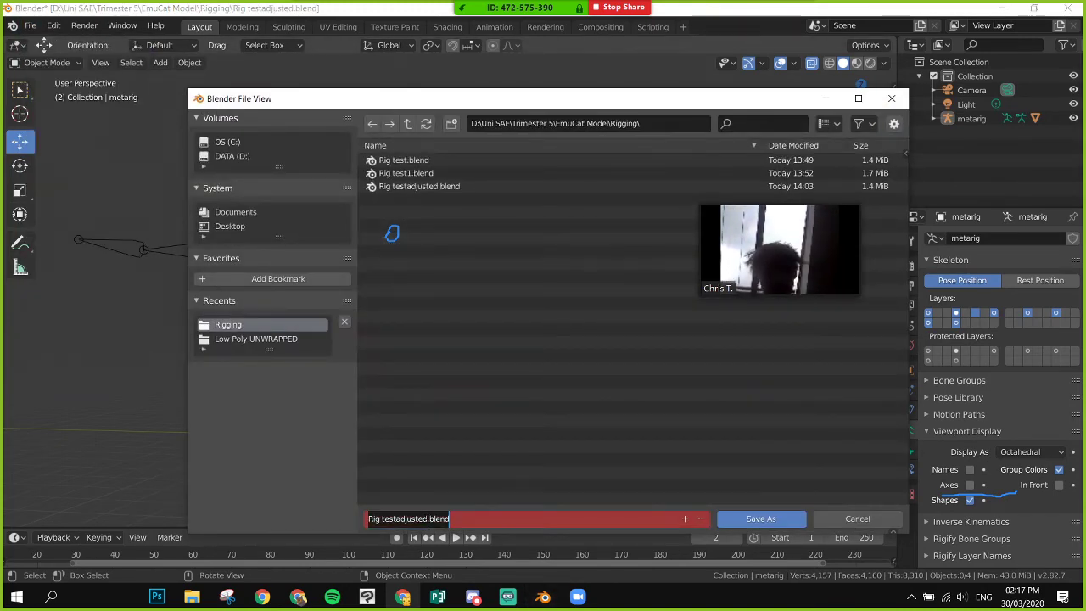
left_click_drag(427, 518, 327, 514)
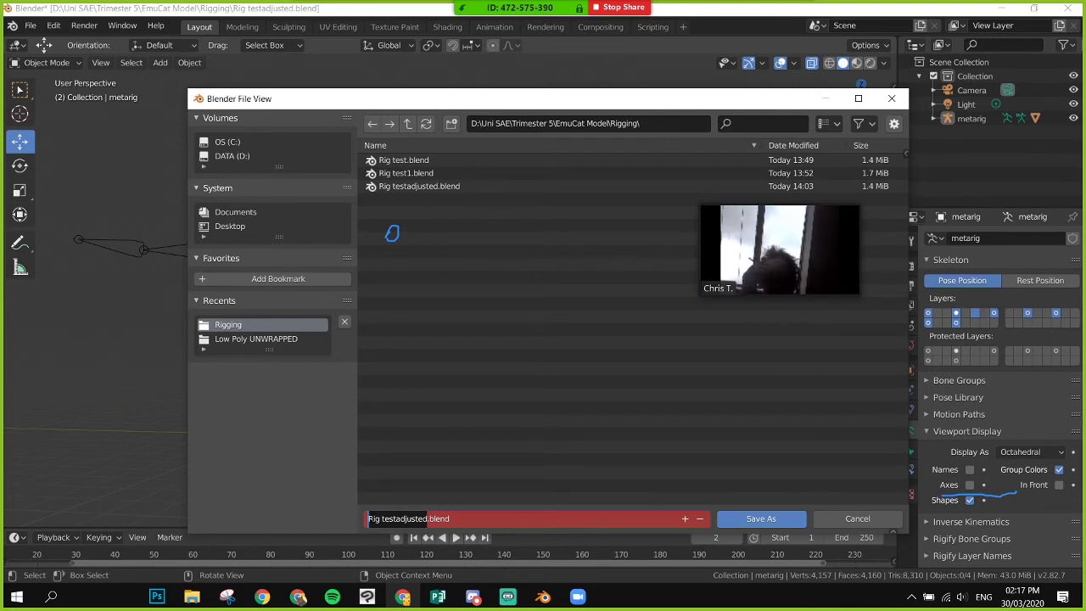
type("r")
type("igged")
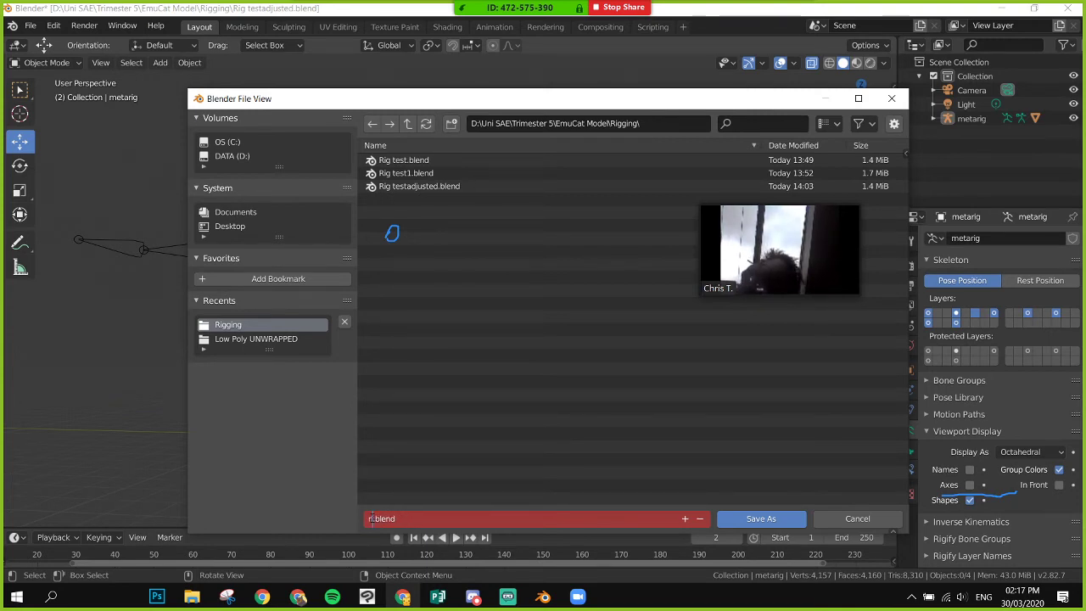
type(" test")
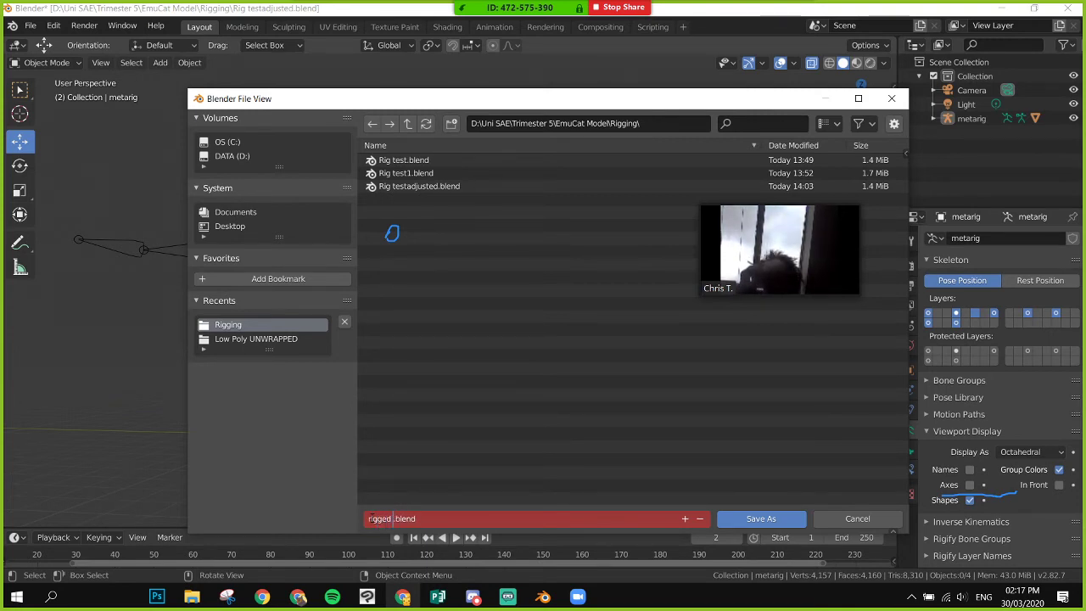
type("ing")
key("Return")
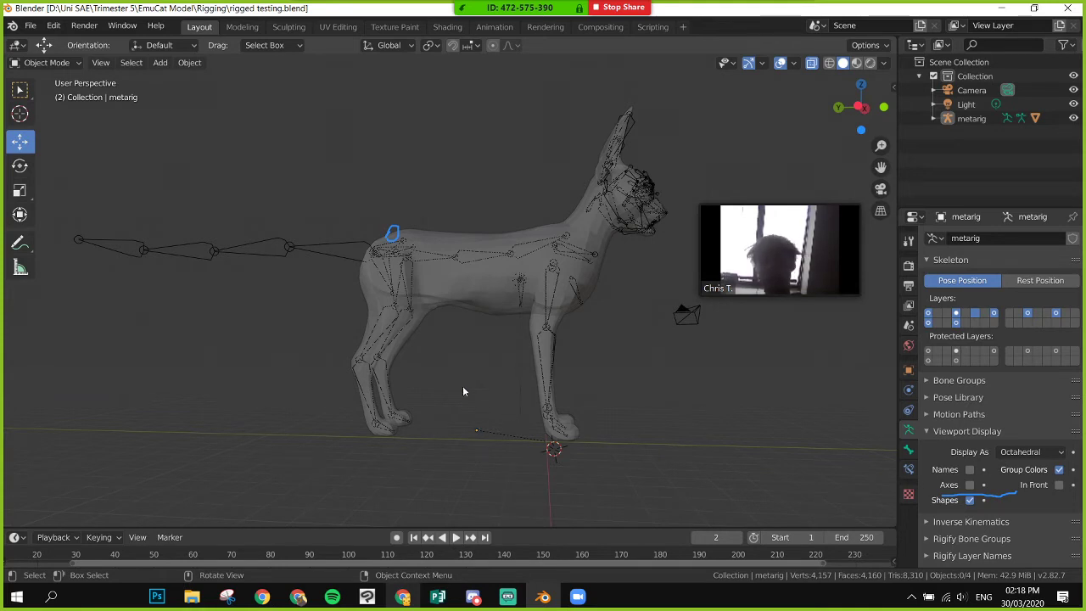
- Select the cat mesh polySurface1 and delete all of its vertex groups
left_click(468, 283)
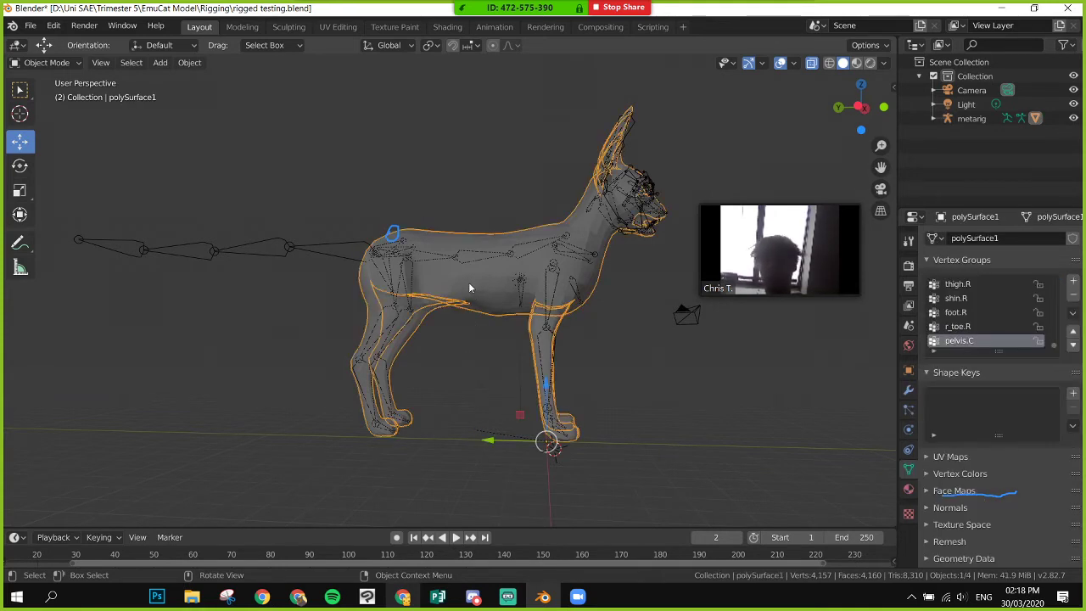
left_click(310, 250)
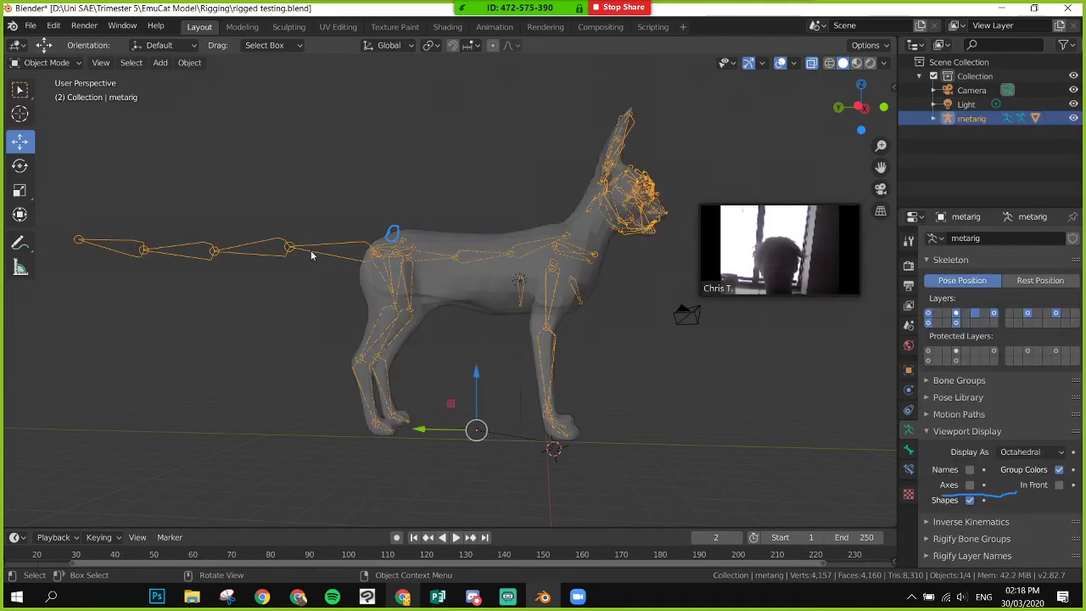
left_click(481, 292)
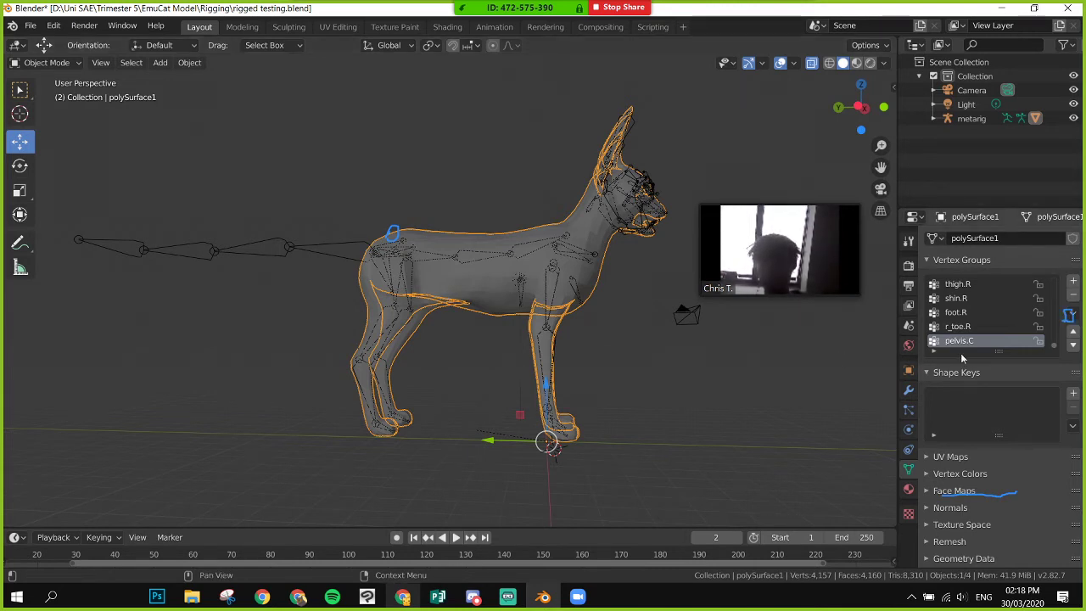
left_click(1072, 313)
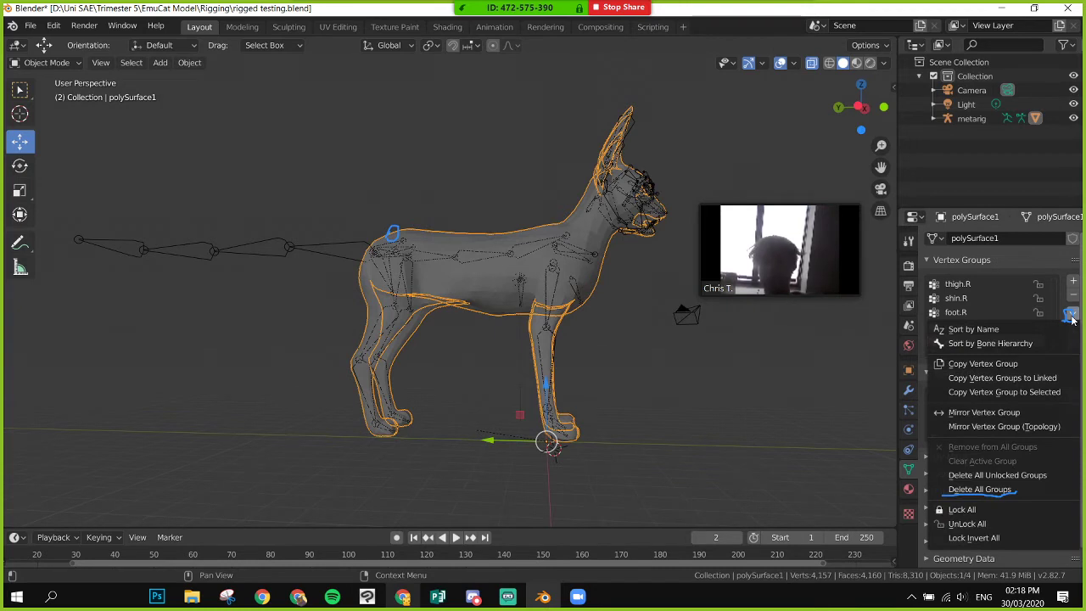
left_click(989, 490)
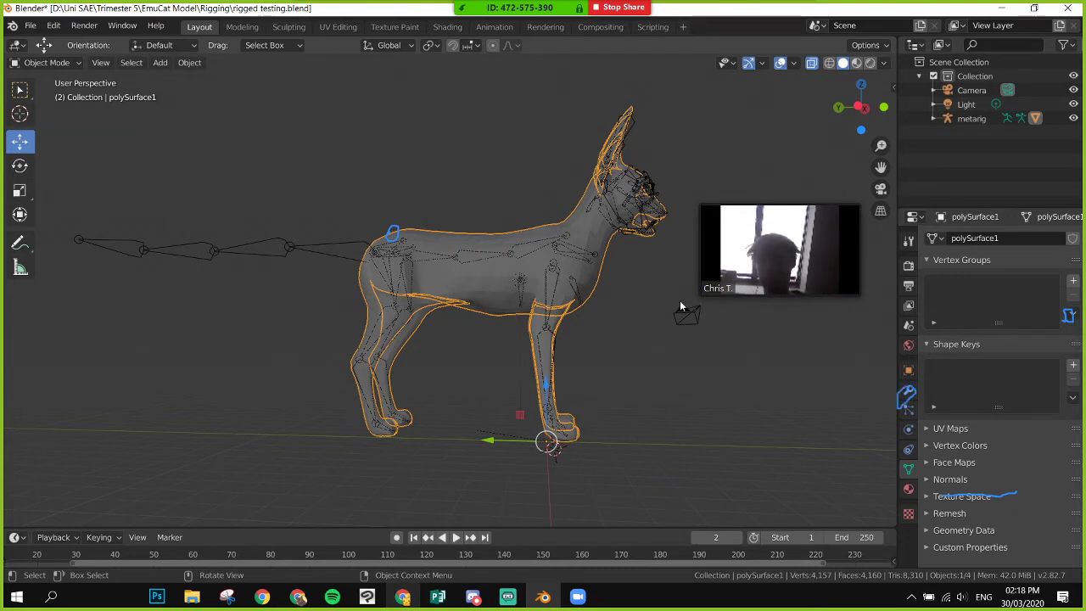
- Remove the Armature modifier from the cat mesh and deselect the mesh
left_click(909, 395)
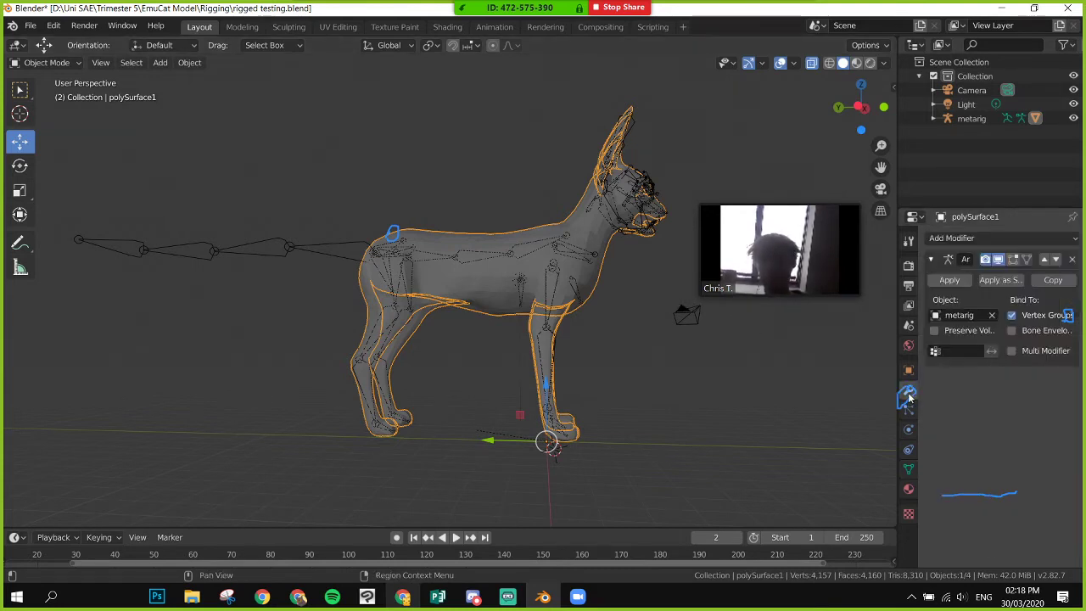
left_click(1071, 260)
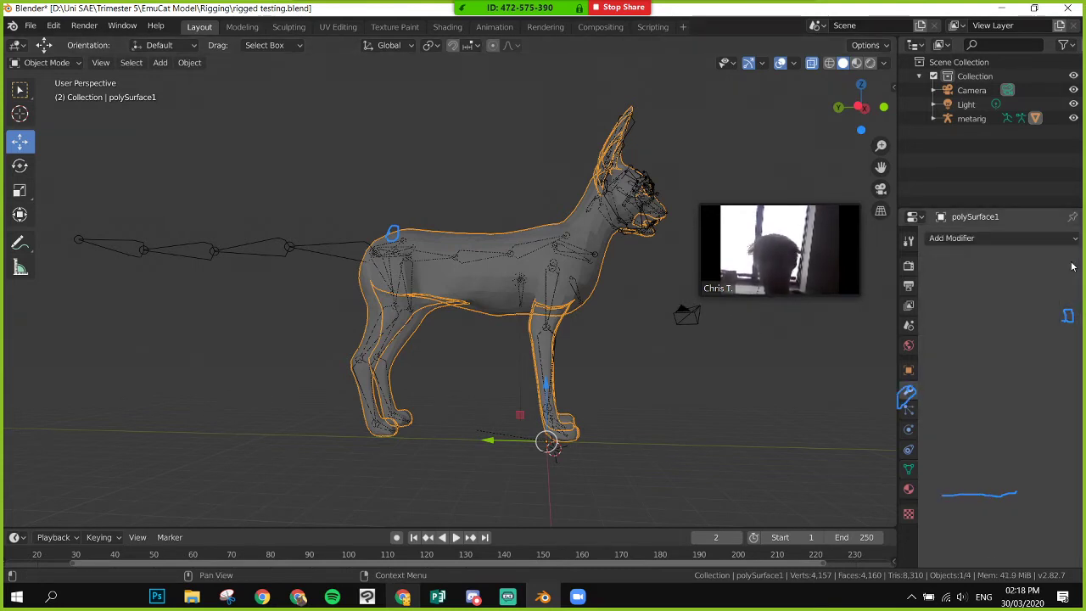
left_click(704, 367)
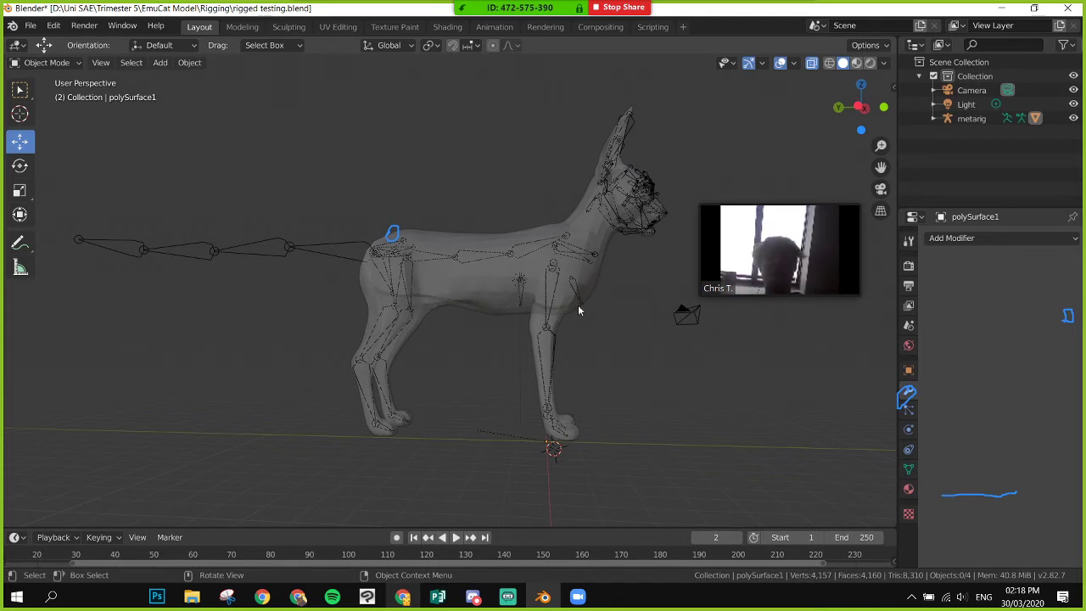
- Select the metarig and generate the Rigify control rig from it
left_click(498, 246)
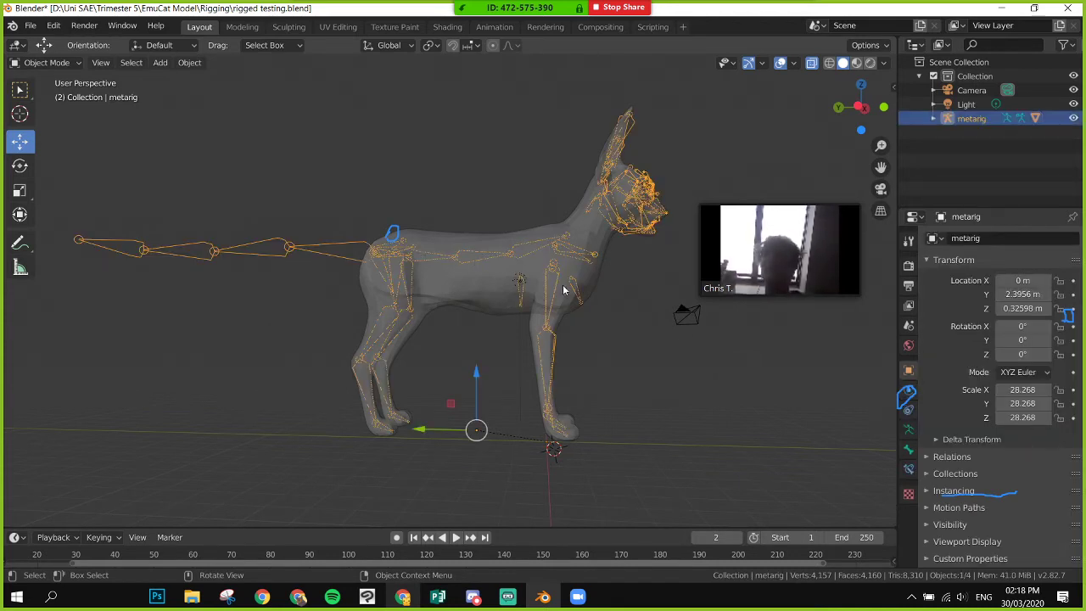
left_click(908, 430)
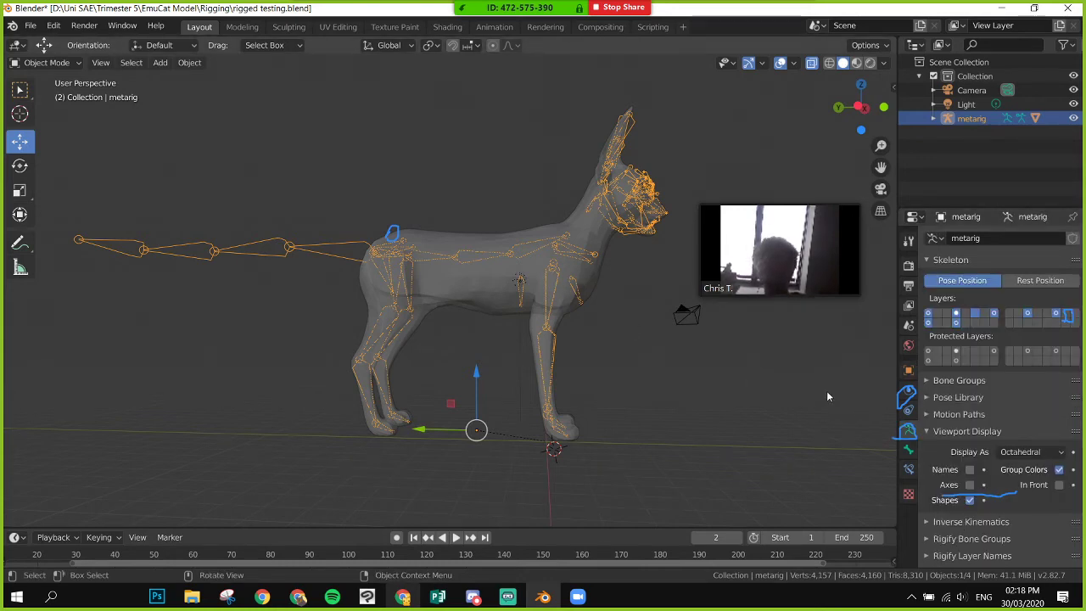
scroll(993, 509, "down", 4)
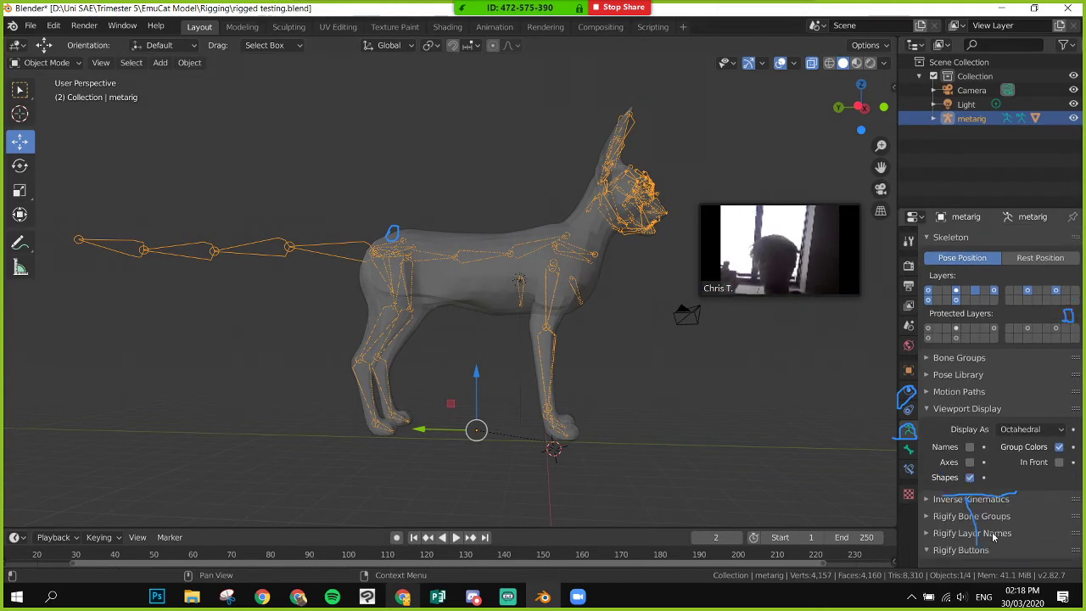
left_click(975, 504)
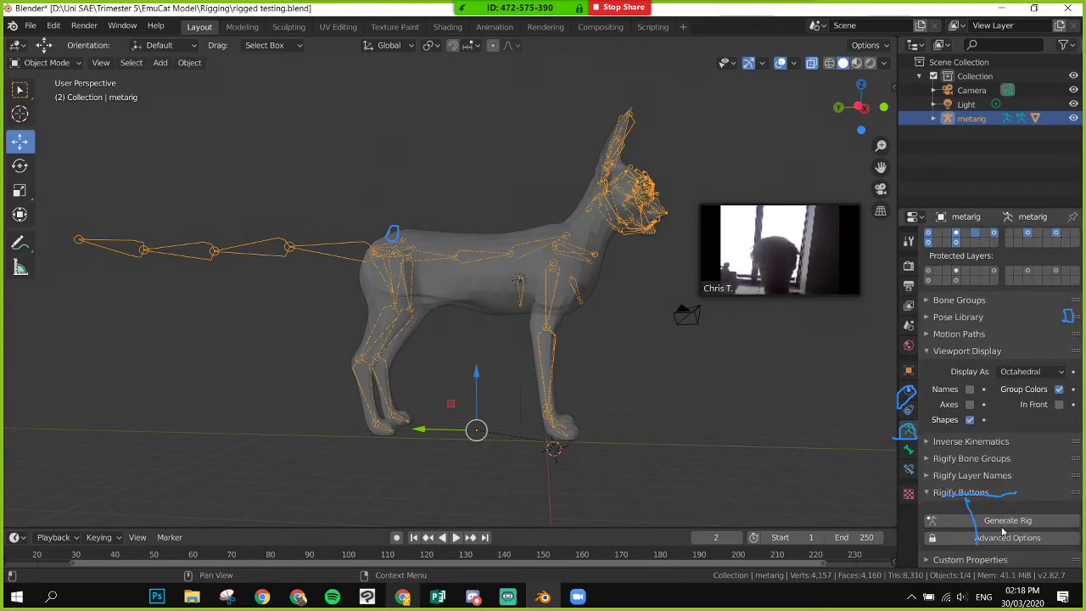
left_click(998, 521)
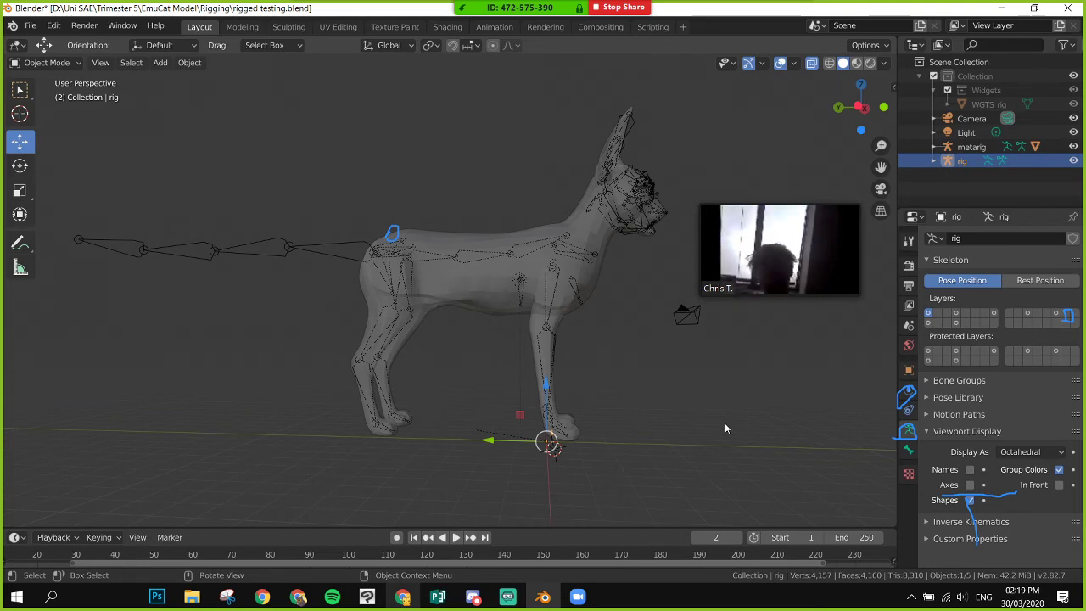
- Inspect the bones around the cat's face and switch the generated rig to Edit Mode
scroll(669, 182, "up", 5)
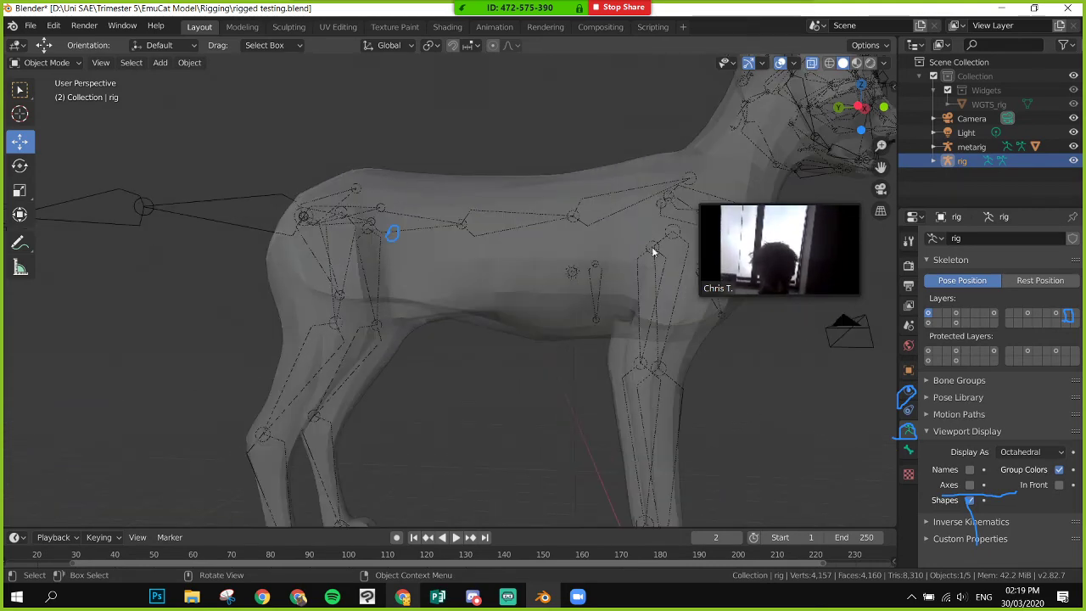
middle_click_drag(650, 247, 537, 297)
scroll(452, 288, "up", 3)
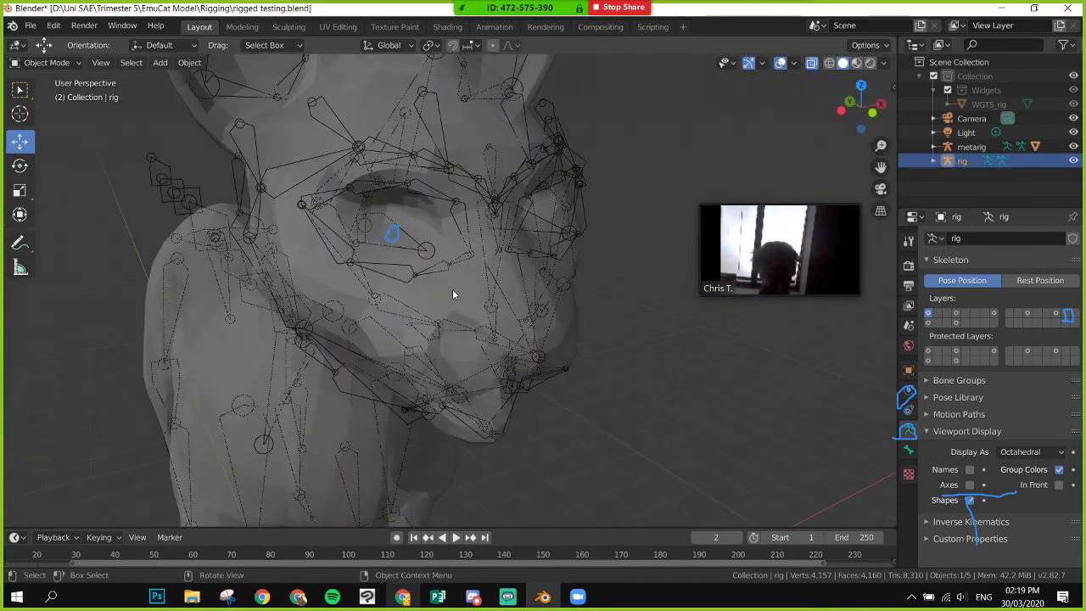
scroll(502, 318, "up", 2)
scroll(507, 303, "down", 2)
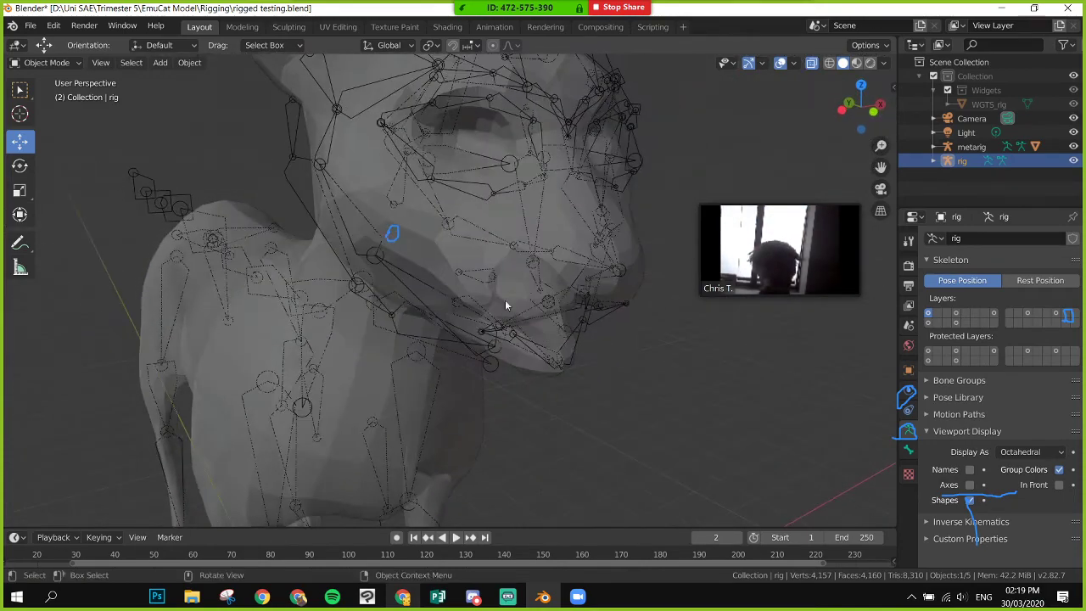
scroll(530, 276, "up", 2)
scroll(554, 297, "down", 2)
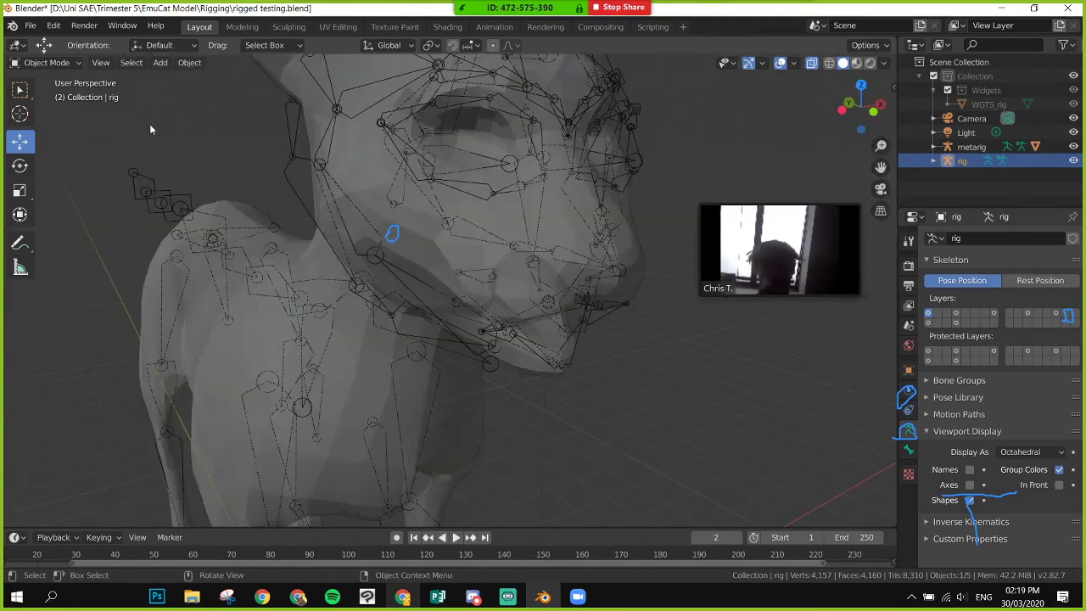
left_click(47, 63)
left_click(44, 94)
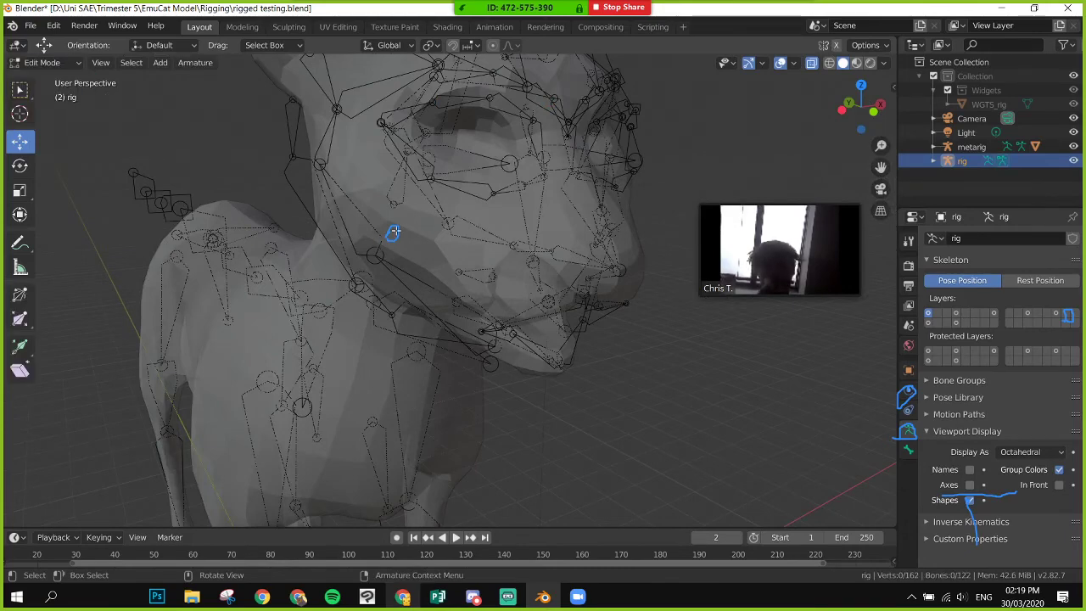
- Check the generated rig in Pose Mode and return it to Edit Mode
left_click(47, 63)
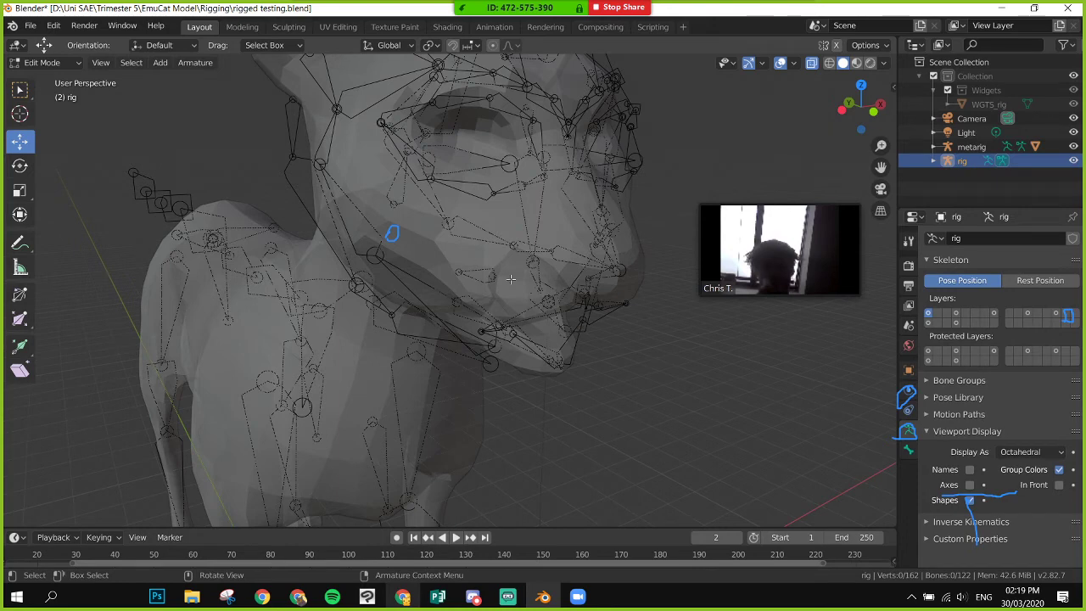
left_click(60, 66)
left_click(42, 109)
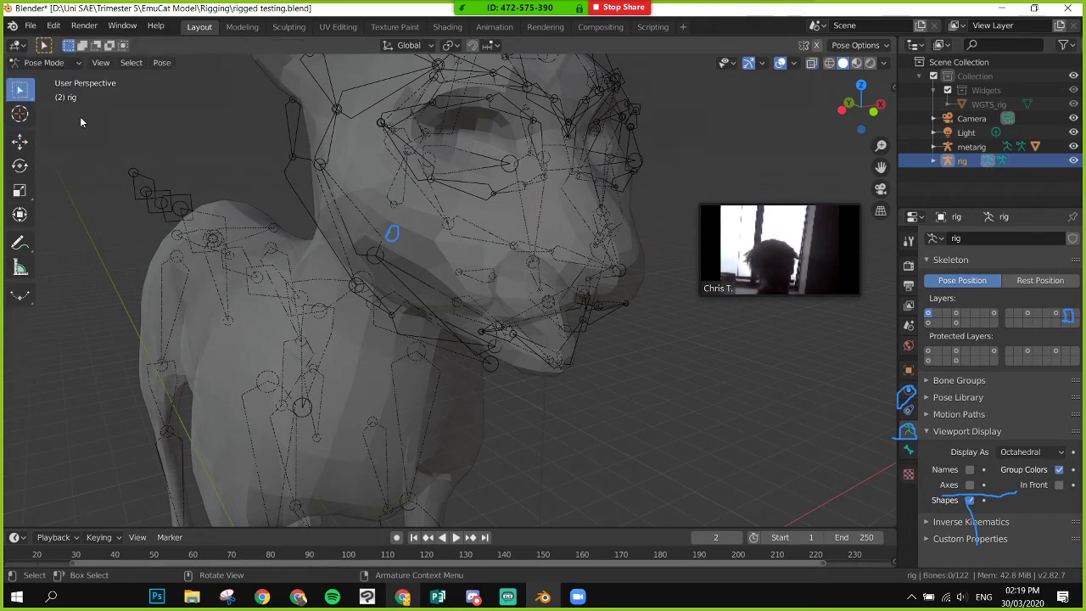
scroll(514, 278, "down", 3)
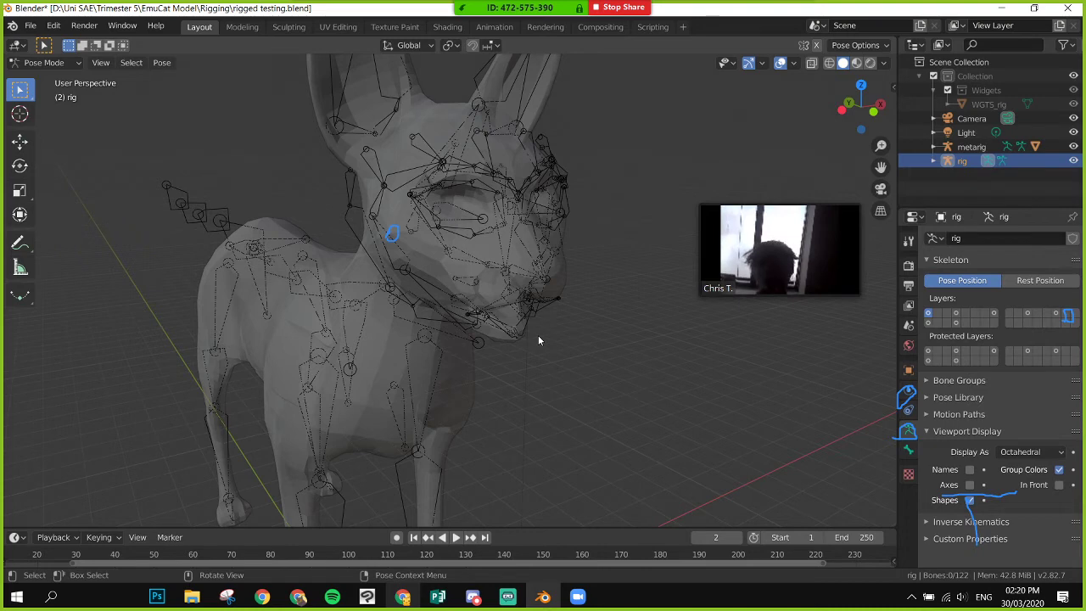
left_click(44, 62)
left_click(34, 91)
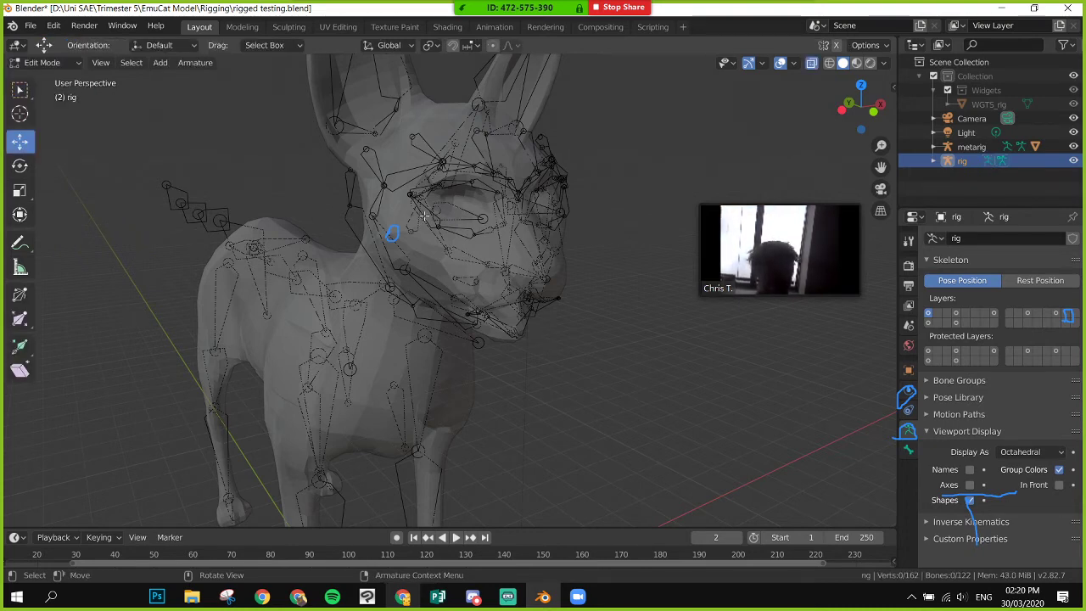
left_click_drag(297, 181, 365, 264)
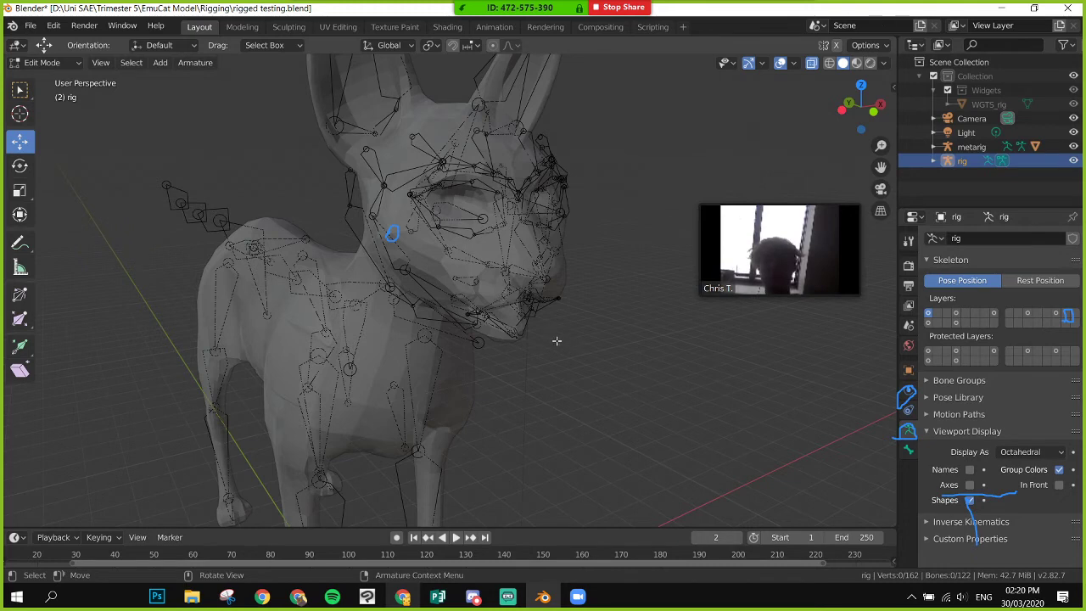
left_click(577, 361)
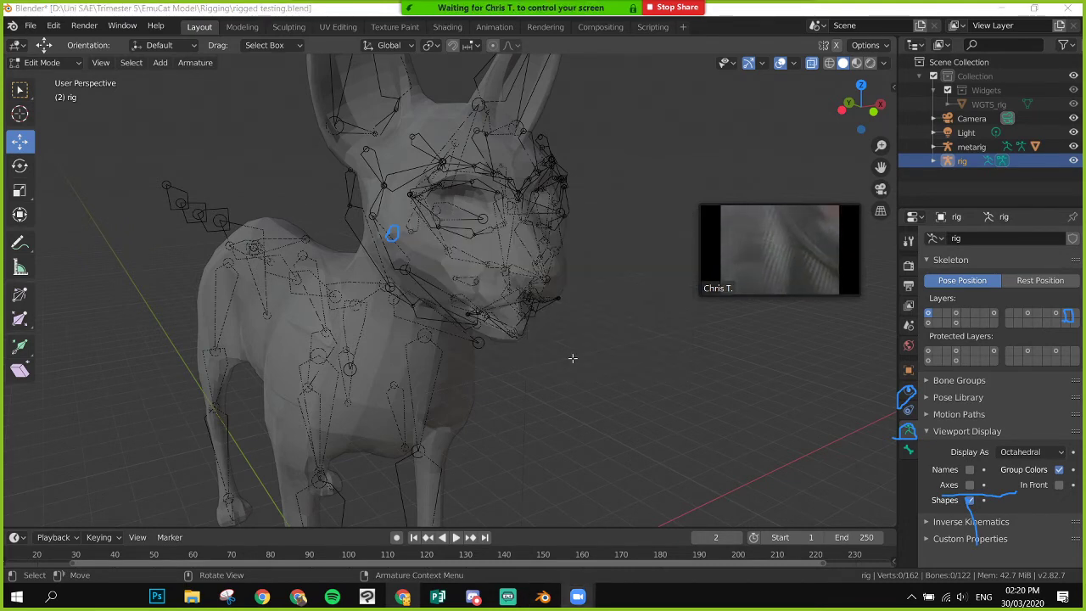
- Return the generated rig to Object Mode, then select the metarig and switch it to Edit Mode
left_click(61, 63)
left_click(56, 79)
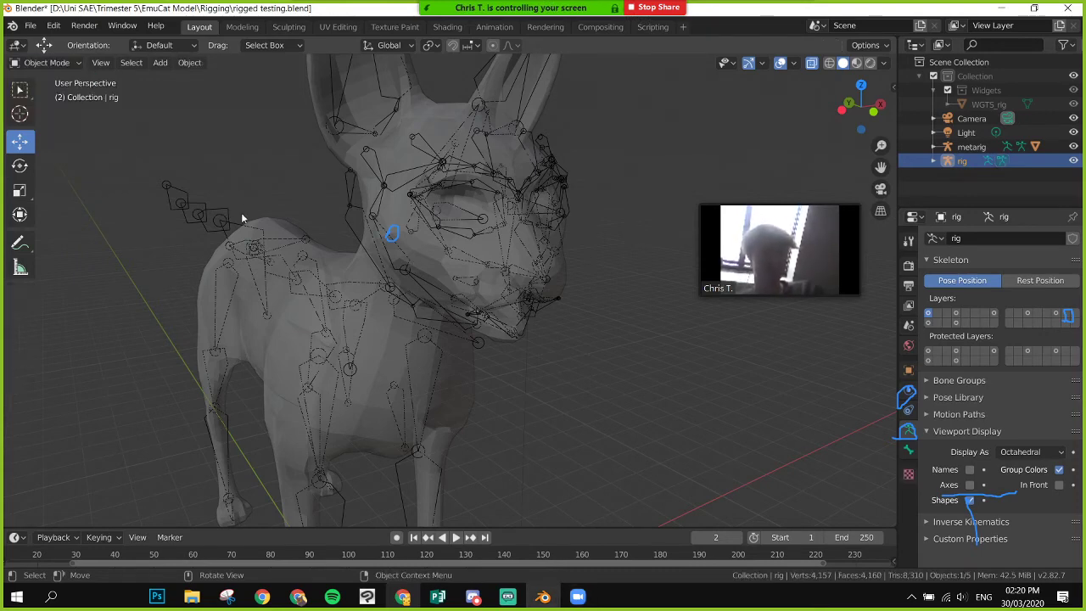
left_click(288, 218)
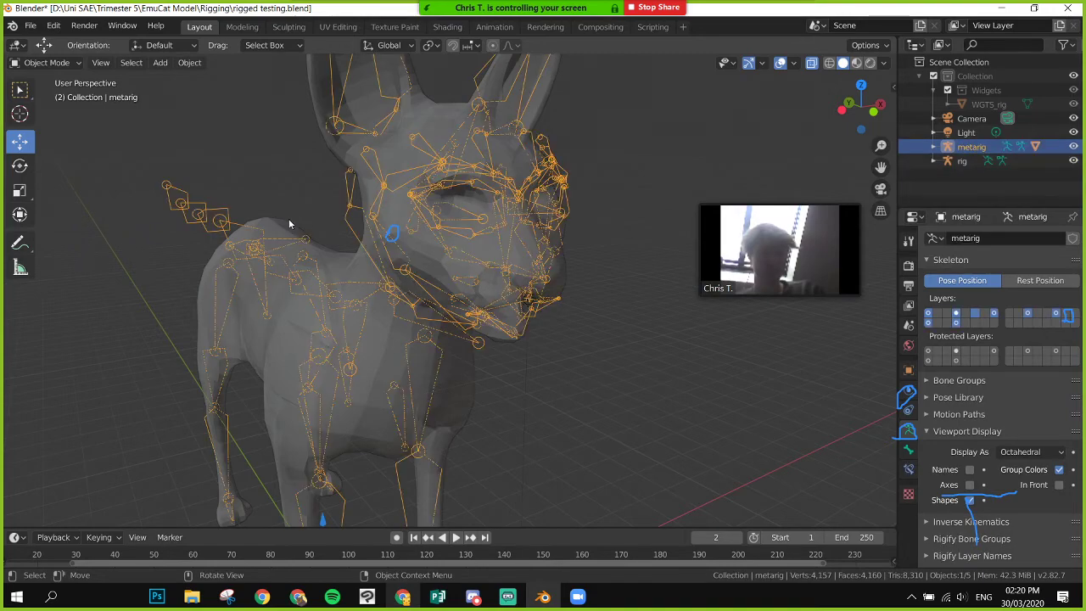
middle_click_drag(265, 187, 446, 175)
left_click(46, 64)
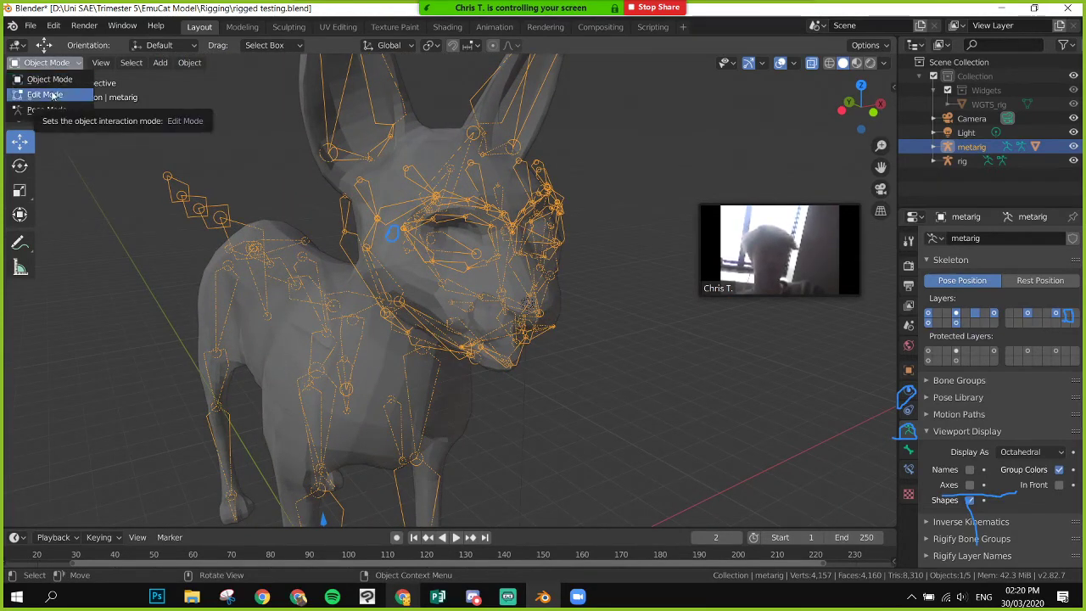
left_click(47, 94)
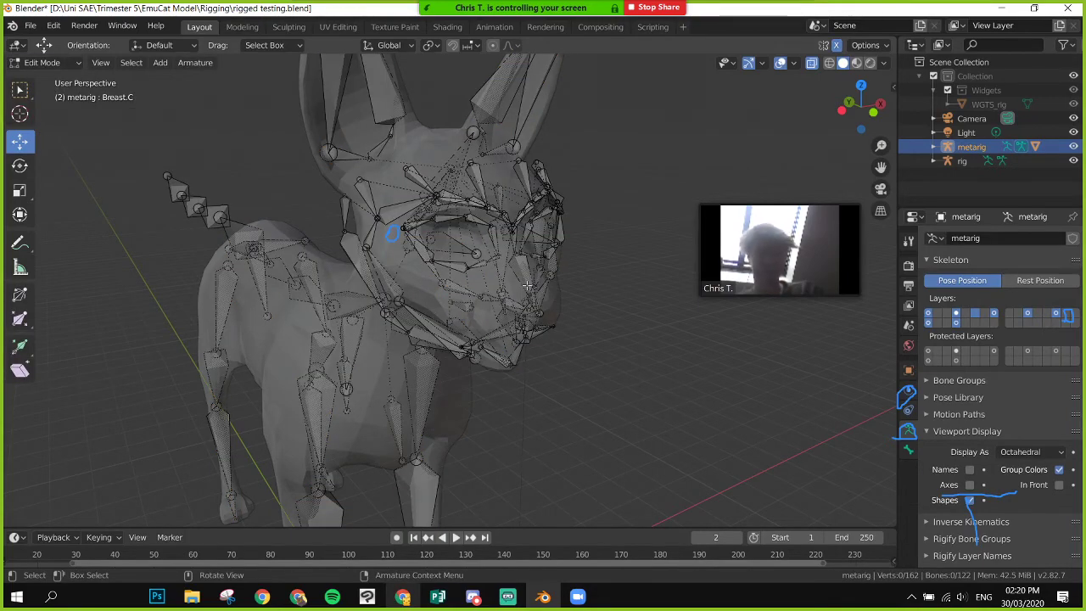
- Delete the bone tongue.002 inside the cat's mouth from the metarig
scroll(526, 285, "up", 3)
scroll(607, 296, "up", 3)
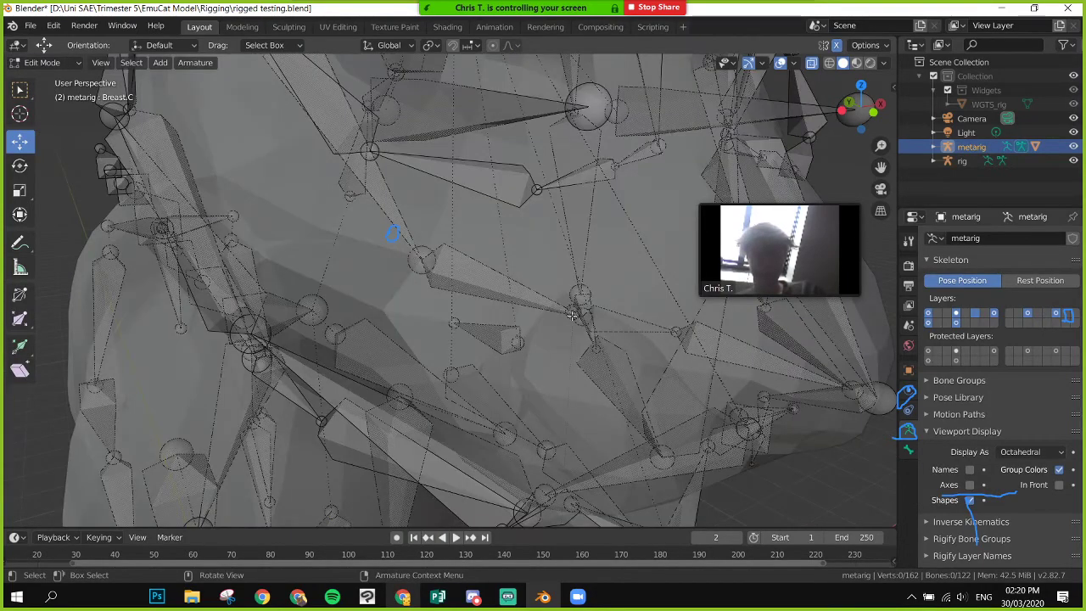
left_click(494, 326)
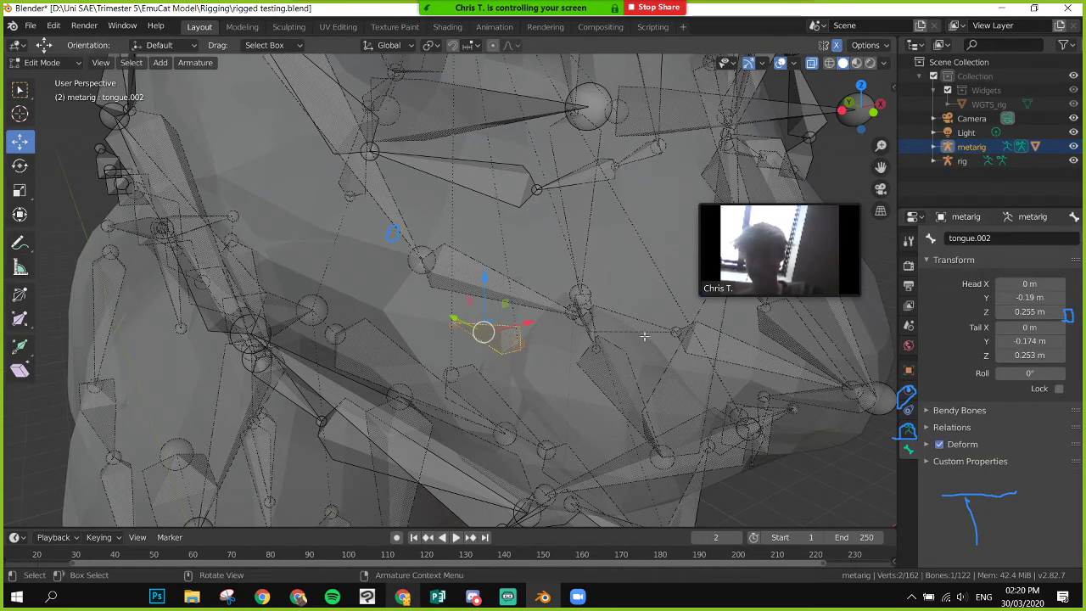
key("x")
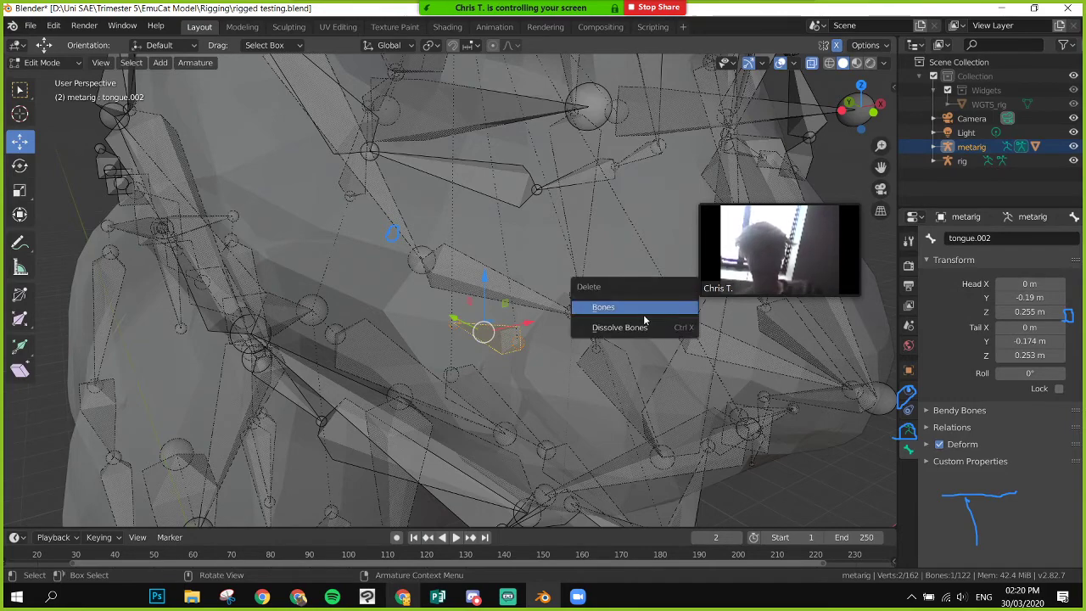
left_click(644, 317)
- Examine the metarig's chin, nose and jaw bones around the cat's muzzle by selecting them one at a time
middle_click_drag(670, 319, 600, 360)
scroll(259, 341, "up", 4)
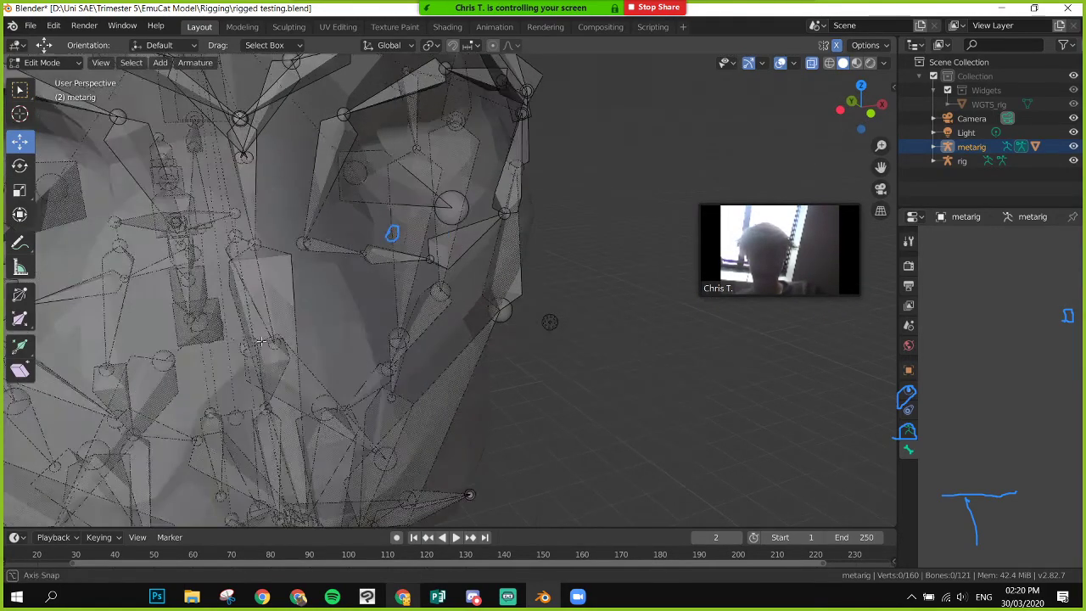
middle_click_drag(266, 339, 327, 335)
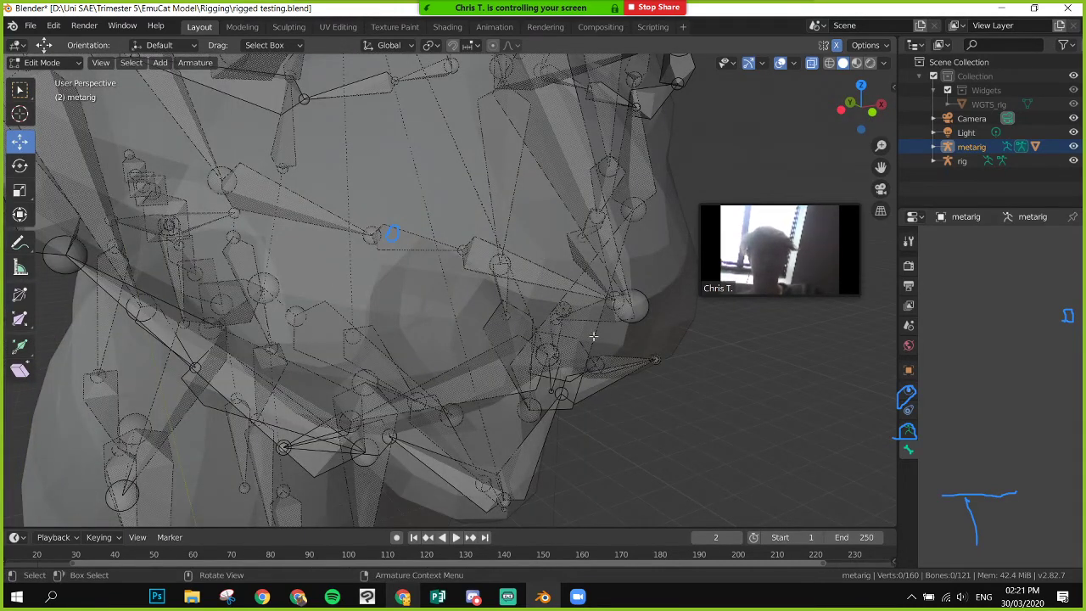
left_click(519, 328)
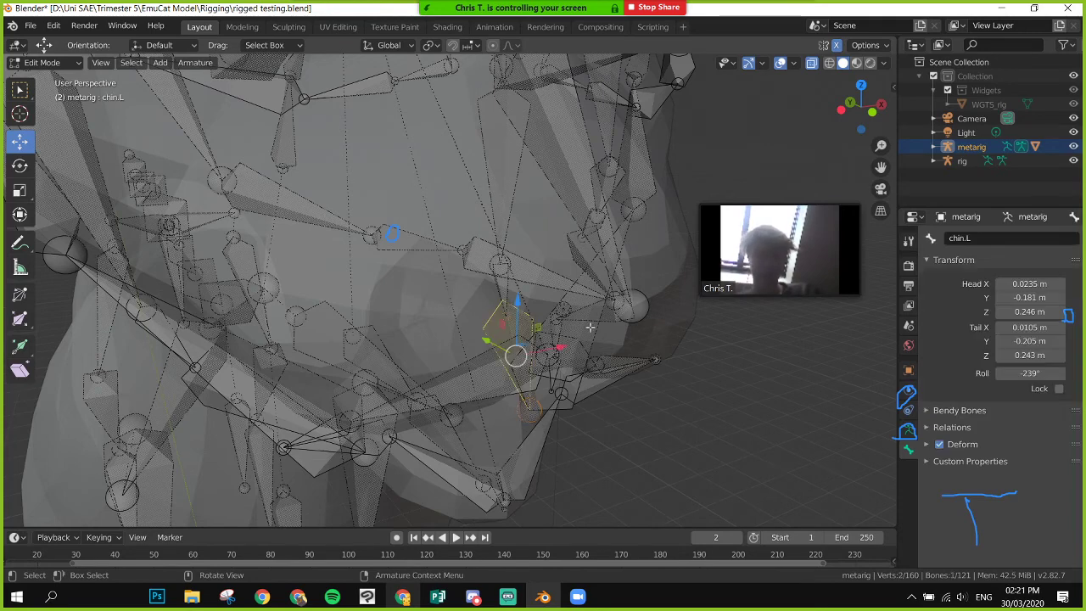
left_click(497, 263)
left_click(538, 286)
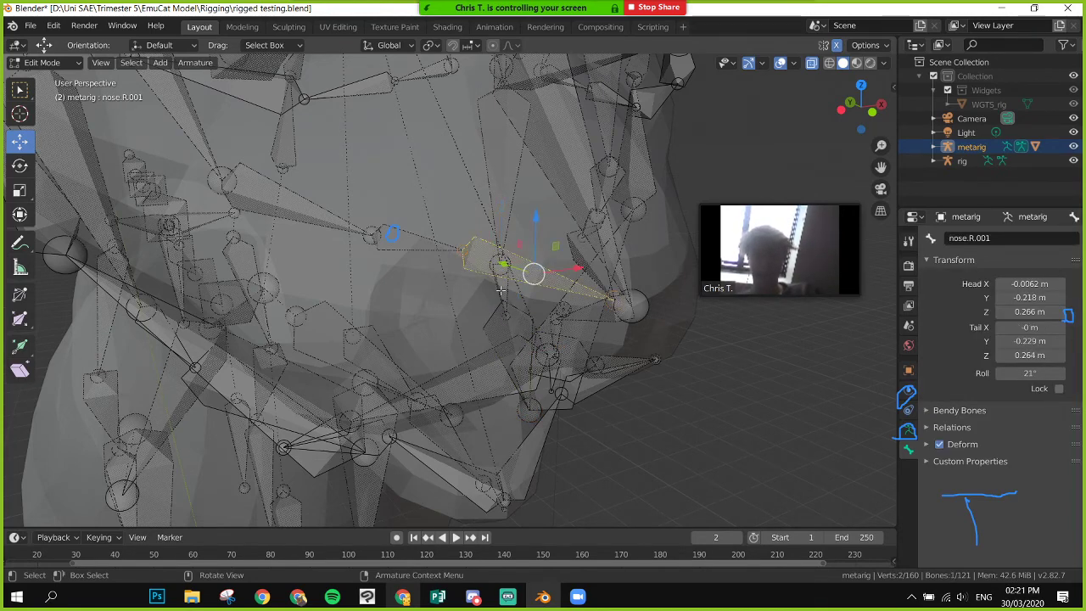
left_click(502, 290)
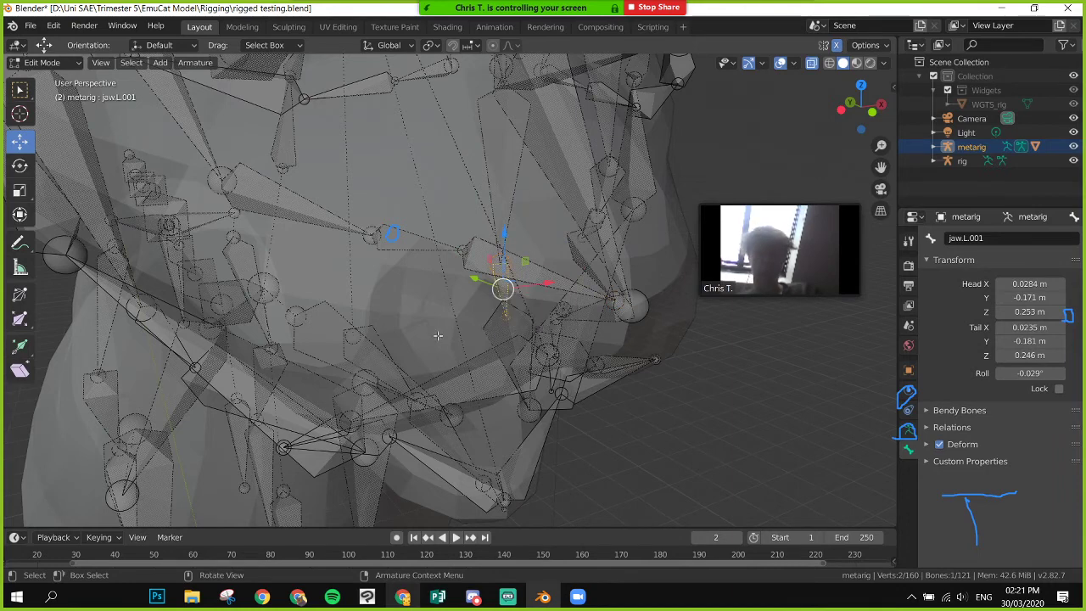
left_click(511, 197)
scroll(511, 197, "down", 6)
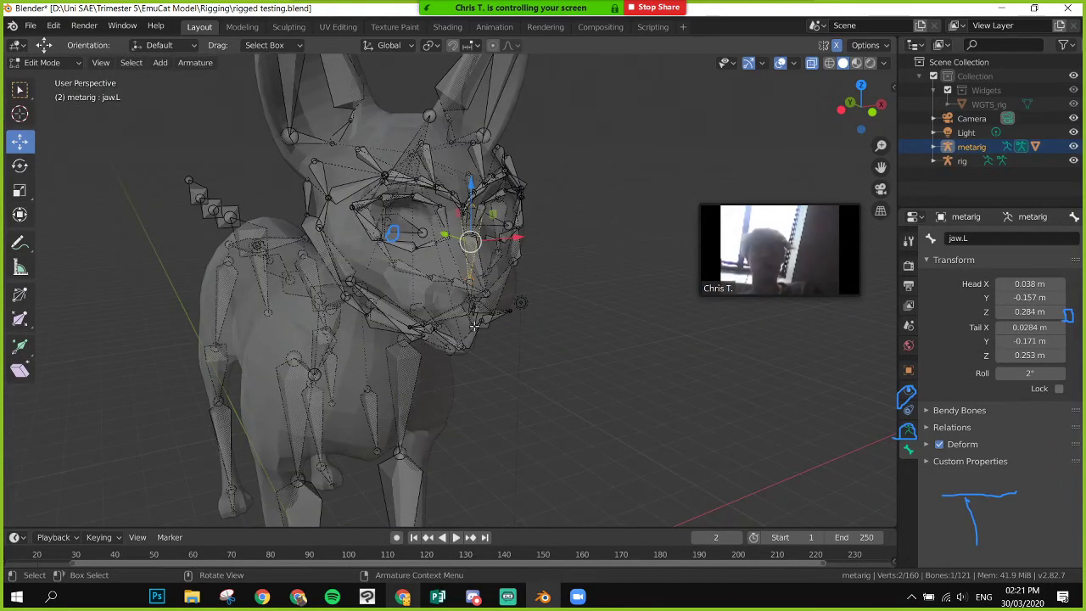
- Examine the metarig from several sides and check the left chin and lip bones at the front of the mouth
mouse_move(474, 324)
middle_mouse_down()
mouse_move(530, 332)
mouse_move(426, 373)
mouse_move(487, 352)
mouse_move(485, 341)
middle_mouse_up()
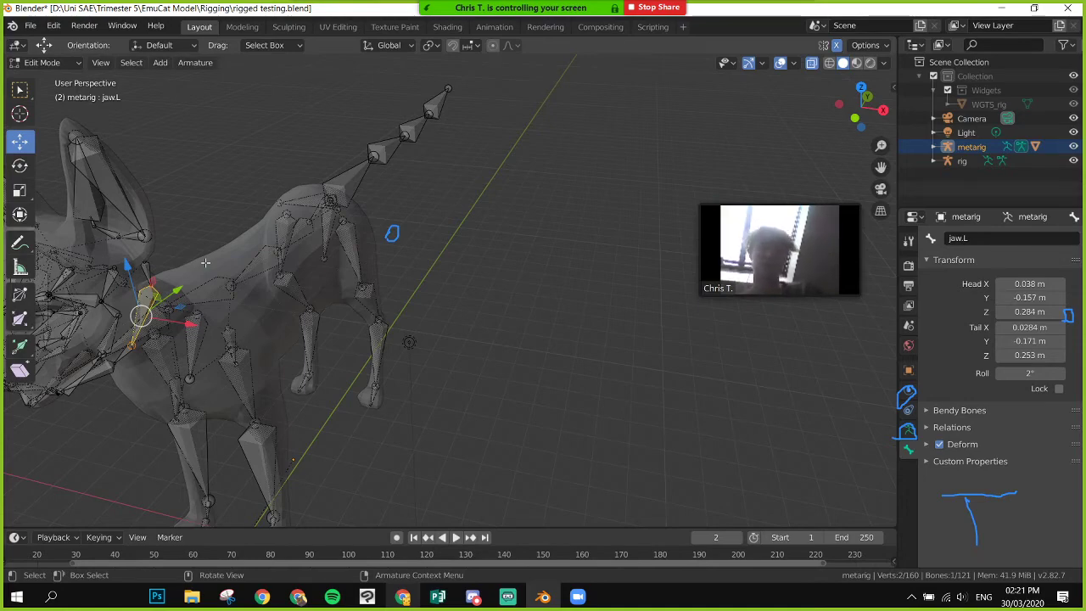
middle_click_drag(325, 303, 378, 286)
middle_click_drag(296, 205, 336, 235)
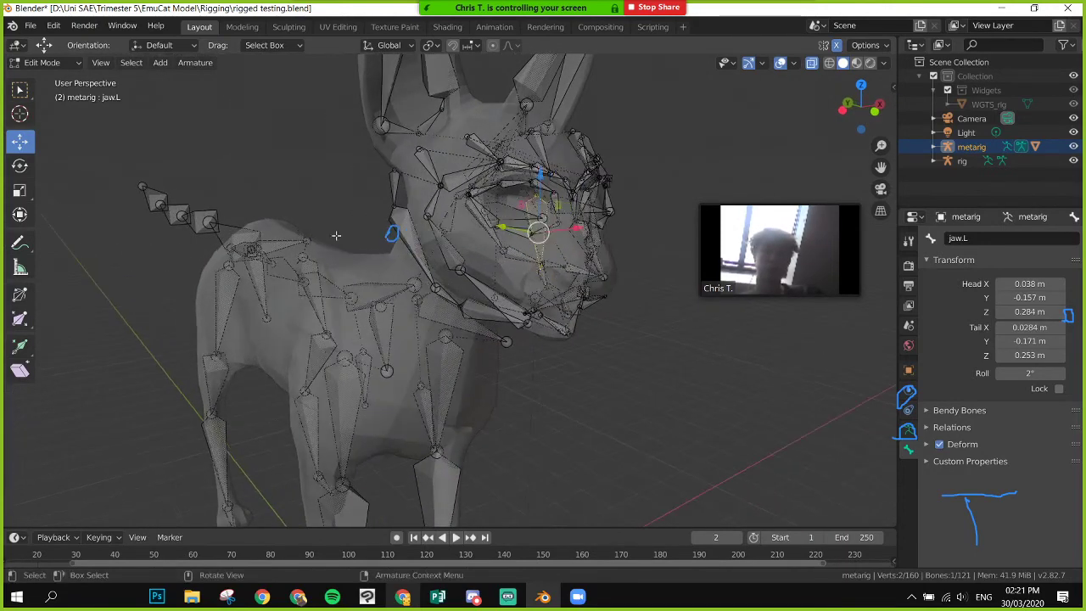
scroll(534, 248, "up", 3)
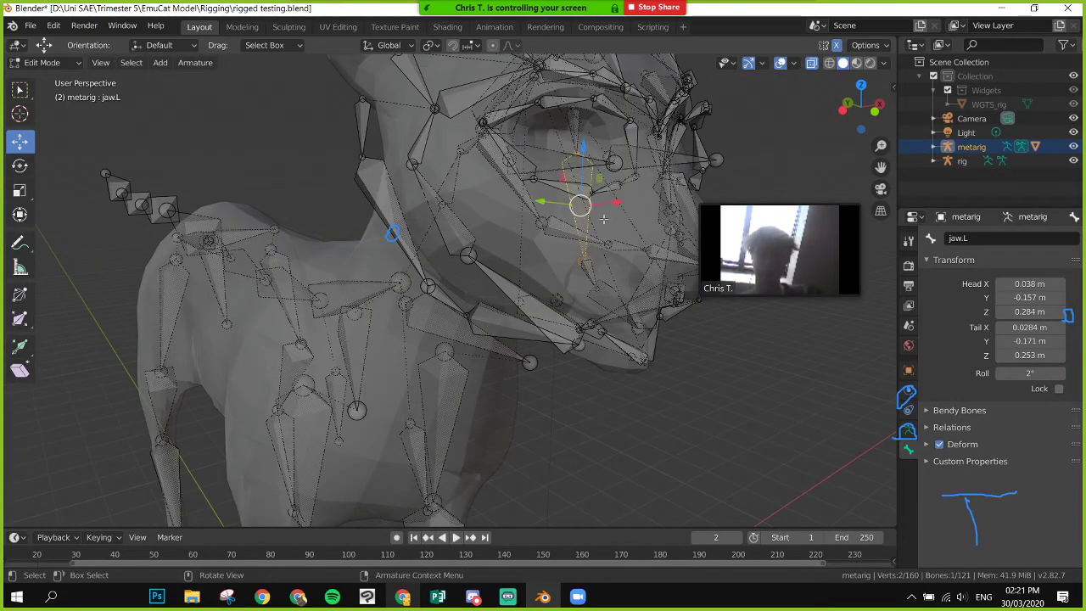
left_click(618, 297)
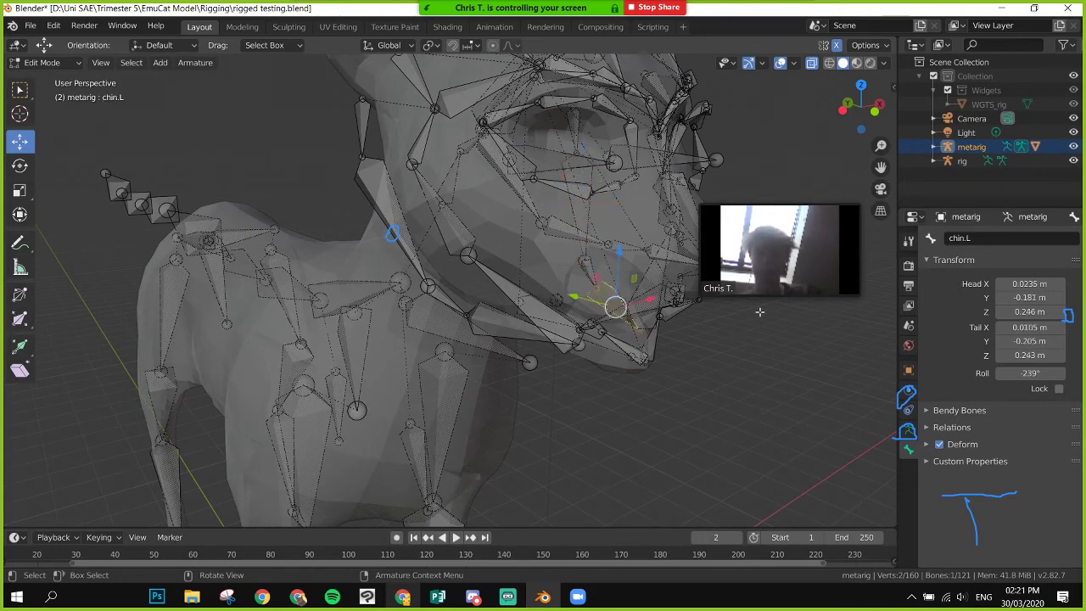
left_click(679, 305)
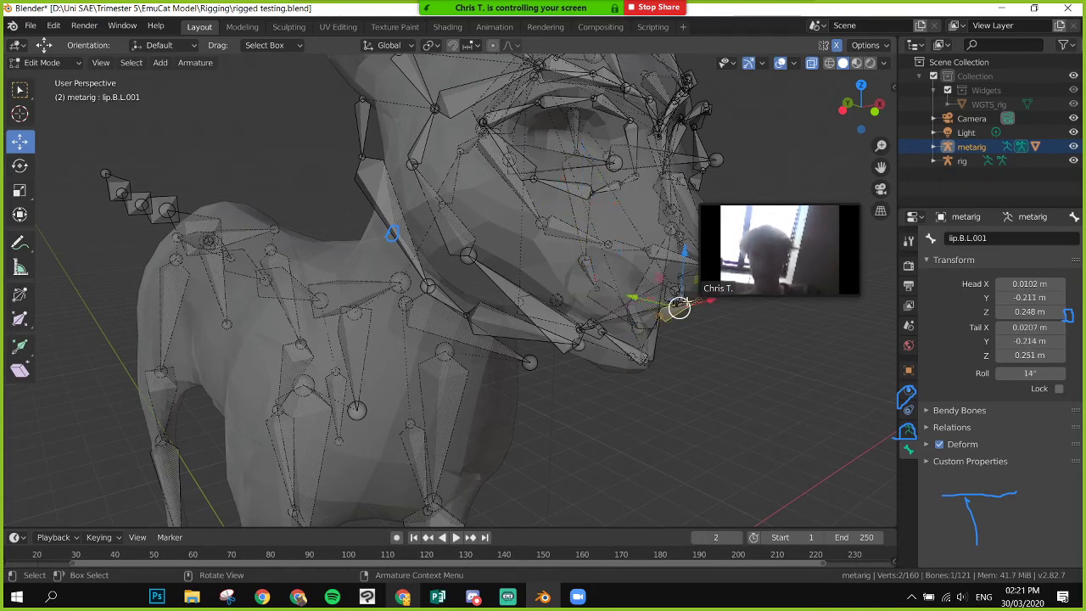
left_click(695, 310)
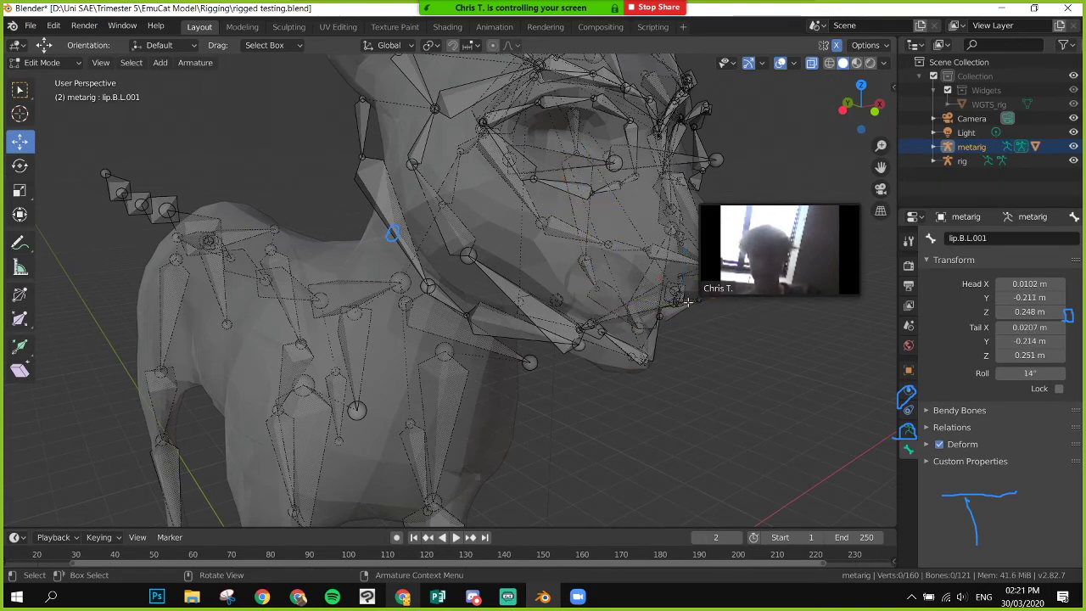
left_click(684, 299)
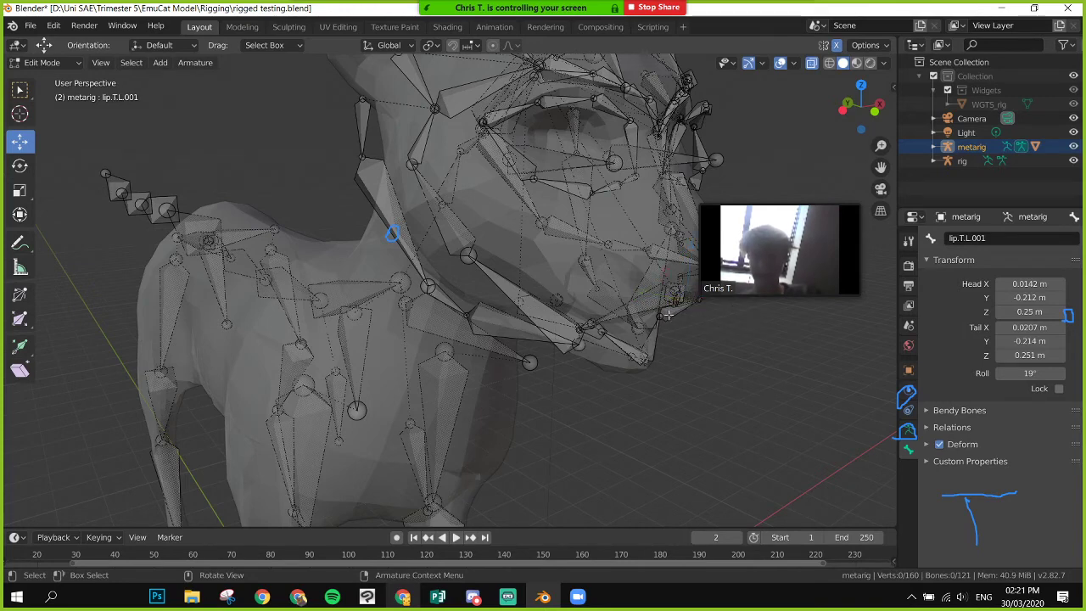
left_click(685, 300)
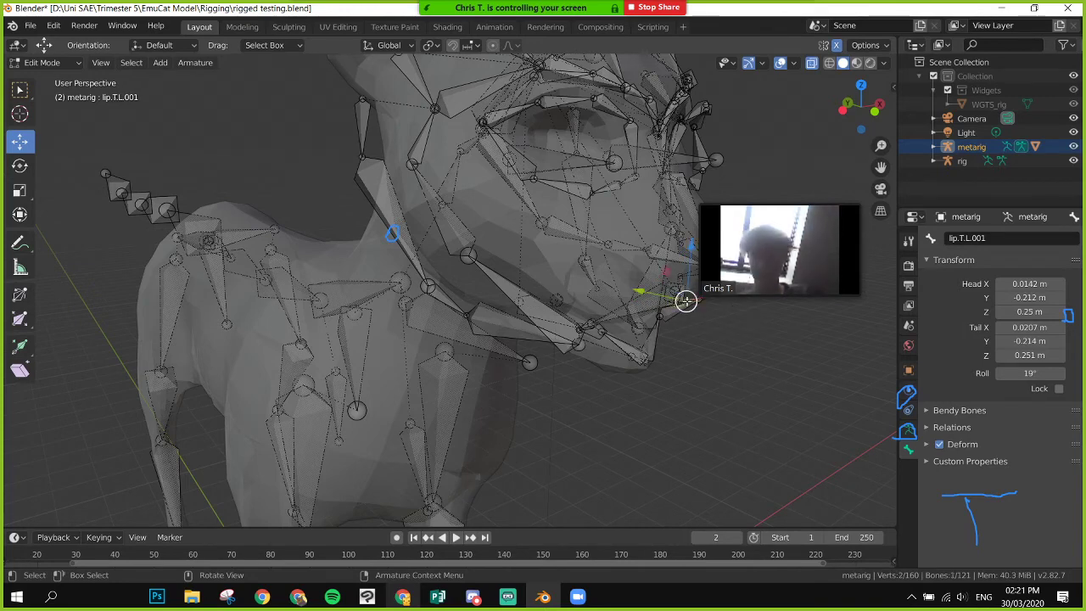
left_click(749, 306)
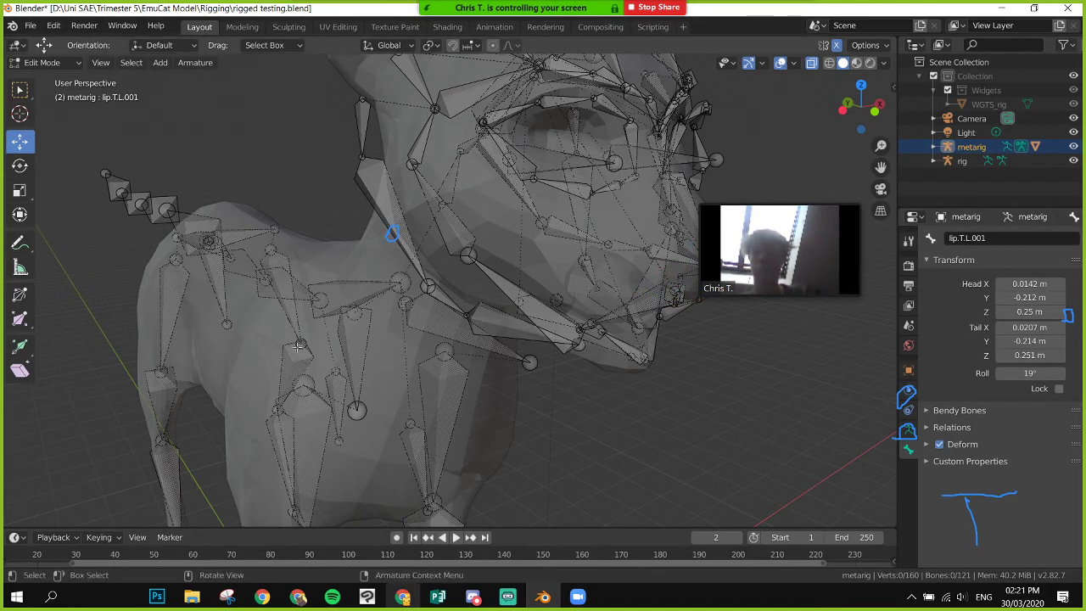
- Return the metarig to Object Mode and regenerate the Rigify rig with the advanced options set to overwrite the existing target rig
left_click(47, 64)
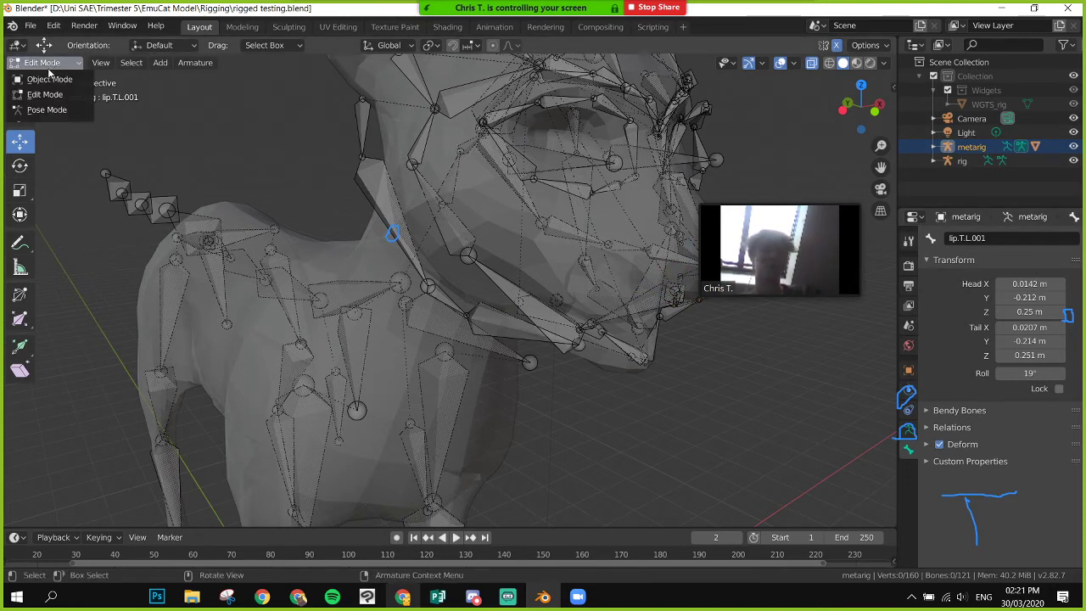
left_click(49, 79)
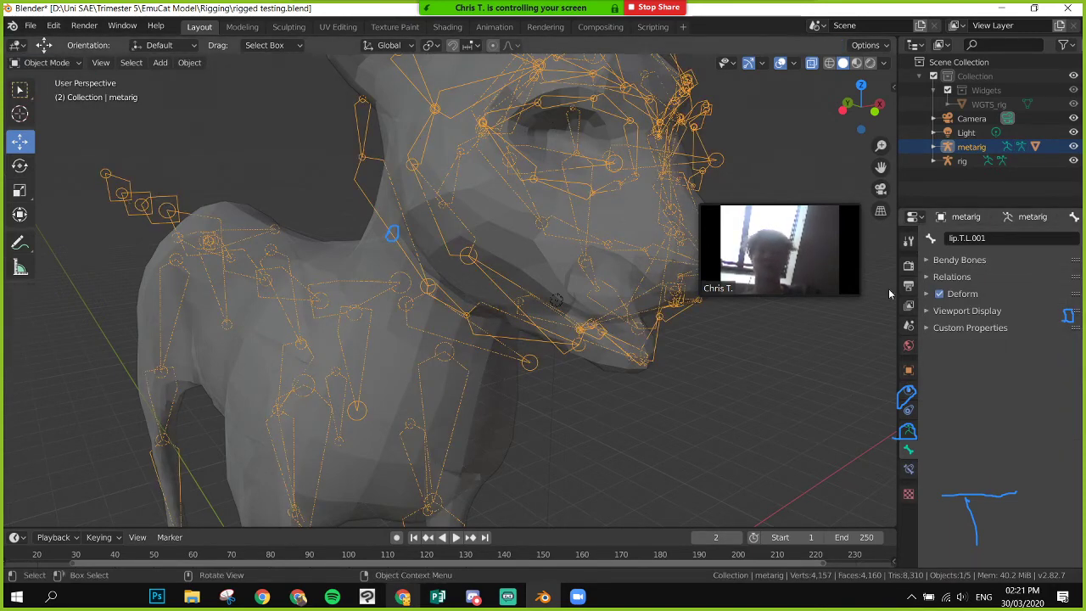
left_click(907, 431)
scroll(1007, 441, "down", 3)
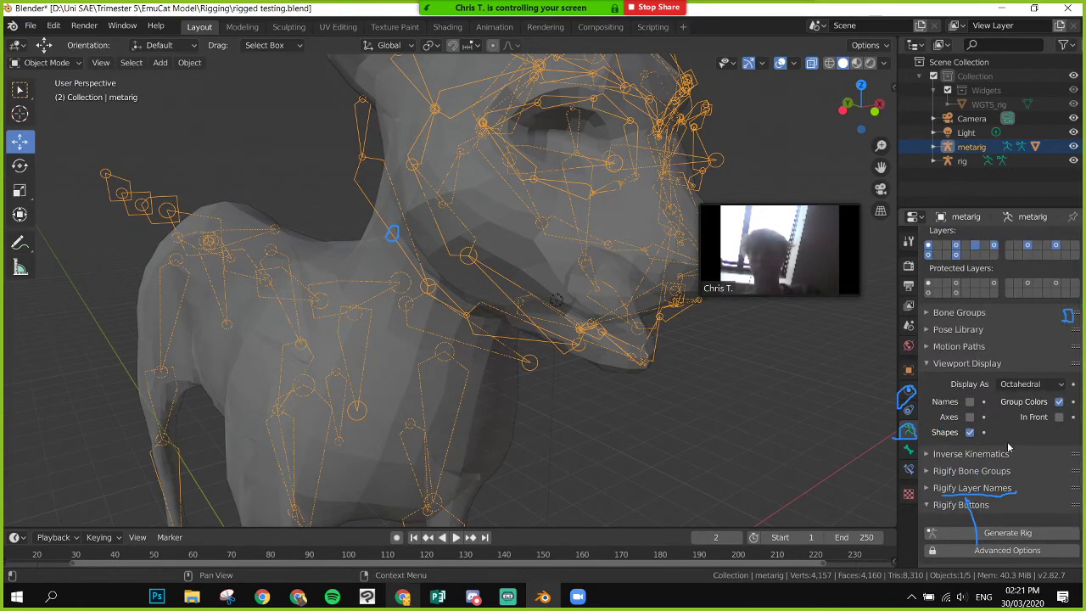
scroll(1026, 418, "down", 1)
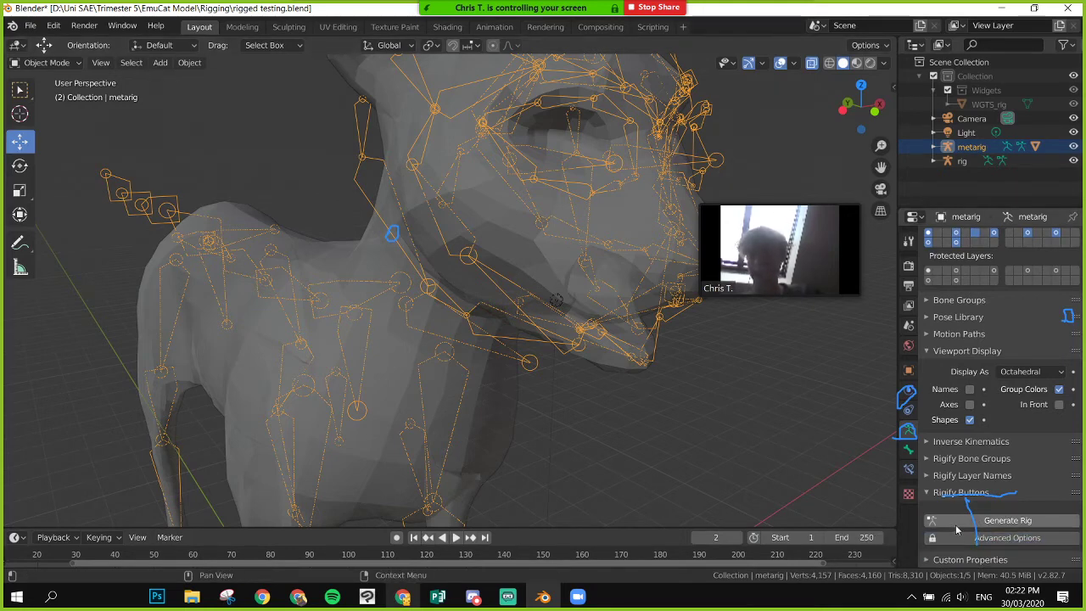
left_click(1018, 538)
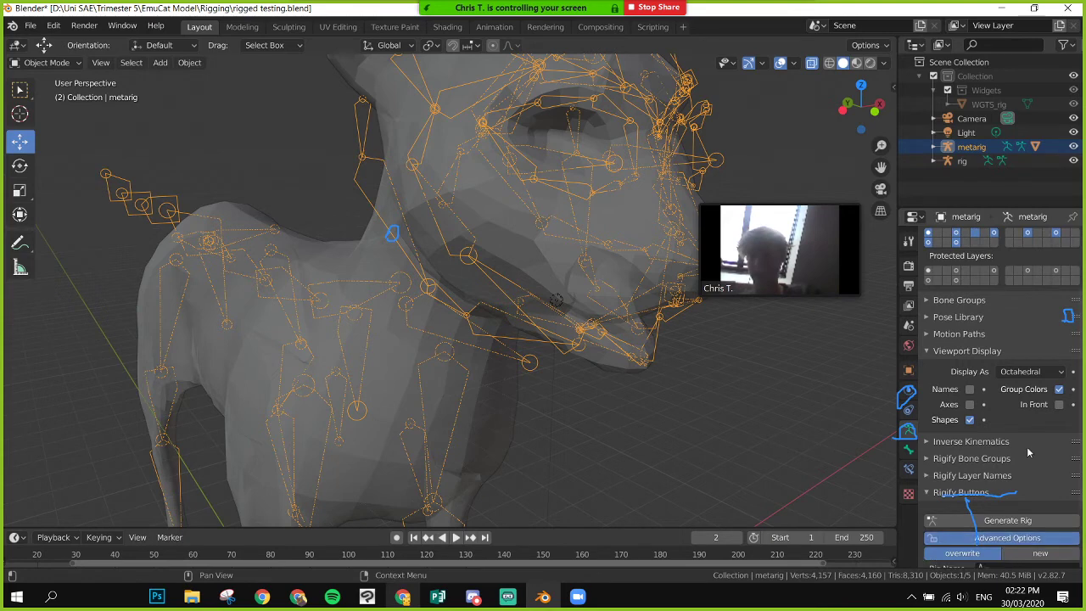
scroll(1027, 462, "down", 3)
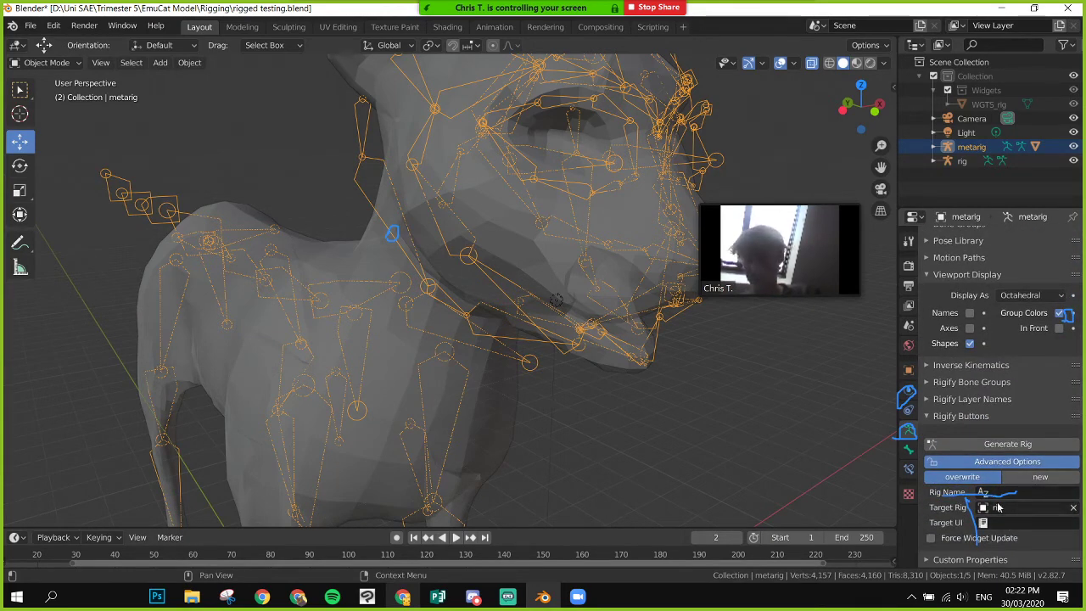
left_click(981, 444)
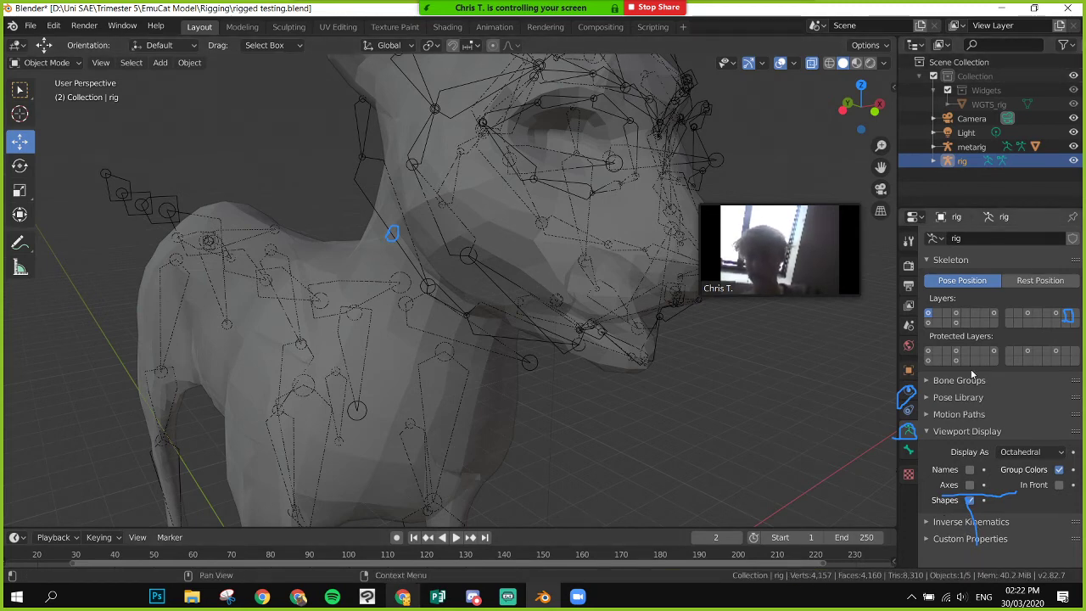
- Examine the generated rig's bone groups, then select the metarig and the cat mesh polySurface1 to check its vertex groups
left_click(939, 381)
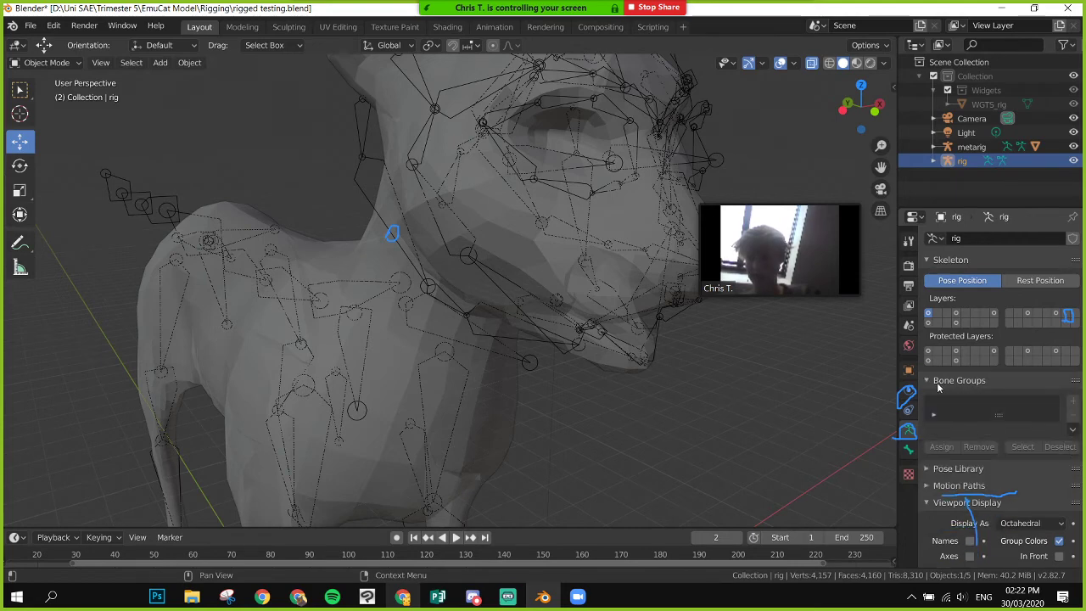
left_click(983, 382)
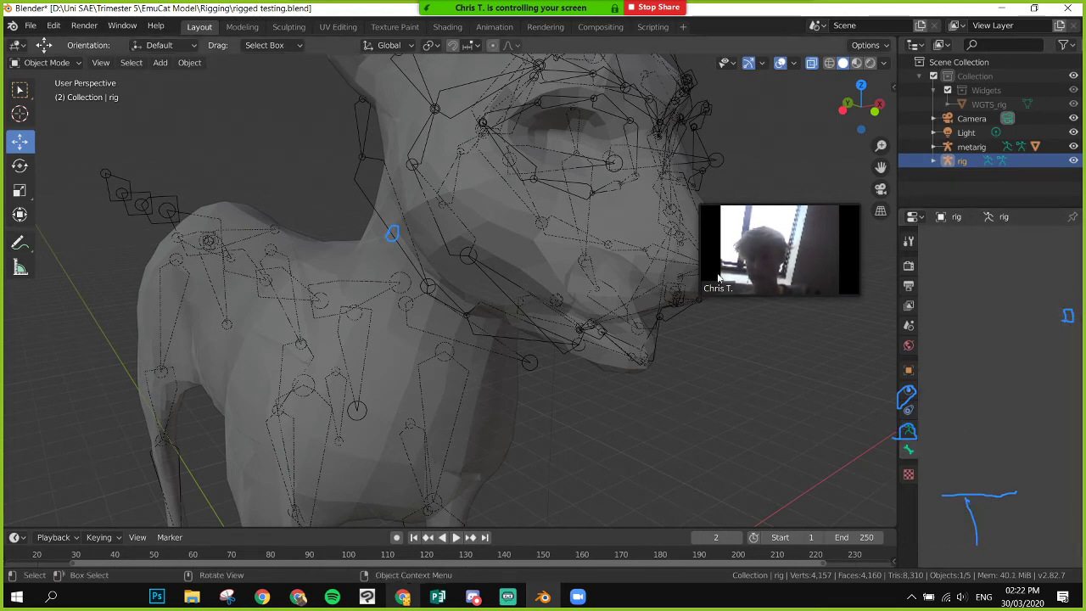
right_click(364, 155)
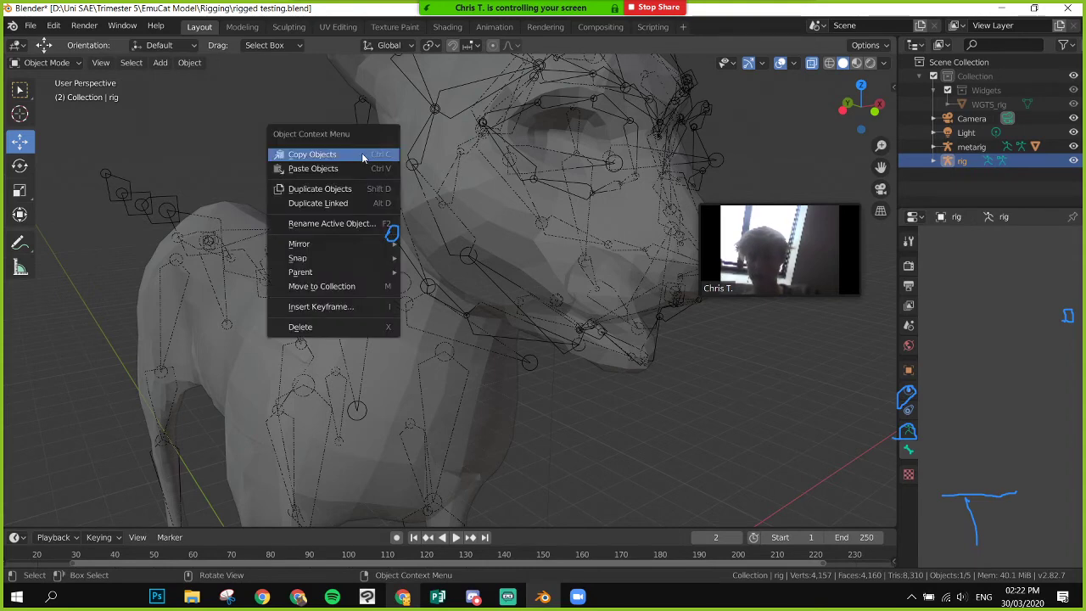
left_click(352, 122)
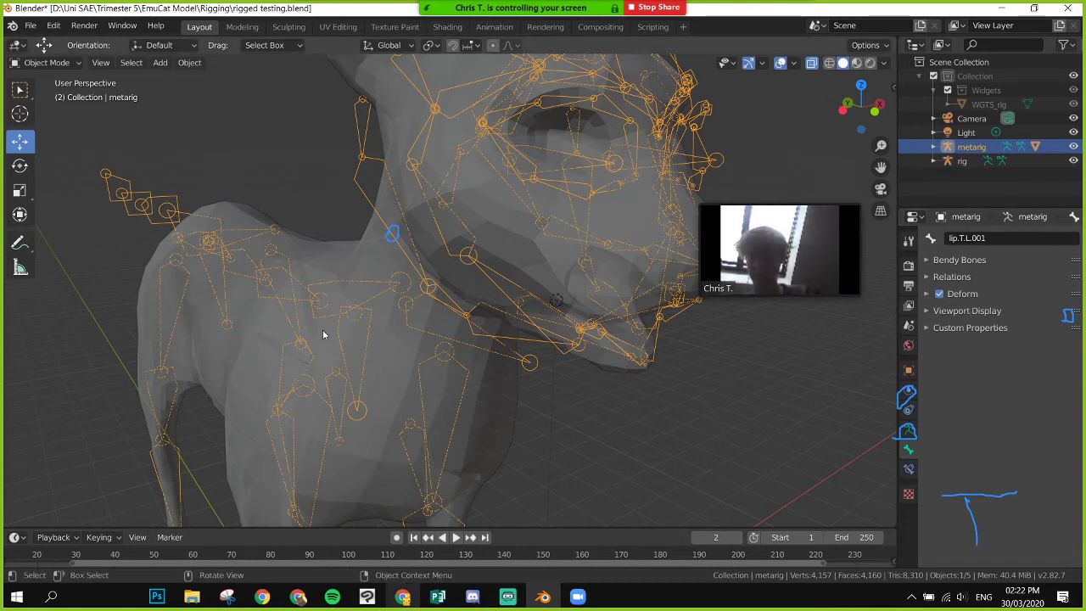
left_click(382, 248)
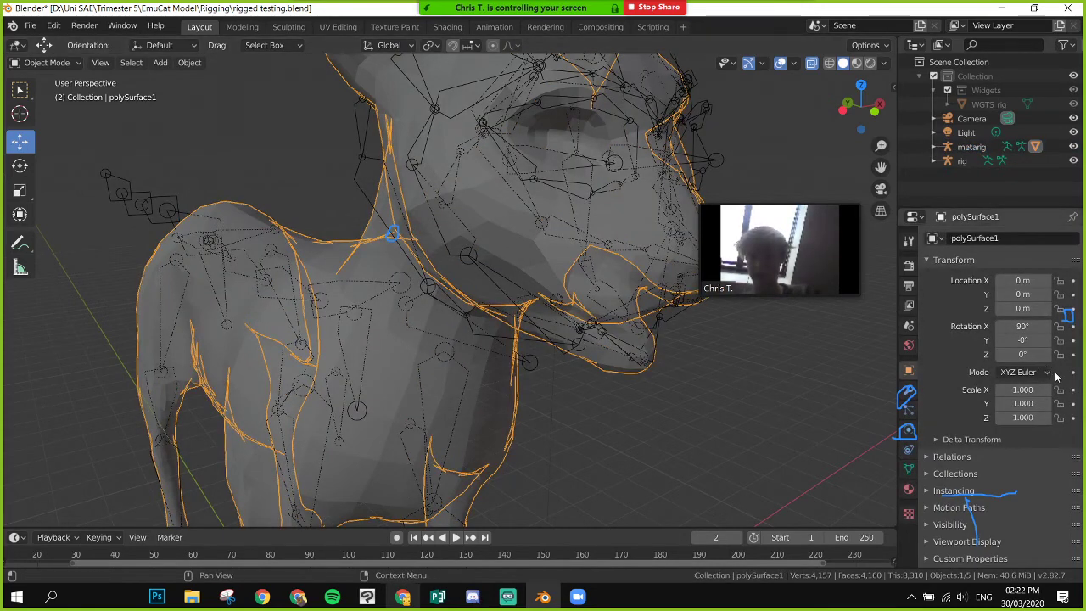
left_click(908, 468)
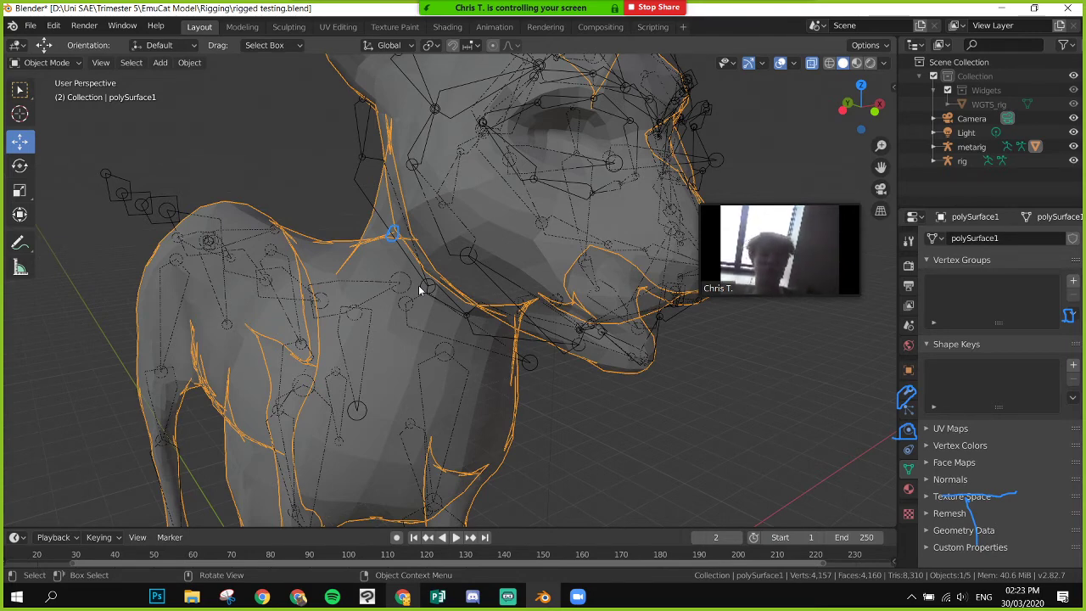
left_click(357, 160)
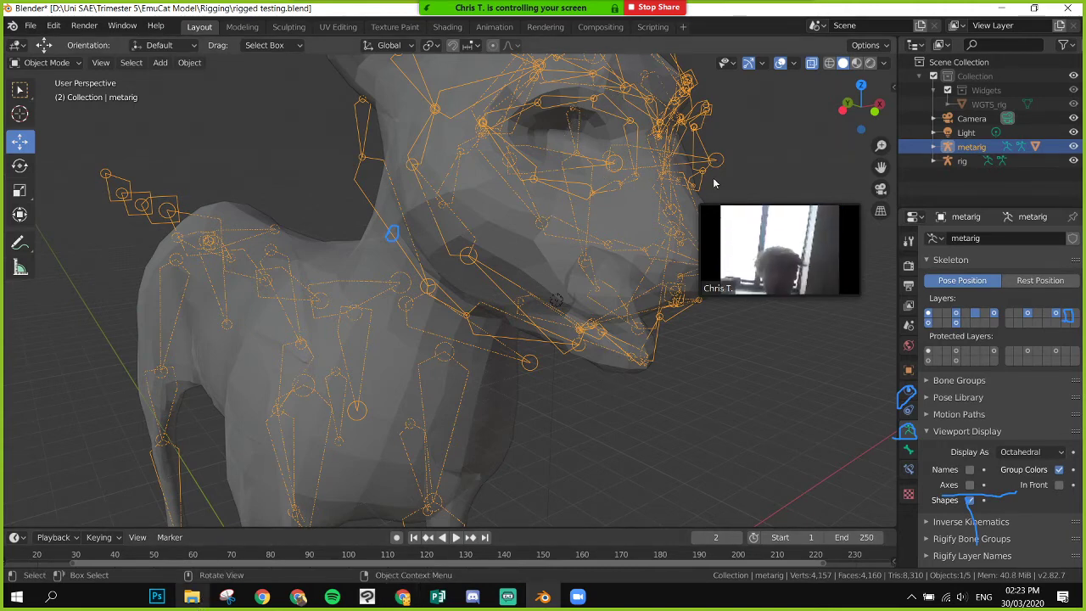
left_click(592, 272)
left_click(592, 270)
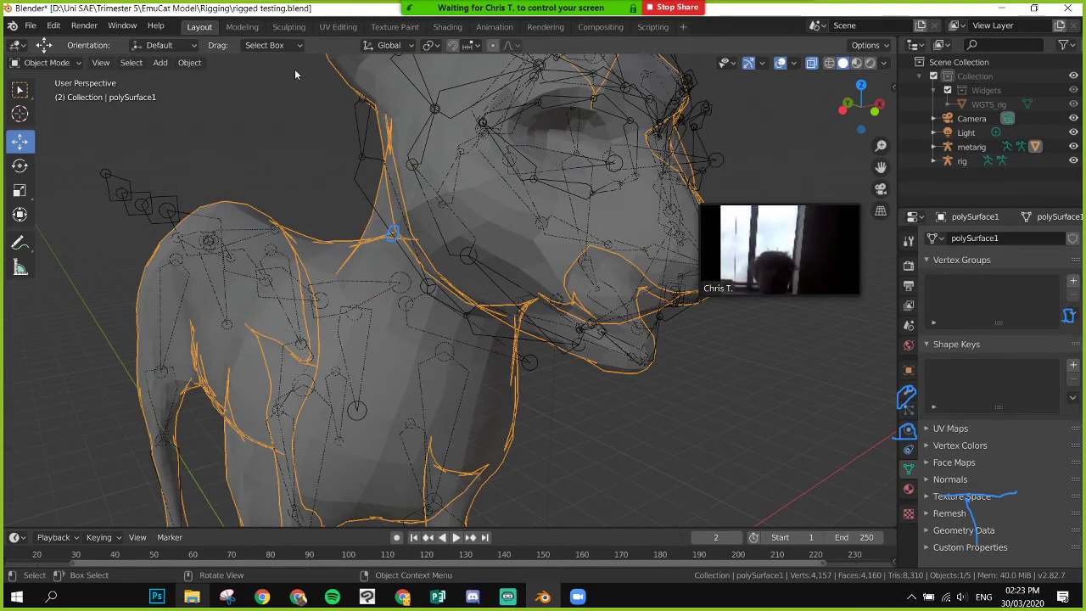
- Turn on automatic packing of external data into the .blend file
left_click(30, 26)
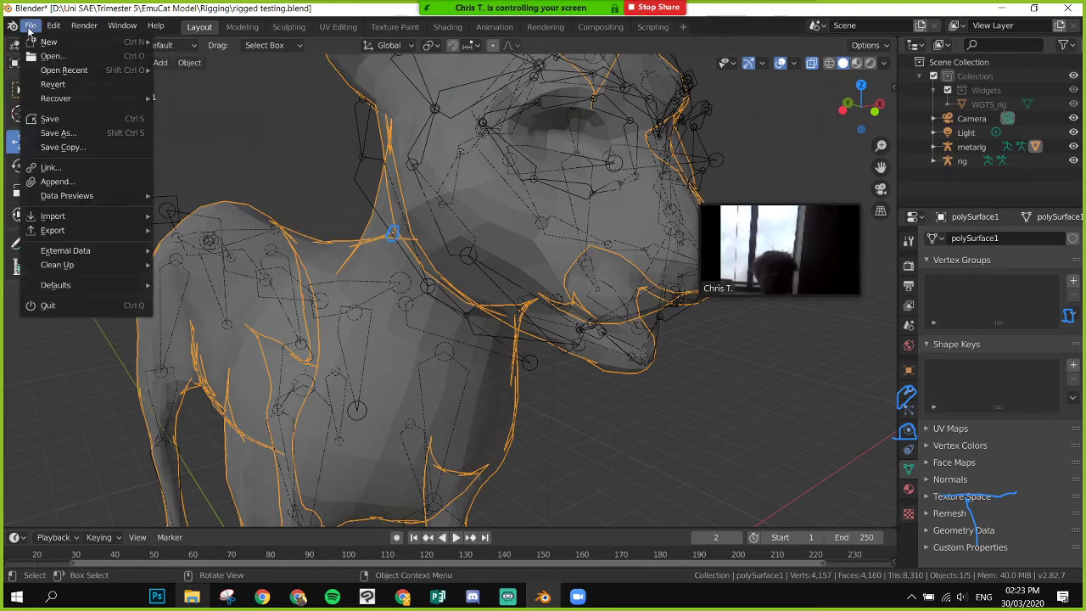
left_click(30, 318)
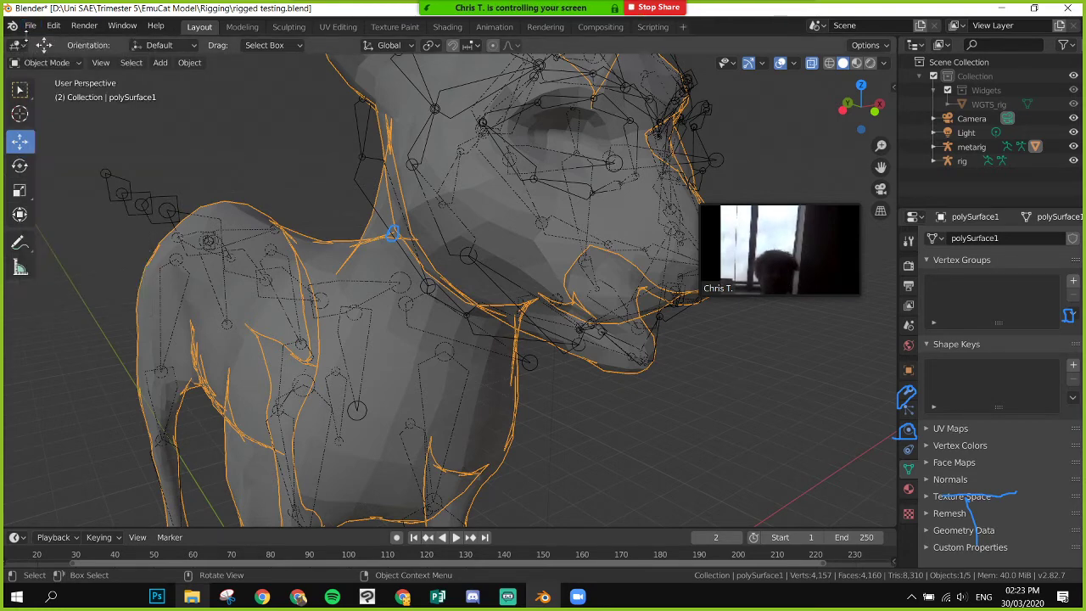
left_click(31, 27)
mouse_move(61, 266)
mouse_move(85, 251)
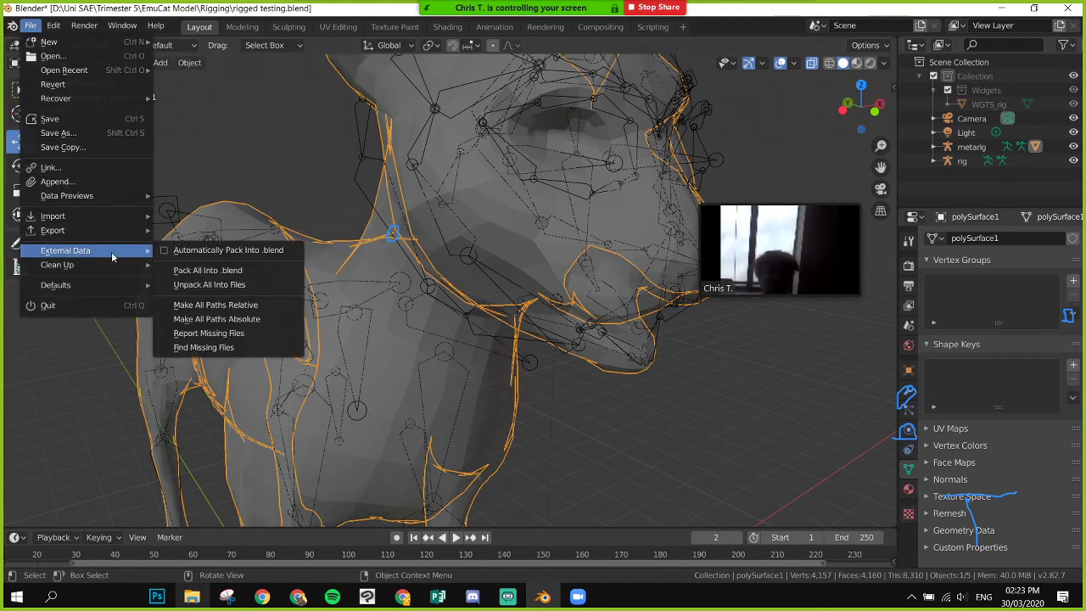
left_click(207, 251)
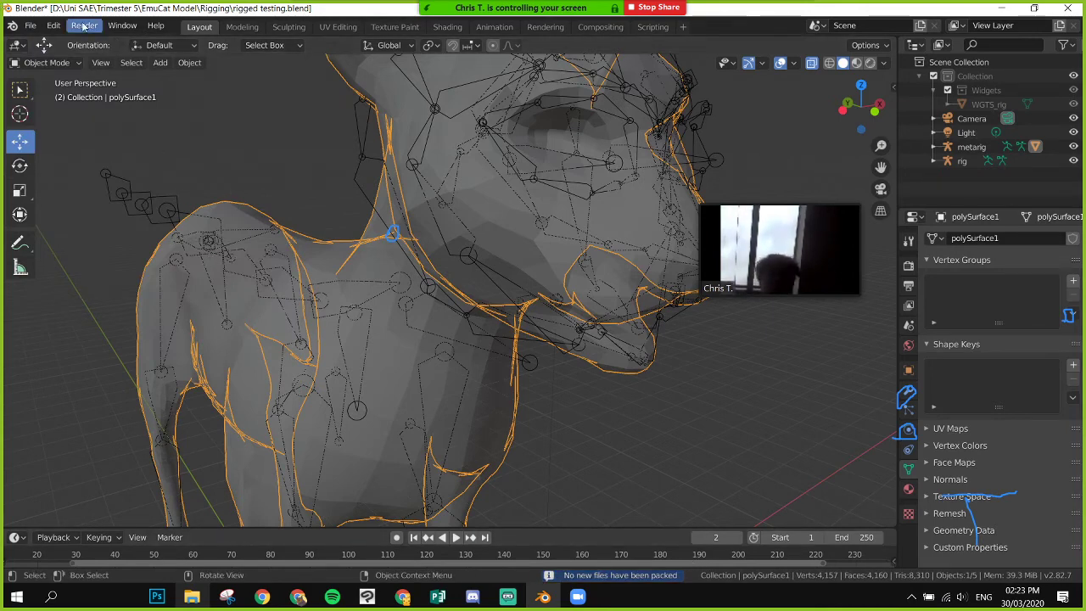
- Save the scene under a new file name in the Rigging folder, adding the collaborator's first name after "rigged testing"
left_click(32, 26)
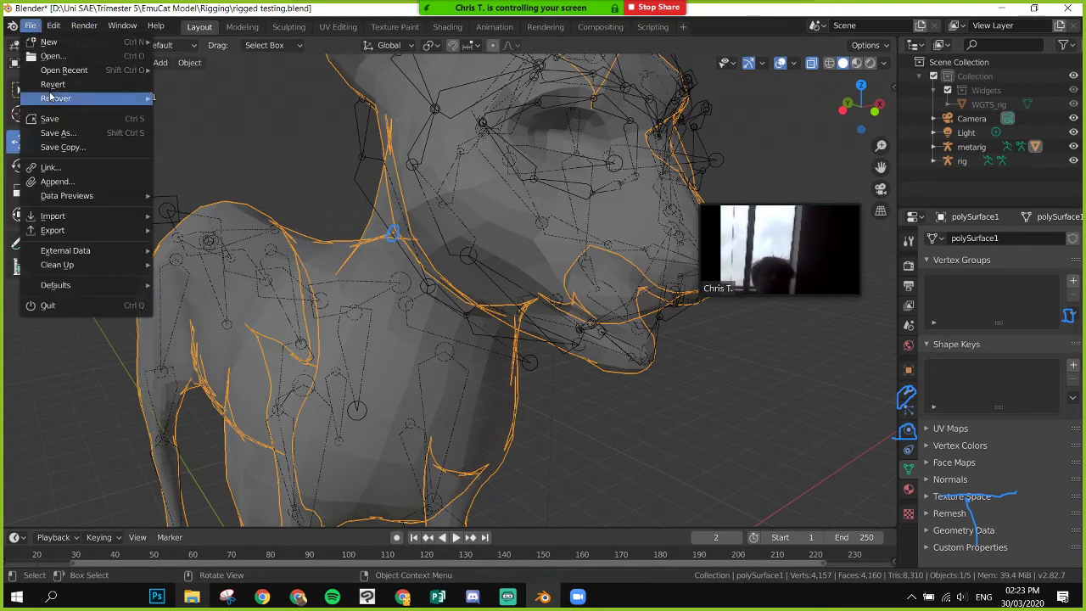
left_click(68, 134)
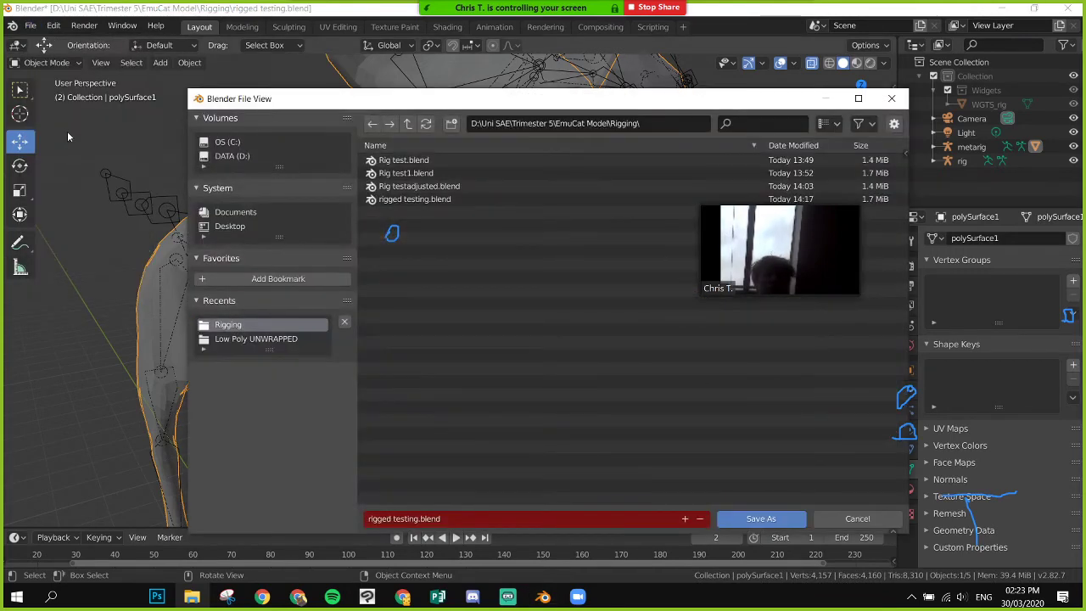
left_click(424, 518)
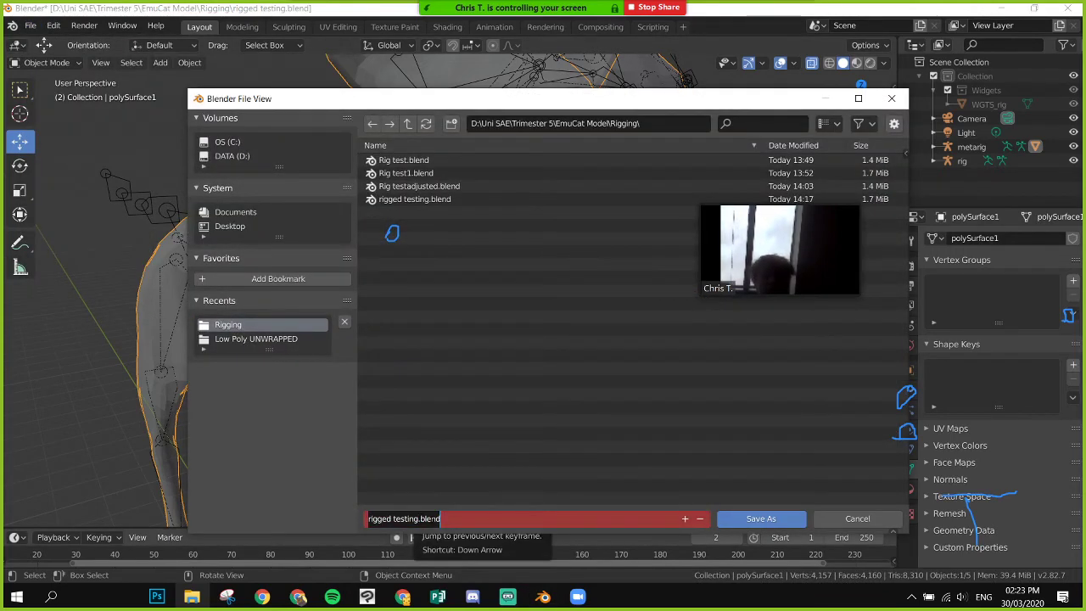
left_click(417, 518)
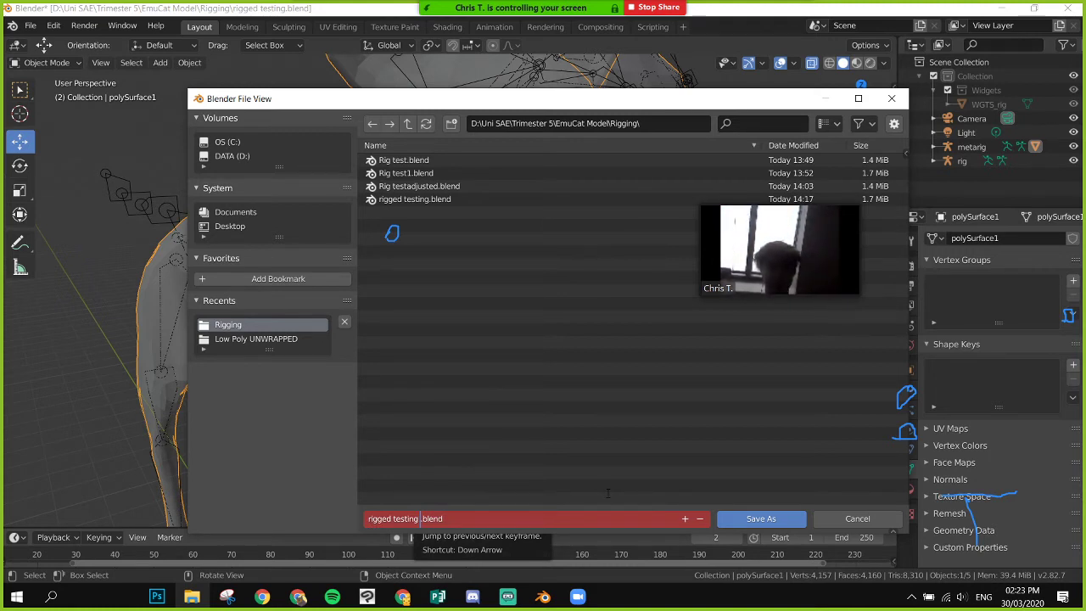
type("Chris")
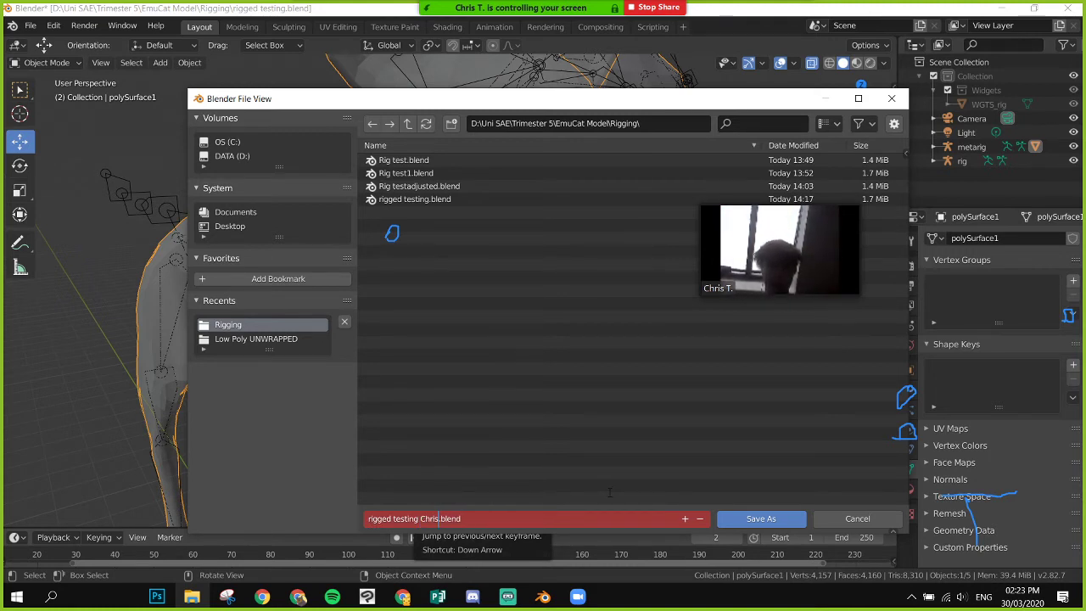
key("Return")
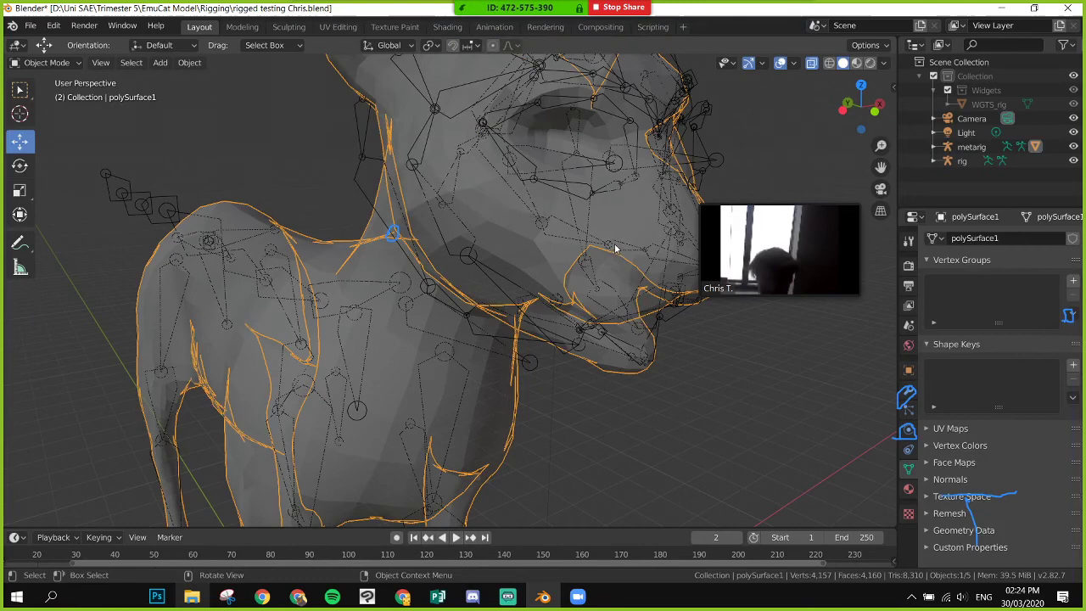
- Switch to Zoom, clear the unsent draft in the collaborator's chat, and bring up the EmuCat Model folder in File Explorer
left_click(680, 394)
mouse_move(580, 599)
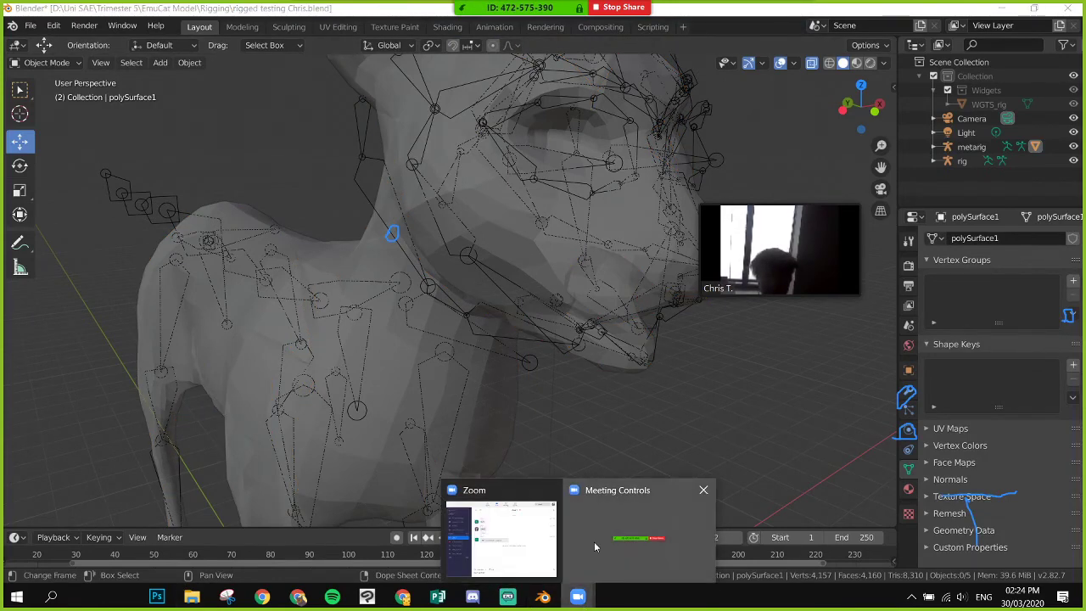
left_click(580, 596)
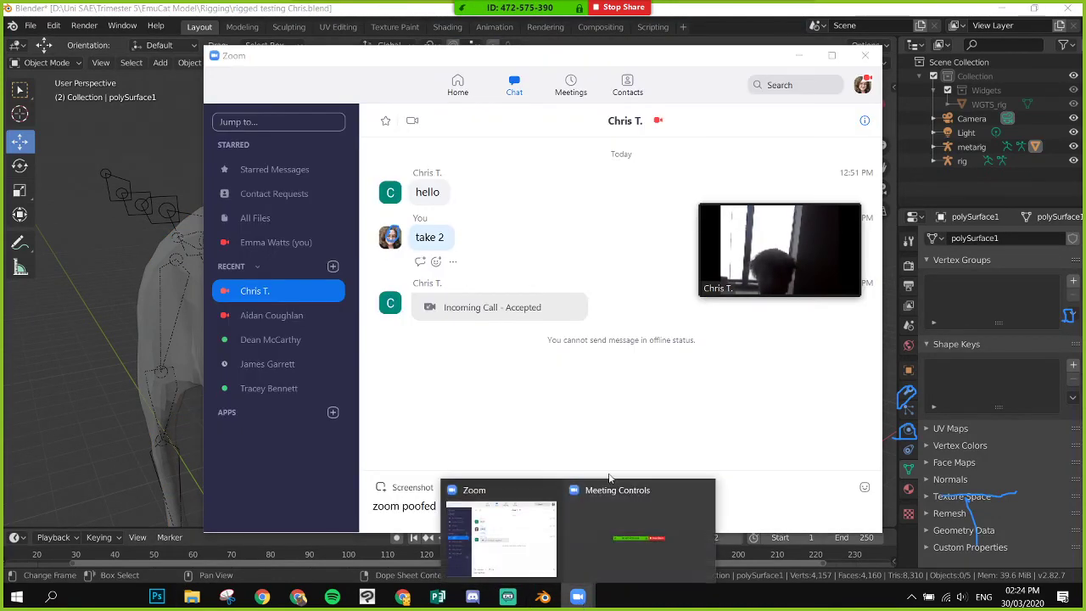
left_click(612, 26)
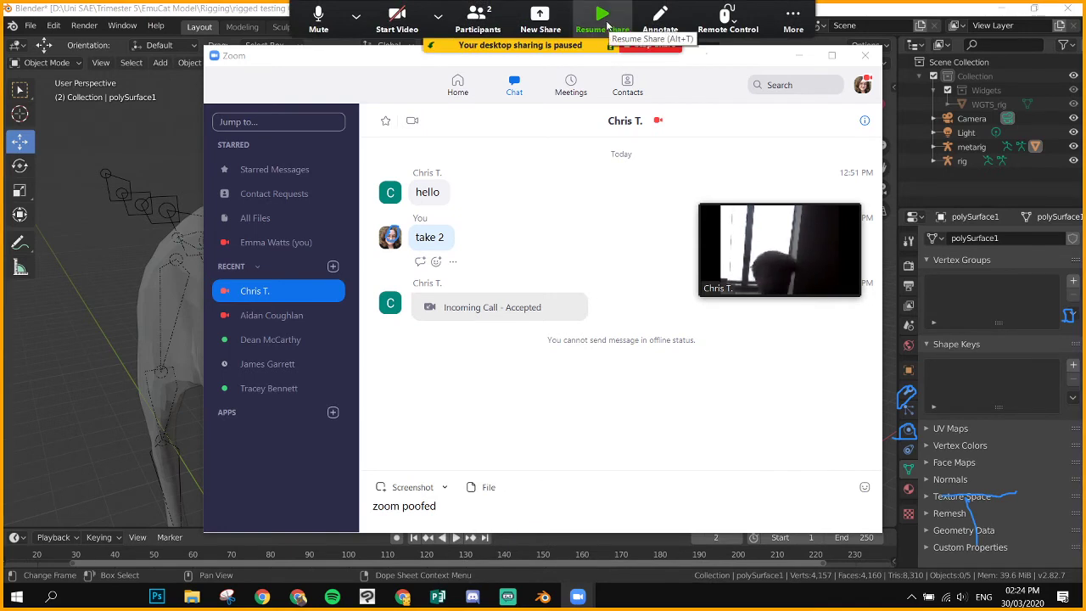
left_click(612, 26)
left_click(425, 507)
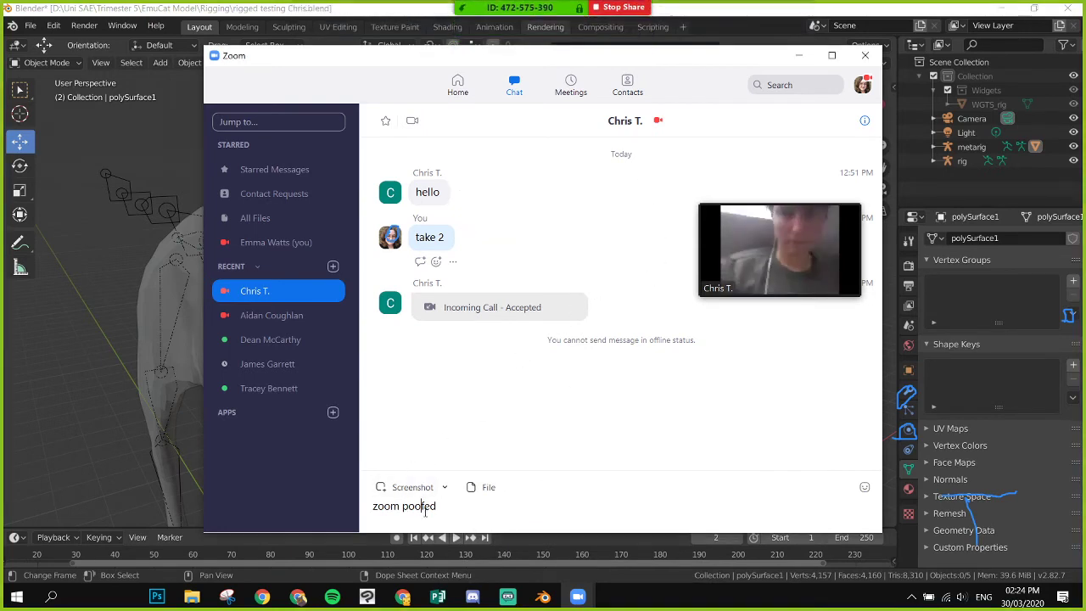
key("ctrl+a")
key("BackSpace")
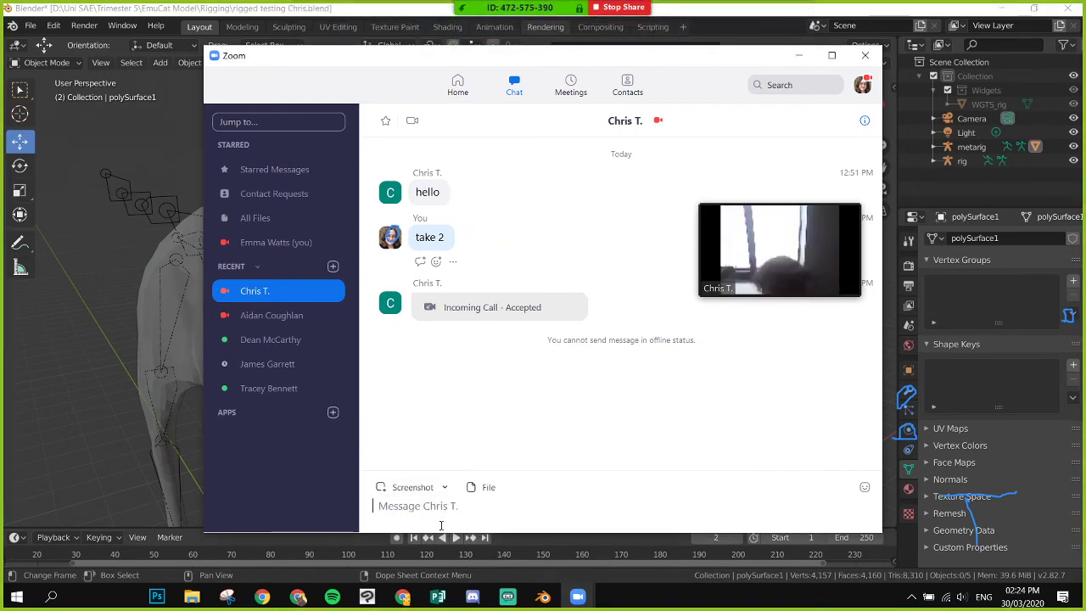
mouse_move(245, 604)
left_click(194, 526)
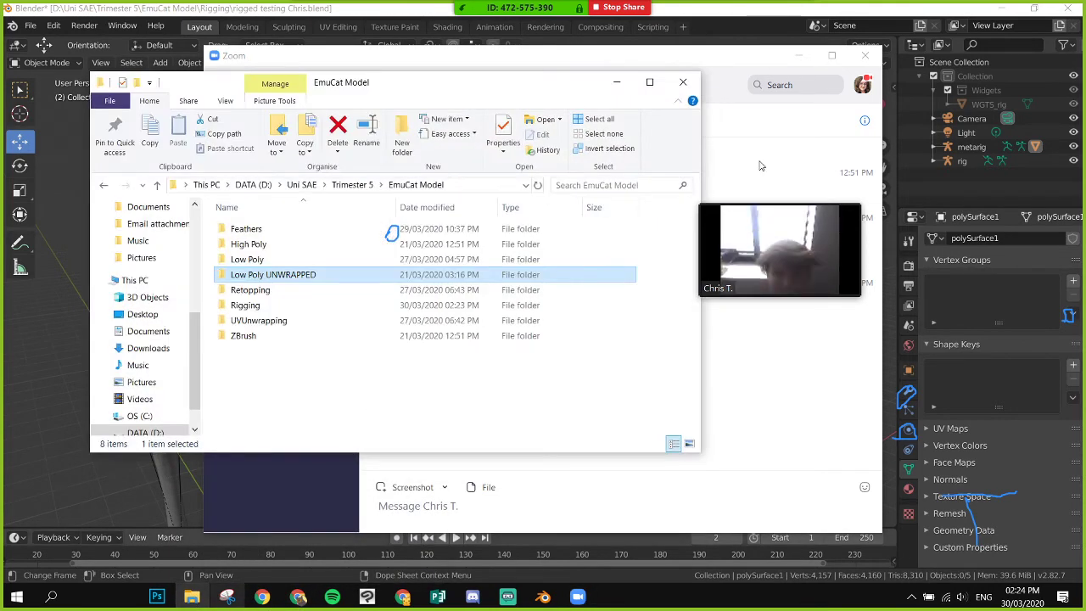
double_click(250, 289)
left_click(329, 348)
scroll(330, 348, "down", 2)
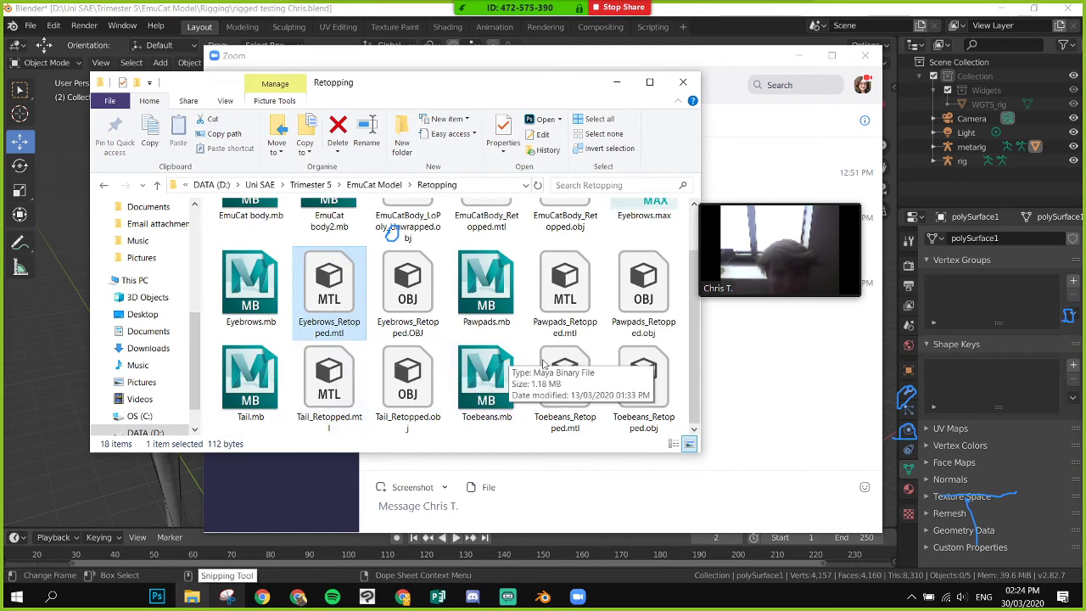
scroll(382, 241, "up", 1)
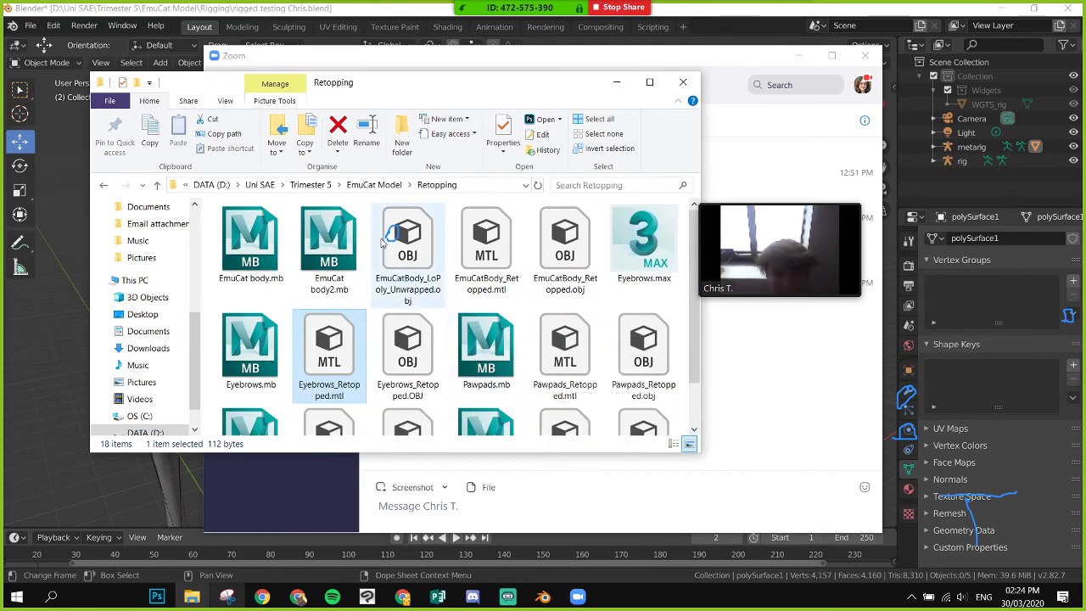
left_click(386, 185)
- Send the newly saved copy of the blend file from the Rigging folder to the collaborator in the Zoom chat
left_click(248, 311)
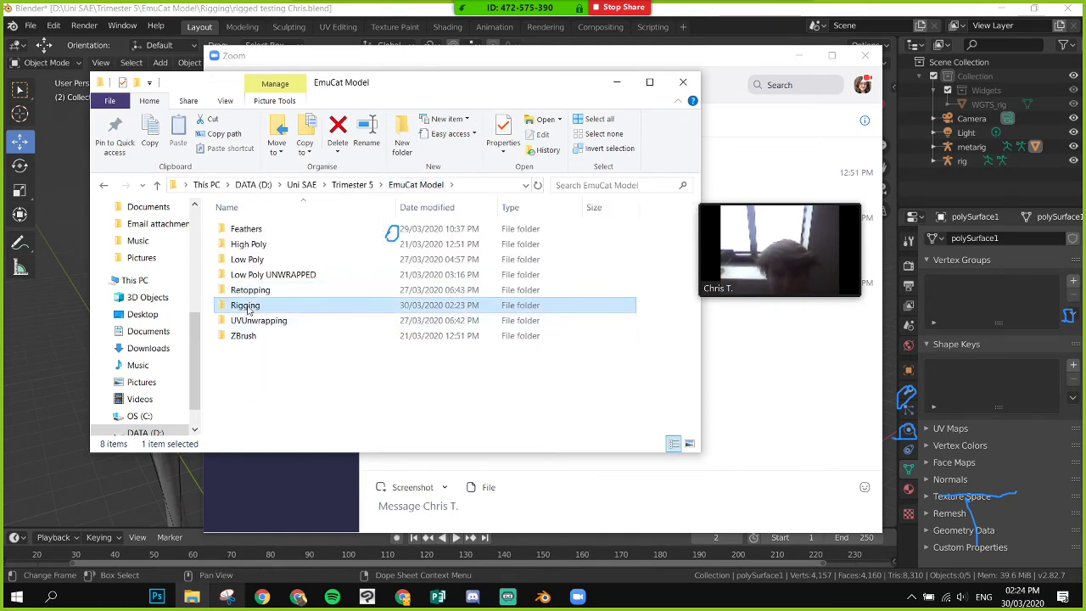
double_click(249, 310)
left_click_drag(301, 291, 574, 515)
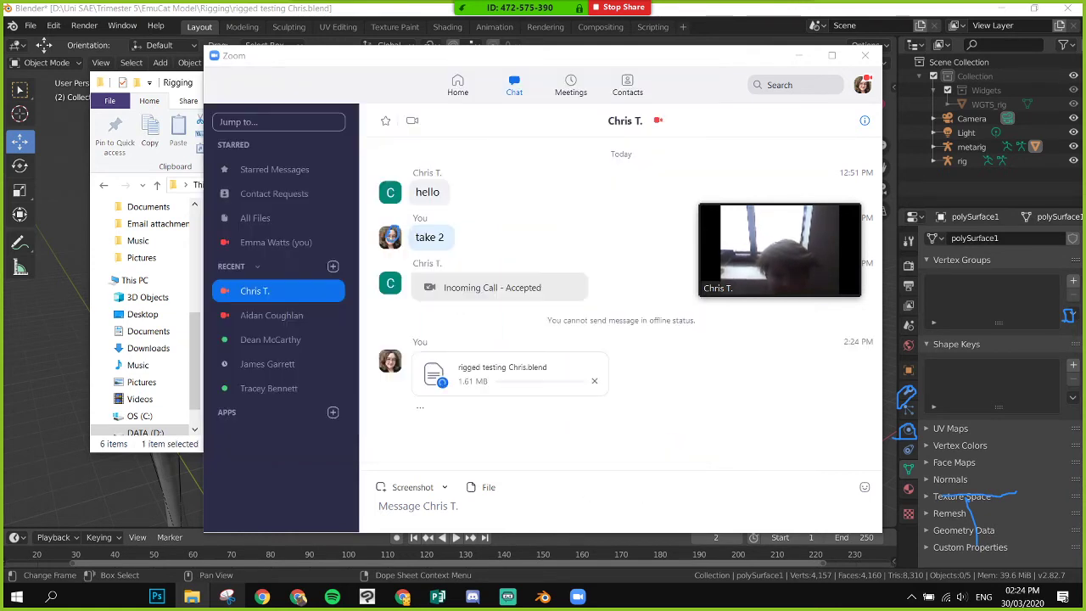
left_click(391, 373)
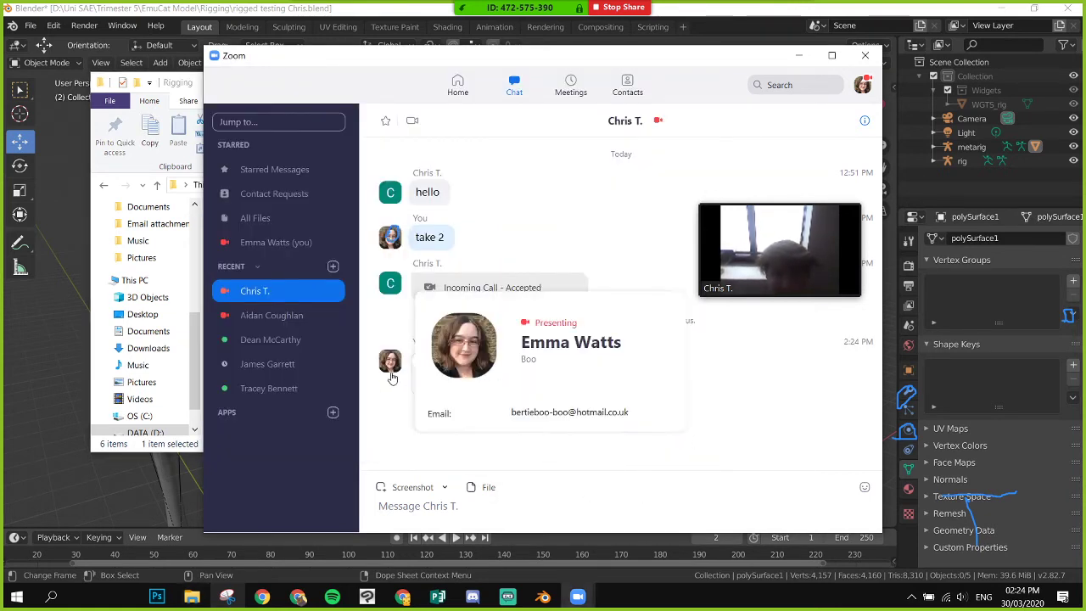
left_click(576, 481)
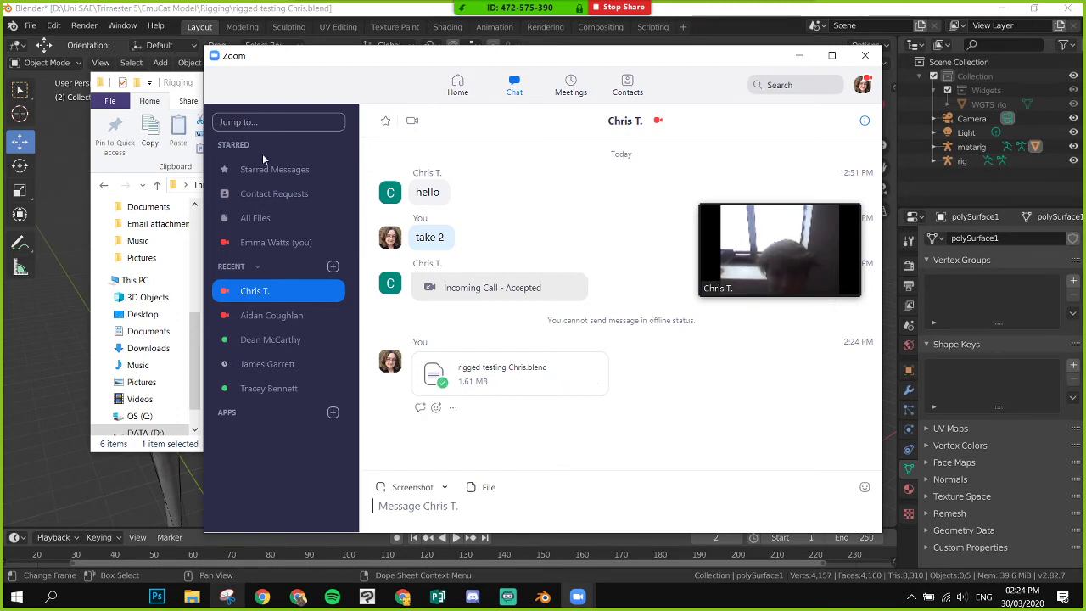
- Minimize the Rigging folder window and the Zoom chat window
left_click(179, 96)
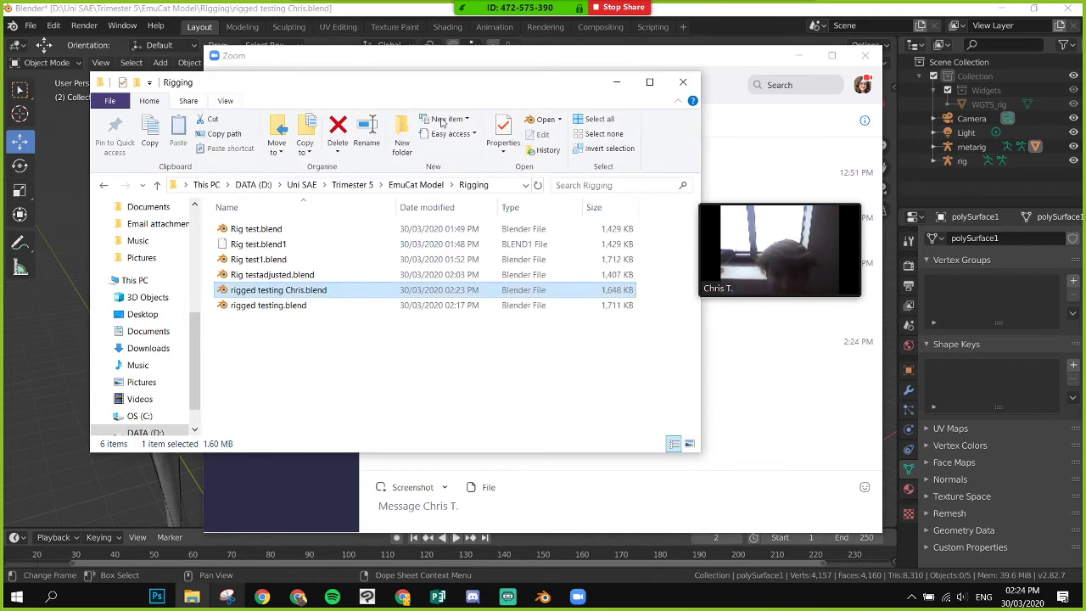
left_click(617, 83)
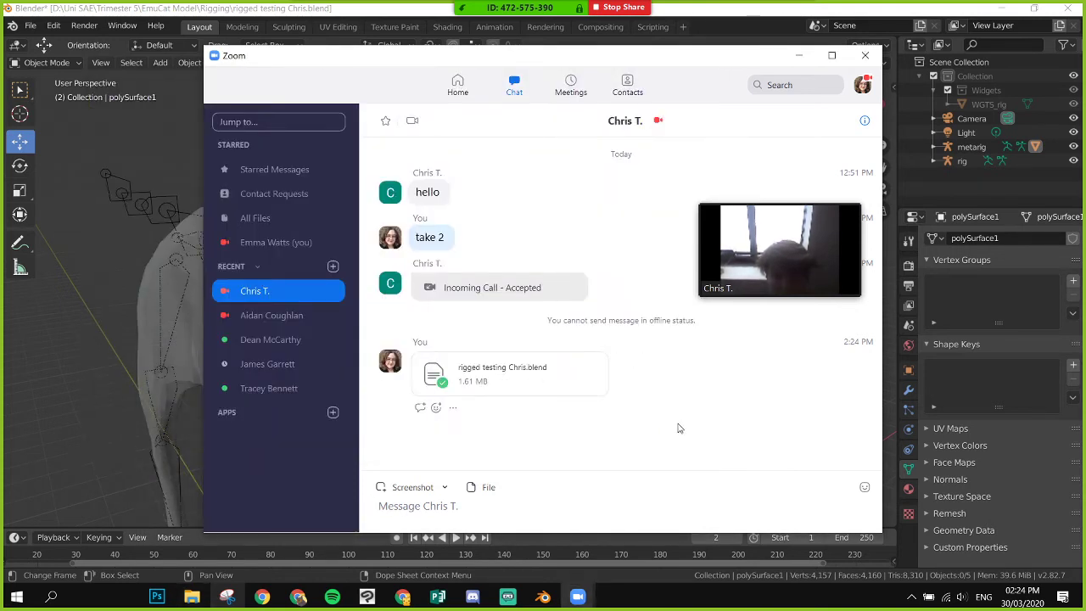
left_click(798, 56)
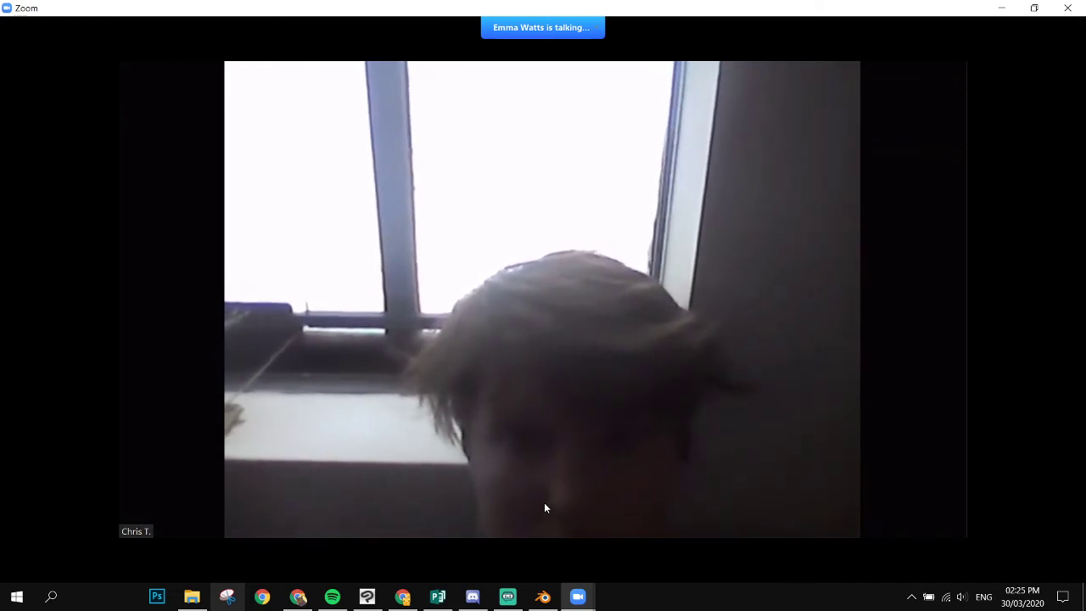
double_click(542, 501)
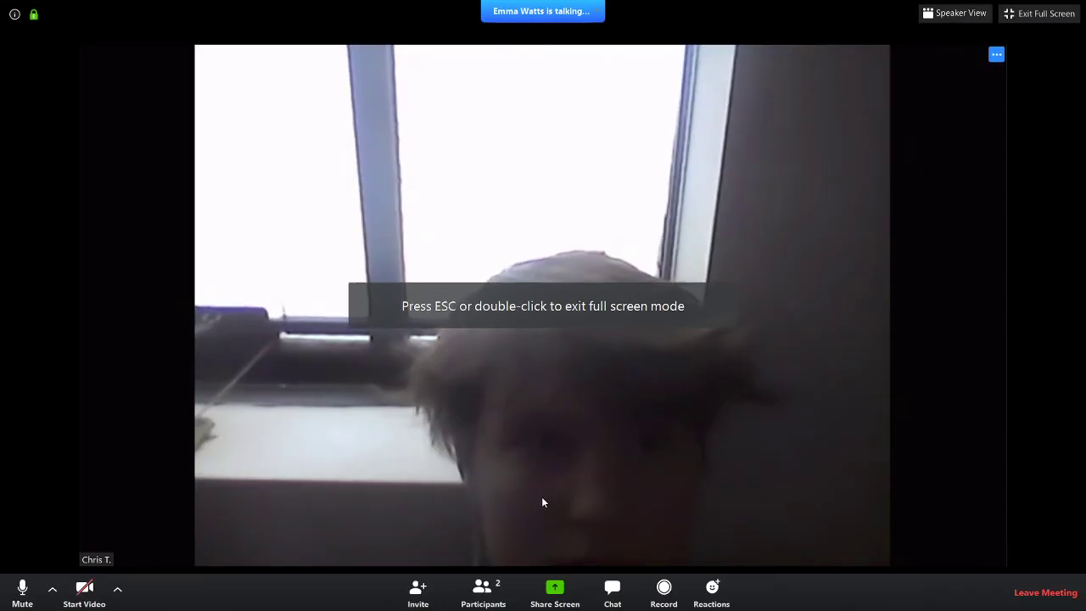
double_click(543, 502)
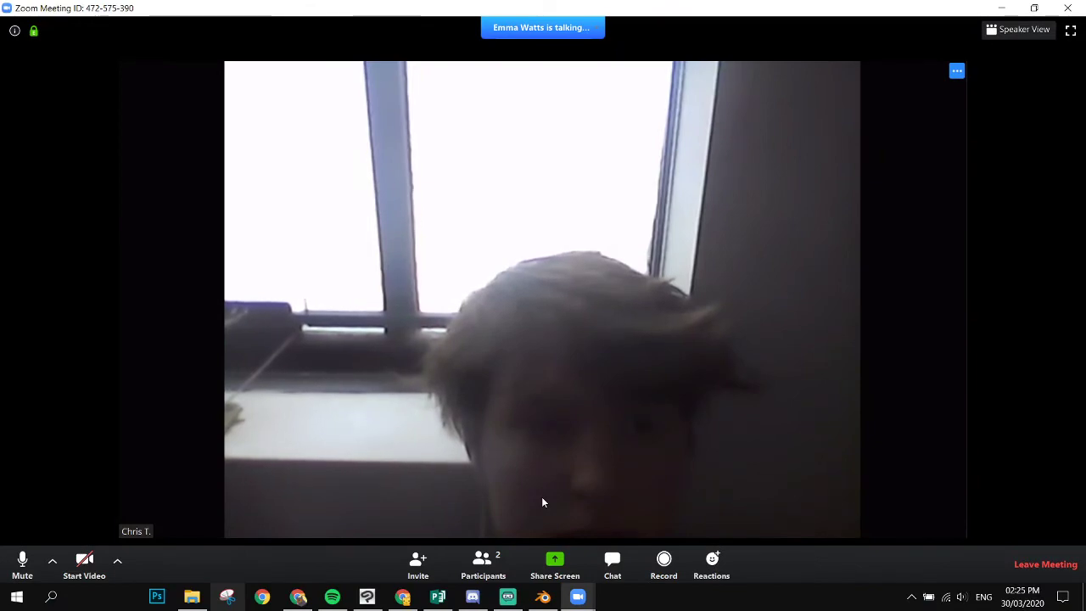
- Check the collaborator's Zoom chat for the sent blend file and return to the meeting window
mouse_move(581, 597)
left_click(531, 543)
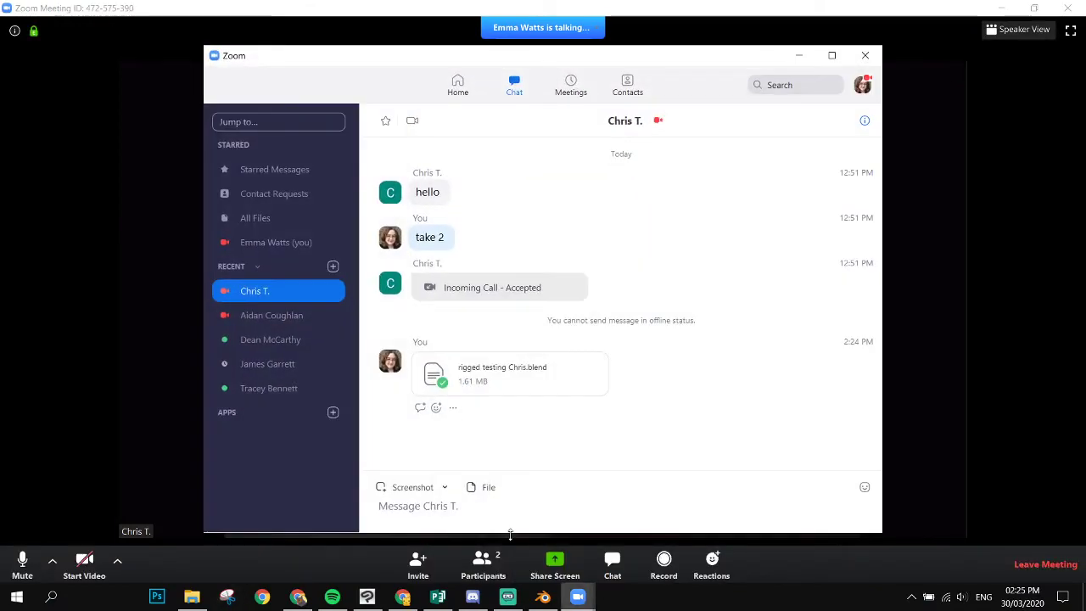
left_click(626, 563)
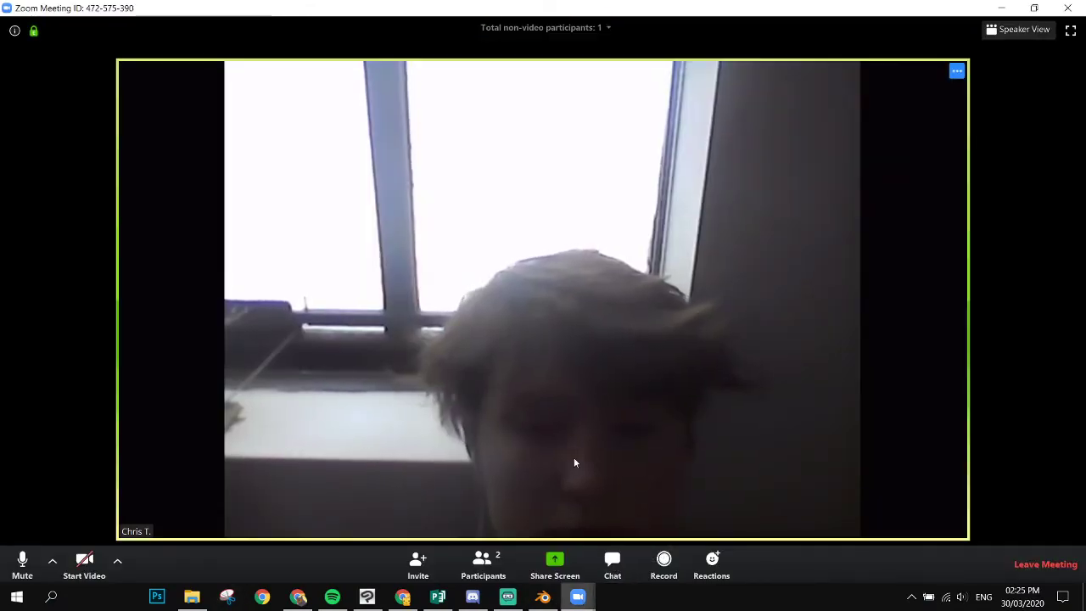
left_click(517, 601)
left_click(578, 597)
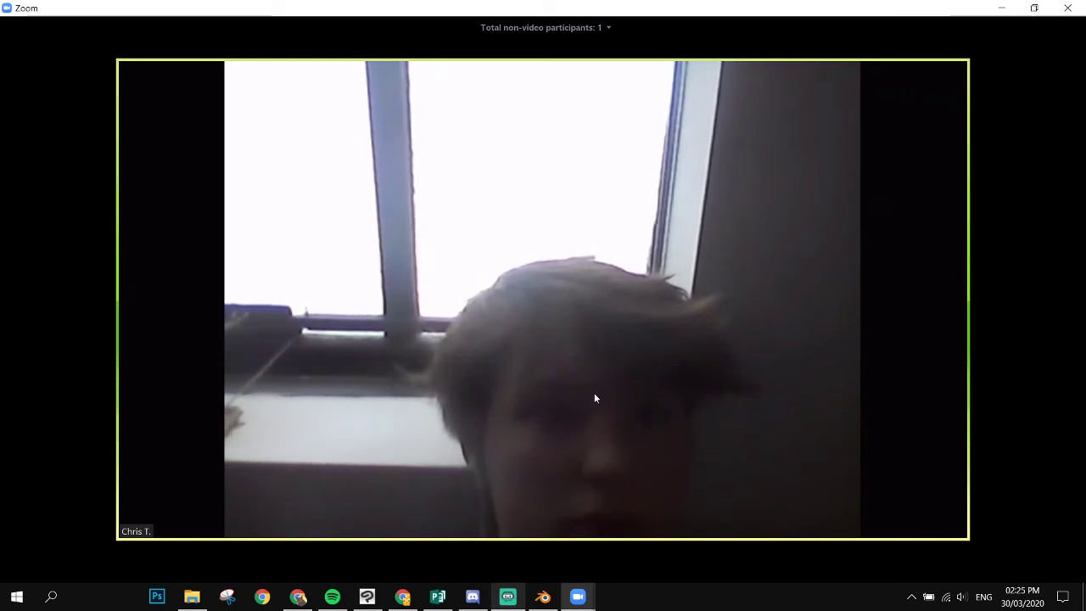
mouse_move(593, 393)
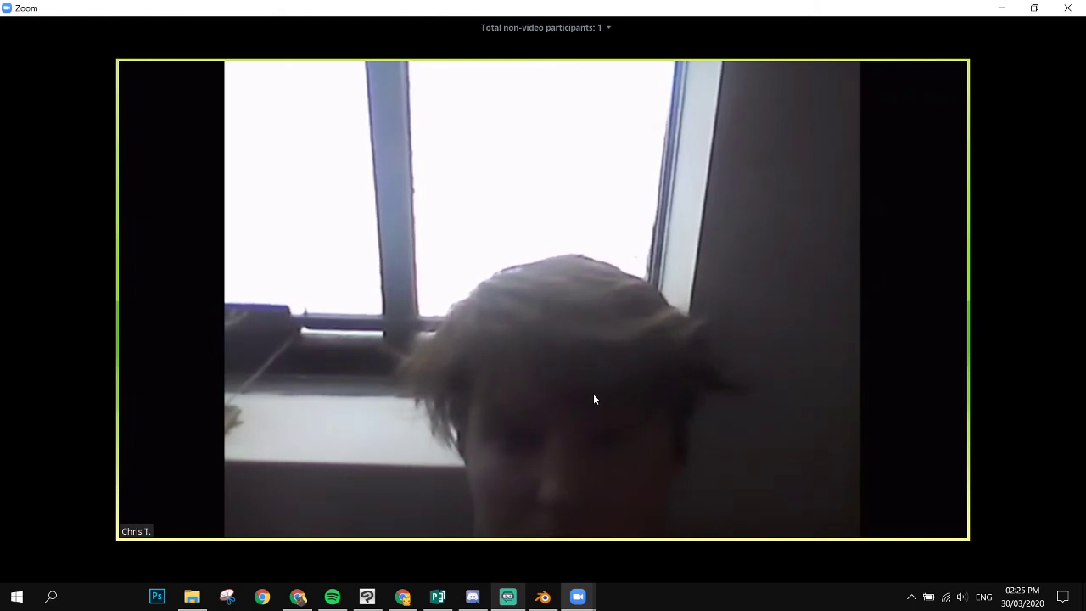
mouse_move(551, 396)
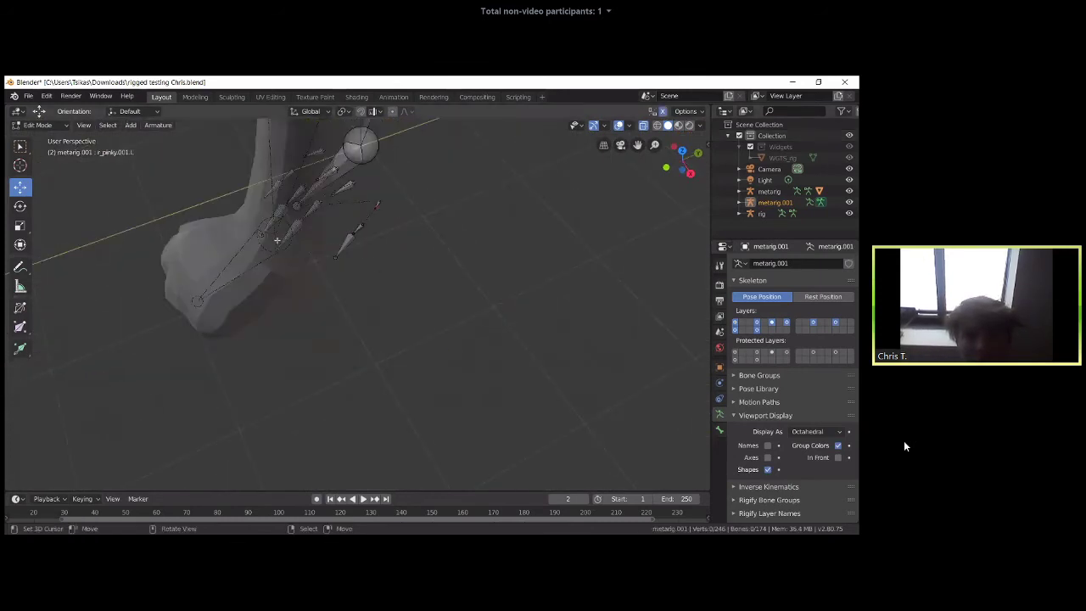
- Try to delete the toe bones of the rear paws from the metarig.001 armature
left_click_drag(391, 219, 332, 231)
key("Delete")
key("Delete")
middle_click_drag(294, 199, 310, 176)
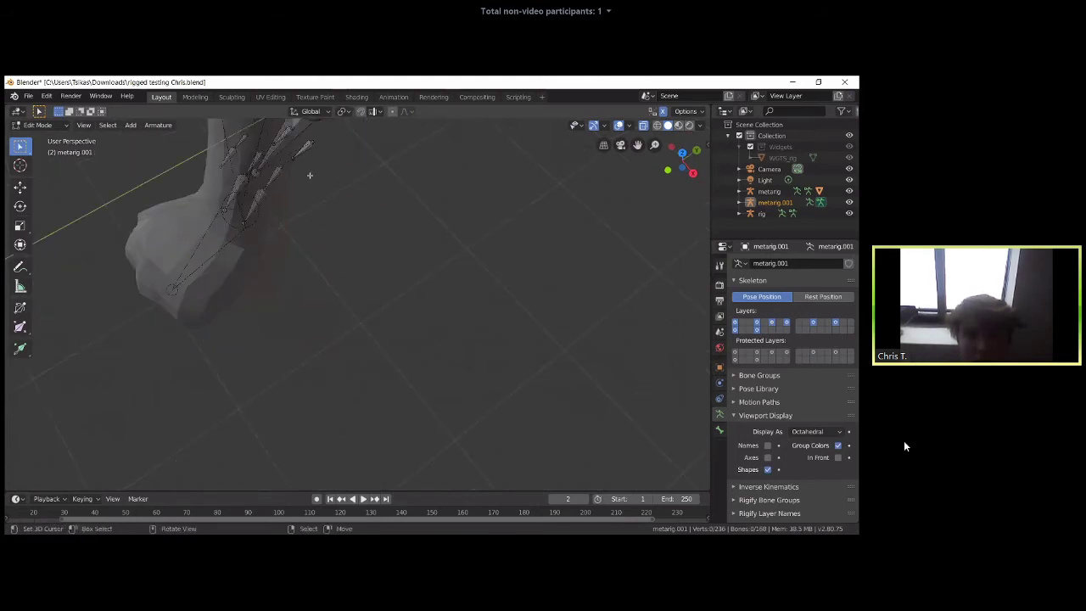
middle_click_drag(414, 403, 341, 258)
left_click(342, 262)
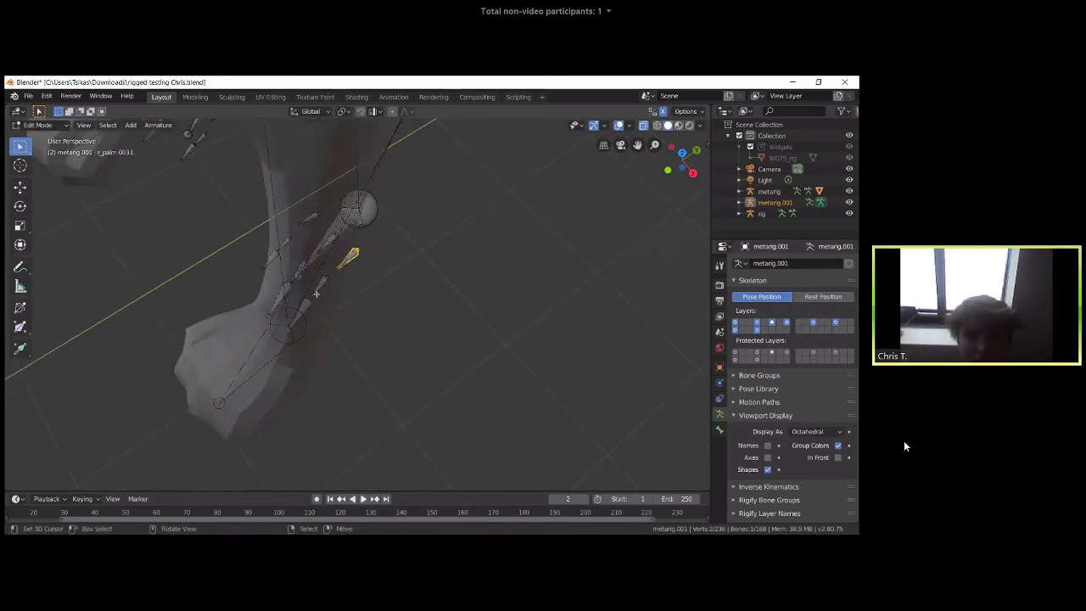
left_click(315, 293)
middle_click_drag(368, 424, 441, 373)
key("ctrl+KP_Add")
key("ctrl+KP_Add")
key("Delete")
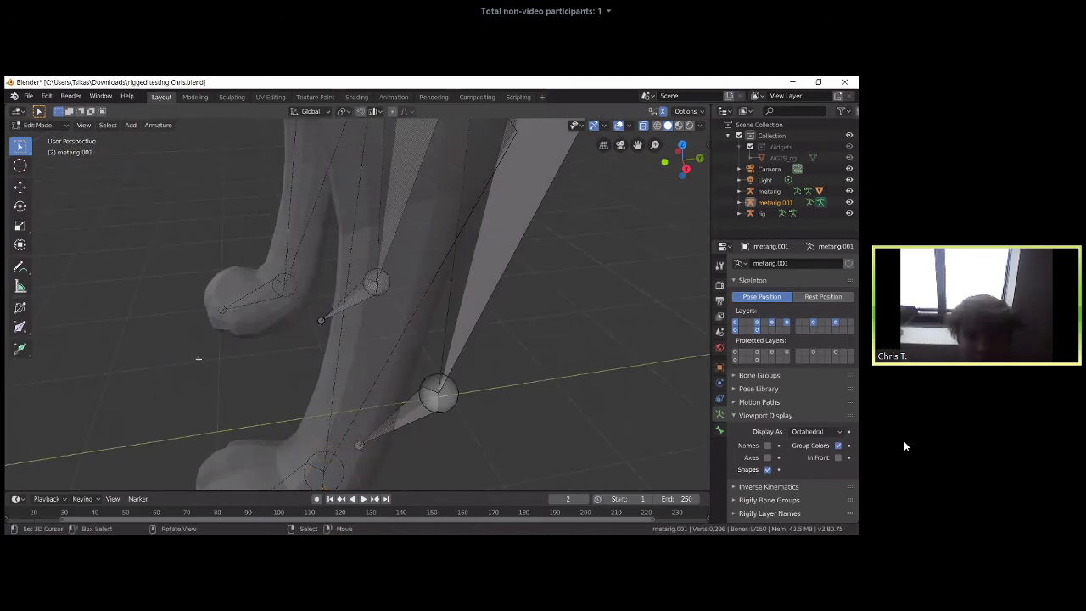
- Select the pinky toe bone f_pinky.002.L on the front paw, and clear the selection
middle_click_drag(198, 359, 523, 358)
scroll(572, 356, "down", 5)
scroll(322, 354, "up", 6)
scroll(328, 362, "up", 2)
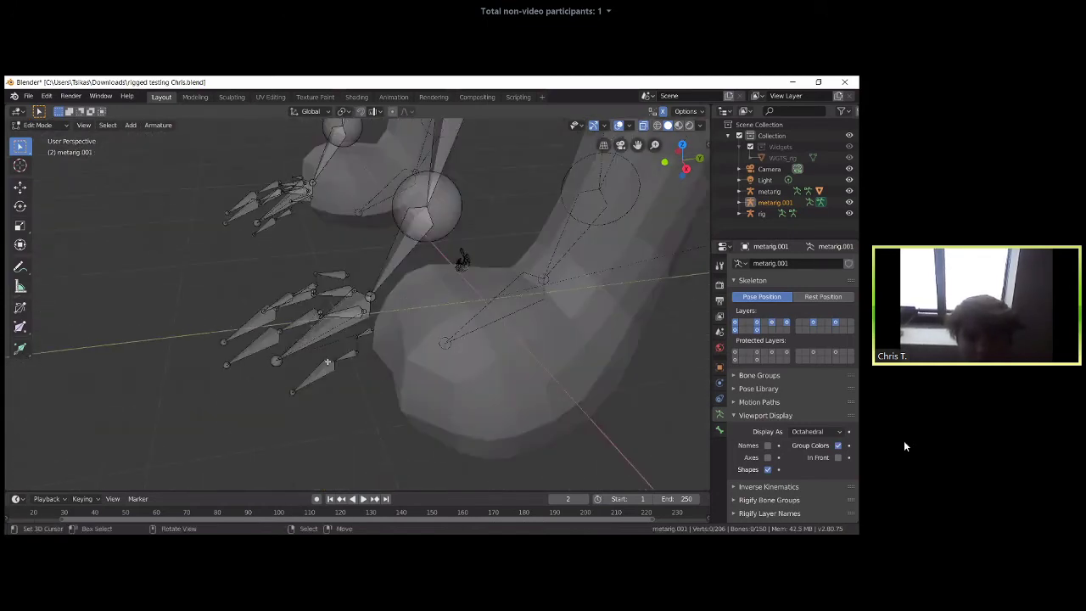
left_click(344, 360)
mouse_move(431, 354)
middle_mouse_down()
mouse_move(497, 359)
mouse_move(441, 348)
middle_mouse_up()
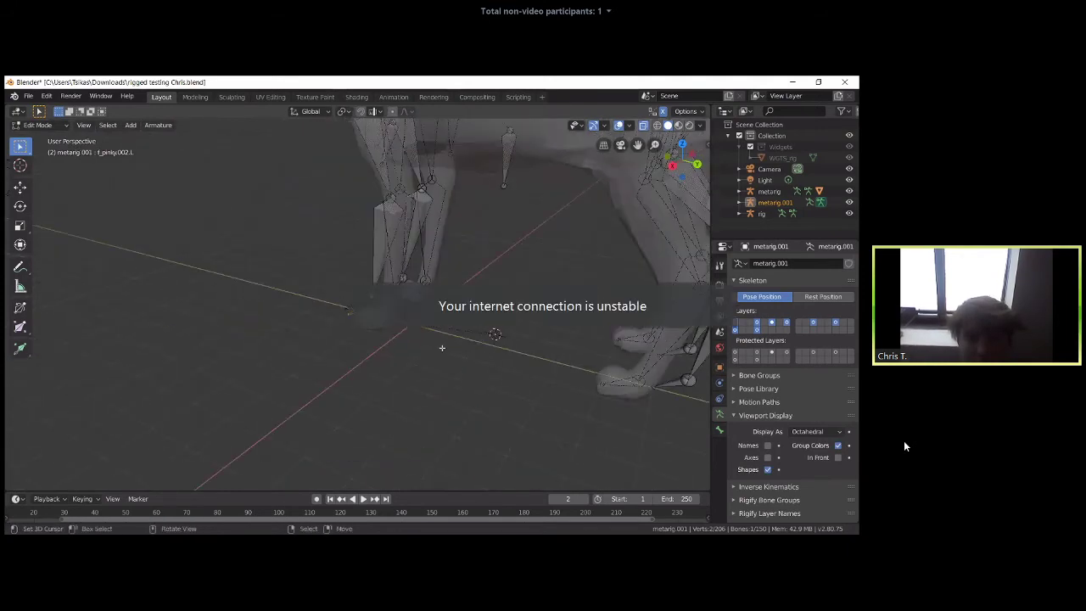
key("alt+a")
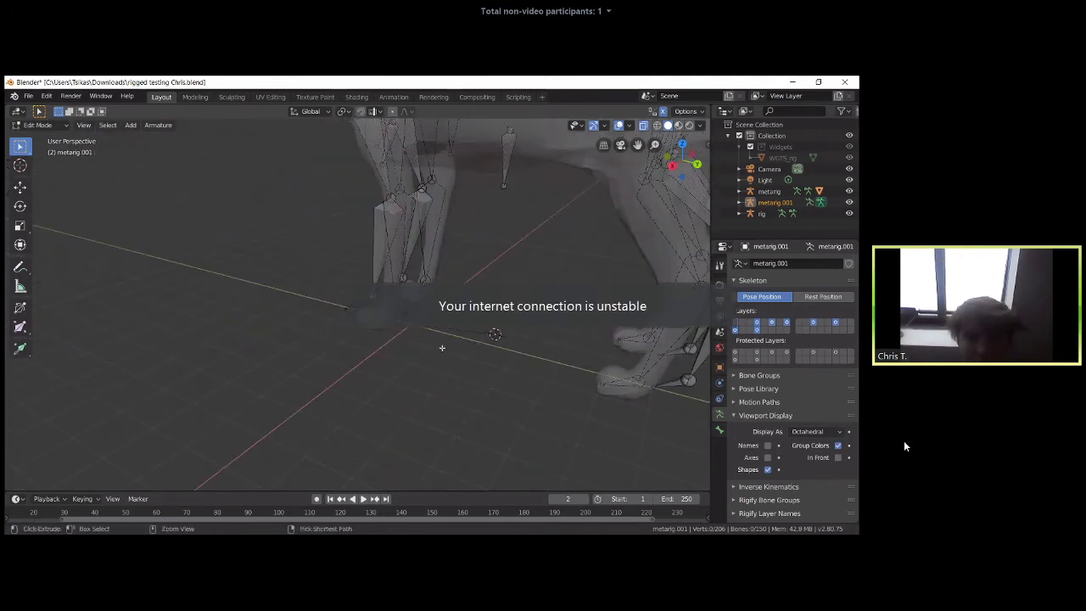
- Undo the toe bone deletions on metarig.001
key("ctrl+z")
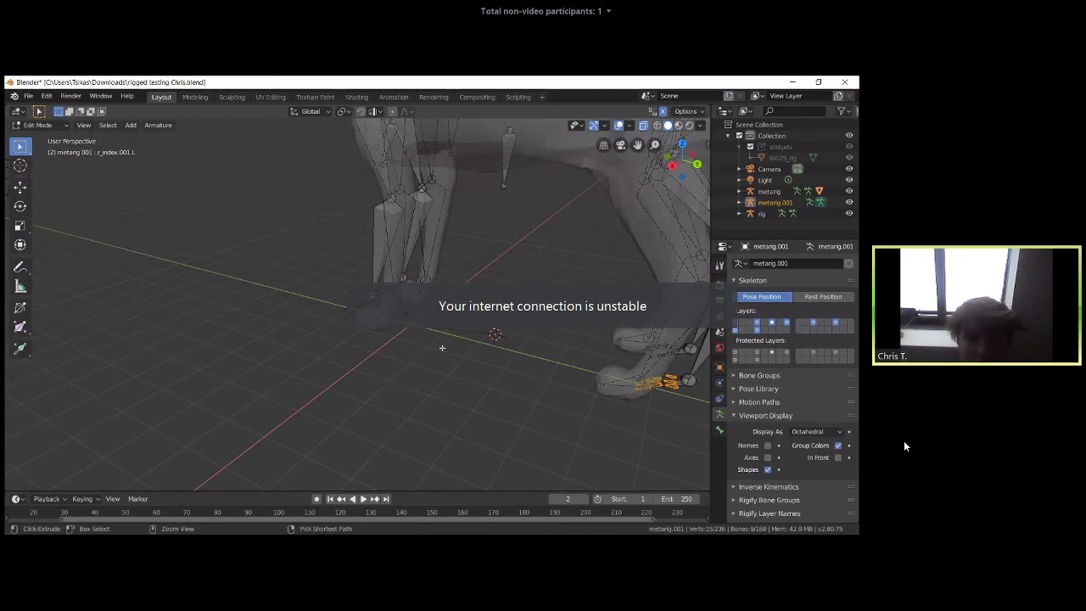
key("ctrl+z")
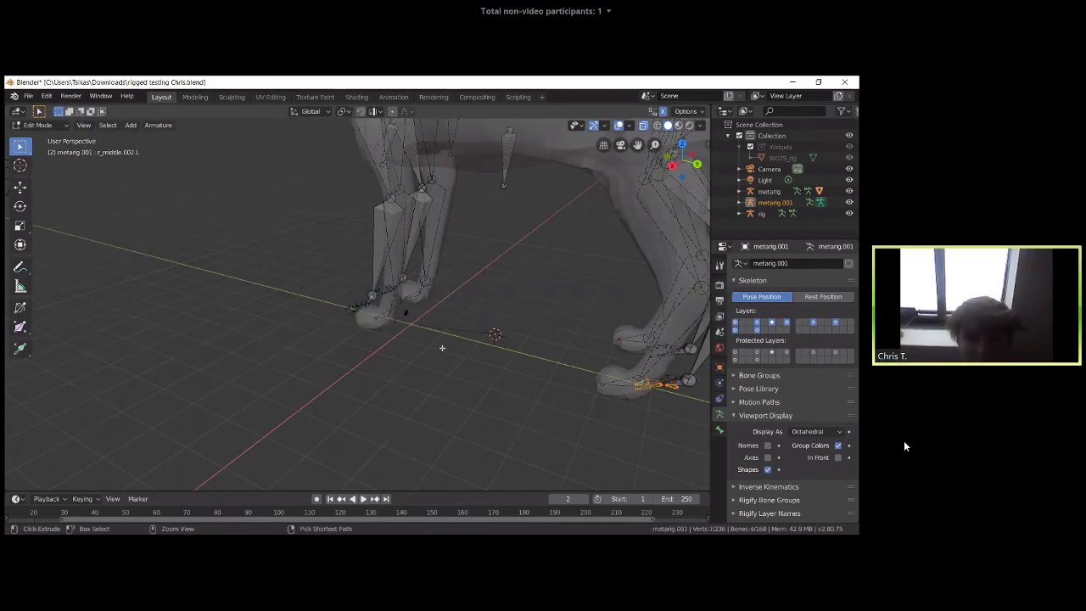
key("ctrl+z")
key("ctrl+z")
key("ctrl+z")
key("ctrl+z")
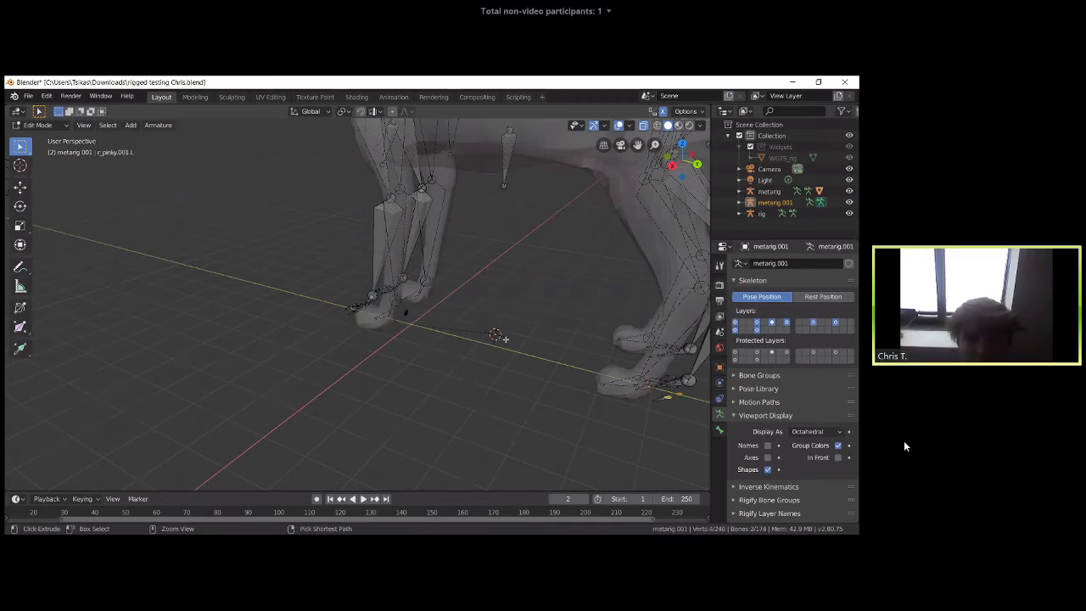
- In the right view, move the front paws' foot and toe bones about 0.77 m along Y into the cat's paw mesh
middle_click_drag(235, 313, 192, 298)
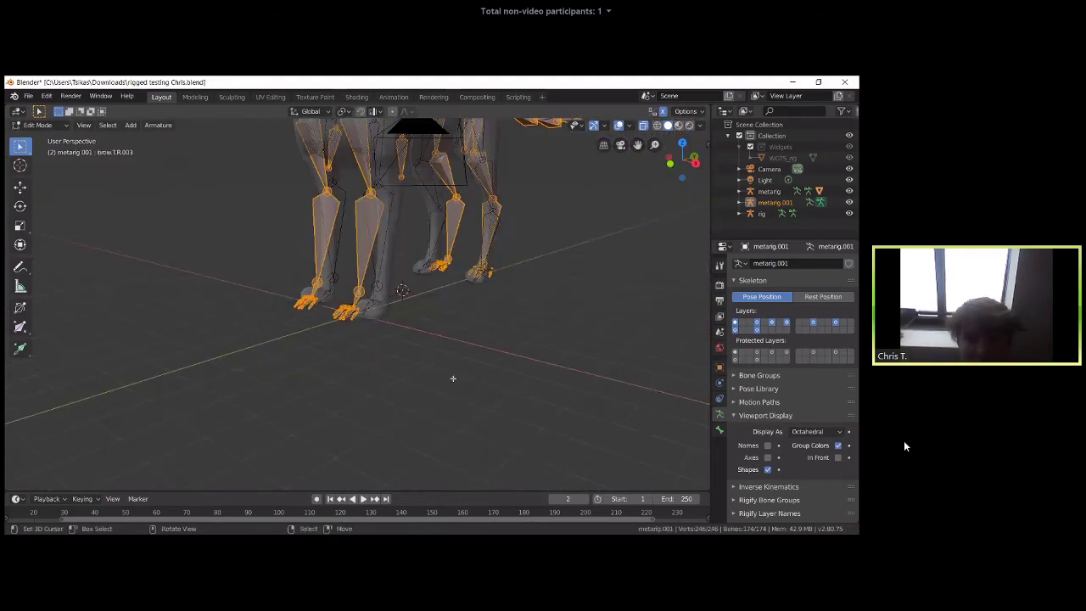
middle_click_drag(452, 378, 592, 367)
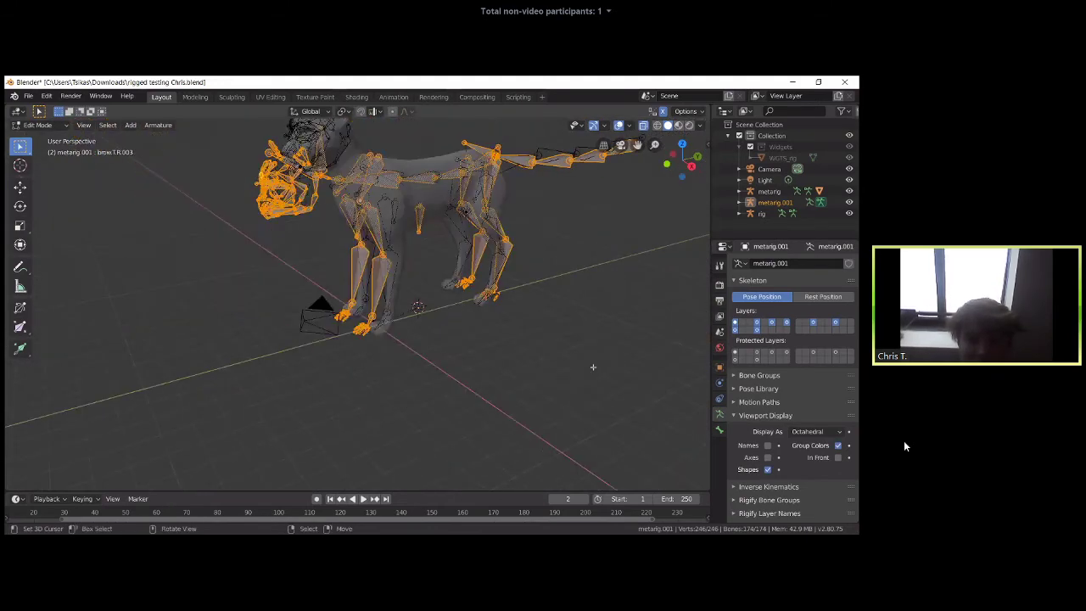
key("KP_3")
left_click_drag(375, 351, 497, 485)
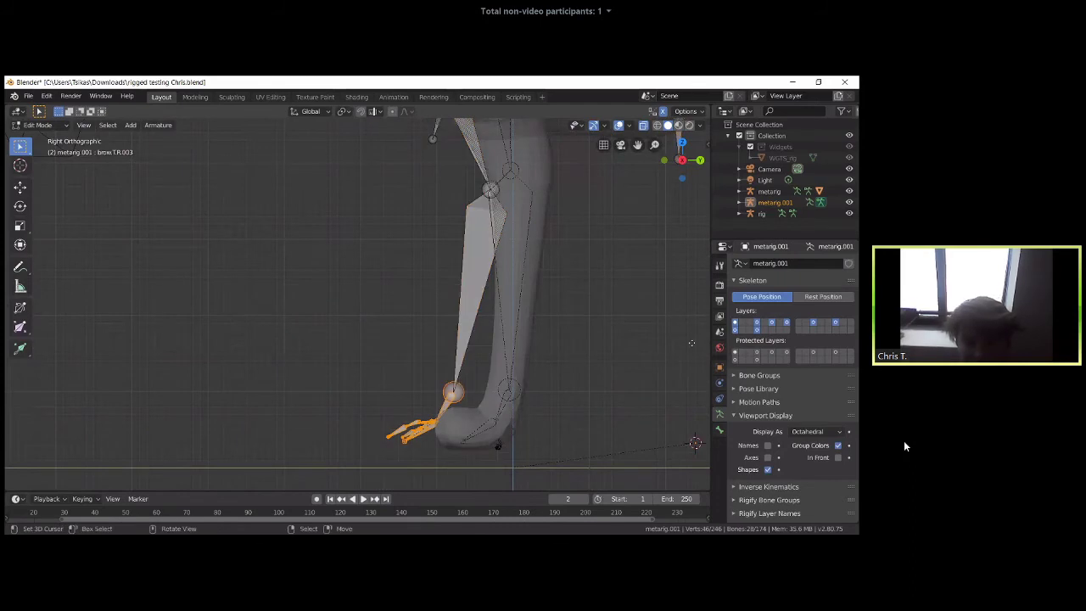
key("g")
key("y")
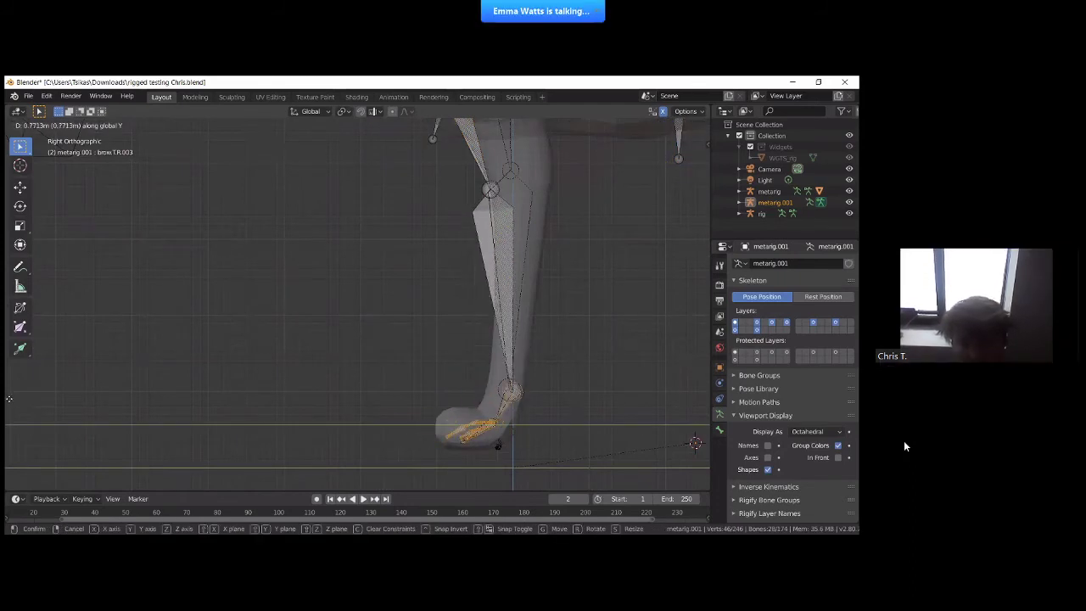
left_click(120, 475)
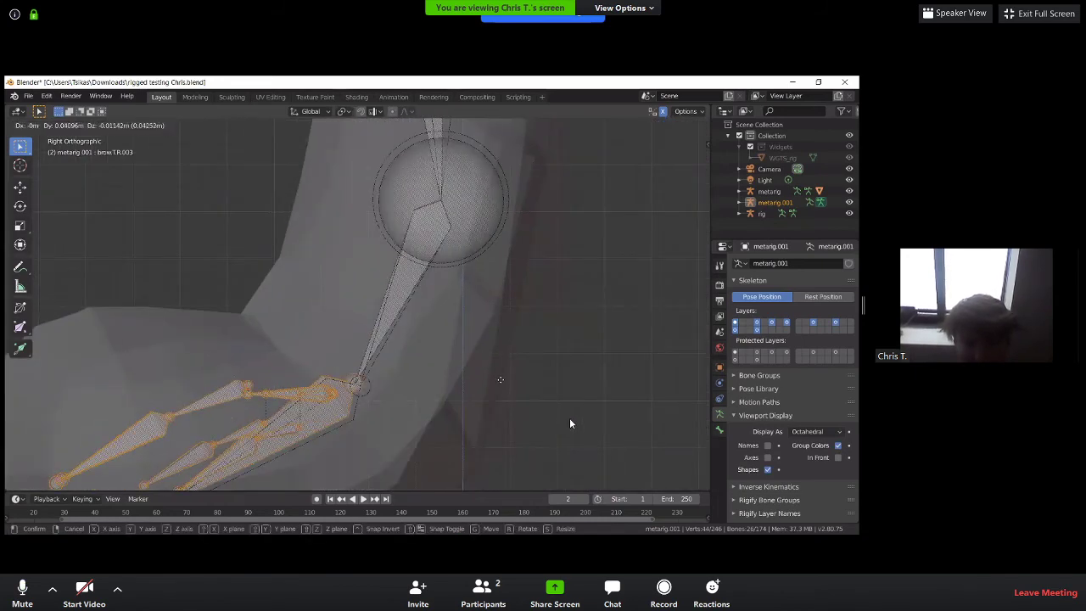
- View the meeting's participants list and close it
left_click(482, 592)
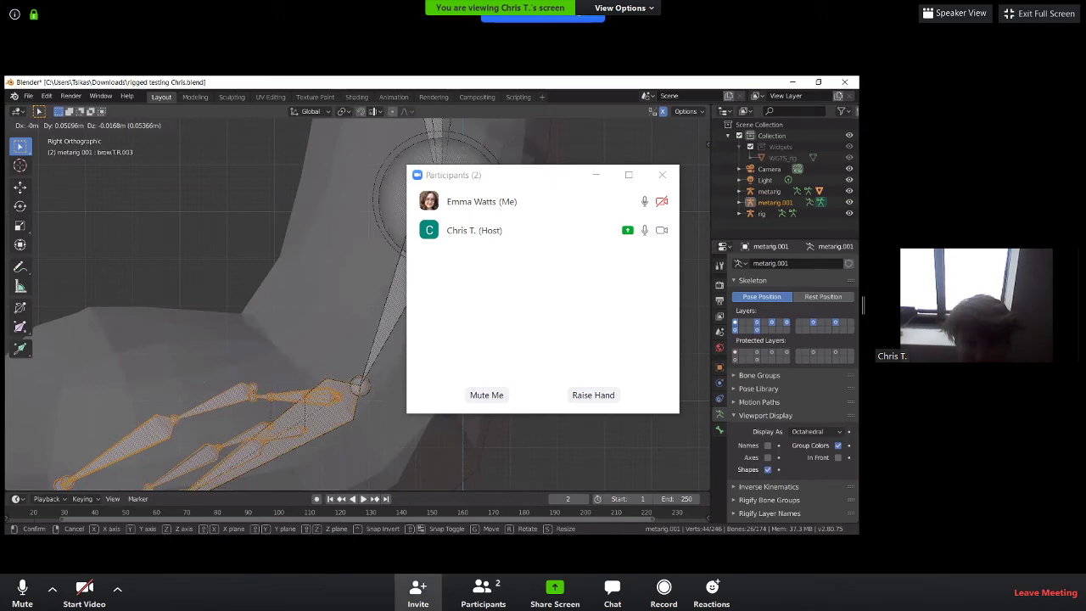
left_click(662, 175)
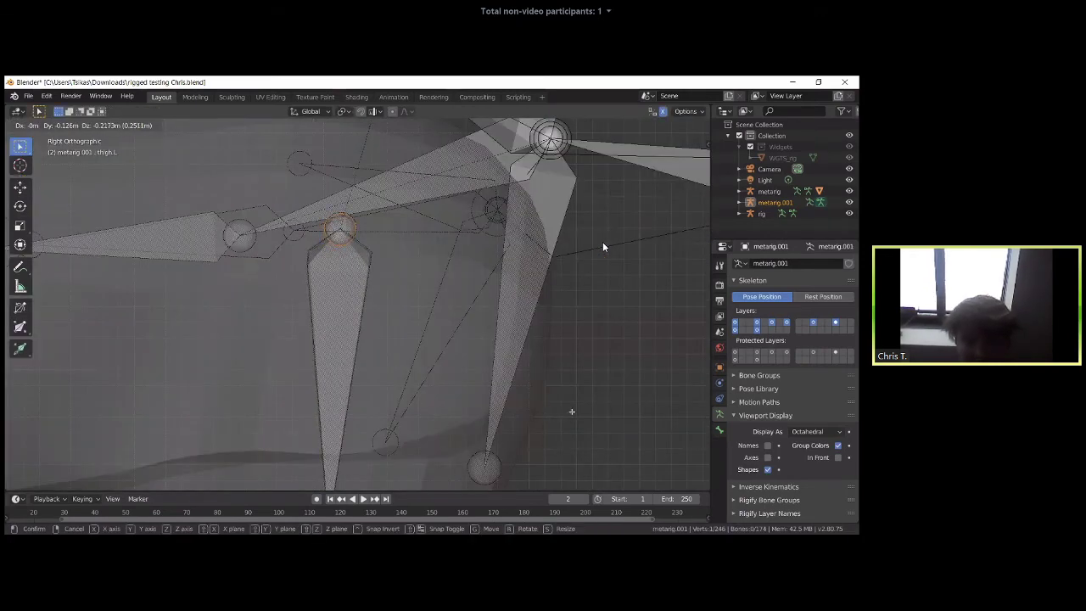
- Move the upper joint of the thigh.L bone about -0.13 m in Y and -0.22 m in Z
left_click(603, 247)
middle_click_drag(603, 247, 603, 247)
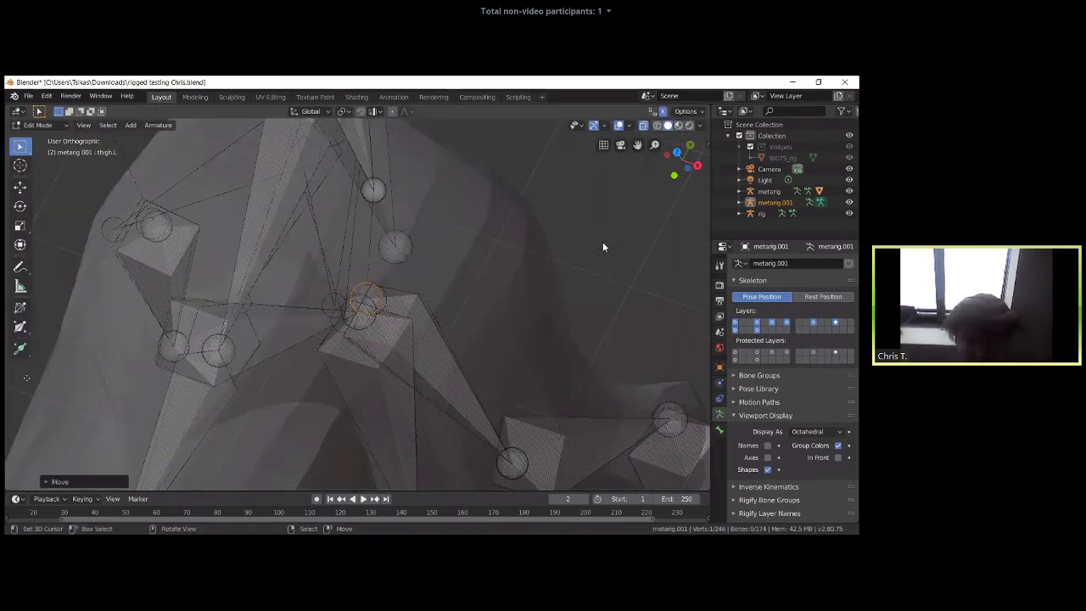
key("KP_7")
key("g")
key("x")
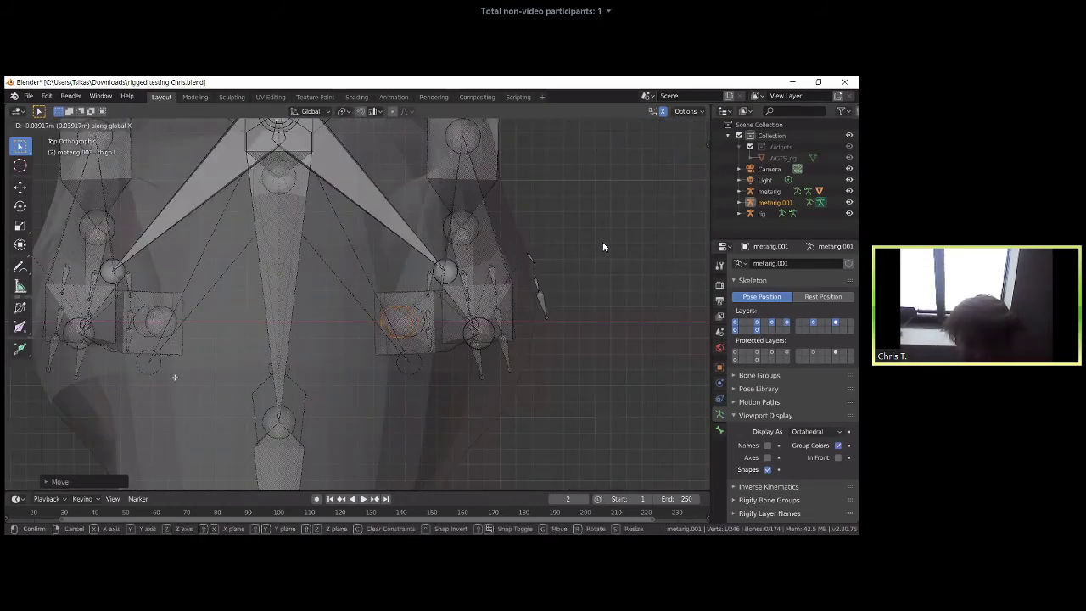
right_click(603, 247)
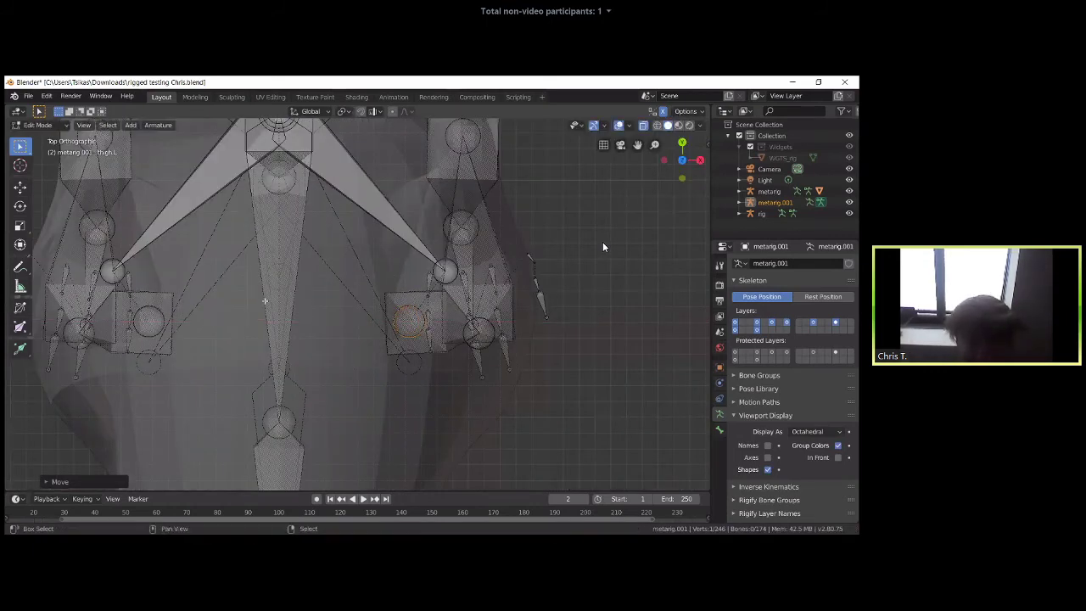
- Select the four hip bones, including pelvis.C, and move them onto the other armature's tail-base joint in the right view
scroll(603, 247, "down", 1)
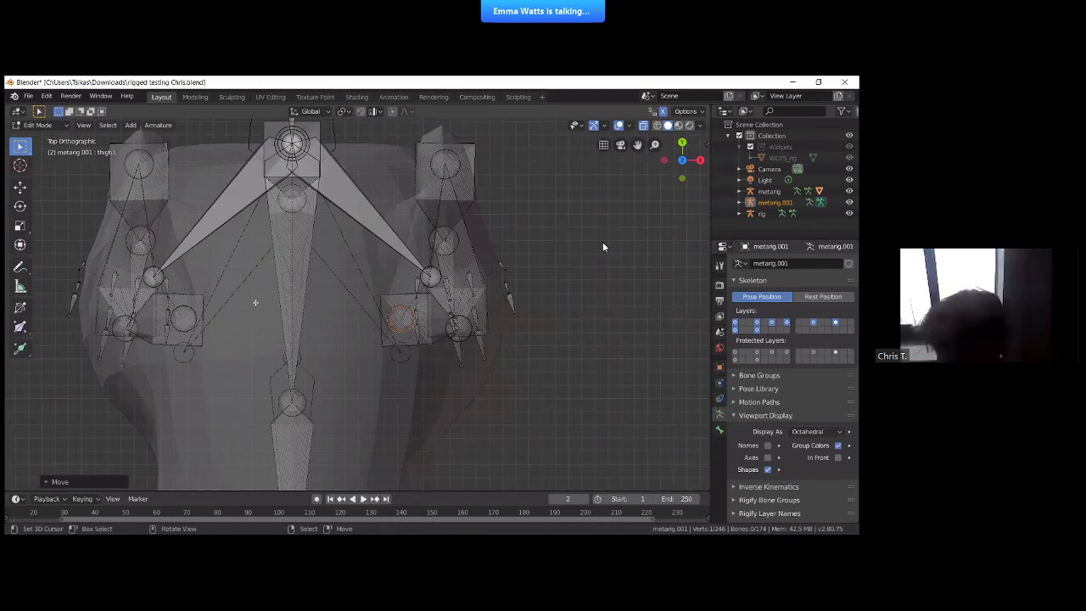
scroll(603, 247, "down", 2)
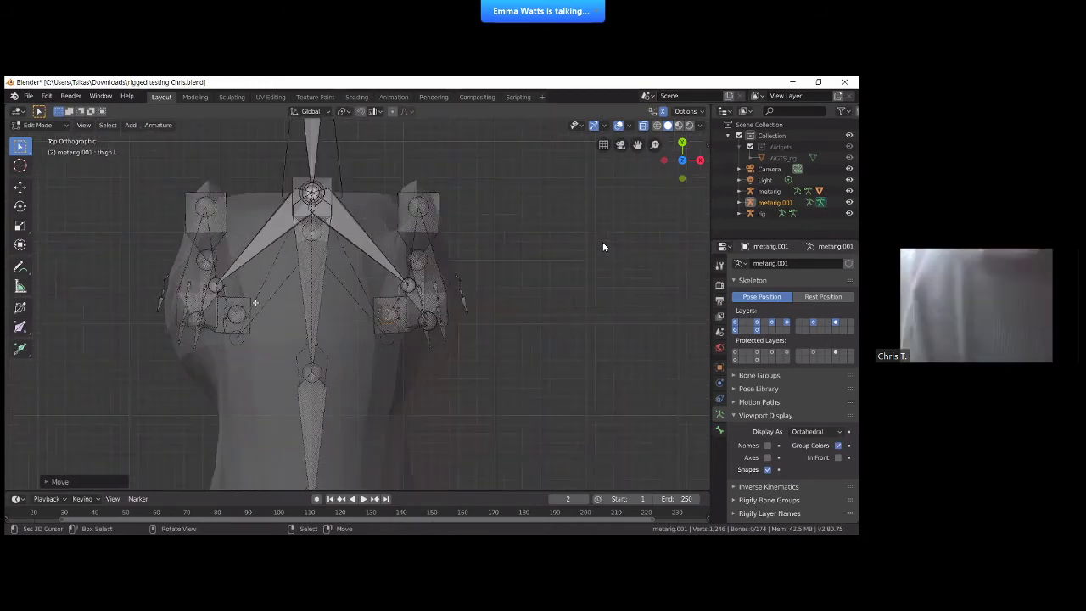
middle_click_drag(603, 247, 603, 247)
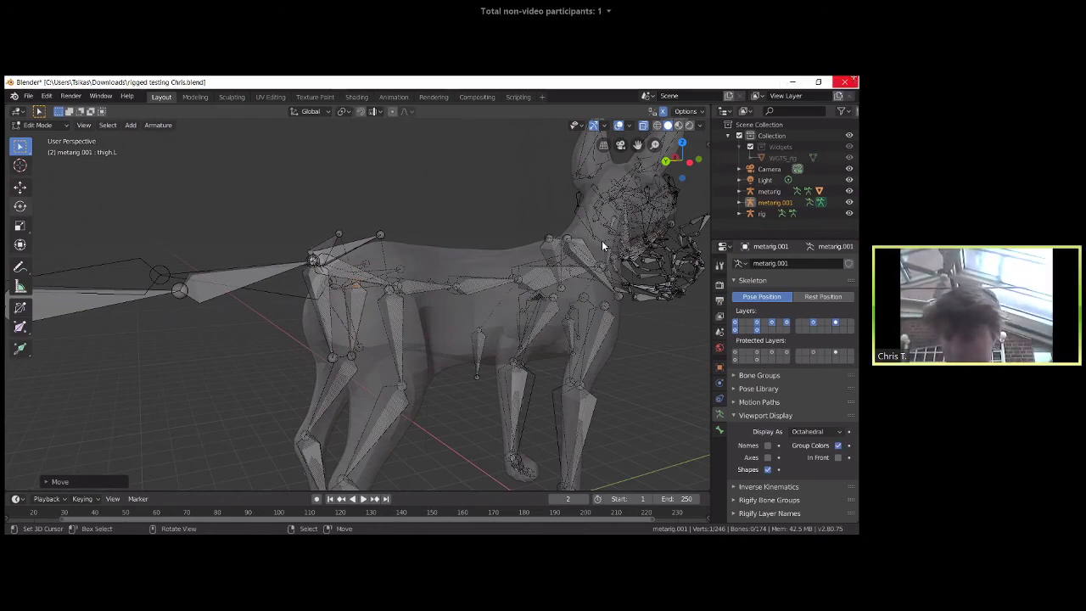
middle_click_drag(576, 385, 322, 260)
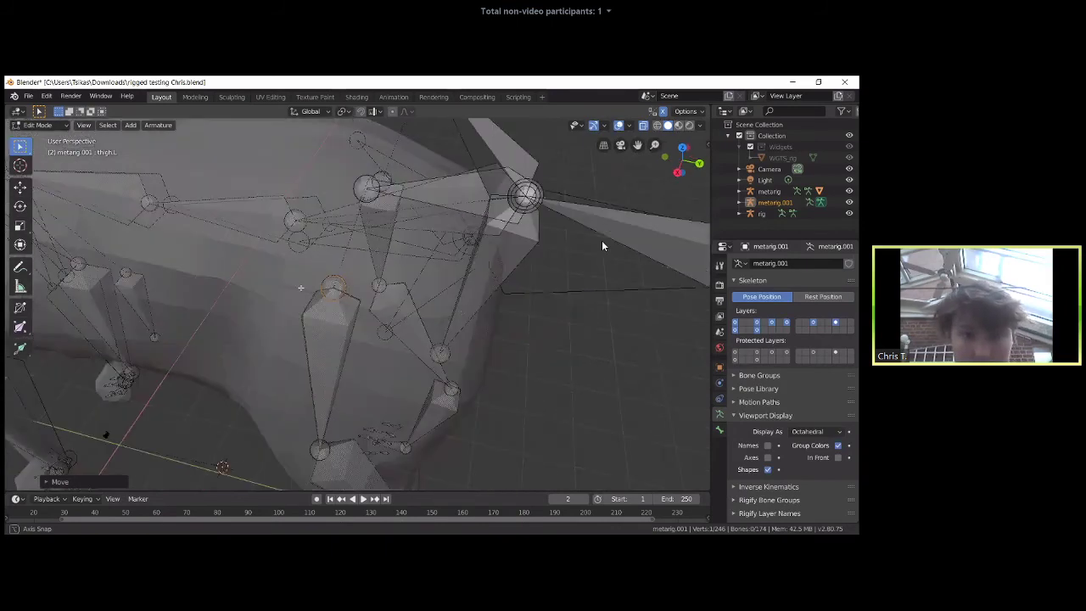
middle_click_drag(602, 246, 602, 246)
left_click(263, 272, "shift")
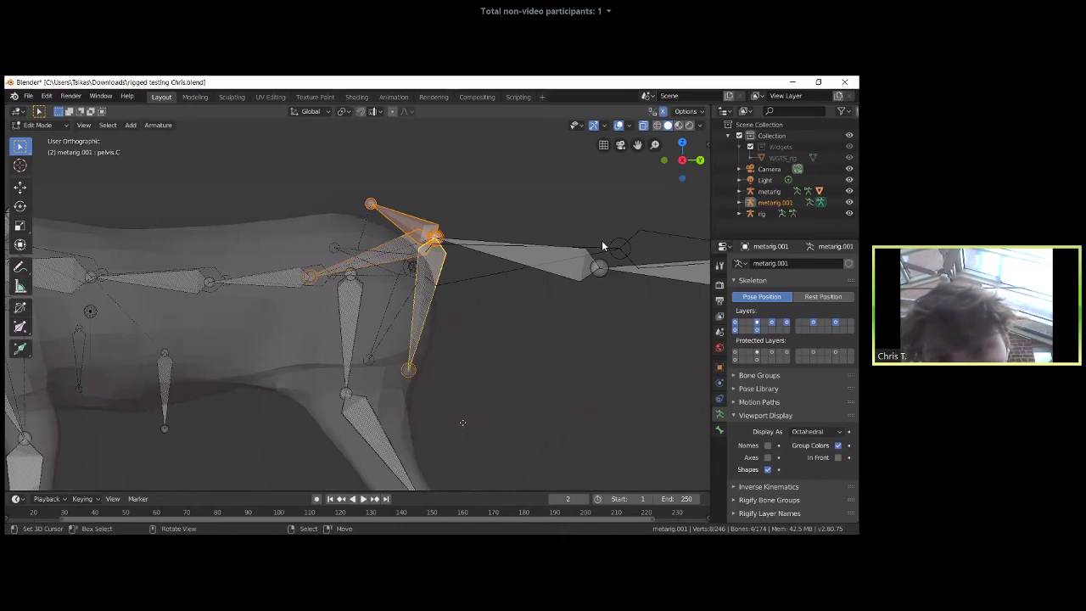
key("KP_3")
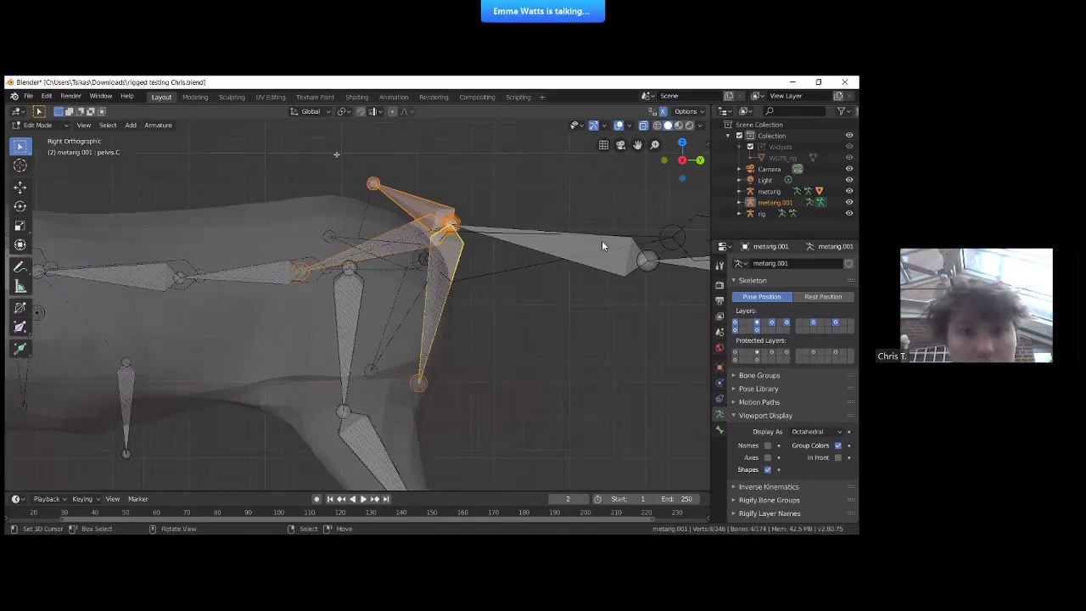
scroll(602, 246, "up", 2)
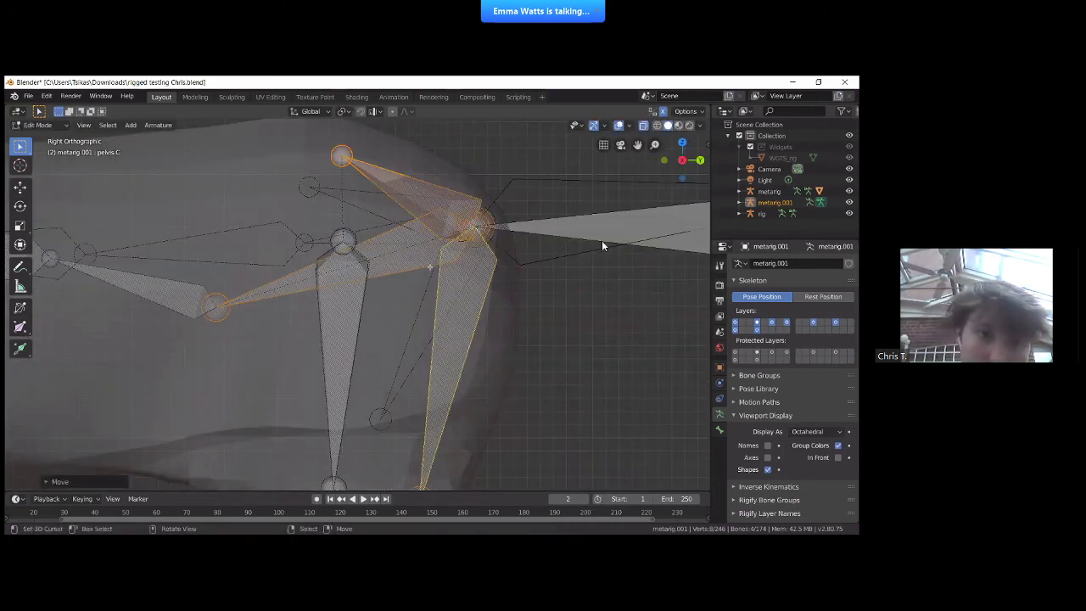
- Align the upper pelvis tip with the other armature's joint, and move the spine joint about 0.67 m in Y and 0.52 m in Z
left_click(341, 156)
left_click_drag(341, 156, 310, 187)
left_click(215, 307)
key("g")
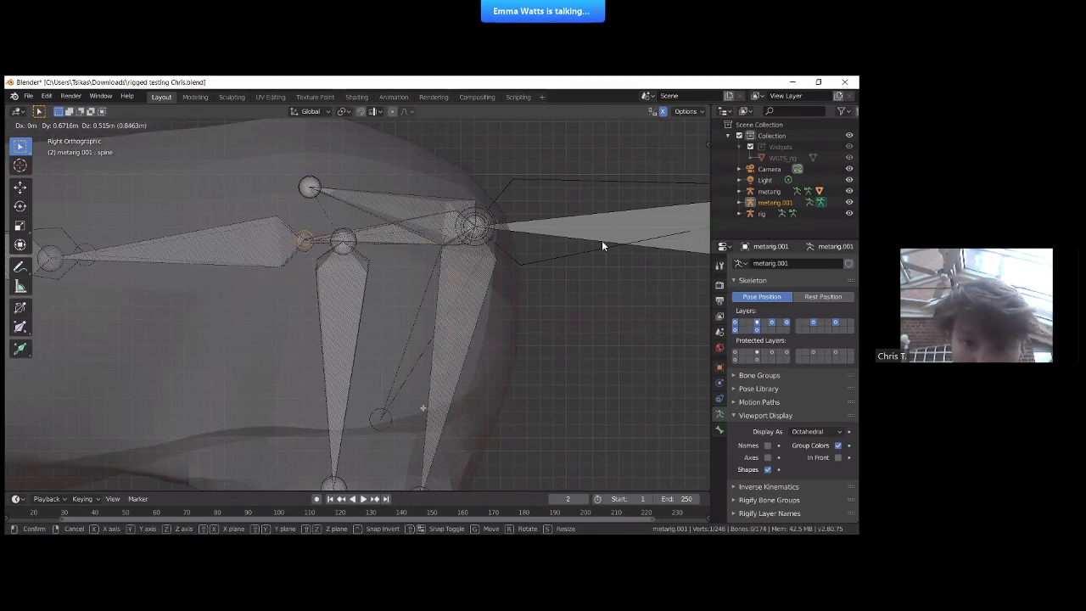
left_click(602, 246)
scroll(602, 246, "down", 2)
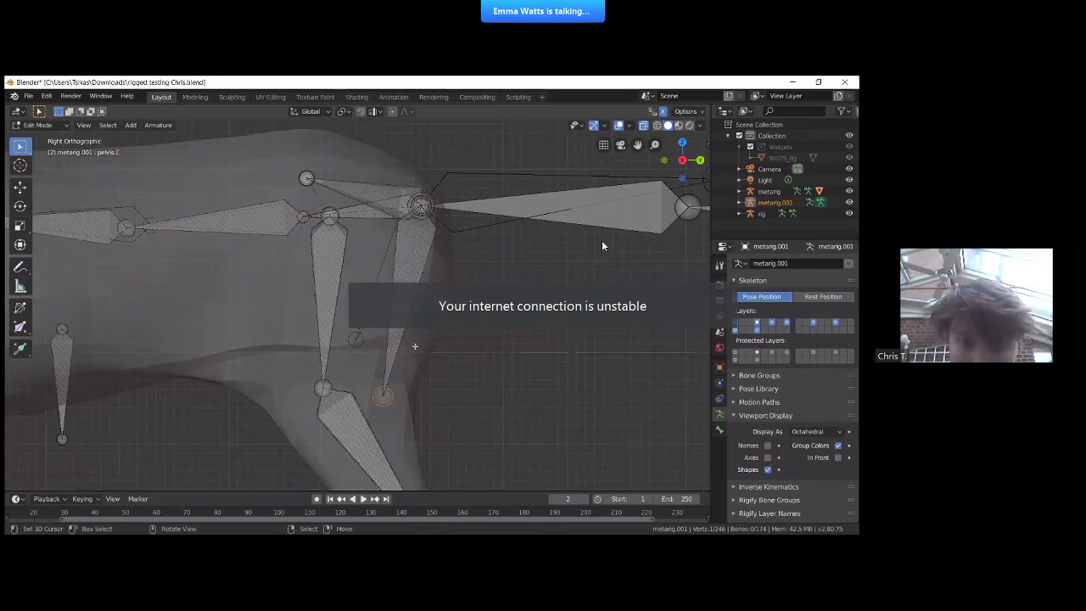
- Switch metarig.001 to Pose Mode and test-rotate the tail.001 bone
middle_click_drag(602, 246, 600, 243)
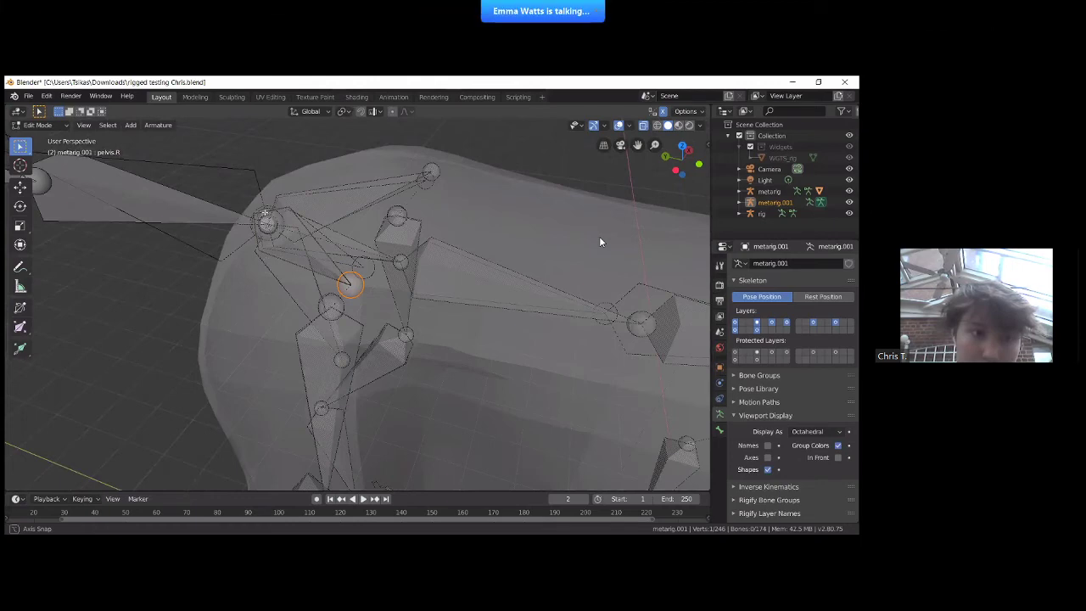
middle_click_drag(599, 243, 600, 243)
key("ctrl+Tab")
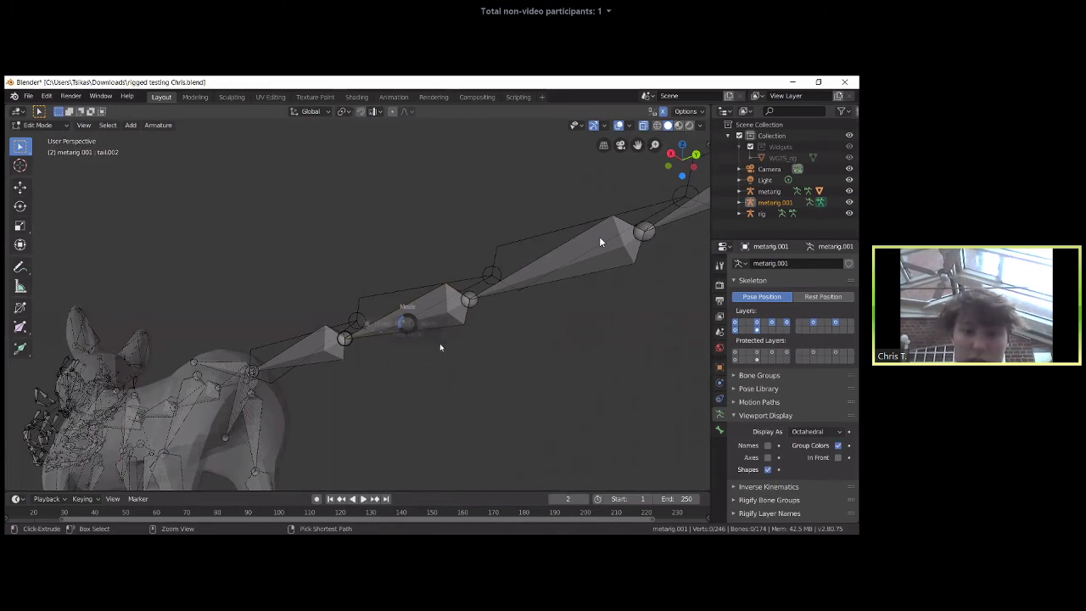
key("Tab")
middle_click_drag(441, 344, 329, 319)
key("ctrl+Tab")
left_click(326, 317)
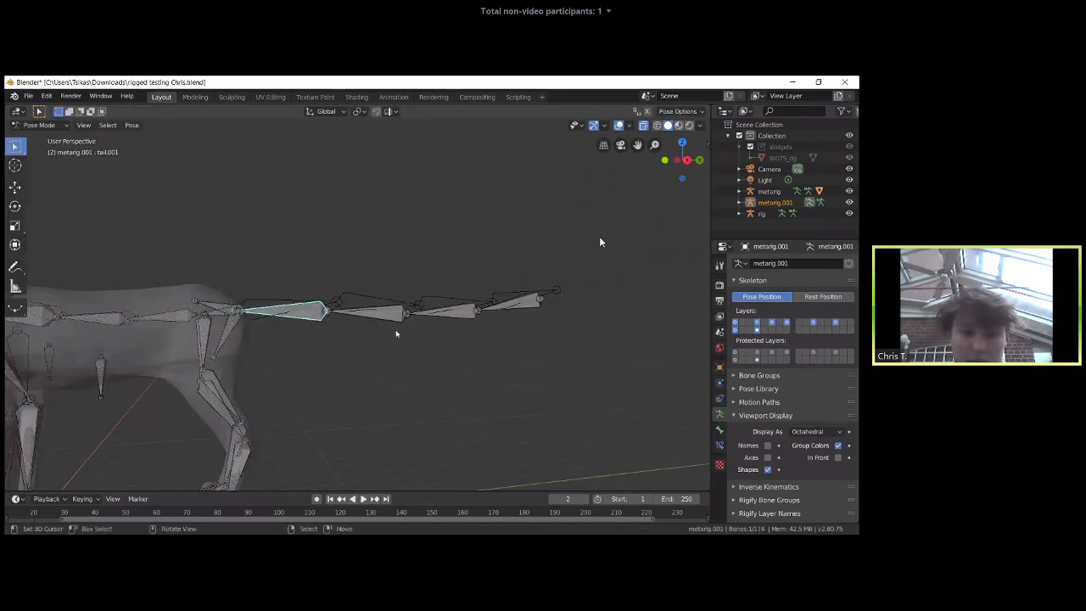
key("r")
right_click(438, 311)
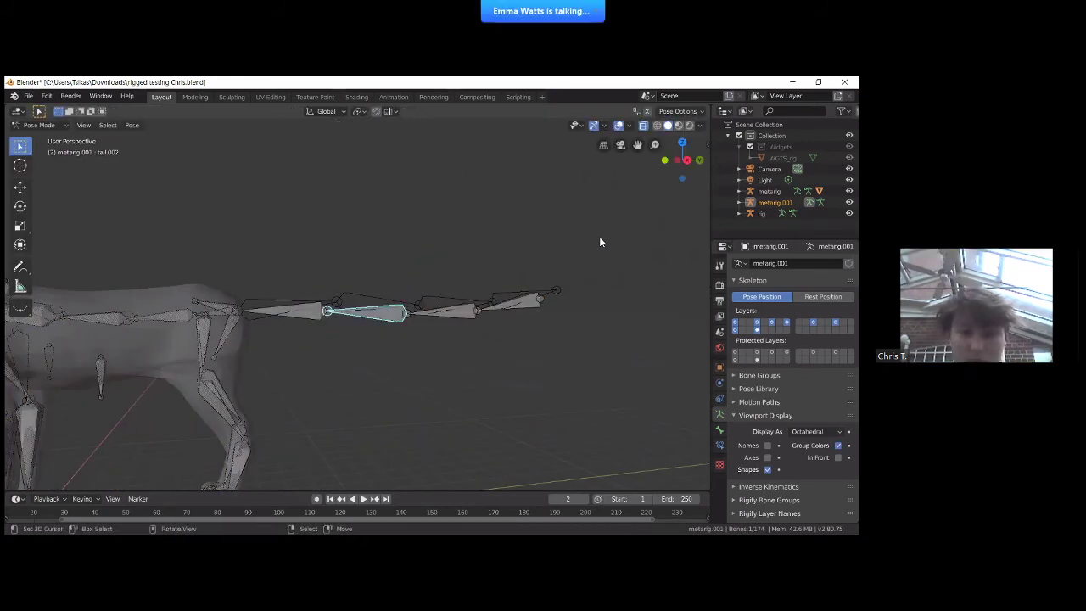
- Check the outer tail bones by selecting them in turn, and test the rotation of tail.001 again
left_click(441, 311)
left_click(509, 302)
middle_click_drag(508, 302, 293, 276)
left_click(288, 299)
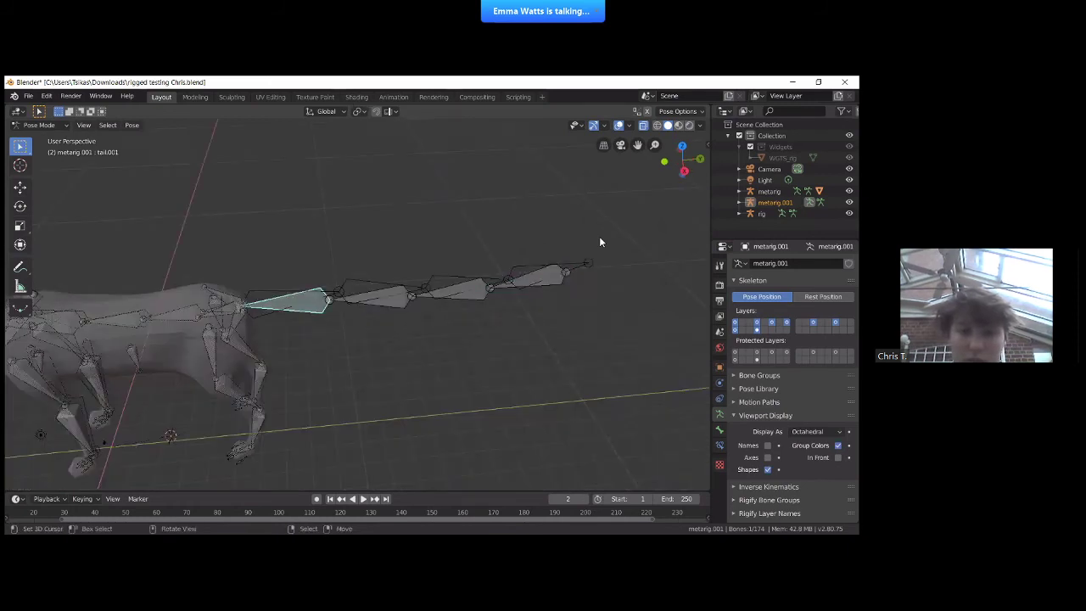
key("r")
right_click(376, 309)
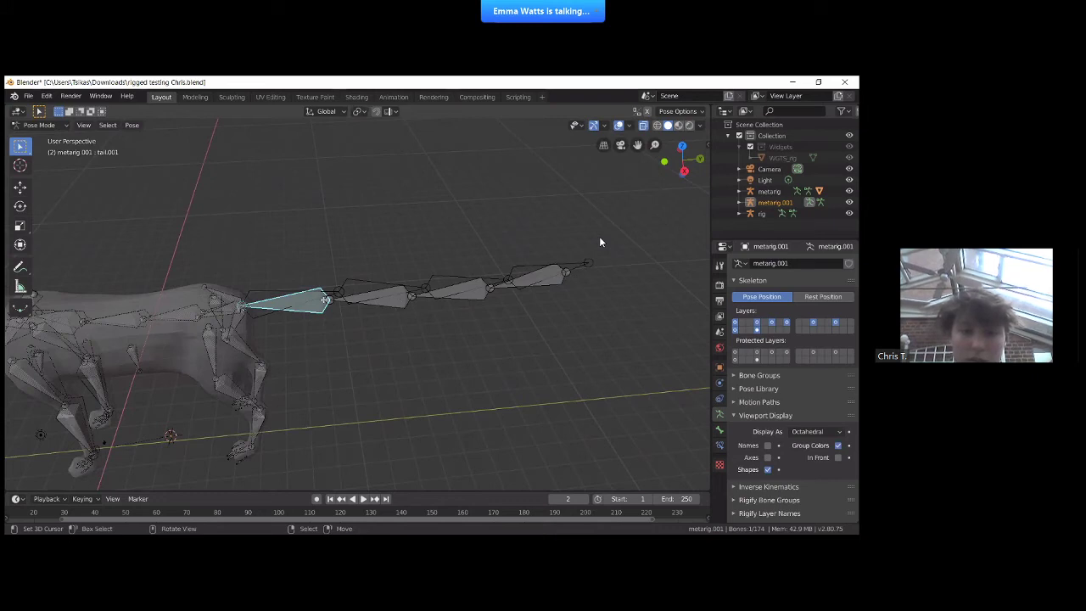
- Try to rotate the tail.001 bone of metarig.001 in Edit Mode
key("r")
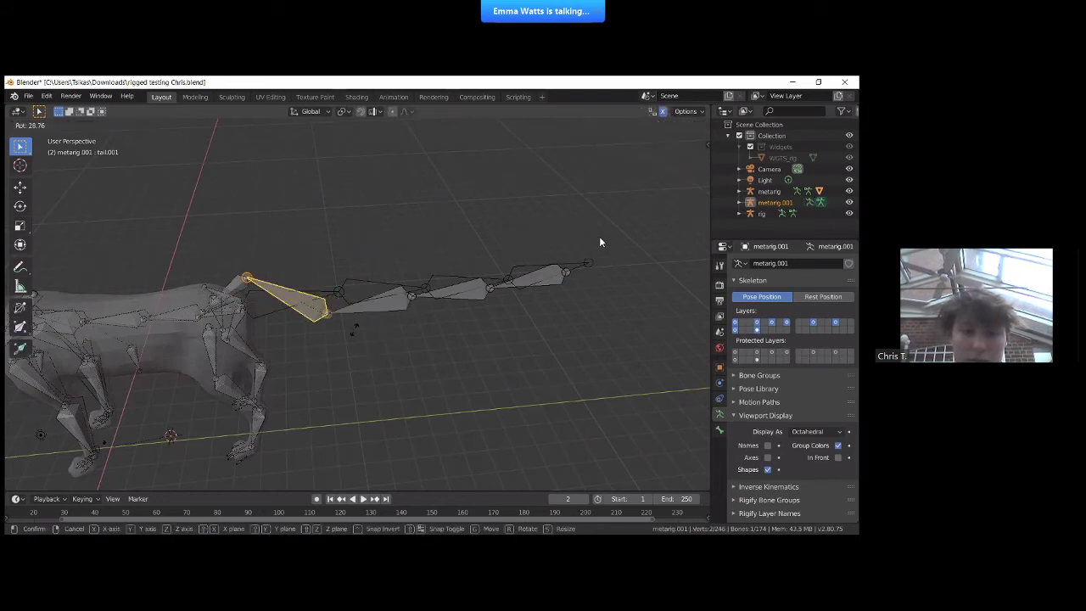
left_click(354, 329)
middle_click_drag(354, 329, 594, 356)
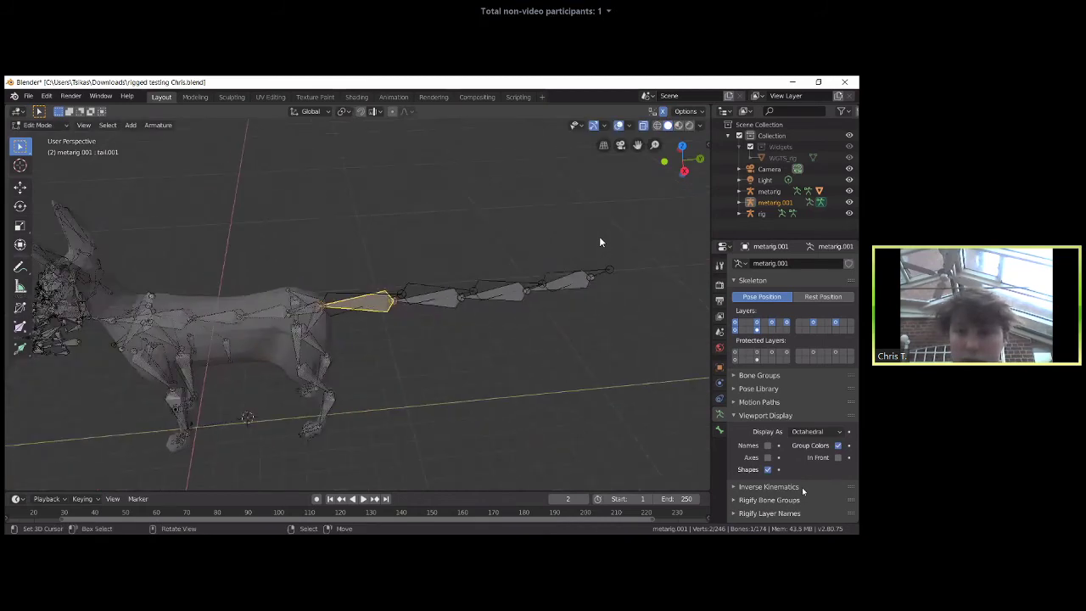
scroll(793, 399, "down", 5)
scroll(787, 381, "up", 5)
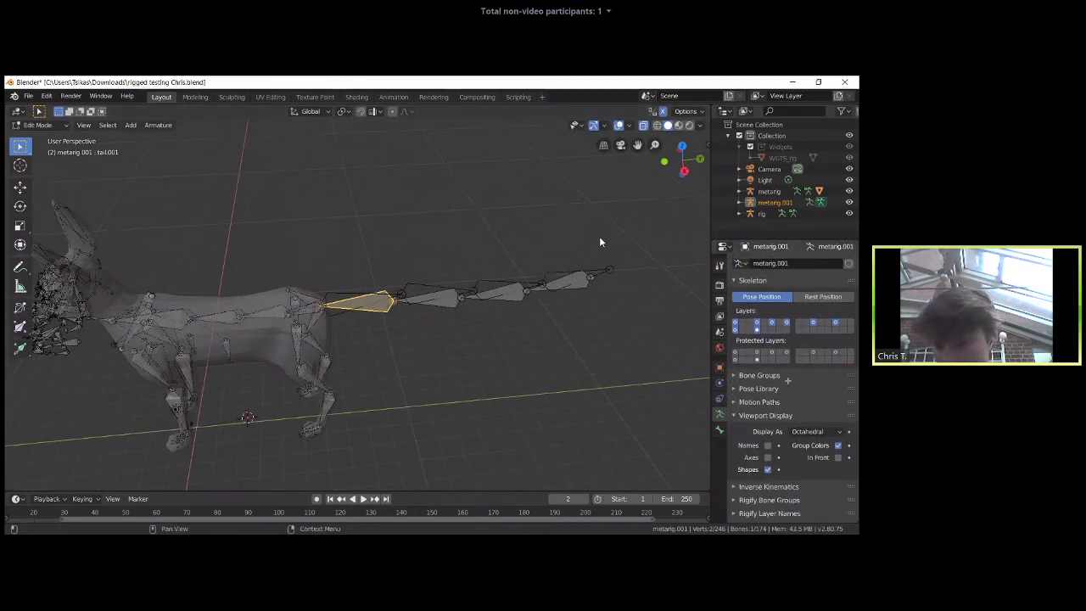
scroll(311, 400, "up", 4)
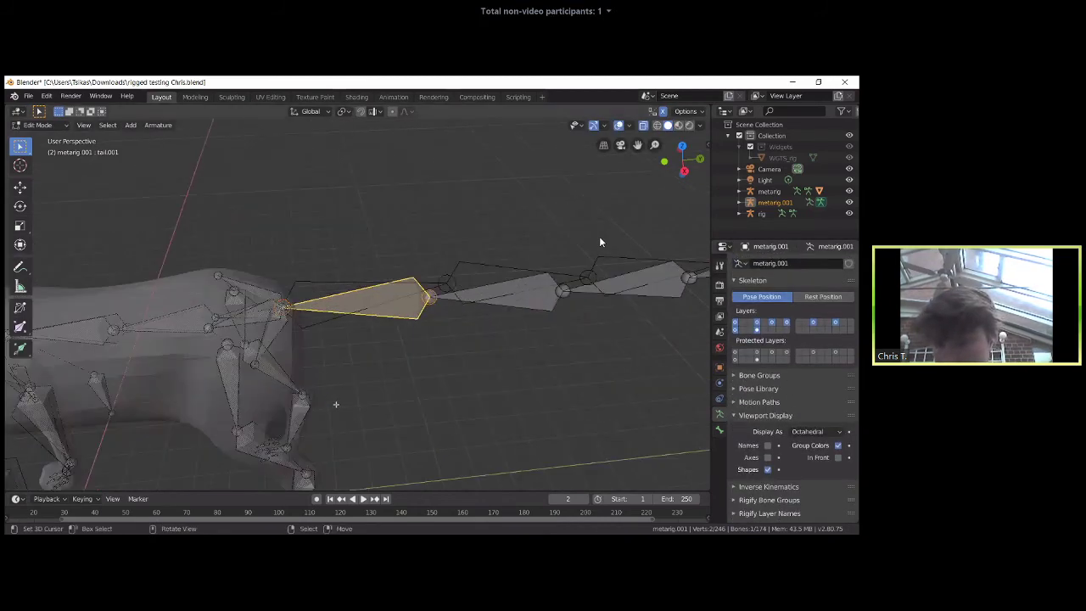
- Delete the four tail bones of metarig.001 in Edit Mode
middle_click_drag(312, 400, 345, 321)
left_click_drag(132, 293, 368, 321)
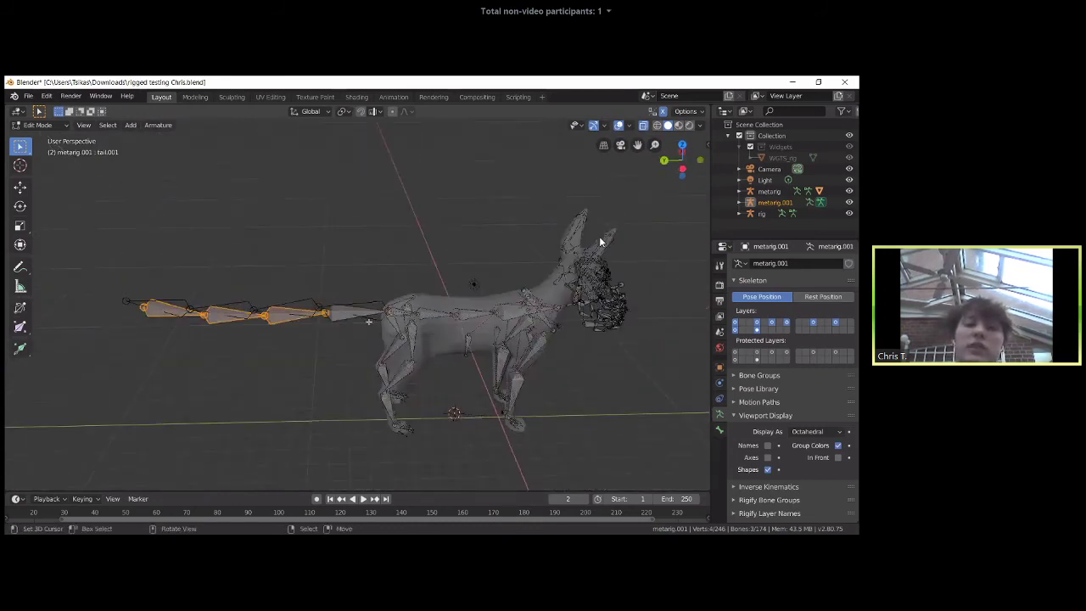
key("Delete")
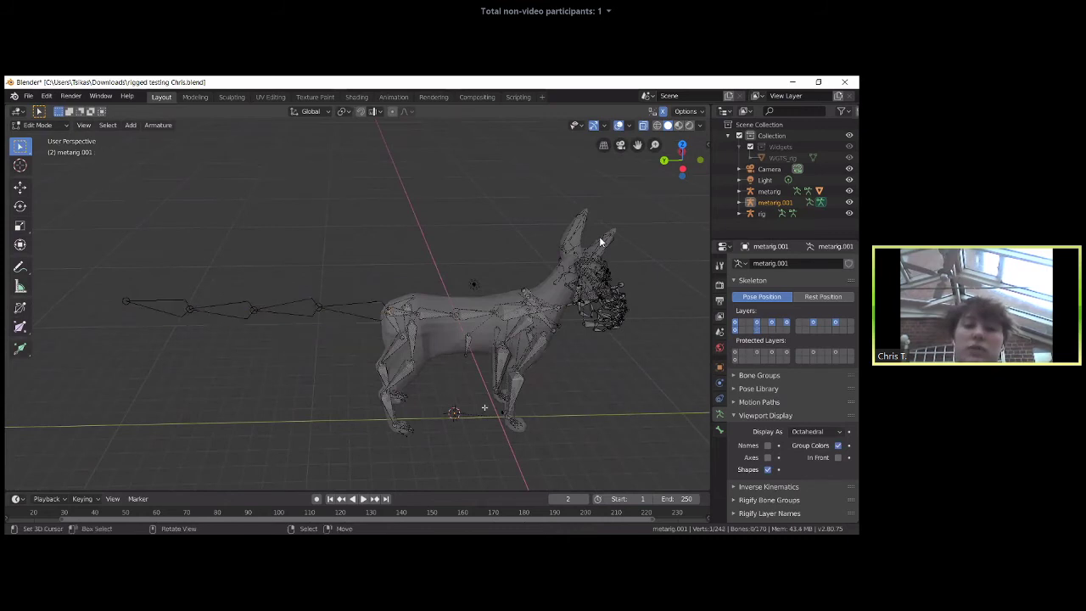
- Examine the pelvis joints at the tail base, and try to move the tail.001 bone of the metarig armature
scroll(600, 242, "up", 5)
middle_click_drag(599, 241, 600, 241)
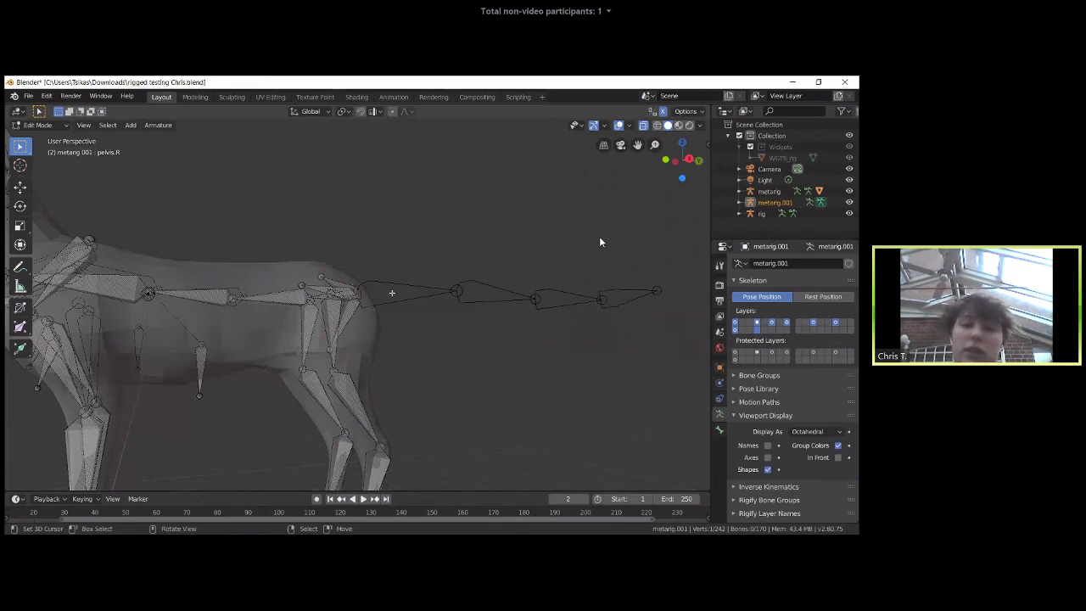
middle_click_drag(600, 241, 599, 242)
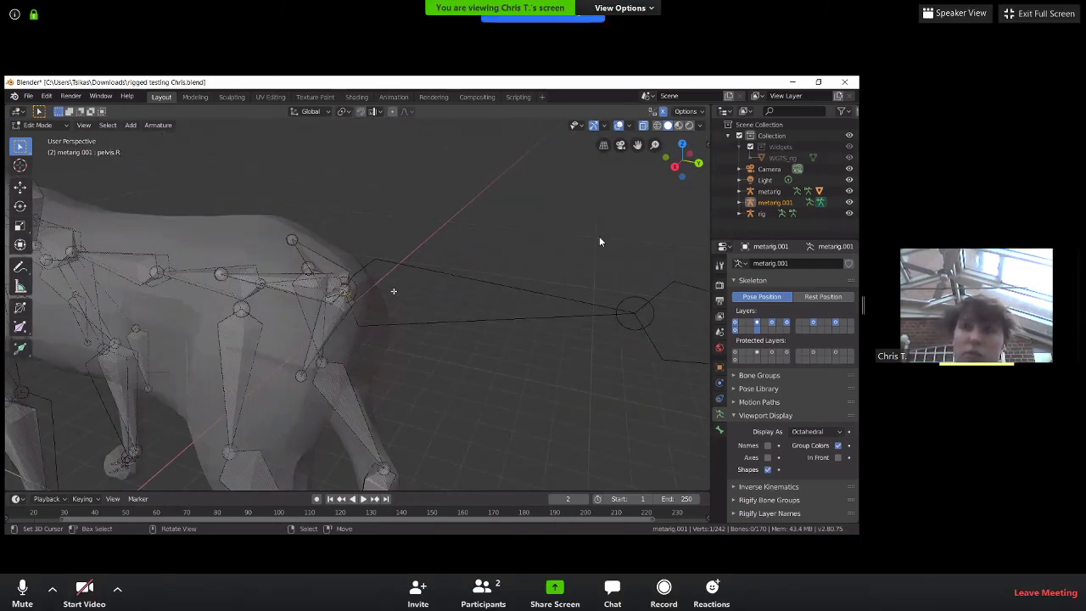
middle_click_drag(599, 242, 598, 241)
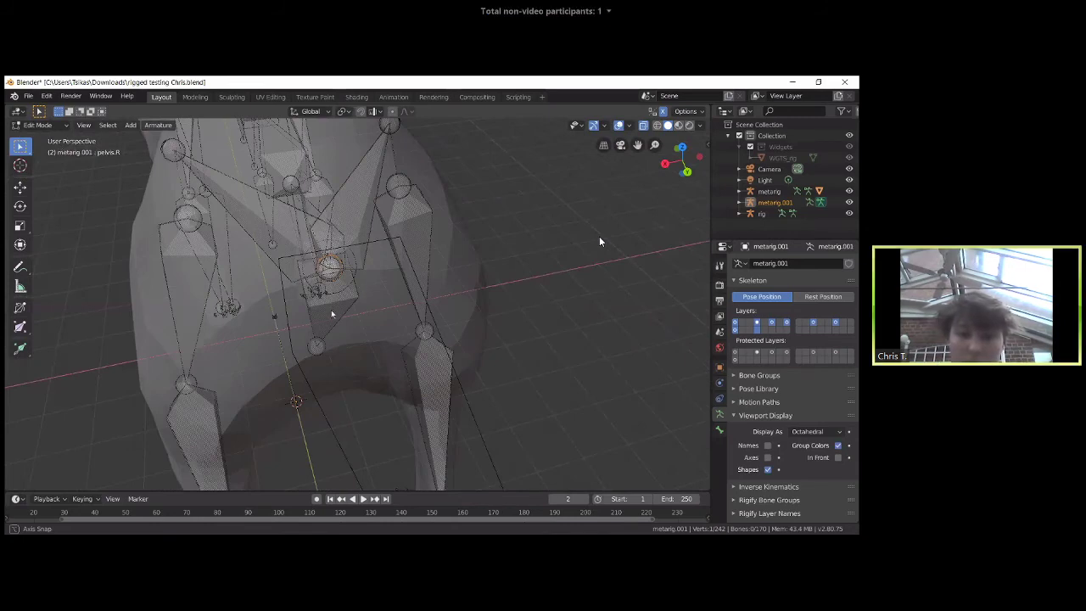
middle_click_drag(599, 242, 599, 236)
key("ctrl+z")
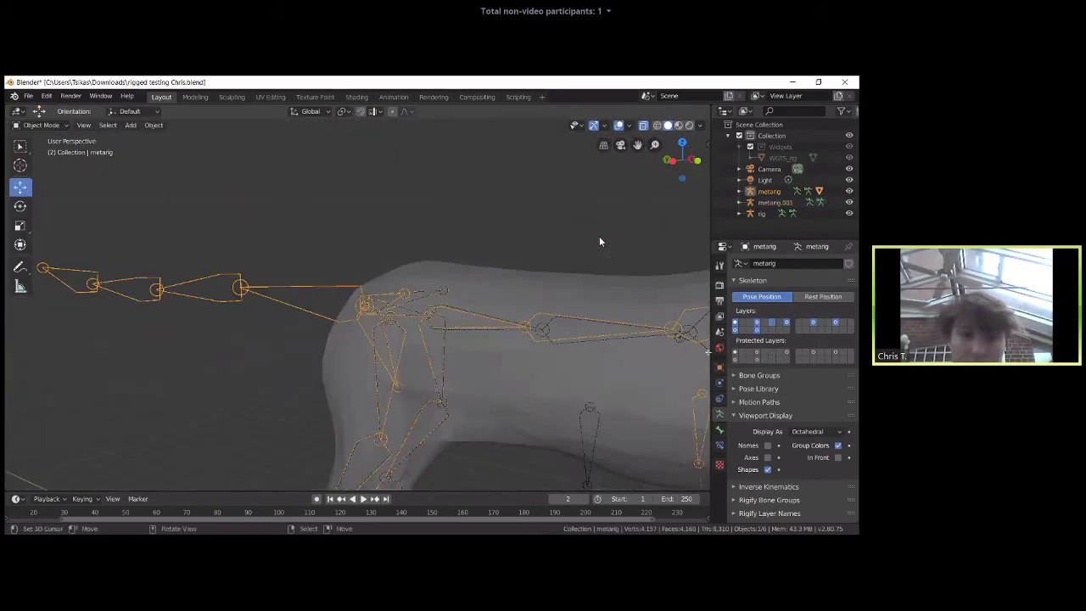
key("Tab")
left_click(599, 236)
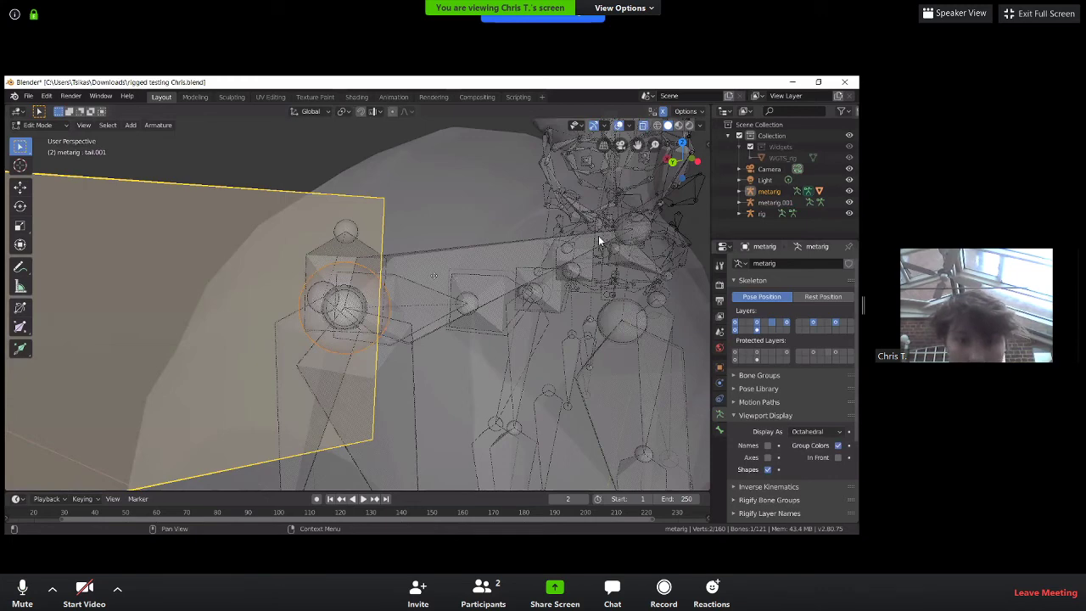
scroll(598, 241, "down", 5)
key("g")
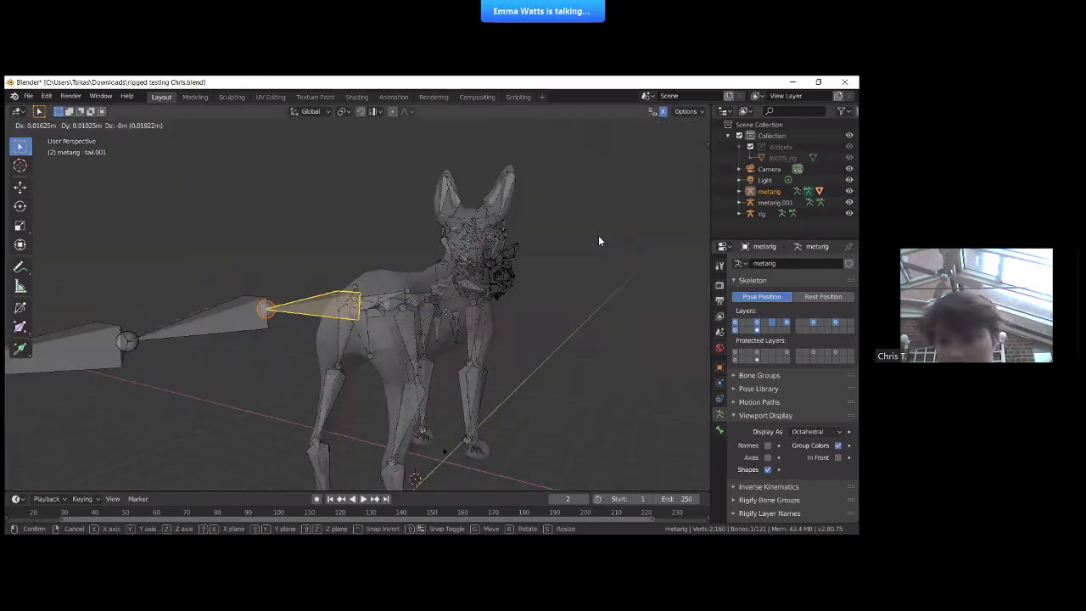
key("Escape")
- Try to copy the four tail bones of the metarig armature
middle_click_drag(598, 241, 598, 235)
scroll(598, 235, "up", 3)
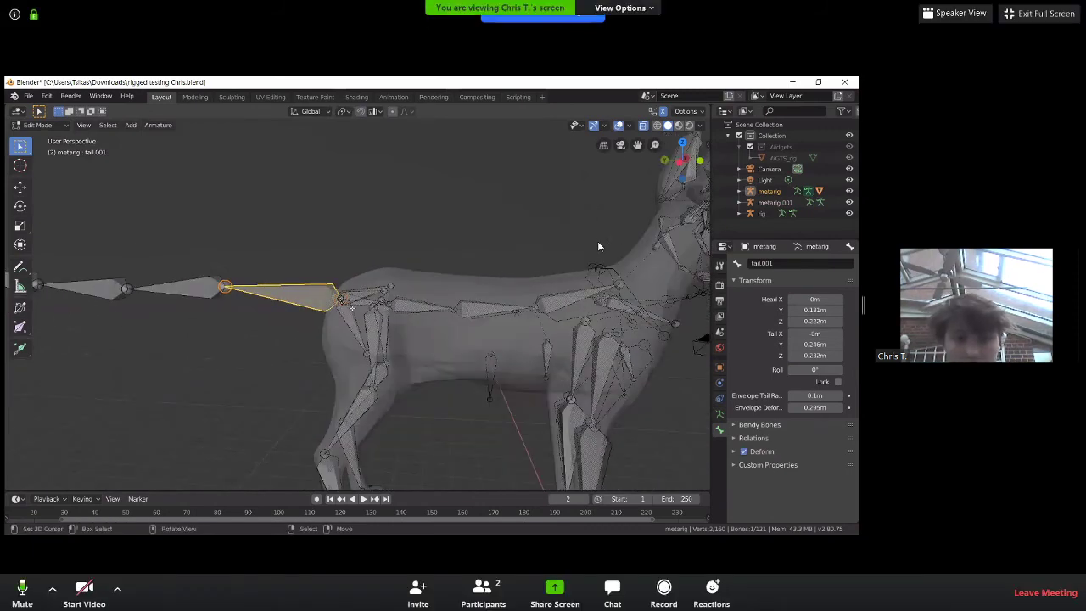
key("g")
key("Escape")
scroll(601, 263, "down", 4)
key("ctrl+c")
scroll(255, 280, "up", 4)
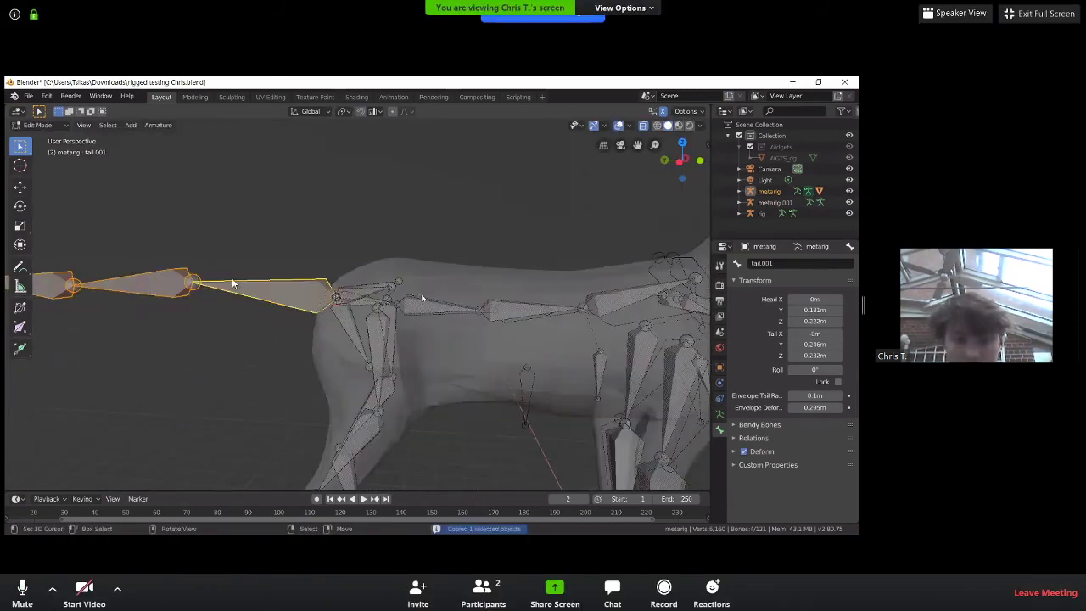
- Try to paste the copied tail bones into metarig.001 in Edit Mode, and undo the paste
key("Tab")
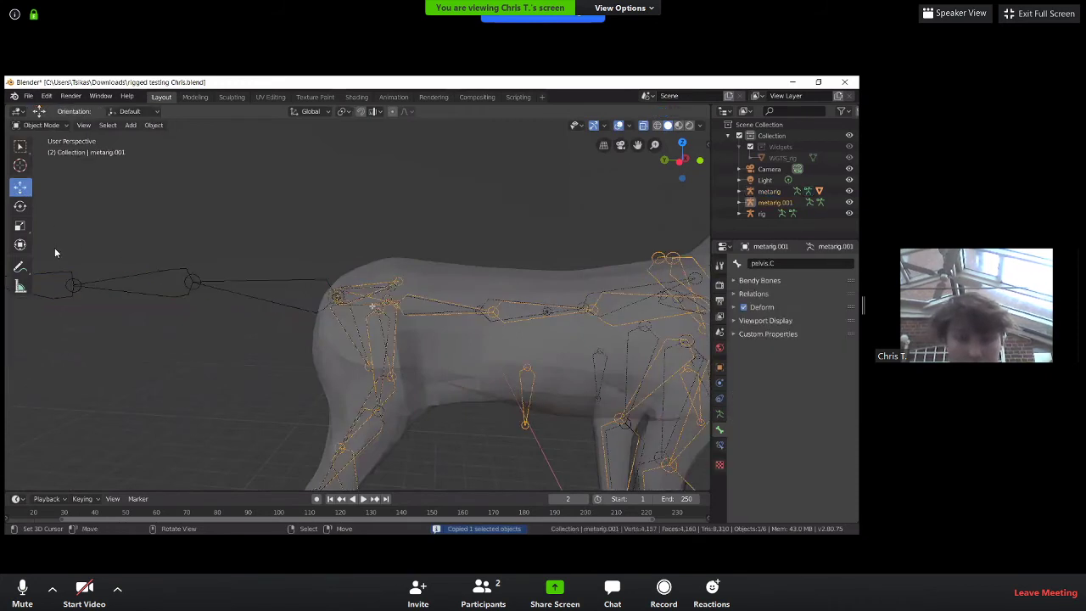
key("Tab")
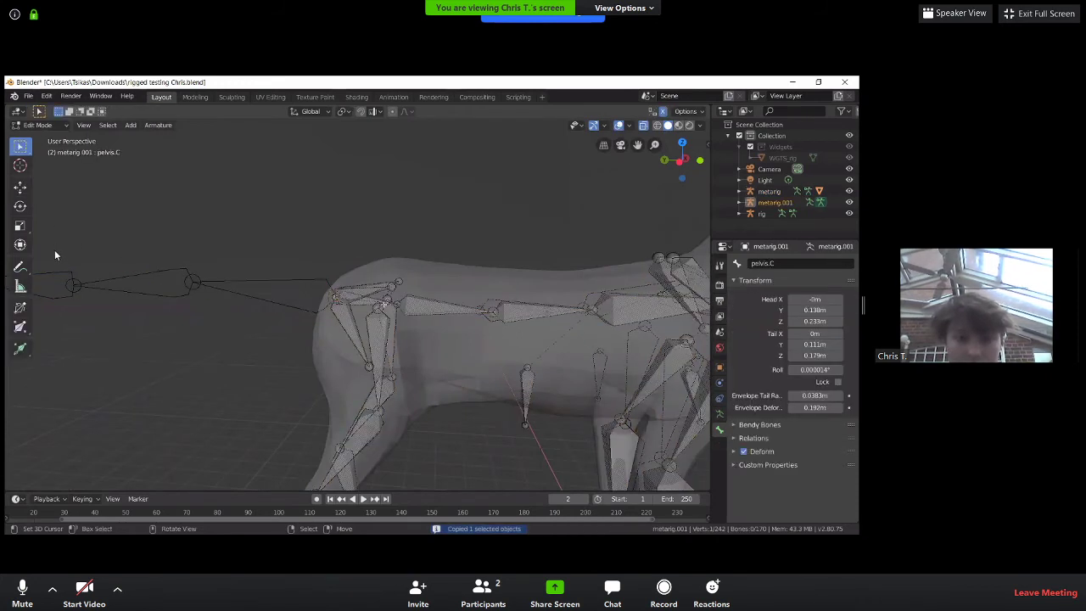
key("ctrl")
key("ctrl+v")
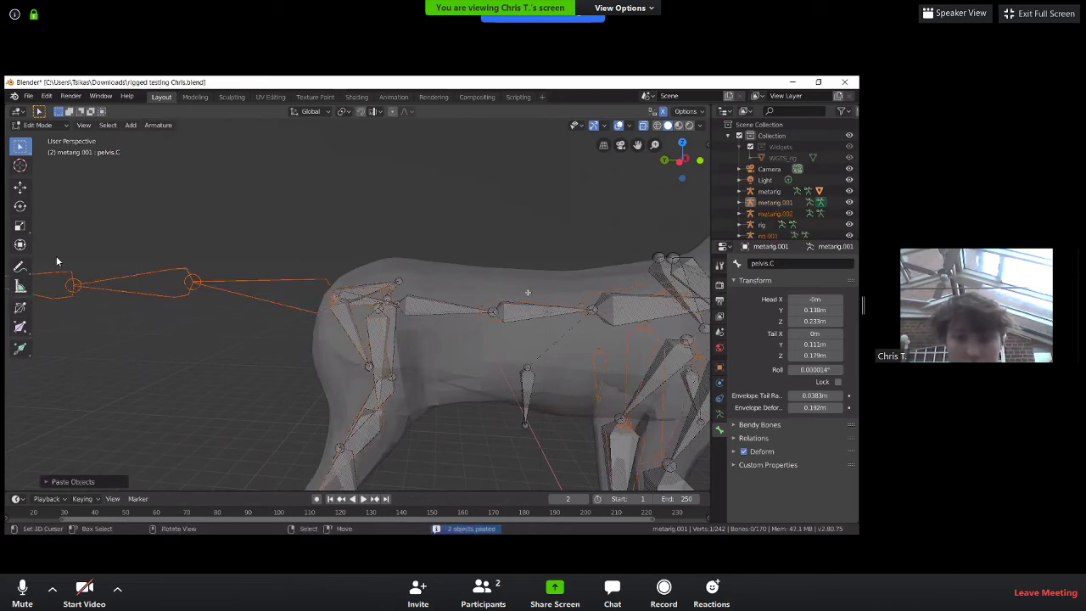
scroll(514, 297, "down", 3)
scroll(514, 298, "up", 8)
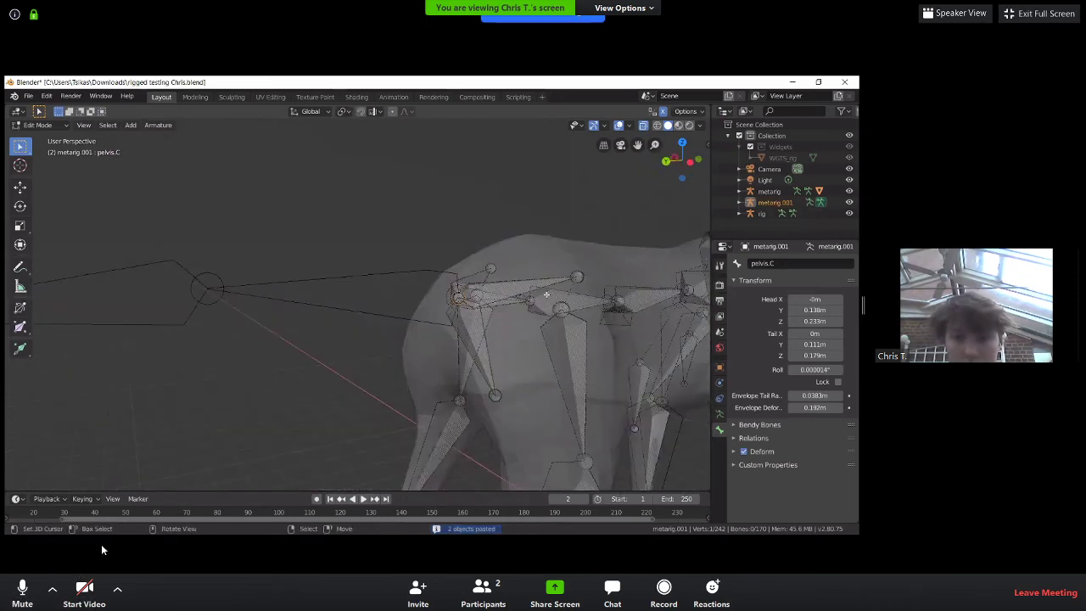
scroll(538, 320, "down", 6)
left_click(509, 293)
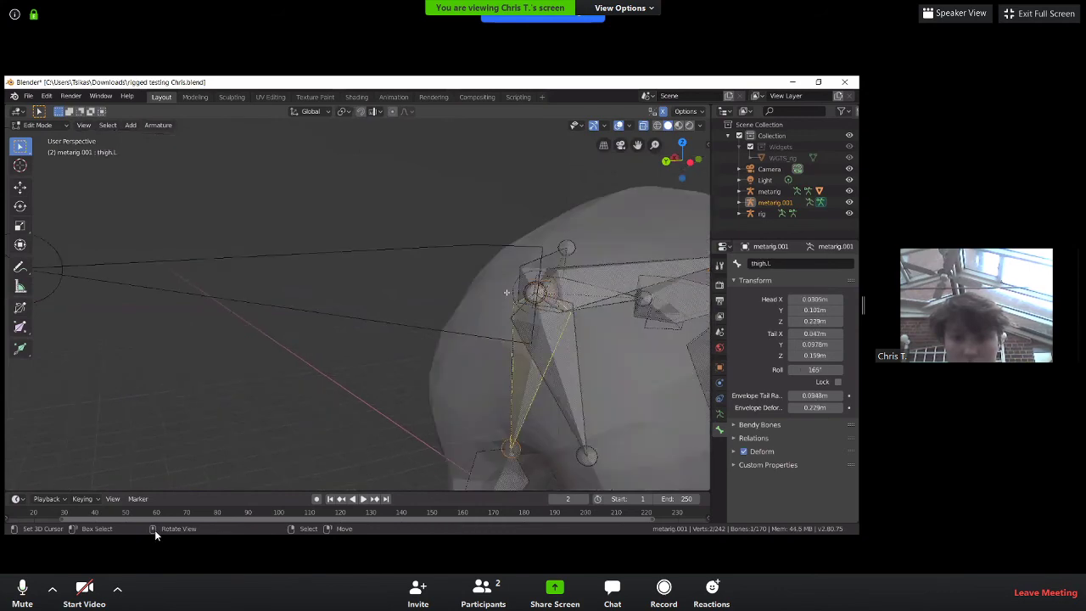
scroll(496, 292, "up", 6)
scroll(507, 293, "down", 2)
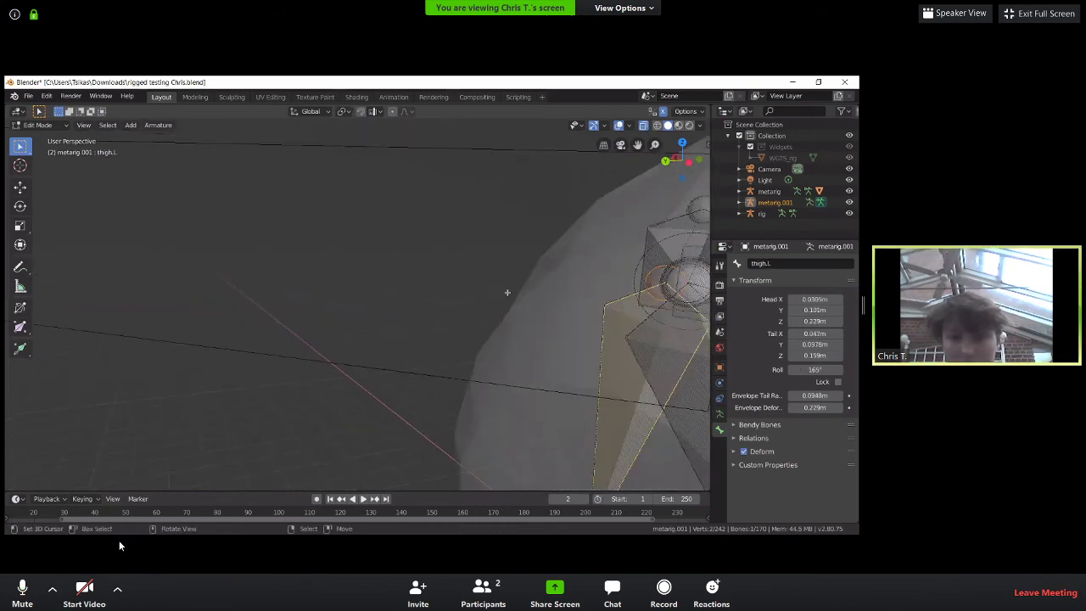
middle_click_drag(514, 286, 404, 283)
scroll(522, 286, "up", 4)
key("ctrl+z")
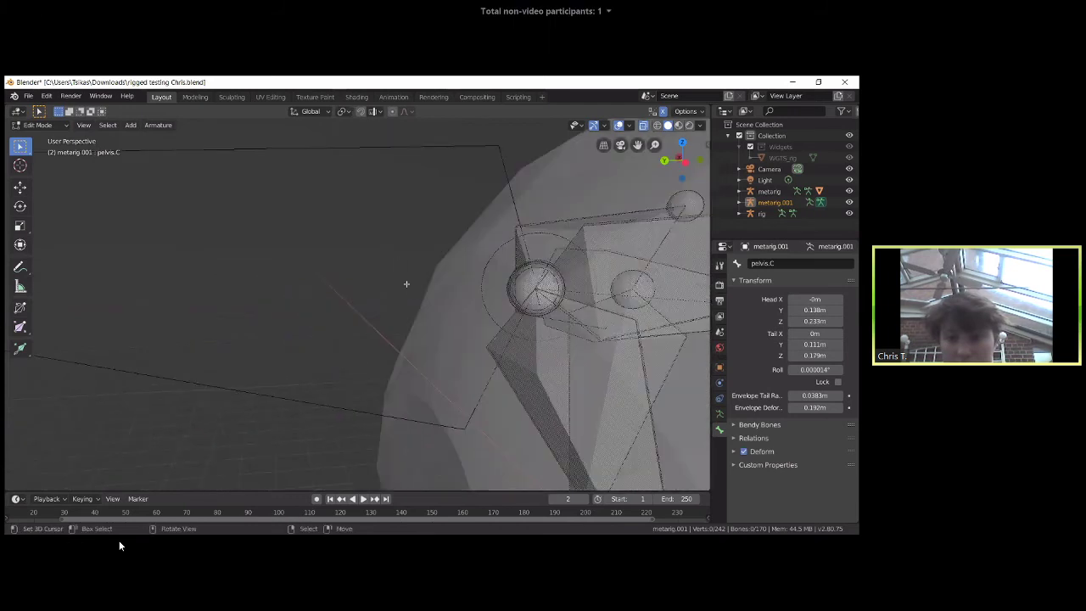
- Extrude a new bone about 0.04 m straight up from the spine bone's joint at the tail base in the right view
left_click(510, 330)
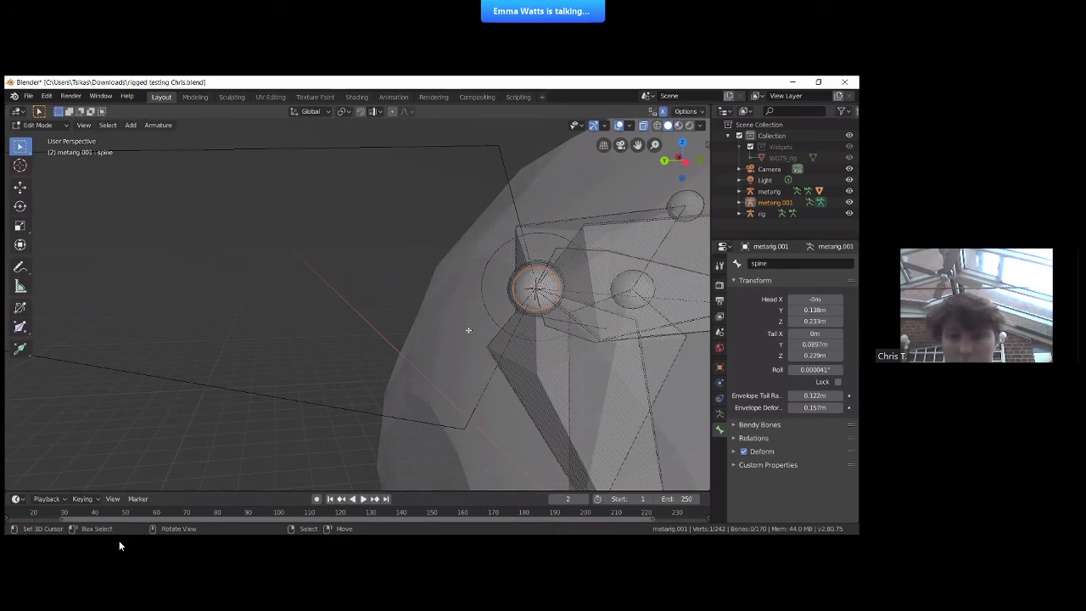
scroll(468, 329, "down", 8)
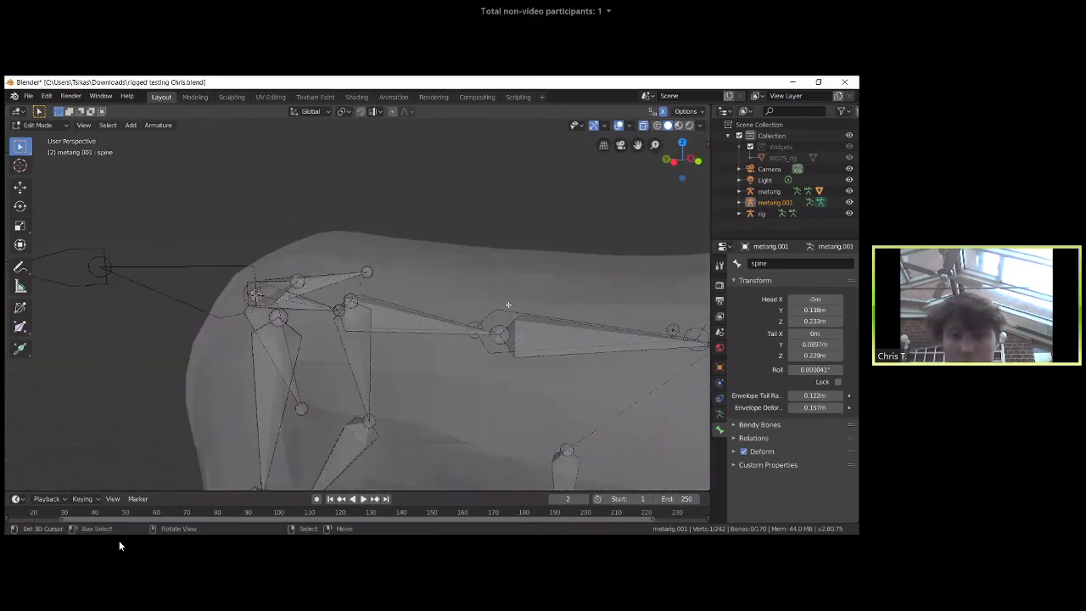
middle_click_drag(509, 305, 382, 220)
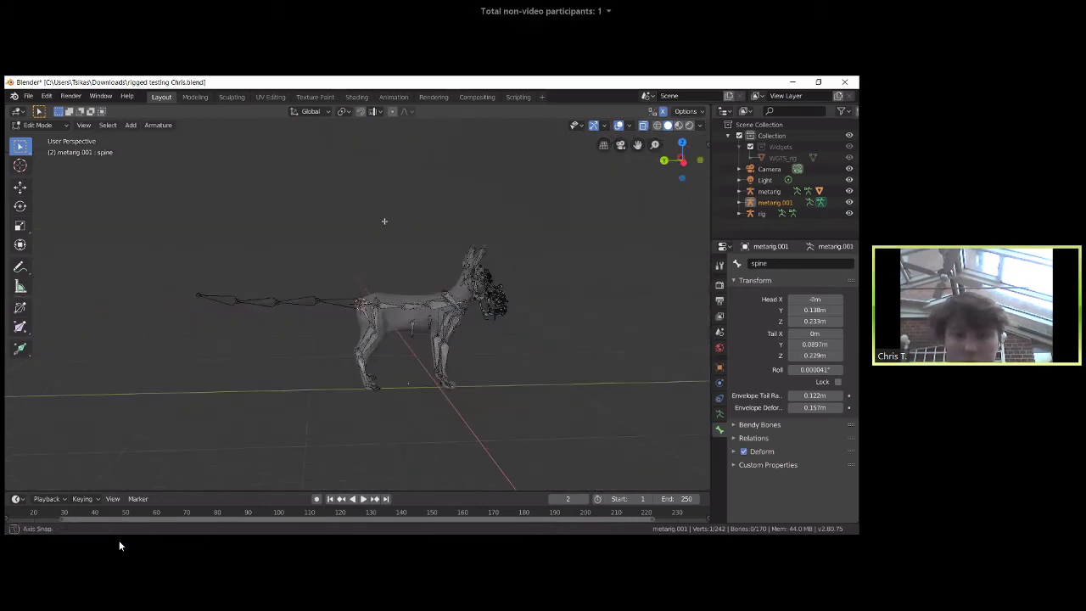
scroll(460, 232, "up", 3)
scroll(461, 233, "up", 4)
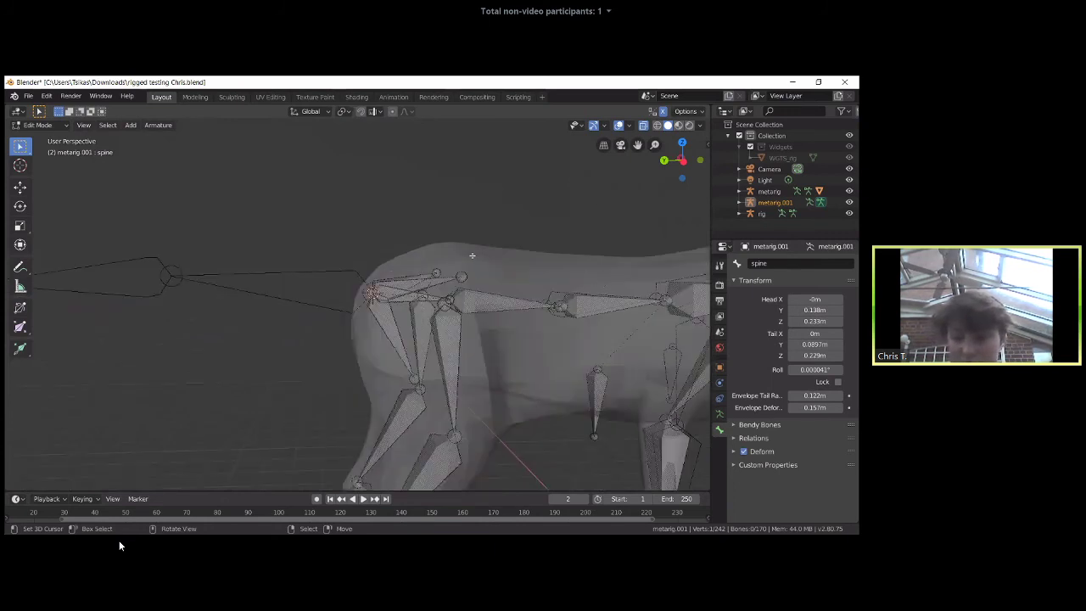
key("KP_3")
key("e")
left_click(443, 239)
- Move the new bone's tip about 3.2 m in Y and -0.7 m in Z onto the metarig's first tail joint
scroll(648, 283, "up", 3)
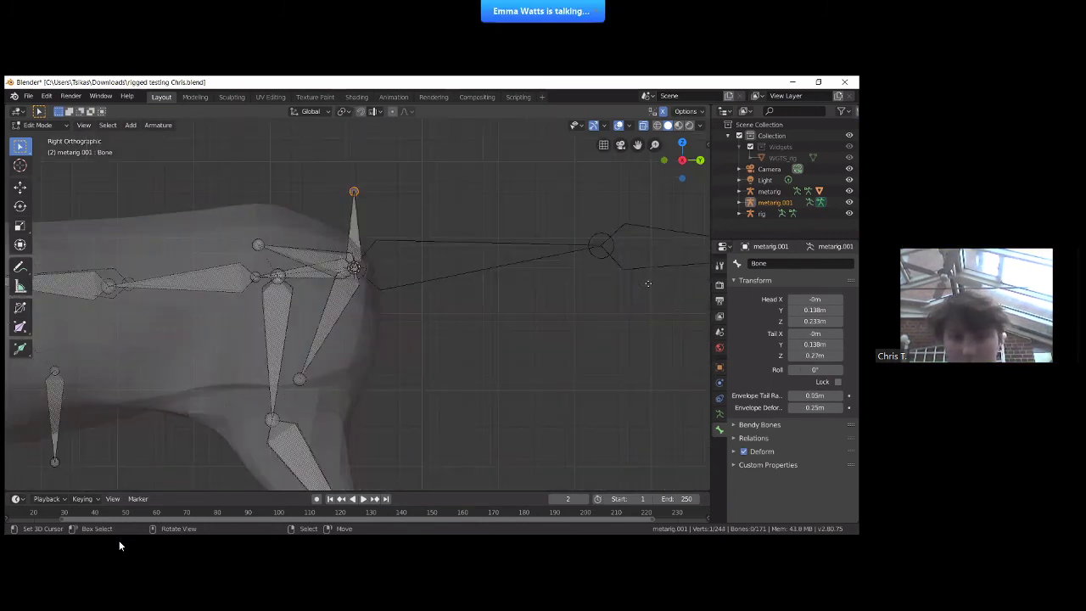
scroll(648, 283, "down", 1)
key("g")
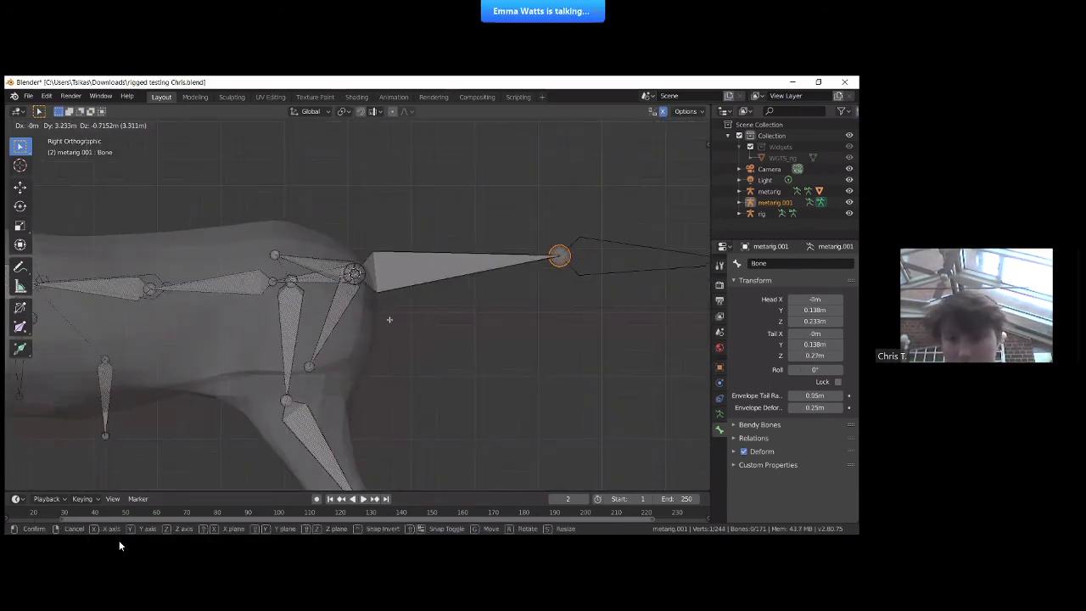
left_click(587, 327)
- Extrude the second and third tail bones of metarig.001 onto the metarig's tail joints, each about 2.9 m along Y
scroll(587, 327, "down", 2)
key("e")
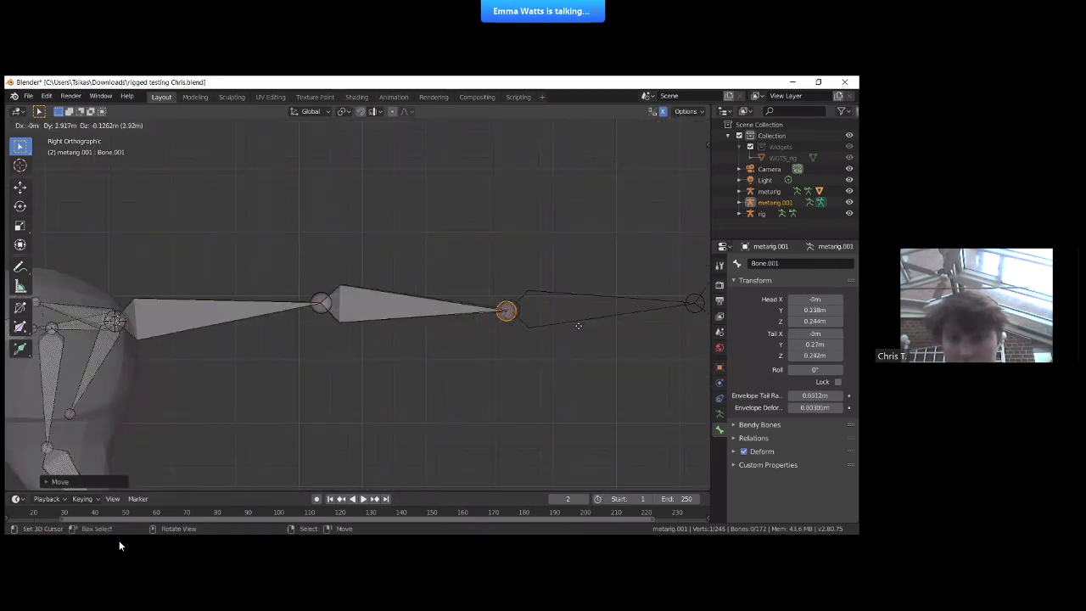
left_click(589, 315)
middle_click_drag(589, 316, 387, 343, "shift")
key("e")
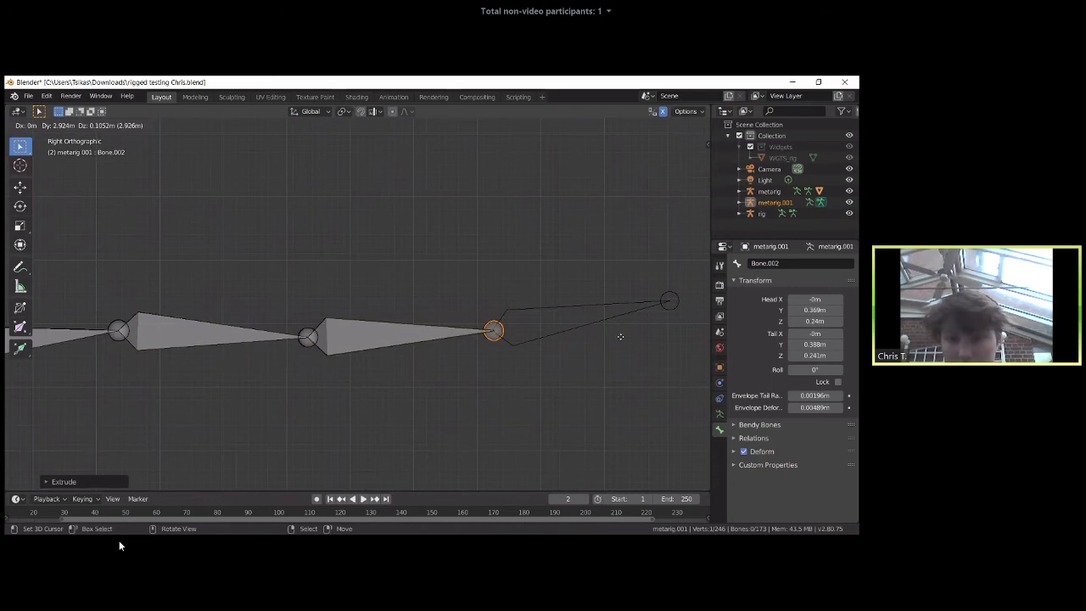
left_click(620, 336)
- Extrude the fourth tail bone of metarig.001 to the metarig's tail tip, at about Y 0.58 m and Z 0.261 m
middle_click_drag(596, 331, 435, 357, "shift")
key("e")
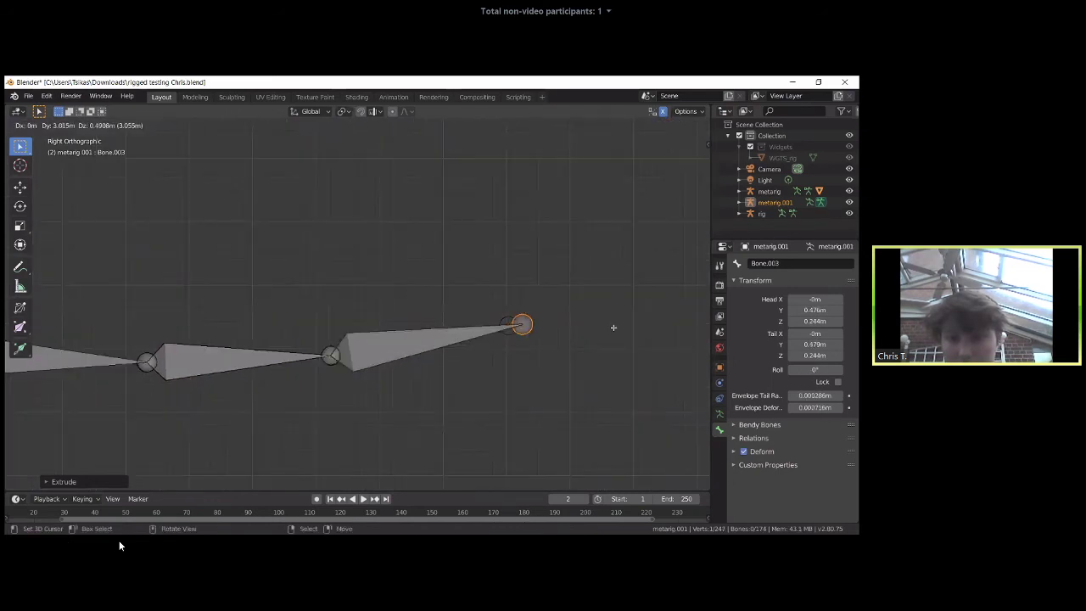
left_click(415, 396)
scroll(356, 382, "down", 5)
middle_click_drag(308, 368, 174, 323)
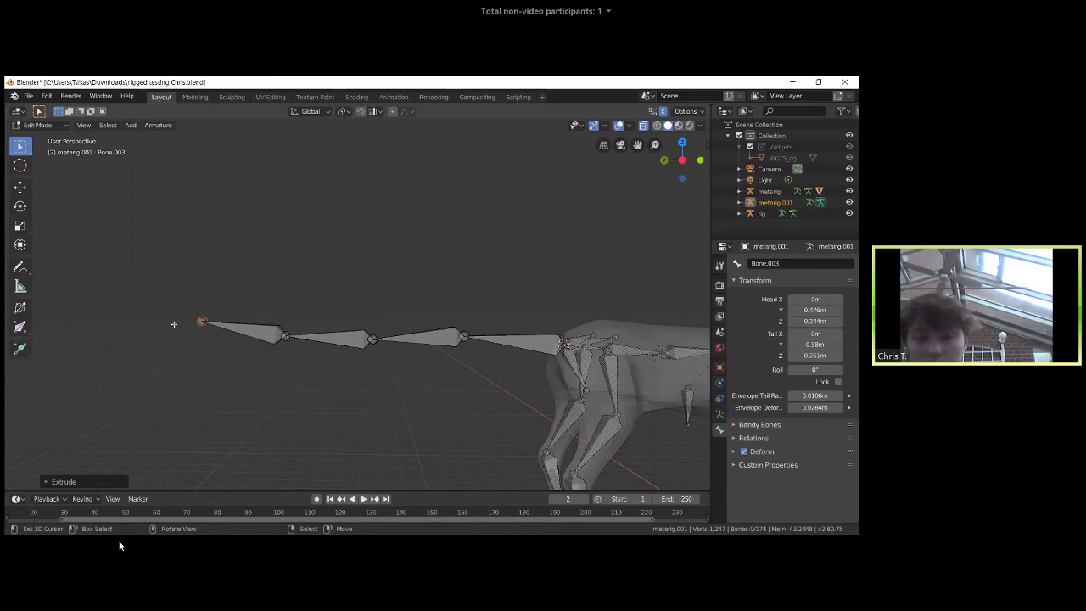
middle_click_drag(516, 407, 480, 317)
scroll(480, 316, "up", 4)
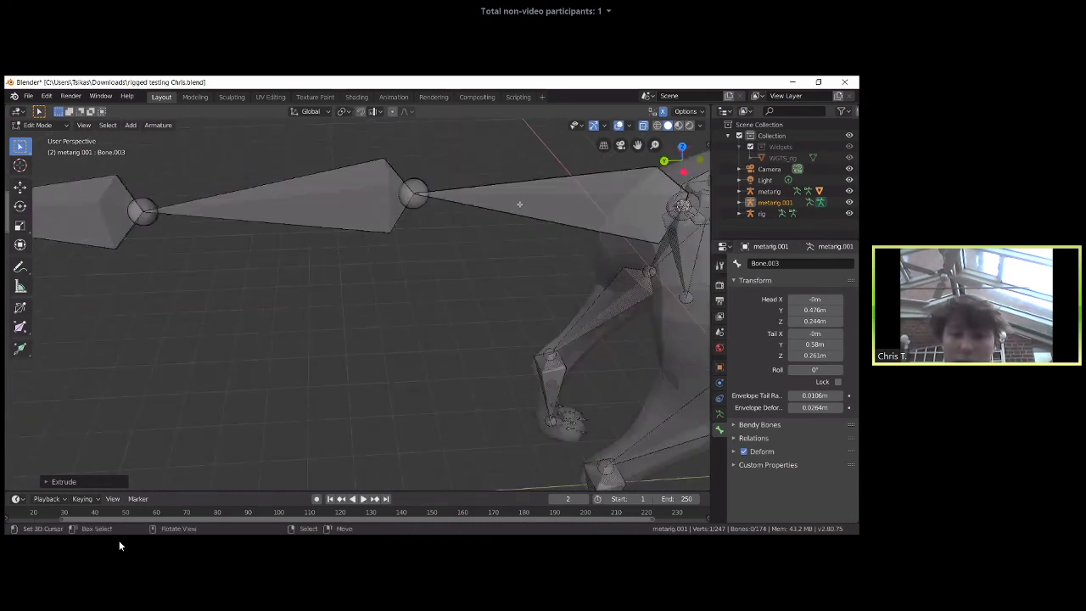
- Check the names and Rigify types of the metarig's first two tail bones in Pose Mode
middle_click_drag(332, 303, 423, 262)
left_click(422, 261)
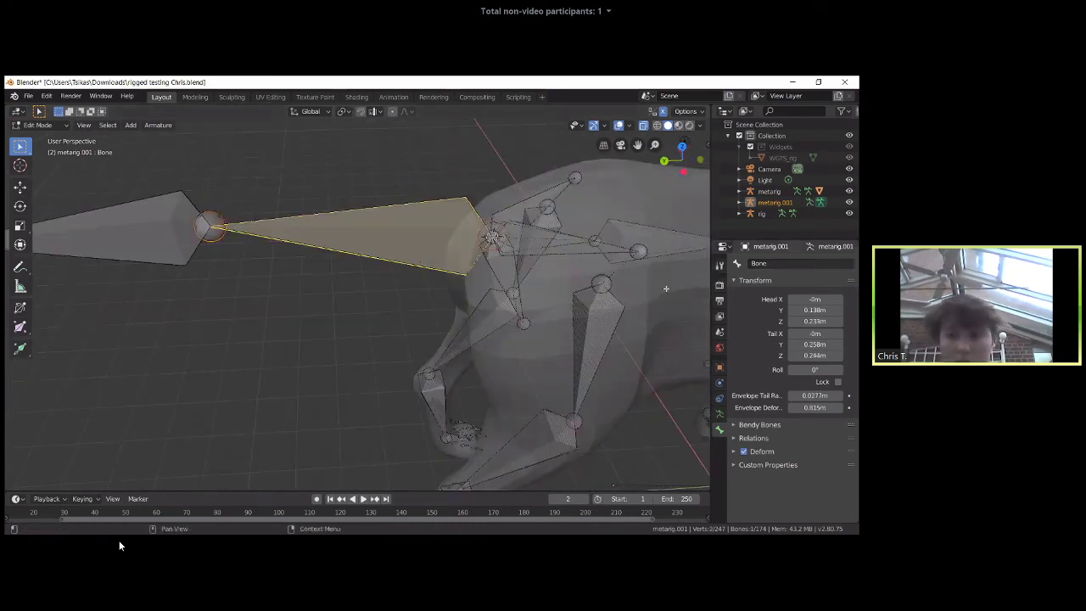
key("ctrl+Tab")
left_click(425, 216)
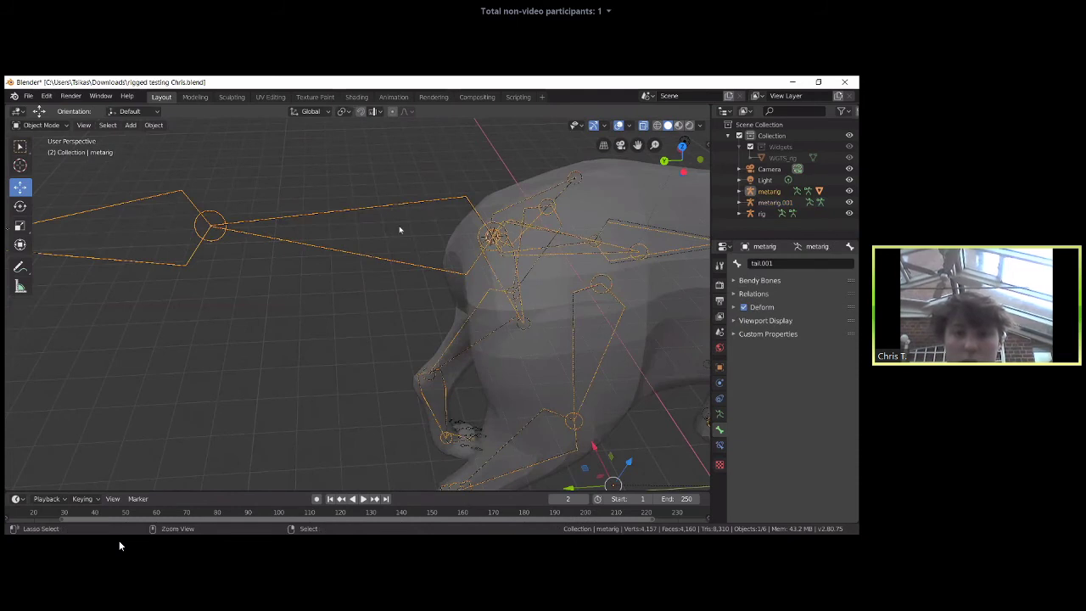
key("ctrl+Tab")
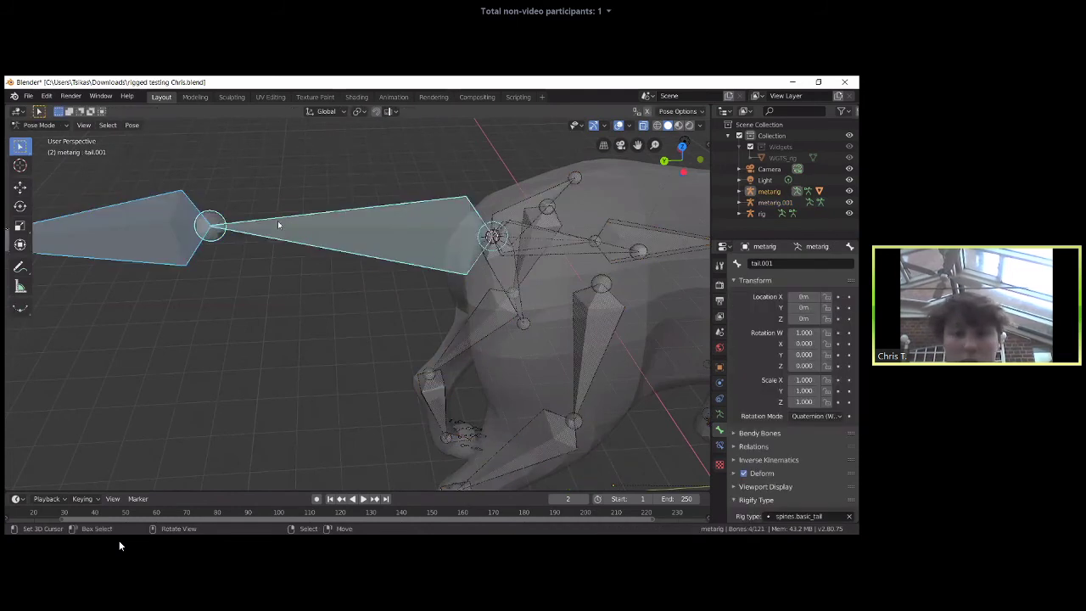
key("alt+a")
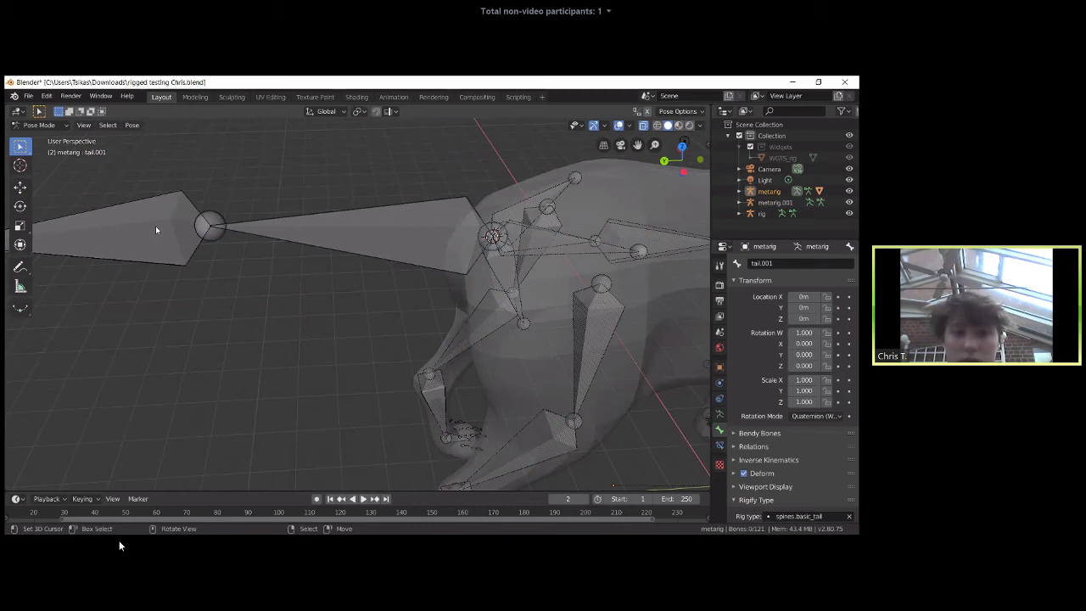
left_click(178, 207)
key("Home")
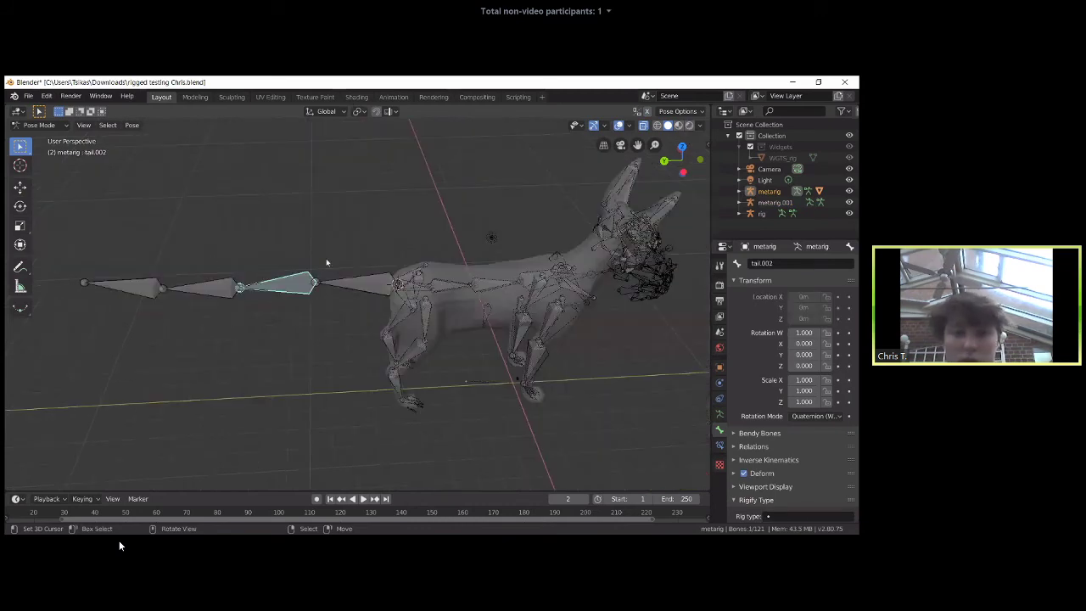
key("ctrl+Tab")
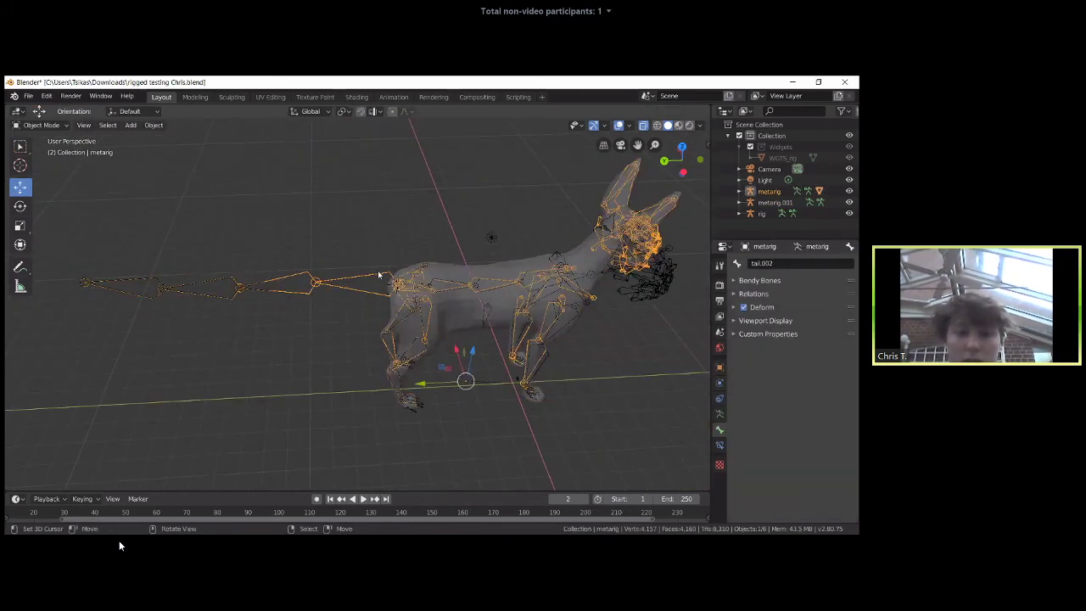
- Rename the first tail bone of metarig.001 as tail.001 in Edit Mode
key("ctrl+Tab")
key("KP_Decimal")
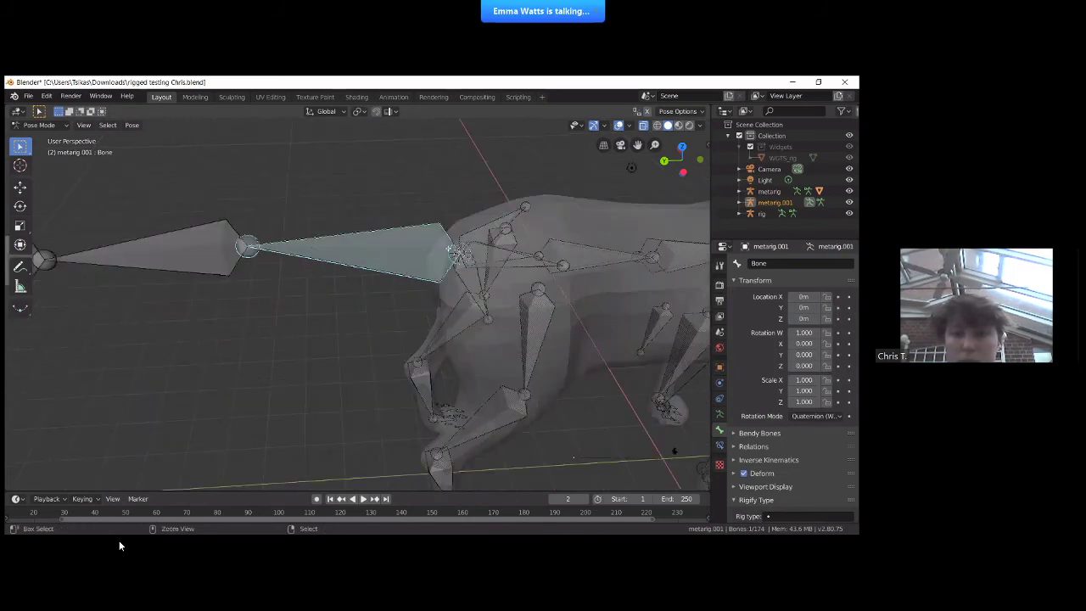
key("ctrl+Tab")
key("Tab")
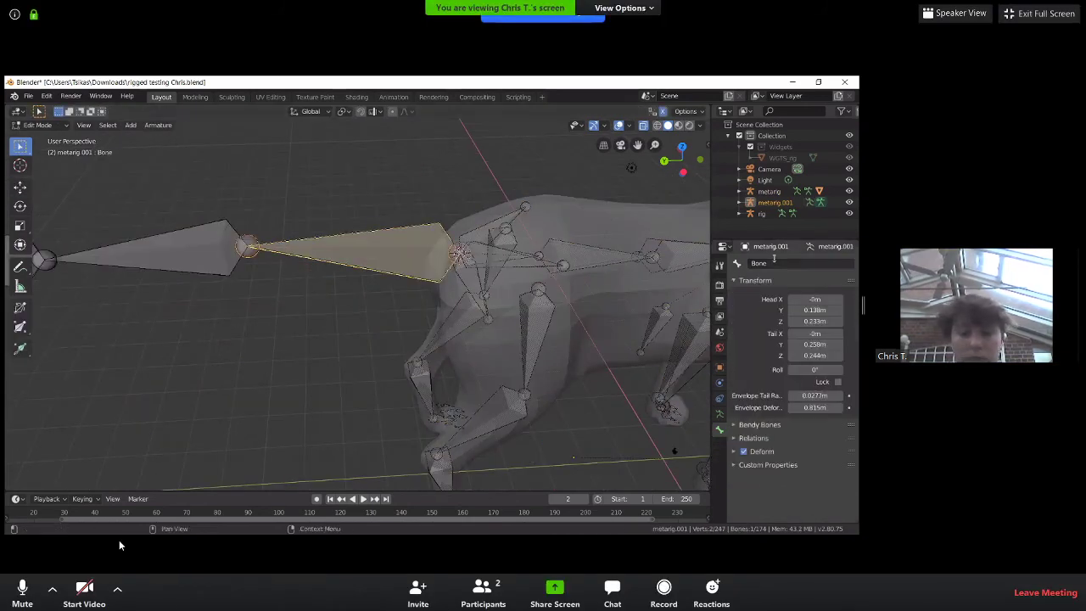
left_click(774, 263)
key("BackSpace")
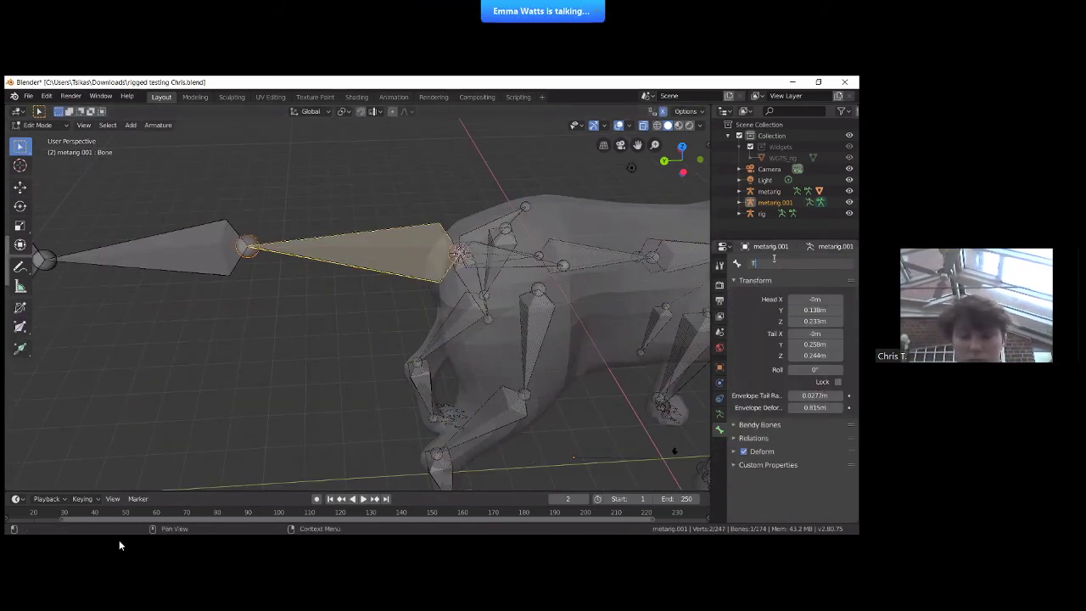
type("ta")
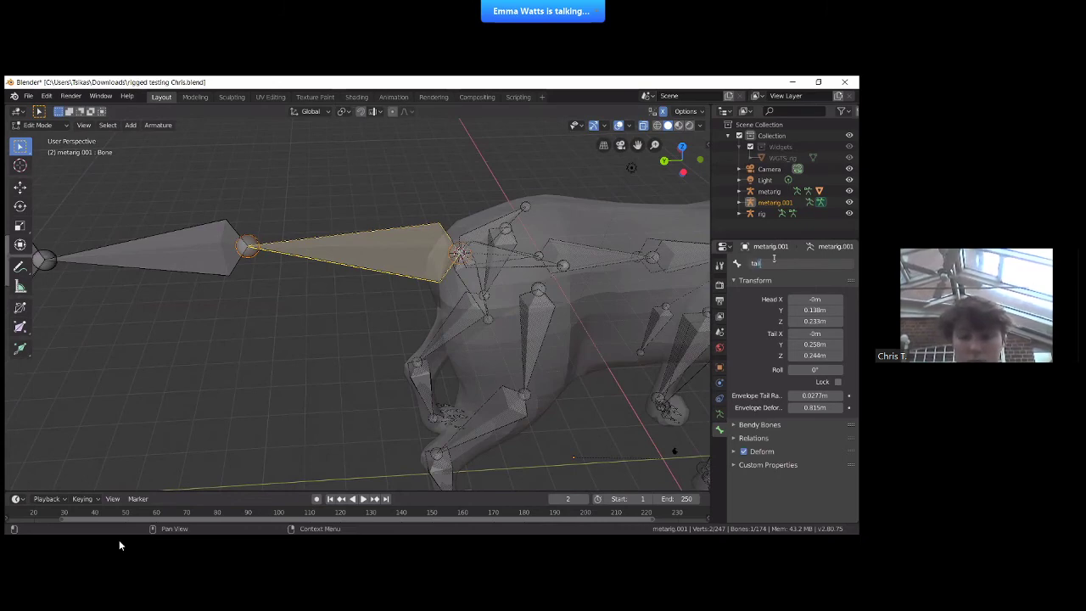
type("il")
key("Return")
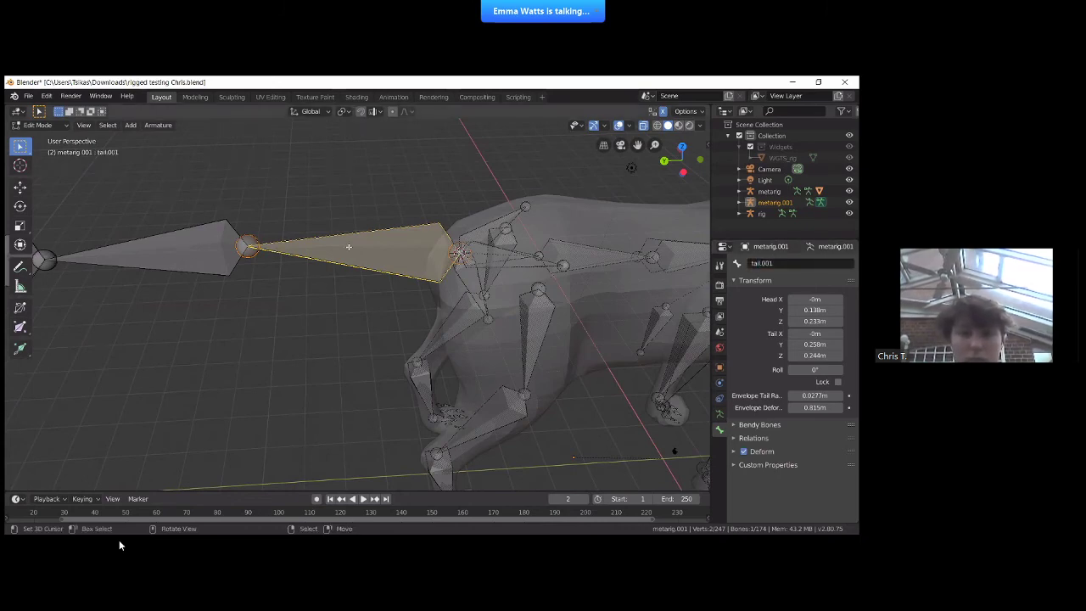
- Rename the second tail bone of metarig.001 as tail.002
key("alt+a")
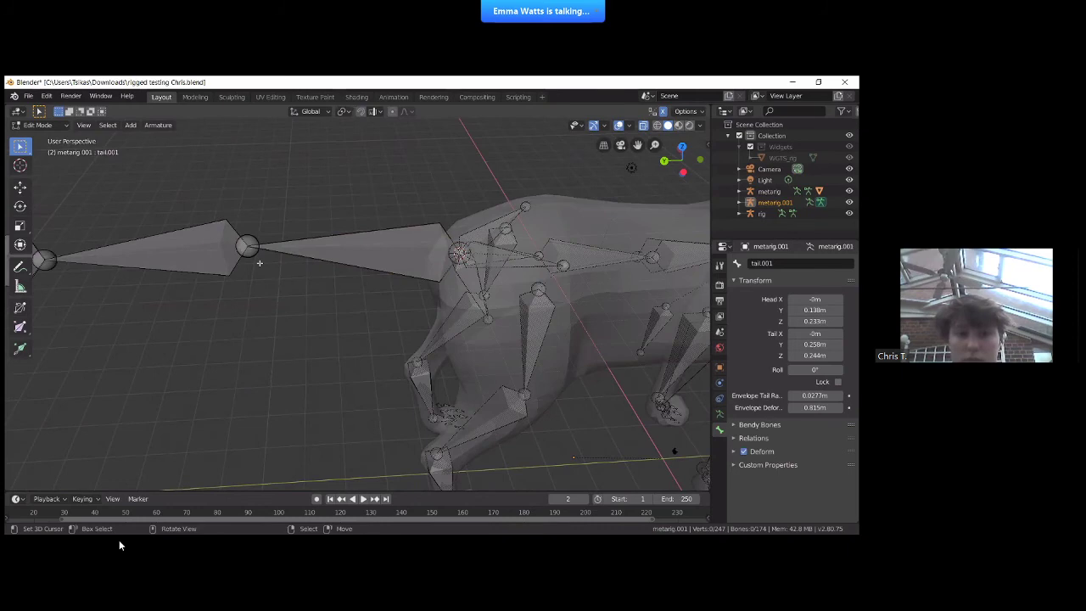
middle_click_drag(260, 262, 297, 297)
left_click(293, 301)
left_click(784, 263)
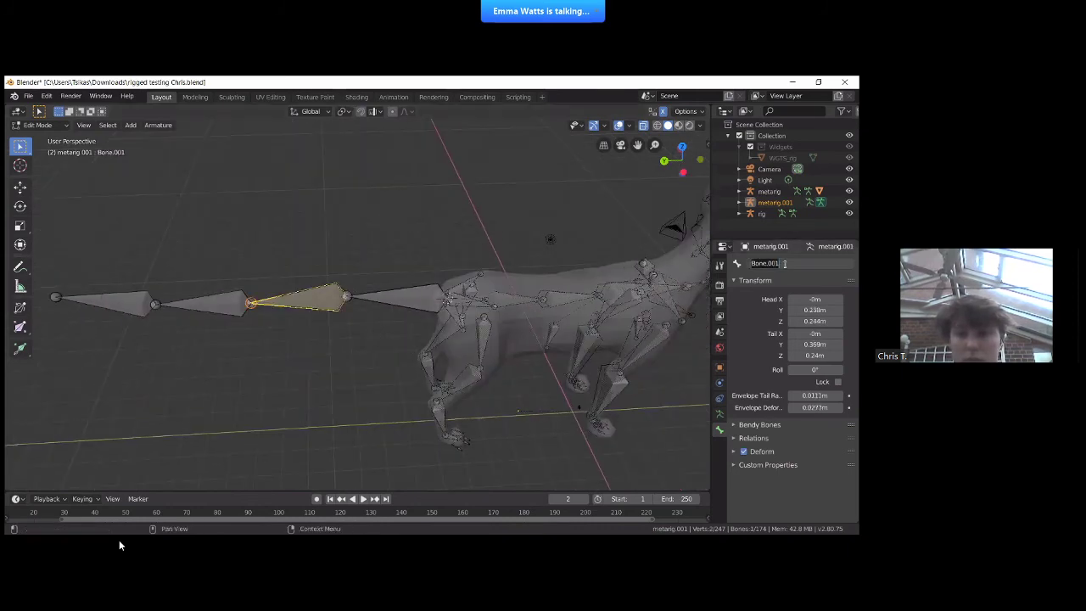
type("tail.00")
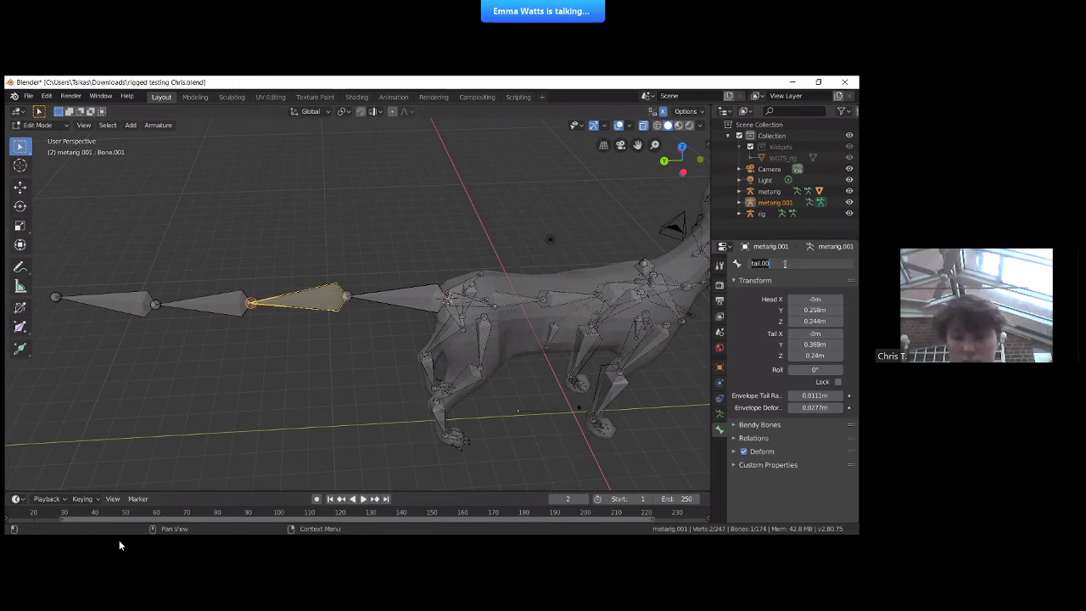
type("2")
key("Return")
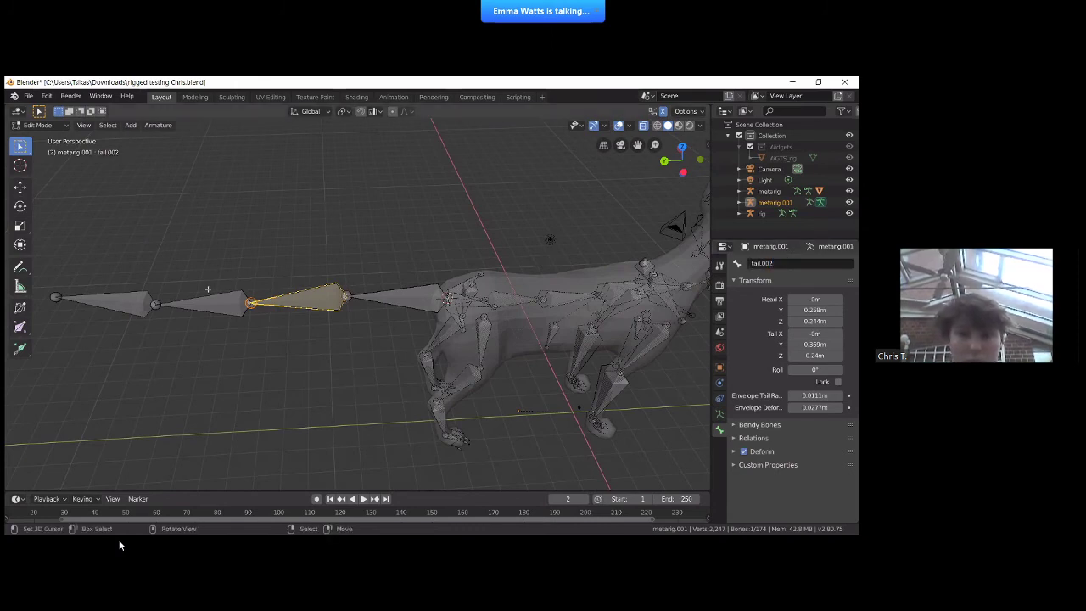
- Rename the third tail bone of metarig.001 as tail.003 and the last one as tail.004
left_click(202, 304)
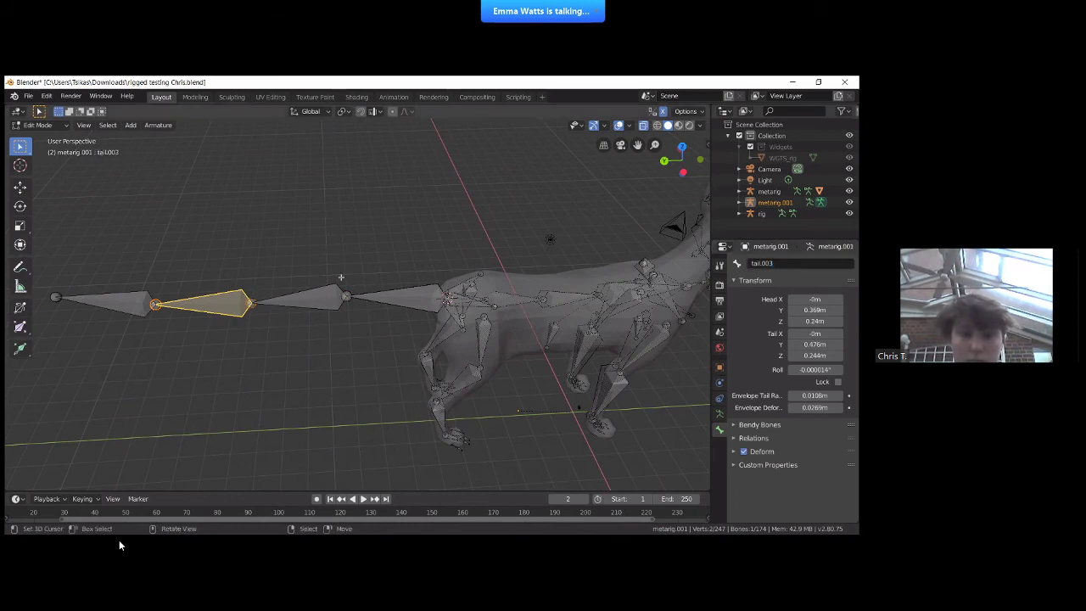
left_click(90, 267)
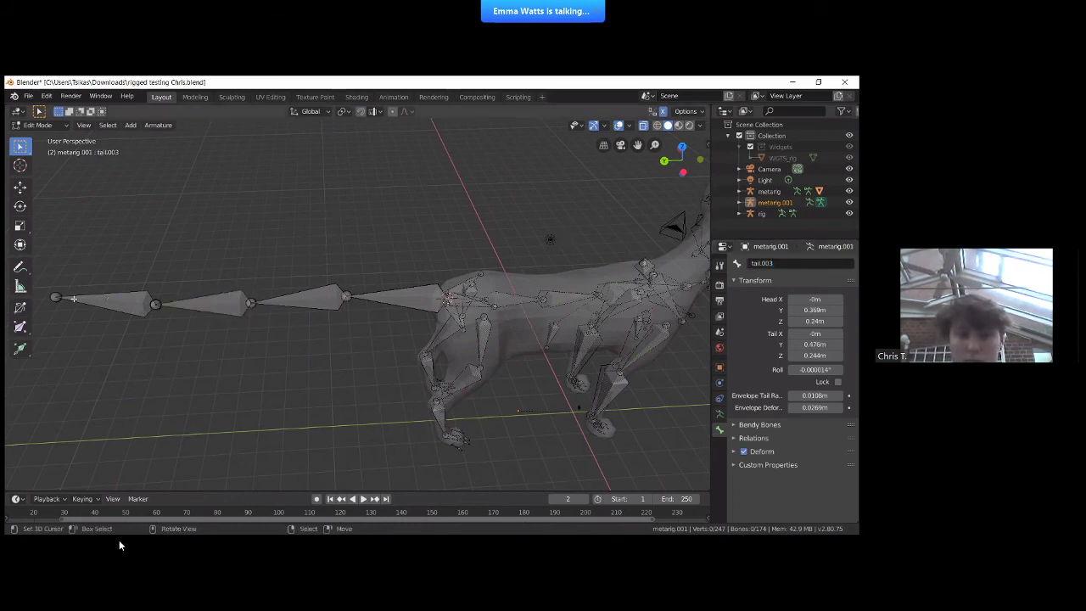
left_click(64, 298)
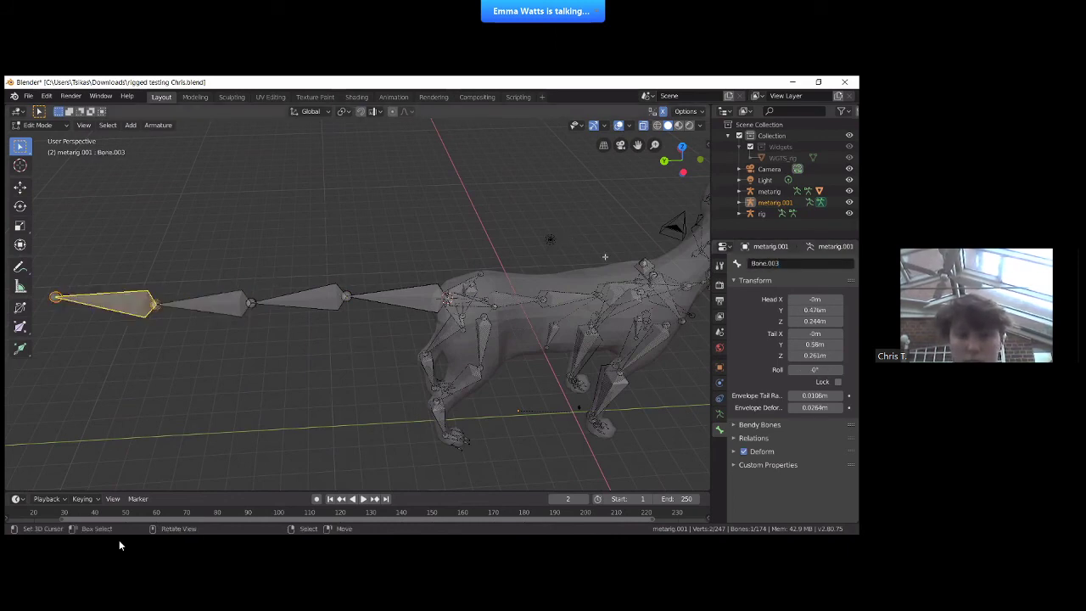
left_click(788, 263)
type("tail.00")
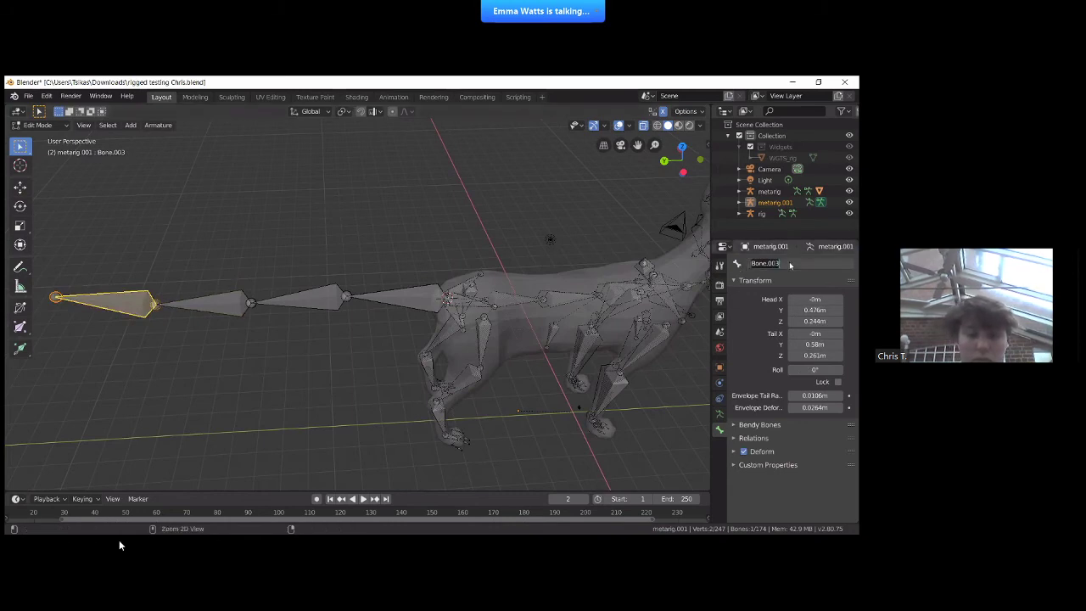
type("4")
key("Return")
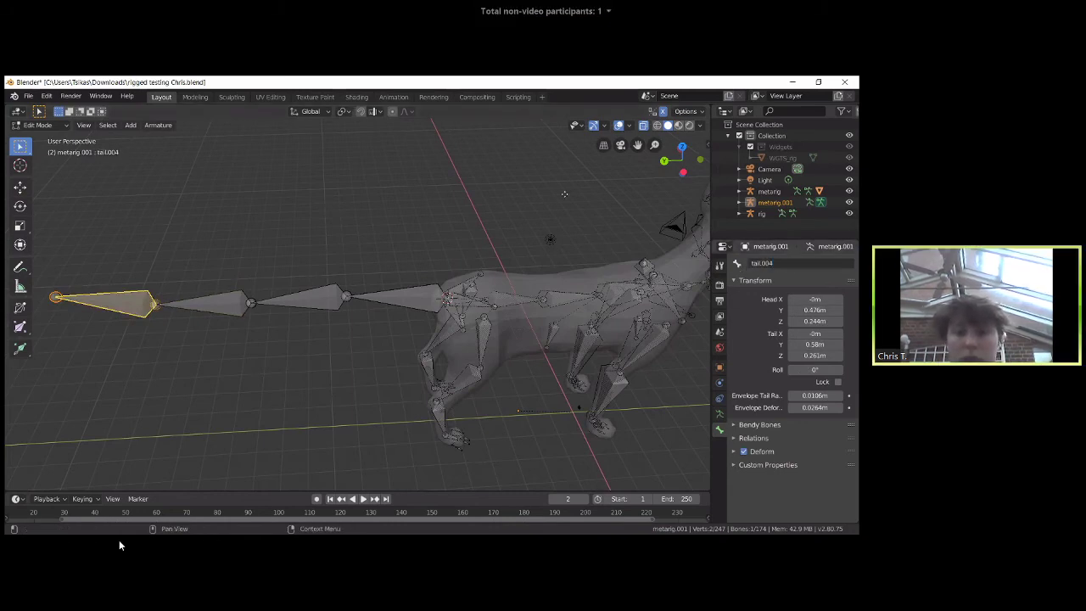
- Return metarig.001 to Object Mode and open its armature data properties
key("Tab")
key("KP_3")
key("KP_8")
key("KP_8")
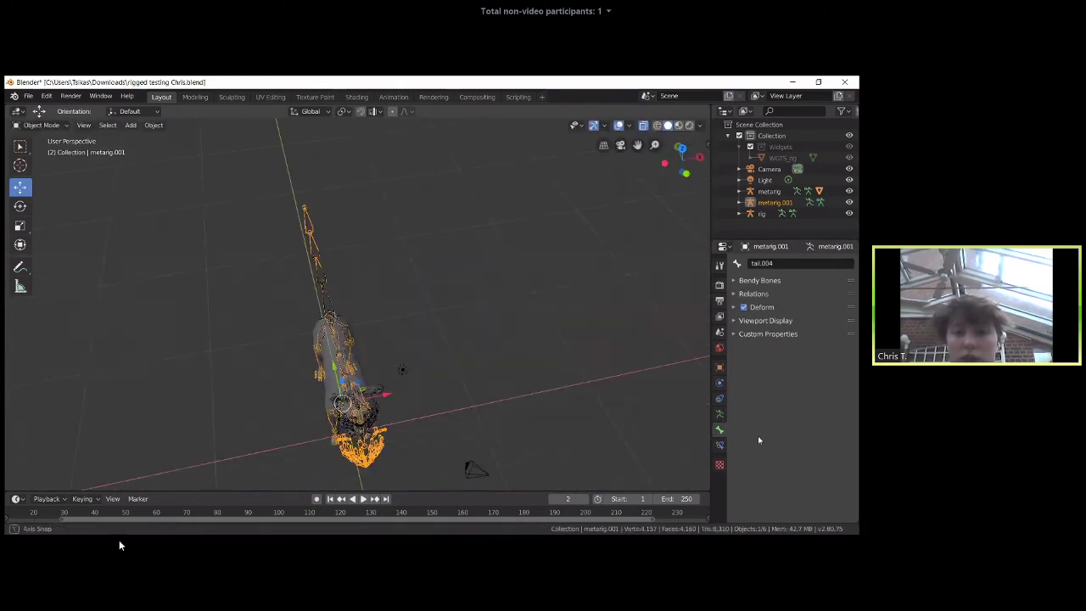
left_click(720, 413)
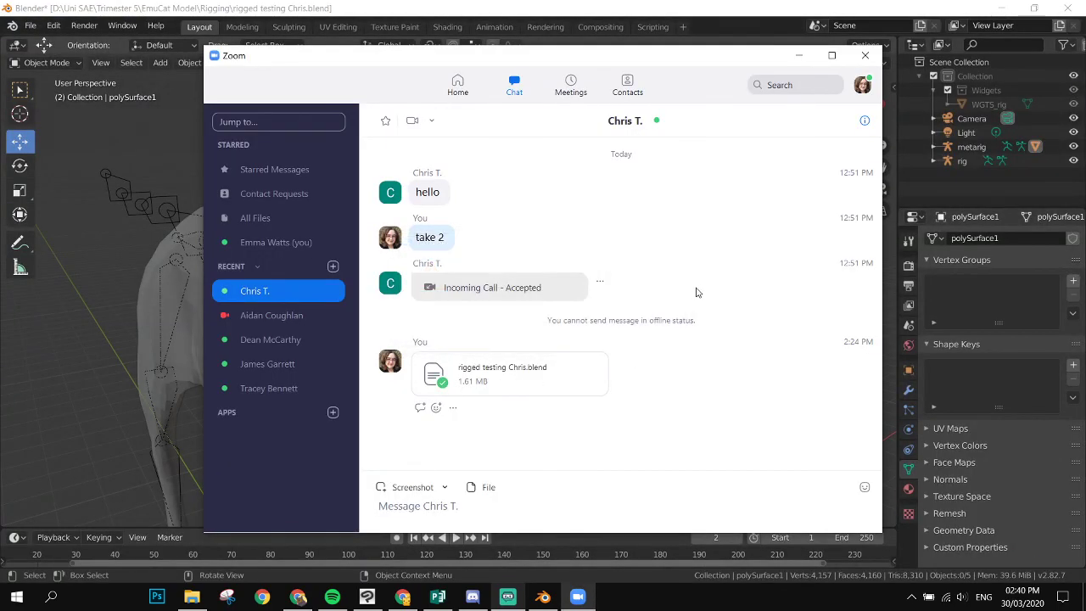
- Switch from the Zoom chat to the Streamlabs OBS window
left_click(514, 598)
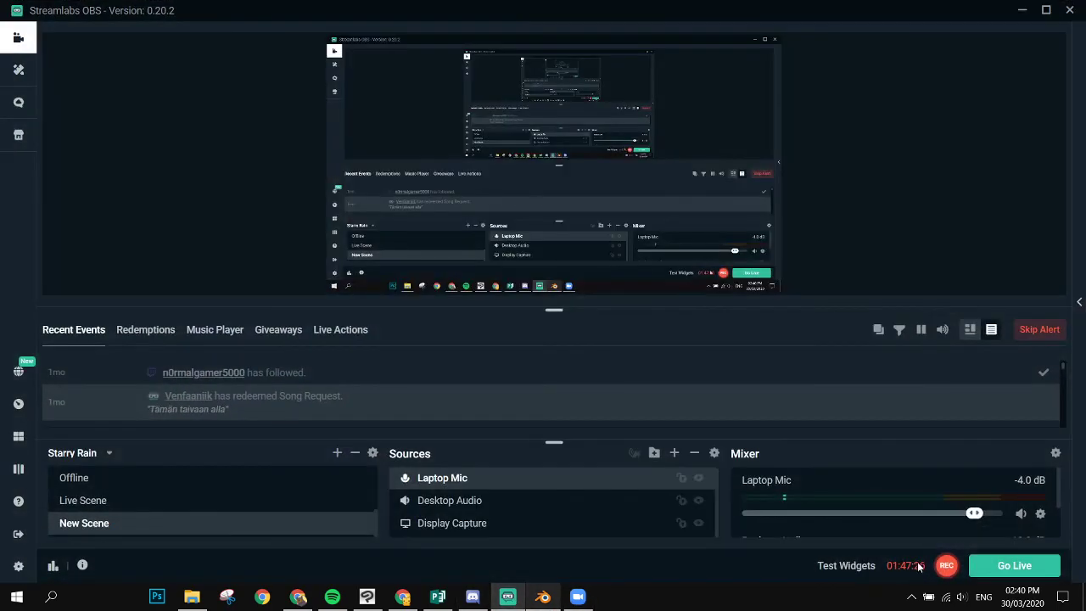